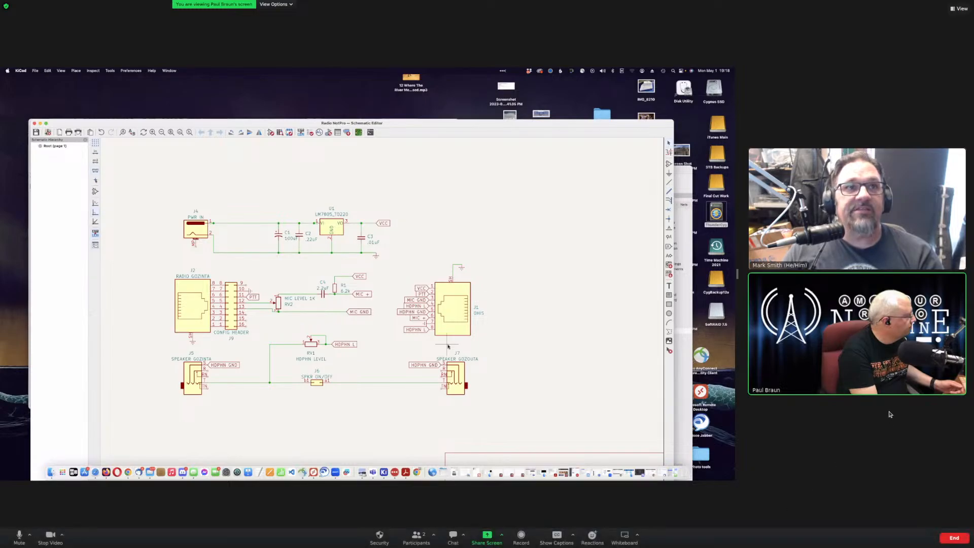
Step: Post the YouTube live stream link to everyone in the Zoom chat and move the chat aside
{"action": "left_click", "coordinate": [453, 535]}
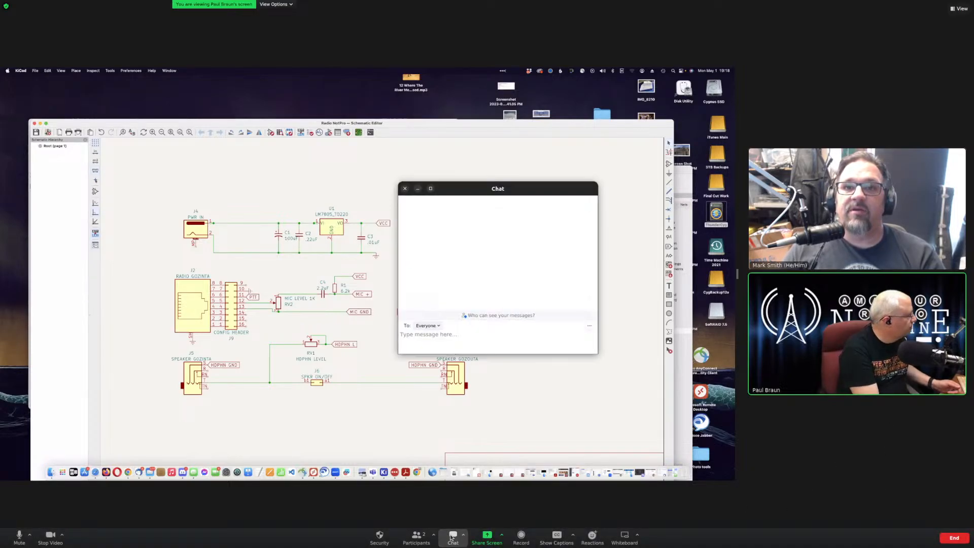
{"action": "type", "text": "https://youtube.com/live/X6E2DqhQBH0?feature=share"}
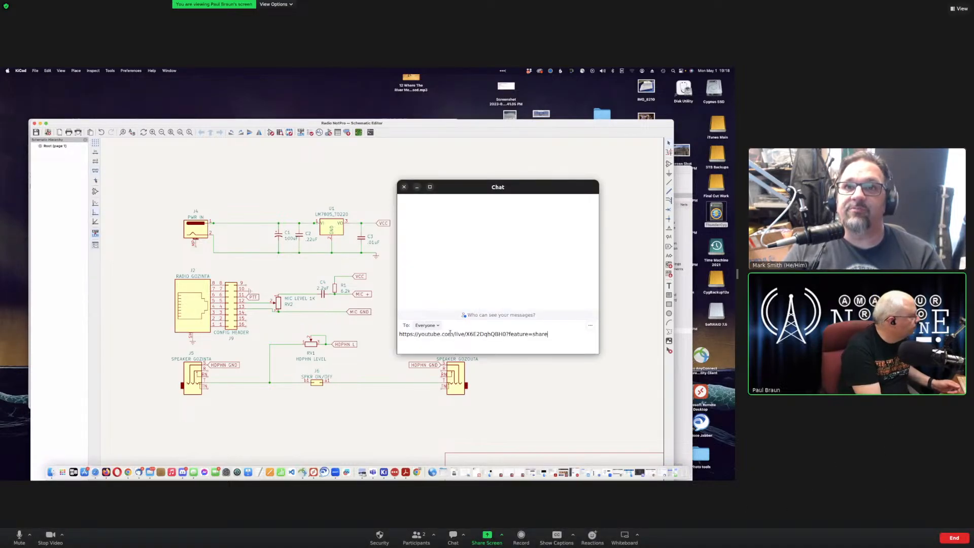
{"action": "key", "text": "Return"}
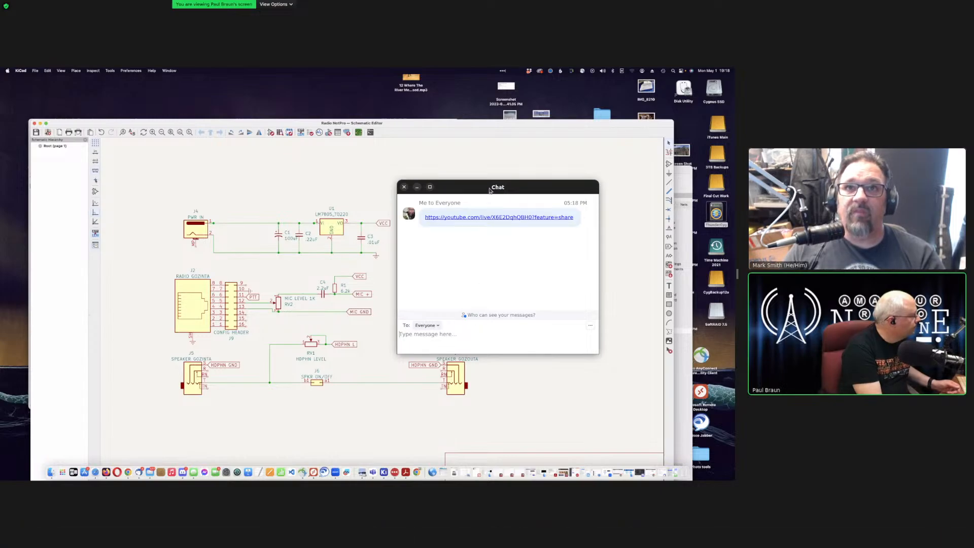
{"action": "left_click_drag", "start_coordinate": [494, 189], "coordinate": [973, 198]}
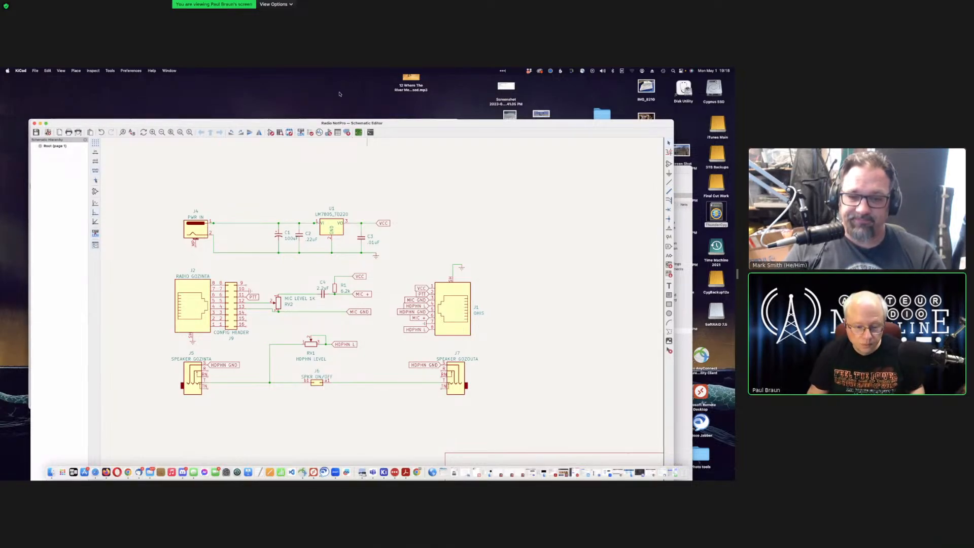
Step: Bring Chrome's Facebook feed forward and lower its window to uncover the schematic
{"action": "left_click", "coordinate": [131, 467]}
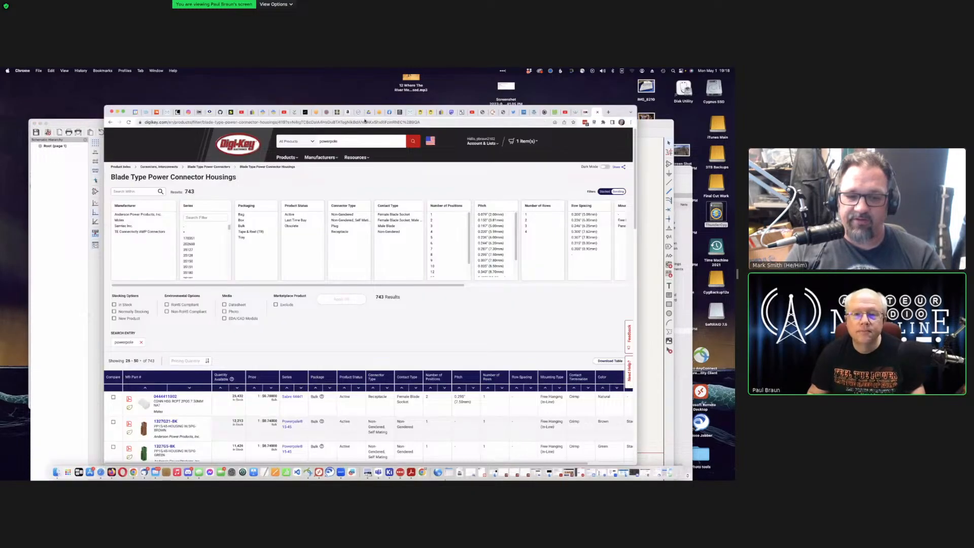
{"action": "left_click", "coordinate": [387, 112]}
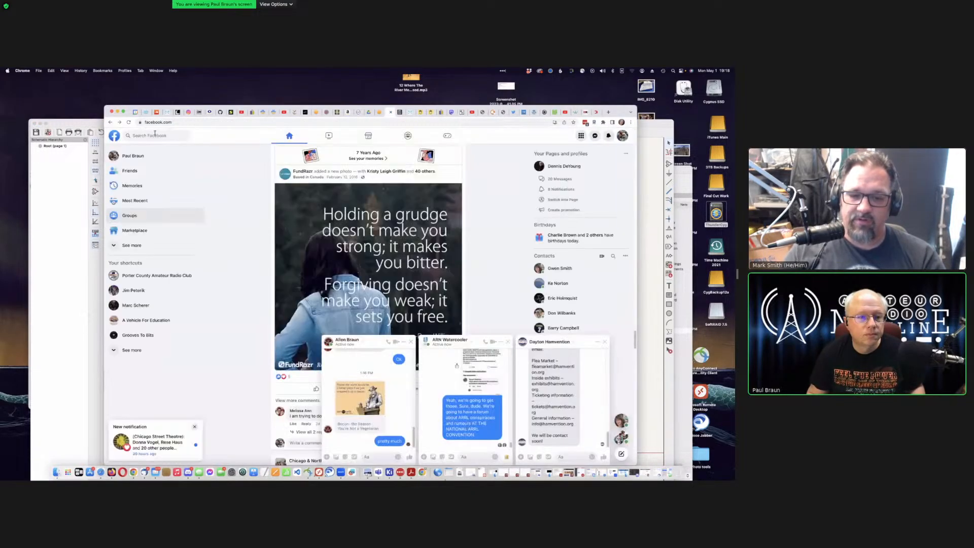
{"action": "scroll", "coordinate": [334, 160], "scroll_direction": "down", "scroll_amount": 15}
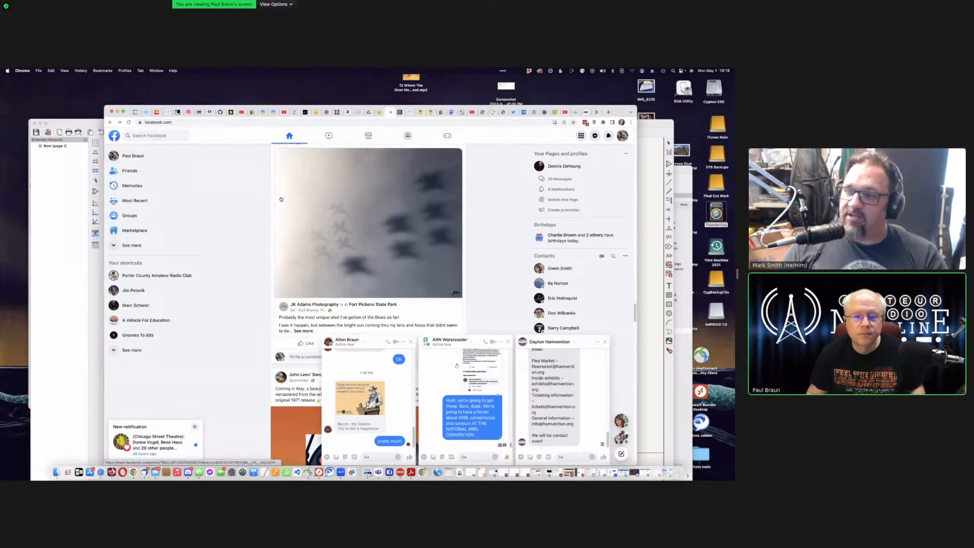
{"action": "left_click_drag", "start_coordinate": [634, 283], "coordinate": [634, 135]}
{"action": "left_click_drag", "start_coordinate": [129, 112], "coordinate": [115, 266]}
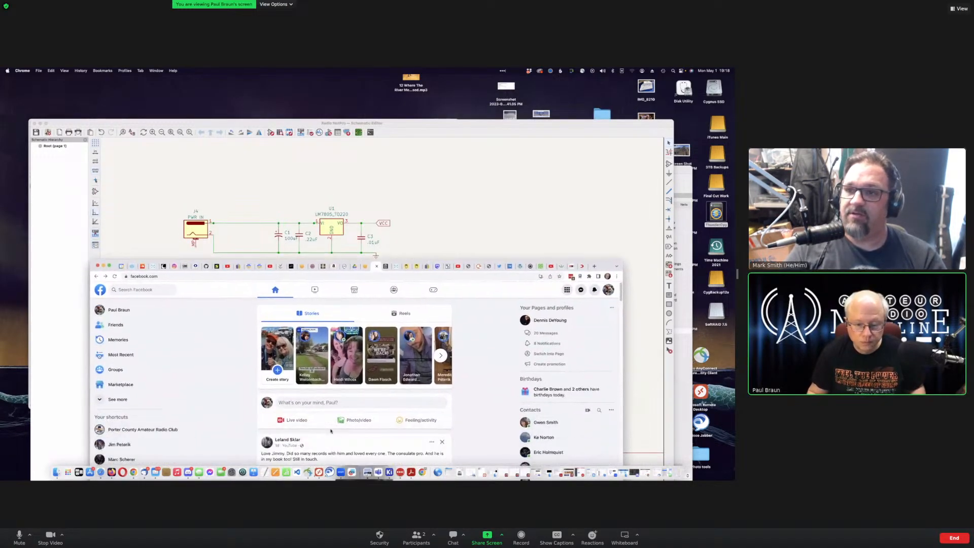
Step: Publish 'I'm streaming again, working on more of the project and improving my pc board design' with the YouTube link
{"action": "left_click", "coordinate": [334, 402]}
{"action": "type", "text": "I'm"}
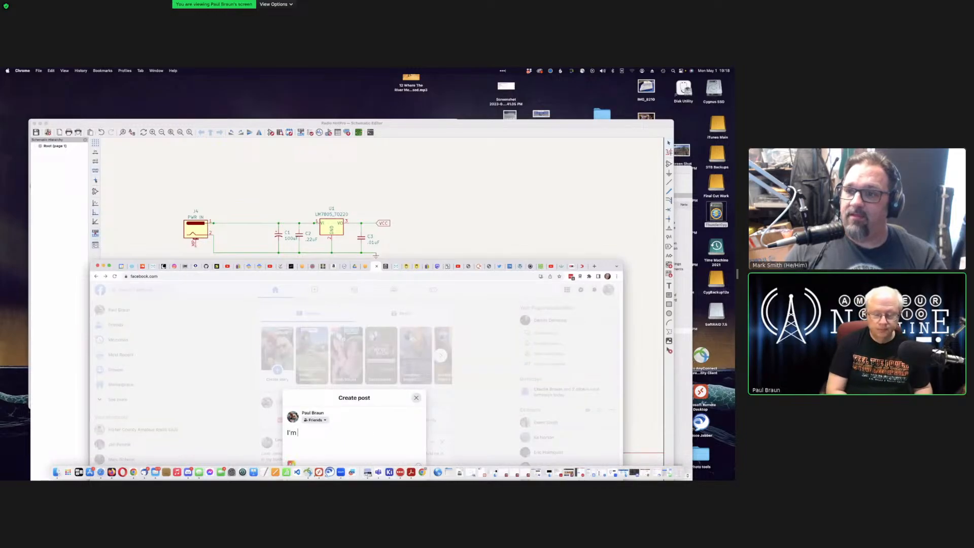
{"action": "type", "text": " streaming a"}
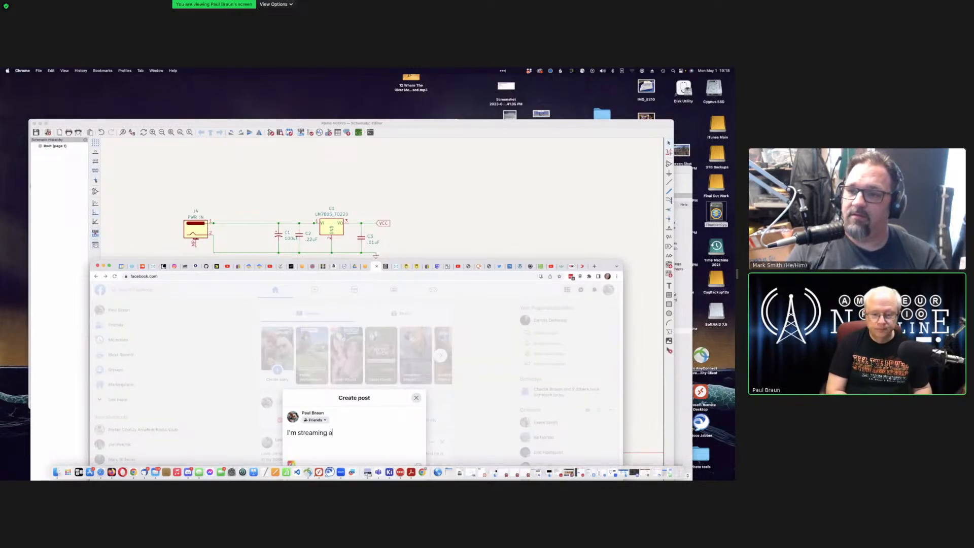
{"action": "type", "text": "gain, worik"}
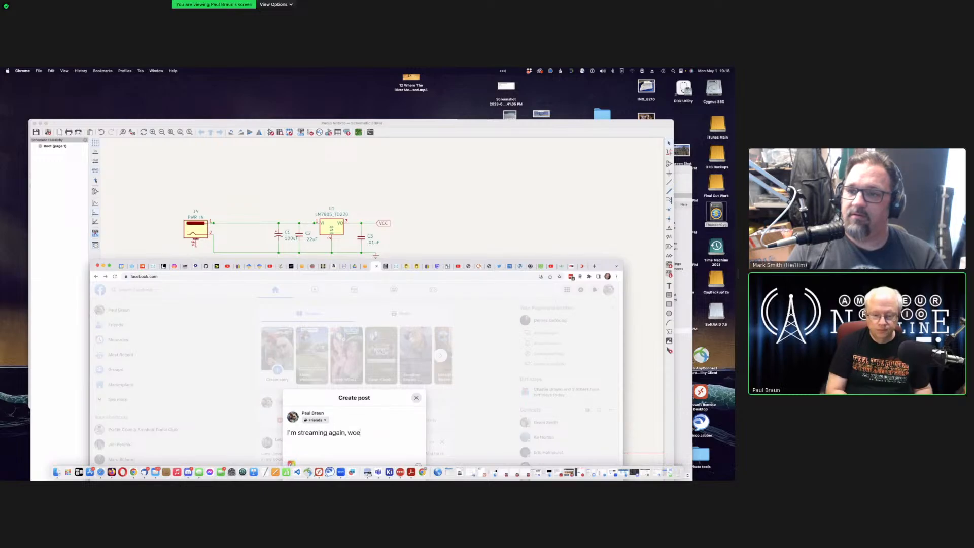
{"action": "key", "text": "BackSpace"}
{"action": "key", "text": "BackSpace"}
{"action": "type", "text": "king "}
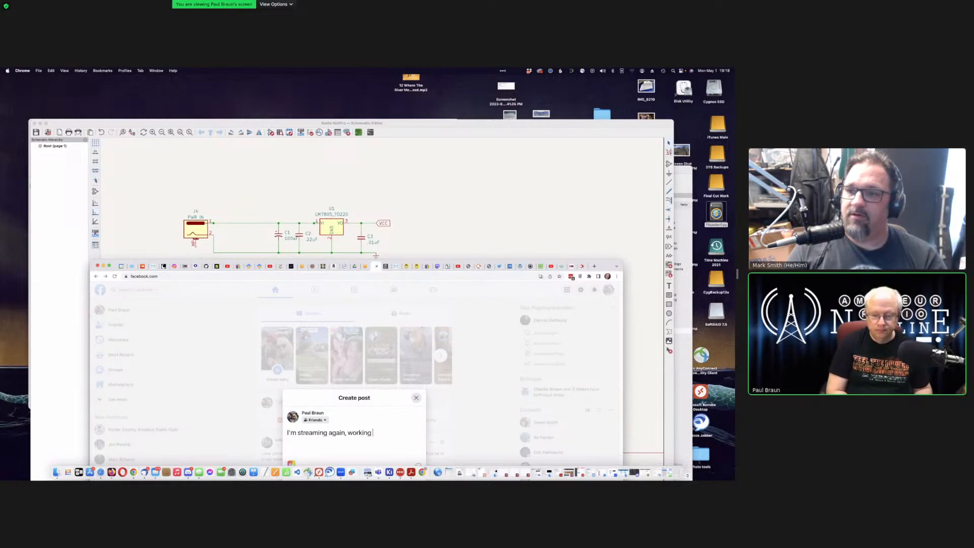
{"action": "type", "text": "on more of"}
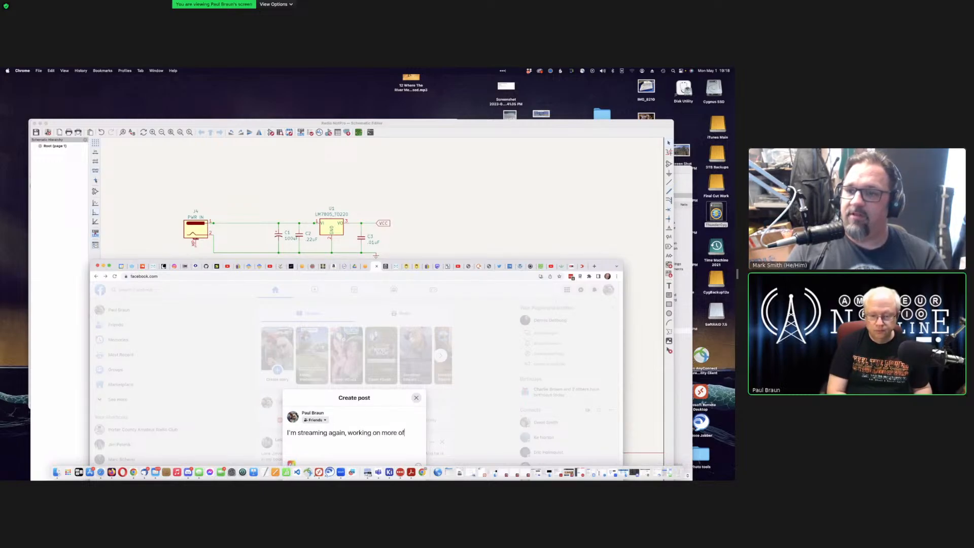
{"action": "type", "text": " the project and"}
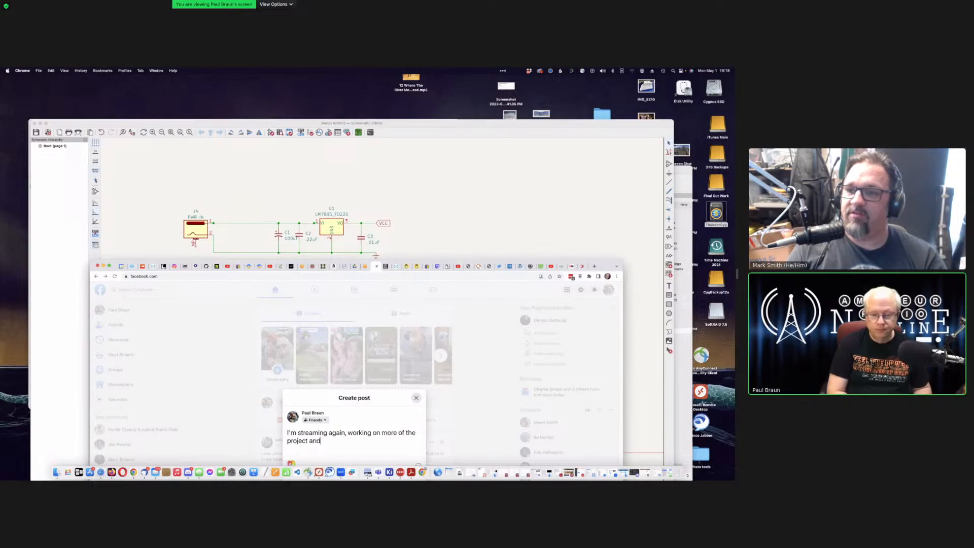
{"action": "type", "text": " improving my "}
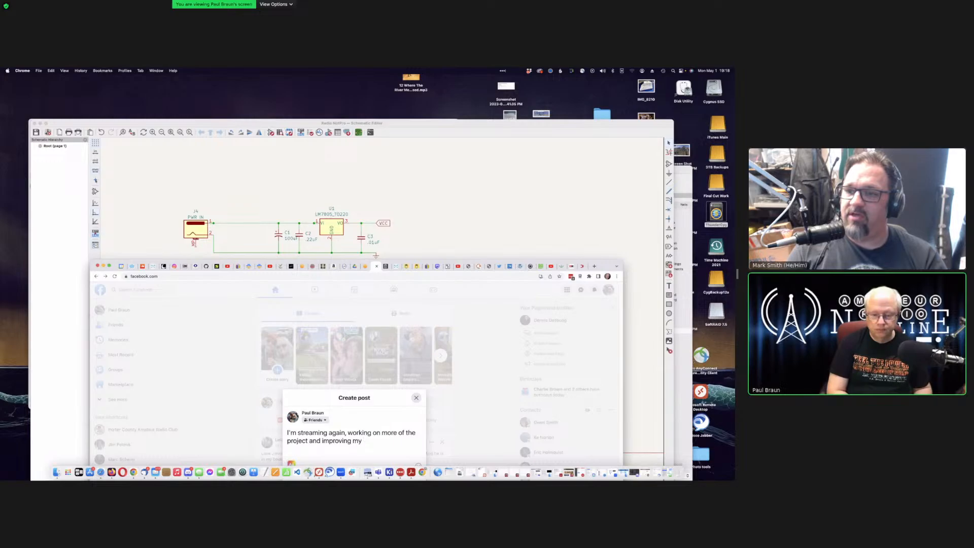
{"action": "type", "text": "pc boa"}
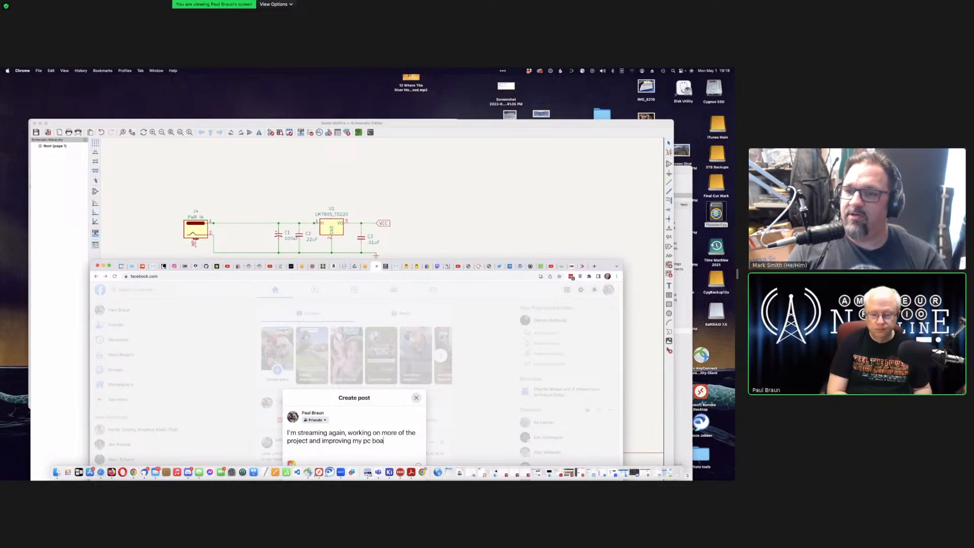
{"action": "type", "text": "rd desi"}
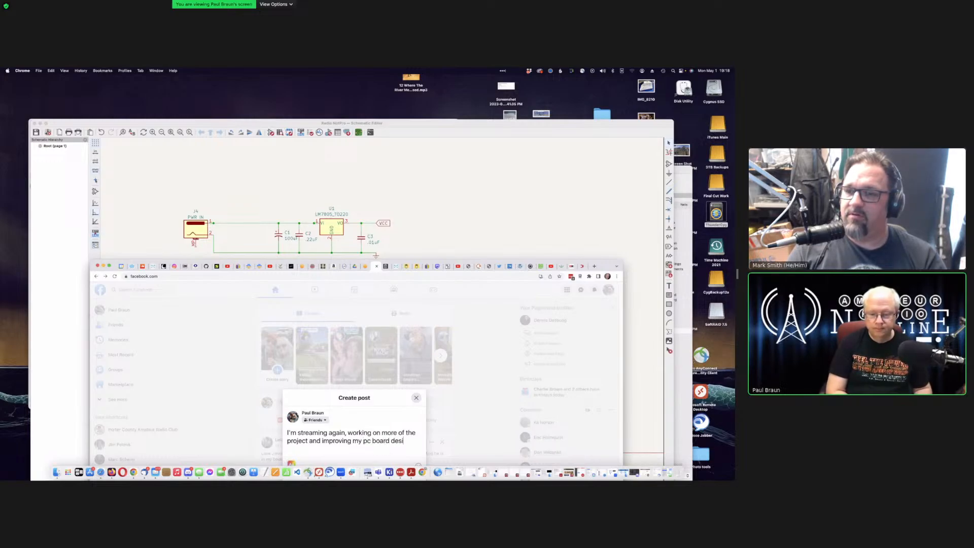
{"action": "type", "text": "gn skills:"}
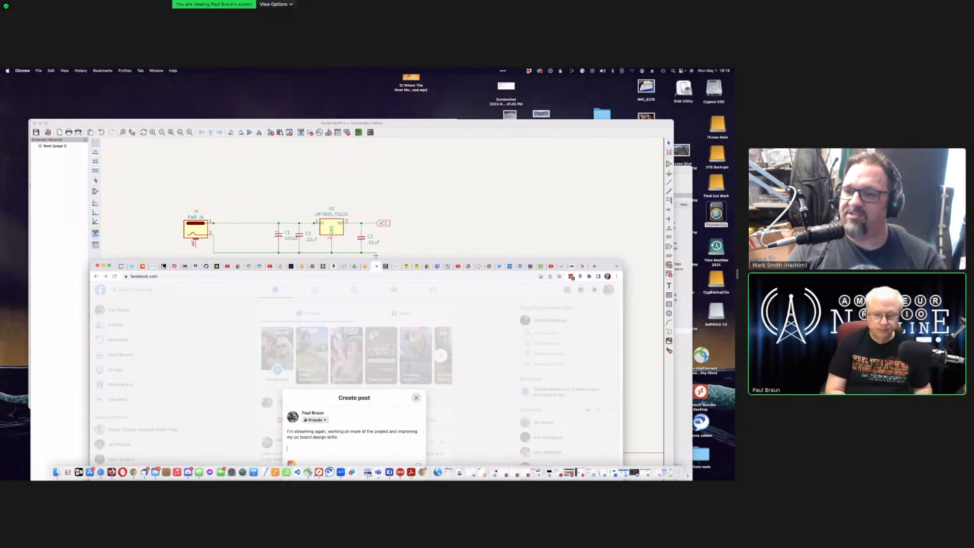
{"action": "key", "text": "Return"}
{"action": "type", "text": "https://youtube.com/live/X6E2DqhQBH0?feature=share"}
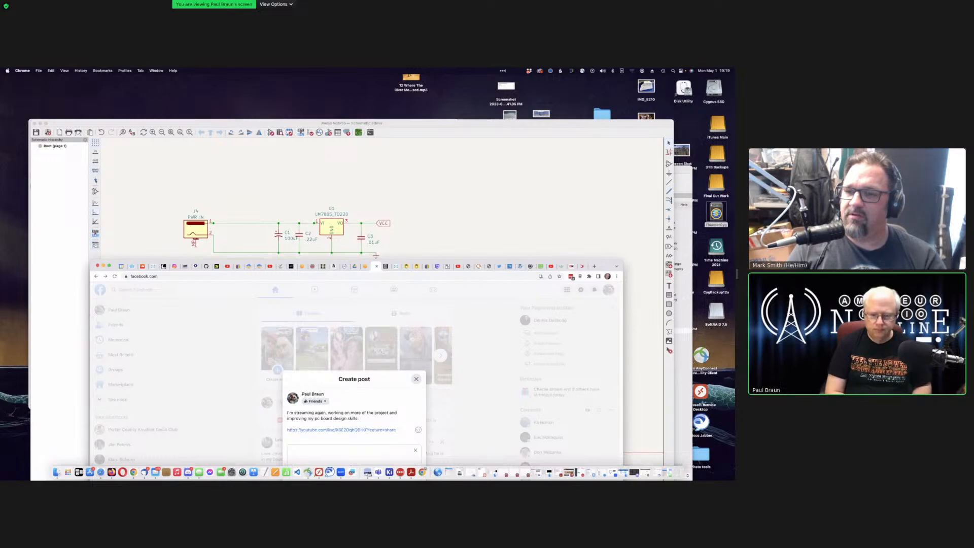
{"action": "key", "text": "Return"}
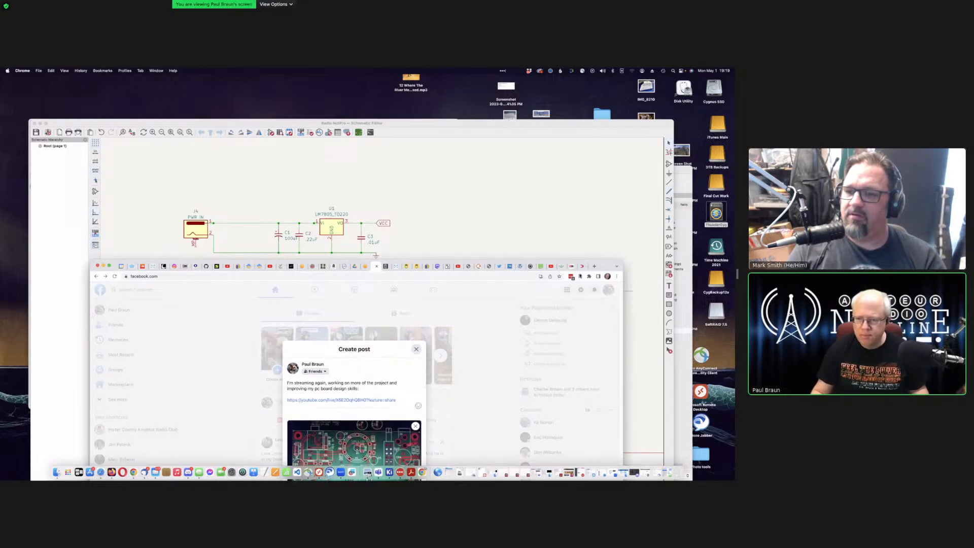
{"action": "left_click_drag", "start_coordinate": [517, 267], "coordinate": [495, 172]}
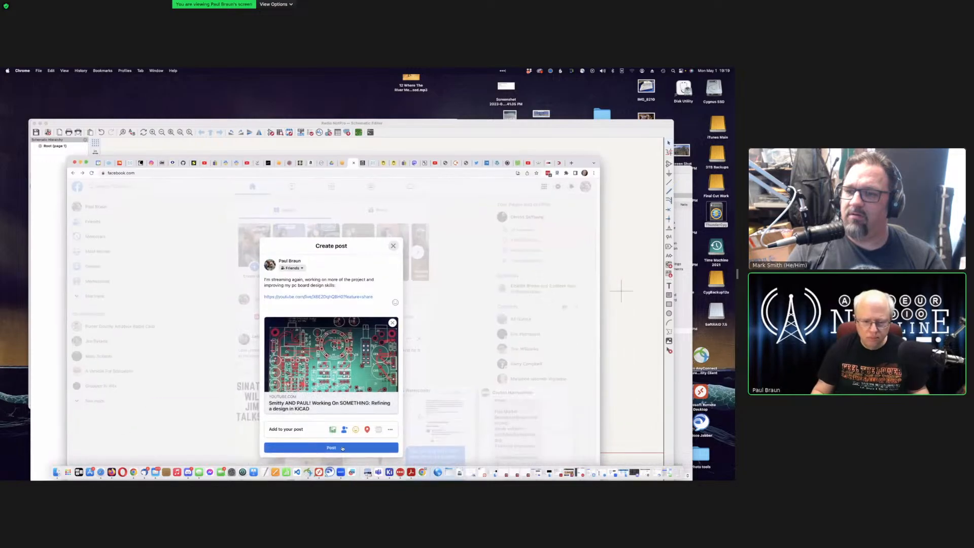
{"action": "left_click", "coordinate": [343, 448]}
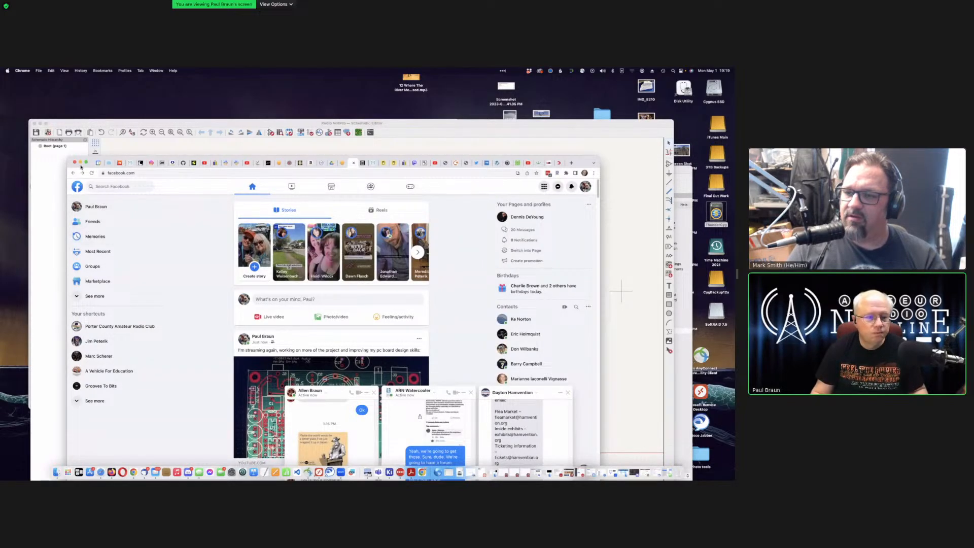
Step: Open the recently searched 100 Watts and a Wire group page from Facebook search
{"action": "left_click_drag", "start_coordinate": [80, 166], "coordinate": [82, 197]}
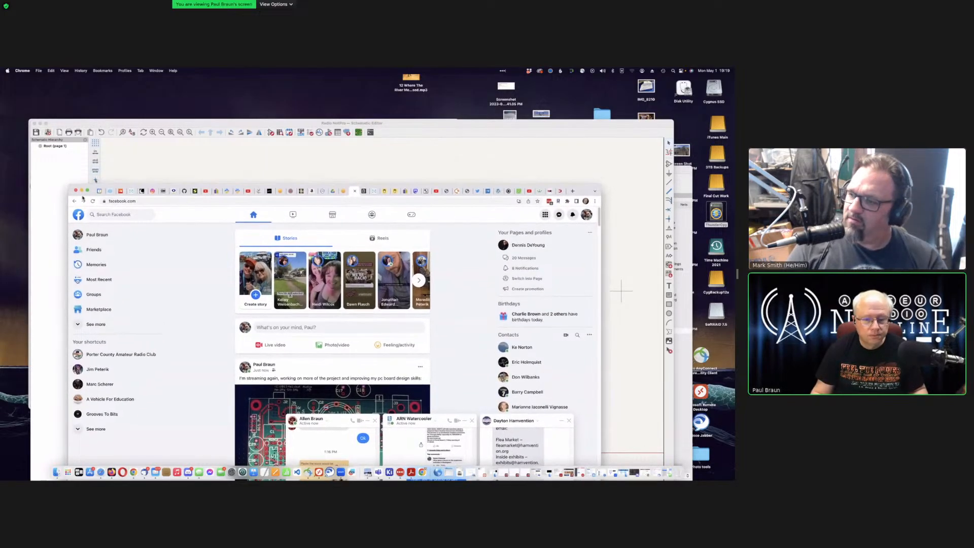
{"action": "left_click", "coordinate": [127, 217]}
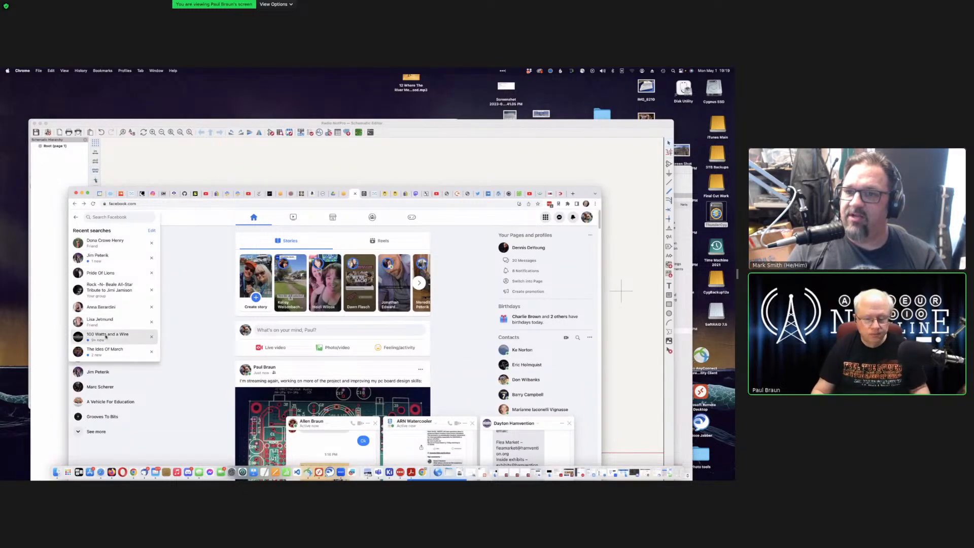
{"action": "left_click", "coordinate": [121, 336]}
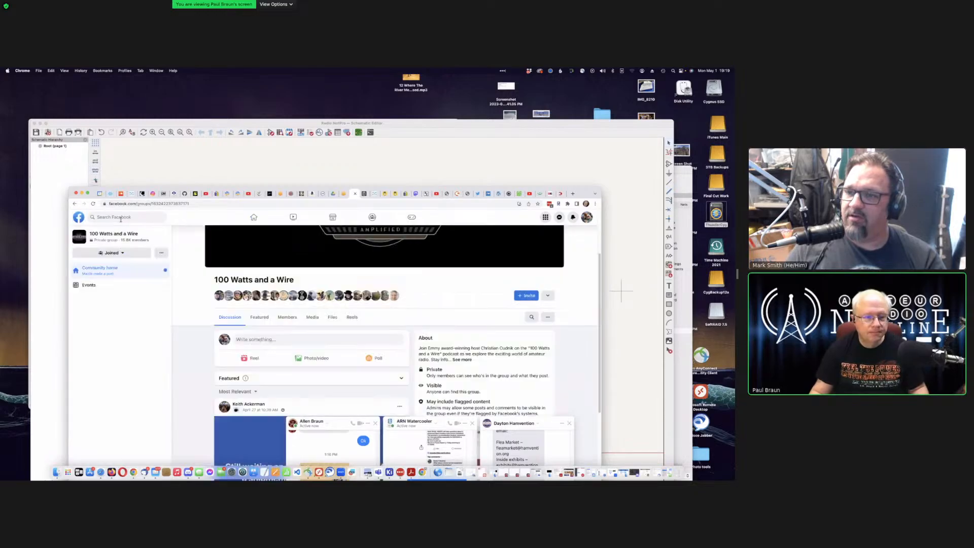
Step: Draft a group post about streaming again with a co-host, learning KiCAD and pc board design, plus the YouTube link
{"action": "left_click", "coordinate": [304, 341]}
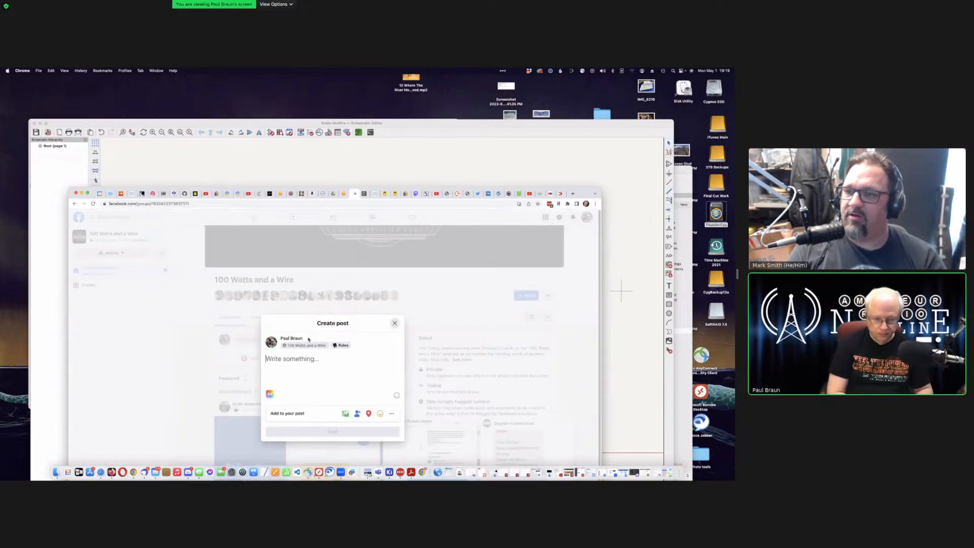
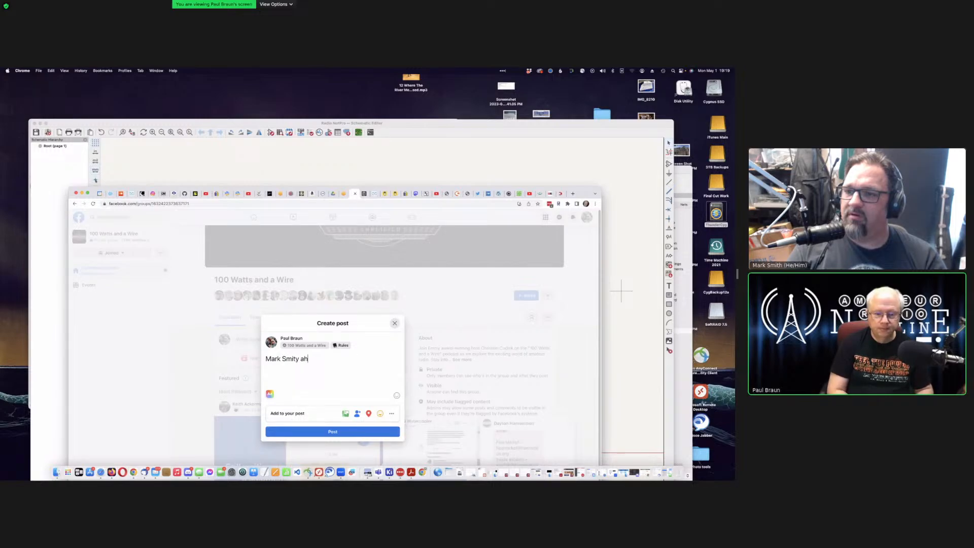
{"action": "type", "text": " and I are"}
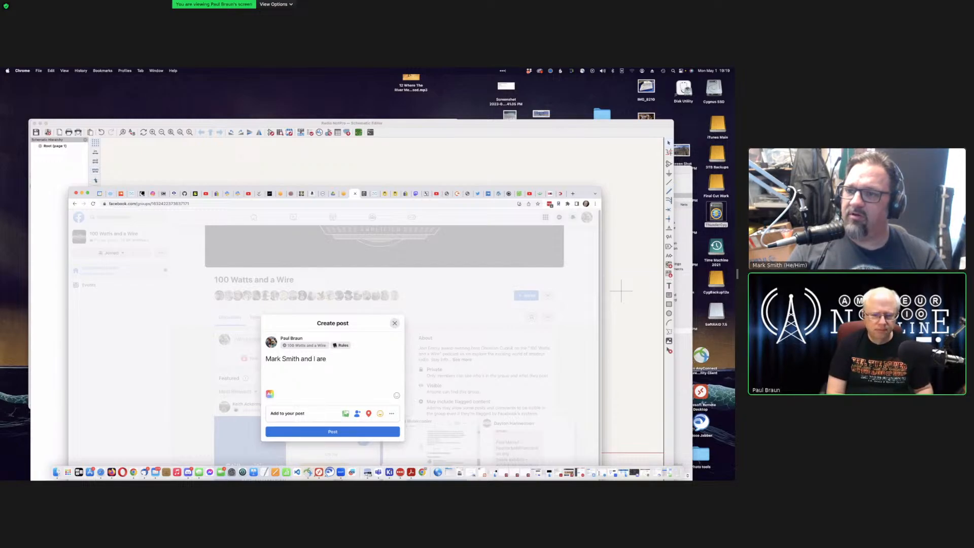
{"action": "type", "text": "streaming again."}
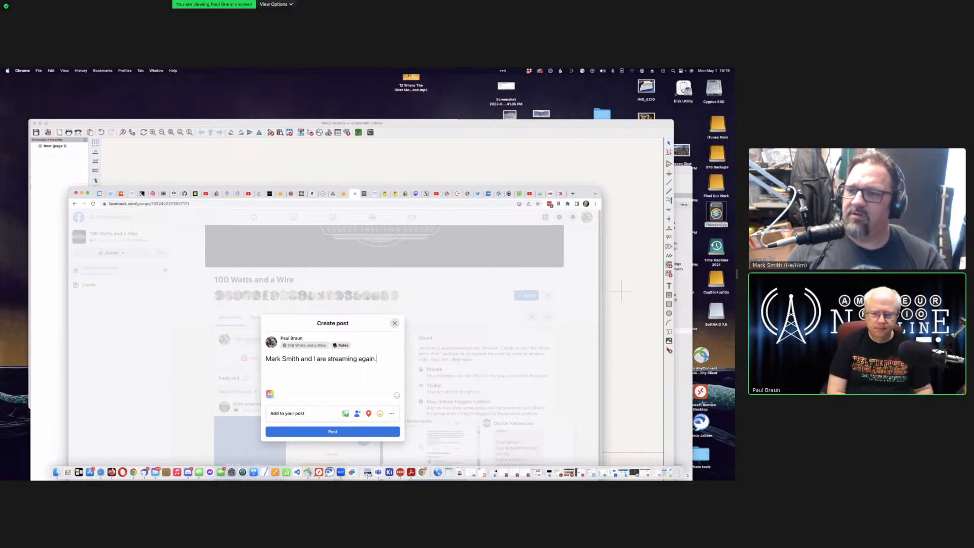
{"action": "key", "text": "BackSpace"}
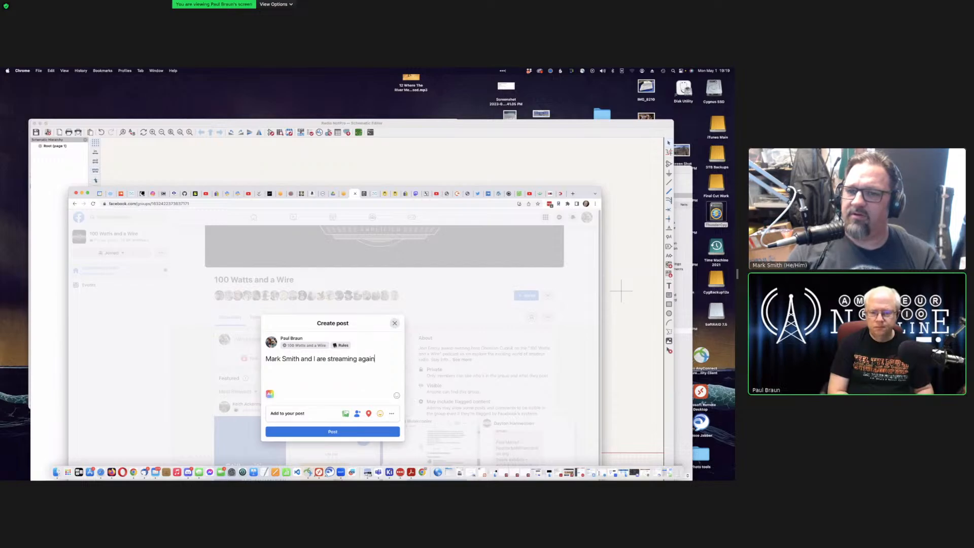
{"action": "type", "text": ", contin"}
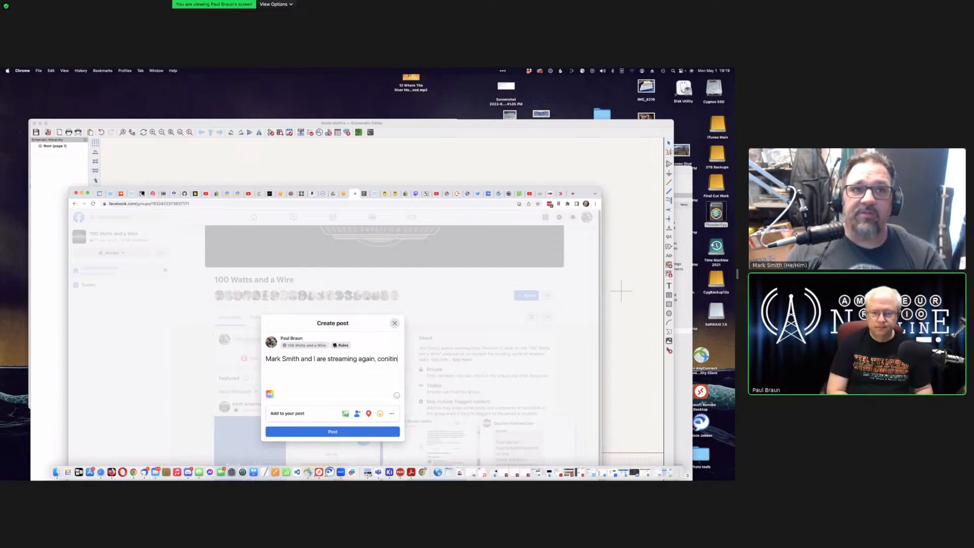
{"action": "type", "text": "uing"}
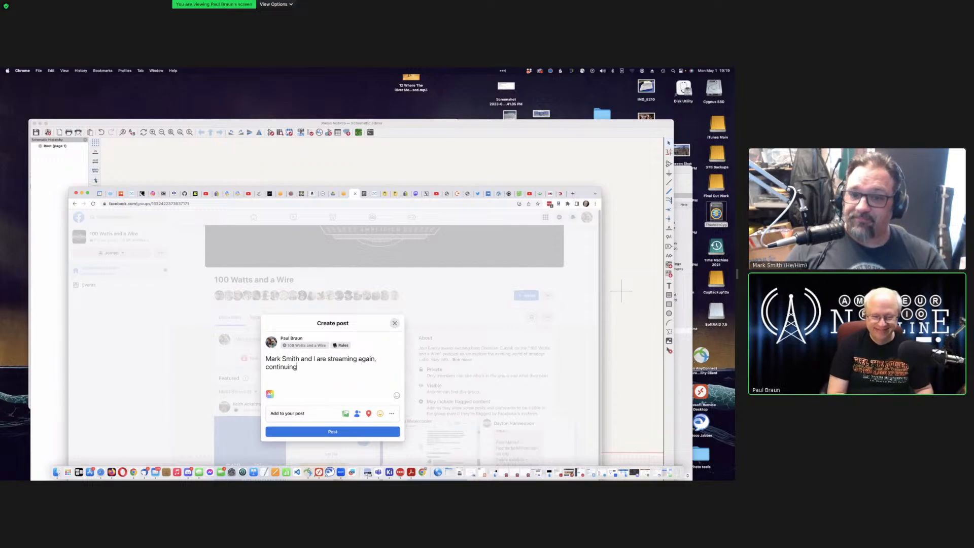
{"action": "type", "text": " the "}
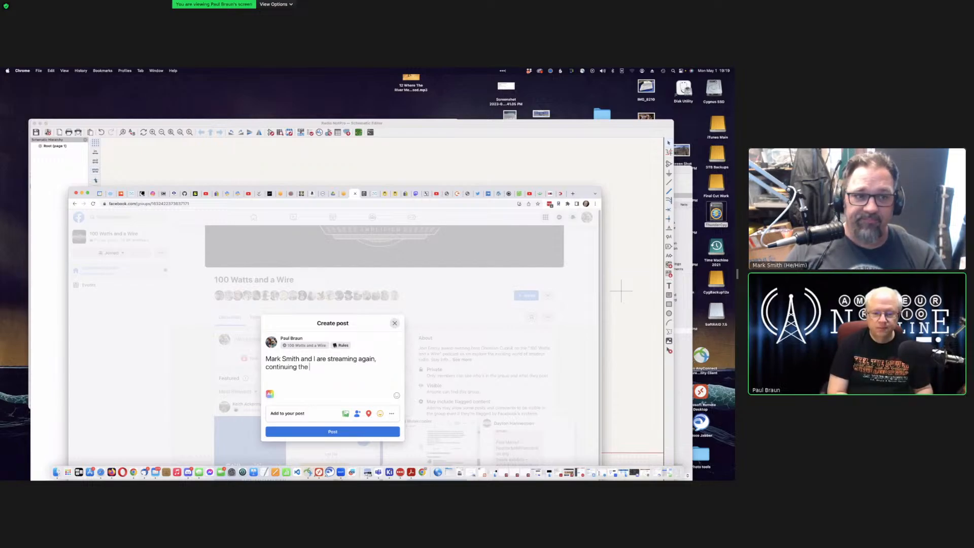
{"action": "type", "text": "learning pro"}
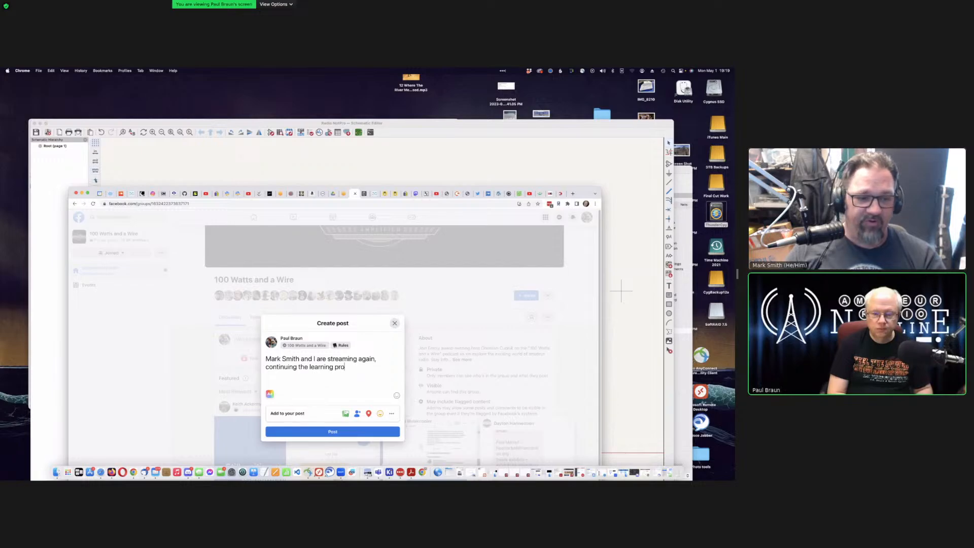
{"action": "type", "text": "cess for Ki"}
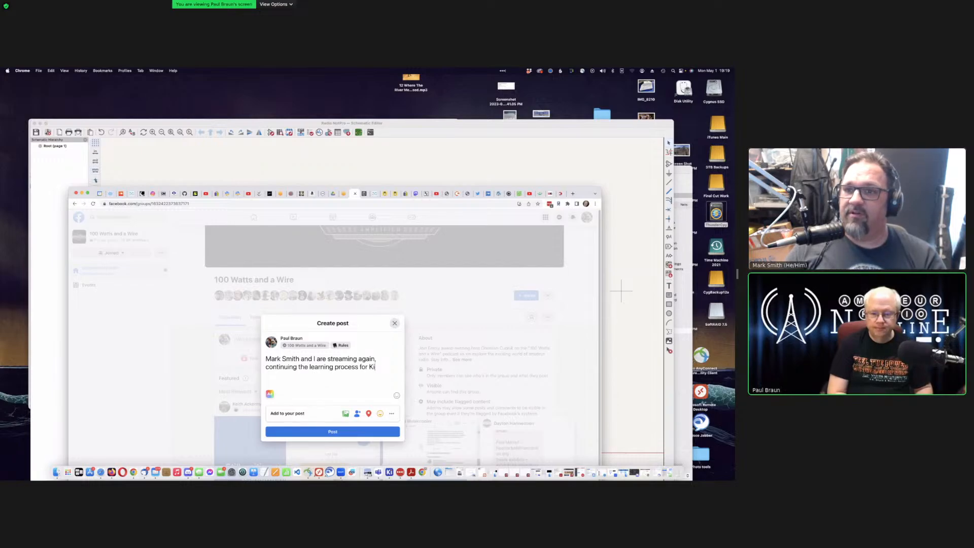
{"action": "type", "text": "CAD an"}
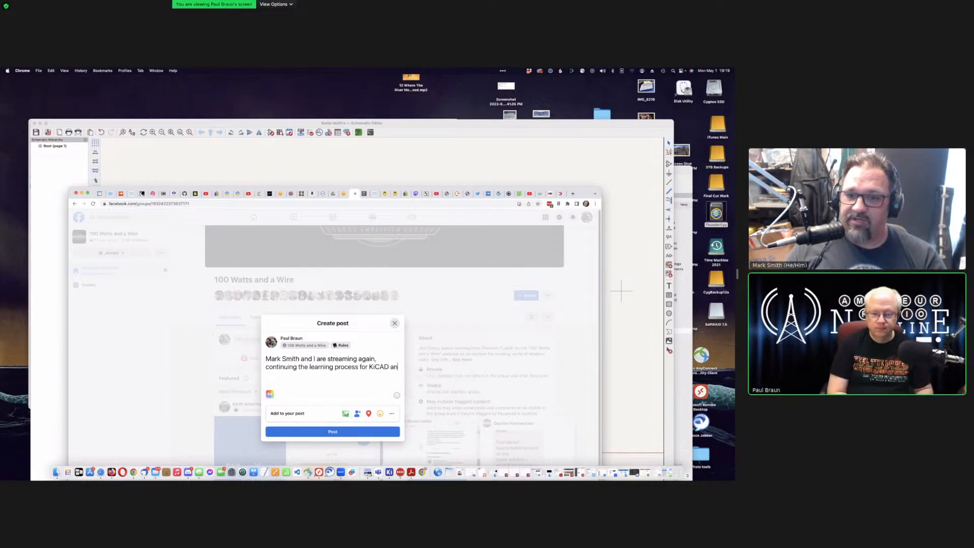
{"action": "type", "text": "d pc boar"}
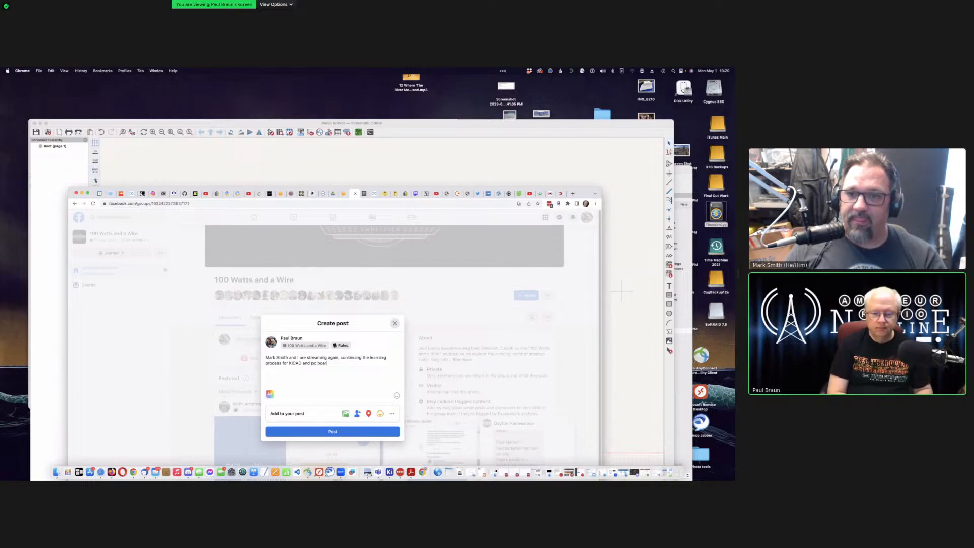
{"action": "type", "text": "d design"}
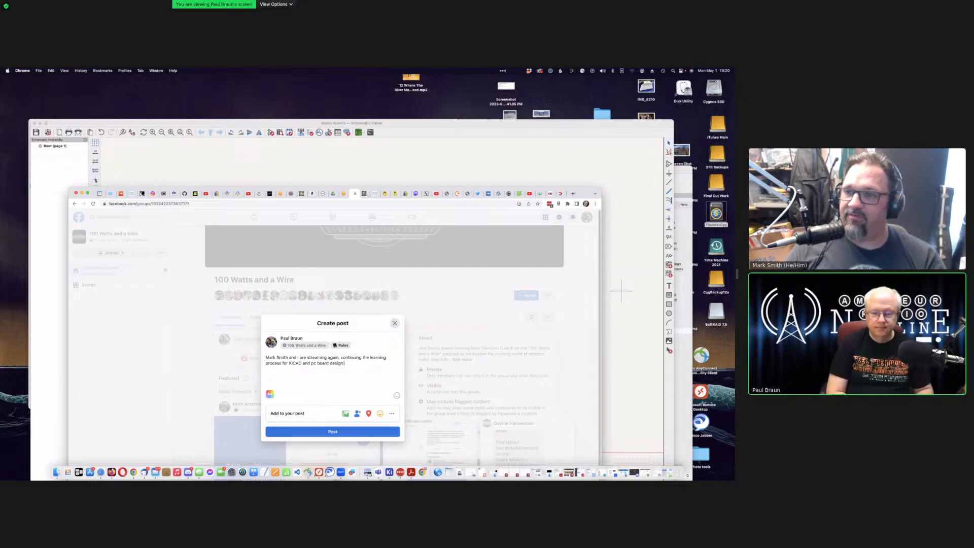
{"action": "type", "text": "https://youtube.com/live/X6E2DqnQBH0?feature=share"}
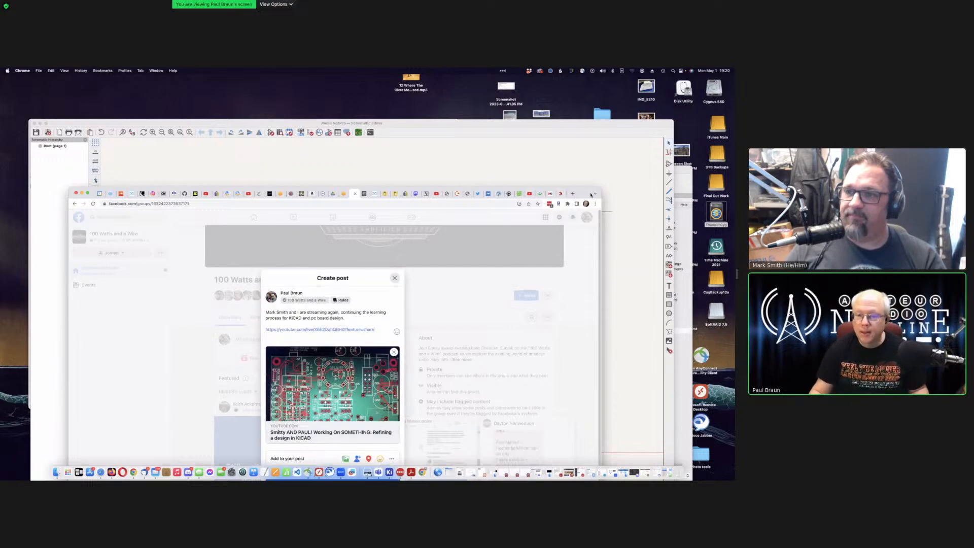
{"action": "left_click_drag", "start_coordinate": [584, 191], "coordinate": [573, 167]}
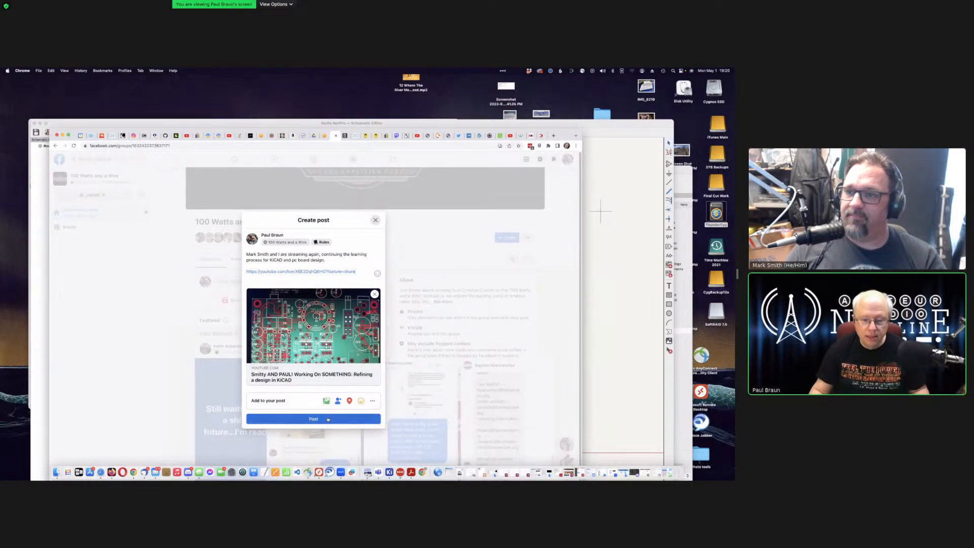
Step: Publish the group post, then dismiss Mastodon's notification prompt and return to its home feed
{"action": "left_click", "coordinate": [397, 136]}
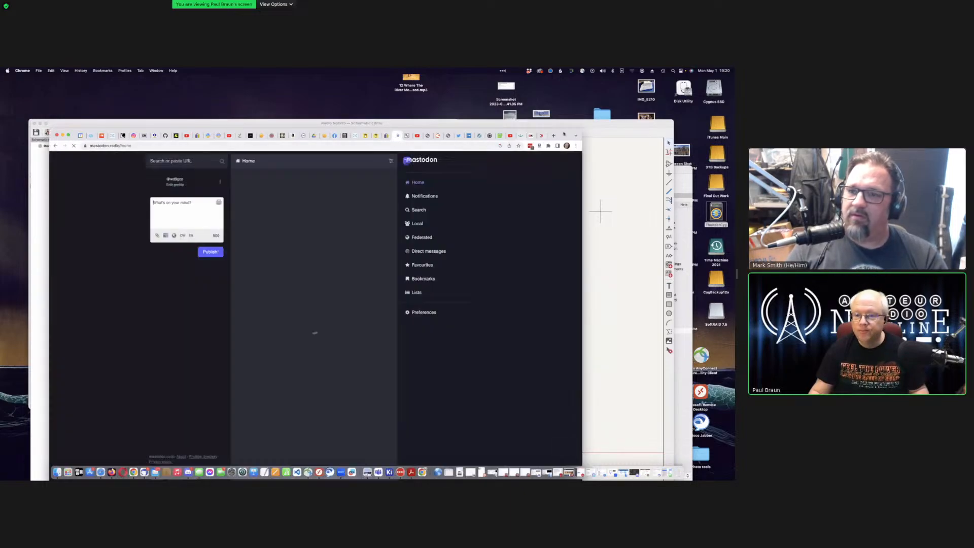
{"action": "left_click_drag", "start_coordinate": [564, 136], "coordinate": [587, 254]}
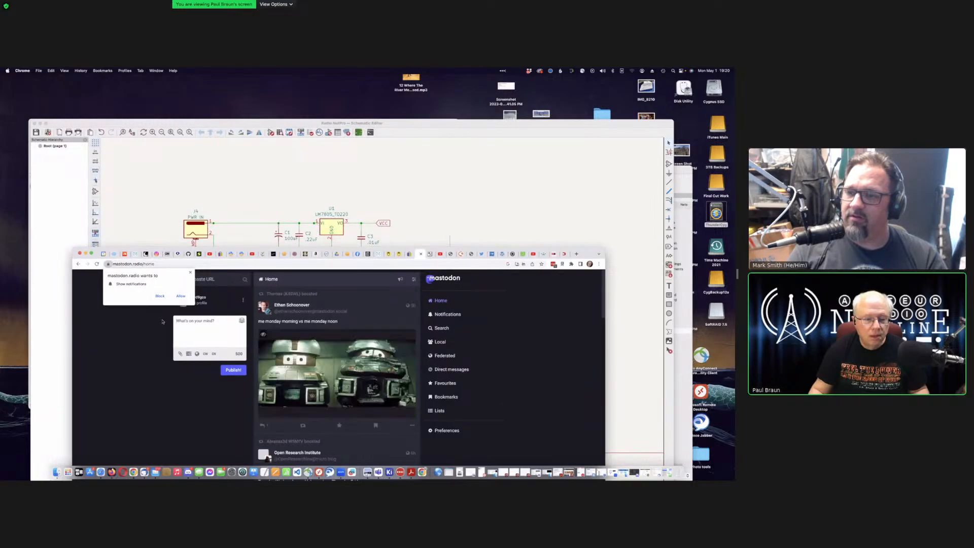
{"action": "left_click", "coordinate": [191, 274]}
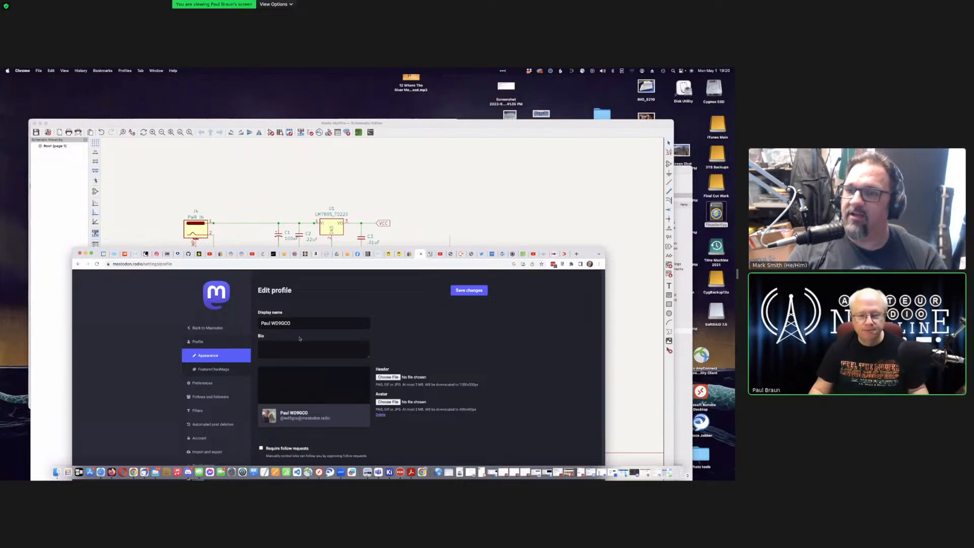
{"action": "left_click", "coordinate": [218, 303]}
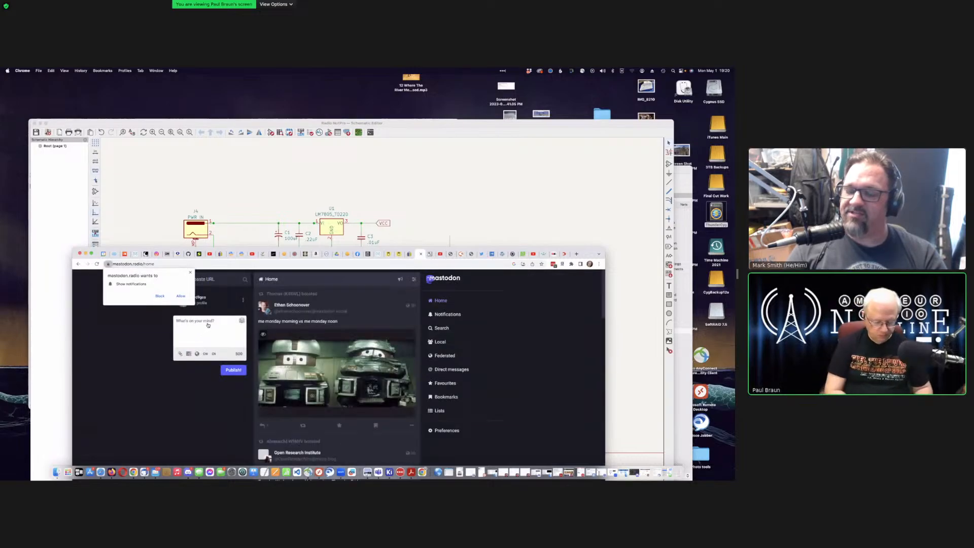
Step: Post on Mastodon 'Doing another live stream with [co-host's handle] as I continue to learn KiCAD:' plus the YouTube link
{"action": "left_click", "coordinate": [202, 327]}
{"action": "type", "text": "Star"}
{"action": "key", "text": "BackSpace"}
{"action": "key", "text": "BackSpace"}
{"action": "key", "text": "BackSpace"}
{"action": "key", "text": "BackSpace"}
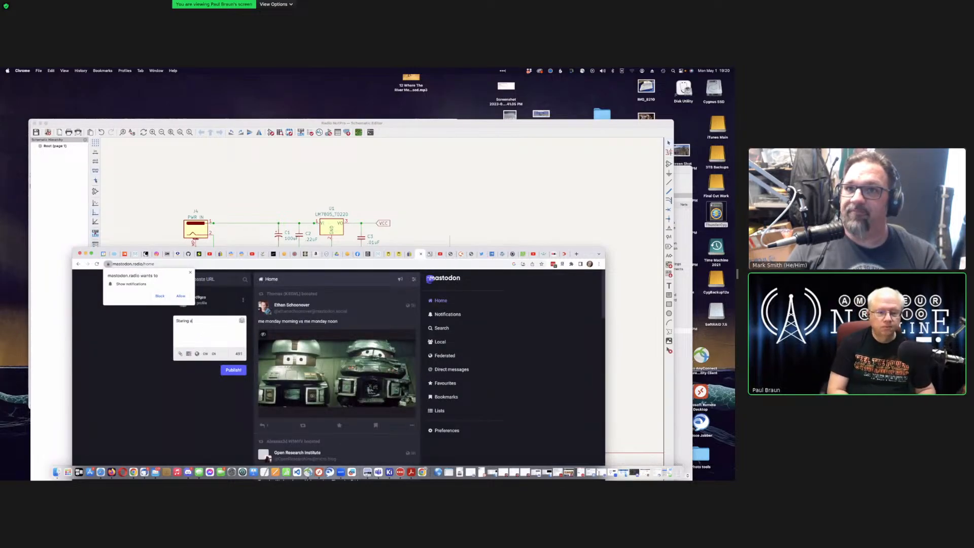
{"action": "key", "text": "BackSpace"}
{"action": "key", "text": "BackSpace"}
{"action": "key", "text": "BackSpace"}
{"action": "type", "text": "Doin"}
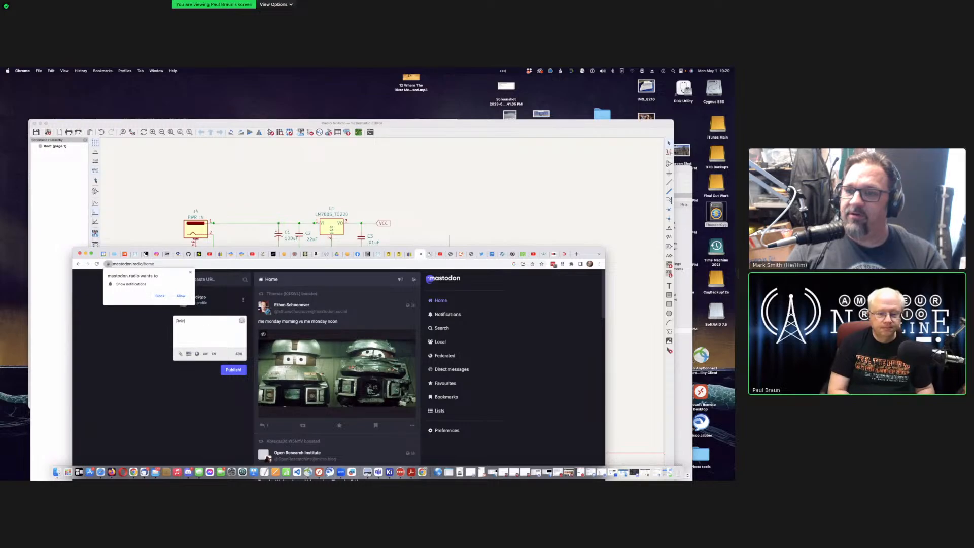
{"action": "type", "text": "g anohte"}
{"action": "key", "text": "BackSpace"}
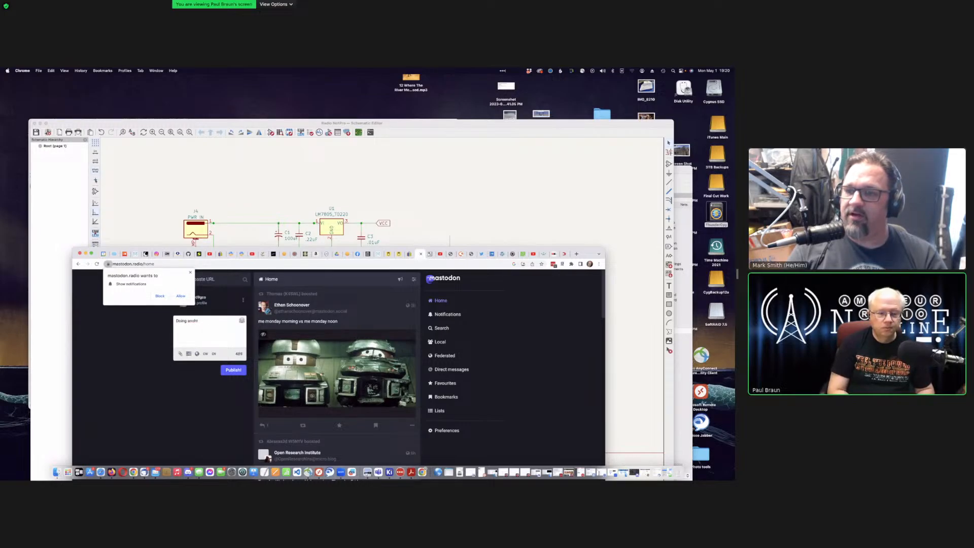
{"action": "type", "text": "er"}
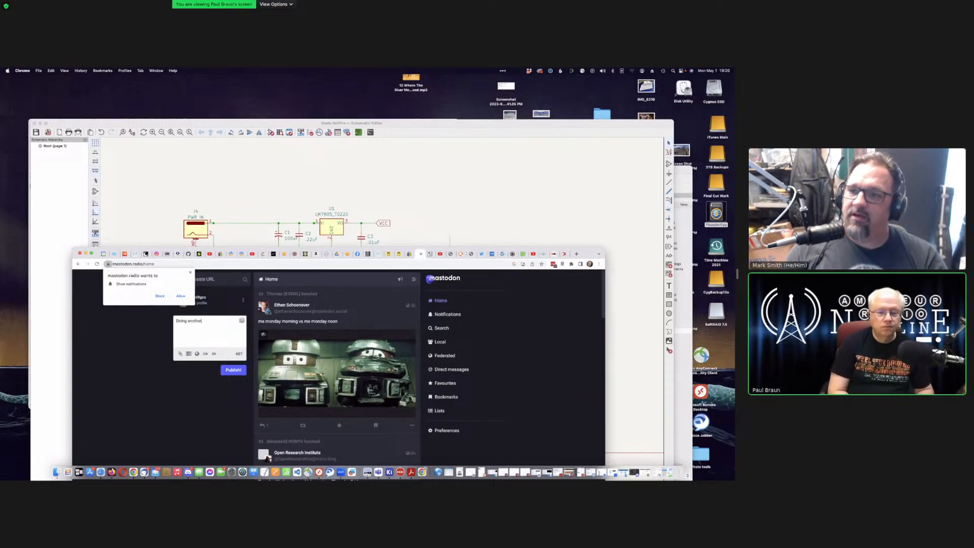
{"action": "type", "text": " live stream with"}
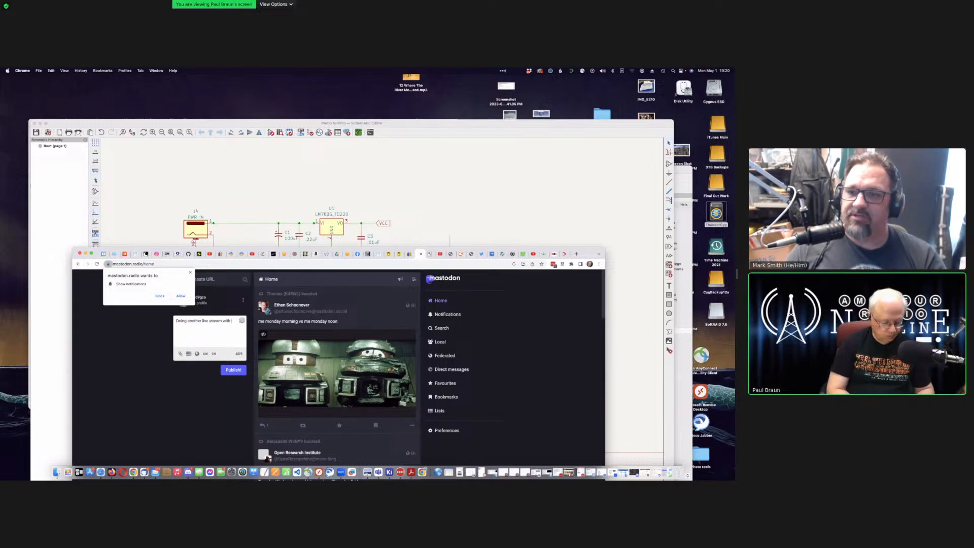
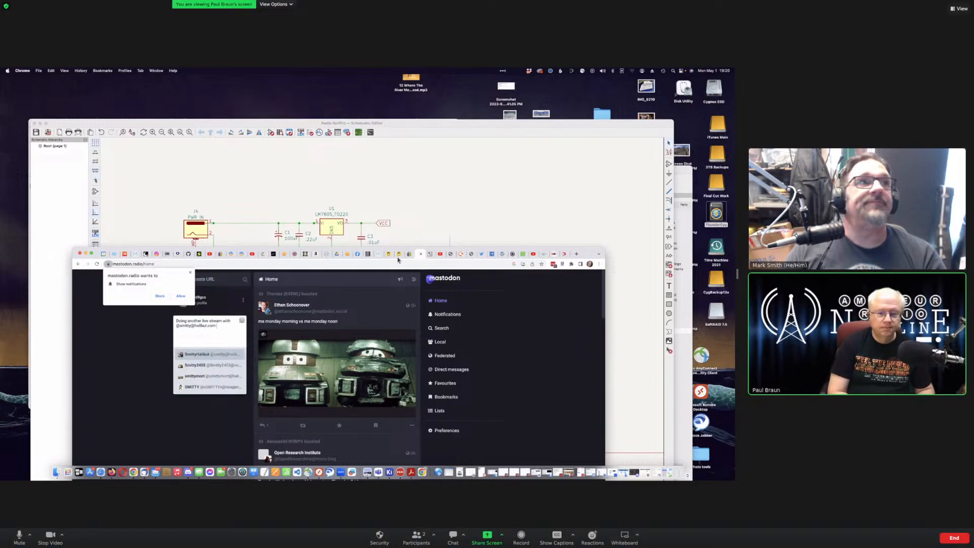
{"action": "type", "text": " as I con"}
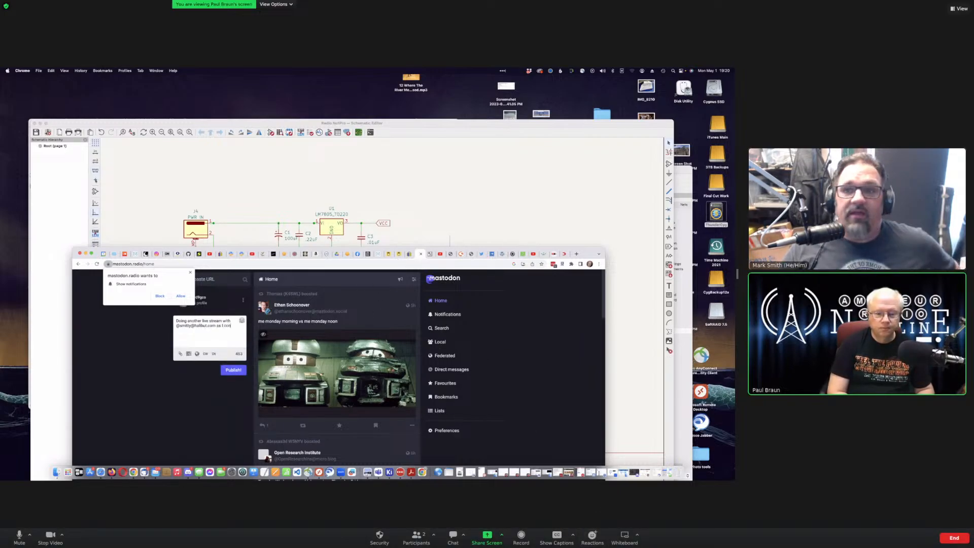
{"action": "type", "text": "tinue to learn"}
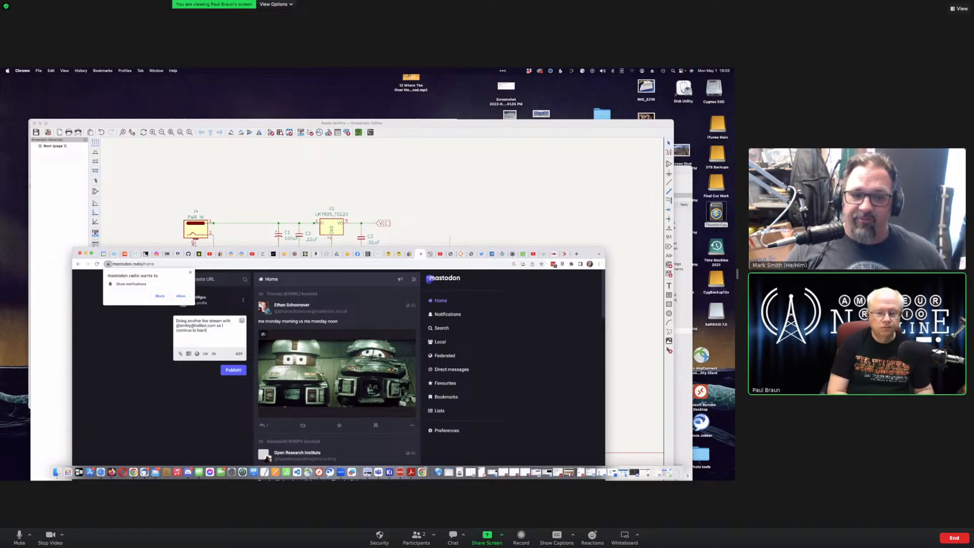
{"action": "type", "text": " KiCAD"}
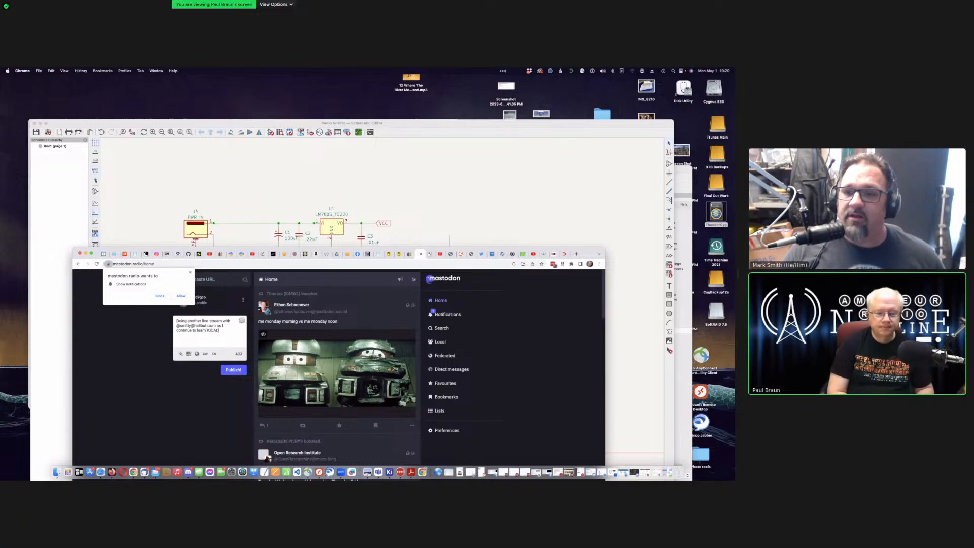
{"action": "type", "text": ":"}
{"action": "key", "text": "Return"}
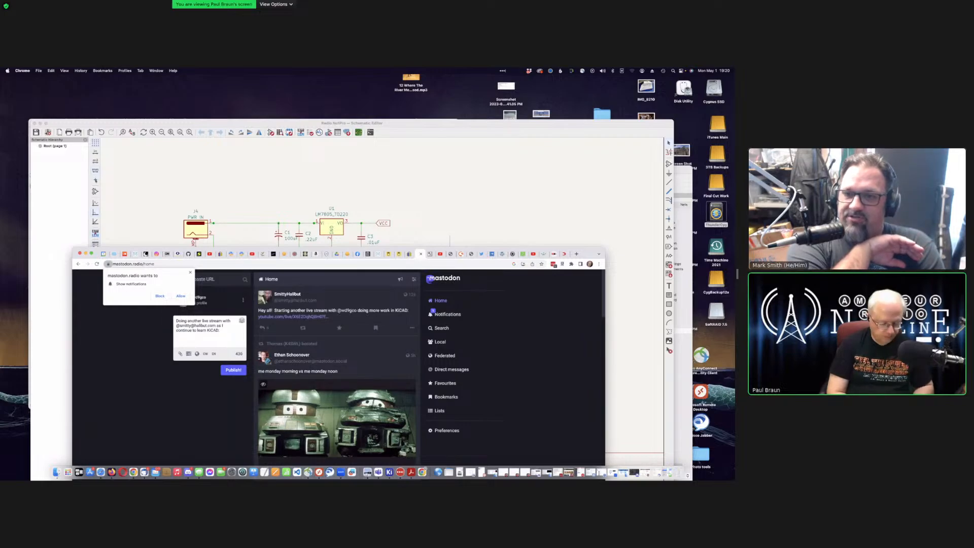
{"action": "type", "text": "https://youtube.com/live/X6E2DqhQBH0?feature=share"}
{"action": "left_click", "coordinate": [236, 376]}
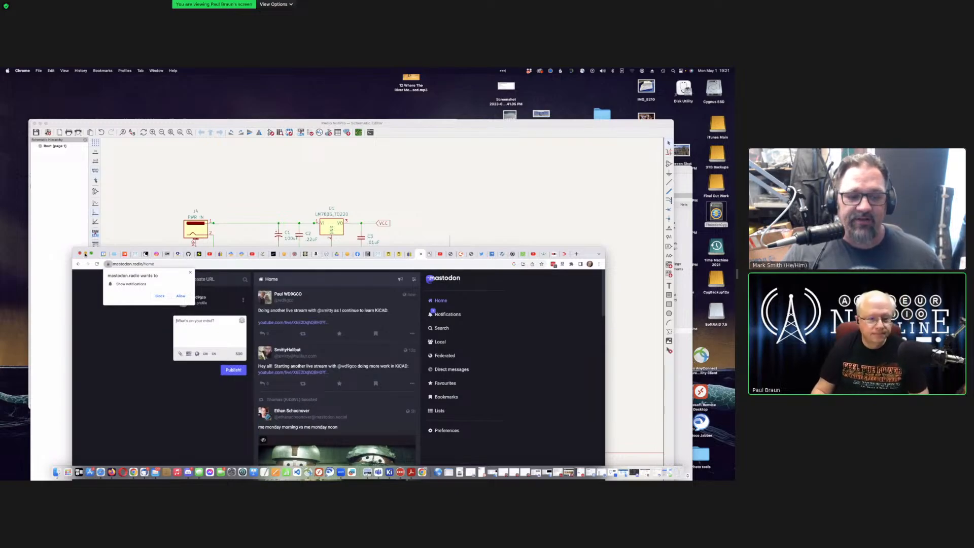
Step: Minimize Chrome and bring the KiCad Schematic Editor to the front
{"action": "left_click", "coordinate": [85, 254]}
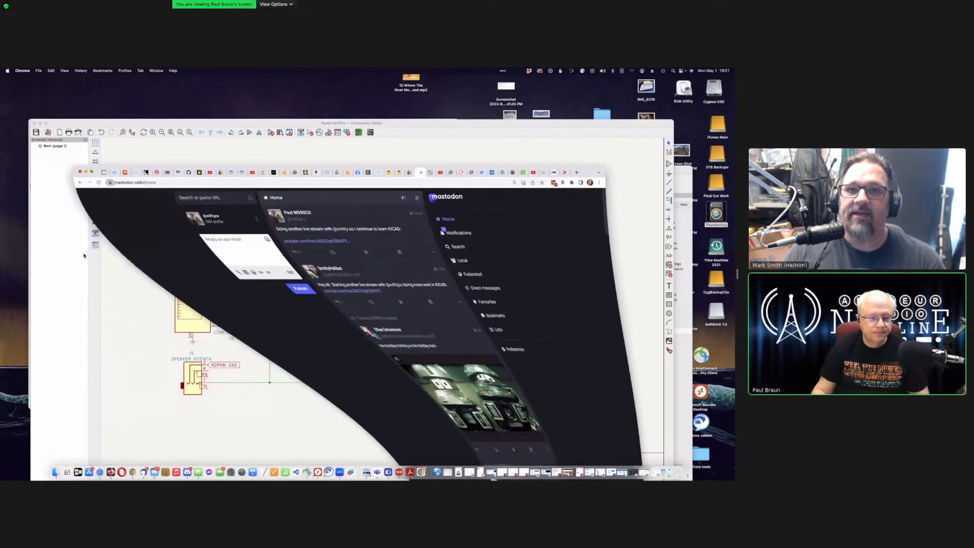
{"action": "left_click", "coordinate": [145, 285]}
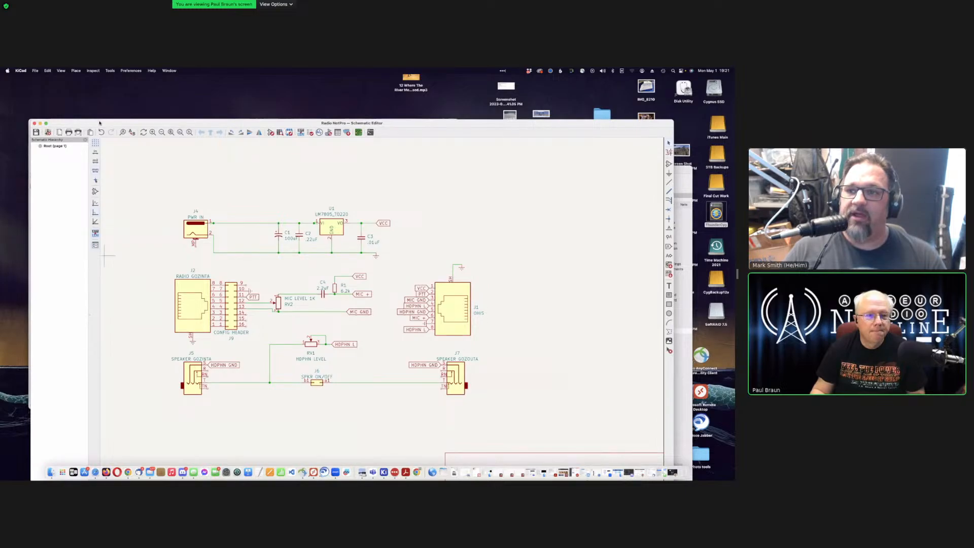
Step: Move the Schematic Editor window right and widen Zoom's shared-screen area
{"action": "left_click_drag", "start_coordinate": [97, 122], "coordinate": [132, 109]}
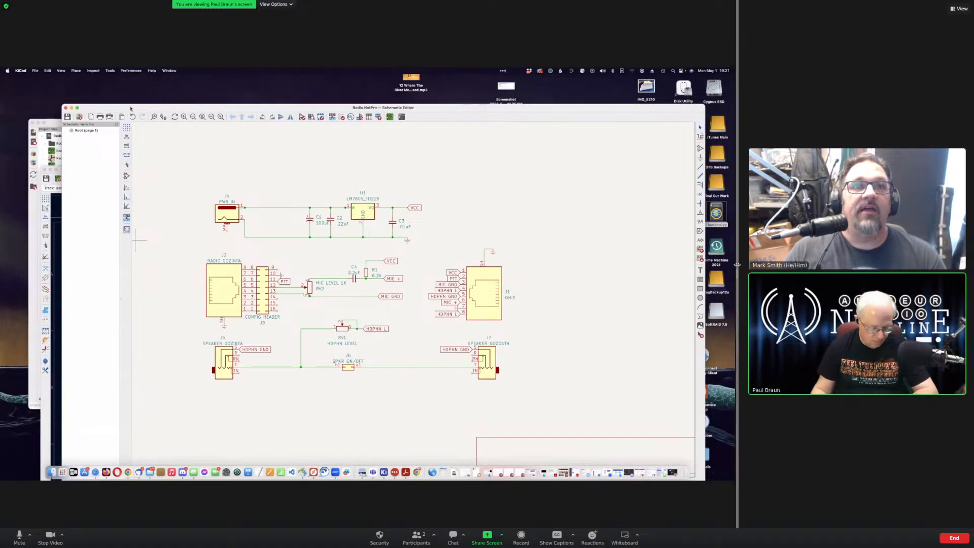
{"action": "left_click_drag", "start_coordinate": [738, 259], "coordinate": [787, 267]}
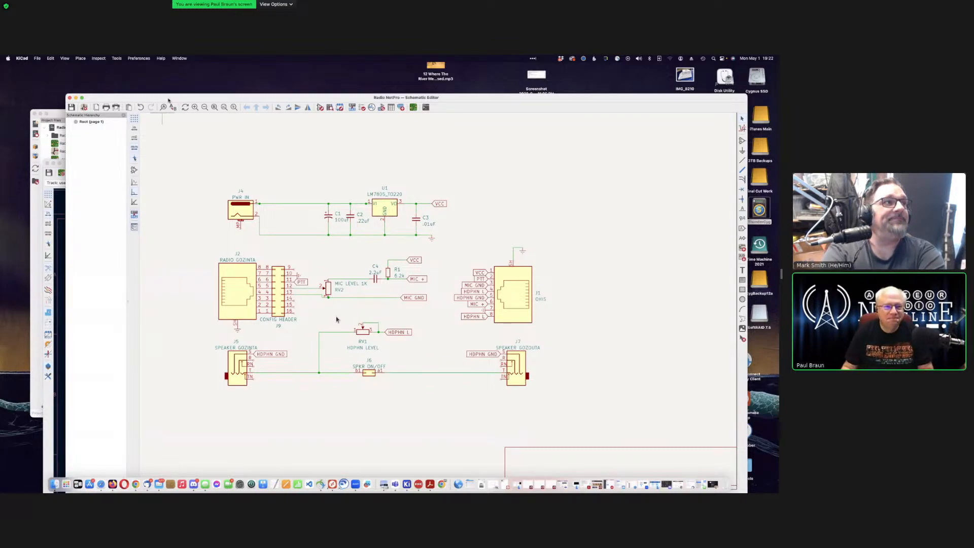
{"action": "left_click_drag", "start_coordinate": [154, 97], "coordinate": [125, 88]}
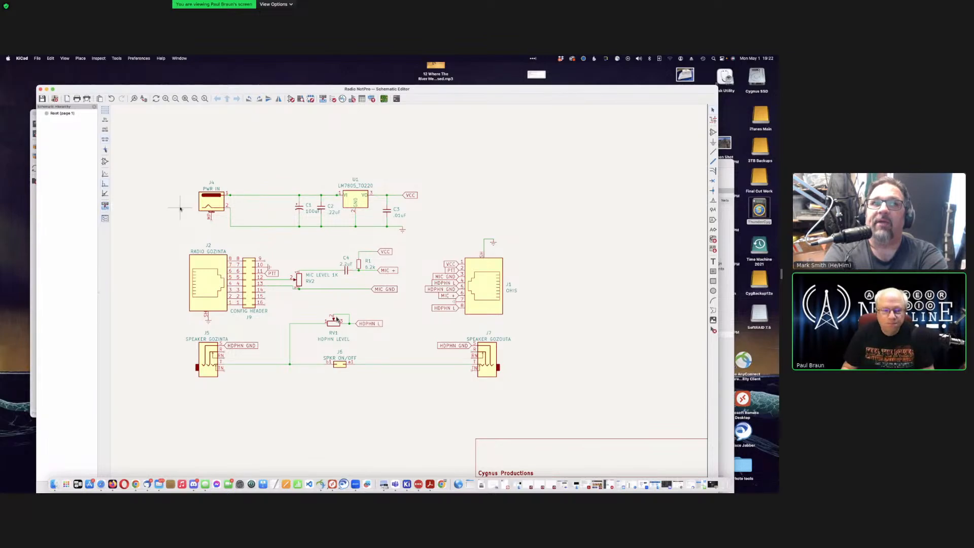
{"action": "left_click_drag", "start_coordinate": [202, 89], "coordinate": [185, 82]}
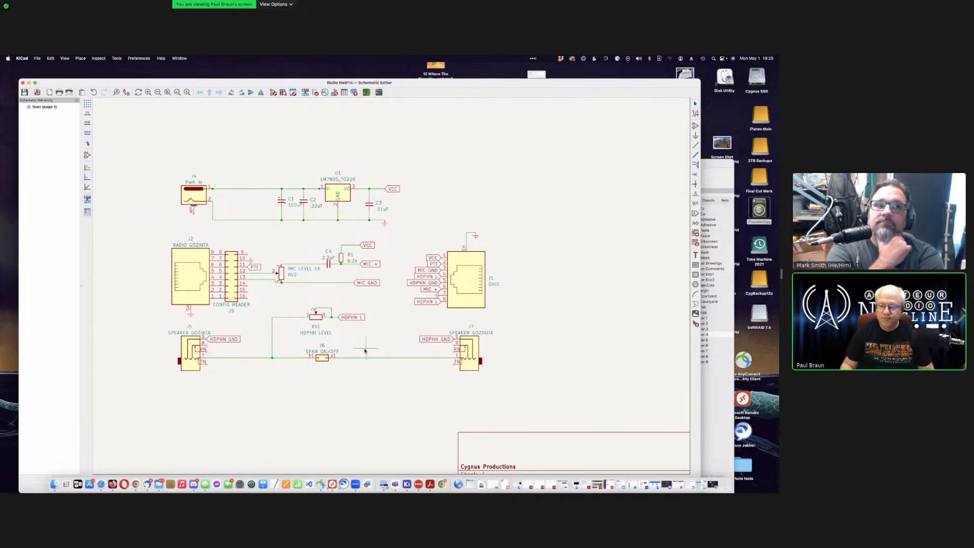
{"action": "middle_click_drag", "start_coordinate": [365, 350], "coordinate": [390, 288]}
{"action": "middle_click_drag", "start_coordinate": [476, 283], "coordinate": [374, 289]}
{"action": "scroll", "coordinate": [374, 289], "scroll_direction": "down", "scroll_amount": 3}
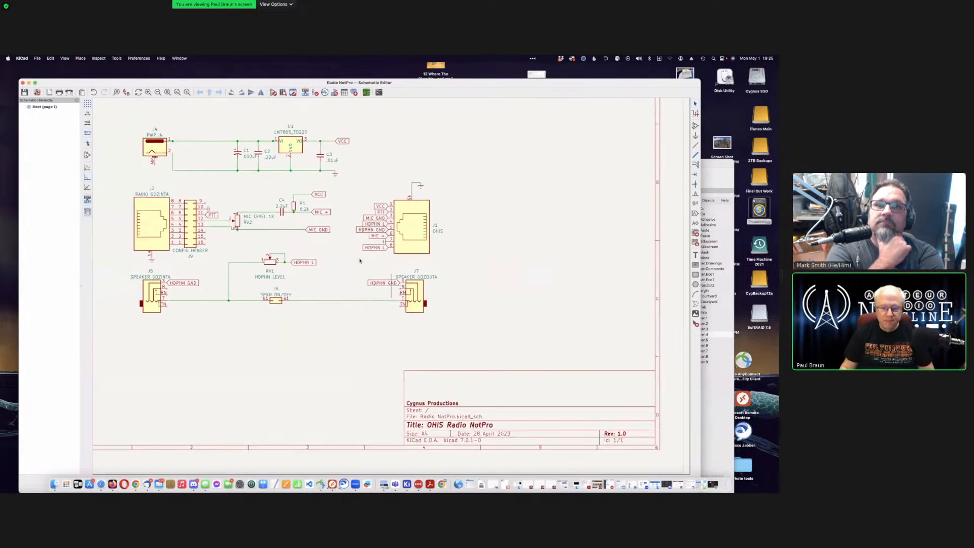
{"action": "scroll", "coordinate": [321, 246], "scroll_direction": "up", "scroll_amount": 1}
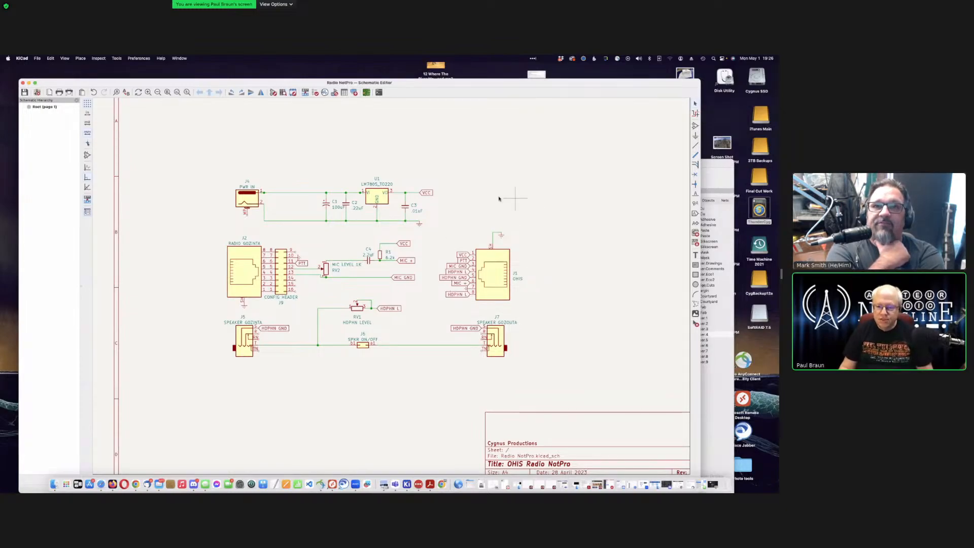
{"action": "scroll", "coordinate": [392, 287], "scroll_direction": "up", "scroll_amount": 3}
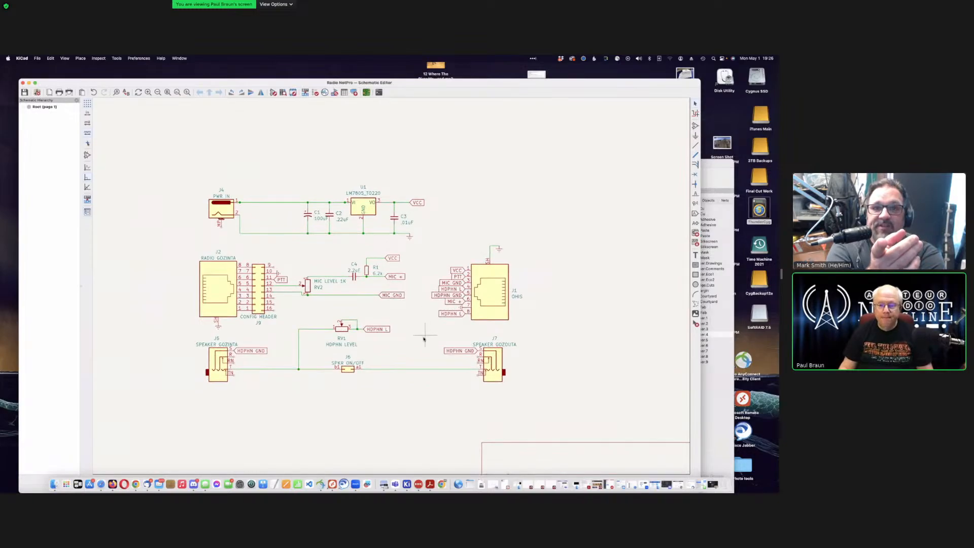
{"action": "scroll", "coordinate": [392, 287], "scroll_direction": "down", "scroll_amount": 3}
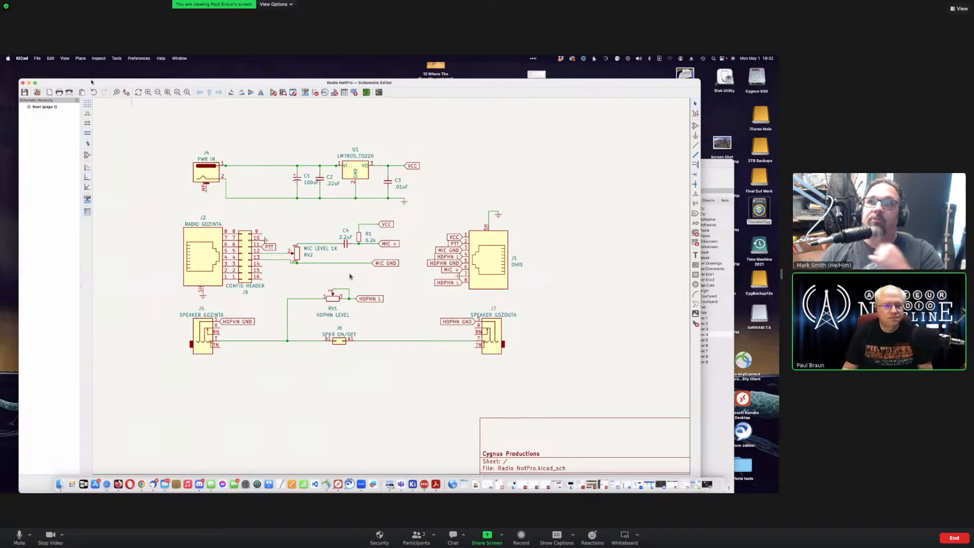
Step: Bring the PCB Editor over the moved schematic and zoom into the Radio NotPro board
{"action": "left_click_drag", "start_coordinate": [91, 83], "coordinate": [98, 269]}
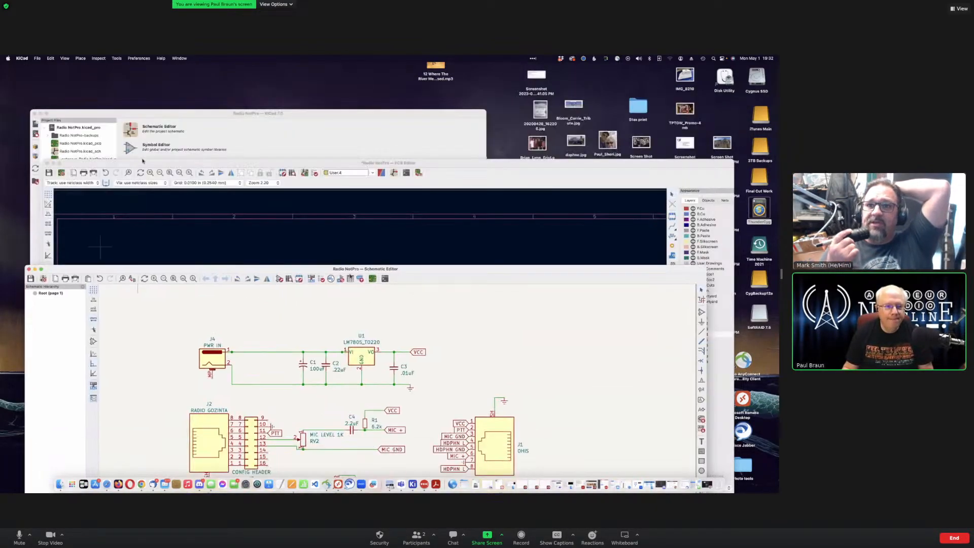
{"action": "left_click", "coordinate": [142, 163]}
{"action": "left_click_drag", "start_coordinate": [142, 163], "coordinate": [76, 75]}
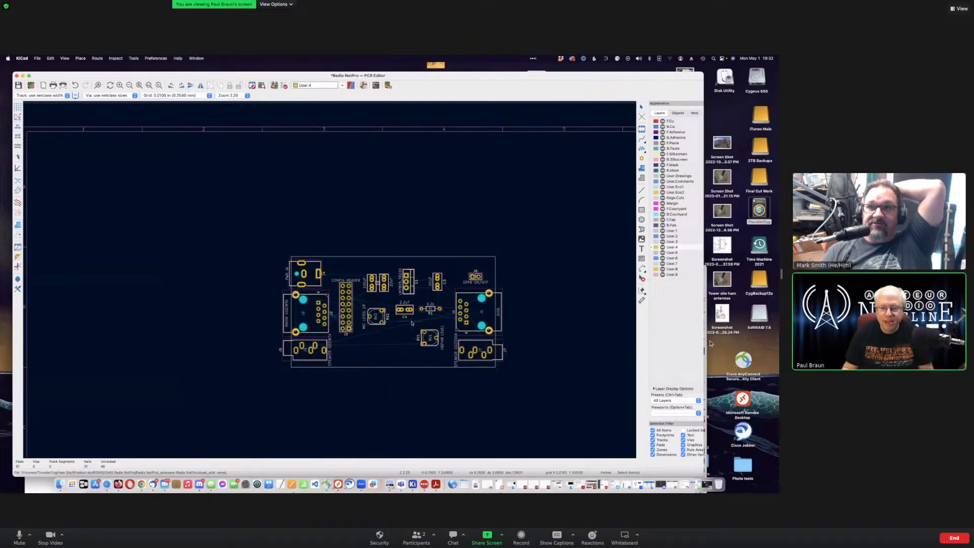
{"action": "scroll", "coordinate": [561, 345], "scroll_direction": "up", "scroll_amount": 4}
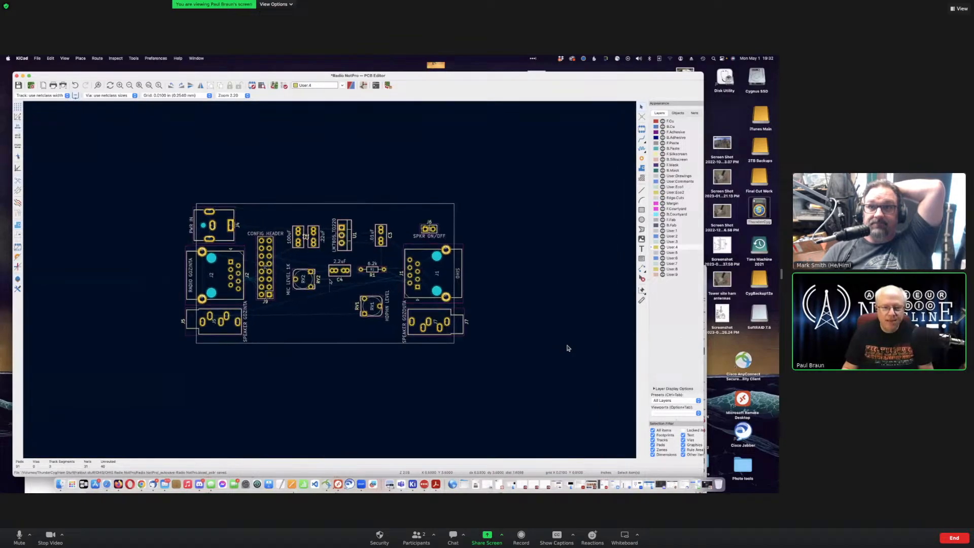
{"action": "scroll", "coordinate": [331, 281], "scroll_direction": "up", "scroll_amount": 2}
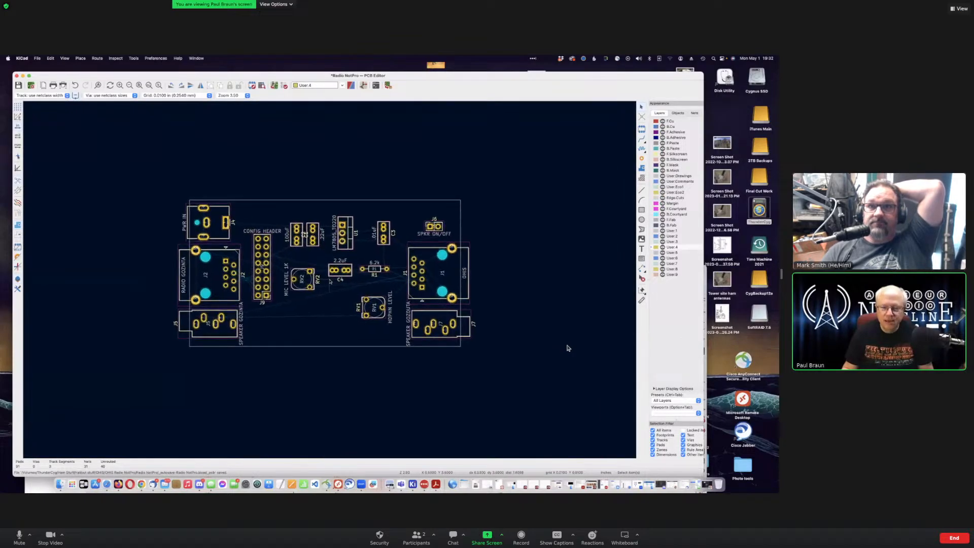
{"action": "left_click", "coordinate": [362, 195]}
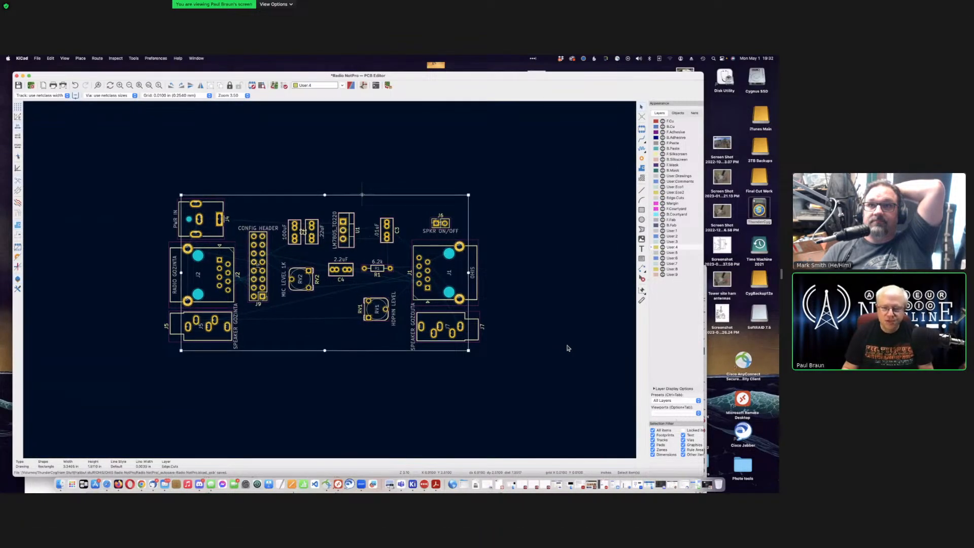
{"action": "left_click", "coordinate": [275, 165]}
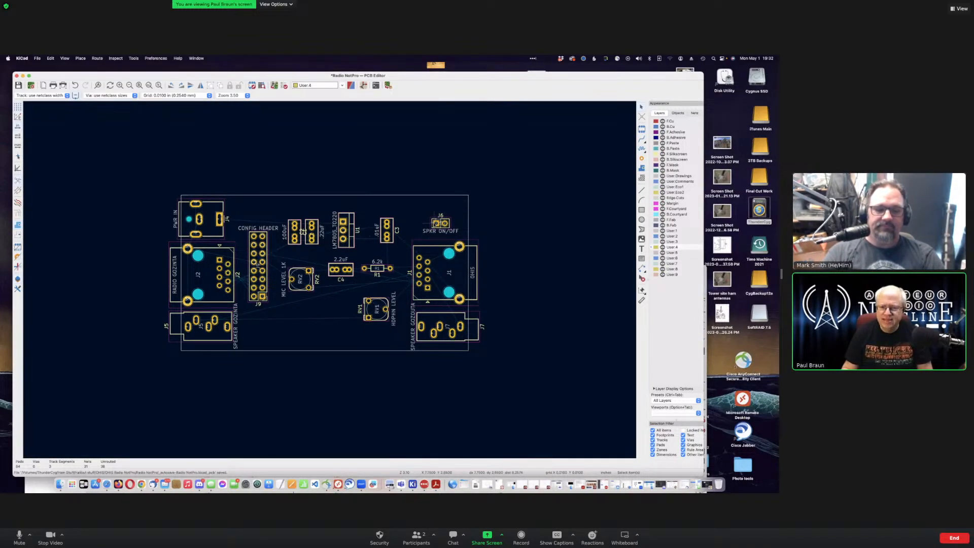
Step: Rearrange the windows so the board layout with J4, J2 and J9 covers the schematic
{"action": "left_click_drag", "start_coordinate": [267, 76], "coordinate": [337, 329]}
{"action": "left_click", "coordinate": [310, 269]}
{"action": "left_click_drag", "start_coordinate": [309, 269], "coordinate": [317, 93]}
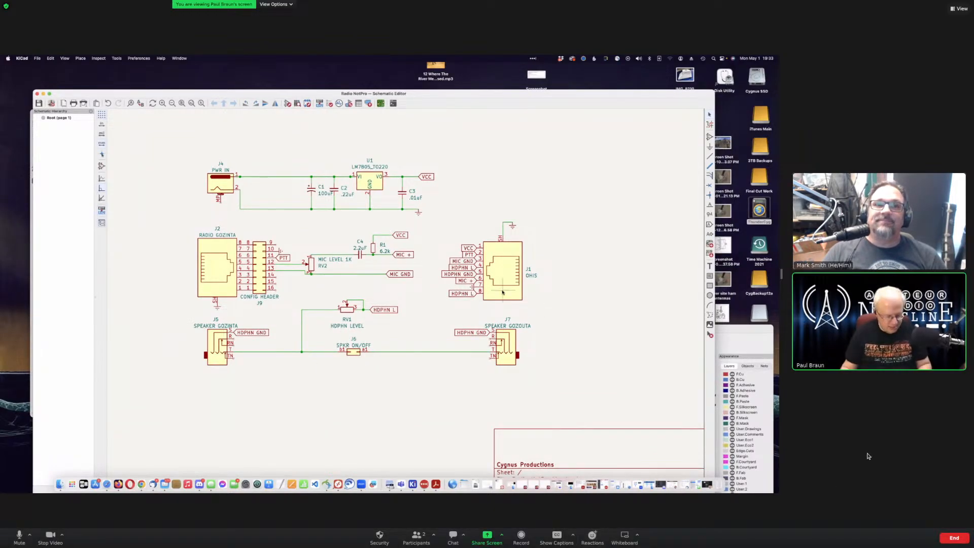
{"action": "left_click_drag", "start_coordinate": [452, 94], "coordinate": [408, 96]}
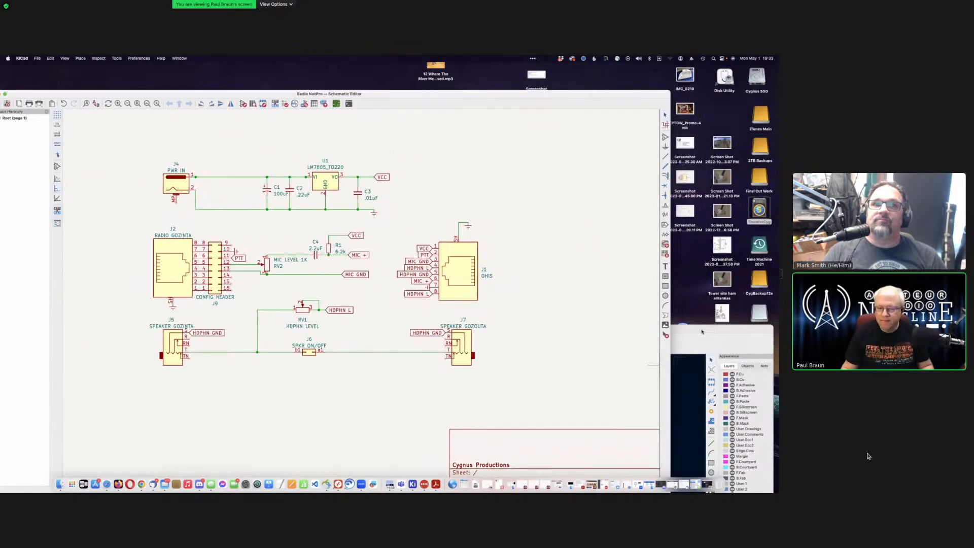
{"action": "left_click_drag", "start_coordinate": [702, 331], "coordinate": [637, 323]}
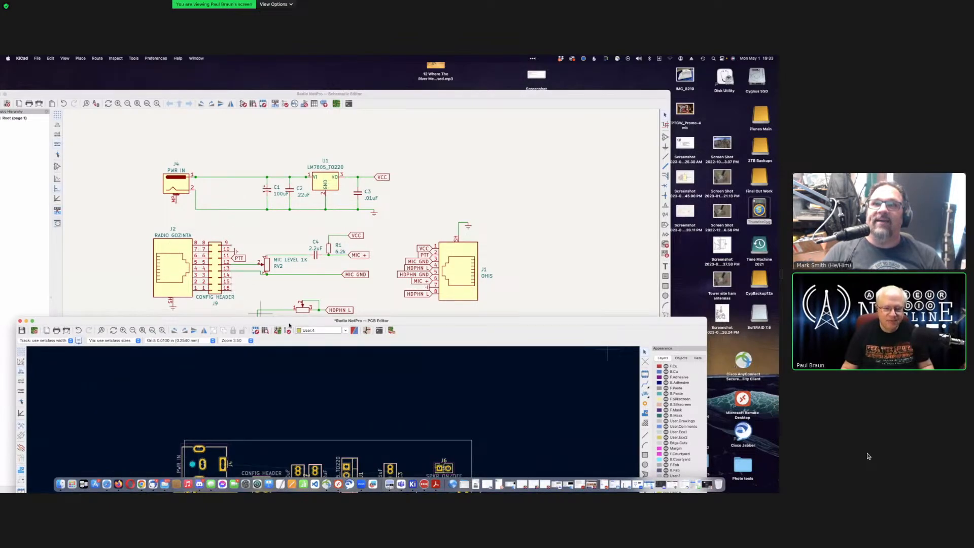
{"action": "left_click_drag", "start_coordinate": [289, 324], "coordinate": [314, 118]}
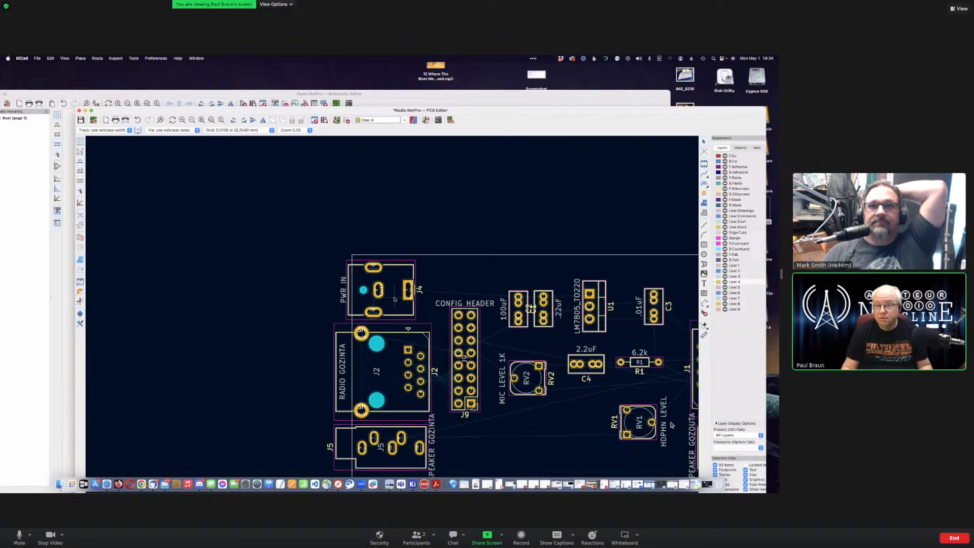
Step: Zoom the PCB view to show the full board with J1, J6 SPKR ON/OFF, J7 and the LM7805
{"action": "scroll", "coordinate": [446, 372], "scroll_direction": "down", "scroll_amount": 1}
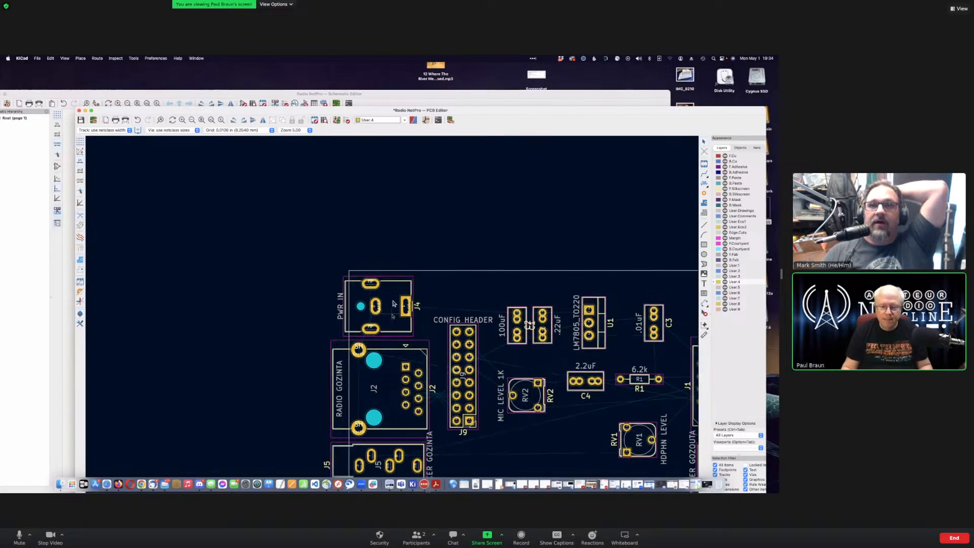
{"action": "scroll", "coordinate": [385, 300], "scroll_direction": "down", "scroll_amount": 2}
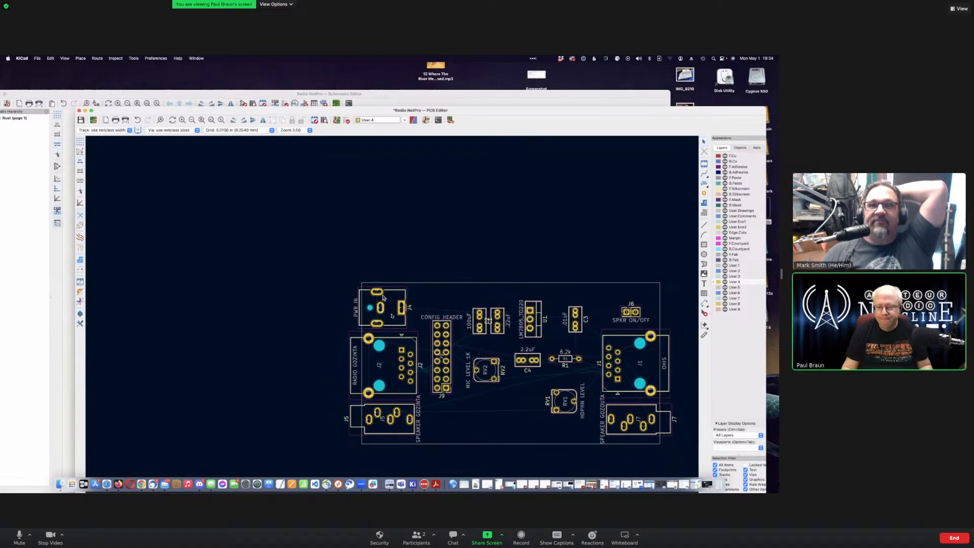
{"action": "scroll", "coordinate": [527, 366], "scroll_direction": "up", "scroll_amount": 1}
{"action": "scroll", "coordinate": [412, 335], "scroll_direction": "up", "scroll_amount": 2}
{"action": "scroll", "coordinate": [418, 337], "scroll_direction": "up", "scroll_amount": 1}
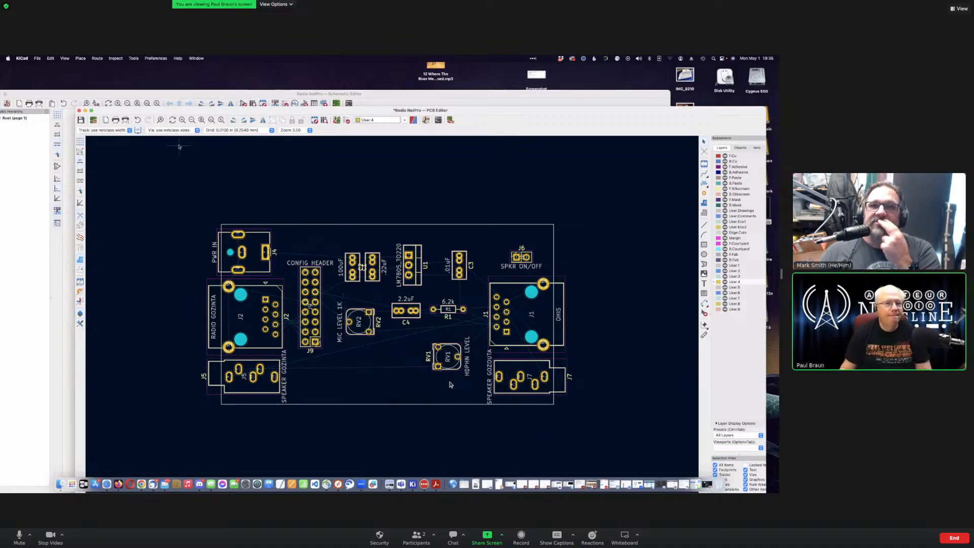
Step: Zoom in on switch J6 SPKR ON/OFF in the schematic, then bring the board layout forward
{"action": "left_click_drag", "start_coordinate": [325, 106], "coordinate": [340, 195]}
{"action": "left_click", "coordinate": [147, 156]}
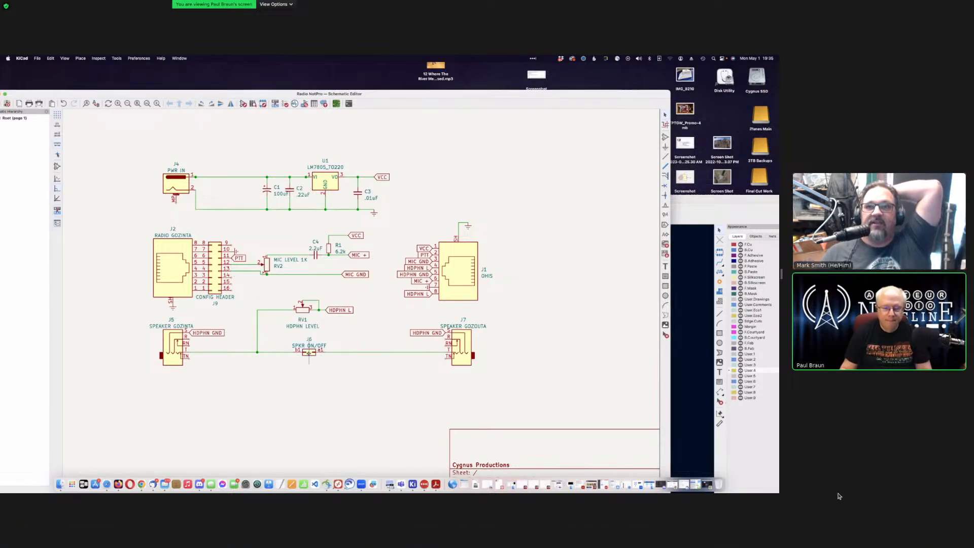
{"action": "scroll", "coordinate": [309, 351], "scroll_direction": "up", "scroll_amount": 2}
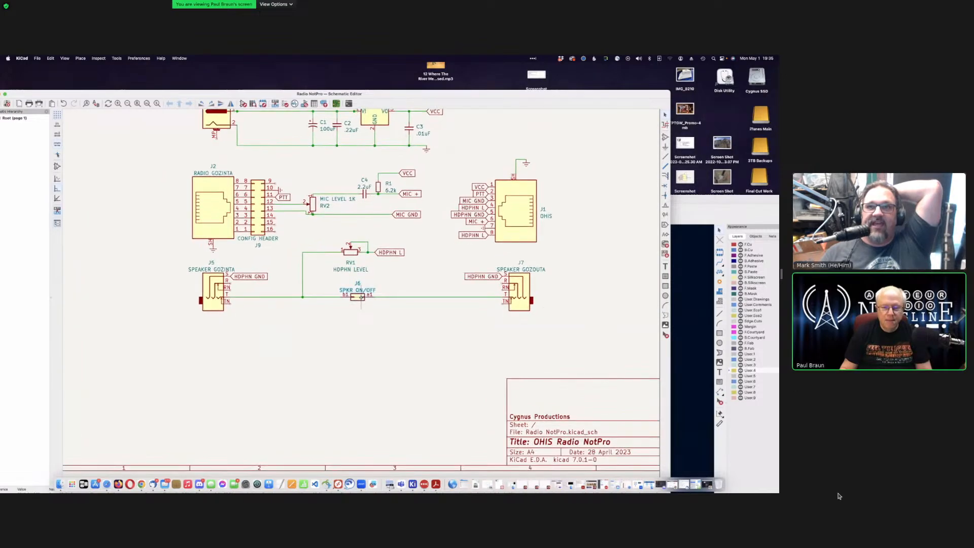
{"action": "scroll", "coordinate": [360, 298], "scroll_direction": "up", "scroll_amount": 4}
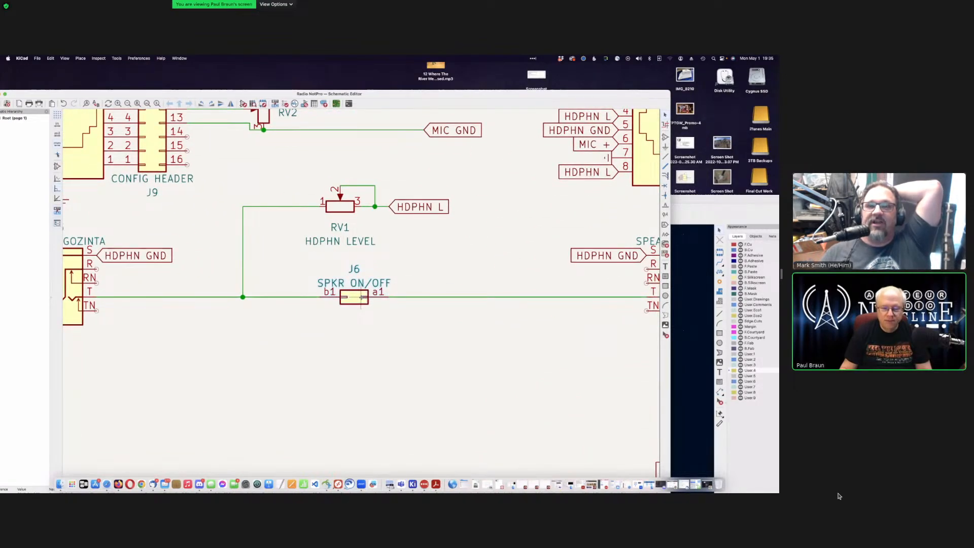
{"action": "scroll", "coordinate": [361, 298], "scroll_direction": "down", "scroll_amount": 1}
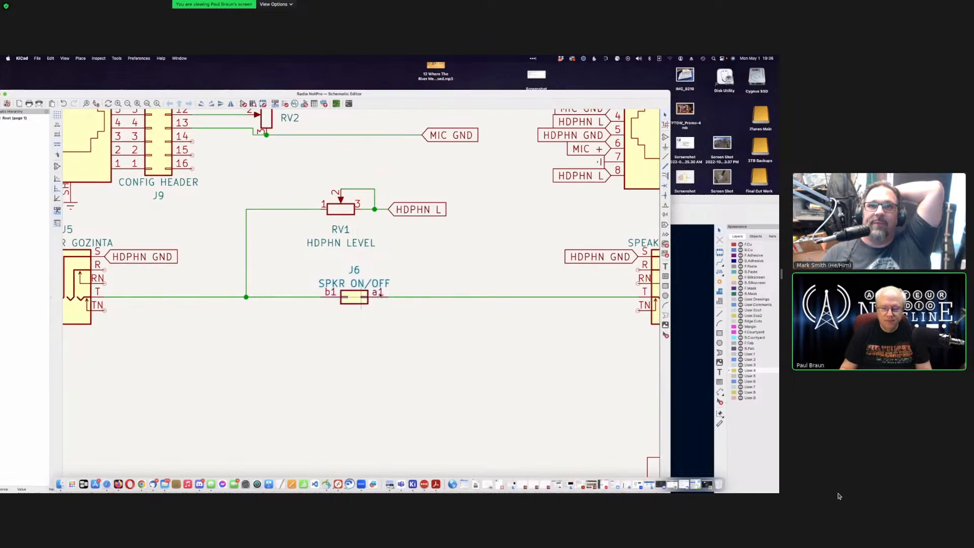
{"action": "left_click", "coordinate": [685, 213]}
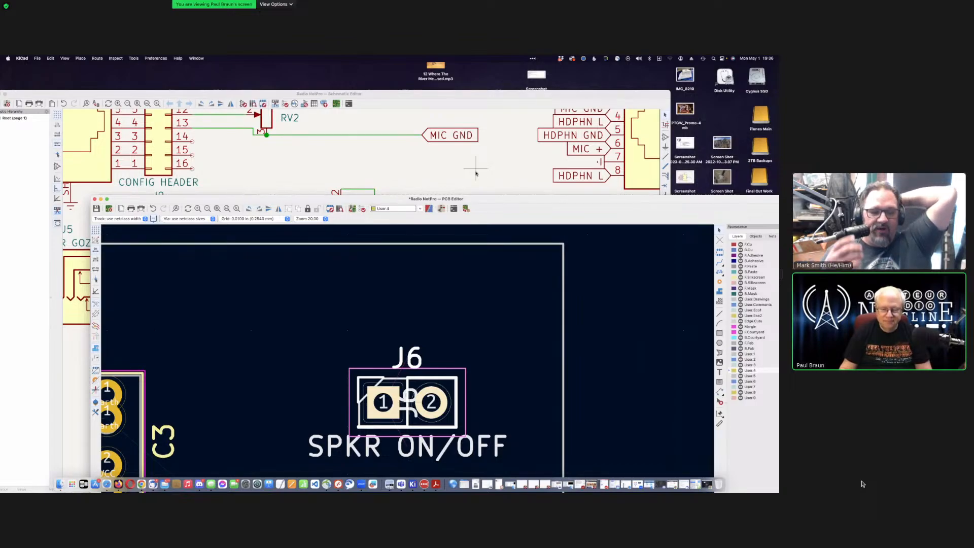
Step: Return to the schematic near J6 and cancel the Choose Symbol dialog without placing anything
{"action": "left_click", "coordinate": [476, 174]}
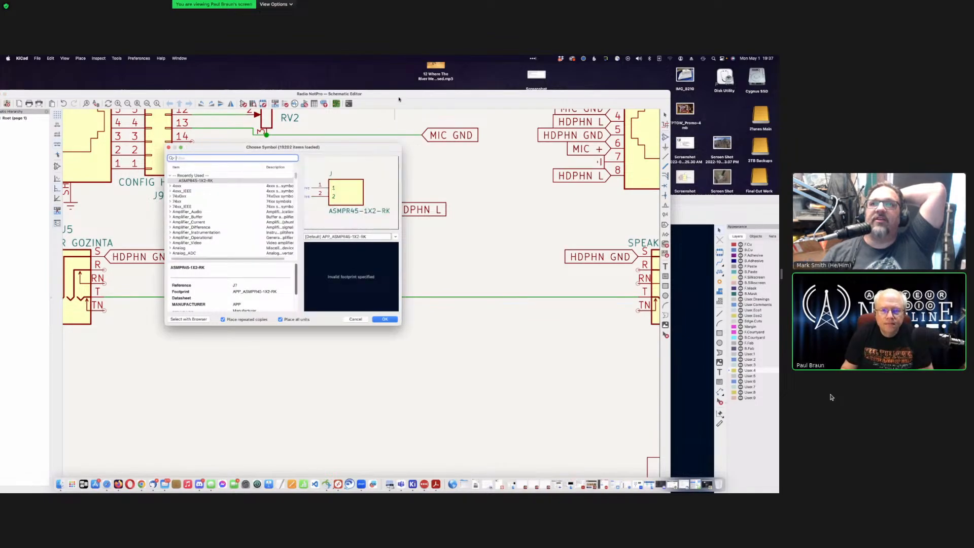
{"action": "left_click", "coordinate": [353, 321]}
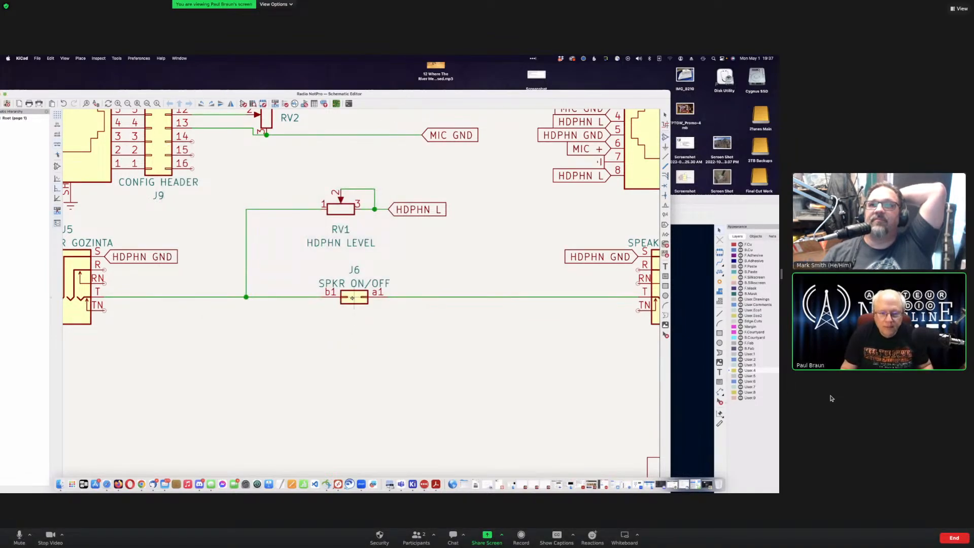
Step: Raise the Schematic Editor window up to the menu bar
{"action": "left_click_drag", "start_coordinate": [426, 93], "coordinate": [431, 57]}
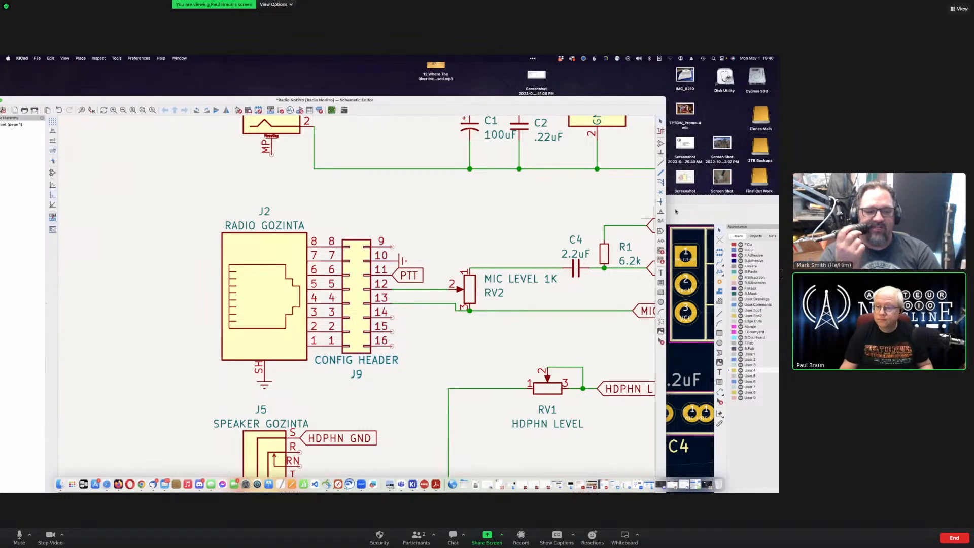
Step: Bring the PCB Editor to the front and move its window up and left
{"action": "left_click", "coordinate": [693, 209]}
{"action": "left_click_drag", "start_coordinate": [474, 200], "coordinate": [424, 123]}
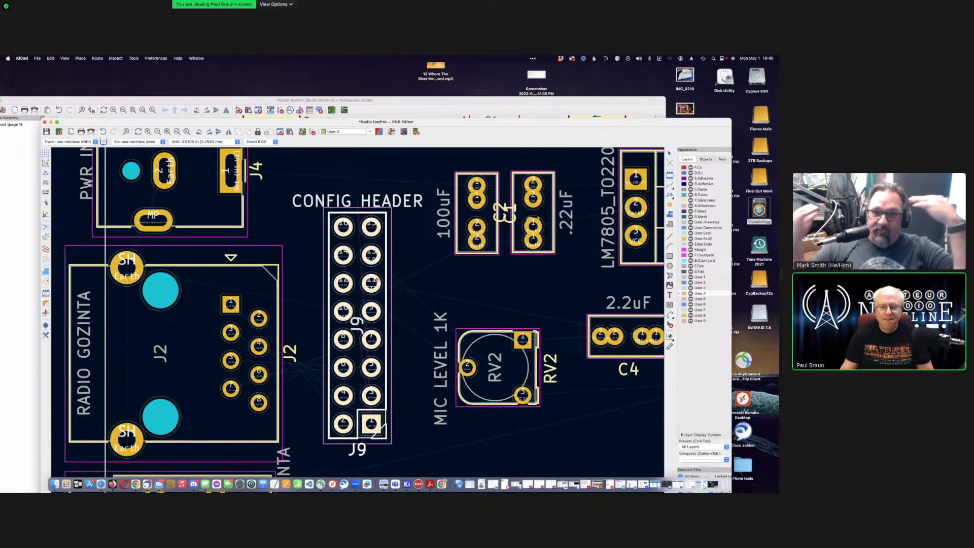
Step: Zoom and pan around the J9 header footprint on the board, then return to the schematic
{"action": "scroll", "coordinate": [390, 269], "scroll_direction": "up", "scroll_amount": 5}
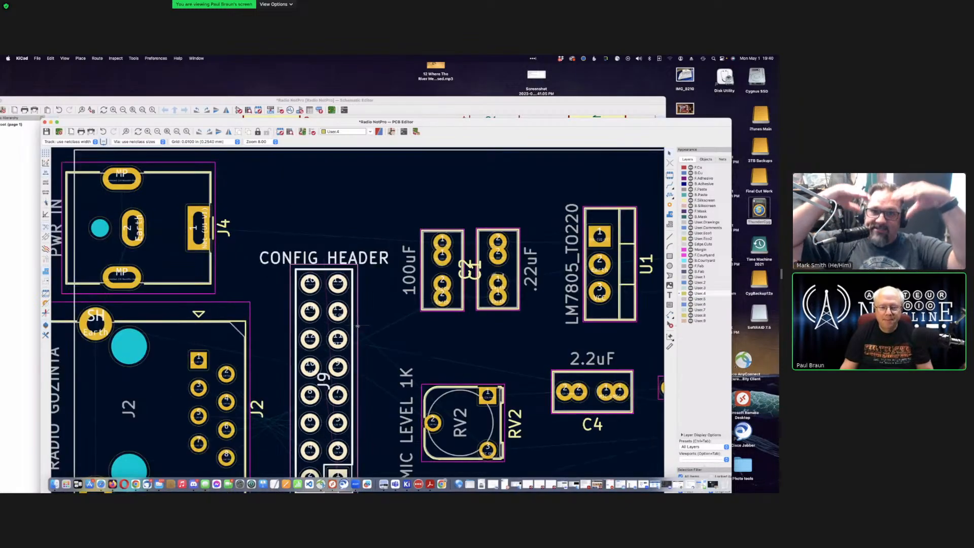
{"action": "scroll", "coordinate": [357, 326], "scroll_direction": "down", "scroll_amount": 5}
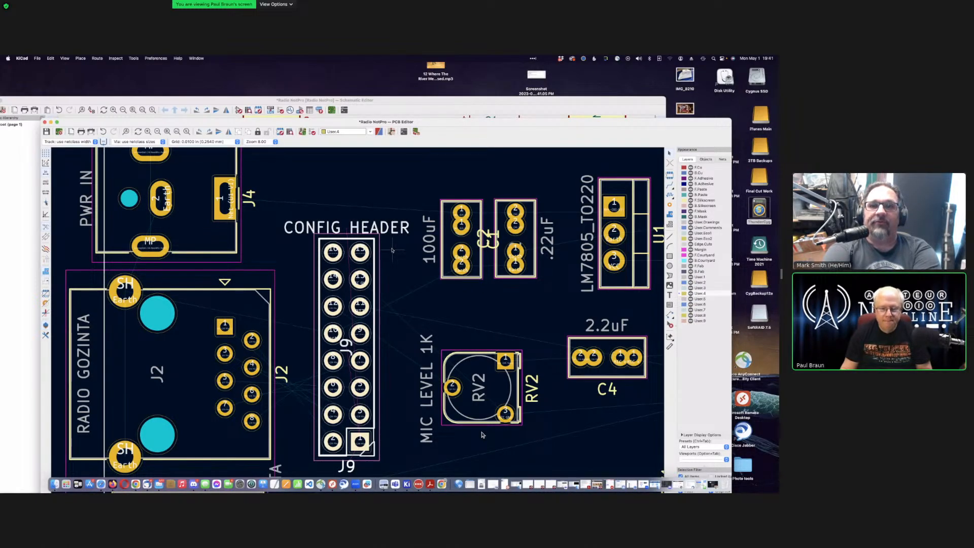
{"action": "scroll", "coordinate": [482, 434], "scroll_direction": "up", "scroll_amount": 3}
{"action": "scroll", "coordinate": [483, 435], "scroll_direction": "down", "scroll_amount": 2}
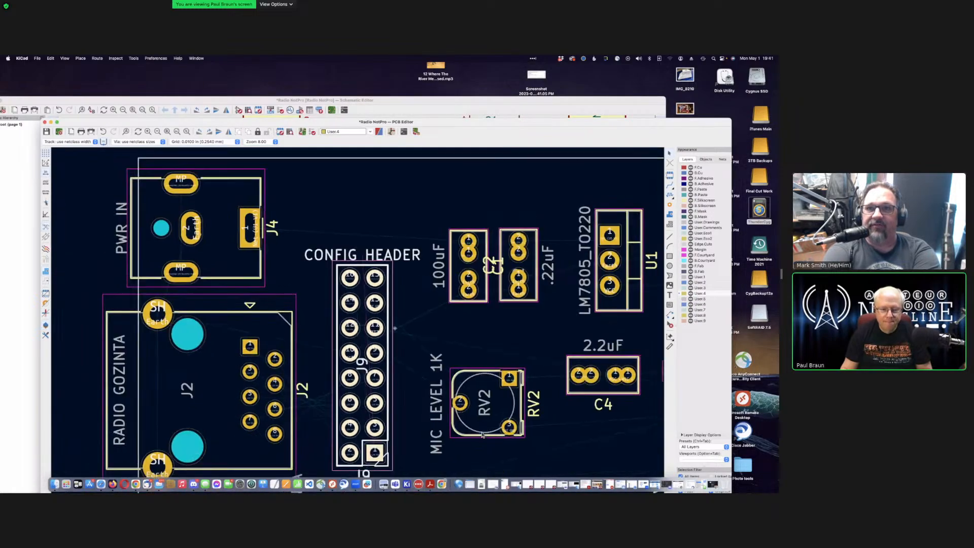
{"action": "scroll", "coordinate": [482, 434], "scroll_direction": "right", "scroll_amount": 2}
{"action": "scroll", "coordinate": [482, 435], "scroll_direction": "left", "scroll_amount": 1}
{"action": "scroll", "coordinate": [483, 434], "scroll_direction": "down", "scroll_amount": 1}
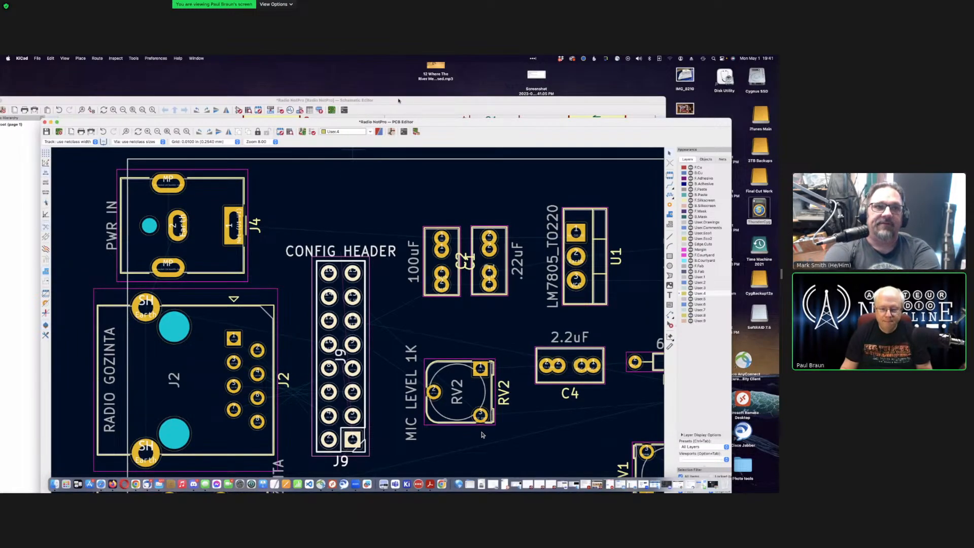
{"action": "left_click", "coordinate": [398, 100]}
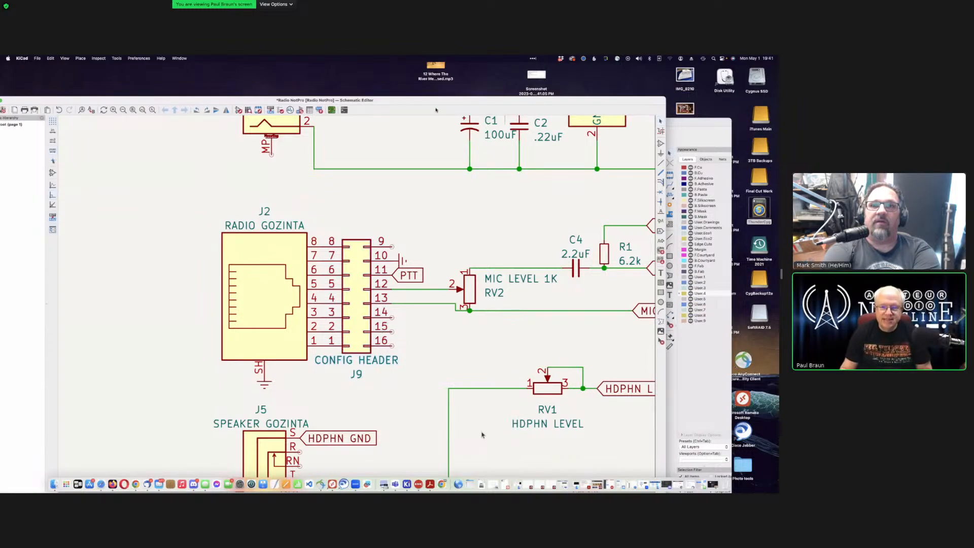
Step: Delete the J9 CONFIG HEADER symbol from the schematic
{"action": "mouse_move", "coordinate": [435, 100]}
{"action": "left_mouse_down"}
{"action": "mouse_move", "coordinate": [432, 487]}
{"action": "mouse_move", "coordinate": [434, 111]}
{"action": "left_mouse_up"}
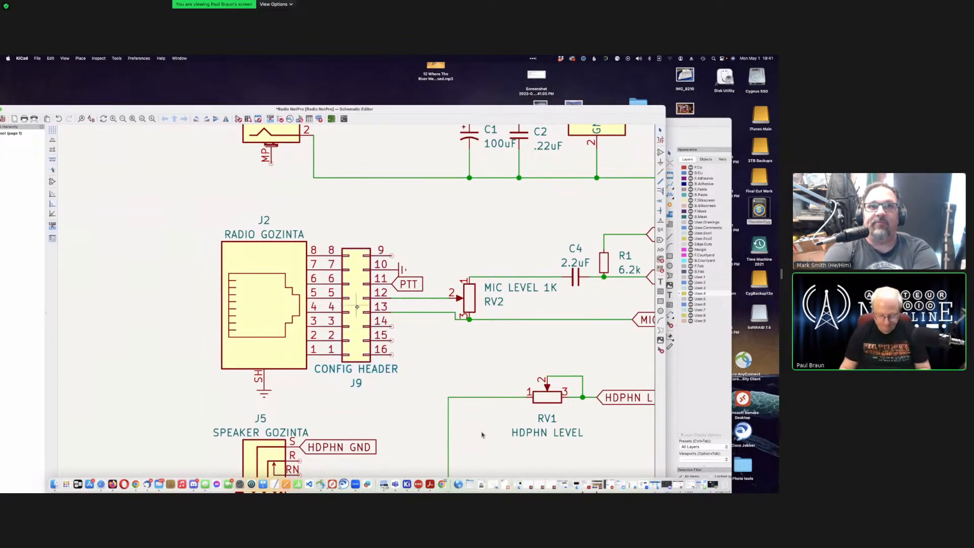
{"action": "key", "text": "Delete"}
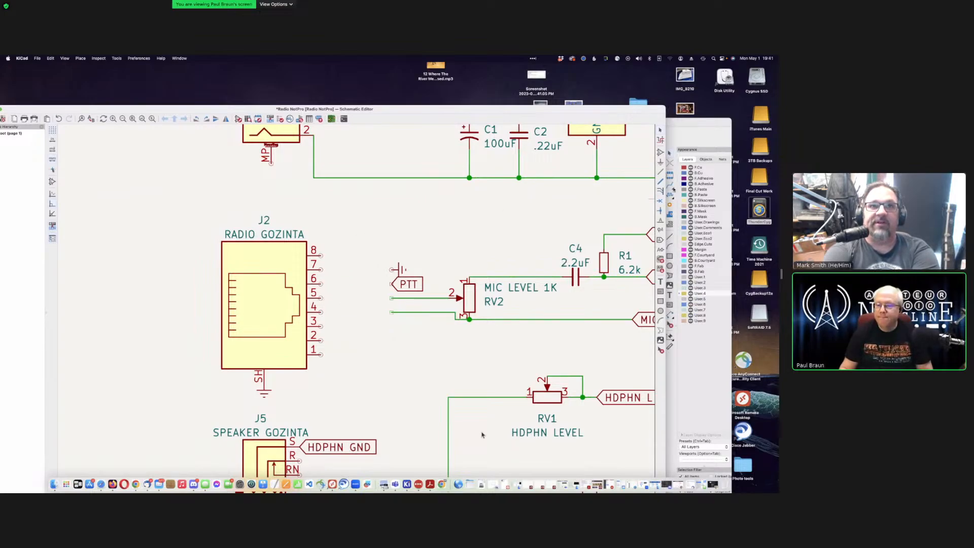
Step: Open the symbol chooser and filter it to CONN_02X08 to list the 2x08 connectors
{"action": "key", "text": "a"}
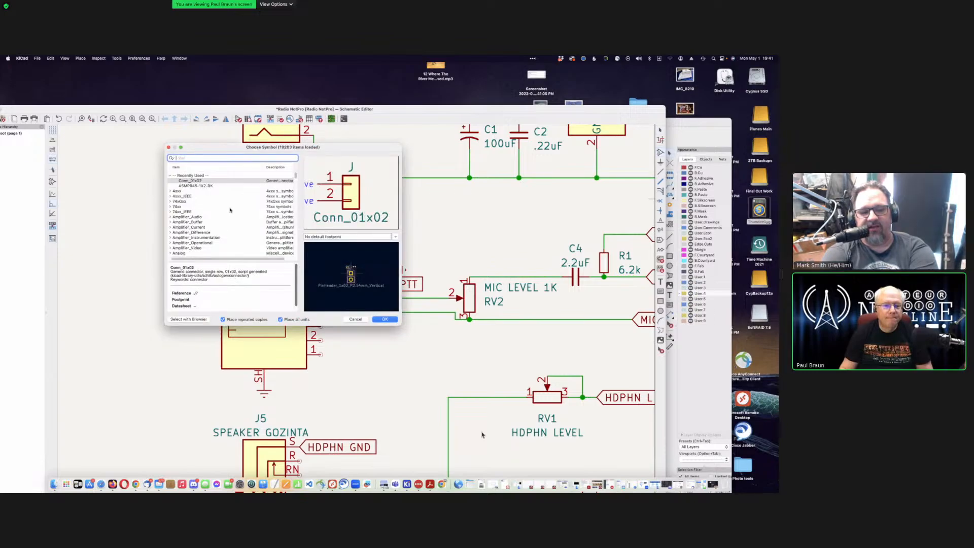
{"action": "scroll", "coordinate": [230, 210], "scroll_direction": "down", "scroll_amount": 5}
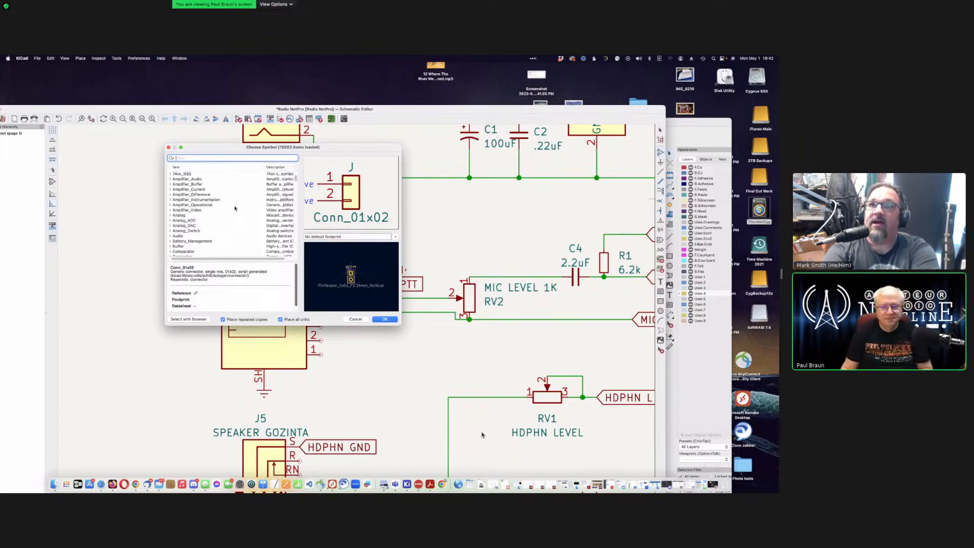
{"action": "scroll", "coordinate": [249, 209], "scroll_direction": "down", "scroll_amount": 3}
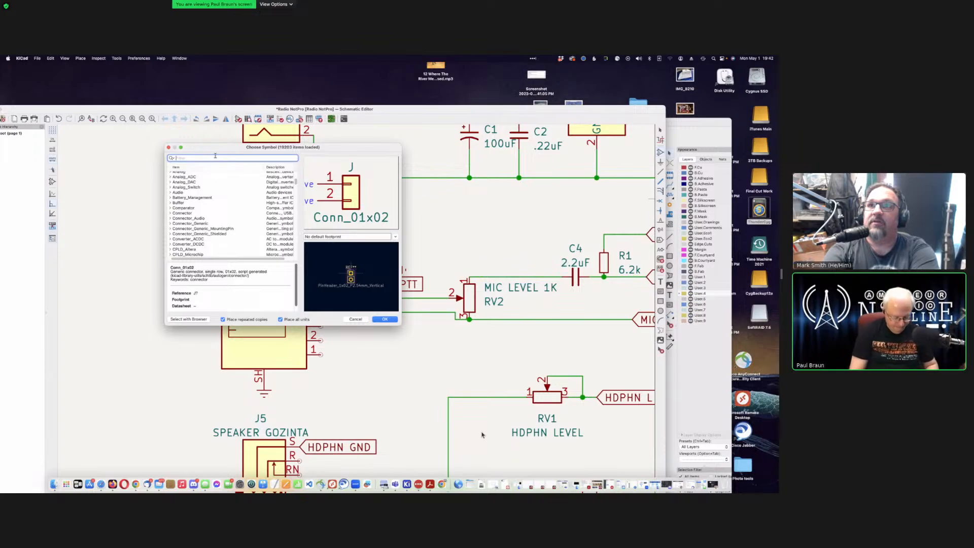
{"action": "type", "text": "COON_"}
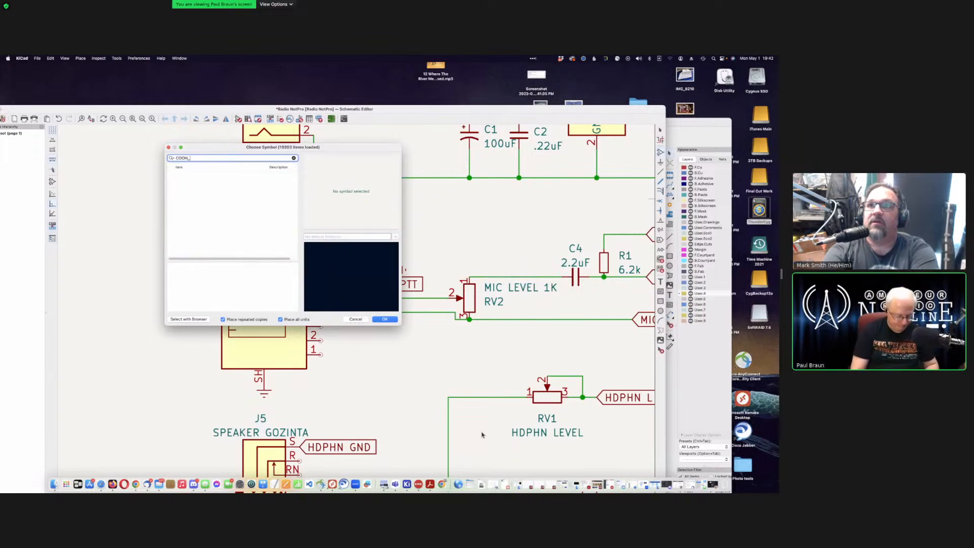
{"action": "type", "text": "02"}
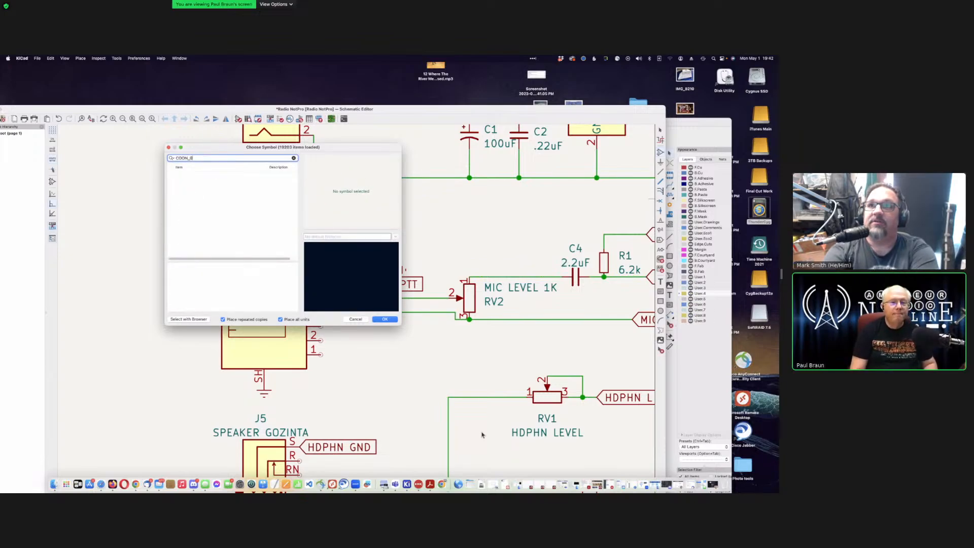
{"action": "key", "text": "BackSpace"}
{"action": "key", "text": "BackSpace"}
{"action": "key", "text": "BackSpace"}
{"action": "key", "text": "BackSpace"}
{"action": "type", "text": "NN"}
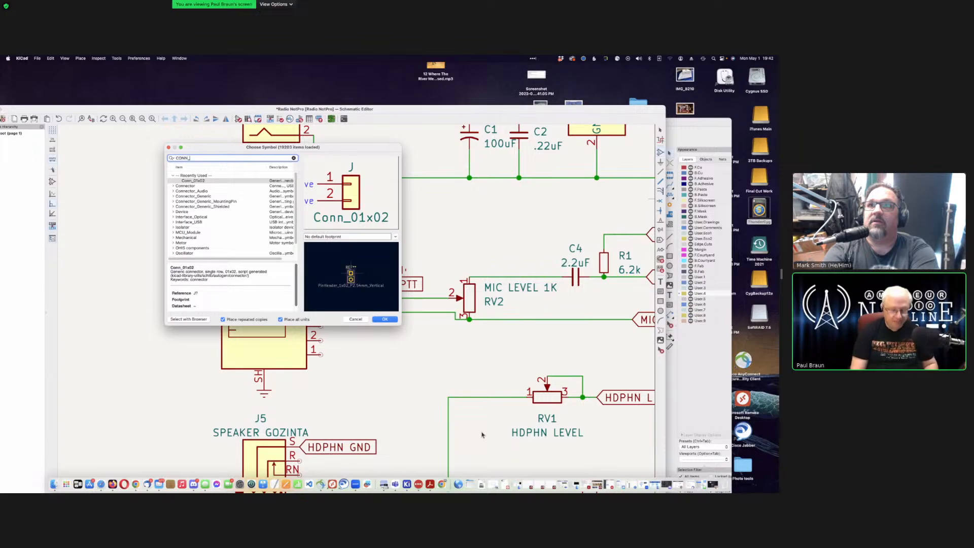
{"action": "type", "text": "_"}
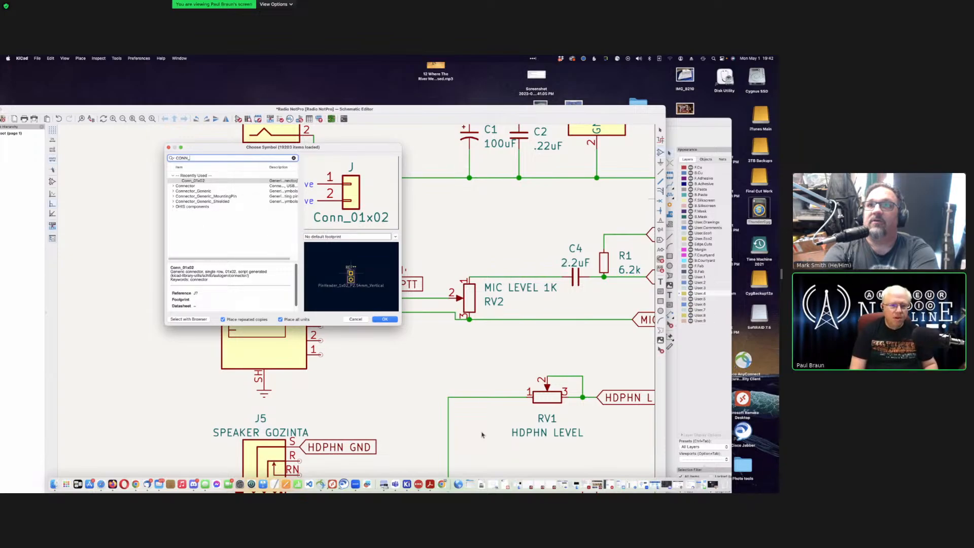
{"action": "type", "text": "0"}
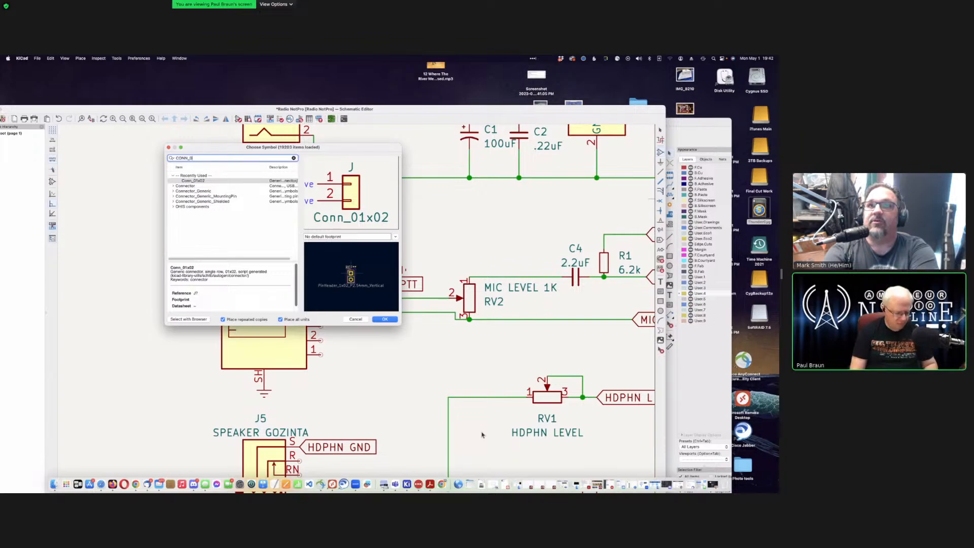
{"action": "type", "text": "1X"}
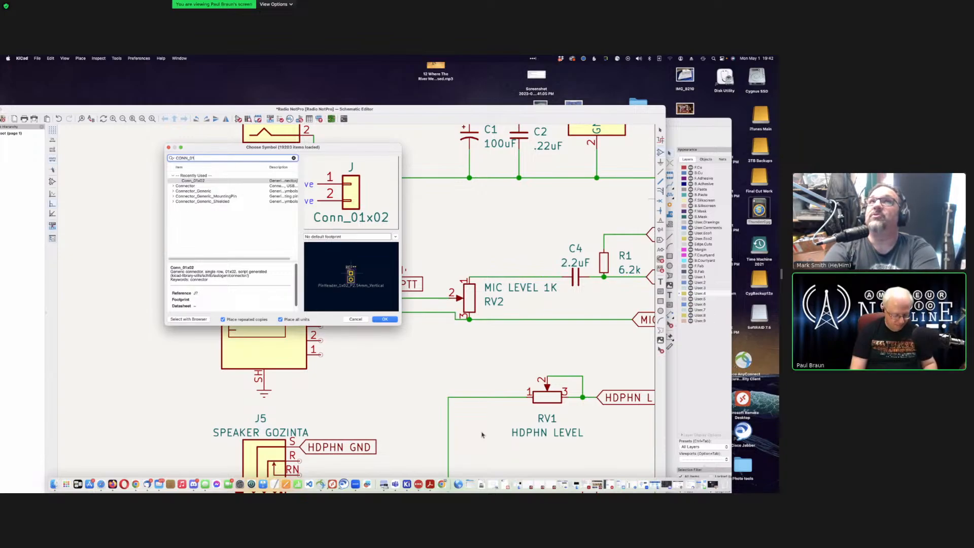
{"action": "key", "text": "BackSpace"}
{"action": "key", "text": "BackSpace"}
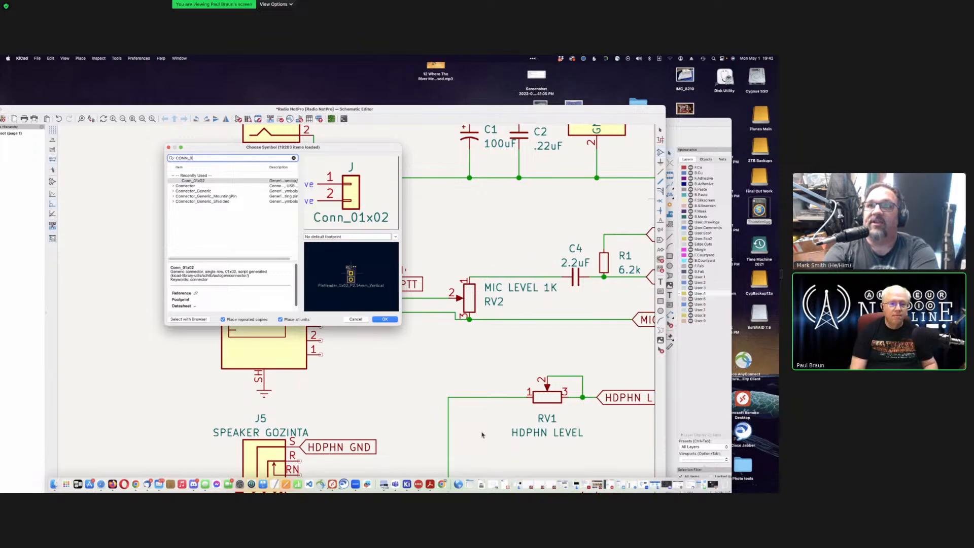
{"action": "type", "text": "2X"}
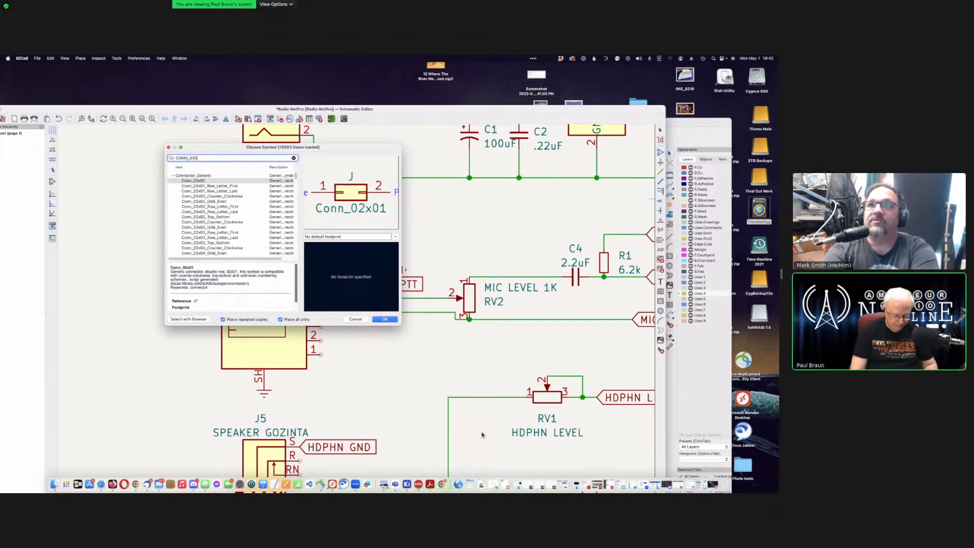
{"action": "type", "text": "08"}
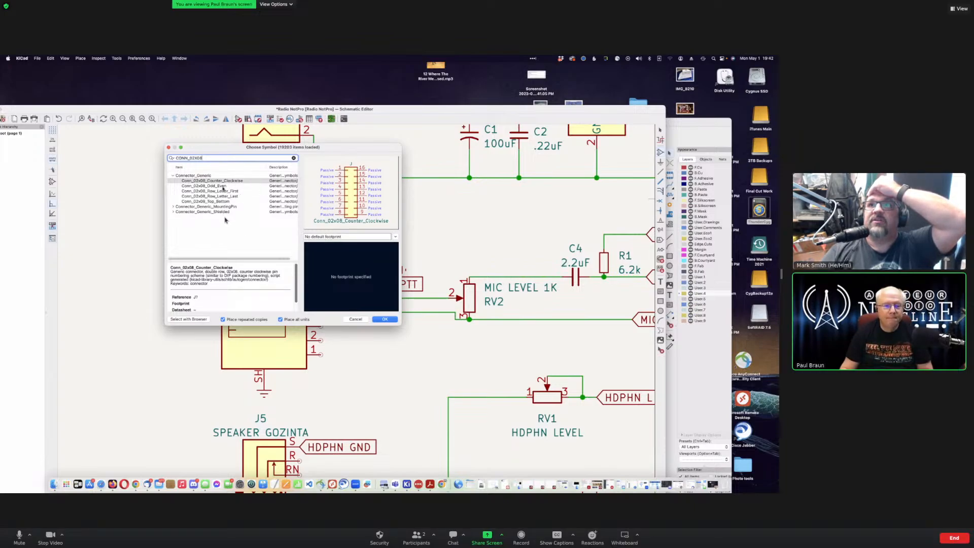
Step: Pick Conn_02x08_Odd_Even over the Row_Letter_First variant and confirm it for placement
{"action": "left_click", "coordinate": [223, 186]}
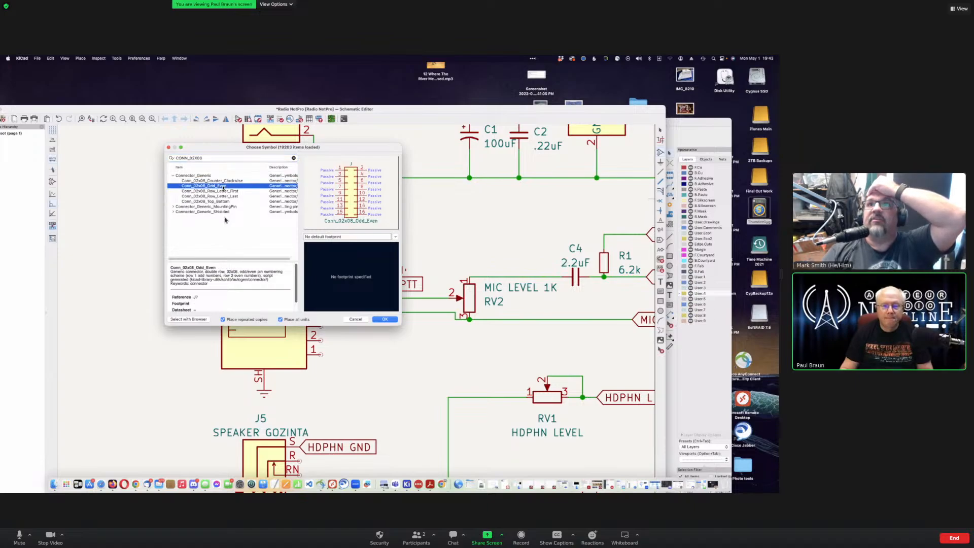
{"action": "left_click", "coordinate": [225, 191]}
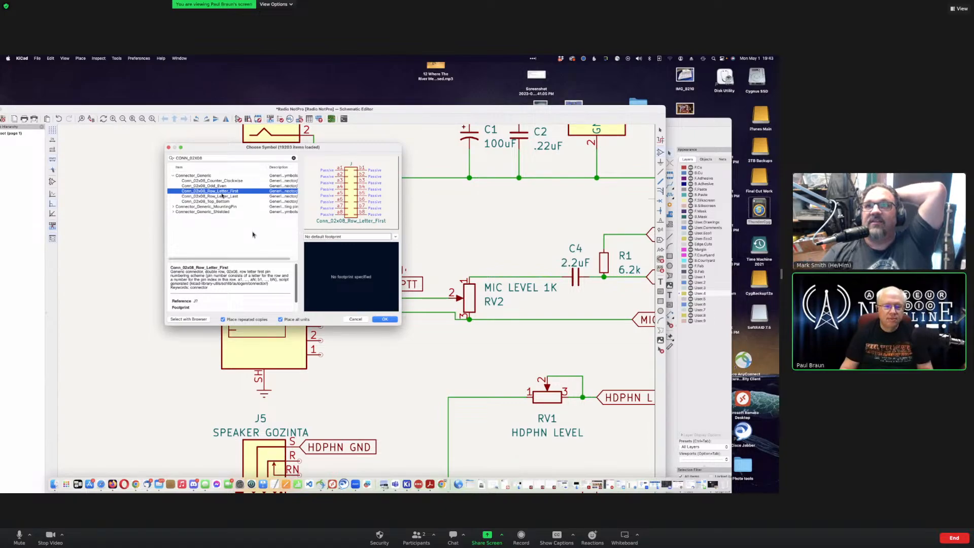
{"action": "left_click", "coordinate": [225, 186]}
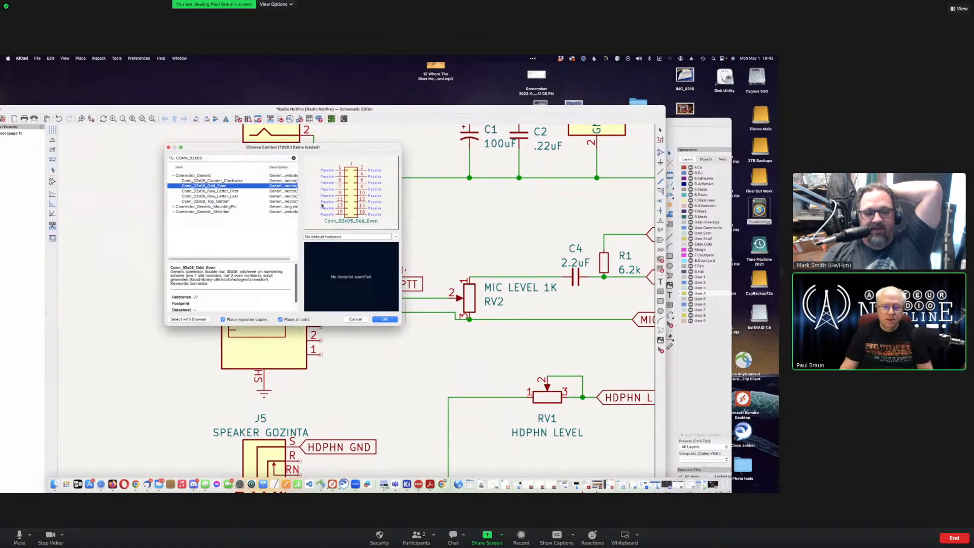
{"action": "left_click", "coordinate": [385, 319]}
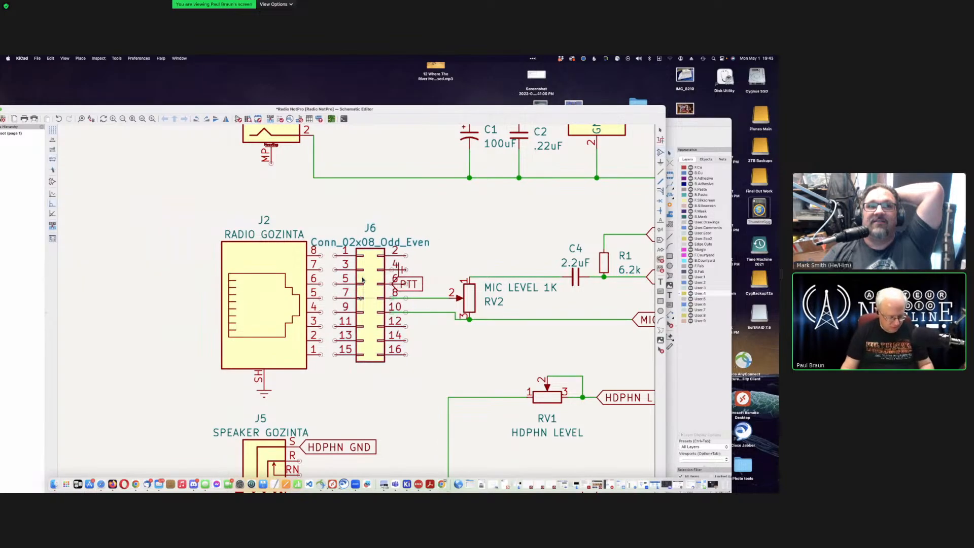
Step: Rotate the J6 header 180° and set it against J2's pins
{"action": "key", "text": "r"}
{"action": "key", "text": "r"}
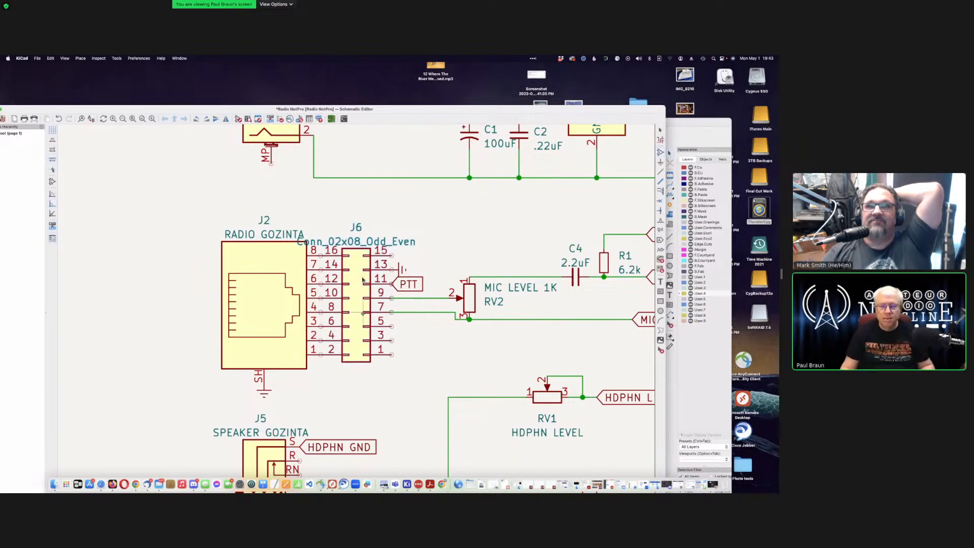
{"action": "left_click", "coordinate": [363, 313]}
{"action": "key", "text": "Escape"}
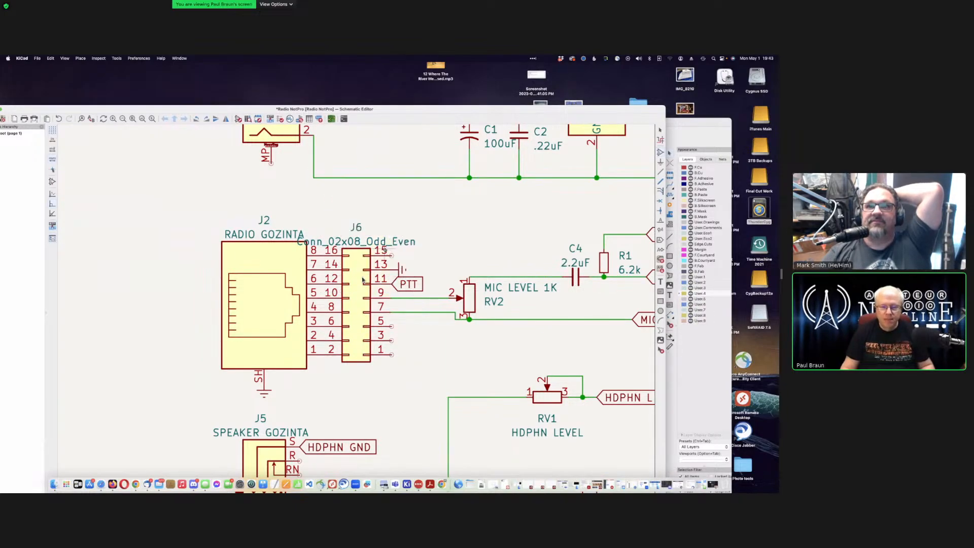
Step: Change J6's value from Conn_02x08_Odd_Even to 'CONFIG HDR'
{"action": "double_click", "coordinate": [381, 242]}
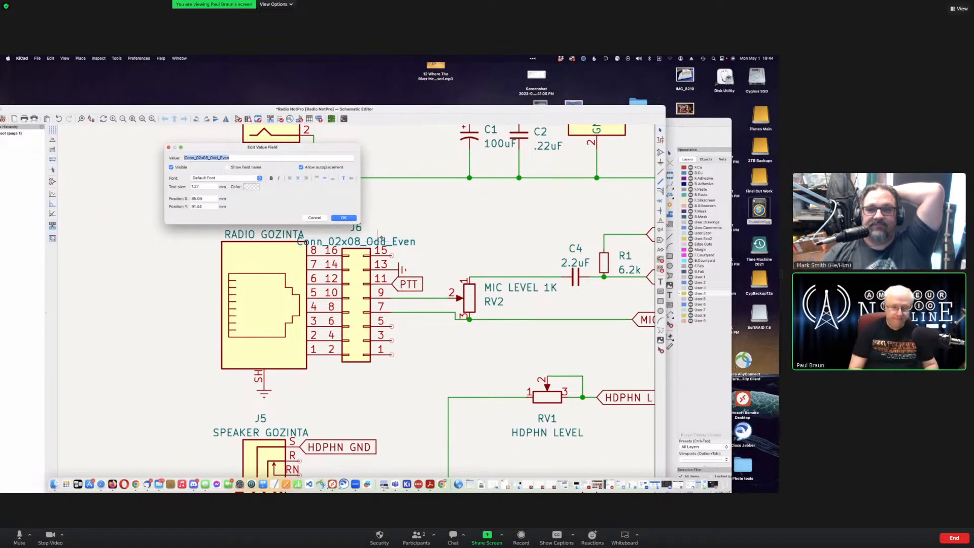
{"action": "key", "text": "BackSpace"}
{"action": "type", "text": "CO"}
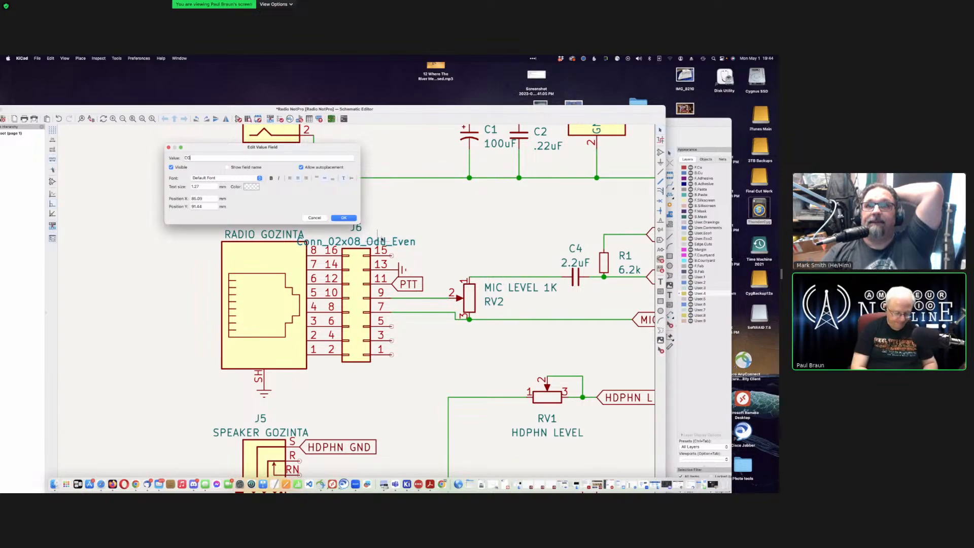
{"action": "type", "text": "NFIG"}
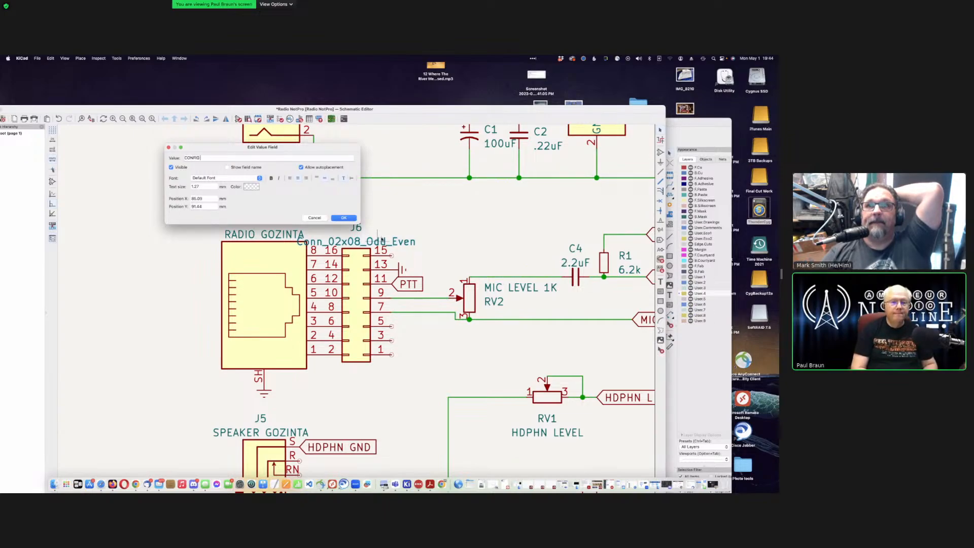
{"action": "type", "text": " HDR"}
{"action": "key", "text": "Return"}
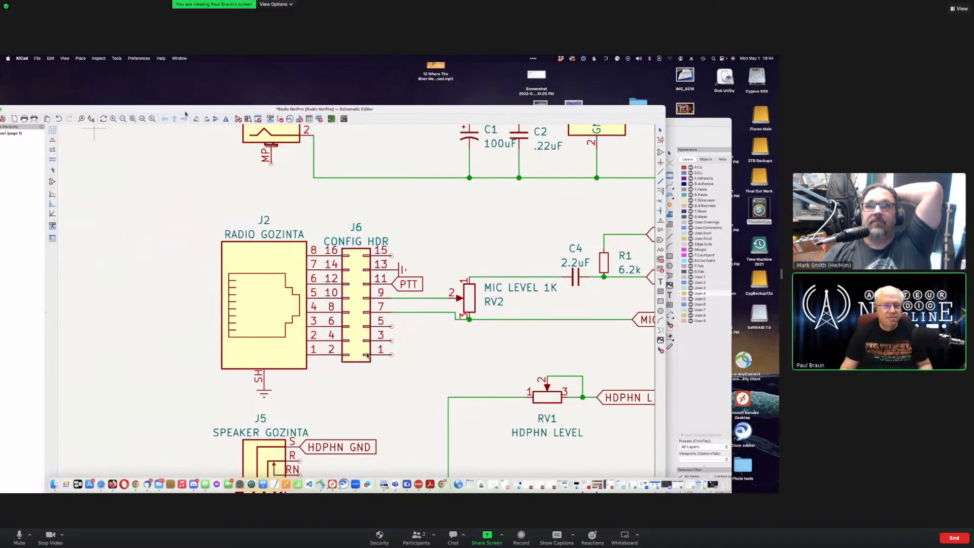
{"action": "left_click_drag", "start_coordinate": [184, 110], "coordinate": [184, 71]}
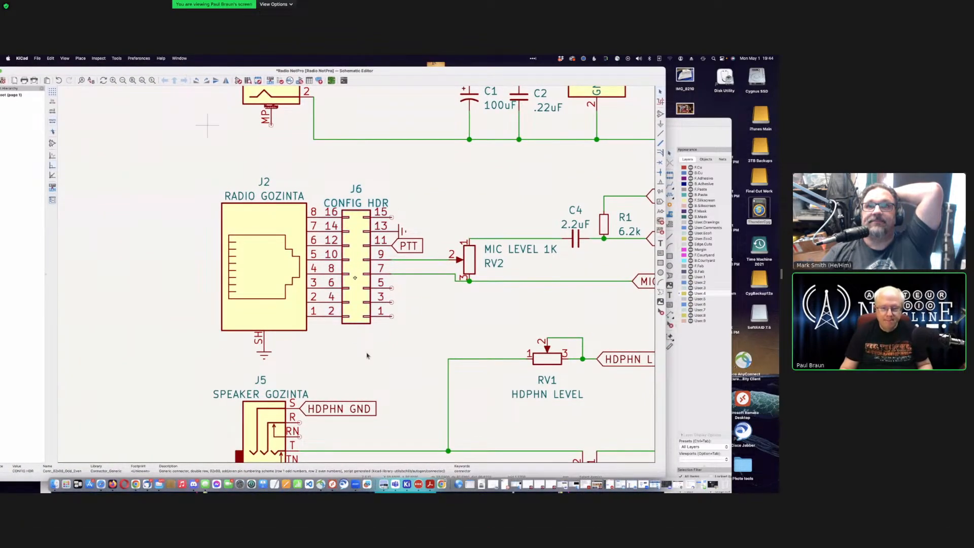
Step: Open J6's properties, back out of a first footprint browse, then reopen them to edit the empty Footprint field
{"action": "double_click", "coordinate": [364, 271]}
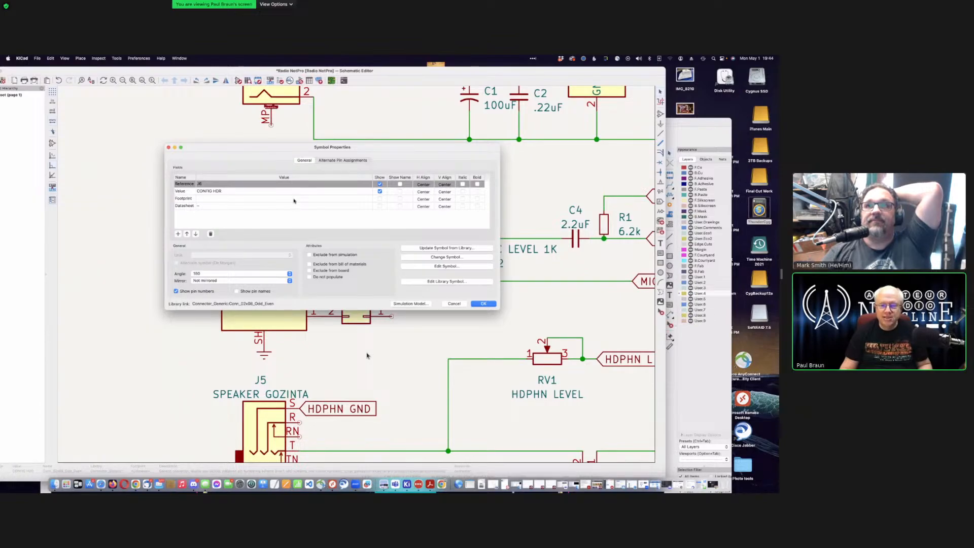
{"action": "left_click", "coordinate": [316, 198]}
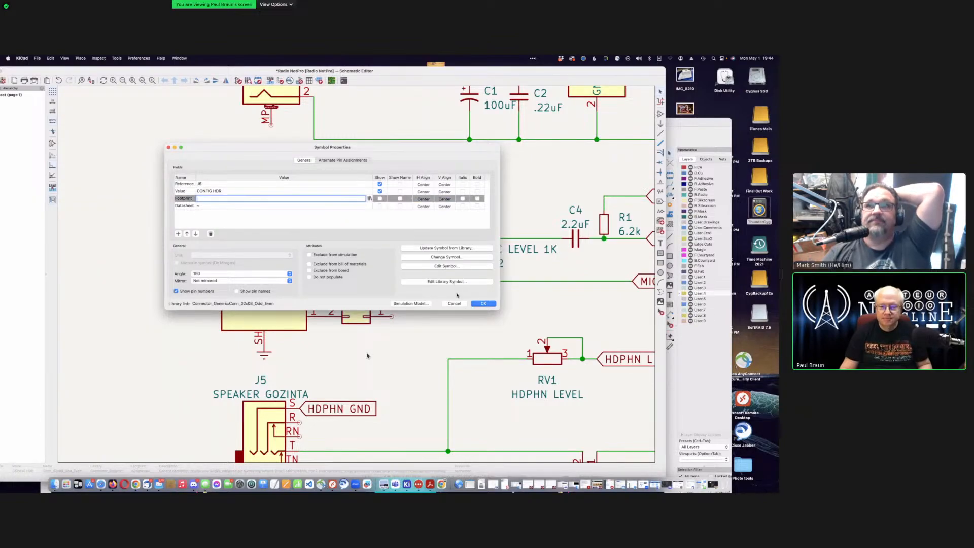
{"action": "left_click", "coordinate": [369, 199]}
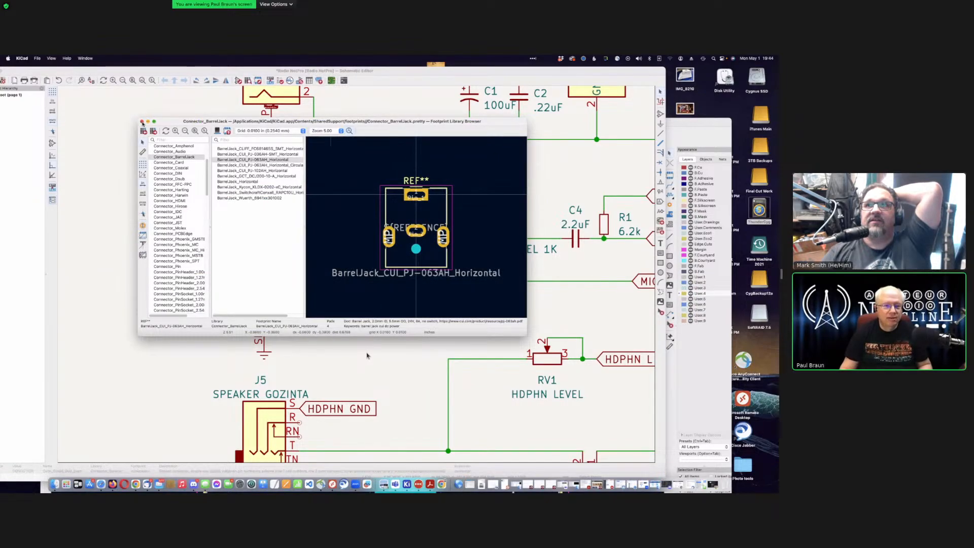
{"action": "left_click", "coordinate": [142, 121]}
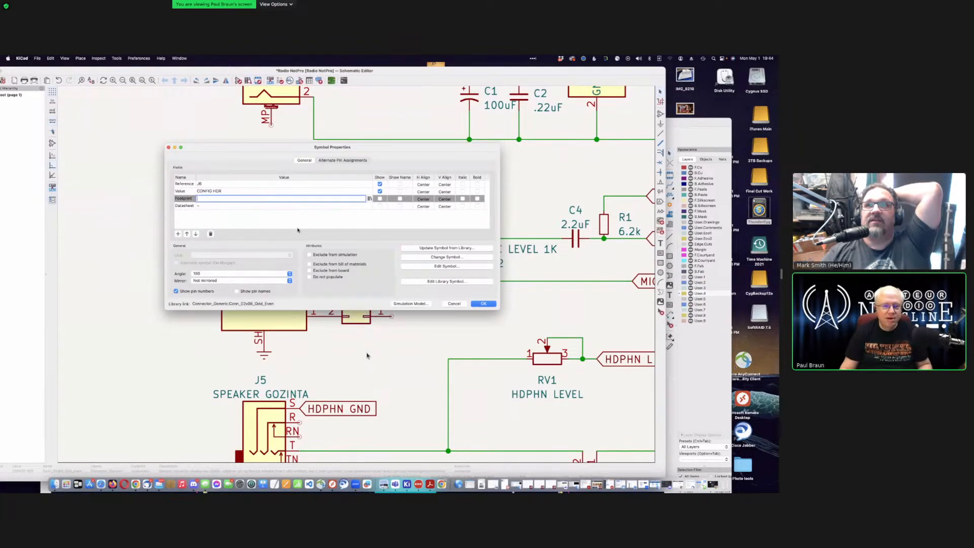
{"action": "left_click", "coordinate": [454, 304]}
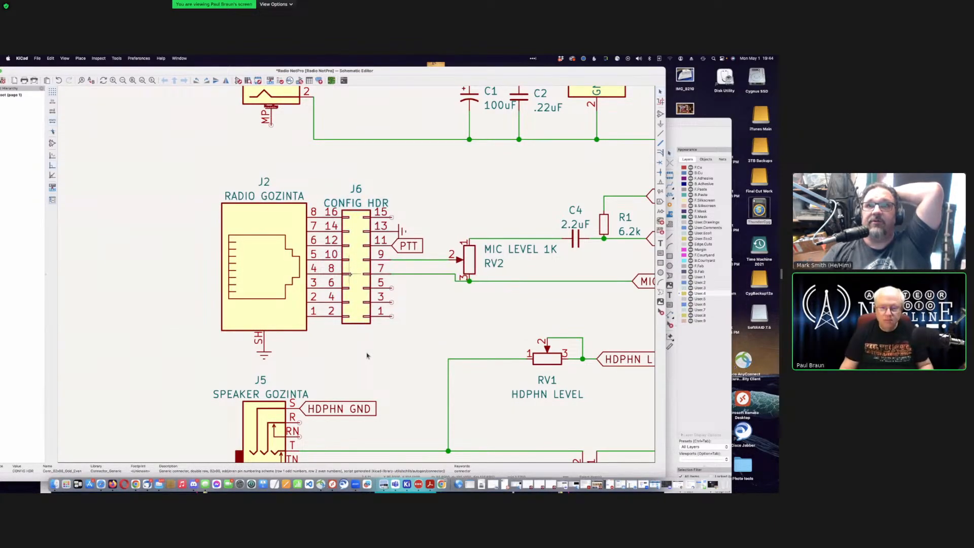
{"action": "double_click", "coordinate": [355, 270]}
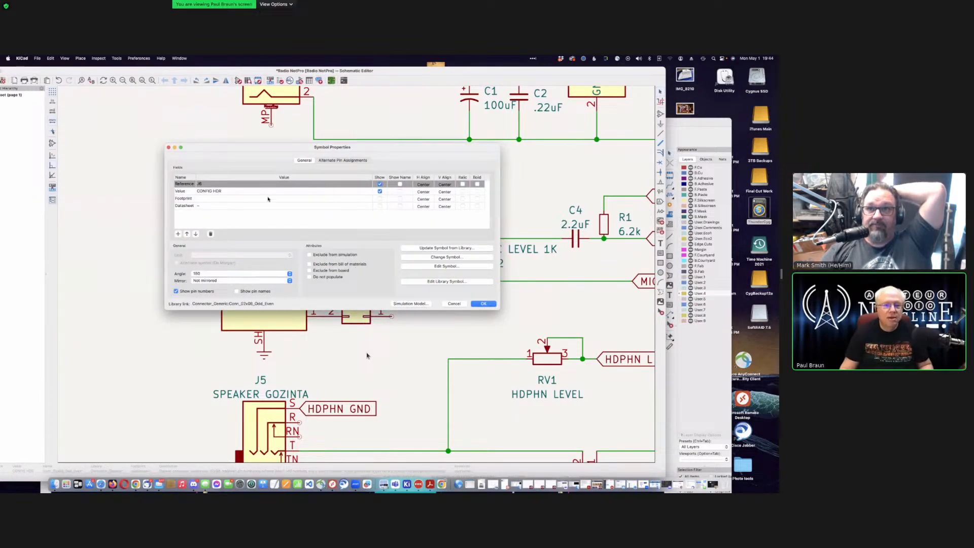
{"action": "double_click", "coordinate": [269, 198]}
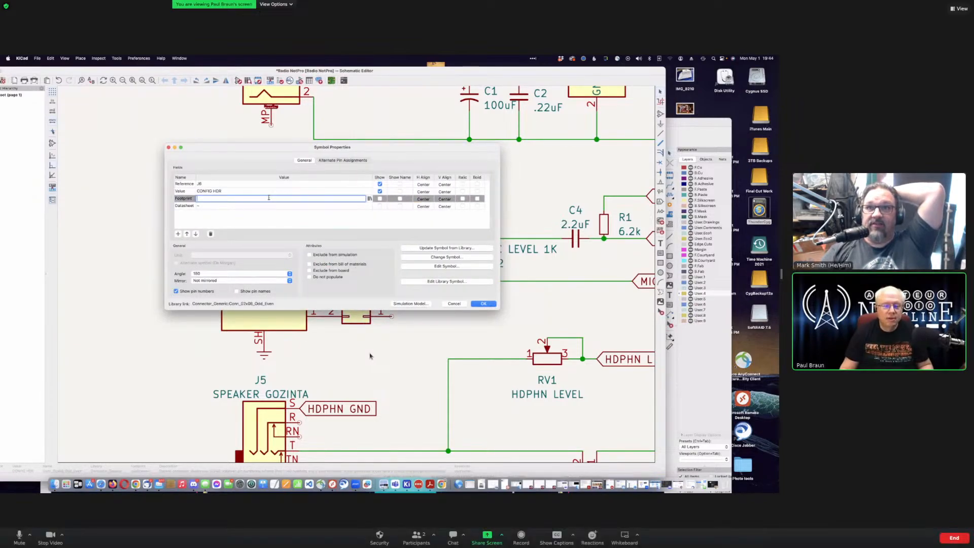
Step: In the footprint browser, locate and select the Connector_PinHeader_2.54mm library
{"action": "left_click", "coordinate": [370, 199]}
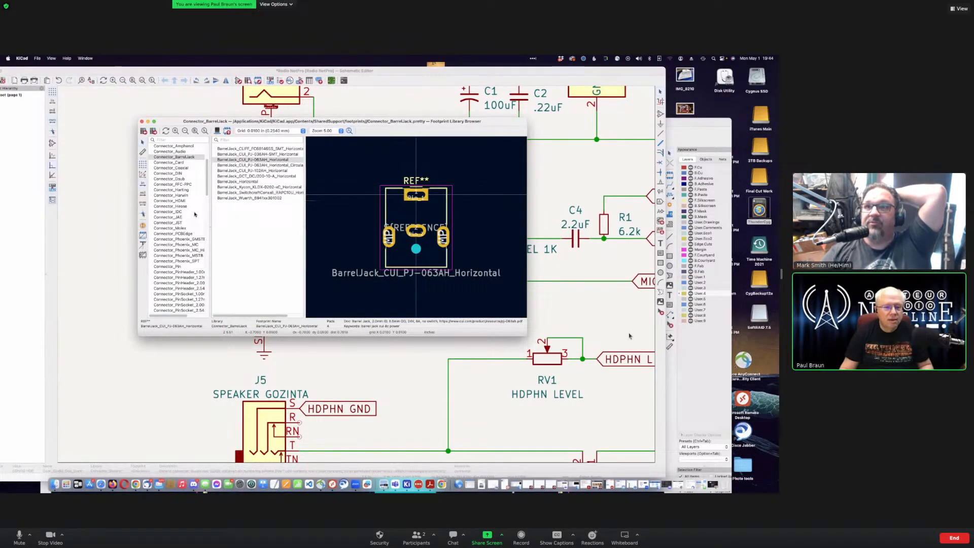
{"action": "scroll", "coordinate": [195, 214], "scroll_direction": "down", "scroll_amount": 1}
{"action": "scroll", "coordinate": [194, 214], "scroll_direction": "down", "scroll_amount": 1}
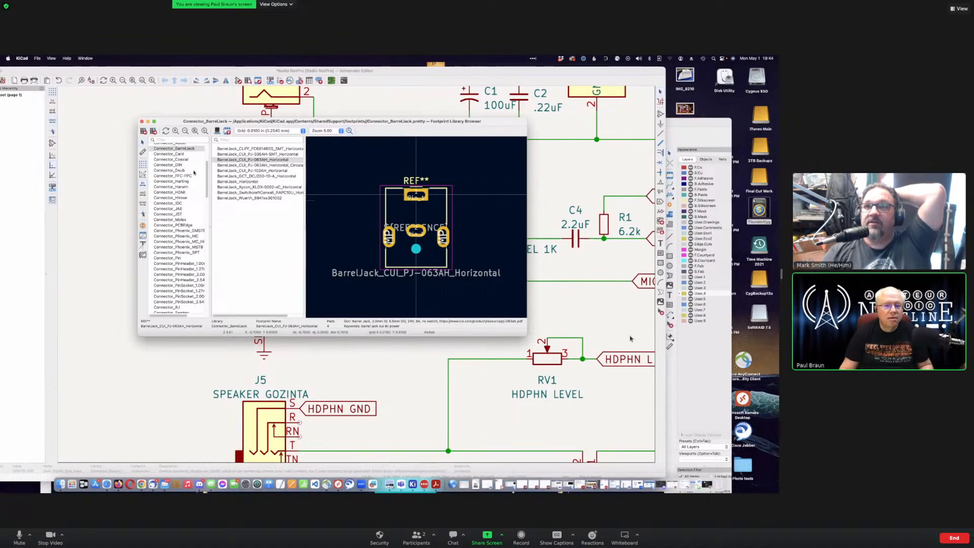
{"action": "scroll", "coordinate": [195, 258], "scroll_direction": "down", "scroll_amount": 1}
{"action": "scroll", "coordinate": [184, 292], "scroll_direction": "down", "scroll_amount": 1}
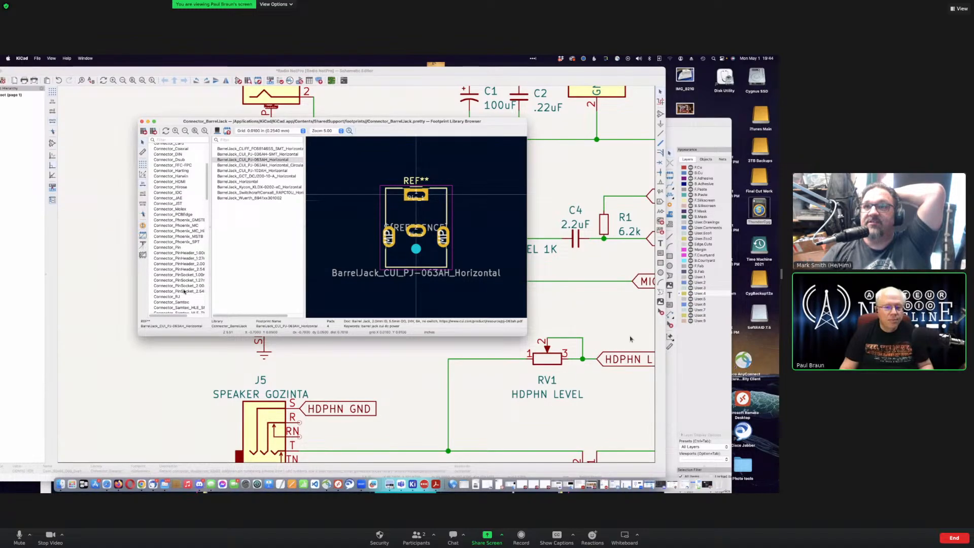
{"action": "left_click", "coordinate": [184, 291]}
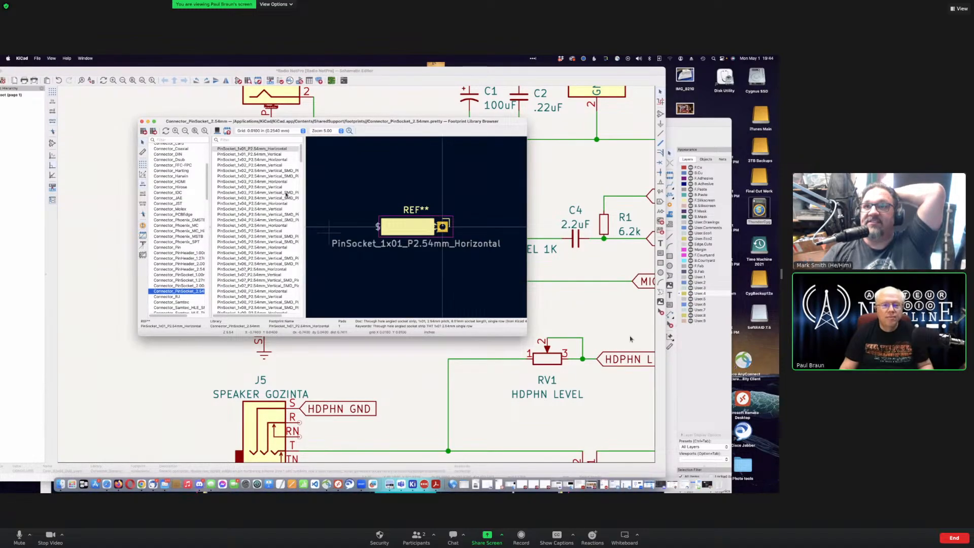
{"action": "scroll", "coordinate": [192, 286], "scroll_direction": "down", "scroll_amount": 1}
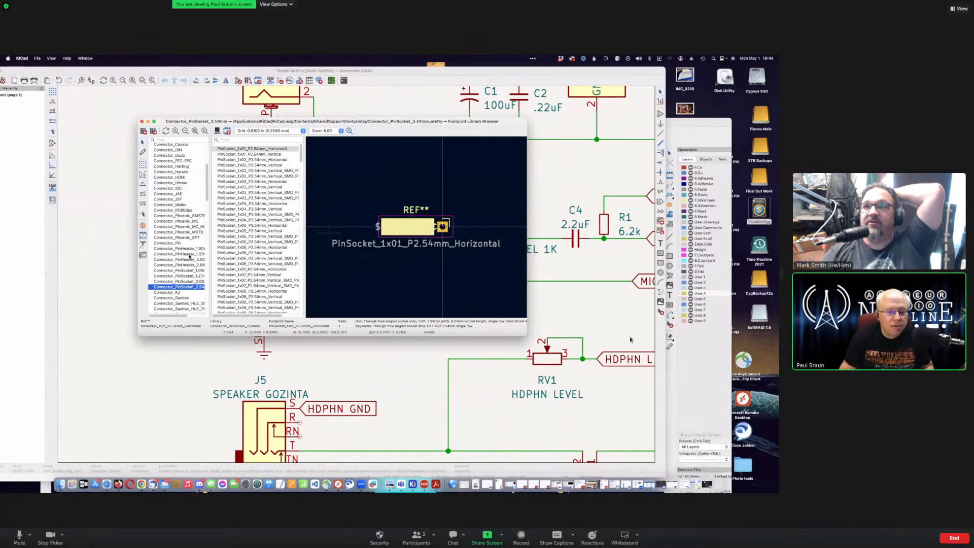
{"action": "left_click", "coordinate": [190, 264]}
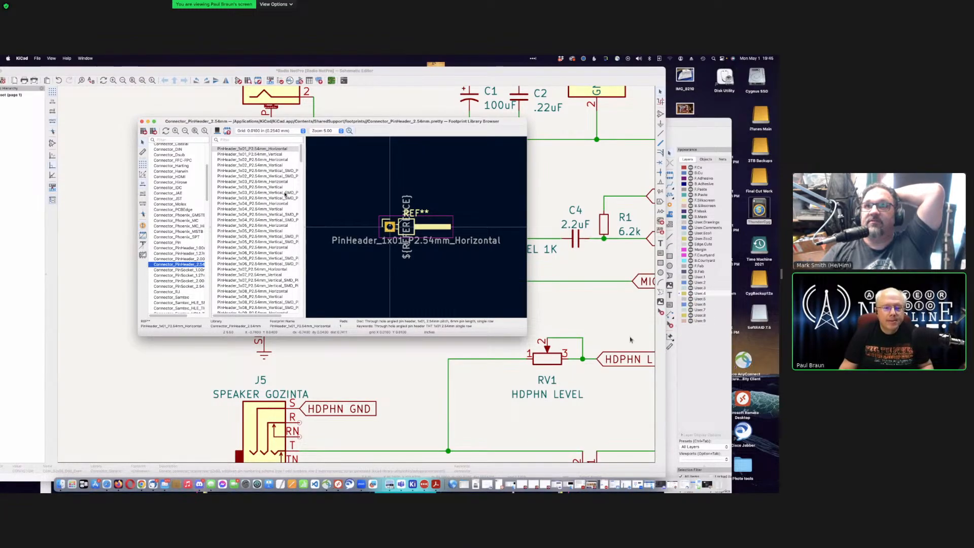
Step: Choose PinHeader_2x08_P2.54mm_Vertical as J6's footprint
{"action": "scroll", "coordinate": [284, 193], "scroll_direction": "down", "scroll_amount": 1}
{"action": "scroll", "coordinate": [284, 193], "scroll_direction": "down", "scroll_amount": 9}
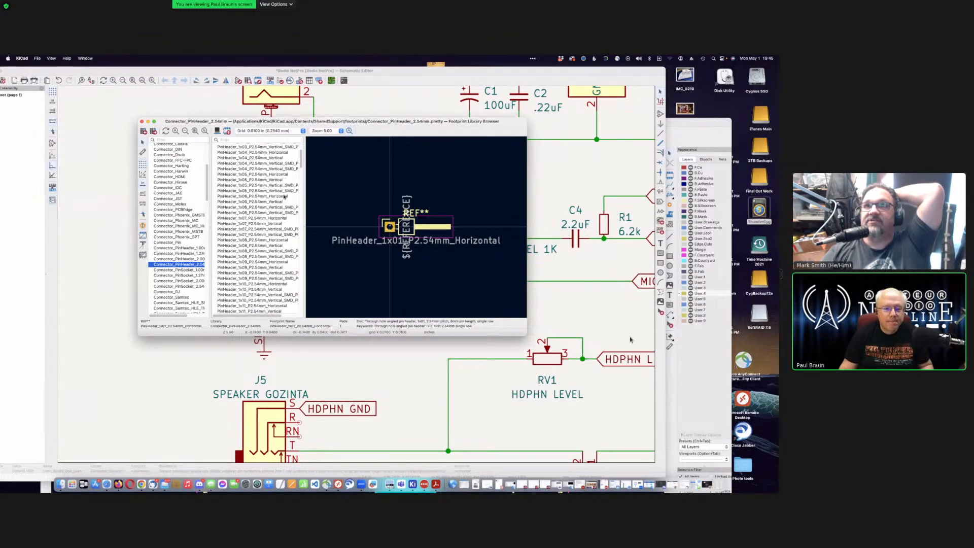
{"action": "scroll", "coordinate": [285, 196], "scroll_direction": "down", "scroll_amount": 20}
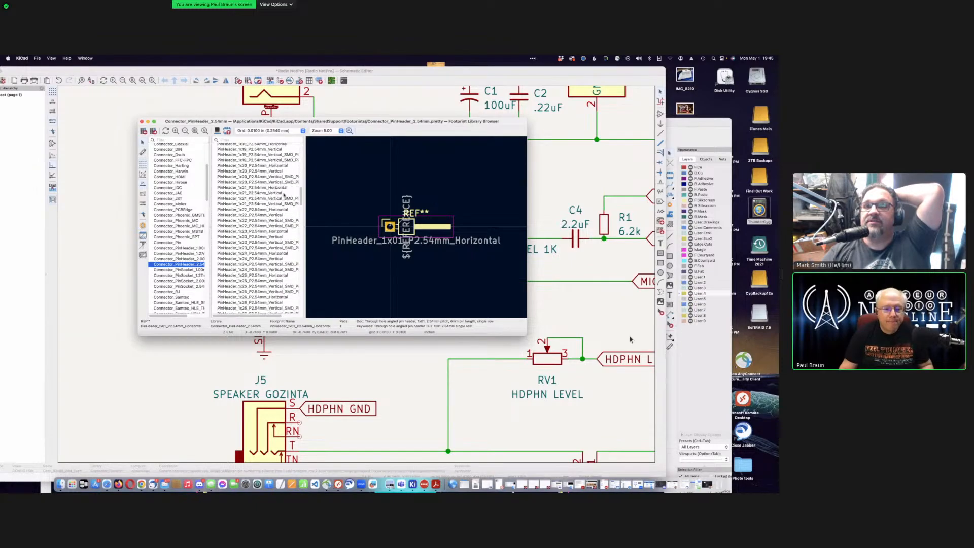
{"action": "scroll", "coordinate": [284, 195], "scroll_direction": "down", "scroll_amount": 17}
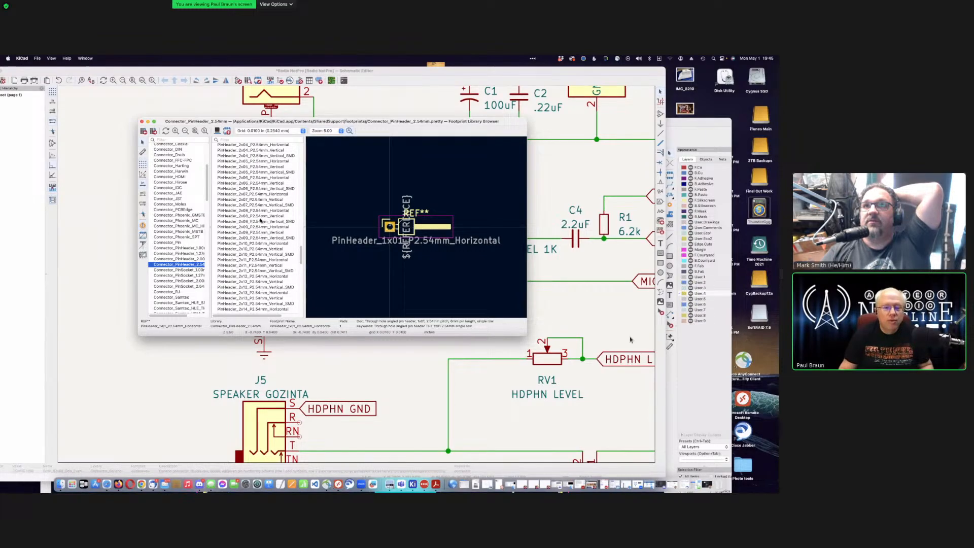
{"action": "left_click", "coordinate": [263, 216]}
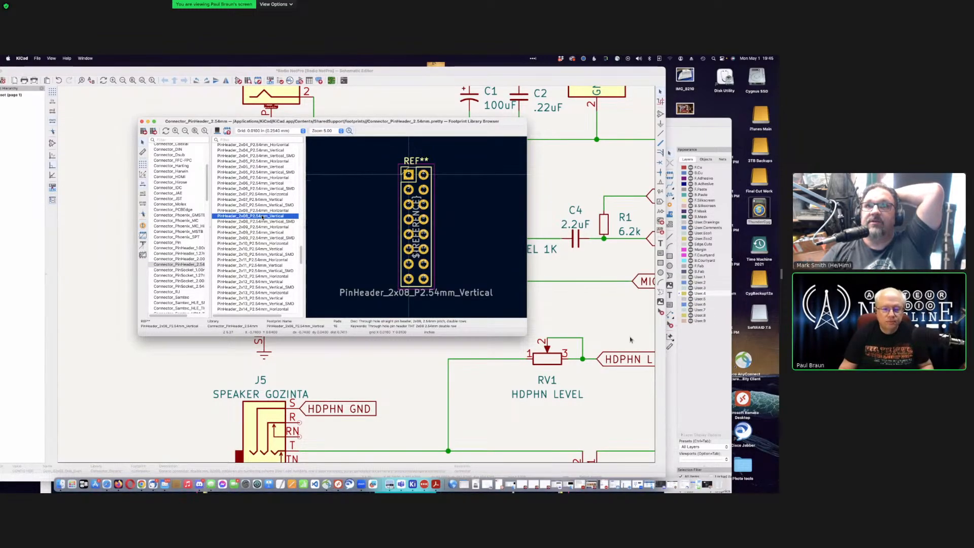
{"action": "double_click", "coordinate": [262, 216]}
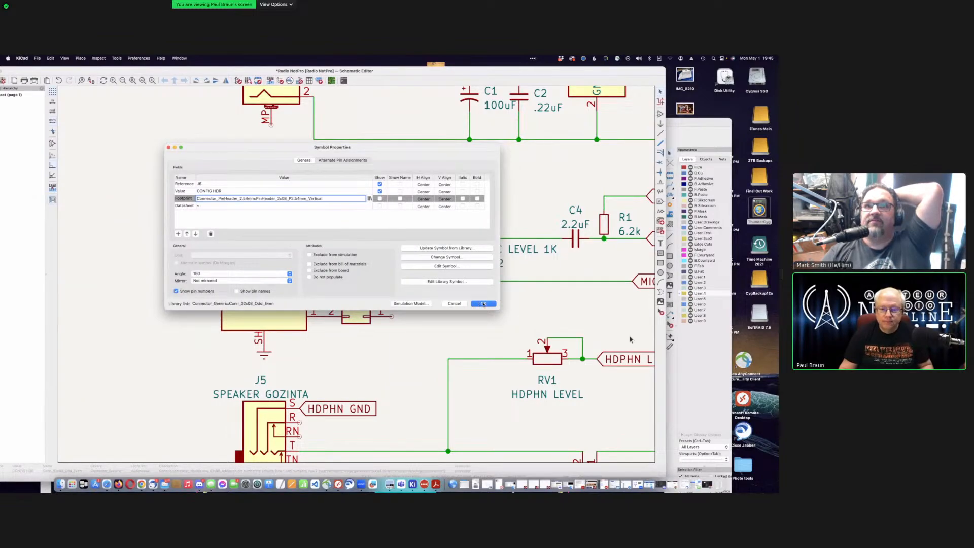
Step: Apply the 2x08 vertical header footprint to J6, then centre and zoom out to the full Radio NotPro schematic
{"action": "left_click", "coordinate": [482, 303]}
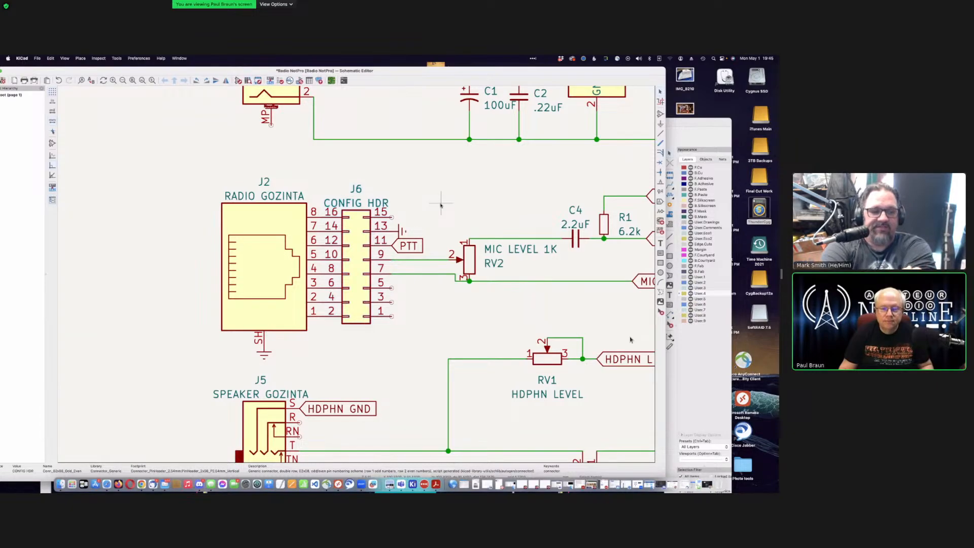
{"action": "key", "text": "F4"}
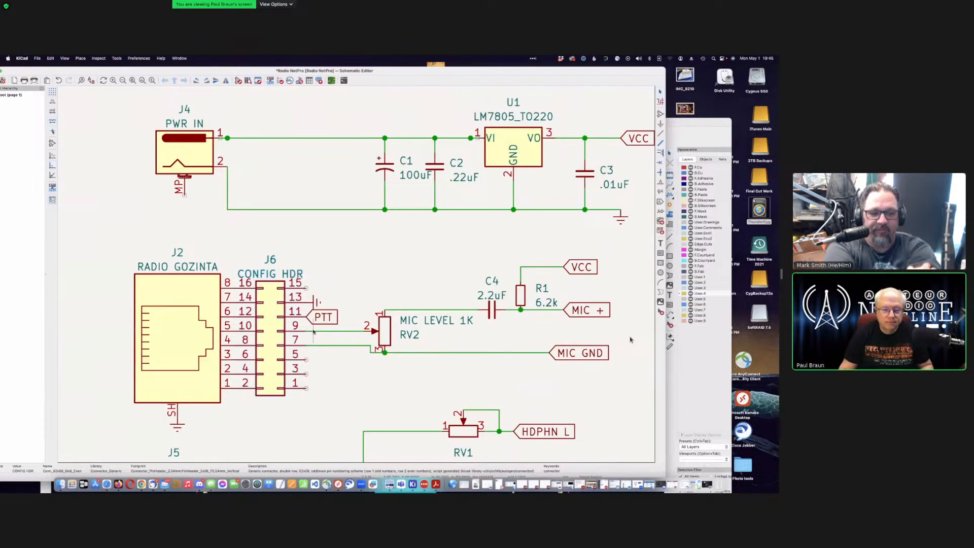
{"action": "scroll", "coordinate": [357, 302], "scroll_direction": "down", "scroll_amount": 3}
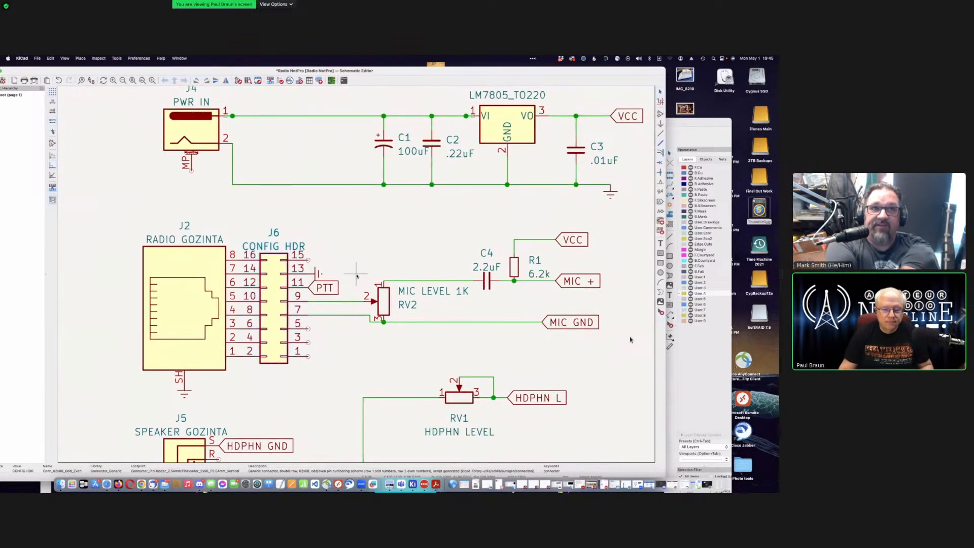
{"action": "scroll", "coordinate": [357, 276], "scroll_direction": "down", "scroll_amount": 4}
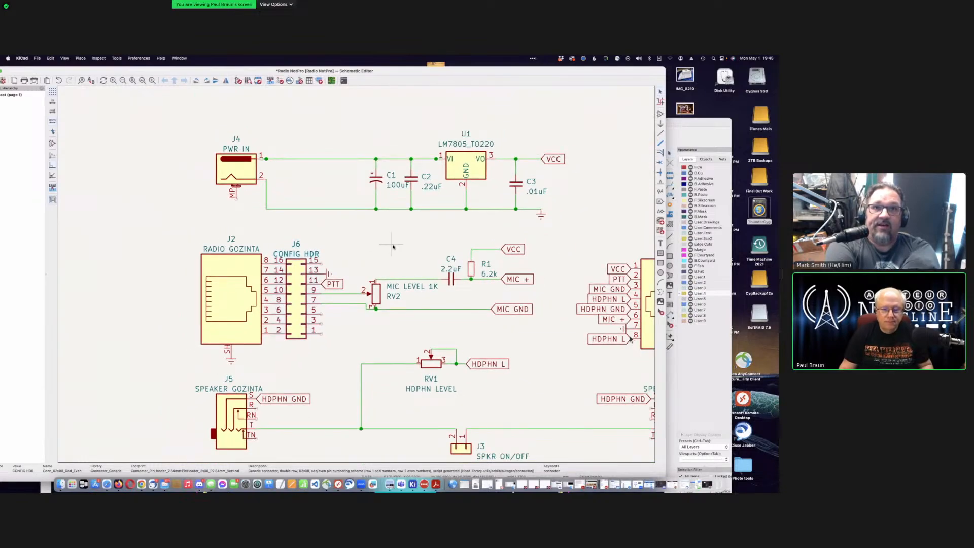
{"action": "scroll", "coordinate": [357, 276], "scroll_direction": "down", "scroll_amount": 5}
{"action": "scroll", "coordinate": [443, 287], "scroll_direction": "up", "scroll_amount": 1}
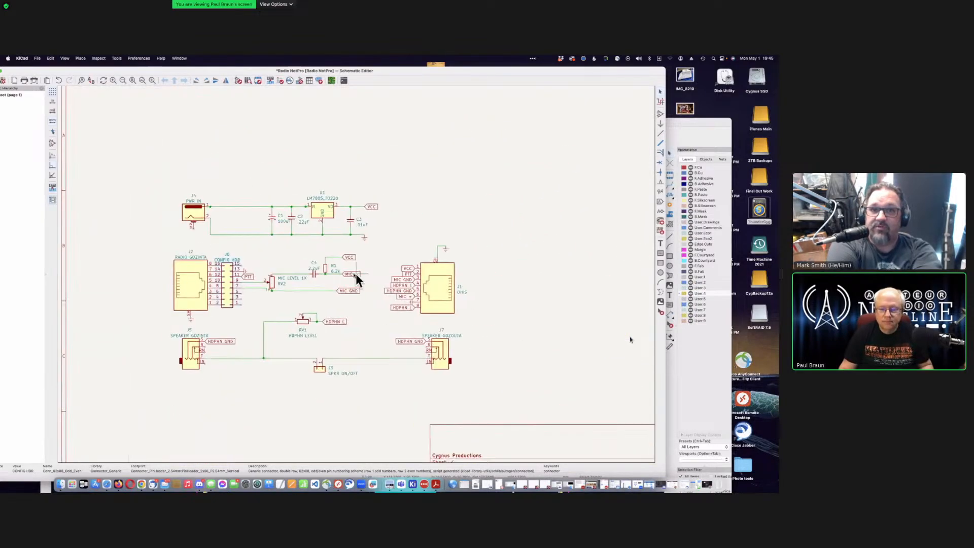
{"action": "scroll", "coordinate": [320, 270], "scroll_direction": "up", "scroll_amount": 3}
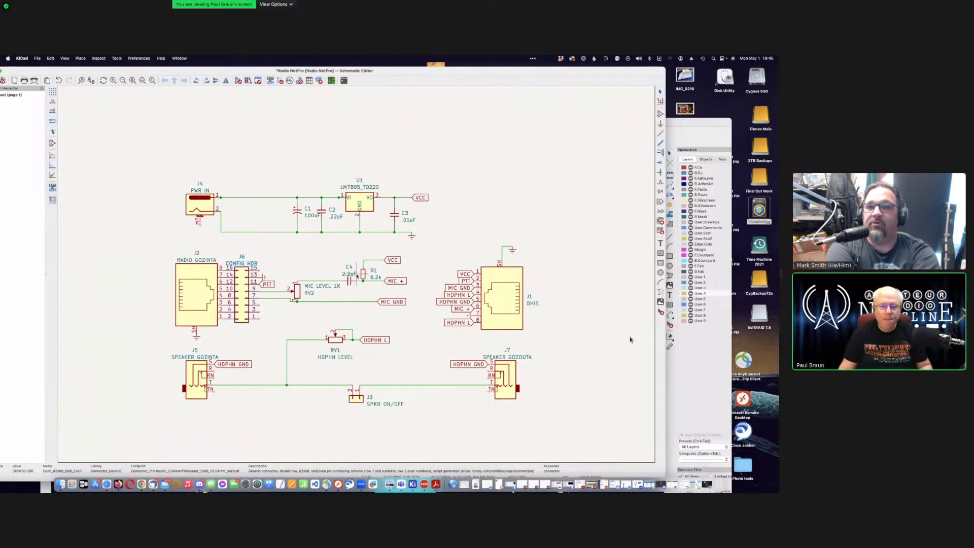
{"action": "scroll", "coordinate": [357, 274], "scroll_direction": "up", "scroll_amount": 1}
{"action": "scroll", "coordinate": [356, 275], "scroll_direction": "down", "scroll_amount": 1}
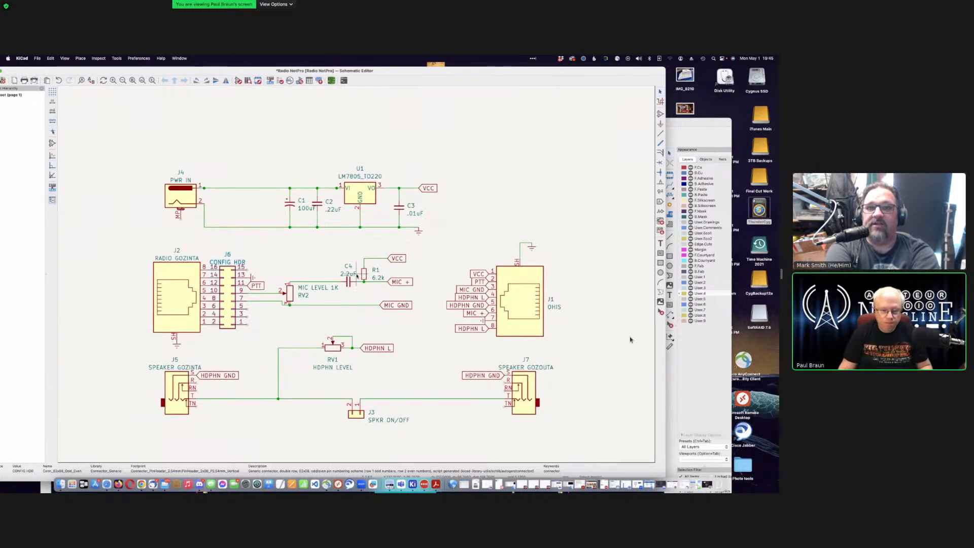
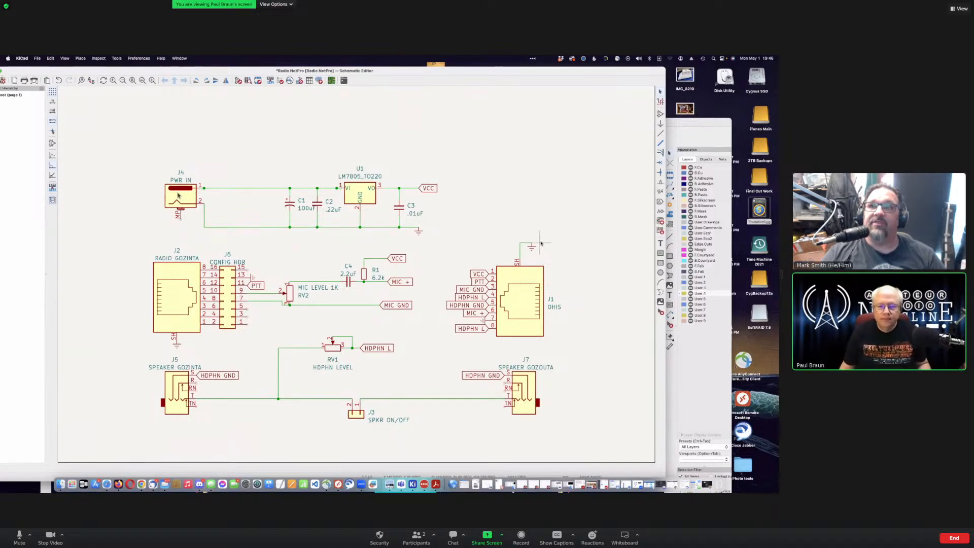
Step: Select J4, save the Radio NotPro schematic with Cmd+S, and reposition the editor window
{"action": "left_click", "coordinate": [178, 194]}
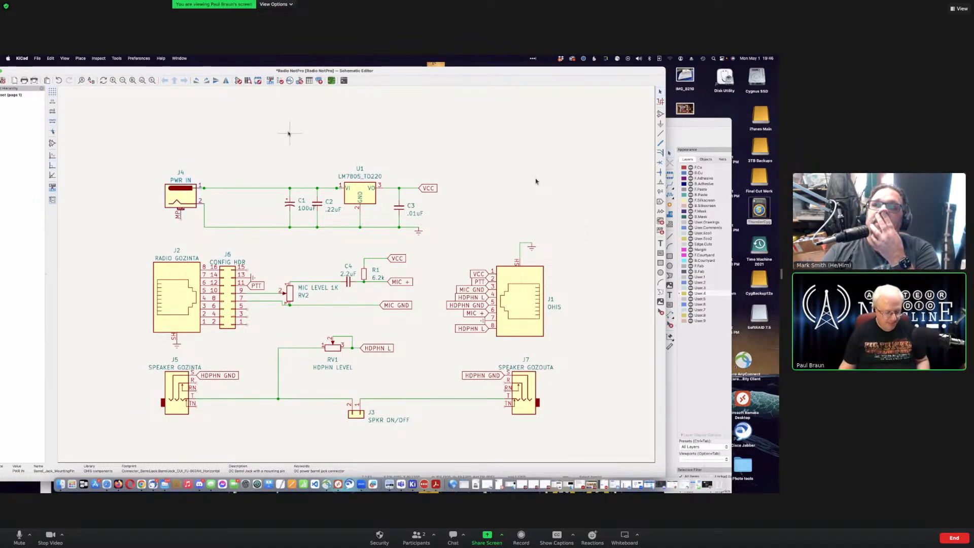
{"action": "key", "text": "super+s"}
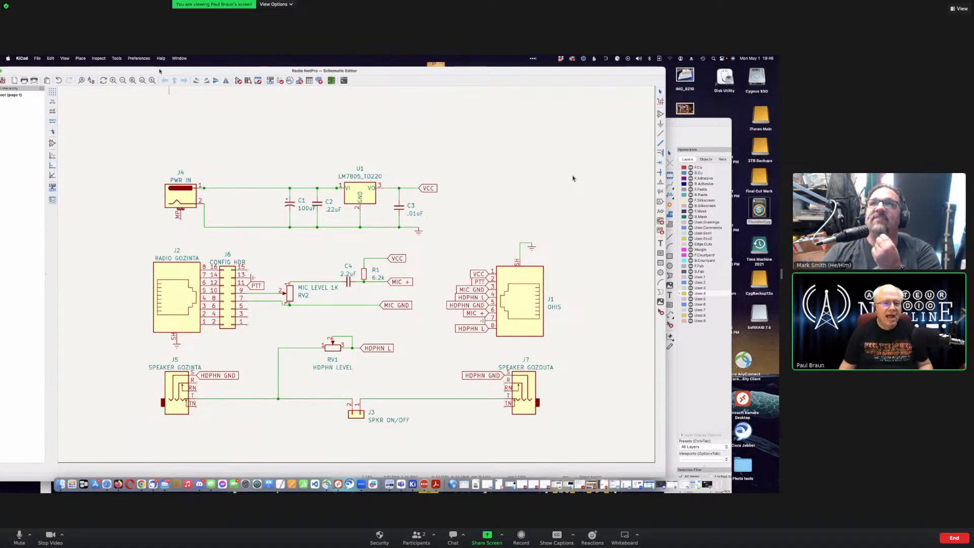
{"action": "left_click_drag", "start_coordinate": [194, 75], "coordinate": [245, 91]}
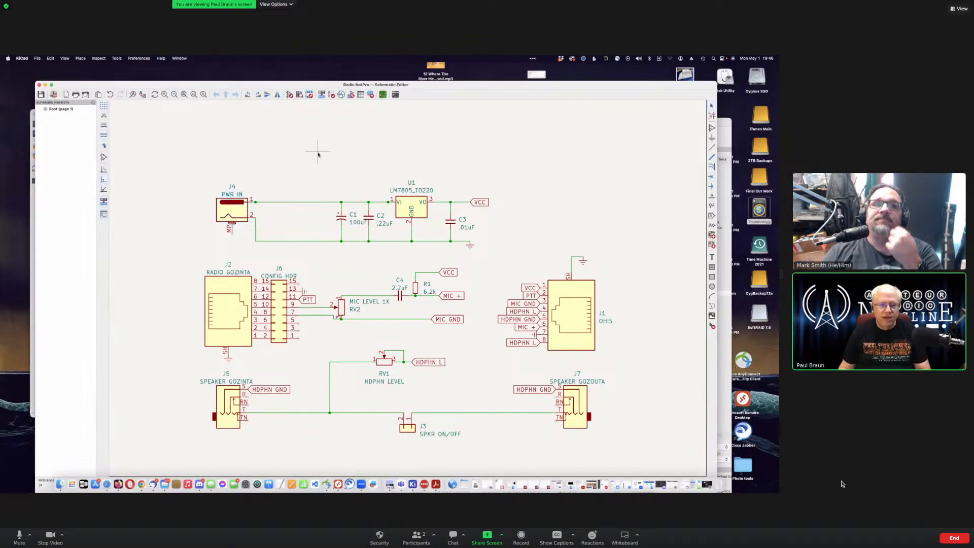
{"action": "key", "text": "Delete"}
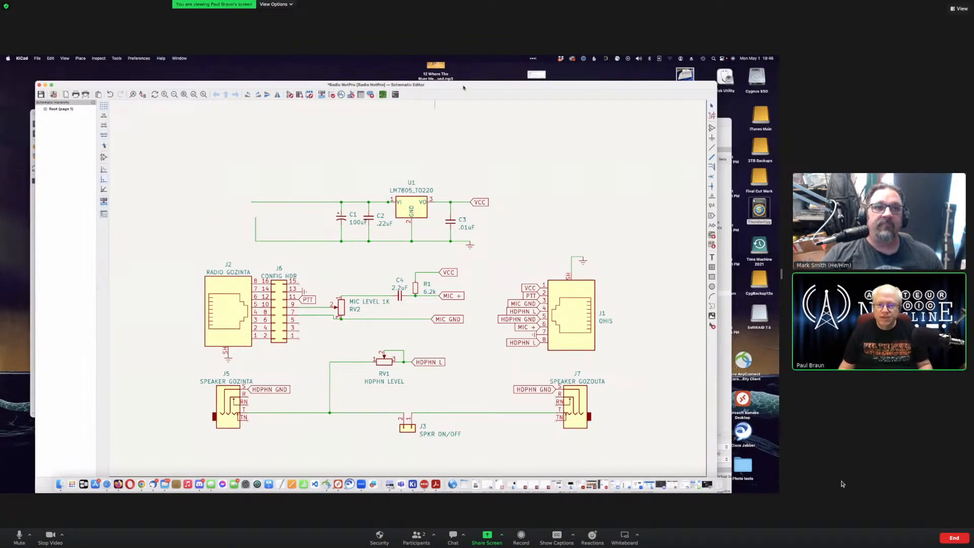
{"action": "left_click_drag", "start_coordinate": [464, 88], "coordinate": [429, 92]}
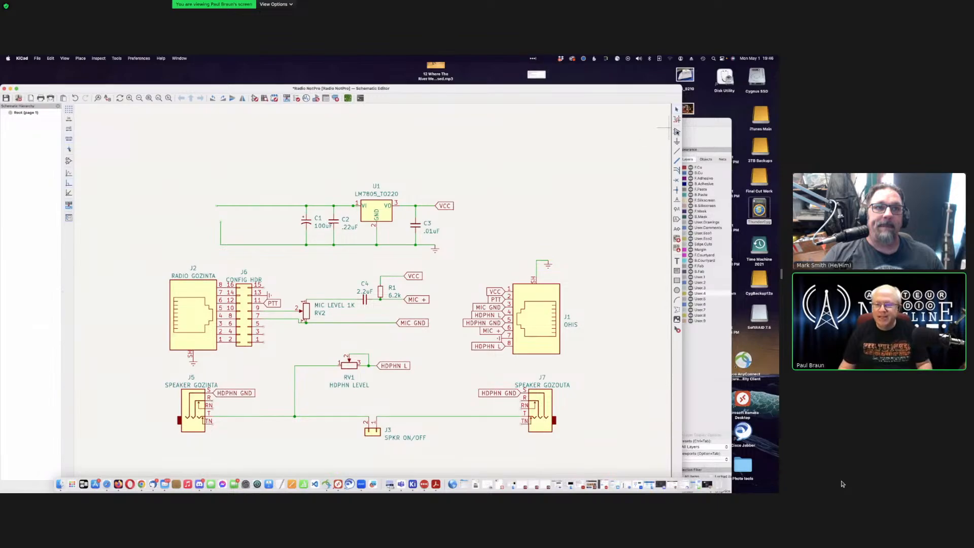
{"action": "left_click", "coordinate": [676, 132]}
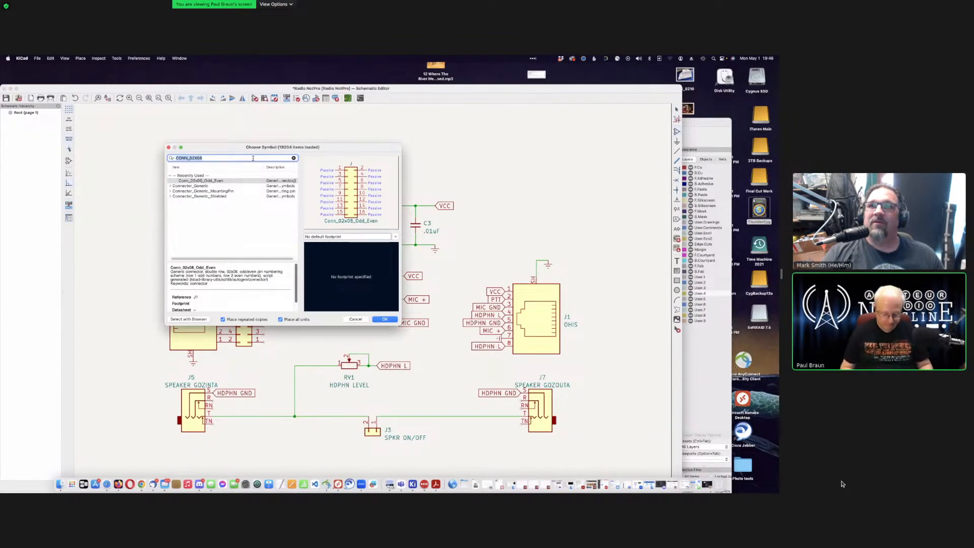
{"action": "key", "text": "BackSpace"}
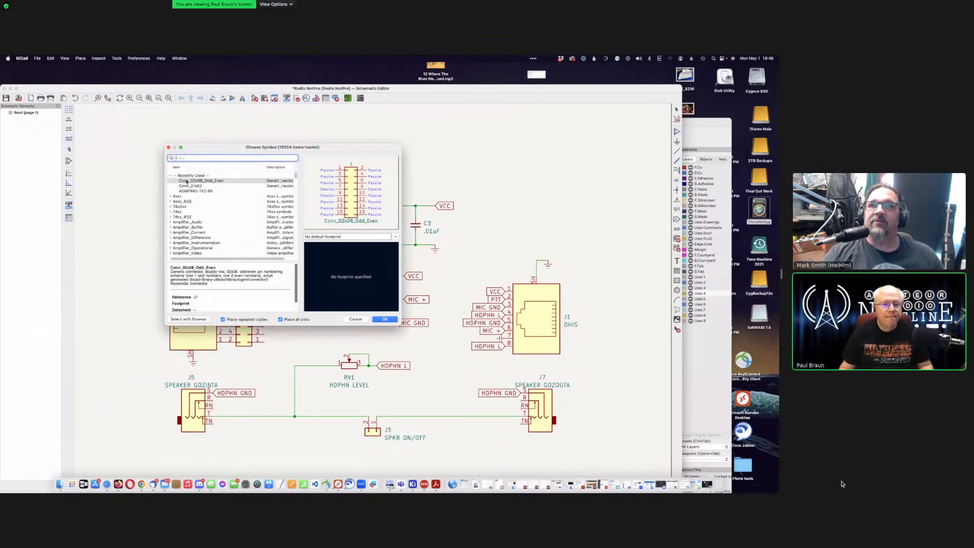
{"action": "scroll", "coordinate": [197, 205], "scroll_direction": "down", "scroll_amount": 3}
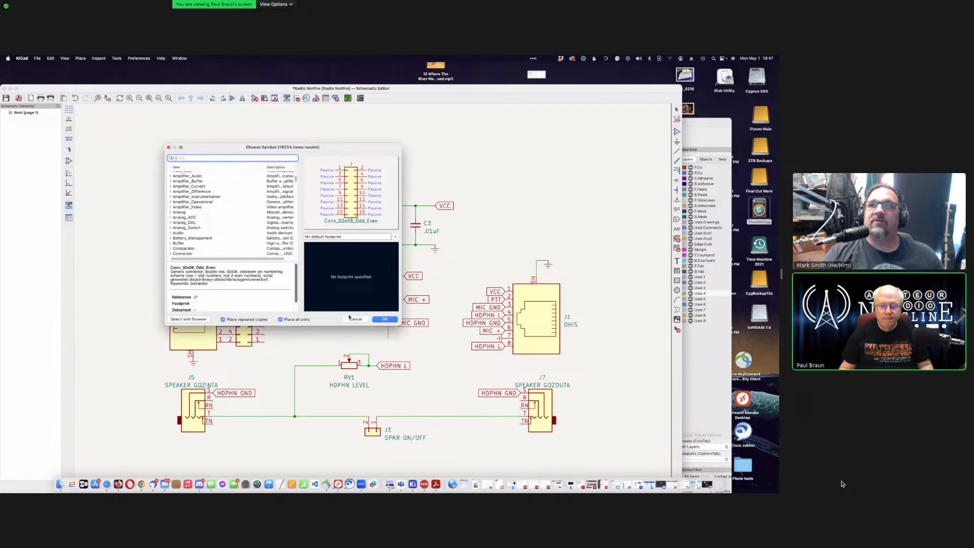
{"action": "left_click", "coordinate": [355, 319]}
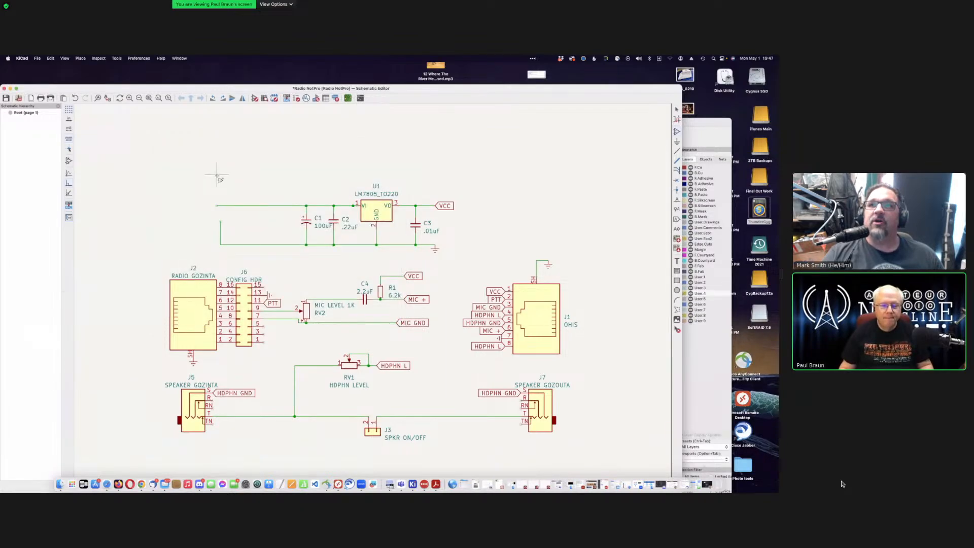
{"action": "key", "text": "super+z"}
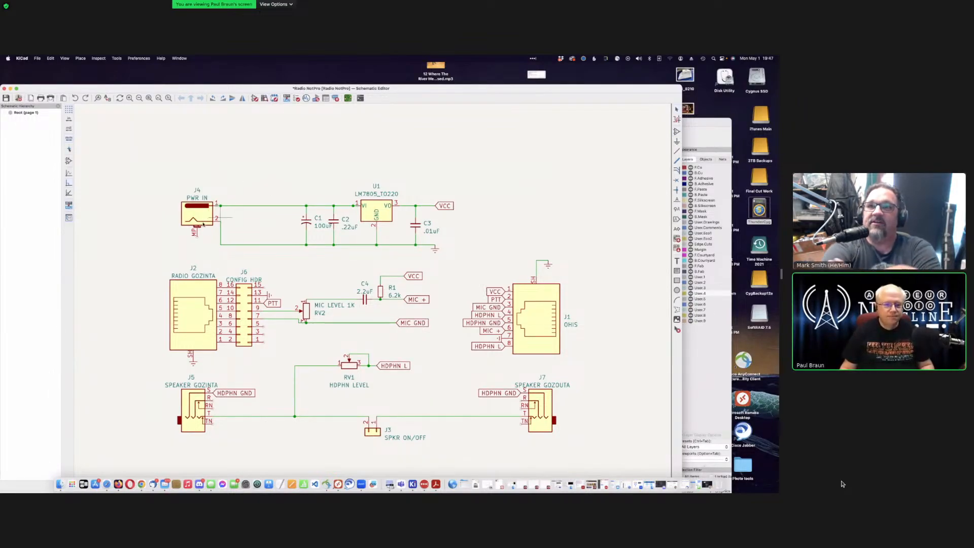
{"action": "left_click", "coordinate": [197, 213]}
Step: Open J4's properties and browse its BarrelJack_CUI_PJ-063AH_Horizontal footprint in the library browser
{"action": "double_click", "coordinate": [197, 213]}
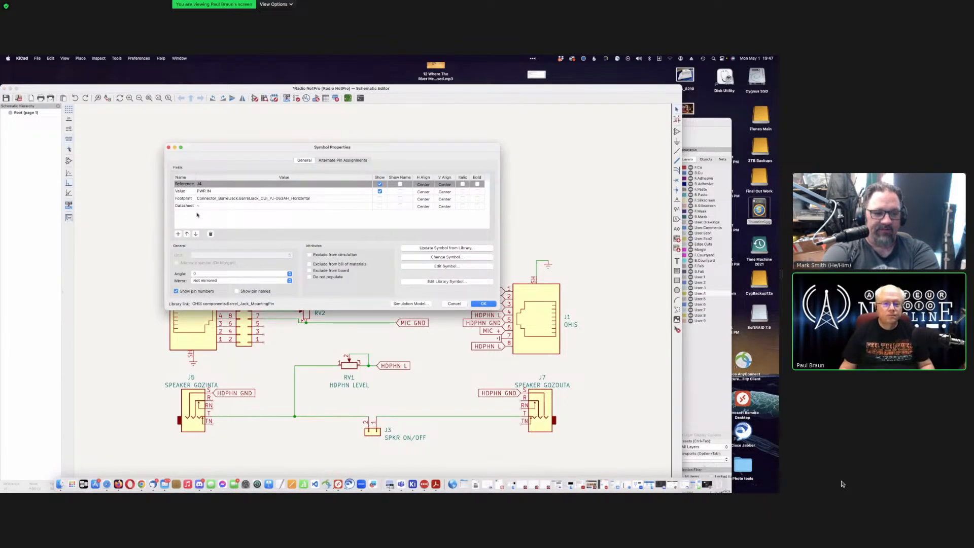
{"action": "left_click", "coordinate": [244, 198]}
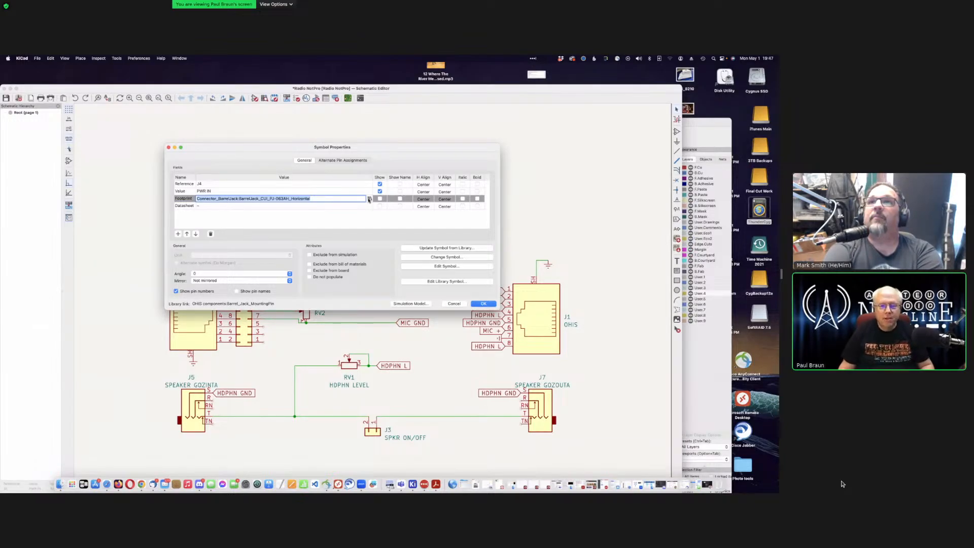
{"action": "left_click", "coordinate": [368, 199]}
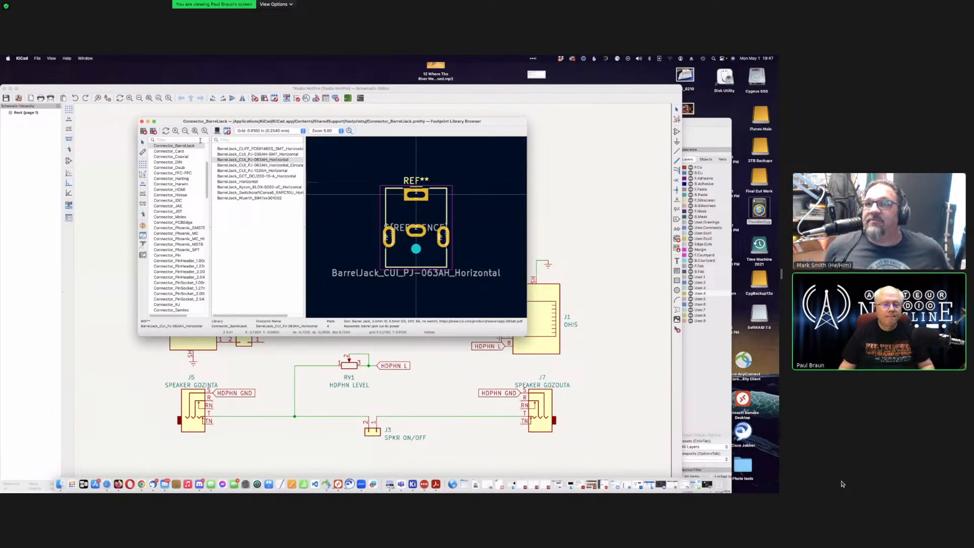
Step: Browse past Connector_AMASS and its XT30 footprint to the generic Connector library
{"action": "scroll", "coordinate": [190, 191], "scroll_direction": "down", "scroll_amount": 1}
{"action": "scroll", "coordinate": [190, 191], "scroll_direction": "up", "scroll_amount": 5}
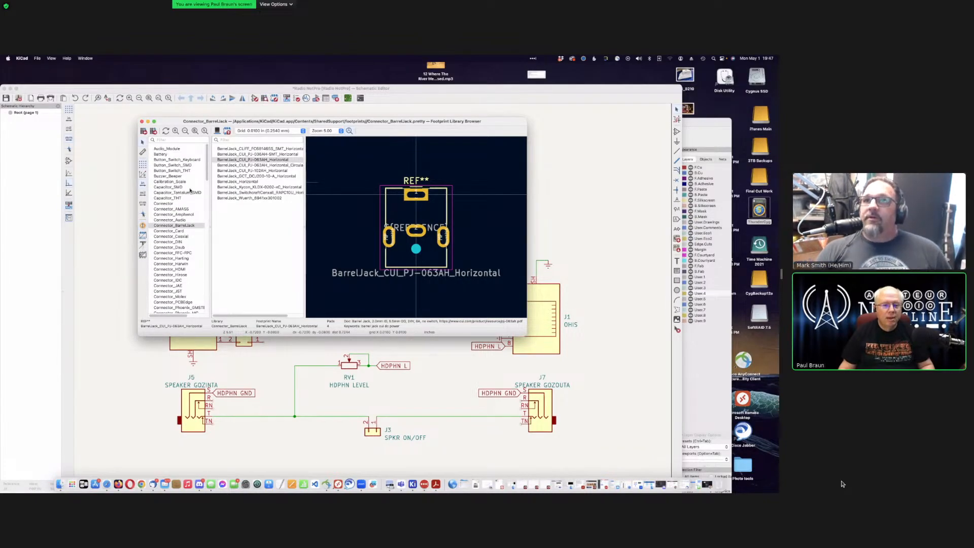
{"action": "left_click", "coordinate": [189, 139]}
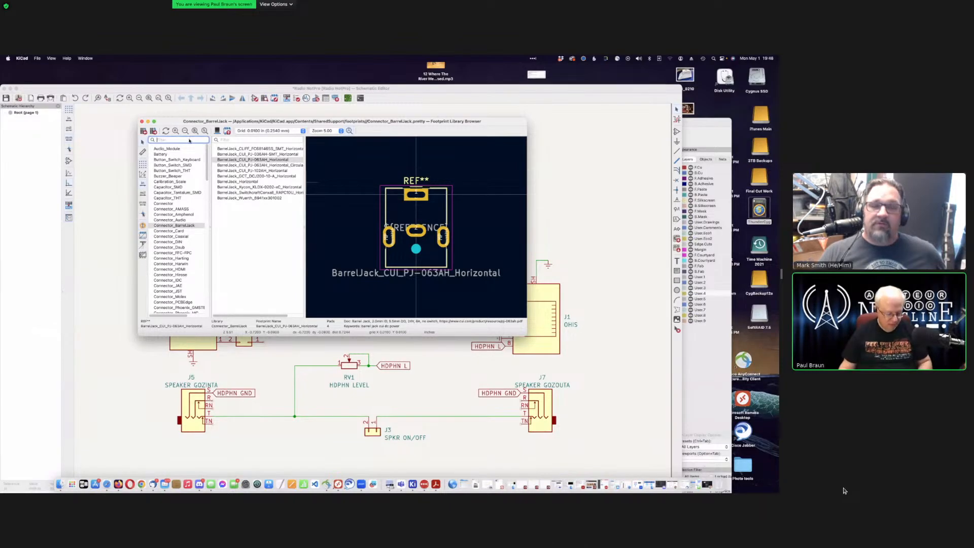
{"action": "type", "text": "A"}
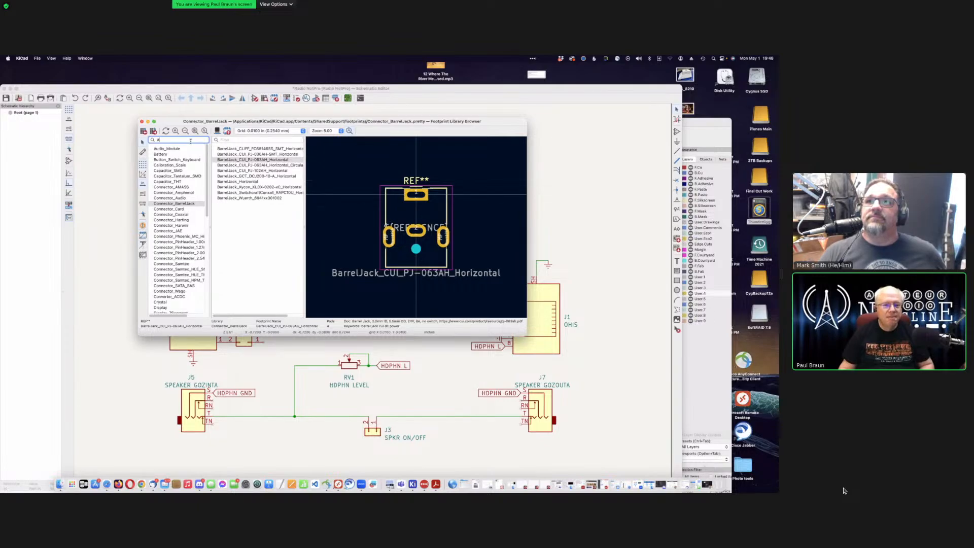
{"action": "key", "text": "BackSpace"}
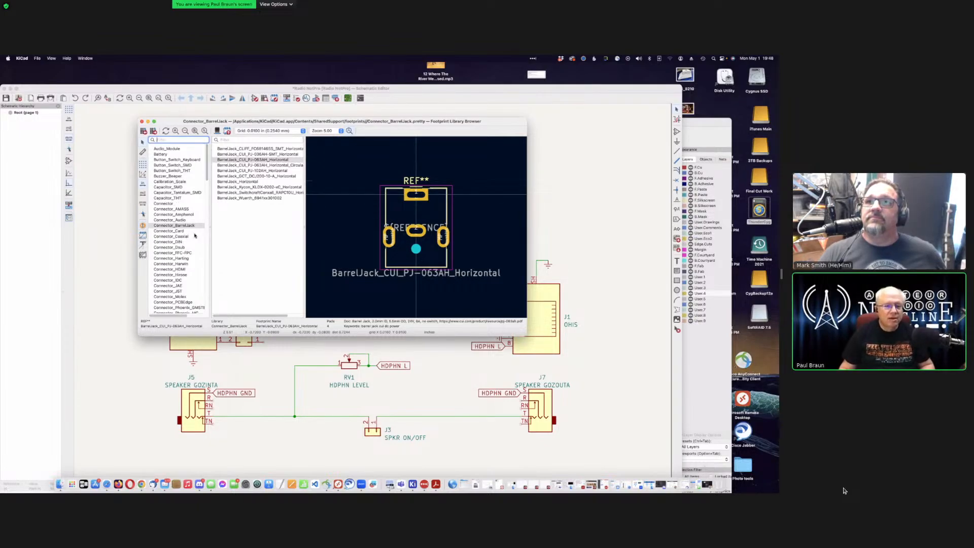
{"action": "scroll", "coordinate": [194, 235], "scroll_direction": "down", "scroll_amount": 2}
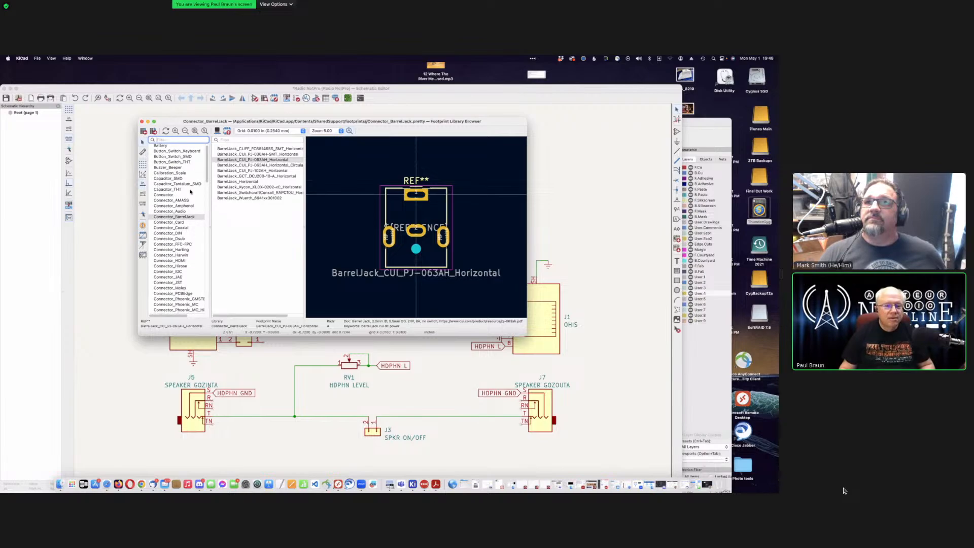
{"action": "left_click", "coordinate": [182, 206]}
{"action": "left_click", "coordinate": [184, 200]}
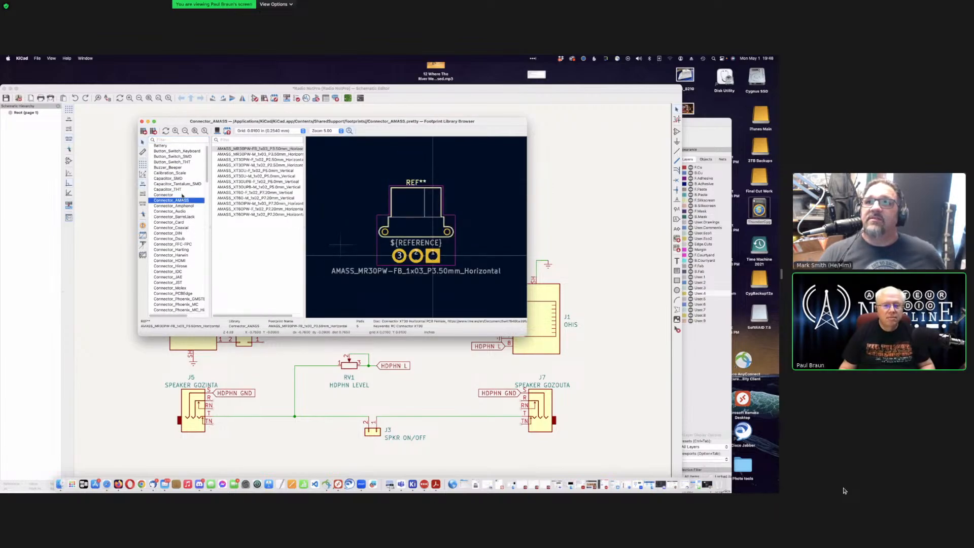
{"action": "left_click", "coordinate": [249, 182]}
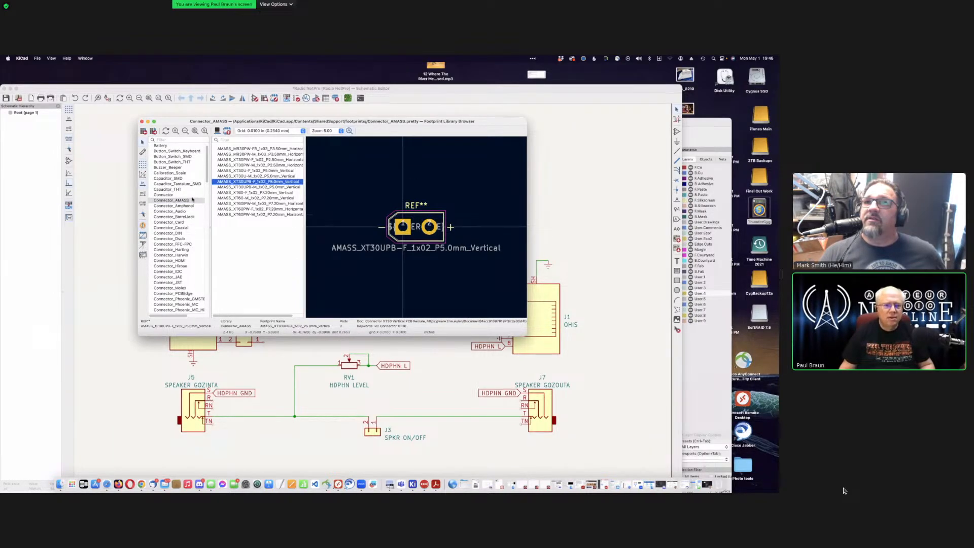
{"action": "left_click", "coordinate": [189, 195]}
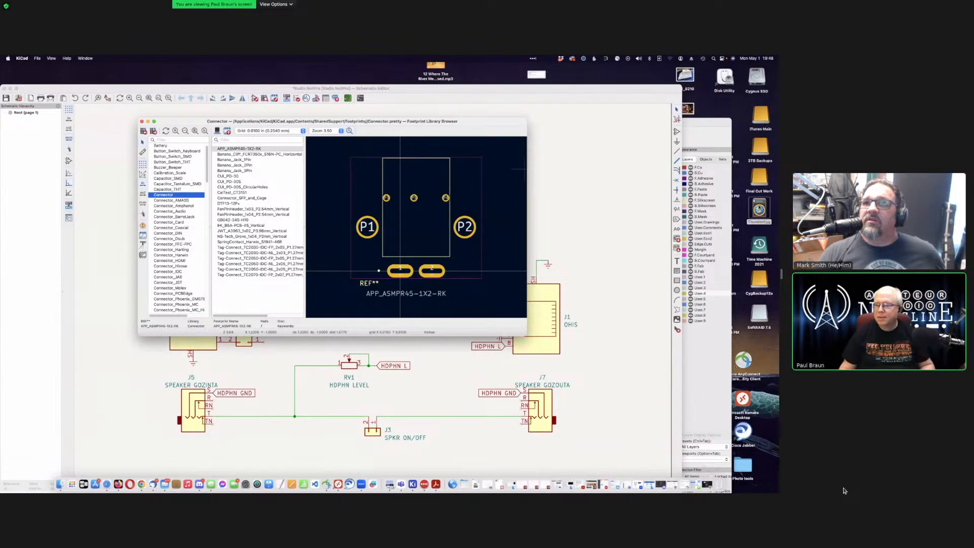
Step: In Finder, browse the ThunderCyg drive through Ham Stuff, HH stuff, Halibut stuff and OHIS folders
{"action": "double_click", "coordinate": [759, 208]}
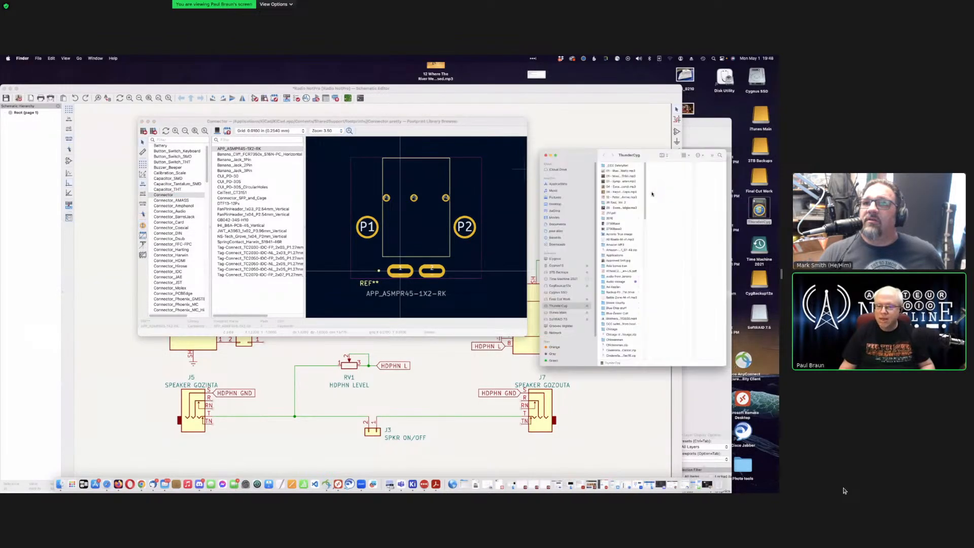
{"action": "left_click_drag", "start_coordinate": [609, 143], "coordinate": [374, 163]}
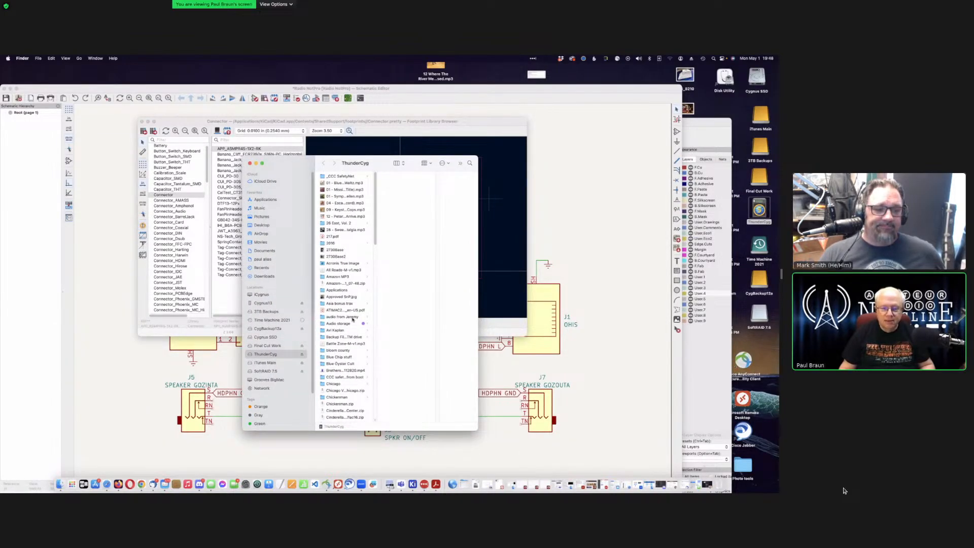
{"action": "scroll", "coordinate": [352, 319], "scroll_direction": "down", "scroll_amount": 1}
{"action": "scroll", "coordinate": [352, 319], "scroll_direction": "down", "scroll_amount": 5}
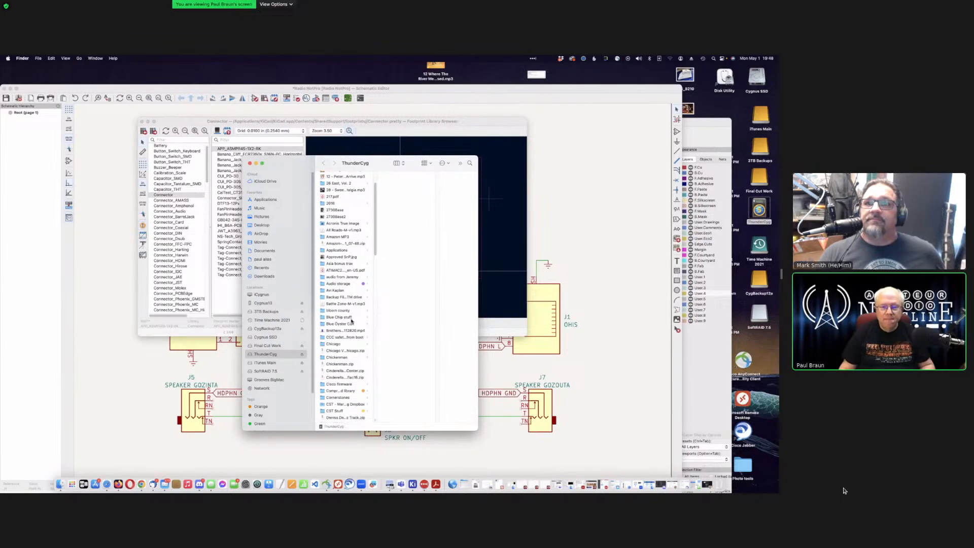
{"action": "scroll", "coordinate": [351, 320], "scroll_direction": "down", "scroll_amount": 6}
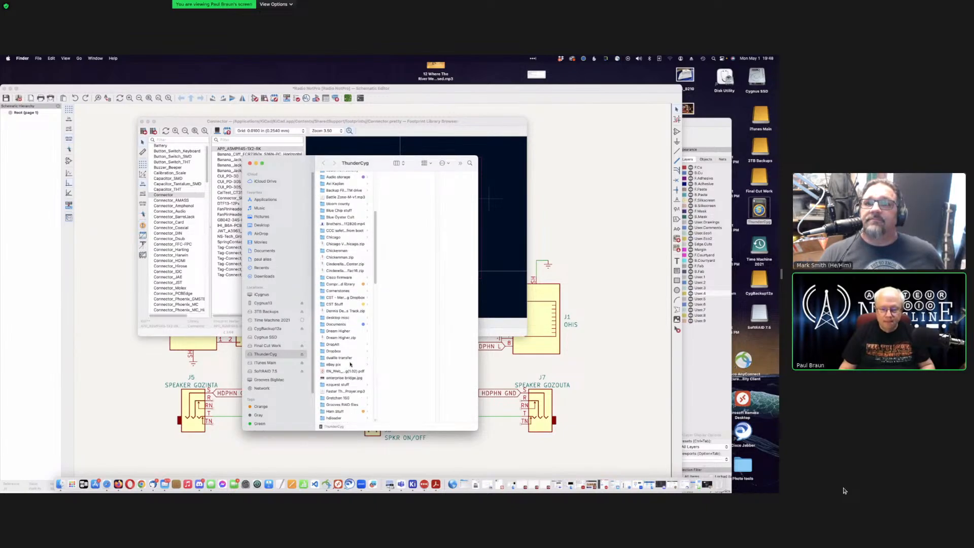
{"action": "left_click", "coordinate": [352, 347]}
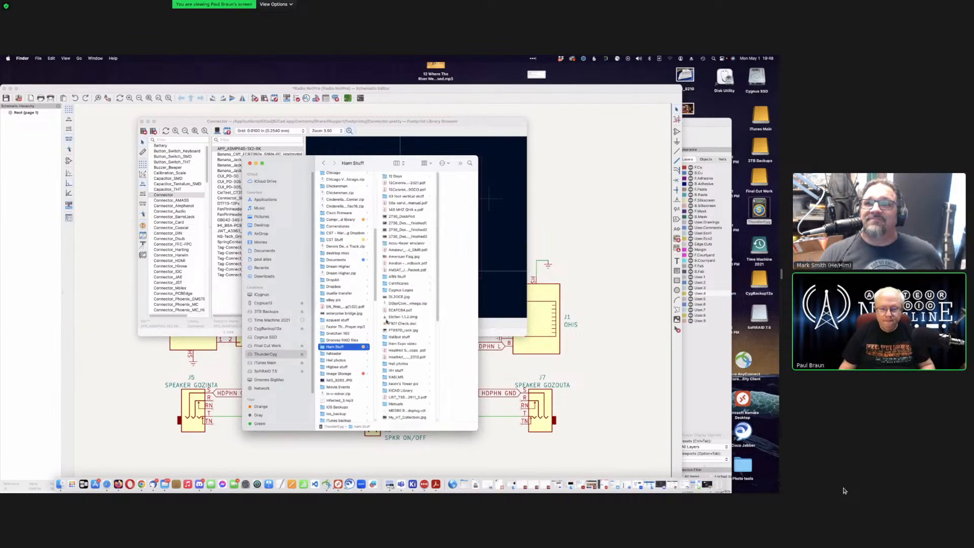
{"action": "scroll", "coordinate": [409, 304], "scroll_direction": "down", "scroll_amount": 4}
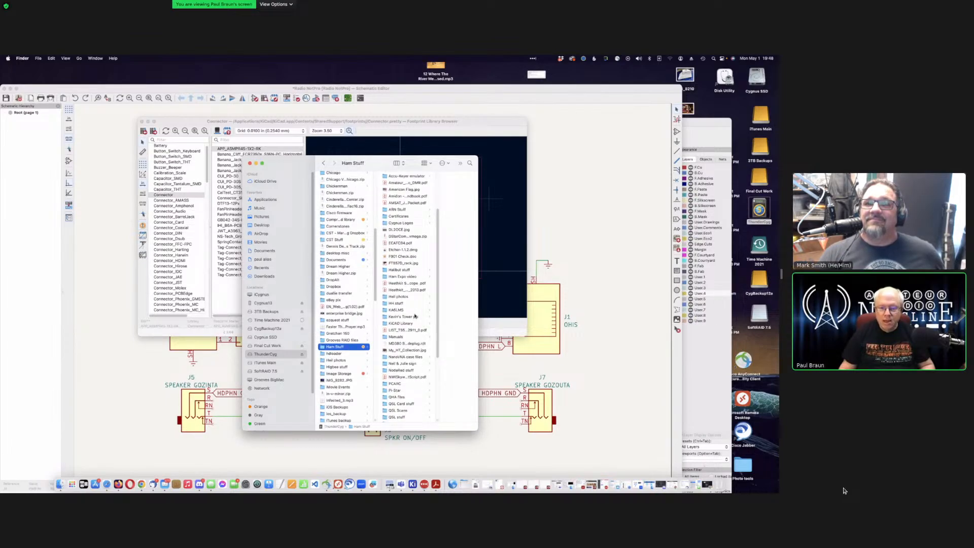
{"action": "left_click", "coordinate": [417, 304]}
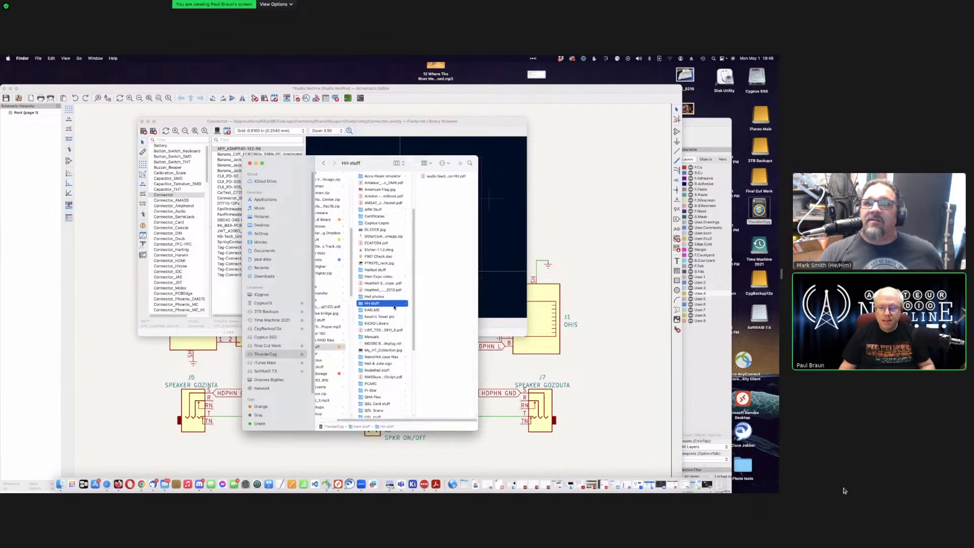
{"action": "left_click", "coordinate": [390, 269]}
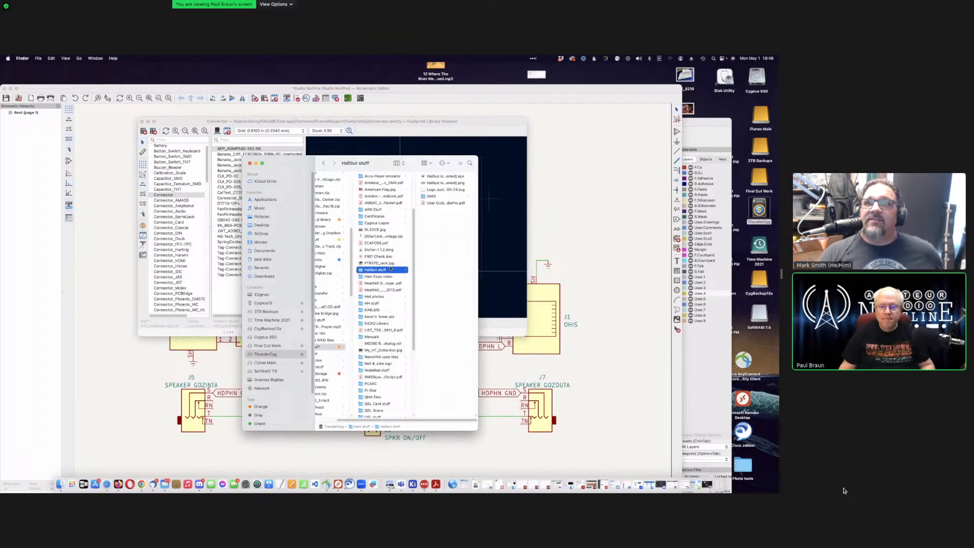
{"action": "left_click", "coordinate": [440, 196]}
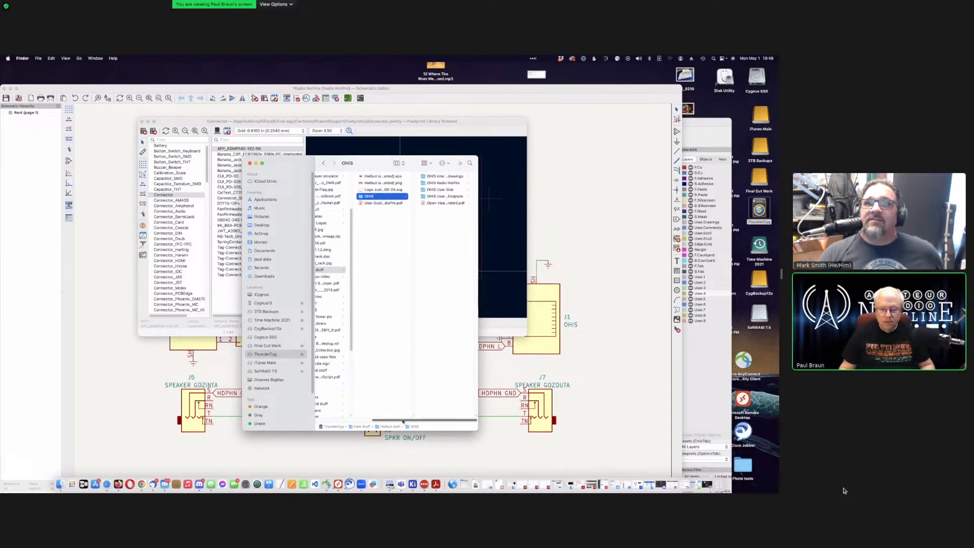
{"action": "left_click_drag", "start_coordinate": [404, 422], "coordinate": [320, 410]}
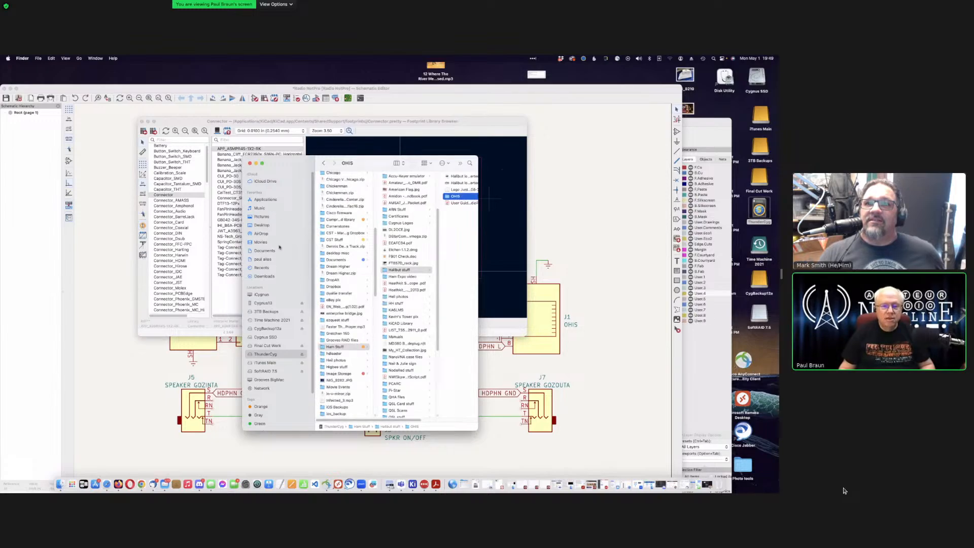
{"action": "scroll", "coordinate": [354, 246], "scroll_direction": "down", "scroll_amount": 1}
{"action": "scroll", "coordinate": [354, 246], "scroll_direction": "up", "scroll_amount": 10}
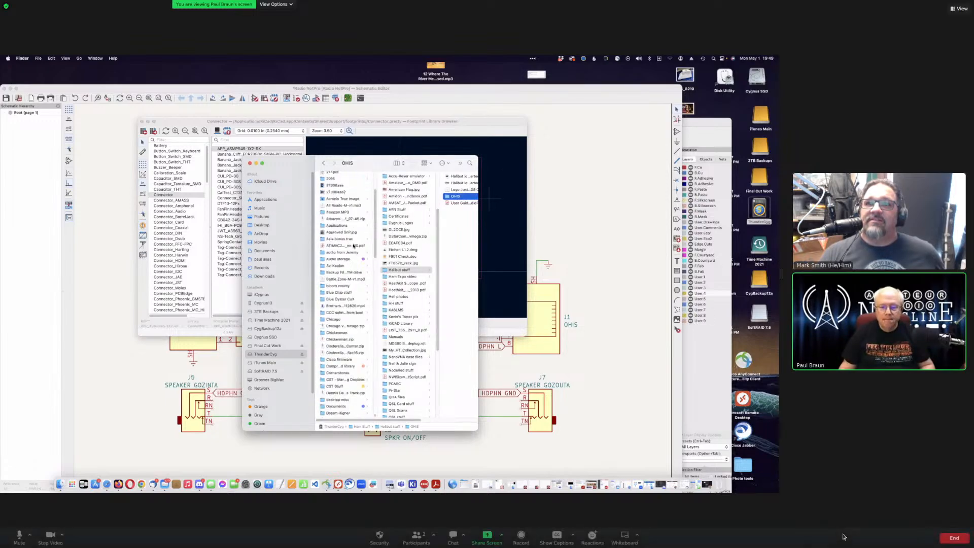
Step: Open Documents › KiCad › ASMPR45-1X2-RK and move the window beside the footprint preview
{"action": "left_click", "coordinate": [264, 251]}
{"action": "left_click", "coordinate": [331, 243]}
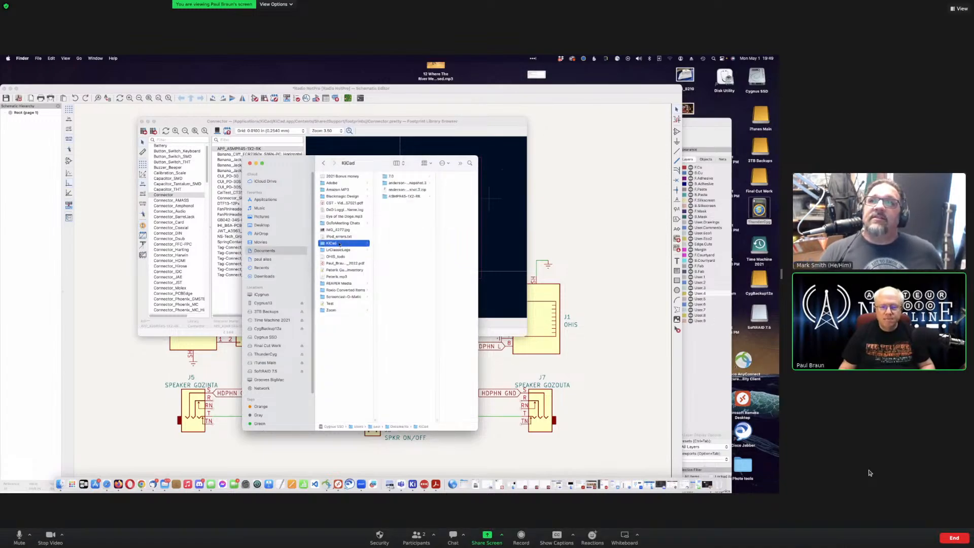
{"action": "left_click", "coordinate": [410, 198]}
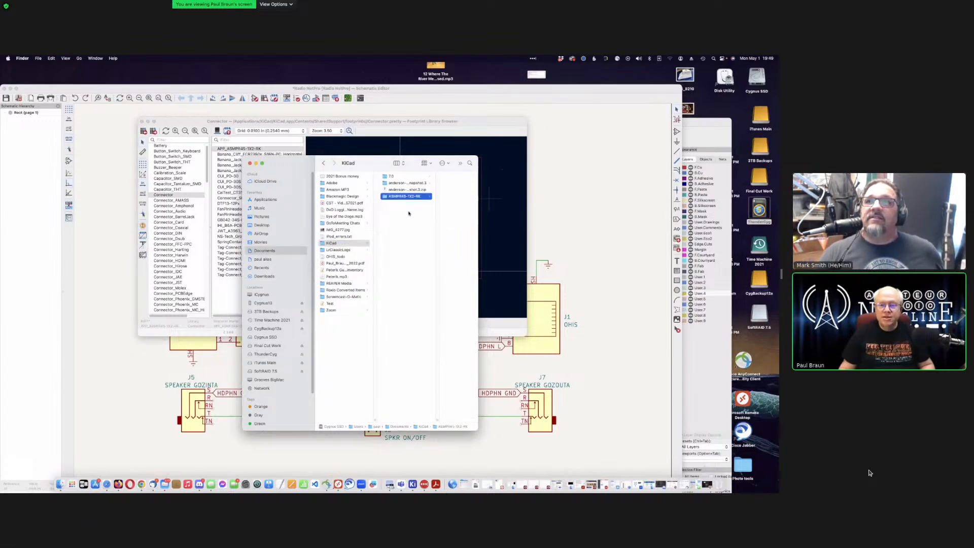
{"action": "left_click_drag", "start_coordinate": [306, 163], "coordinate": [591, 204]}
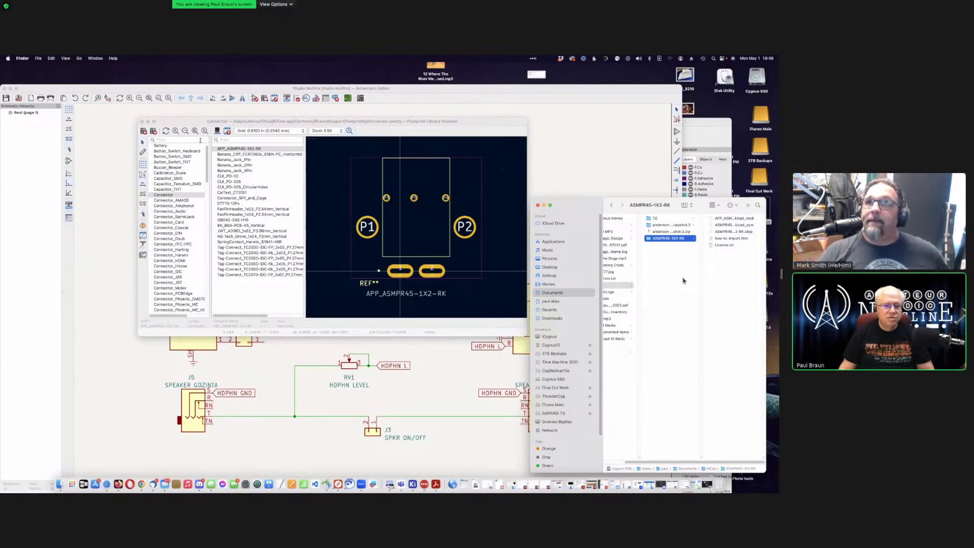
Step: Assign Connector:APP_ASMPR45-1X2-RK to J4, confirm its properties, and close the Finder window
{"action": "left_click", "coordinate": [201, 140]}
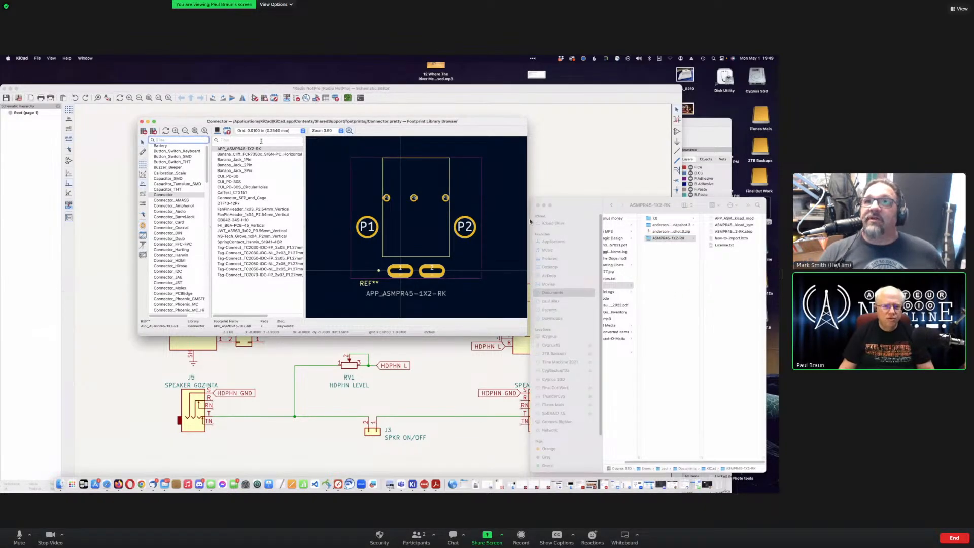
{"action": "double_click", "coordinate": [432, 201]}
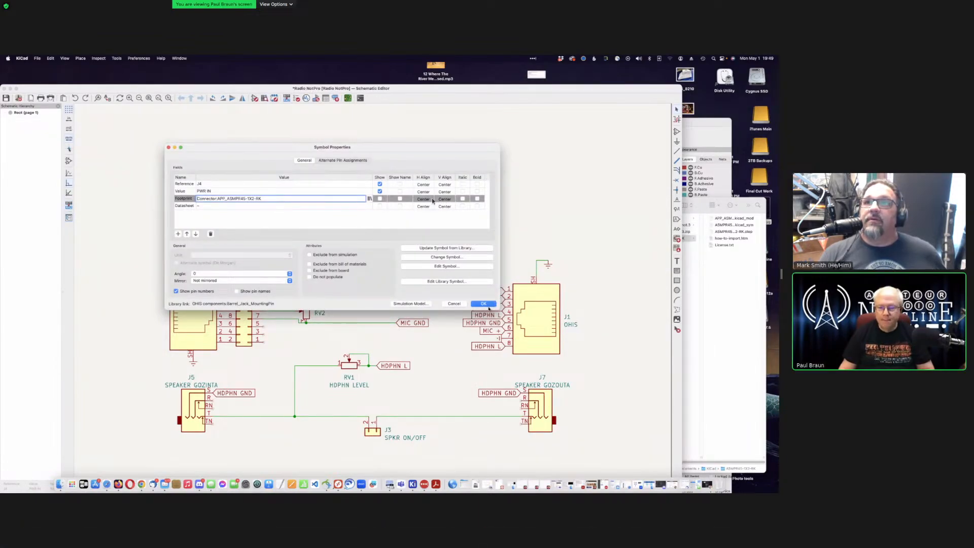
{"action": "key", "text": "Return"}
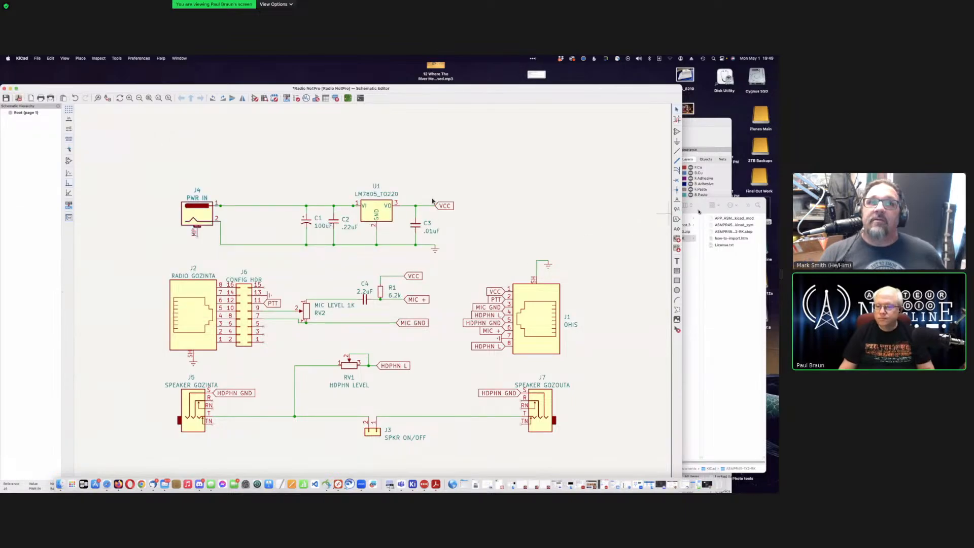
{"action": "left_click", "coordinate": [699, 211]}
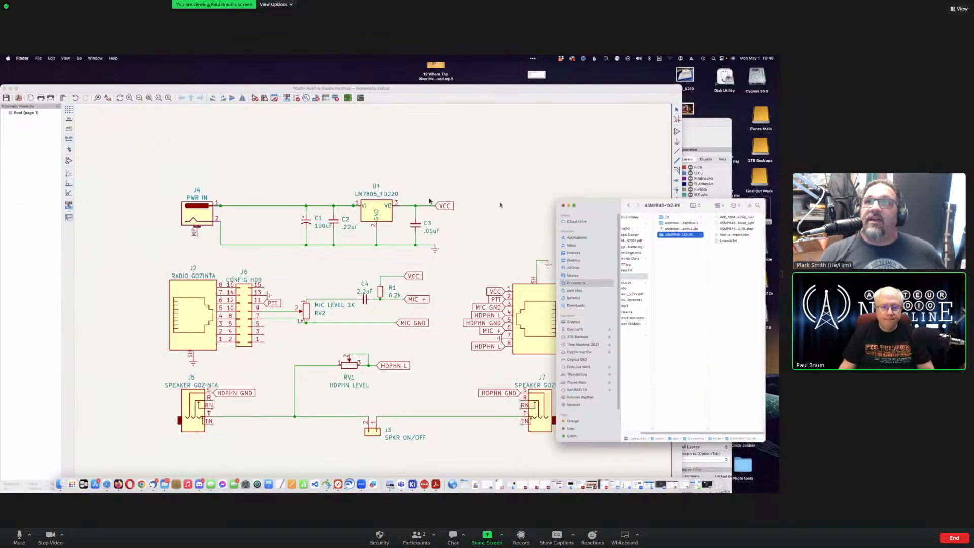
{"action": "left_click", "coordinate": [538, 205]}
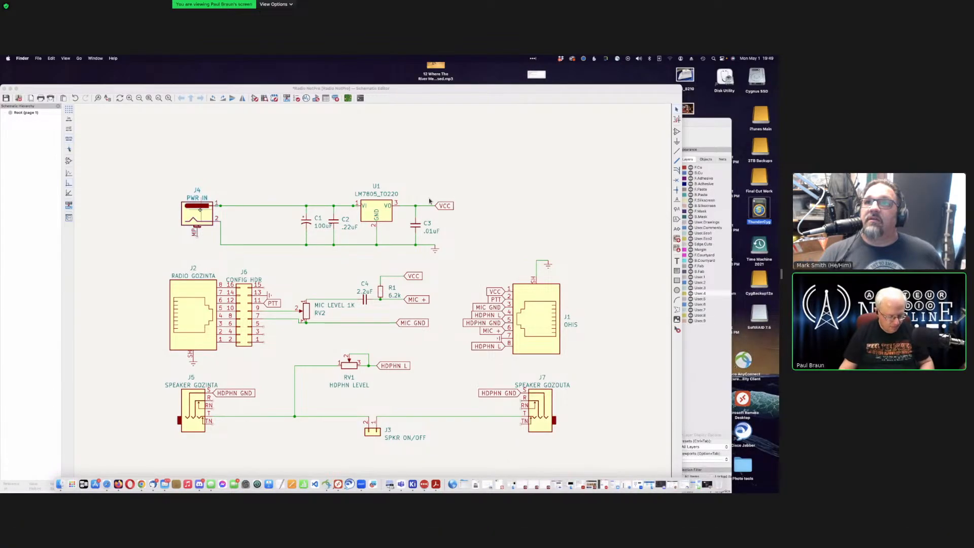
Step: Save the Radio NotPro schematic and move the schematic editor aside
{"action": "left_click", "coordinate": [150, 197]}
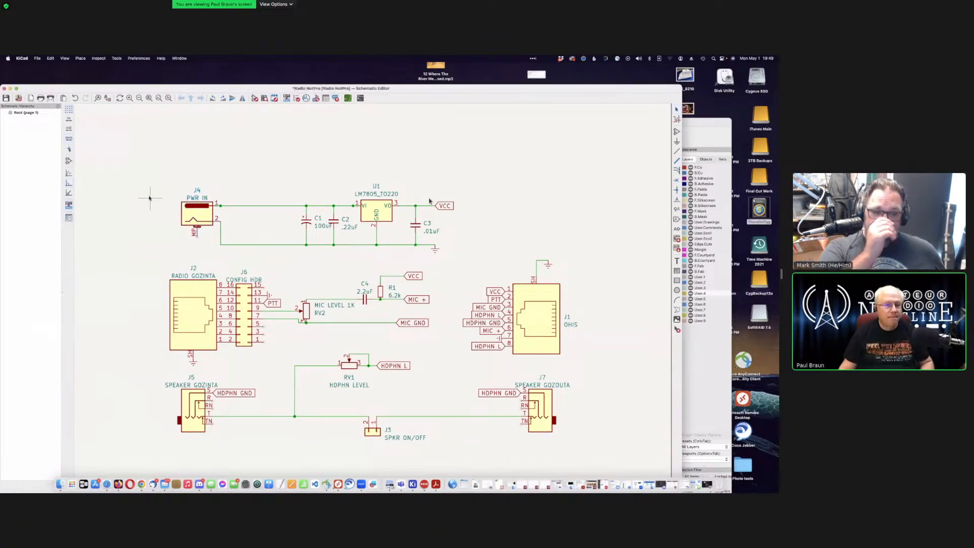
{"action": "key", "text": "super+s"}
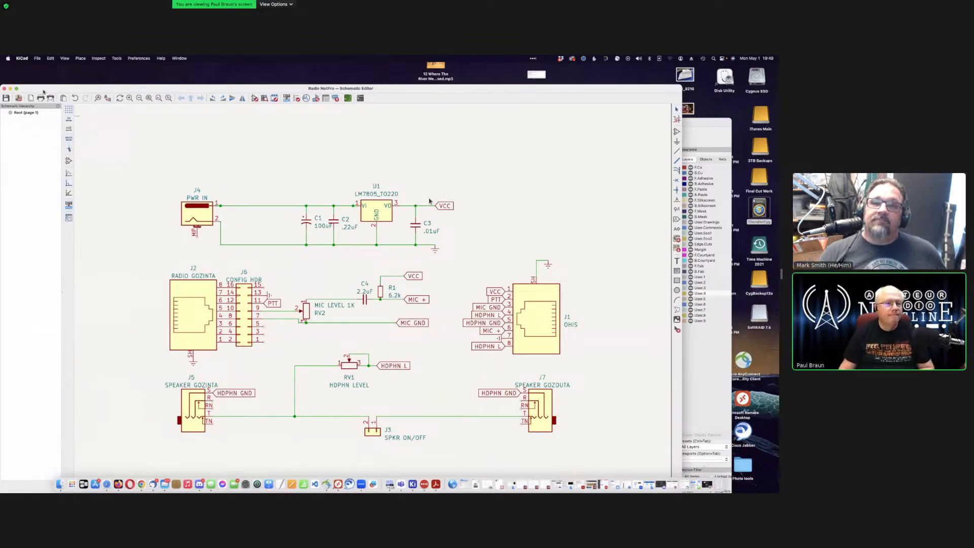
{"action": "left_click_drag", "start_coordinate": [43, 90], "coordinate": [36, 211]}
Step: Bring the PCB Editor forward and open the Update PCB from Schematic dialog
{"action": "left_click_drag", "start_coordinate": [145, 120], "coordinate": [115, 67]}
{"action": "scroll", "coordinate": [420, 281], "scroll_direction": "up", "scroll_amount": 3}
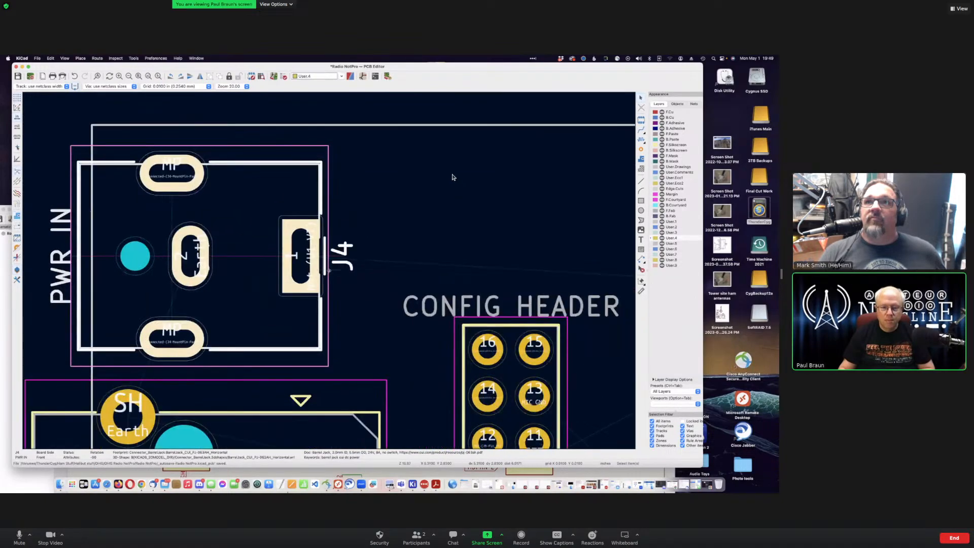
{"action": "scroll", "coordinate": [363, 139], "scroll_direction": "down", "scroll_amount": 8}
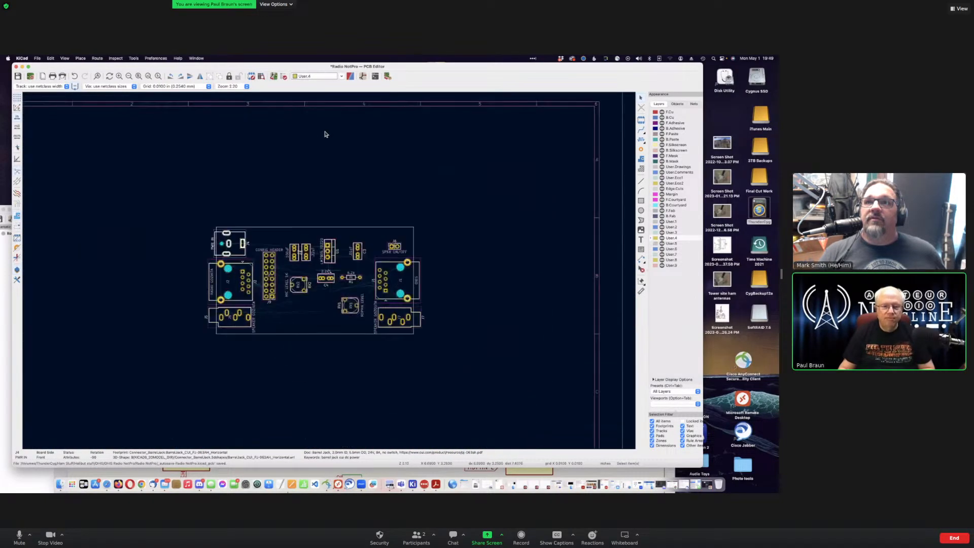
{"action": "scroll", "coordinate": [326, 134], "scroll_direction": "up", "scroll_amount": 2}
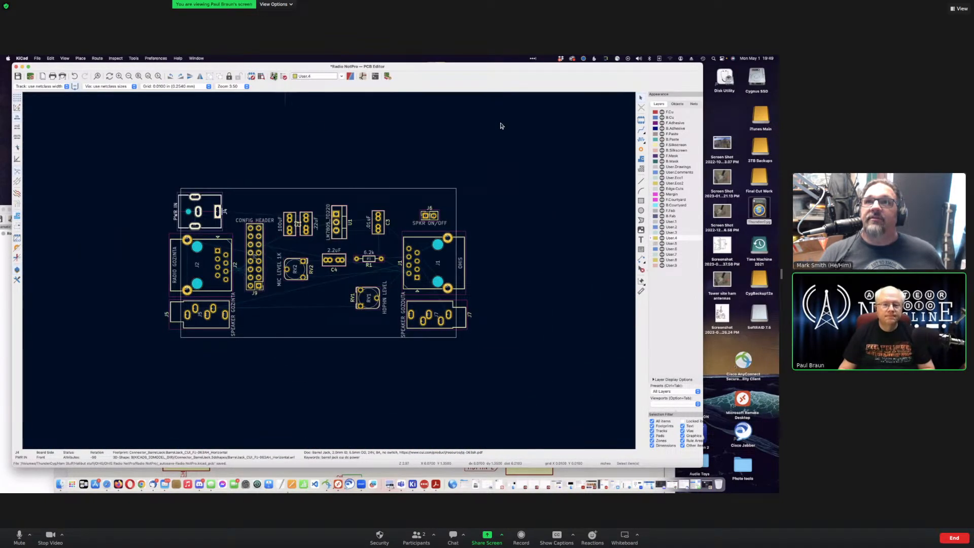
{"action": "left_click", "coordinate": [274, 77]}
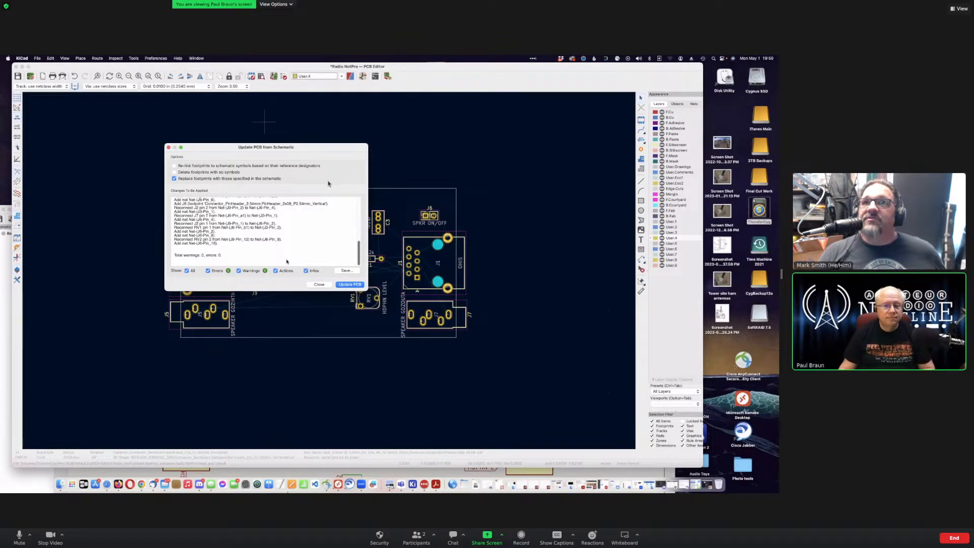
Step: Update the PCB with 'Delete footprints with no symbols' and 'Re-link footprints' enabled, then close
{"action": "left_click", "coordinate": [179, 172]}
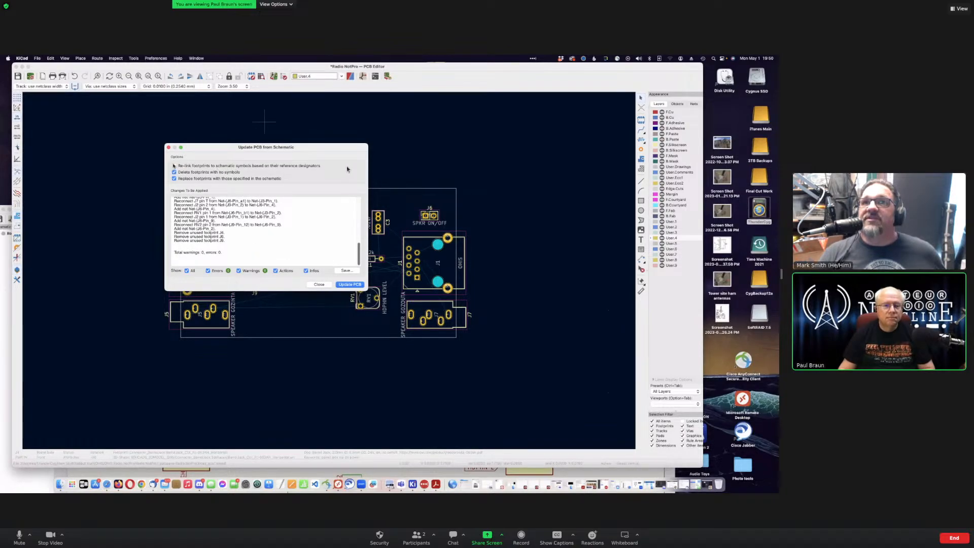
{"action": "left_click", "coordinate": [174, 166]}
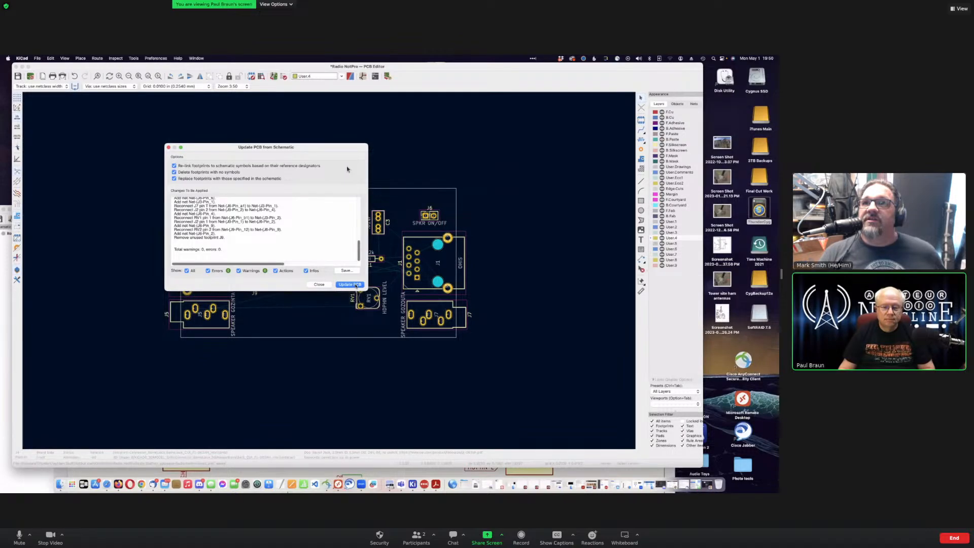
{"action": "left_click", "coordinate": [356, 284]}
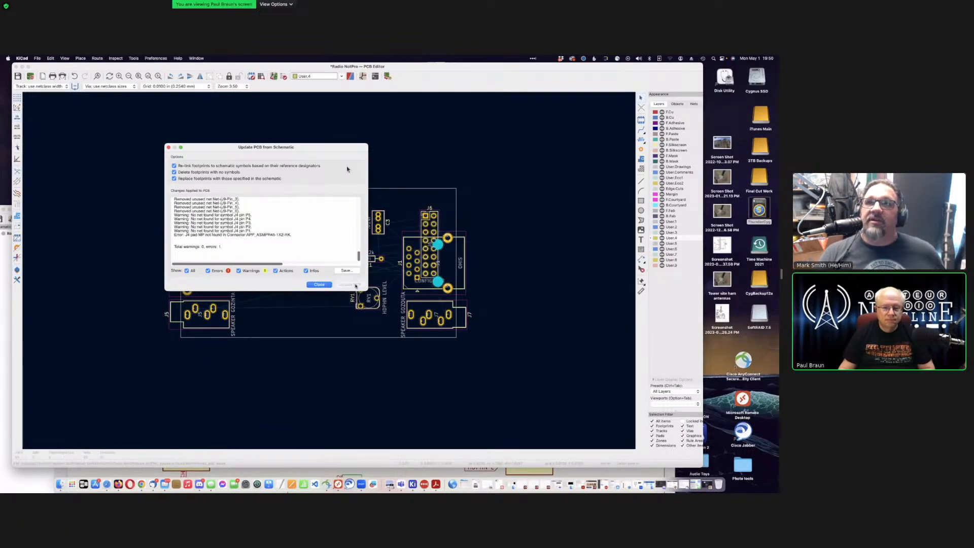
{"action": "left_click", "coordinate": [322, 284]}
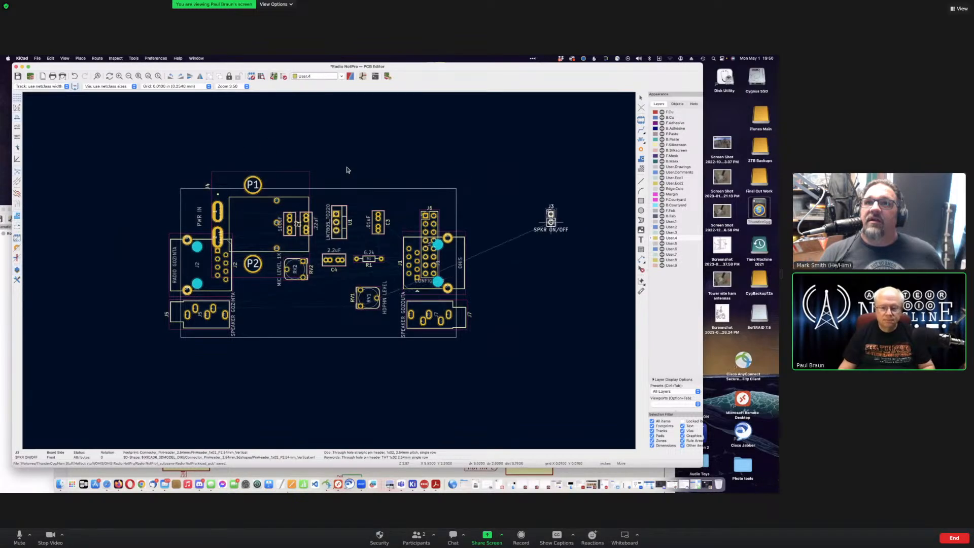
Step: Select the J3 SPKR ON/OFF footprint and move it closer to the board
{"action": "key", "text": "Escape"}
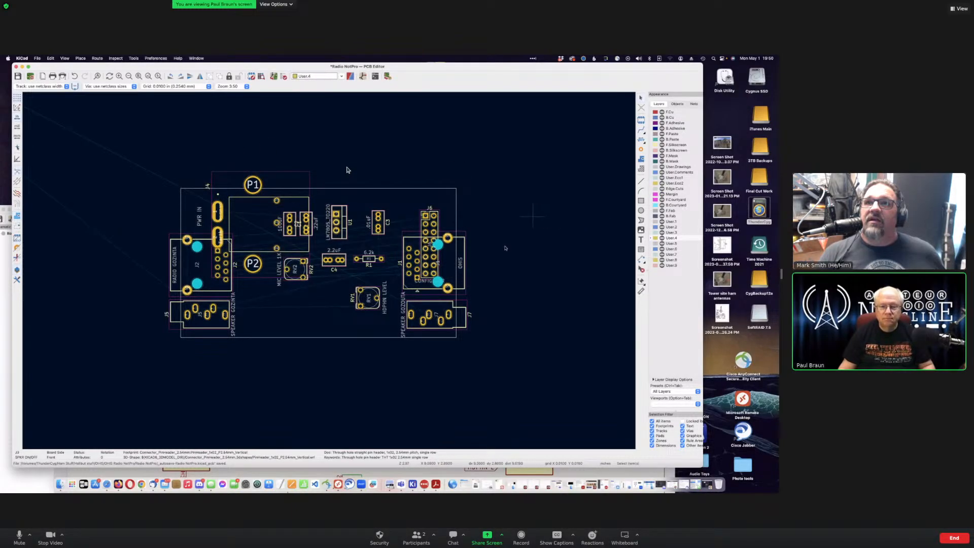
{"action": "scroll", "coordinate": [347, 170], "scroll_direction": "down", "scroll_amount": 3}
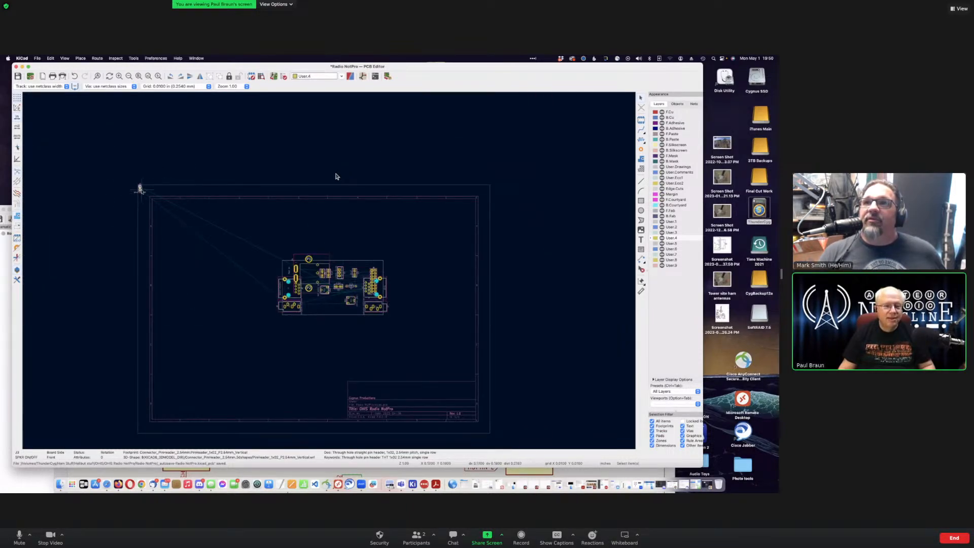
{"action": "left_click_drag", "start_coordinate": [140, 190], "coordinate": [207, 228]}
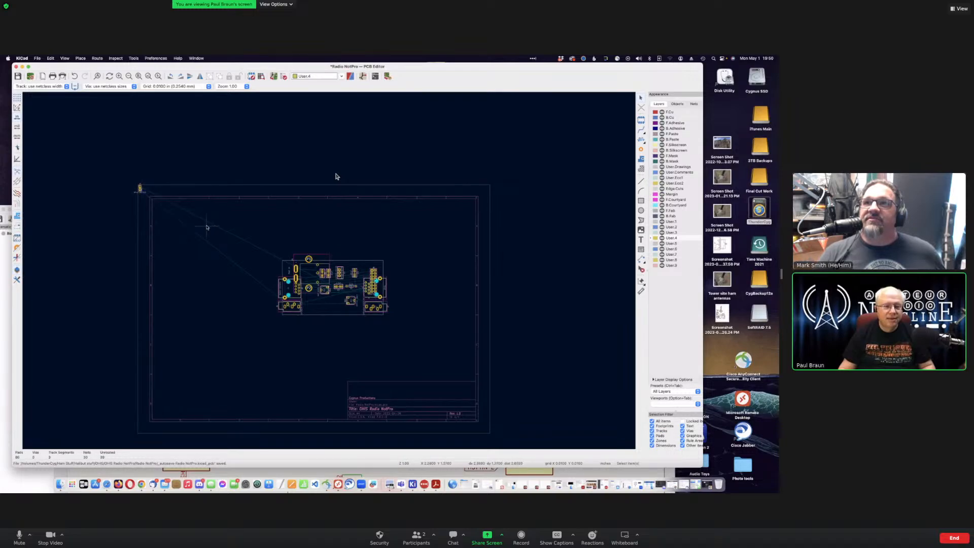
{"action": "left_click", "coordinate": [140, 188]}
{"action": "key", "text": "m"}
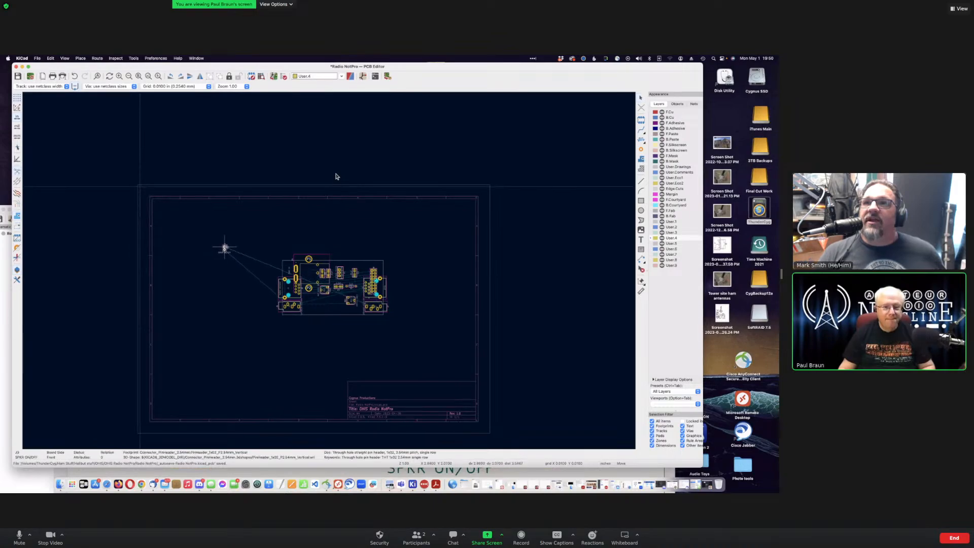
{"action": "left_click", "coordinate": [199, 234]}
{"action": "scroll", "coordinate": [266, 234], "scroll_direction": "down", "scroll_amount": 1}
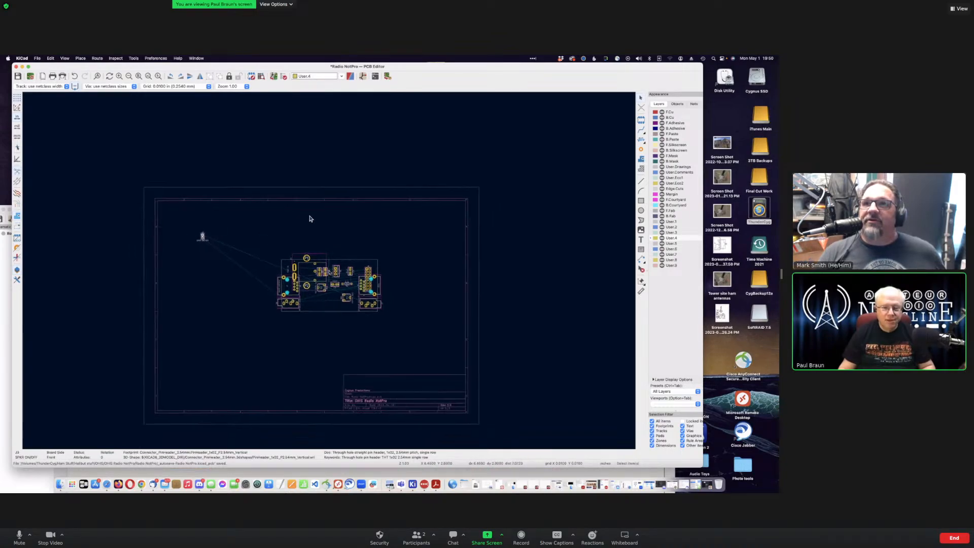
{"action": "scroll", "coordinate": [313, 272], "scroll_direction": "up", "scroll_amount": 5}
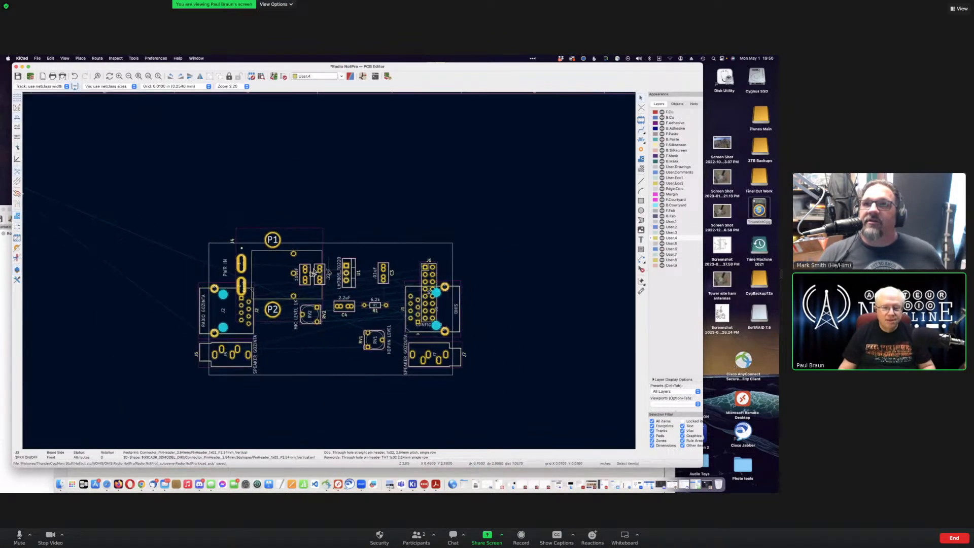
{"action": "scroll", "coordinate": [313, 272], "scroll_direction": "down", "scroll_amount": 1}
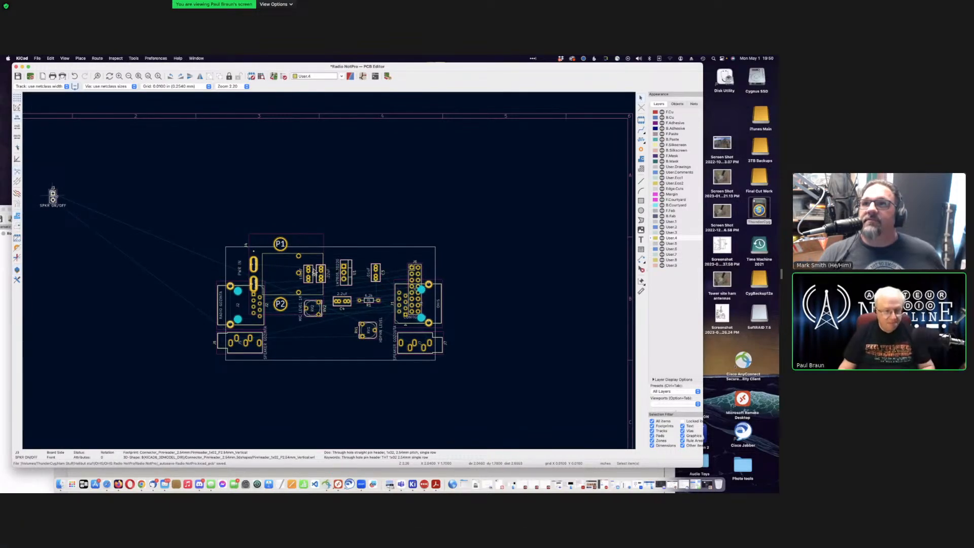
Step: Rotate J3 by 90 degrees and place it inside the board outline near the bottom
{"action": "key", "text": "m"}
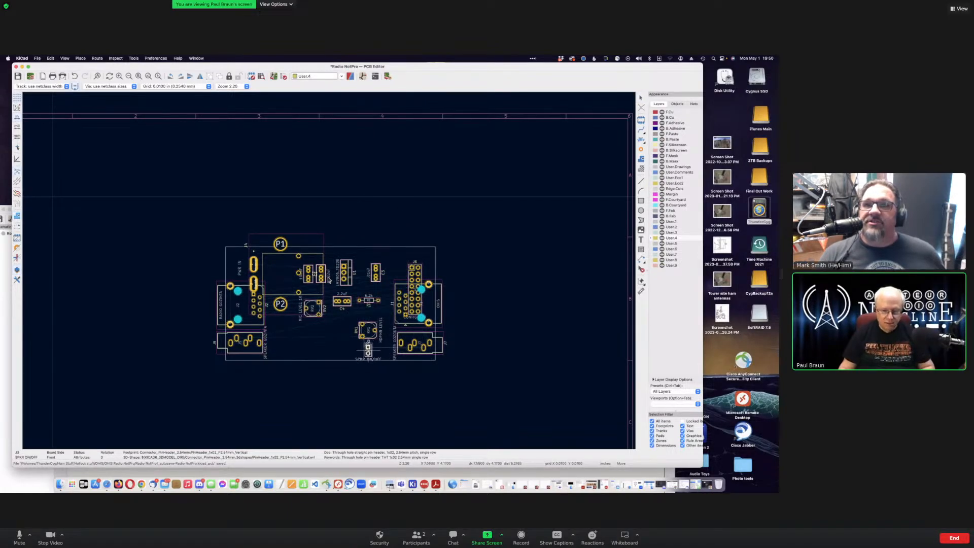
{"action": "key", "text": "r"}
{"action": "left_click", "coordinate": [357, 351]}
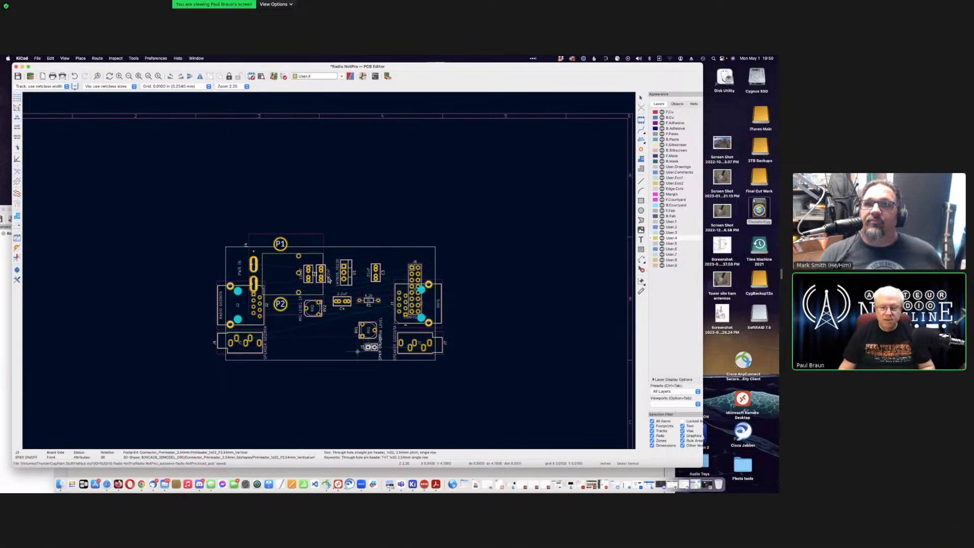
{"action": "scroll", "coordinate": [357, 264], "scroll_direction": "up", "scroll_amount": 5}
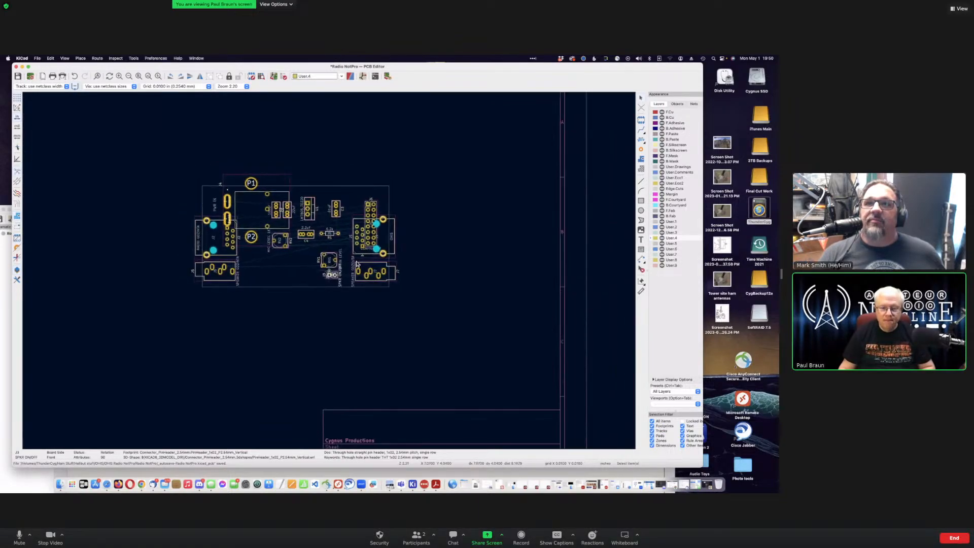
{"action": "scroll", "coordinate": [358, 264], "scroll_direction": "up", "scroll_amount": 2}
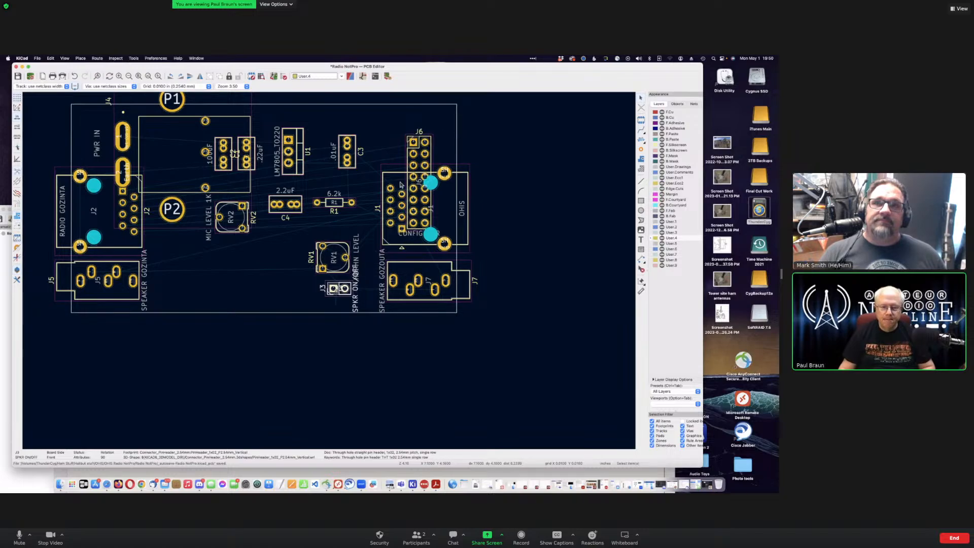
Step: Reselect the whole J3 footprint, drop it just below RV1, and deselect it
{"action": "left_click", "coordinate": [337, 289]}
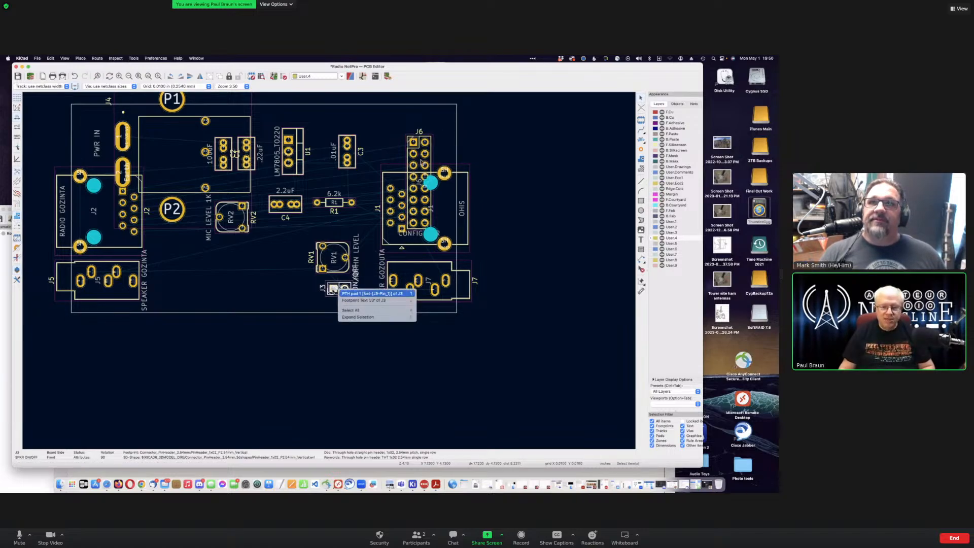
{"action": "left_click", "coordinate": [303, 287]}
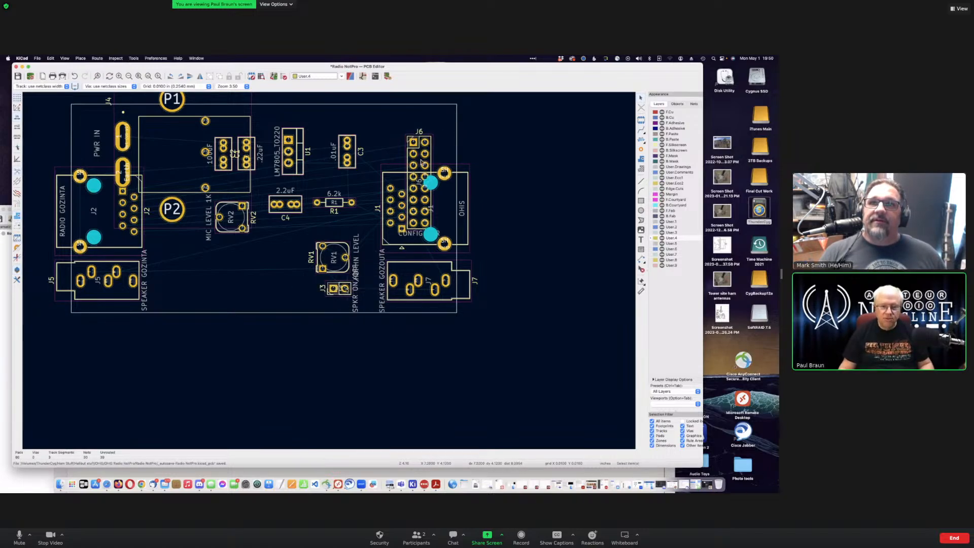
{"action": "left_click", "coordinate": [345, 288]}
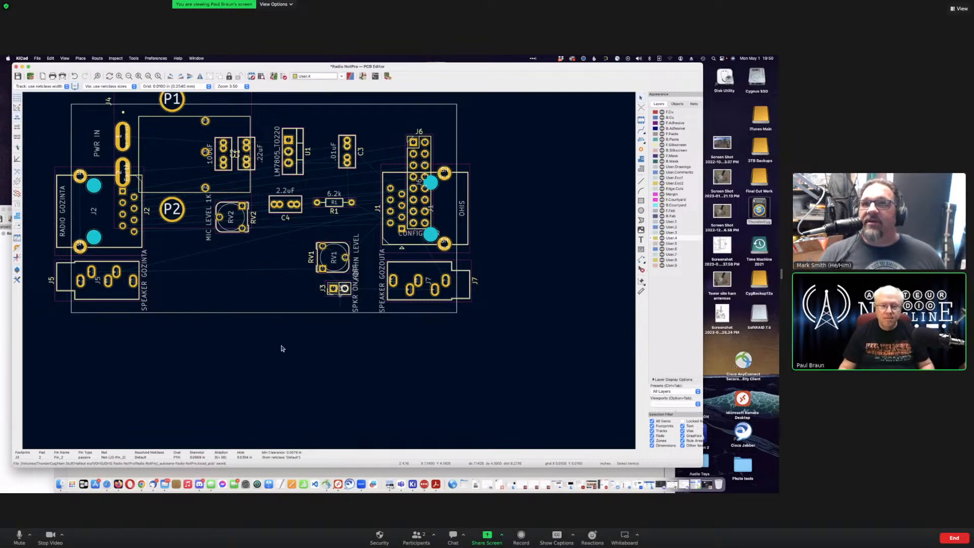
{"action": "left_click", "coordinate": [339, 294]}
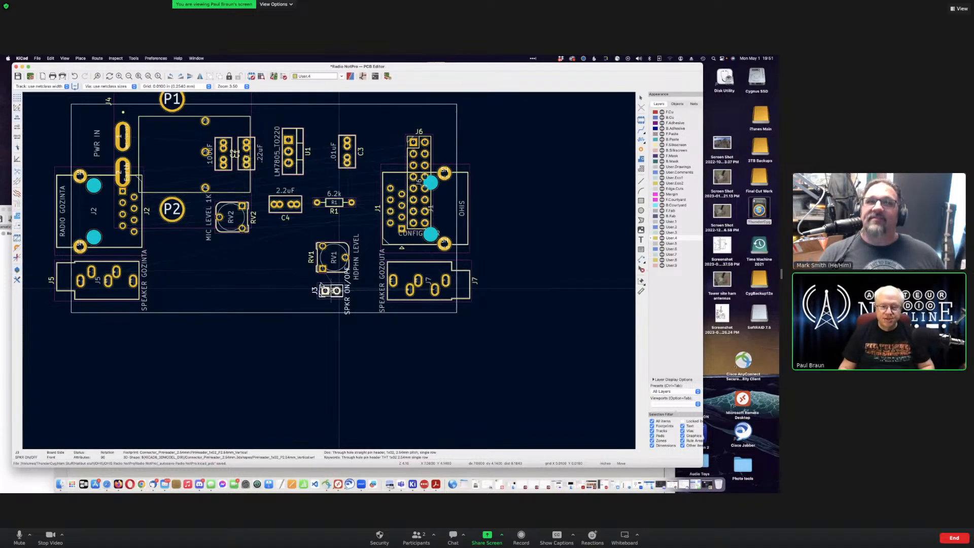
{"action": "left_click", "coordinate": [335, 293]}
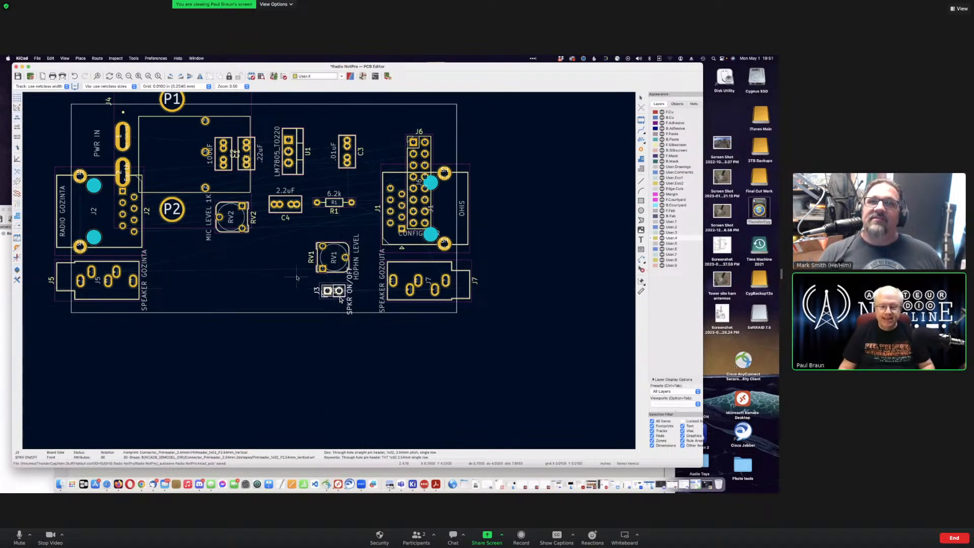
{"action": "left_click", "coordinate": [371, 257]}
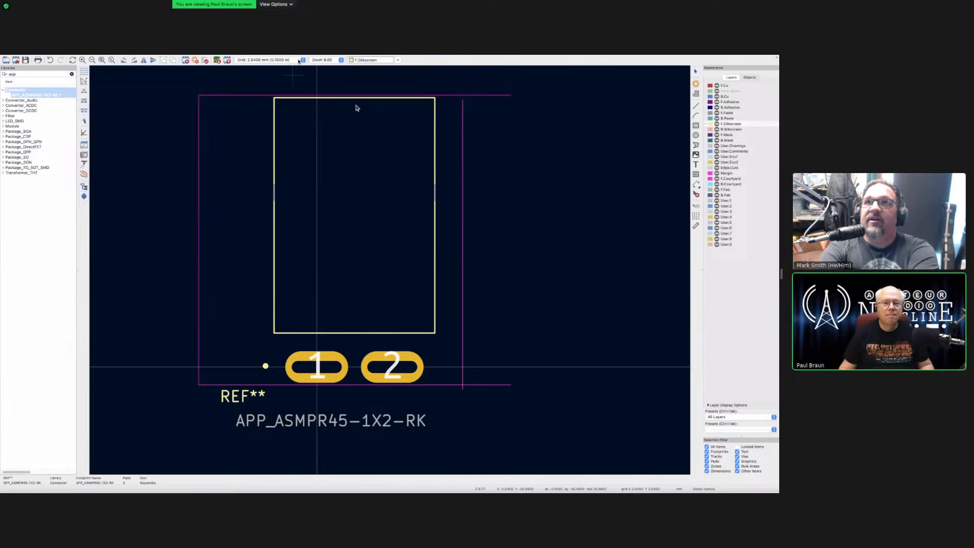
Step: Choose the 0.1000 mm (0.0039 in) grid, after briefly trying 0.6350 mm
{"action": "left_click", "coordinate": [303, 60]}
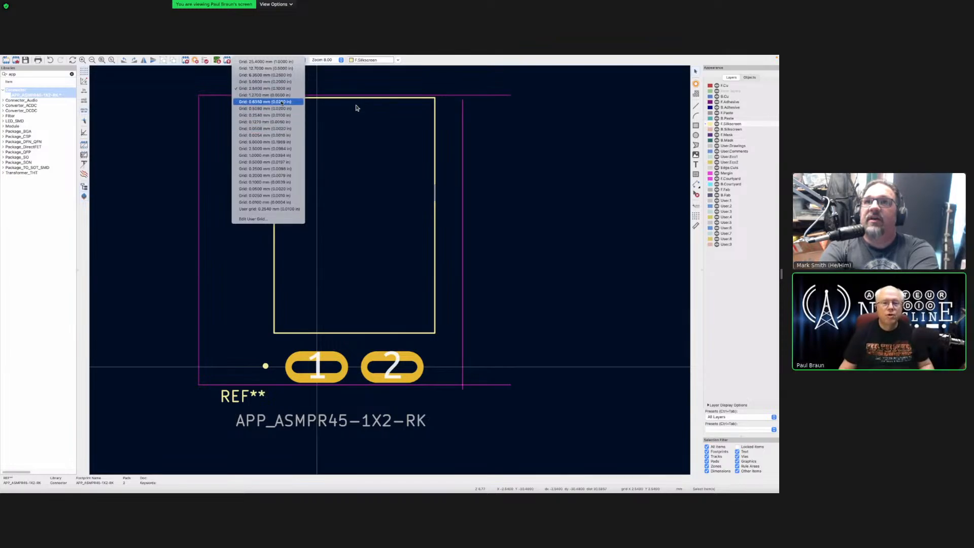
{"action": "left_click", "coordinate": [282, 102]}
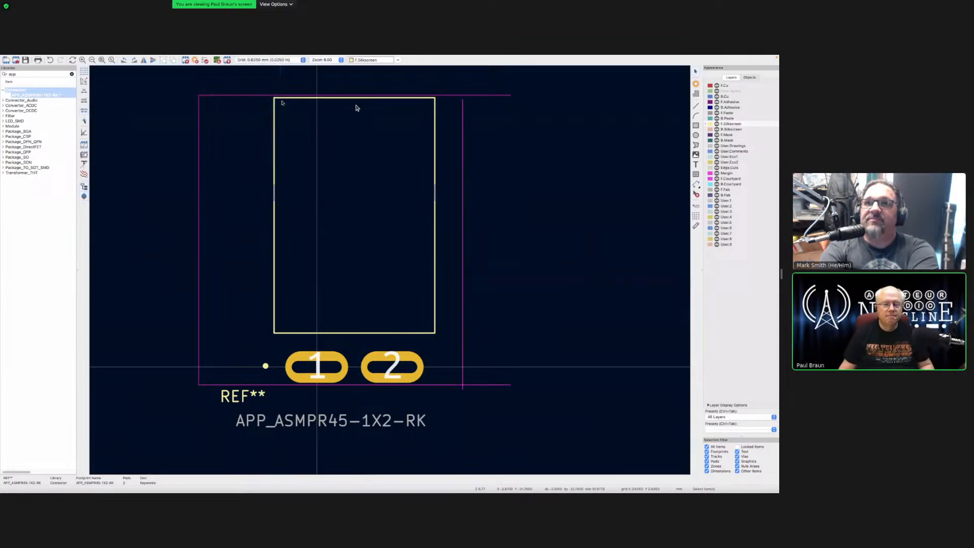
{"action": "left_click", "coordinate": [303, 60]}
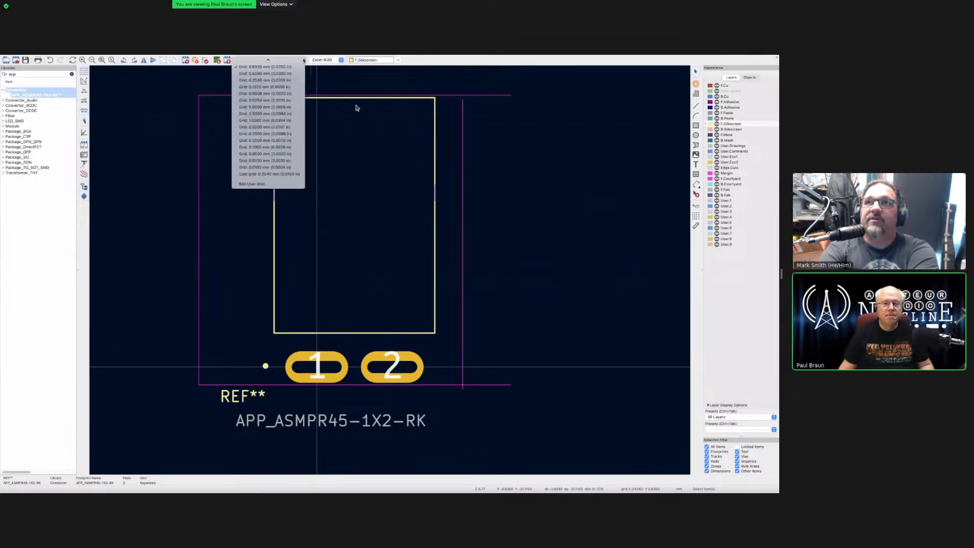
{"action": "mouse_move", "coordinate": [303, 60]}
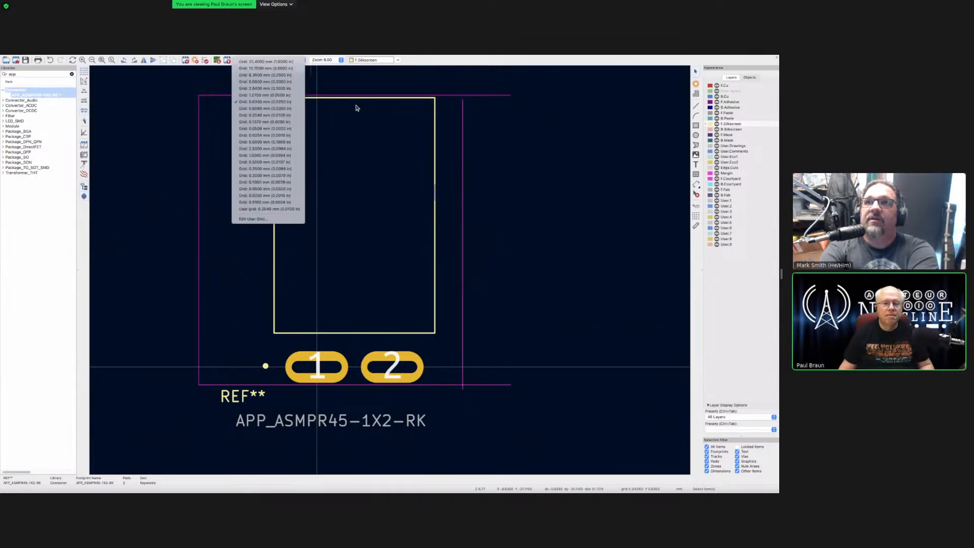
{"action": "left_click", "coordinate": [271, 182]}
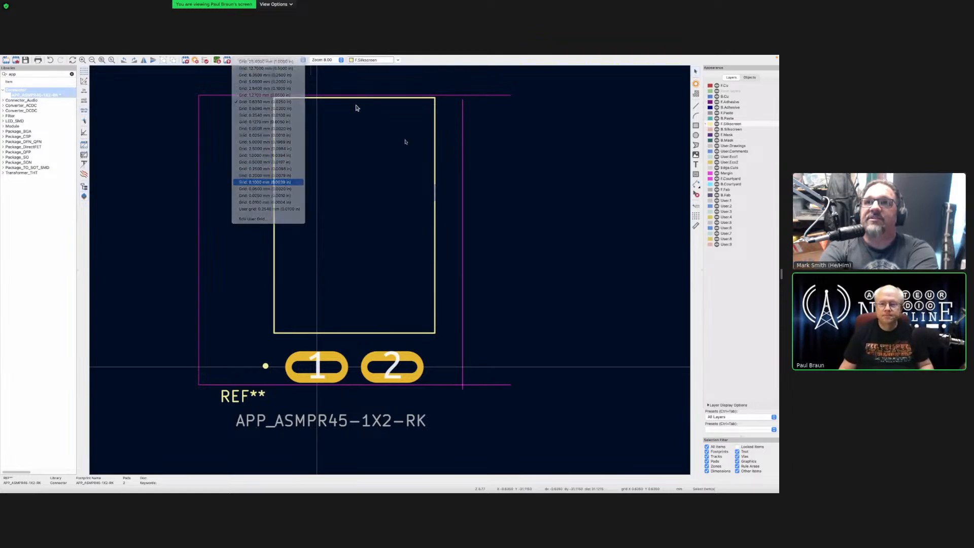
Step: Move the right courtyard line to the silkscreen edge and shorten the top line to match
{"action": "left_click", "coordinate": [462, 159]}
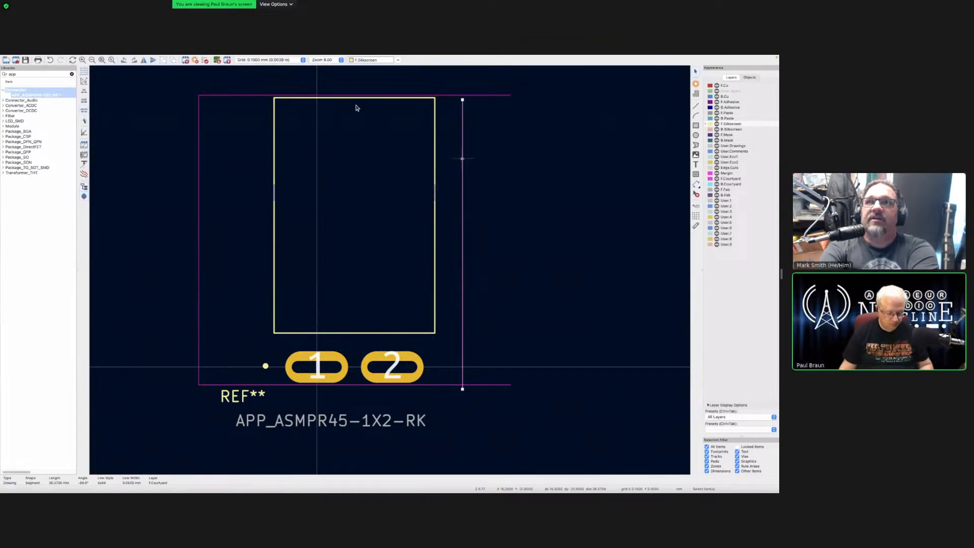
{"action": "key", "text": "m"}
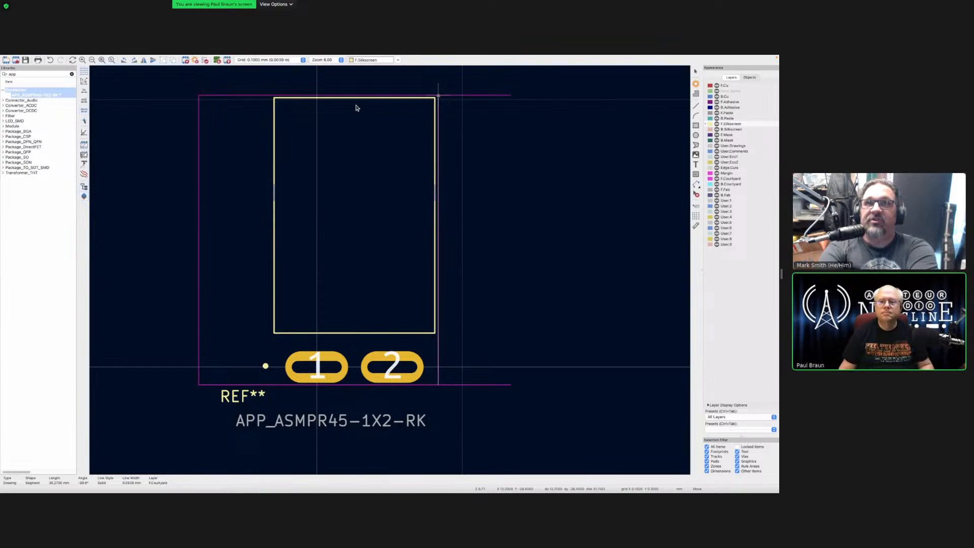
{"action": "left_click", "coordinate": [438, 96]}
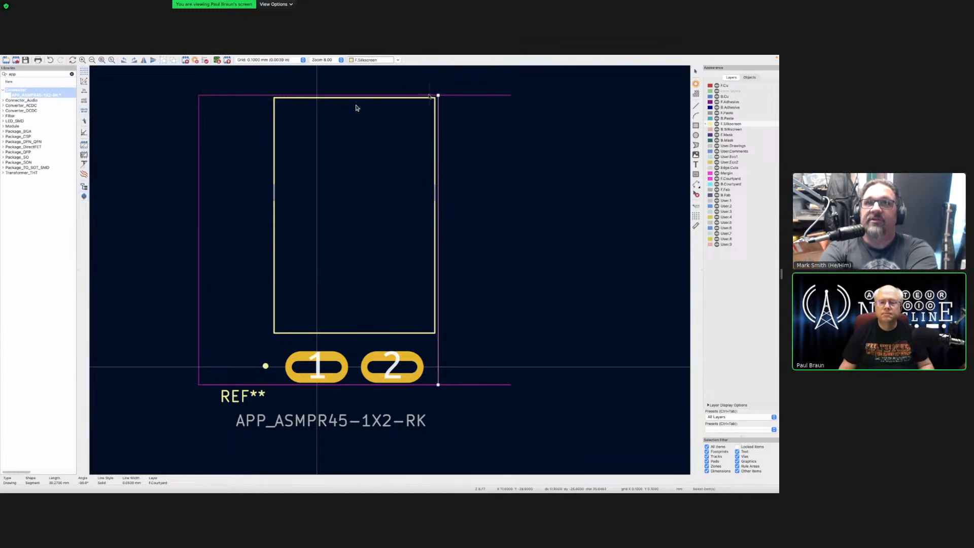
{"action": "scroll", "coordinate": [438, 97], "scroll_direction": "up", "scroll_amount": 5}
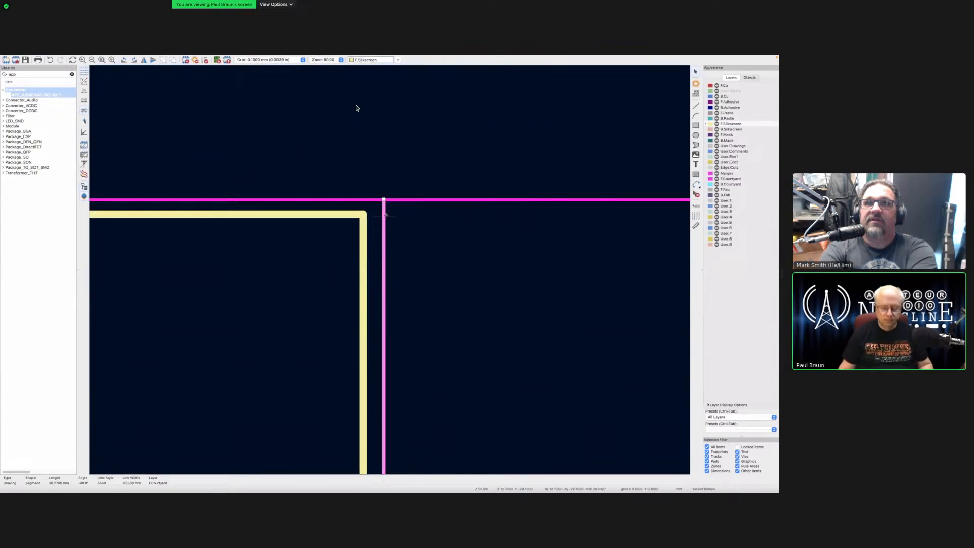
{"action": "key", "text": "m"}
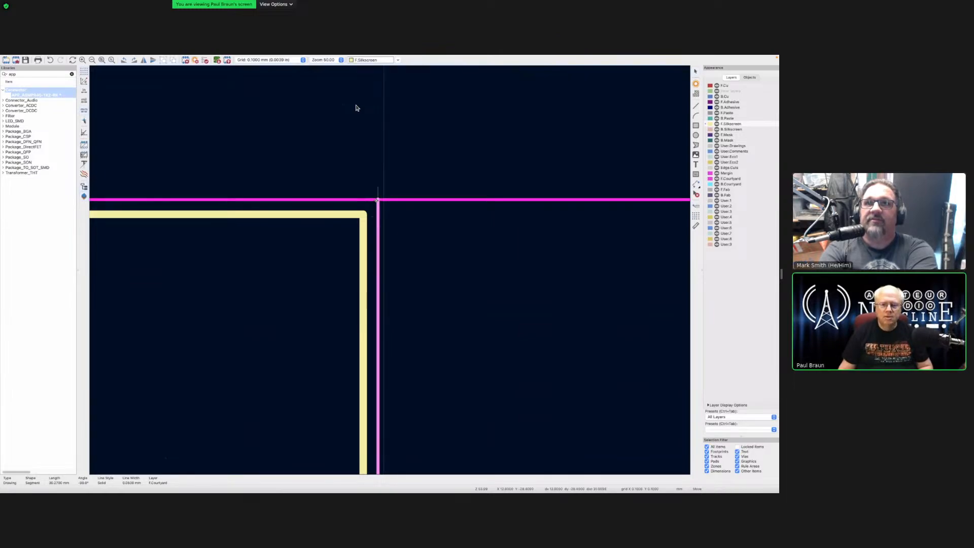
{"action": "left_click", "coordinate": [378, 199]}
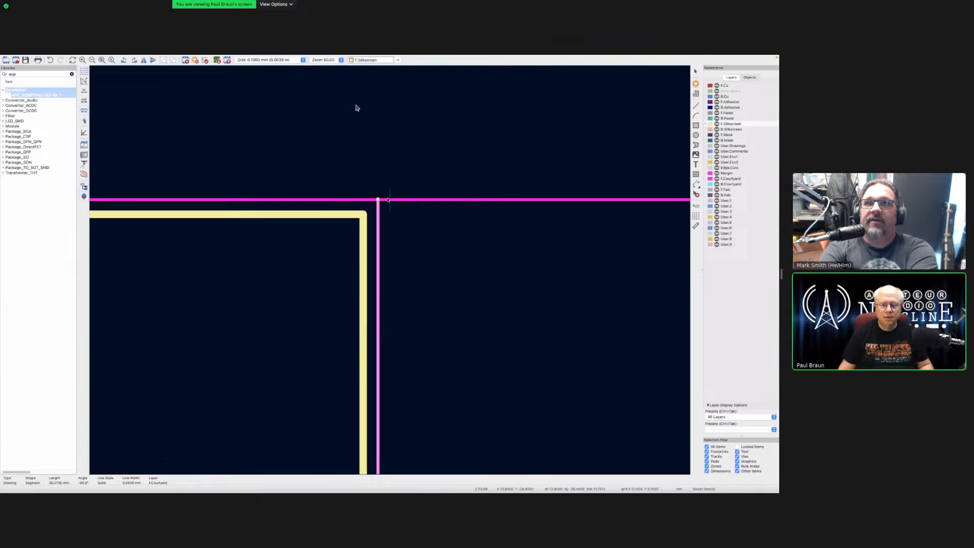
{"action": "scroll", "coordinate": [388, 200], "scroll_direction": "up", "scroll_amount": 2}
{"action": "scroll", "coordinate": [274, 289], "scroll_direction": "down", "scroll_amount": 5}
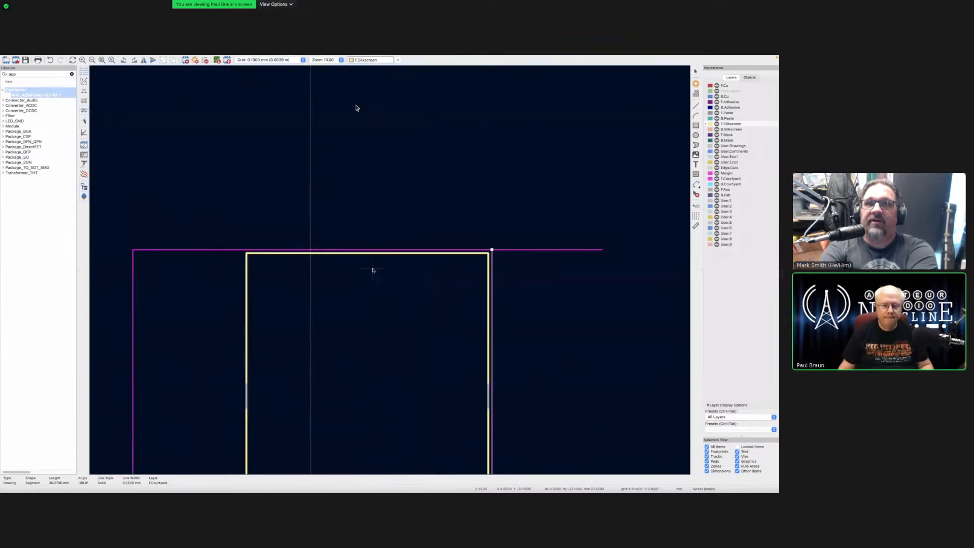
{"action": "left_click", "coordinate": [553, 249]}
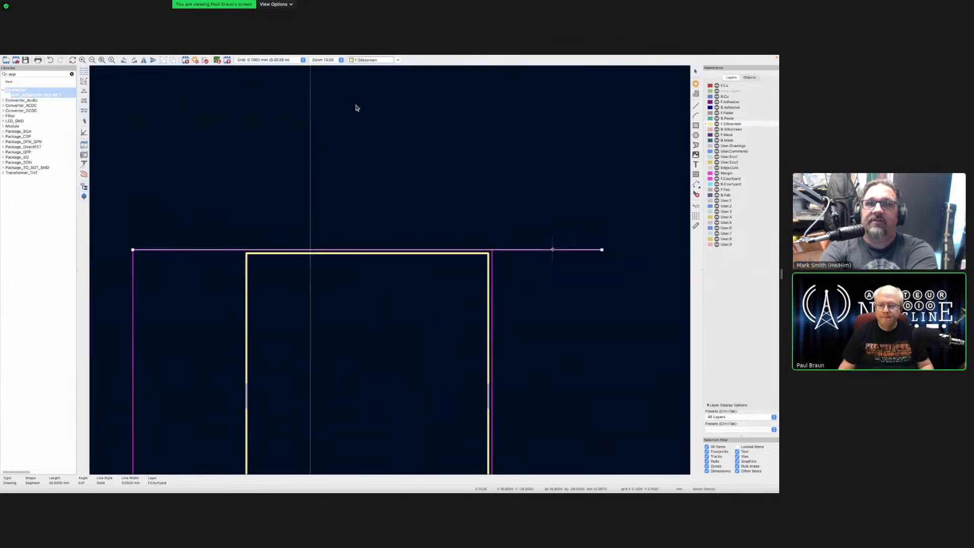
{"action": "left_click_drag", "start_coordinate": [601, 249], "coordinate": [491, 250]}
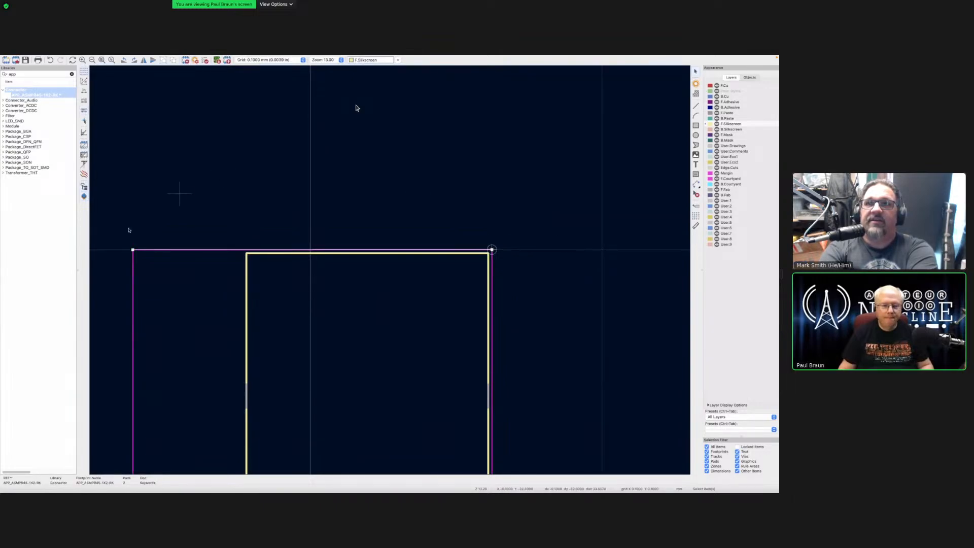
Step: Move the left courtyard line beside the silkscreen and trim the top line's left end
{"action": "left_click", "coordinate": [133, 260]}
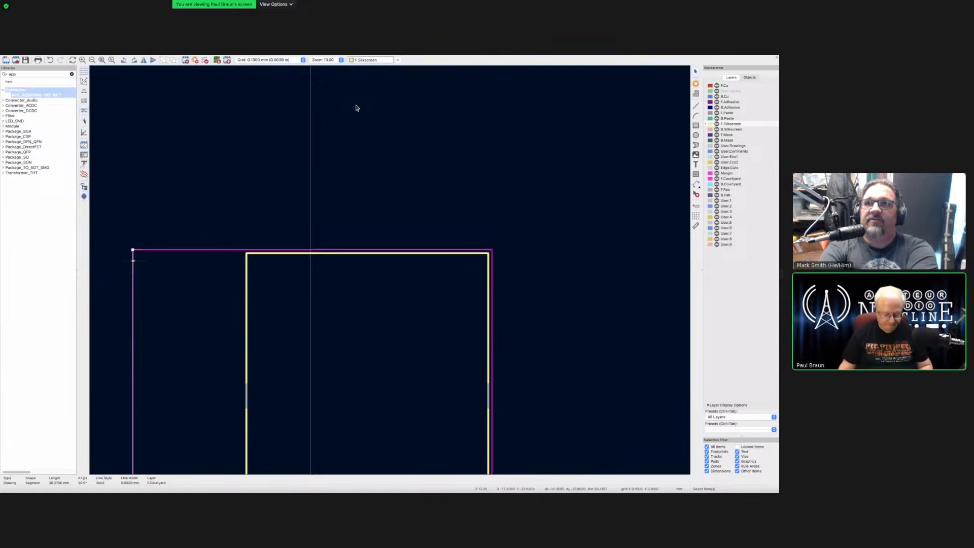
{"action": "key", "text": "m"}
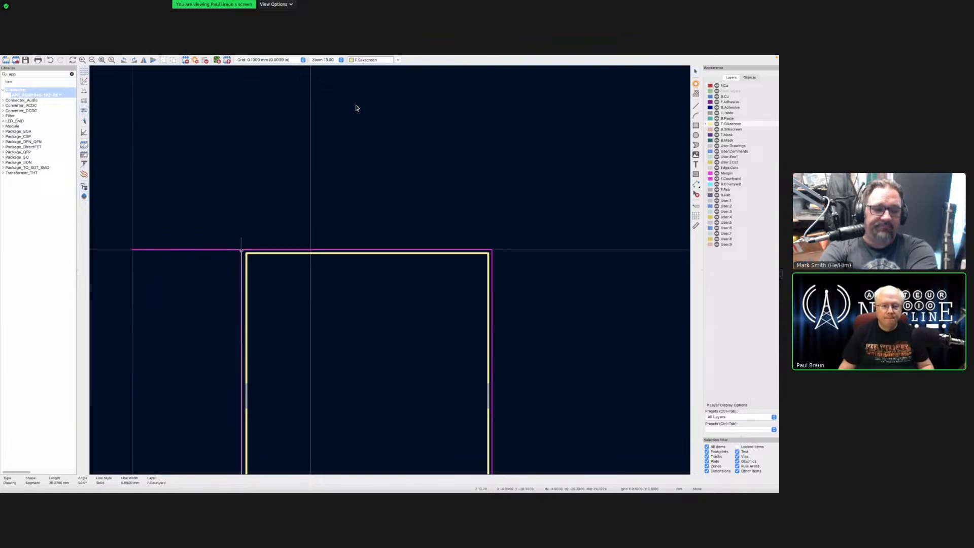
{"action": "scroll", "coordinate": [238, 249], "scroll_direction": "up", "scroll_amount": 1}
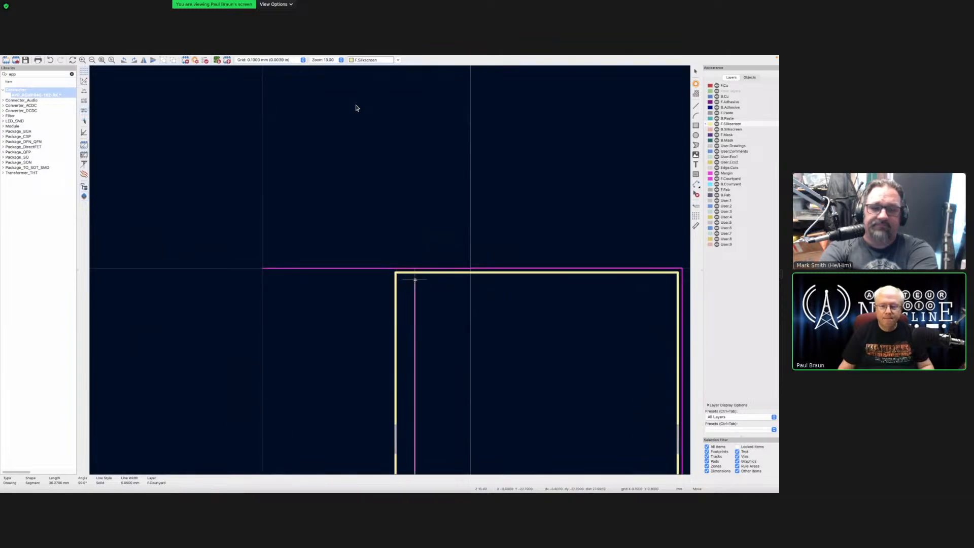
{"action": "scroll", "coordinate": [390, 268], "scroll_direction": "up", "scroll_amount": 5}
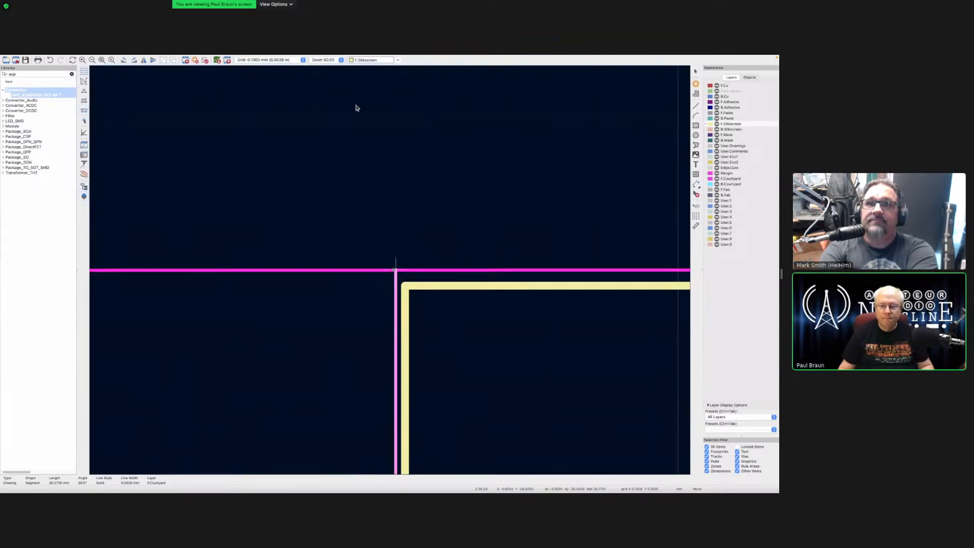
{"action": "left_click", "coordinate": [390, 269]}
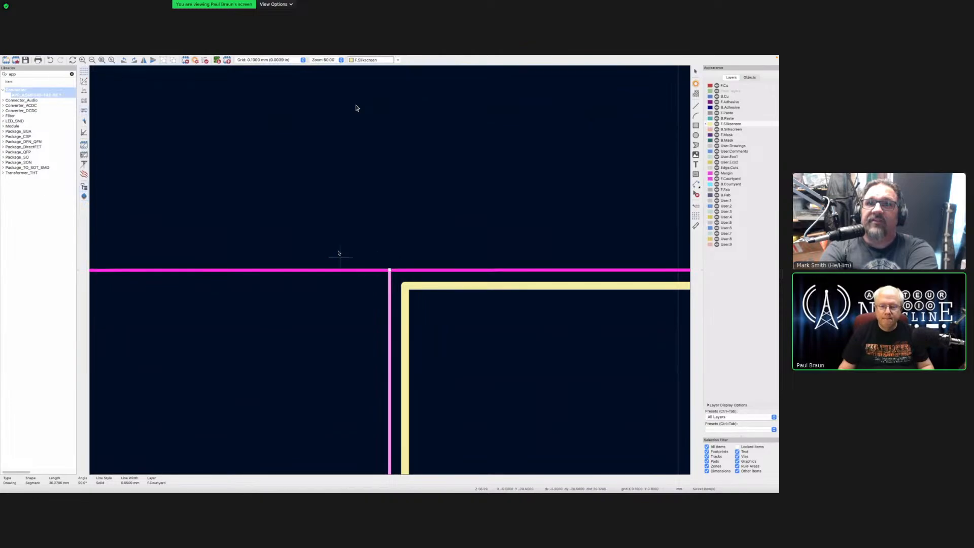
{"action": "scroll", "coordinate": [338, 251], "scroll_direction": "down", "scroll_amount": 2}
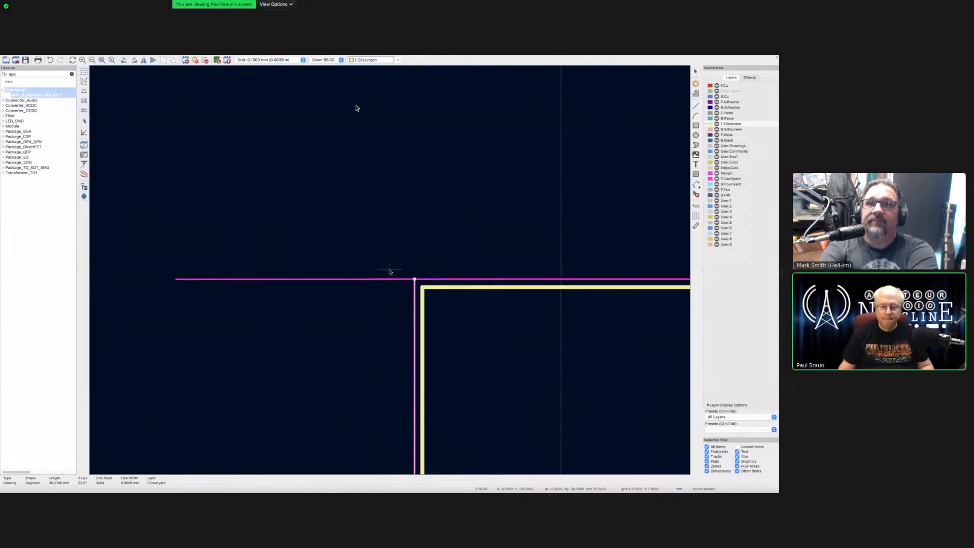
{"action": "left_click", "coordinate": [183, 279]}
{"action": "left_click_drag", "start_coordinate": [176, 279], "coordinate": [415, 279]}
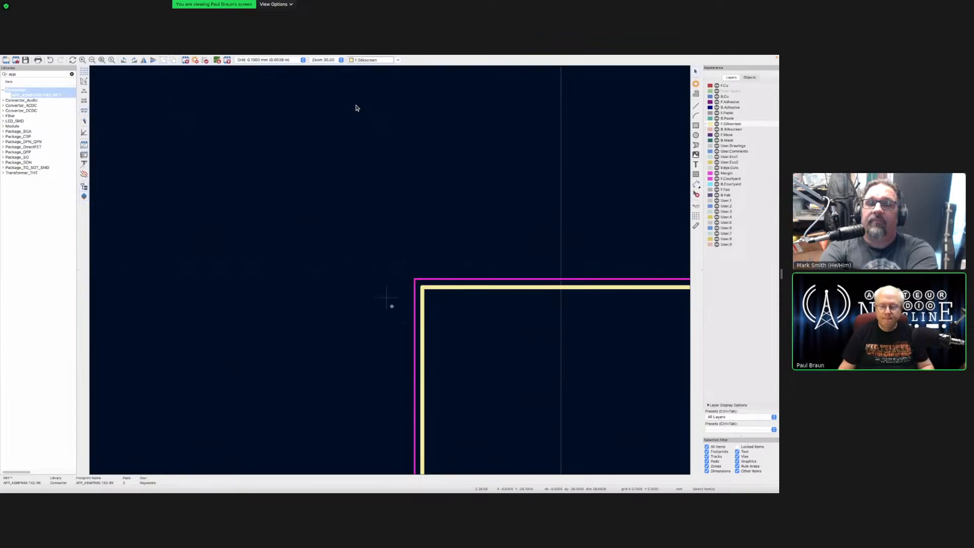
{"action": "scroll", "coordinate": [392, 274], "scroll_direction": "down", "scroll_amount": 6}
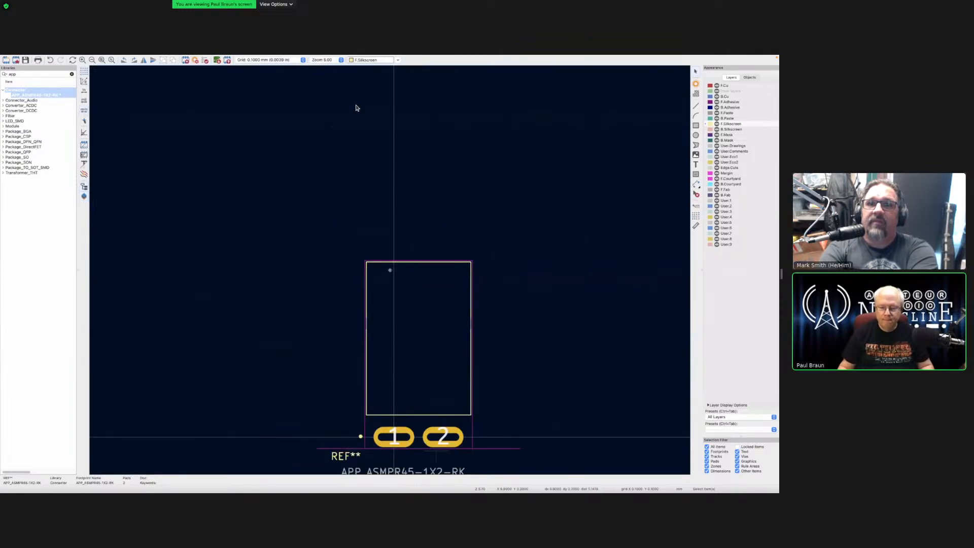
{"action": "scroll", "coordinate": [423, 320], "scroll_direction": "up", "scroll_amount": 3}
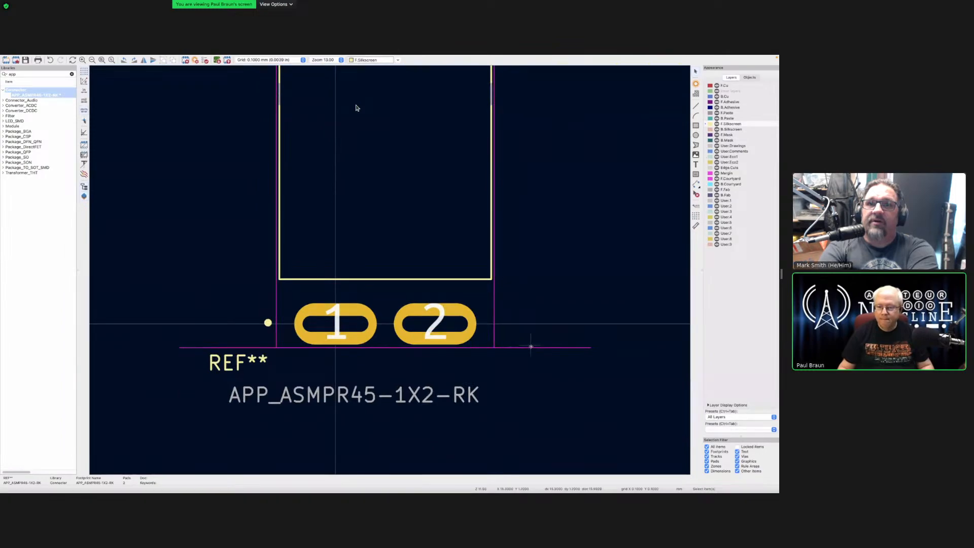
{"action": "left_click", "coordinate": [578, 348]}
{"action": "left_click_drag", "start_coordinate": [592, 348], "coordinate": [495, 348]}
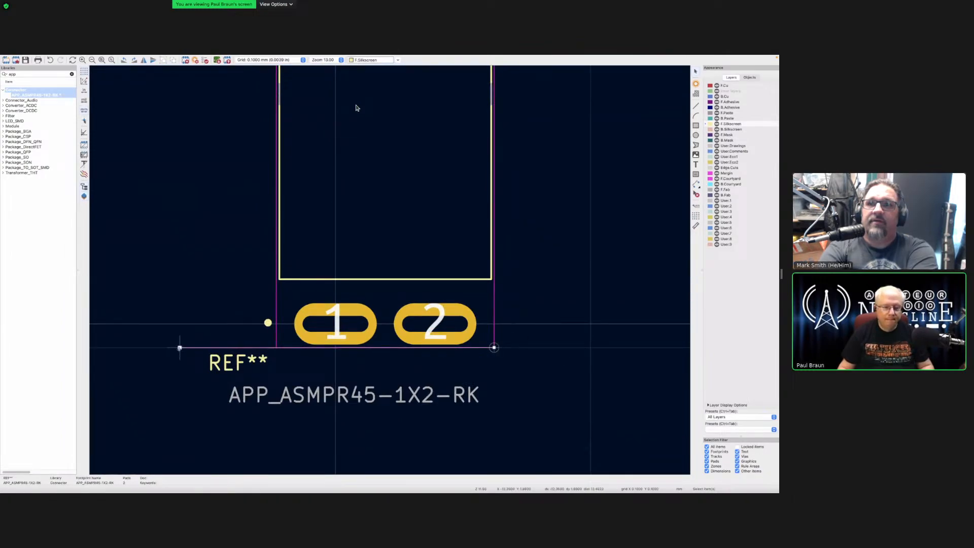
{"action": "left_click_drag", "start_coordinate": [179, 348], "coordinate": [276, 348]}
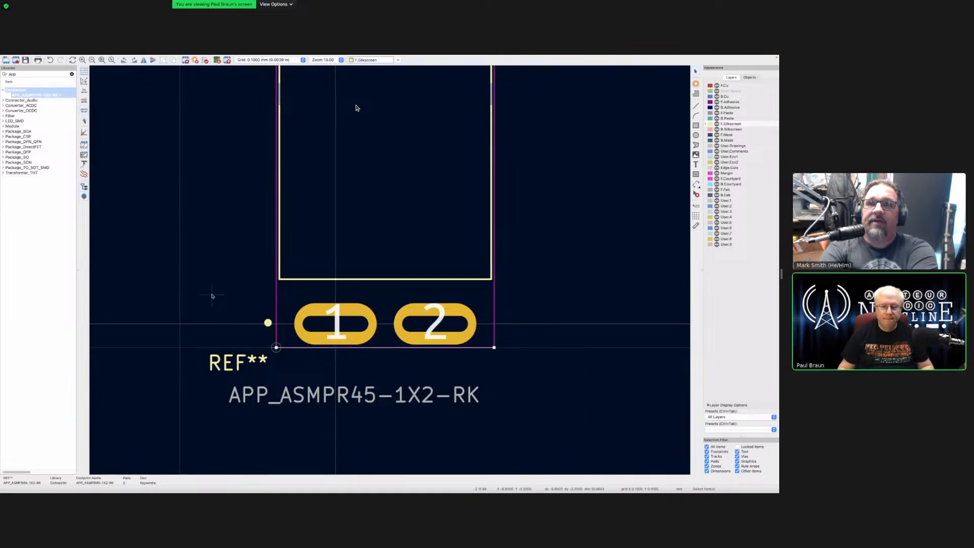
{"action": "key", "text": "F4"}
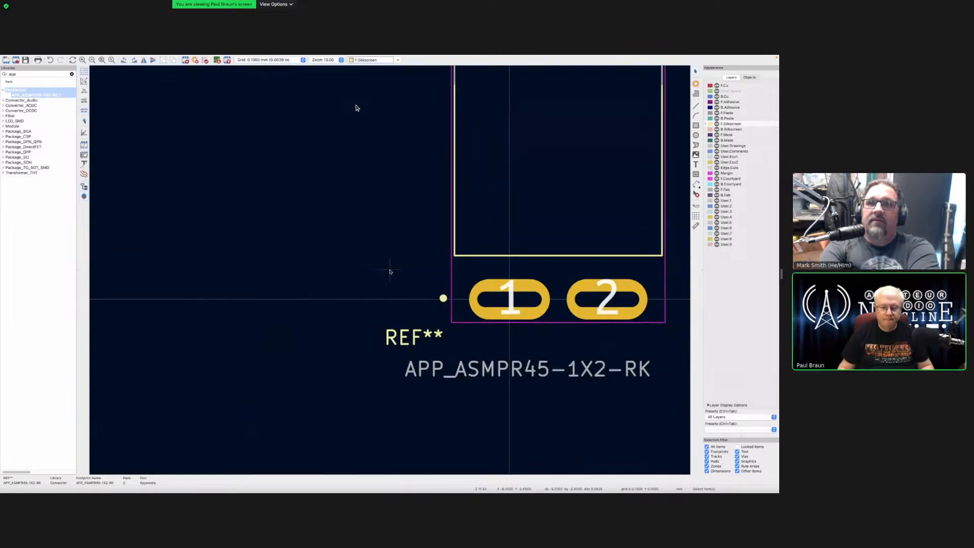
{"action": "scroll", "coordinate": [390, 271], "scroll_direction": "down", "scroll_amount": 1}
{"action": "scroll", "coordinate": [389, 270], "scroll_direction": "down", "scroll_amount": 3}
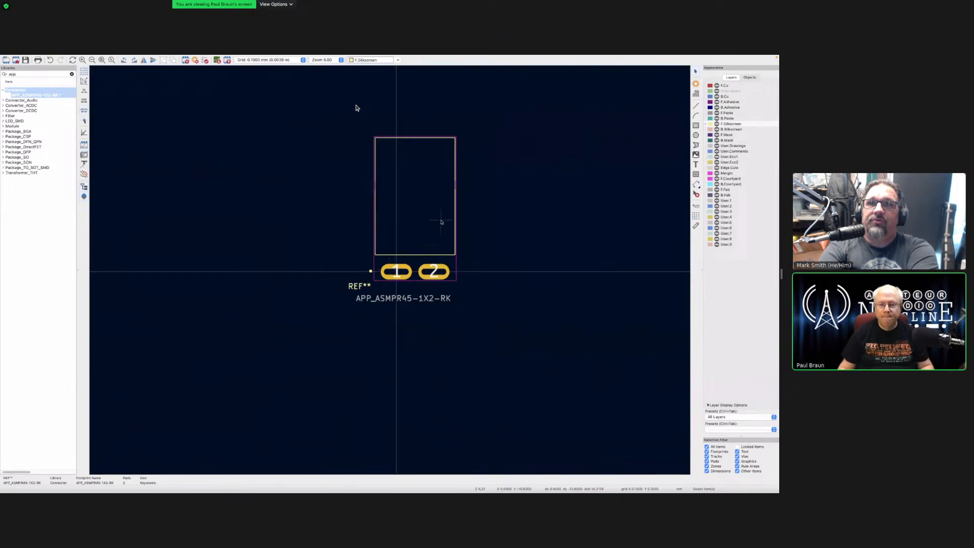
{"action": "scroll", "coordinate": [493, 189], "scroll_direction": "down", "scroll_amount": 1}
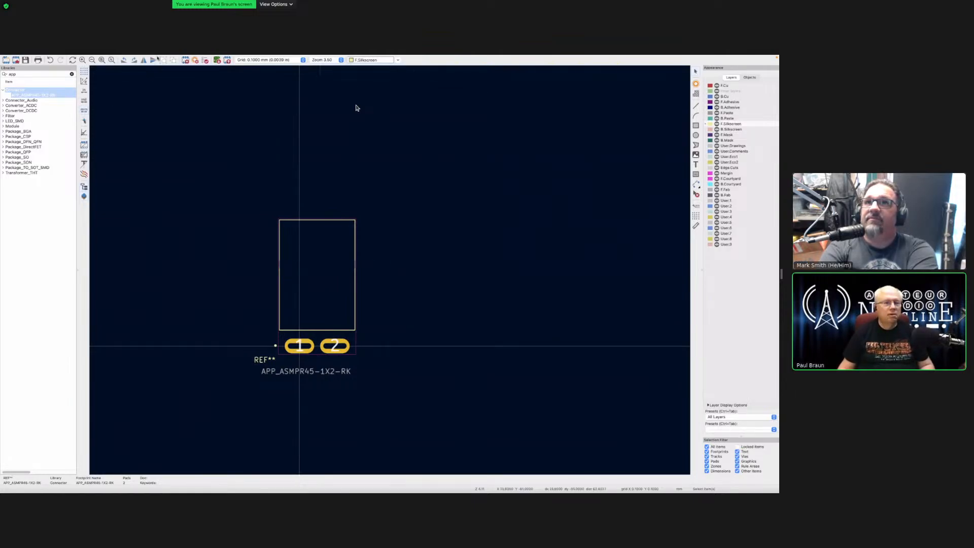
{"action": "mouse_move", "coordinate": [123, 56]}
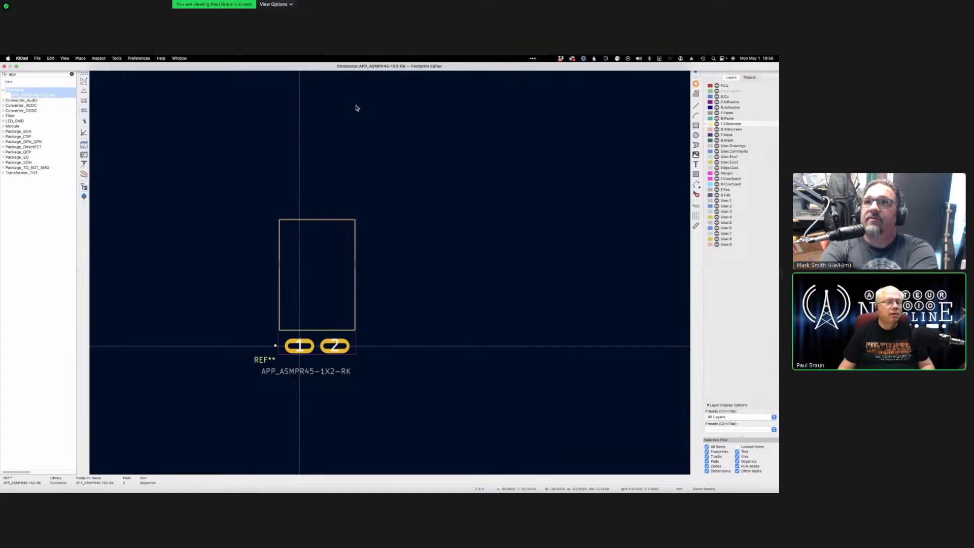
Step: Exit full screen, close the Footprint Editor, and bring up J4's context menu on the board
{"action": "left_click", "coordinate": [16, 66]}
{"action": "scroll", "coordinate": [274, 217], "scroll_direction": "up", "scroll_amount": 1}
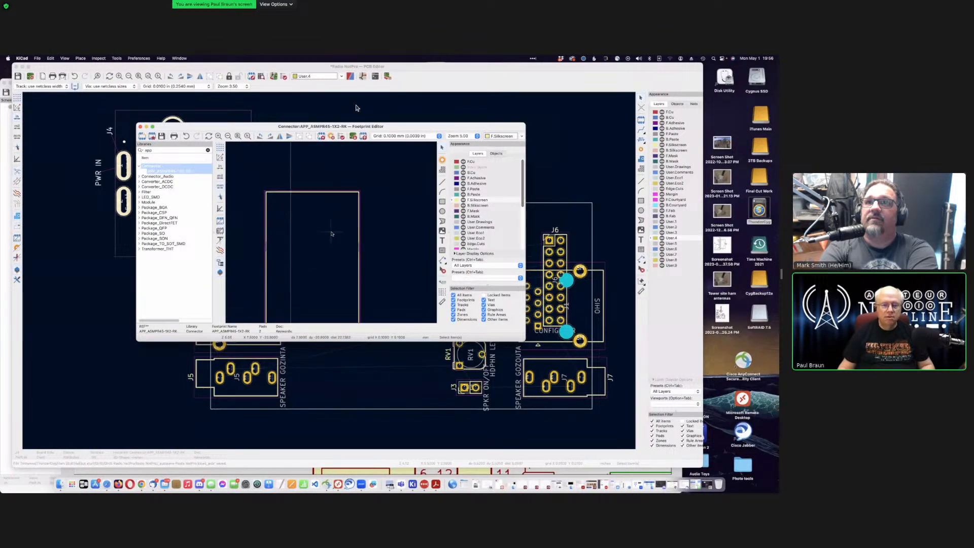
{"action": "scroll", "coordinate": [330, 232], "scroll_direction": "down", "scroll_amount": 3}
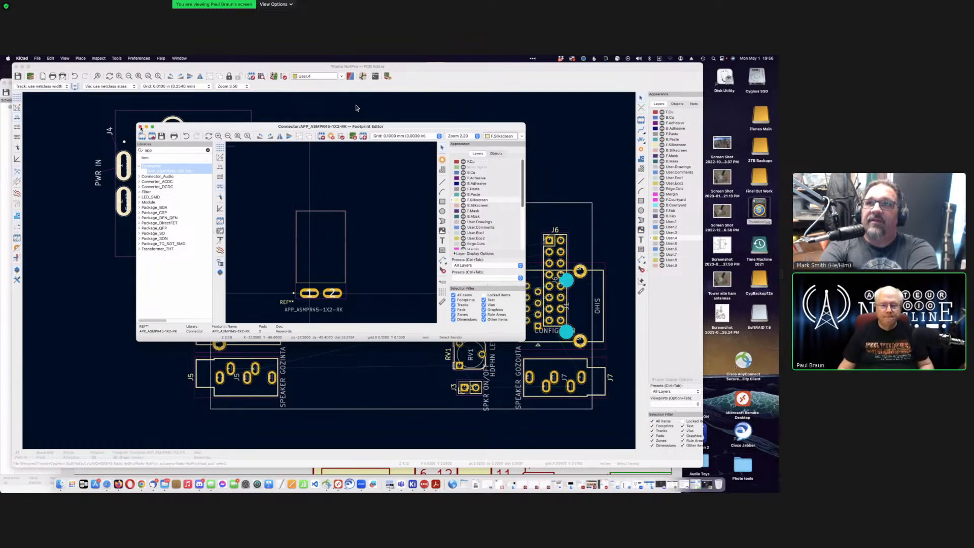
{"action": "left_click", "coordinate": [140, 128]}
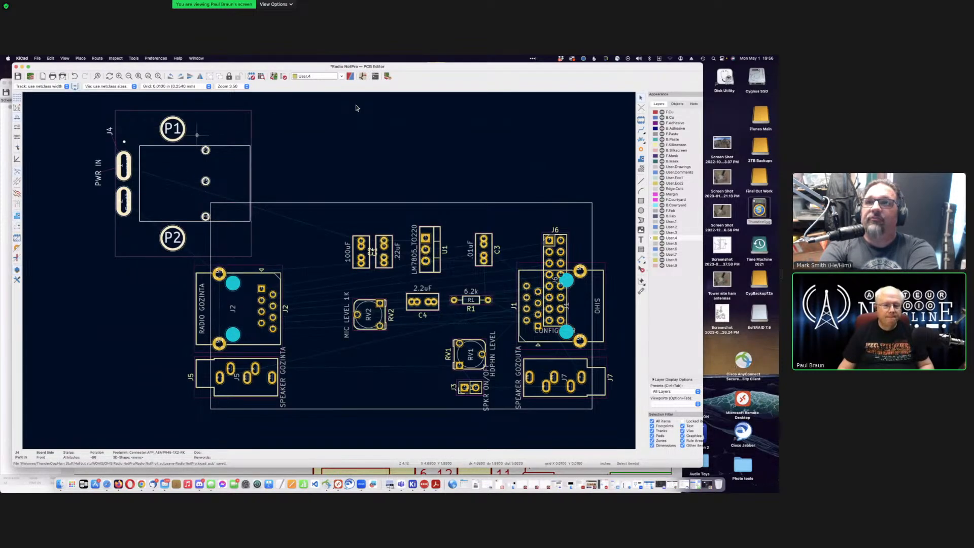
{"action": "right_click", "coordinate": [167, 159]}
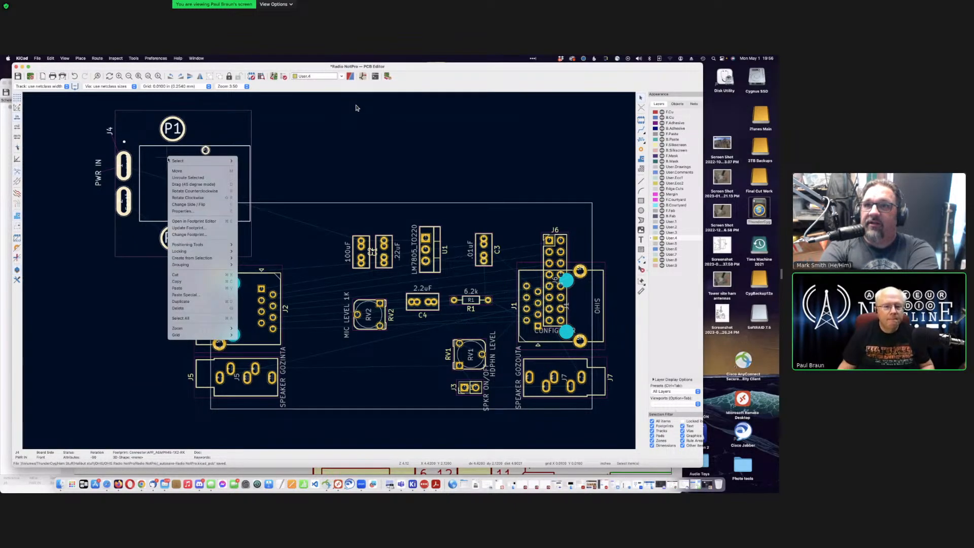
Step: Update selected footprint J4 from its library, removing extra text and resetting text layers, sizes and styles
{"action": "left_click", "coordinate": [184, 229]}
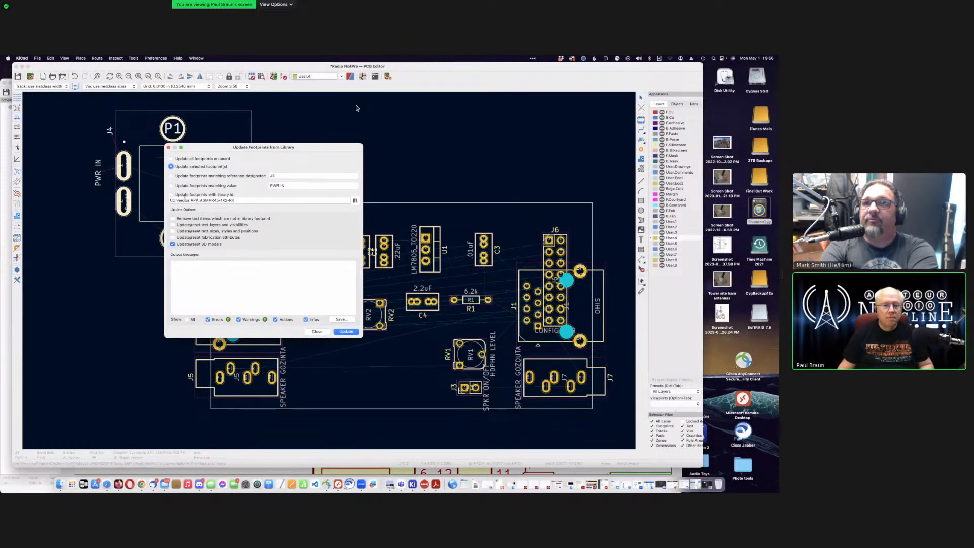
{"action": "left_click", "coordinate": [187, 195]}
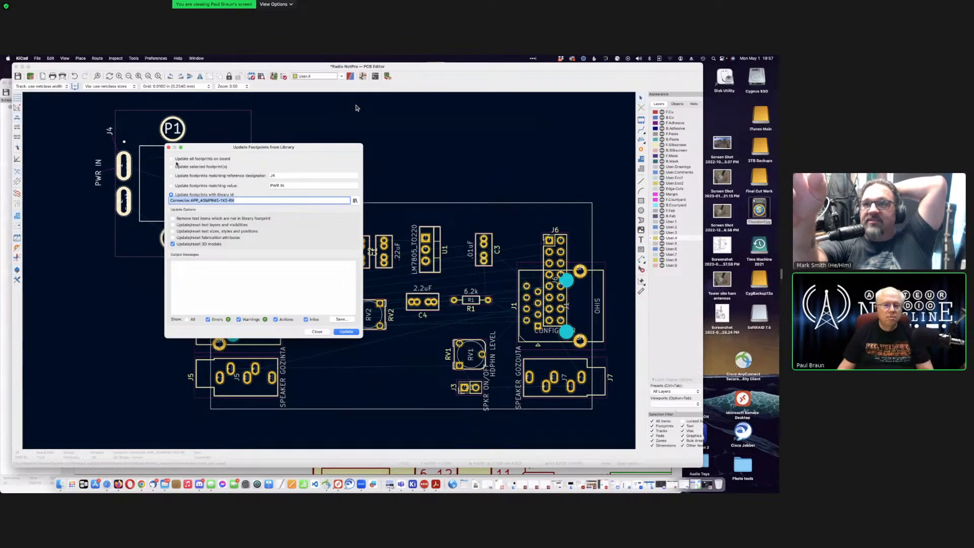
{"action": "left_click", "coordinate": [173, 167]}
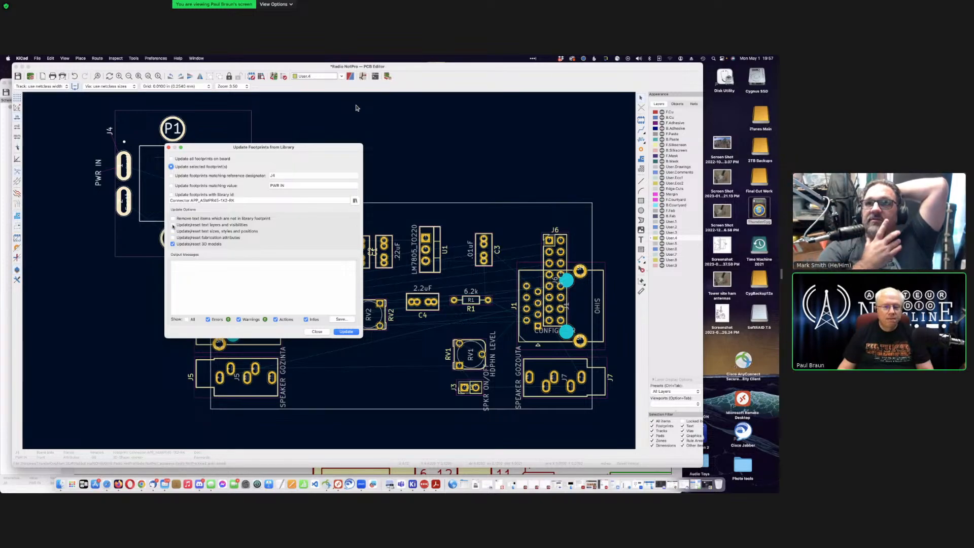
{"action": "left_click", "coordinate": [172, 218]}
{"action": "left_click", "coordinate": [172, 225]}
{"action": "left_click", "coordinate": [173, 231]}
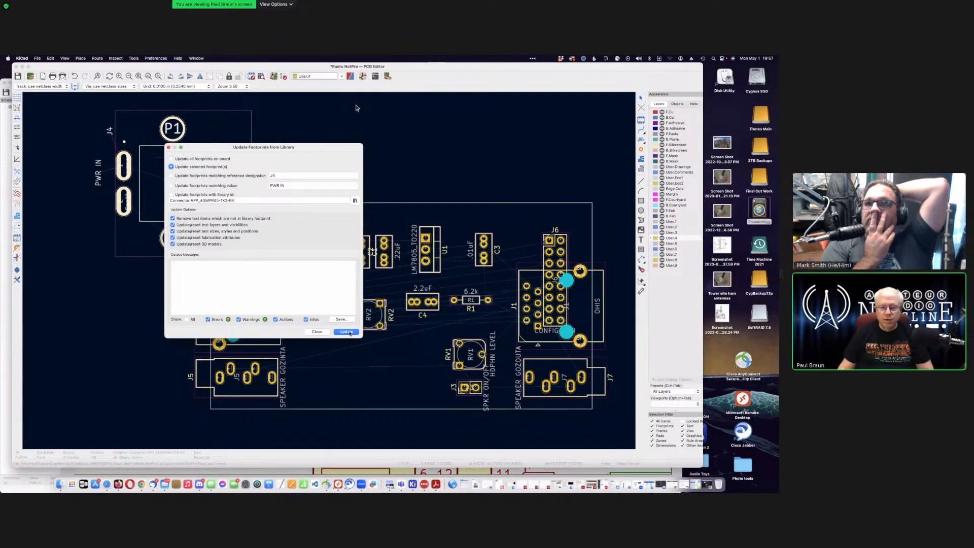
{"action": "left_click", "coordinate": [348, 333]}
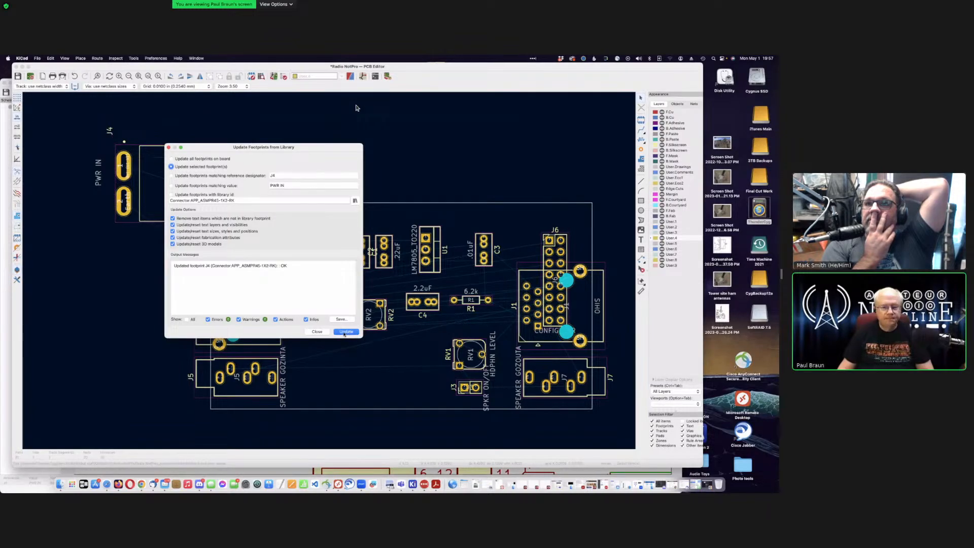
{"action": "left_click", "coordinate": [317, 332]}
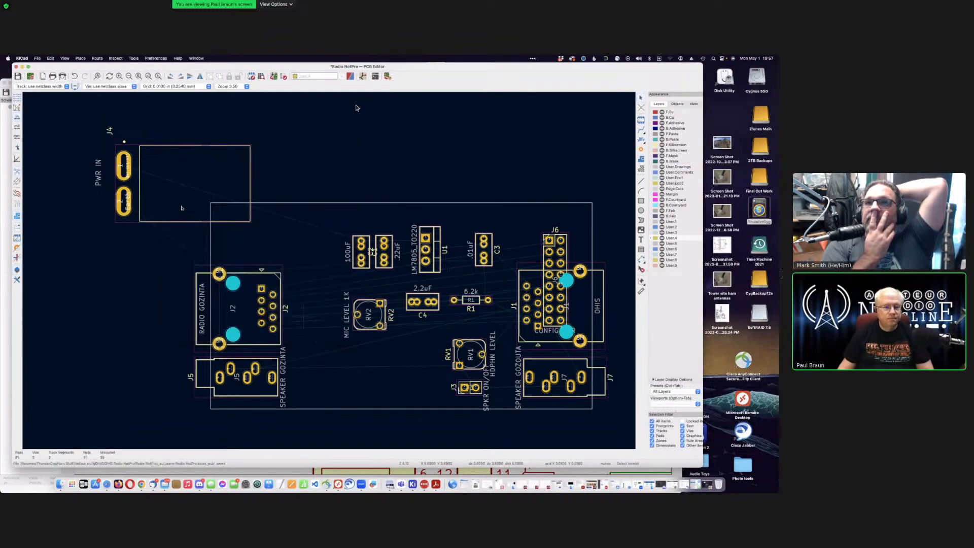
Step: Rotate J4 so PWR IN faces right, set it on the outline's top-left corner, then select the outline
{"action": "left_click", "coordinate": [198, 145]}
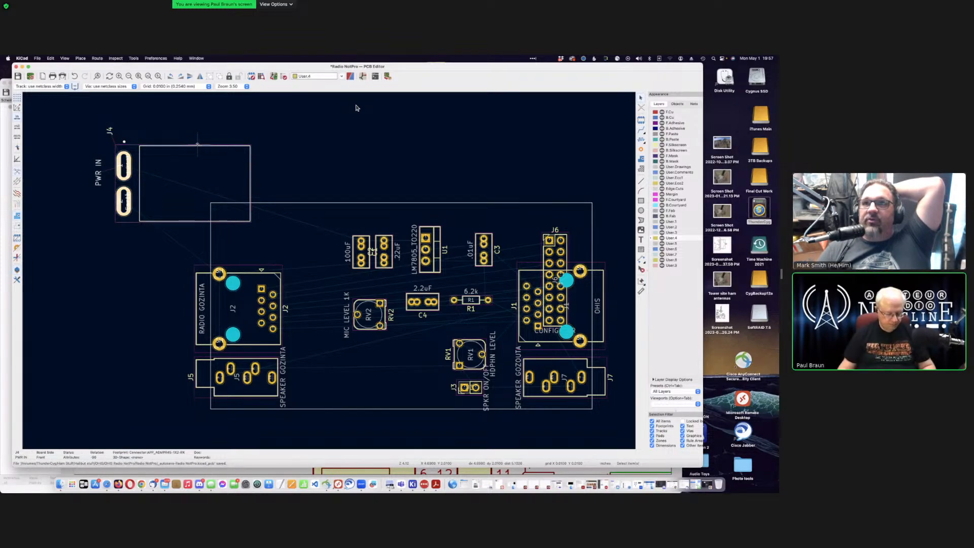
{"action": "key", "text": "m"}
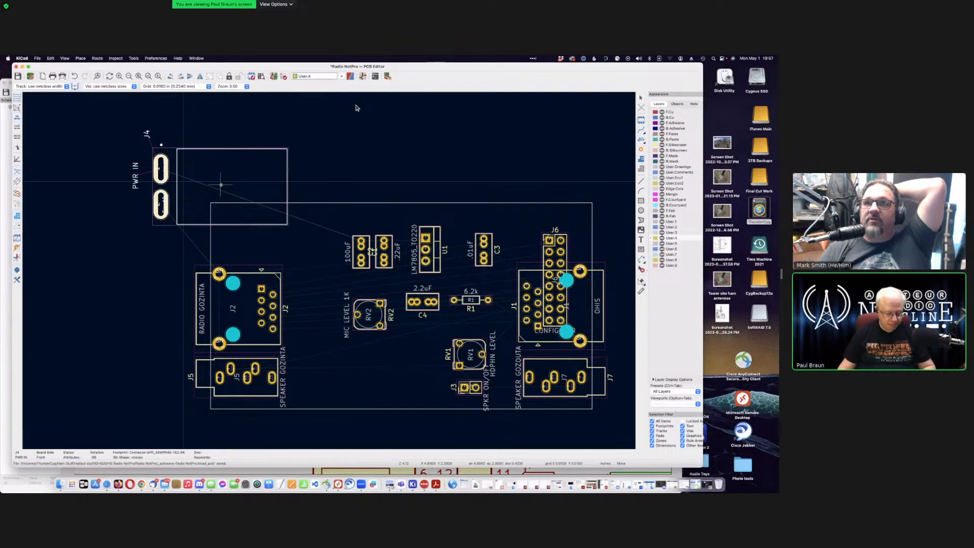
{"action": "key", "text": "r"}
{"action": "key", "text": "r"}
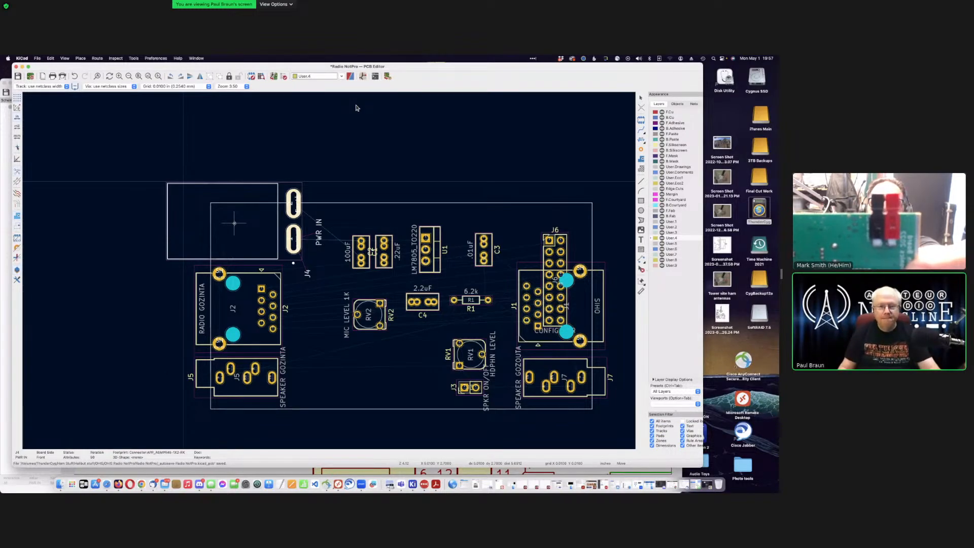
{"action": "key", "text": "Left"}
{"action": "key", "text": "Left"}
{"action": "key", "text": "Left"}
{"action": "key", "text": "Left"}
{"action": "key", "text": "Left"}
{"action": "key", "text": "Left"}
{"action": "key", "text": "Left"}
{"action": "key", "text": "Left"}
{"action": "key", "text": "Left"}
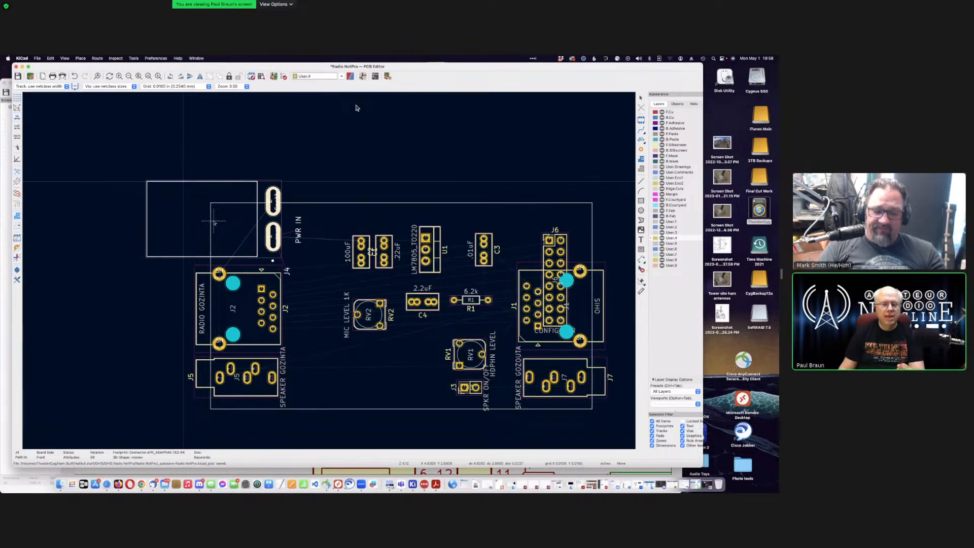
{"action": "key", "text": "Escape"}
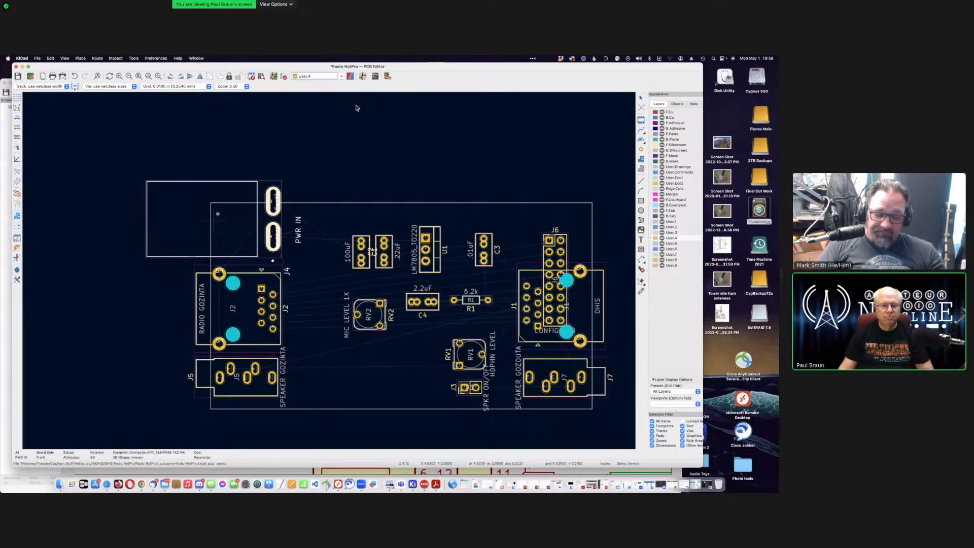
{"action": "left_click", "coordinate": [361, 166]}
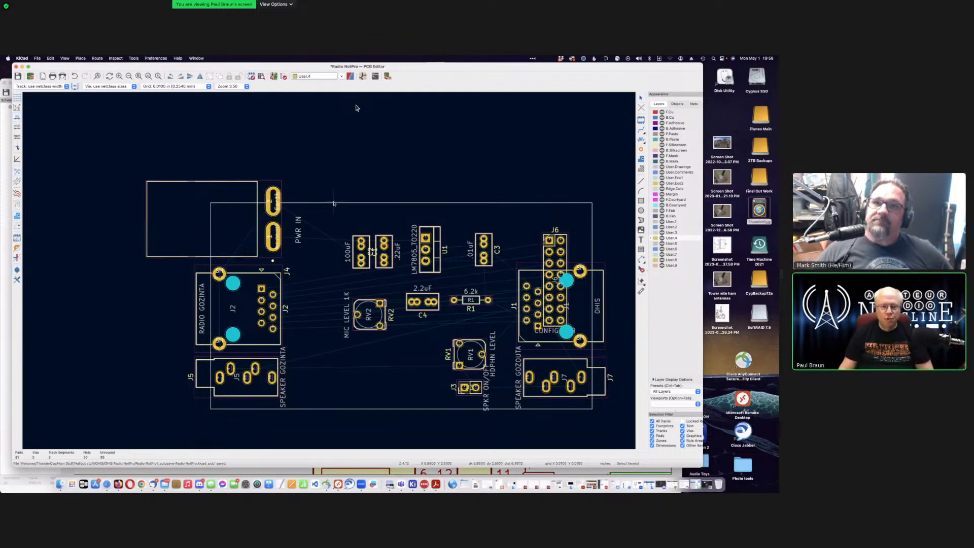
{"action": "left_click", "coordinate": [333, 202]}
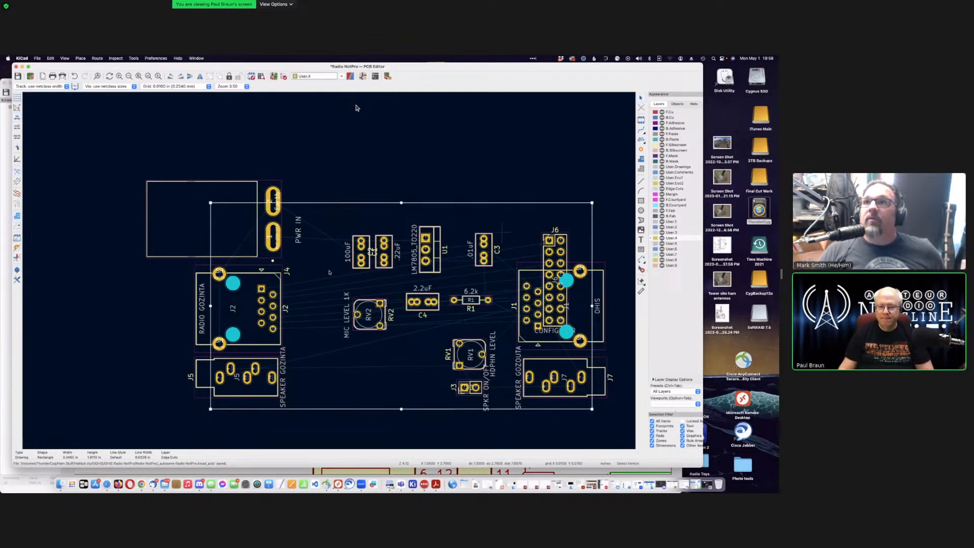
Step: Drag the Edge.Cuts outline's right side slightly outward and switch units to millimetres
{"action": "scroll", "coordinate": [330, 273], "scroll_direction": "down", "scroll_amount": 1}
{"action": "scroll", "coordinate": [332, 273], "scroll_direction": "up", "scroll_amount": 3}
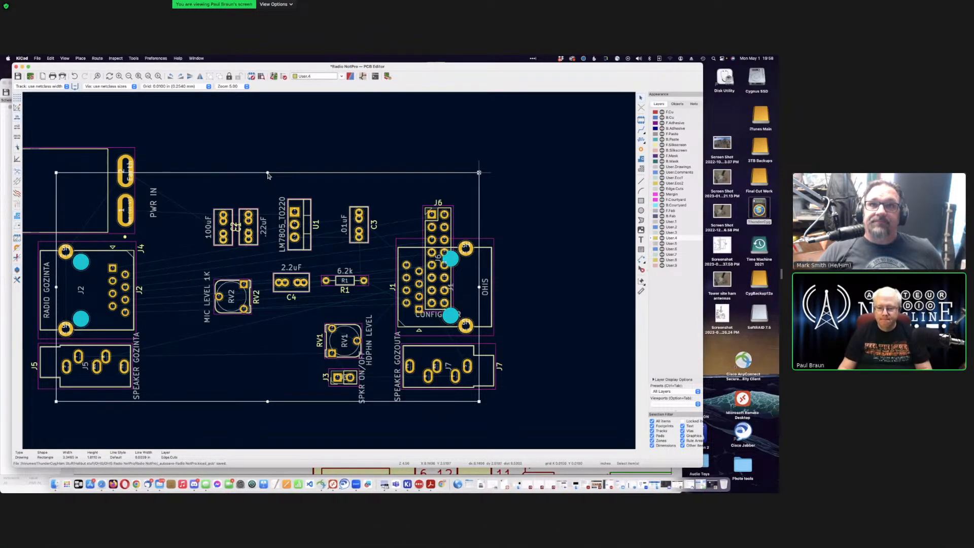
{"action": "left_click_drag", "start_coordinate": [479, 172], "coordinate": [489, 172]}
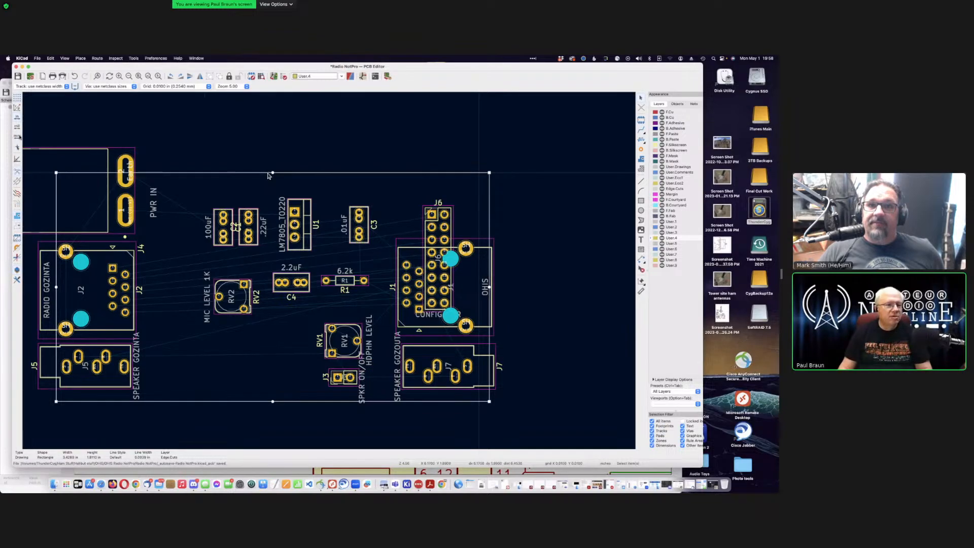
{"action": "key", "text": "ctrl+u"}
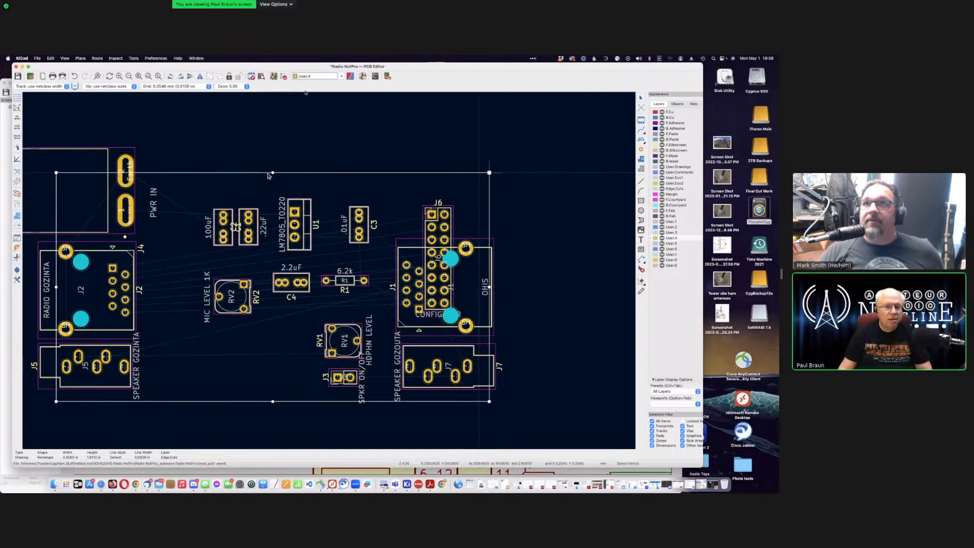
{"action": "left_click", "coordinate": [188, 87]}
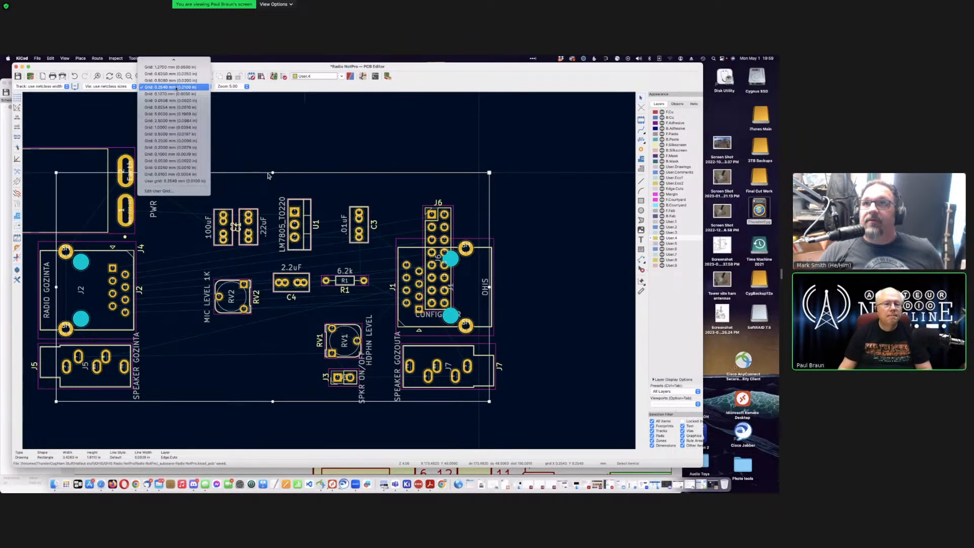
Step: Set the grid to 1 mm and stretch the board outline to 114 mm wide
{"action": "left_click", "coordinate": [182, 128]}
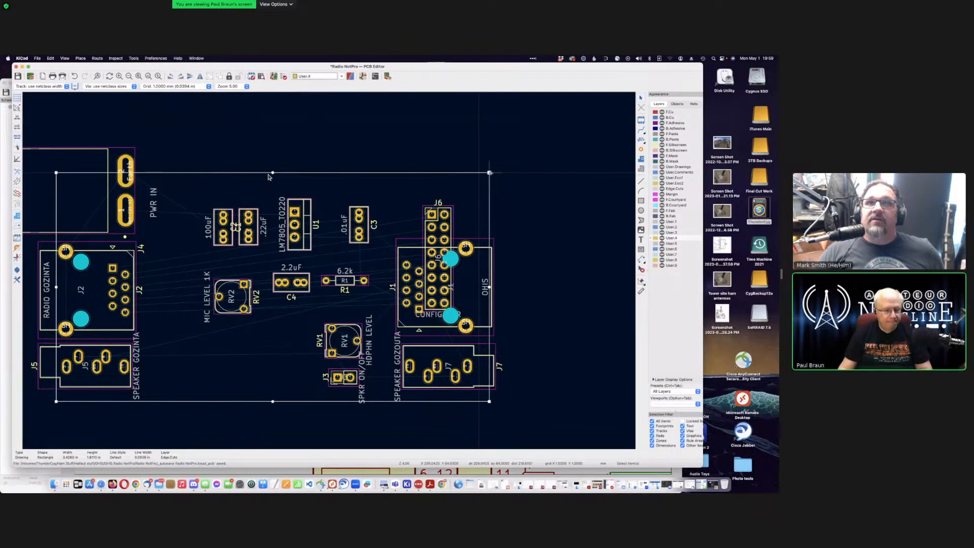
{"action": "left_click_drag", "start_coordinate": [490, 173], "coordinate": [613, 173]}
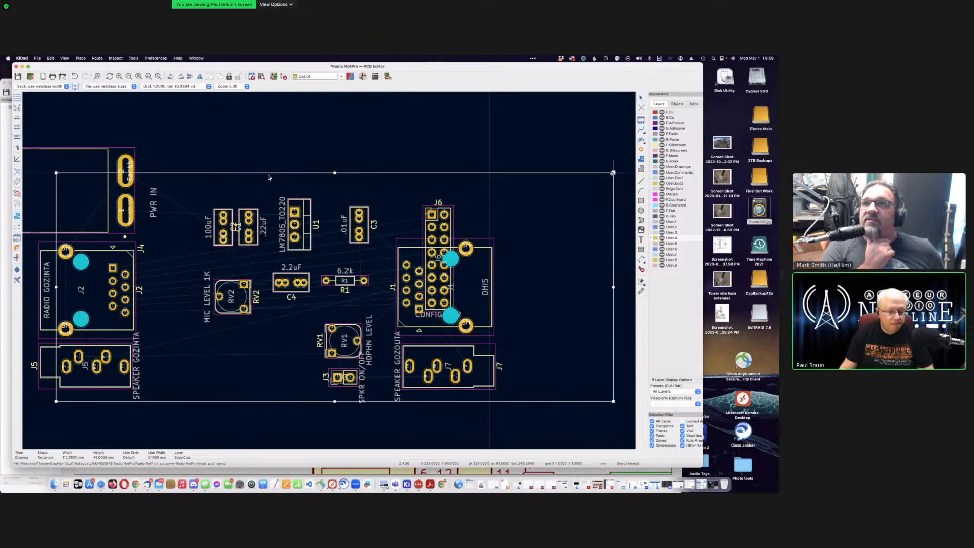
{"action": "scroll", "coordinate": [574, 213], "scroll_direction": "up", "scroll_amount": 1}
{"action": "scroll", "coordinate": [328, 273], "scroll_direction": "down", "scroll_amount": 5}
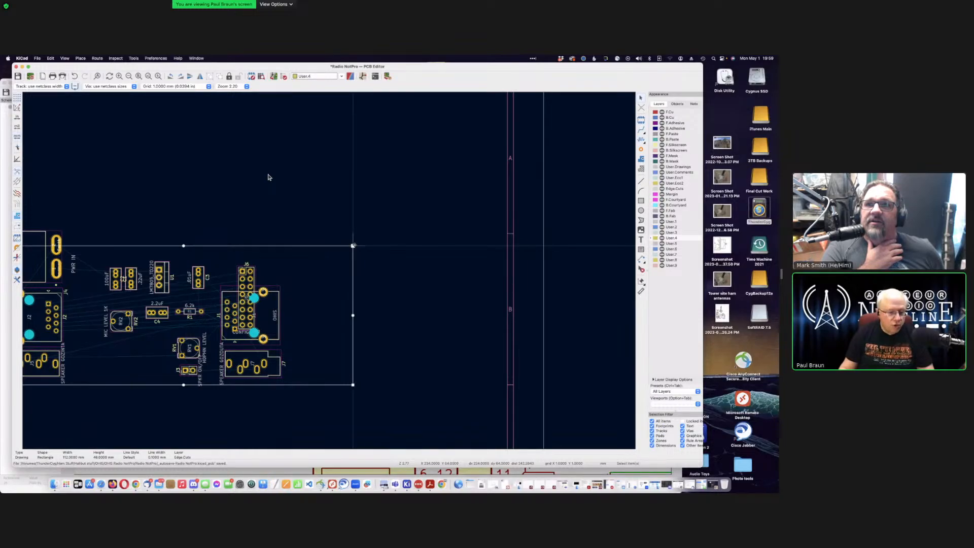
{"action": "left_click_drag", "start_coordinate": [353, 245], "coordinate": [401, 246]}
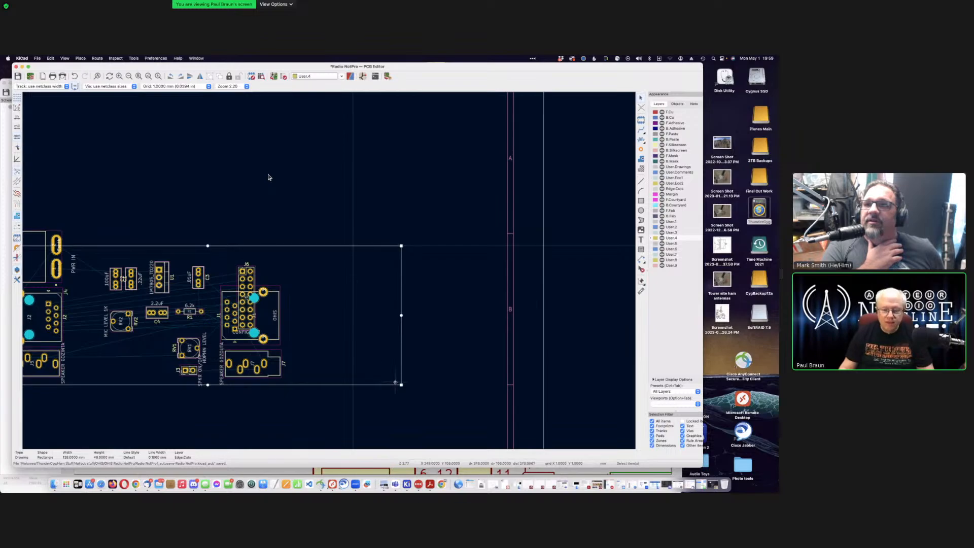
{"action": "scroll", "coordinate": [329, 271], "scroll_direction": "down", "scroll_amount": 3}
{"action": "scroll", "coordinate": [329, 270], "scroll_direction": "right", "scroll_amount": 3}
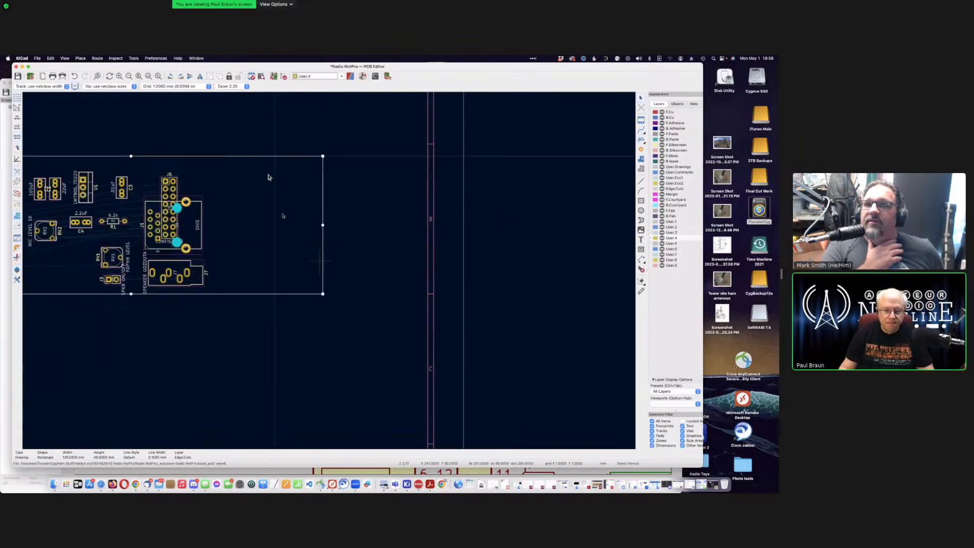
Step: Extend the outline's bottom and top edges until the board is 100 mm tall
{"action": "left_click_drag", "start_coordinate": [323, 293], "coordinate": [322, 431]}
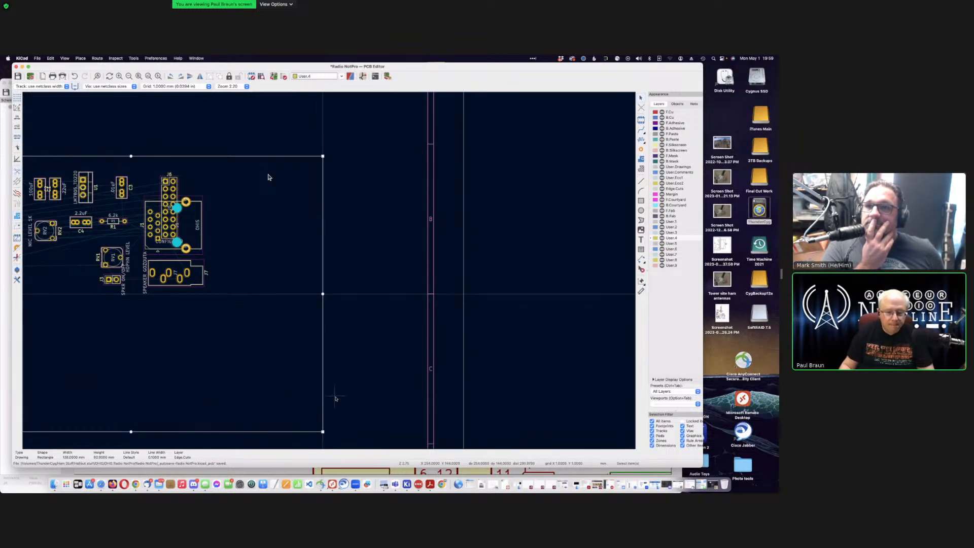
{"action": "scroll", "coordinate": [330, 401], "scroll_direction": "down", "scroll_amount": 5}
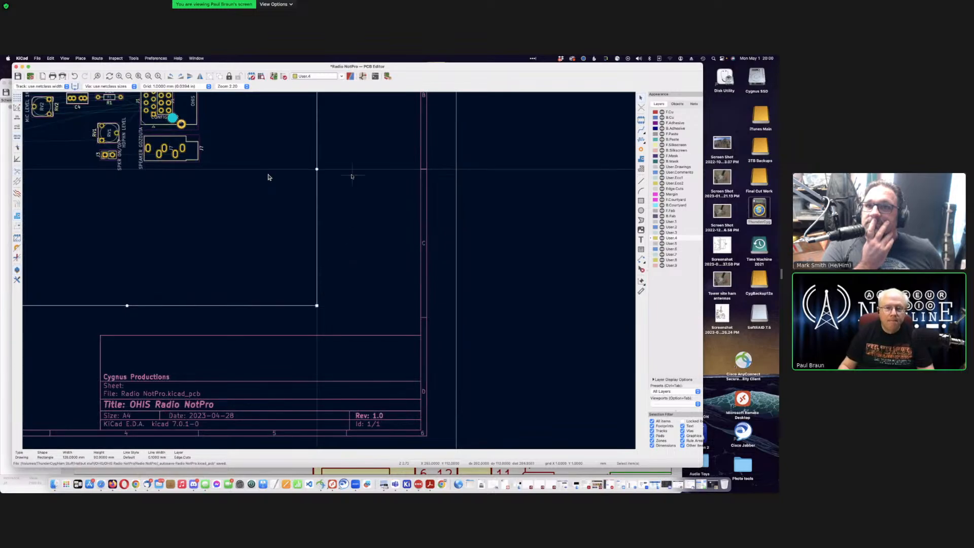
{"action": "scroll", "coordinate": [269, 177], "scroll_direction": "up", "scroll_amount": 4}
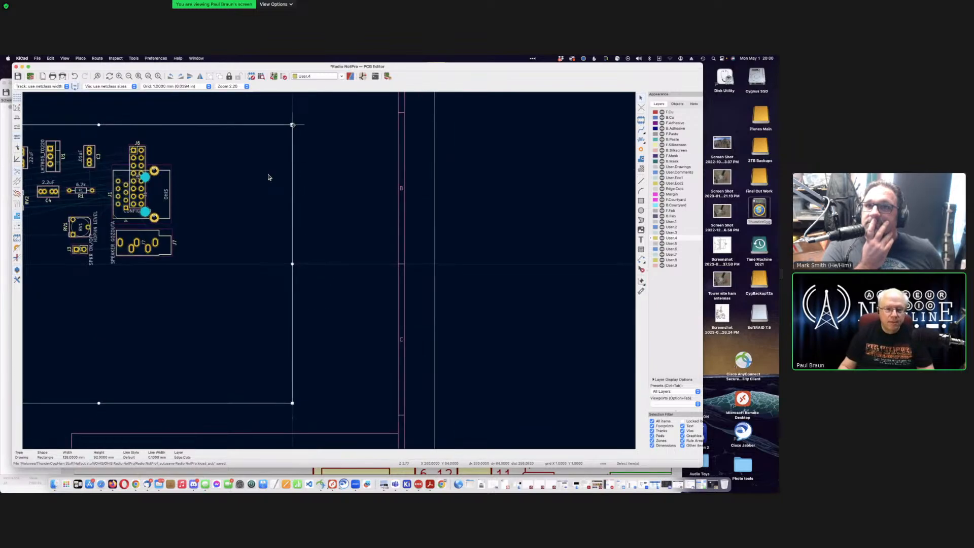
{"action": "left_click_drag", "start_coordinate": [293, 125], "coordinate": [295, 103]}
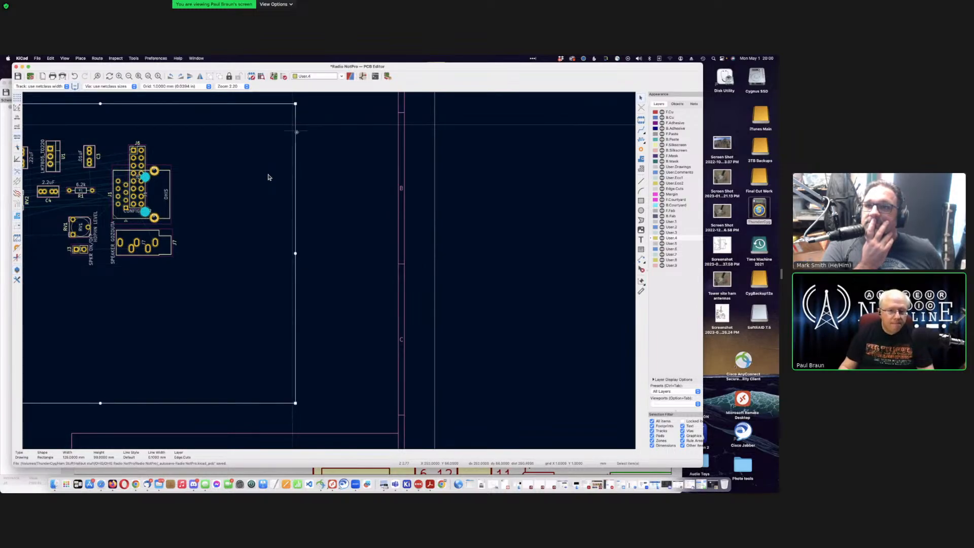
{"action": "middle_click_drag", "start_coordinate": [298, 132], "coordinate": [328, 271]}
{"action": "scroll", "coordinate": [328, 270], "scroll_direction": "down", "scroll_amount": 1}
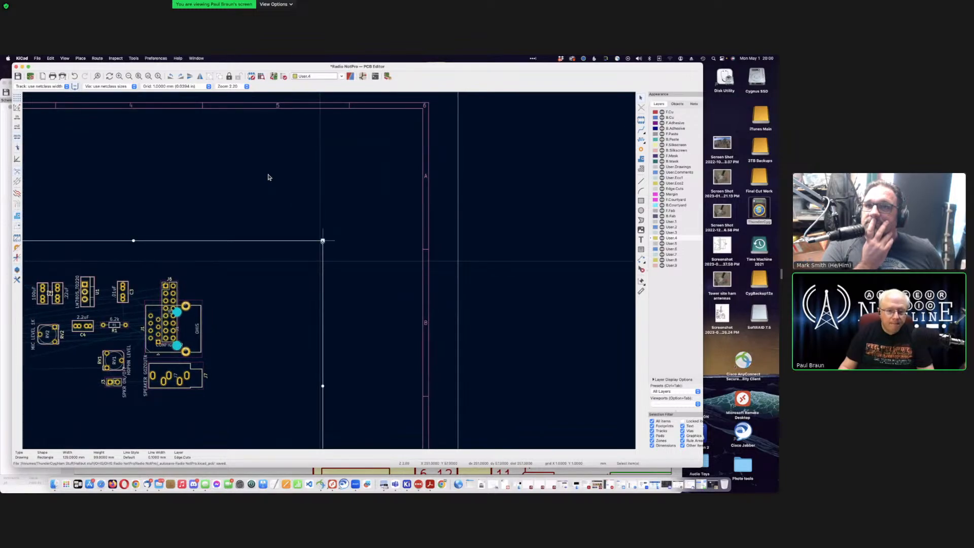
{"action": "left_click_drag", "start_coordinate": [322, 241], "coordinate": [320, 237]}
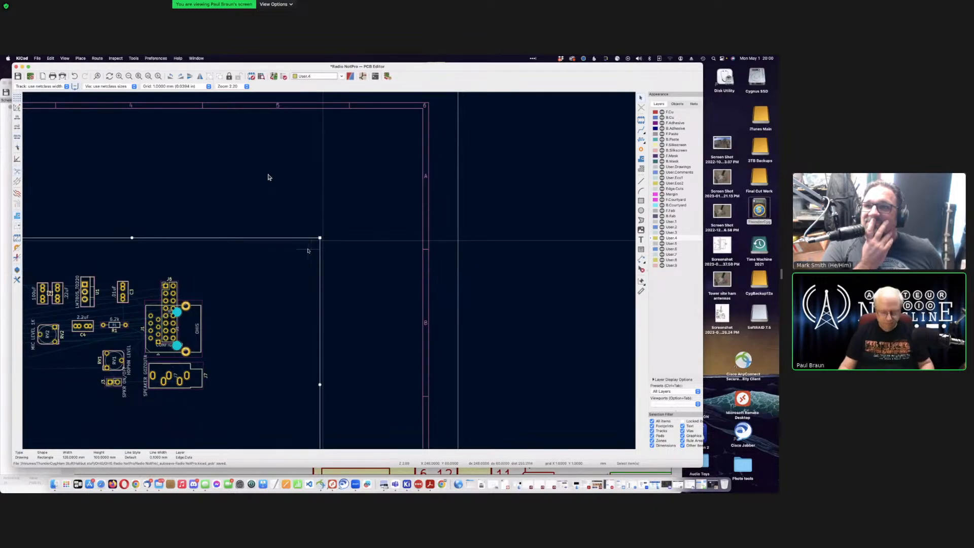
{"action": "scroll", "coordinate": [328, 271], "scroll_direction": "up", "scroll_amount": 1}
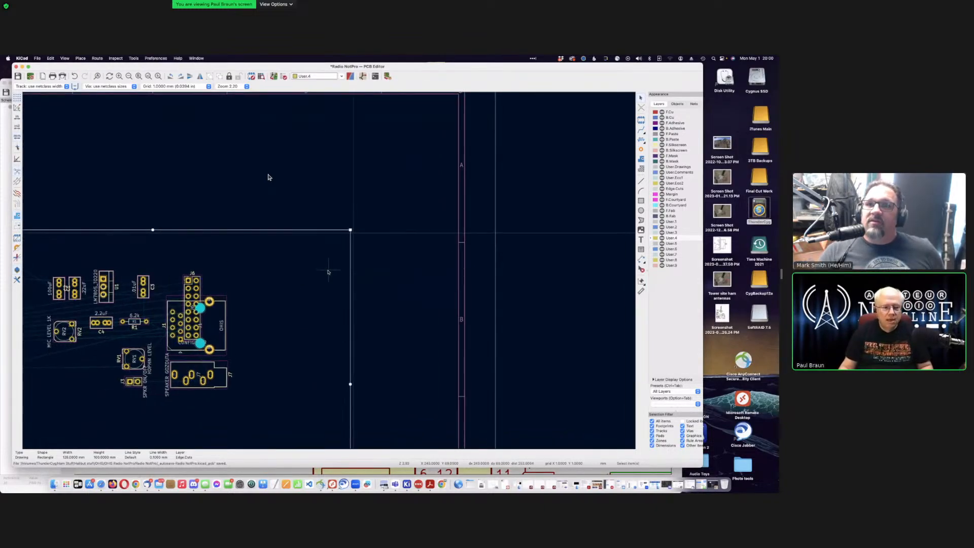
{"action": "scroll", "coordinate": [328, 271], "scroll_direction": "down", "scroll_amount": 3}
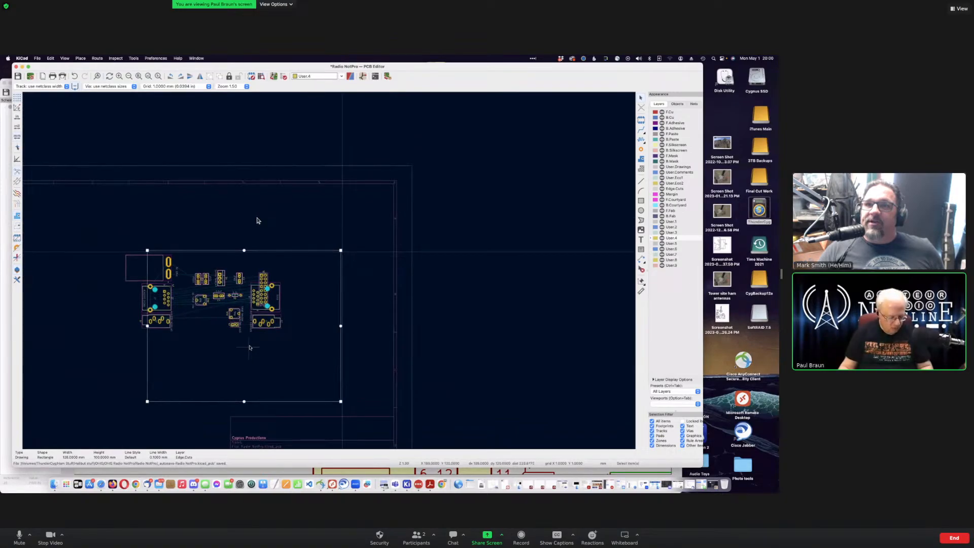
Step: Deselect the board outline by clicking empty canvas
{"action": "left_click", "coordinate": [380, 288]}
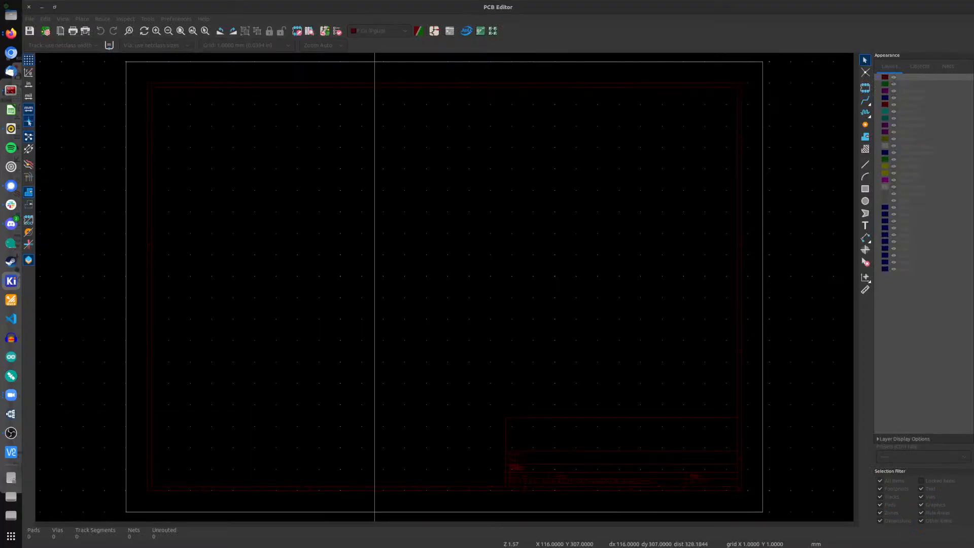
Step: Pan around the EggBeaterFeeder example board, then close its editor window
{"action": "middle_click_drag", "start_coordinate": [502, 232], "coordinate": [482, 267]}
{"action": "middle_click_drag", "start_coordinate": [504, 208], "coordinate": [533, 220]}
{"action": "left_click_drag", "start_coordinate": [328, 194], "coordinate": [401, 240]}
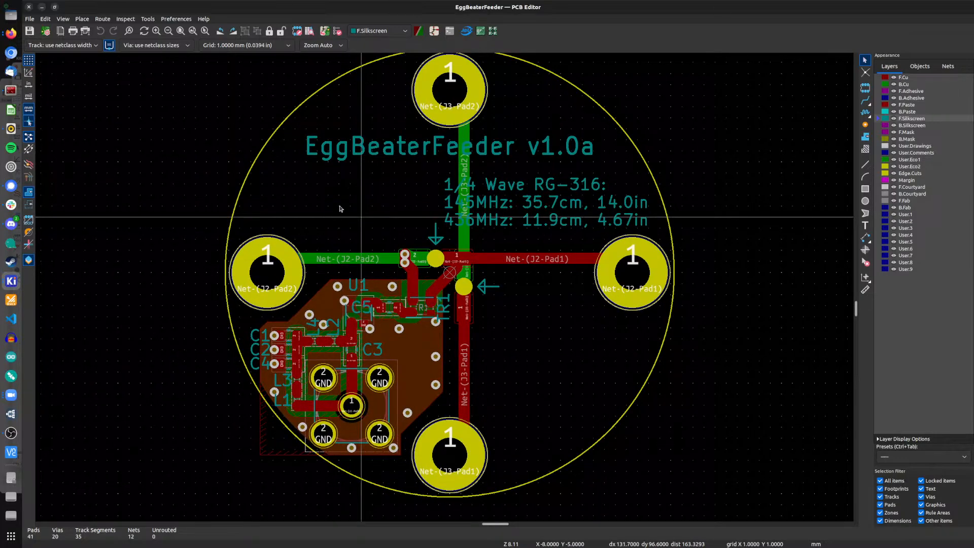
{"action": "left_click", "coordinate": [29, 8]}
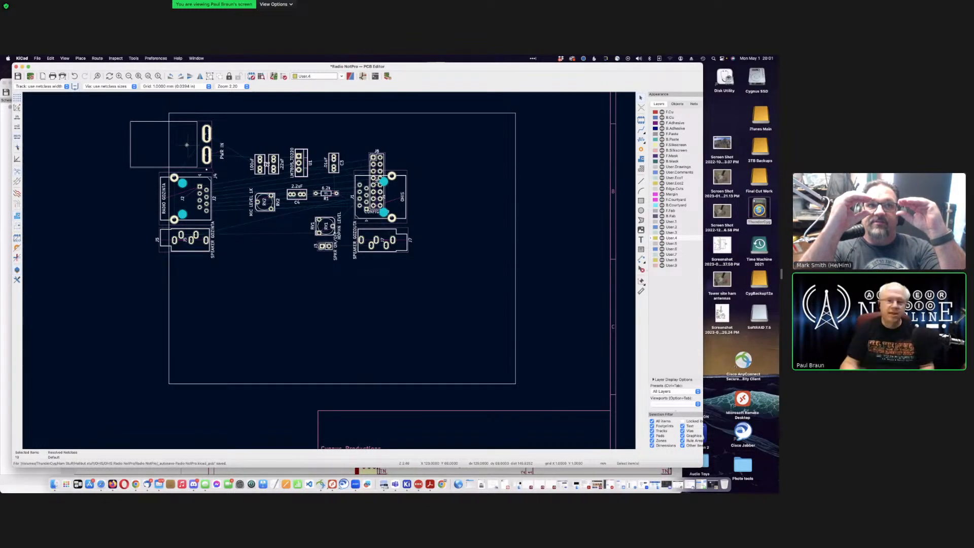
Step: Box-select all component footprints and drag them inside the Edge.Cuts rectangle
{"action": "left_click_drag", "start_coordinate": [193, 167], "coordinate": [173, 142]}
{"action": "left_click", "coordinate": [104, 159]}
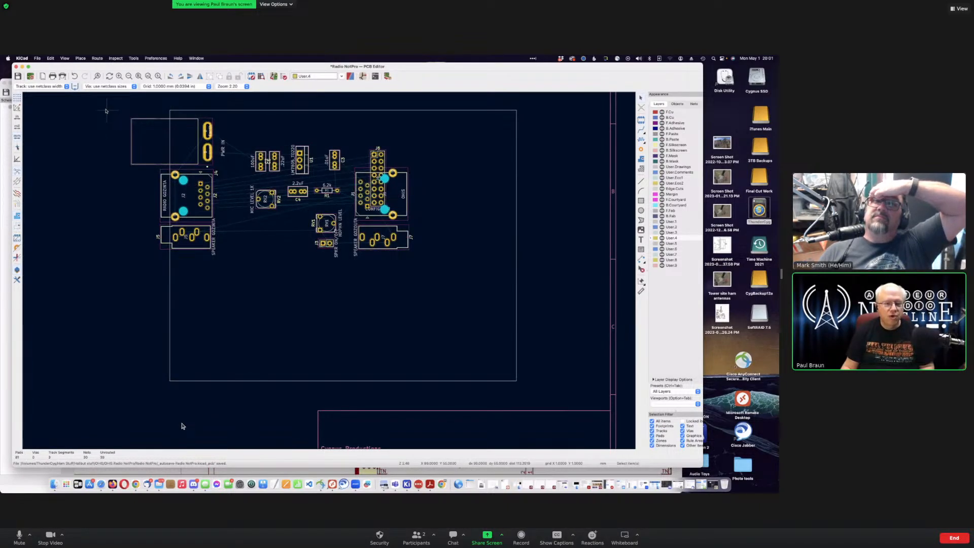
{"action": "left_click_drag", "start_coordinate": [105, 111], "coordinate": [429, 270]}
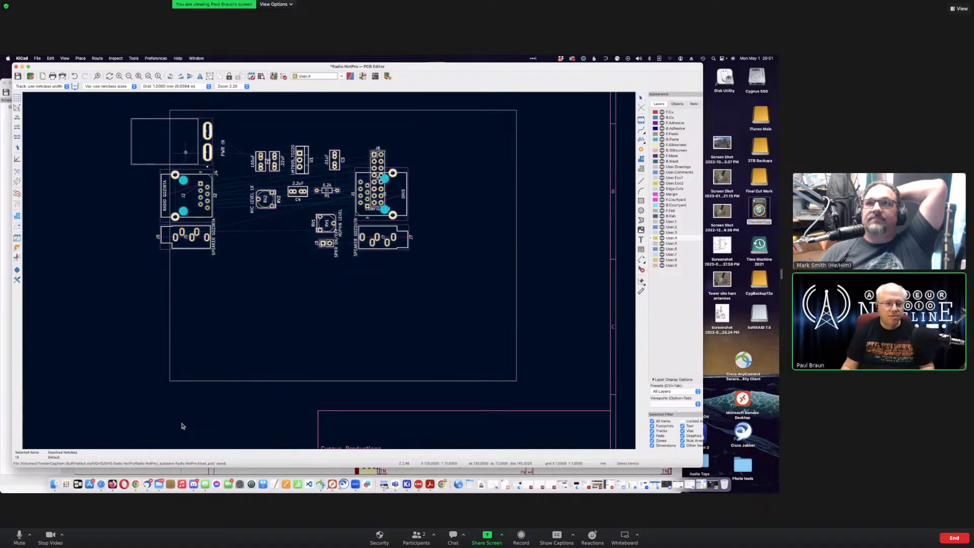
{"action": "left_click_drag", "start_coordinate": [172, 143], "coordinate": [263, 182]}
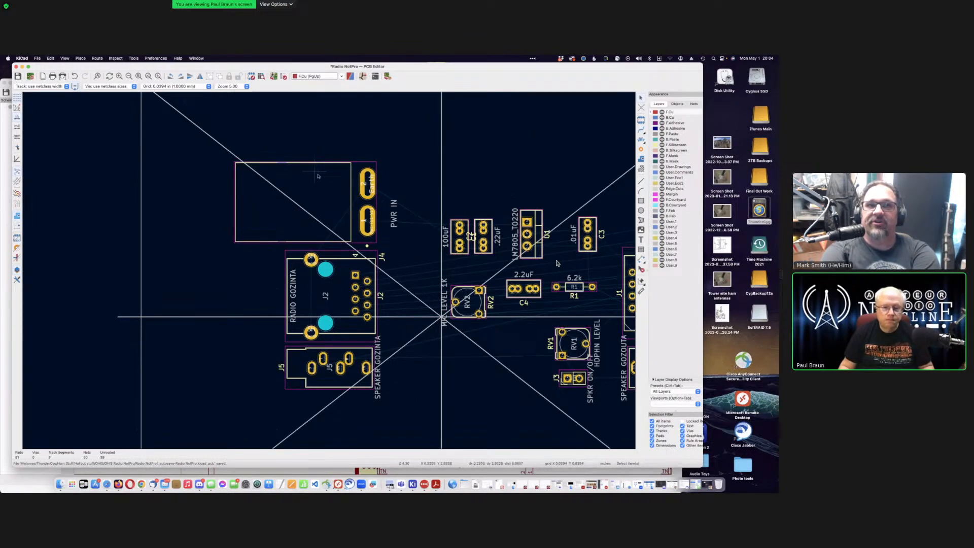
Step: Place J4 near the left edge, J2 below it, and J5 below J2, one grid step lower
{"action": "left_click", "coordinate": [325, 184]}
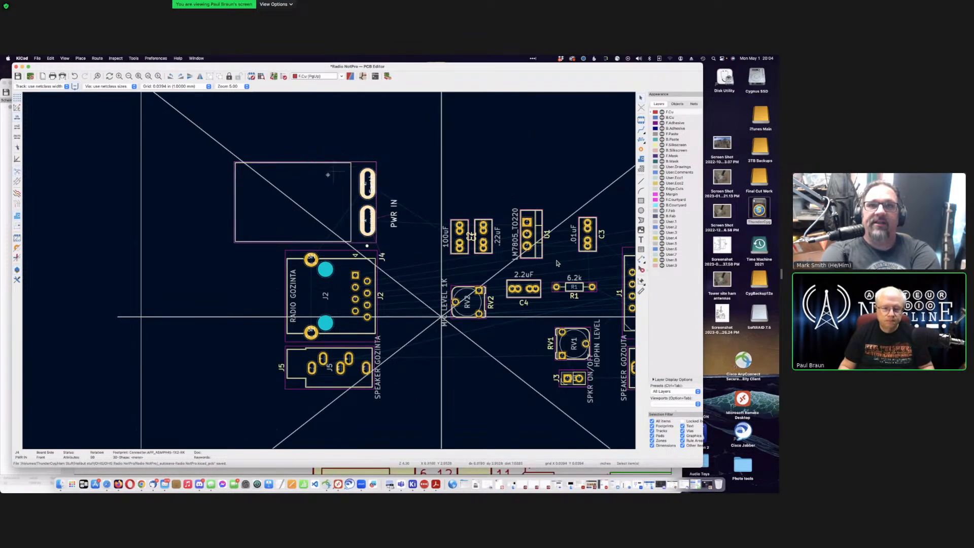
{"action": "key", "text": "m"}
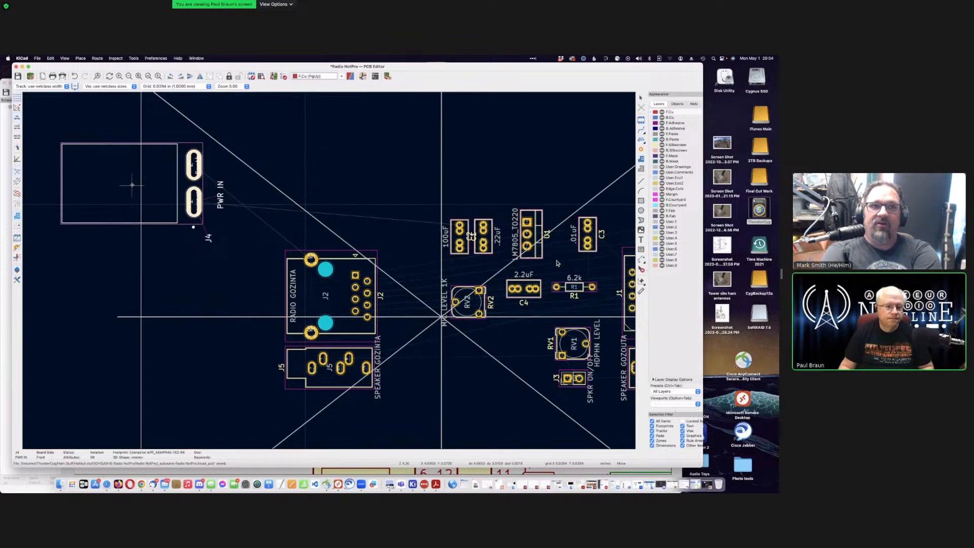
{"action": "left_click", "coordinate": [132, 185]}
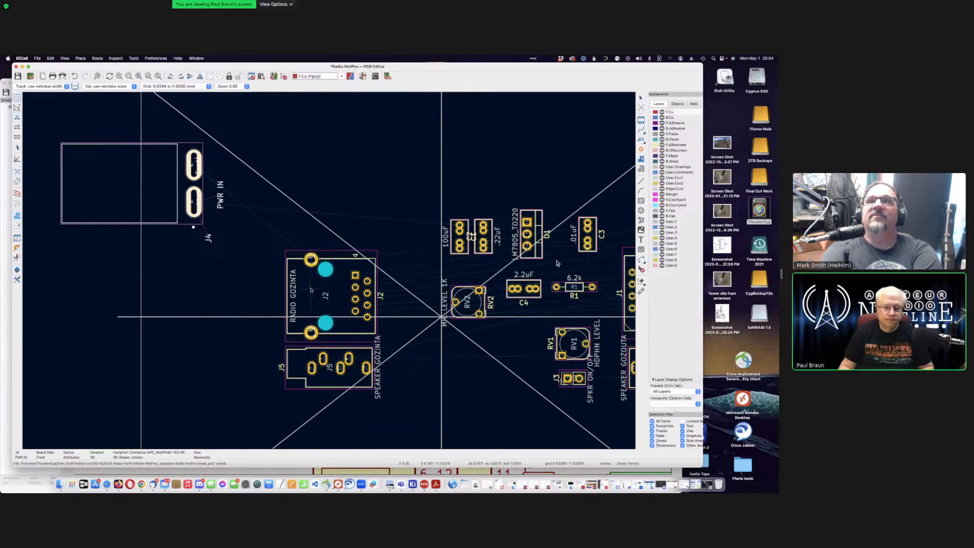
{"action": "left_click", "coordinate": [311, 288]}
{"action": "key", "text": "m"}
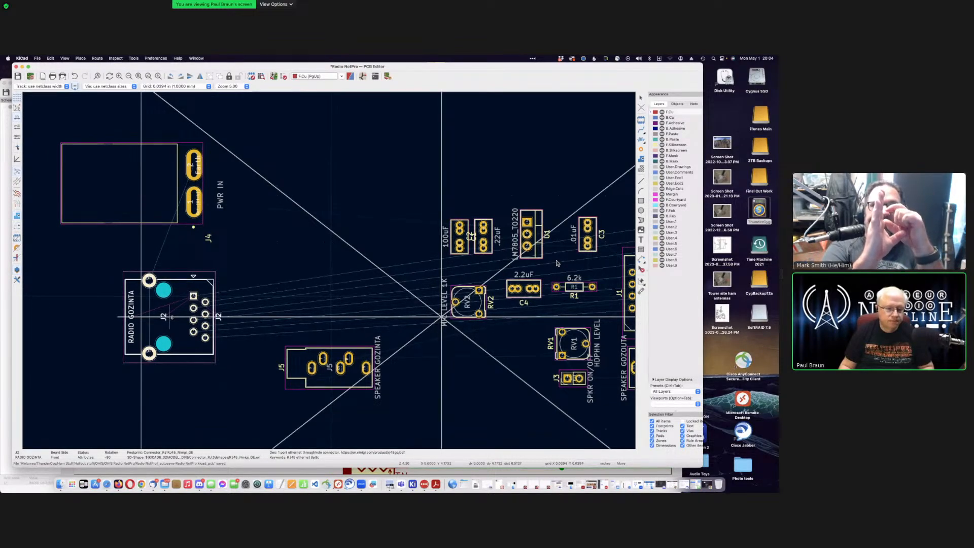
{"action": "left_click", "coordinate": [171, 317]}
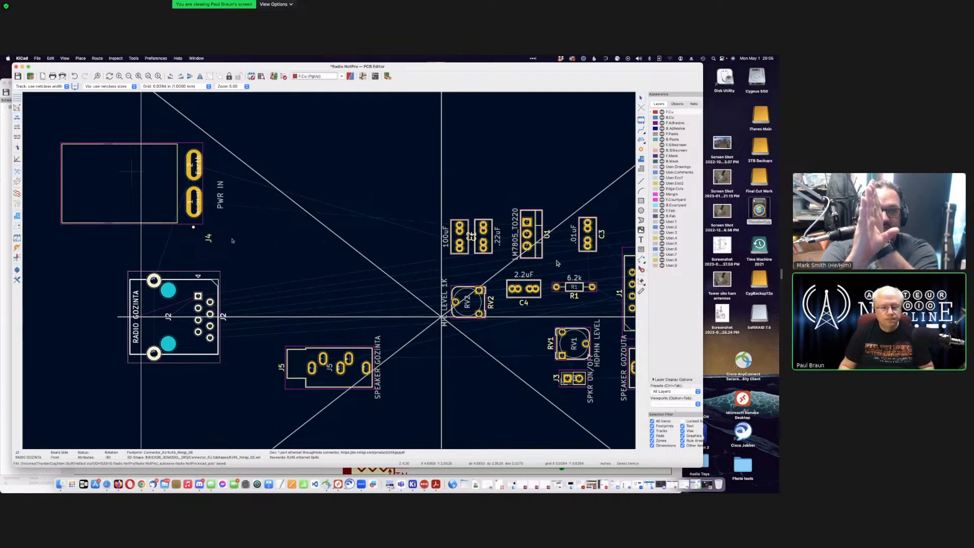
{"action": "left_click", "coordinate": [315, 381]}
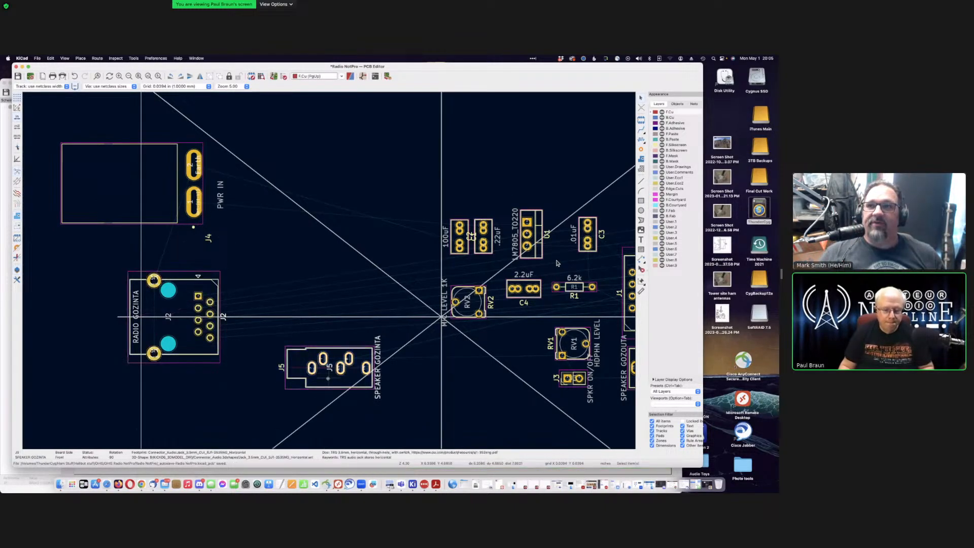
{"action": "left_click_drag", "start_coordinate": [310, 381], "coordinate": [169, 410]}
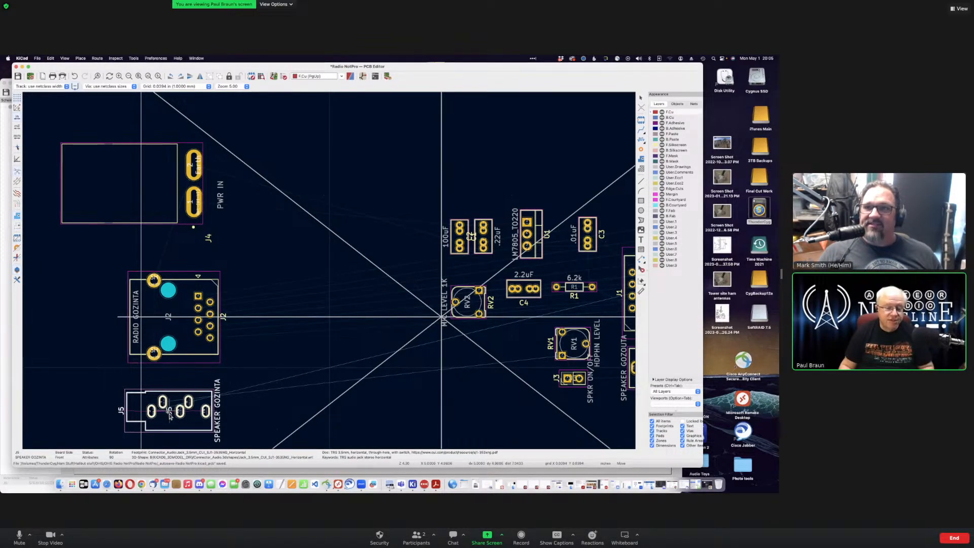
{"action": "key", "text": "Down"}
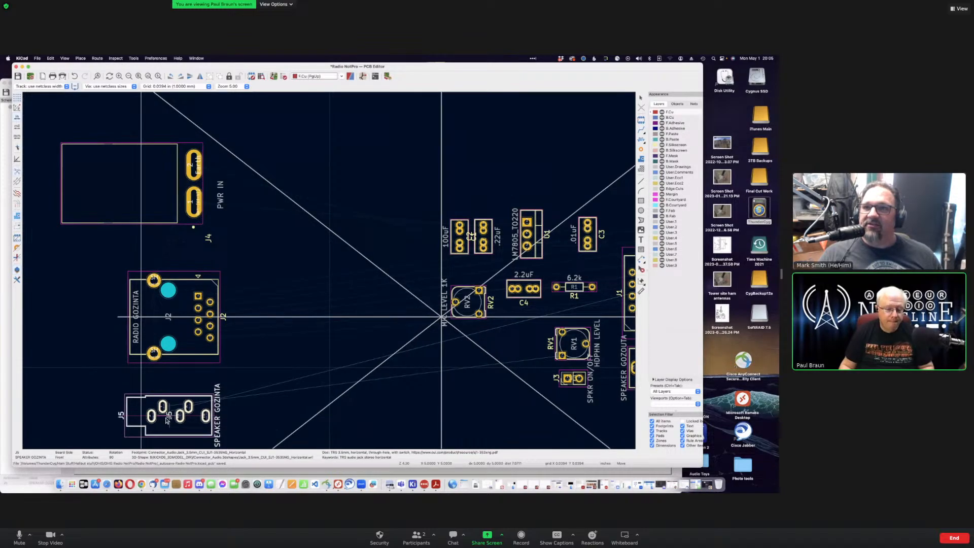
{"action": "left_click", "coordinate": [167, 420]}
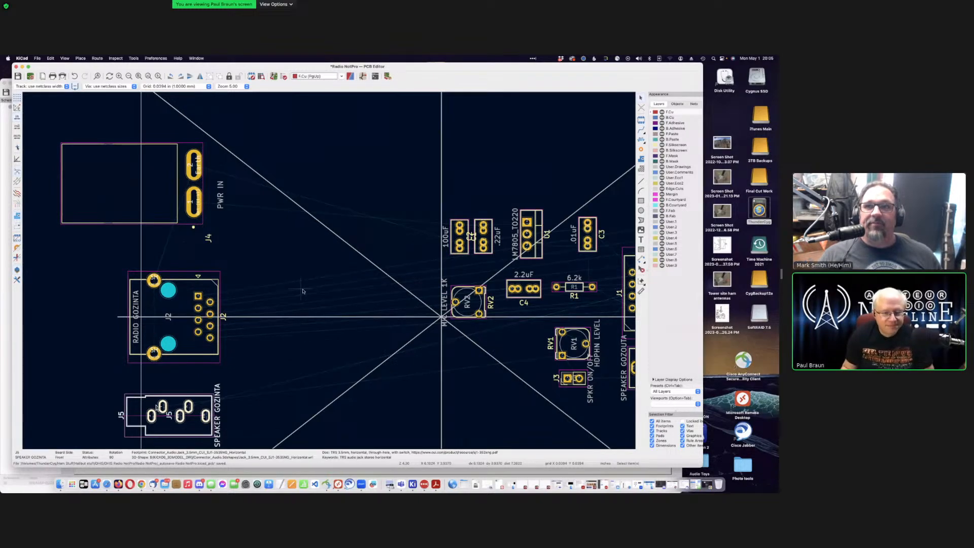
{"action": "scroll", "coordinate": [304, 289], "scroll_direction": "down", "scroll_amount": 5}
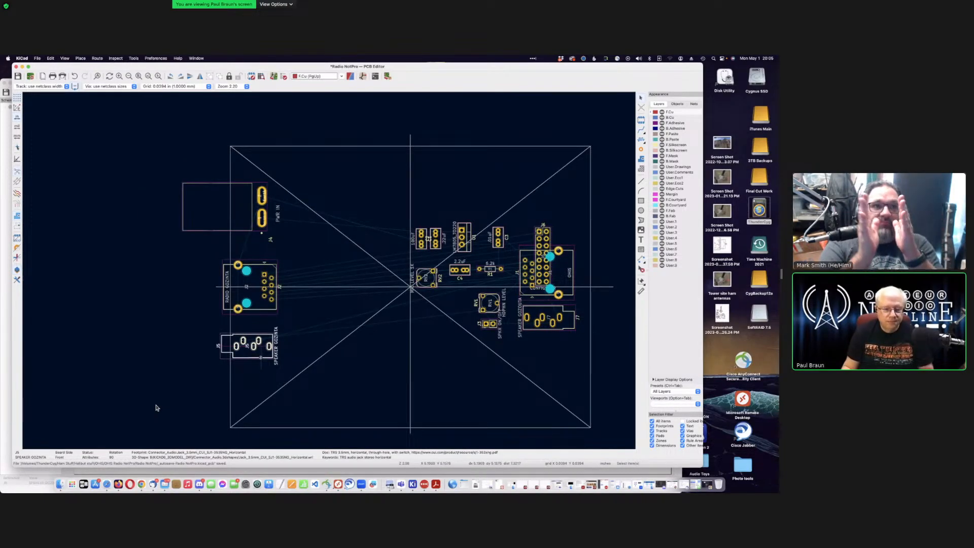
Step: Nudge J5 further down, then select the J6 header footprint overlapping J1
{"action": "mouse_move", "coordinate": [261, 355]}
{"action": "left_mouse_down"}
{"action": "mouse_move", "coordinate": [254, 349]}
{"action": "mouse_move", "coordinate": [254, 358]}
{"action": "left_mouse_up"}
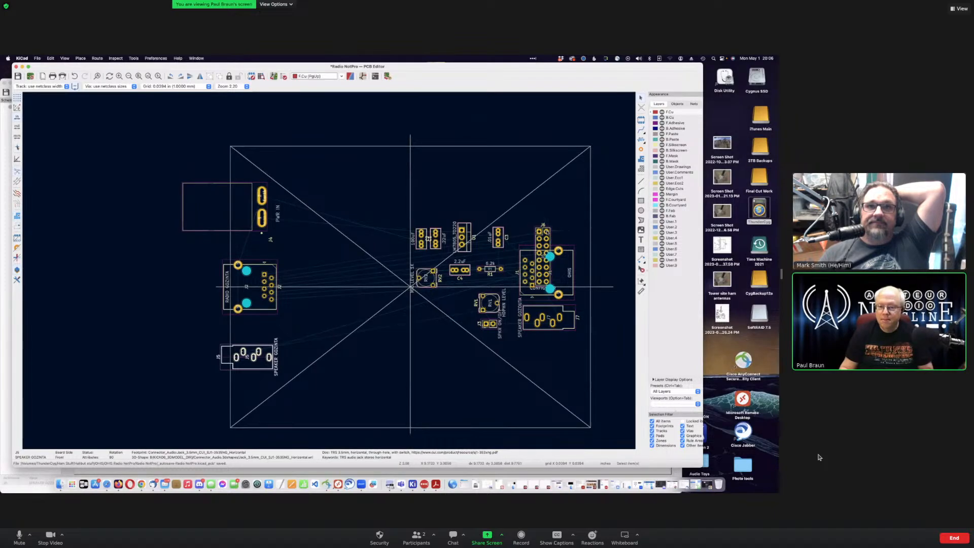
{"action": "left_click", "coordinate": [546, 231]}
Step: Move the J6 CONFIG HDR footprint off J1 so it sits just right of J2 RADIO GOZINTA
{"action": "key", "text": "m"}
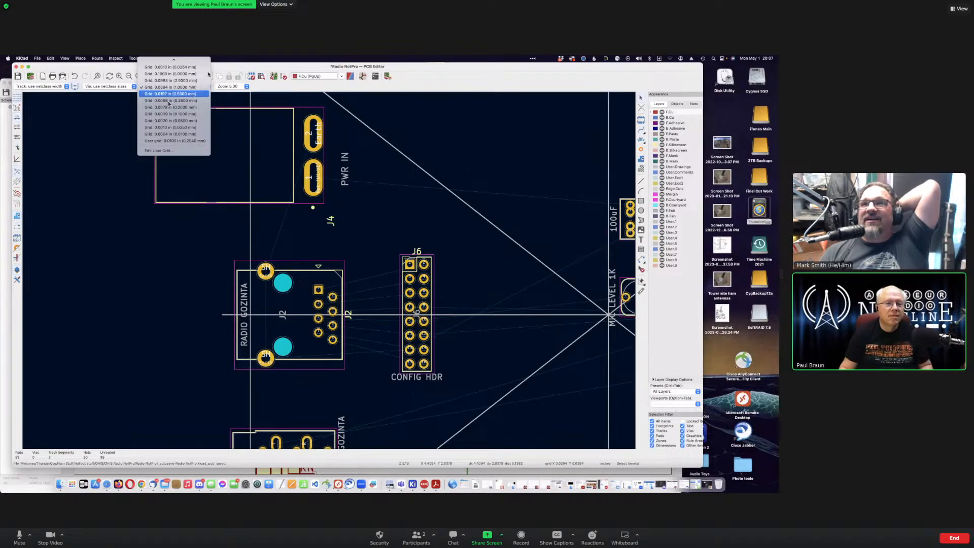
Step: Set the PCB grid spacing to 0.0250 in (0.6350 mm), replacing 0.0394 in
{"action": "left_click", "coordinate": [123, 104]}
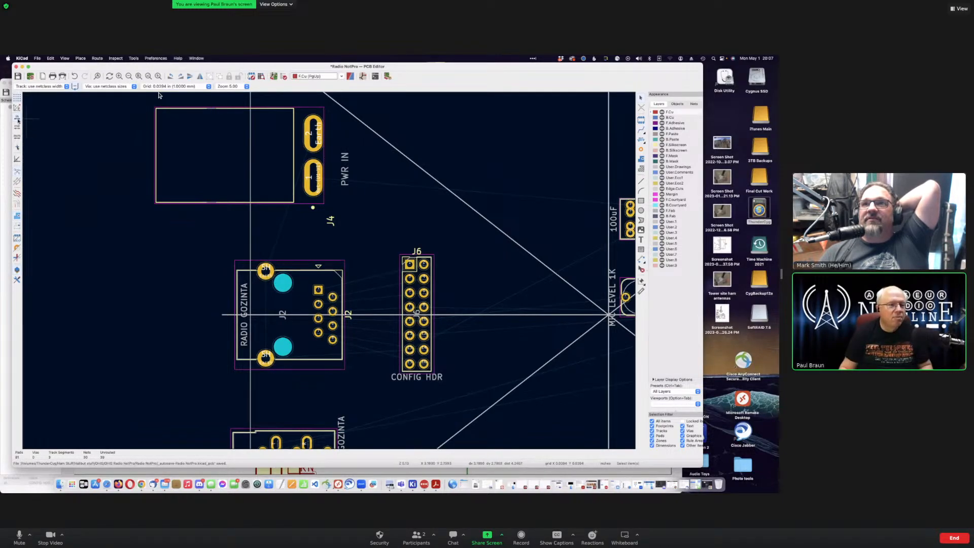
{"action": "left_click", "coordinate": [181, 86]}
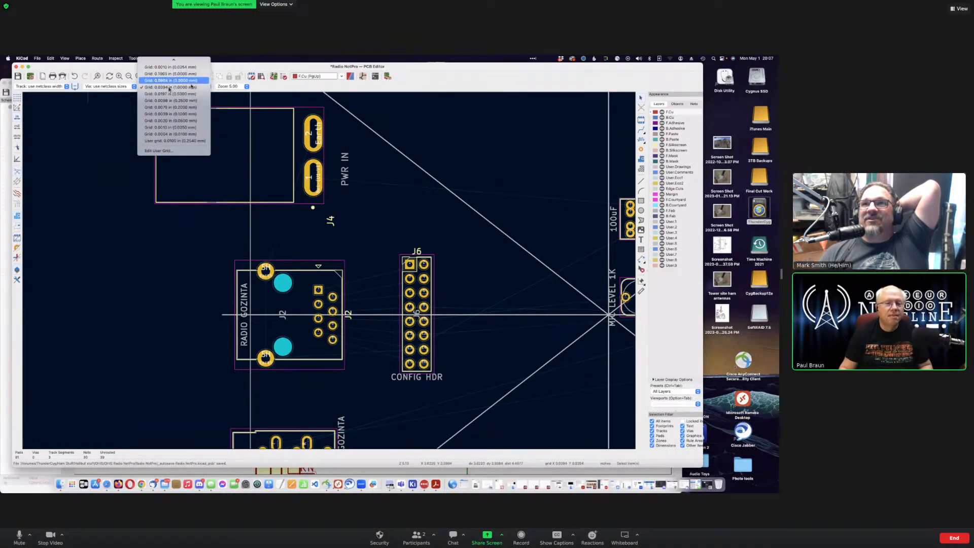
{"action": "scroll", "coordinate": [166, 95], "scroll_direction": "up", "scroll_amount": 3}
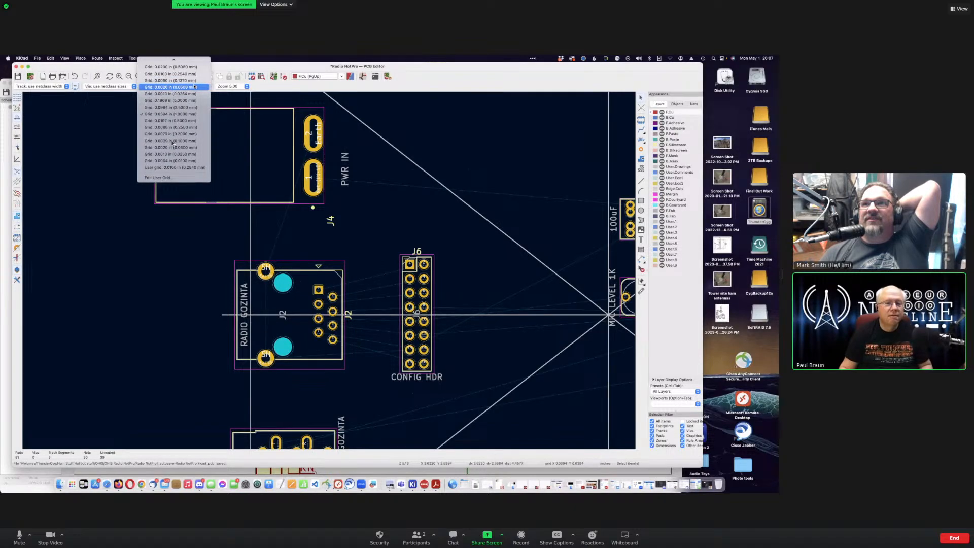
{"action": "scroll", "coordinate": [194, 86], "scroll_direction": "up", "scroll_amount": 3}
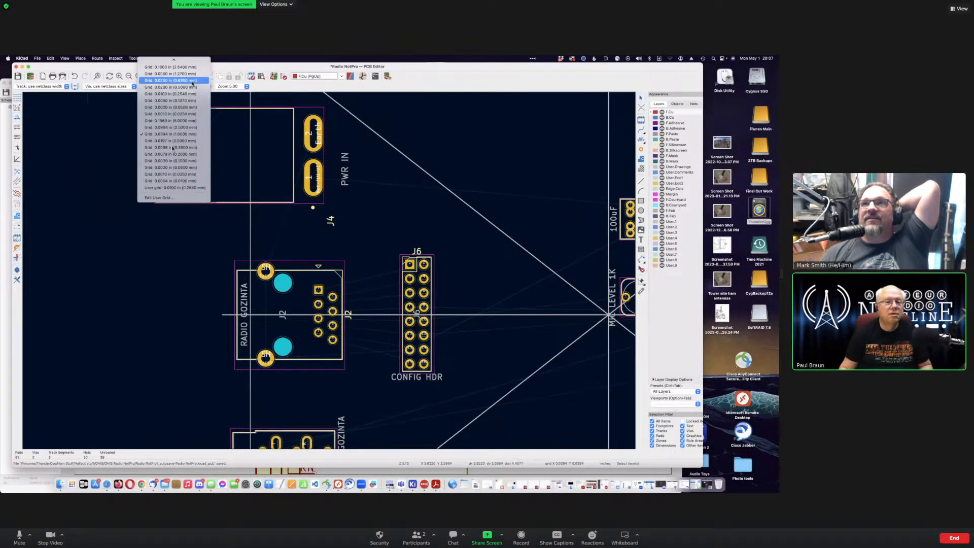
{"action": "left_click", "coordinate": [193, 81]}
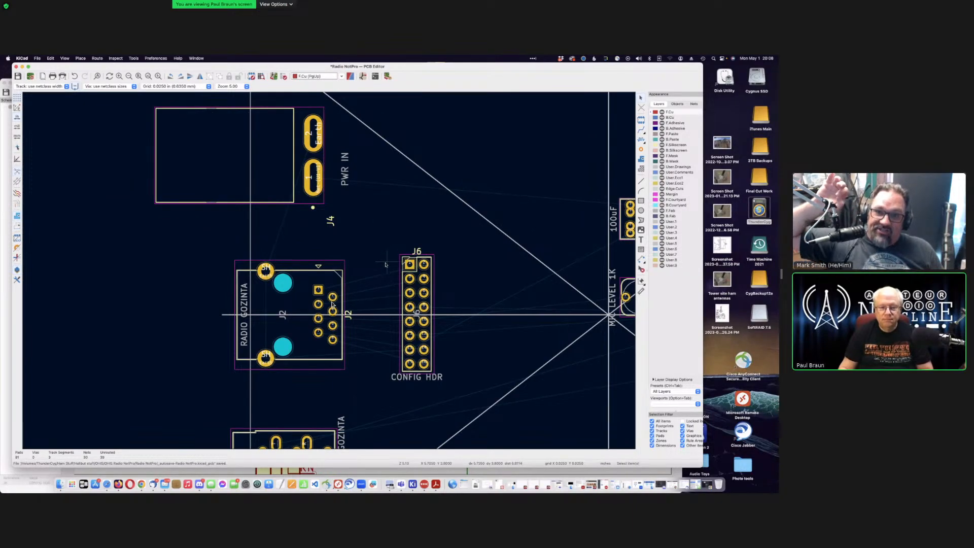
Step: Zoom in and out across the board to inspect the J7, J2 and J6 placement
{"action": "scroll", "coordinate": [332, 304], "scroll_direction": "down", "scroll_amount": 8}
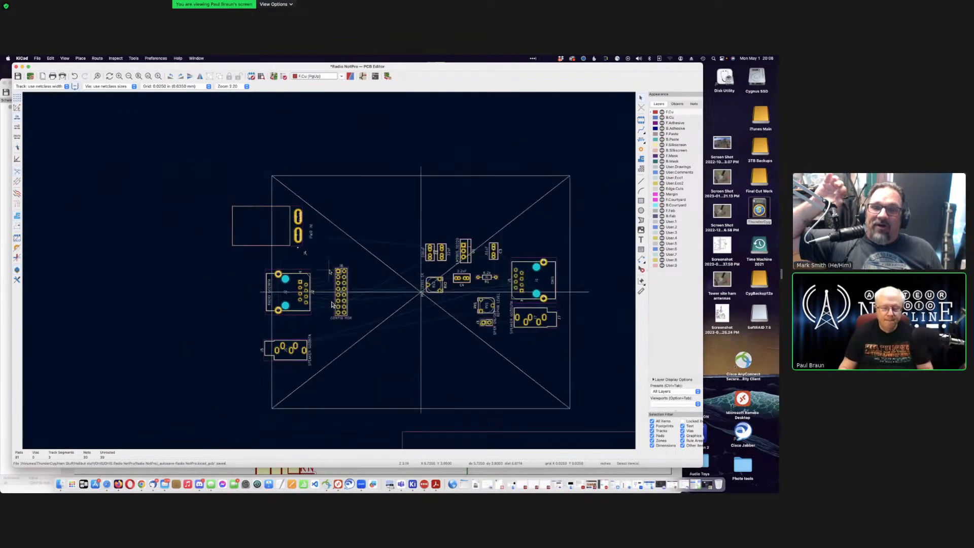
{"action": "scroll", "coordinate": [332, 304], "scroll_direction": "down", "scroll_amount": 4}
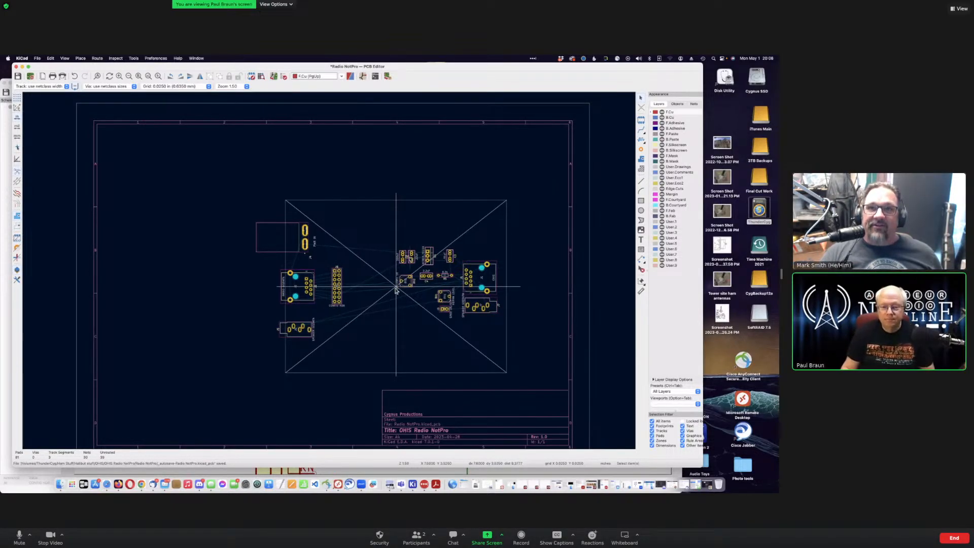
{"action": "scroll", "coordinate": [395, 289], "scroll_direction": "up", "scroll_amount": 3}
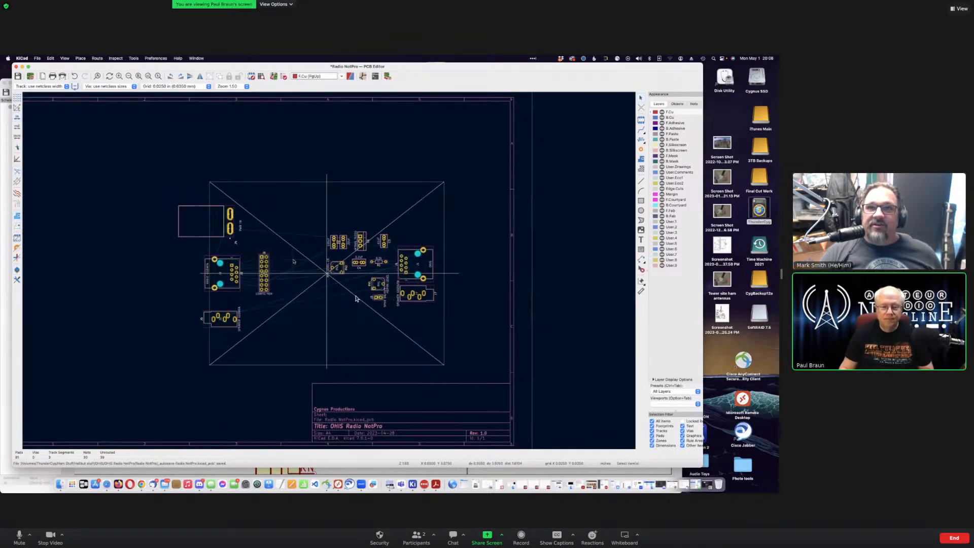
{"action": "scroll", "coordinate": [292, 293], "scroll_direction": "up", "scroll_amount": 3}
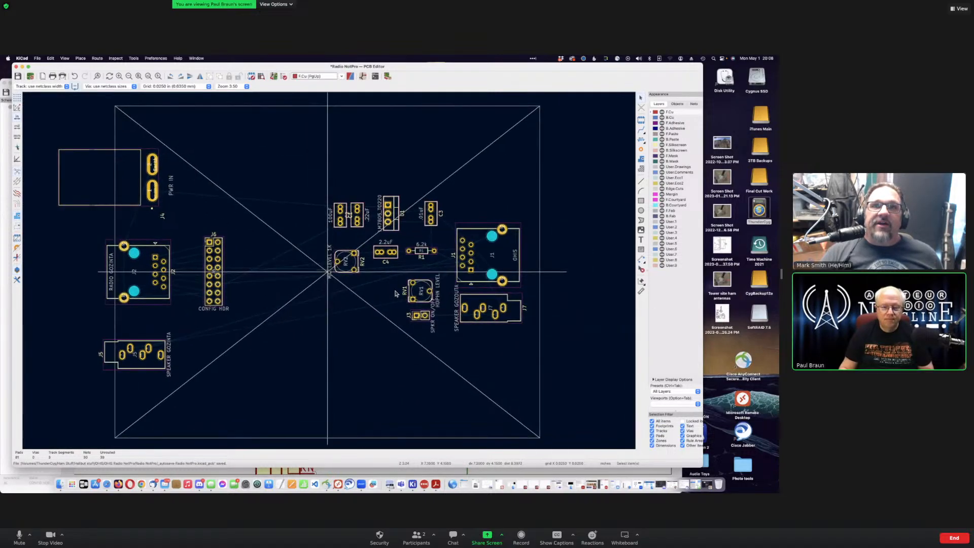
{"action": "scroll", "coordinate": [292, 293], "scroll_direction": "up", "scroll_amount": 2}
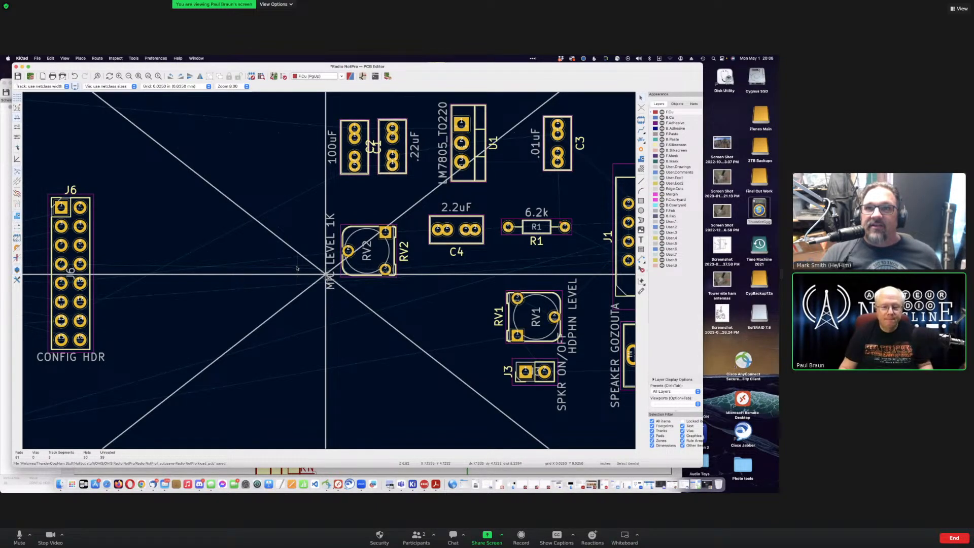
{"action": "scroll", "coordinate": [297, 268], "scroll_direction": "down", "scroll_amount": 4}
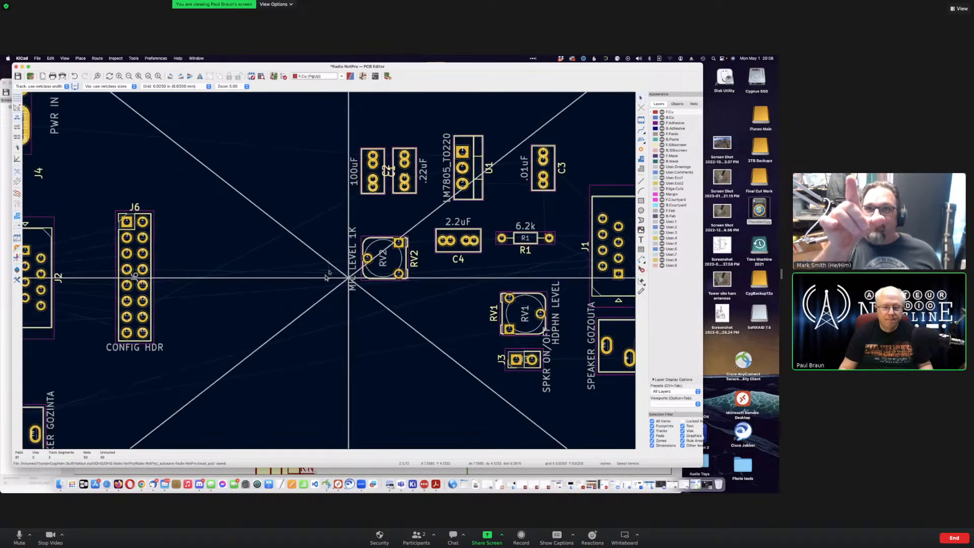
{"action": "scroll", "coordinate": [325, 276], "scroll_direction": "down", "scroll_amount": 5}
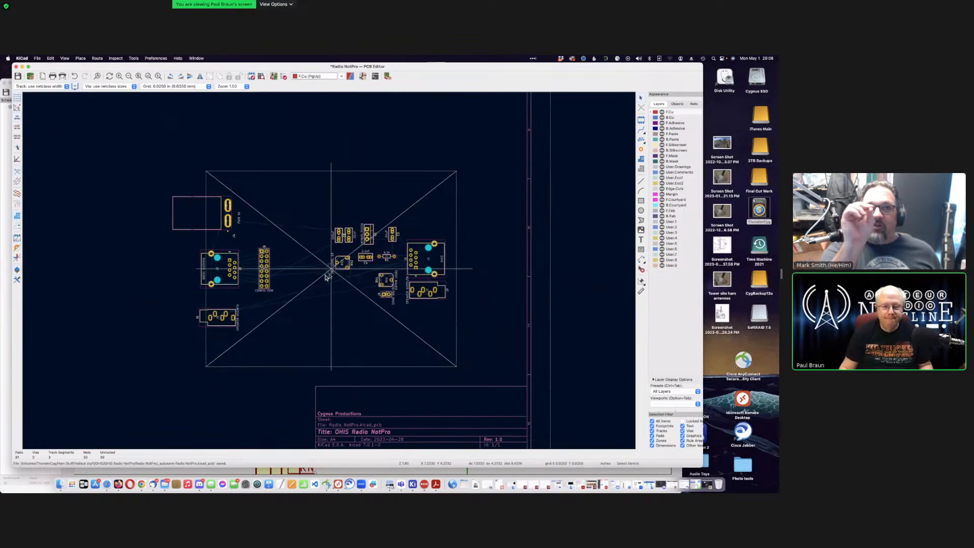
{"action": "scroll", "coordinate": [325, 276], "scroll_direction": "up", "scroll_amount": 3}
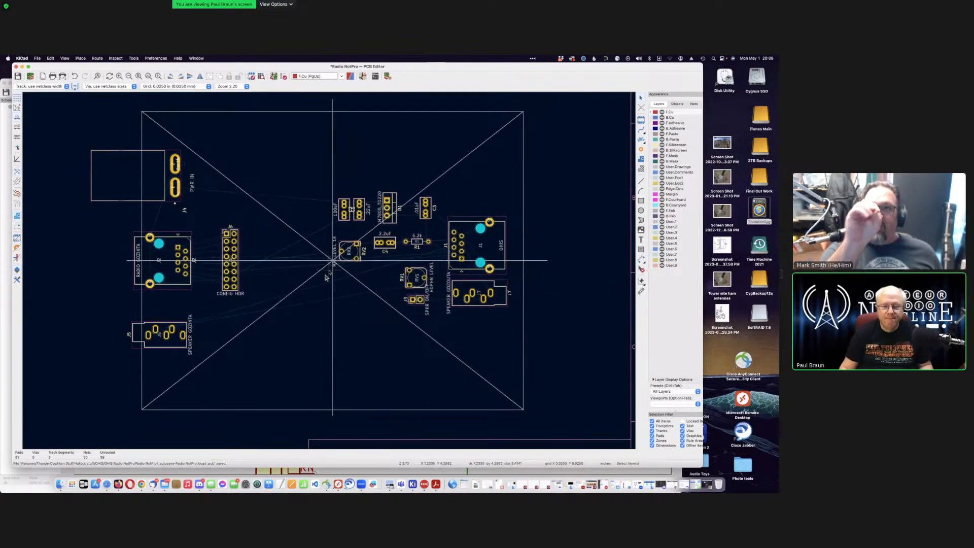
{"action": "scroll", "coordinate": [326, 277], "scroll_direction": "up", "scroll_amount": 2}
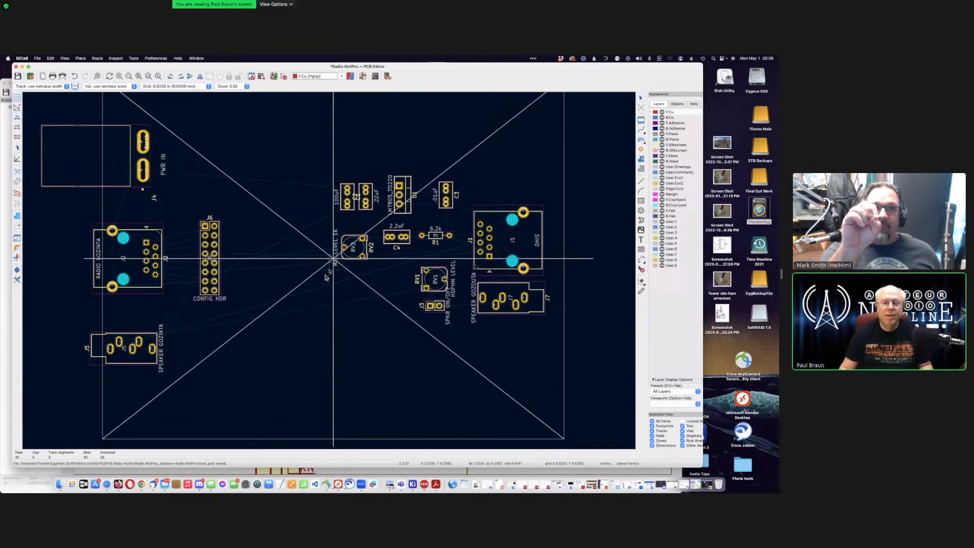
{"action": "scroll", "coordinate": [326, 277], "scroll_direction": "up", "scroll_amount": 2}
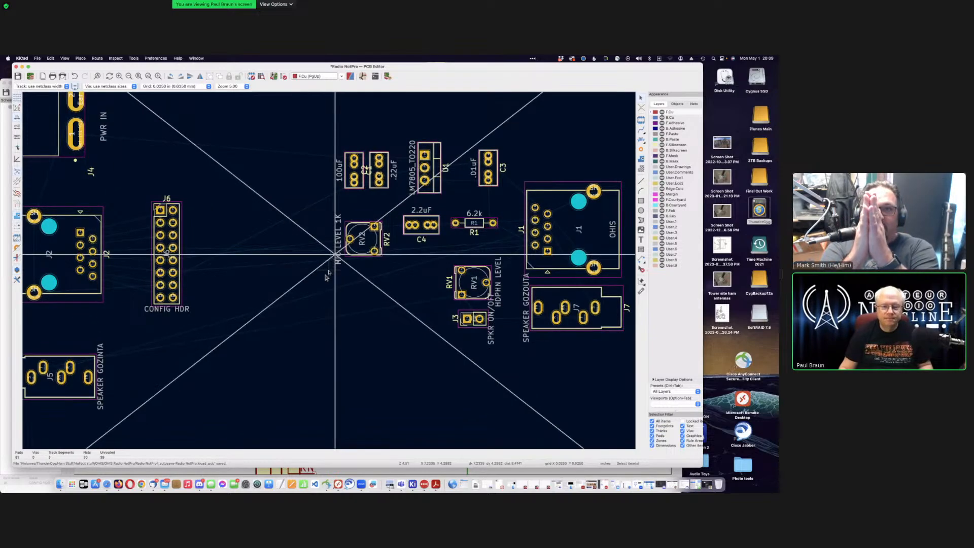
{"action": "scroll", "coordinate": [326, 277], "scroll_direction": "down", "scroll_amount": 2}
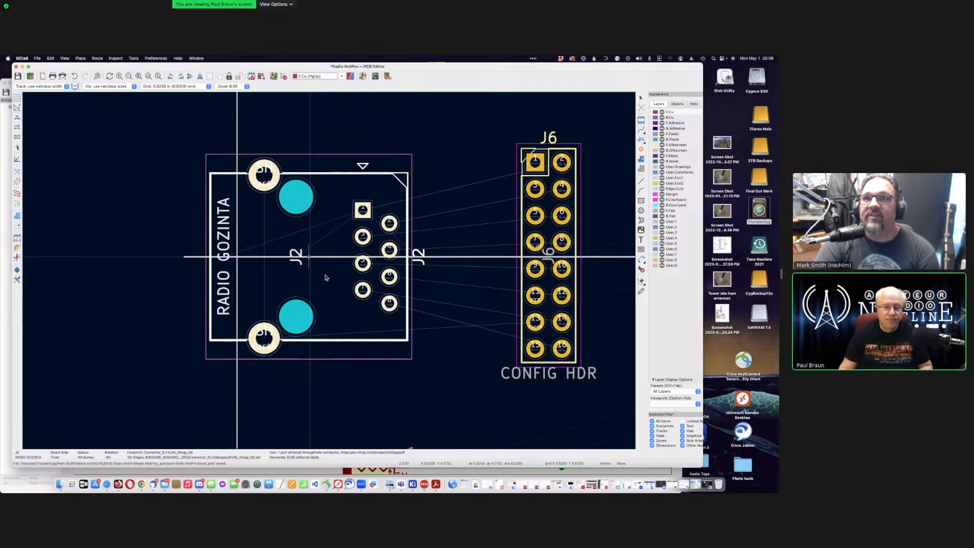
Step: Nudge J2 one grid step left and back right, then fix it just left of J6
{"action": "key", "text": "Left"}
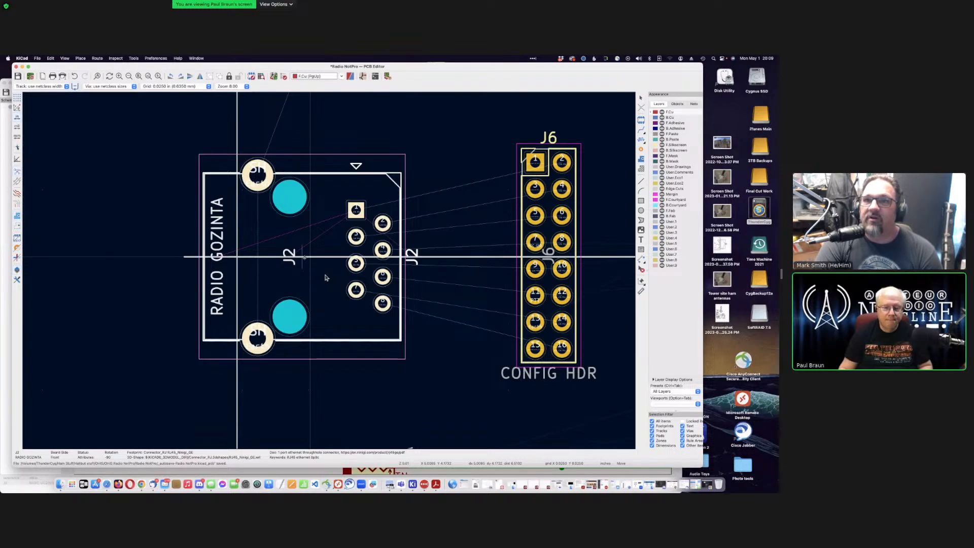
{"action": "key", "text": "Right"}
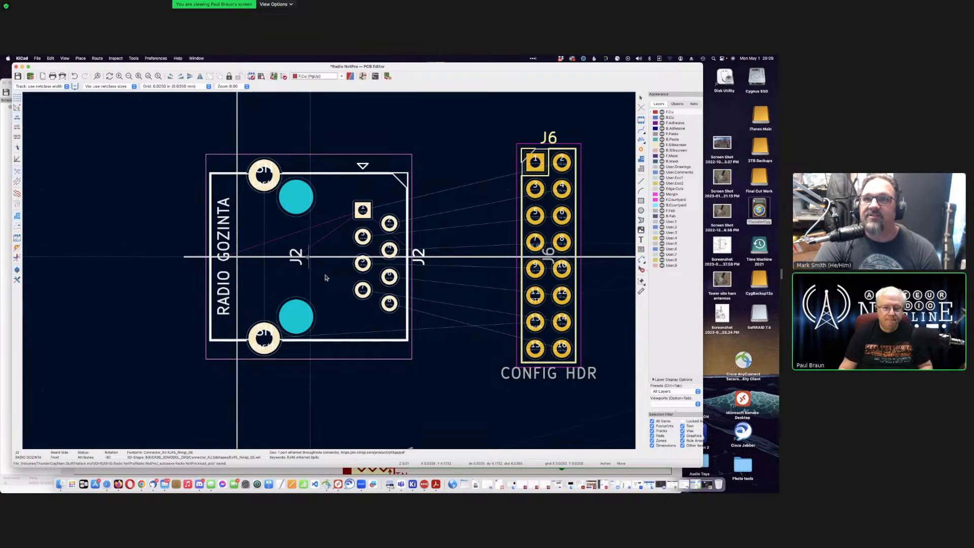
{"action": "key", "text": "Return"}
{"action": "key", "text": "Escape"}
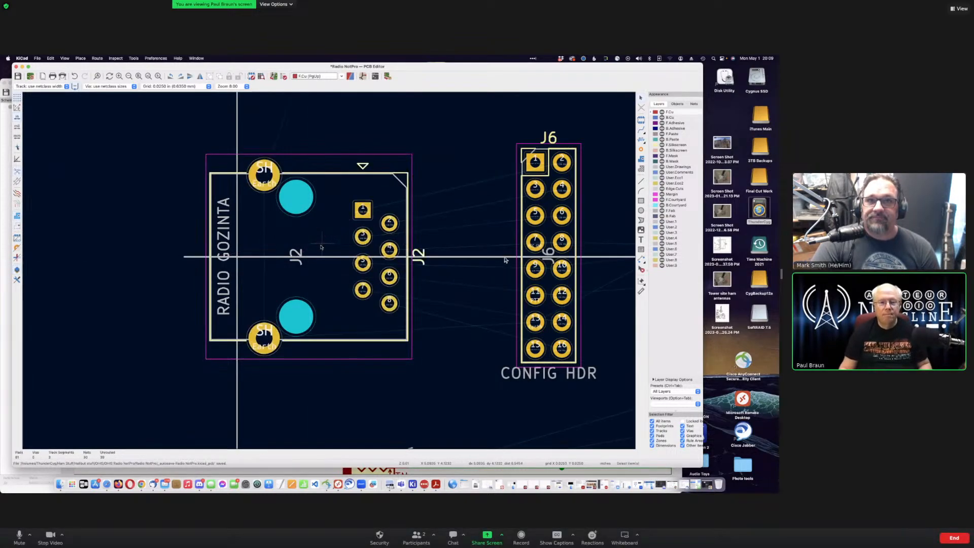
Step: Shift the J5 SPEAKER GOZINTA jack slightly and set it below J2 RADIO GOZINTA
{"action": "scroll", "coordinate": [327, 274], "scroll_direction": "down", "scroll_amount": 1}
{"action": "scroll", "coordinate": [329, 272], "scroll_direction": "down", "scroll_amount": 4}
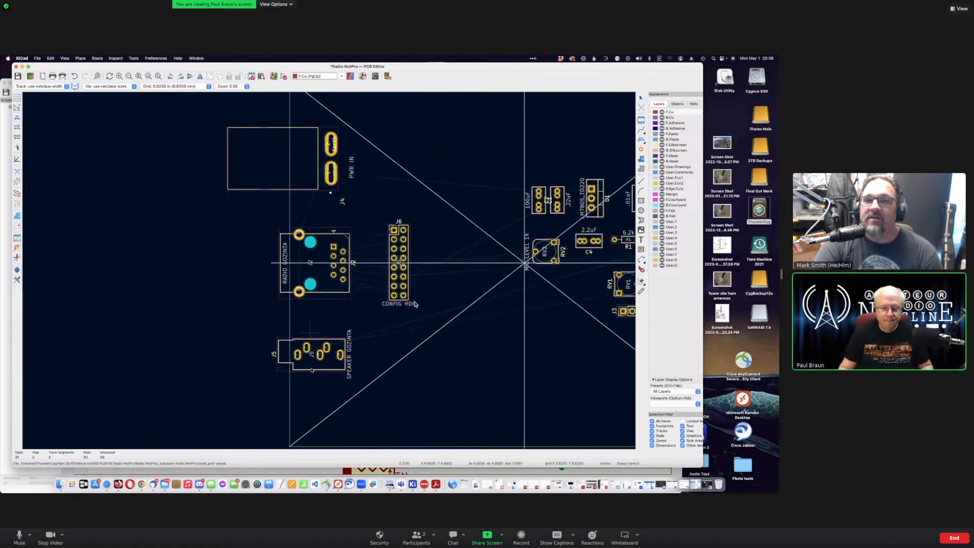
{"action": "scroll", "coordinate": [319, 350], "scroll_direction": "up", "scroll_amount": 2}
{"action": "scroll", "coordinate": [350, 234], "scroll_direction": "up", "scroll_amount": 1}
{"action": "scroll", "coordinate": [401, 278], "scroll_direction": "up", "scroll_amount": 3}
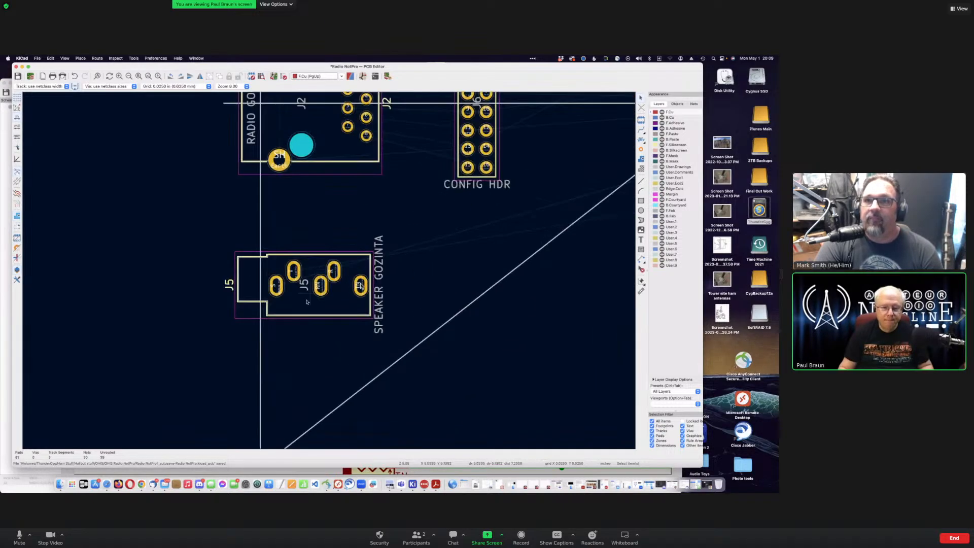
{"action": "left_click", "coordinate": [360, 285]}
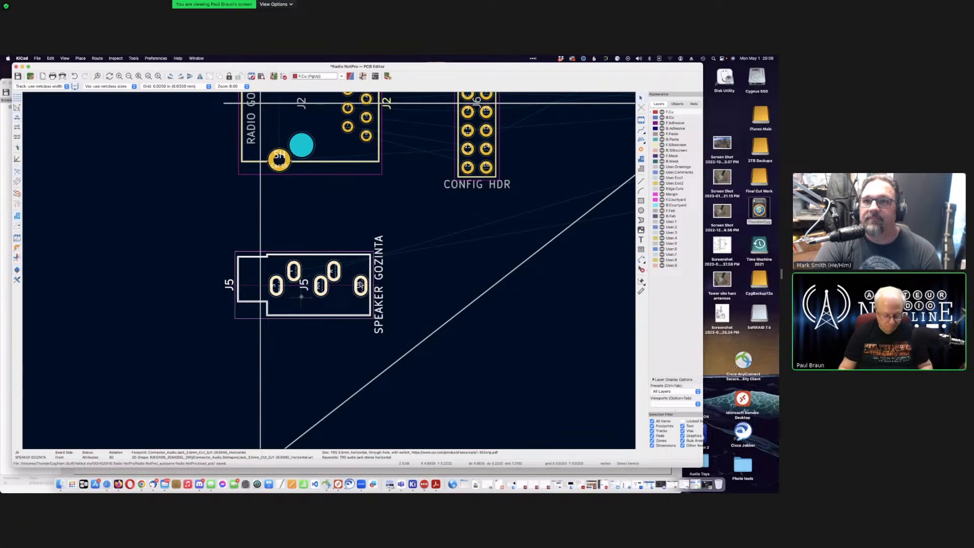
{"action": "key", "text": "m"}
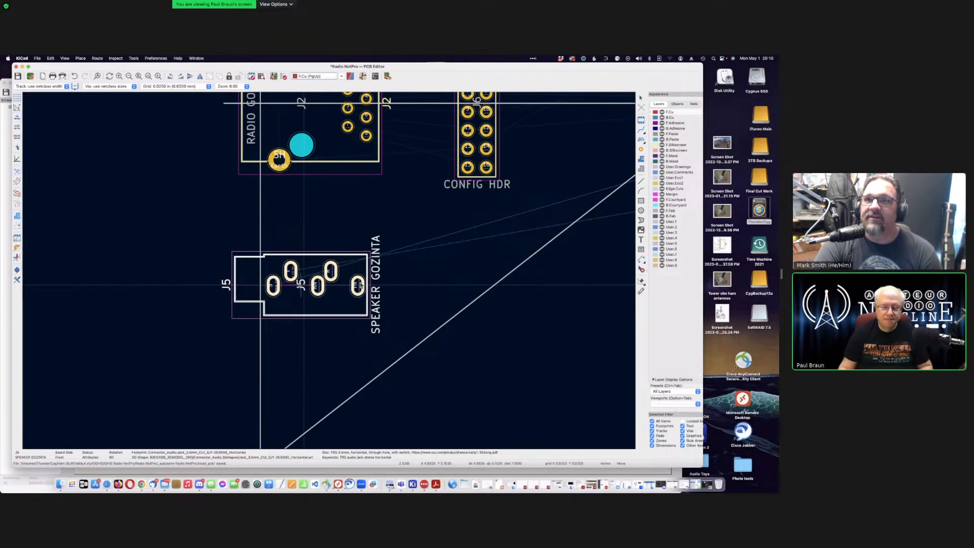
{"action": "left_click", "coordinate": [359, 286]}
{"action": "scroll", "coordinate": [467, 352], "scroll_direction": "down", "scroll_amount": 3}
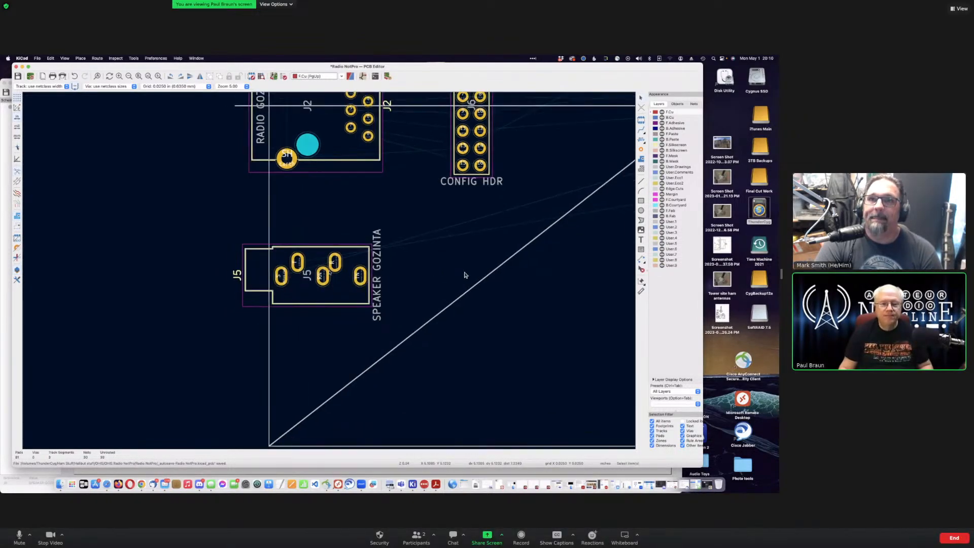
{"action": "scroll", "coordinate": [329, 271], "scroll_direction": "down", "scroll_amount": 4}
{"action": "scroll", "coordinate": [329, 271], "scroll_direction": "up", "scroll_amount": 3}
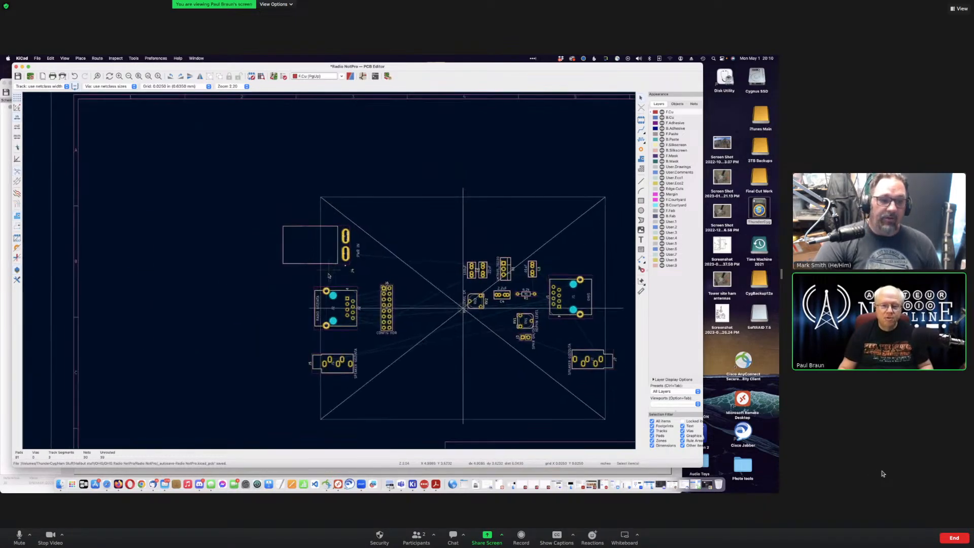
{"action": "scroll", "coordinate": [329, 272], "scroll_direction": "up", "scroll_amount": 1}
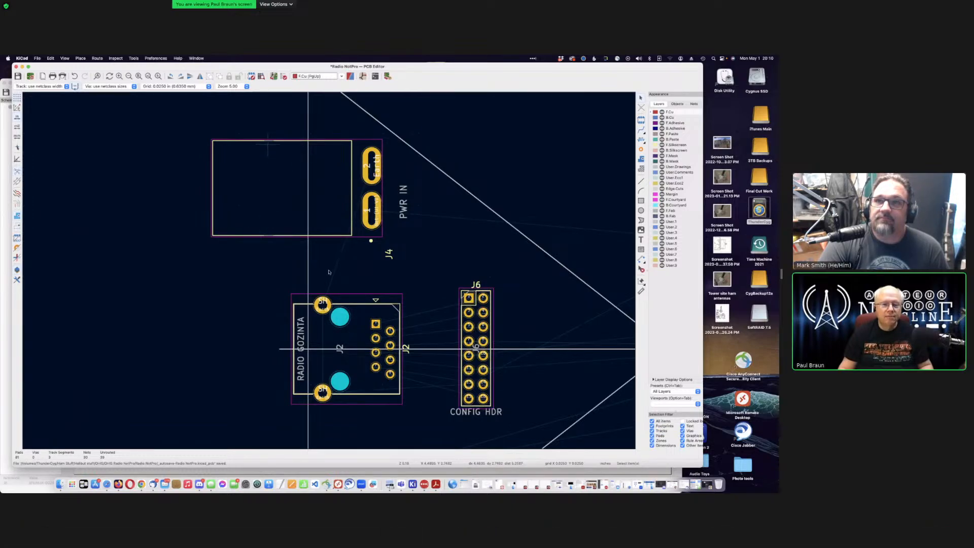
{"action": "scroll", "coordinate": [274, 156], "scroll_direction": "up", "scroll_amount": 1}
{"action": "scroll", "coordinate": [335, 280], "scroll_direction": "up", "scroll_amount": 1}
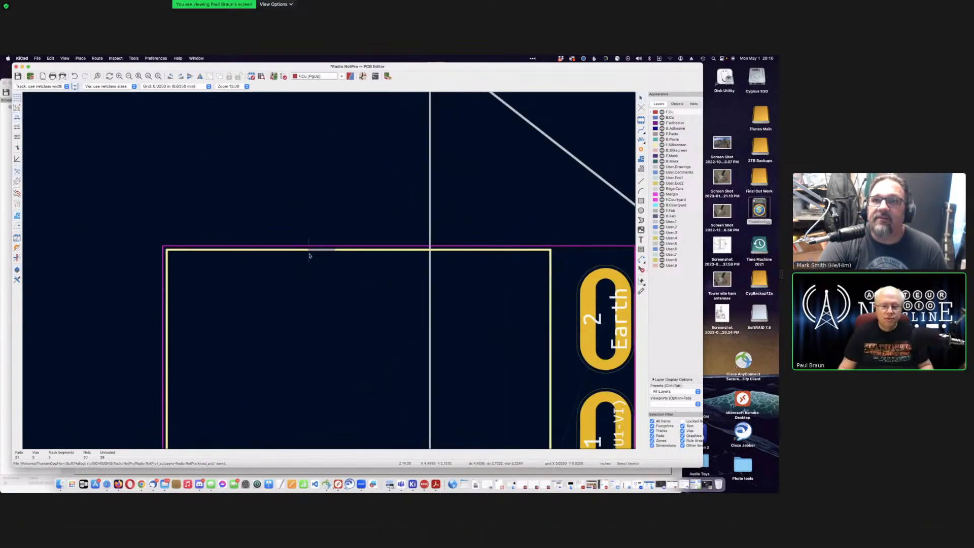
{"action": "scroll", "coordinate": [327, 270], "scroll_direction": "down", "scroll_amount": 1}
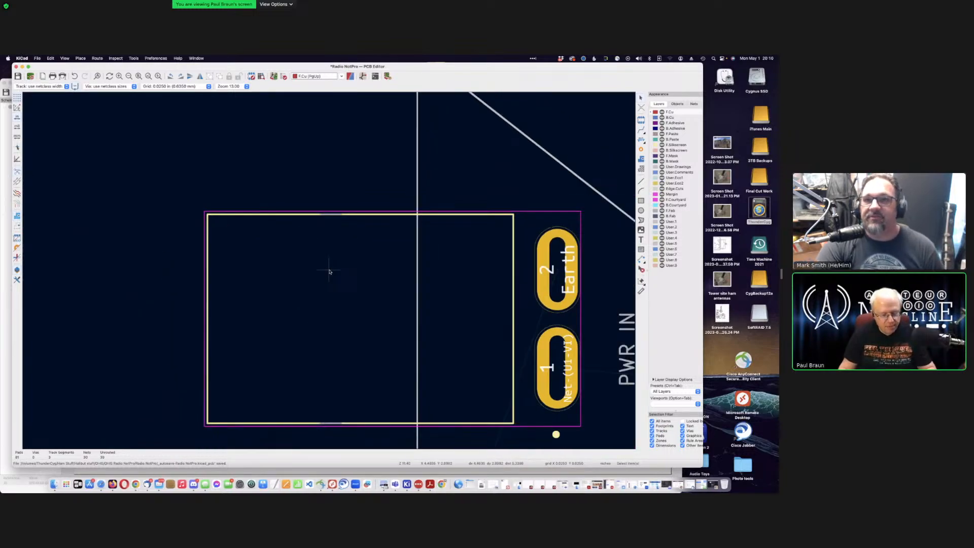
{"action": "scroll", "coordinate": [328, 272], "scroll_direction": "down", "scroll_amount": 1}
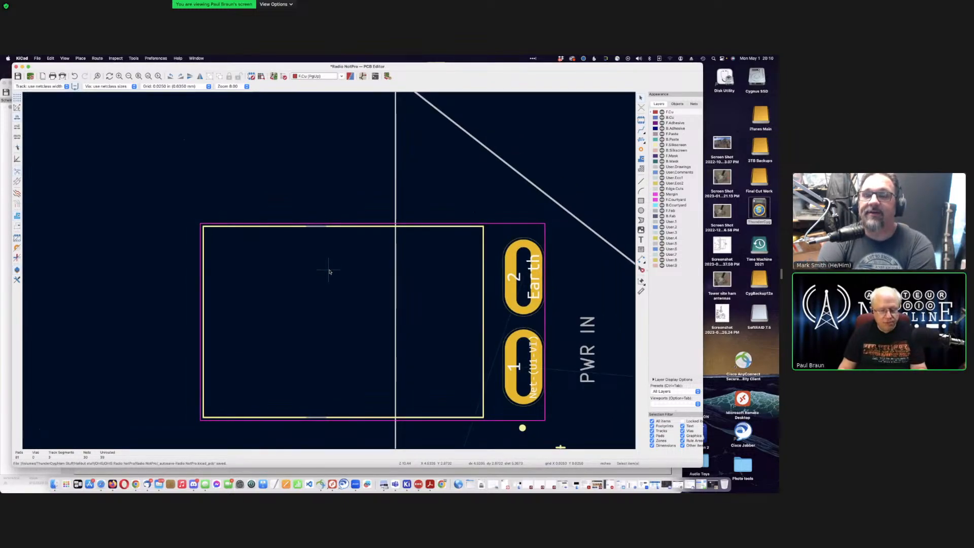
{"action": "left_click", "coordinate": [378, 229]}
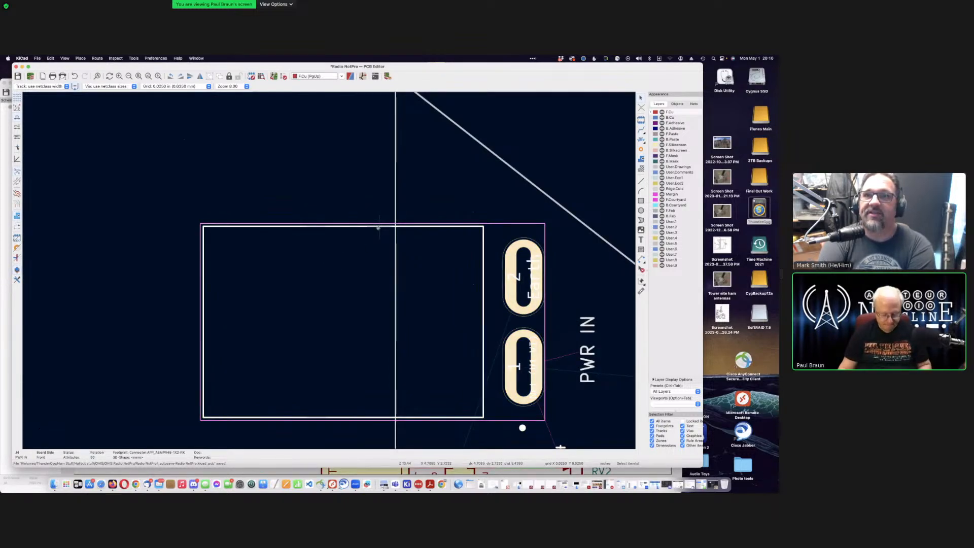
{"action": "key", "text": "m"}
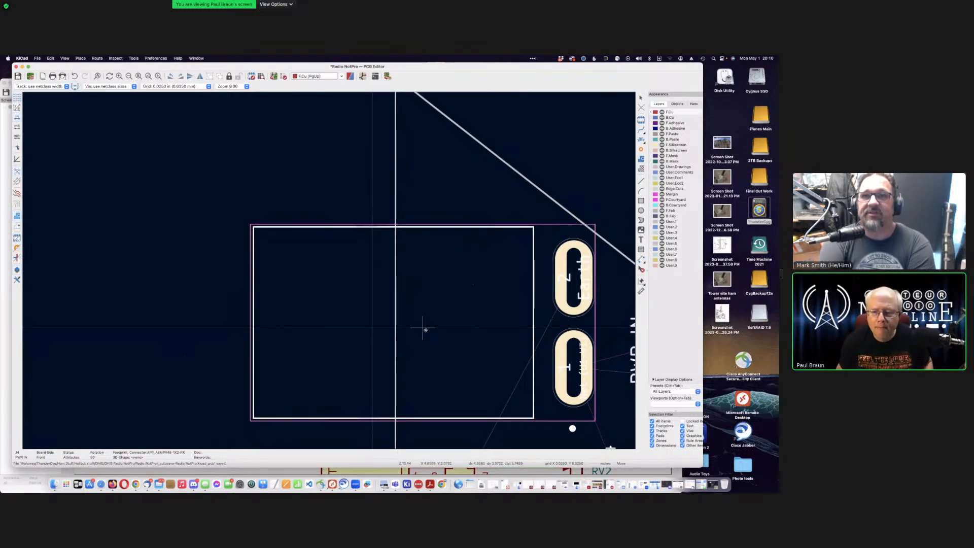
{"action": "left_click", "coordinate": [425, 330]}
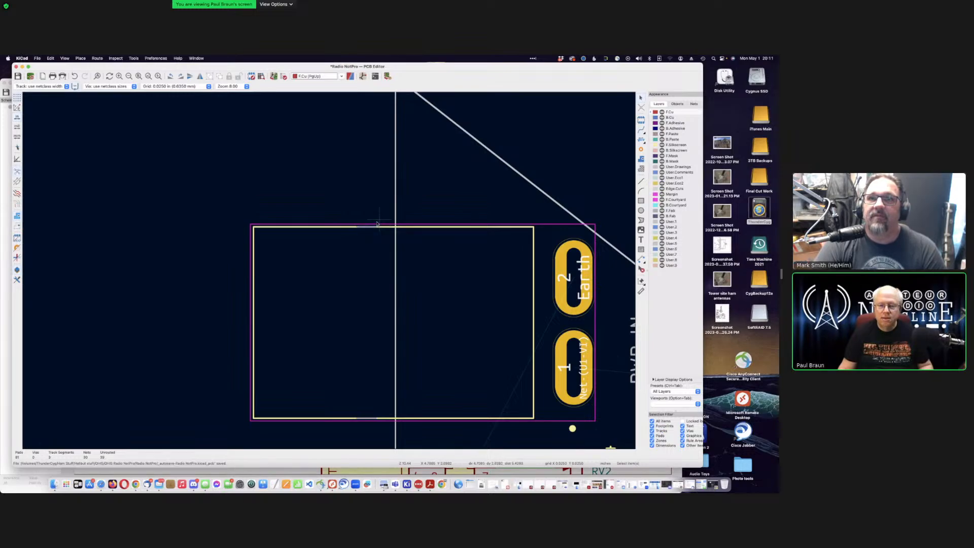
{"action": "scroll", "coordinate": [329, 272], "scroll_direction": "down", "scroll_amount": 5}
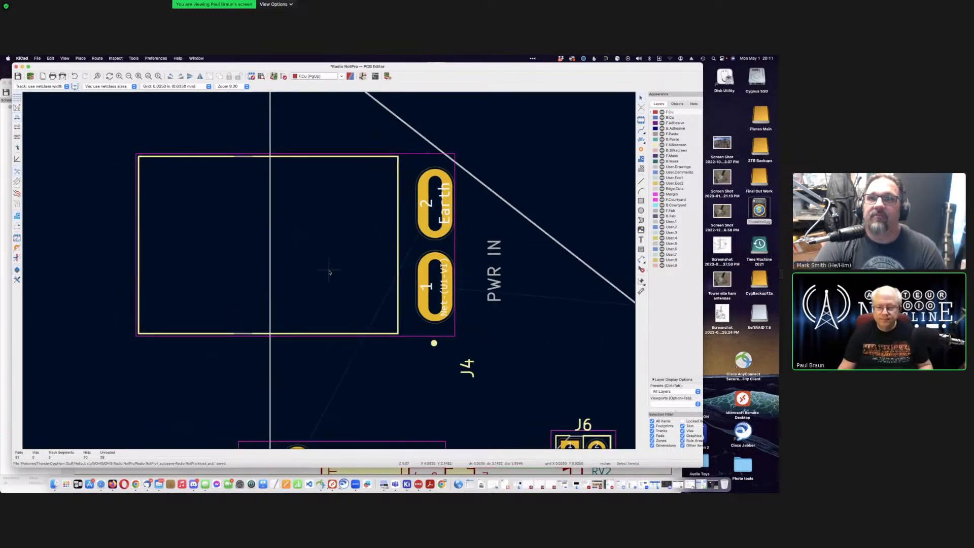
{"action": "scroll", "coordinate": [329, 273], "scroll_direction": "down", "scroll_amount": 2}
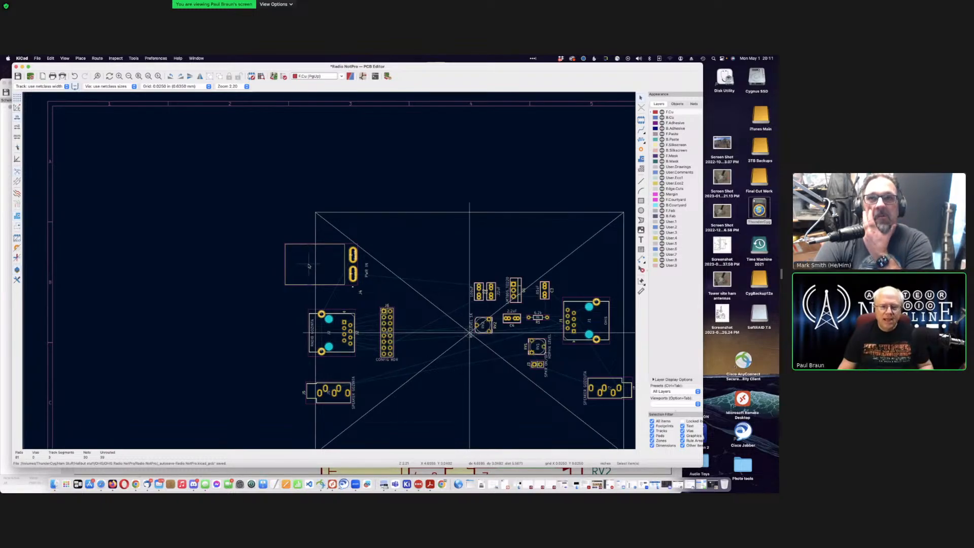
{"action": "scroll", "coordinate": [298, 284], "scroll_direction": "up", "scroll_amount": 1}
{"action": "scroll", "coordinate": [287, 255], "scroll_direction": "up", "scroll_amount": 2}
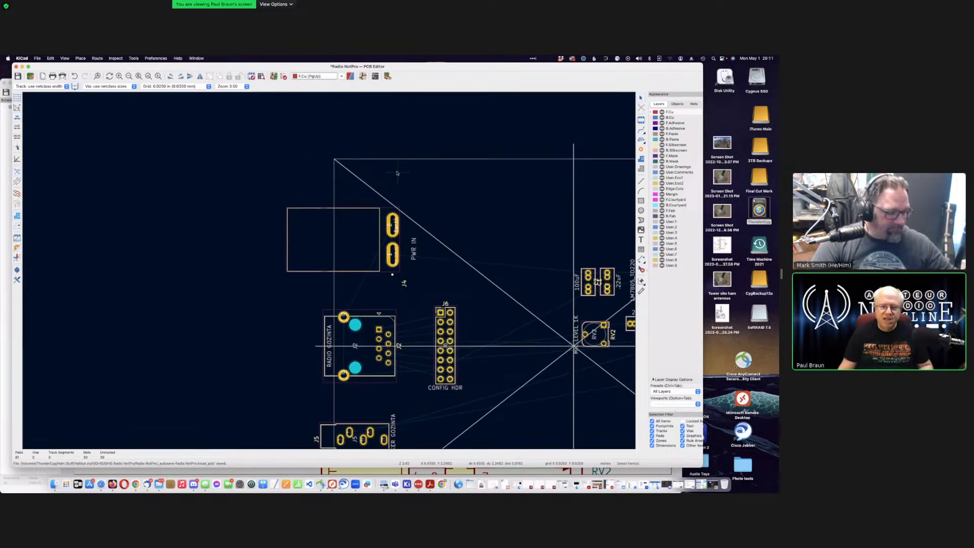
{"action": "left_click", "coordinate": [317, 271]}
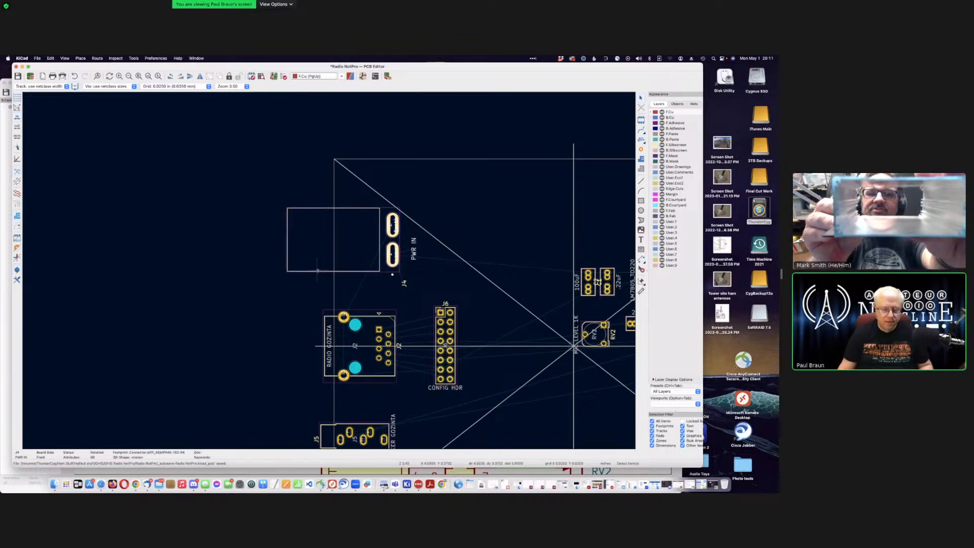
{"action": "key", "text": "m"}
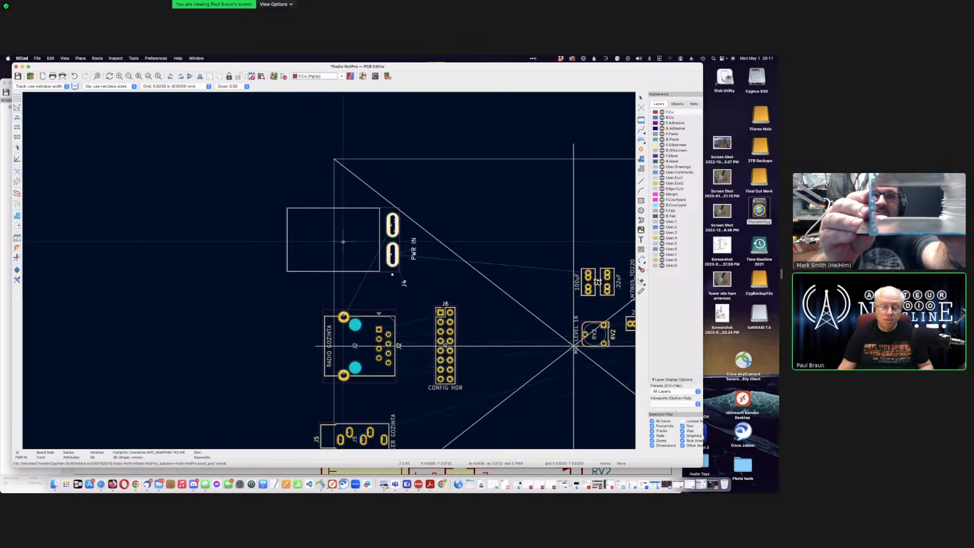
{"action": "key", "text": "Escape"}
{"action": "key", "text": "Escape"}
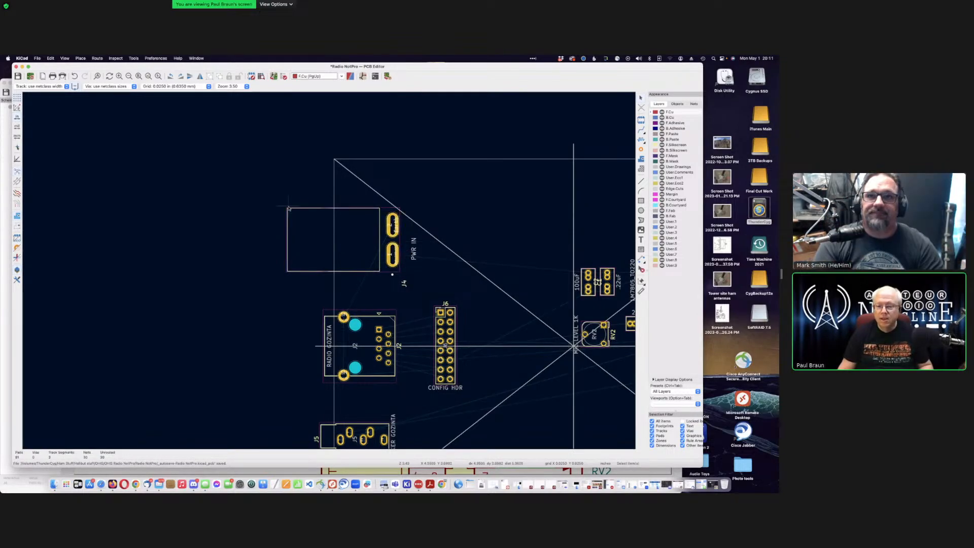
{"action": "scroll", "coordinate": [490, 277], "scroll_direction": "down", "scroll_amount": 5}
{"action": "scroll", "coordinate": [328, 272], "scroll_direction": "up", "scroll_amount": 2}
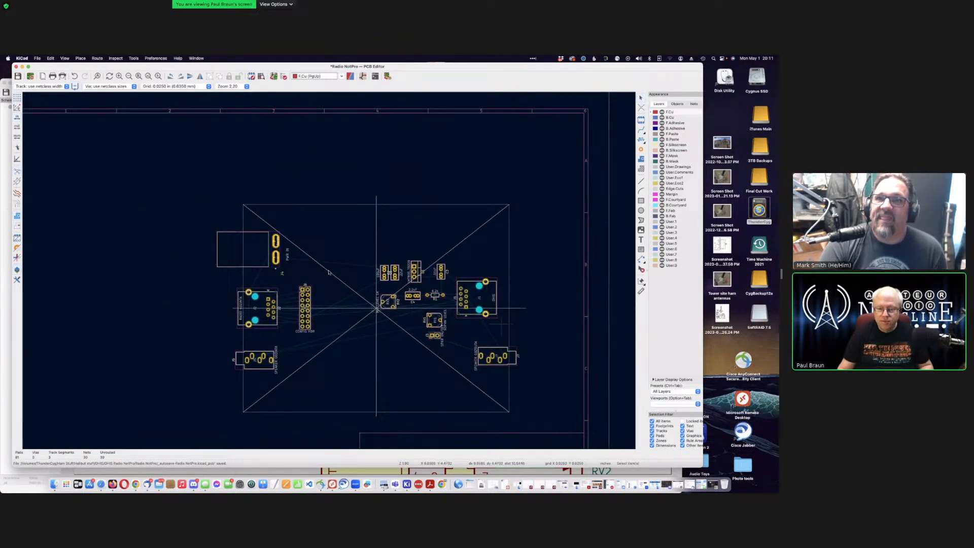
Step: Reposition the OHS connector J1 a little right and lower, then deselect it
{"action": "scroll", "coordinate": [324, 265], "scroll_direction": "up", "scroll_amount": 3}
{"action": "scroll", "coordinate": [378, 258], "scroll_direction": "up", "scroll_amount": 2}
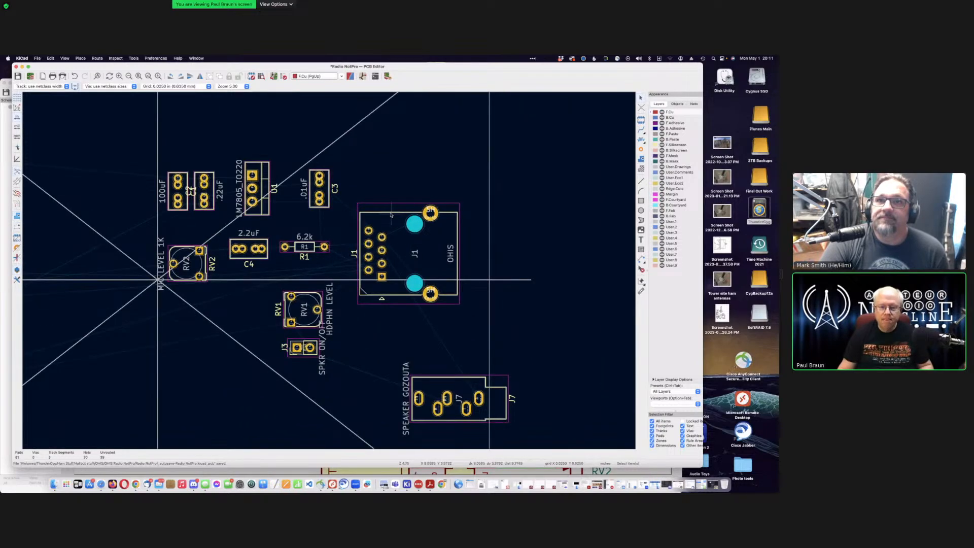
{"action": "left_click", "coordinate": [390, 213]}
{"action": "key", "text": "m"}
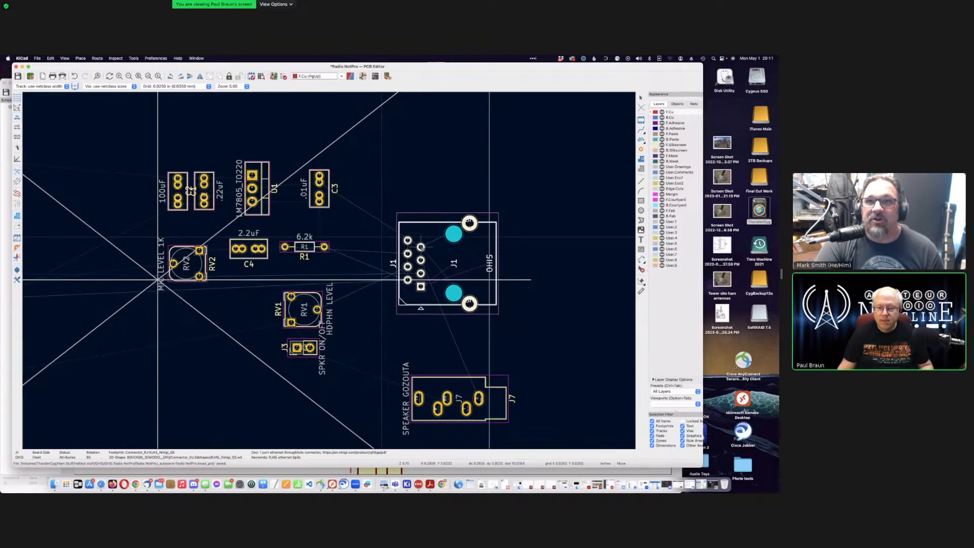
{"action": "left_click", "coordinate": [382, 237]}
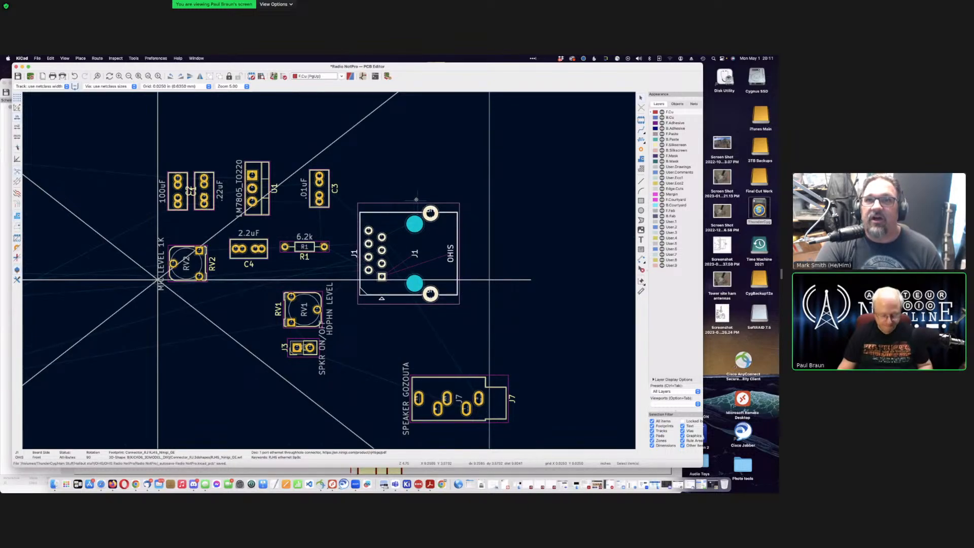
{"action": "key", "text": "m"}
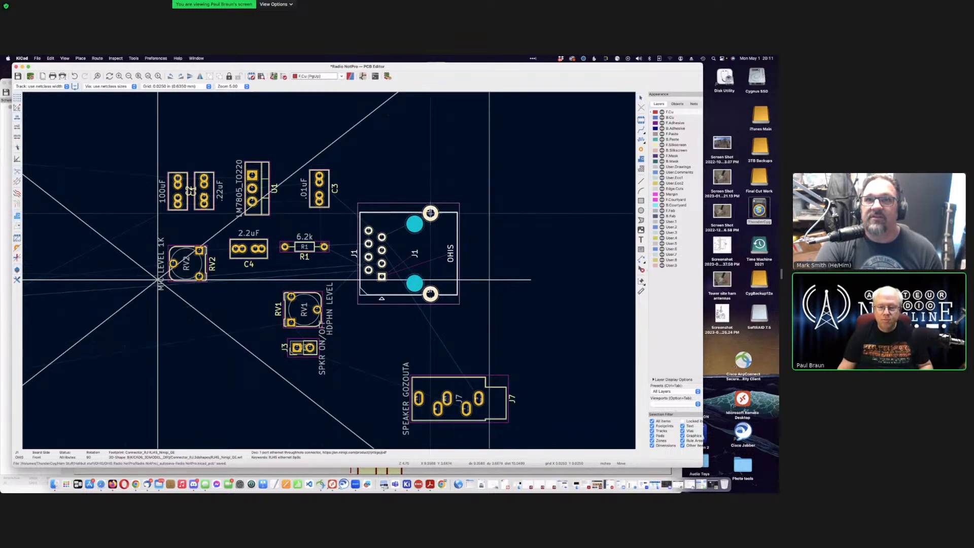
{"action": "left_click", "coordinate": [430, 213]}
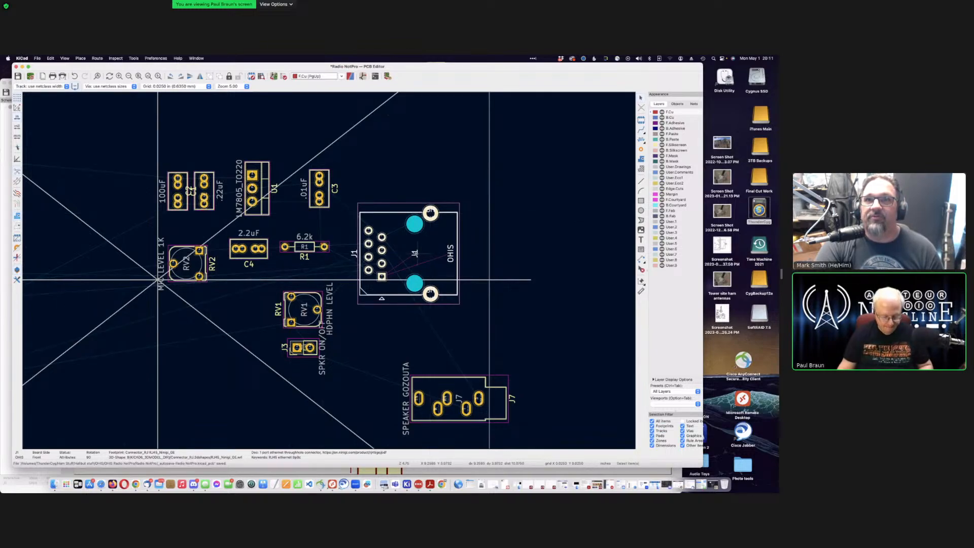
{"action": "key", "text": "m"}
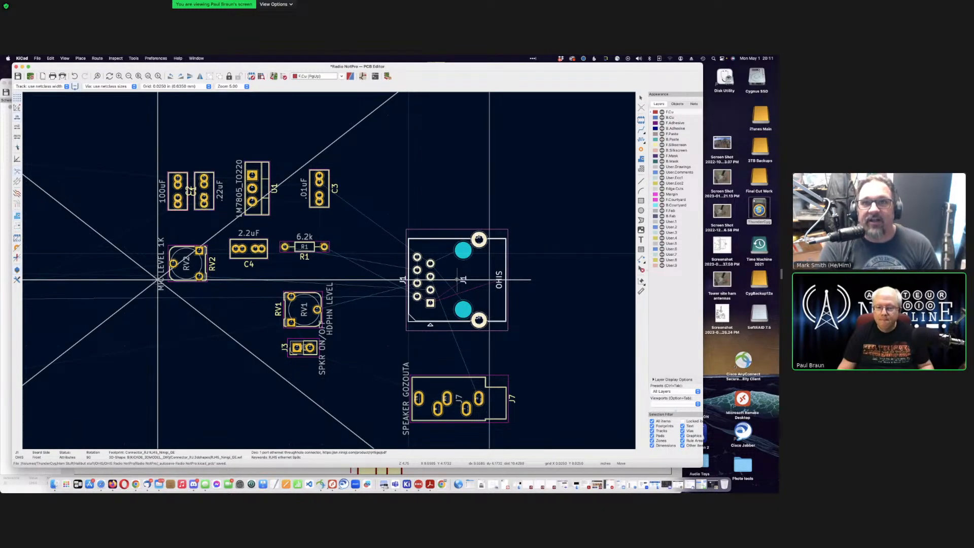
{"action": "left_click", "coordinate": [455, 280]}
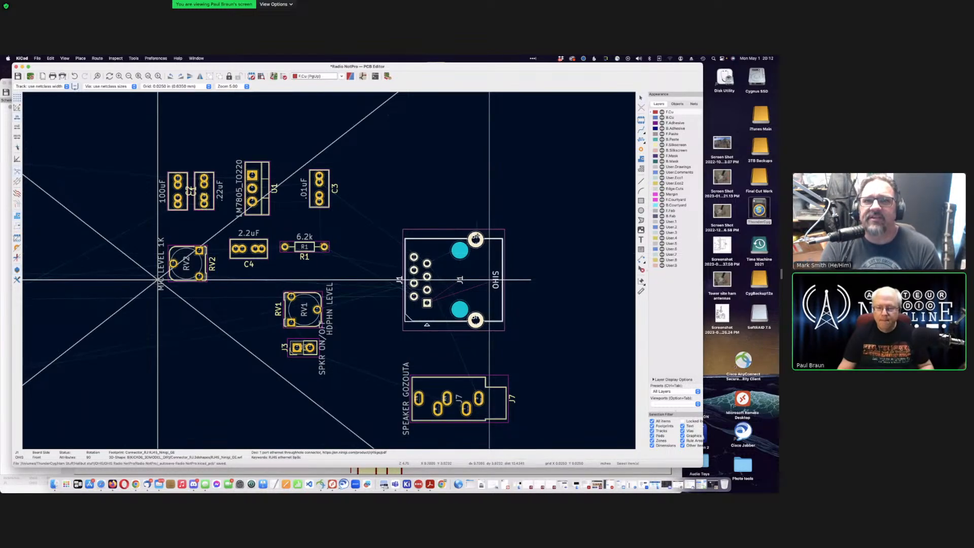
{"action": "key", "text": "Escape"}
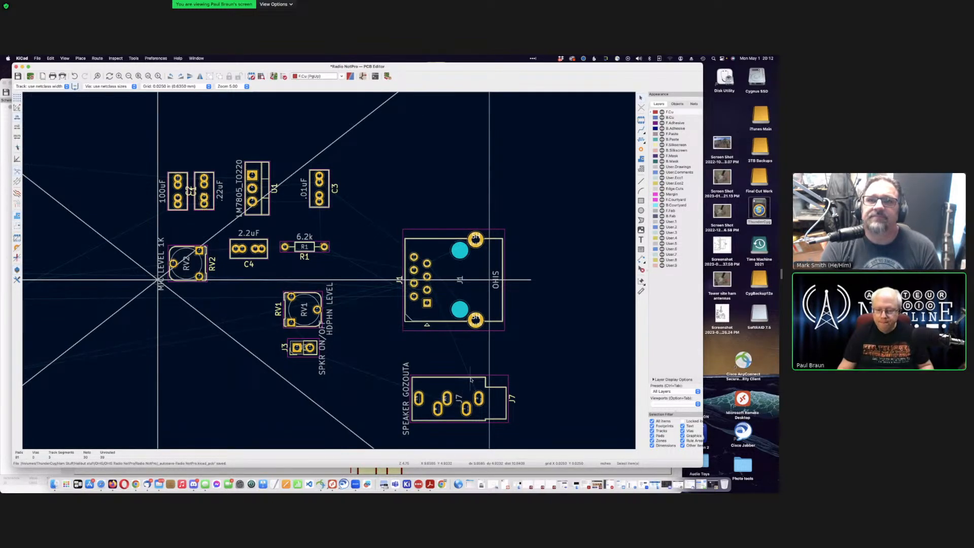
Step: Drop the J3 SPKR ON/OFF header lower, beneath RV1 and left of J7
{"action": "scroll", "coordinate": [471, 379], "scroll_direction": "down", "scroll_amount": 5}
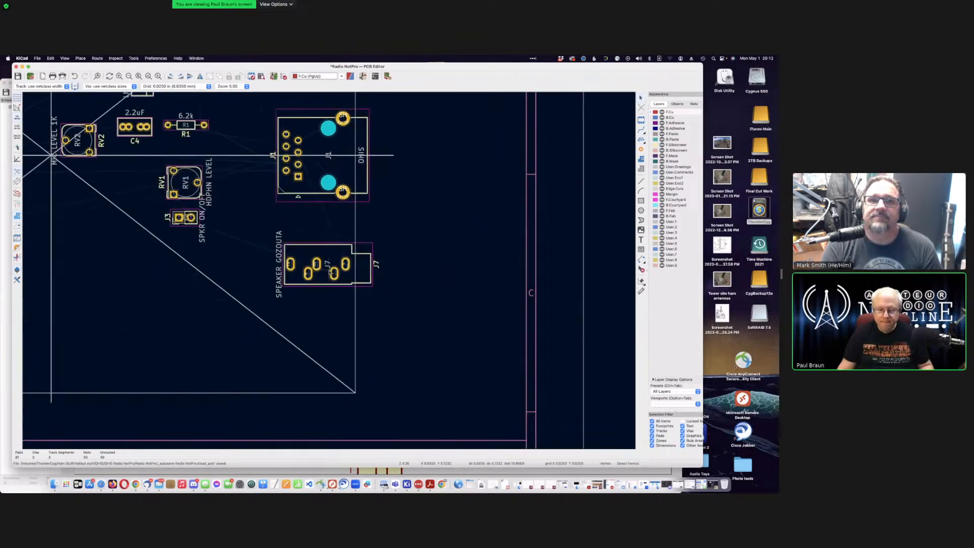
{"action": "scroll", "coordinate": [330, 271], "scroll_direction": "up", "scroll_amount": 4}
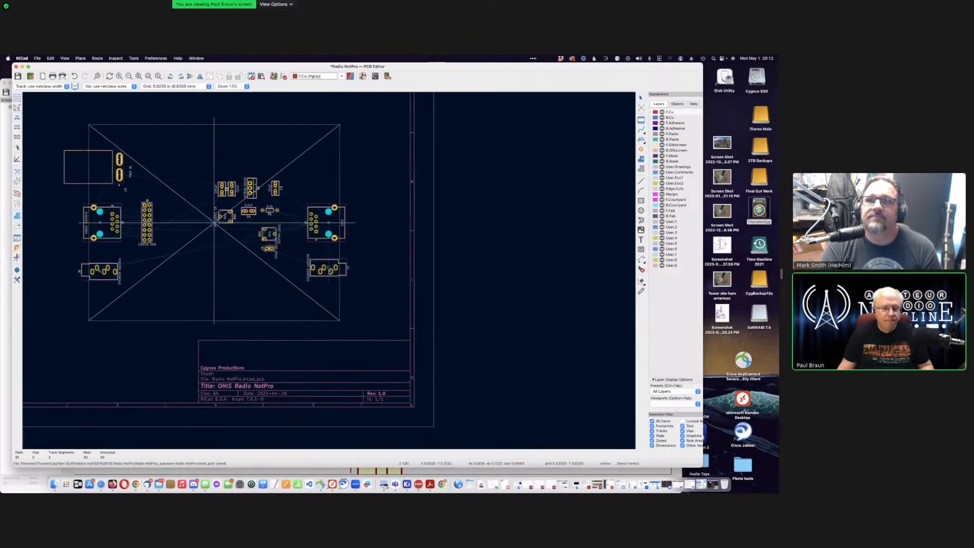
{"action": "scroll", "coordinate": [330, 271], "scroll_direction": "up", "scroll_amount": 3}
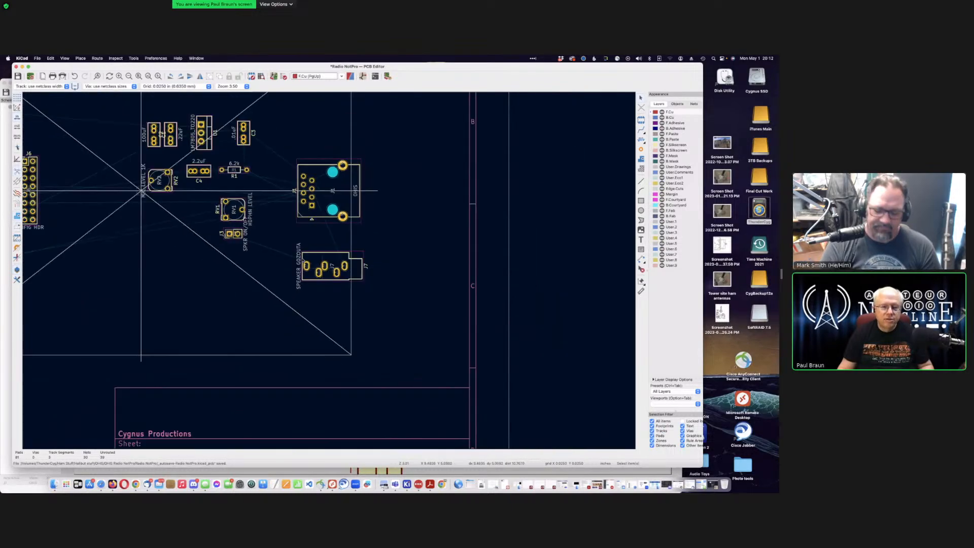
{"action": "scroll", "coordinate": [271, 117], "scroll_direction": "down", "scroll_amount": 1}
{"action": "scroll", "coordinate": [330, 281], "scroll_direction": "down", "scroll_amount": 1}
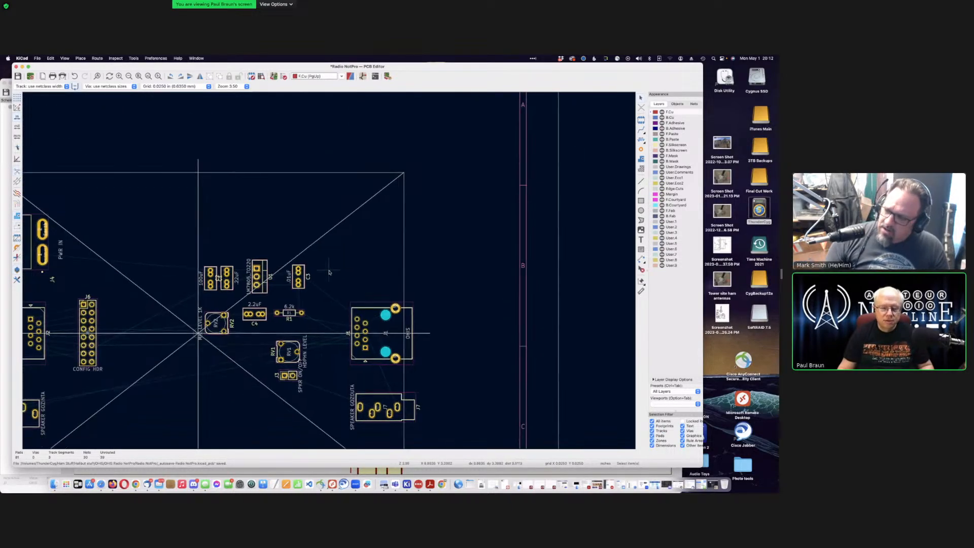
{"action": "scroll", "coordinate": [434, 251], "scroll_direction": "left", "scroll_amount": 3}
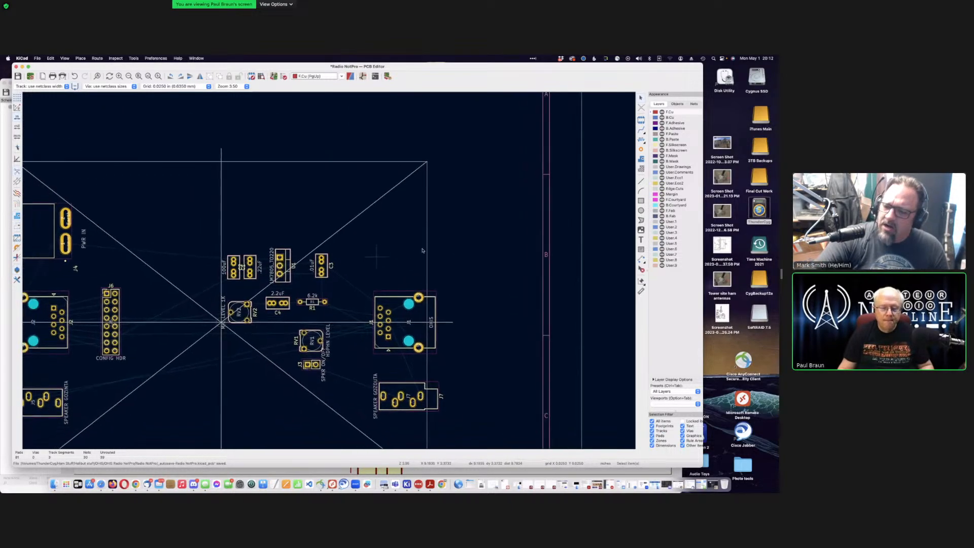
{"action": "scroll", "coordinate": [433, 248], "scroll_direction": "left", "scroll_amount": 1}
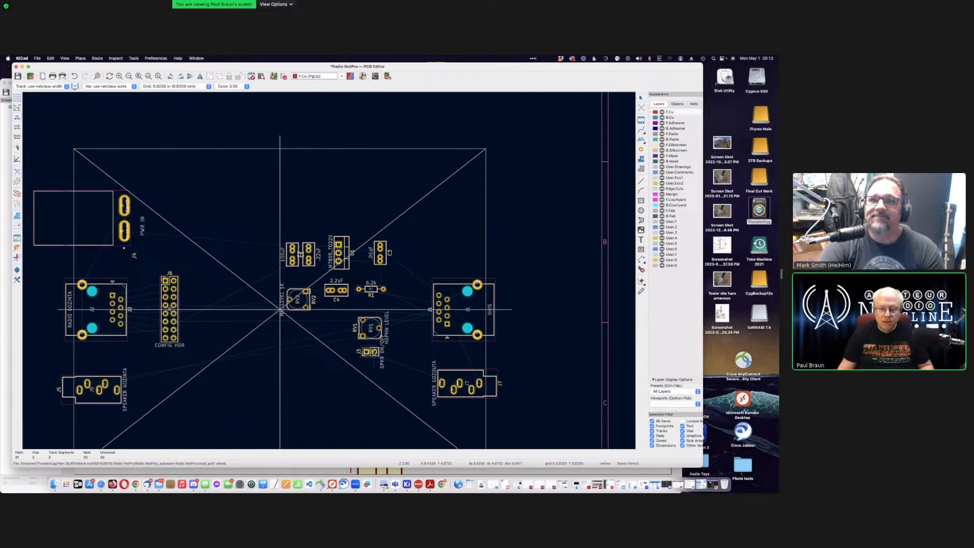
{"action": "left_click", "coordinate": [374, 352]}
{"action": "left_click", "coordinate": [370, 354]}
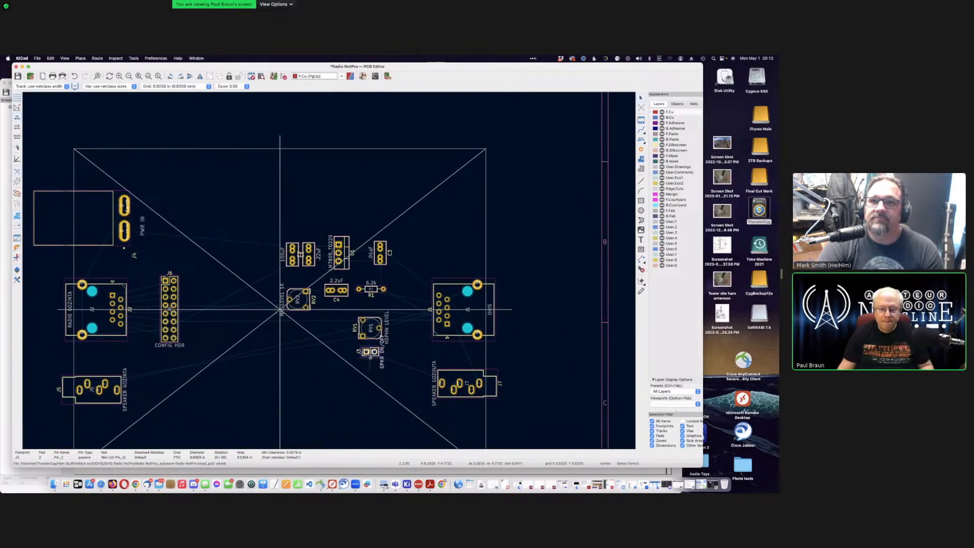
{"action": "key", "text": "m"}
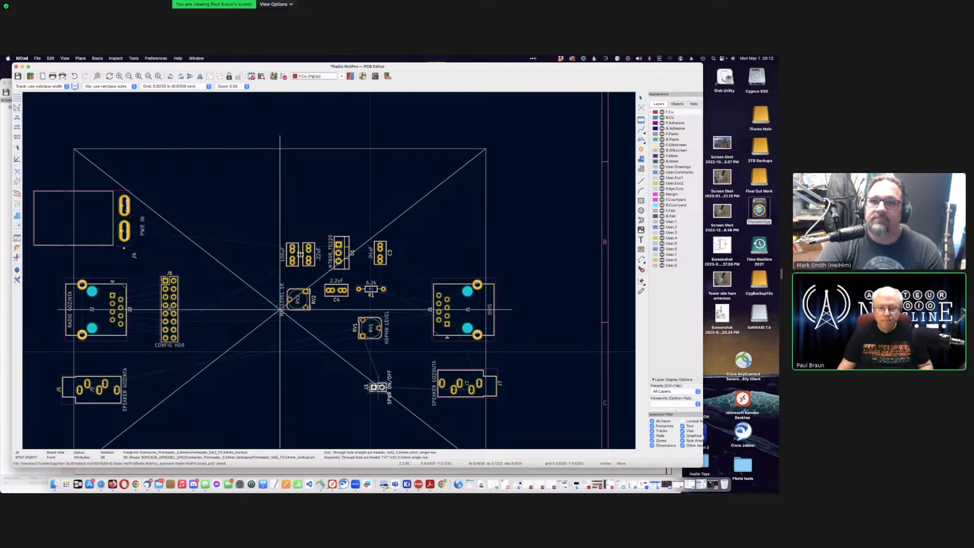
{"action": "left_click", "coordinate": [371, 387]}
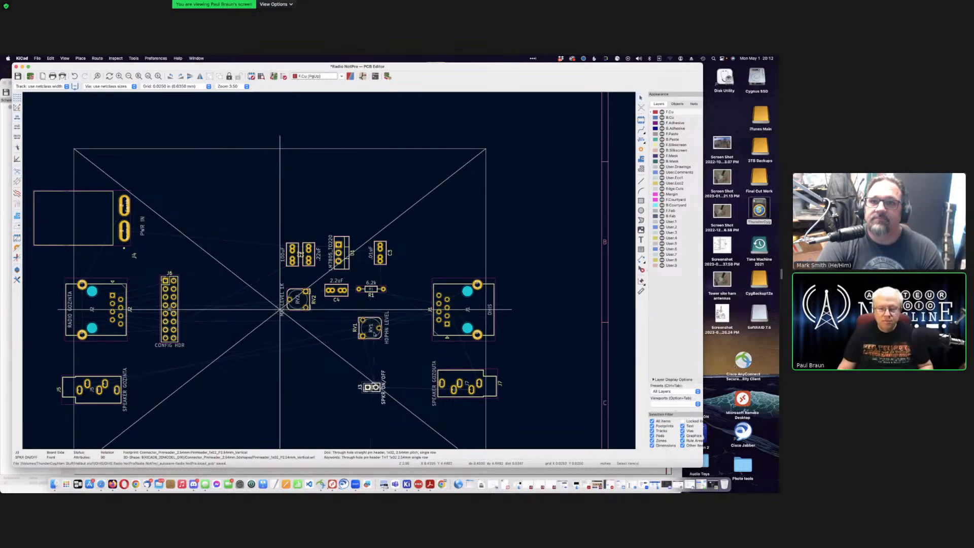
Step: Move the headphone level pot RV1 slightly lower on the board
{"action": "left_click", "coordinate": [373, 341]}
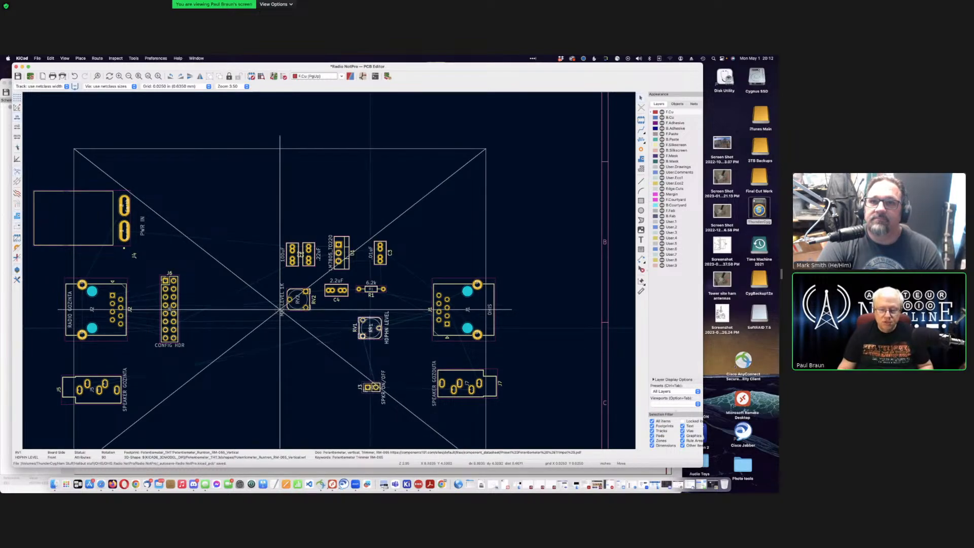
{"action": "key", "text": "m"}
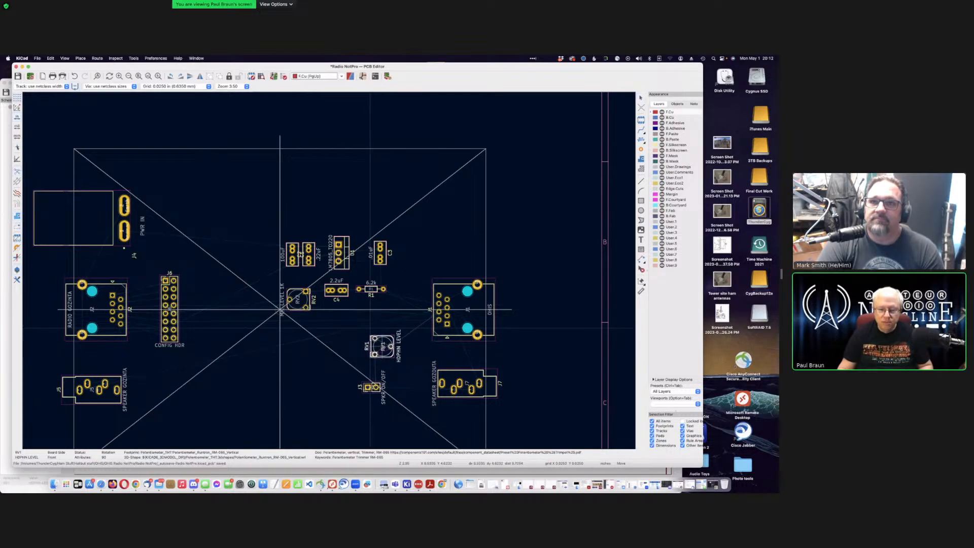
{"action": "left_click", "coordinate": [384, 346]}
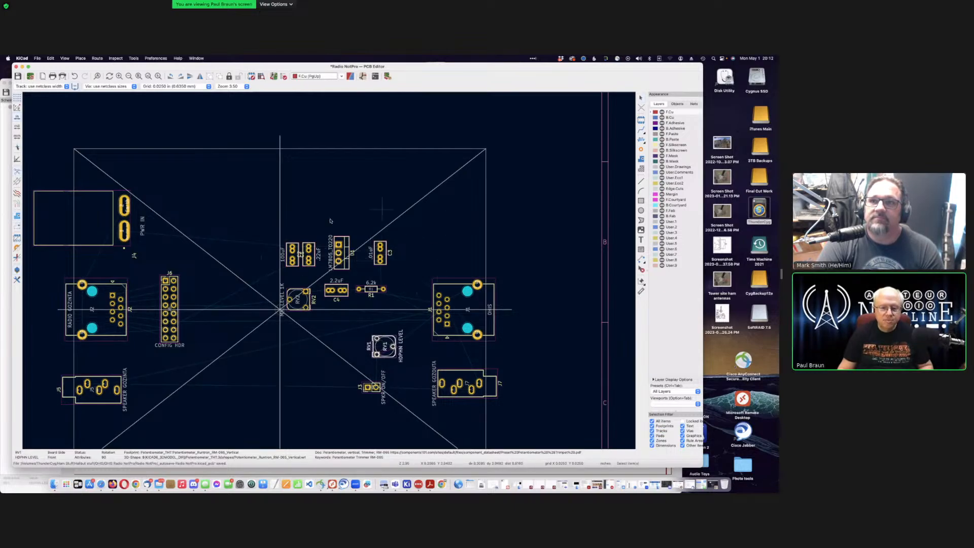
Step: Drag the MIC LEVEL 1K pot RV2 left to sit beside the J6 config header
{"action": "left_click", "coordinate": [303, 307]}
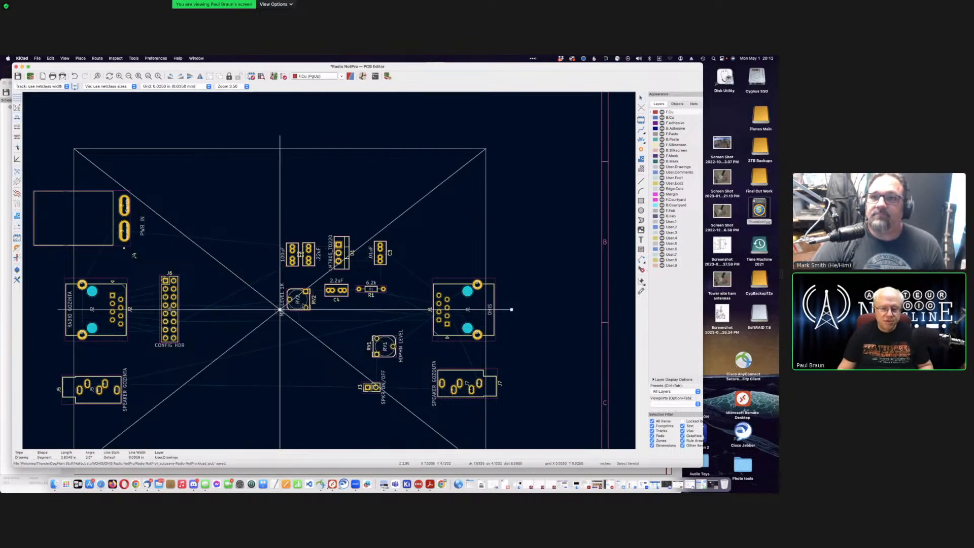
{"action": "left_click", "coordinate": [307, 303]}
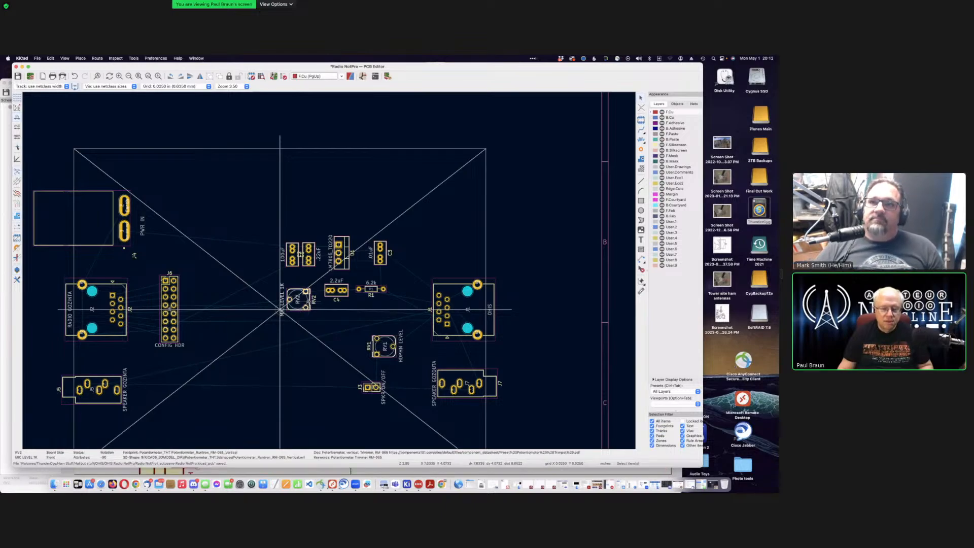
{"action": "left_click_drag", "start_coordinate": [307, 303], "coordinate": [235, 330]}
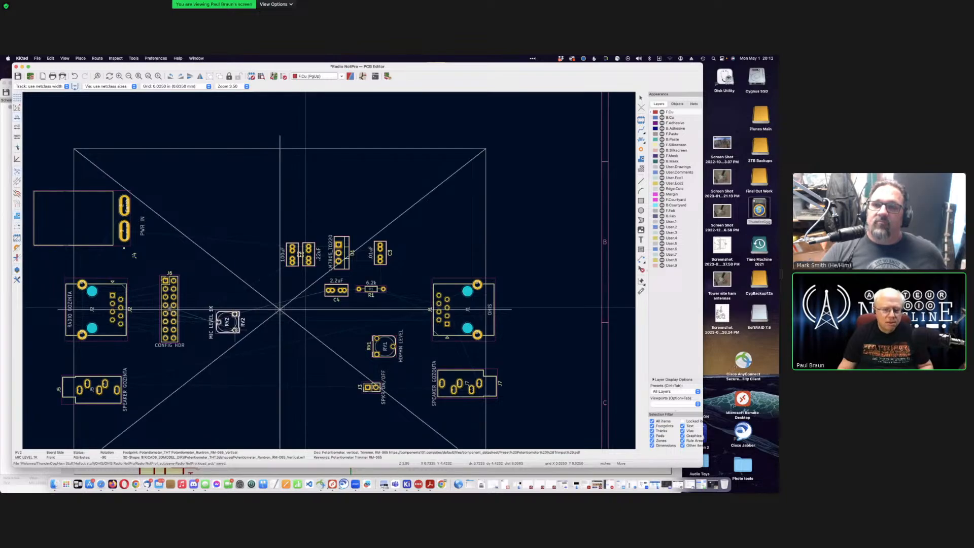
{"action": "left_click_drag", "start_coordinate": [234, 330], "coordinate": [330, 332]}
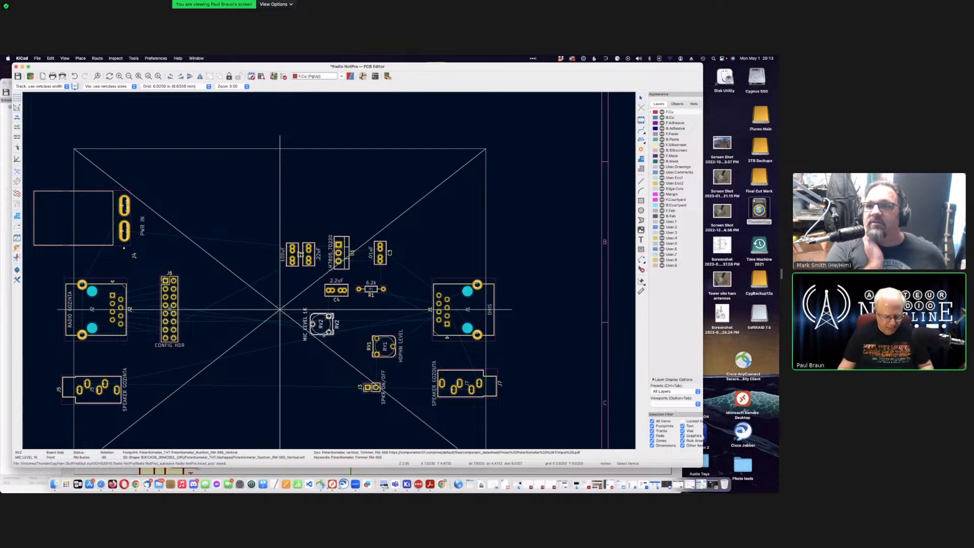
{"action": "left_click_drag", "start_coordinate": [325, 334], "coordinate": [229, 311]}
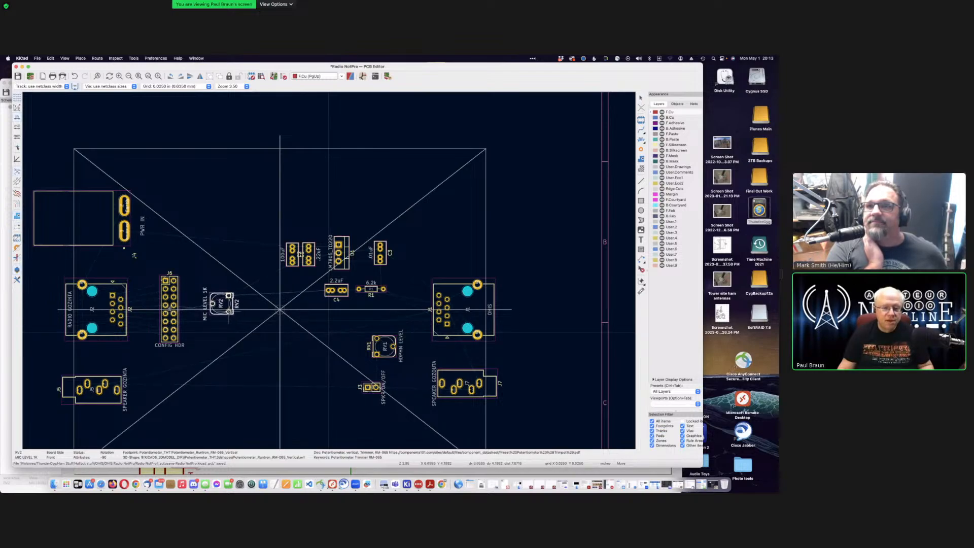
{"action": "left_click", "coordinate": [229, 312]}
Step: Rotate RV2 by 90 degrees and set it just right of J6 CONFIG HDR
{"action": "scroll", "coordinate": [204, 307], "scroll_direction": "down", "scroll_amount": 1}
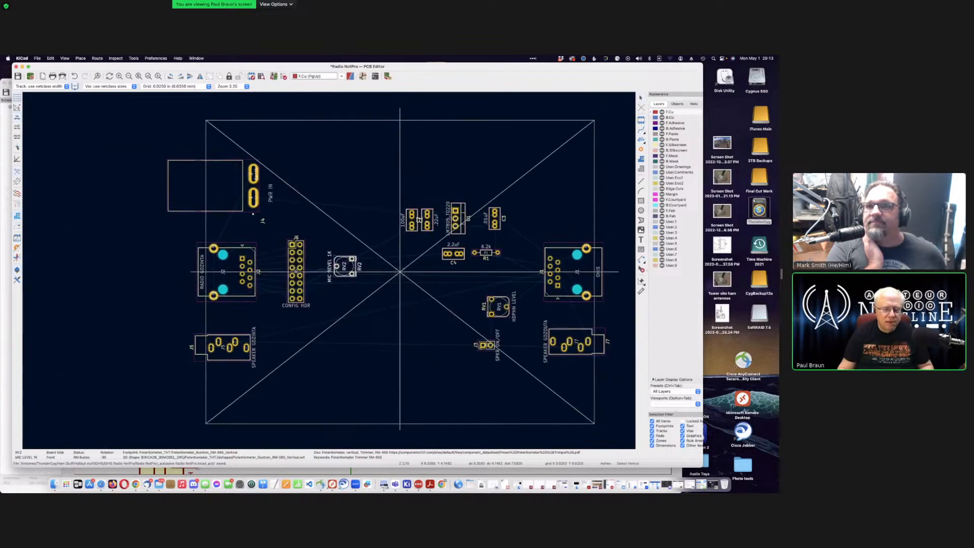
{"action": "scroll", "coordinate": [337, 268], "scroll_direction": "up", "scroll_amount": 7}
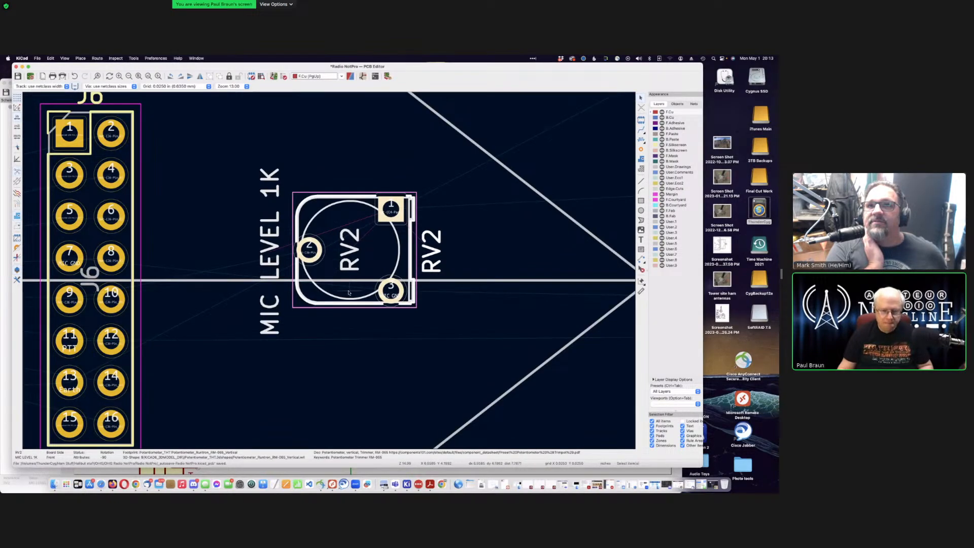
{"action": "key", "text": "r"}
{"action": "key", "text": "r"}
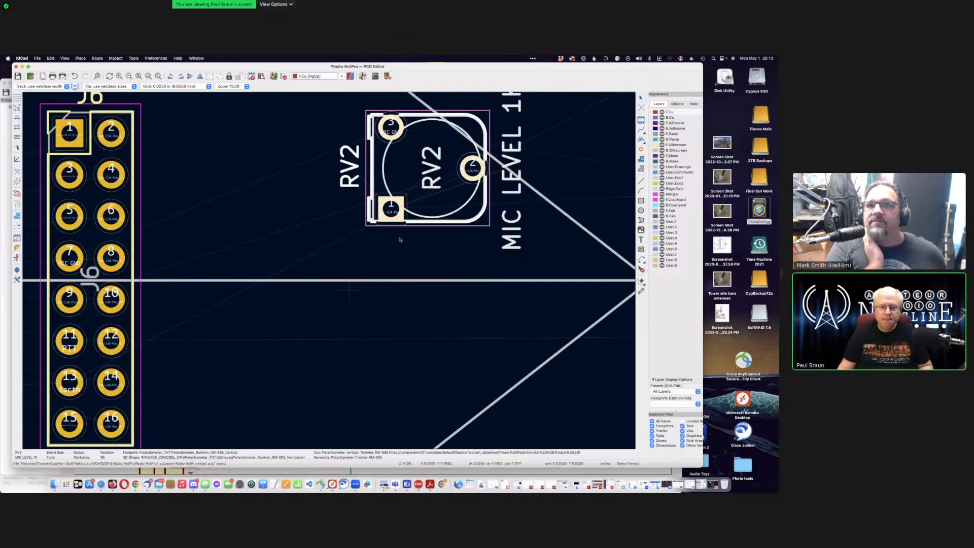
{"action": "key", "text": "m"}
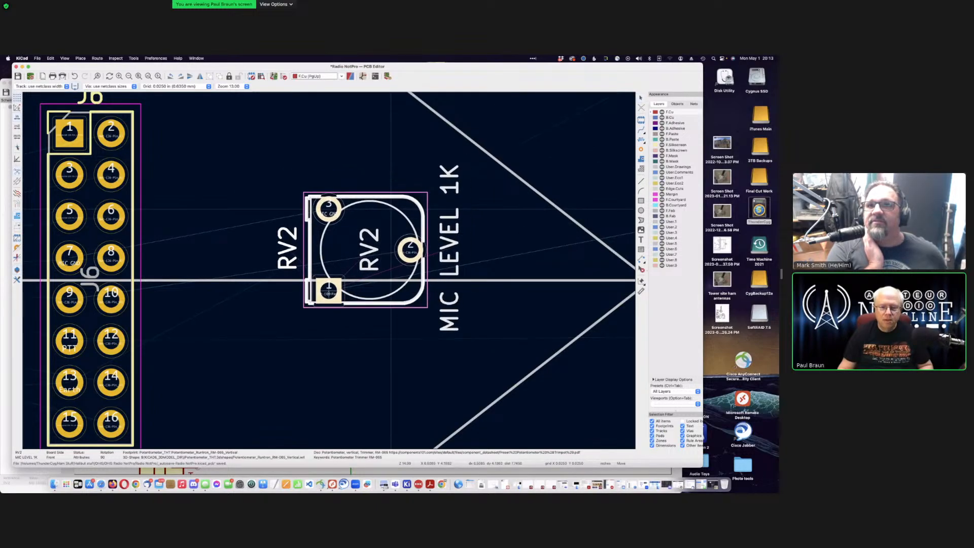
{"action": "left_click", "coordinate": [318, 320]}
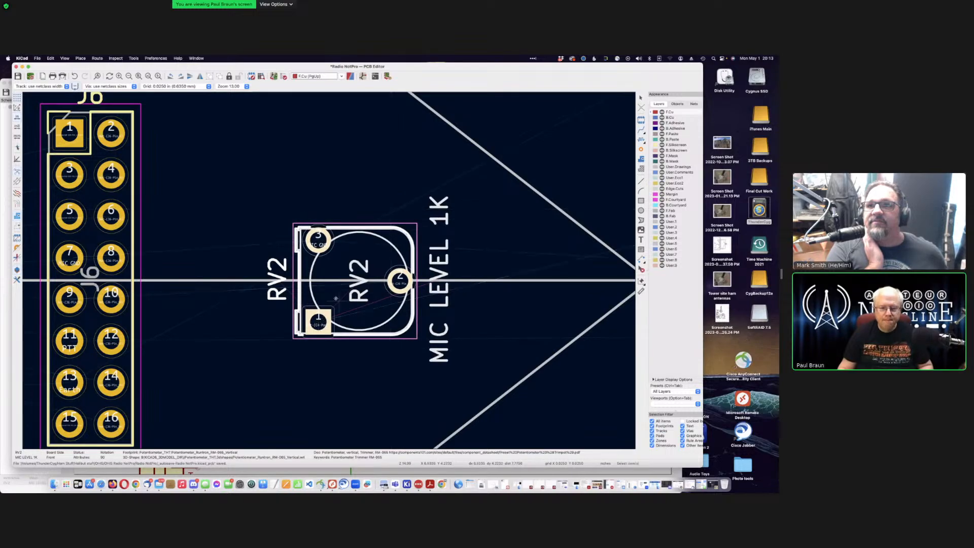
{"action": "left_click", "coordinate": [337, 181]}
Step: Inspect the J6 header, then shift the PCB Editor window to reveal the Schematic Editor
{"action": "scroll", "coordinate": [329, 272], "scroll_direction": "down", "scroll_amount": 4}
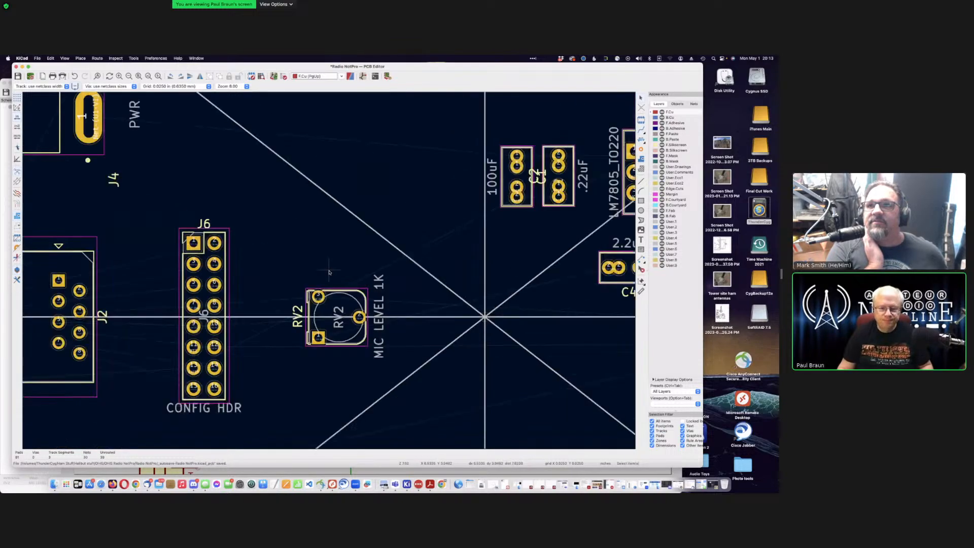
{"action": "scroll", "coordinate": [329, 272], "scroll_direction": "down", "scroll_amount": 5}
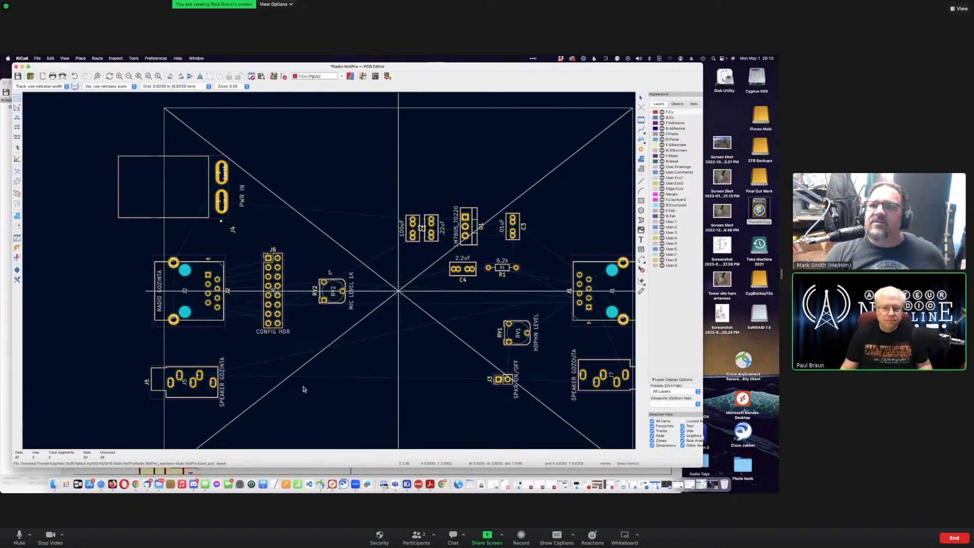
{"action": "scroll", "coordinate": [328, 273], "scroll_direction": "up", "scroll_amount": 5}
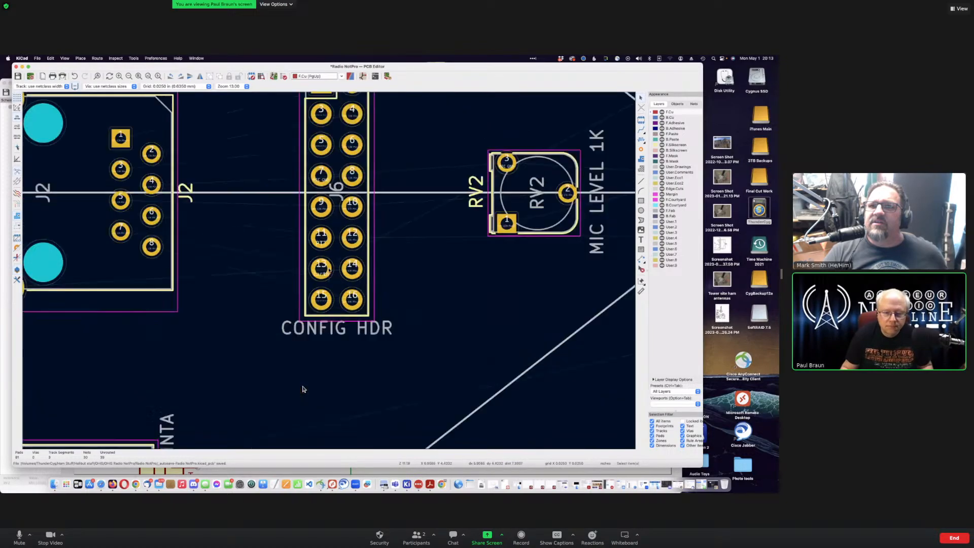
{"action": "scroll", "coordinate": [303, 389], "scroll_direction": "up", "scroll_amount": 2}
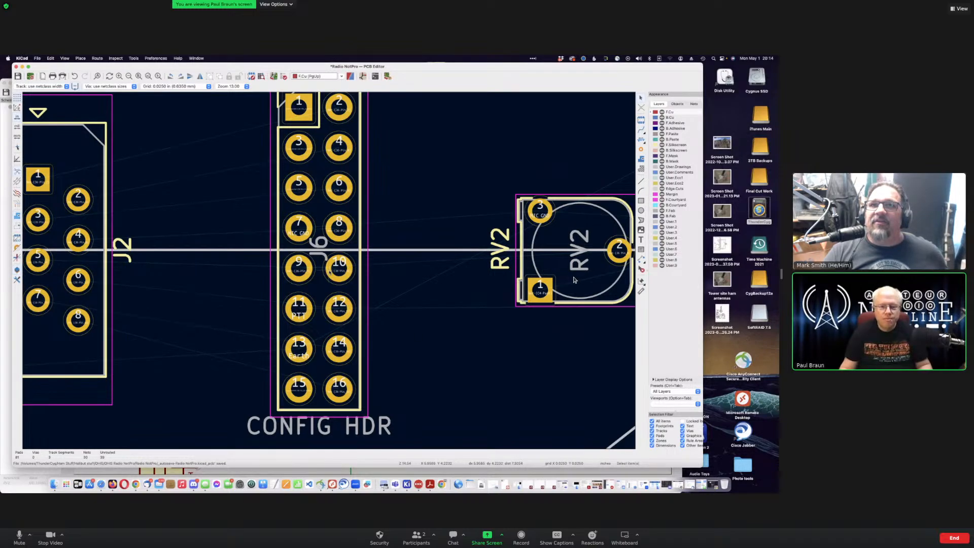
{"action": "scroll", "coordinate": [322, 247], "scroll_direction": "down", "scroll_amount": 3}
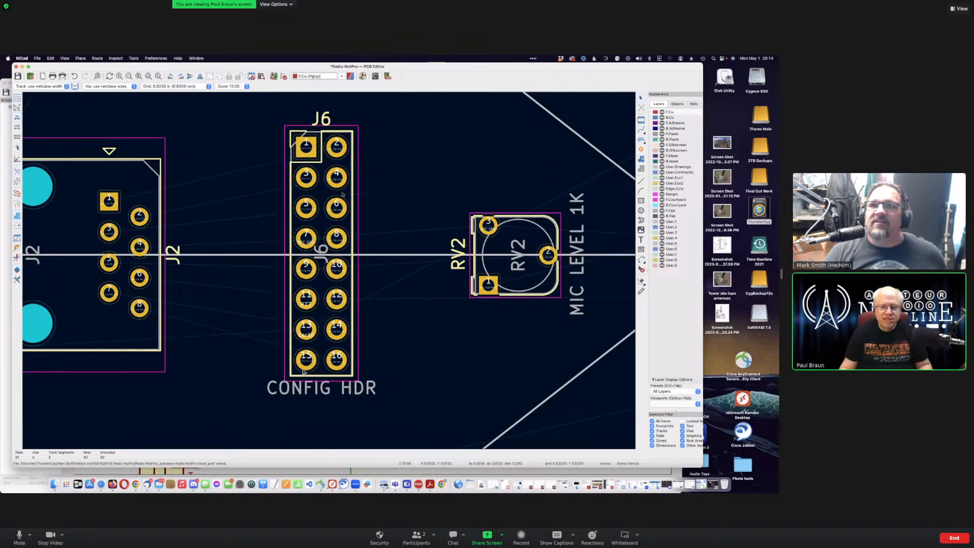
{"action": "left_click", "coordinate": [353, 135]}
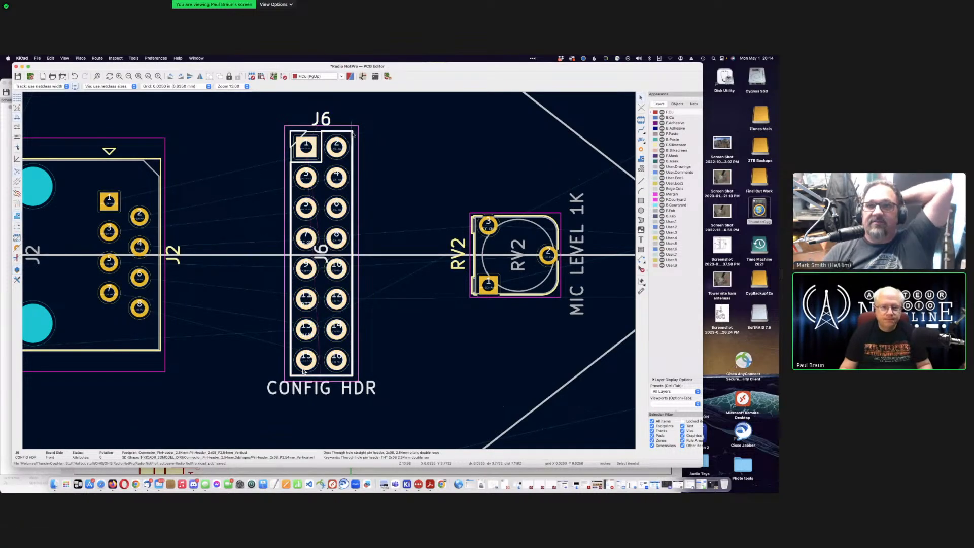
{"action": "left_click", "coordinate": [322, 97]}
{"action": "left_click_drag", "start_coordinate": [317, 68], "coordinate": [325, 128]}
Step: Mirror the J6 header symbol onto its PTT and RV2 wires, then save the schematic
{"action": "key", "text": "super+grave"}
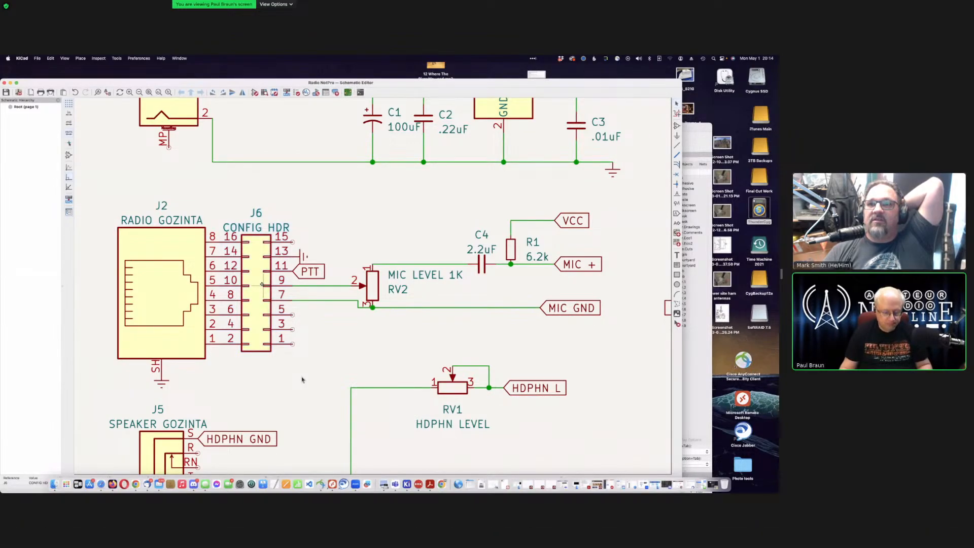
{"action": "key", "text": "m"}
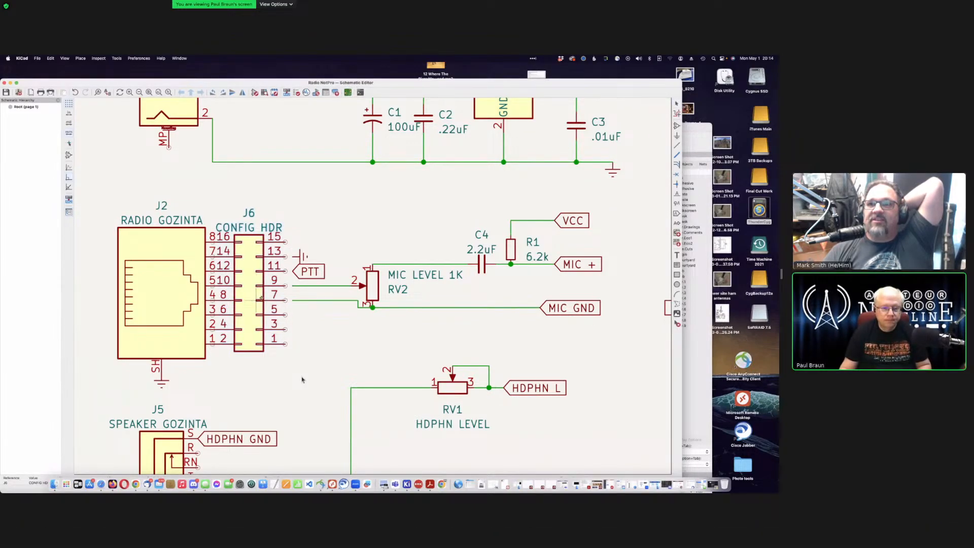
{"action": "key", "text": "y"}
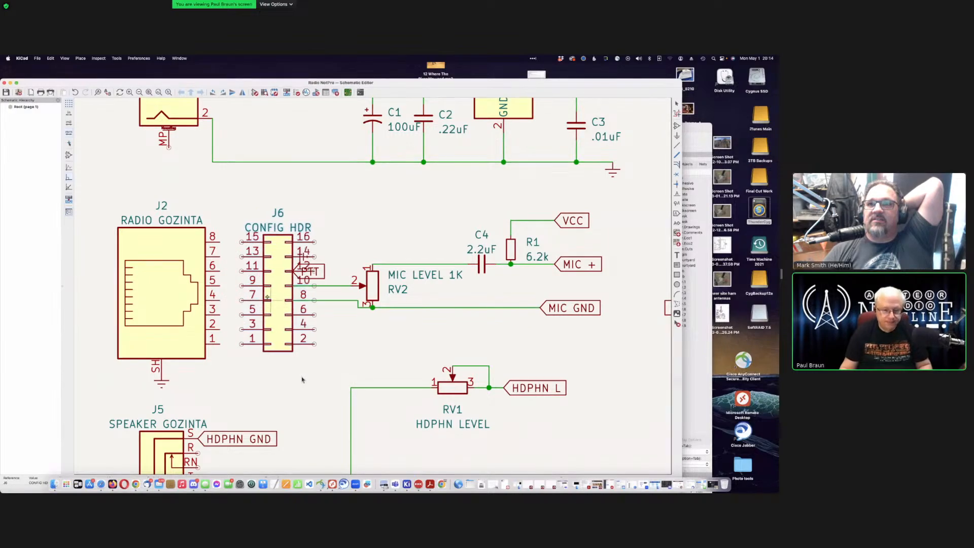
{"action": "left_click", "coordinate": [246, 301]}
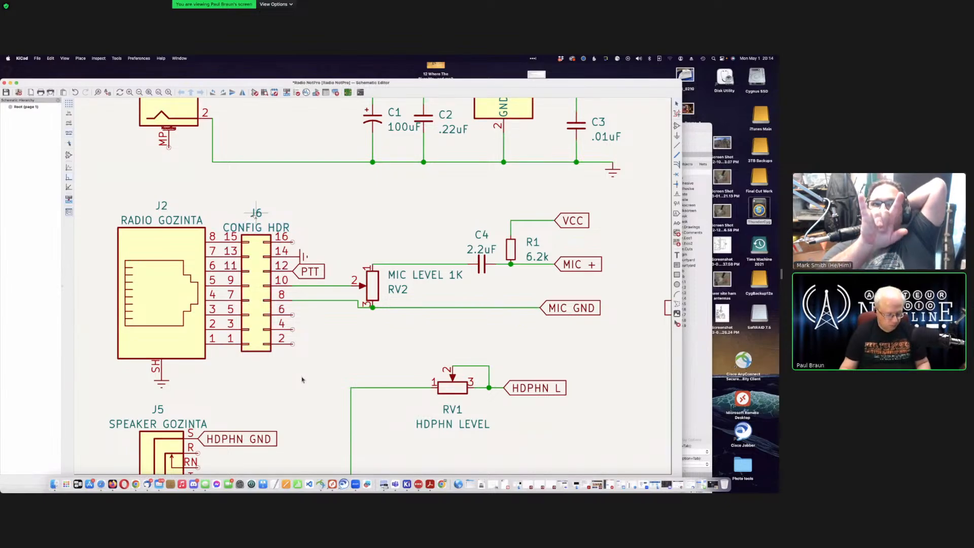
{"action": "key", "text": "super+s"}
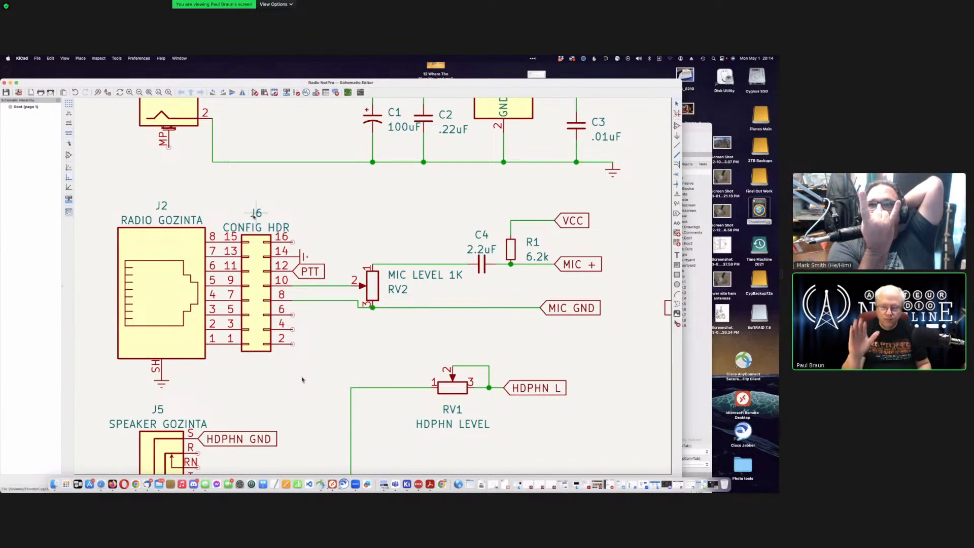
Step: Update the Radio NotPro board from the schematic, refreshing J6 CONFIG HDR's connections to RV2
{"action": "left_click", "coordinate": [697, 395]}
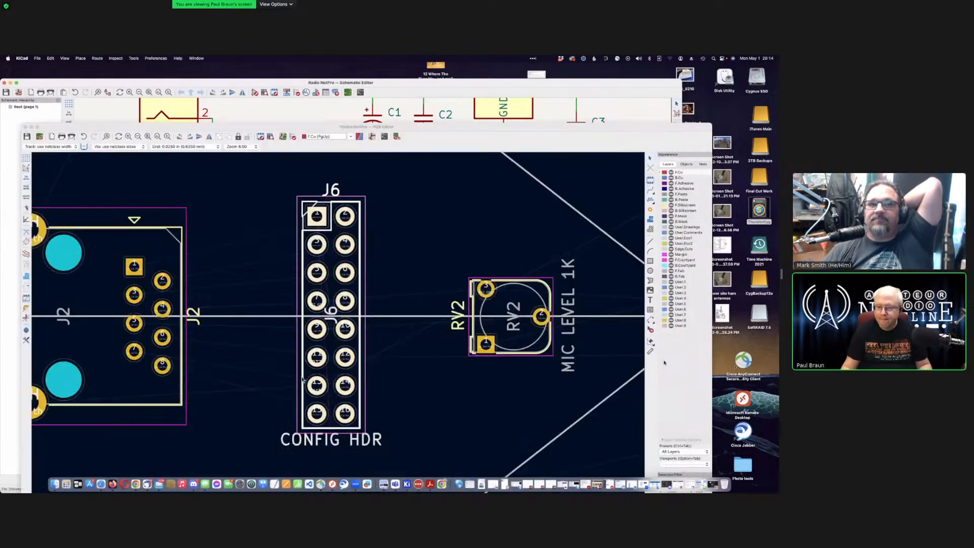
{"action": "left_click_drag", "start_coordinate": [318, 126], "coordinate": [331, 101]}
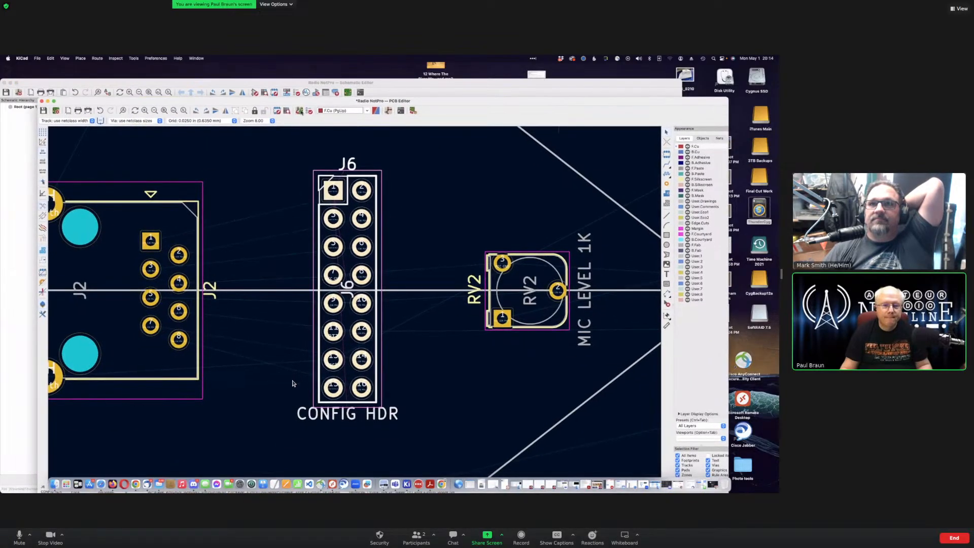
{"action": "left_click", "coordinate": [300, 111]}
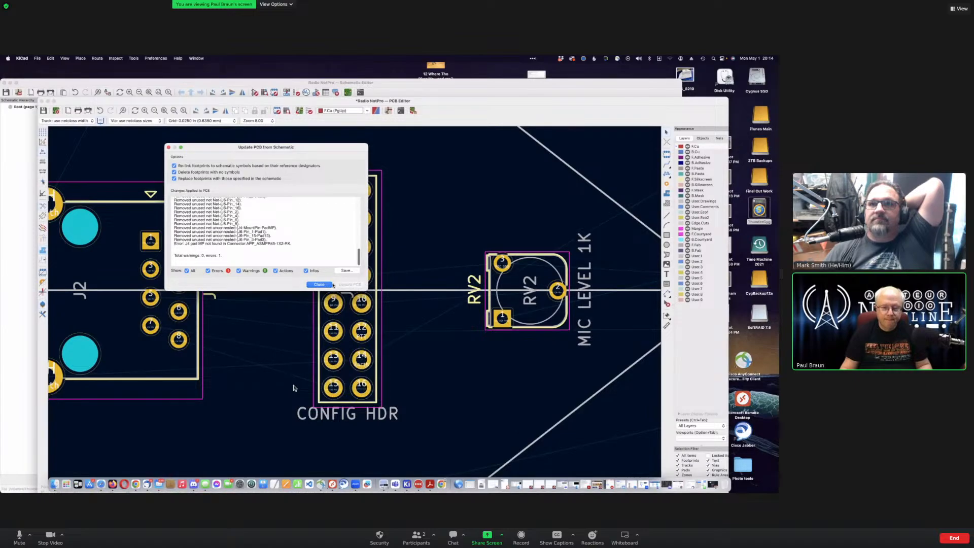
{"action": "left_click", "coordinate": [319, 284]}
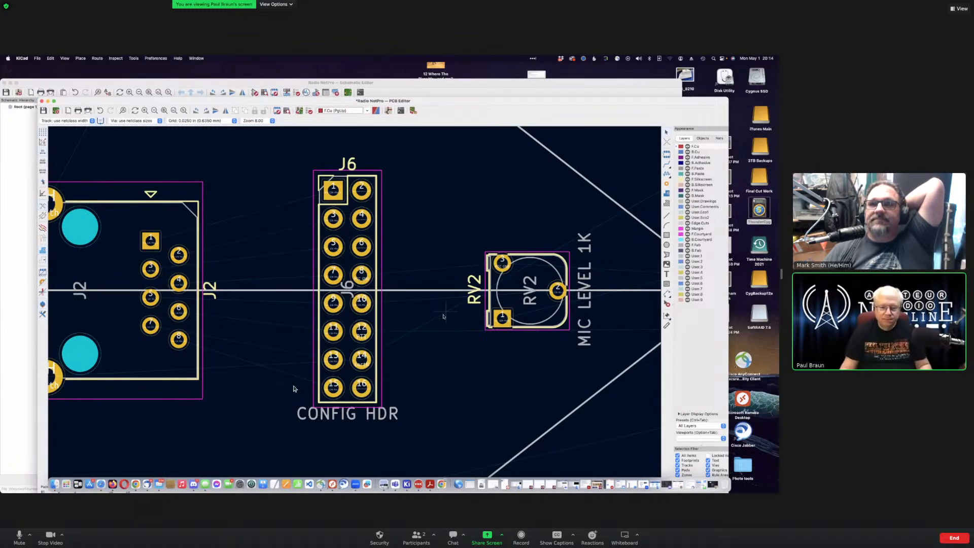
Step: Zoom out, then undo the accidental move of the whole board and clear the selection
{"action": "scroll", "coordinate": [293, 389], "scroll_direction": "down", "scroll_amount": 6}
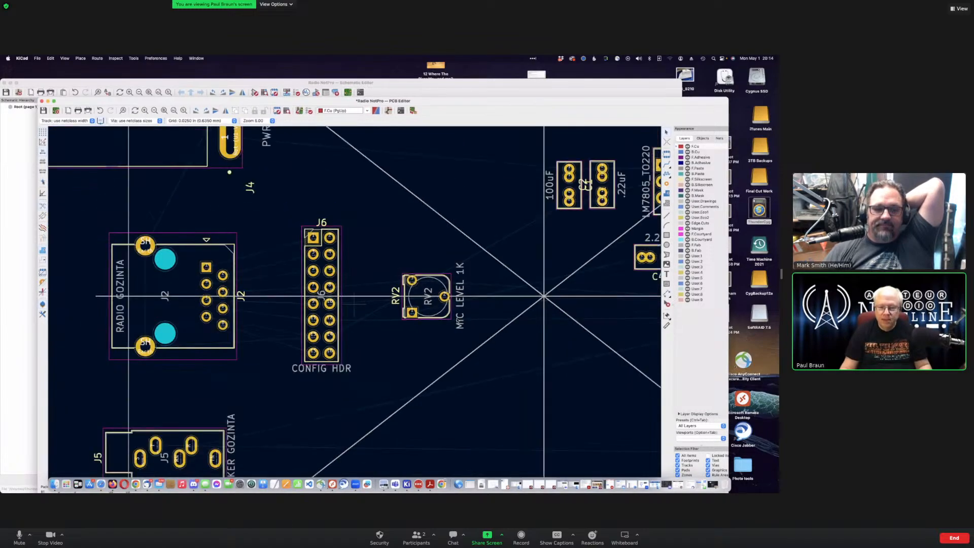
{"action": "scroll", "coordinate": [306, 294], "scroll_direction": "down", "scroll_amount": 2}
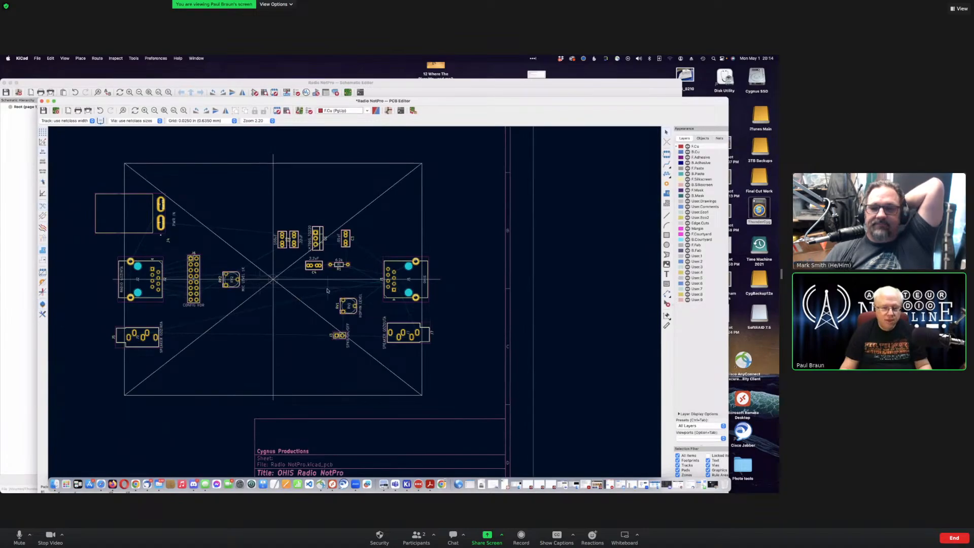
{"action": "scroll", "coordinate": [339, 292], "scroll_direction": "down", "scroll_amount": 1}
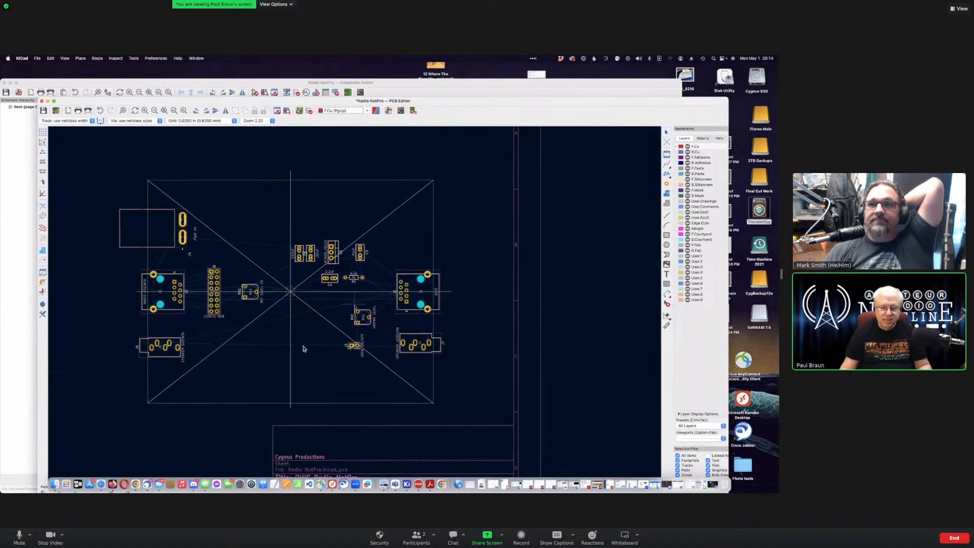
{"action": "scroll", "coordinate": [304, 349], "scroll_direction": "down", "scroll_amount": 2}
{"action": "scroll", "coordinate": [303, 348], "scroll_direction": "down", "scroll_amount": 3}
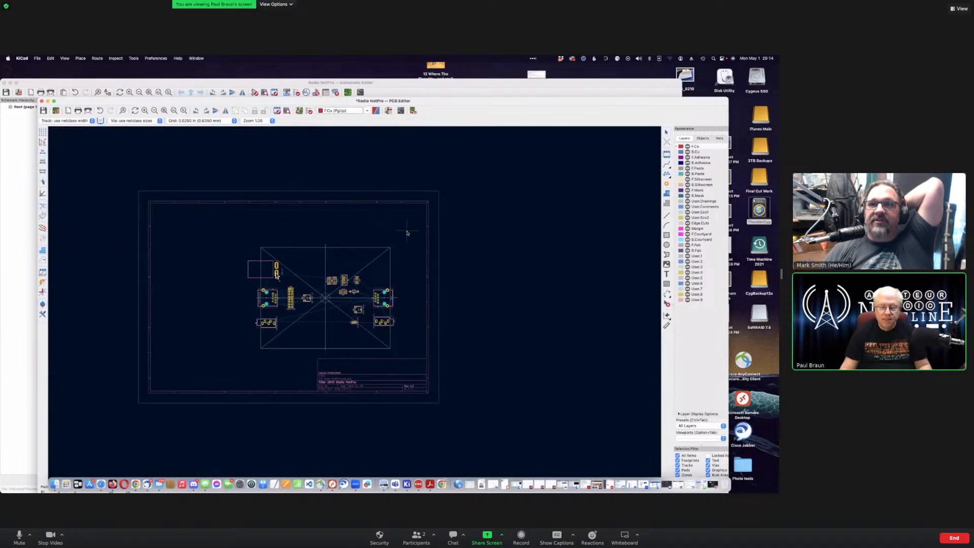
{"action": "left_click_drag", "start_coordinate": [406, 232], "coordinate": [242, 312]}
{"action": "left_click", "coordinate": [257, 232]}
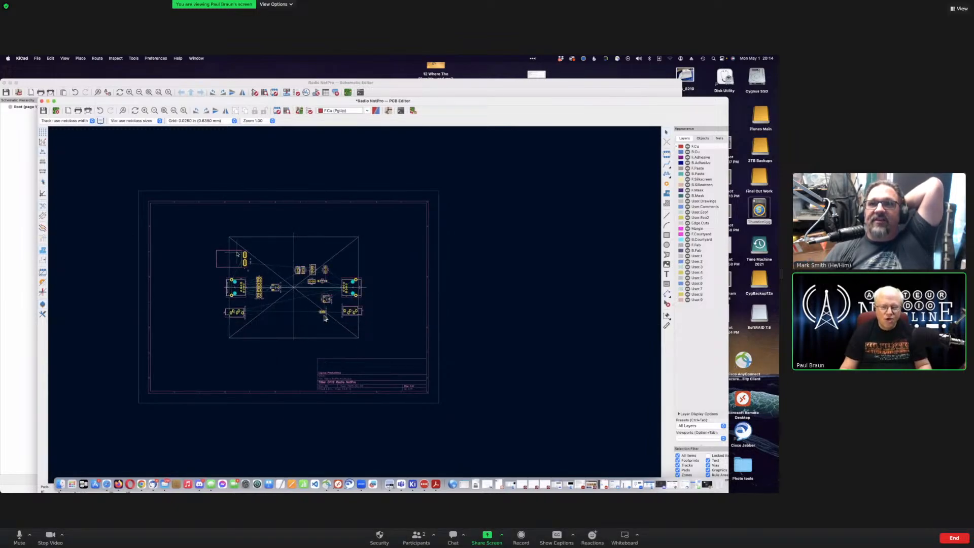
{"action": "key", "text": "super+z"}
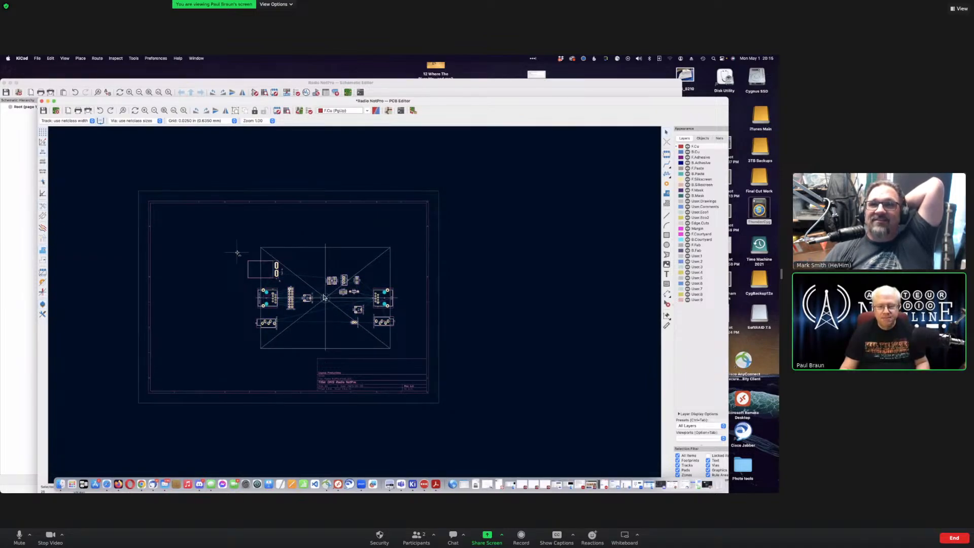
{"action": "left_click", "coordinate": [225, 228]}
Step: Box-select the regulator, capacitor and resistor footprints and move them up-left
{"action": "scroll", "coordinate": [225, 221], "scroll_direction": "up", "scroll_amount": 4}
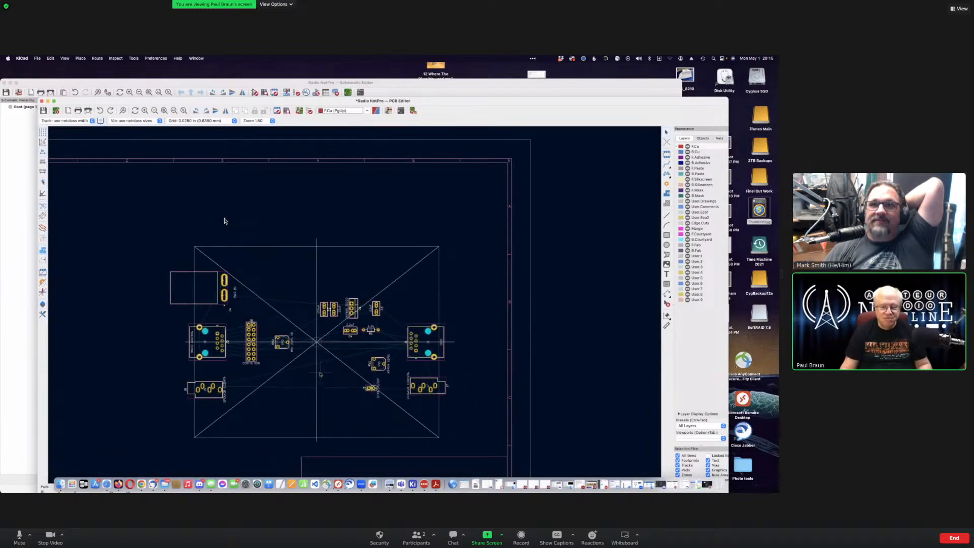
{"action": "scroll", "coordinate": [225, 220], "scroll_direction": "up", "scroll_amount": 3}
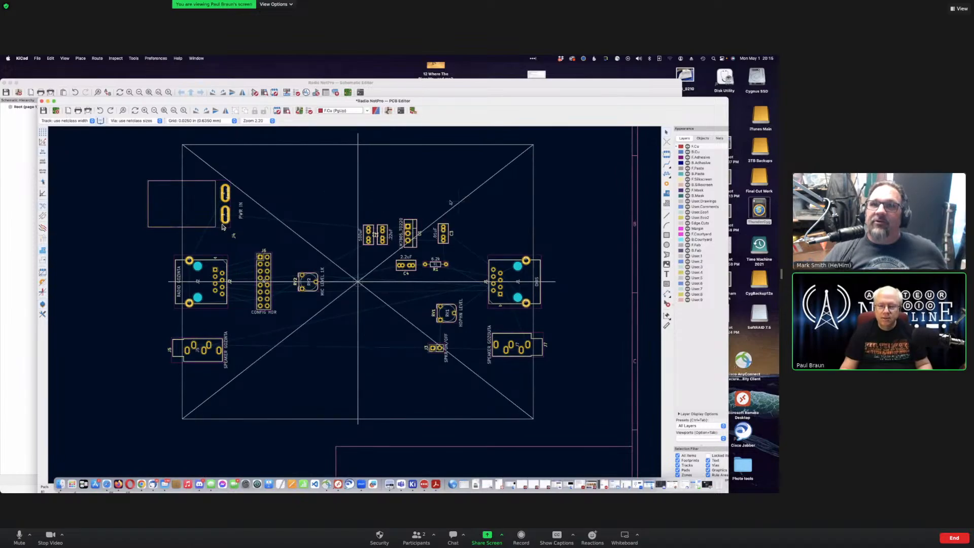
{"action": "left_click_drag", "start_coordinate": [347, 198], "coordinate": [469, 282]}
{"action": "key", "text": "m"}
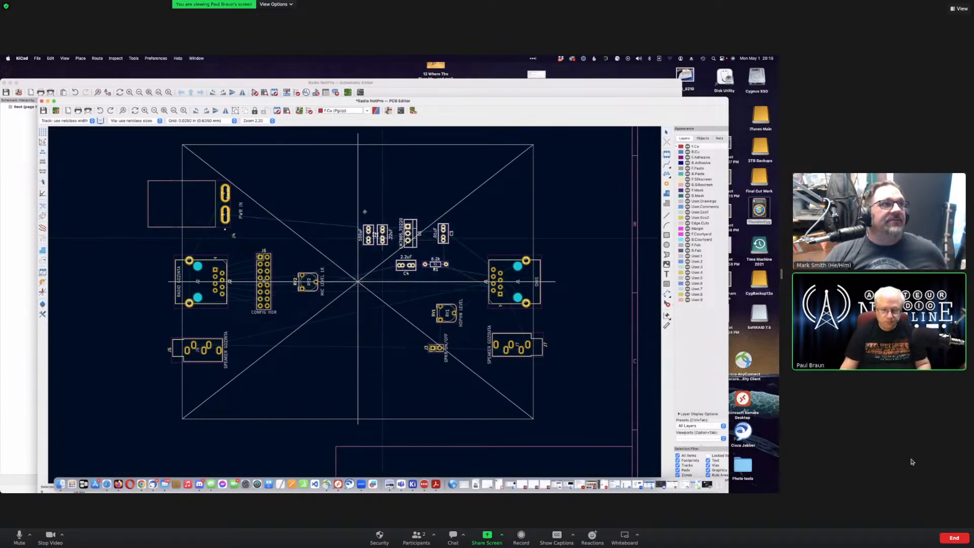
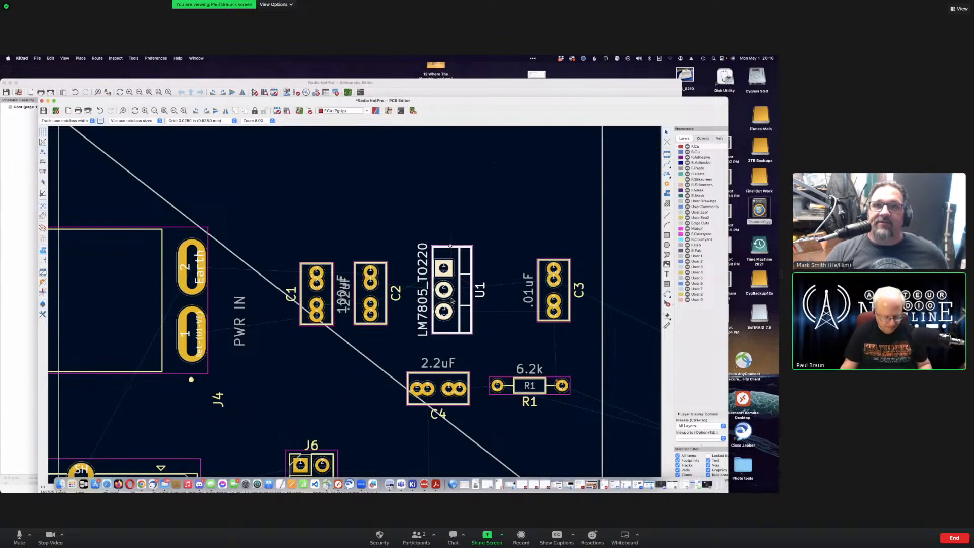
Step: Rotate U1 90° and place it level with C2 and C3, then zoom in beside it
{"action": "key", "text": "r"}
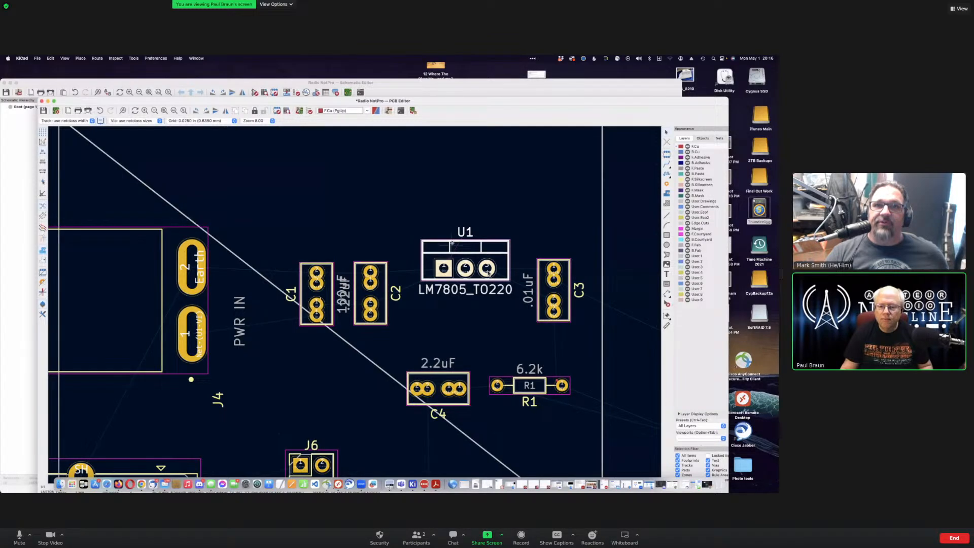
{"action": "key", "text": "m"}
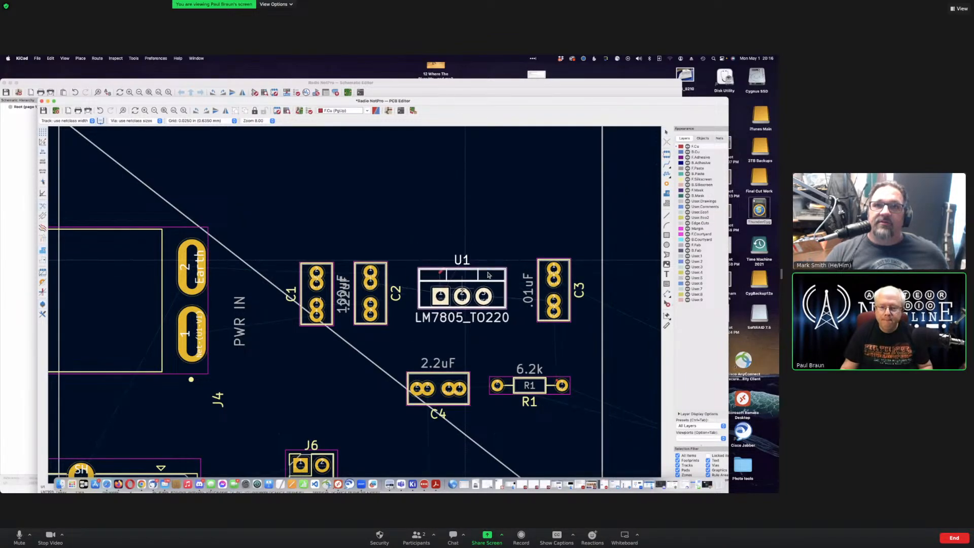
{"action": "left_click", "coordinate": [462, 281]}
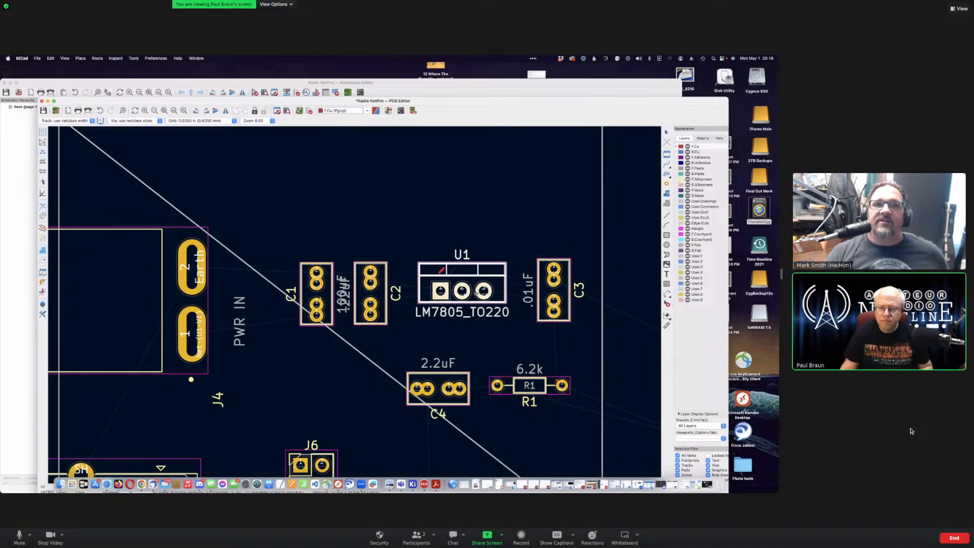
{"action": "scroll", "coordinate": [476, 293], "scroll_direction": "up", "scroll_amount": 3}
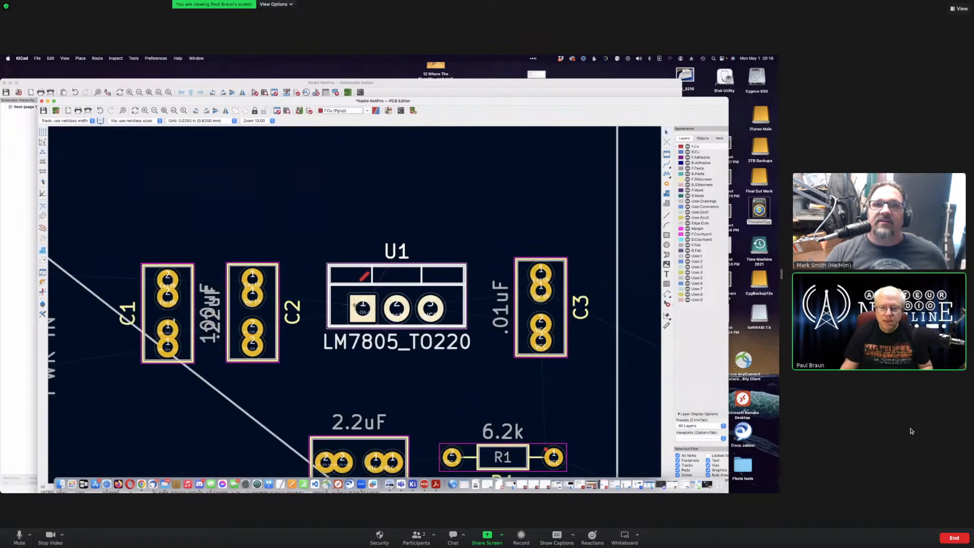
{"action": "scroll", "coordinate": [355, 304], "scroll_direction": "up", "scroll_amount": 2}
{"action": "left_click", "coordinate": [370, 263]}
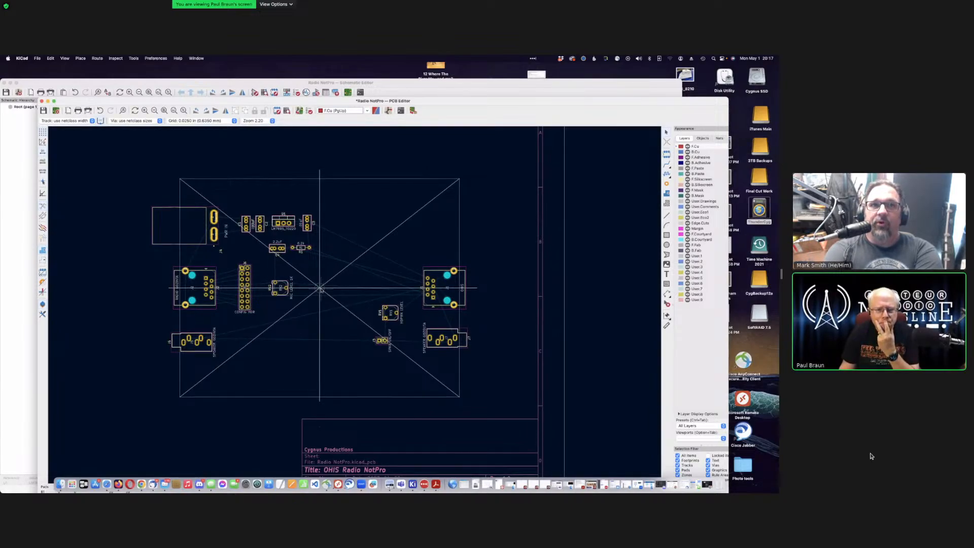
Step: Delete the two diagonal lines crossing the board outline
{"action": "left_click", "coordinate": [194, 190]}
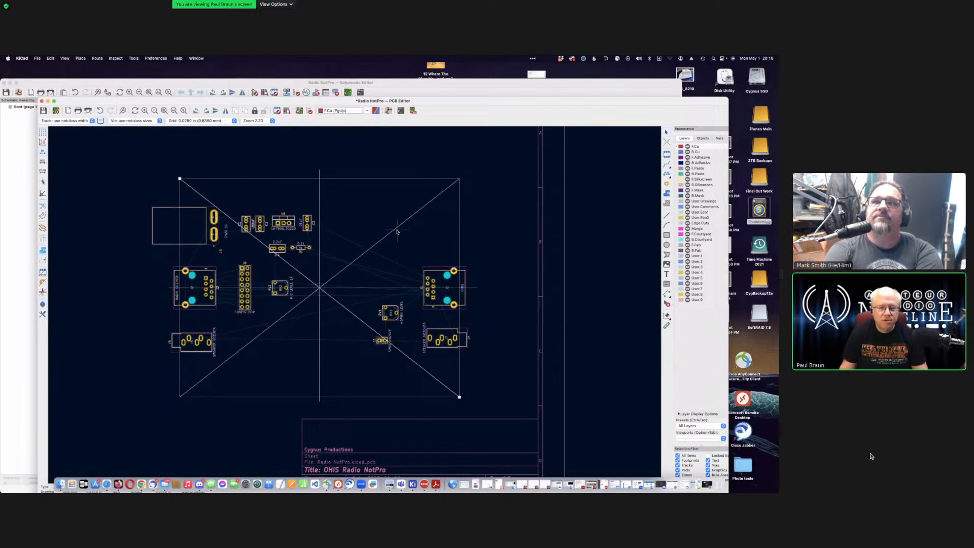
{"action": "key", "text": "Delete"}
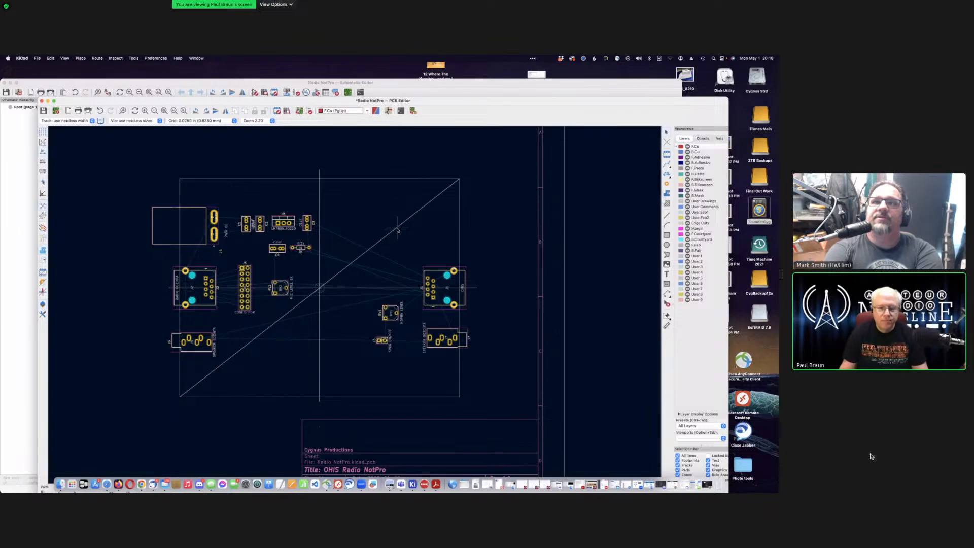
{"action": "key", "text": "Delete"}
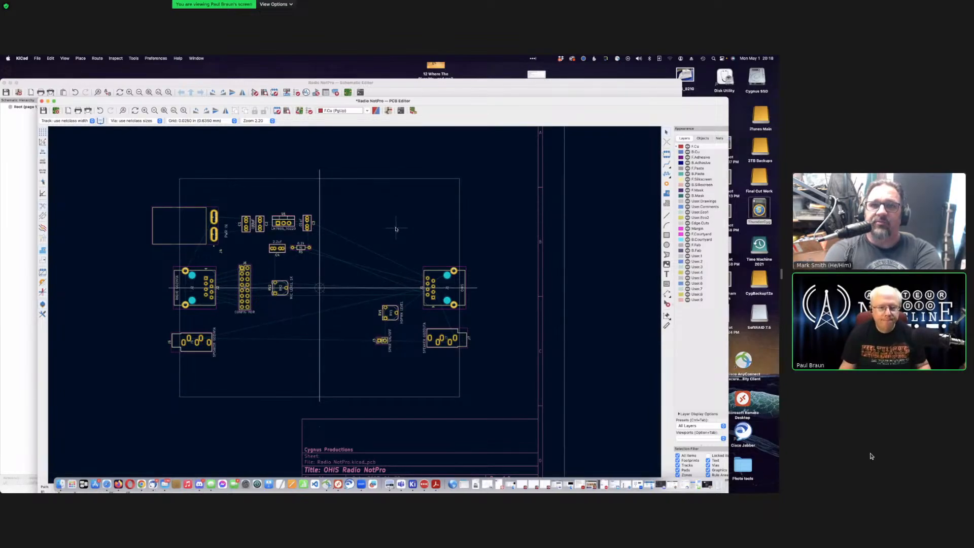
Step: Inspect the board outline rectangle's properties twice, closing them without changes
{"action": "left_click", "coordinate": [446, 179]}
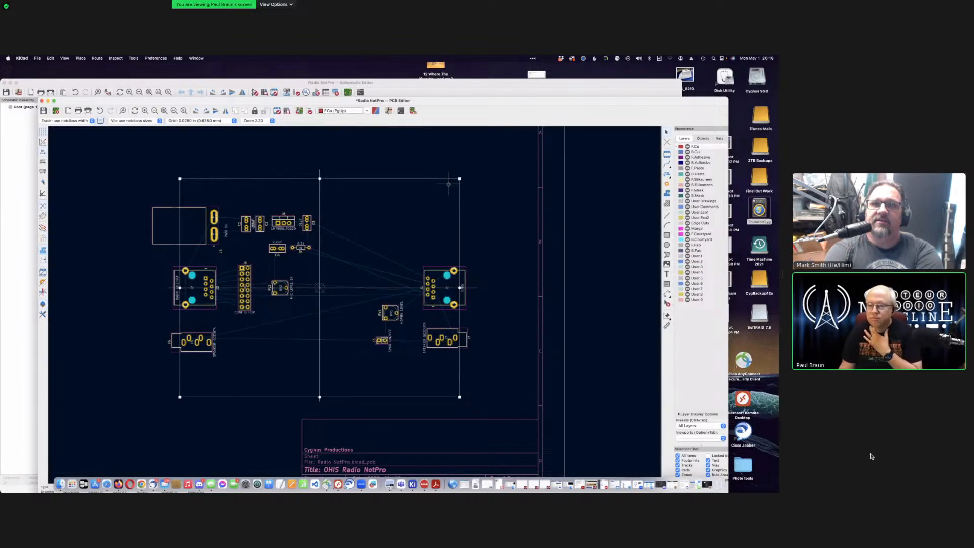
{"action": "key", "text": "e"}
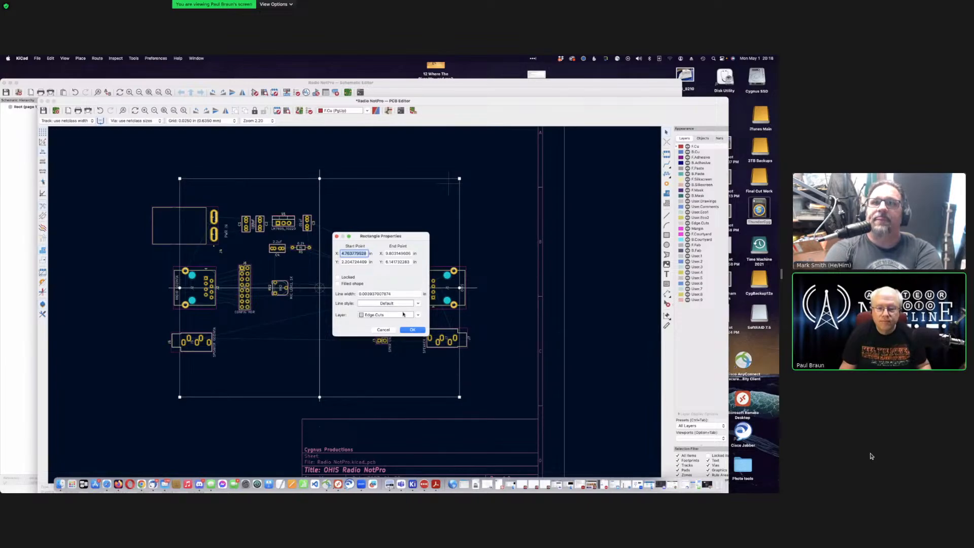
{"action": "left_click", "coordinate": [386, 330]}
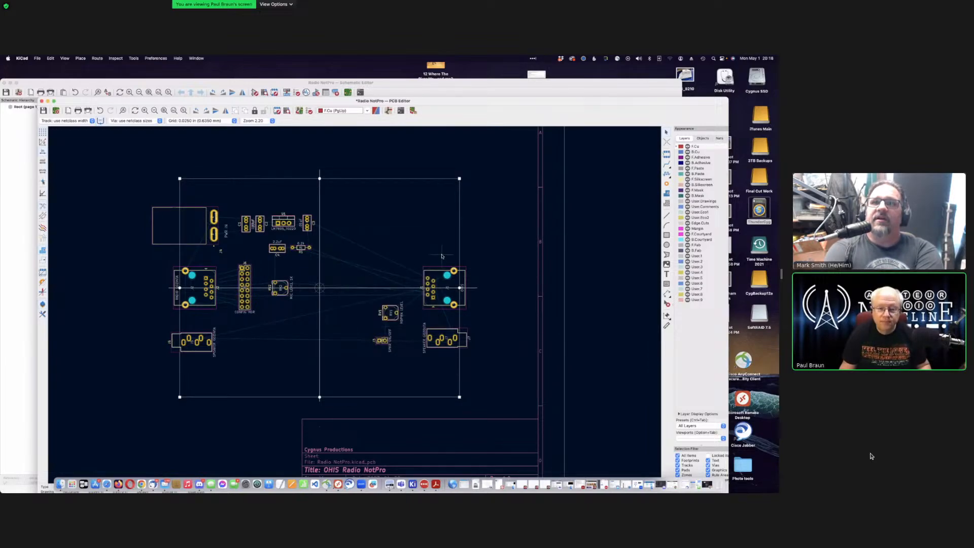
{"action": "left_click", "coordinate": [422, 198]}
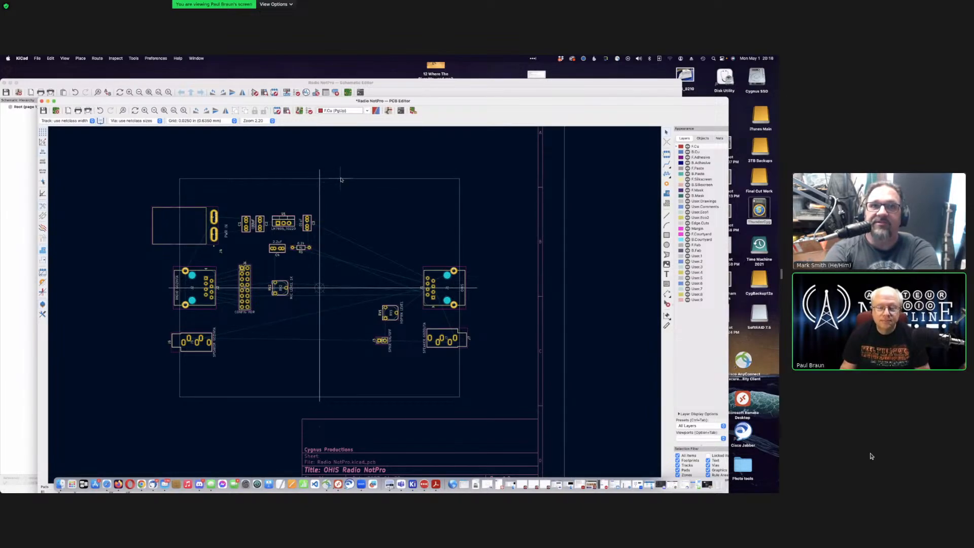
{"action": "left_click", "coordinate": [375, 179]}
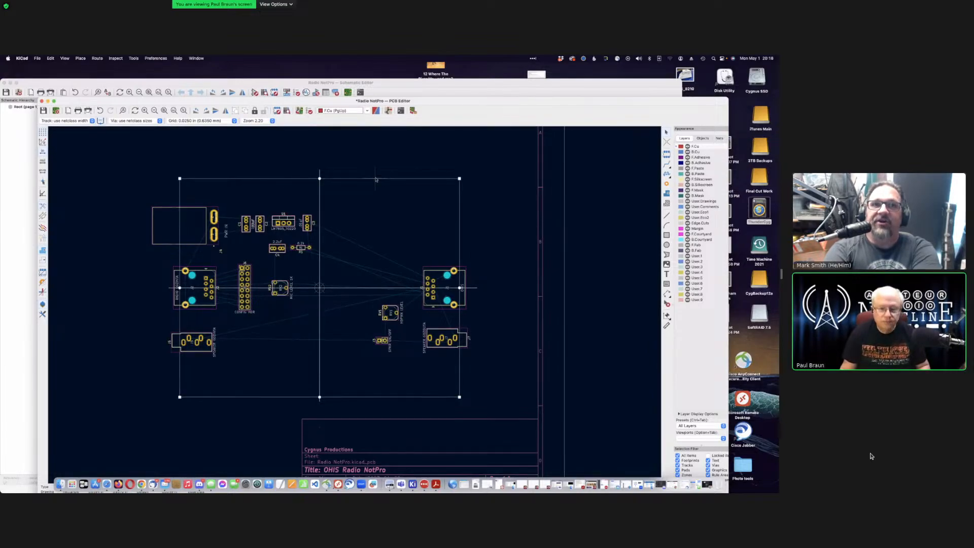
{"action": "double_click", "coordinate": [376, 178]}
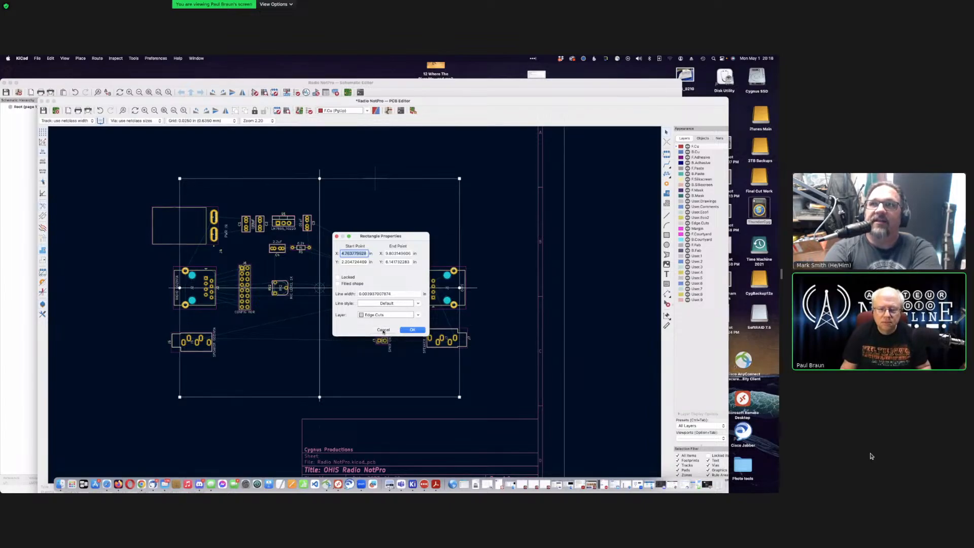
{"action": "left_click", "coordinate": [384, 330]}
{"action": "left_click", "coordinate": [417, 215]}
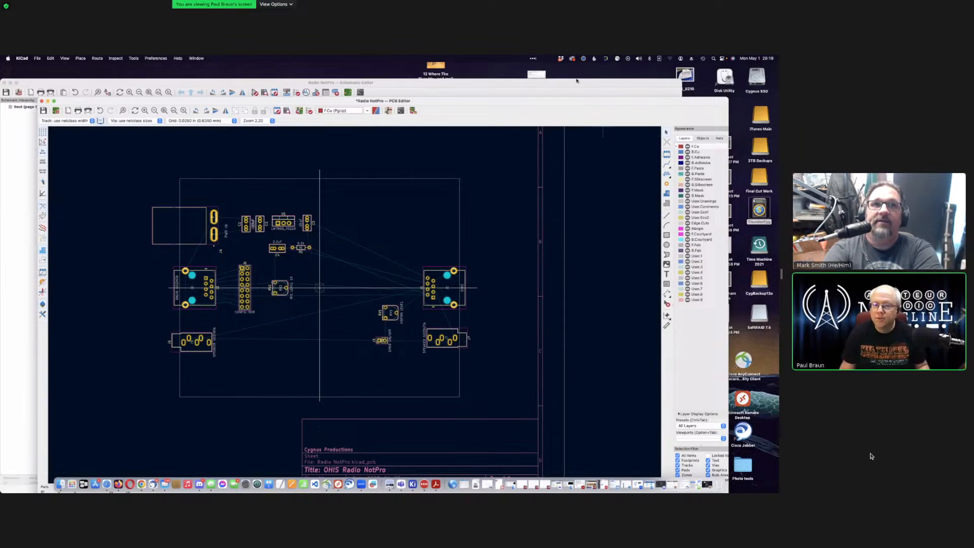
Step: Save the board with Cmd+S and place a new filled zone's first corner at the board's top-left
{"action": "left_click_drag", "start_coordinate": [548, 106], "coordinate": [532, 92]}
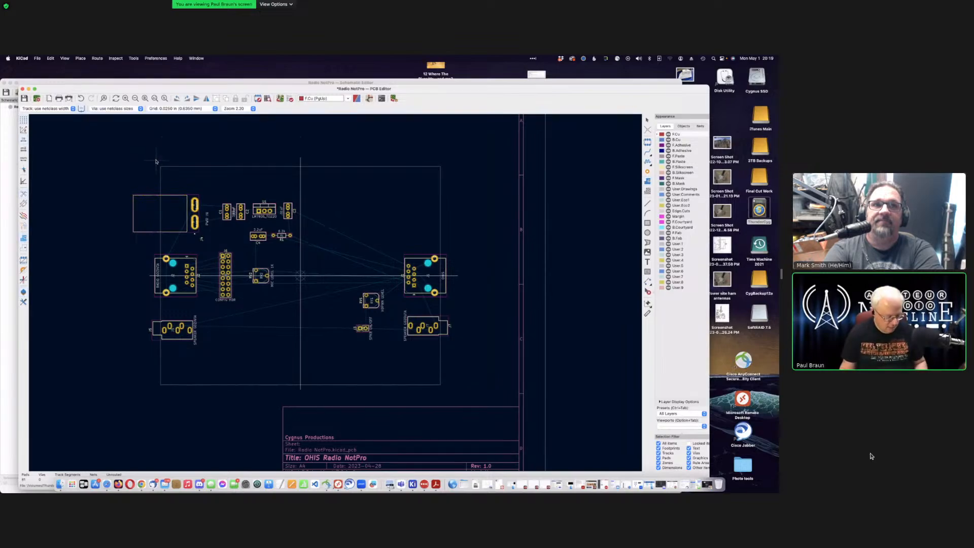
{"action": "key", "text": "super+s"}
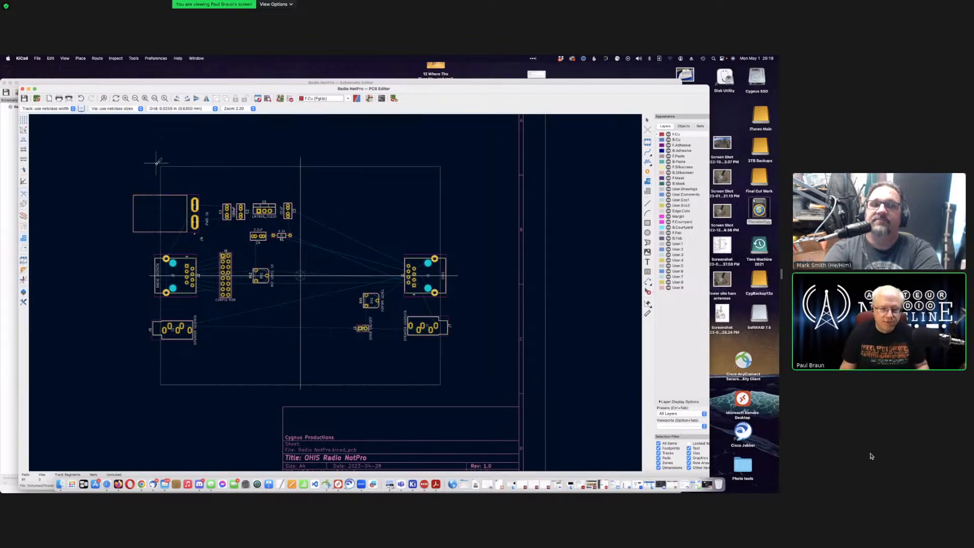
{"action": "left_click_drag", "start_coordinate": [156, 163], "coordinate": [452, 392]}
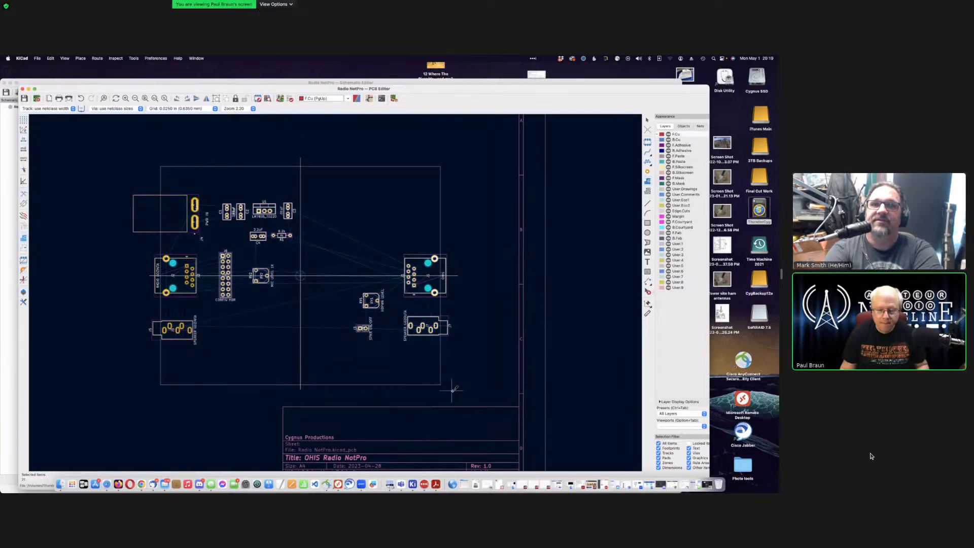
{"action": "left_click", "coordinate": [157, 165]}
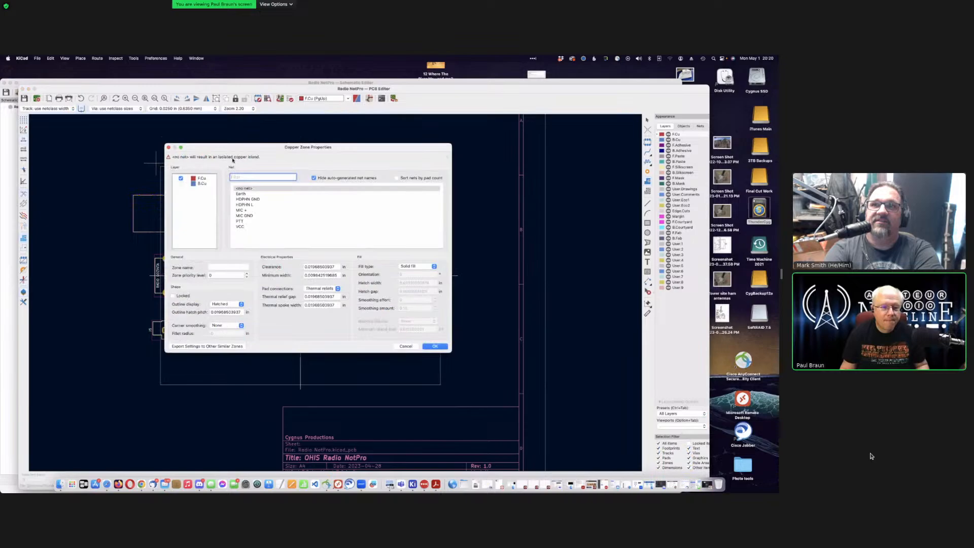
Step: Add B.Cu to the zone's layers and assign it to the Earth net
{"action": "left_click", "coordinate": [181, 184]}
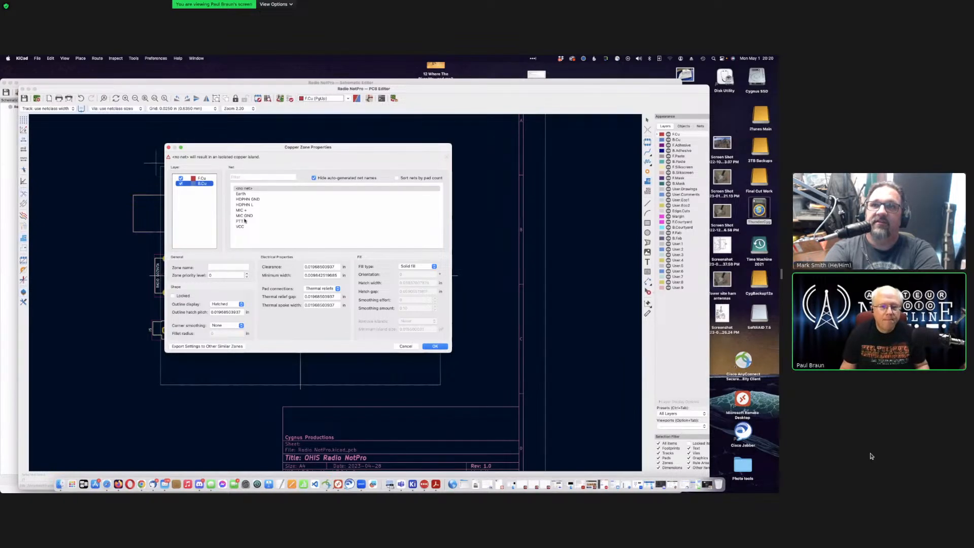
{"action": "left_click", "coordinate": [263, 194]}
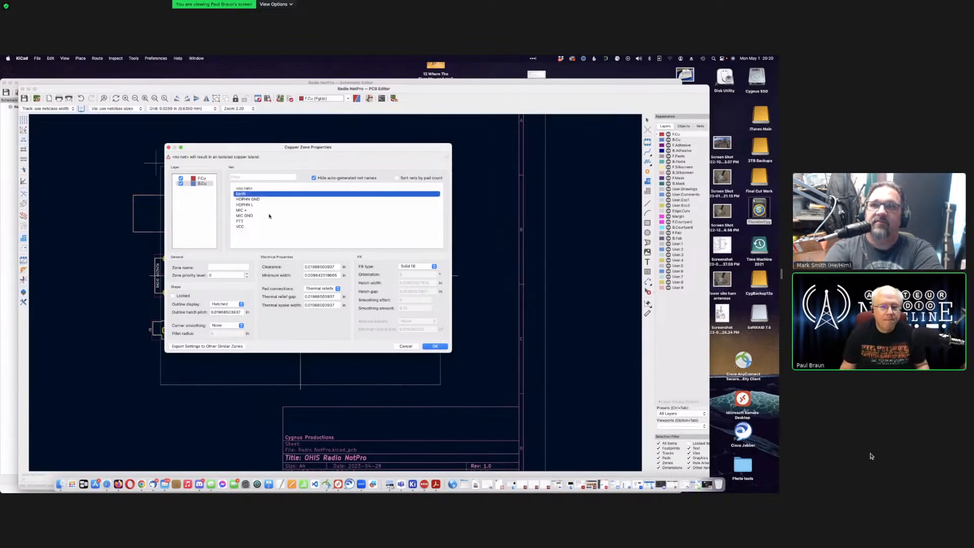
{"action": "left_click", "coordinate": [435, 346]}
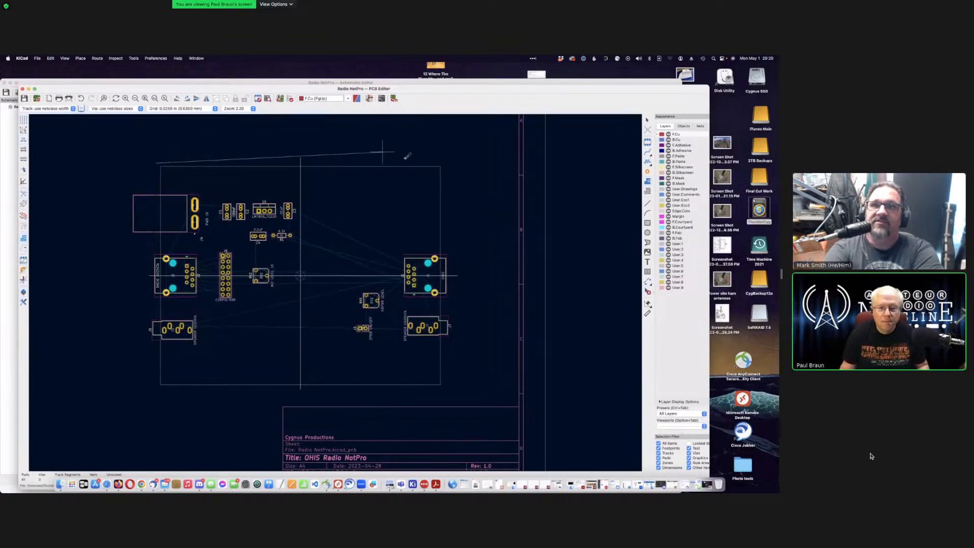
Step: Trace the zone outline around all four board corners, then start another zone at the corner
{"action": "left_click", "coordinate": [448, 163]}
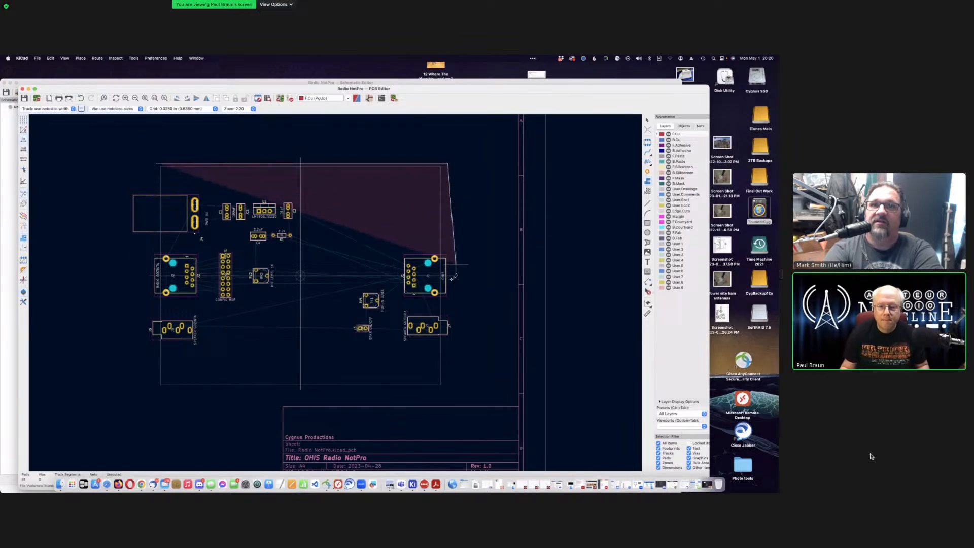
{"action": "left_click", "coordinate": [448, 389]}
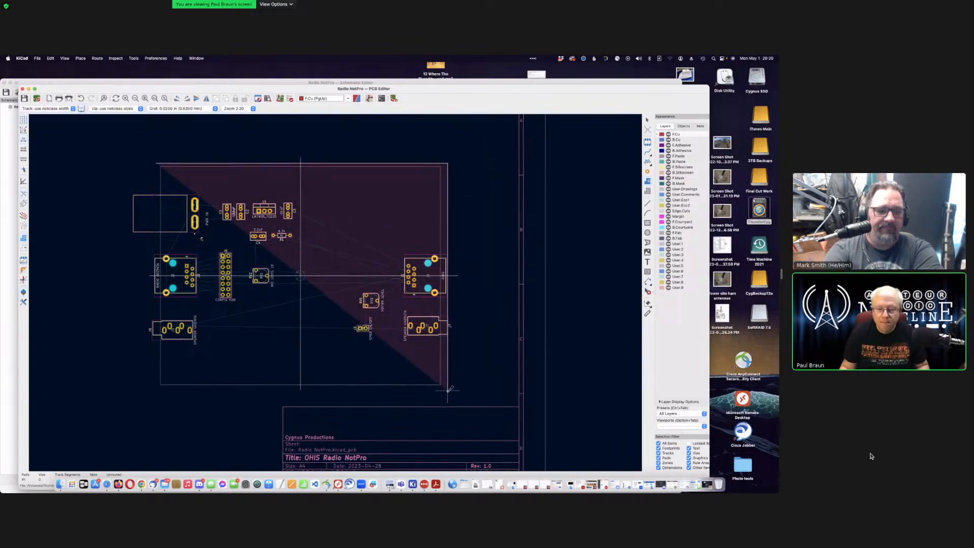
{"action": "left_click", "coordinate": [154, 390]}
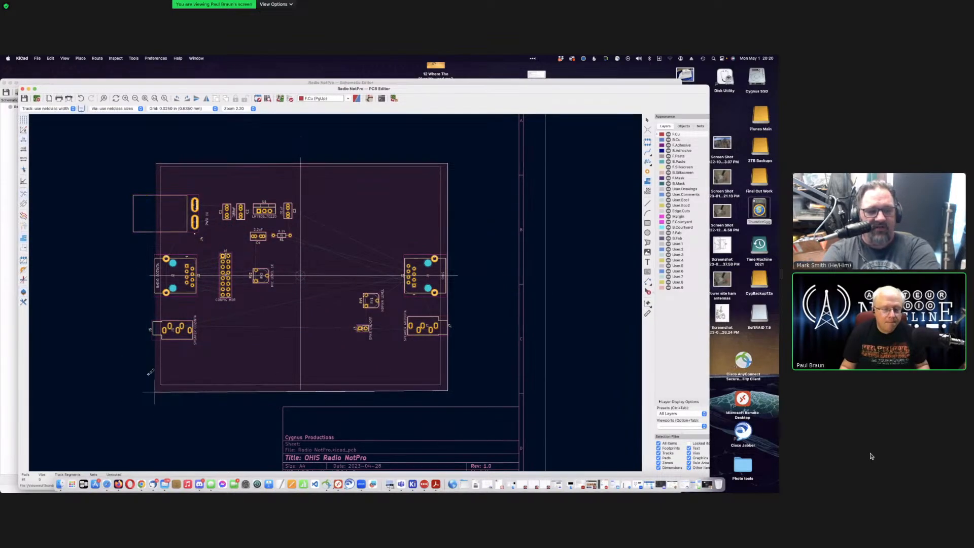
{"action": "left_click", "coordinate": [155, 162]}
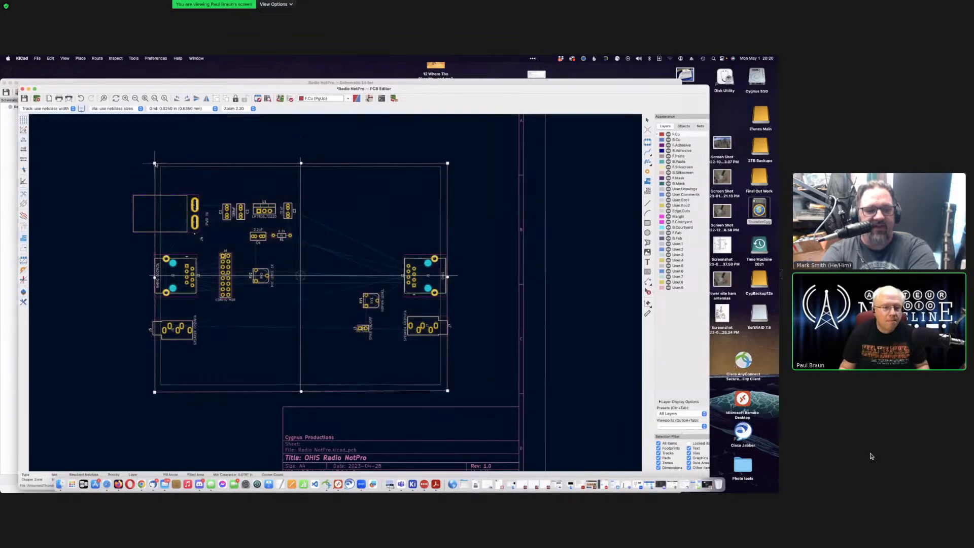
{"action": "left_click", "coordinate": [126, 143]}
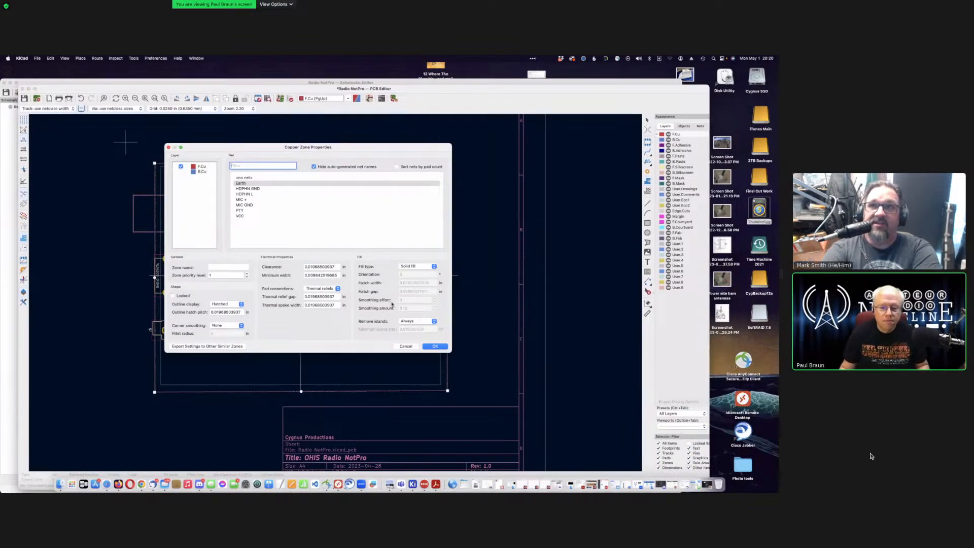
Step: Confirm the copper zone settings so the zone covers the whole board, then choose Add Rule Area
{"action": "left_click", "coordinate": [434, 346]}
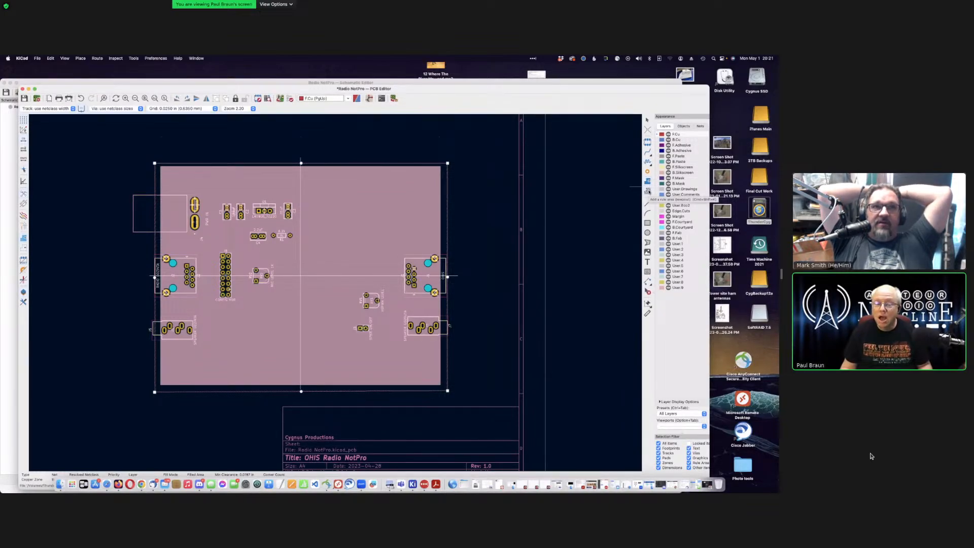
{"action": "left_click", "coordinate": [648, 191]}
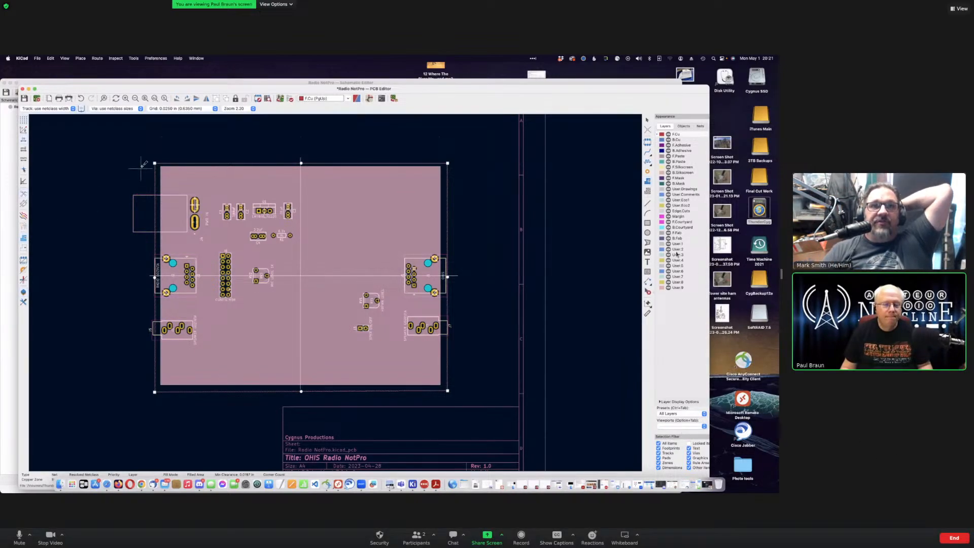
Step: Cancel the drawing, make F.Mask the active layer and zoom in on the board
{"action": "key", "text": "Escape"}
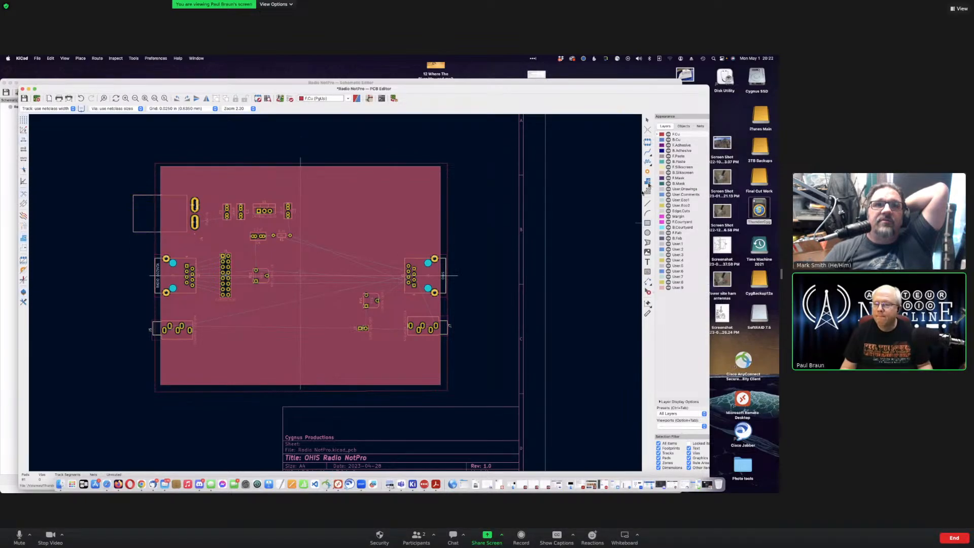
{"action": "left_click", "coordinate": [678, 179]}
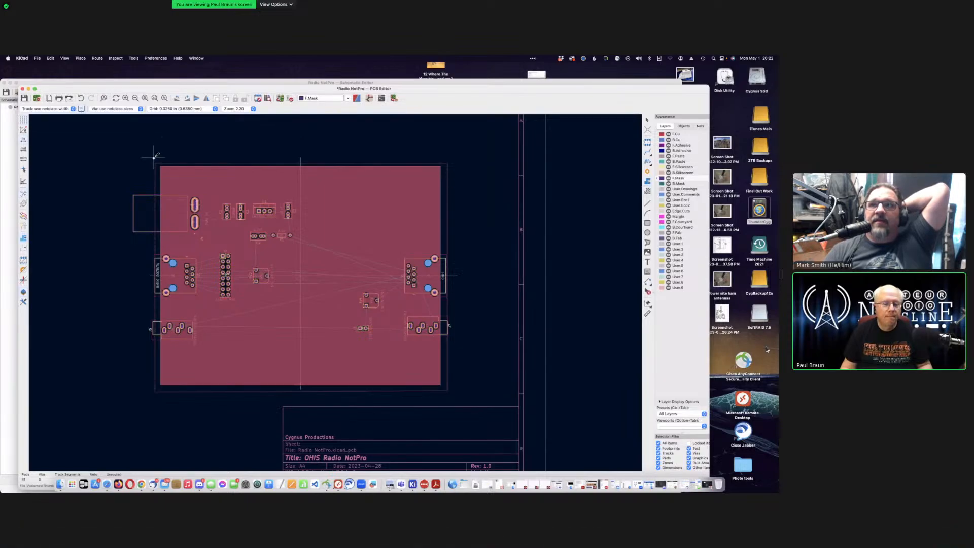
{"action": "scroll", "coordinate": [158, 160], "scroll_direction": "down", "scroll_amount": 1}
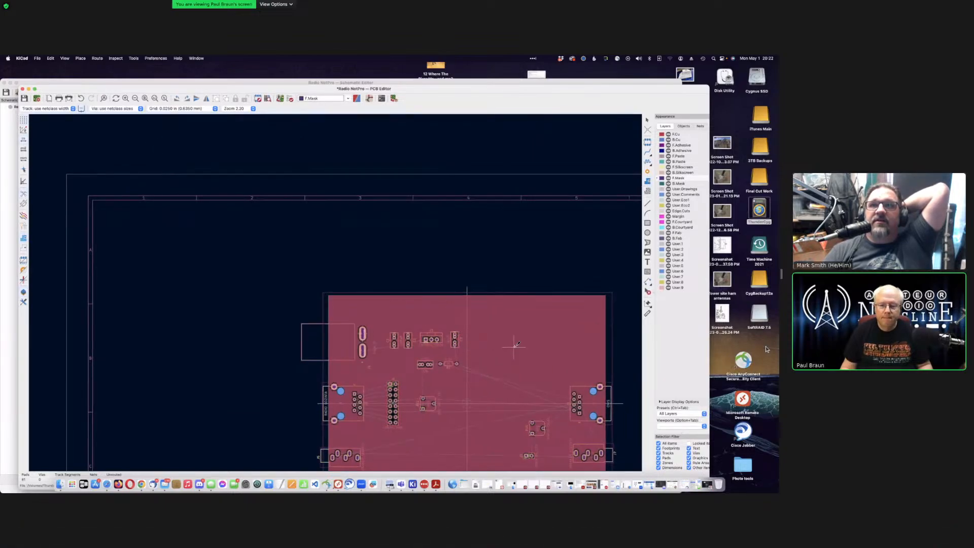
{"action": "scroll", "coordinate": [514, 347], "scroll_direction": "up", "scroll_amount": 1}
{"action": "scroll", "coordinate": [296, 256], "scroll_direction": "up", "scroll_amount": 1}
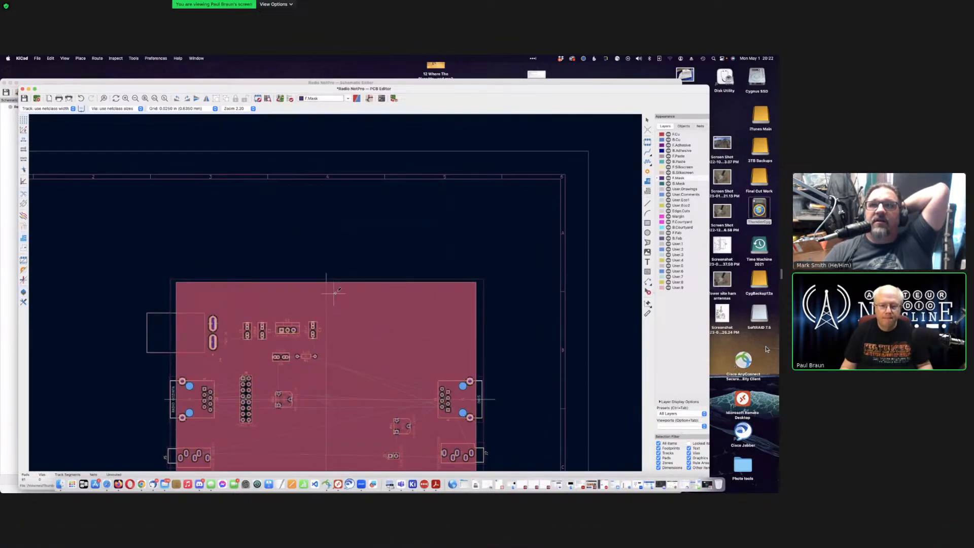
{"action": "scroll", "coordinate": [335, 292], "scroll_direction": "up", "scroll_amount": 3}
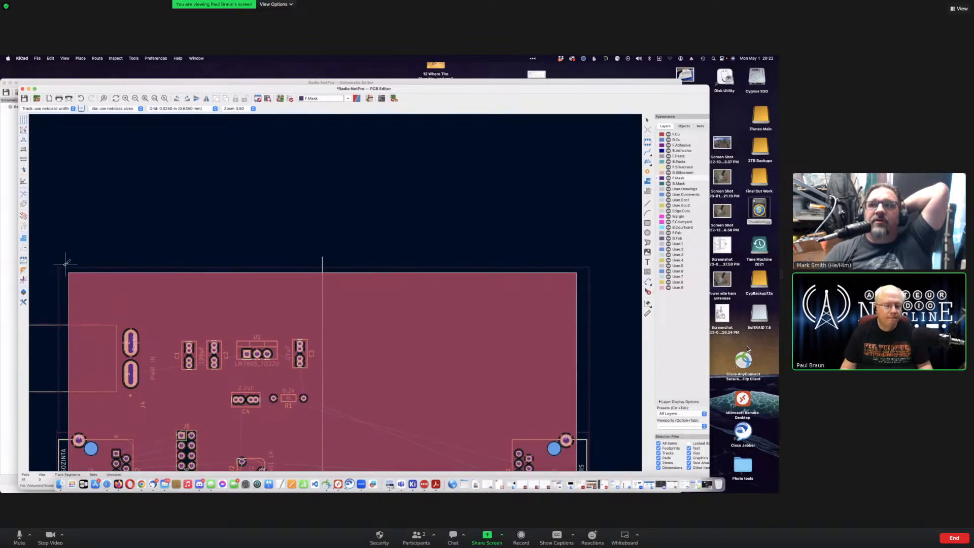
Step: Start a mask zone at the top-left corner on F.Mask and B.Mask, extending it to the top-right
{"action": "left_click", "coordinate": [65, 264]}
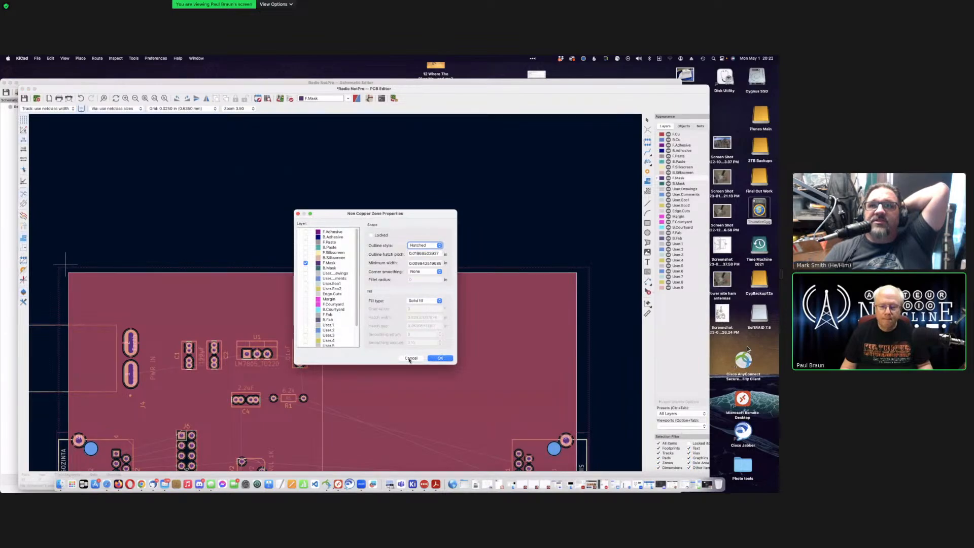
{"action": "left_click", "coordinate": [307, 267]}
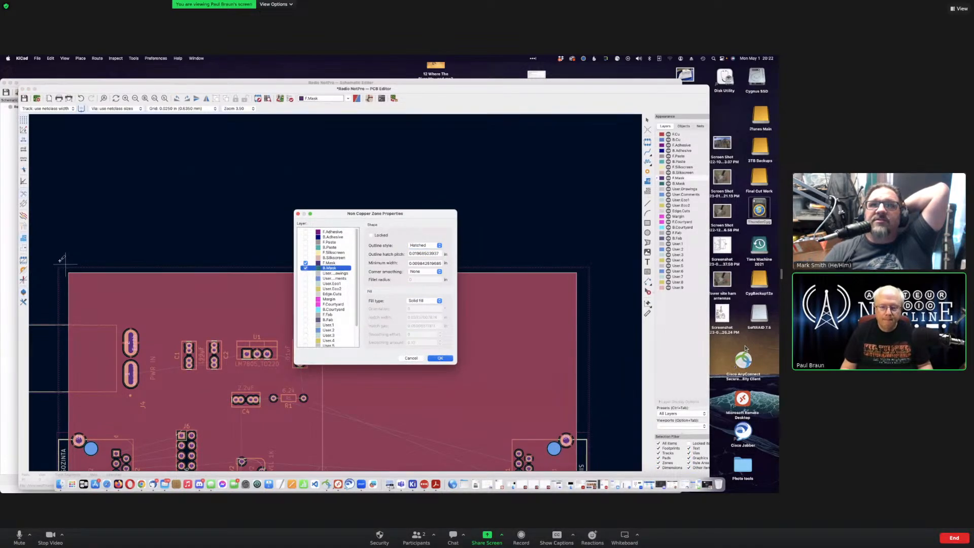
{"action": "left_click", "coordinate": [439, 358]}
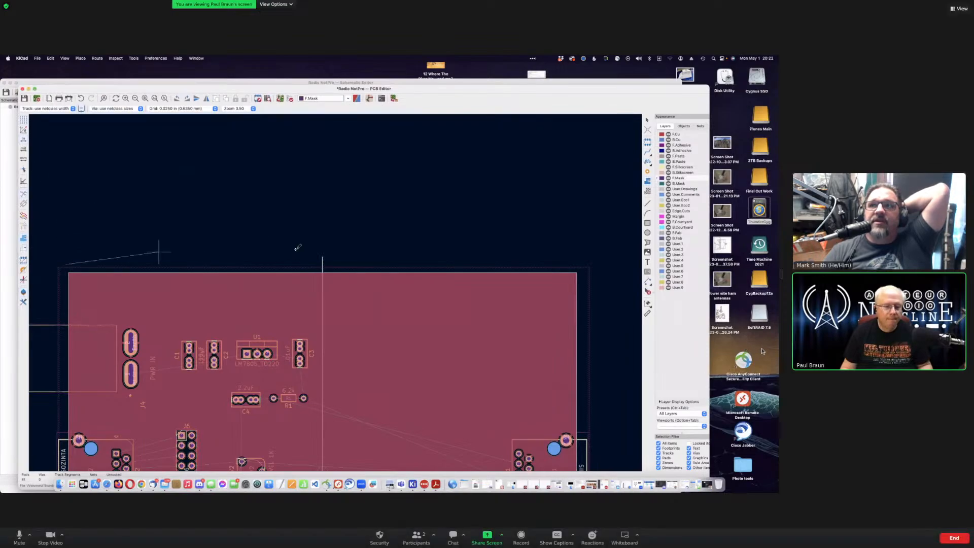
{"action": "left_click", "coordinate": [597, 264]}
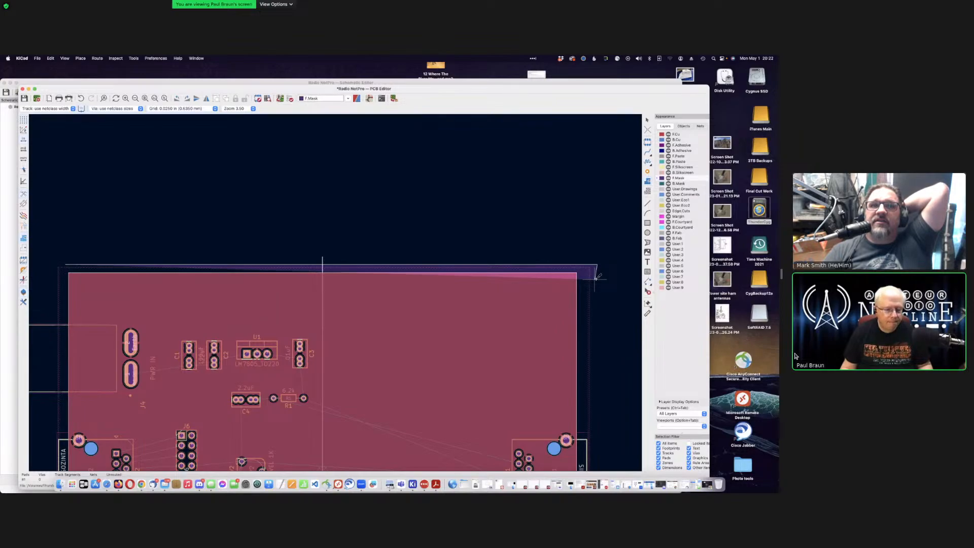
{"action": "key", "text": "Escape"}
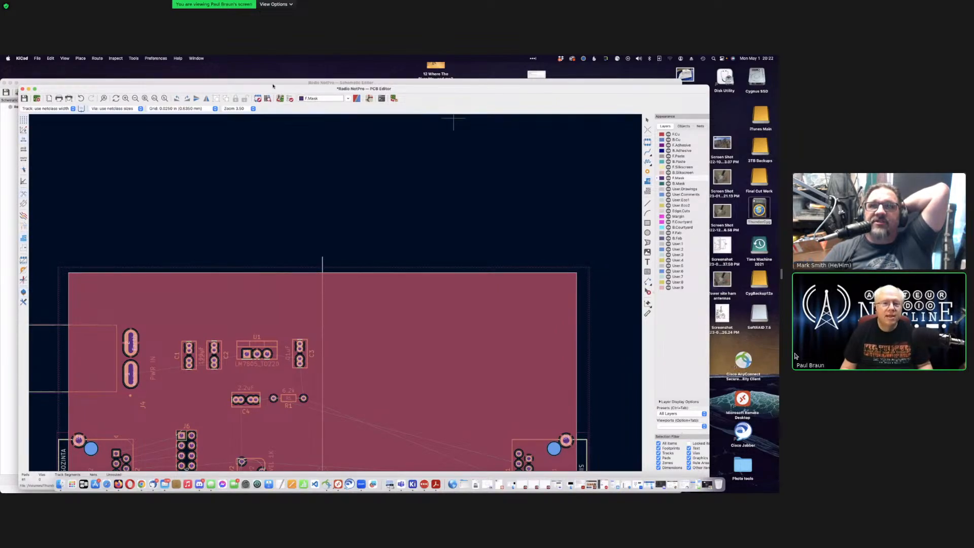
{"action": "left_click_drag", "start_coordinate": [273, 86], "coordinate": [268, 73]}
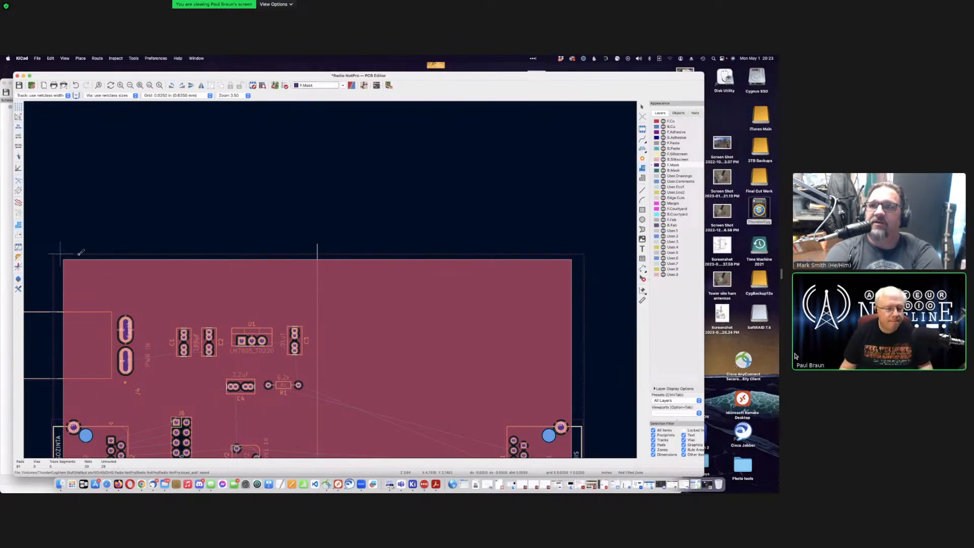
Step: Close the thin zone outline from the top-right corners back to the top-left corner
{"action": "left_click", "coordinate": [576, 253]}
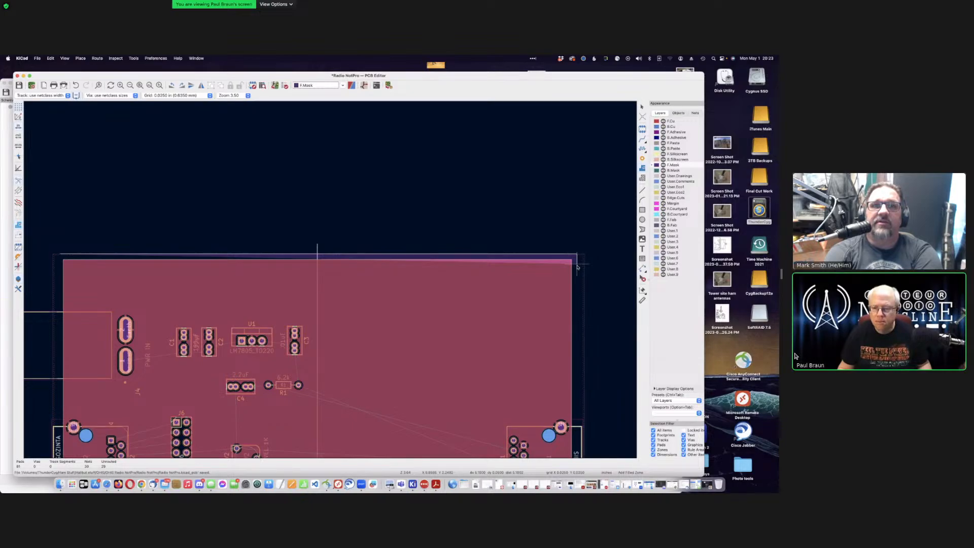
{"action": "left_click", "coordinate": [577, 264]}
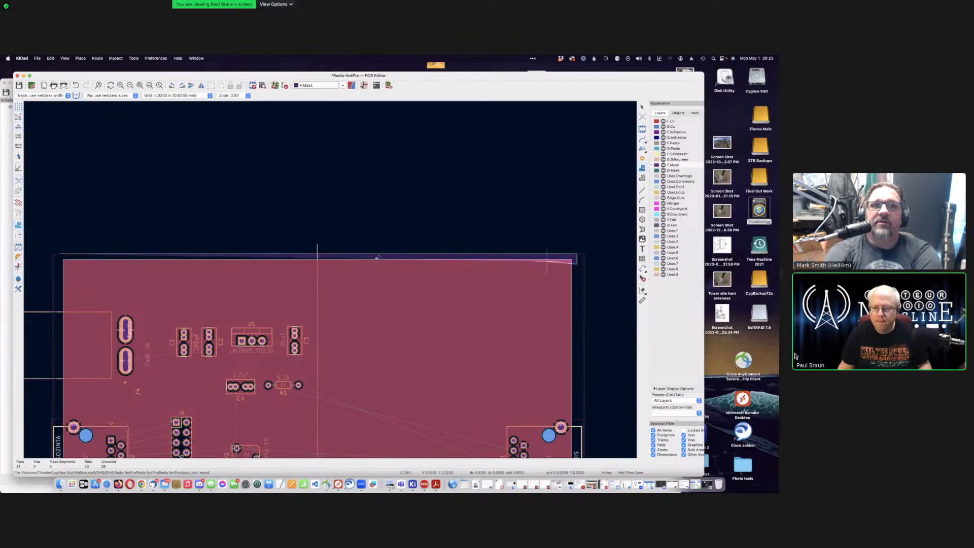
{"action": "left_click", "coordinate": [61, 253]}
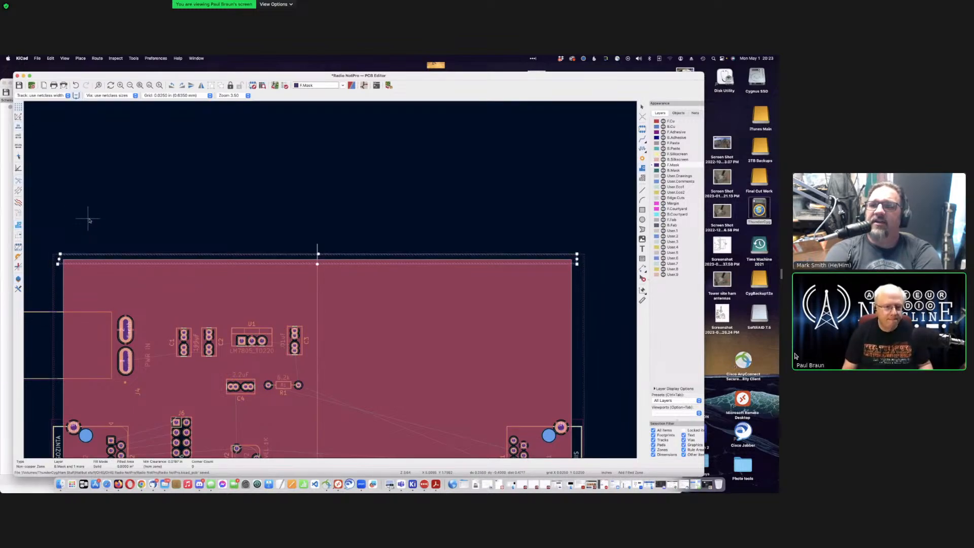
Step: Review the new zone's properties with E, confirm them, and zoom out
{"action": "key", "text": "e"}
{"action": "left_click", "coordinate": [417, 359]}
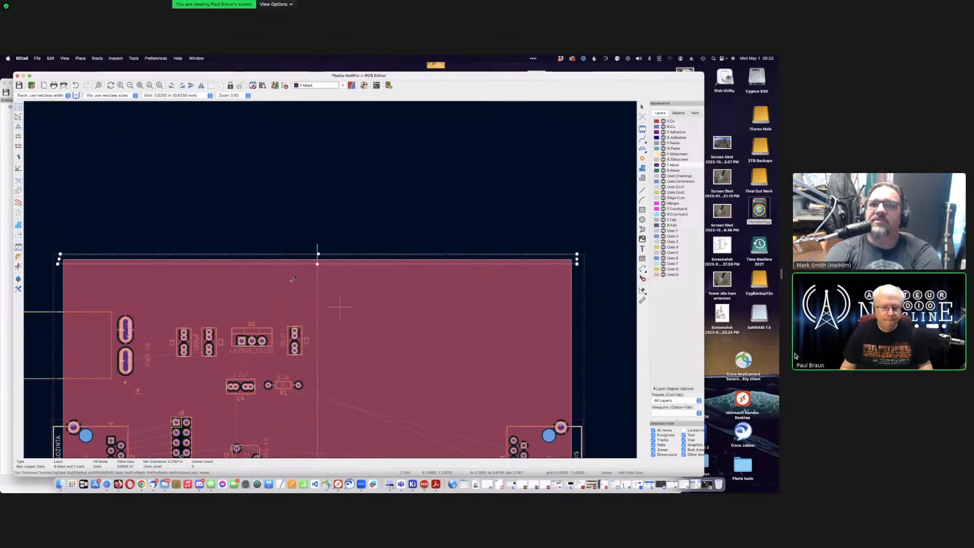
{"action": "key", "text": "e"}
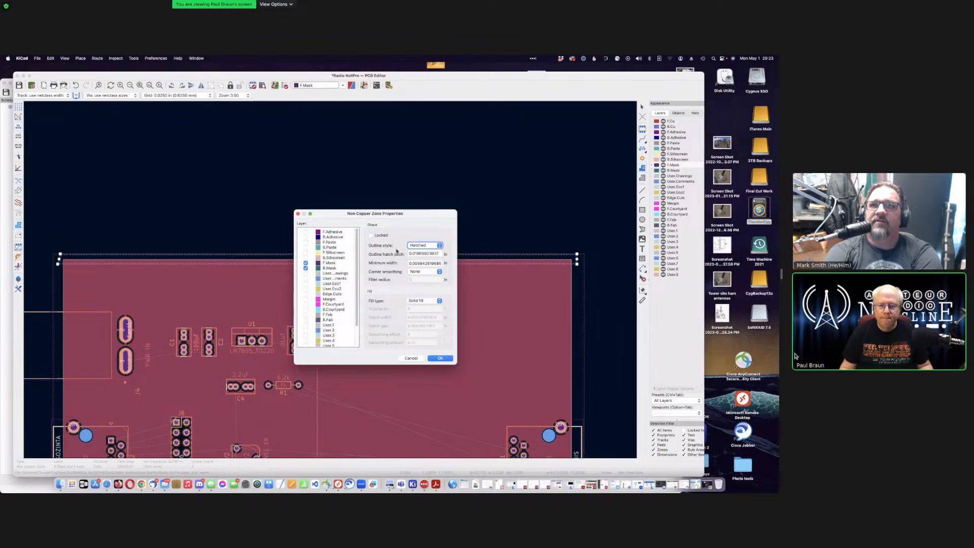
{"action": "left_click", "coordinate": [440, 358]}
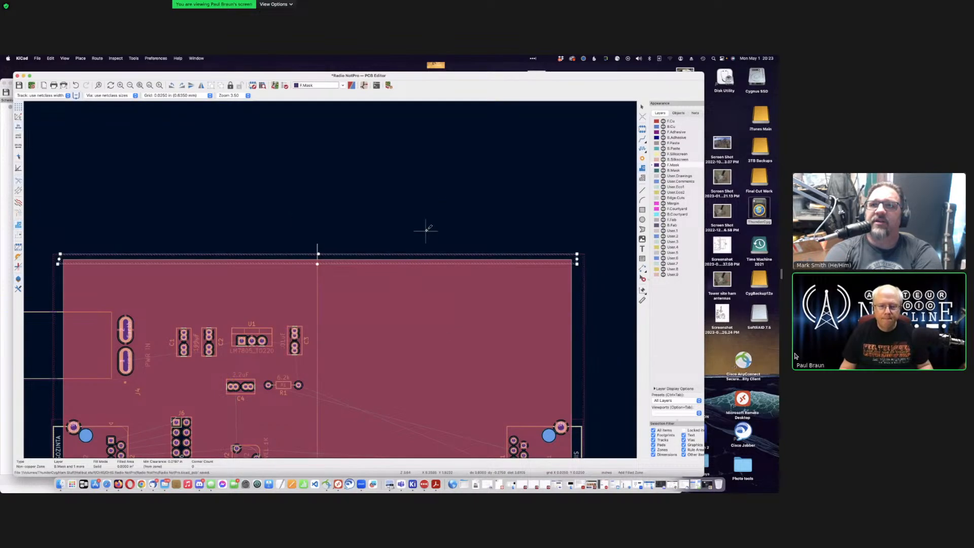
{"action": "key", "text": "e"}
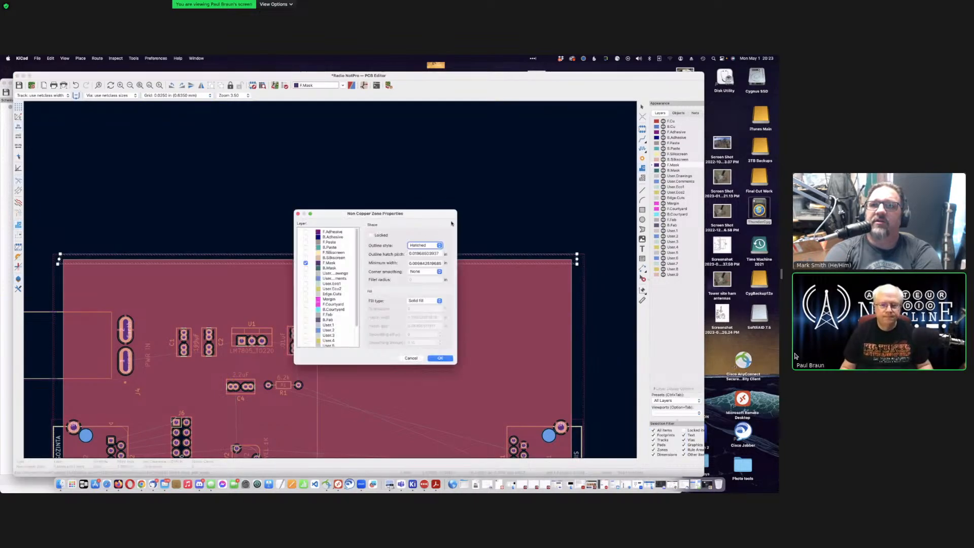
{"action": "left_click", "coordinate": [439, 358]}
{"action": "scroll", "coordinate": [329, 279], "scroll_direction": "down", "scroll_amount": 3}
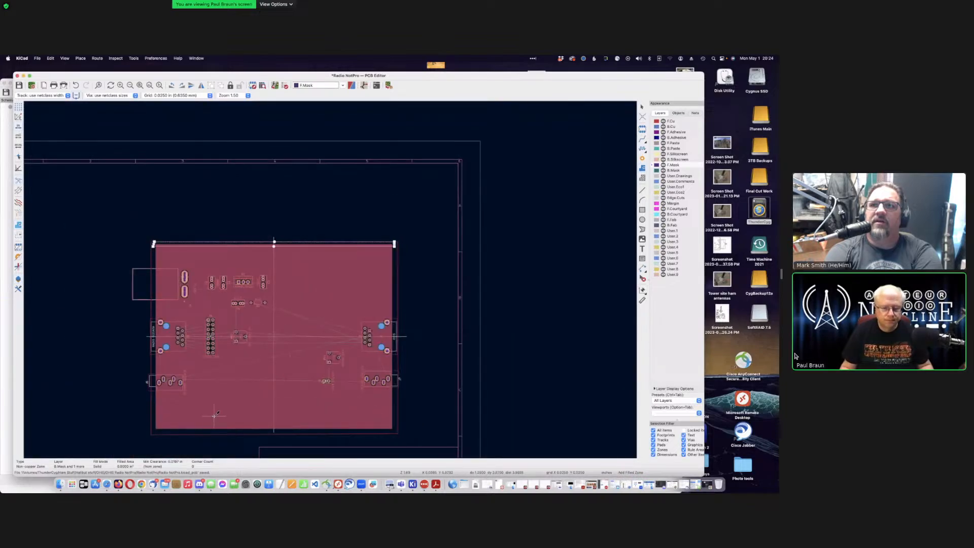
{"action": "scroll", "coordinate": [214, 416], "scroll_direction": "up", "scroll_amount": 2}
{"action": "scroll", "coordinate": [429, 276], "scroll_direction": "up", "scroll_amount": 2}
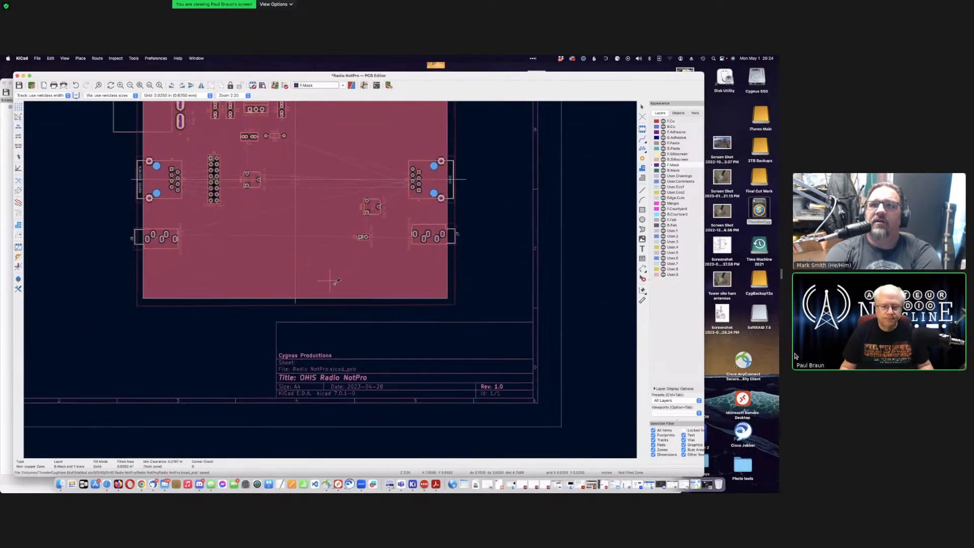
{"action": "scroll", "coordinate": [334, 281], "scroll_direction": "up", "scroll_amount": 1}
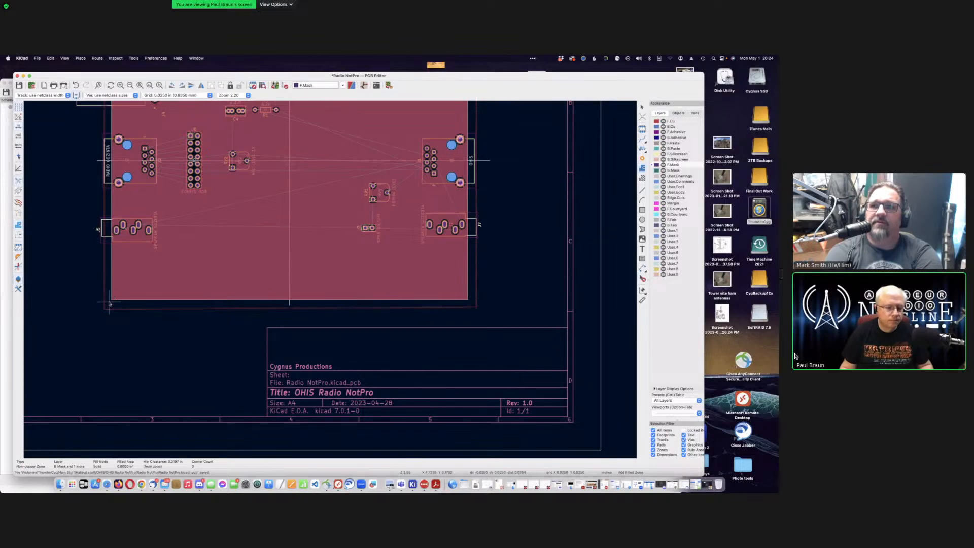
Step: Start a second mask zone at the board's lower-left, add B.Mask, and confirm its settings
{"action": "left_click", "coordinate": [109, 303]}
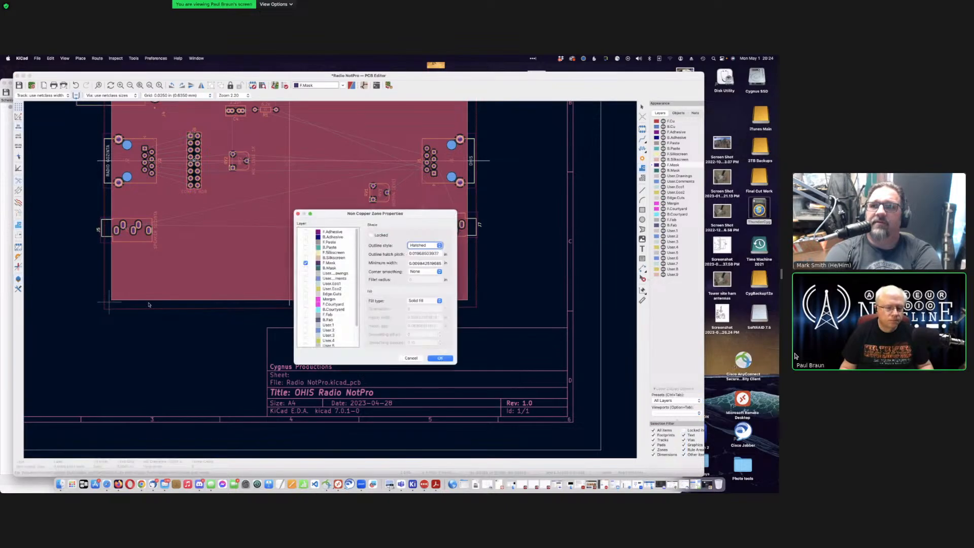
{"action": "left_click", "coordinate": [306, 267]}
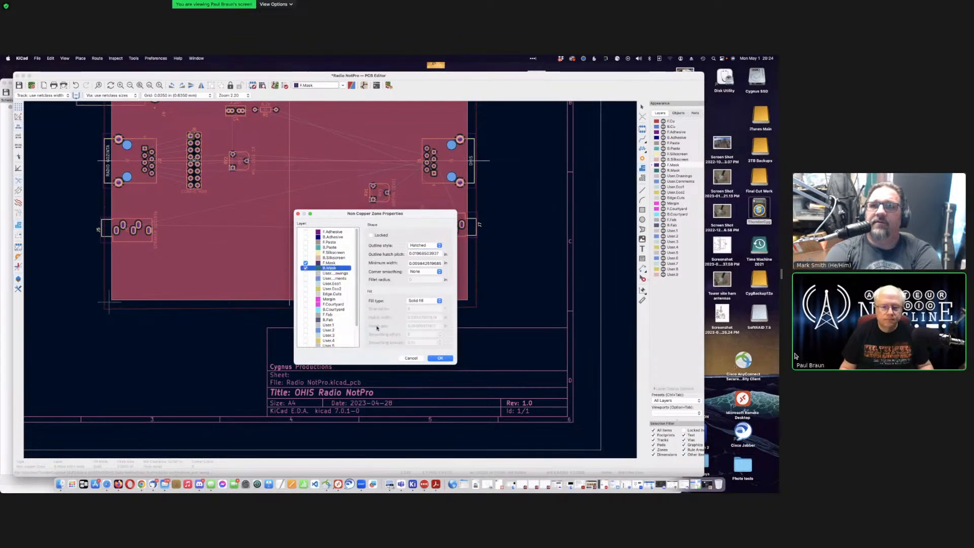
{"action": "left_click", "coordinate": [371, 235]}
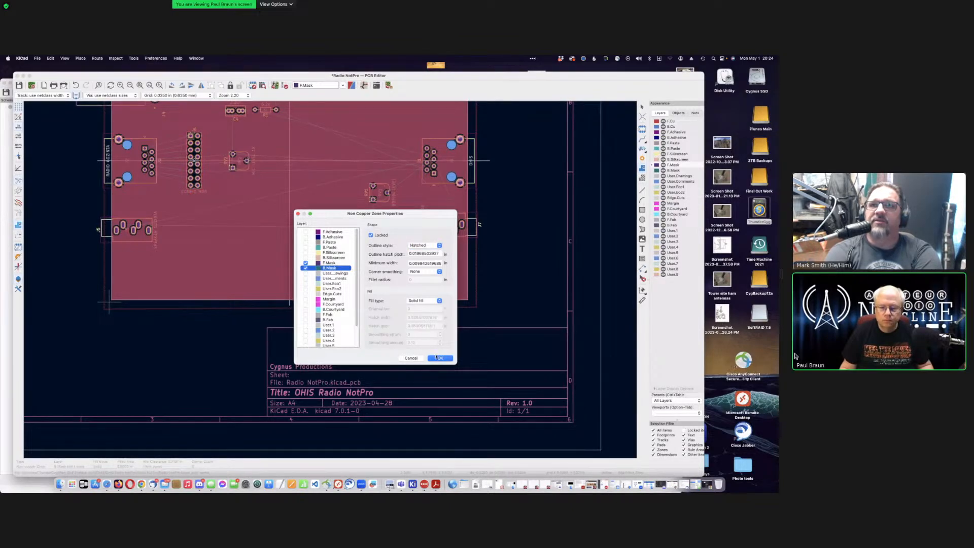
{"action": "left_click", "coordinate": [371, 236]}
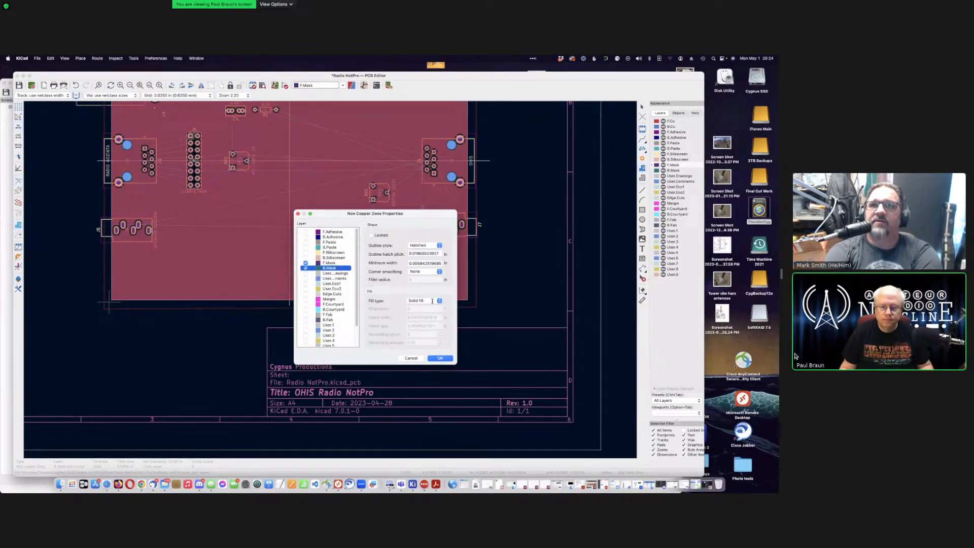
{"action": "left_click", "coordinate": [437, 358]}
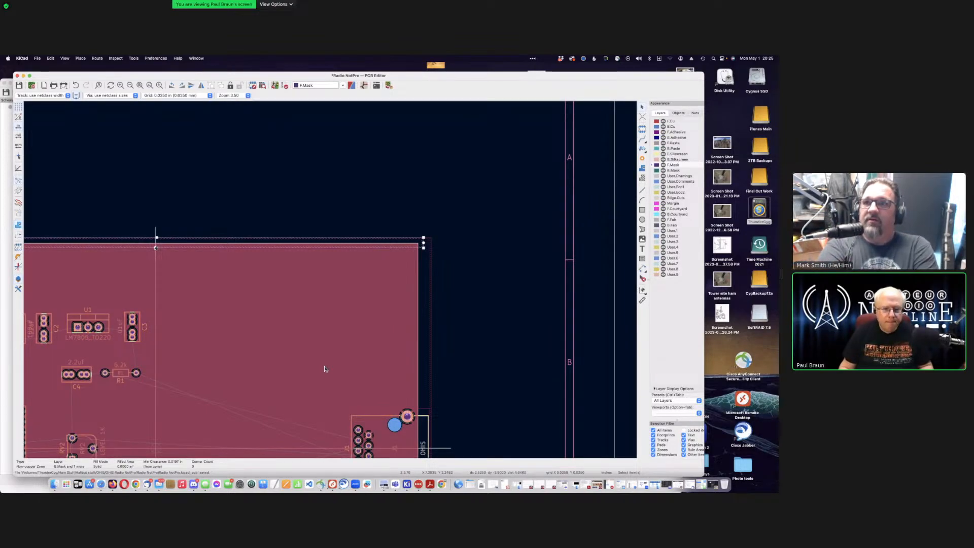
Step: Select the B.Mask zone at the bottom edge and drag its edge slightly upward
{"action": "key", "text": "Escape"}
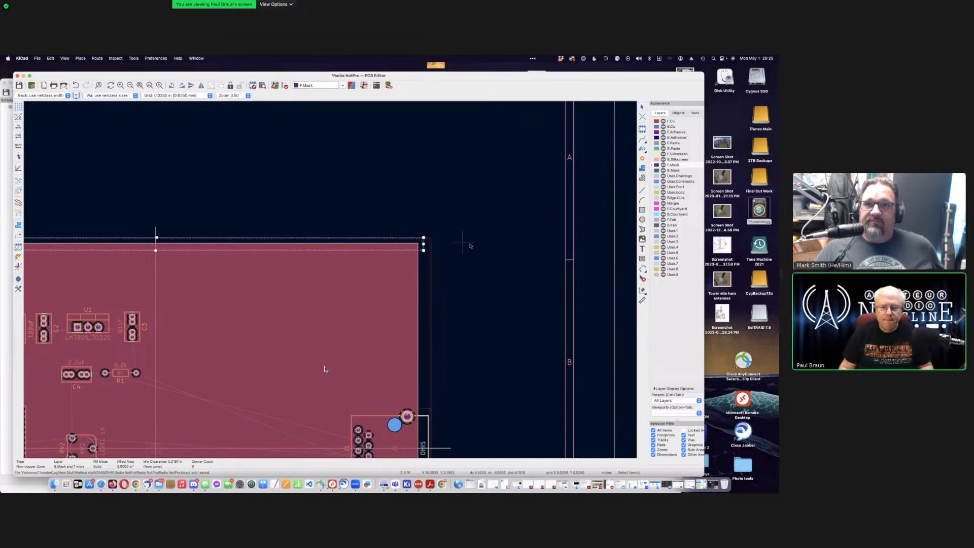
{"action": "scroll", "coordinate": [325, 369], "scroll_direction": "down", "scroll_amount": 5}
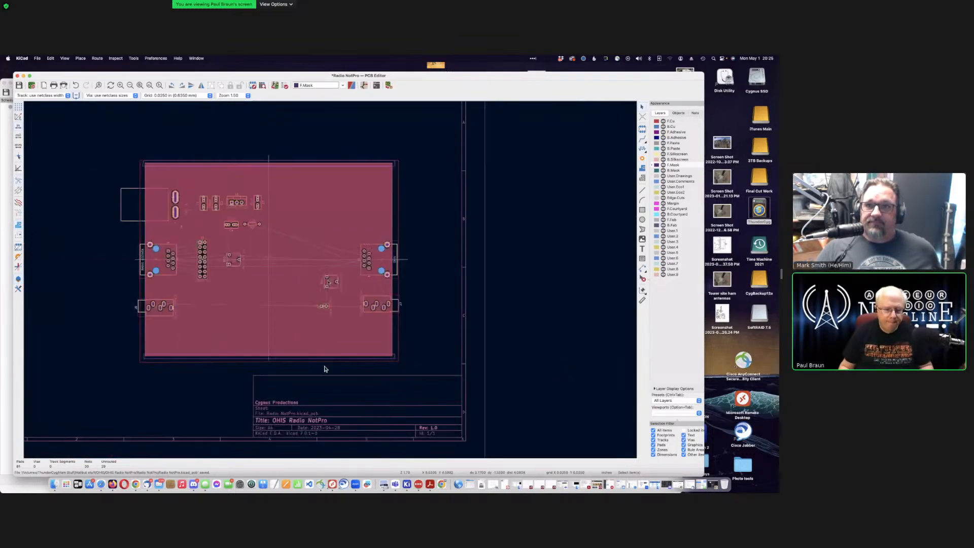
{"action": "scroll", "coordinate": [331, 281], "scroll_direction": "up", "scroll_amount": 2}
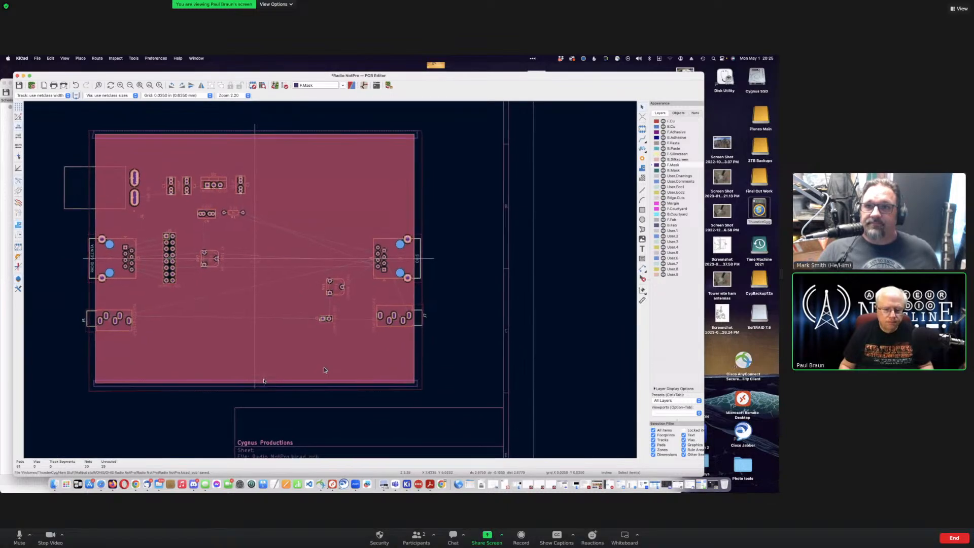
{"action": "scroll", "coordinate": [295, 307], "scroll_direction": "down", "scroll_amount": 1}
{"action": "middle_click_drag", "start_coordinate": [296, 308], "coordinate": [318, 289]}
{"action": "scroll", "coordinate": [318, 289], "scroll_direction": "up", "scroll_amount": 5}
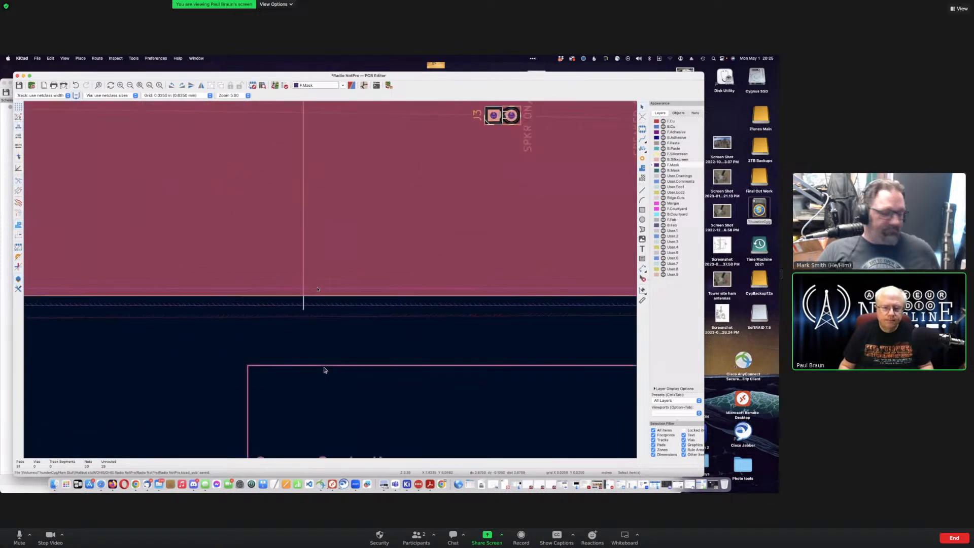
{"action": "left_click", "coordinate": [305, 290]}
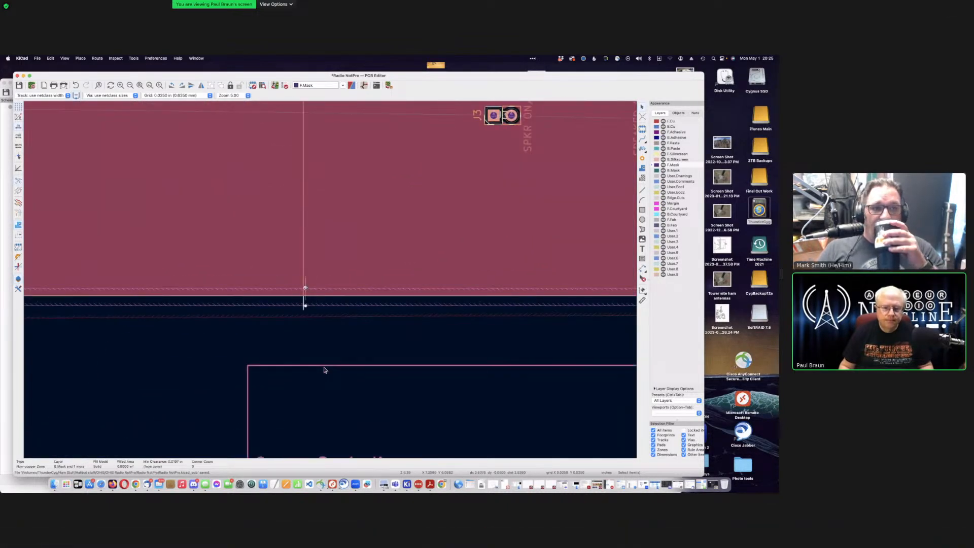
{"action": "left_click_drag", "start_coordinate": [306, 287], "coordinate": [306, 284]}
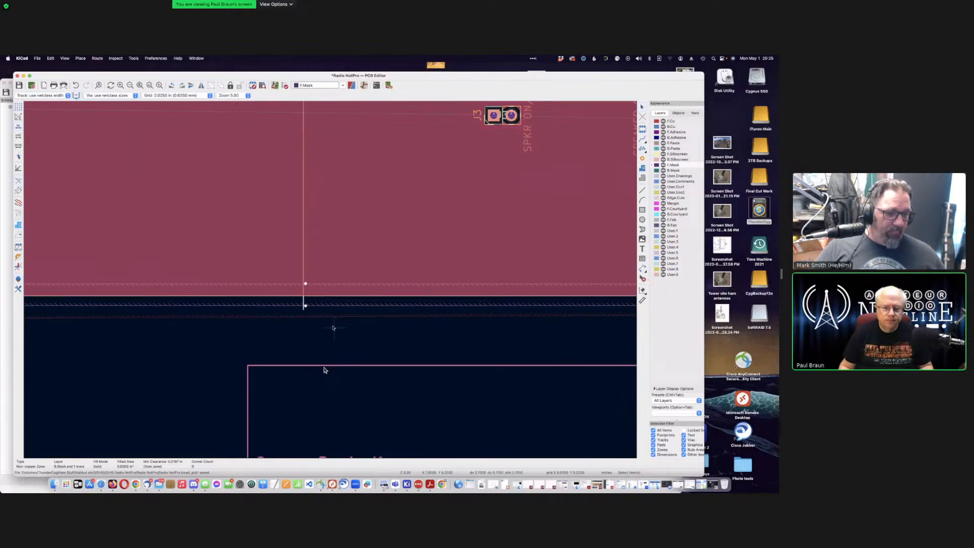
{"action": "key", "text": "Escape"}
Step: Refill all zones with B and save the board
{"action": "scroll", "coordinate": [331, 281], "scroll_direction": "up", "scroll_amount": 2}
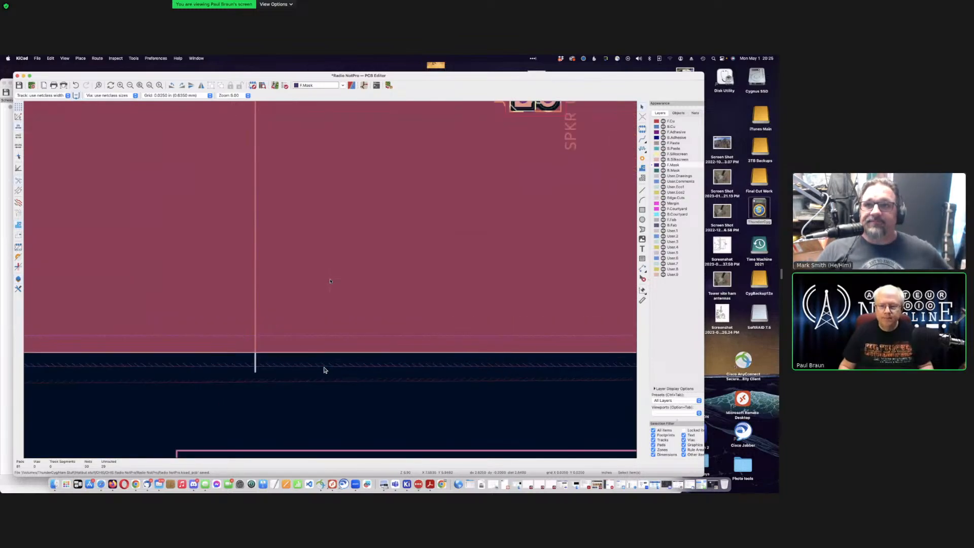
{"action": "scroll", "coordinate": [330, 281], "scroll_direction": "down", "scroll_amount": 8}
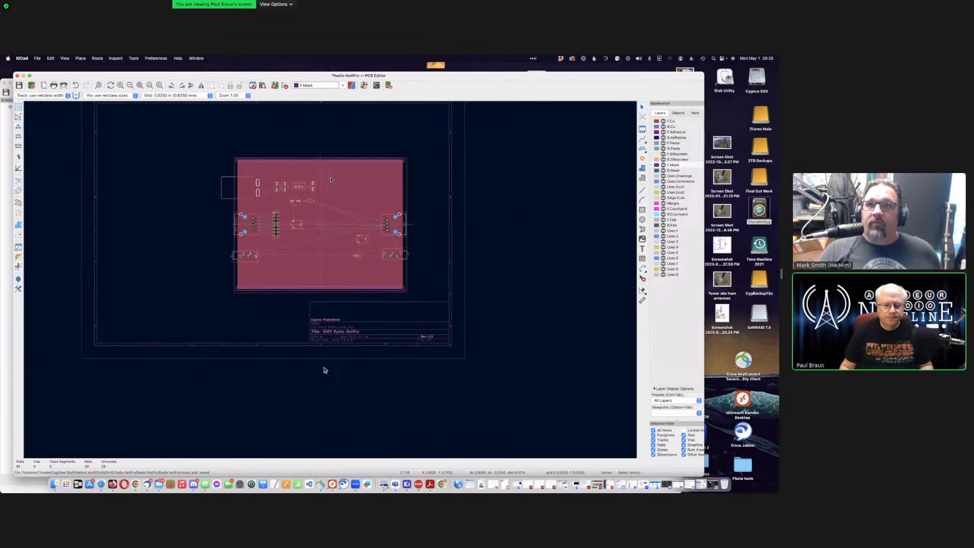
{"action": "scroll", "coordinate": [330, 180], "scroll_direction": "up", "scroll_amount": 4}
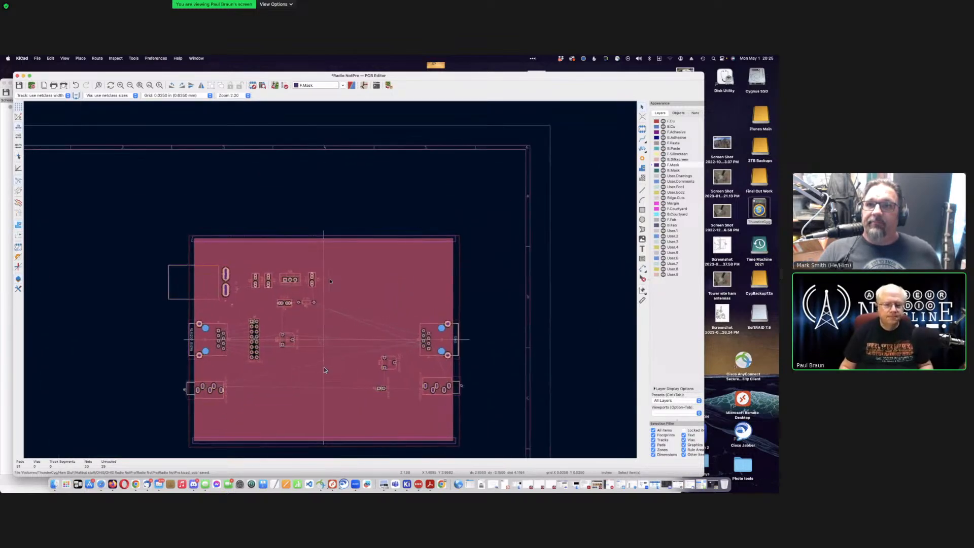
{"action": "scroll", "coordinate": [330, 281], "scroll_direction": "up", "scroll_amount": 1}
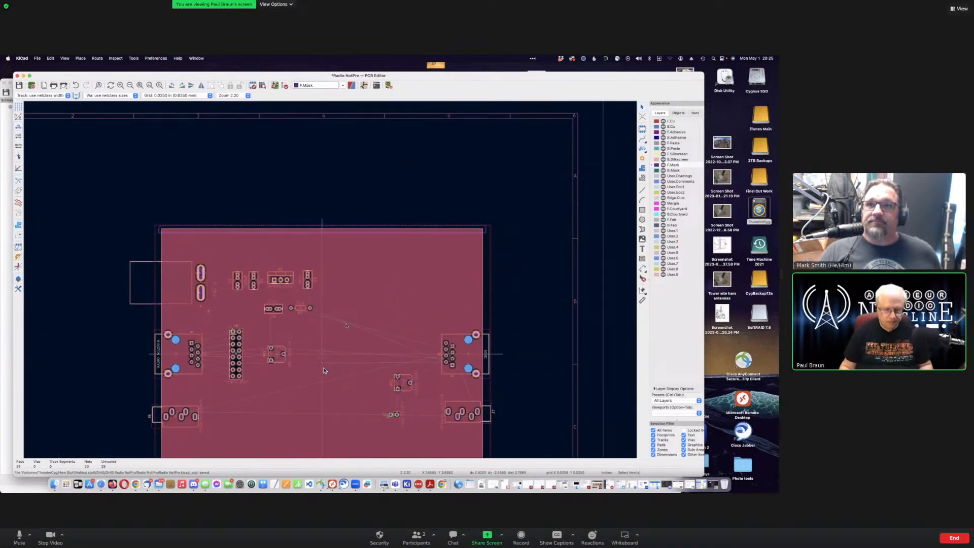
{"action": "key", "text": "b"}
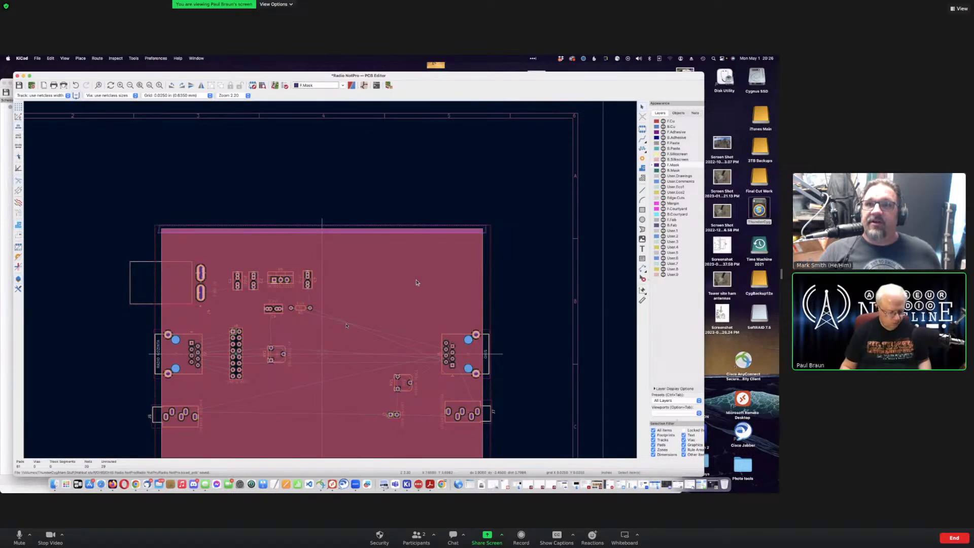
{"action": "key", "text": "super+s"}
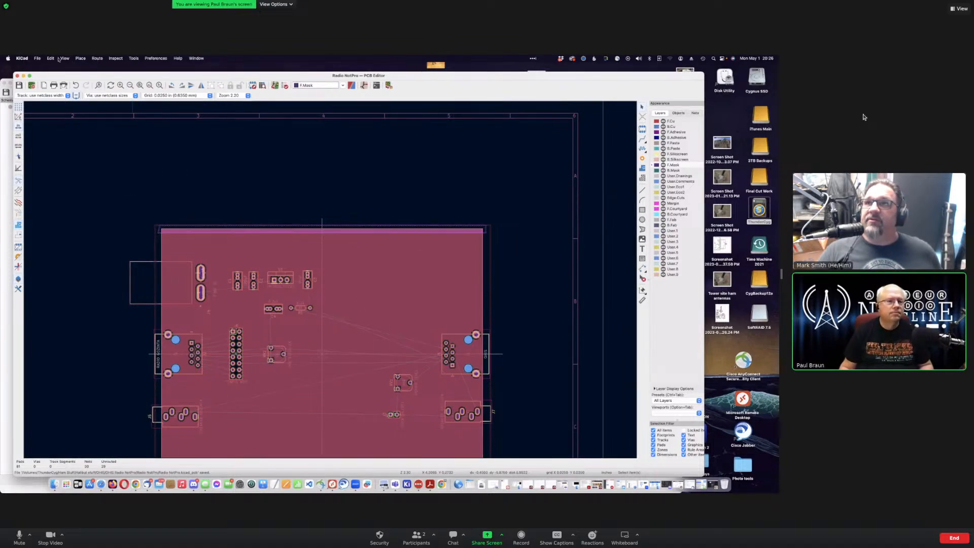
{"action": "left_click", "coordinate": [63, 59]}
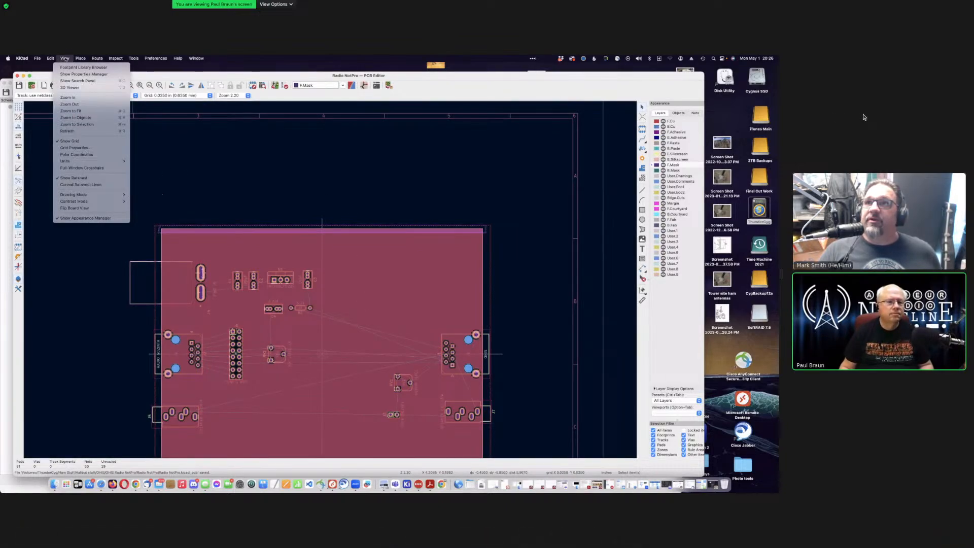
{"action": "left_click", "coordinate": [70, 87]}
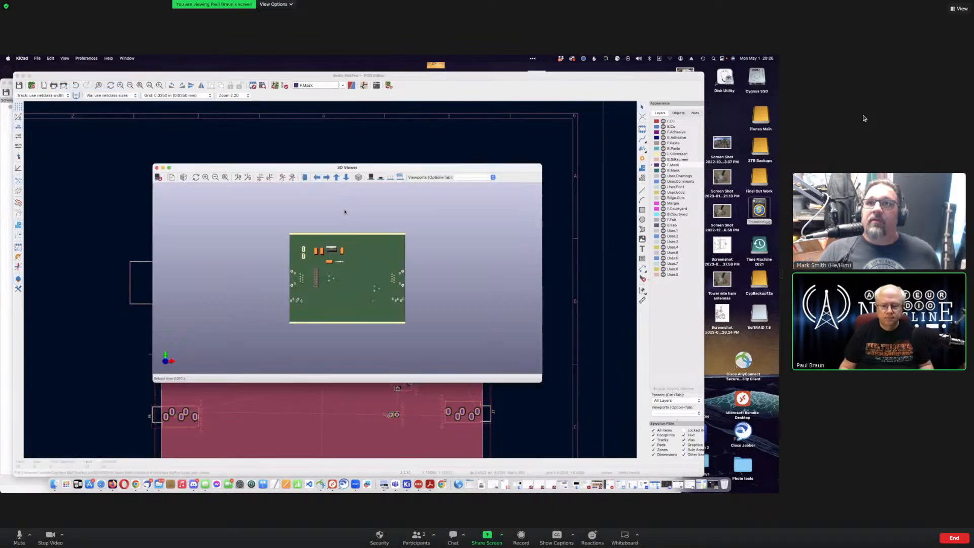
{"action": "scroll", "coordinate": [350, 327], "scroll_direction": "down", "scroll_amount": 3}
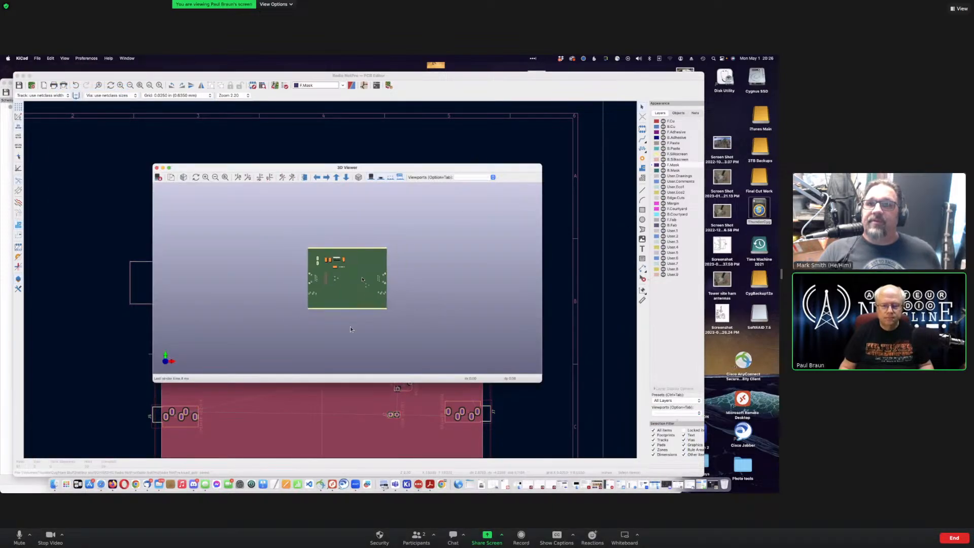
{"action": "scroll", "coordinate": [344, 313], "scroll_direction": "up", "scroll_amount": 12}
{"action": "scroll", "coordinate": [343, 314], "scroll_direction": "down", "scroll_amount": 4}
{"action": "scroll", "coordinate": [344, 311], "scroll_direction": "up", "scroll_amount": 1}
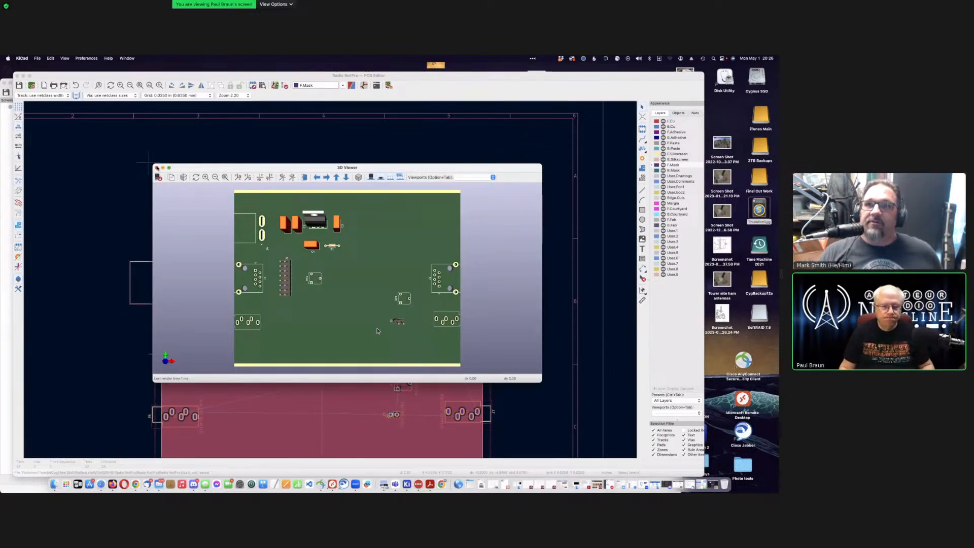
{"action": "left_click", "coordinate": [157, 167]}
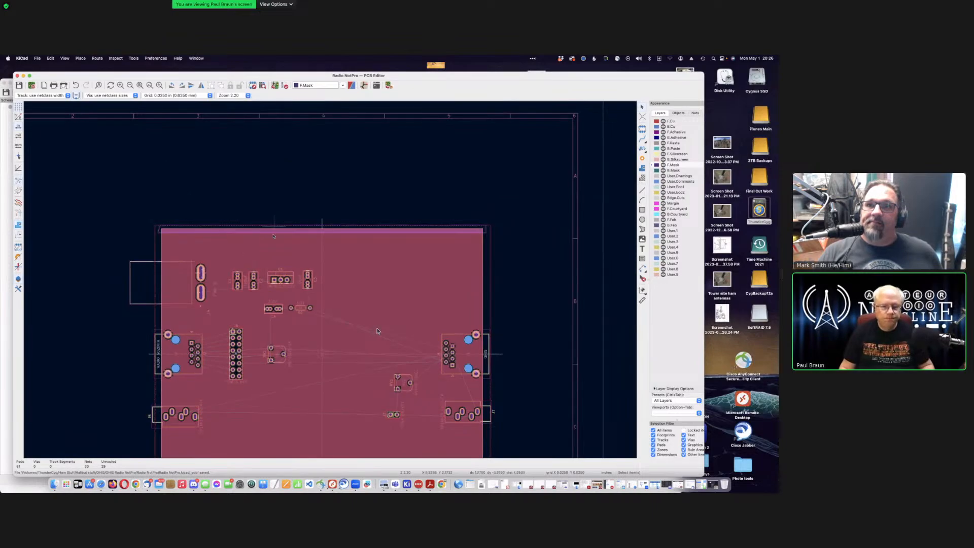
Step: Zoom and pan around the Radio NotPro board to look it over
{"action": "scroll", "coordinate": [377, 331], "scroll_direction": "up", "scroll_amount": 5}
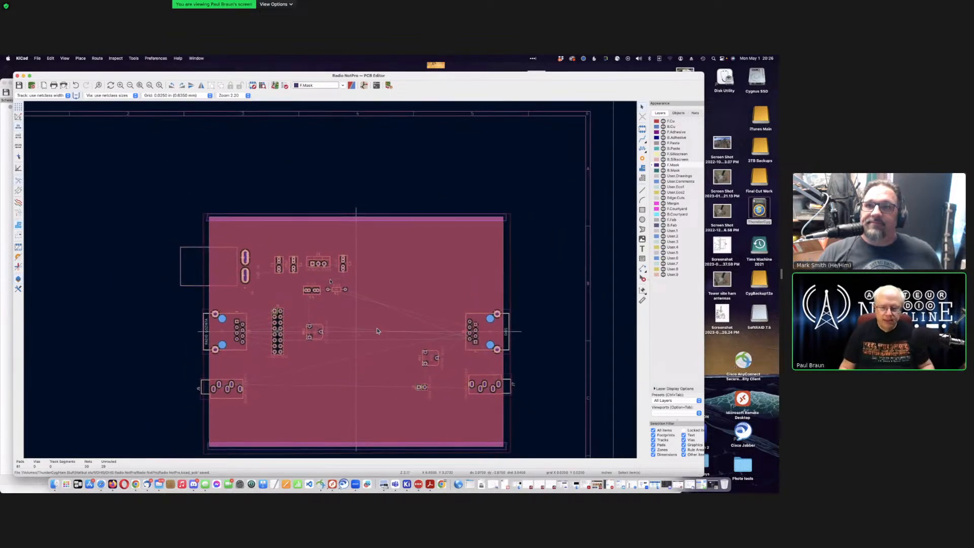
{"action": "scroll", "coordinate": [377, 330], "scroll_direction": "down", "scroll_amount": 3}
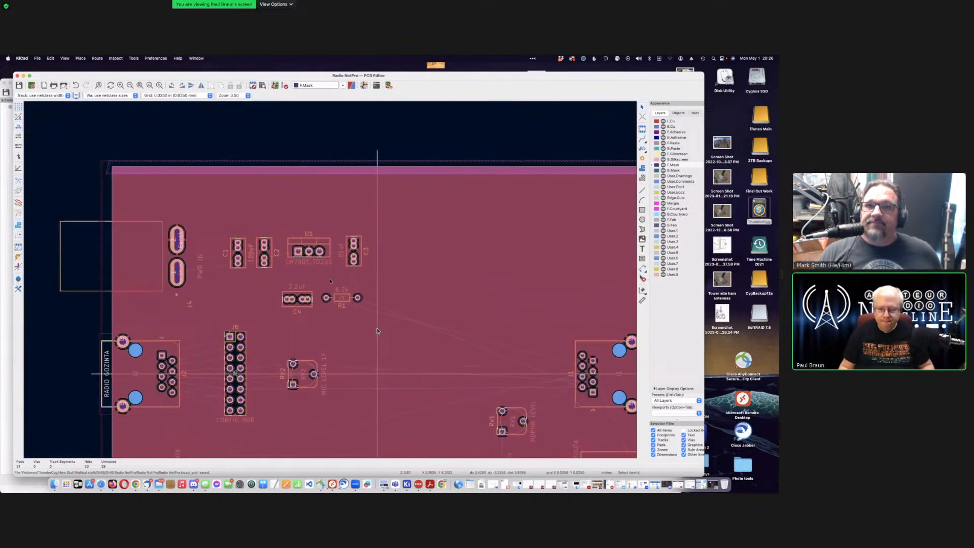
{"action": "scroll", "coordinate": [376, 331], "scroll_direction": "right", "scroll_amount": 5}
{"action": "scroll", "coordinate": [377, 331], "scroll_direction": "down", "scroll_amount": 4}
{"action": "scroll", "coordinate": [377, 331], "scroll_direction": "left", "scroll_amount": 3}
{"action": "scroll", "coordinate": [377, 331], "scroll_direction": "up", "scroll_amount": 2}
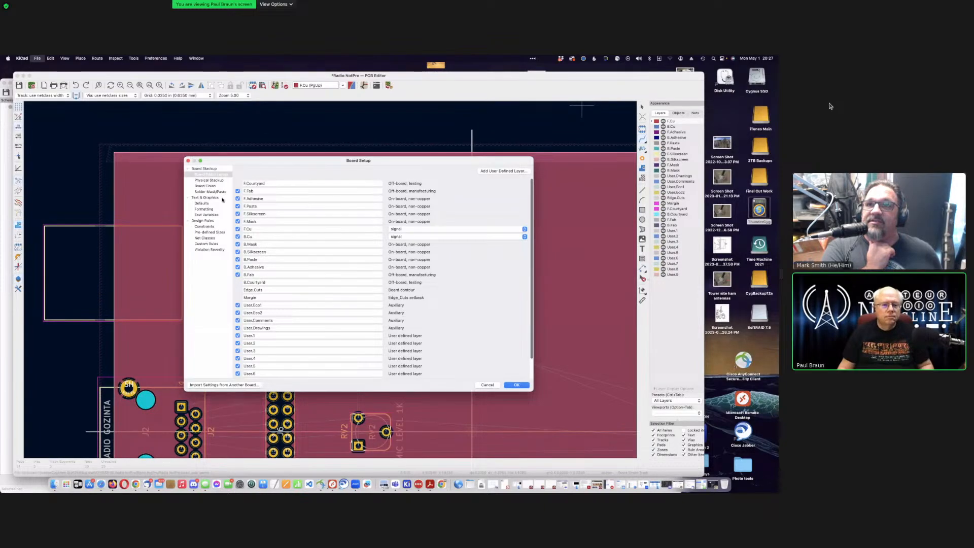
Step: Open Board Setup's Net Classes page, discarding an accidentally added net class and reopening it
{"action": "left_click", "coordinate": [208, 239]}
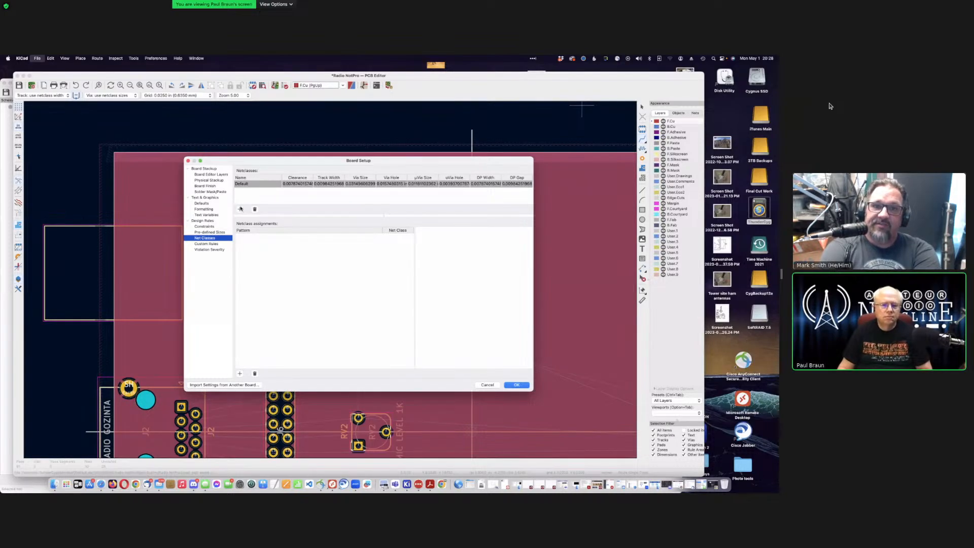
{"action": "left_click", "coordinate": [240, 209]}
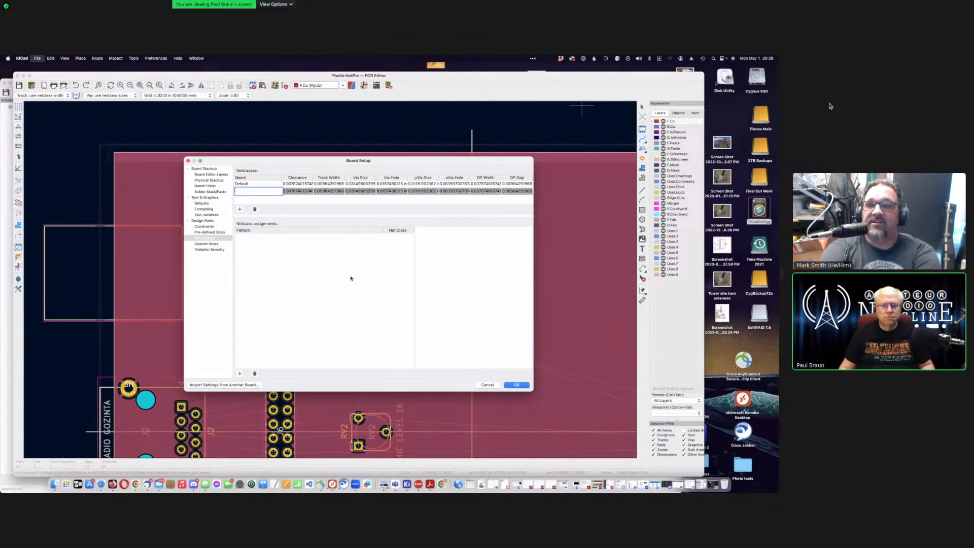
{"action": "key", "text": "Escape"}
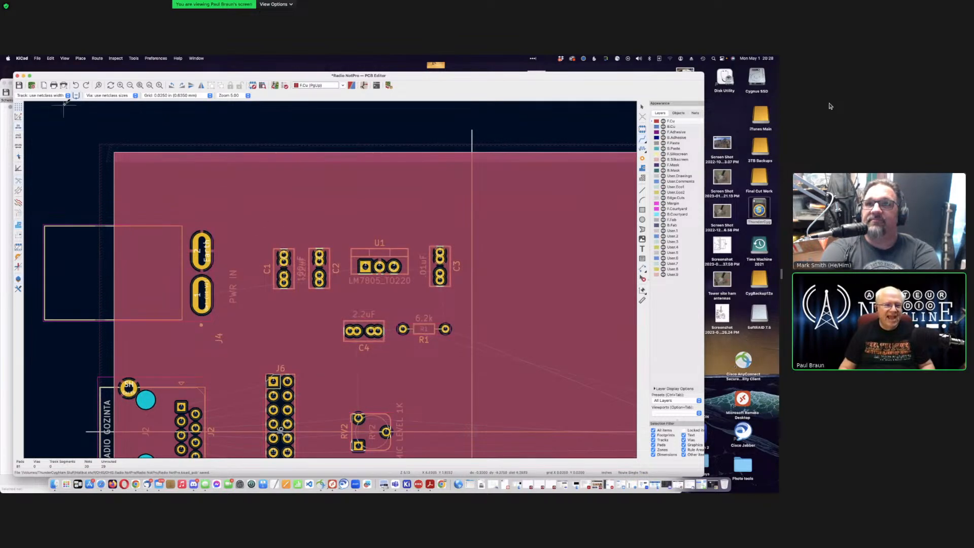
{"action": "left_click", "coordinate": [38, 59]}
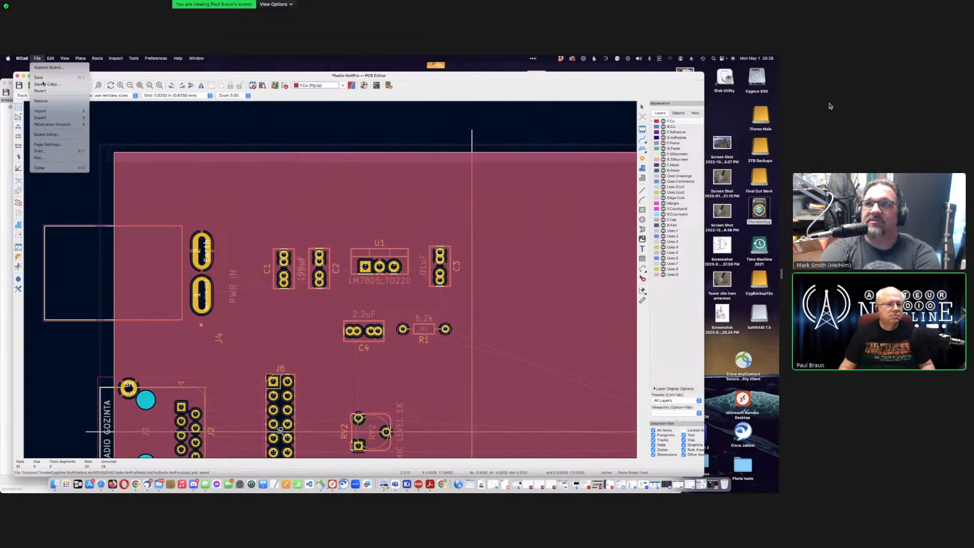
{"action": "left_click", "coordinate": [47, 134]}
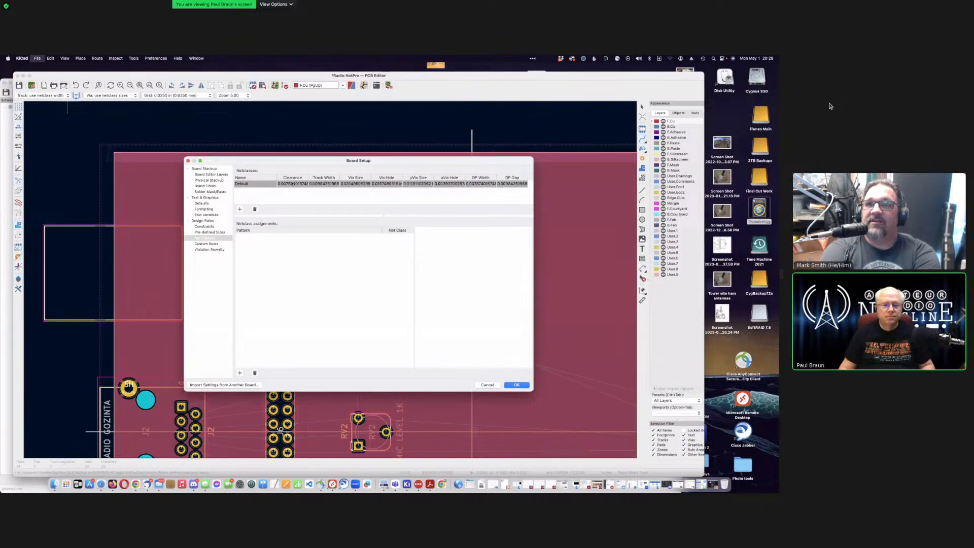
Step: Enter 0.02 in as the Default net class track width and apply Board Setup
{"action": "left_click", "coordinate": [292, 183]}
{"action": "left_click", "coordinate": [325, 184]}
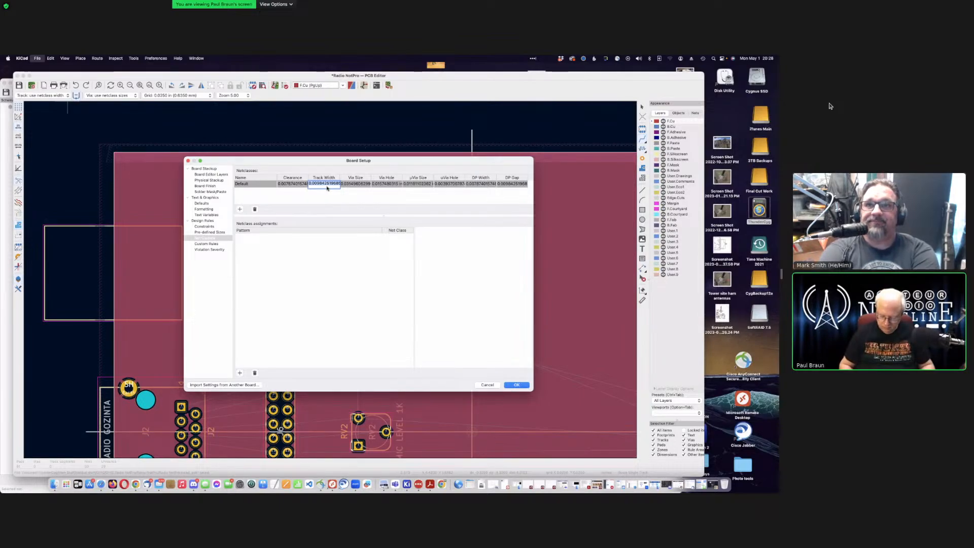
{"action": "key", "text": "BackSpace"}
{"action": "type", "text": ".0250"}
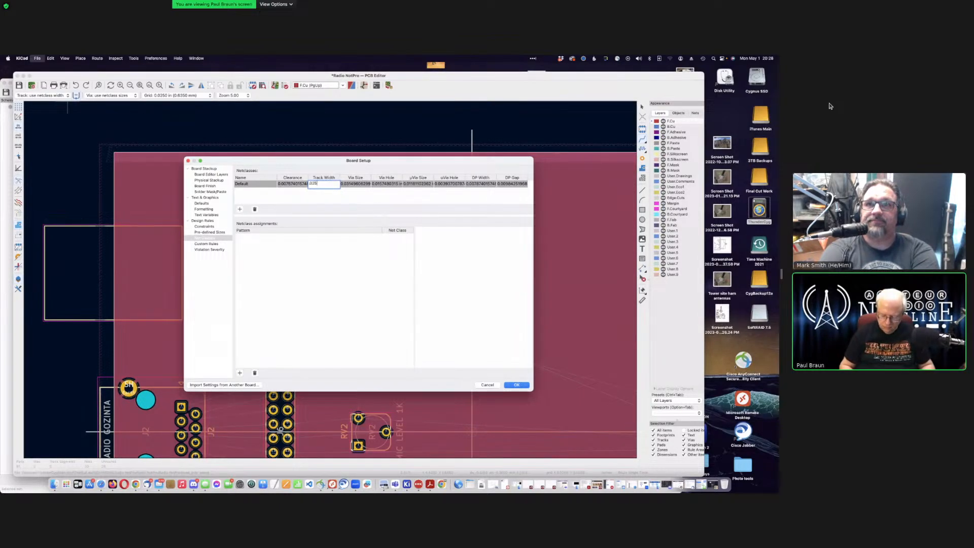
{"action": "key", "text": "BackSpace"}
{"action": "key", "text": "BackSpace"}
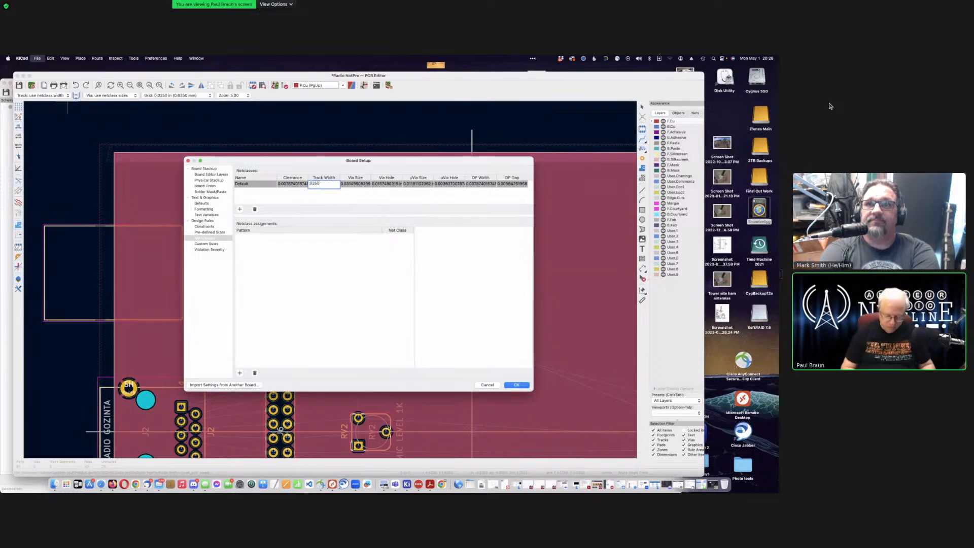
{"action": "key", "text": "Return"}
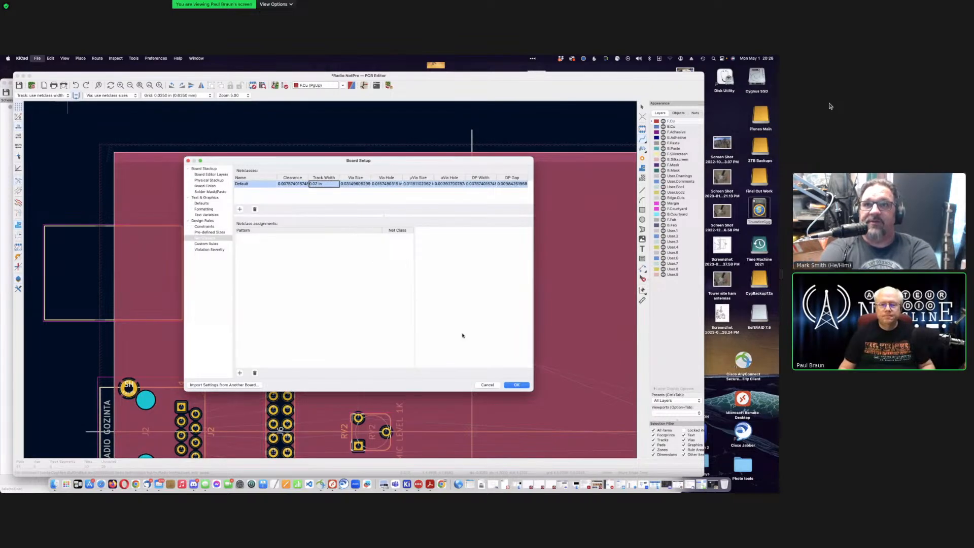
{"action": "left_click", "coordinate": [514, 385]}
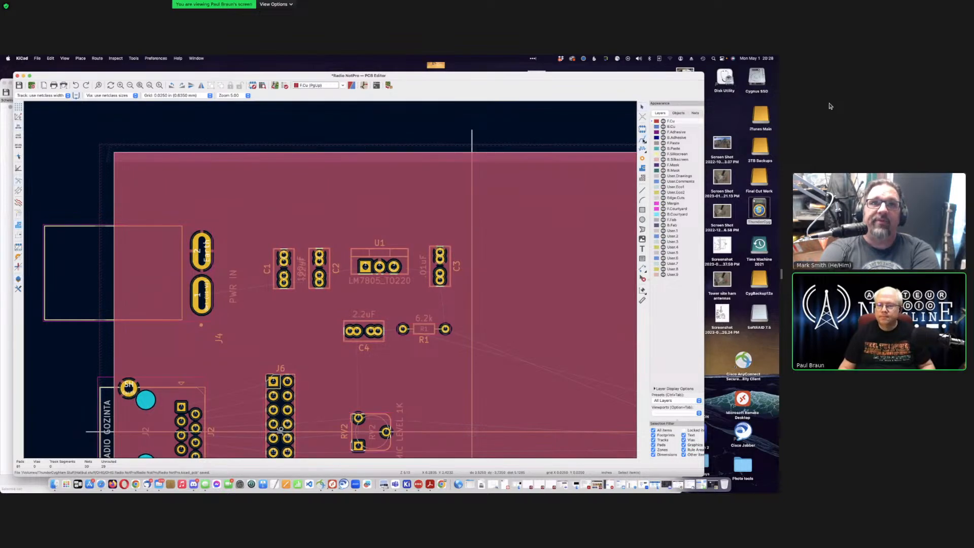
Step: Route single tracks from J4 to C1, C1 to C2, and C2 to U1
{"action": "left_click", "coordinate": [644, 141]}
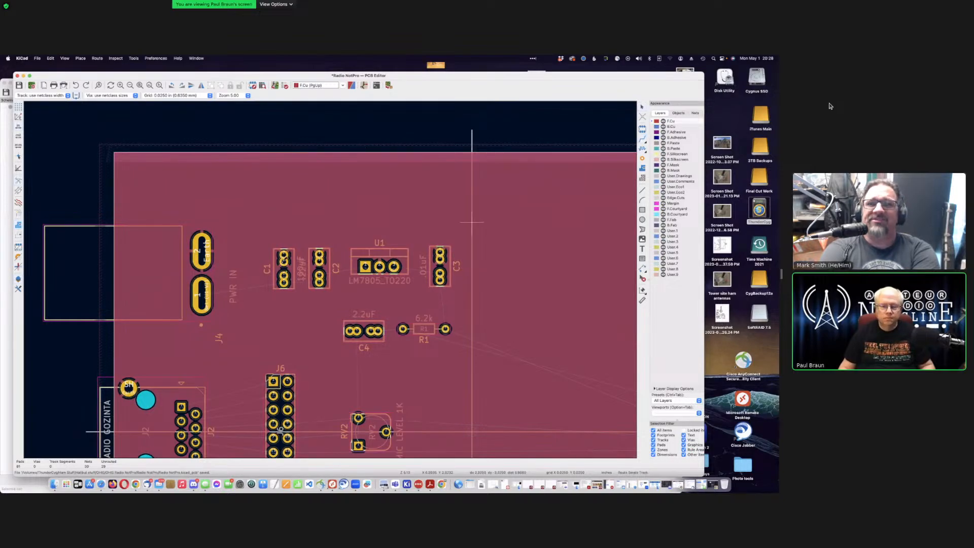
{"action": "left_click", "coordinate": [204, 294]}
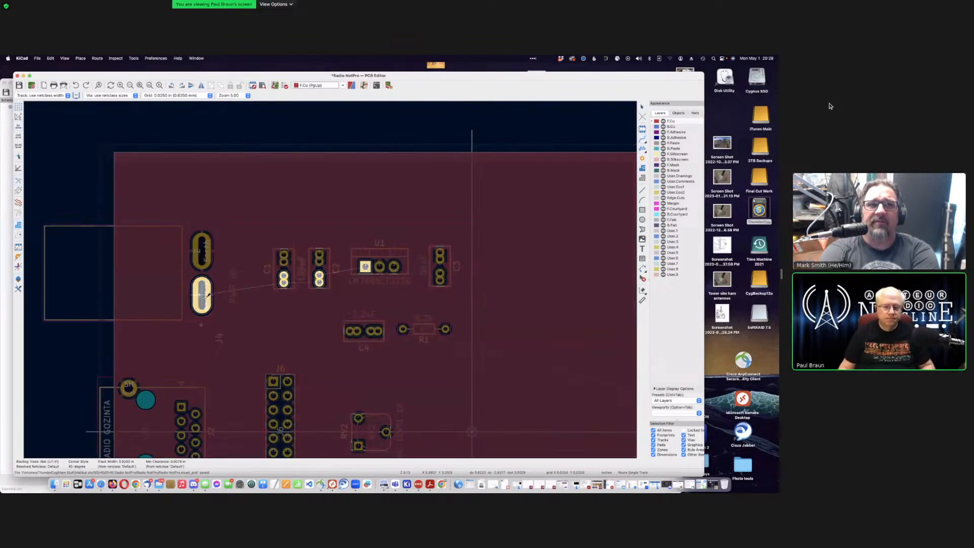
{"action": "left_click", "coordinate": [284, 279]}
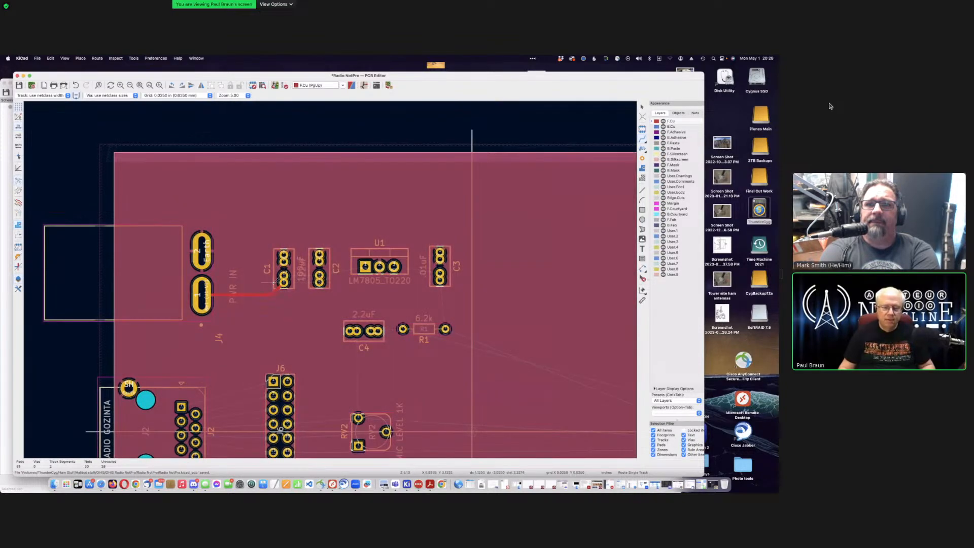
{"action": "left_click", "coordinate": [284, 279]}
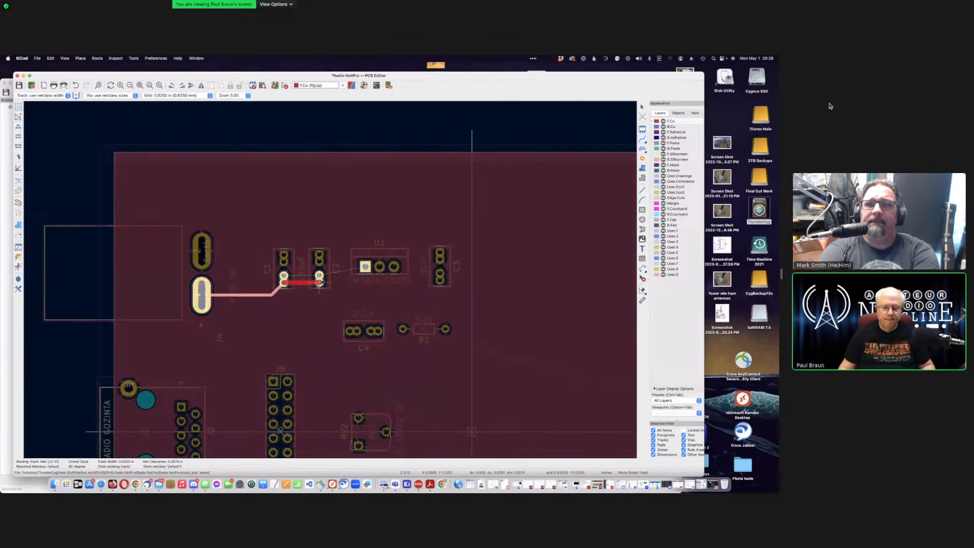
{"action": "left_click", "coordinate": [319, 281]}
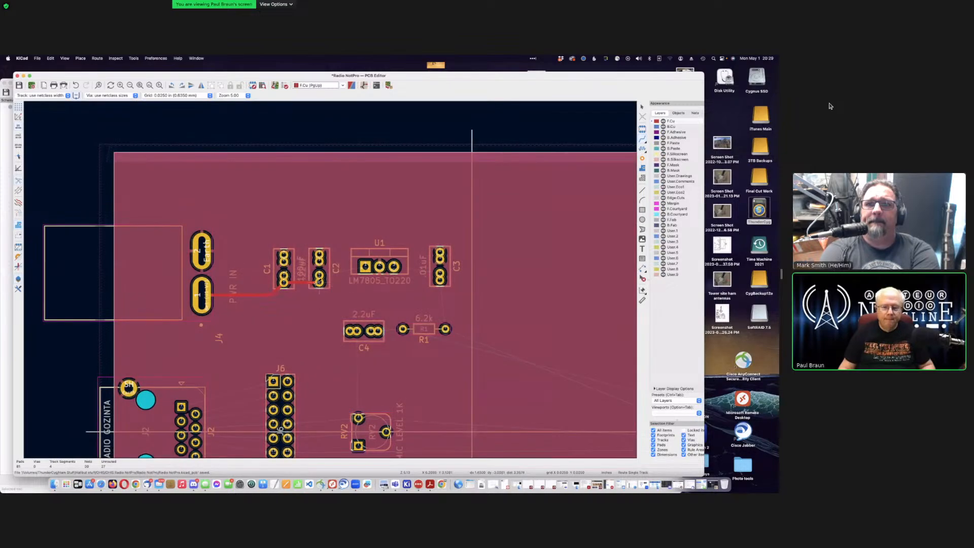
{"action": "left_click", "coordinate": [319, 281]}
{"action": "left_click", "coordinate": [364, 265]}
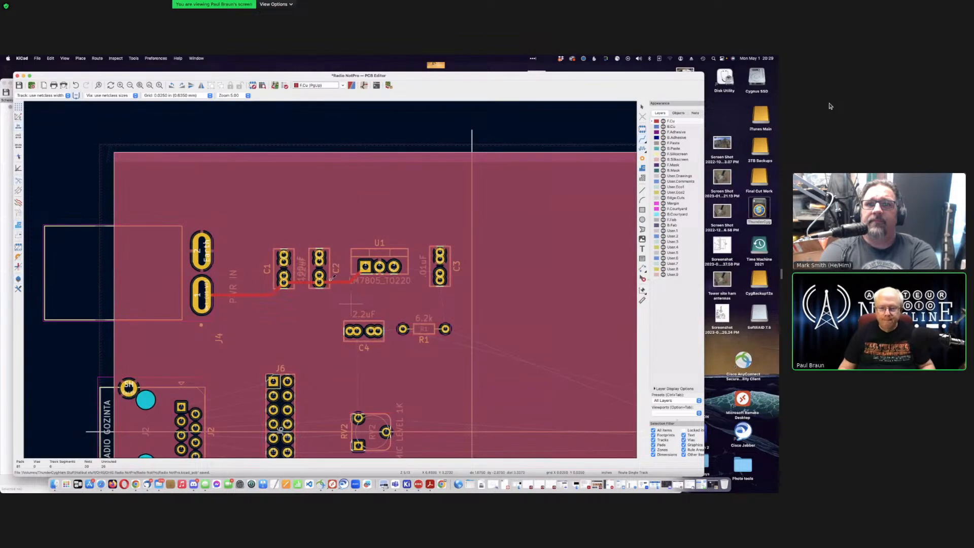
Step: Route U1's right pad to C3 and on down to R1, then begin a track from R1
{"action": "scroll", "coordinate": [353, 304], "scroll_direction": "down", "scroll_amount": 1}
{"action": "scroll", "coordinate": [349, 261], "scroll_direction": "up", "scroll_amount": 1}
{"action": "scroll", "coordinate": [331, 278], "scroll_direction": "up", "scroll_amount": 3}
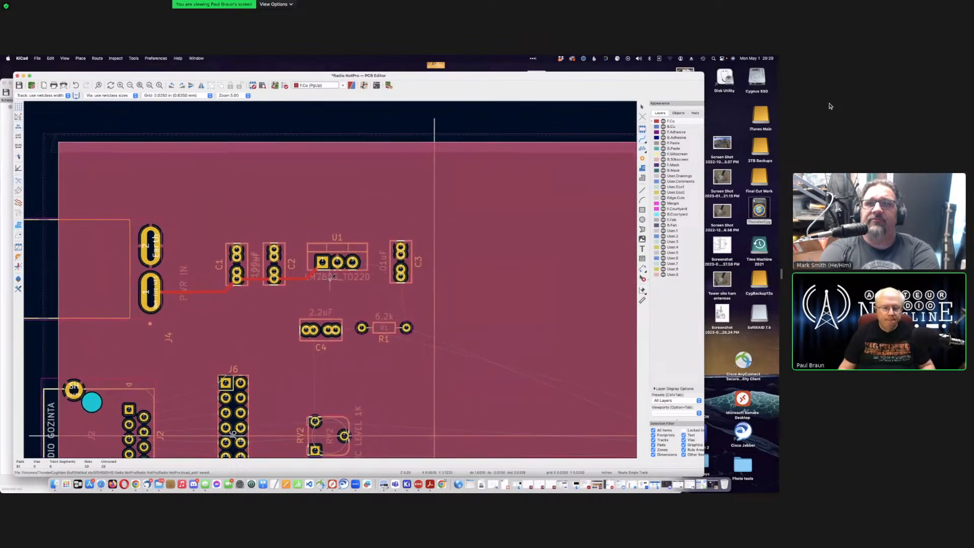
{"action": "left_click", "coordinate": [358, 261]}
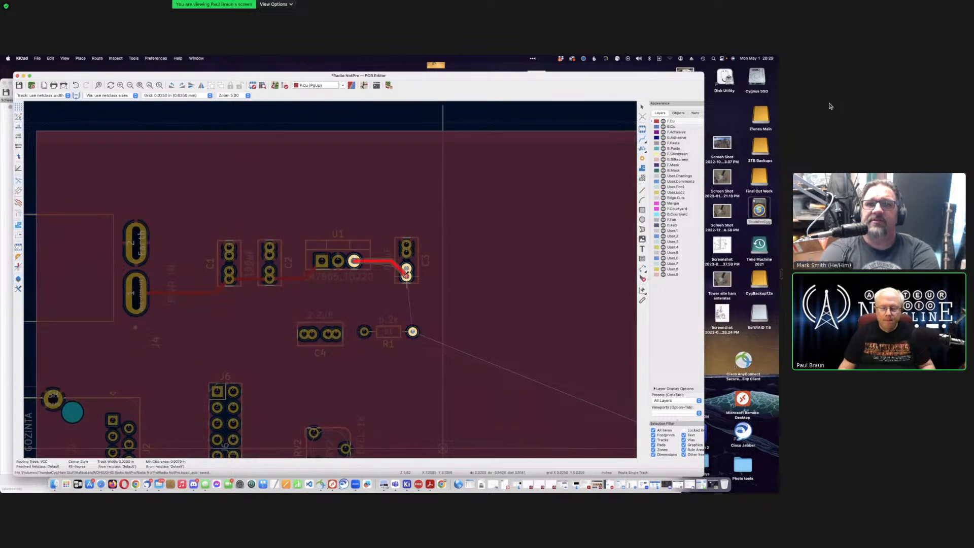
{"action": "left_click", "coordinate": [406, 274]}
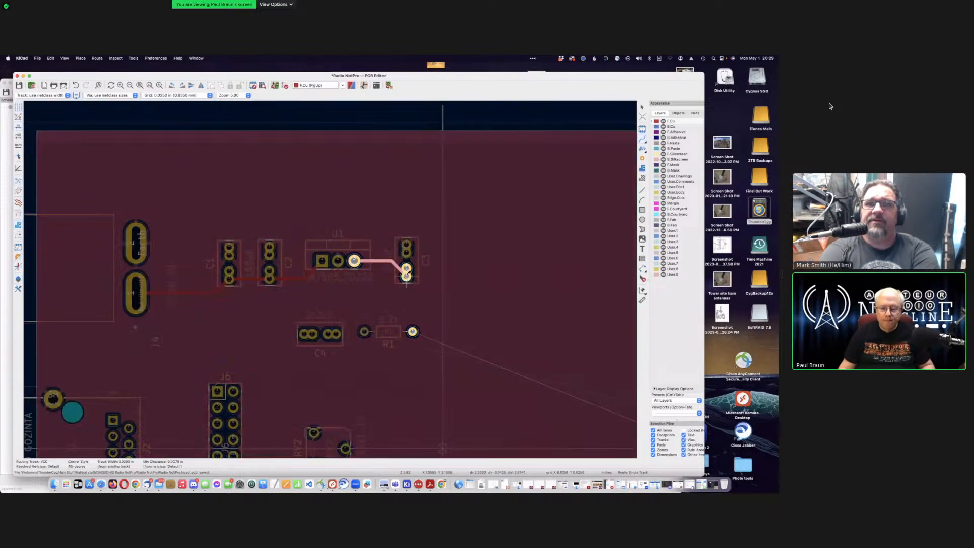
{"action": "left_click", "coordinate": [413, 332]}
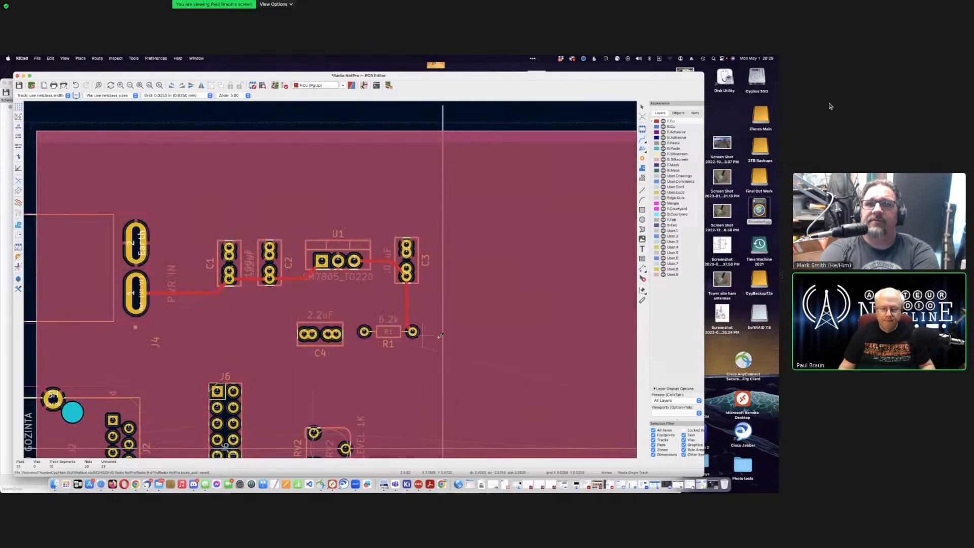
{"action": "scroll", "coordinate": [440, 335], "scroll_direction": "down", "scroll_amount": 3}
{"action": "left_click", "coordinate": [327, 278]}
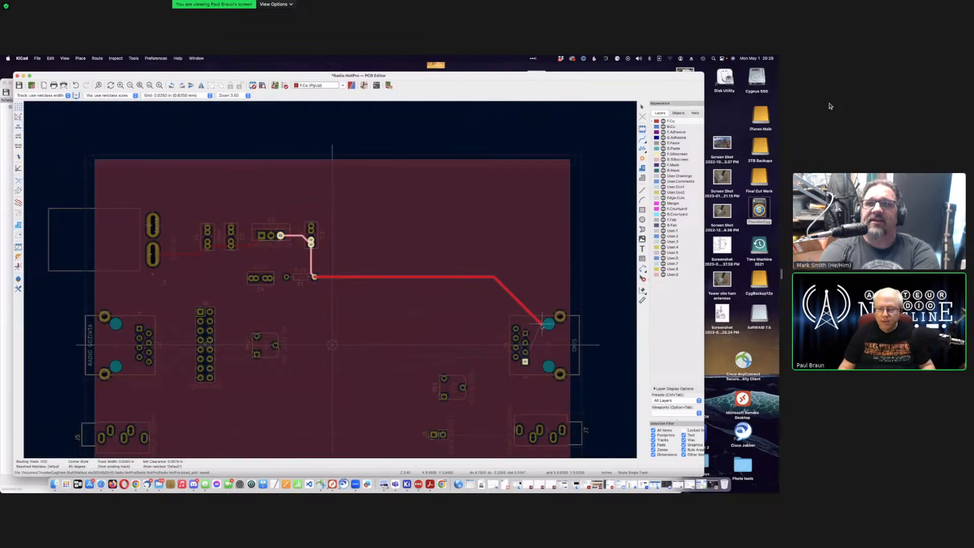
Step: Cancel the R1 track and route C3's pad across the board, bending down onto the right connector pad
{"action": "key", "text": "Escape"}
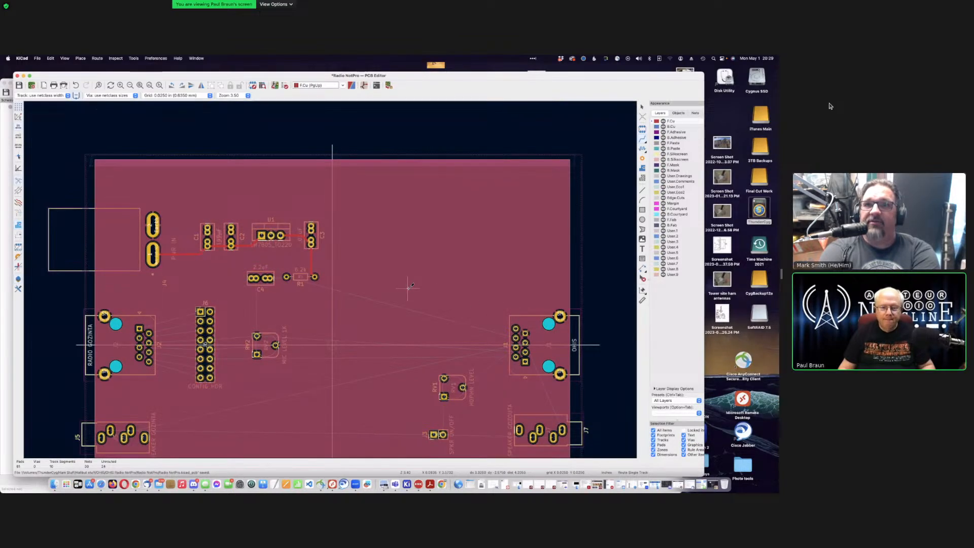
{"action": "left_click", "coordinate": [311, 242]}
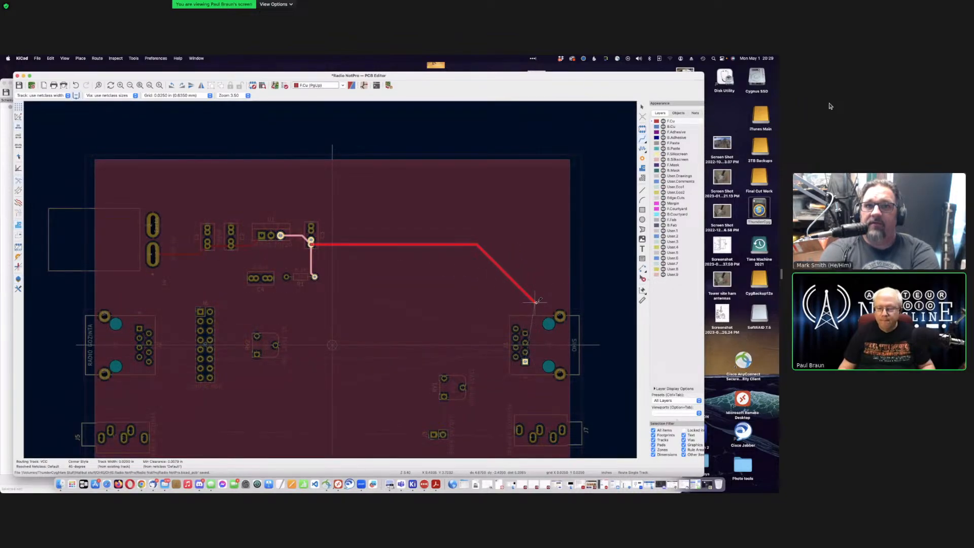
{"action": "left_click", "coordinate": [536, 302]}
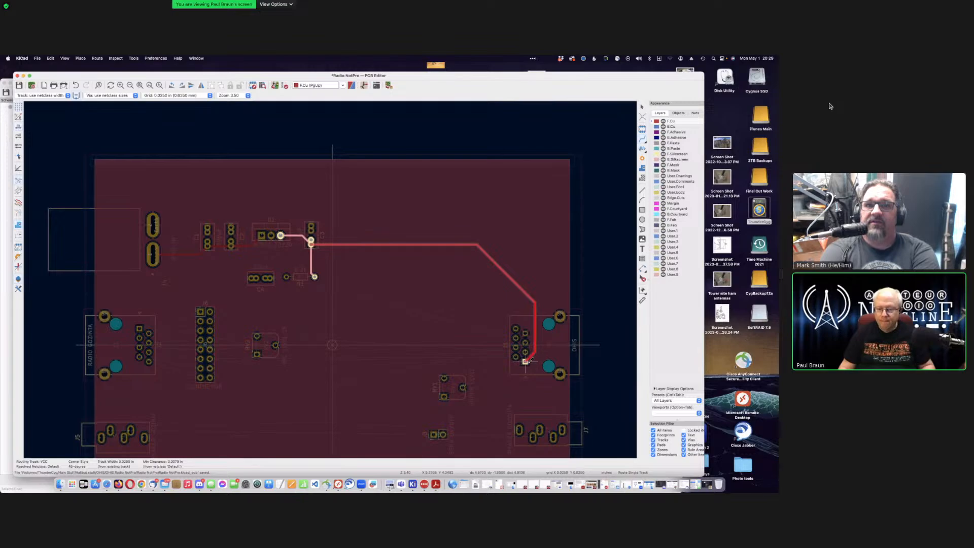
{"action": "left_click", "coordinate": [526, 361]}
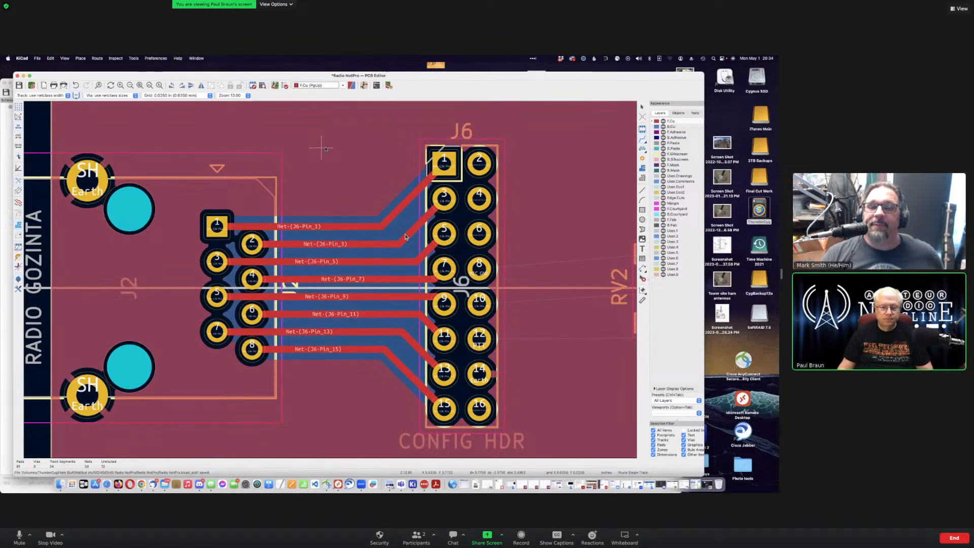
Step: Zoom and pan over the space between J6 and RV2, then move the PCB Editor aside to reveal the schematic
{"action": "scroll", "coordinate": [401, 265], "scroll_direction": "down", "scroll_amount": 3}
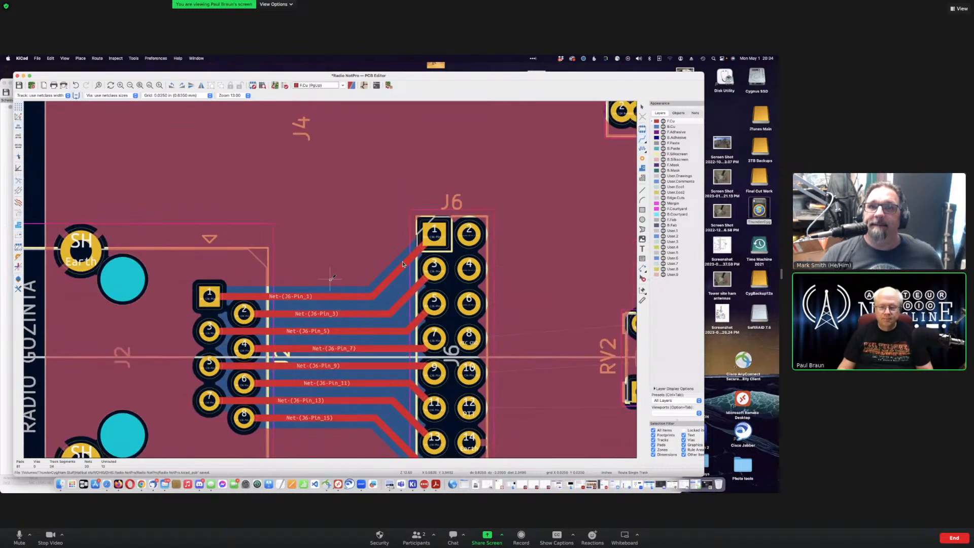
{"action": "scroll", "coordinate": [331, 277], "scroll_direction": "down", "scroll_amount": 5}
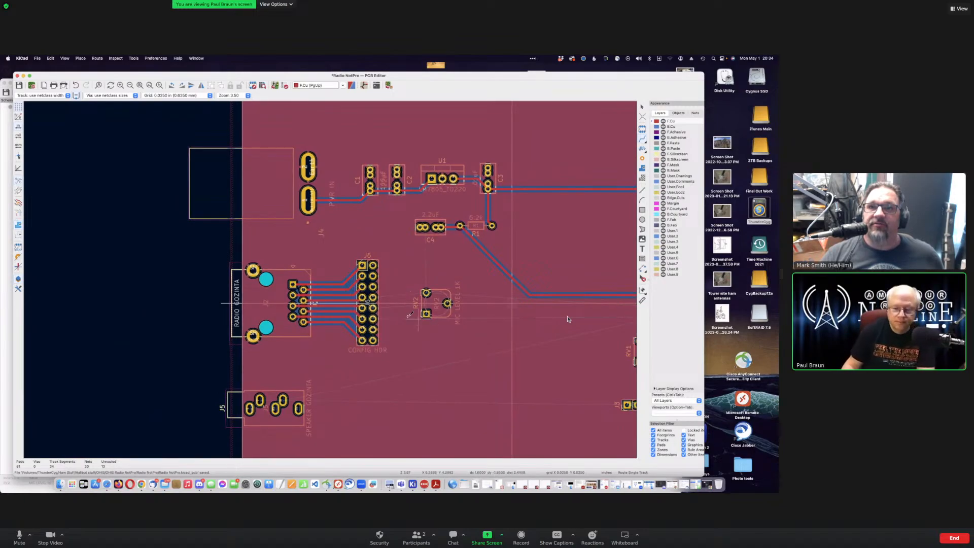
{"action": "scroll", "coordinate": [567, 318], "scroll_direction": "right", "scroll_amount": 3}
{"action": "scroll", "coordinate": [567, 319], "scroll_direction": "down", "scroll_amount": 2}
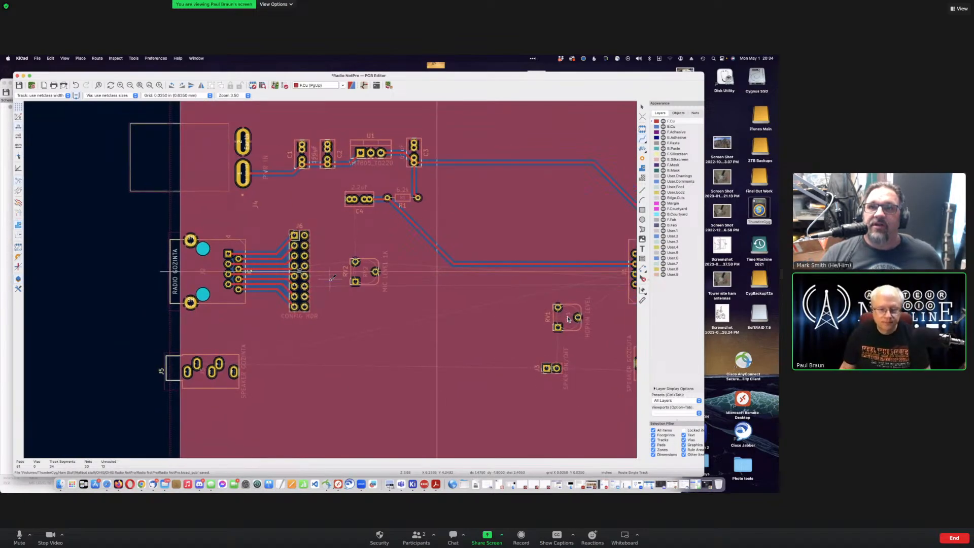
{"action": "scroll", "coordinate": [331, 277], "scroll_direction": "up", "scroll_amount": 3}
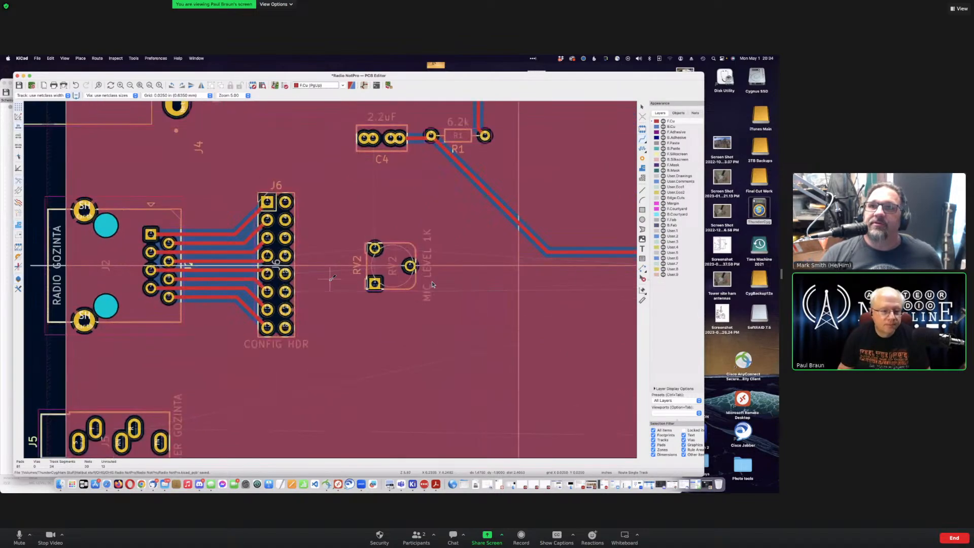
{"action": "scroll", "coordinate": [331, 278], "scroll_direction": "up", "scroll_amount": 2}
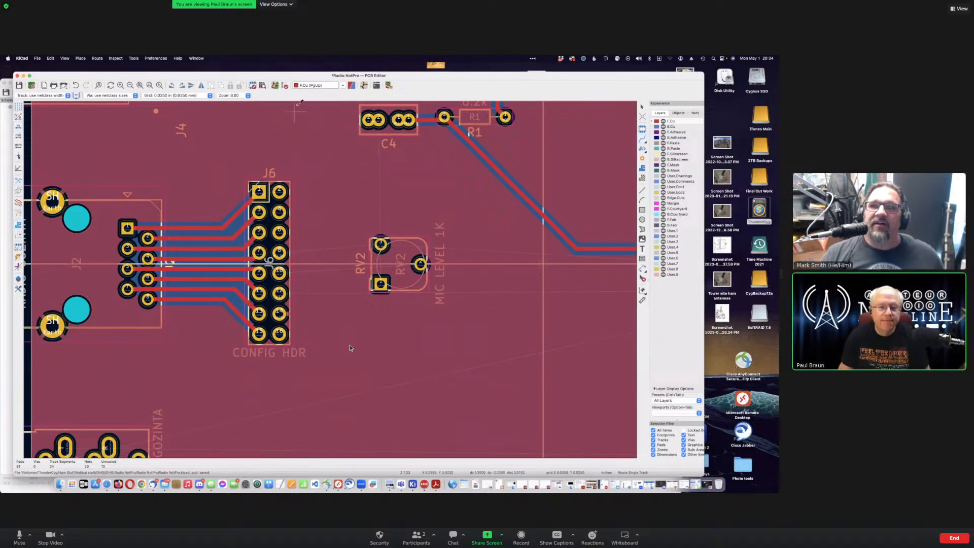
{"action": "left_click_drag", "start_coordinate": [302, 76], "coordinate": [458, 410]}
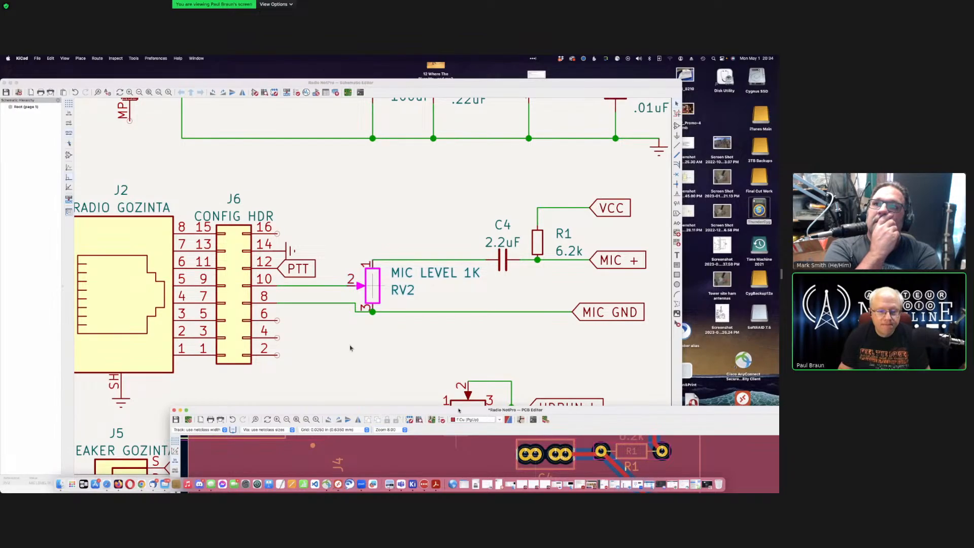
Step: Drag the PCB Editor back over the schematic so J6 and RV2 footprints are visible
{"action": "left_click_drag", "start_coordinate": [454, 409], "coordinate": [302, 74]}
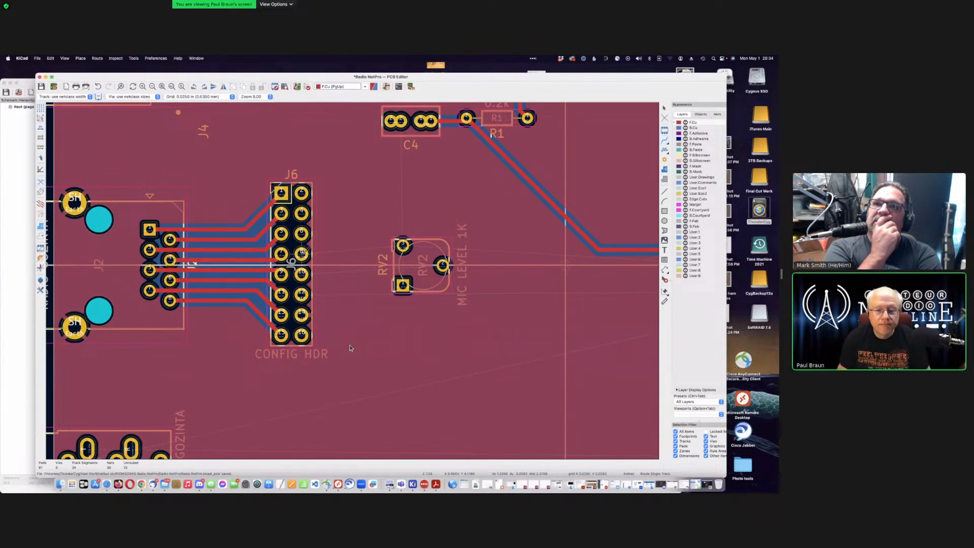
Step: Route two tracks from J6 pads to RV2's pads and start the PTT track from J6 pin 12
{"action": "left_click", "coordinate": [302, 253]}
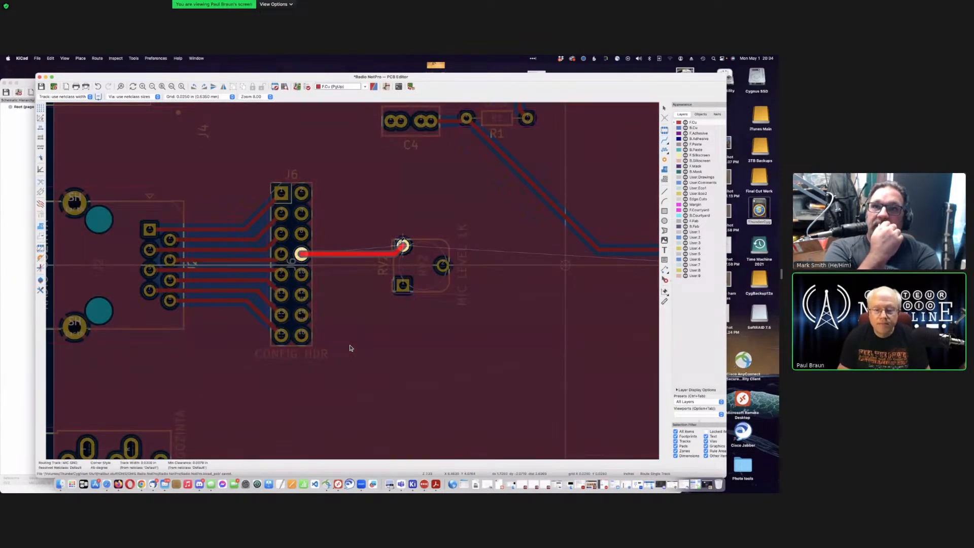
{"action": "left_click", "coordinate": [402, 246]}
{"action": "left_click", "coordinate": [301, 274]}
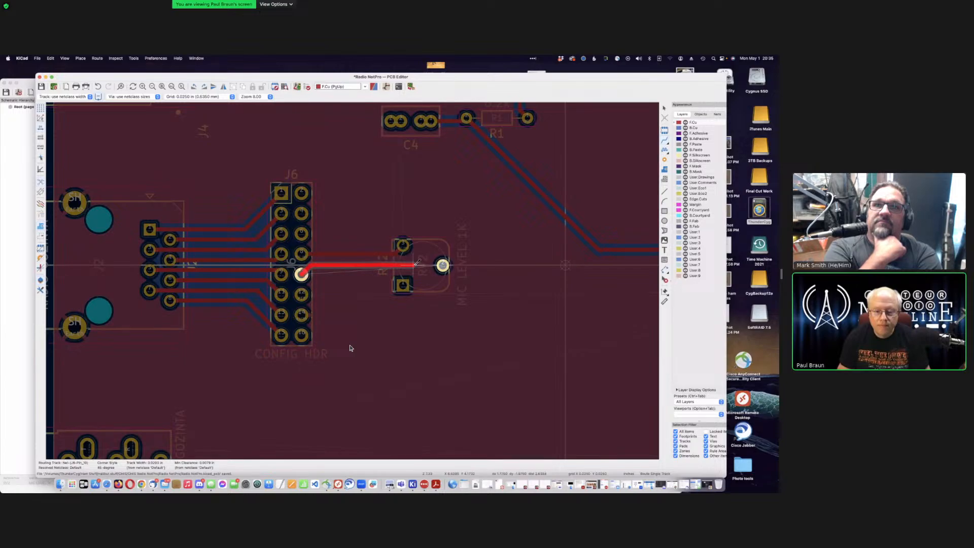
{"action": "left_click", "coordinate": [441, 265]}
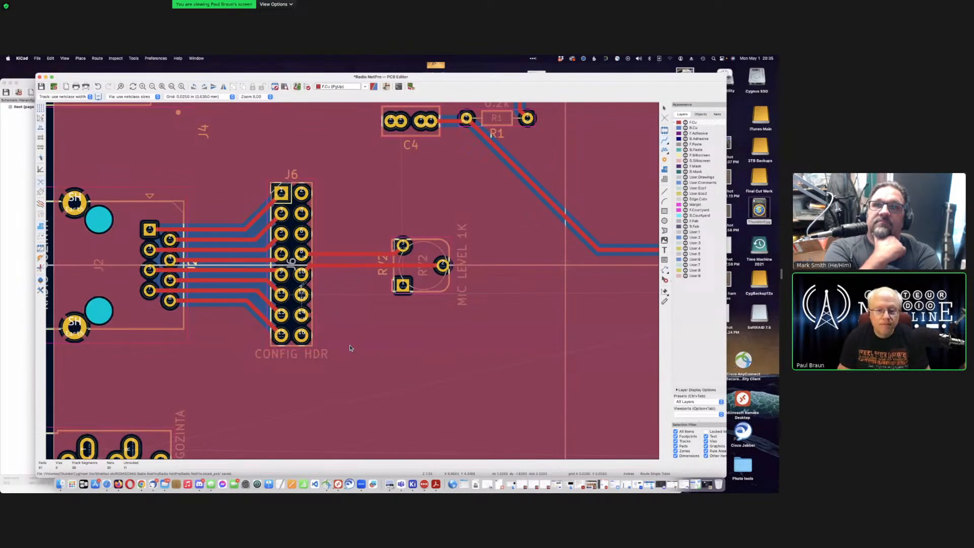
{"action": "left_click", "coordinate": [302, 294]}
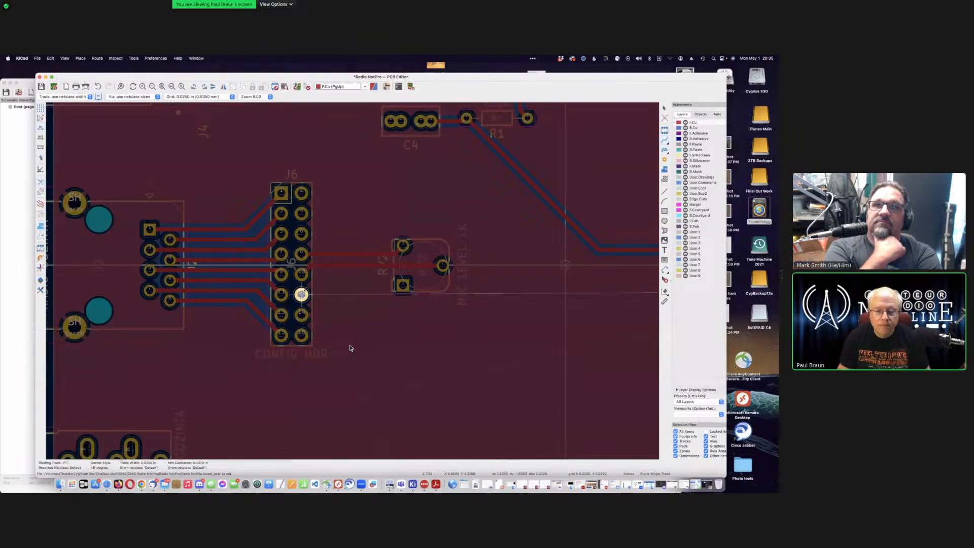
Step: Finish the PTT track on J1's pad and start another track from a J6 pad
{"action": "scroll", "coordinate": [327, 299], "scroll_direction": "down", "scroll_amount": 3}
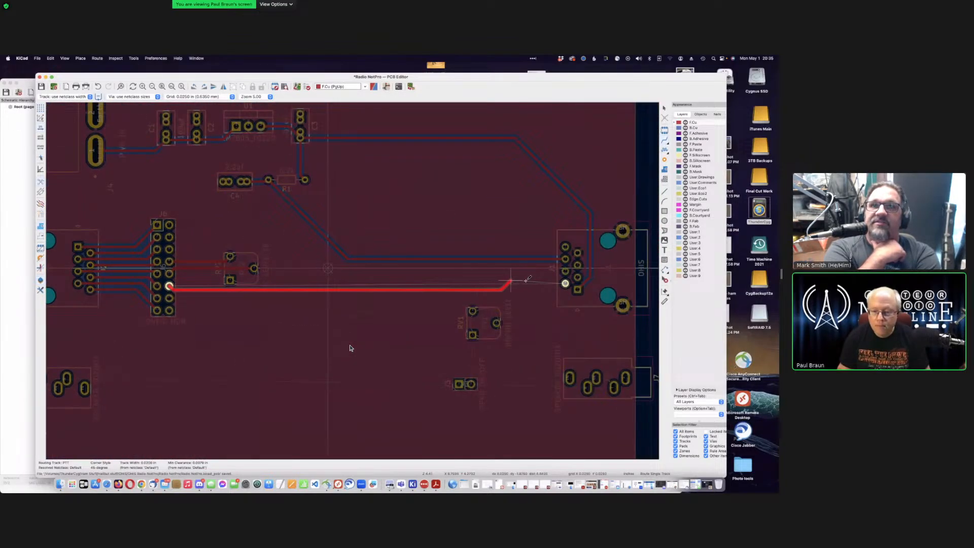
{"action": "left_click", "coordinate": [555, 285]}
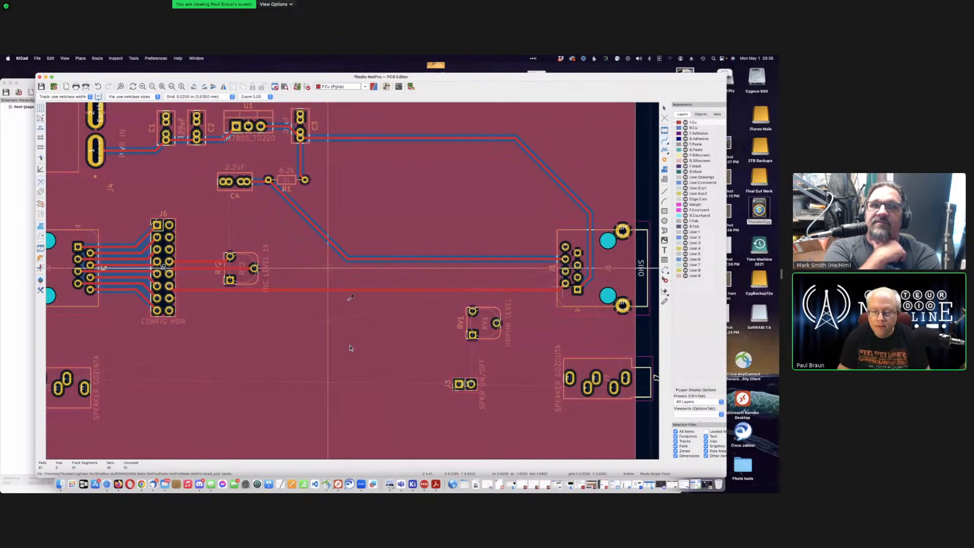
{"action": "left_click", "coordinate": [169, 298]}
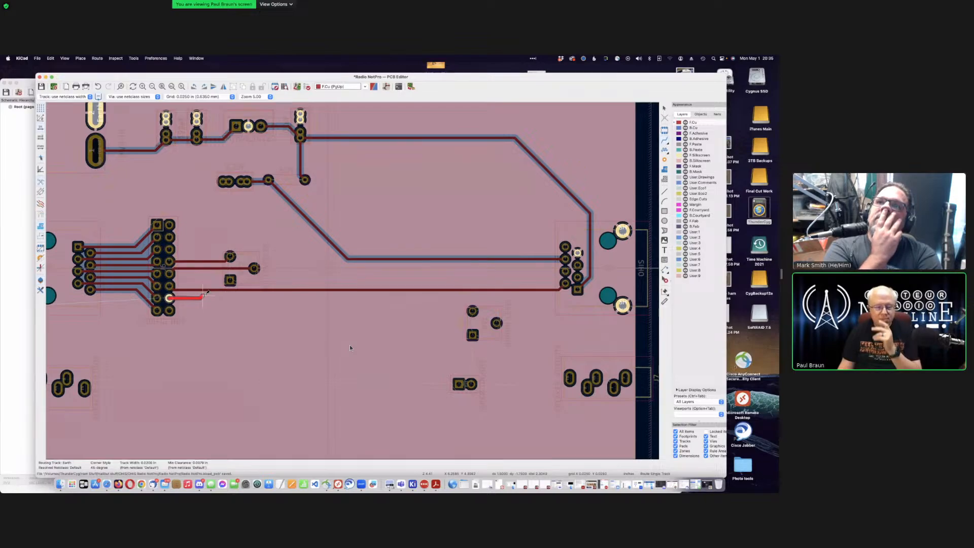
{"action": "key", "text": "Escape"}
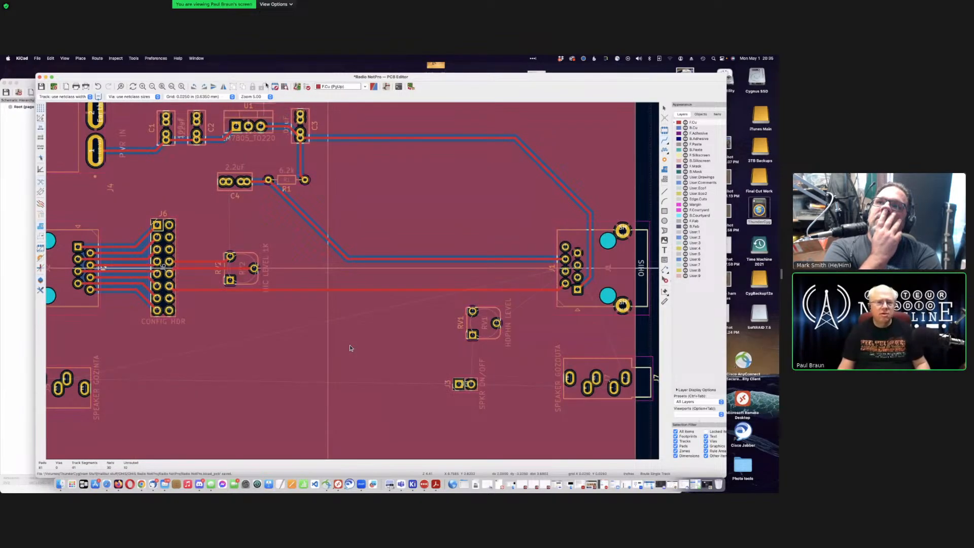
{"action": "left_click_drag", "start_coordinate": [267, 77], "coordinate": [269, 411]}
{"action": "left_click_drag", "start_coordinate": [269, 221], "coordinate": [258, 364]}
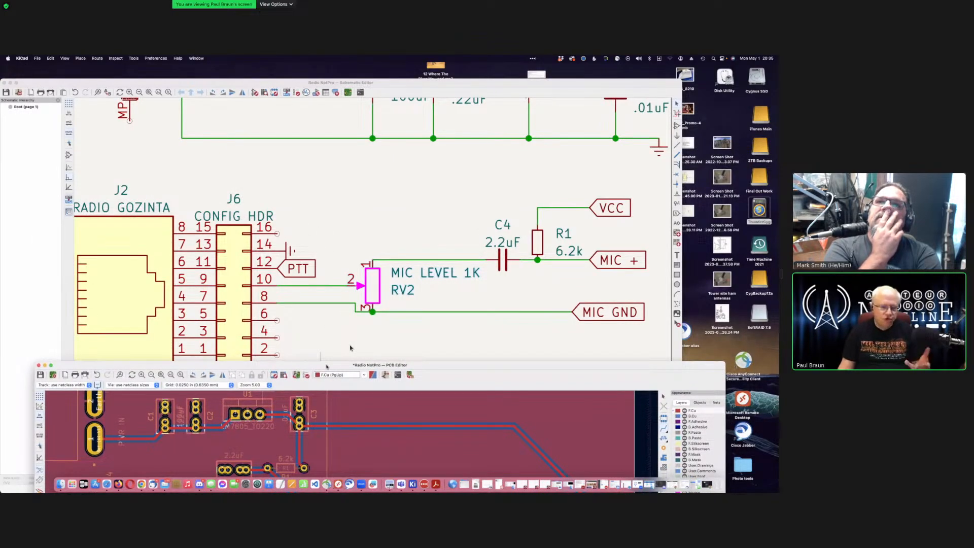
{"action": "left_click_drag", "start_coordinate": [327, 366], "coordinate": [343, 103]}
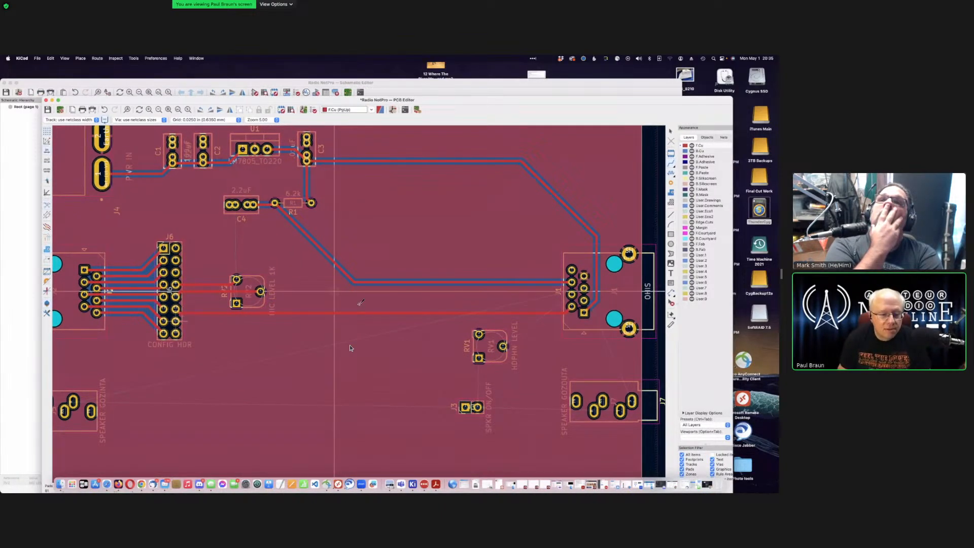
{"action": "scroll", "coordinate": [180, 315], "scroll_direction": "down", "scroll_amount": 2}
{"action": "scroll", "coordinate": [362, 306], "scroll_direction": "up", "scroll_amount": 5}
{"action": "scroll", "coordinate": [358, 302], "scroll_direction": "up", "scroll_amount": 6}
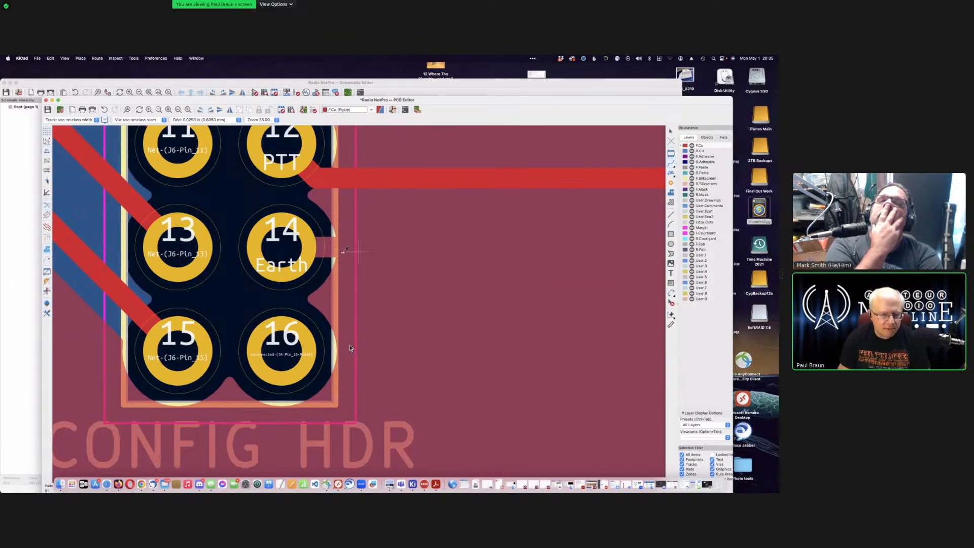
{"action": "scroll", "coordinate": [325, 244], "scroll_direction": "down", "scroll_amount": 5}
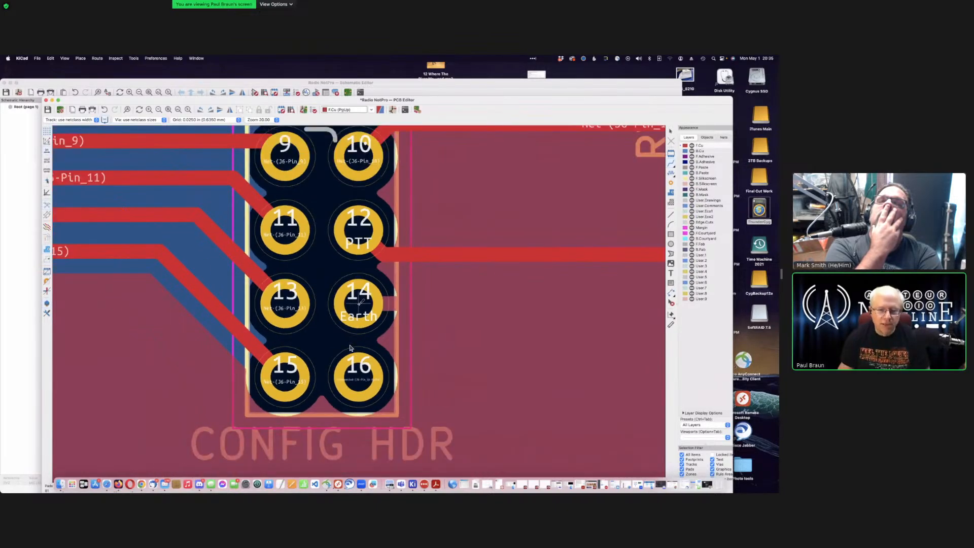
{"action": "scroll", "coordinate": [359, 302], "scroll_direction": "down", "scroll_amount": 2}
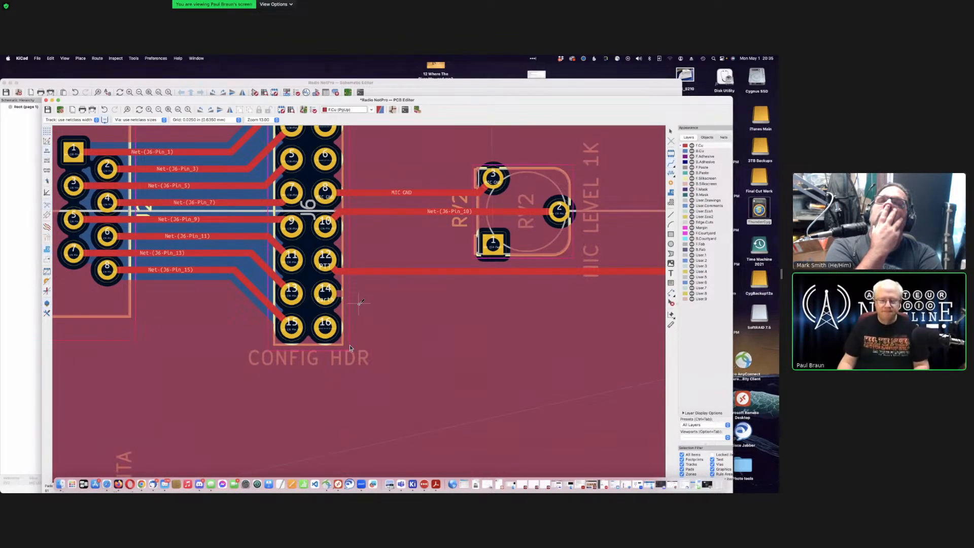
{"action": "scroll", "coordinate": [360, 303], "scroll_direction": "down", "scroll_amount": 4}
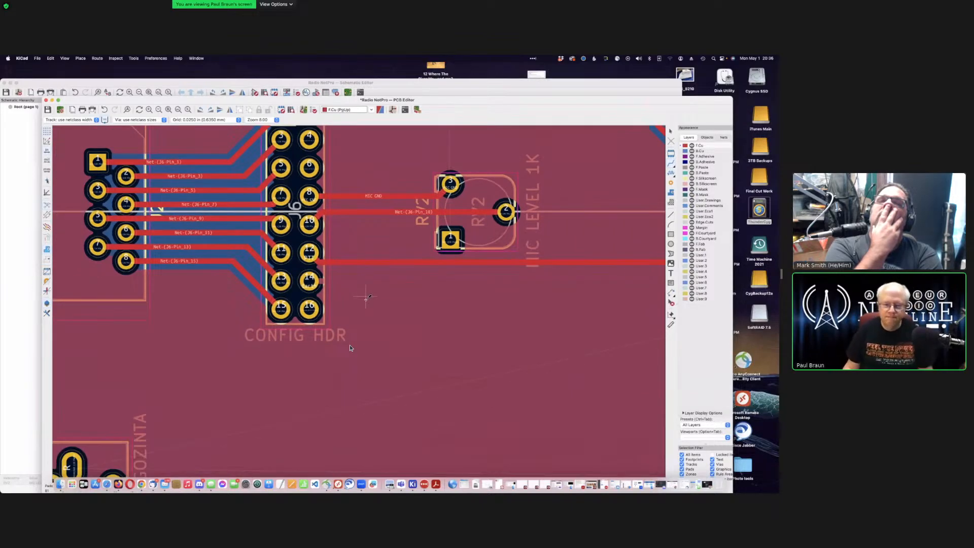
{"action": "scroll", "coordinate": [359, 303], "scroll_direction": "down", "scroll_amount": 3}
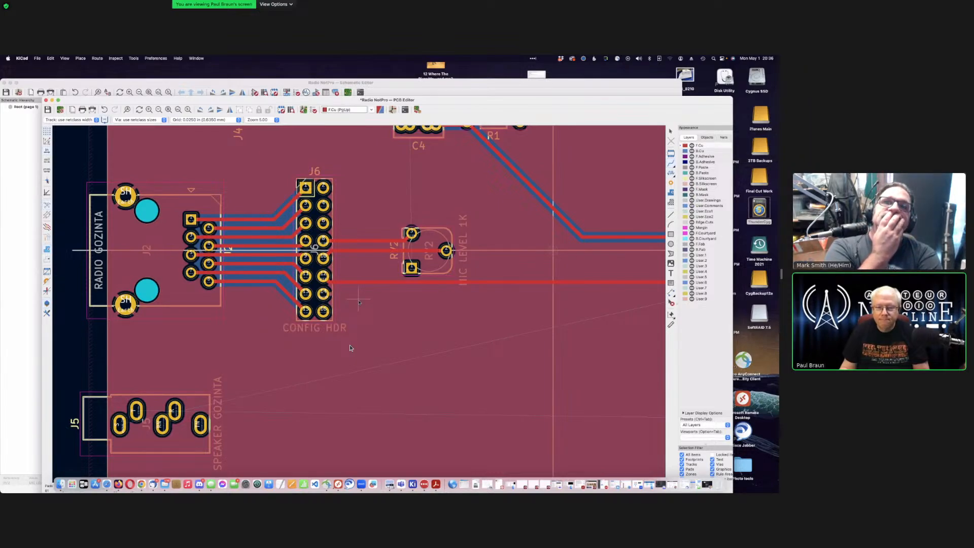
Step: Shift the PCB Editor aside and reposition the Schematic Editor showing J6 CONFIG HDR and RV2
{"action": "left_click_drag", "start_coordinate": [274, 100], "coordinate": [213, 102]}
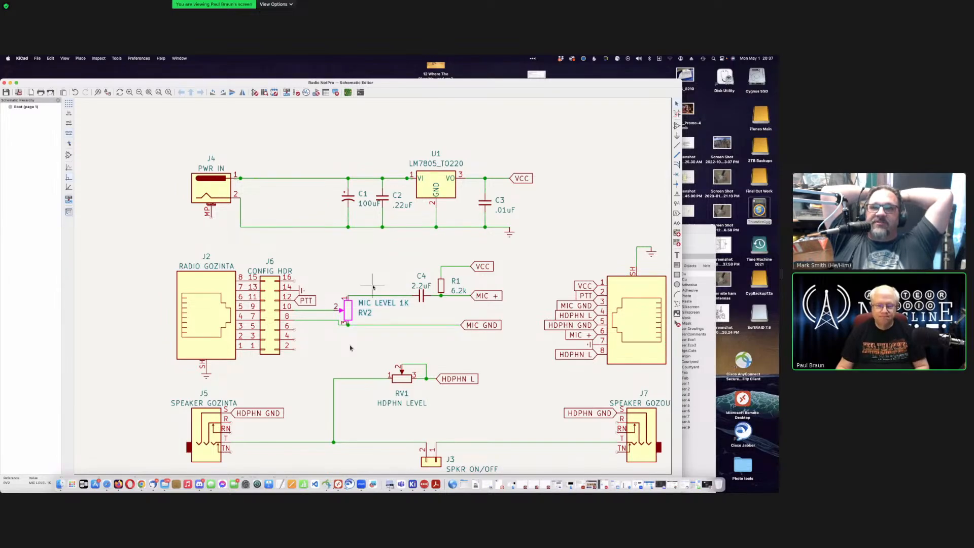
{"action": "scroll", "coordinate": [373, 287], "scroll_direction": "down", "scroll_amount": 2}
{"action": "scroll", "coordinate": [372, 287], "scroll_direction": "up", "scroll_amount": 2}
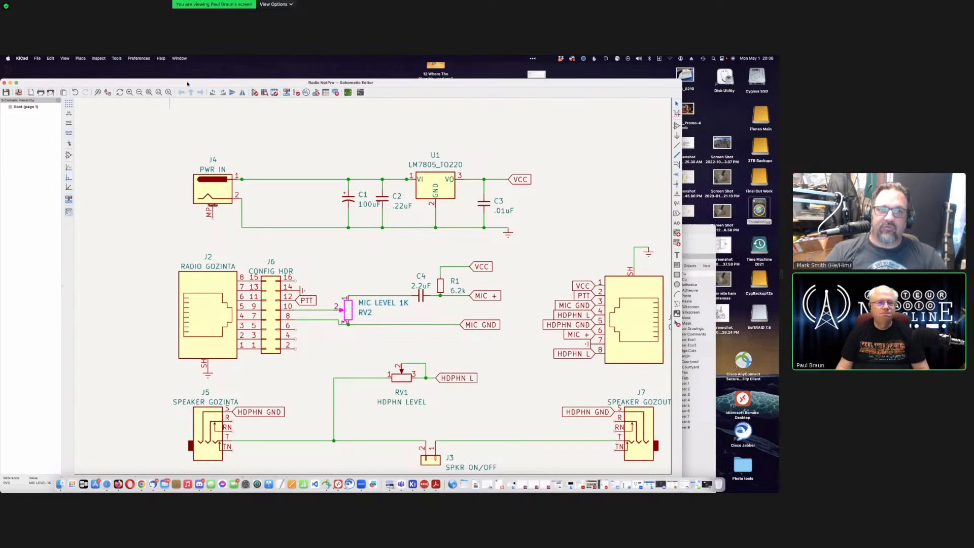
{"action": "left_click_drag", "start_coordinate": [191, 84], "coordinate": [243, 71]}
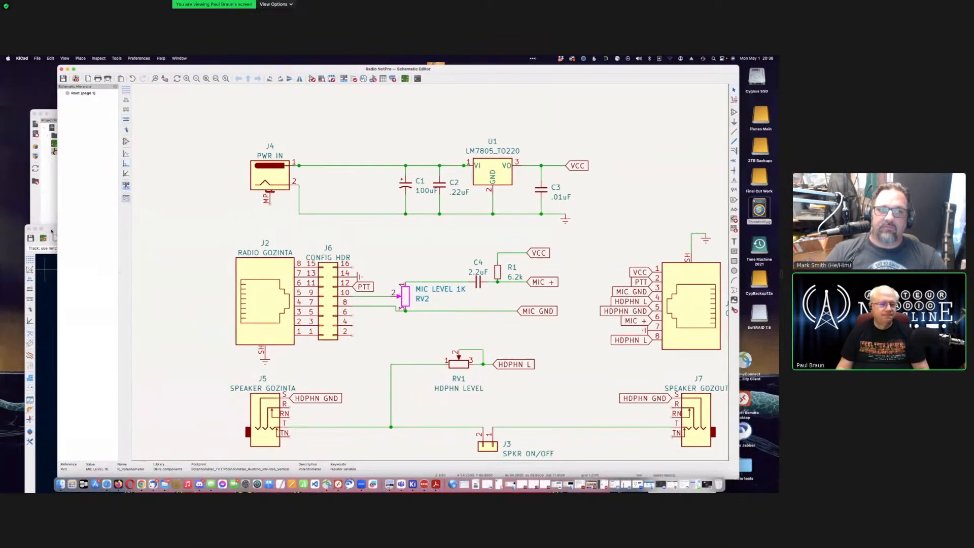
Step: Raise the PCB Editor, move it up, and zoom and pan to the full board and title block
{"action": "left_click", "coordinate": [50, 328]}
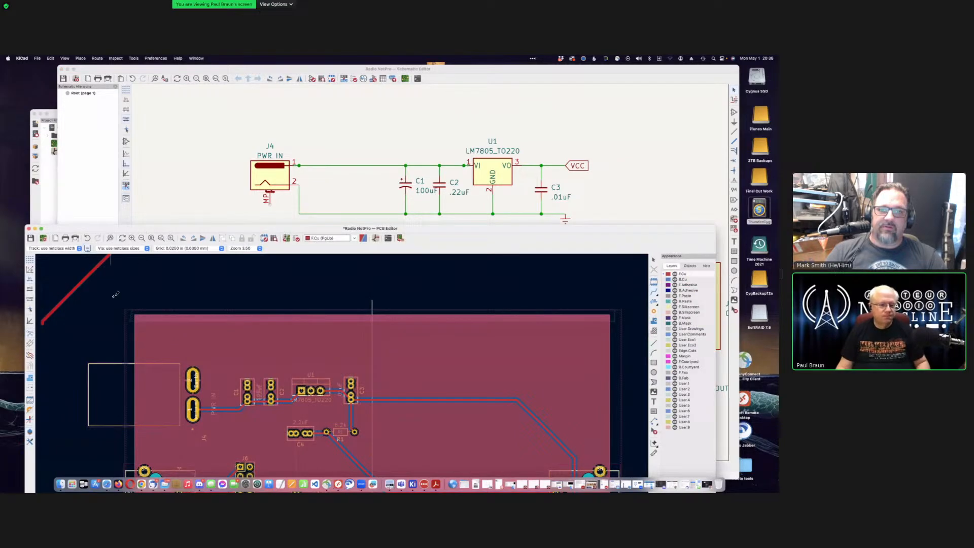
{"action": "left_click_drag", "start_coordinate": [160, 225], "coordinate": [172, 79]}
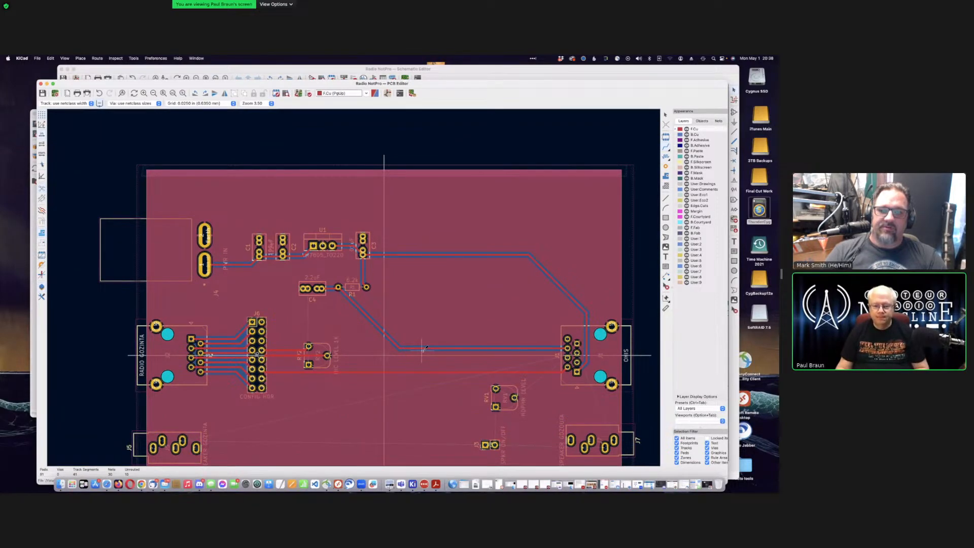
{"action": "scroll", "coordinate": [424, 348], "scroll_direction": "down", "scroll_amount": 4}
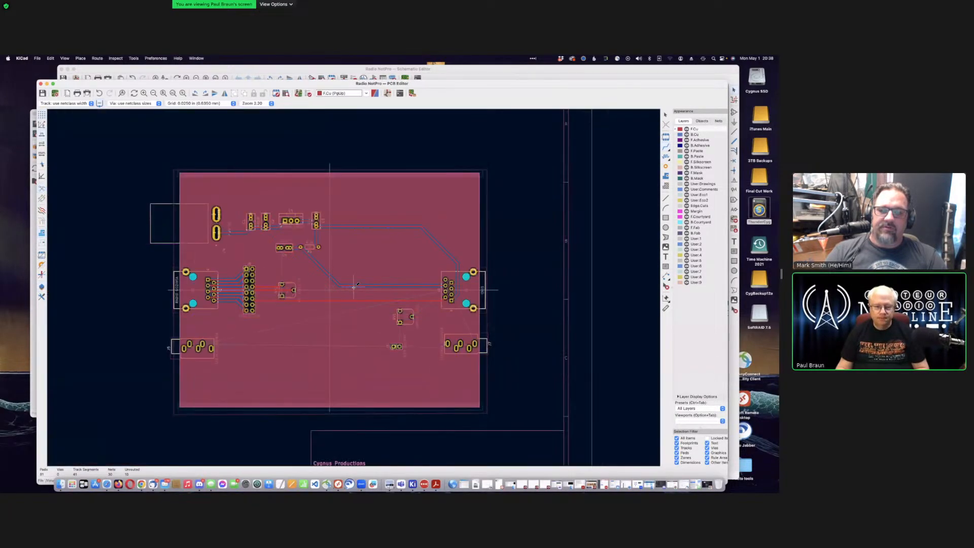
{"action": "mouse_move", "coordinate": [354, 287]}
{"action": "middle_mouse_down"}
{"action": "mouse_move", "coordinate": [368, 259]}
{"action": "mouse_move", "coordinate": [355, 284]}
{"action": "middle_mouse_up"}
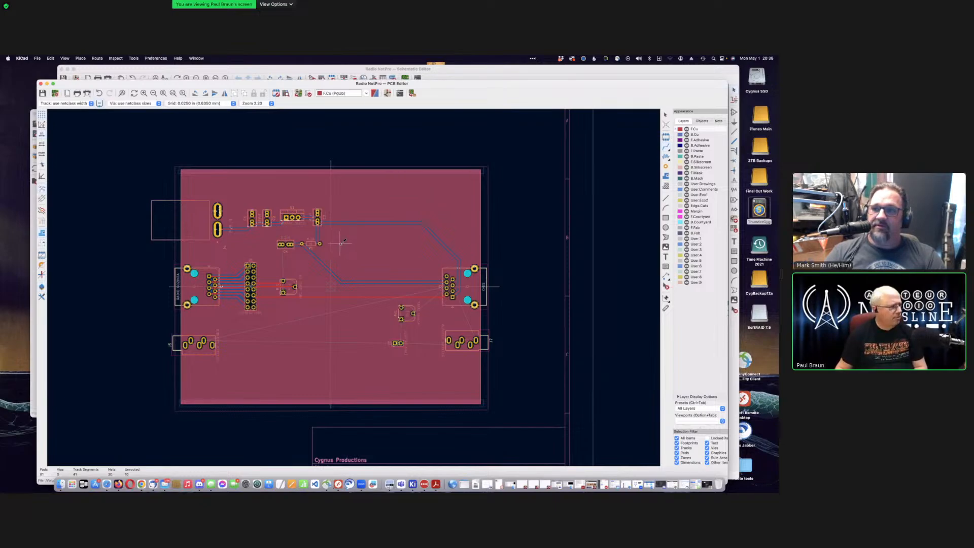
{"action": "middle_click_drag", "start_coordinate": [344, 263], "coordinate": [383, 278]}
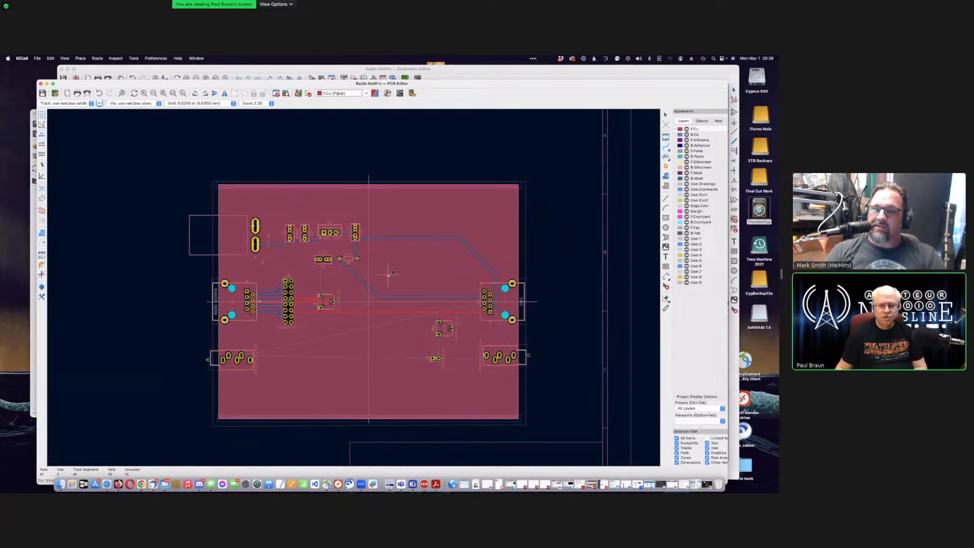
{"action": "middle_click_drag", "start_coordinate": [391, 272], "coordinate": [357, 255]}
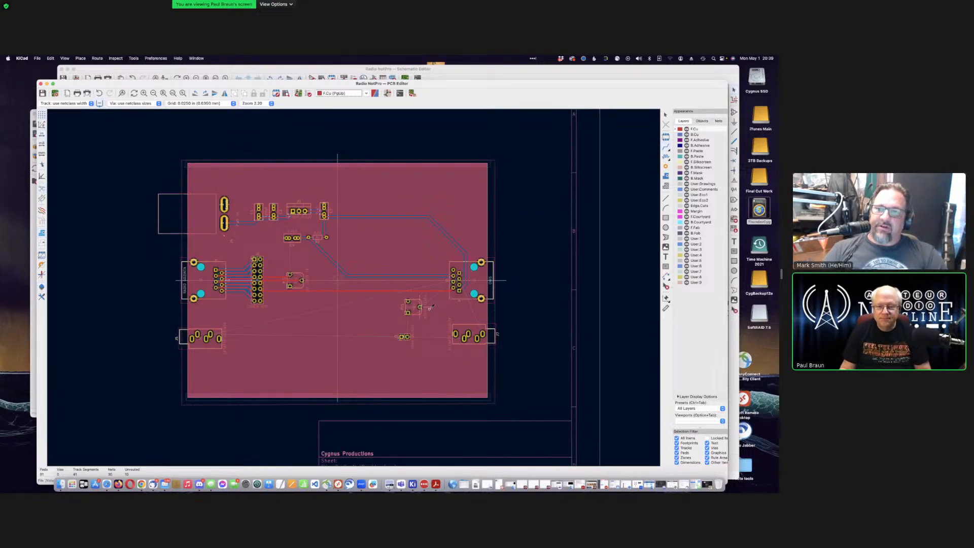
{"action": "key", "text": "F4"}
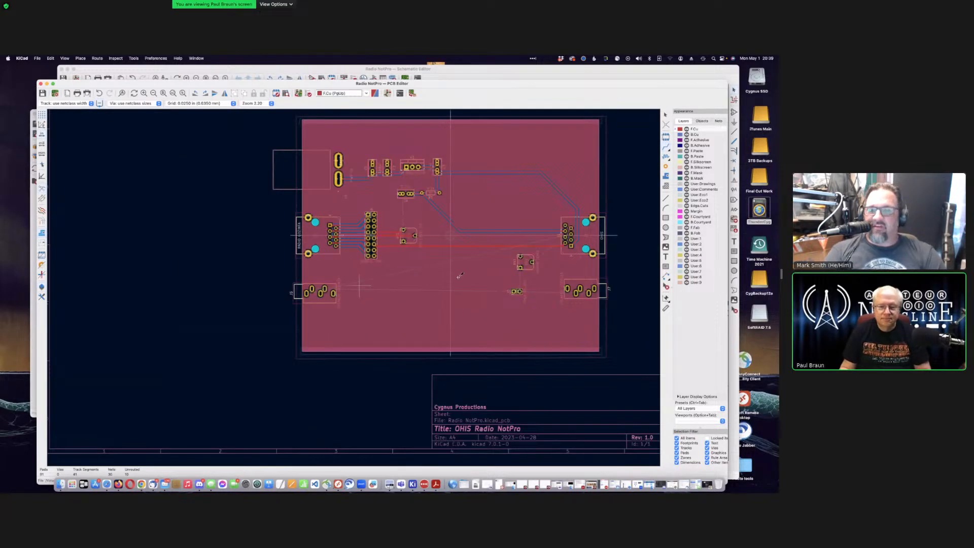
{"action": "key", "text": "F4"}
{"action": "scroll", "coordinate": [354, 286], "scroll_direction": "up", "scroll_amount": 5}
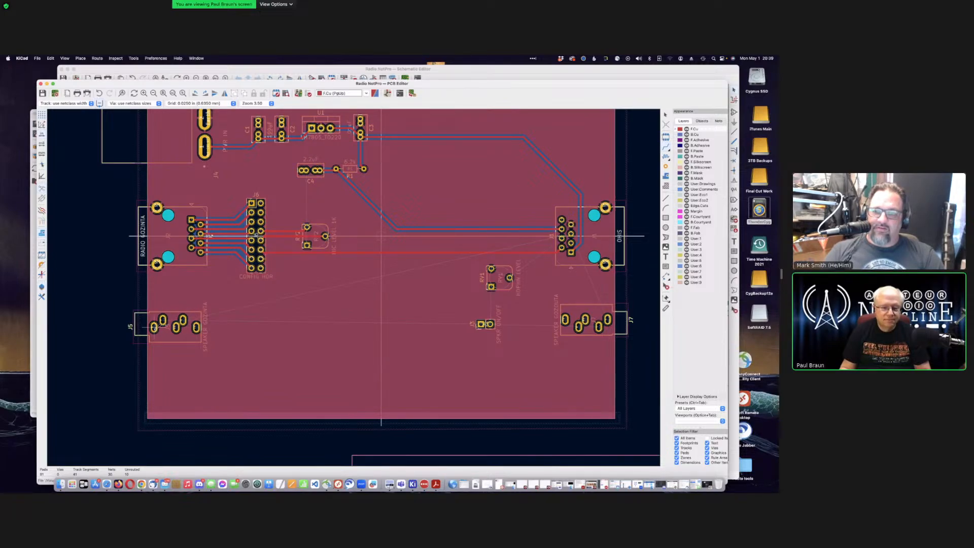
{"action": "left_click", "coordinate": [154, 329]}
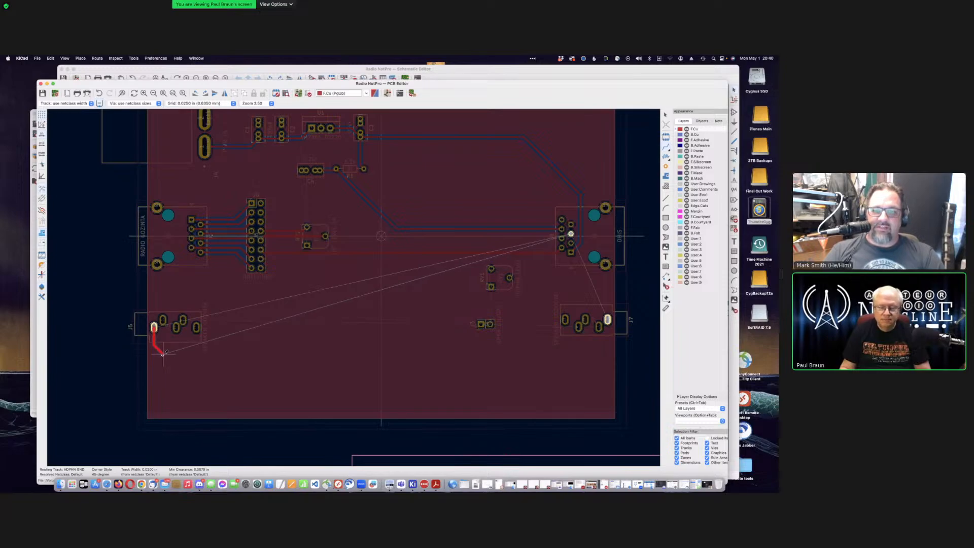
{"action": "key", "text": "Escape"}
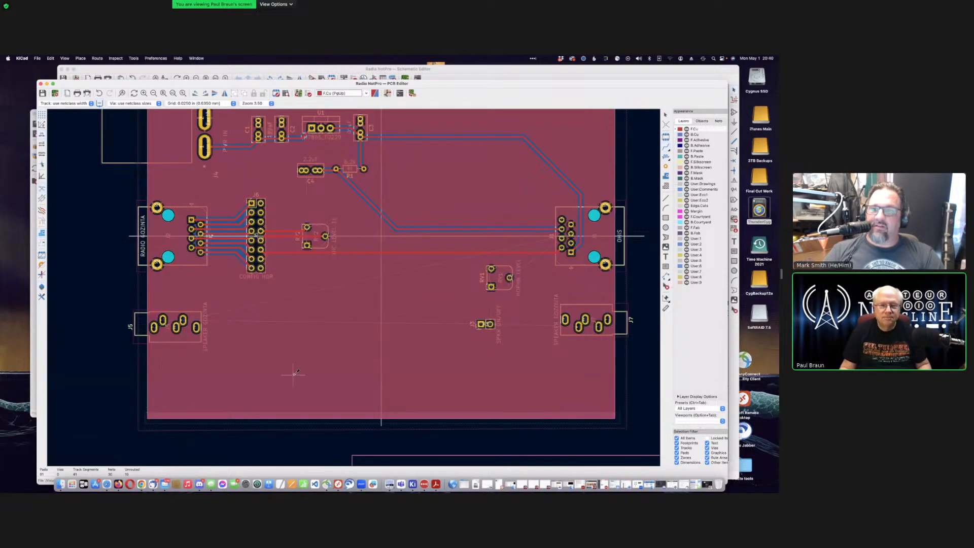
{"action": "mouse_move", "coordinate": [216, 87]}
{"action": "left_mouse_down"}
{"action": "mouse_move", "coordinate": [215, 118]}
{"action": "mouse_move", "coordinate": [224, 85]}
{"action": "left_mouse_up"}
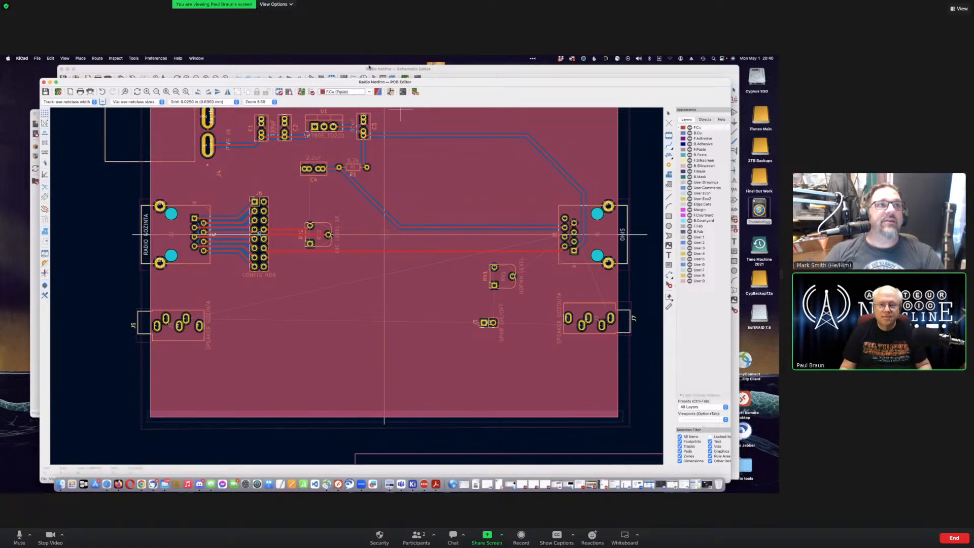
{"action": "left_click_drag", "start_coordinate": [973, 284], "coordinate": [577, 265]}
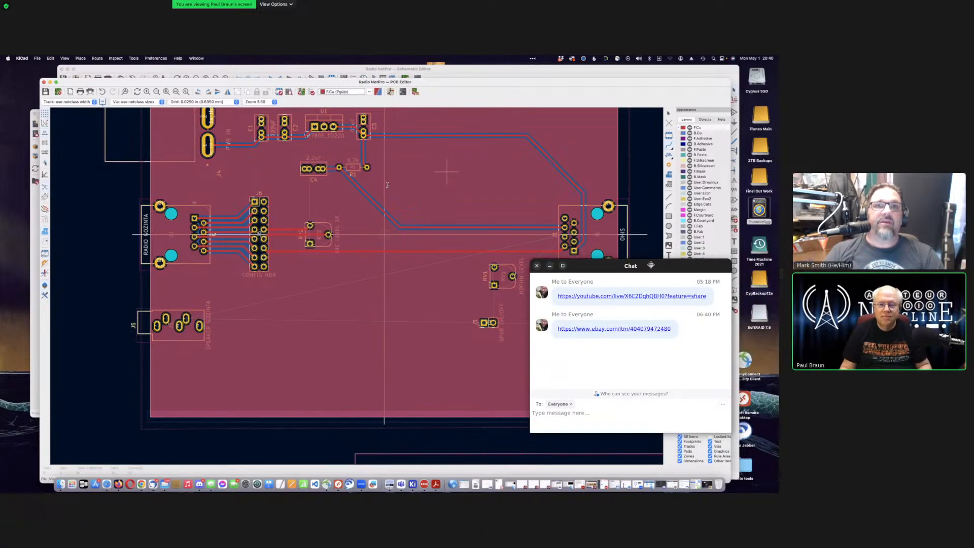
{"action": "left_click_drag", "start_coordinate": [651, 264], "coordinate": [973, 214]}
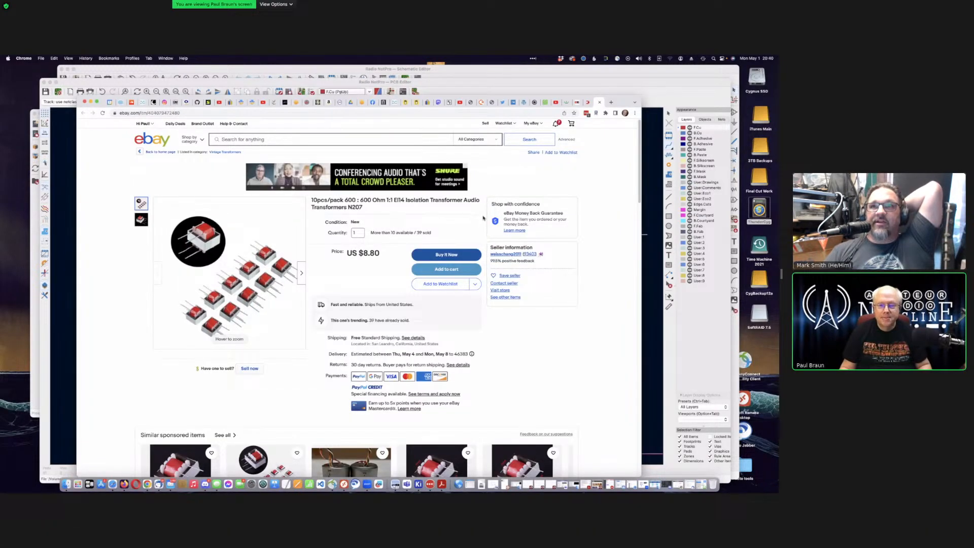
{"action": "scroll", "coordinate": [387, 243], "scroll_direction": "down", "scroll_amount": 1}
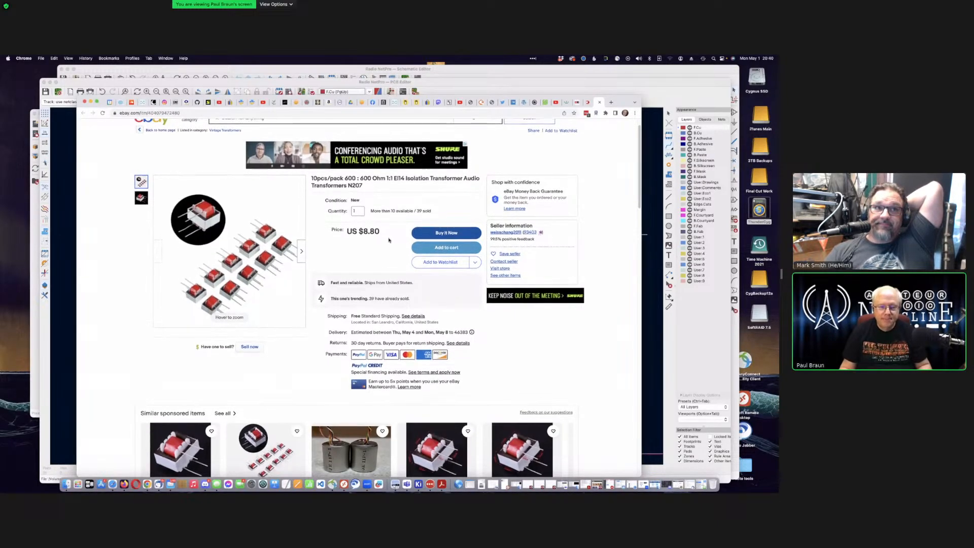
{"action": "scroll", "coordinate": [389, 239], "scroll_direction": "up", "scroll_amount": 2}
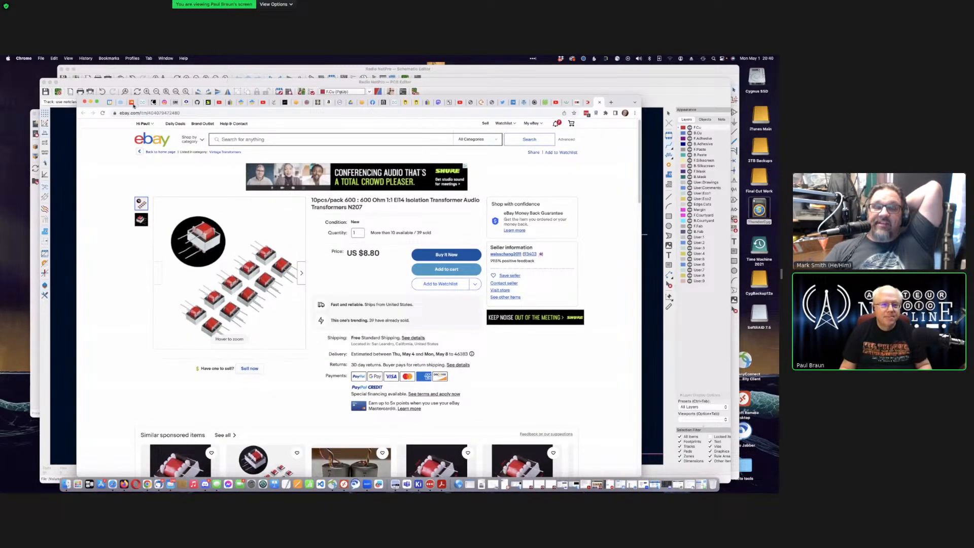
{"action": "key", "text": "super+m"}
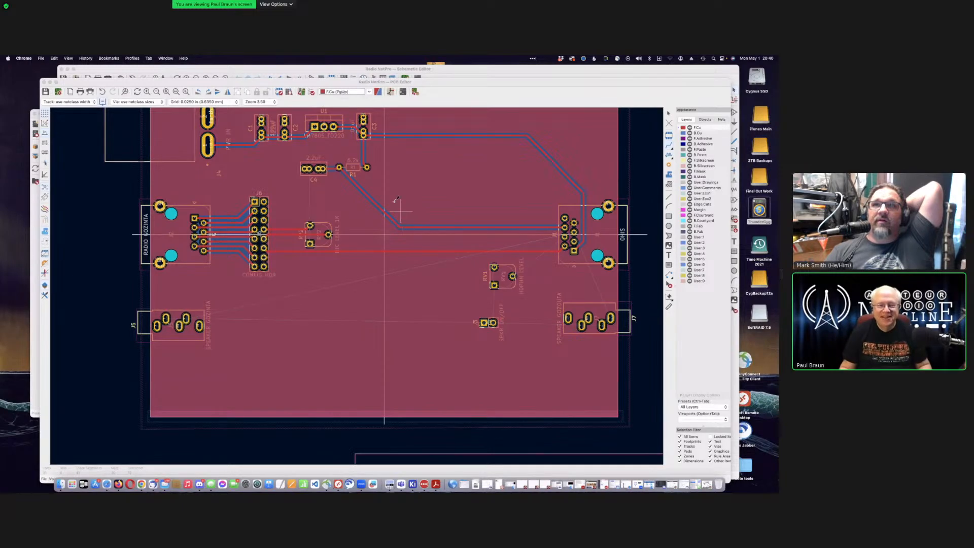
Step: Bring the schematic forward and select the MIC LEVEL section with J1, trying a move with M
{"action": "left_click_drag", "start_coordinate": [195, 82], "coordinate": [225, 73]}
{"action": "left_click", "coordinate": [60, 179]}
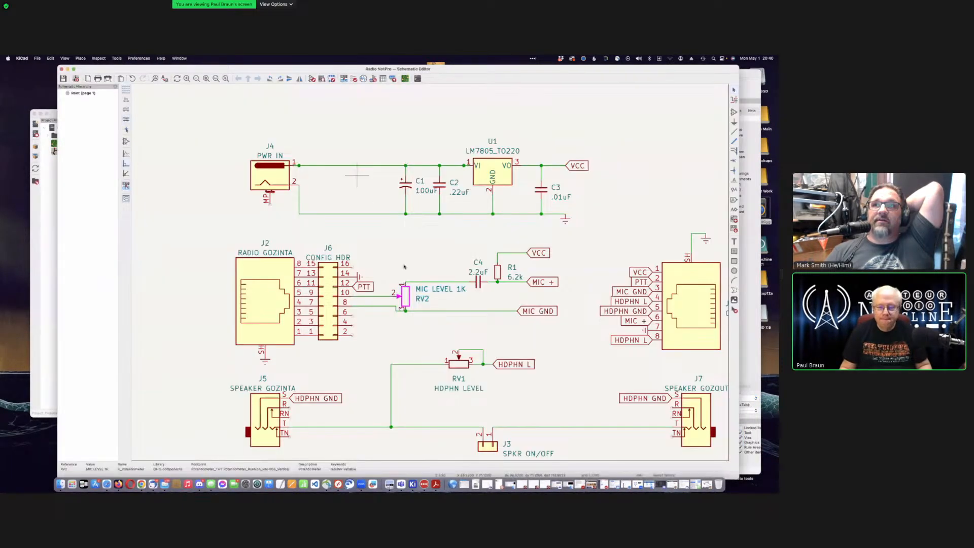
{"action": "scroll", "coordinate": [442, 261], "scroll_direction": "up", "scroll_amount": 2}
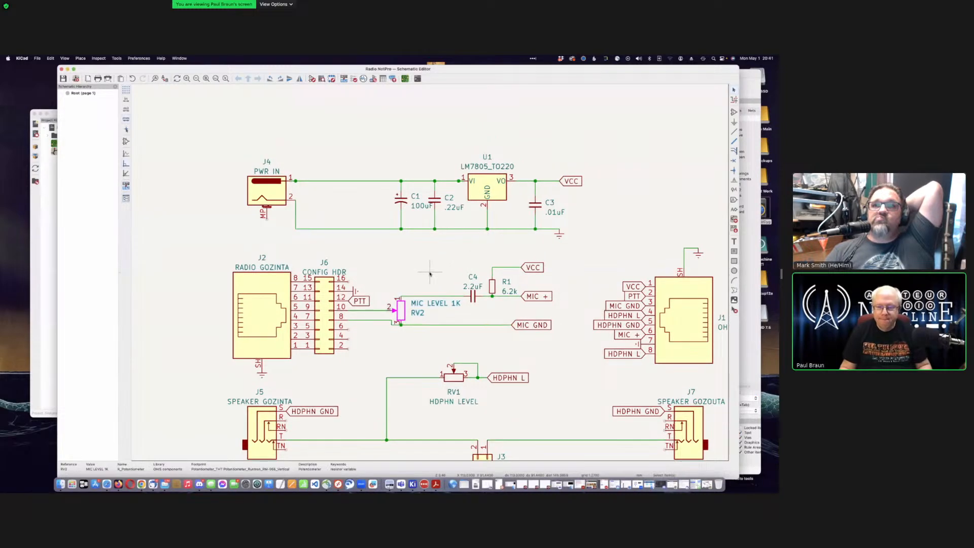
{"action": "scroll", "coordinate": [429, 274], "scroll_direction": "down", "scroll_amount": 6}
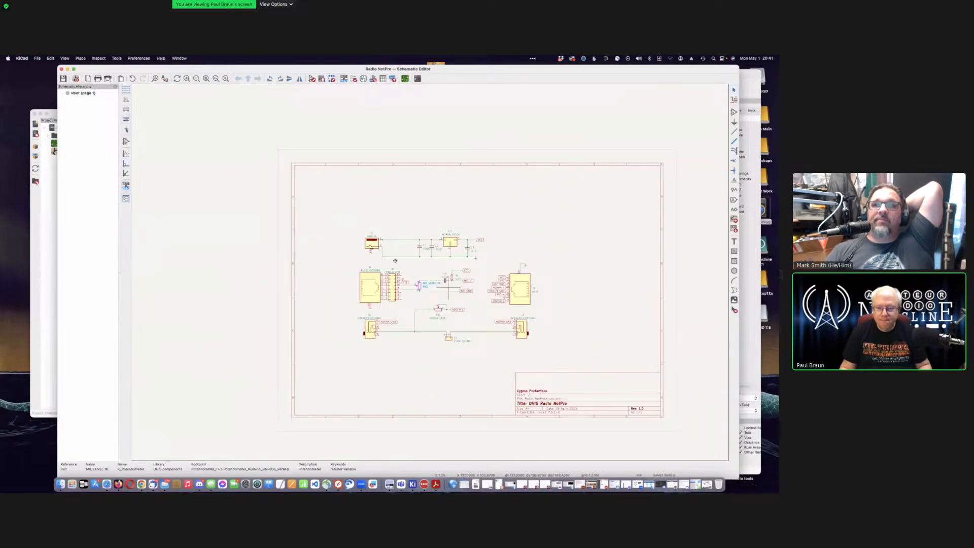
{"action": "scroll", "coordinate": [460, 280], "scroll_direction": "up", "scroll_amount": 6}
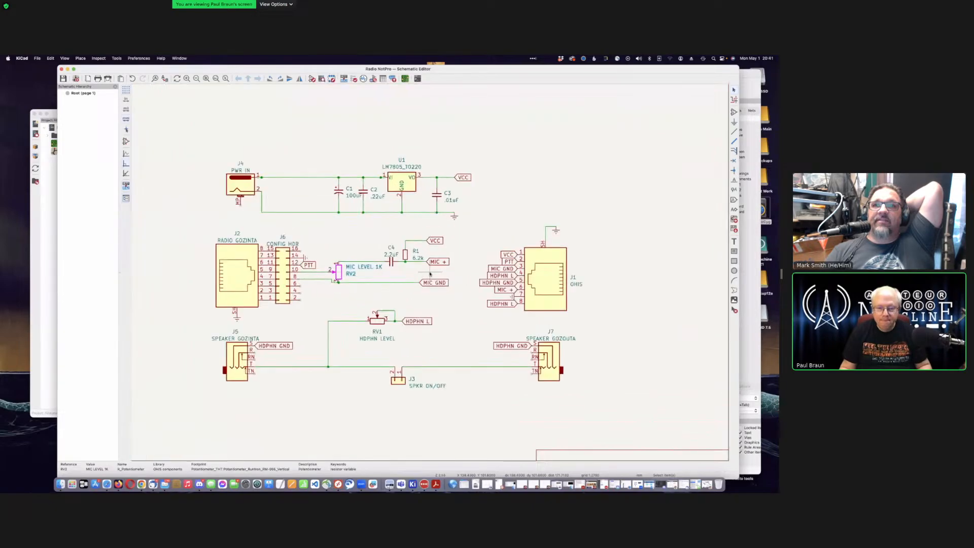
{"action": "scroll", "coordinate": [427, 273], "scroll_direction": "up", "scroll_amount": 2}
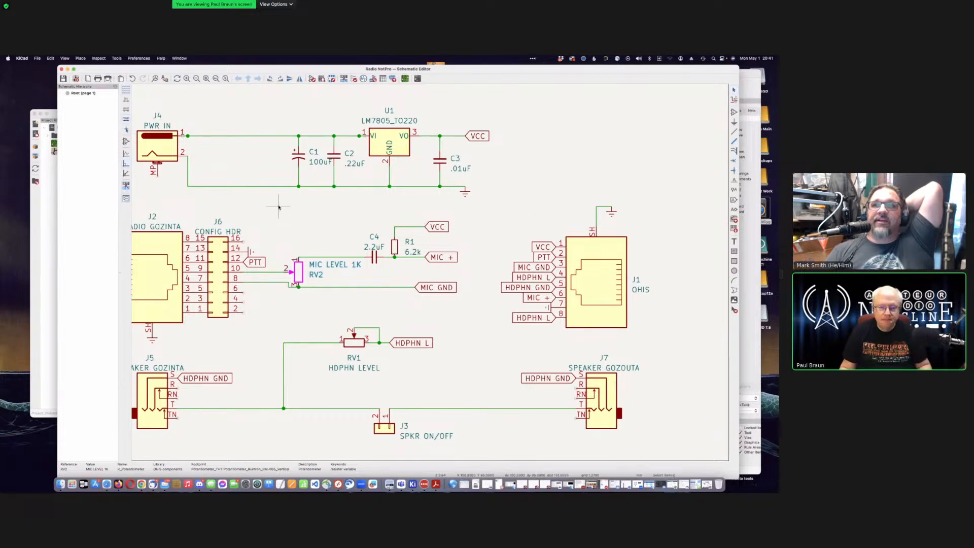
{"action": "left_click_drag", "start_coordinate": [278, 206], "coordinate": [490, 324]}
{"action": "left_click_drag", "start_coordinate": [487, 323], "coordinate": [487, 323]}
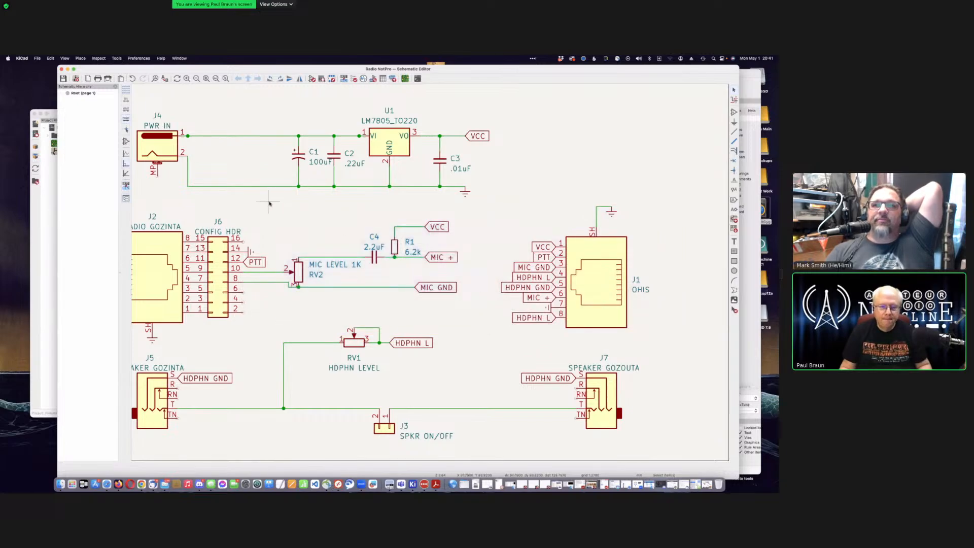
{"action": "left_click_drag", "start_coordinate": [268, 202], "coordinate": [663, 347]}
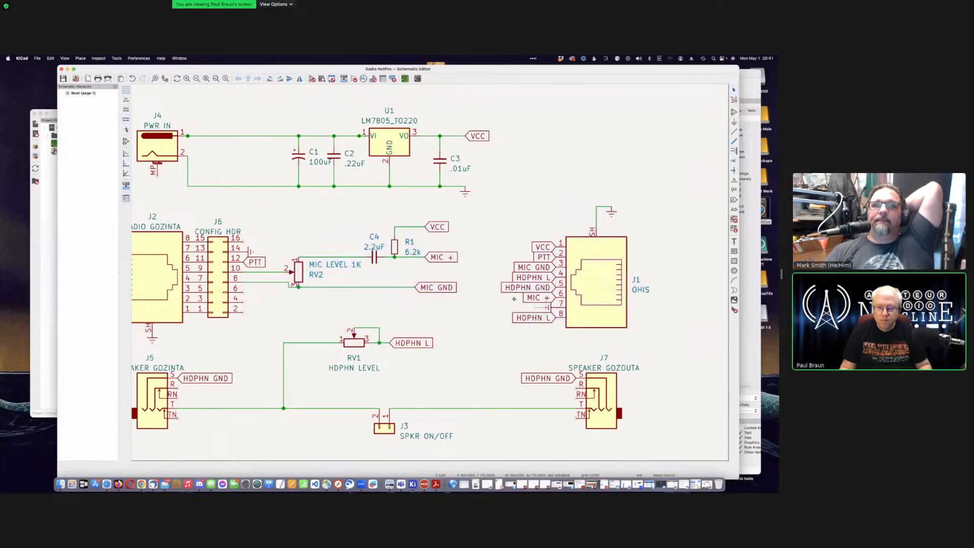
{"action": "key", "text": "m"}
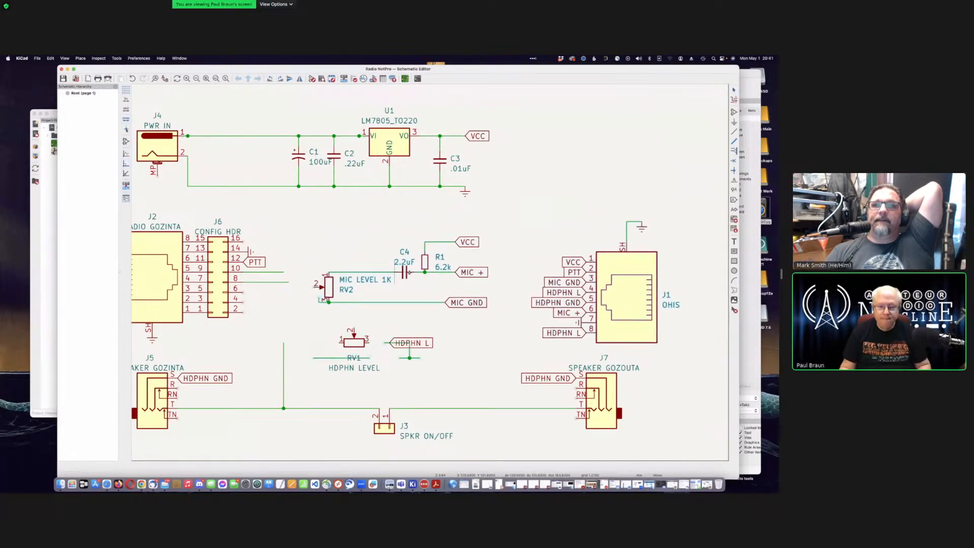
{"action": "left_click", "coordinate": [368, 251]}
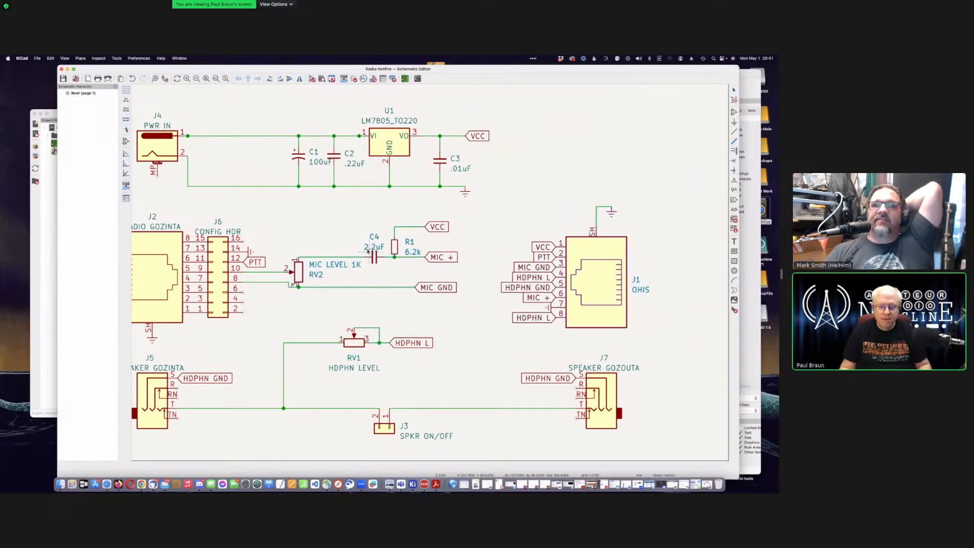
Step: Mirror J6, then shift J1 with its labels and the RV2, C4, R1 group to the right
{"action": "key", "text": "super+z"}
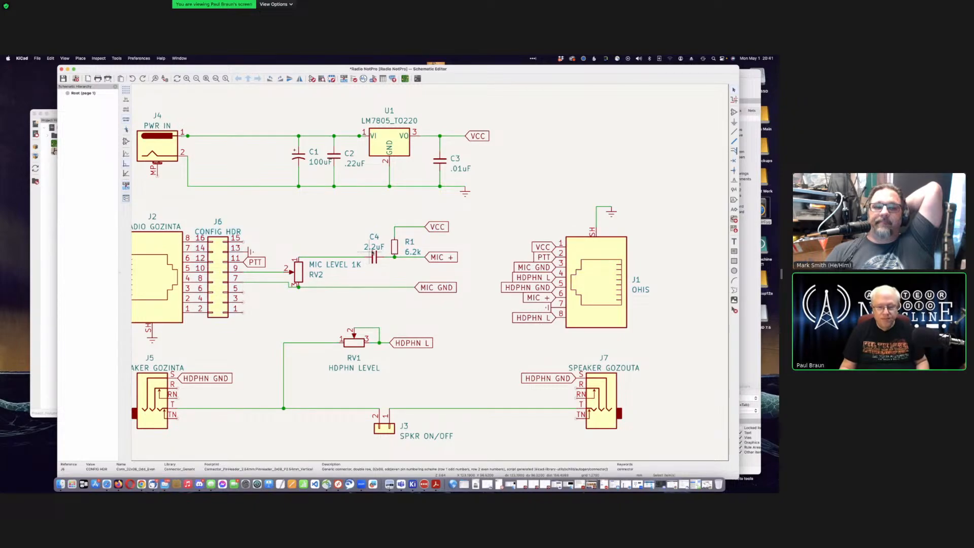
{"action": "left_click", "coordinate": [662, 196]}
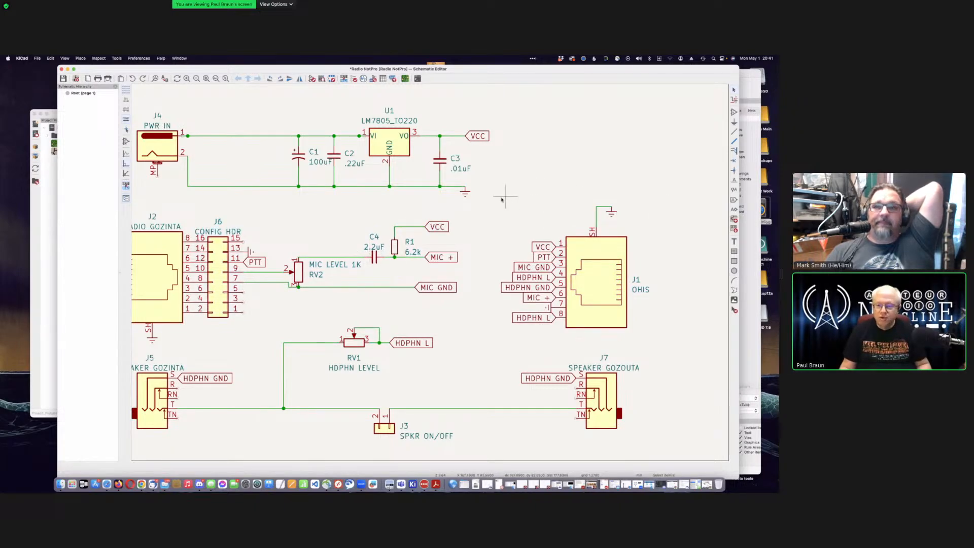
{"action": "left_click_drag", "start_coordinate": [497, 198], "coordinate": [665, 343]}
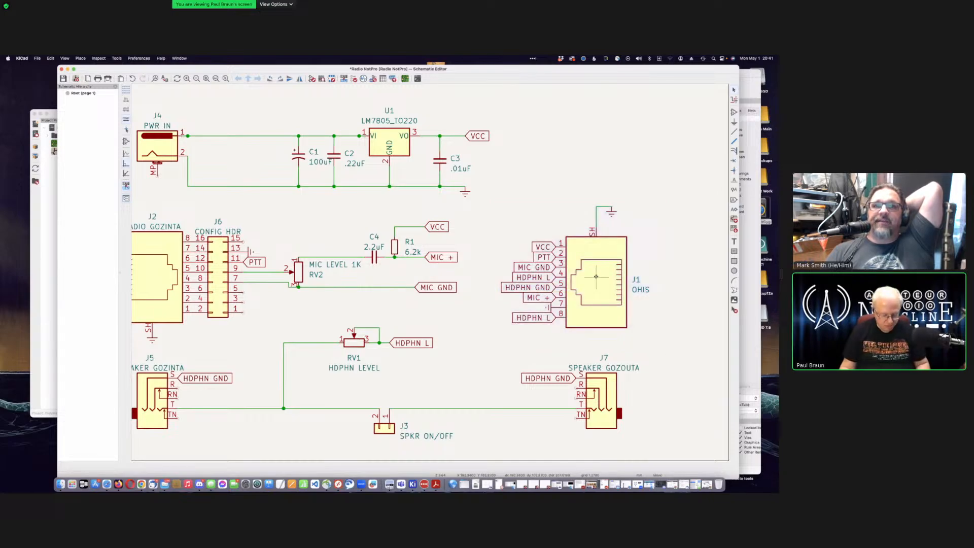
{"action": "left_click_drag", "start_coordinate": [598, 275], "coordinate": [653, 269]}
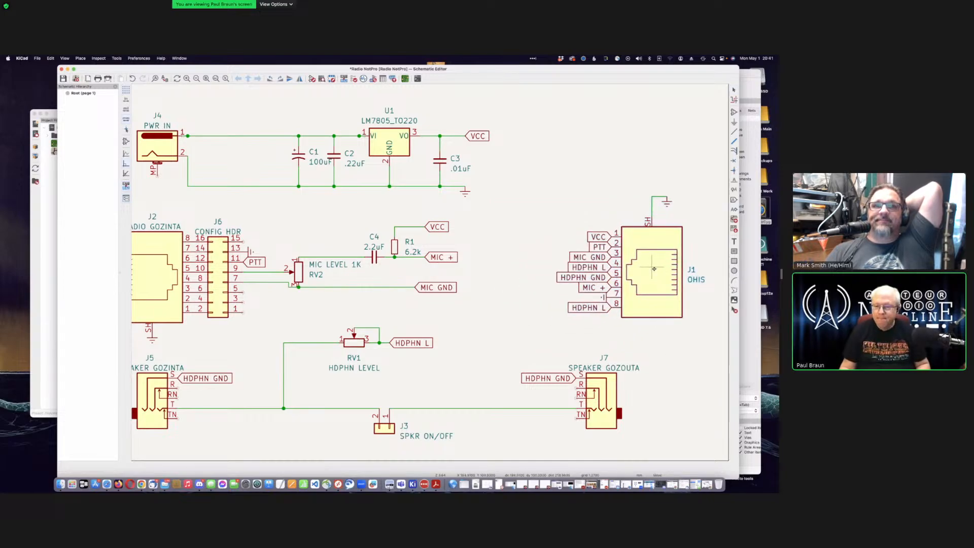
{"action": "left_click_drag", "start_coordinate": [277, 221], "coordinate": [500, 307]}
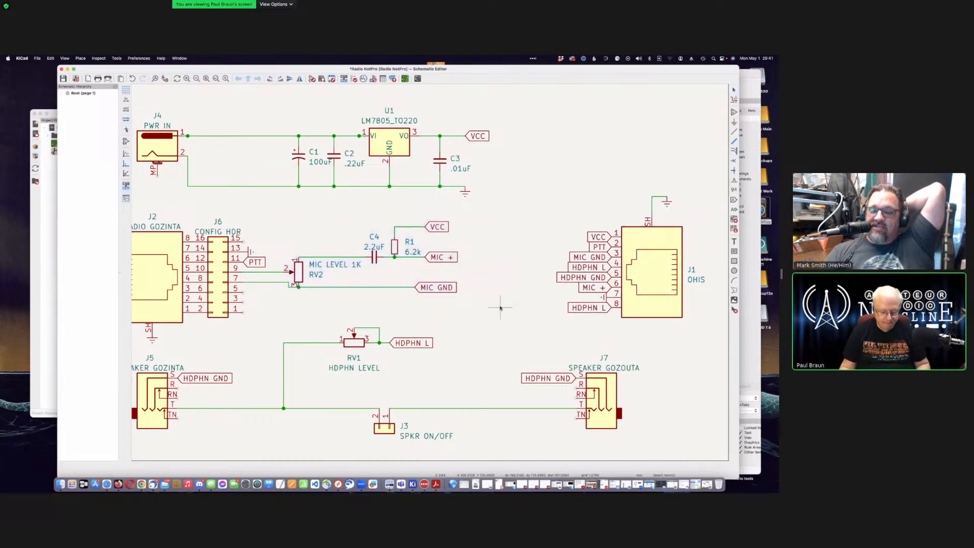
{"action": "key", "text": "g"}
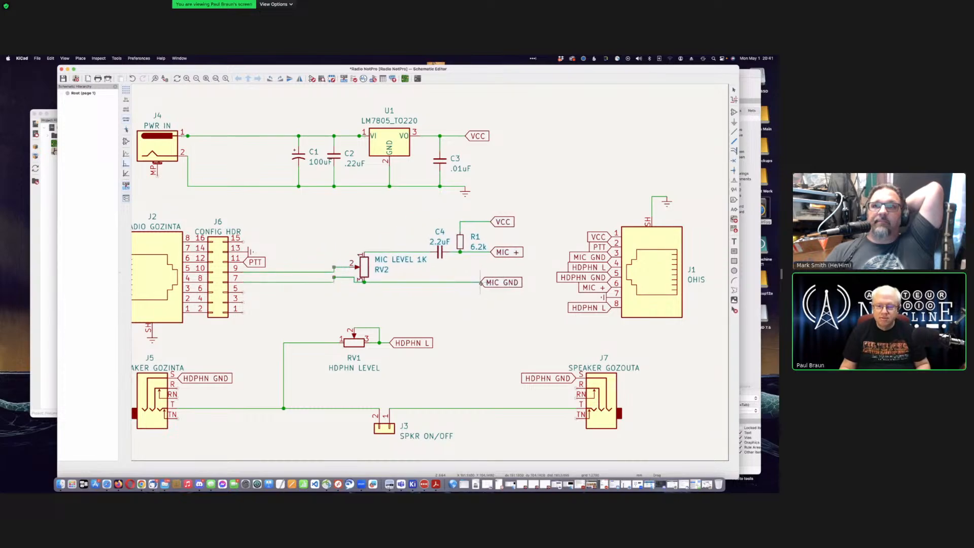
{"action": "left_click", "coordinate": [480, 289]}
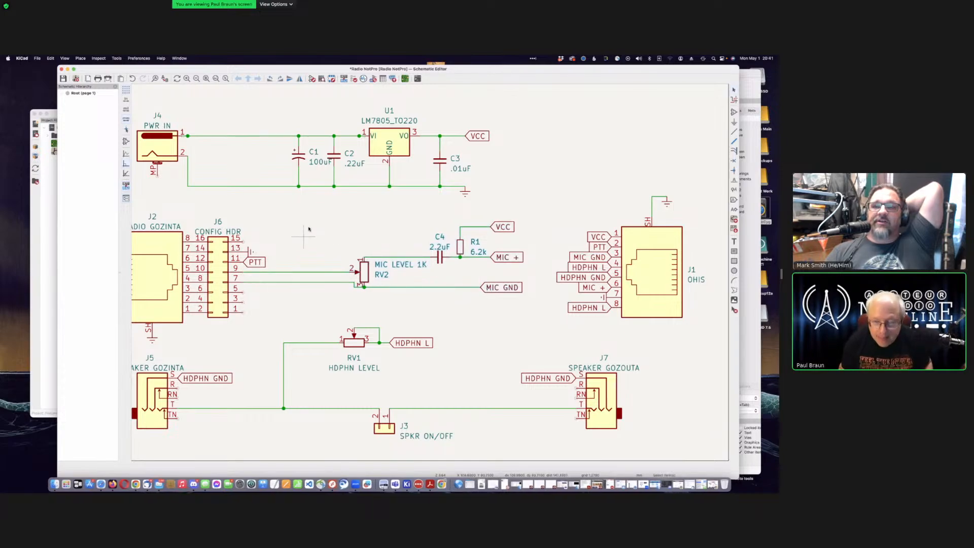
Step: Delete the wires running from J6 pins 9 and 7 to RV2
{"action": "left_click", "coordinate": [314, 272]}
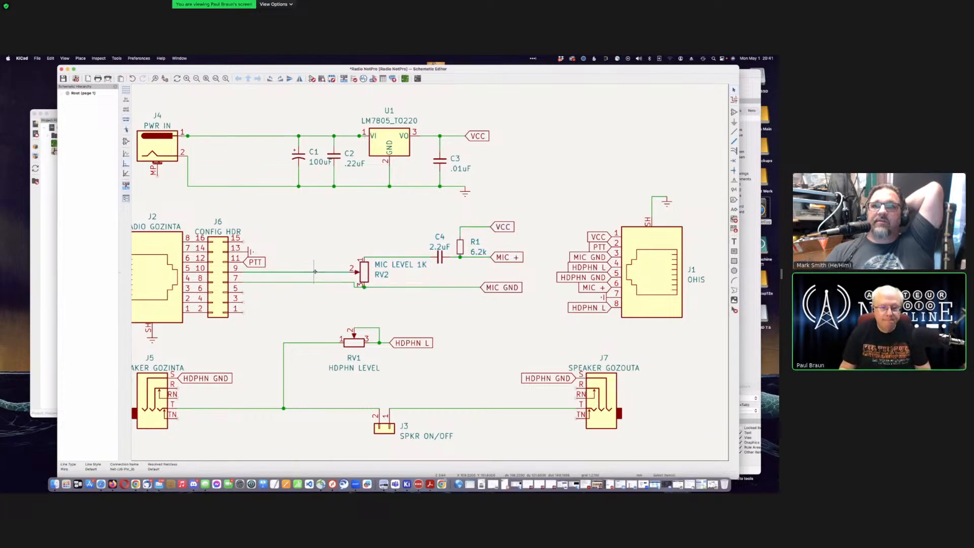
{"action": "key", "text": "Delete"}
{"action": "left_click", "coordinate": [315, 283]}
{"action": "key", "text": "Delete"}
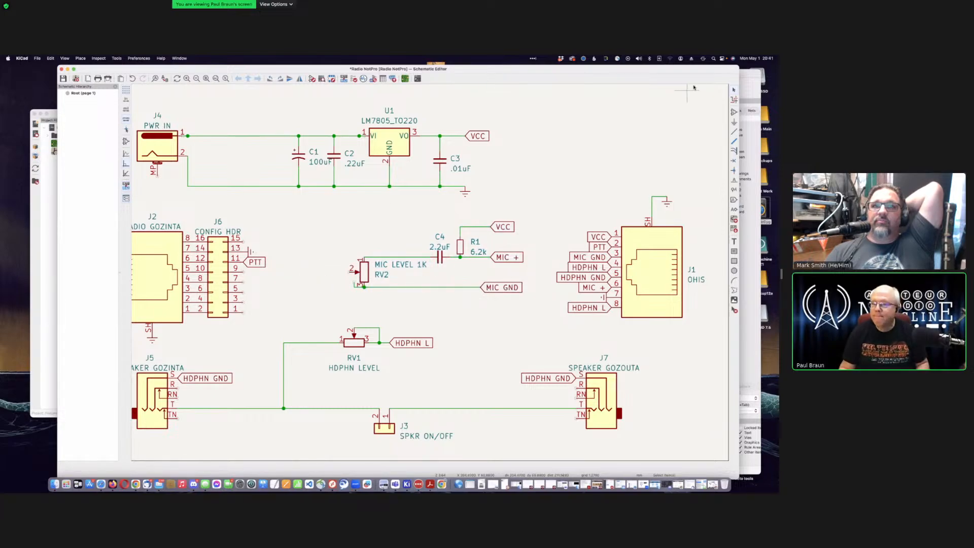
{"action": "left_click_drag", "start_coordinate": [654, 74], "coordinate": [596, 79]}
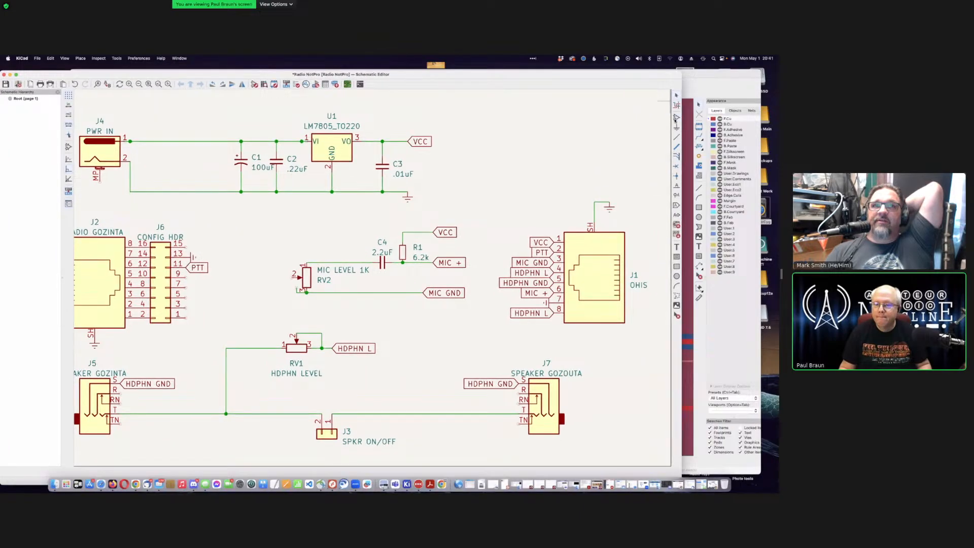
Step: Search the symbol library for 'transfo' and place Transformer_Audio T1 between J6 and RV2
{"action": "key", "text": "a"}
{"action": "scroll", "coordinate": [226, 207], "scroll_direction": "down", "scroll_amount": 3}
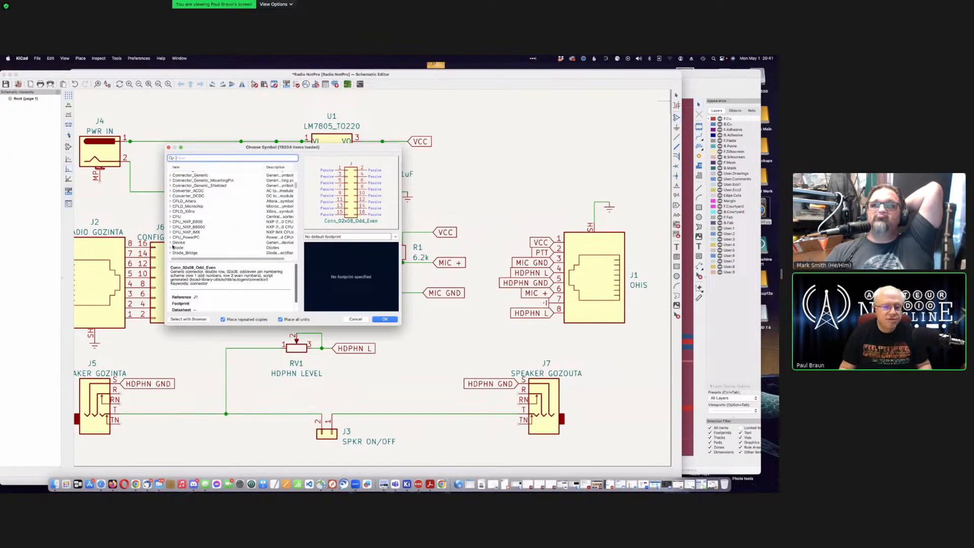
{"action": "scroll", "coordinate": [215, 236], "scroll_direction": "down", "scroll_amount": 10}
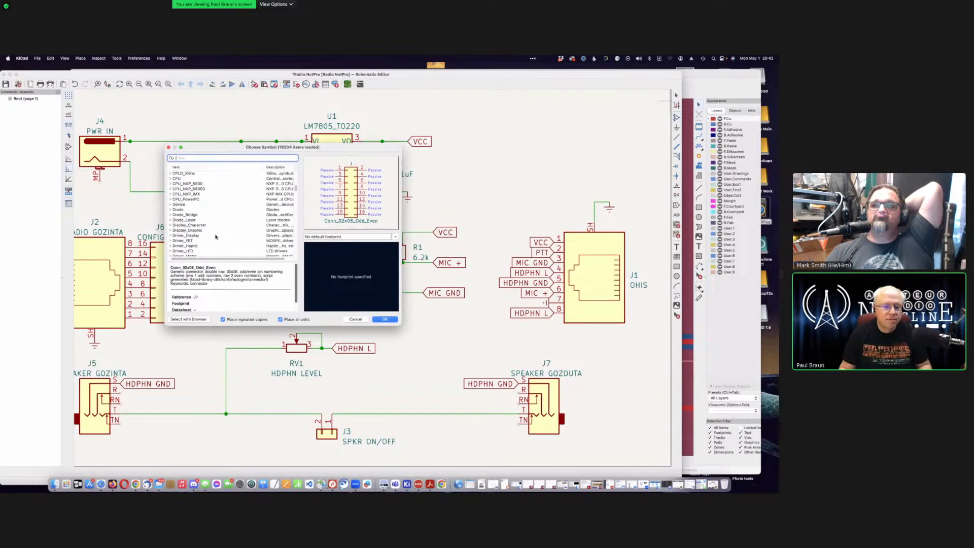
{"action": "scroll", "coordinate": [215, 237], "scroll_direction": "down", "scroll_amount": 15}
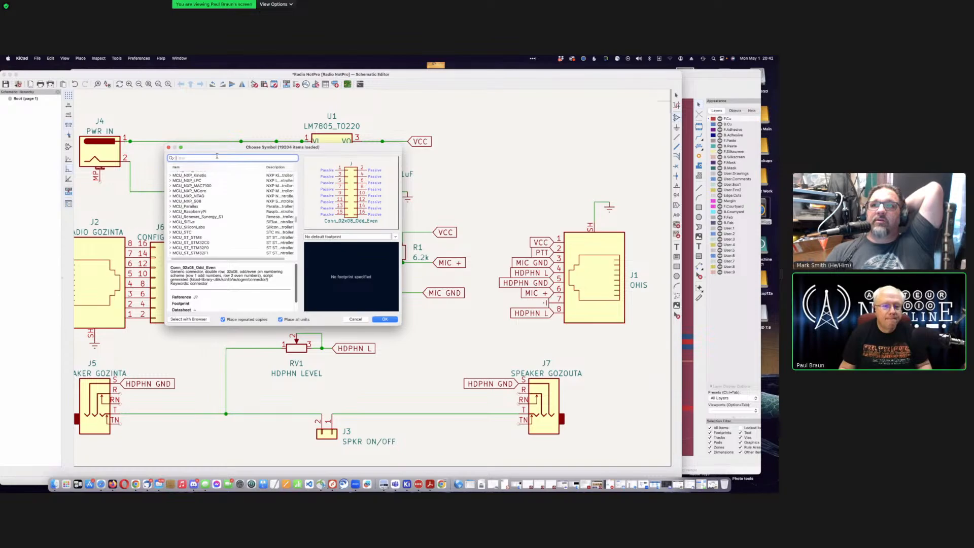
{"action": "type", "text": "tran"}
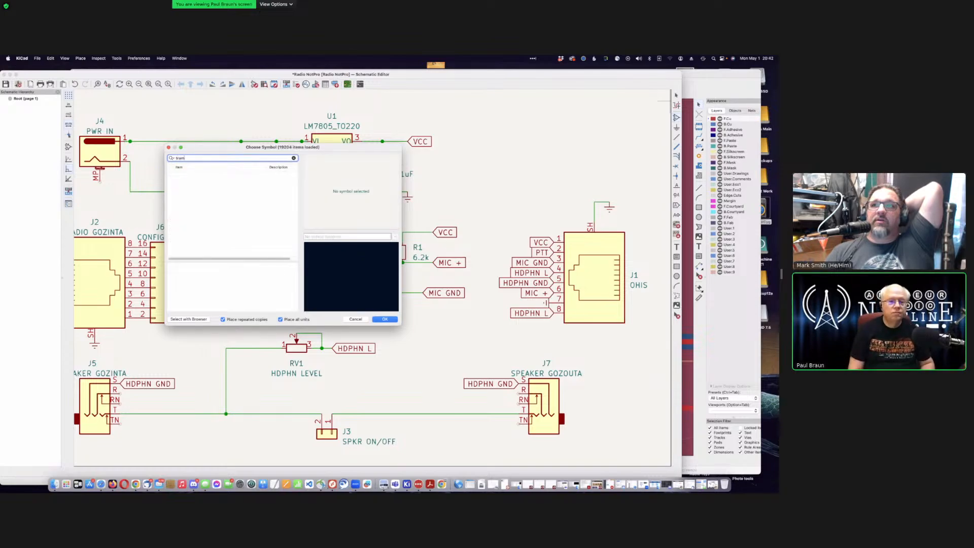
{"action": "type", "text": "sfo"}
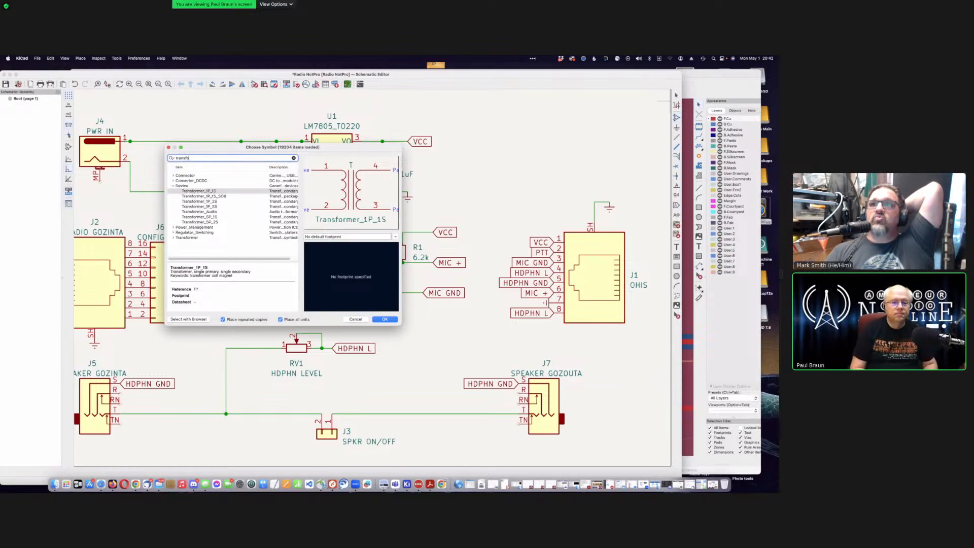
{"action": "left_click", "coordinate": [197, 212]}
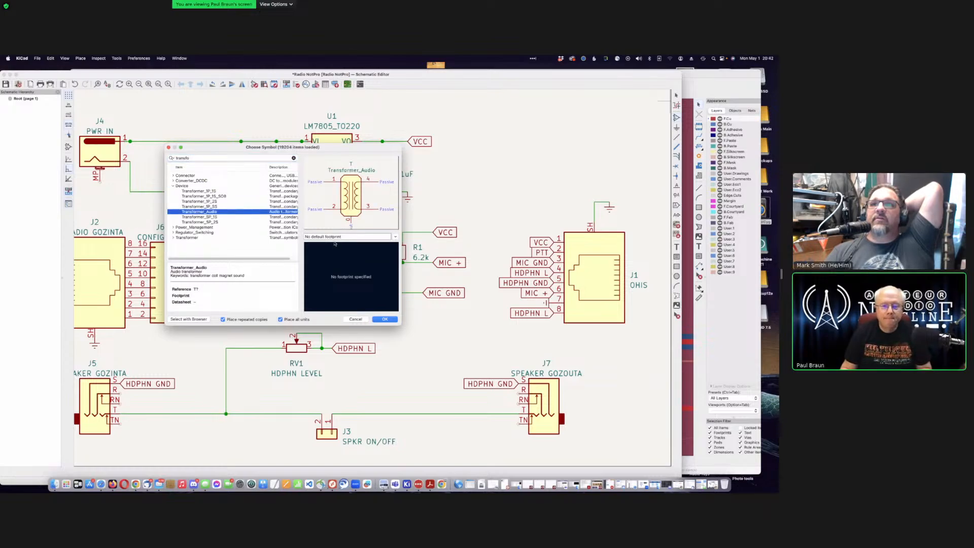
{"action": "left_click", "coordinate": [333, 237]}
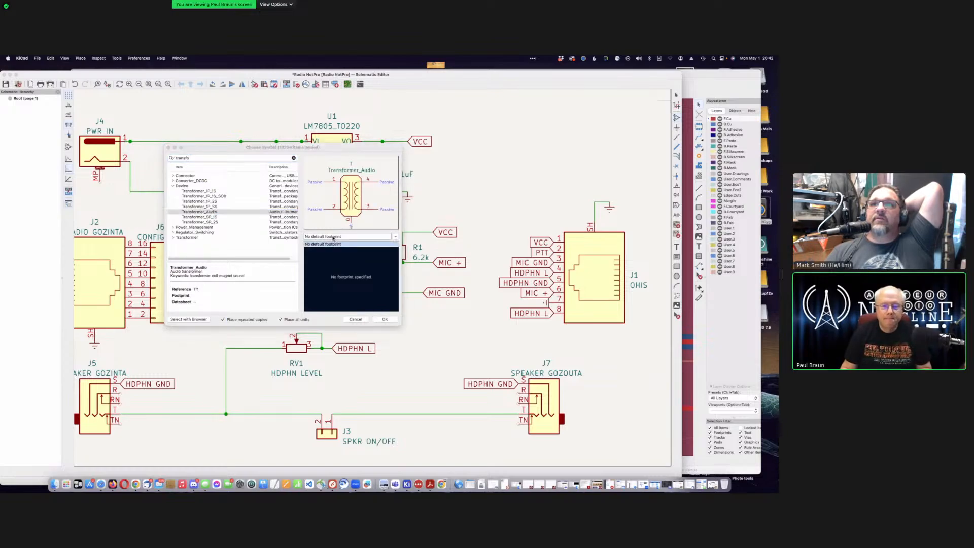
{"action": "left_click", "coordinate": [237, 211]}
{"action": "left_click", "coordinate": [383, 319]}
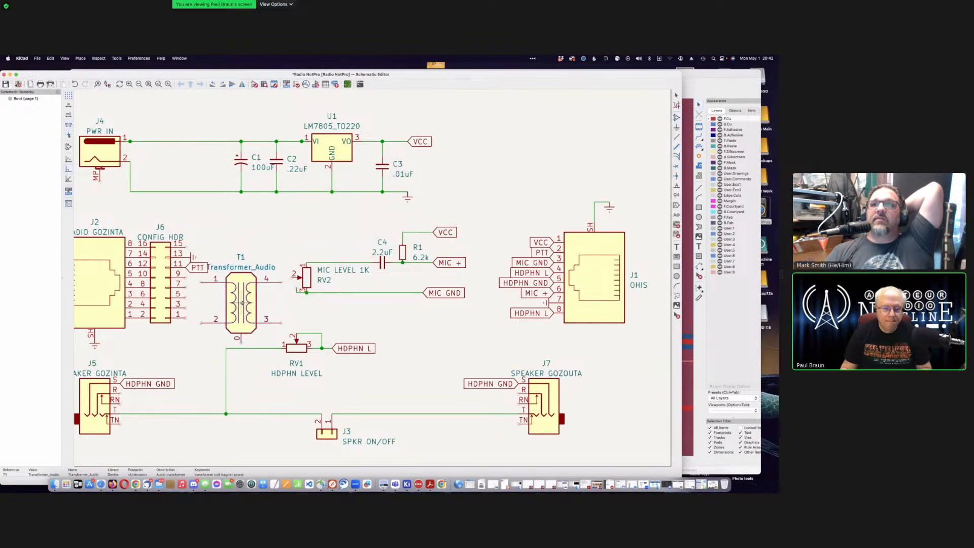
{"action": "left_click", "coordinate": [242, 303]}
Step: Shift J1 and its net labels further to the right
{"action": "key", "text": "Escape"}
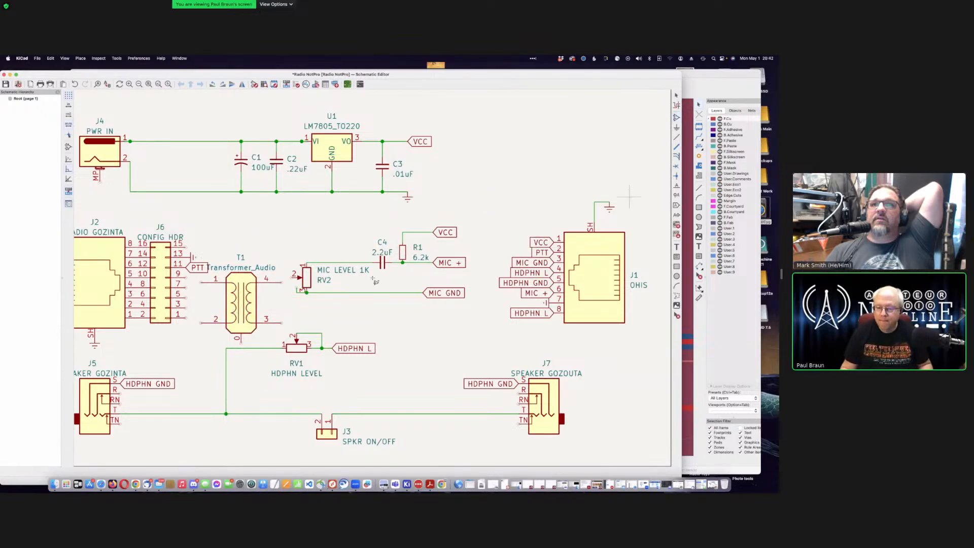
{"action": "scroll", "coordinate": [629, 197], "scroll_direction": "down", "scroll_amount": 2}
{"action": "scroll", "coordinate": [288, 374], "scroll_direction": "up", "scroll_amount": 2}
{"action": "scroll", "coordinate": [372, 278], "scroll_direction": "down", "scroll_amount": 1}
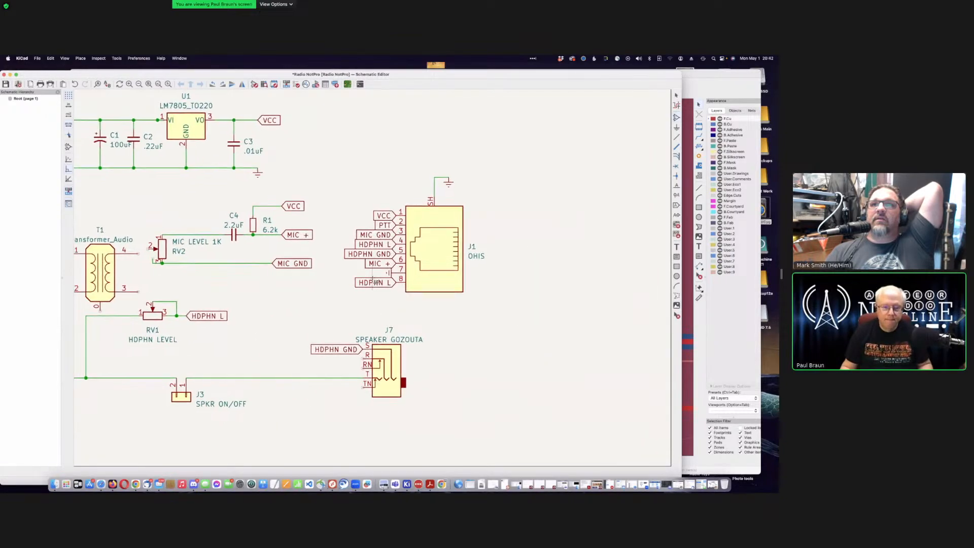
{"action": "scroll", "coordinate": [376, 282], "scroll_direction": "down", "scroll_amount": 1}
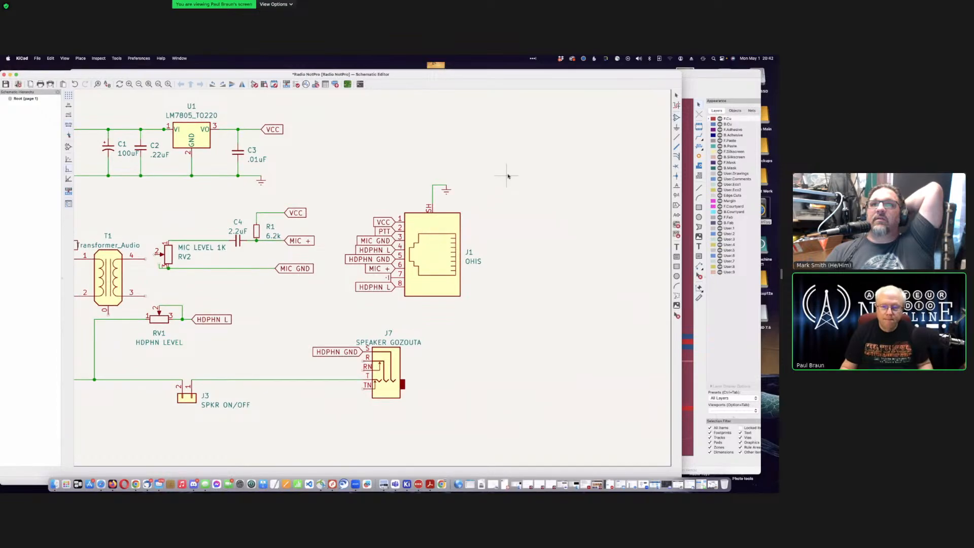
{"action": "left_click_drag", "start_coordinate": [507, 176], "coordinate": [330, 317]}
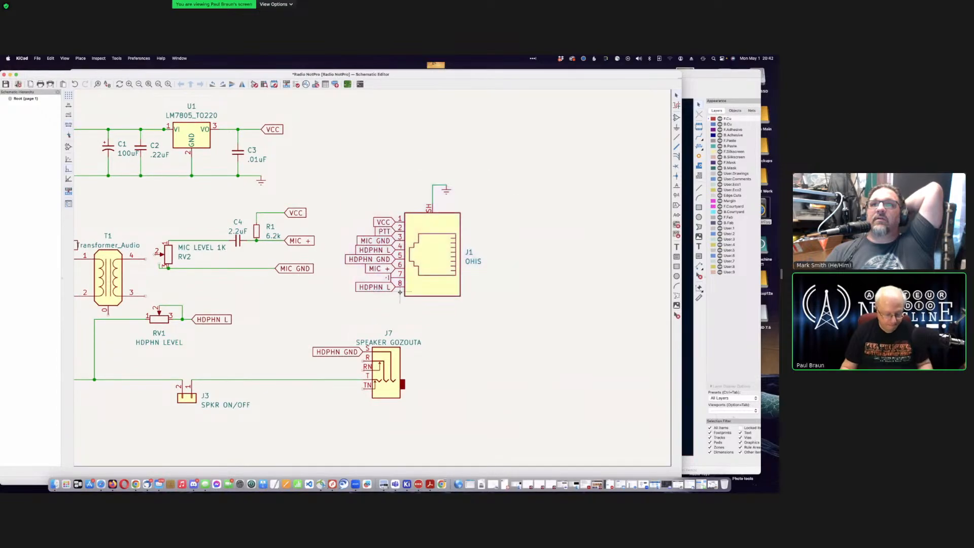
{"action": "left_click_drag", "start_coordinate": [399, 292], "coordinate": [507, 287]}
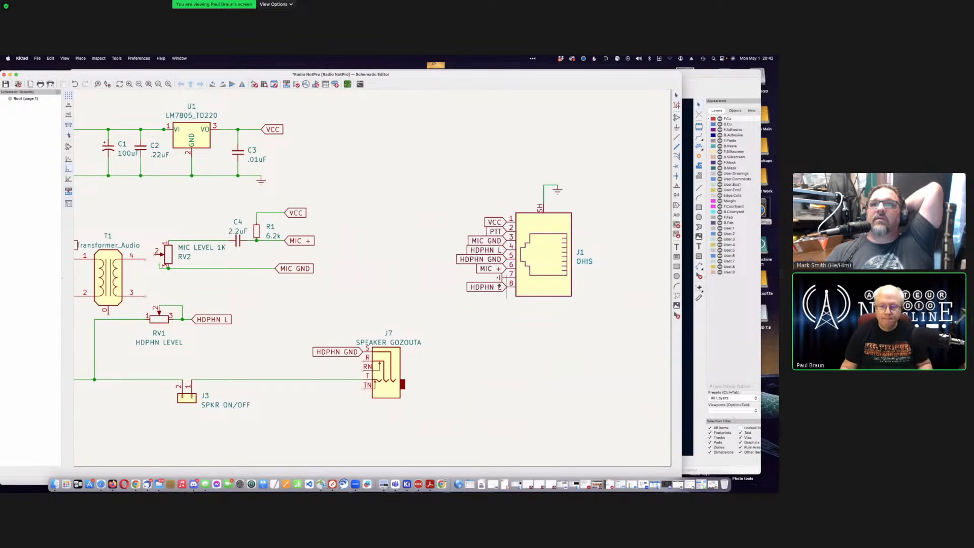
Step: Move the RV2, C4, R1 group and their labels to a new spot
{"action": "left_click_drag", "start_coordinate": [374, 194], "coordinate": [155, 286]}
{"action": "key", "text": "m"}
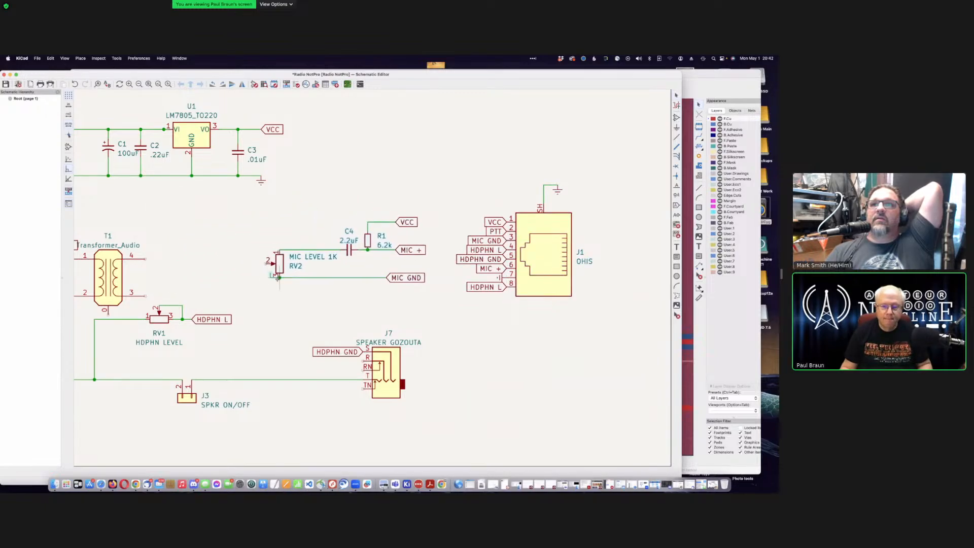
{"action": "left_click", "coordinate": [260, 286]}
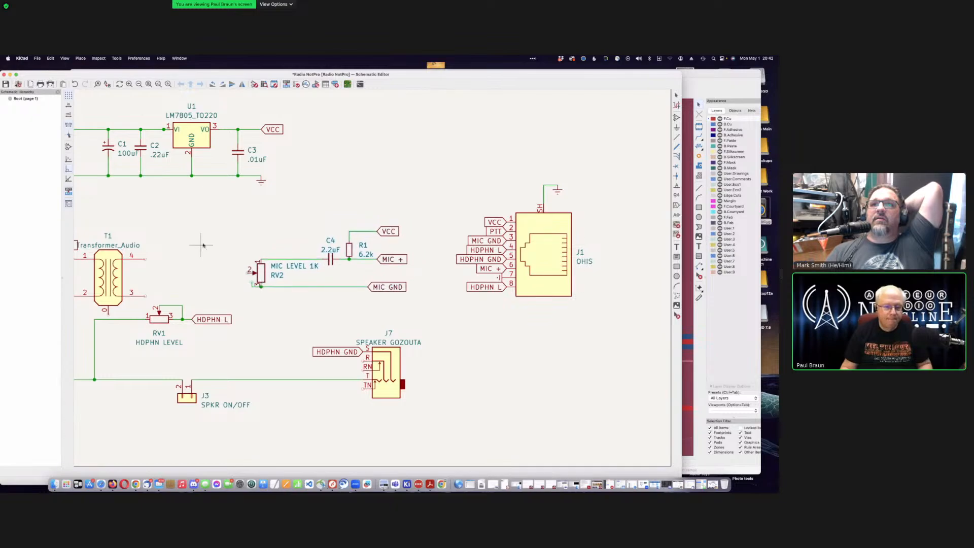
Step: Reposition T1 higher and further right, clear of J6's PTT label
{"action": "middle_click_drag", "start_coordinate": [203, 245], "coordinate": [388, 243]}
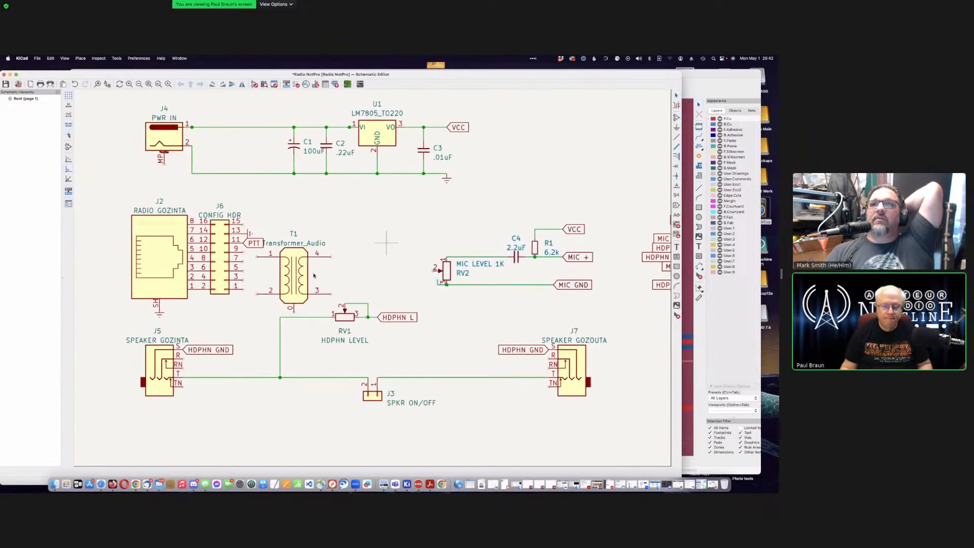
{"action": "key", "text": "m"}
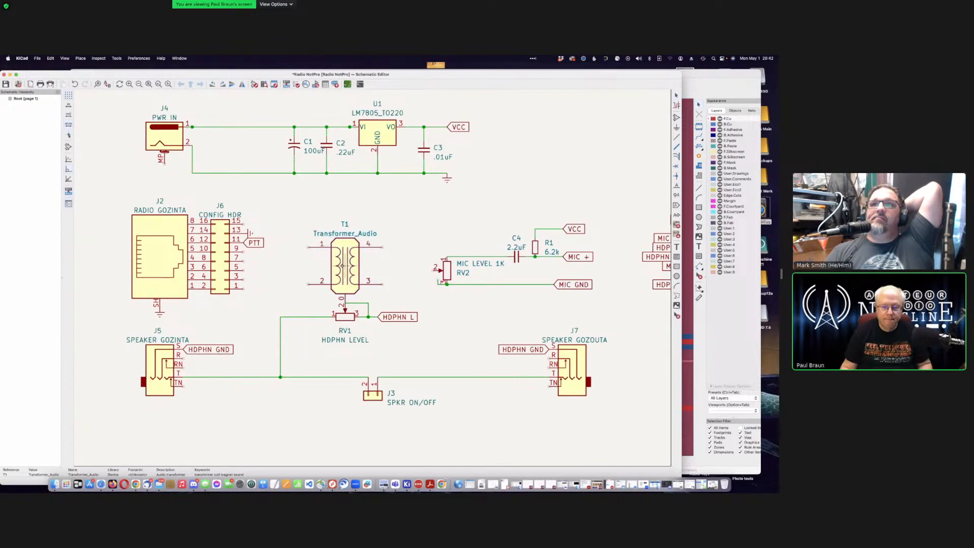
{"action": "left_click", "coordinate": [327, 264]}
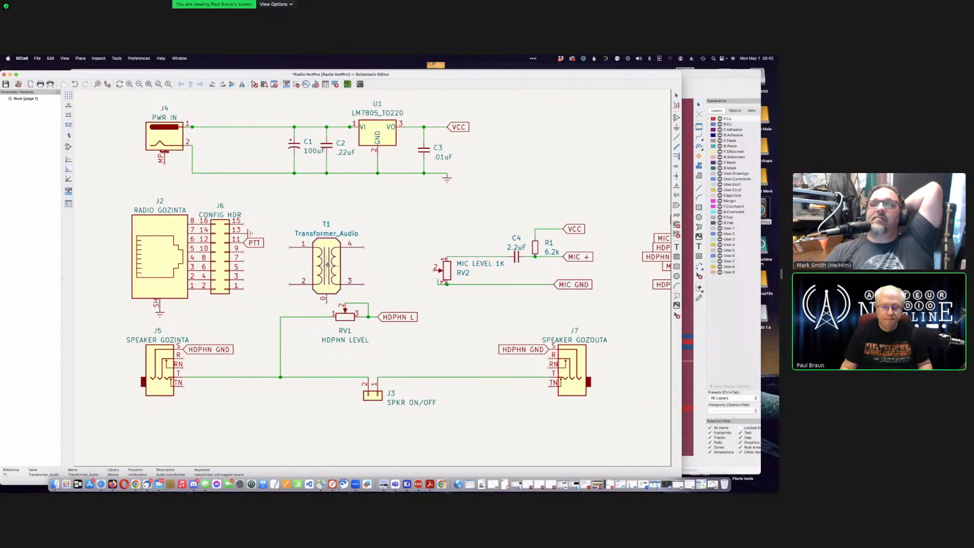
{"action": "left_click", "coordinate": [402, 231]}
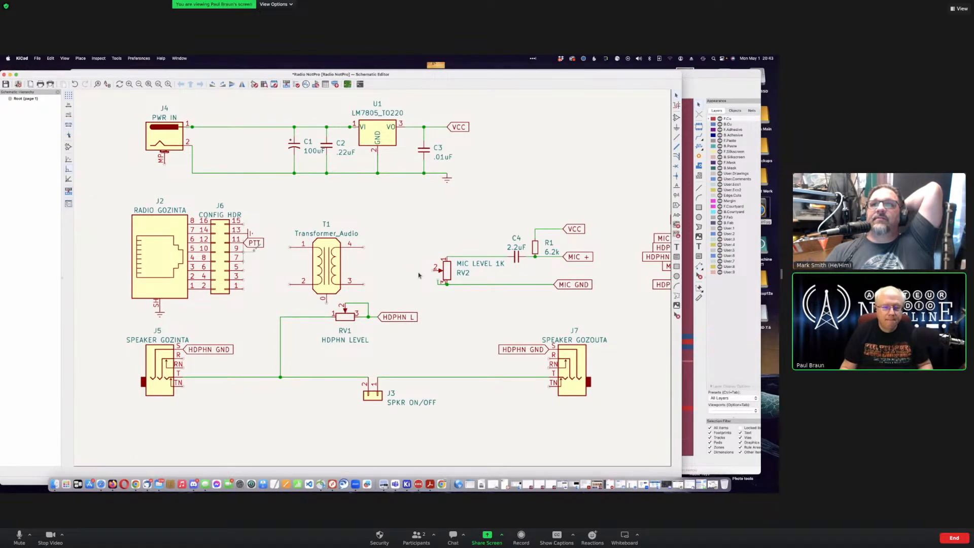
Step: Wire J6 pin 9 to T1 pin 1 and J6 pin 7 to T1 pin 2
{"action": "left_click", "coordinate": [243, 252]}
{"action": "left_click", "coordinate": [290, 248]}
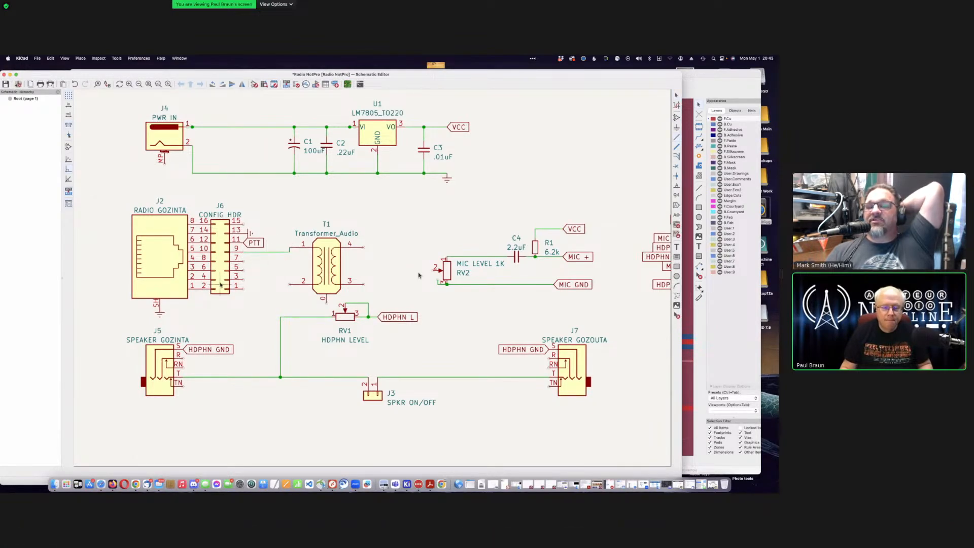
{"action": "left_click", "coordinate": [243, 261]}
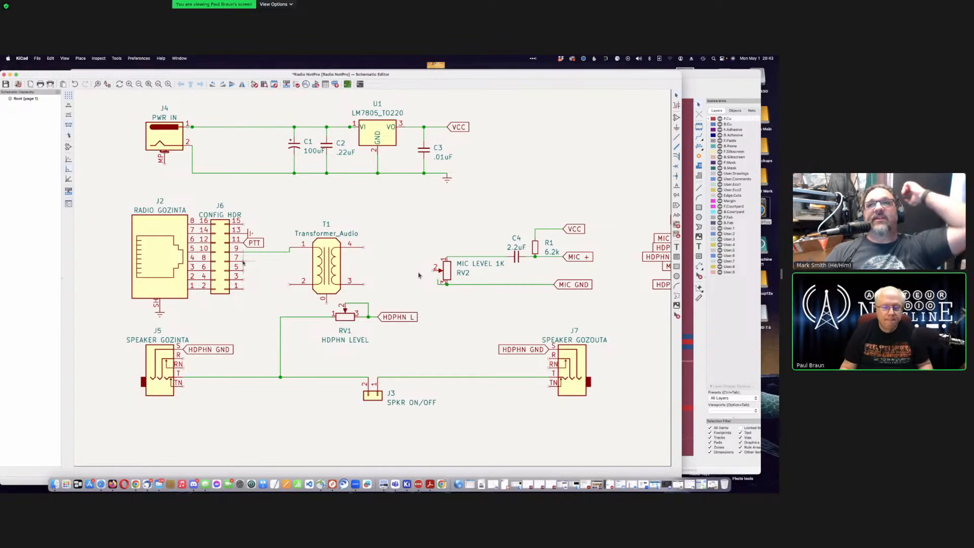
{"action": "left_click", "coordinate": [303, 281]}
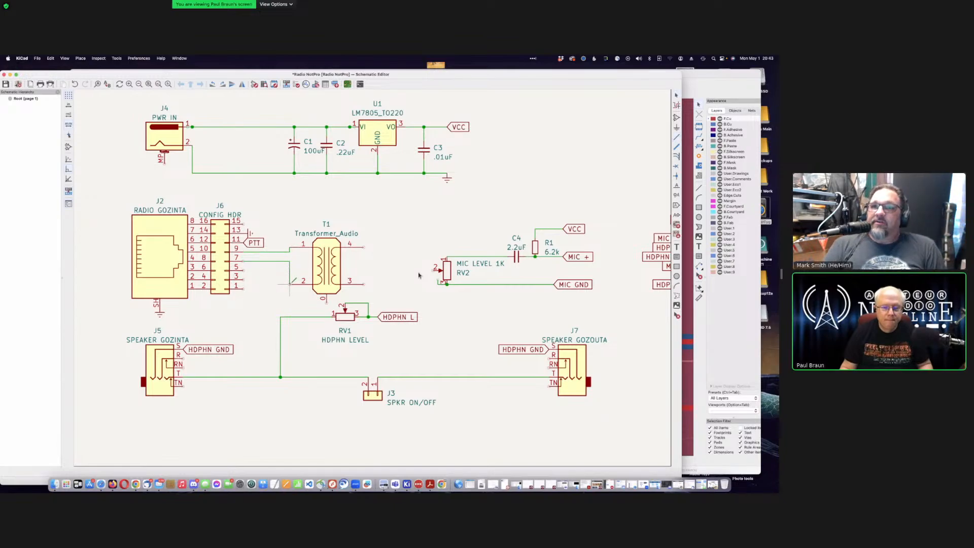
Step: Wire T1 pin 4 to RV2 pin 2 and T1 pin 3 to the MIC GND line
{"action": "left_click", "coordinate": [363, 248]}
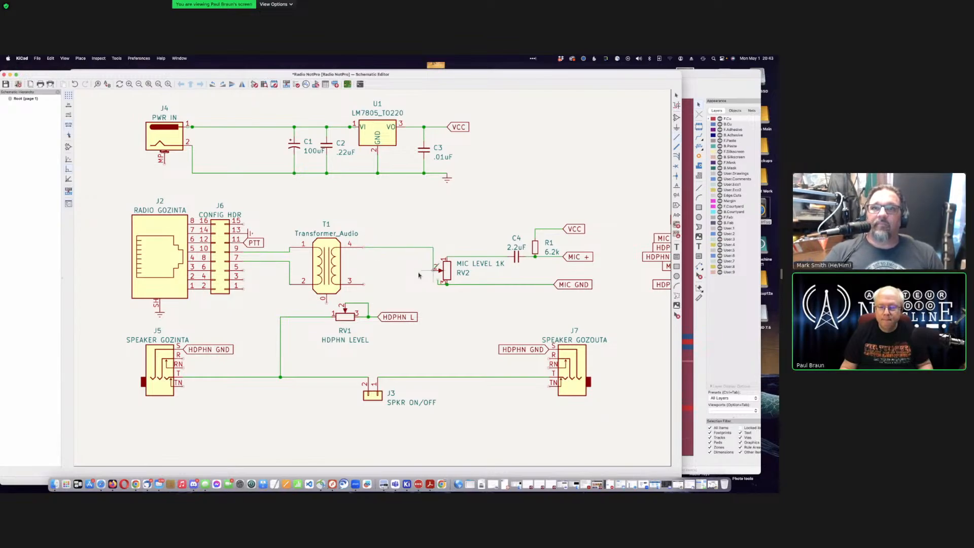
{"action": "left_click", "coordinate": [434, 269]}
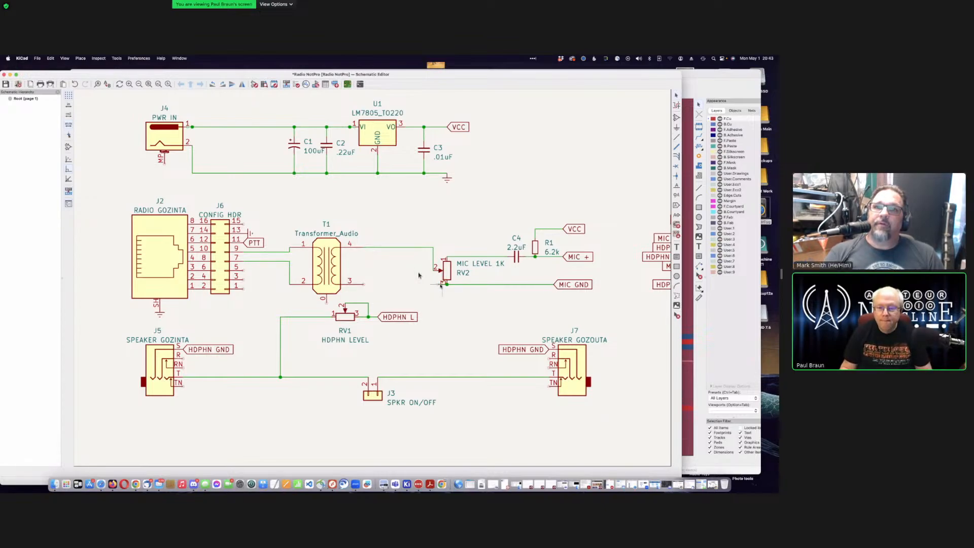
{"action": "left_click", "coordinate": [363, 283]}
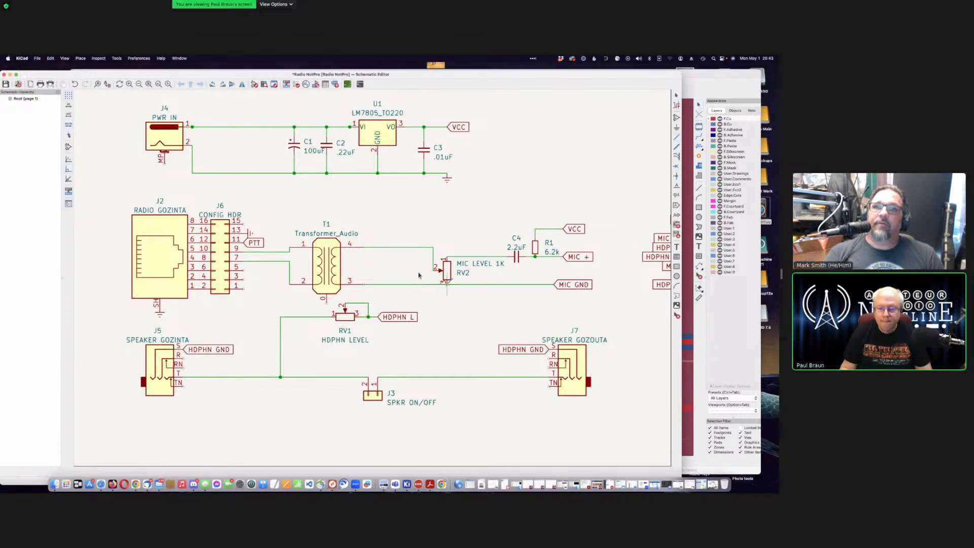
{"action": "left_click", "coordinate": [446, 284]}
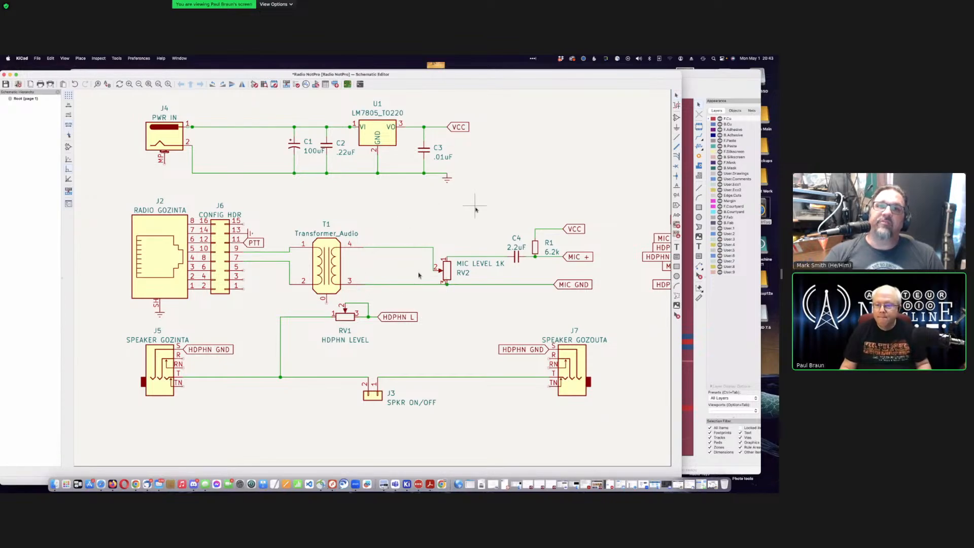
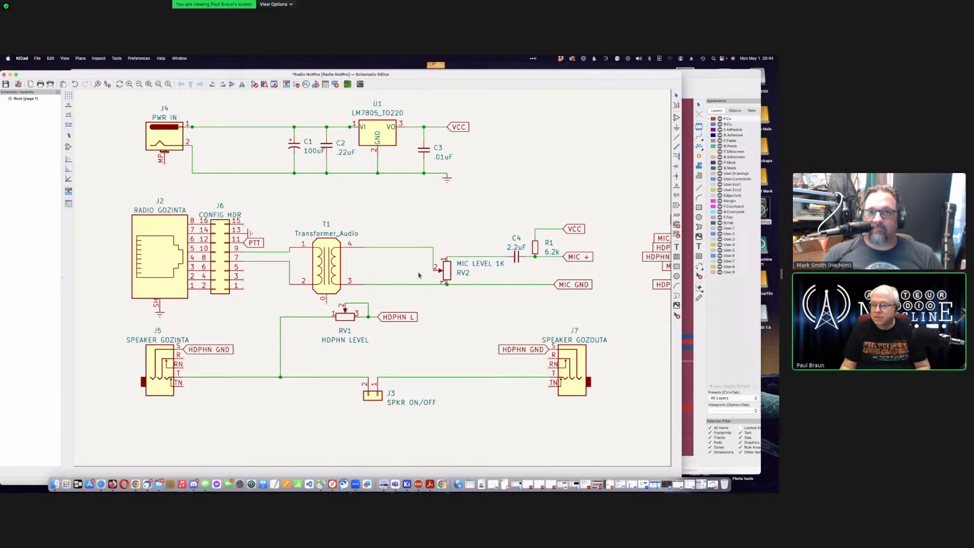
Step: Open the ThunderCyg drive and navigate through Ham Stuff, Halibut stuff and OHIS to the OHIS Radio NotPro folder
{"action": "left_click", "coordinate": [765, 209]}
{"action": "double_click", "coordinate": [765, 208]}
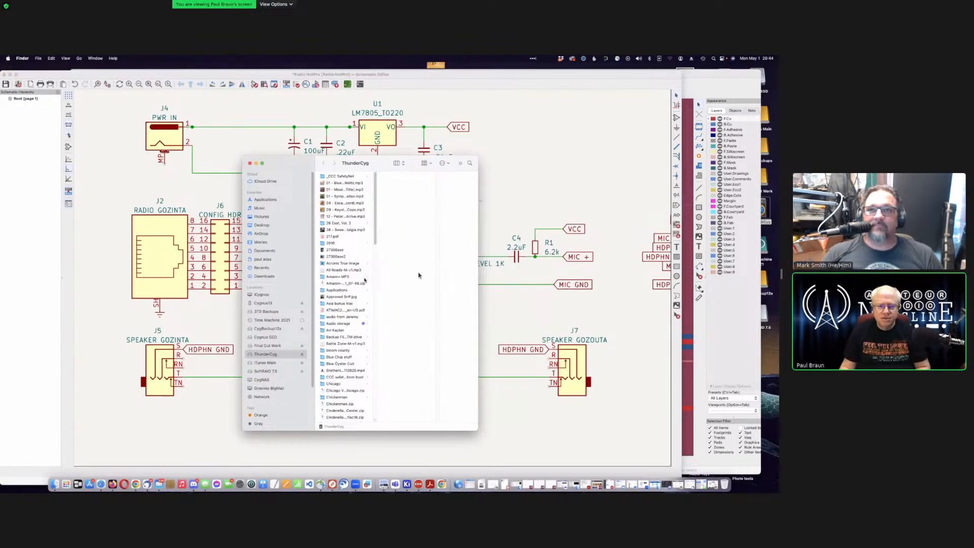
{"action": "scroll", "coordinate": [345, 327], "scroll_direction": "down", "scroll_amount": 5}
{"action": "scroll", "coordinate": [345, 327], "scroll_direction": "down", "scroll_amount": 8}
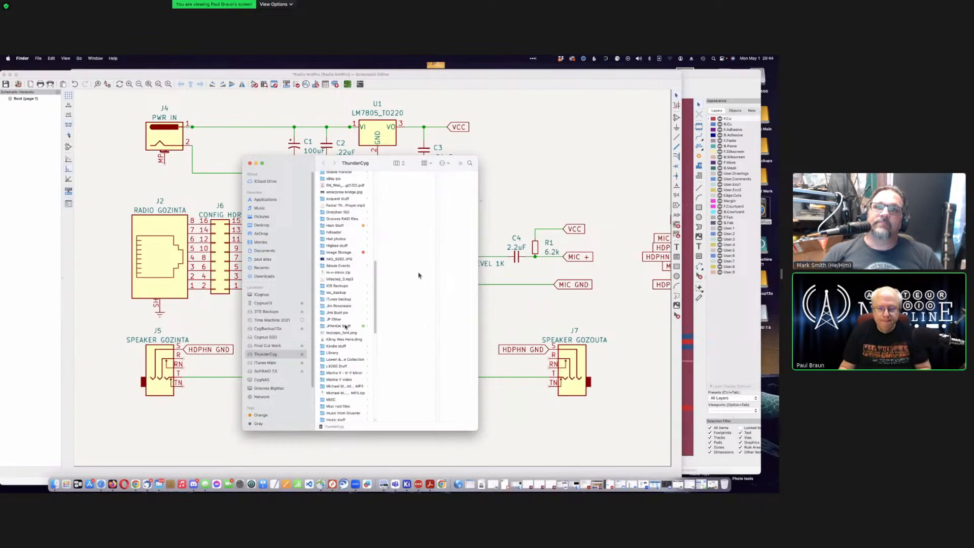
{"action": "scroll", "coordinate": [351, 317], "scroll_direction": "down", "scroll_amount": 3}
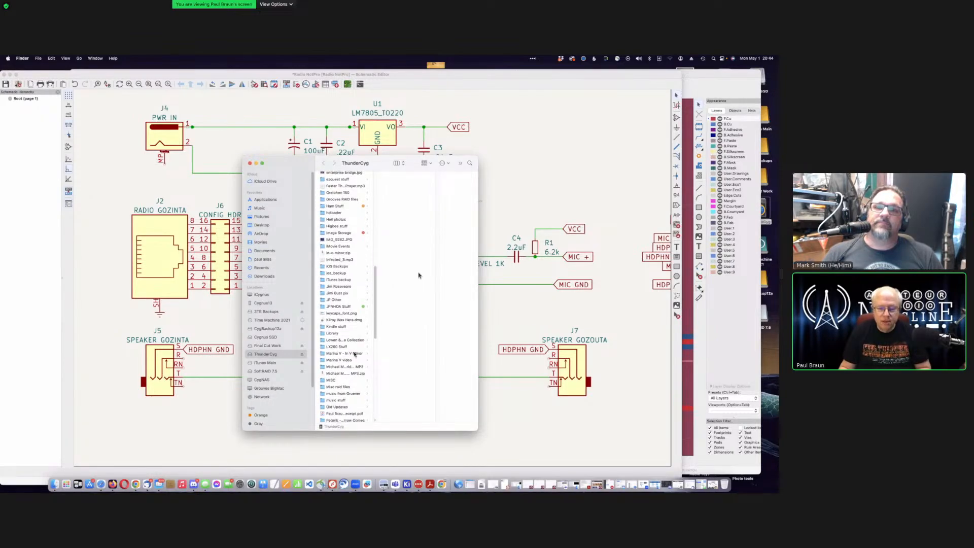
{"action": "scroll", "coordinate": [355, 353], "scroll_direction": "up", "scroll_amount": 5}
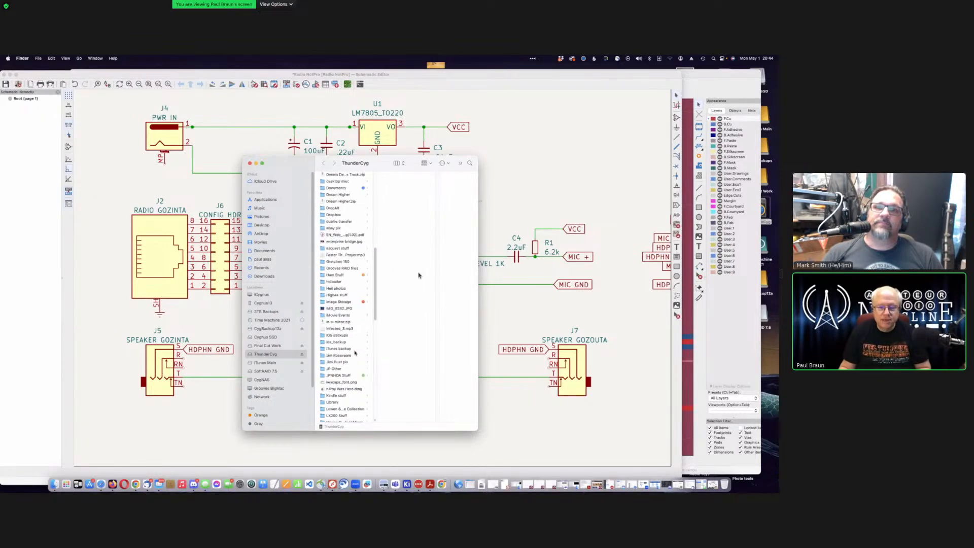
{"action": "left_click", "coordinate": [349, 275]}
{"action": "scroll", "coordinate": [419, 275], "scroll_direction": "down", "scroll_amount": 3}
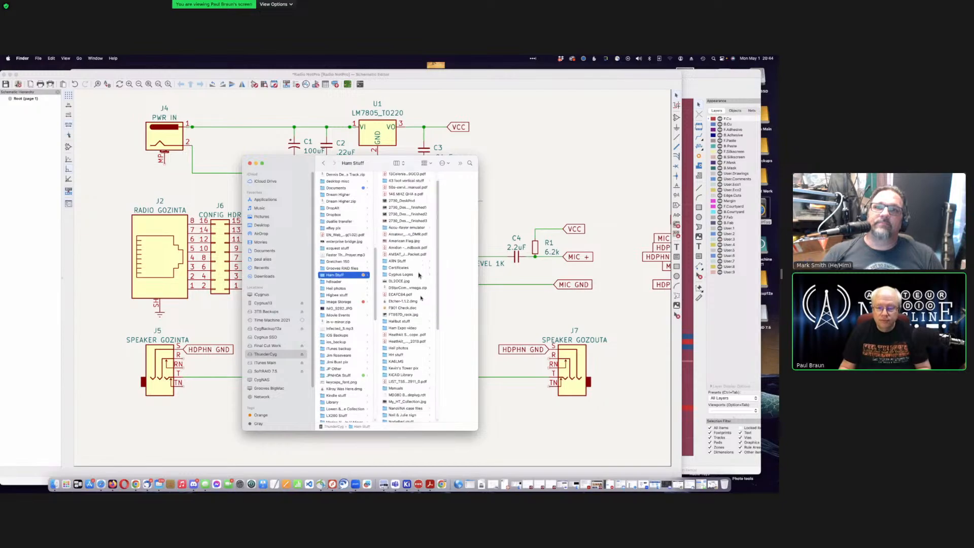
{"action": "left_click", "coordinate": [411, 296]}
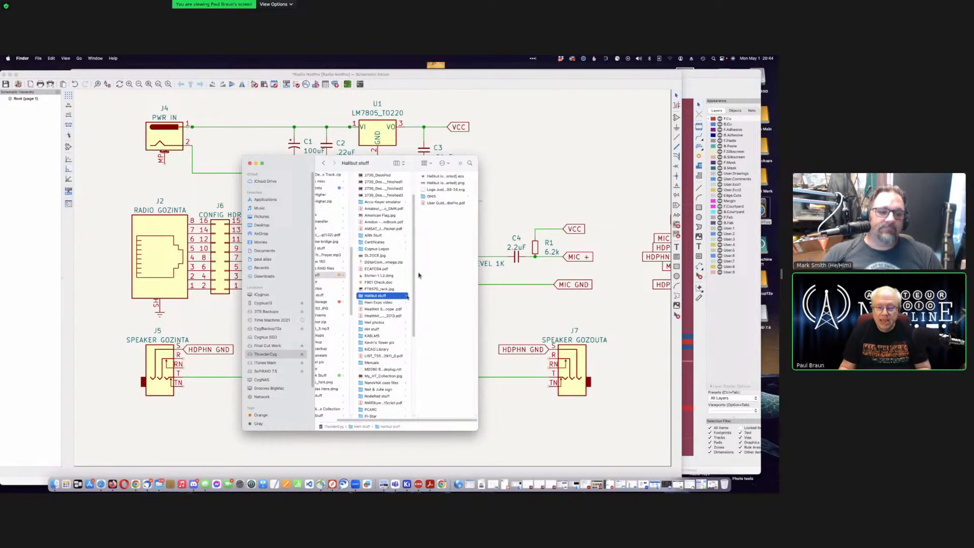
{"action": "left_click", "coordinate": [440, 196]}
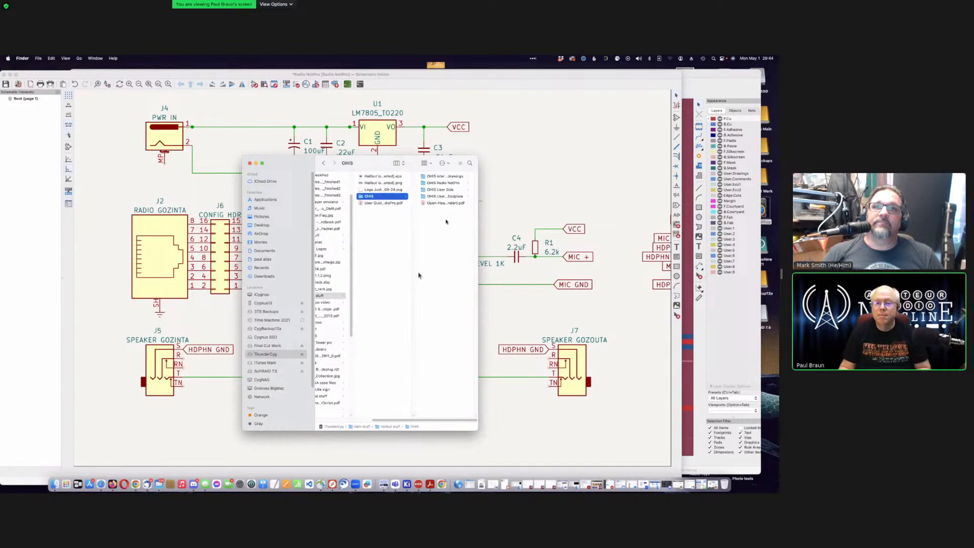
{"action": "left_click", "coordinate": [445, 190]}
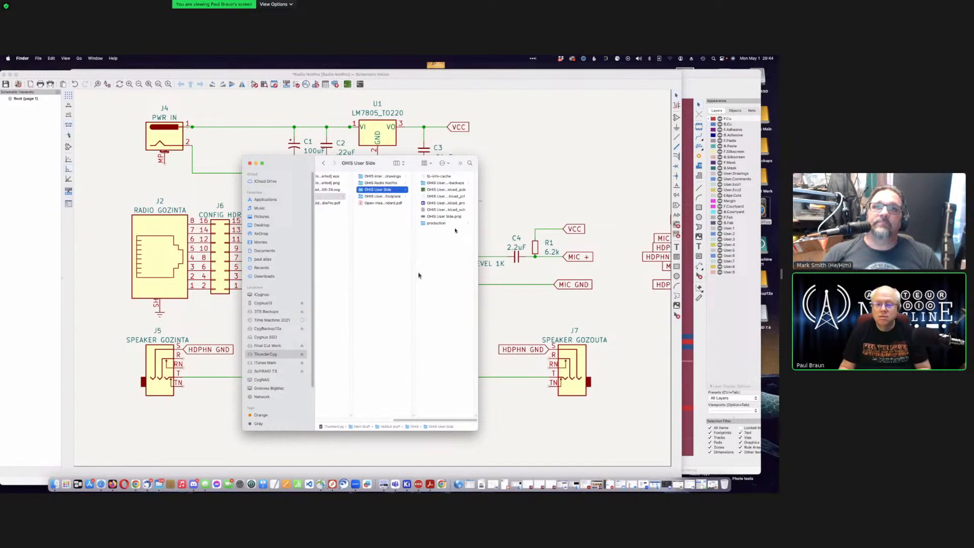
{"action": "left_click", "coordinate": [385, 177]}
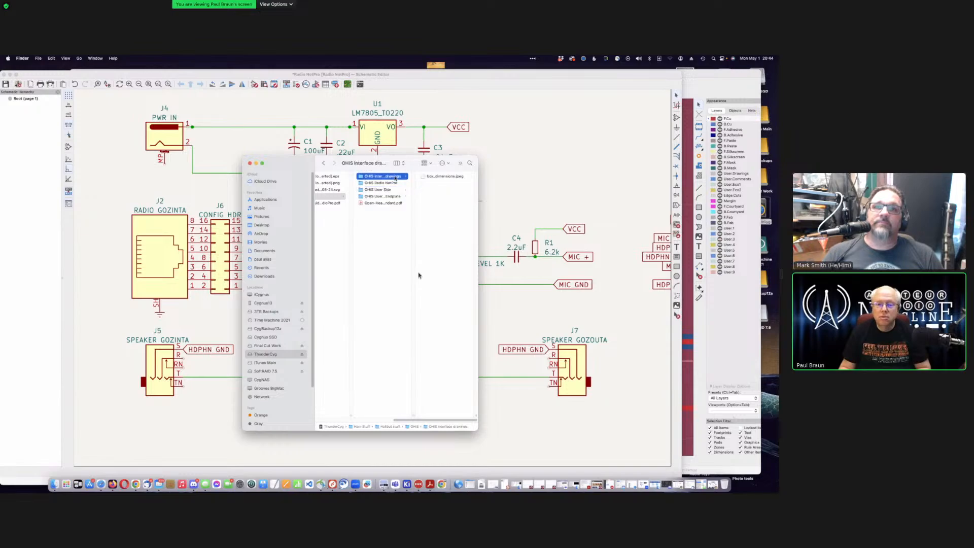
{"action": "left_click", "coordinate": [395, 184]}
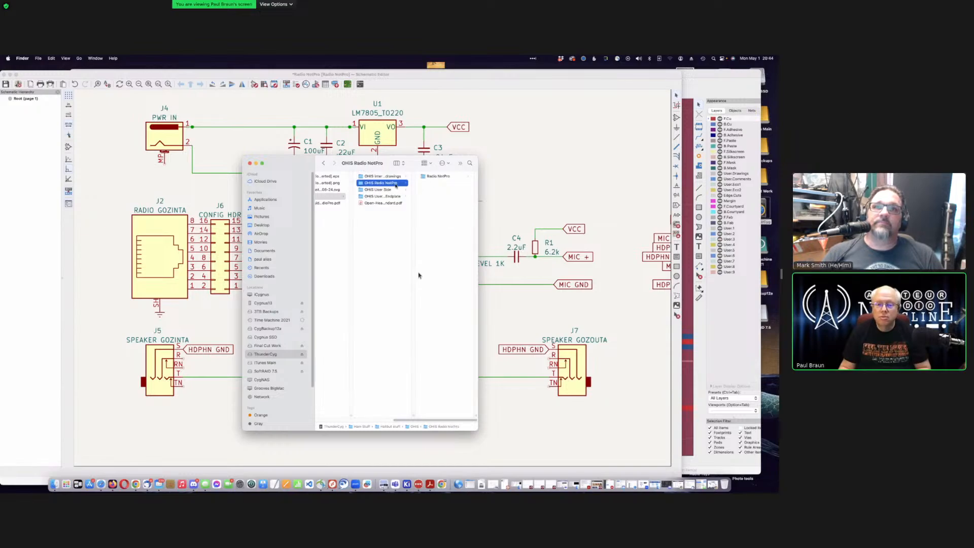
Step: Preview the Open Headset Interconnect Standard PDF, then close the file browser
{"action": "left_click", "coordinate": [390, 203]}
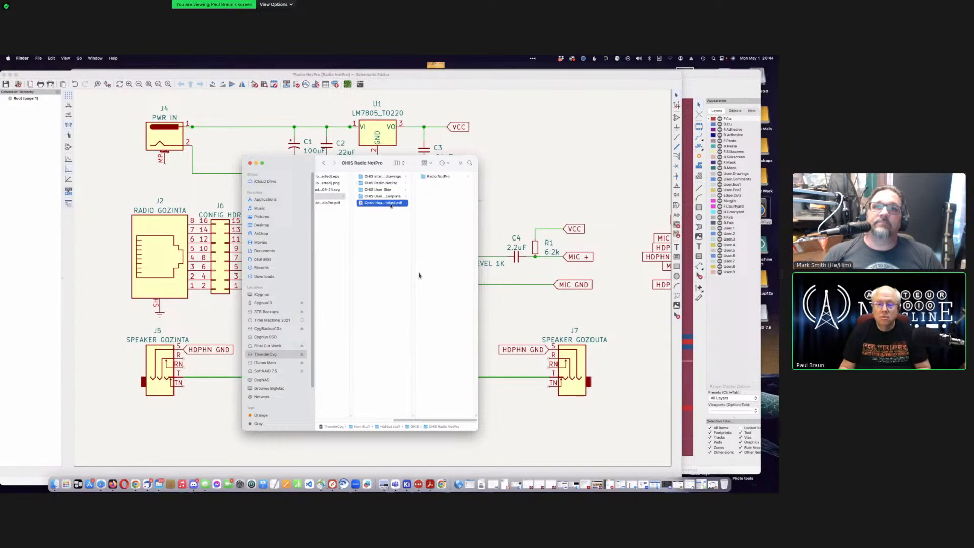
{"action": "left_click_drag", "start_coordinate": [287, 168], "coordinate": [309, 165]}
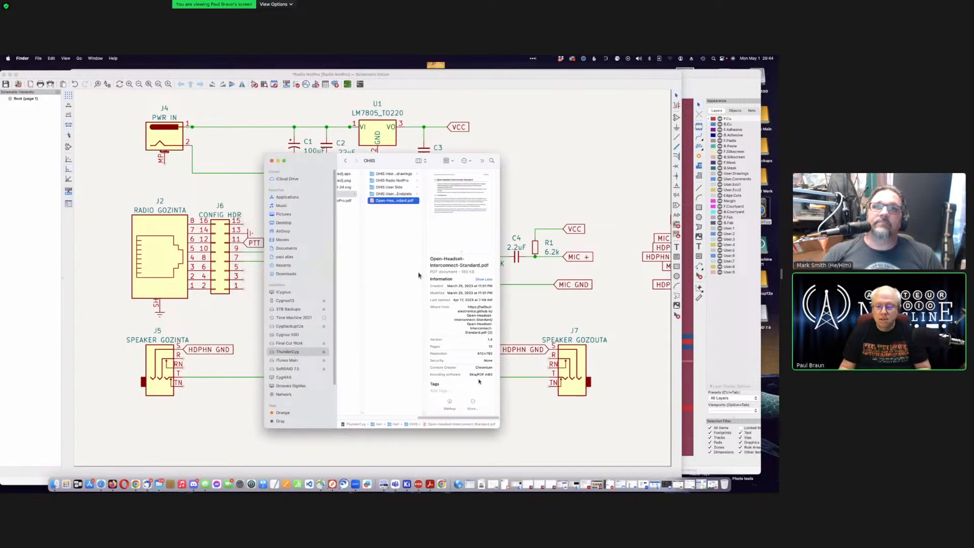
{"action": "scroll", "coordinate": [418, 276], "scroll_direction": "left", "scroll_amount": 10}
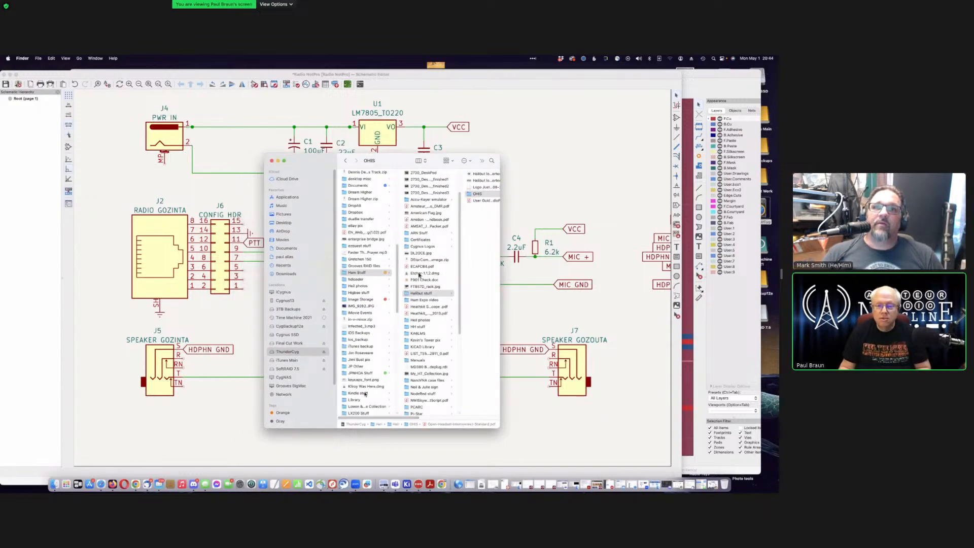
{"action": "left_click", "coordinate": [273, 161]}
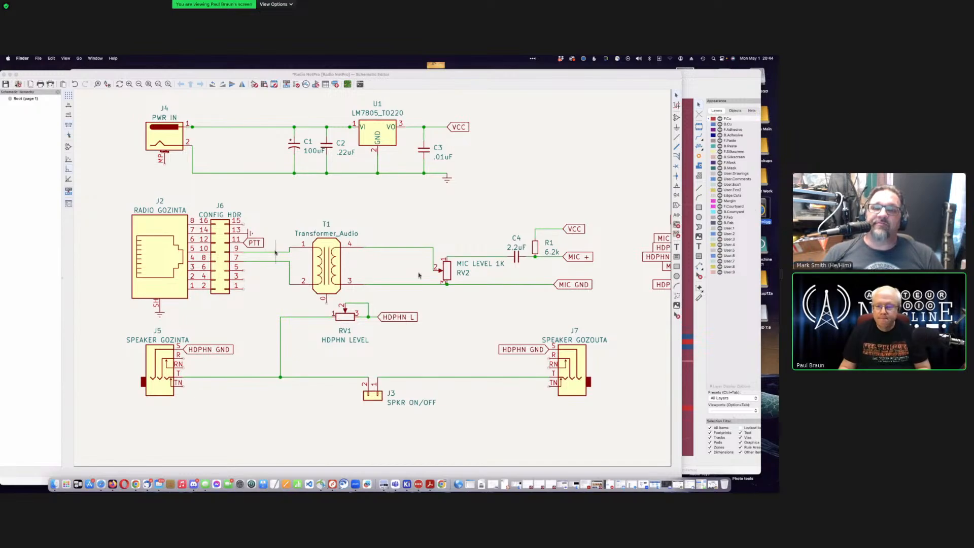
Step: Back in the schematic editor, inspect capacitor C4's properties and deselect it
{"action": "left_click", "coordinate": [517, 258]}
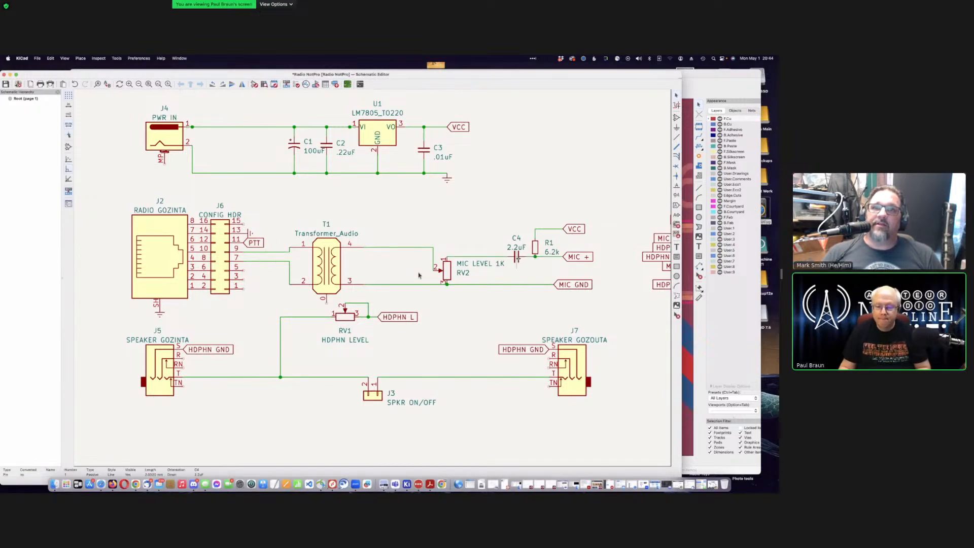
{"action": "left_click", "coordinate": [513, 253]}
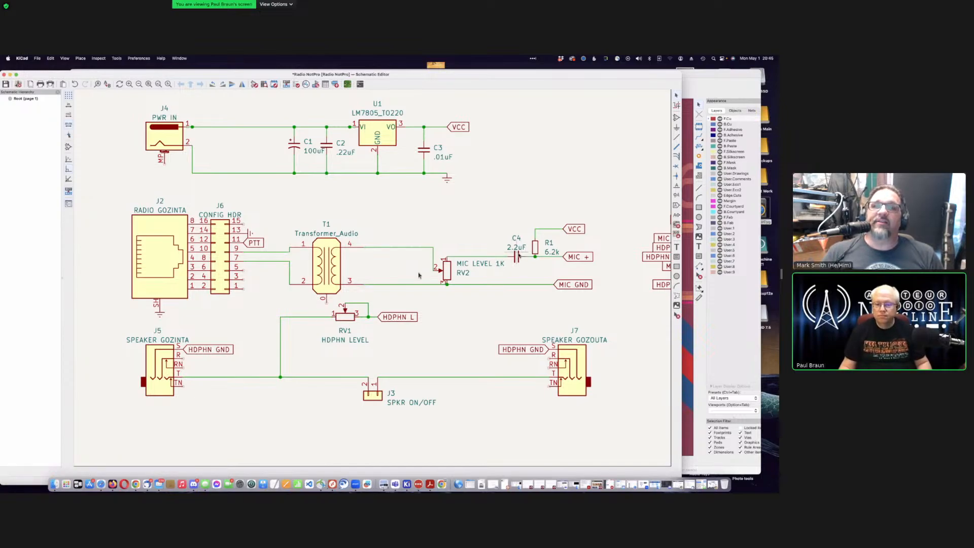
{"action": "left_click", "coordinate": [516, 254]}
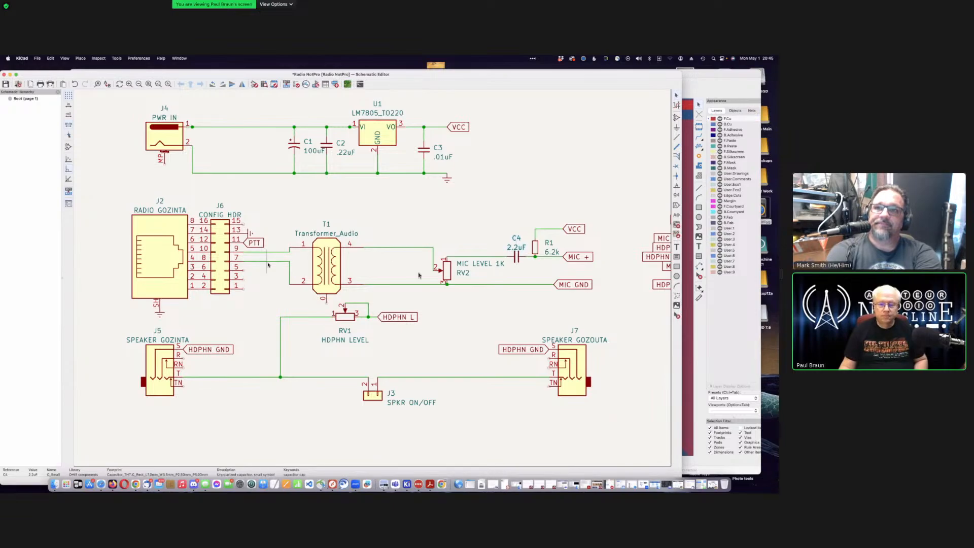
{"action": "left_click", "coordinate": [282, 209]}
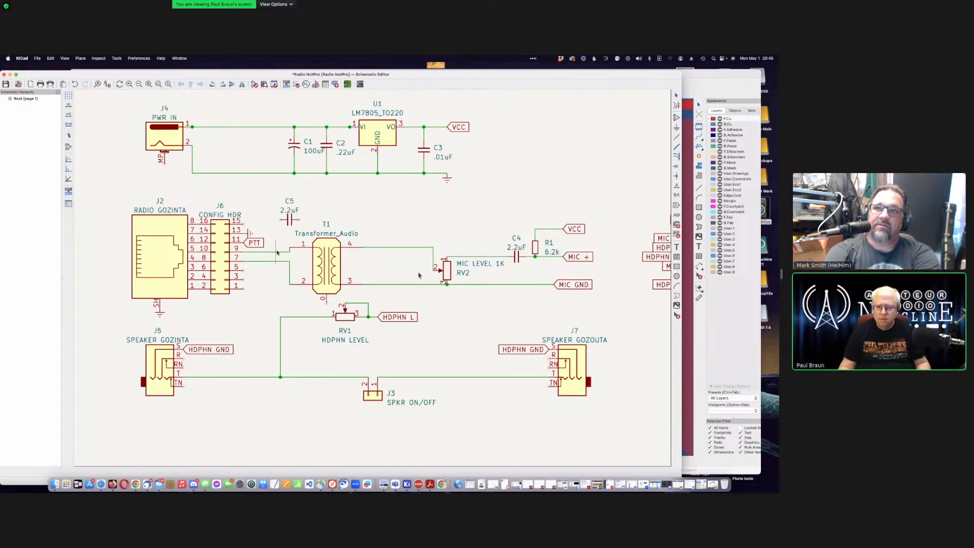
Step: Delete the wire from J6 pin 9 to T1 pin 1 and move capacitor C5 toward the gap
{"action": "left_click", "coordinate": [277, 251]}
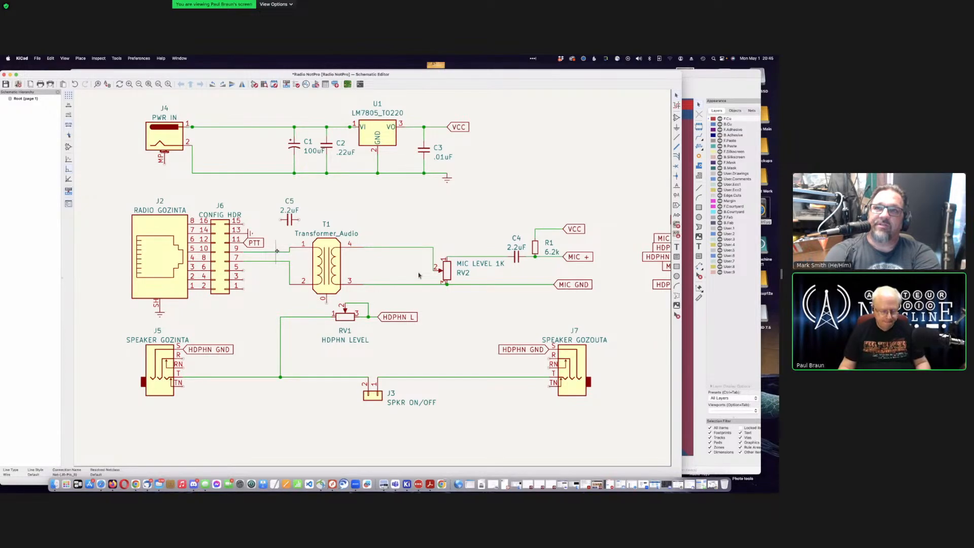
{"action": "key", "text": "Delete"}
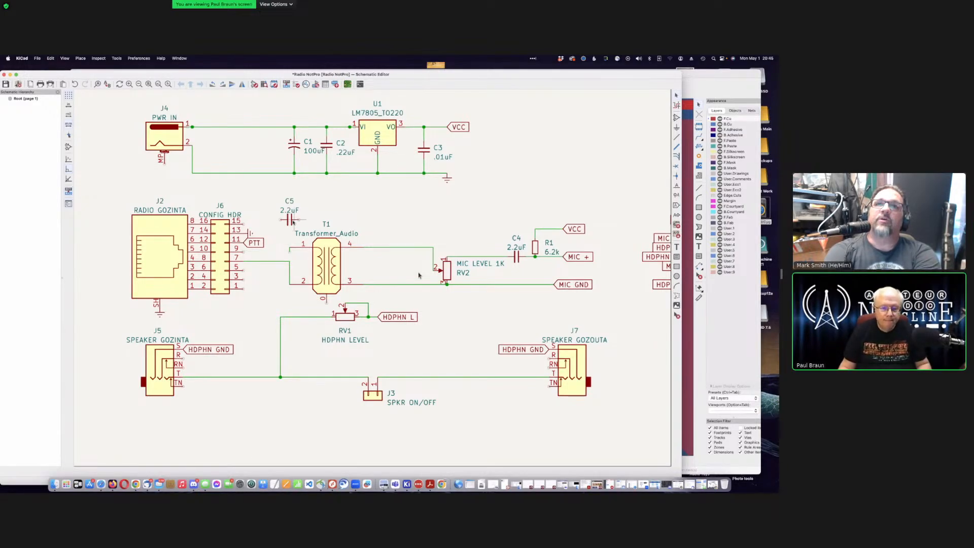
{"action": "left_click", "coordinate": [292, 221]}
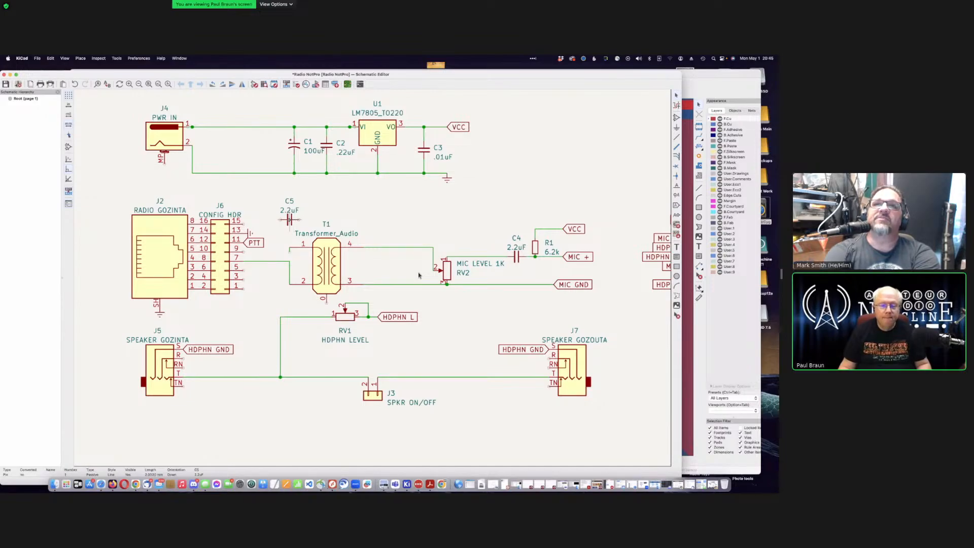
{"action": "key", "text": "m"}
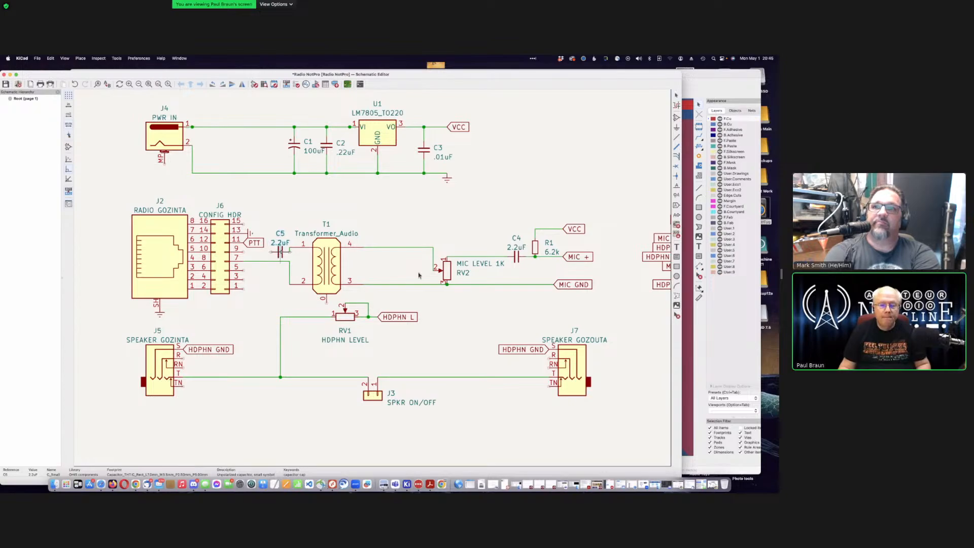
{"action": "key", "text": "Escape"}
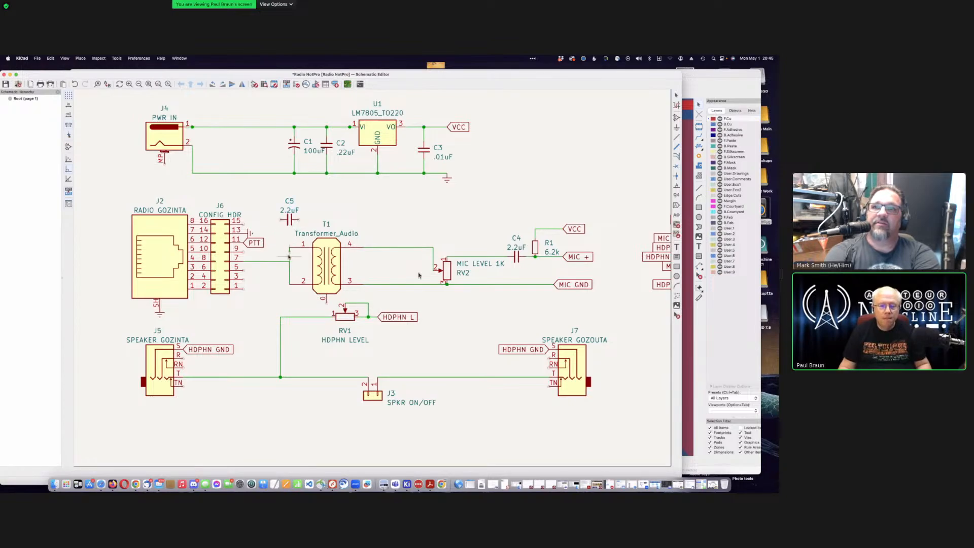
Step: Seat C5 inline before T1 pin 1 and save the schematic
{"action": "key", "text": "w"}
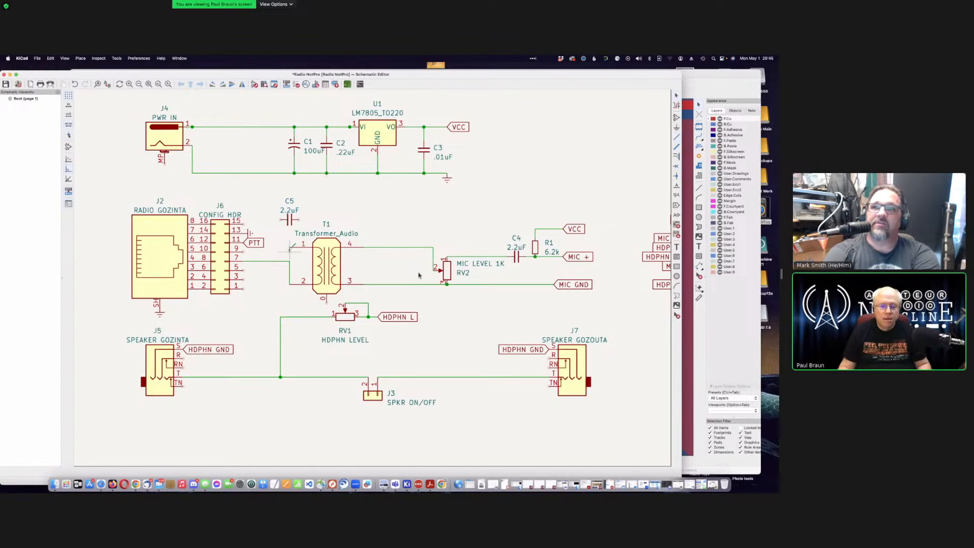
{"action": "left_click", "coordinate": [290, 248]}
{"action": "left_click", "coordinate": [290, 220]}
{"action": "key", "text": "Escape"}
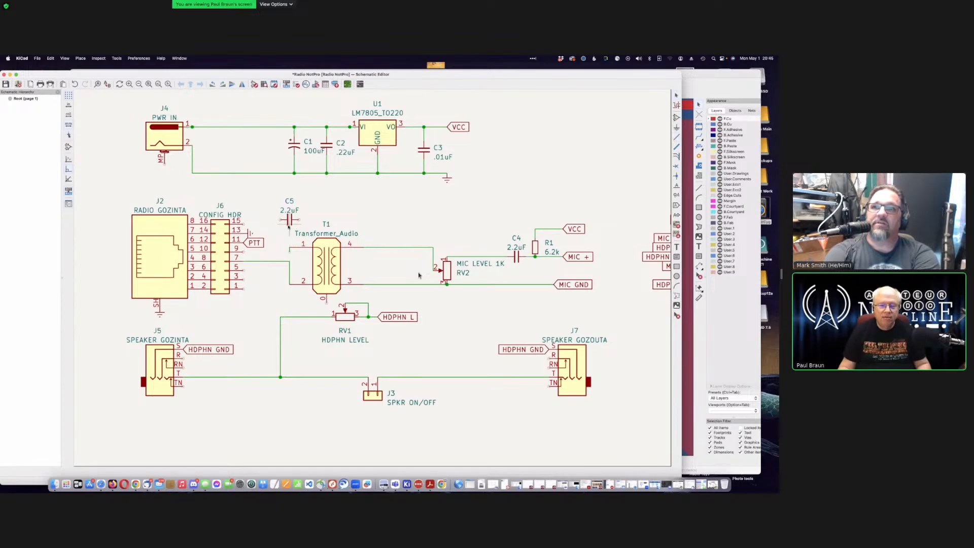
{"action": "key", "text": "m"}
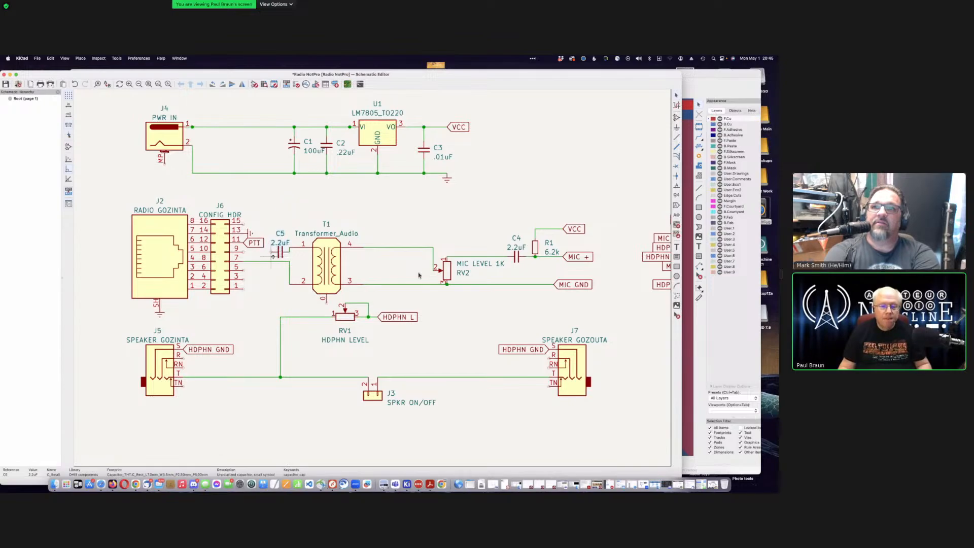
{"action": "key", "text": "Escape"}
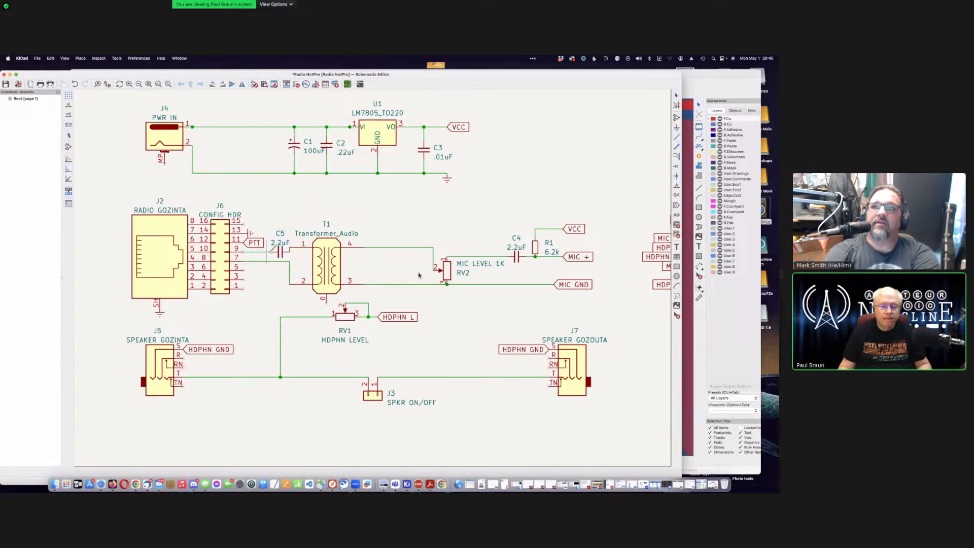
{"action": "key", "text": "super+s"}
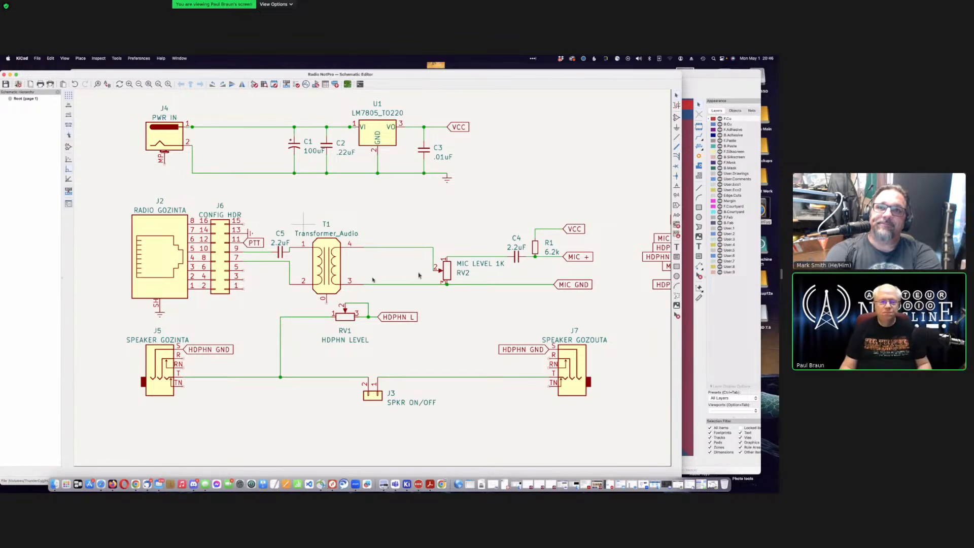
Step: Choose the Earth symbol from the power library and place it under T1's lower middle pin
{"action": "scroll", "coordinate": [307, 210], "scroll_direction": "down", "scroll_amount": 6}
{"action": "scroll", "coordinate": [373, 279], "scroll_direction": "up", "scroll_amount": 2}
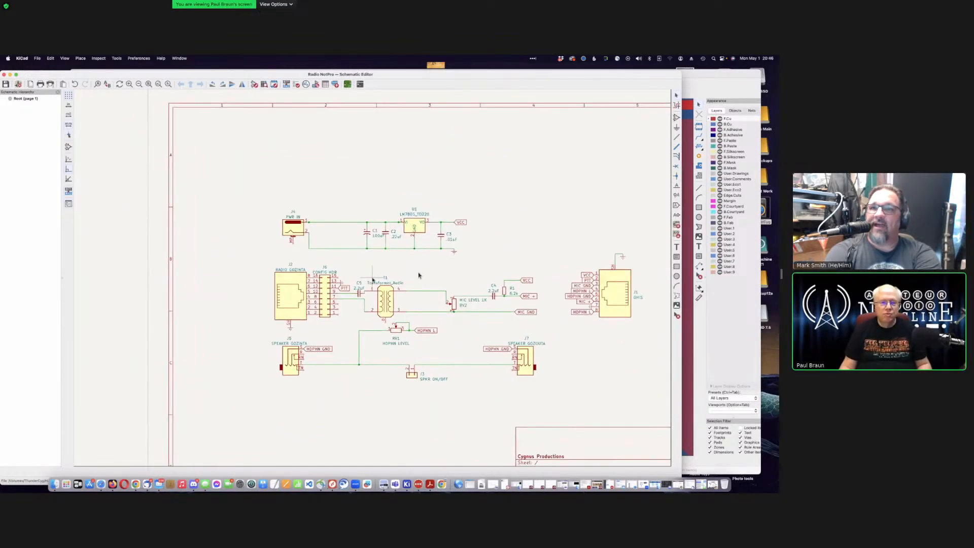
{"action": "scroll", "coordinate": [438, 282], "scroll_direction": "up", "scroll_amount": 3}
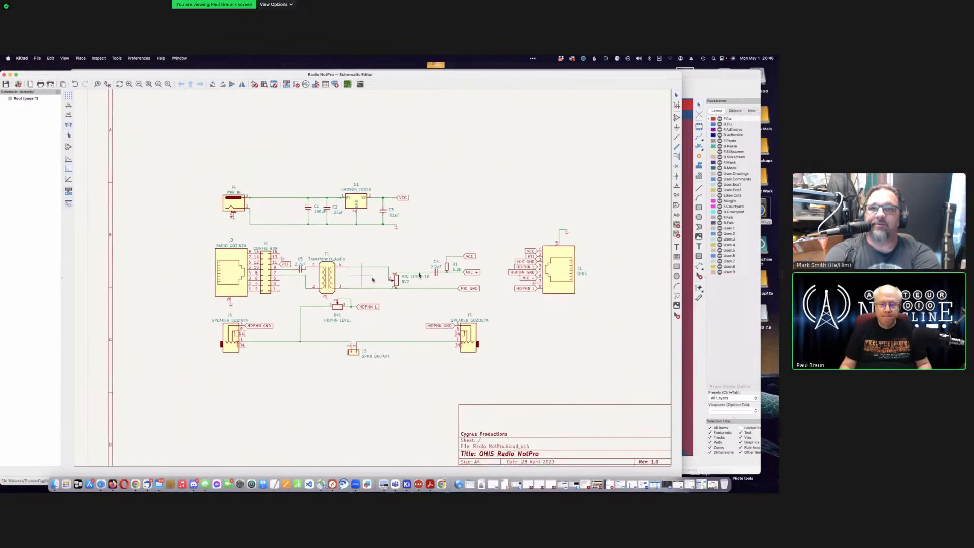
{"action": "scroll", "coordinate": [419, 276], "scroll_direction": "up", "scroll_amount": 2}
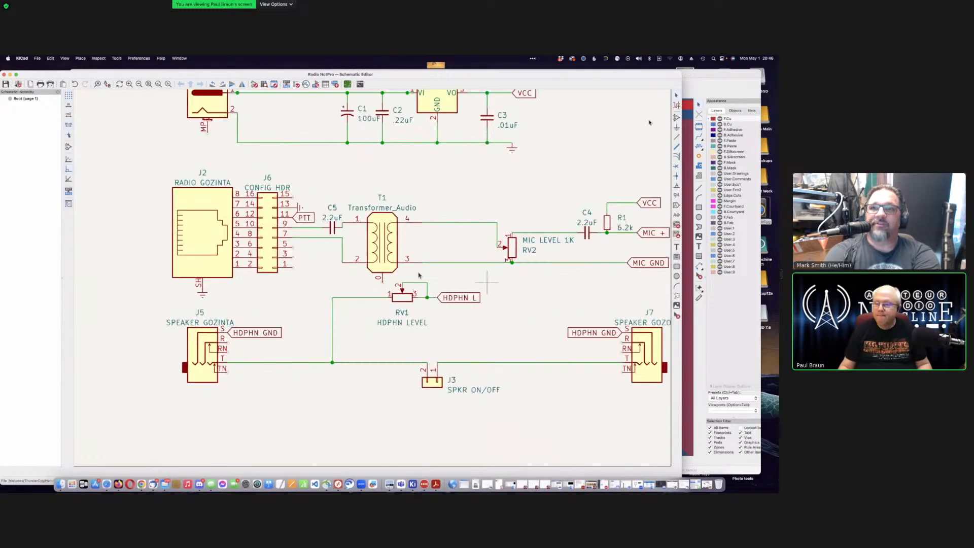
{"action": "key", "text": "p"}
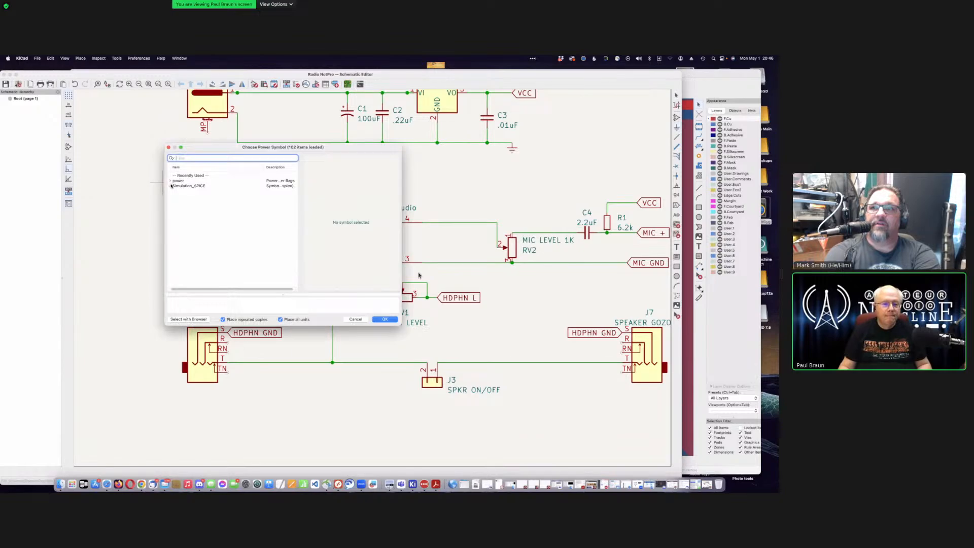
{"action": "left_click", "coordinate": [171, 181]}
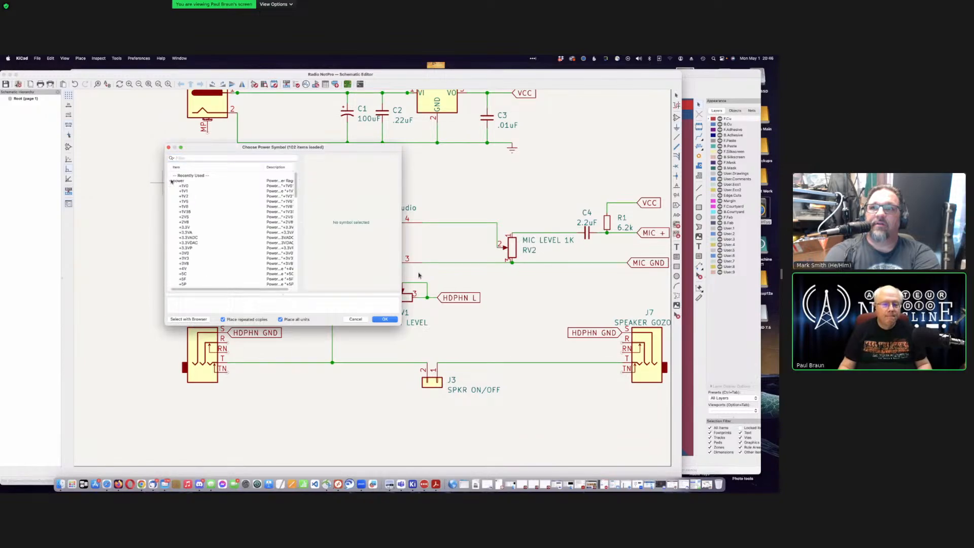
{"action": "scroll", "coordinate": [215, 233], "scroll_direction": "down", "scroll_amount": 10}
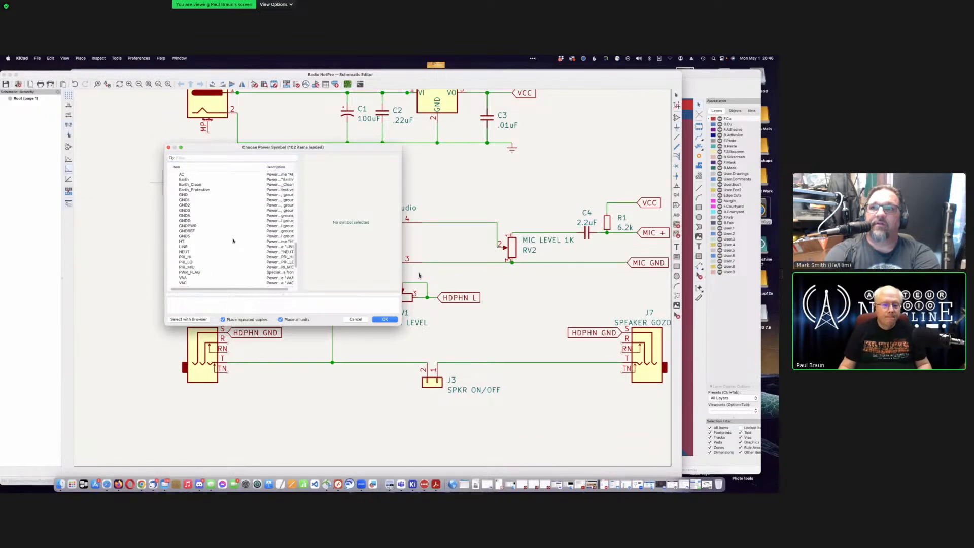
{"action": "scroll", "coordinate": [212, 229], "scroll_direction": "up", "scroll_amount": 5}
{"action": "left_click", "coordinate": [200, 251]}
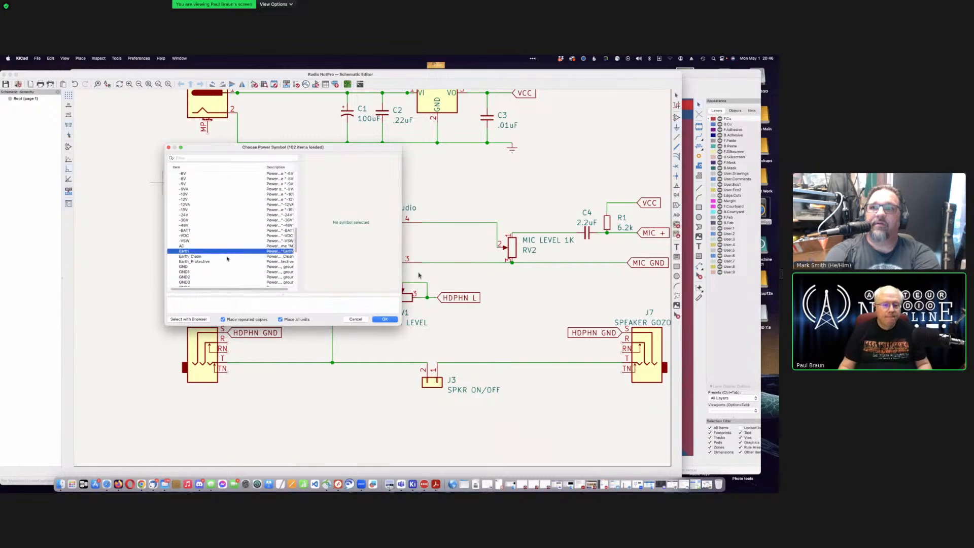
{"action": "left_click", "coordinate": [385, 319]}
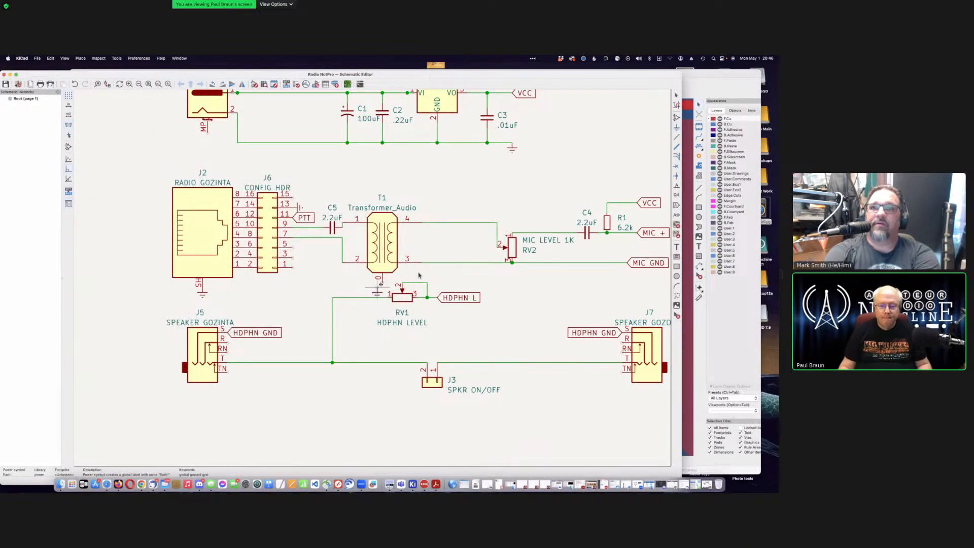
{"action": "left_click", "coordinate": [382, 282]}
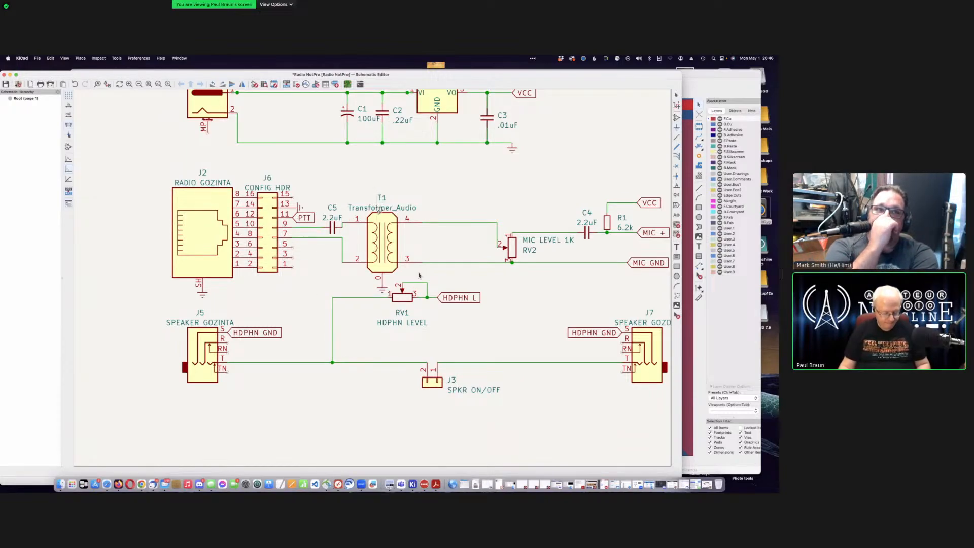
Step: Change T1's value text from Transformer_Audio to 'ISO XFMR' and save the schematic
{"action": "double_click", "coordinate": [378, 208]}
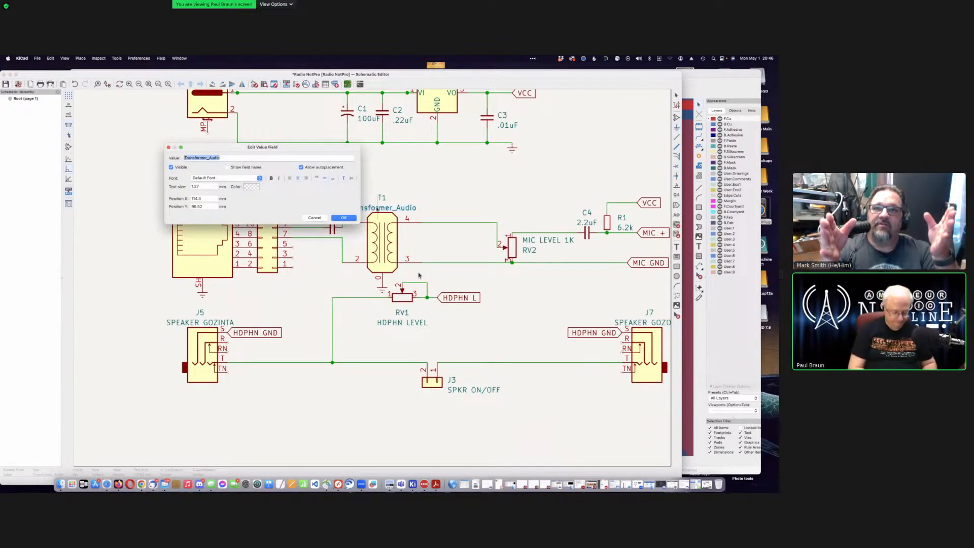
{"action": "type", "text": "1"}
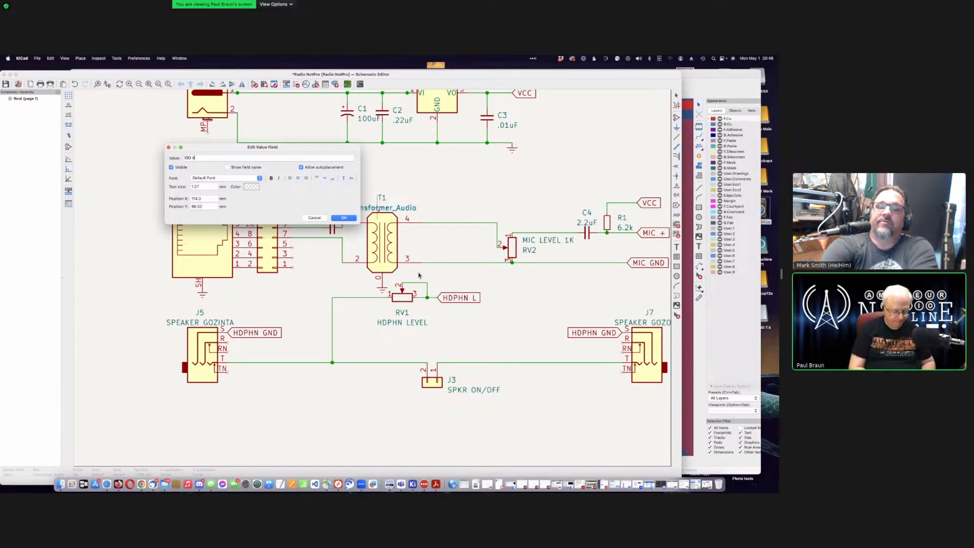
{"action": "type", "text": " XFMR"}
{"action": "key", "text": "Return"}
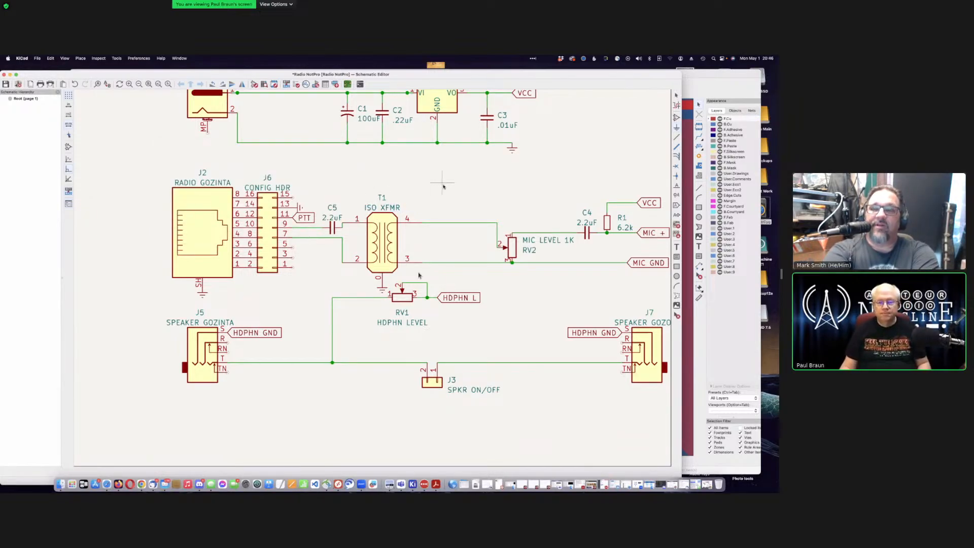
{"action": "key", "text": "super+s"}
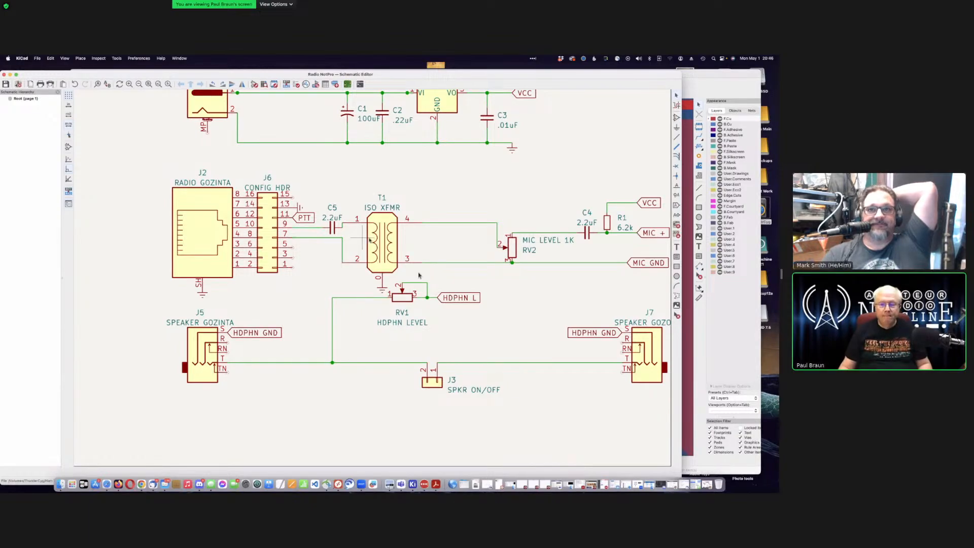
Step: Open T1's symbol properties and launch the footprint library browser from its Footprint field
{"action": "double_click", "coordinate": [382, 242]}
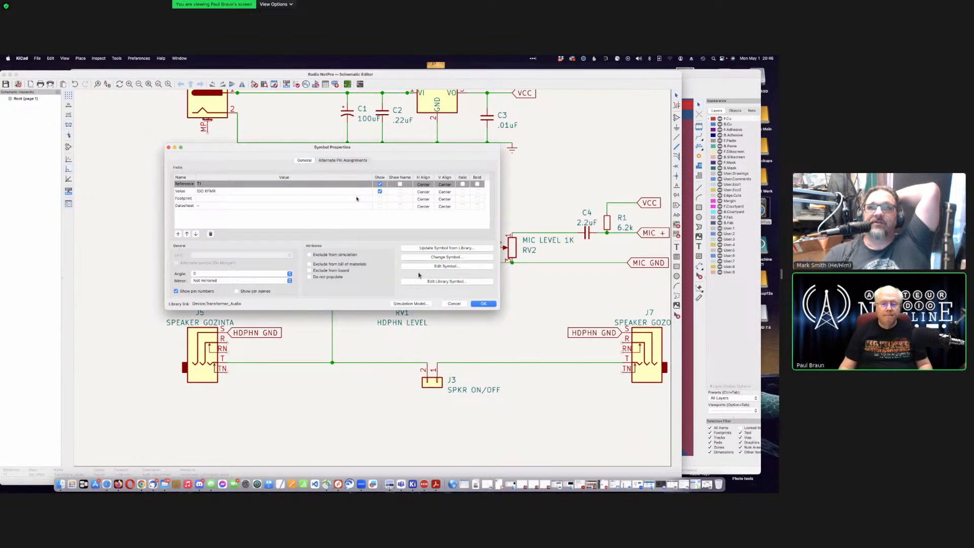
{"action": "left_click", "coordinate": [357, 198]}
{"action": "left_click", "coordinate": [369, 200]}
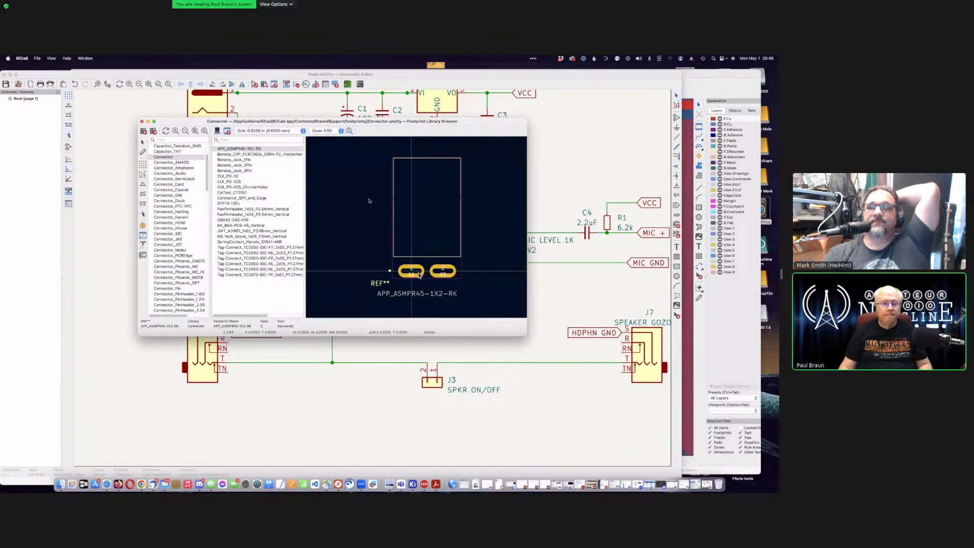
Step: Select the Transformer_THT library and preview the Autotransformer_Toroid_1Tap_Horizontal_D9.0mm_Amidon-T30 footprint
{"action": "scroll", "coordinate": [196, 200], "scroll_direction": "down", "scroll_amount": 10}
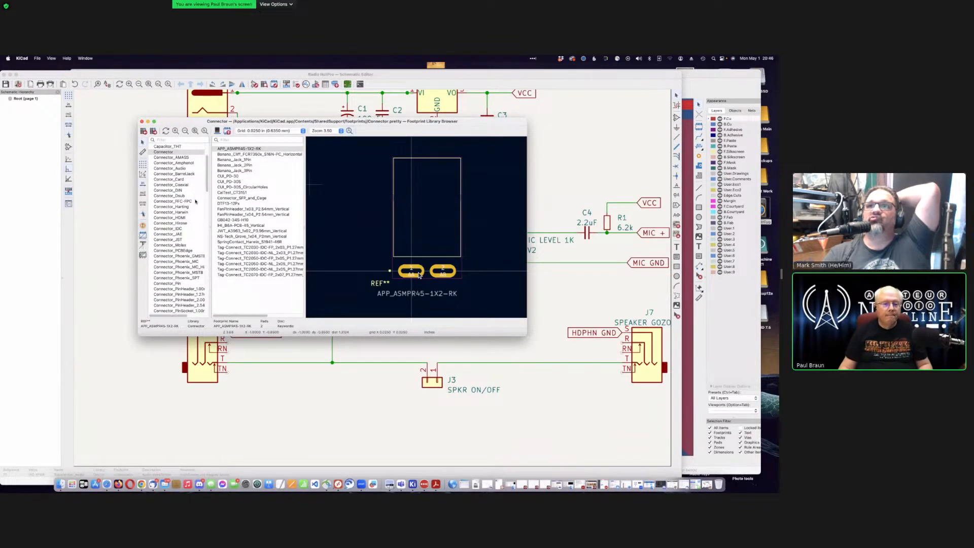
{"action": "scroll", "coordinate": [196, 200], "scroll_direction": "down", "scroll_amount": 5}
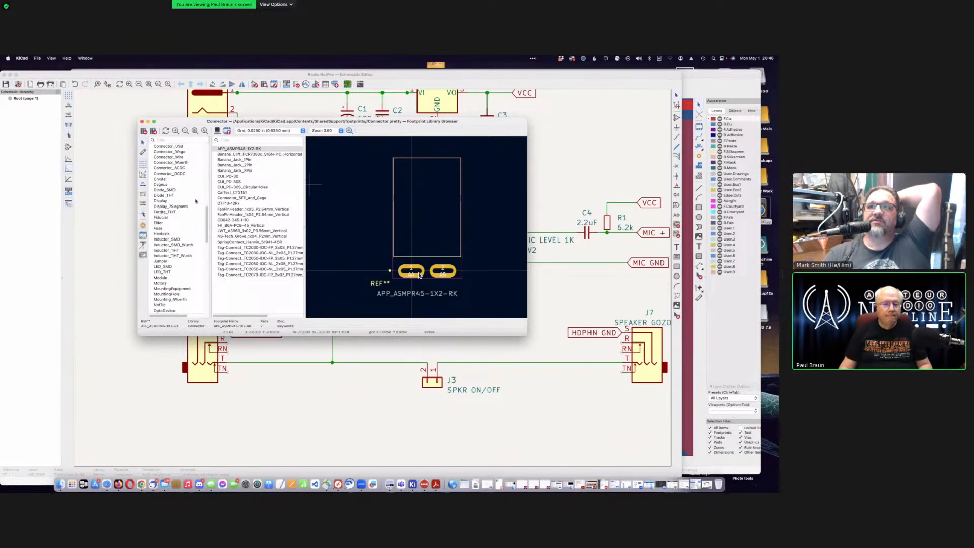
{"action": "scroll", "coordinate": [193, 233], "scroll_direction": "down", "scroll_amount": 15}
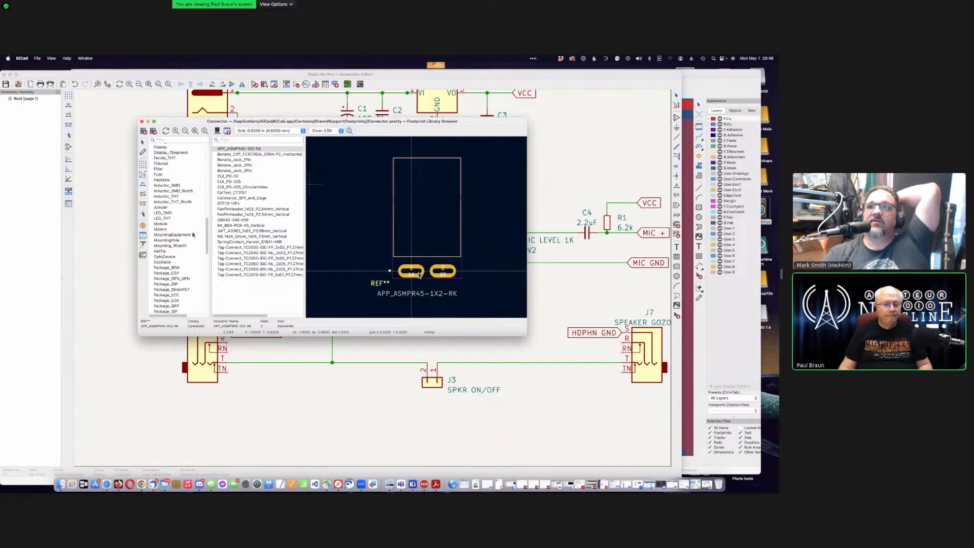
{"action": "scroll", "coordinate": [193, 234], "scroll_direction": "down", "scroll_amount": 5}
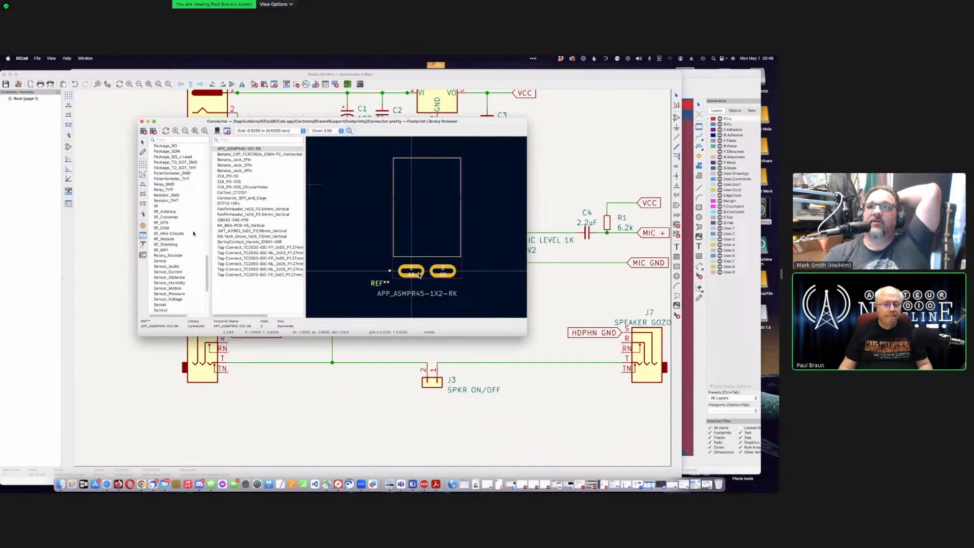
{"action": "scroll", "coordinate": [193, 233], "scroll_direction": "down", "scroll_amount": 5}
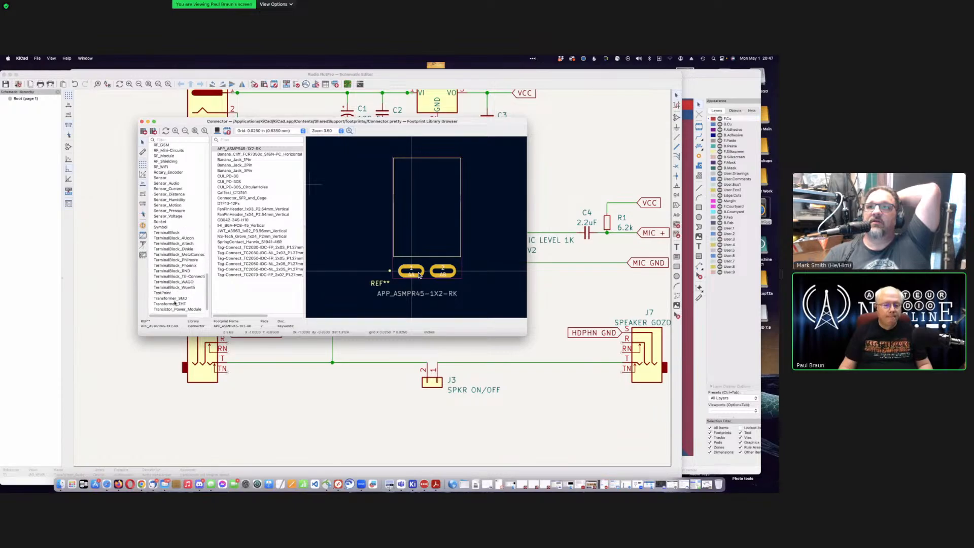
{"action": "left_click", "coordinate": [182, 304]}
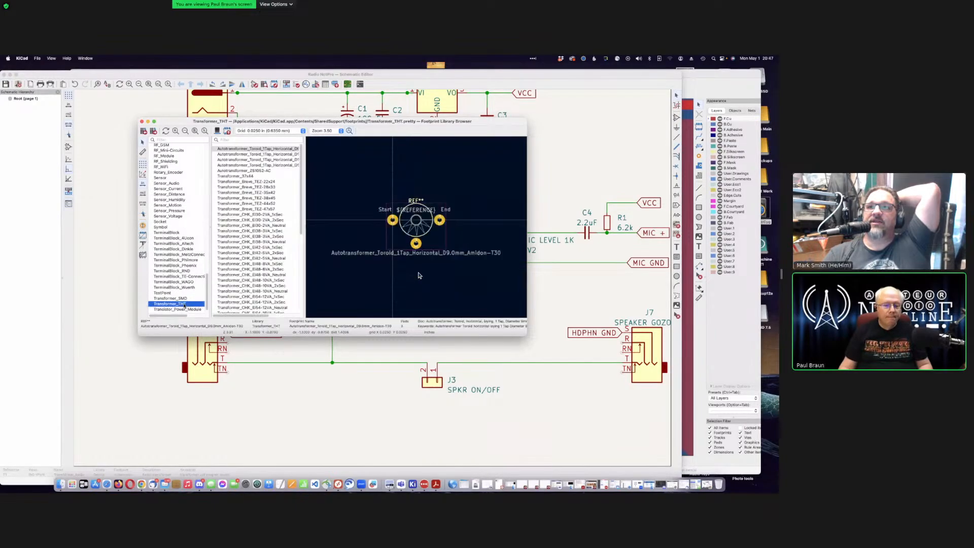
{"action": "scroll", "coordinate": [185, 265], "scroll_direction": "down", "scroll_amount": 1}
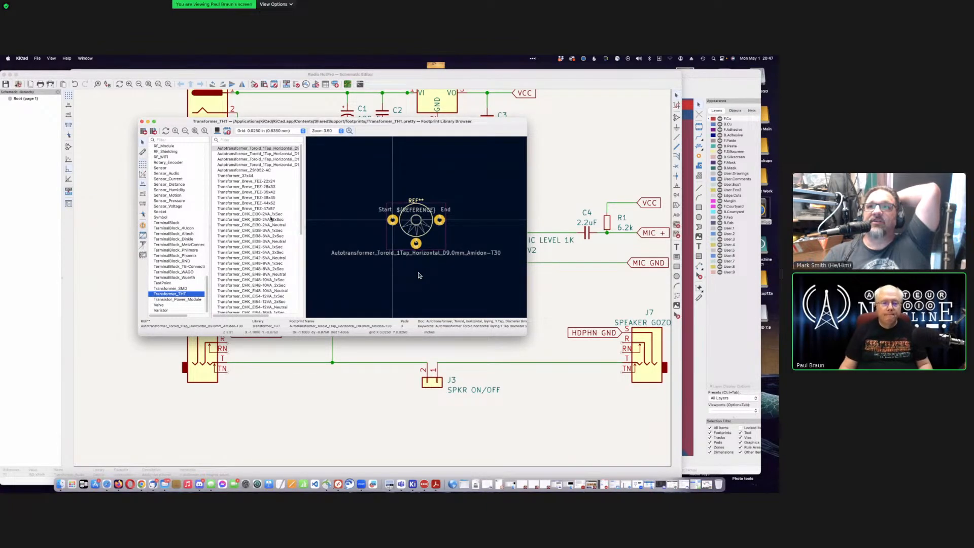
{"action": "scroll", "coordinate": [272, 219], "scroll_direction": "down", "scroll_amount": 1}
{"action": "scroll", "coordinate": [272, 219], "scroll_direction": "down", "scroll_amount": 3}
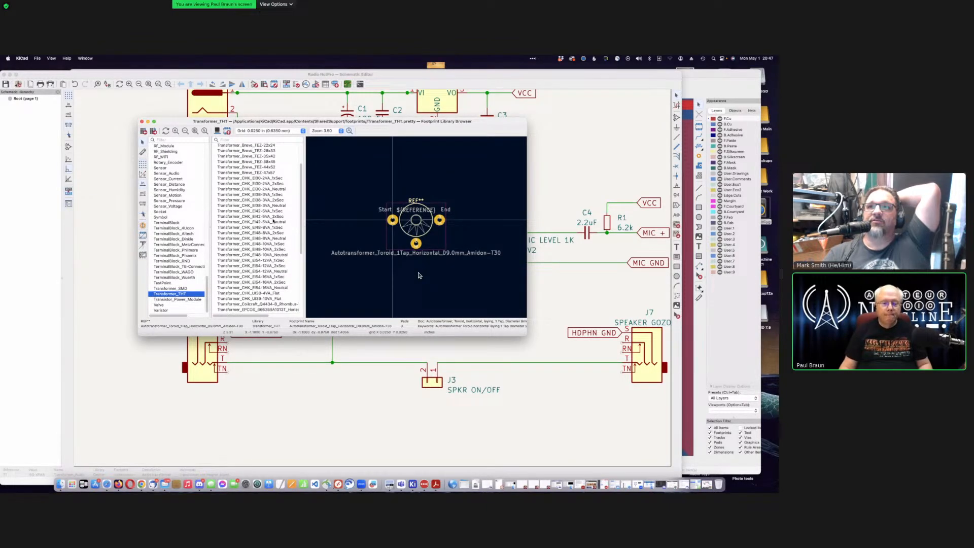
{"action": "scroll", "coordinate": [273, 221], "scroll_direction": "down", "scroll_amount": 1}
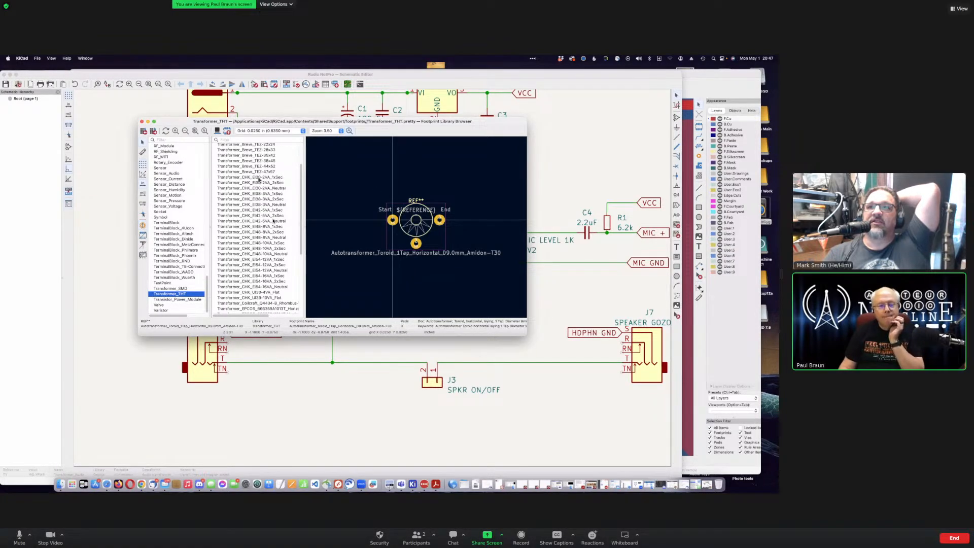
{"action": "scroll", "coordinate": [274, 221], "scroll_direction": "up", "scroll_amount": 2}
{"action": "scroll", "coordinate": [261, 205], "scroll_direction": "up", "scroll_amount": 2}
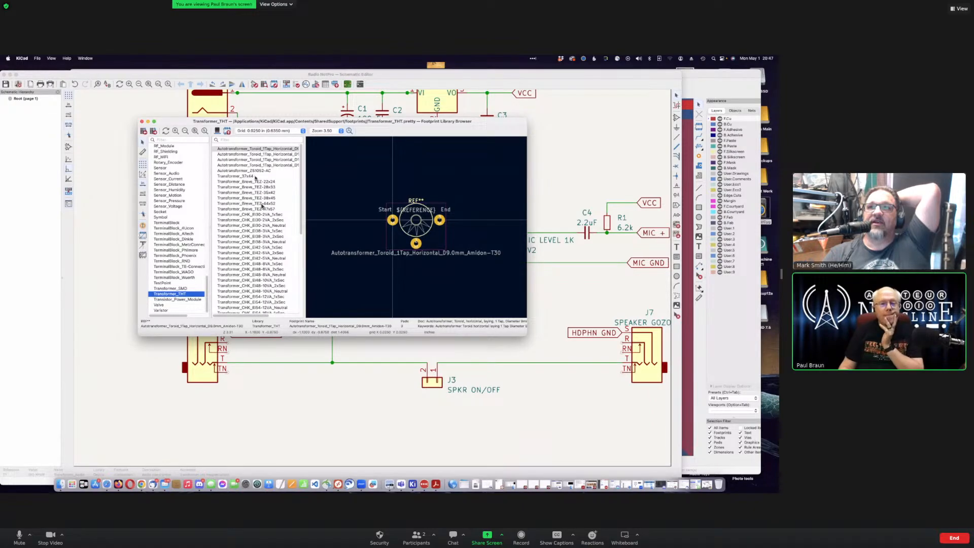
{"action": "left_click", "coordinate": [263, 149]}
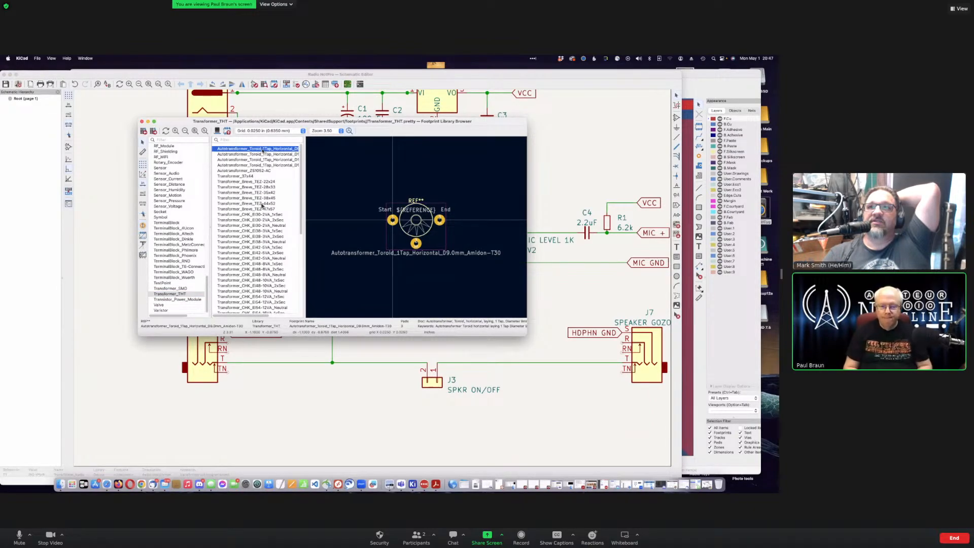
Step: Step down through Transformer_THT footprints from Transformer_37x44 to the Amidon toroid footprints
{"action": "key", "text": "Down"}
{"action": "key", "text": "Down"}
{"action": "key", "text": "Down"}
{"action": "key", "text": "Down"}
{"action": "key", "text": "Down"}
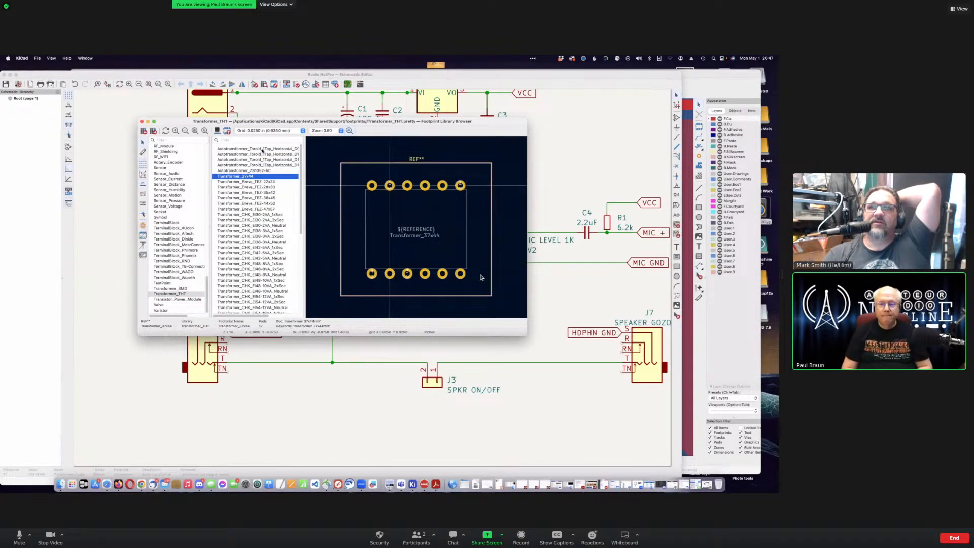
{"action": "key", "text": "Down"}
{"action": "key", "text": "Down"}
{"action": "key", "text": "Down"}
{"action": "key", "text": "Down"}
{"action": "key", "text": "Down"}
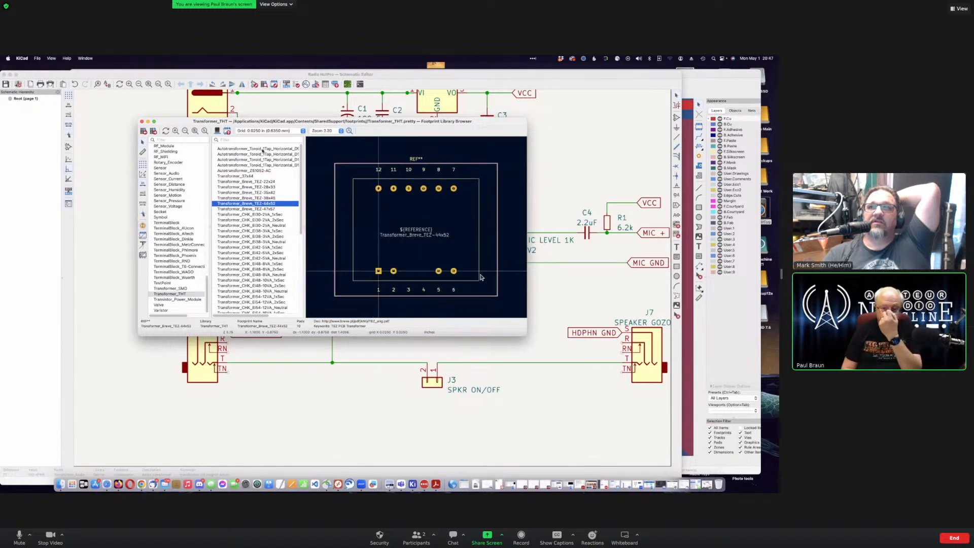
{"action": "key", "text": "Down"}
{"action": "key", "text": "Down"}
{"action": "key", "text": "Down"}
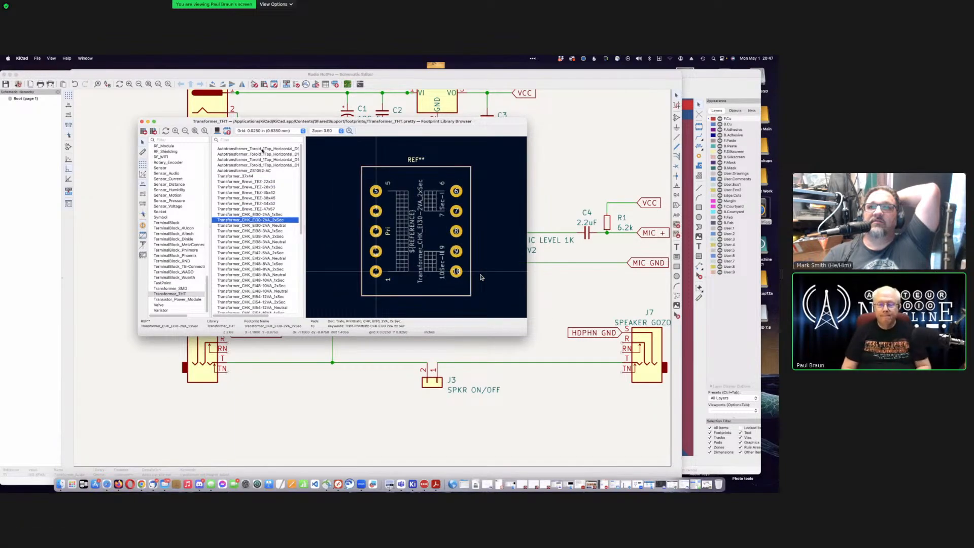
{"action": "key", "text": "Down"}
{"action": "key", "text": "Down"}
{"action": "key", "text": "Down"}
{"action": "key", "text": "Down"}
{"action": "key", "text": "Down"}
{"action": "key", "text": "Down"}
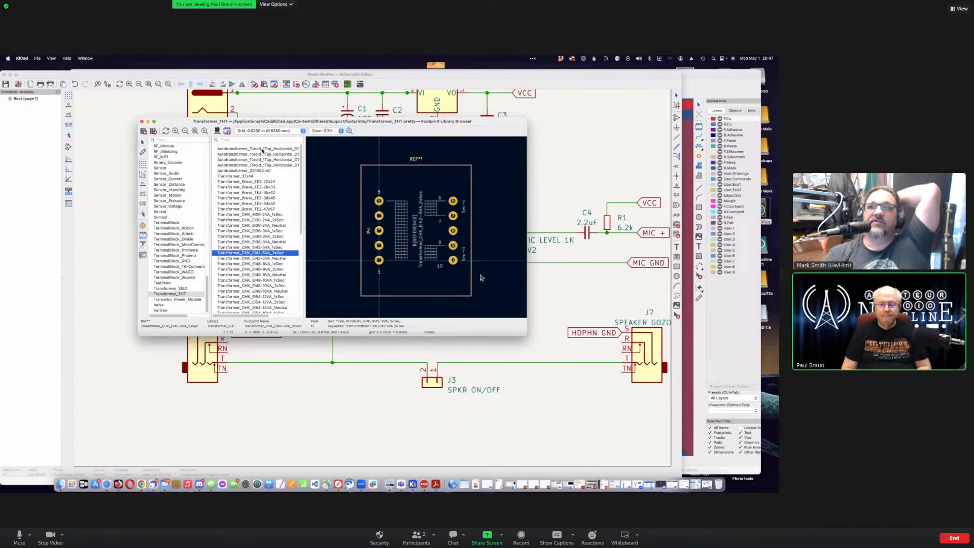
{"action": "key", "text": "Down"}
{"action": "key", "text": "Down"}
{"action": "key", "text": "Down"}
{"action": "key", "text": "Down"}
{"action": "key", "text": "Down"}
{"action": "key", "text": "Down"}
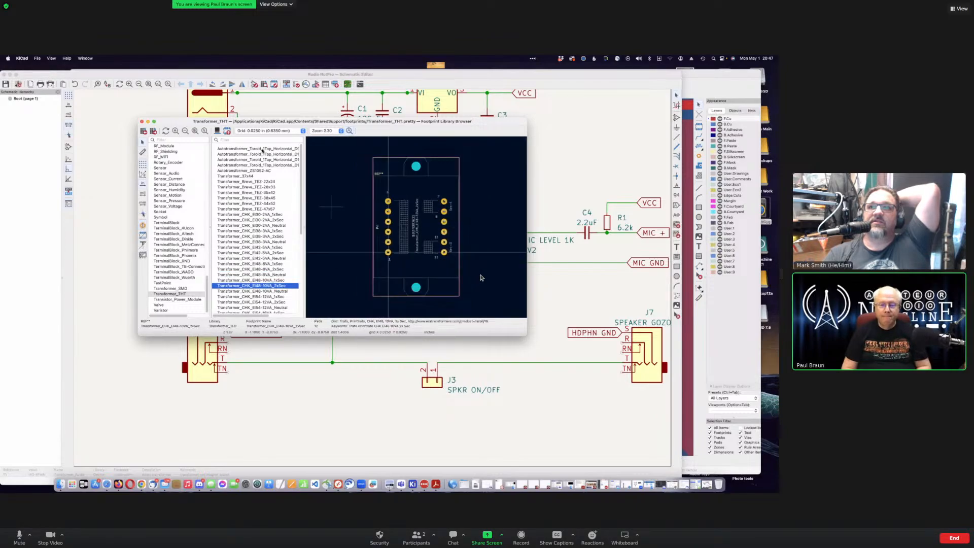
{"action": "key", "text": "Down"}
{"action": "key", "text": "Down"}
{"action": "key", "text": "Down"}
{"action": "key", "text": "Down"}
{"action": "key", "text": "Down"}
{"action": "key", "text": "Down"}
{"action": "key", "text": "Down"}
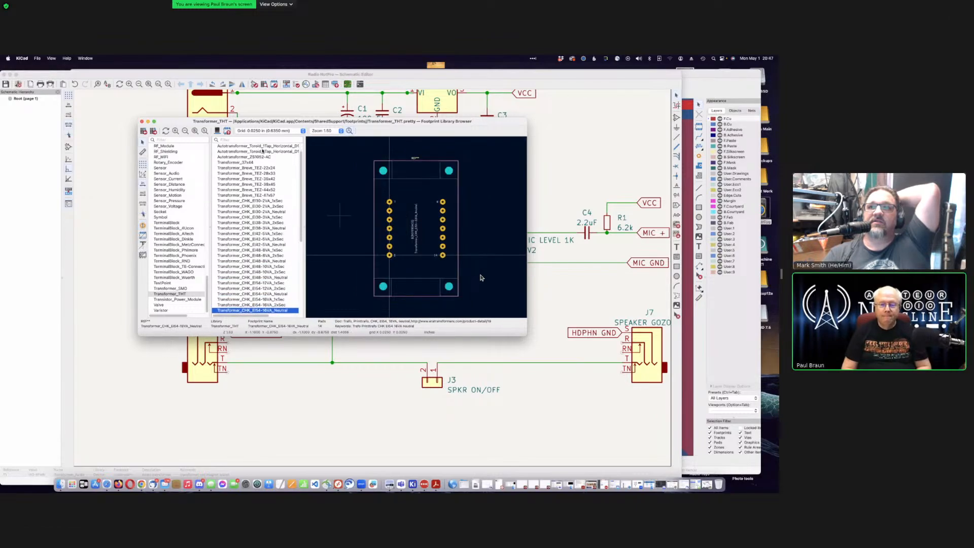
{"action": "key", "text": "Down"}
{"action": "key", "text": "Down"}
{"action": "key", "text": "Down"}
{"action": "key", "text": "Down"}
{"action": "key", "text": "Down"}
{"action": "key", "text": "Down"}
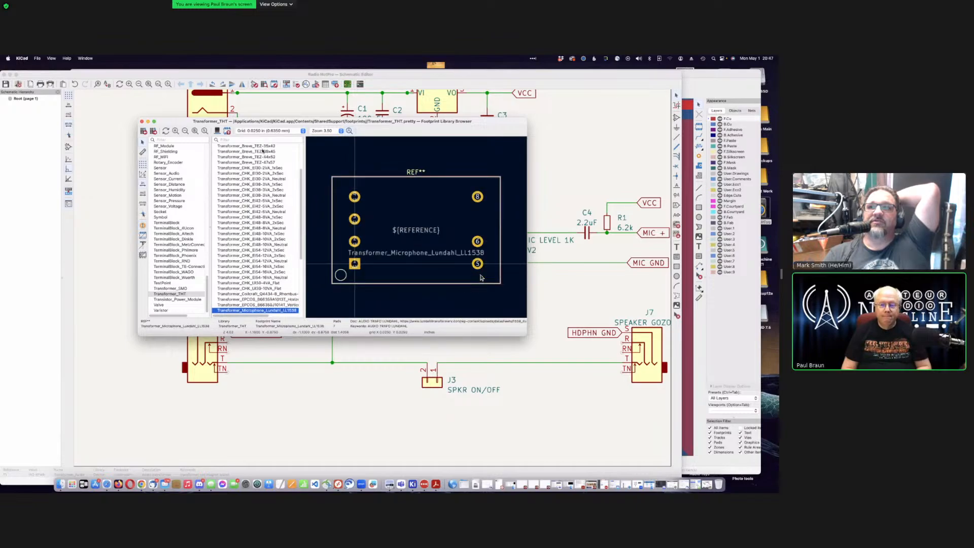
{"action": "key", "text": "Down"}
{"action": "key", "text": "Down"}
{"action": "key", "text": "Down"}
{"action": "key", "text": "Down"}
{"action": "key", "text": "Down"}
{"action": "key", "text": "Down"}
{"action": "key", "text": "Down"}
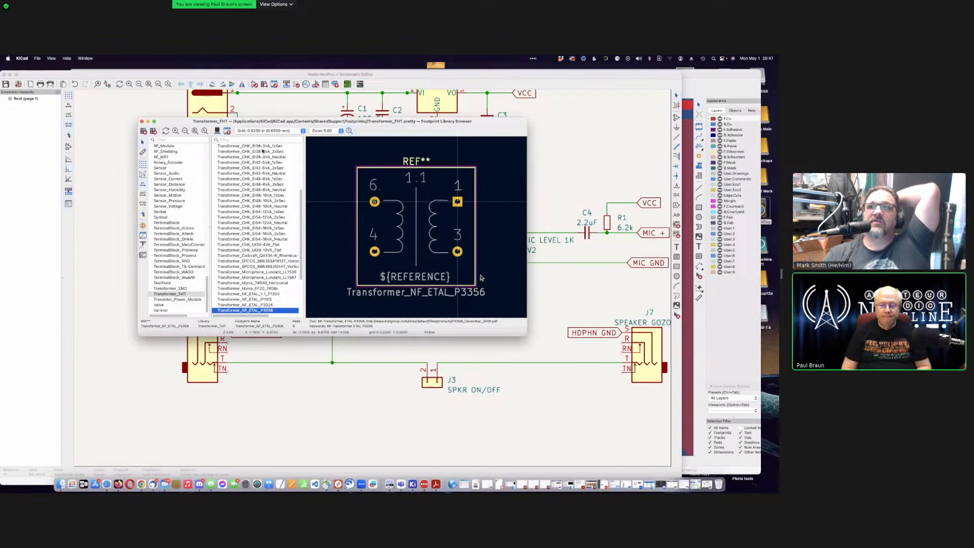
{"action": "key", "text": "Down"}
{"action": "key", "text": "Down"}
{"action": "key", "text": "Down"}
{"action": "key", "text": "Down"}
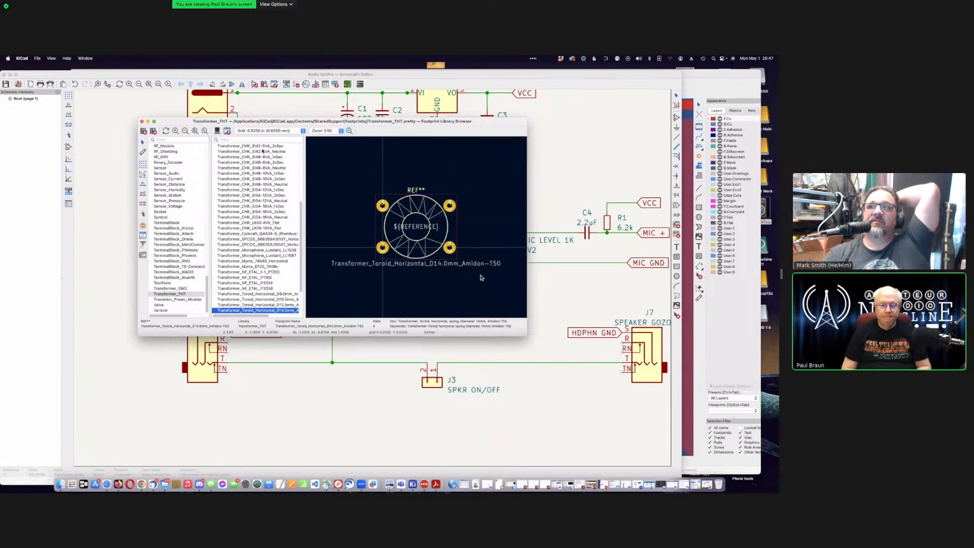
{"action": "key", "text": "Down"}
{"action": "key", "text": "Down"}
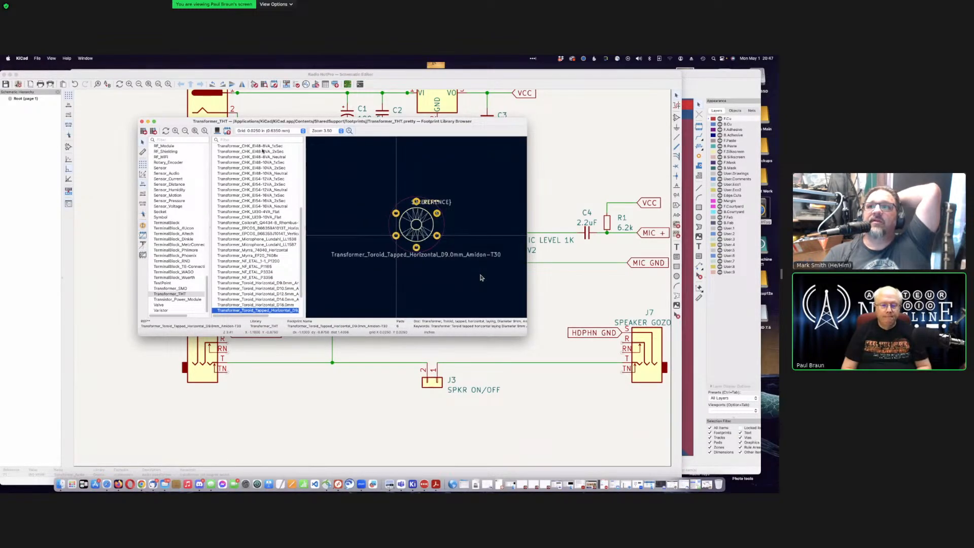
Step: Step back up to preview Transformer_NF_ETAL_1-1_P1200, then switch to the EggBeaterFeeder PCB Editor
{"action": "key", "text": "Up"}
{"action": "key", "text": "Up"}
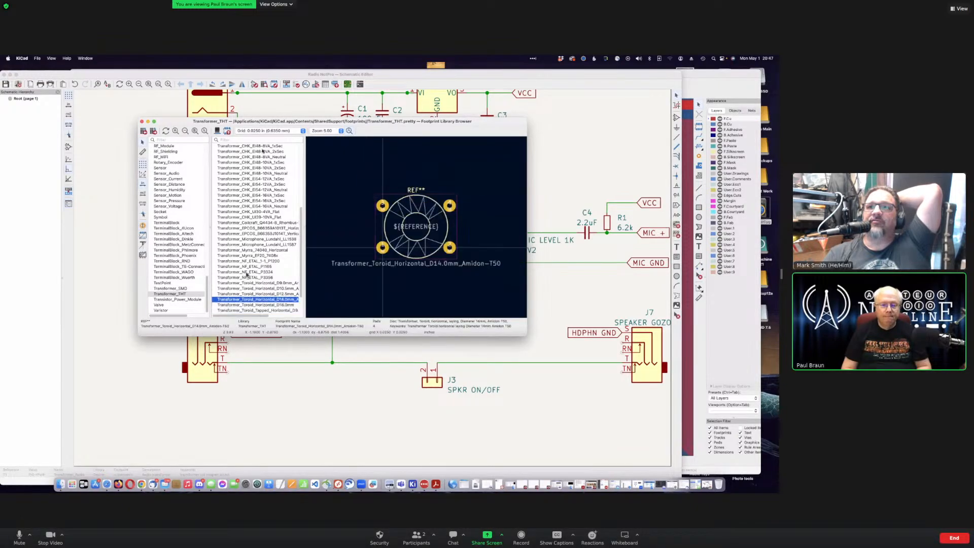
{"action": "key", "text": "Up"}
{"action": "key", "text": "Up"}
{"action": "key", "text": "Up"}
{"action": "key", "text": "Up"}
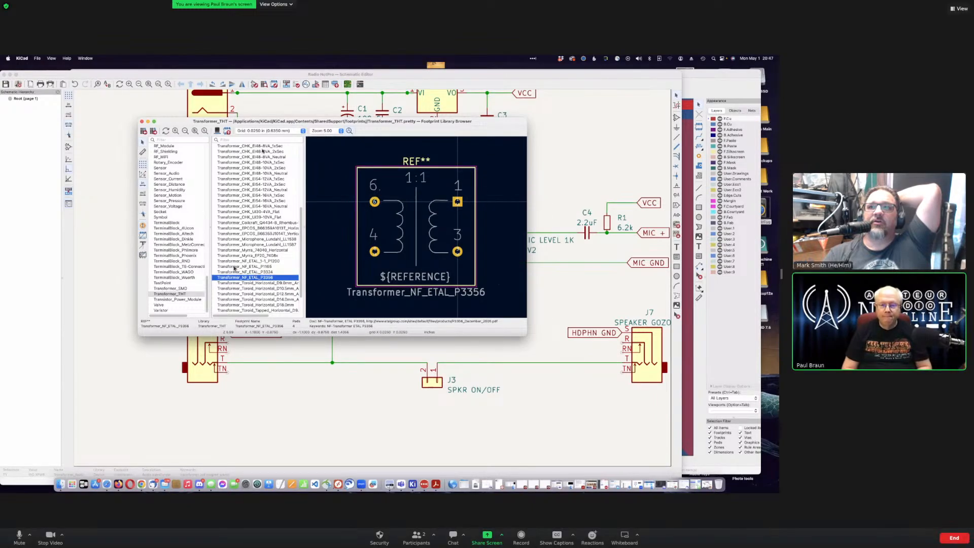
{"action": "key", "text": "Up"}
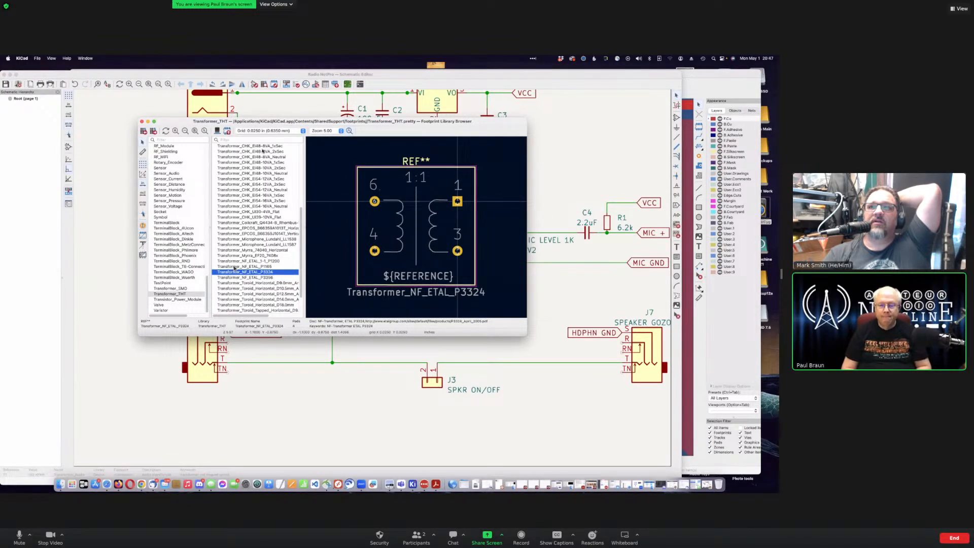
{"action": "key", "text": "Up"}
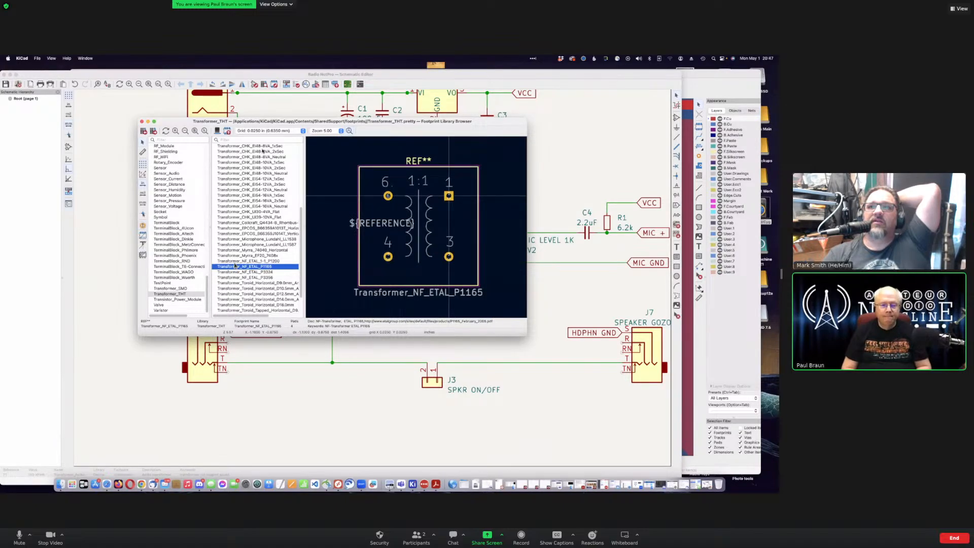
{"action": "key", "text": "Up"}
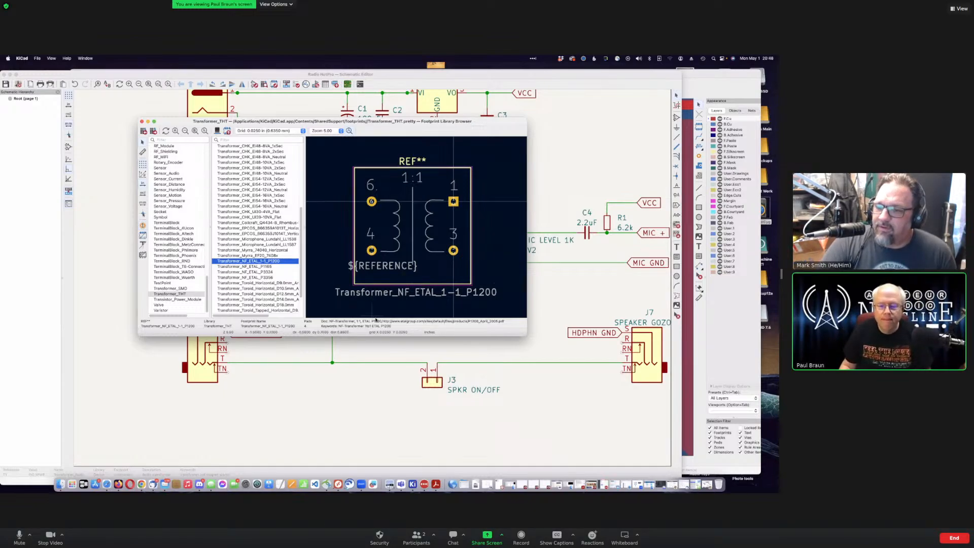
{"action": "left_click", "coordinate": [384, 323]}
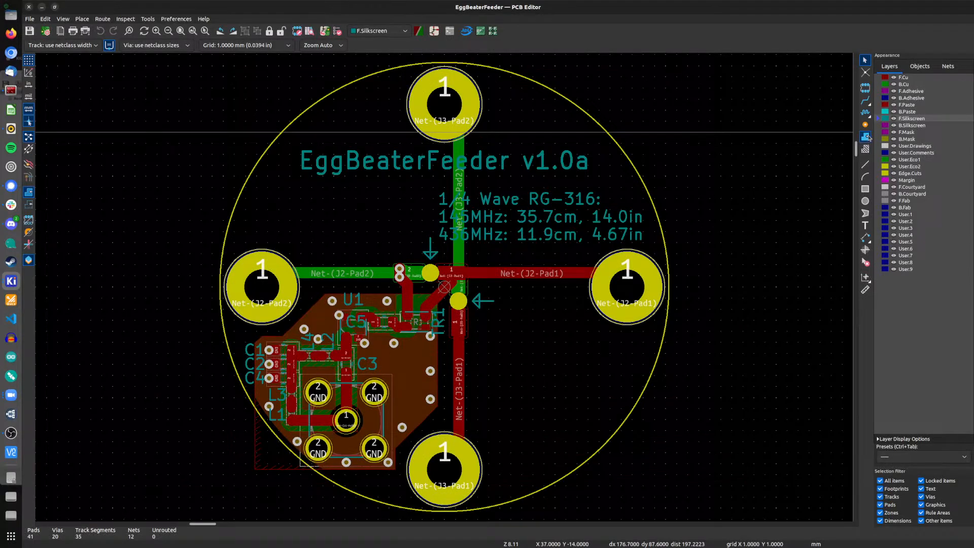
Step: Search footprints for 'transformer audio', preview Bourns SM-LP-5001 and AudioTransformer-4pin, then cancel without adding
{"action": "left_click", "coordinate": [865, 87]}
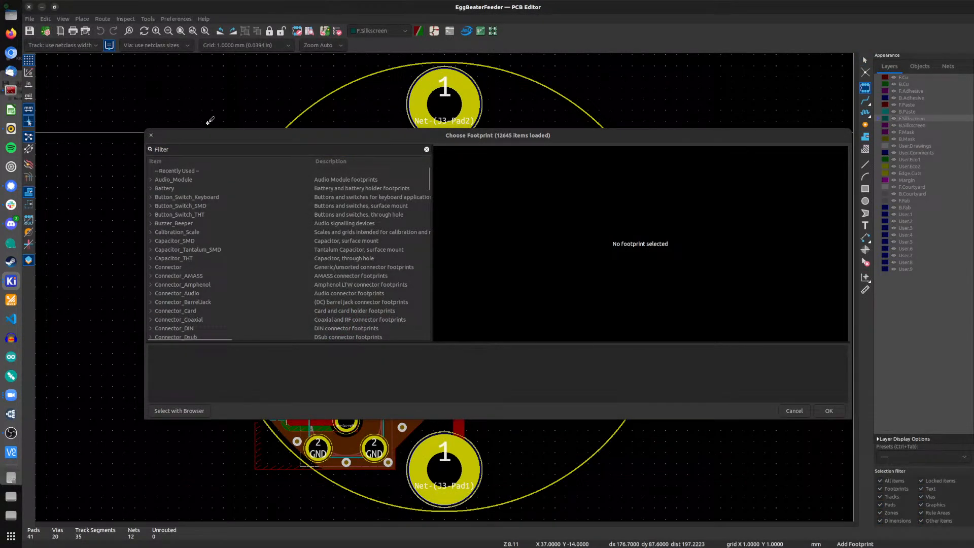
{"action": "type", "text": "trans"}
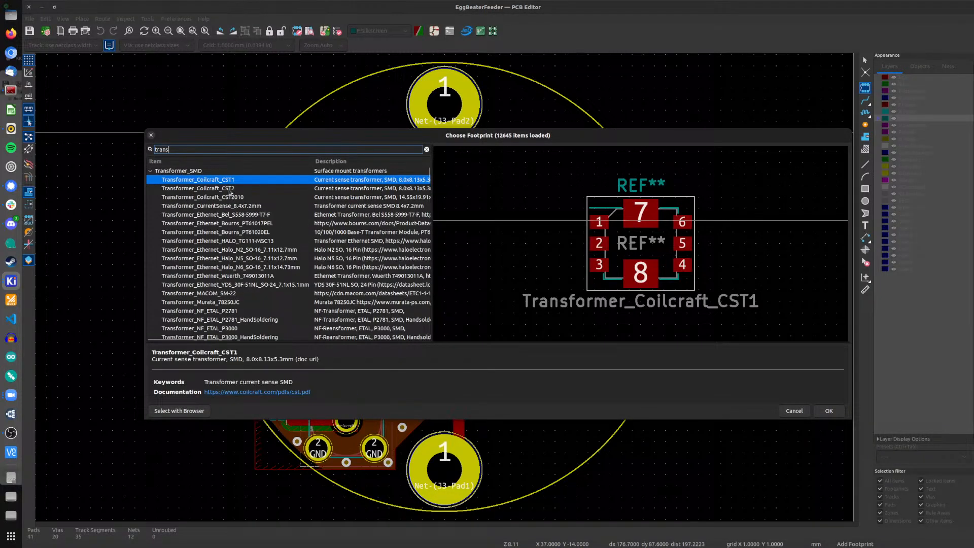
{"action": "type", "text": "former audio"}
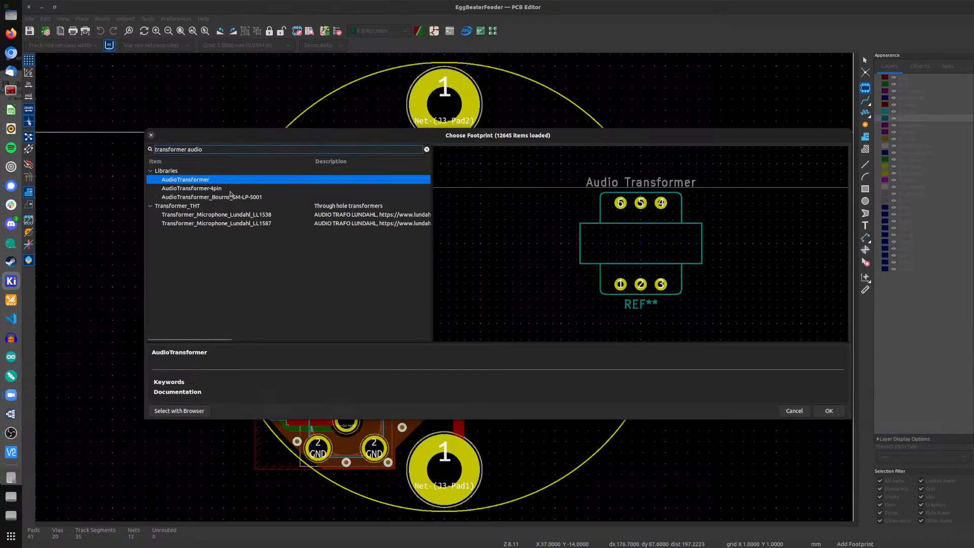
{"action": "left_click", "coordinate": [183, 217]}
{"action": "key", "text": "Down"}
{"action": "key", "text": "Up"}
{"action": "key", "text": "Up"}
{"action": "key", "text": "Up"}
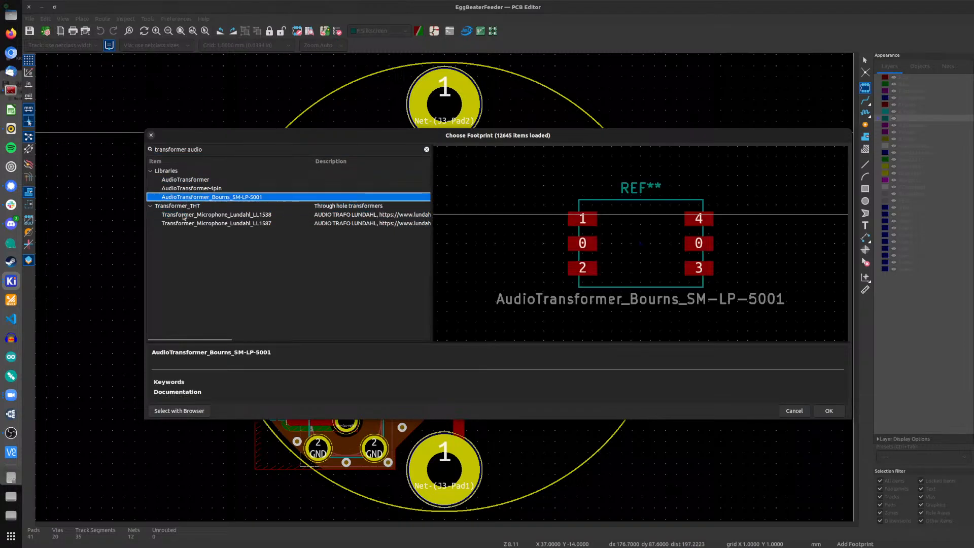
{"action": "key", "text": "Up"}
{"action": "key", "text": "Up"}
{"action": "key", "text": "Up"}
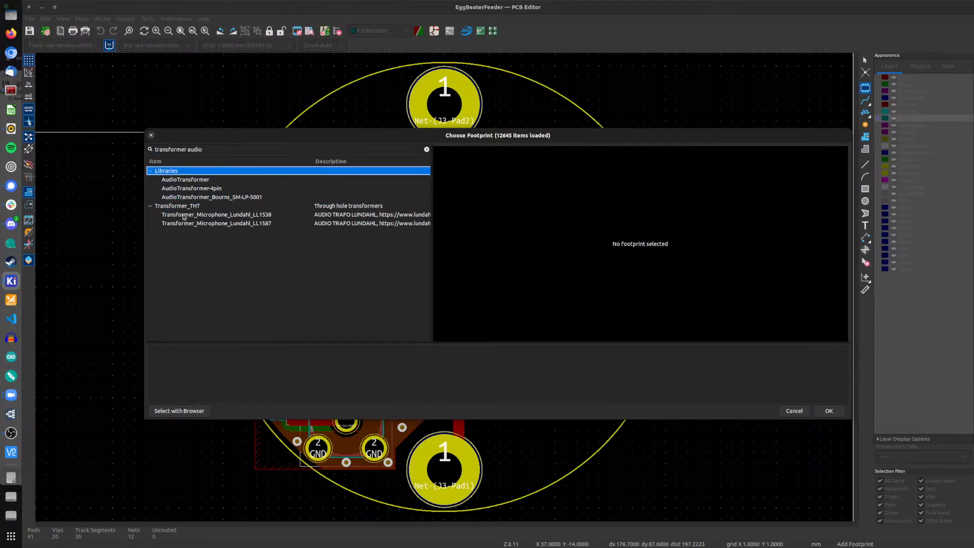
{"action": "key", "text": "Down"}
{"action": "key", "text": "Down"}
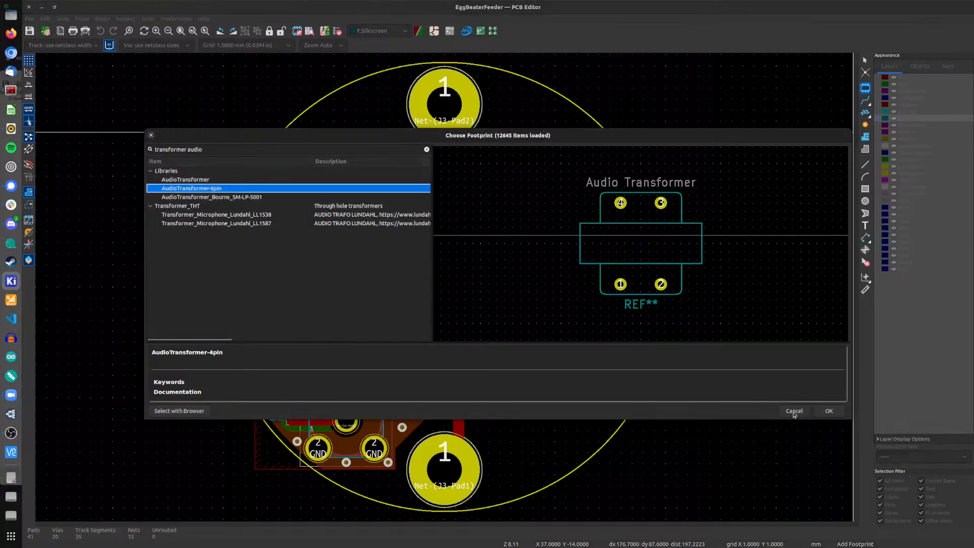
{"action": "left_click", "coordinate": [794, 411]}
Step: Show board measurements in inches and set the grid to 0.0250 in
{"action": "left_click", "coordinate": [28, 84]}
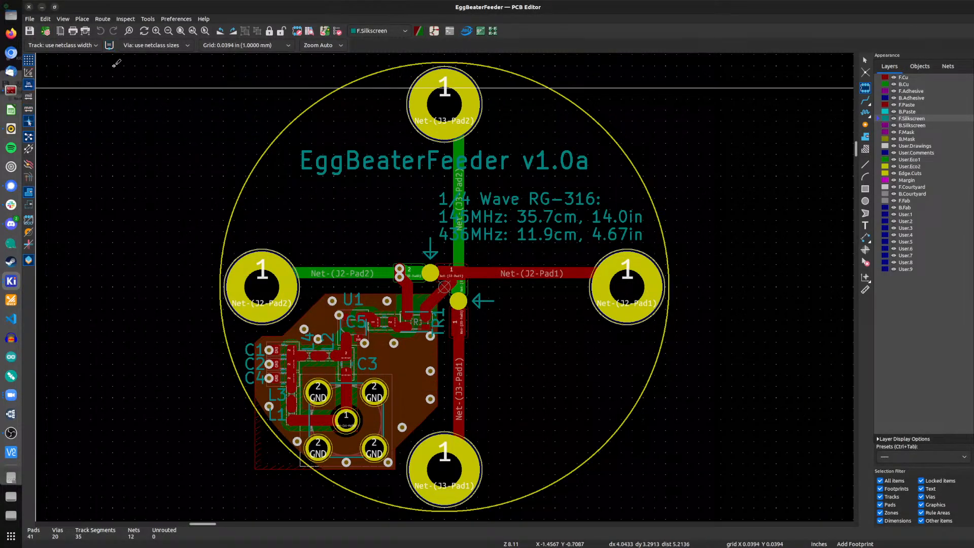
{"action": "left_click", "coordinate": [219, 46]}
{"action": "scroll", "coordinate": [219, 47], "scroll_direction": "up", "scroll_amount": 3}
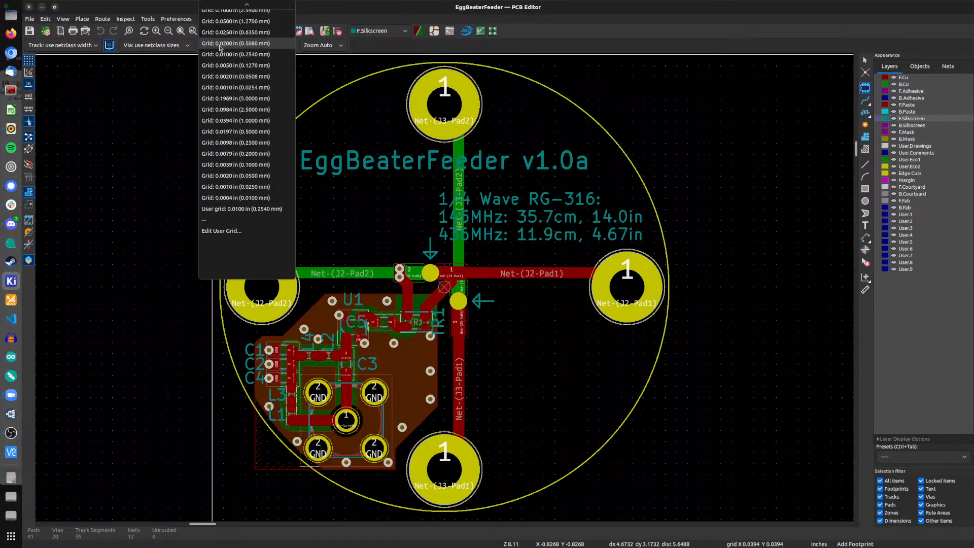
{"action": "left_click", "coordinate": [219, 40]}
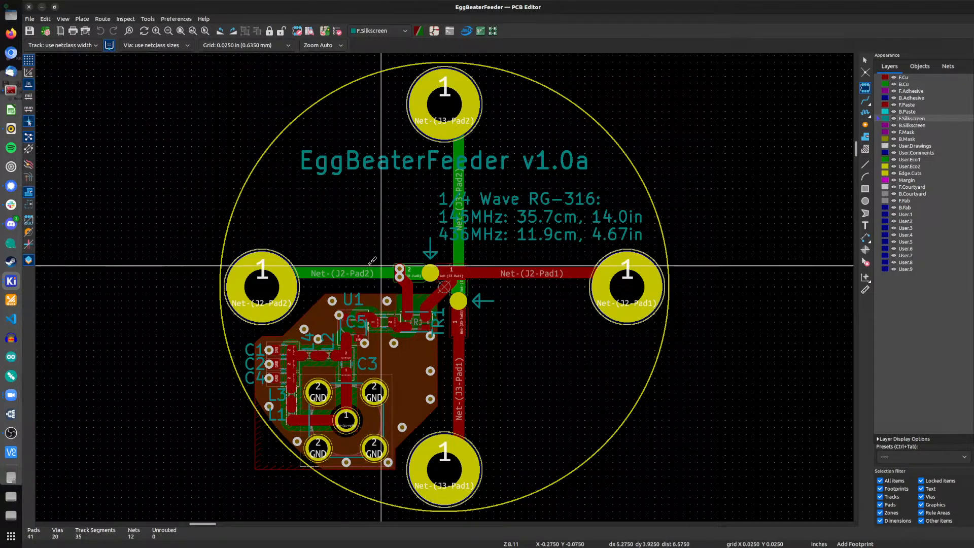
Step: Place the AudioTransformer-4pin footprint right of the circular board, then close the board editor
{"action": "left_click", "coordinate": [569, 209]}
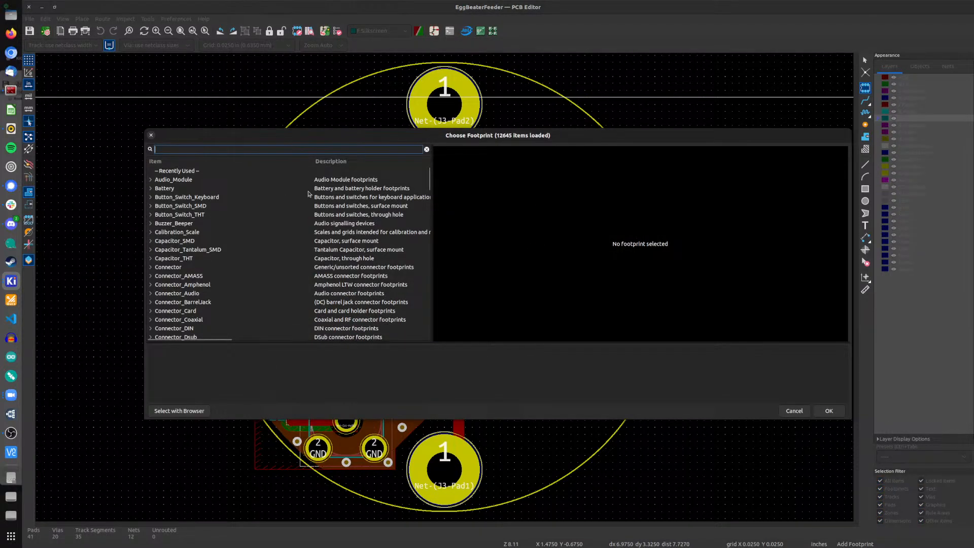
{"action": "type", "text": "audio transformer"}
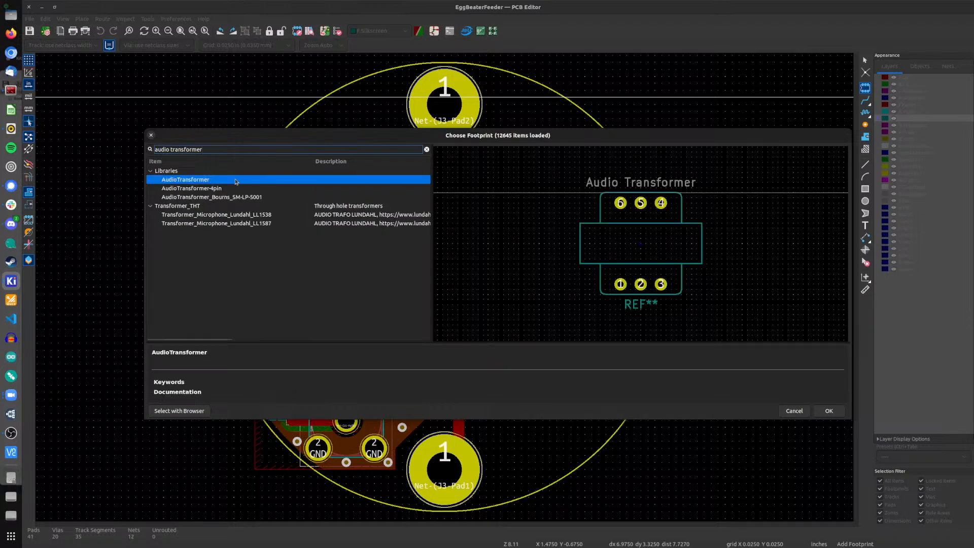
{"action": "left_click", "coordinate": [213, 191]}
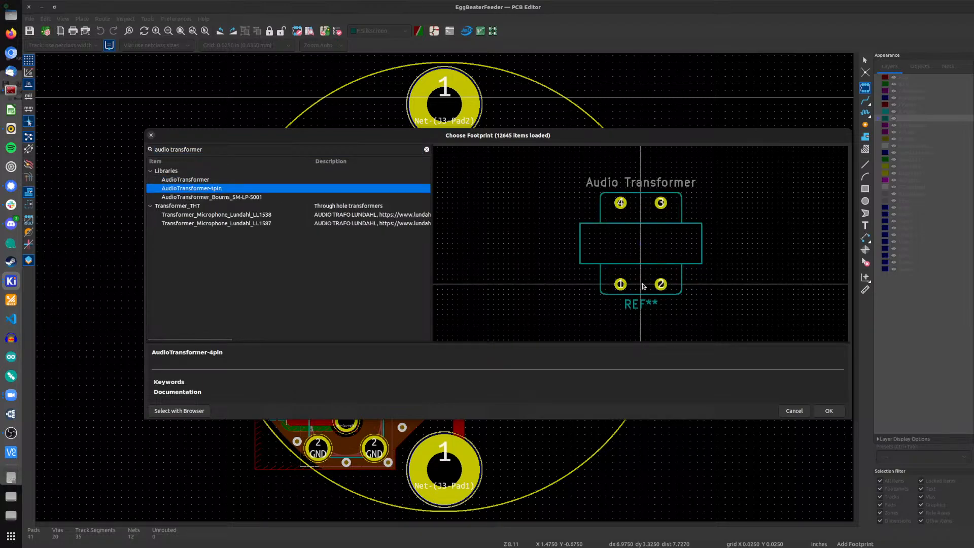
{"action": "scroll", "coordinate": [641, 247], "scroll_direction": "up", "scroll_amount": 3}
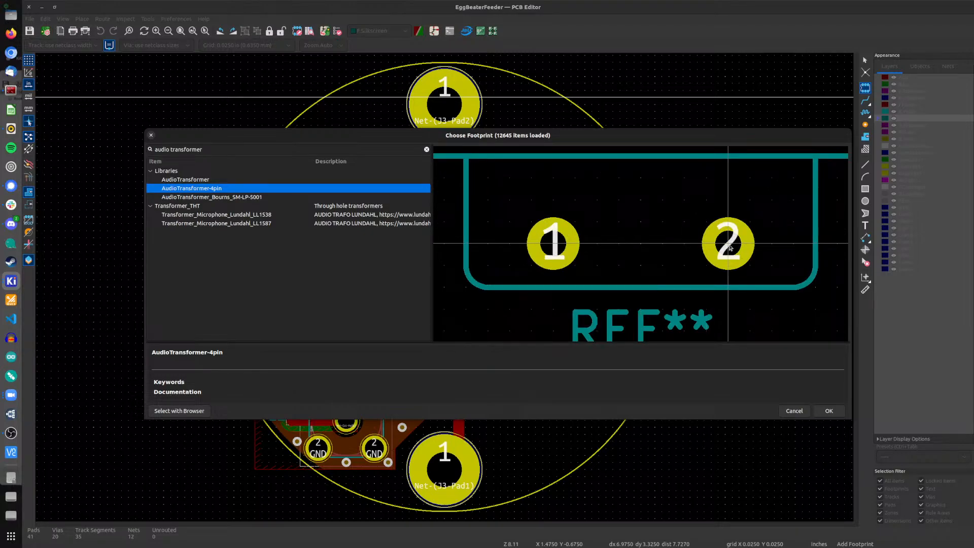
{"action": "key", "text": "Return"}
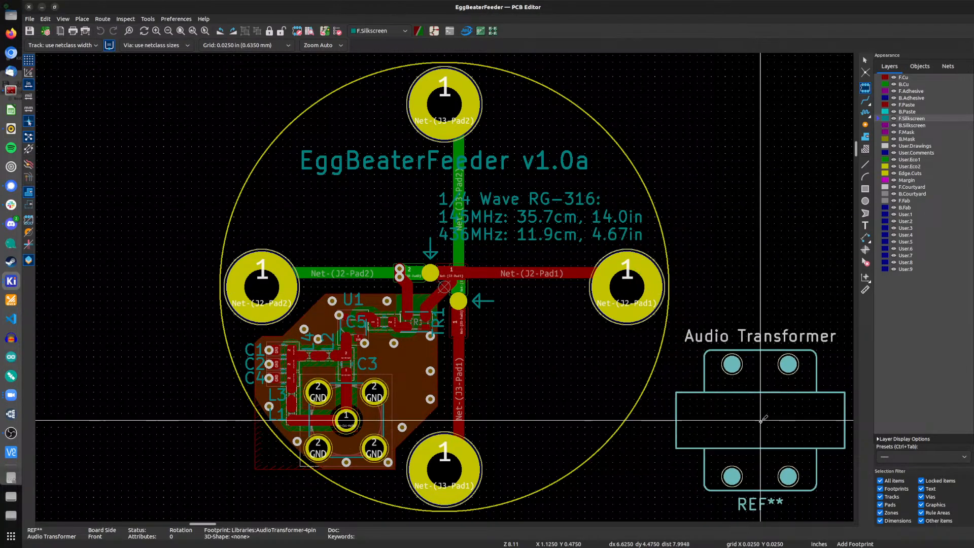
{"action": "middle_click_drag", "start_coordinate": [752, 414], "coordinate": [484, 405]}
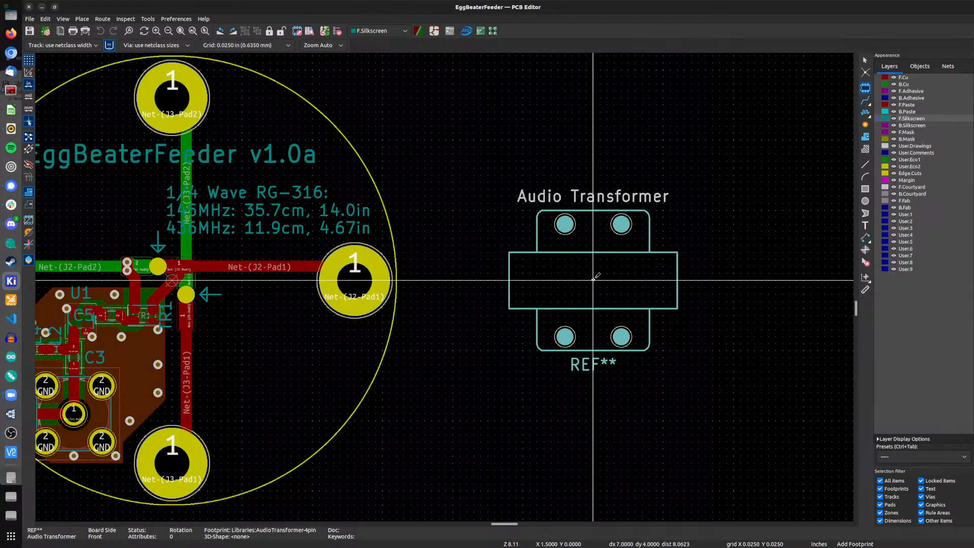
{"action": "left_click", "coordinate": [594, 279]}
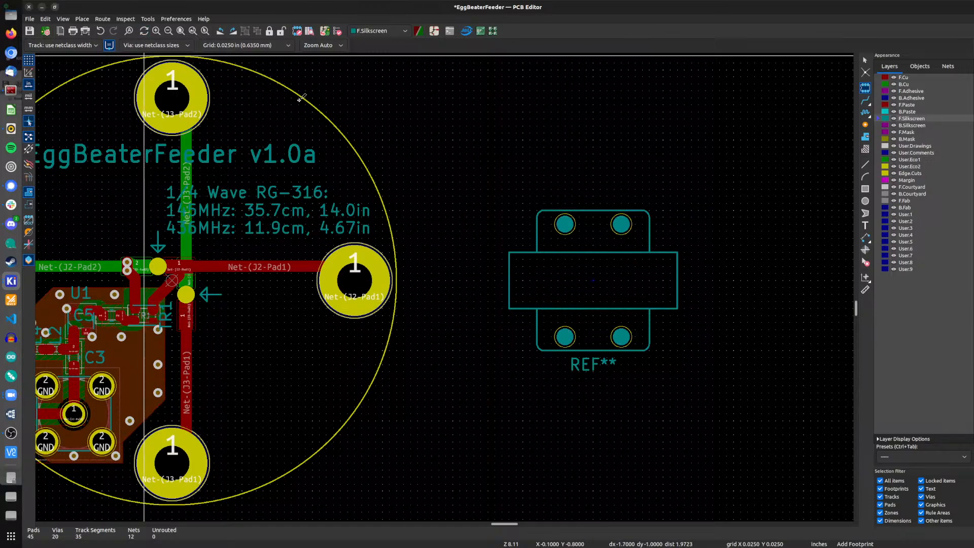
{"action": "left_click", "coordinate": [29, 7]}
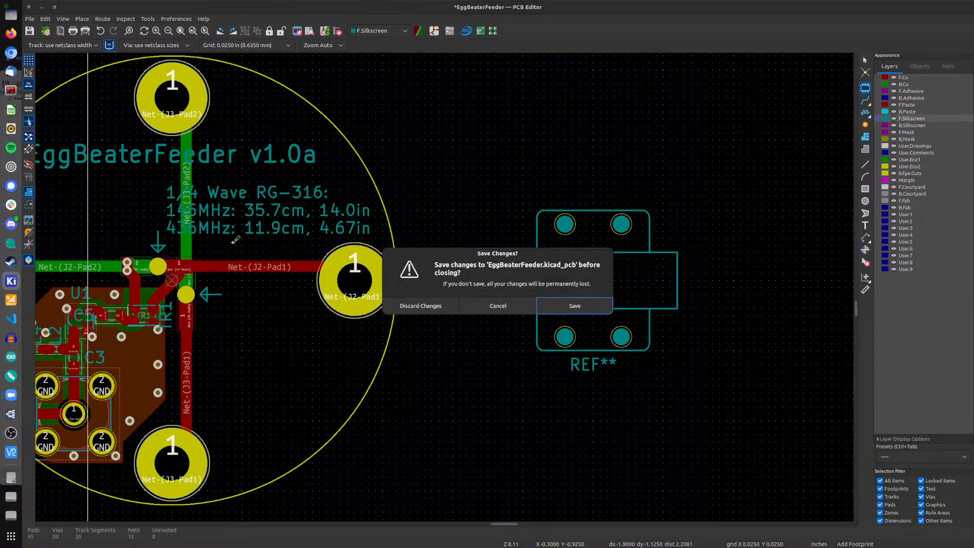
{"action": "left_click", "coordinate": [440, 306]}
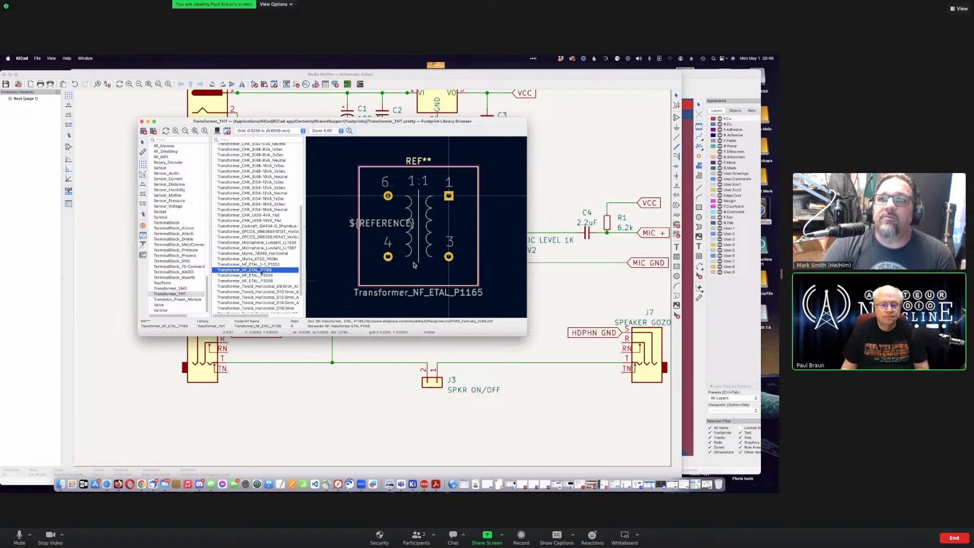
Step: Zoom into the Transformer_NF_ETAL_P1165 preview, then switch to P3324 and examine its pads and coils
{"action": "scroll", "coordinate": [267, 274], "scroll_direction": "down", "scroll_amount": 1}
{"action": "scroll", "coordinate": [266, 275], "scroll_direction": "down", "scroll_amount": 3}
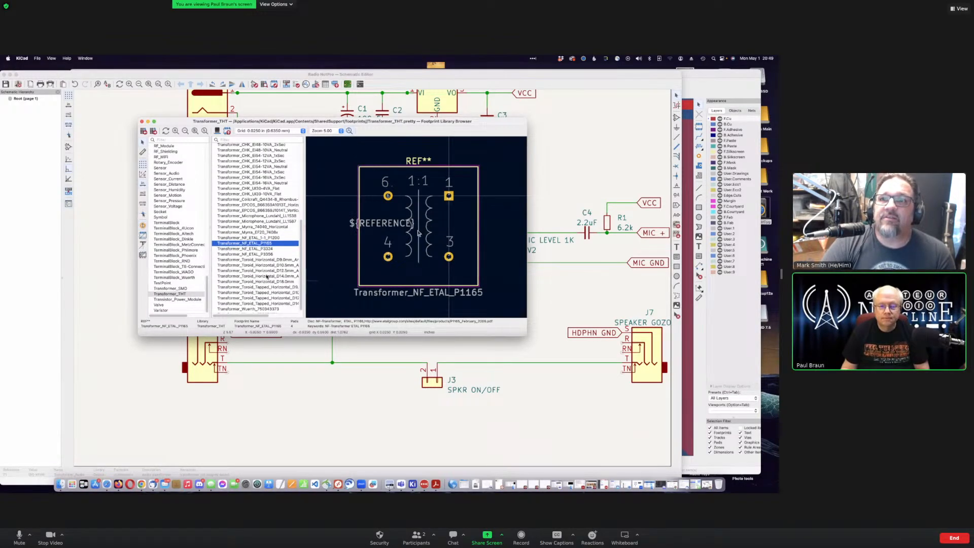
{"action": "scroll", "coordinate": [325, 218], "scroll_direction": "up", "scroll_amount": 3}
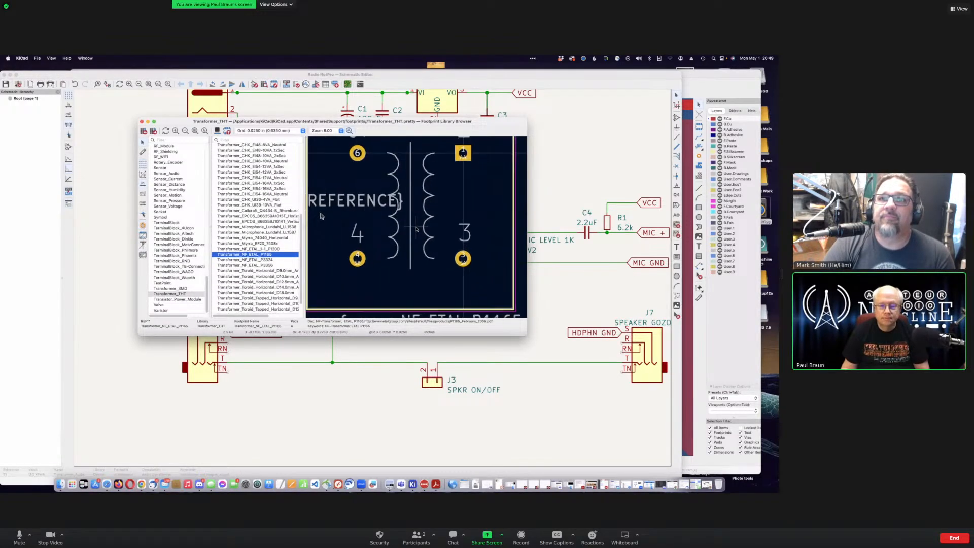
{"action": "scroll", "coordinate": [334, 223], "scroll_direction": "up", "scroll_amount": 2}
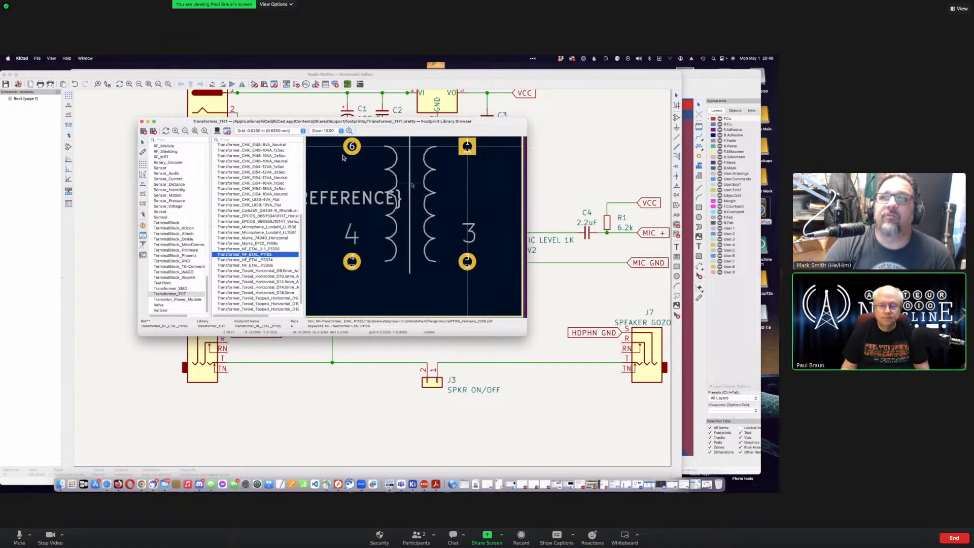
{"action": "scroll", "coordinate": [412, 224], "scroll_direction": "down", "scroll_amount": 2}
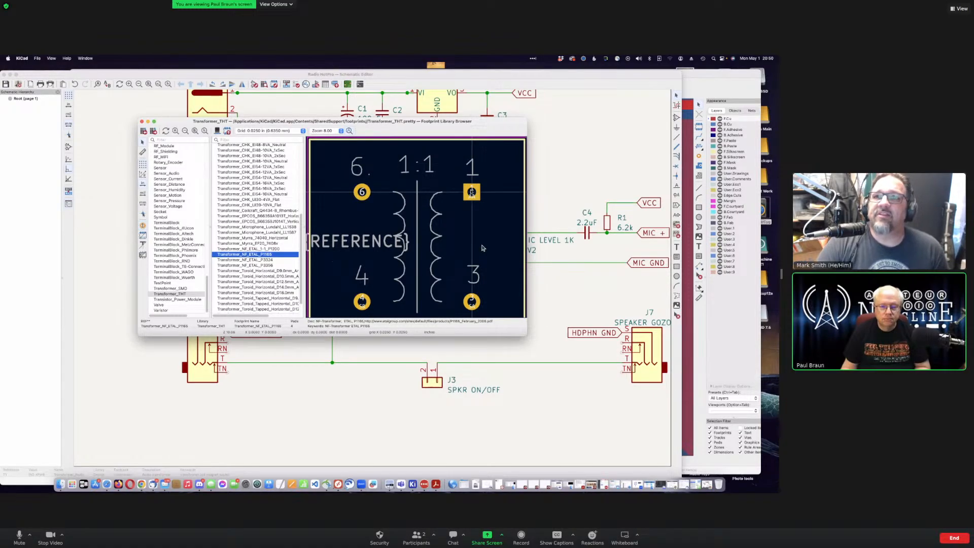
{"action": "key", "text": "Down"}
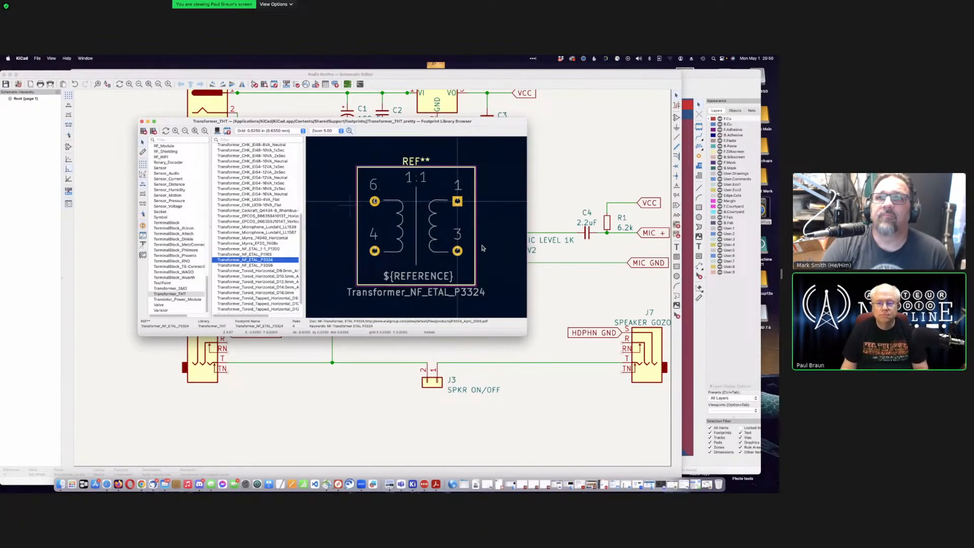
{"action": "scroll", "coordinate": [359, 258], "scroll_direction": "down", "scroll_amount": 1}
{"action": "scroll", "coordinate": [417, 237], "scroll_direction": "up", "scroll_amount": 3}
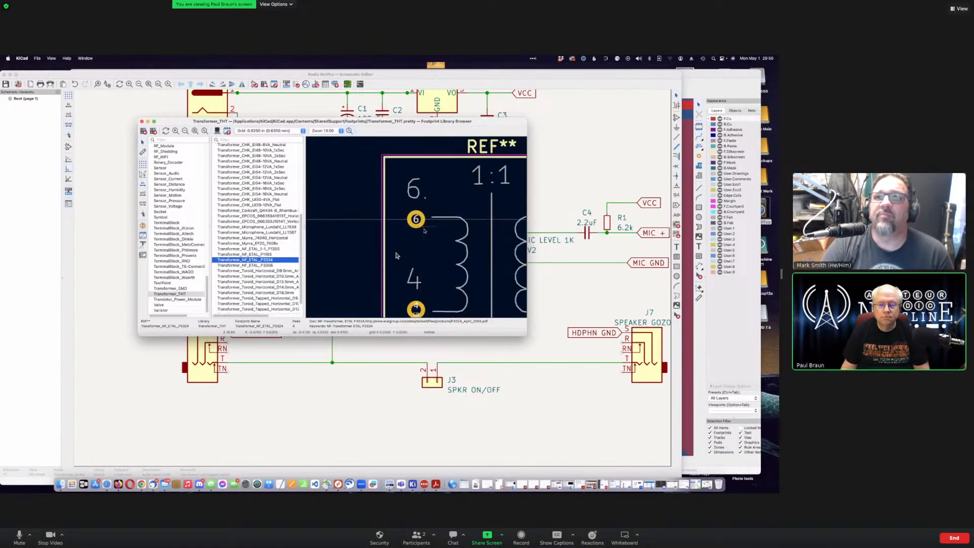
{"action": "scroll", "coordinate": [459, 254], "scroll_direction": "down", "scroll_amount": 1}
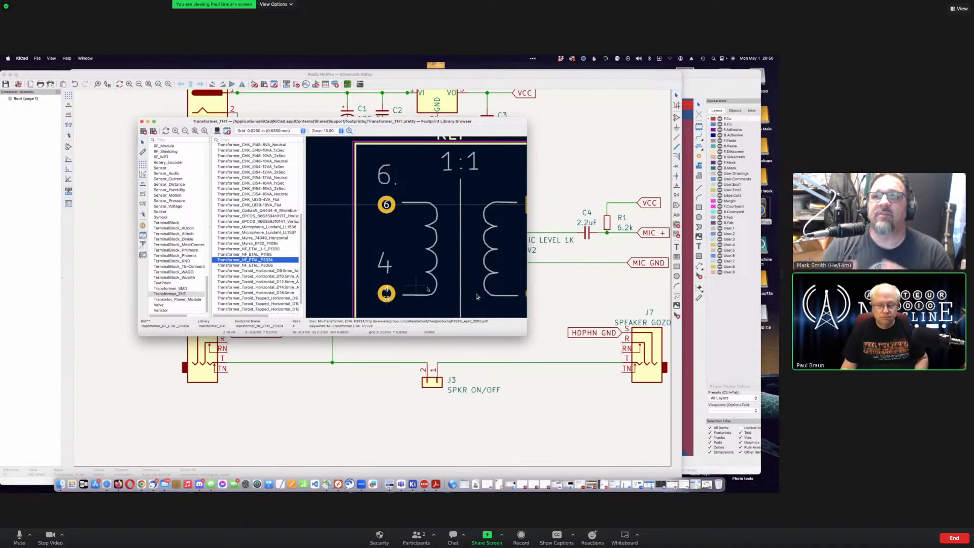
{"action": "scroll", "coordinate": [476, 297], "scroll_direction": "right", "scroll_amount": 3}
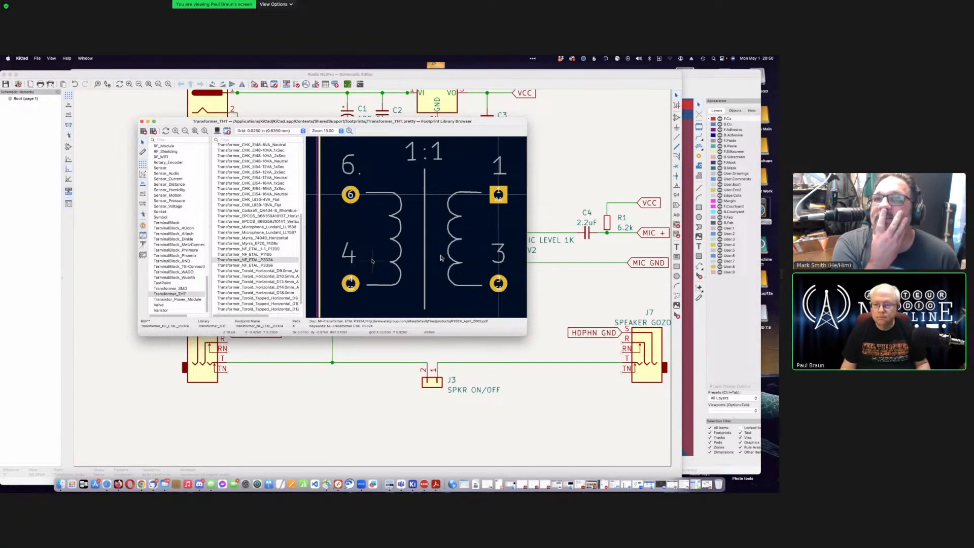
{"action": "scroll", "coordinate": [256, 256], "scroll_direction": "down", "scroll_amount": 3}
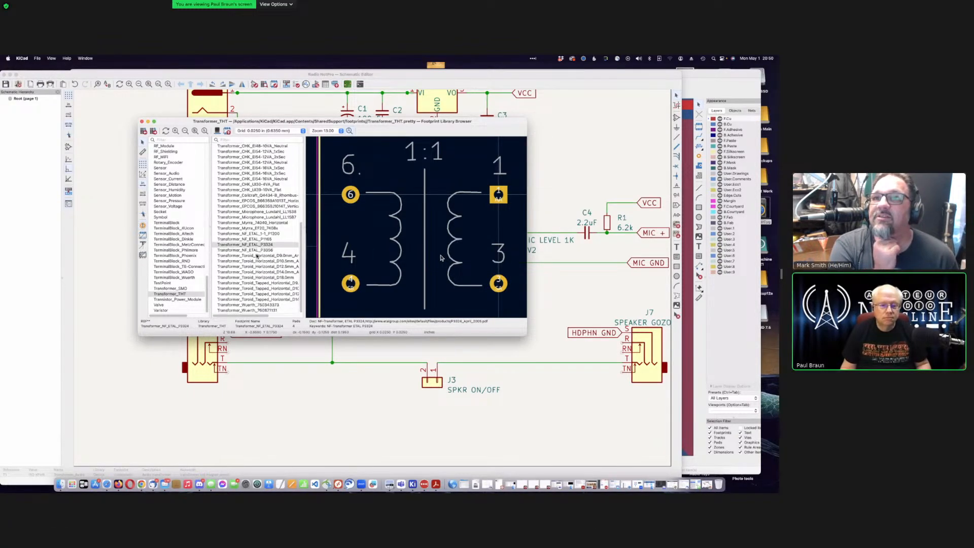
Step: Preview the Wuerth 750343373 and 760871131, Lundahl LL1538 and LL1587, and Myrra 74040 and EF20 footprints
{"action": "left_click", "coordinate": [270, 305]}
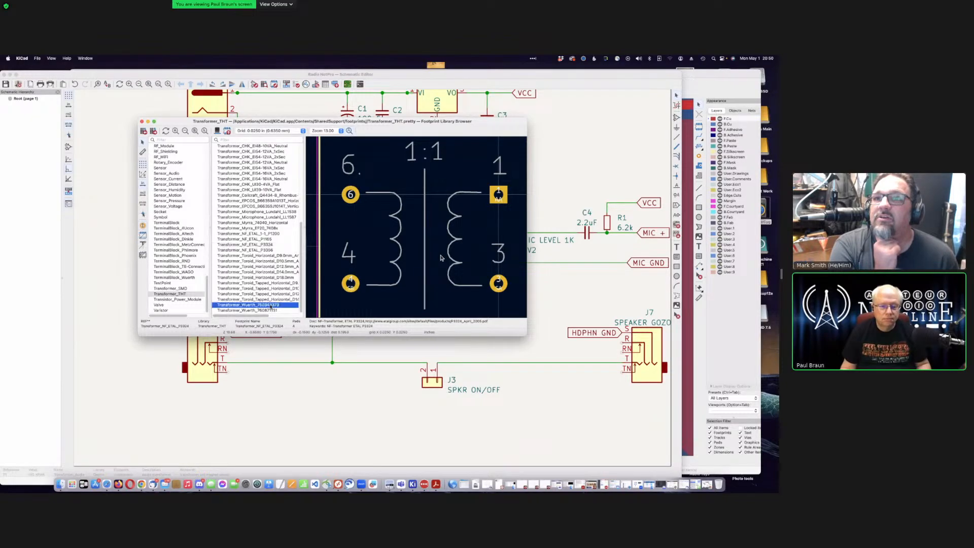
{"action": "left_click", "coordinate": [270, 310]}
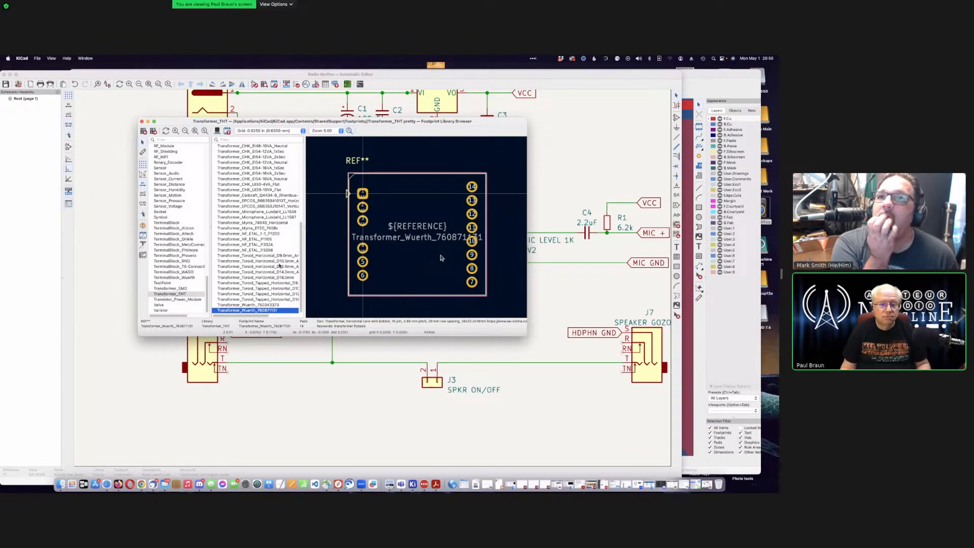
{"action": "left_click", "coordinate": [266, 211]}
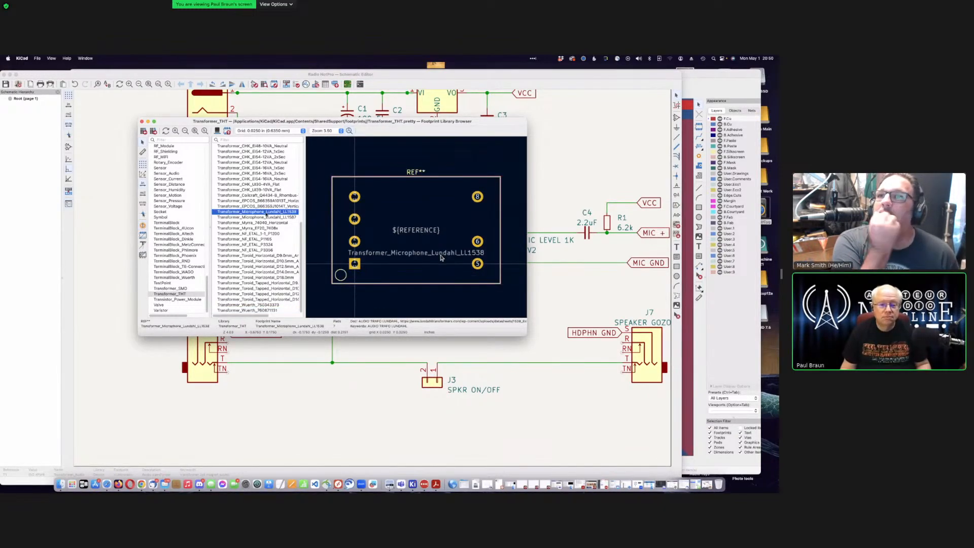
{"action": "left_click", "coordinate": [274, 217]}
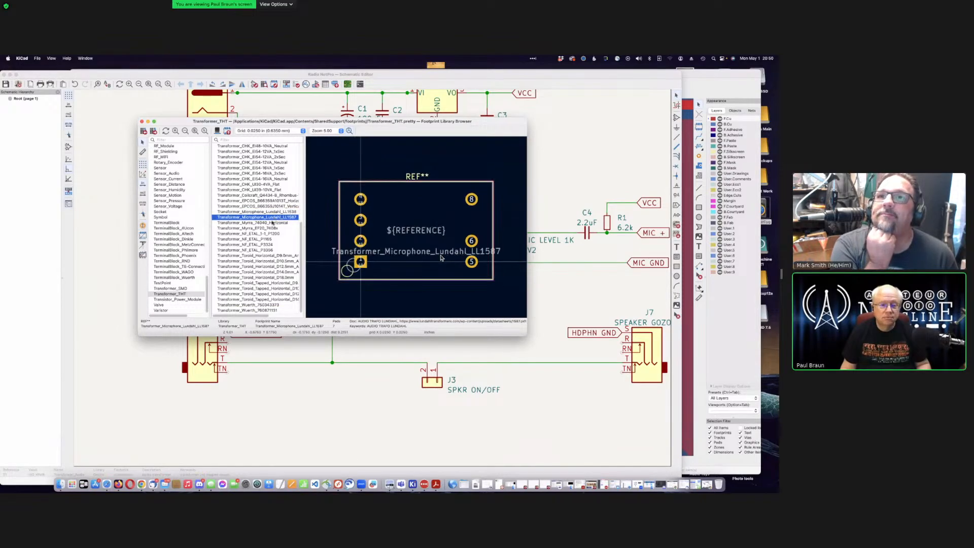
{"action": "left_click", "coordinate": [272, 222]}
{"action": "left_click", "coordinate": [273, 228]}
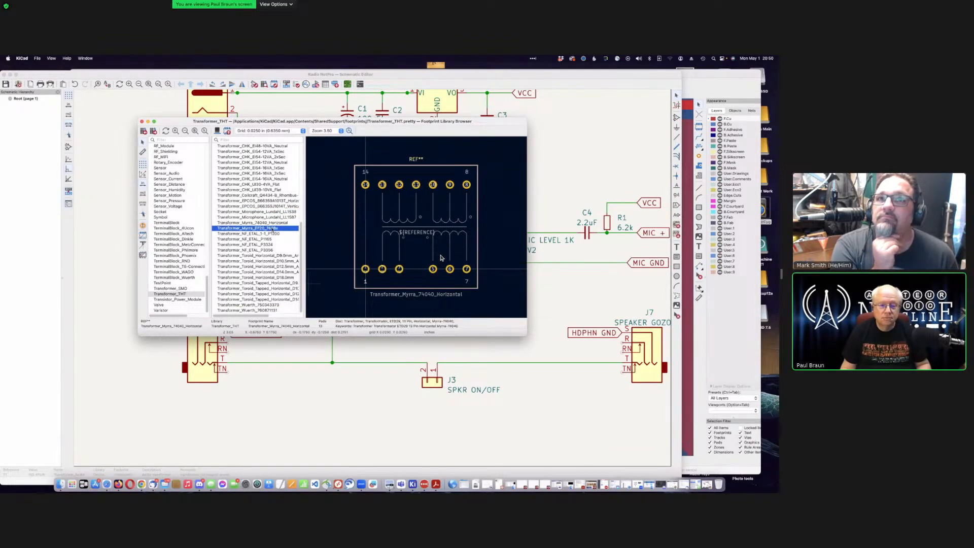
Step: Preview the EPCOS B66359A1013T and CHK UI39-10VA footprints, then scroll back to the Autotransformer entries
{"action": "scroll", "coordinate": [257, 229], "scroll_direction": "up", "scroll_amount": 2}
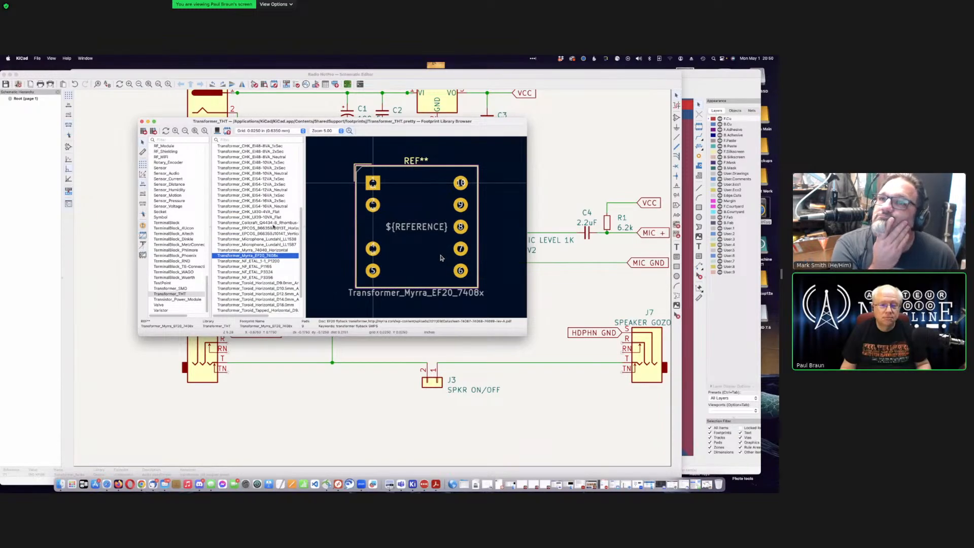
{"action": "left_click", "coordinate": [273, 228]}
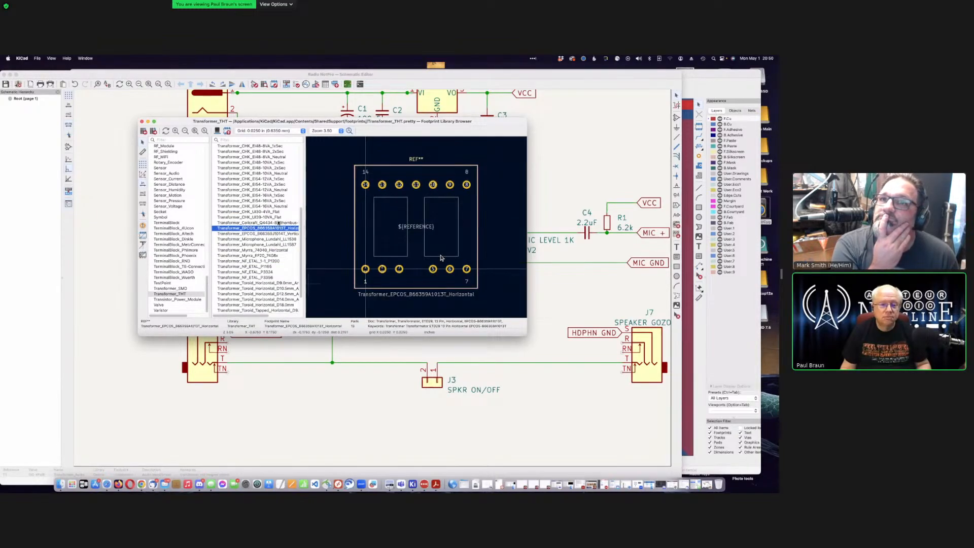
{"action": "left_click", "coordinate": [274, 223]}
{"action": "left_click", "coordinate": [278, 217]}
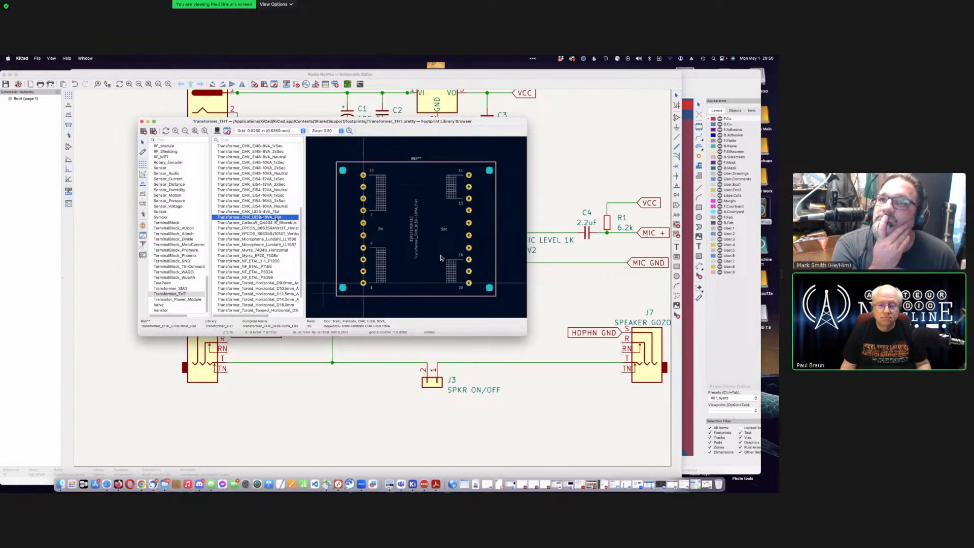
{"action": "scroll", "coordinate": [279, 217], "scroll_direction": "up", "scroll_amount": 8}
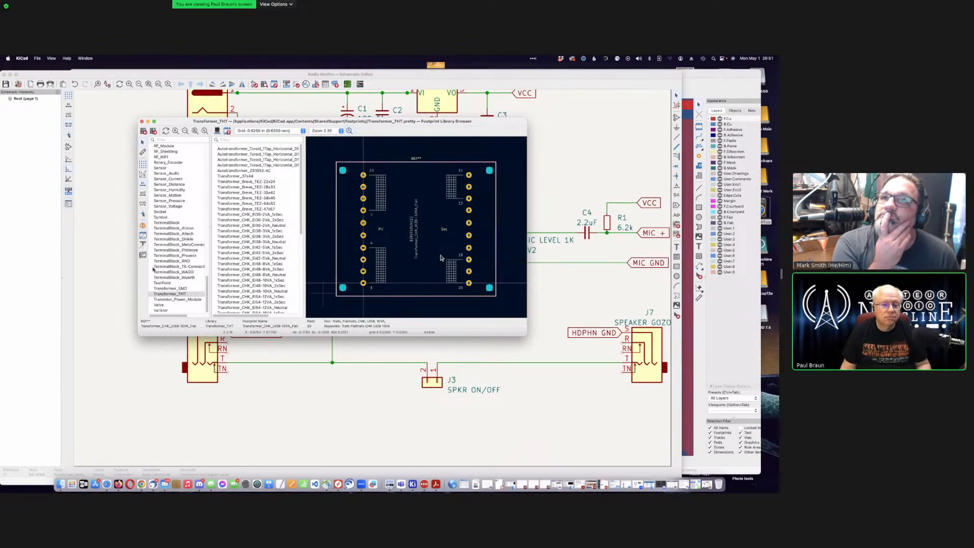
{"action": "scroll", "coordinate": [174, 263], "scroll_direction": "up", "scroll_amount": 3}
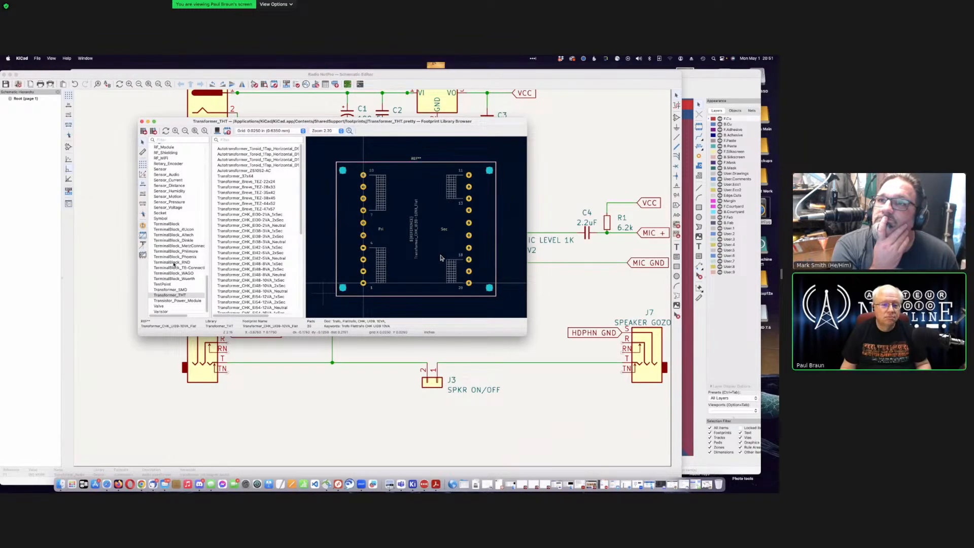
{"action": "scroll", "coordinate": [174, 264], "scroll_direction": "down", "scroll_amount": 3}
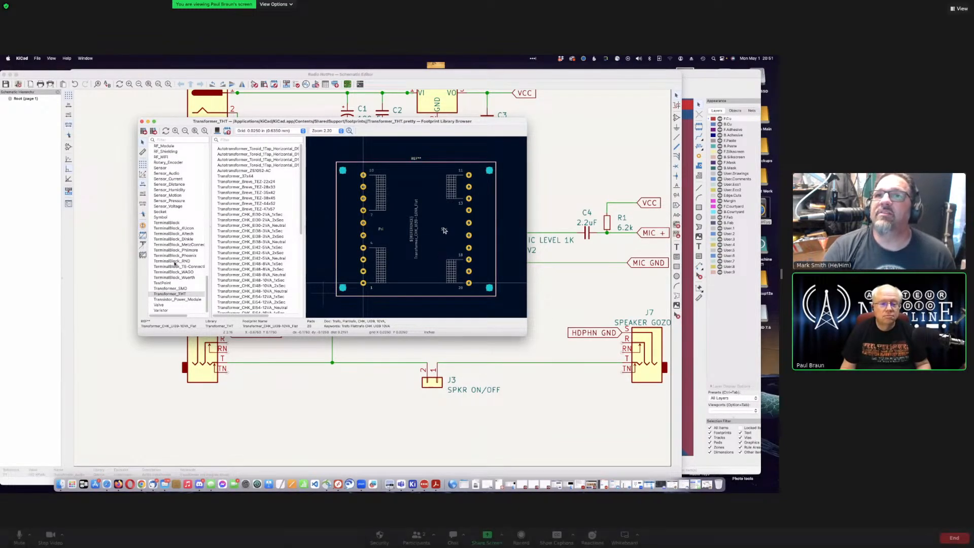
{"action": "scroll", "coordinate": [174, 264], "scroll_direction": "up", "scroll_amount": 5}
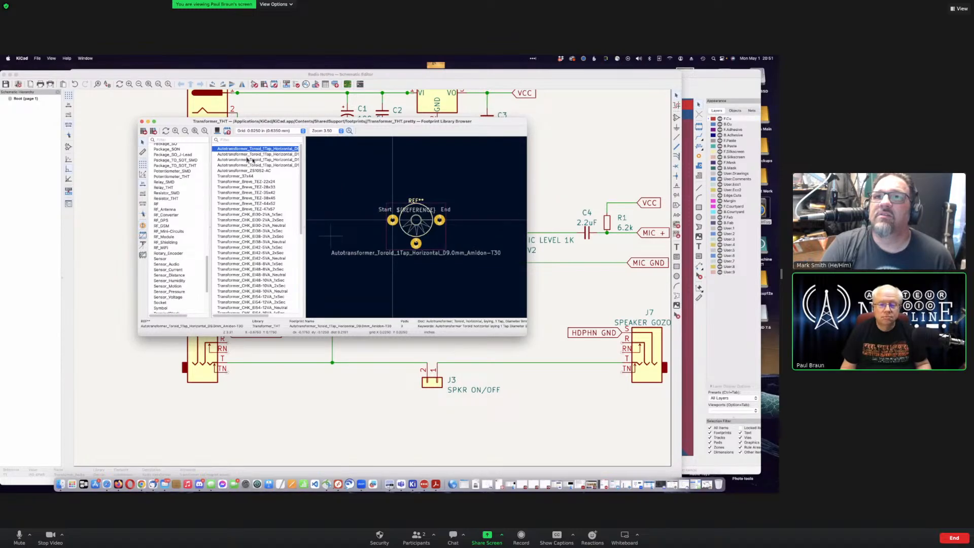
Step: Step down from Transformer_37x44 through the Breve and CHK footprints to the EPCOS B66359J1014T vertical
{"action": "left_click", "coordinate": [249, 175]}
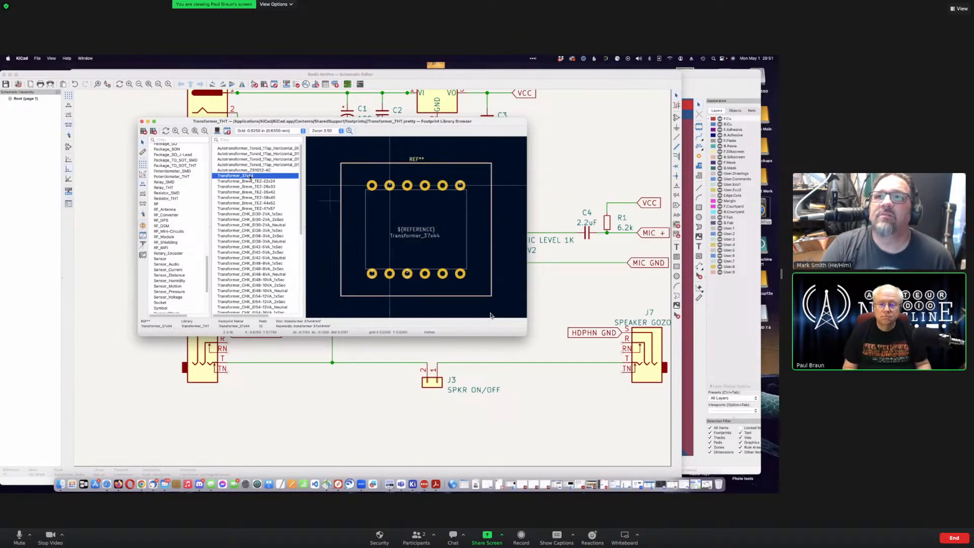
{"action": "key", "text": "Down"}
{"action": "key", "text": "Down"}
{"action": "key", "text": "Down"}
{"action": "key", "text": "Down"}
{"action": "key", "text": "Down"}
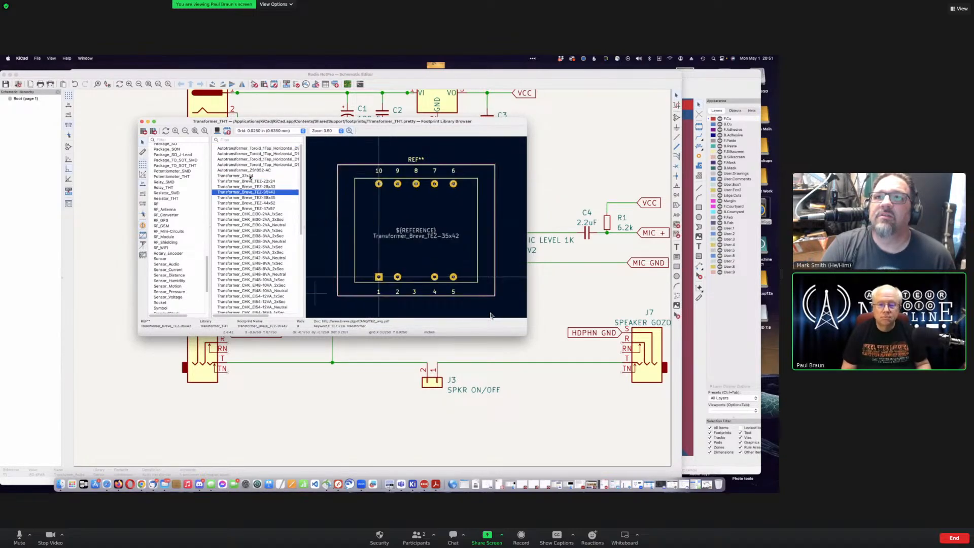
{"action": "key", "text": "Down"}
{"action": "key", "text": "Down"}
{"action": "key", "text": "Down"}
{"action": "key", "text": "Down"}
{"action": "key", "text": "Down"}
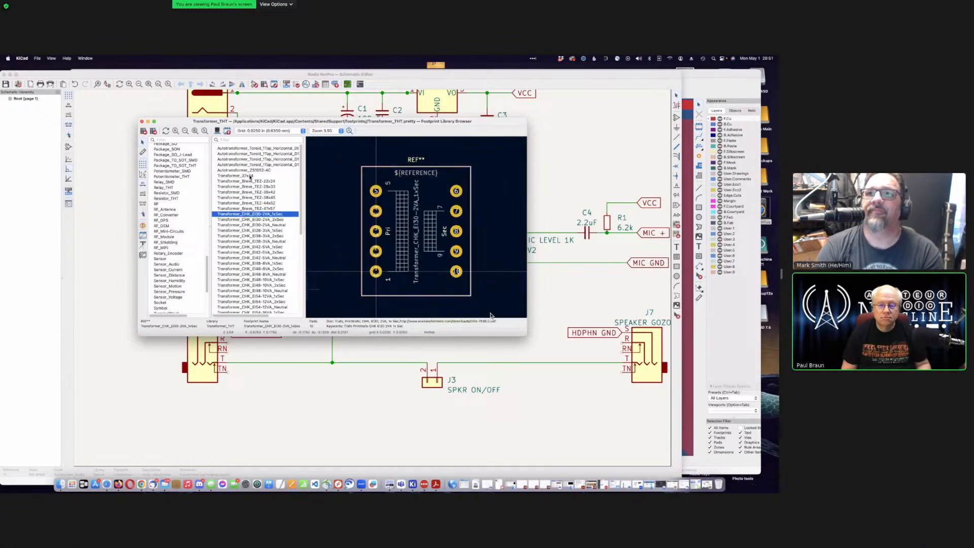
{"action": "key", "text": "Down"}
{"action": "key", "text": "Down"}
{"action": "key", "text": "Down"}
{"action": "key", "text": "Down"}
{"action": "key", "text": "Down"}
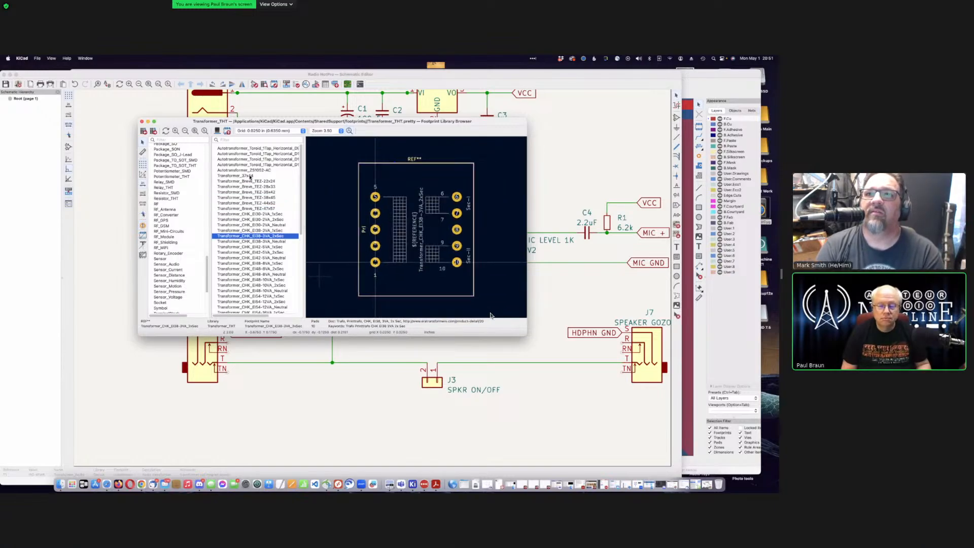
{"action": "key", "text": "Down"}
{"action": "key", "text": "Down"}
{"action": "key", "text": "Down"}
{"action": "key", "text": "Down"}
{"action": "key", "text": "Down"}
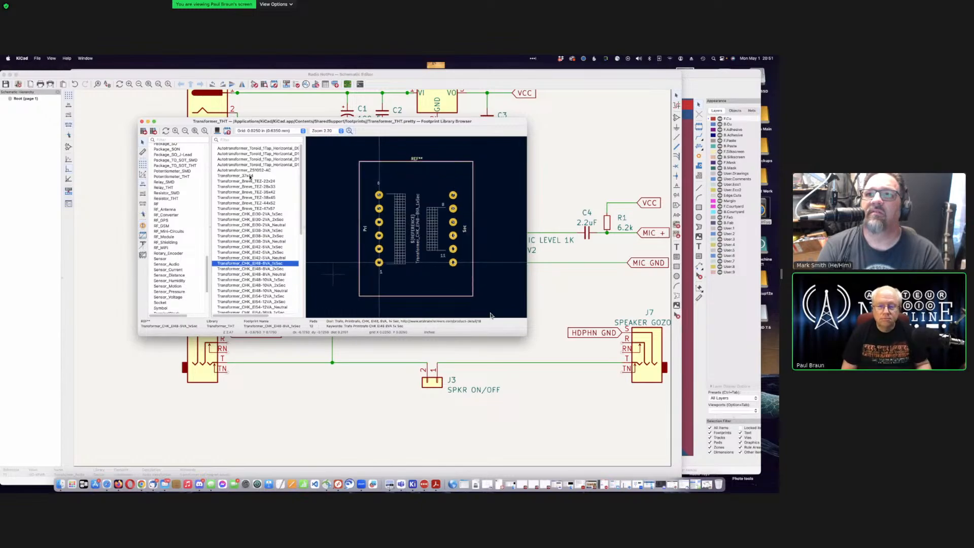
{"action": "key", "text": "Down"}
{"action": "key", "text": "Down"}
{"action": "key", "text": "Down"}
{"action": "key", "text": "Down"}
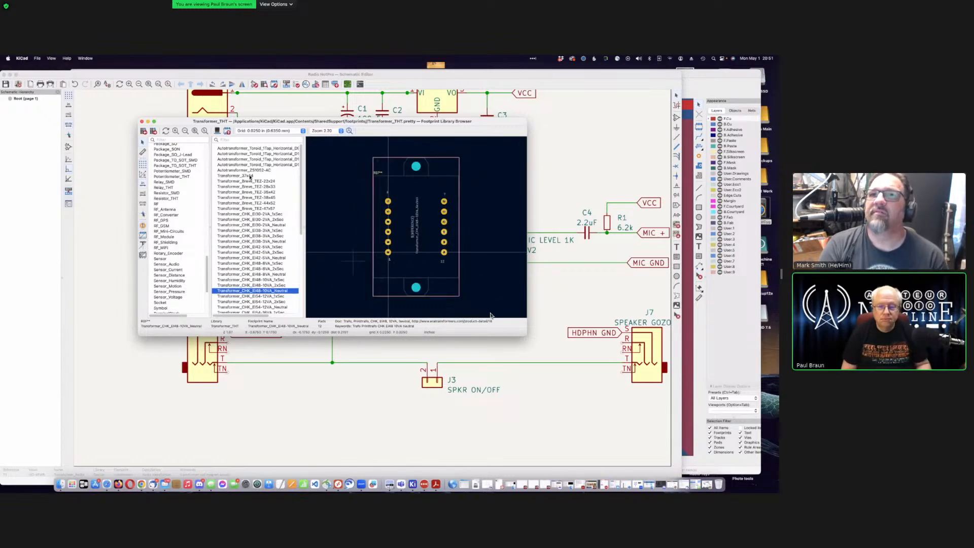
{"action": "key", "text": "Down"}
{"action": "key", "text": "Down"}
{"action": "key", "text": "Down"}
{"action": "key", "text": "Down"}
{"action": "key", "text": "Down"}
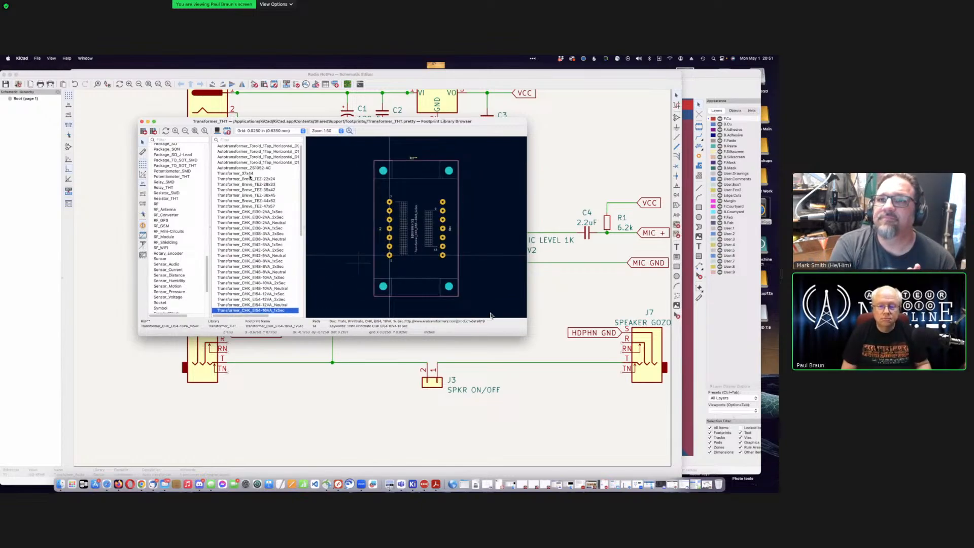
{"action": "key", "text": "Down"}
{"action": "key", "text": "Down"}
{"action": "key", "text": "Down"}
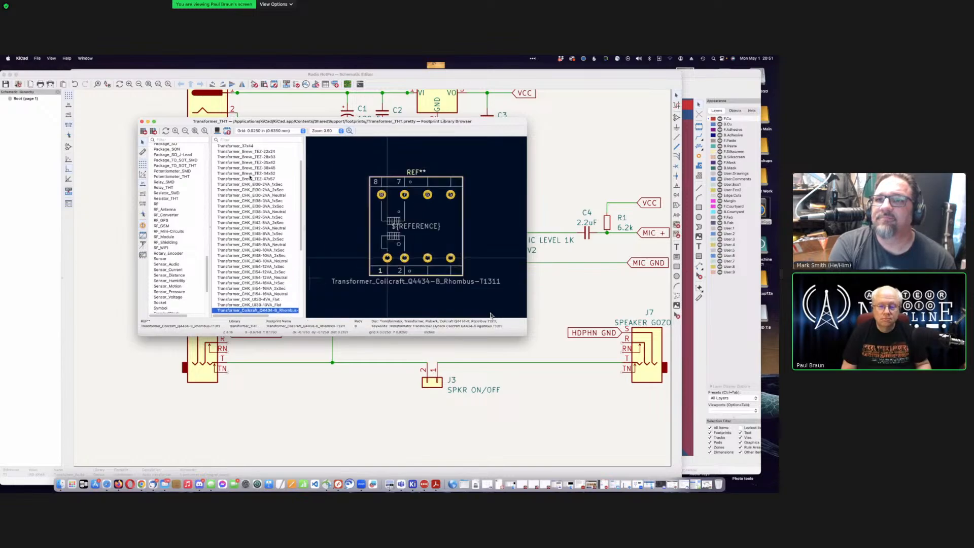
{"action": "key", "text": "Down"}
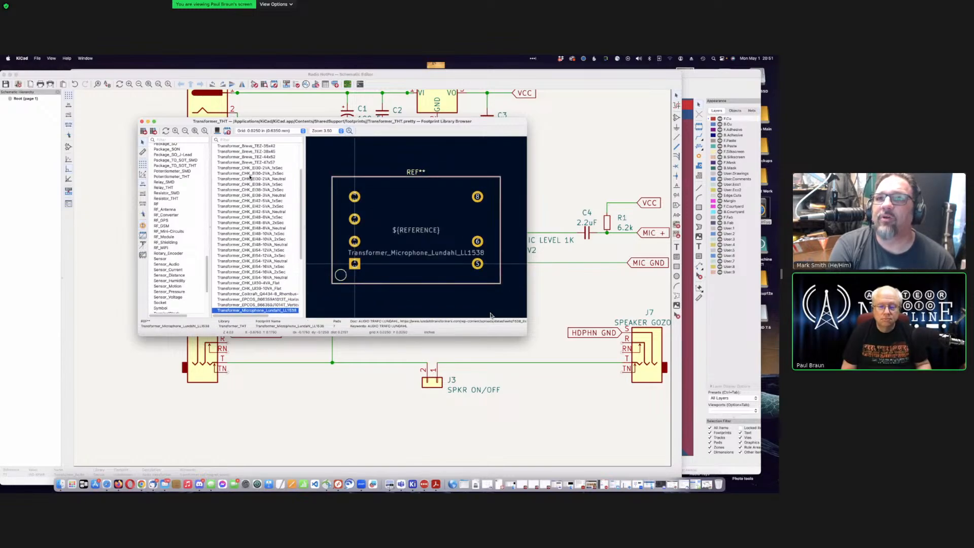
Step: Step back to the Coilcraft Q4434-B footprint, then down through EPCOS to Transformer_Myrra_EF20_7408x
{"action": "key", "text": "Up"}
{"action": "key", "text": "Up"}
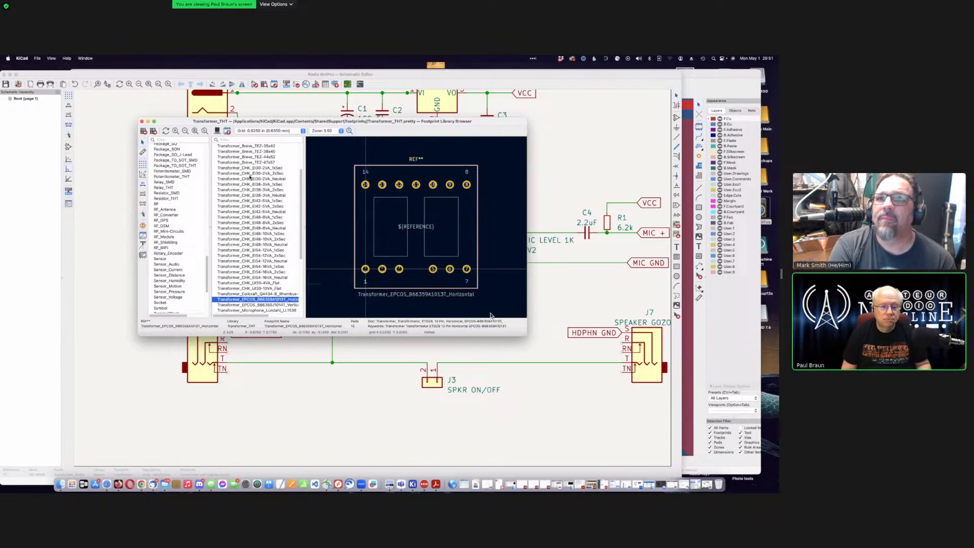
{"action": "key", "text": "Up"}
{"action": "key", "text": "Up"}
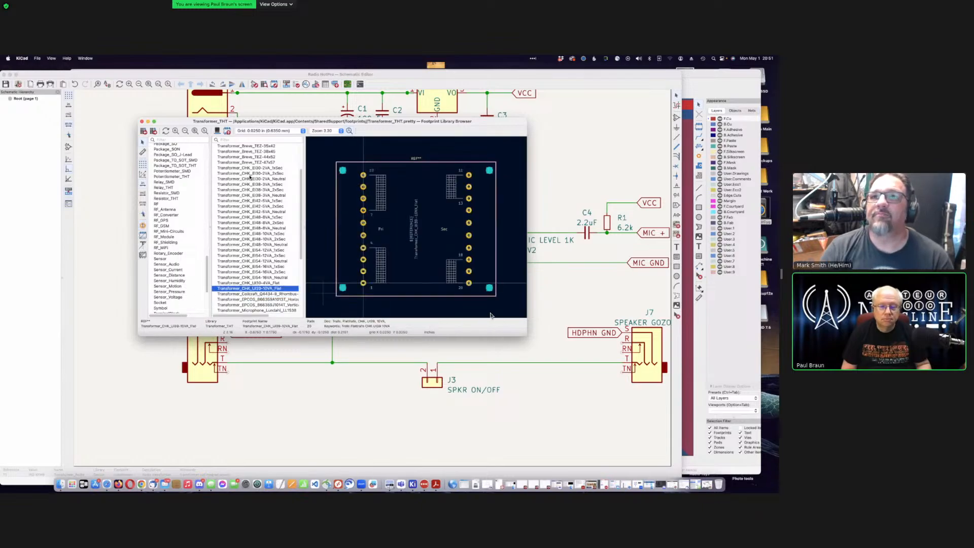
{"action": "key", "text": "Down"}
{"action": "key", "text": "Down"}
{"action": "key", "text": "Down"}
{"action": "key", "text": "Down"}
{"action": "key", "text": "Down"}
{"action": "key", "text": "Down"}
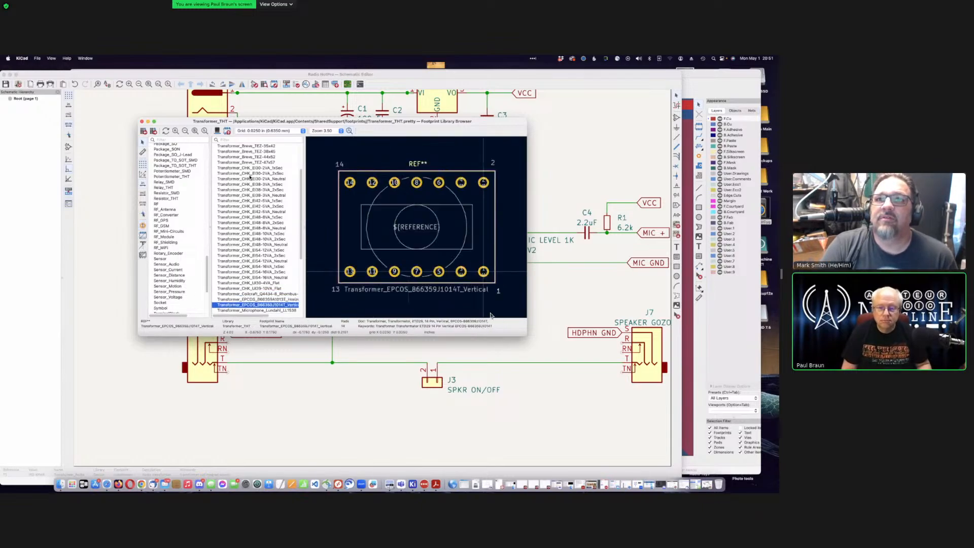
{"action": "key", "text": "Down"}
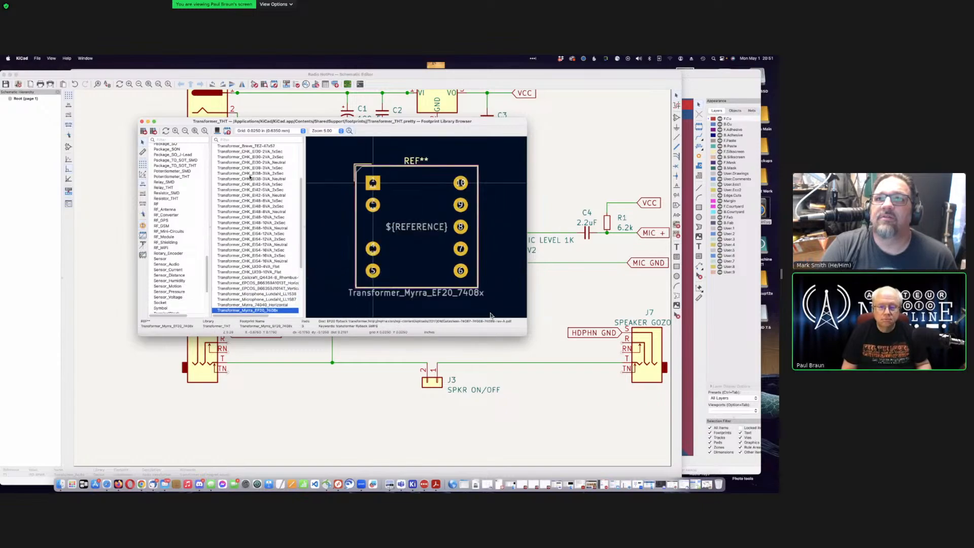
{"action": "key", "text": "Down"}
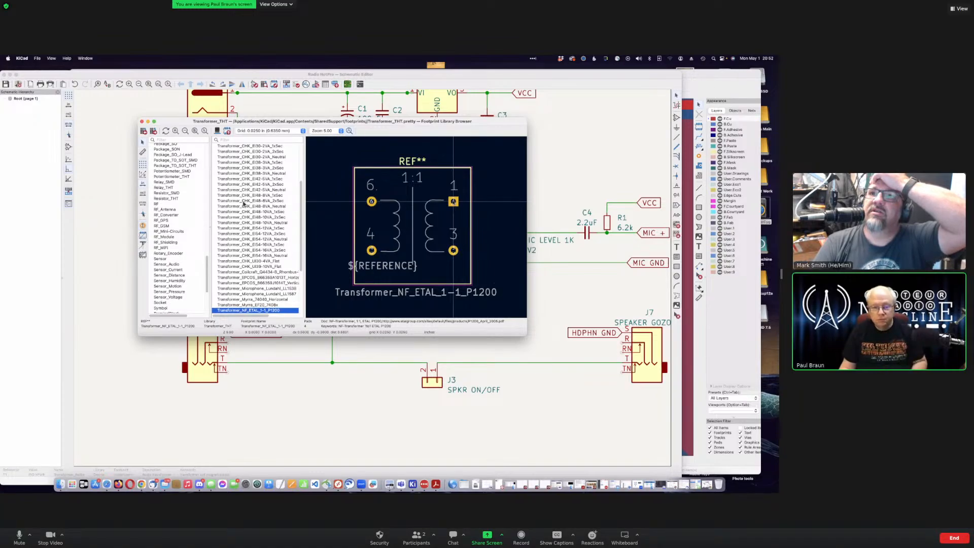
Step: Preview Transformer_NF_ETAL_P1165, zooming in on its four pads and outline, then select its entry
{"action": "key", "text": "Down"}
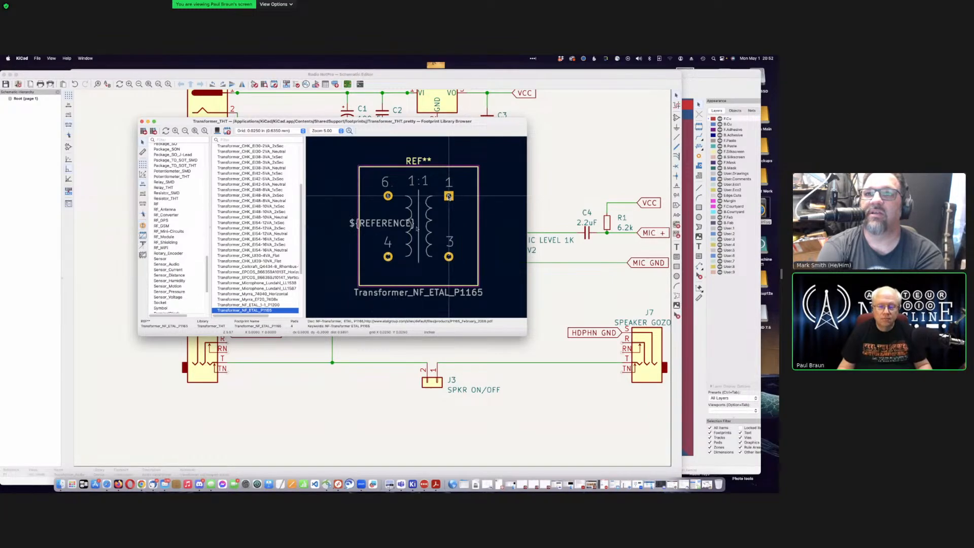
{"action": "scroll", "coordinate": [449, 196], "scroll_direction": "up", "scroll_amount": 2}
{"action": "scroll", "coordinate": [448, 197], "scroll_direction": "up", "scroll_amount": 1}
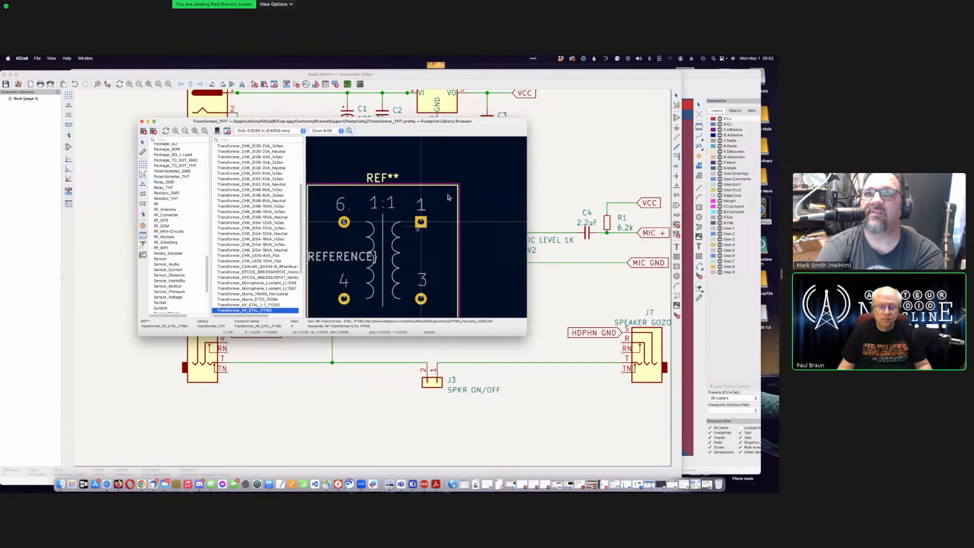
{"action": "scroll", "coordinate": [449, 197], "scroll_direction": "up", "scroll_amount": 1}
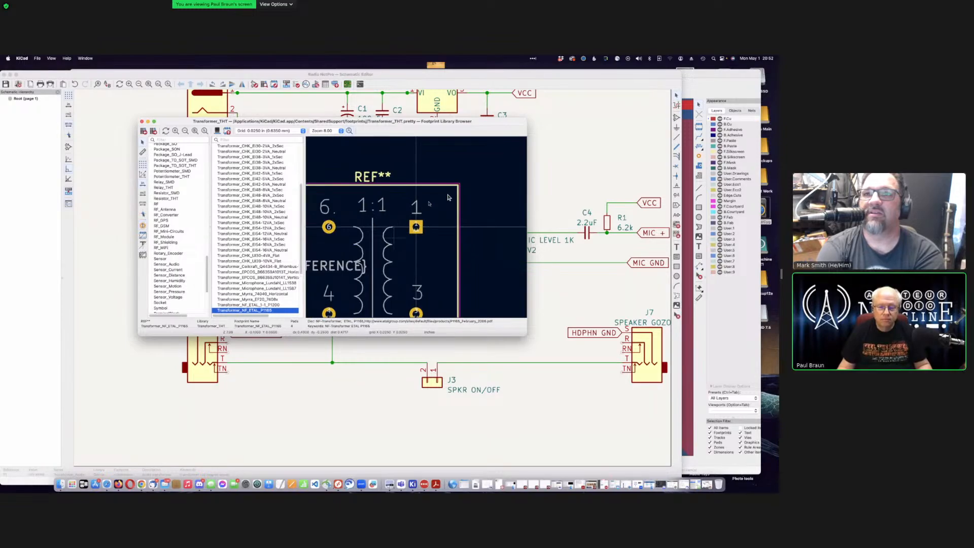
{"action": "middle_click_drag", "start_coordinate": [393, 238], "coordinate": [429, 202]}
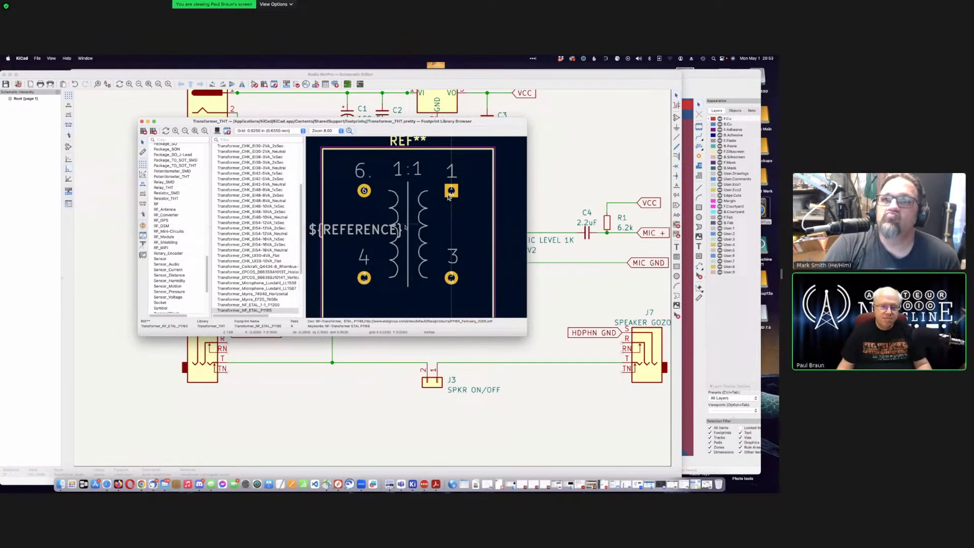
{"action": "scroll", "coordinate": [447, 197], "scroll_direction": "down", "scroll_amount": 1}
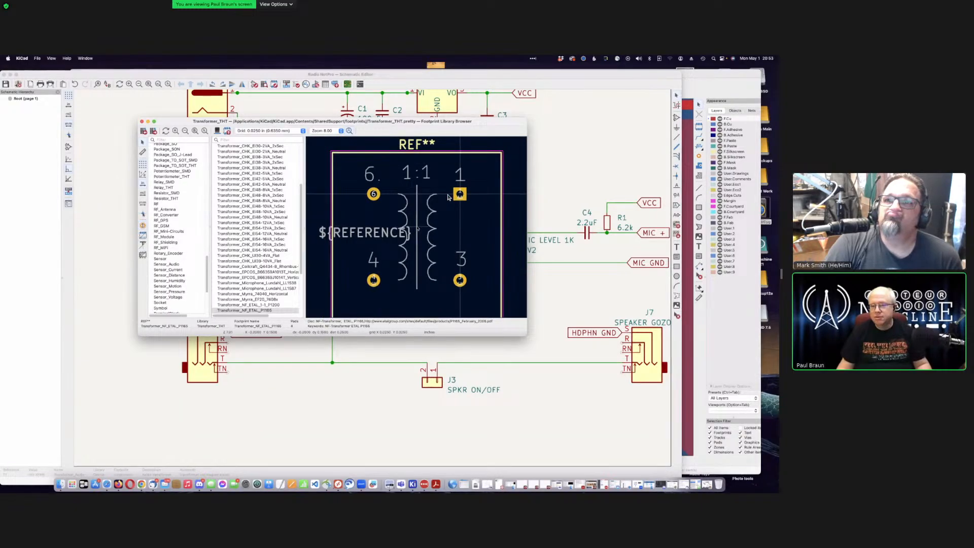
{"action": "scroll", "coordinate": [435, 201], "scroll_direction": "down", "scroll_amount": 2}
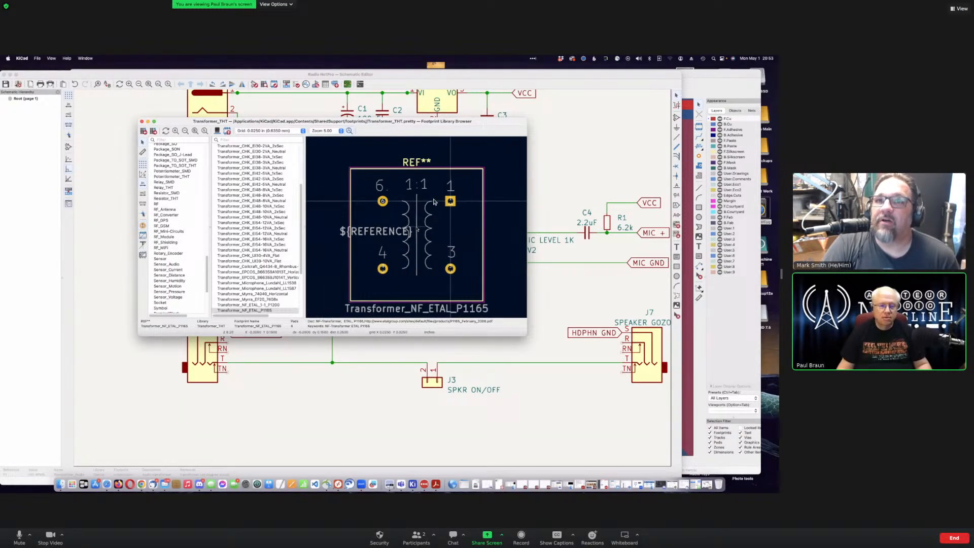
{"action": "scroll", "coordinate": [433, 201], "scroll_direction": "down", "scroll_amount": 2}
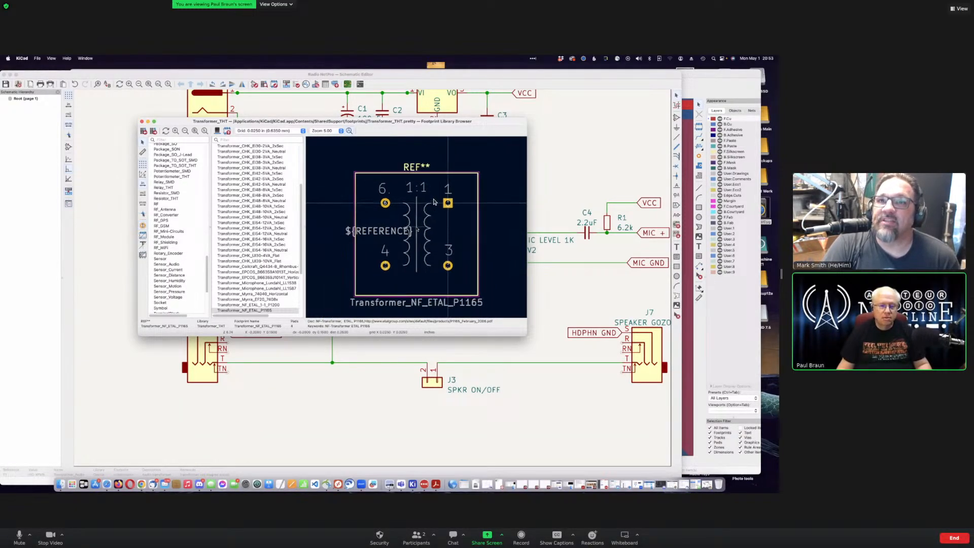
{"action": "left_click", "coordinate": [258, 311]}
Step: Assign Transformer_THT:Transformer_NF_ETAL_P1165 to T1 and reopen T1's properties to confirm the footprint
{"action": "double_click", "coordinate": [268, 310]}
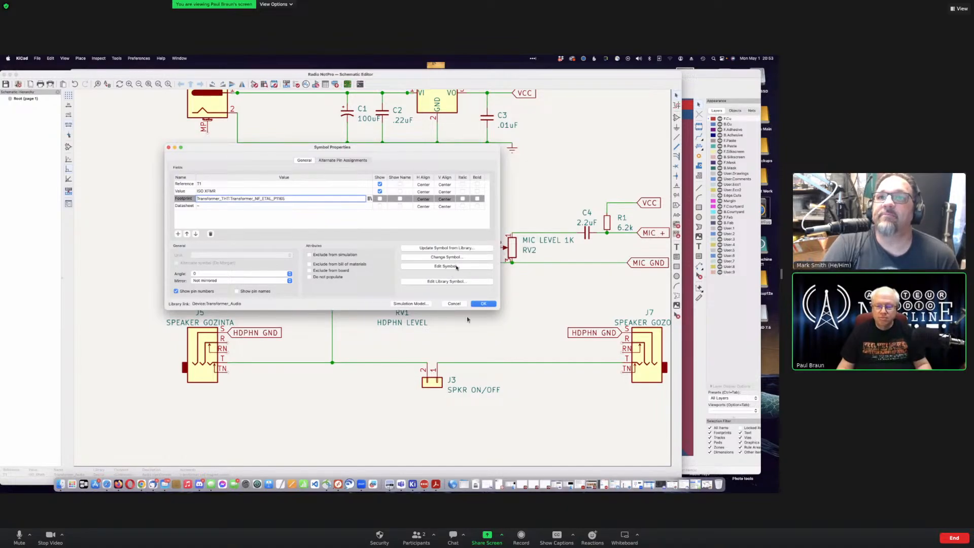
{"action": "left_click", "coordinate": [456, 267]}
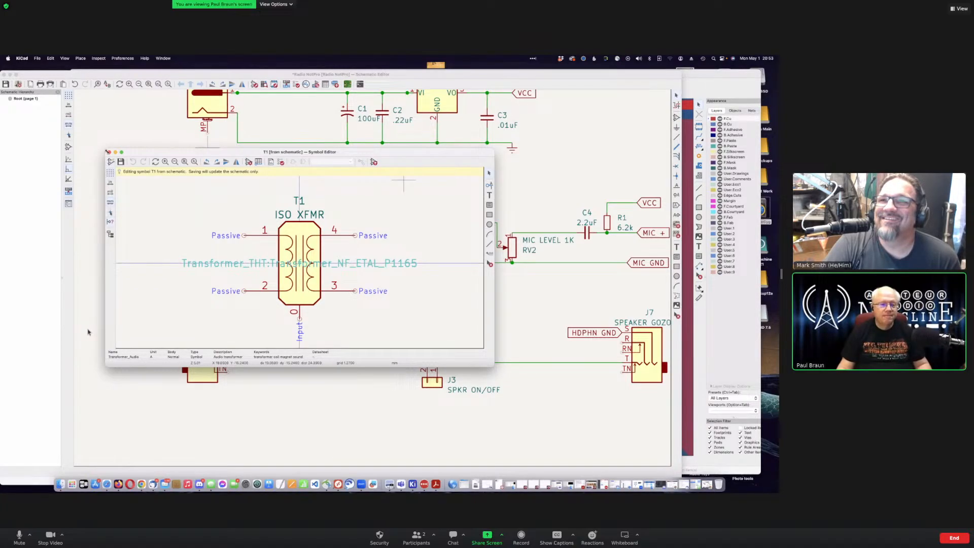
{"action": "key", "text": "super+w"}
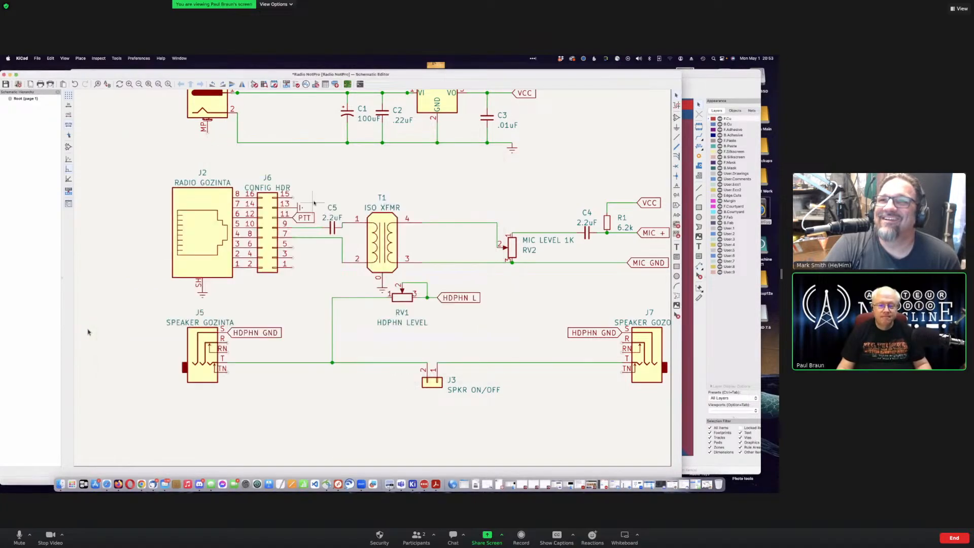
{"action": "double_click", "coordinate": [382, 239]}
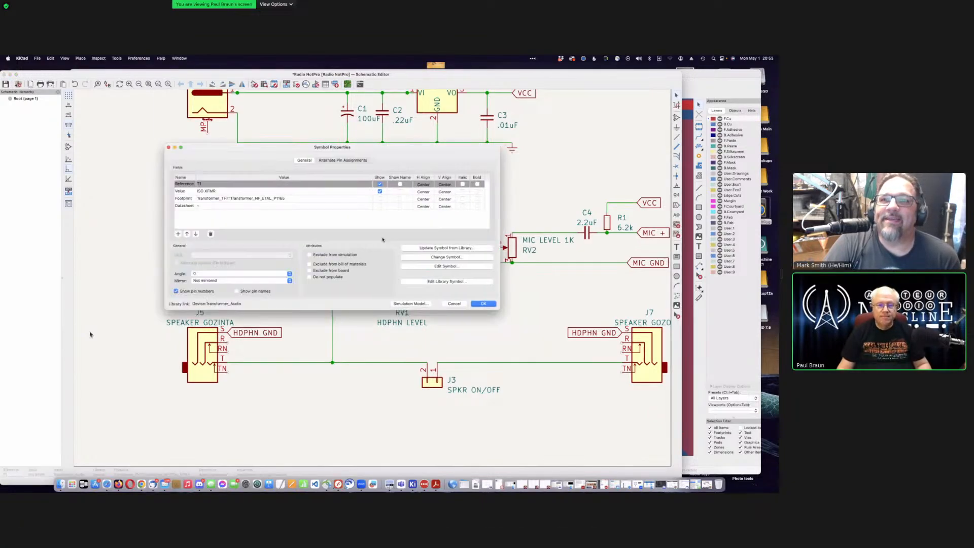
{"action": "left_click", "coordinate": [326, 199]}
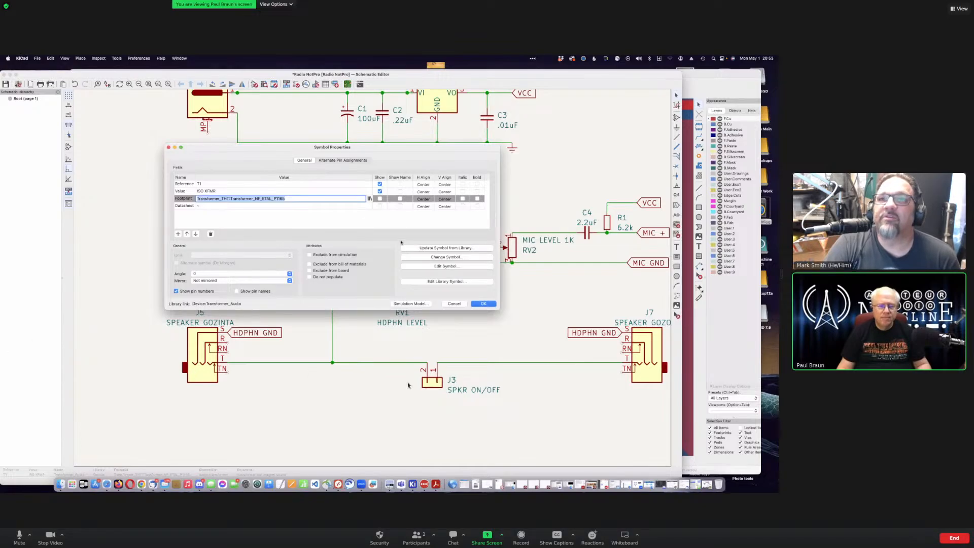
Step: Search the footprint library for 'transformer audio', check the Lundahl results, then revert to 'transformer'
{"action": "left_click", "coordinate": [457, 304]}
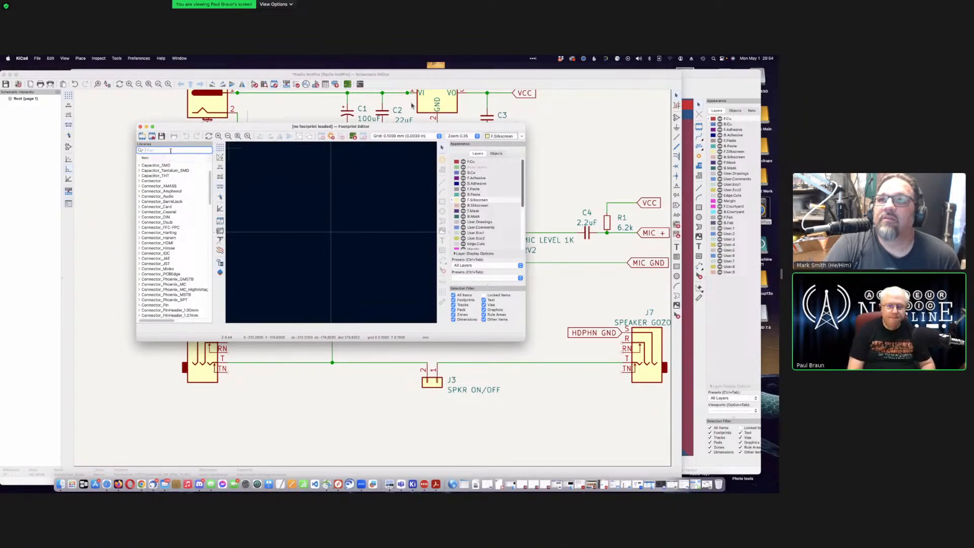
{"action": "type", "text": "tra"}
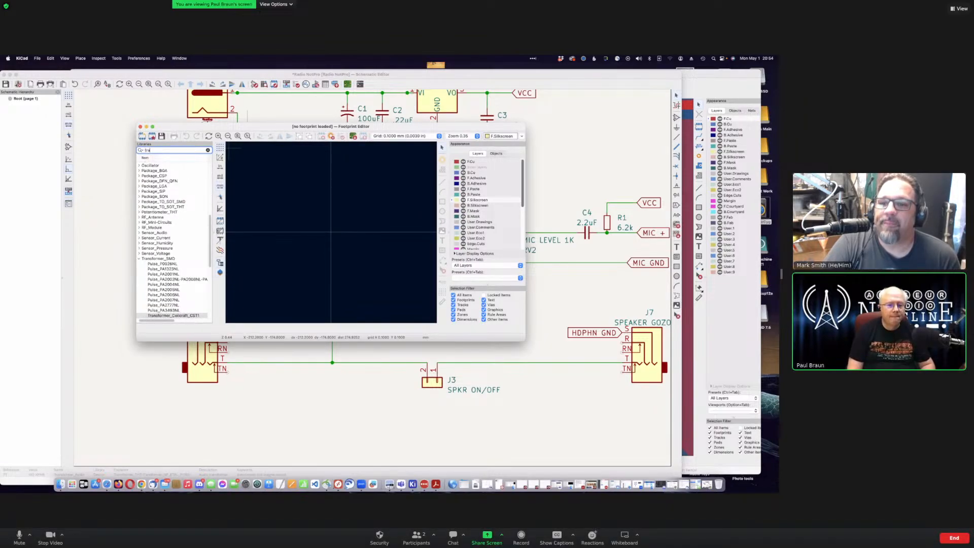
{"action": "type", "text": "nsfor"}
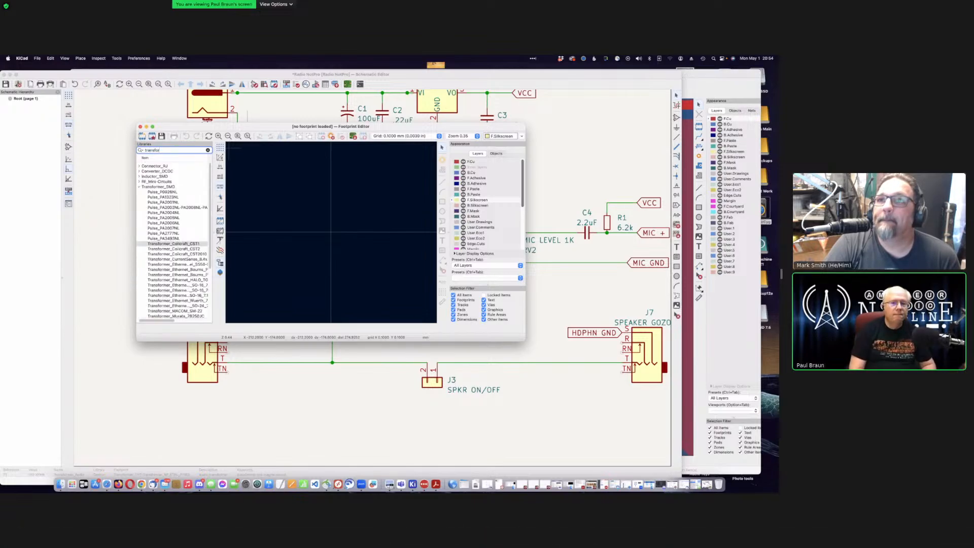
{"action": "type", "text": "mer"}
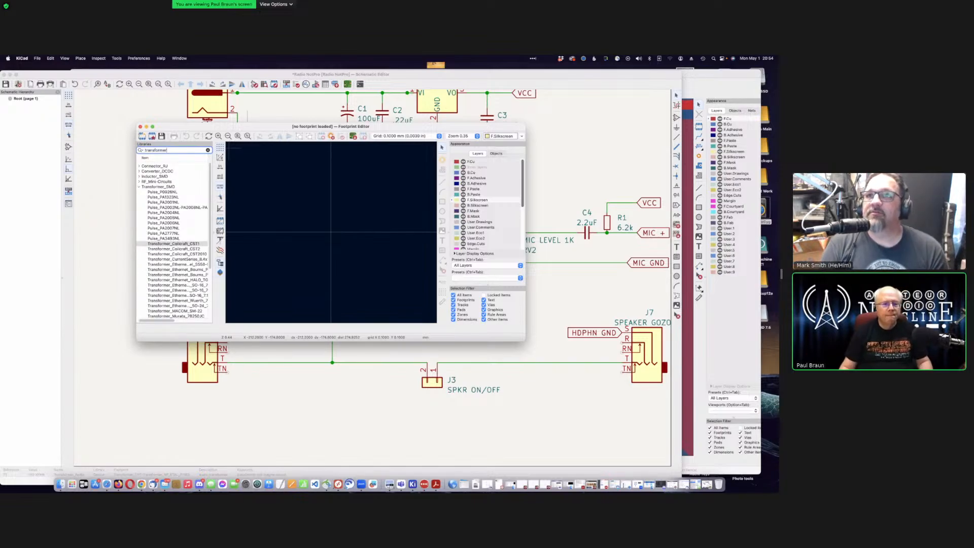
{"action": "type", "text": "audio"}
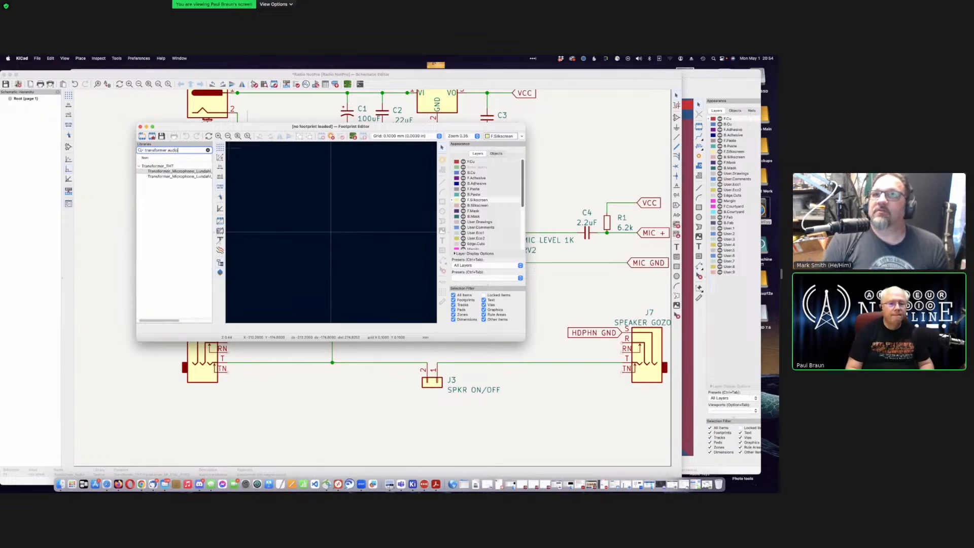
{"action": "left_click", "coordinate": [178, 176]}
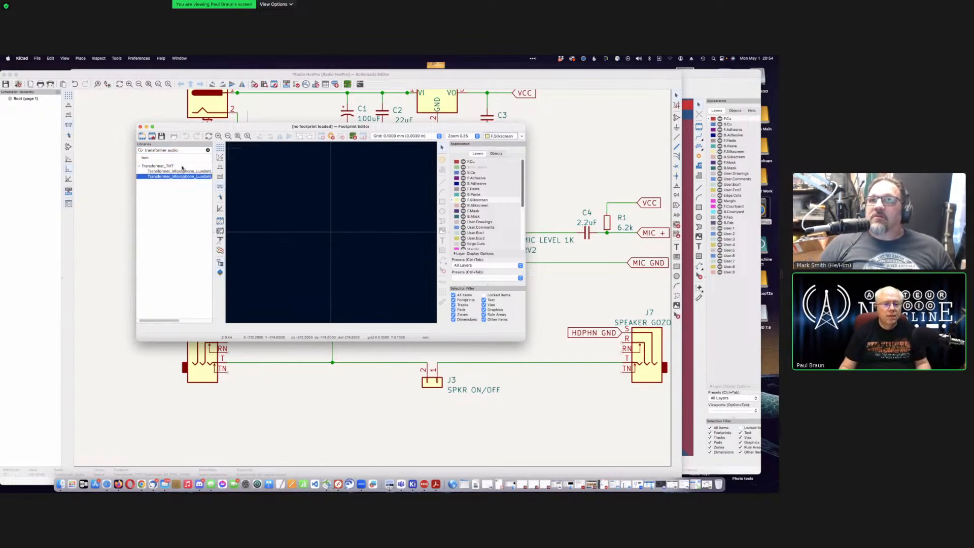
{"action": "left_click", "coordinate": [181, 171]}
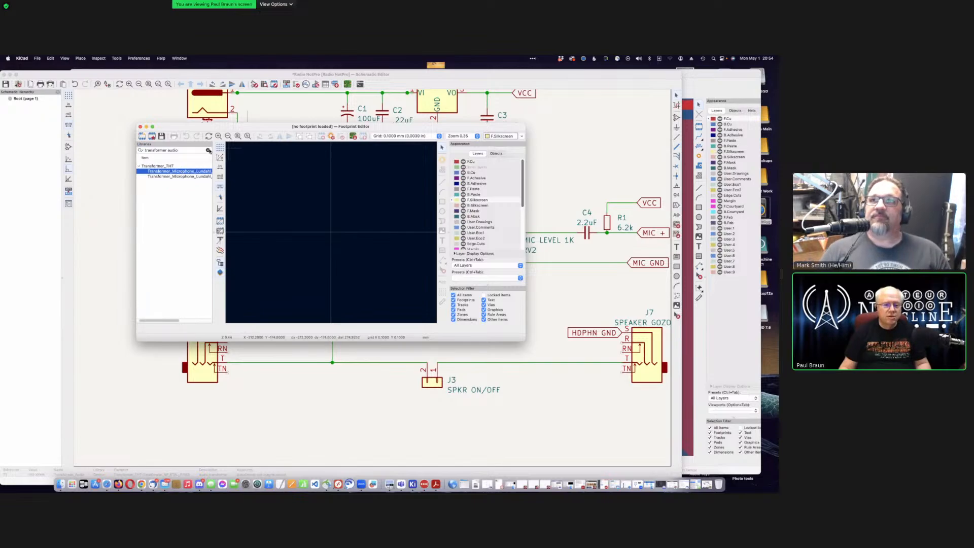
{"action": "left_click", "coordinate": [186, 150]}
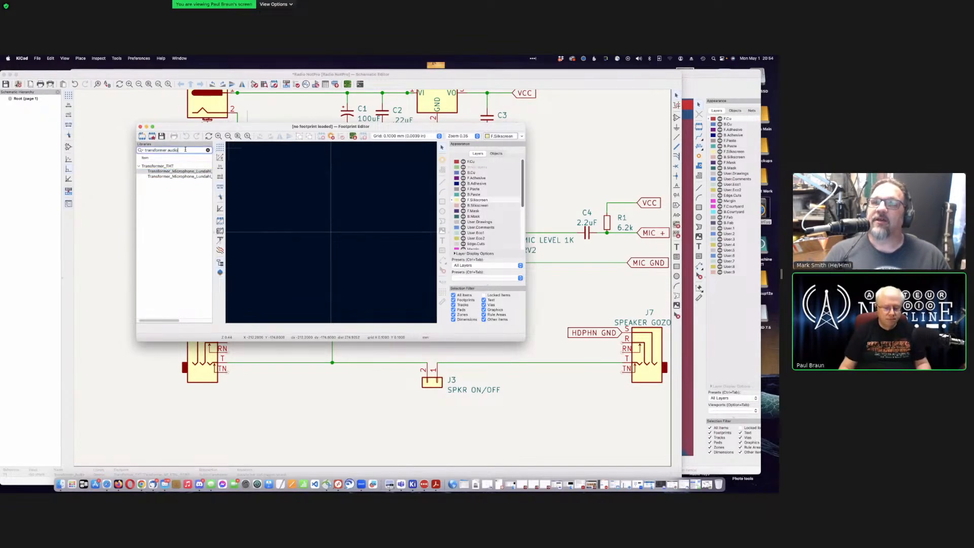
{"action": "key", "text": "BackSpace"}
{"action": "key", "text": "BackSpace"}
{"action": "key", "text": "BackSpace"}
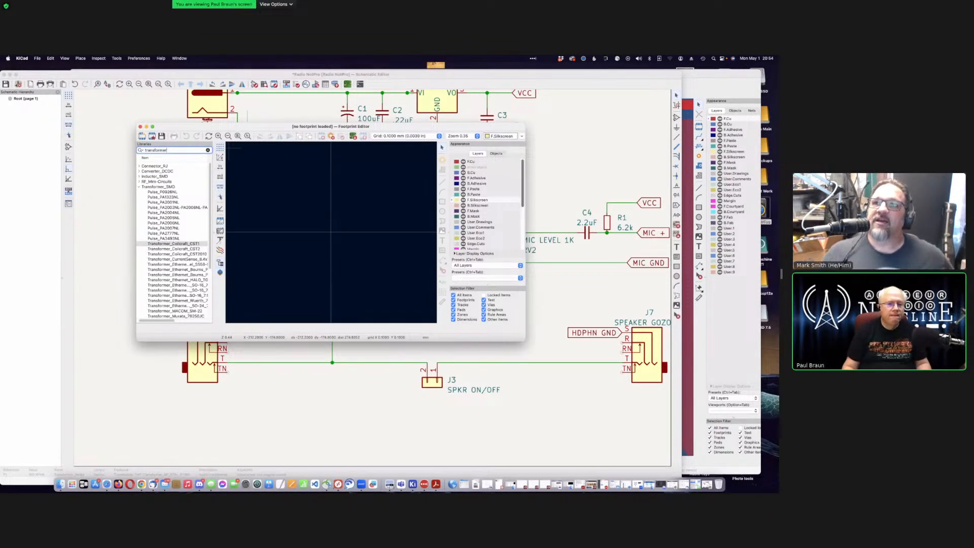
Step: Collapse Transformer_SMD, expand Transformer_THT and select Transformer_NF_ETAL_P1165
{"action": "scroll", "coordinate": [185, 247], "scroll_direction": "down", "scroll_amount": 5}
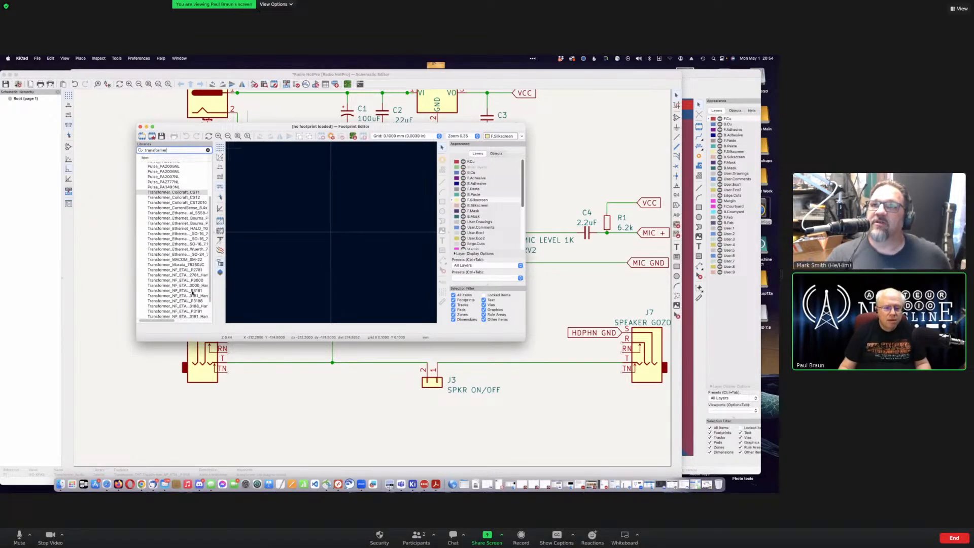
{"action": "scroll", "coordinate": [194, 293], "scroll_direction": "down", "scroll_amount": 2}
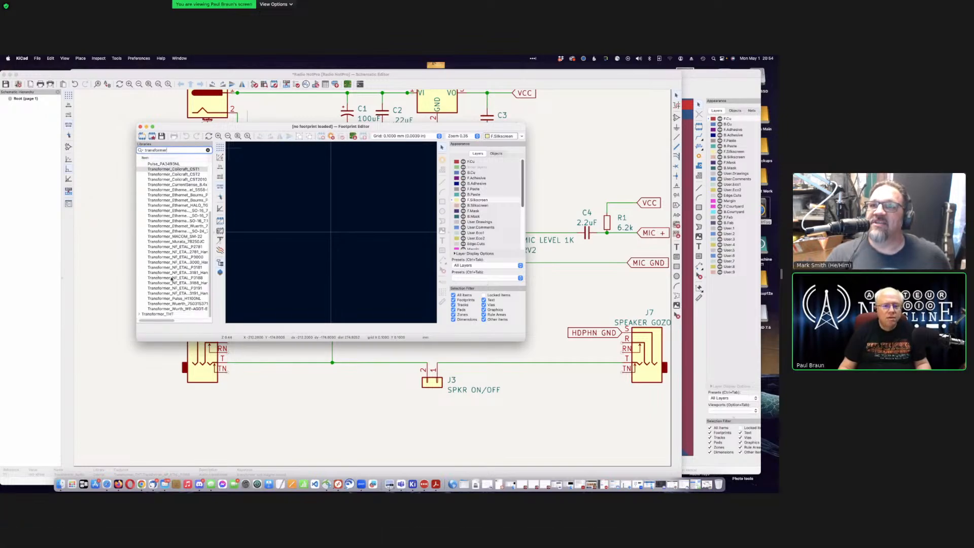
{"action": "scroll", "coordinate": [175, 269], "scroll_direction": "up", "scroll_amount": 4}
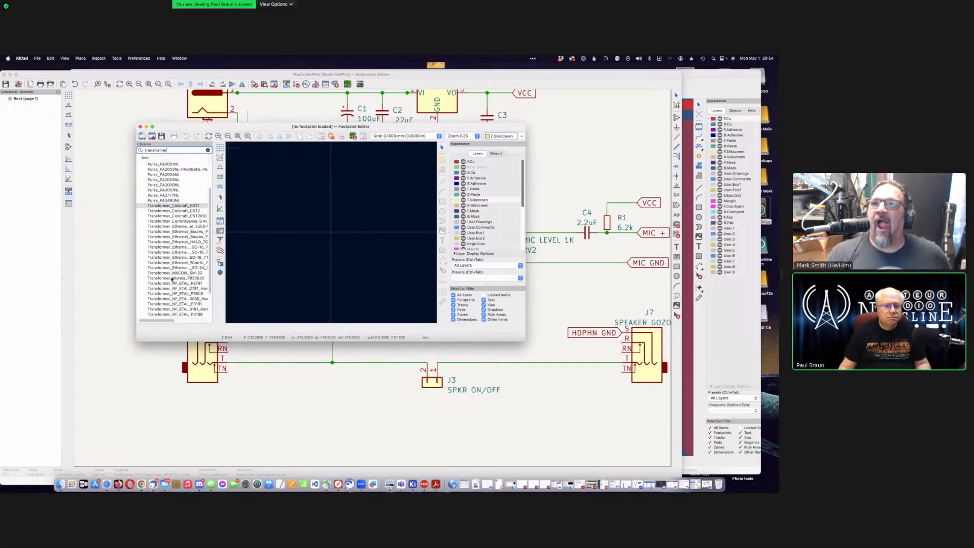
{"action": "scroll", "coordinate": [171, 278], "scroll_direction": "up", "scroll_amount": 4}
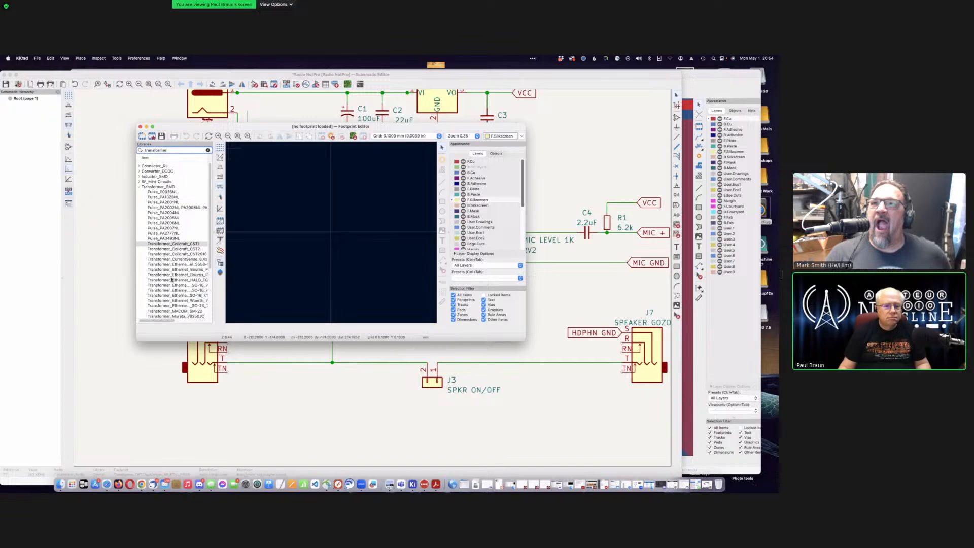
{"action": "left_click", "coordinate": [140, 187]}
{"action": "left_click", "coordinate": [140, 191]}
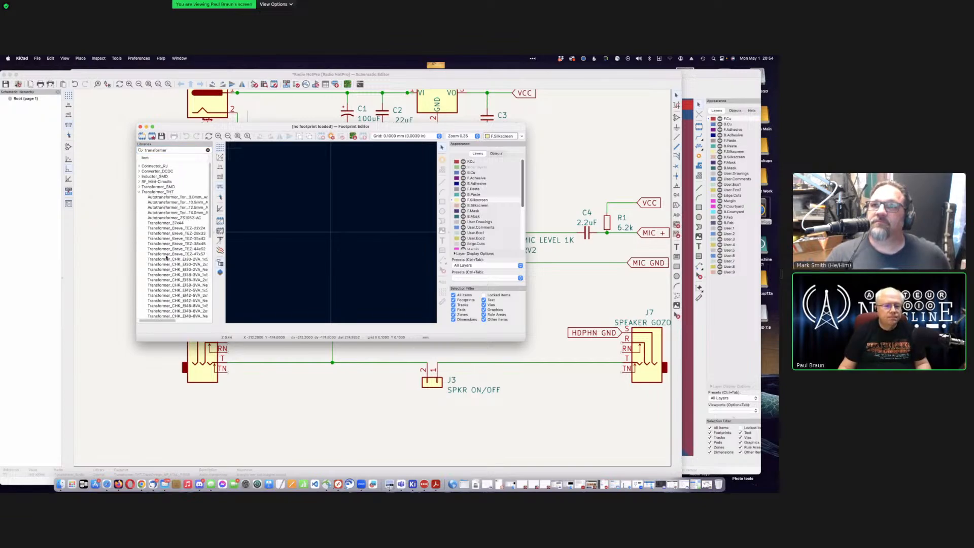
{"action": "scroll", "coordinate": [183, 286], "scroll_direction": "down", "scroll_amount": 5}
{"action": "scroll", "coordinate": [184, 286], "scroll_direction": "down", "scroll_amount": 4}
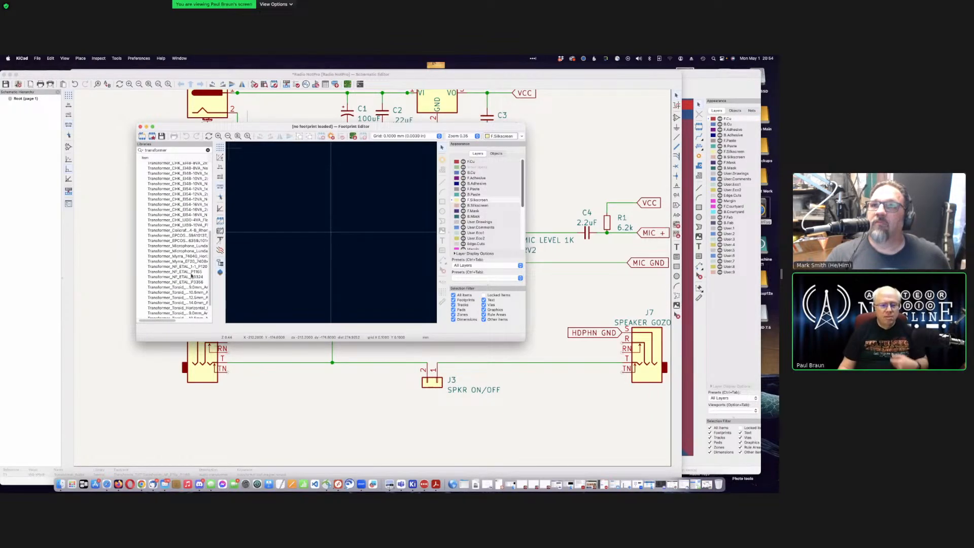
{"action": "left_click", "coordinate": [193, 272]}
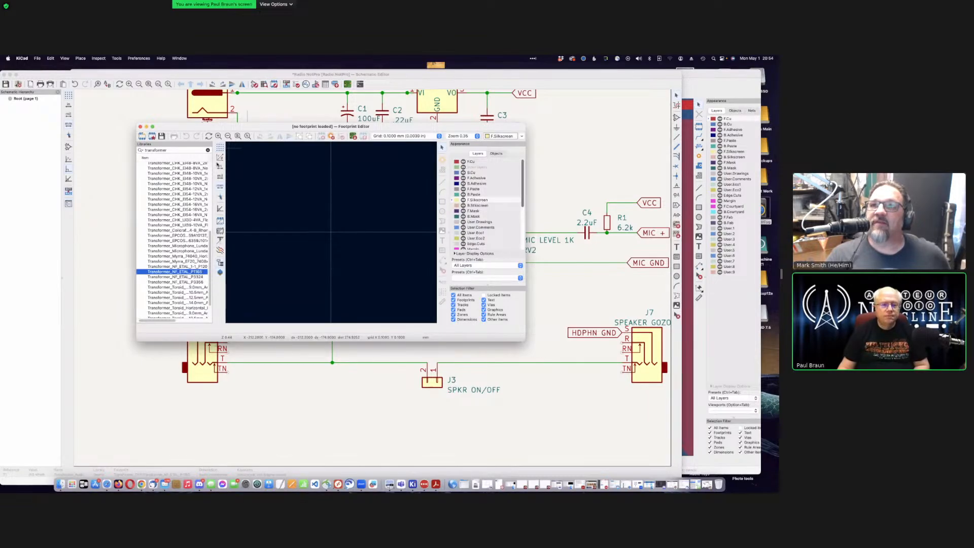
{"action": "left_click", "coordinate": [191, 271]}
{"action": "left_click", "coordinate": [187, 272]}
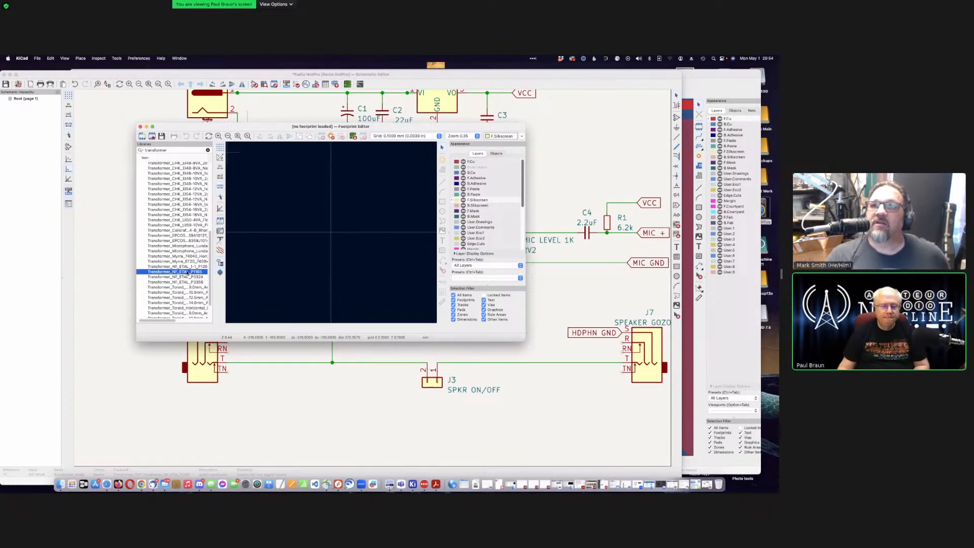
Step: Load Transformer_NF_ETAL_P1165 into the Footprint Editor and nudge the editor window left
{"action": "double_click", "coordinate": [187, 273]}
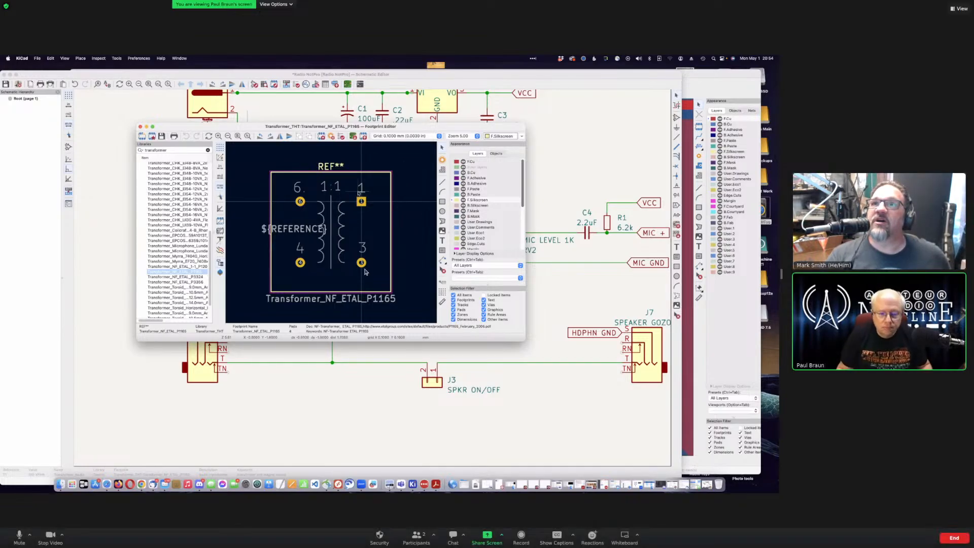
{"action": "left_click_drag", "start_coordinate": [198, 127], "coordinate": [190, 128]}
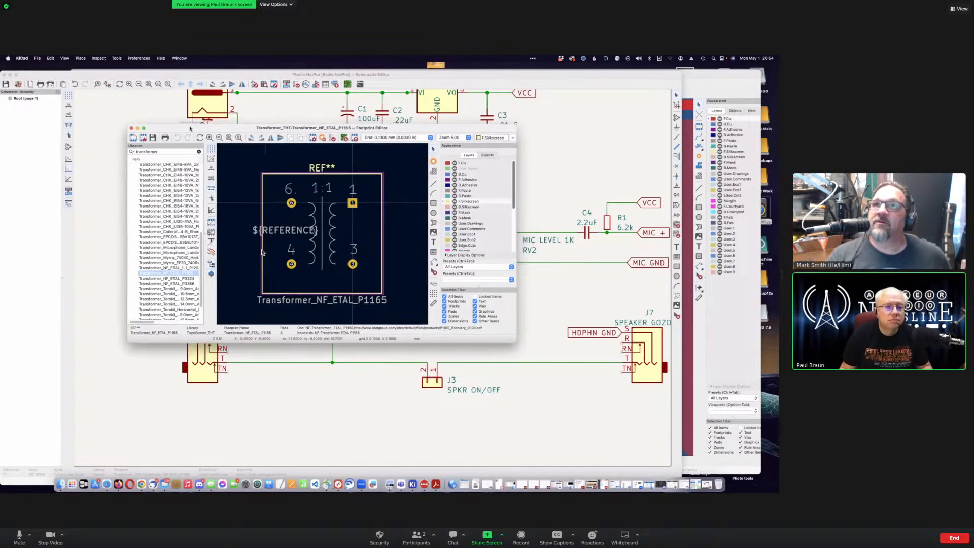
{"action": "left_click", "coordinate": [37, 59]}
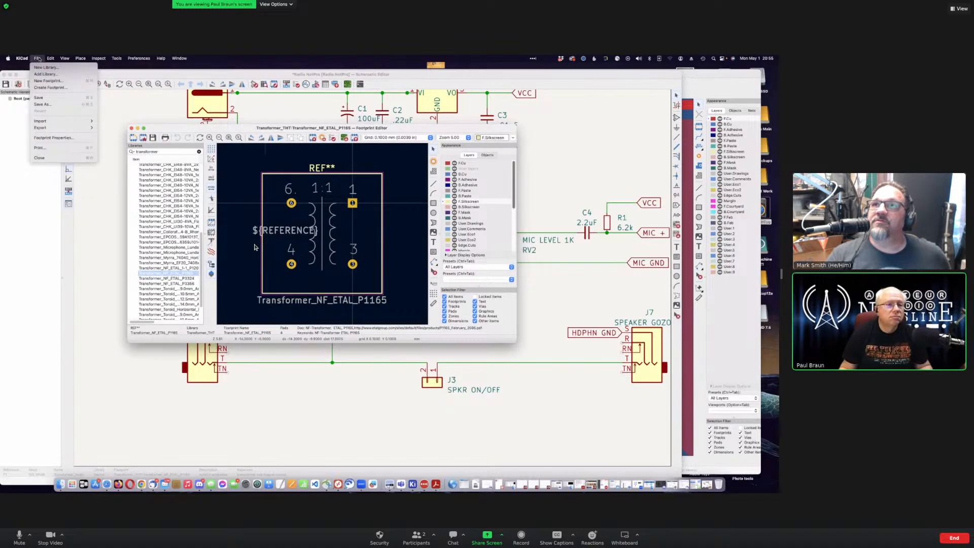
{"action": "left_click", "coordinate": [40, 58]}
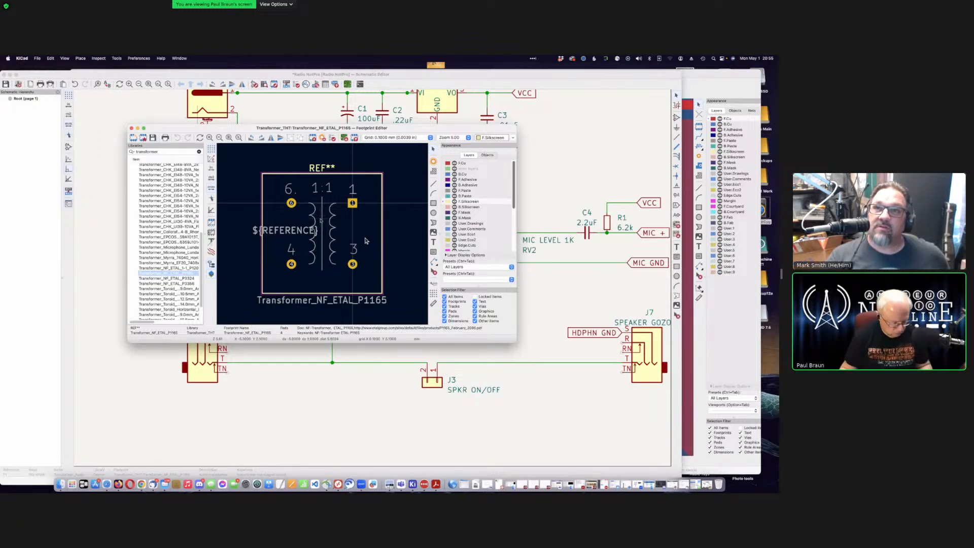
Step: In Footprint Properties, change the value and replace NF_ETAL_P1165 in the name with Audio_eB
{"action": "double_click", "coordinate": [320, 219]}
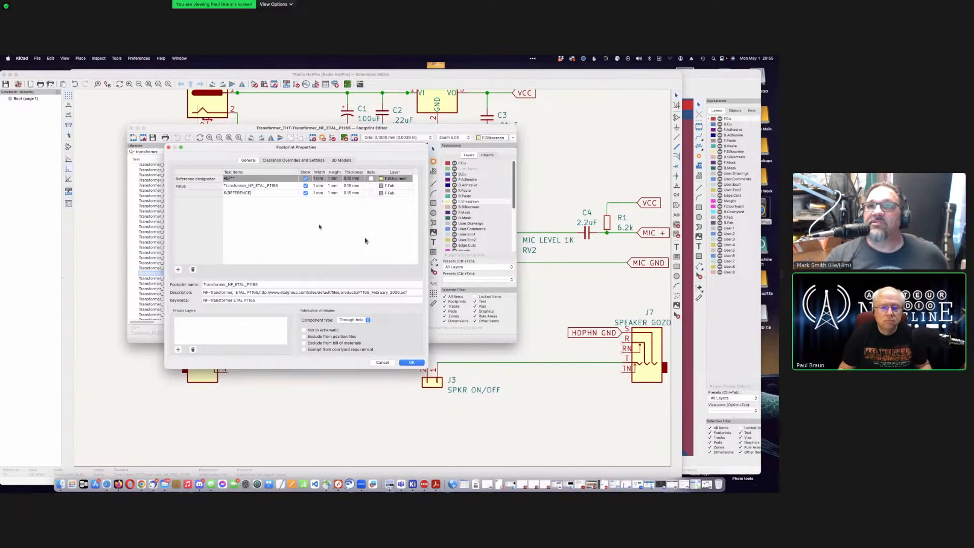
{"action": "left_click", "coordinate": [282, 185]}
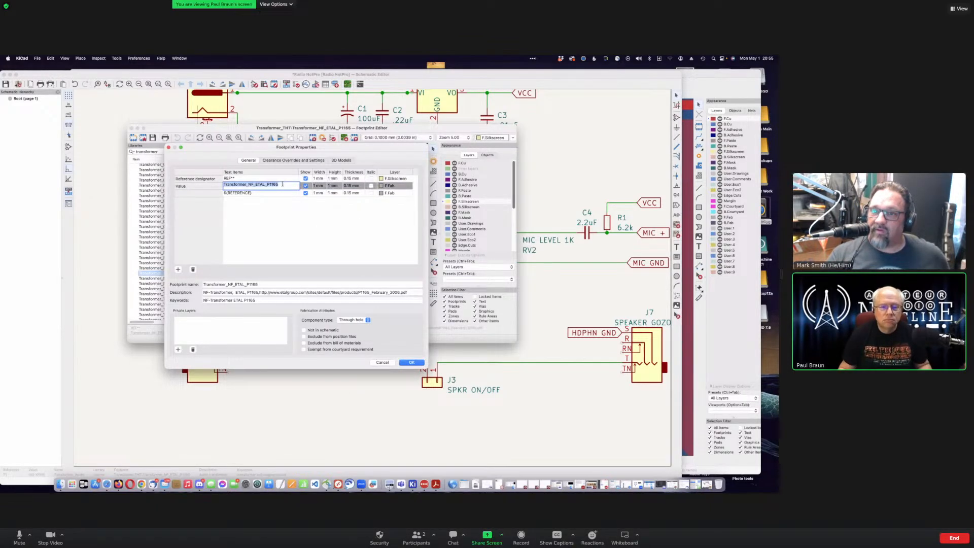
{"action": "left_click", "coordinate": [282, 184]}
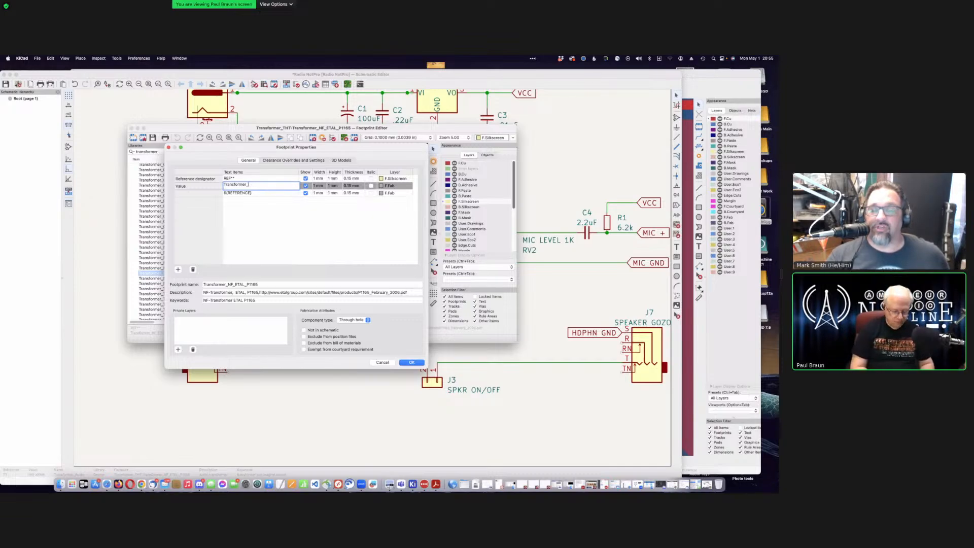
{"action": "type", "text": "udio_eBay"}
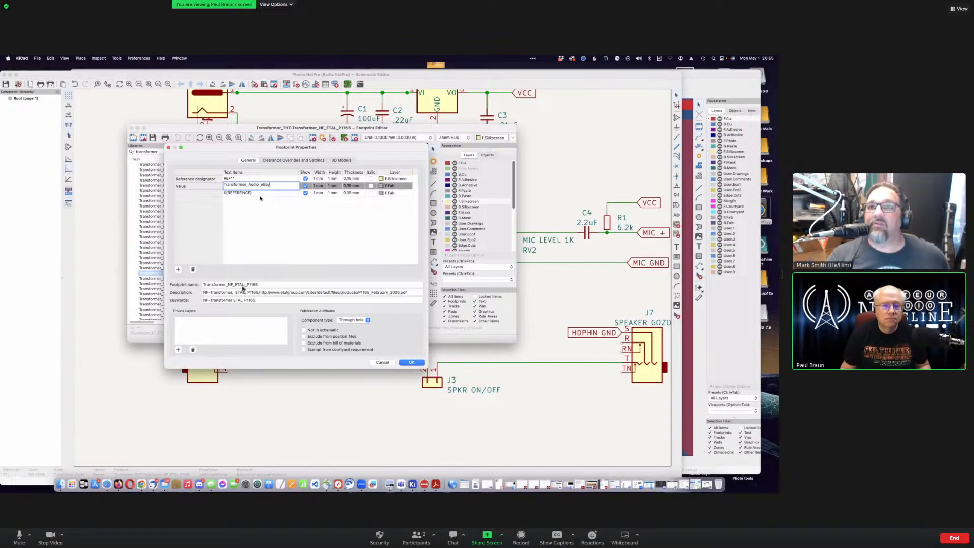
{"action": "left_click", "coordinate": [264, 284]}
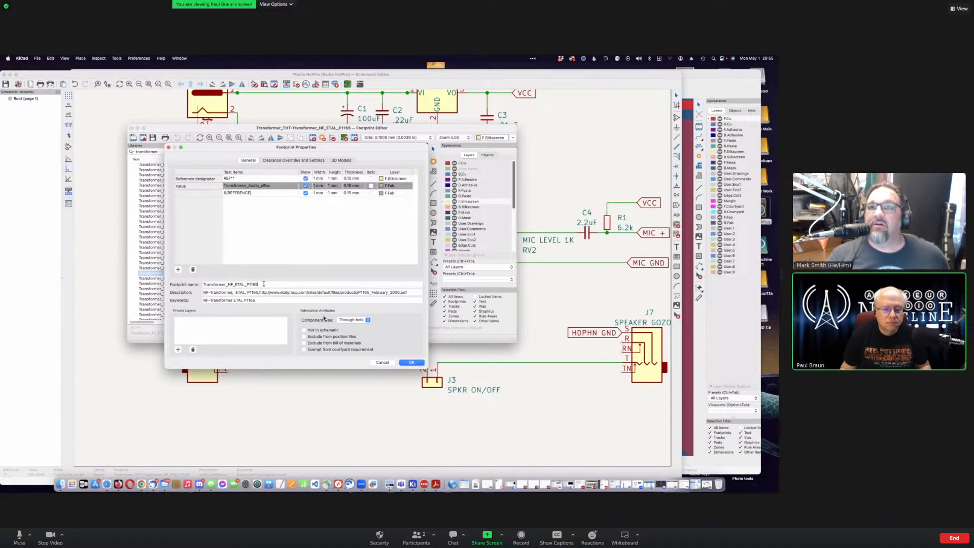
{"action": "left_click_drag", "start_coordinate": [264, 284], "coordinate": [228, 284]}
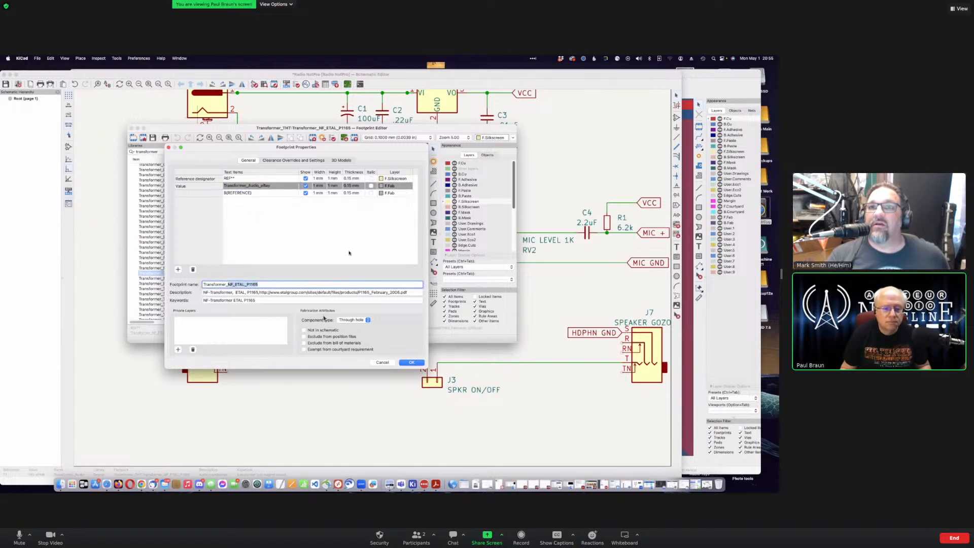
{"action": "type", "text": "Audio"}
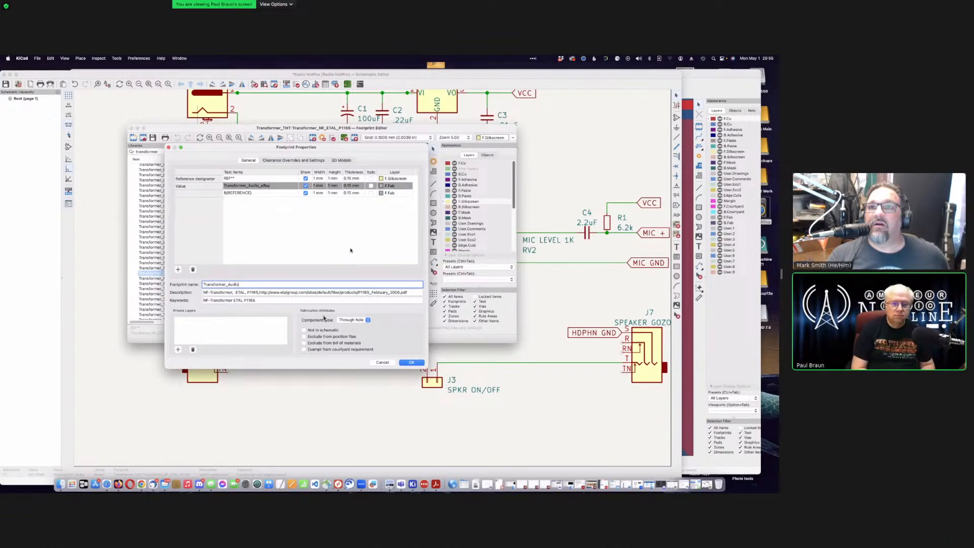
{"action": "type", "text": "_eBay"}
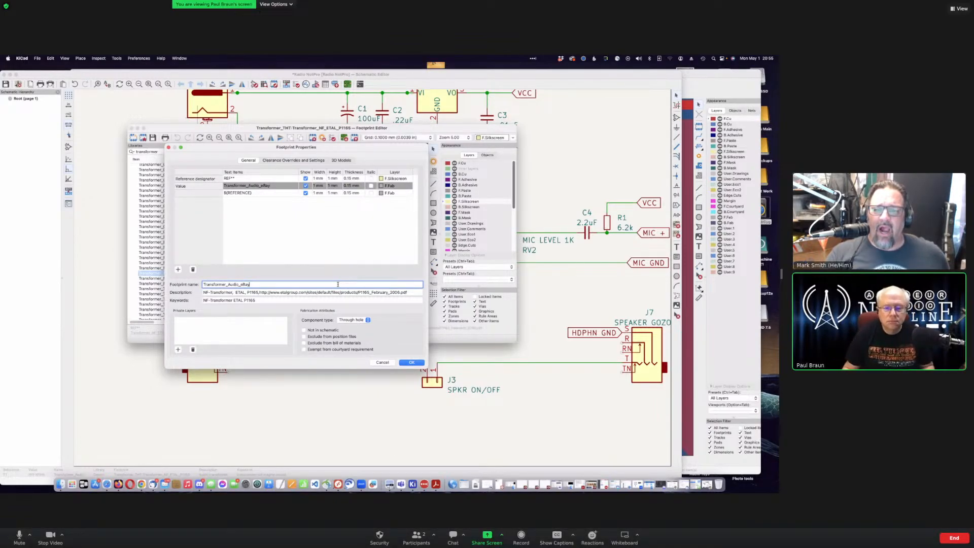
Step: Replace the description's datasheet URL with the eBay listing link and add 'eBay' to the keywords
{"action": "left_click", "coordinate": [271, 292]}
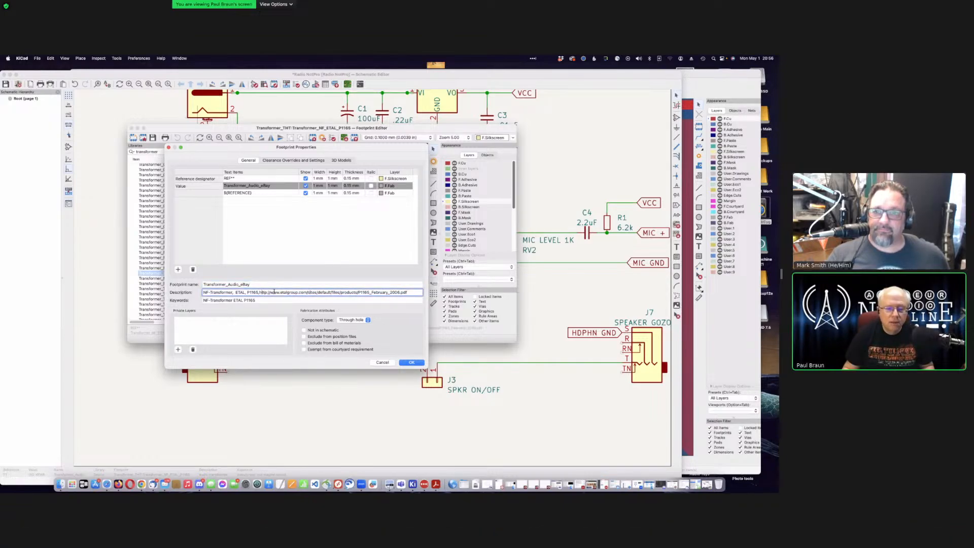
{"action": "left_click_drag", "start_coordinate": [261, 292], "coordinate": [411, 293]}
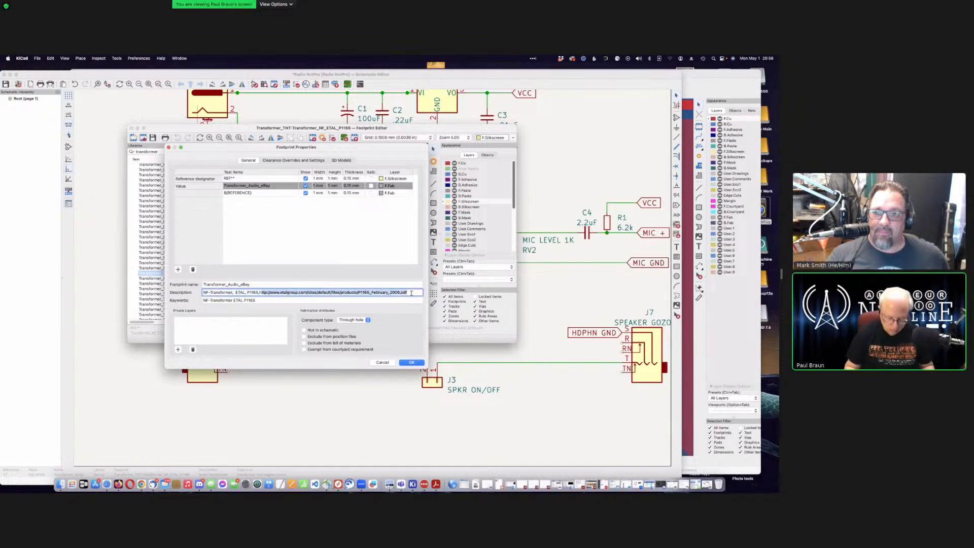
{"action": "key", "text": "BackSpace"}
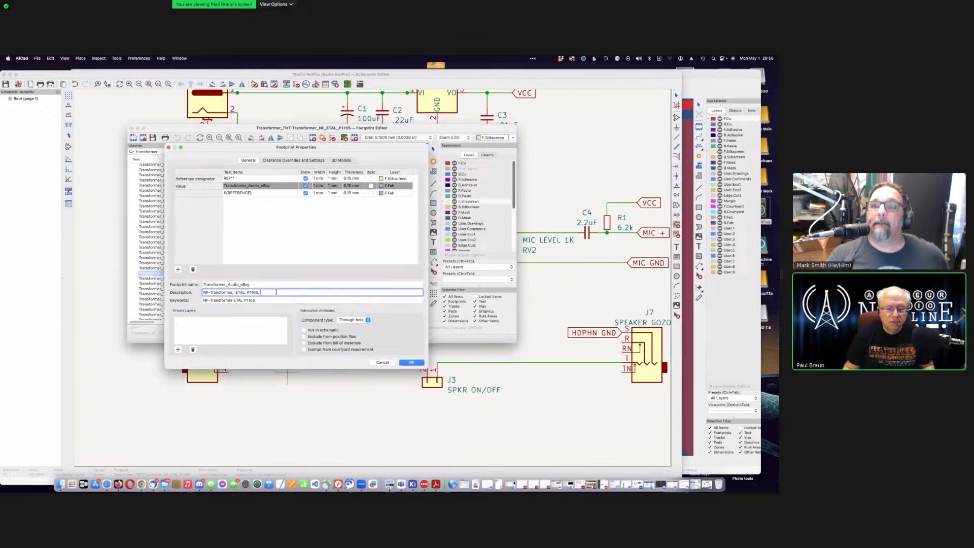
{"action": "key", "text": "super+v"}
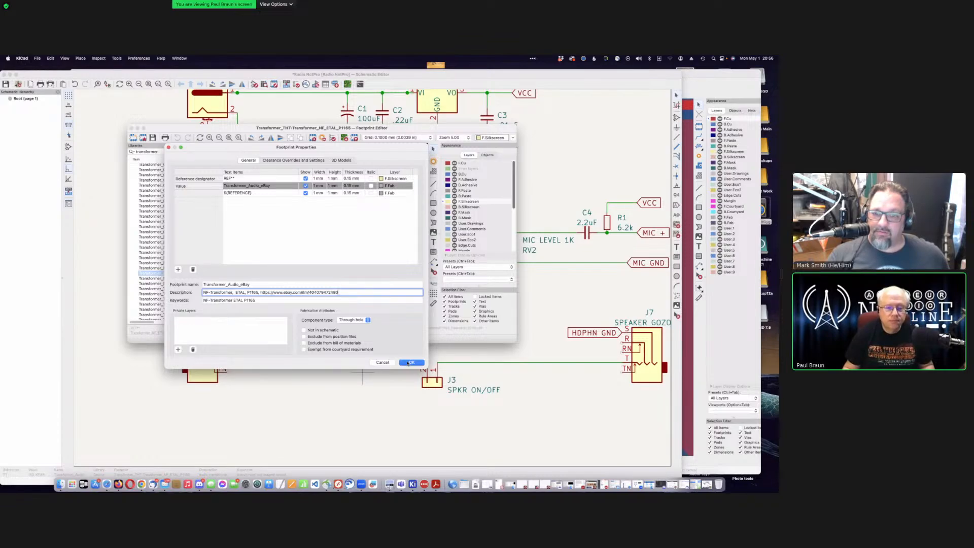
{"action": "left_click", "coordinate": [330, 300]}
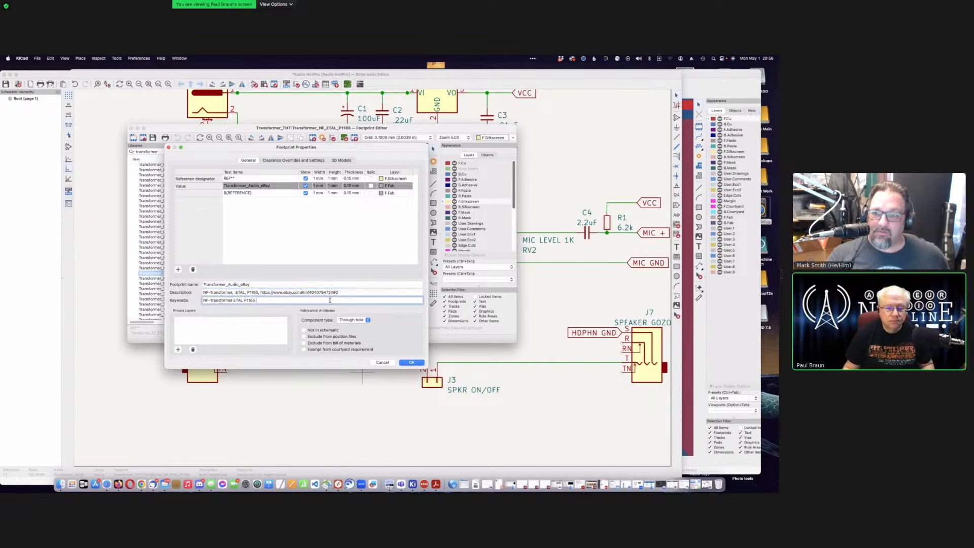
{"action": "type", "text": "eBay"}
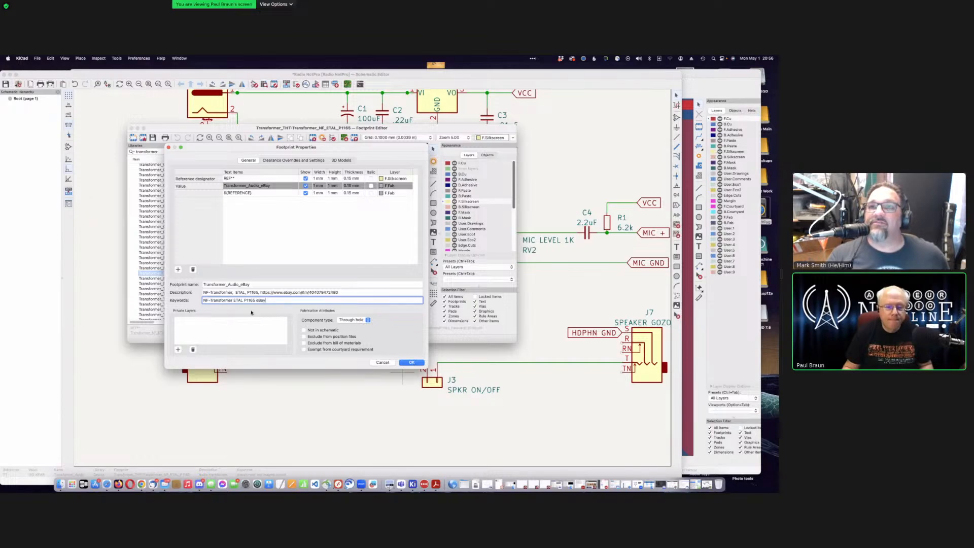
Step: Remove the ETAL P1165 part number from both the description and the keywords
{"action": "left_click_drag", "start_coordinate": [236, 292], "coordinate": [259, 287]}
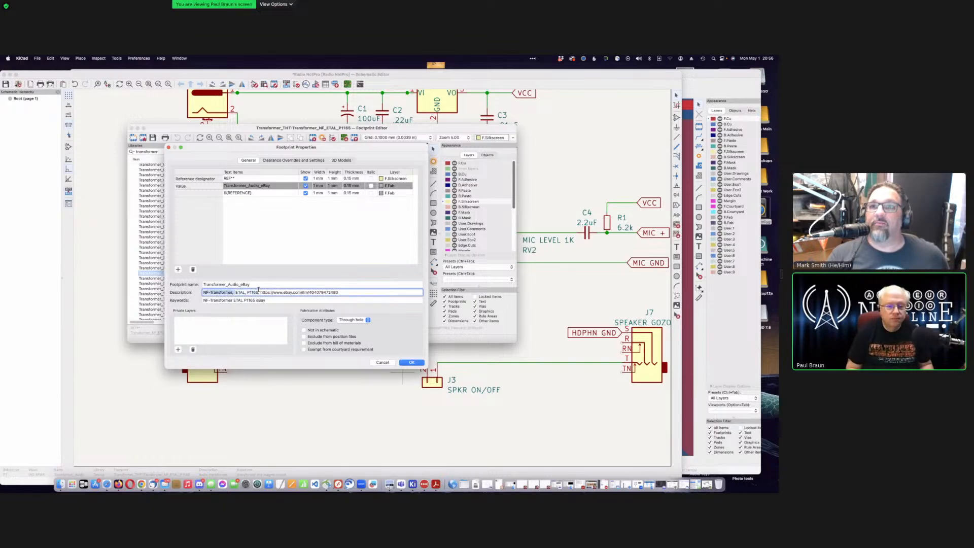
{"action": "key", "text": "Right"}
{"action": "key", "text": "shift+Right"}
{"action": "key", "text": "shift+Right"}
{"action": "key", "text": "shift+Right"}
{"action": "key", "text": "shift+Right"}
{"action": "key", "text": "shift+Right"}
{"action": "key", "text": "shift+Right"}
{"action": "key", "text": "shift+Right"}
{"action": "key", "text": "shift+Right"}
{"action": "key", "text": "shift+Right"}
{"action": "key", "text": "shift+Right"}
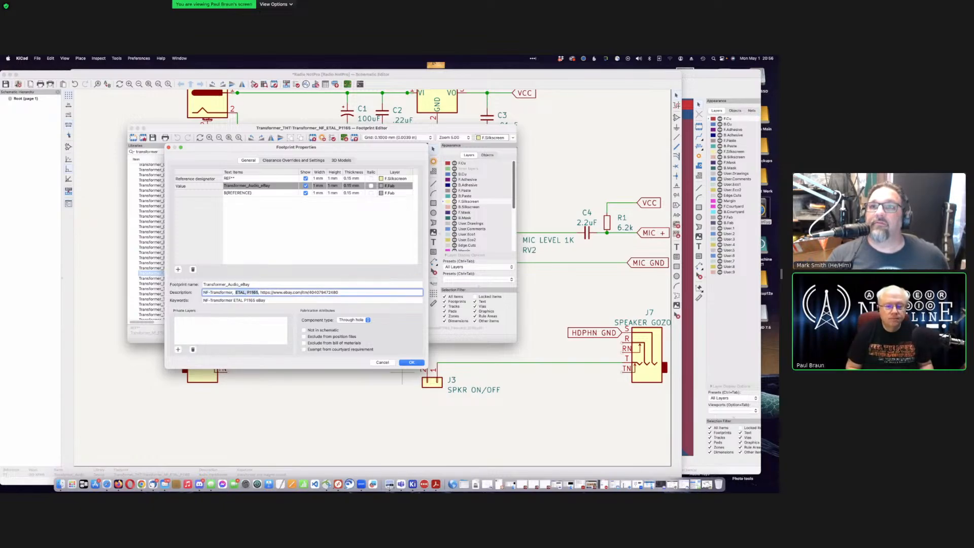
{"action": "key", "text": "BackSpace"}
{"action": "key", "text": "BackSpace"}
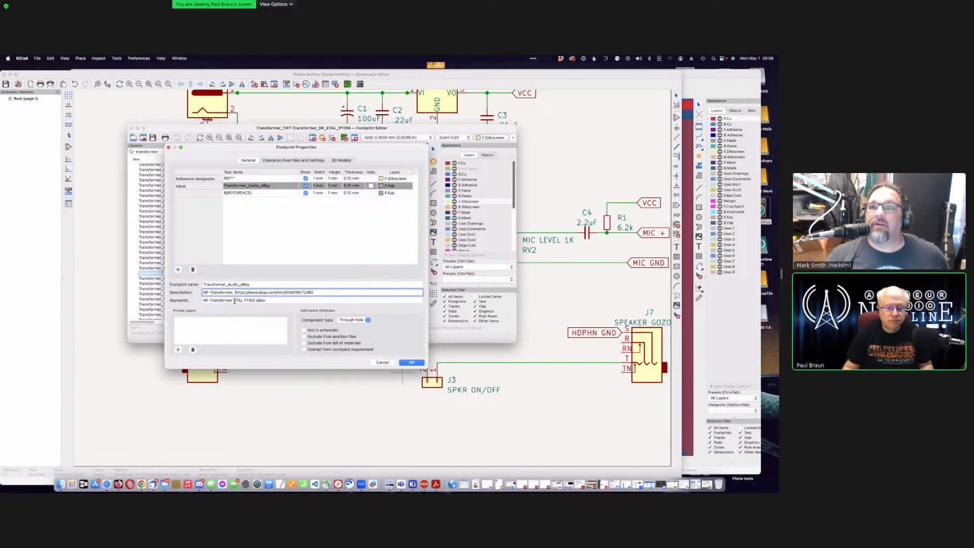
{"action": "left_click_drag", "start_coordinate": [234, 300], "coordinate": [248, 300]}
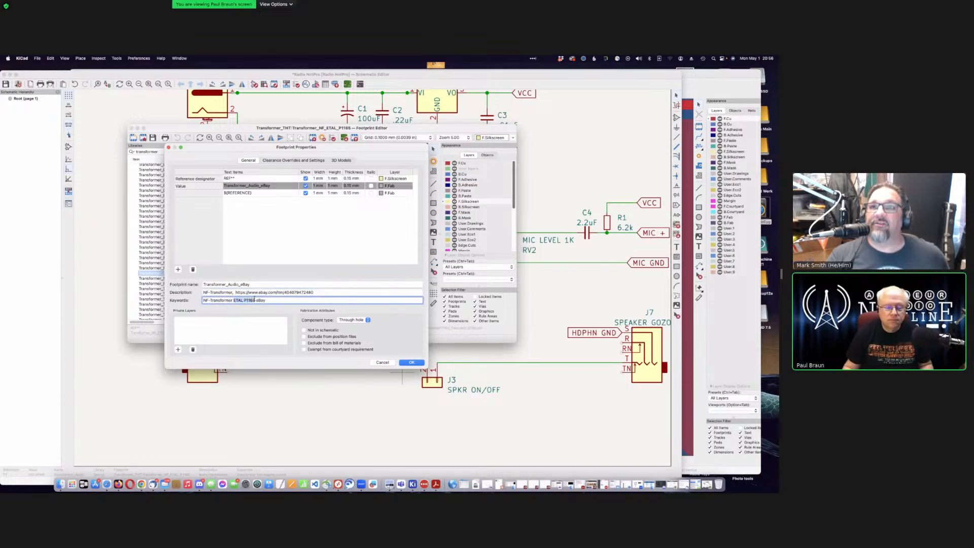
{"action": "key", "text": "BackSpace"}
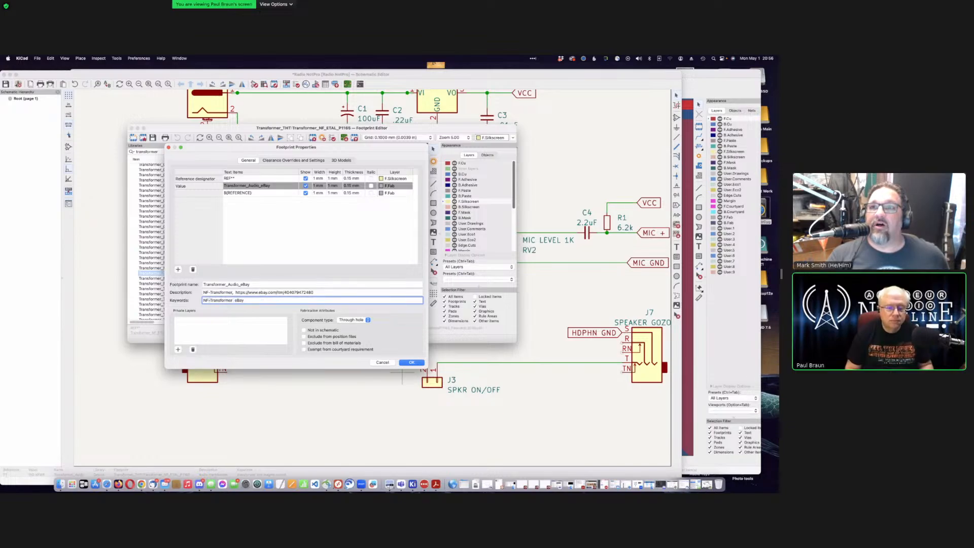
Step: Replace the NF- prefix with 'Audio' in keywords and description, then apply with OK
{"action": "left_click_drag", "start_coordinate": [209, 300], "coordinate": [203, 300]}
{"action": "key", "text": "BackSpace"}
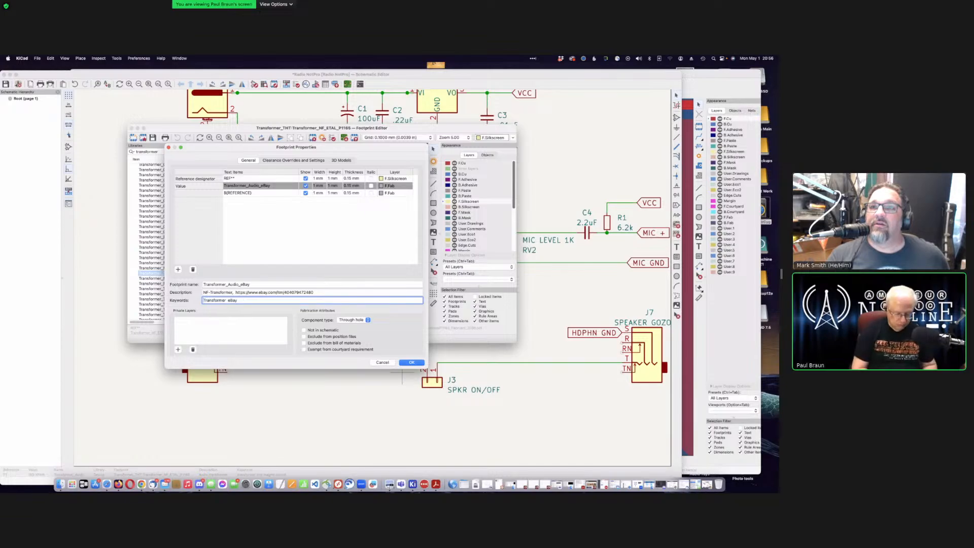
{"action": "type", "text": "Audio"}
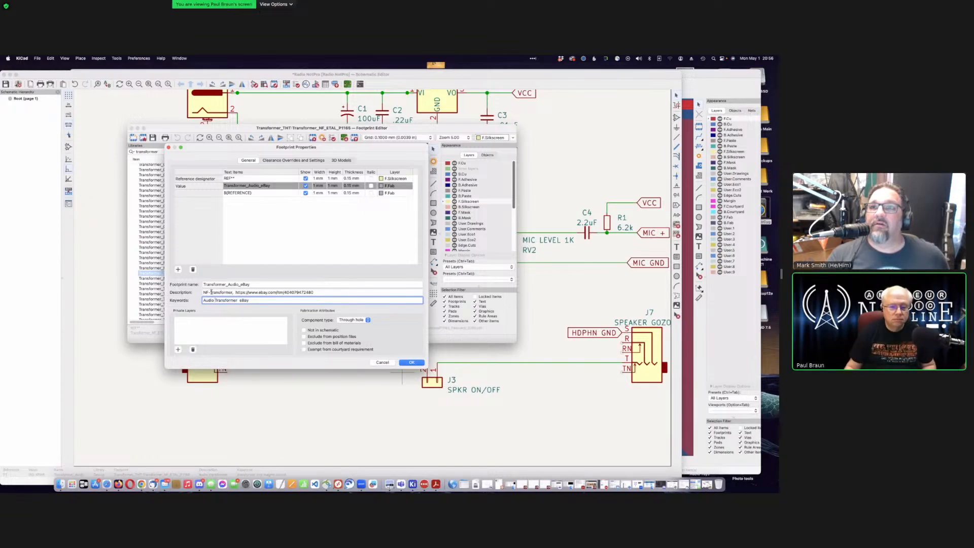
{"action": "left_click_drag", "start_coordinate": [211, 292], "coordinate": [203, 293]}
{"action": "key", "text": "BackSpace"}
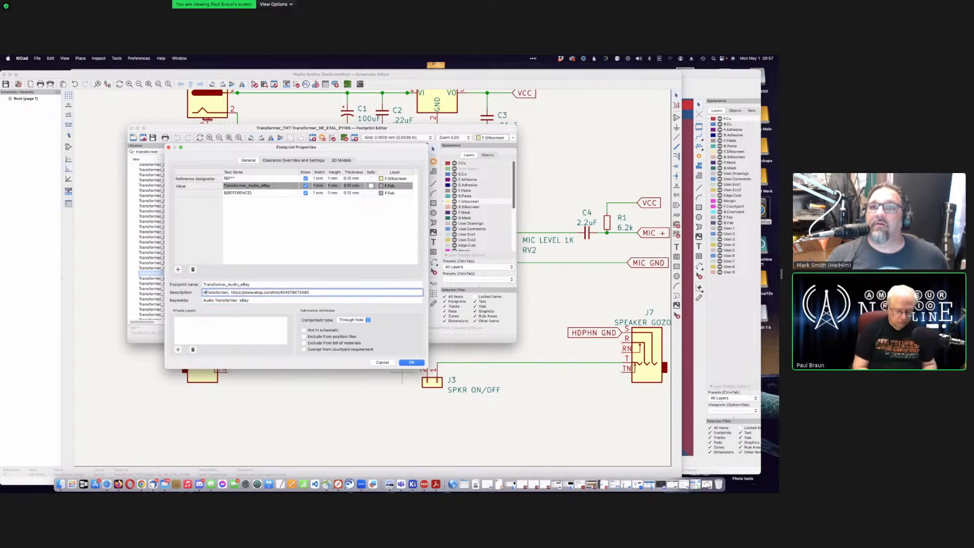
{"action": "type", "text": "Audio"}
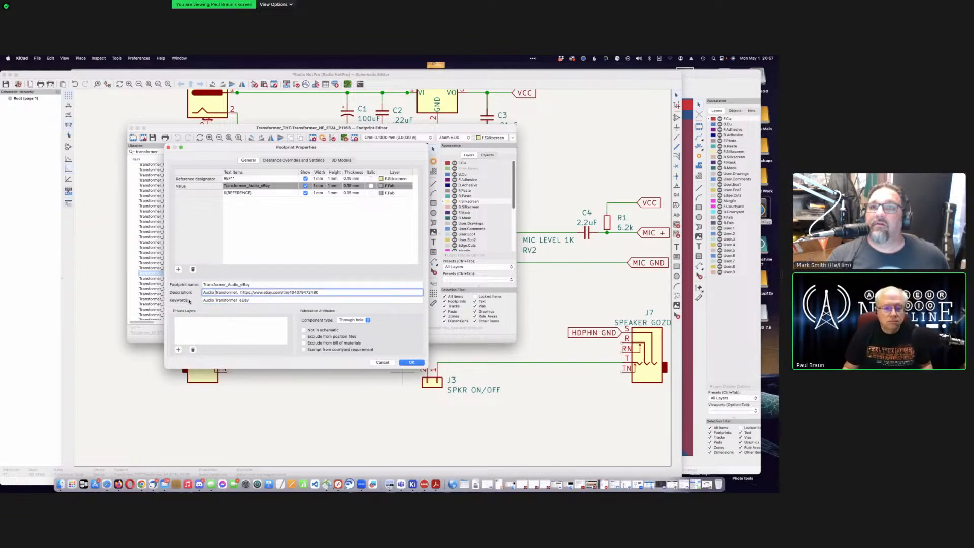
{"action": "left_click", "coordinate": [410, 362]}
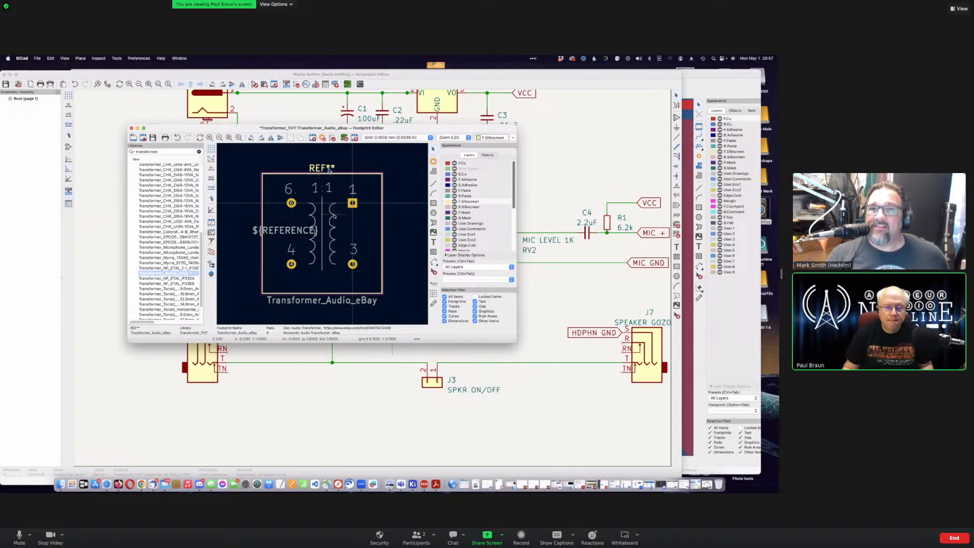
Step: Try moving the whole transformer footprint right, then undo it and clear the selection
{"action": "scroll", "coordinate": [334, 216], "scroll_direction": "up", "scroll_amount": 1}
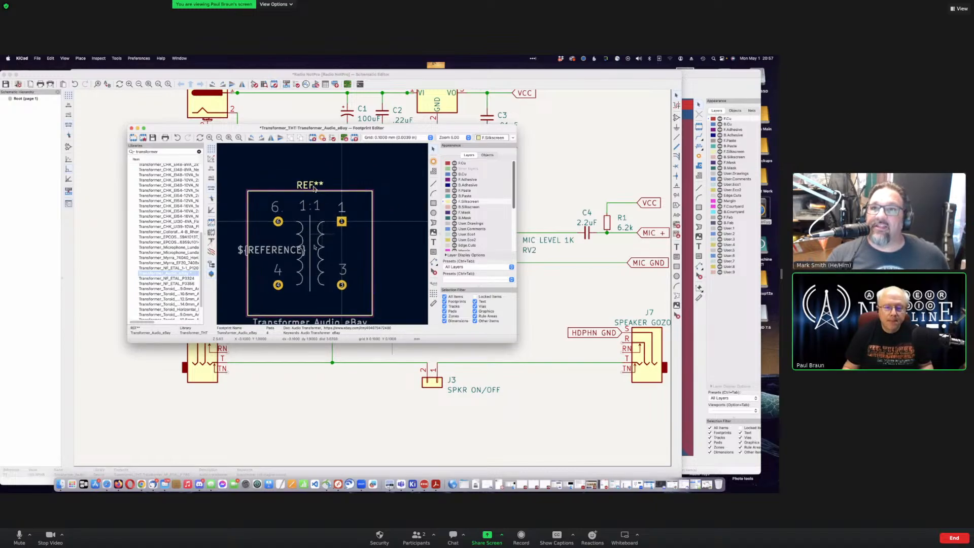
{"action": "scroll", "coordinate": [308, 253], "scroll_direction": "up", "scroll_amount": 1}
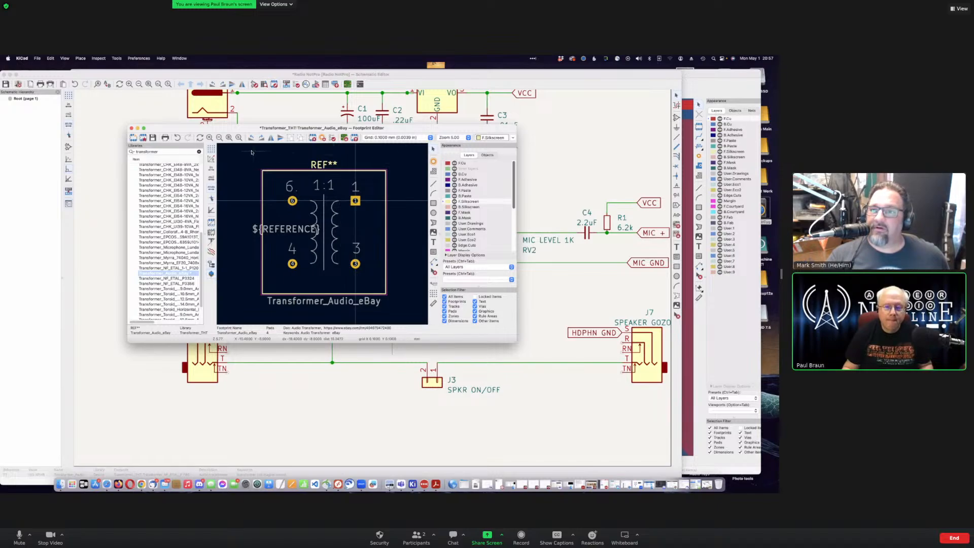
{"action": "left_click_drag", "start_coordinate": [242, 150], "coordinate": [381, 285]}
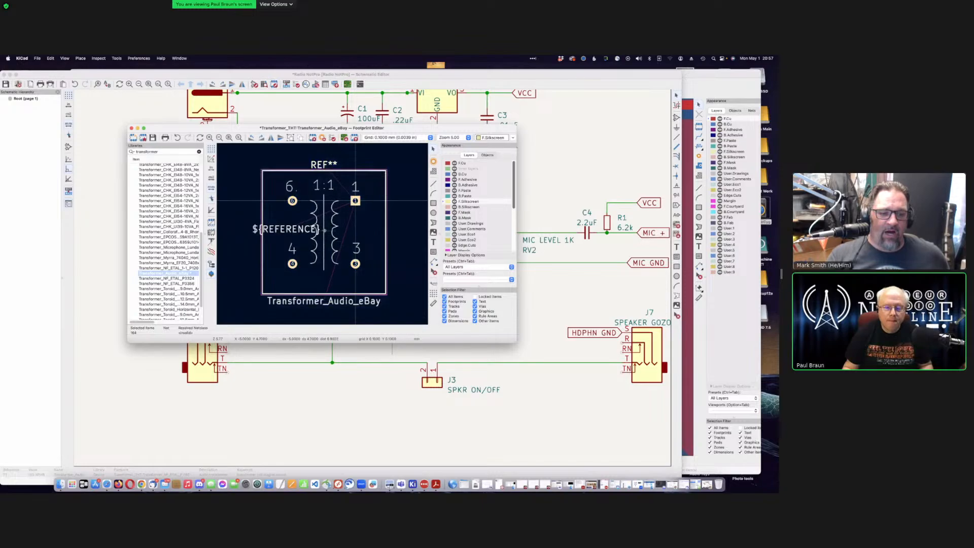
{"action": "left_click_drag", "start_coordinate": [324, 231], "coordinate": [352, 233]}
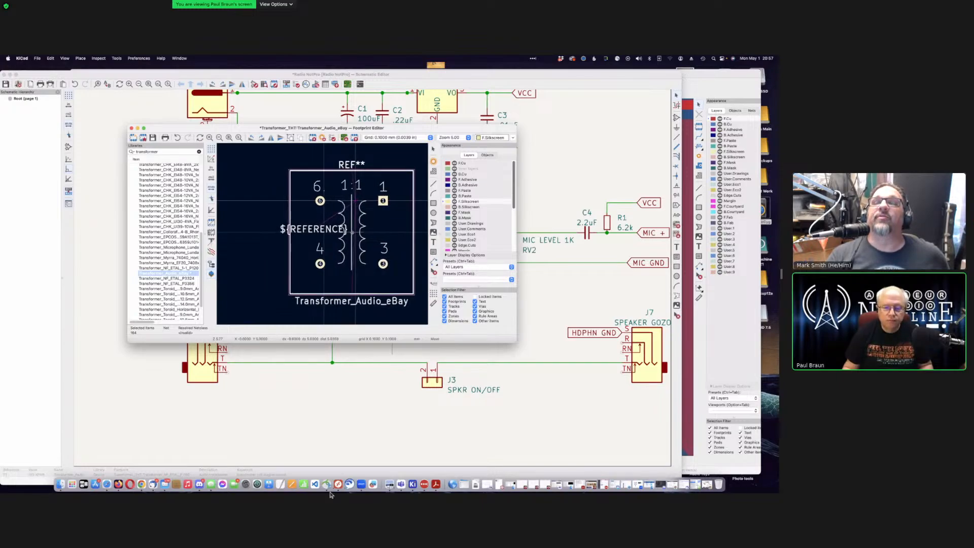
{"action": "left_click", "coordinate": [352, 233]}
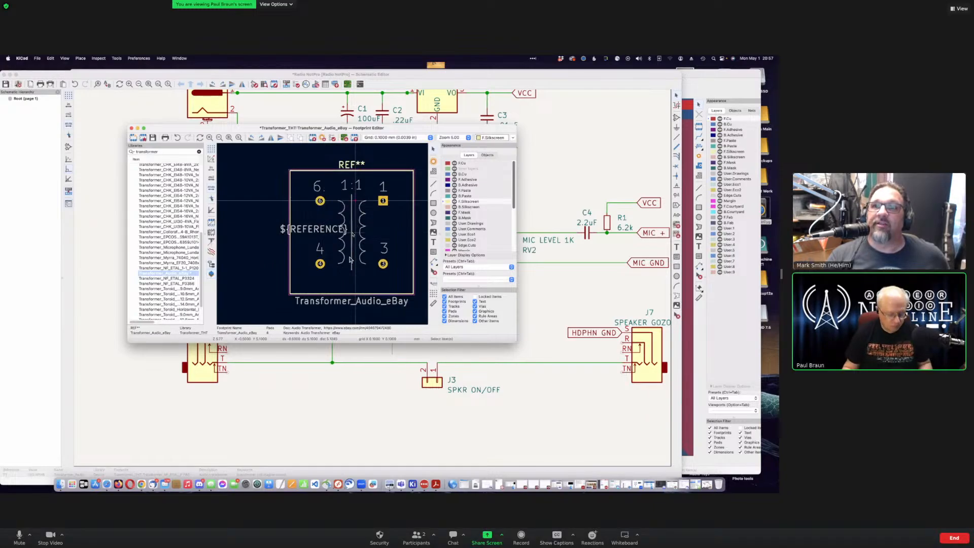
{"action": "key", "text": "ctrl+a"}
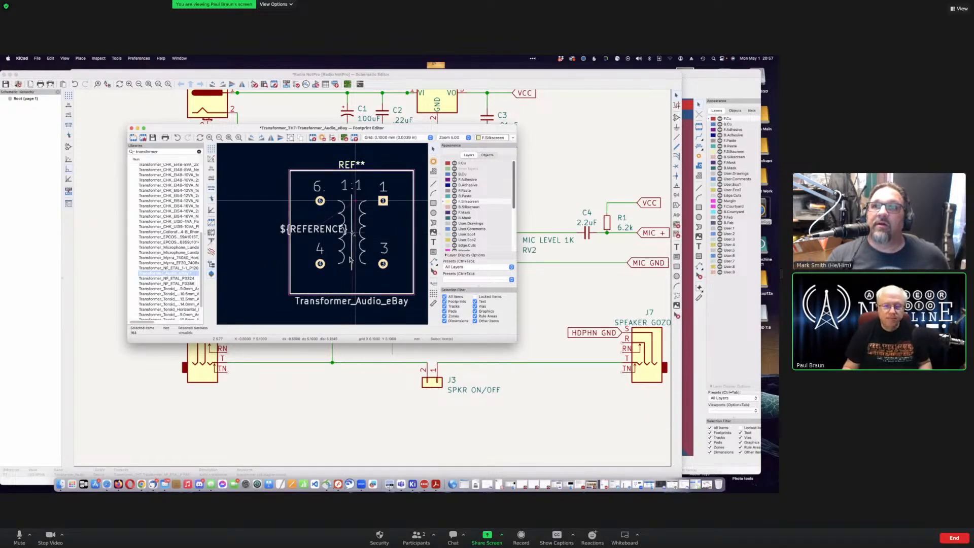
{"action": "left_click", "coordinate": [305, 177]}
{"action": "left_click_drag", "start_coordinate": [305, 176], "coordinate": [399, 283]}
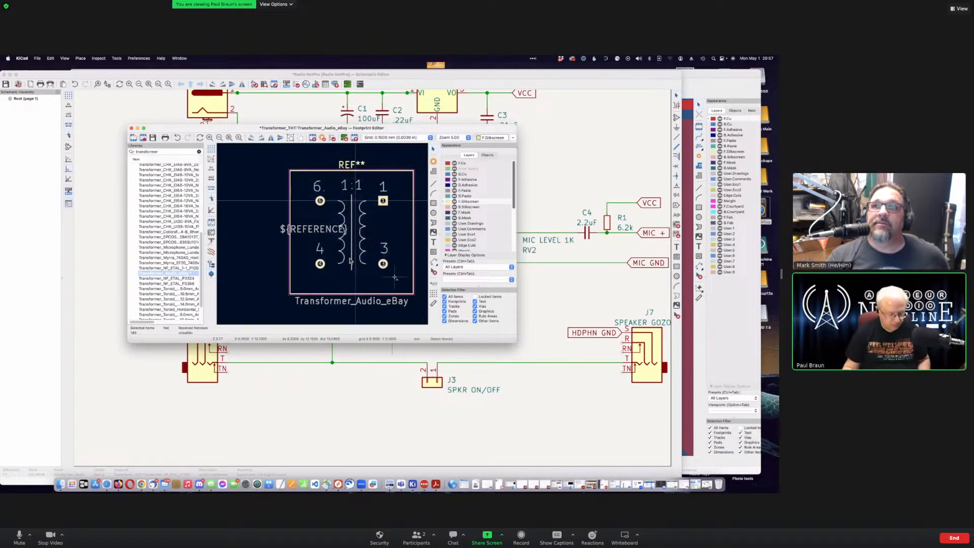
{"action": "key", "text": "super+z"}
{"action": "left_click", "coordinate": [276, 181]}
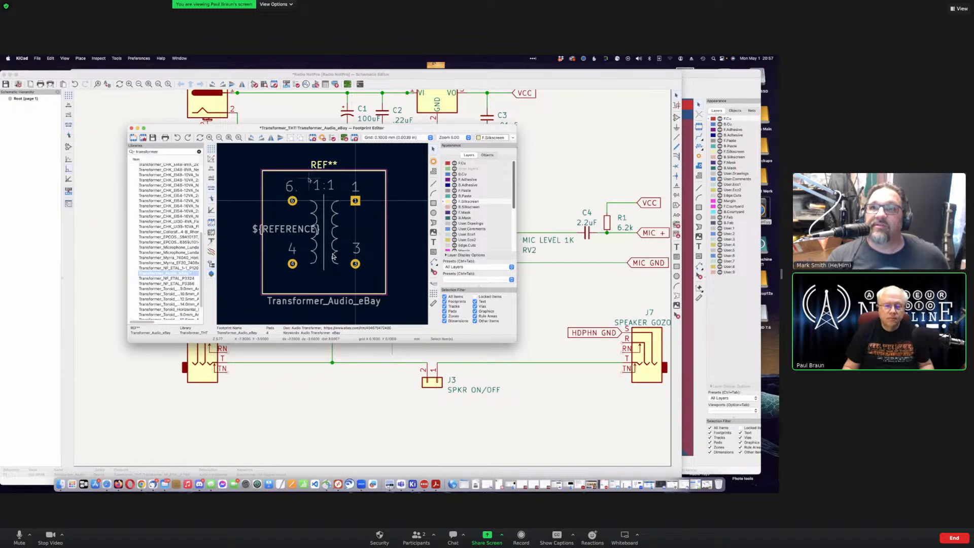
Step: Move the coil graphics and 1:1 label right to sit between the left and right pads
{"action": "left_click_drag", "start_coordinate": [306, 177], "coordinate": [348, 273]}
{"action": "left_click_drag", "start_coordinate": [348, 275], "coordinate": [348, 274]}
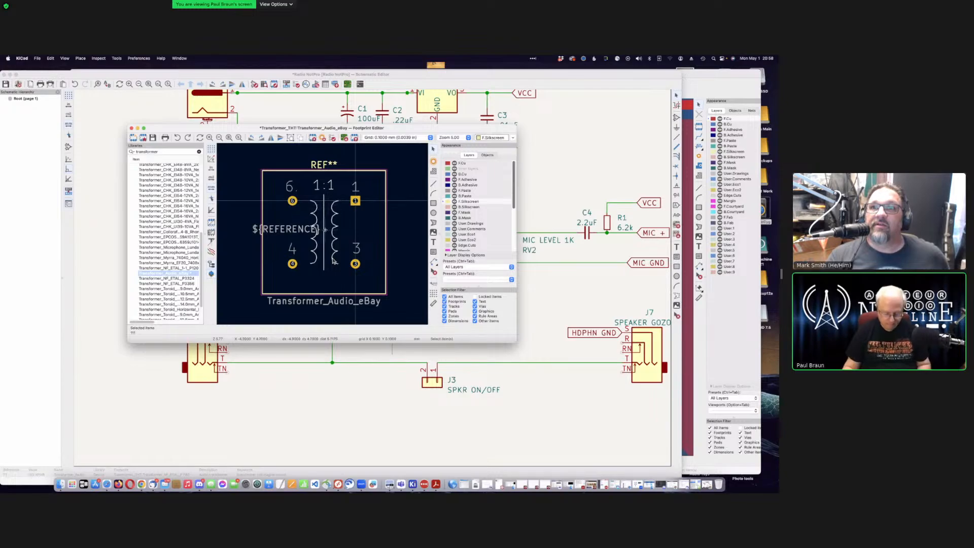
{"action": "key", "text": "m"}
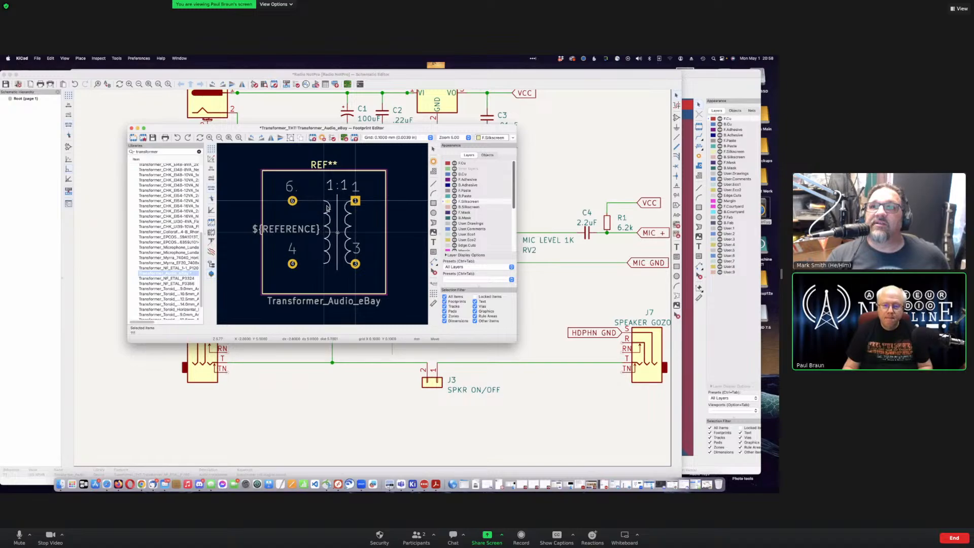
{"action": "left_click", "coordinate": [327, 208]}
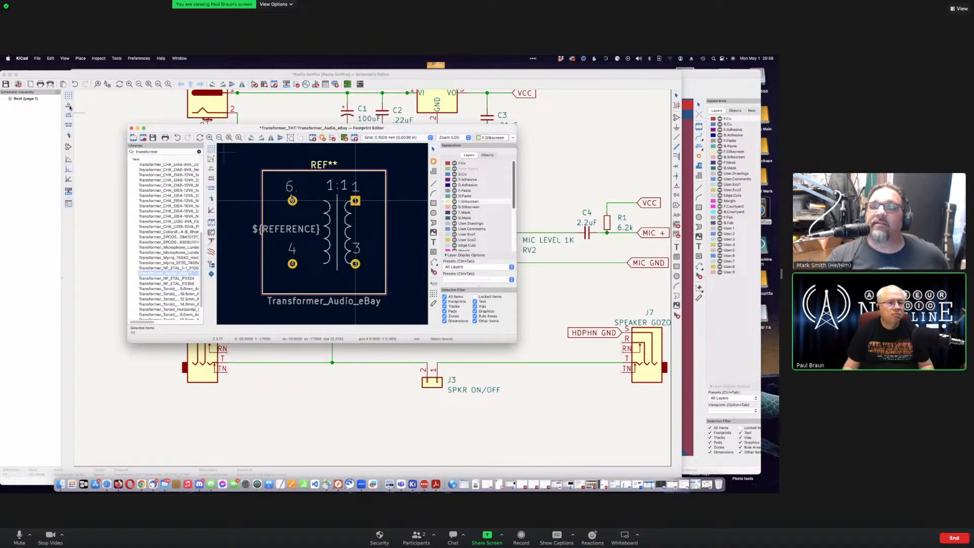
{"action": "left_click", "coordinate": [69, 107]}
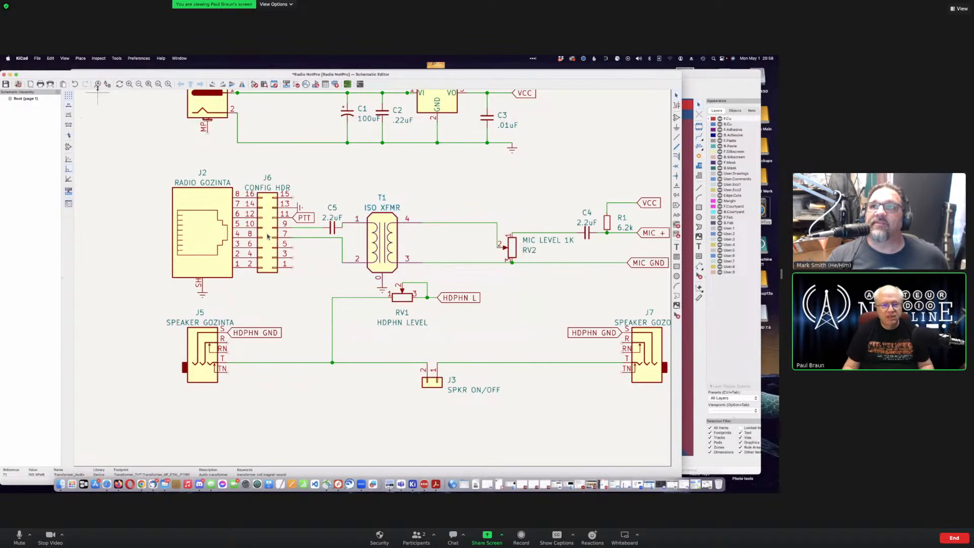
Step: Bring the Footprint Editor back in front and switch its units to inches
{"action": "left_click_drag", "start_coordinate": [104, 75], "coordinate": [118, 175]}
{"action": "left_click", "coordinate": [181, 128]}
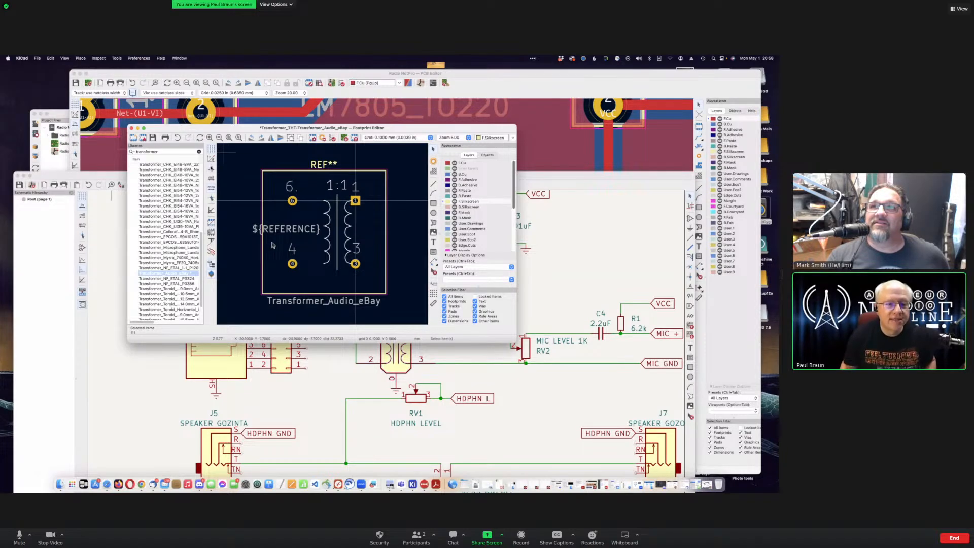
{"action": "left_click", "coordinate": [211, 168]}
{"action": "left_click_drag", "start_coordinate": [218, 127], "coordinate": [134, 98]}
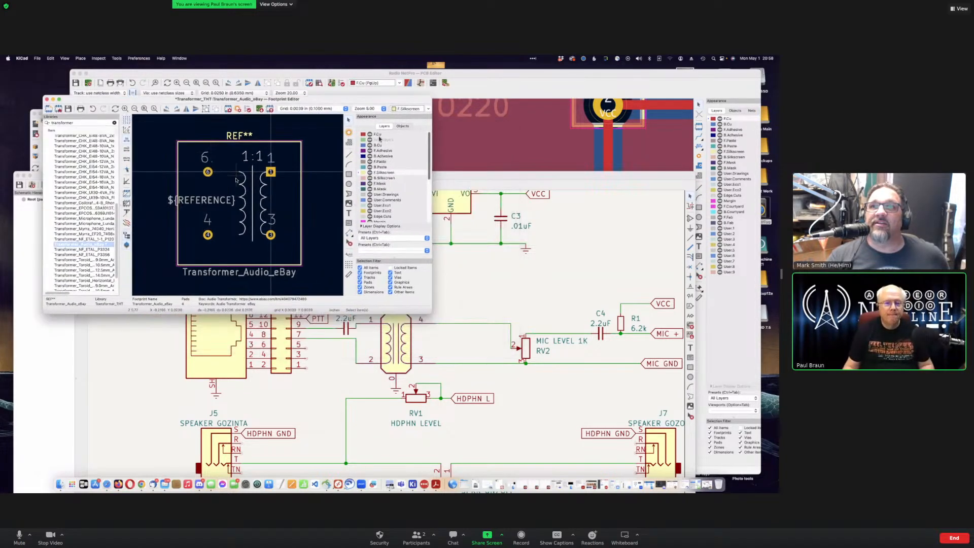
Step: Set the grid to 0.0250 in and select pad 6
{"action": "left_click", "coordinate": [312, 109]}
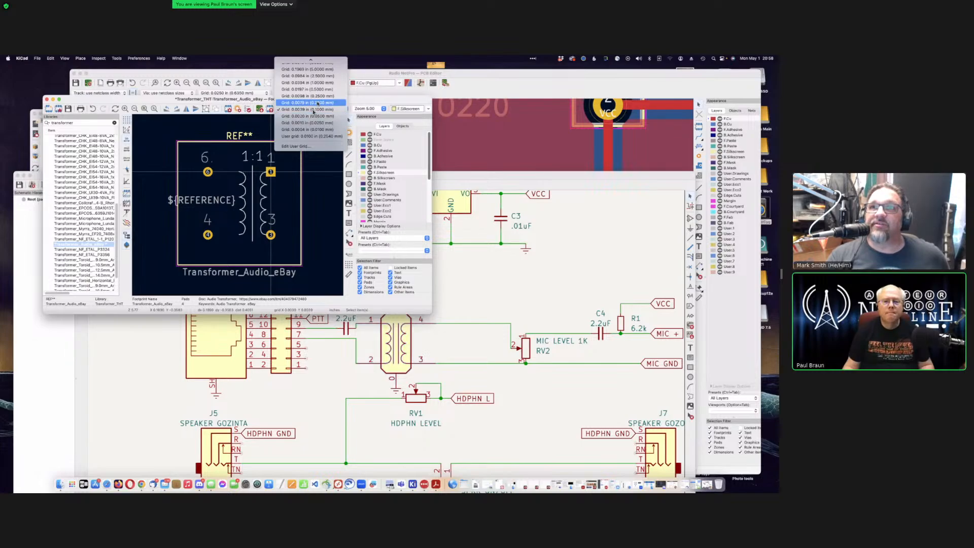
{"action": "scroll", "coordinate": [315, 104], "scroll_direction": "up", "scroll_amount": 5}
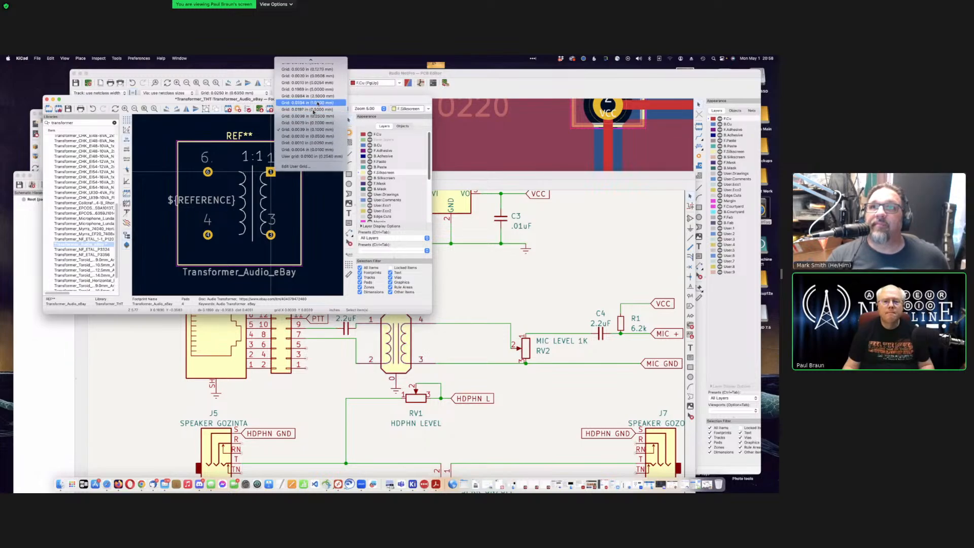
{"action": "scroll", "coordinate": [314, 104], "scroll_direction": "up", "scroll_amount": 6}
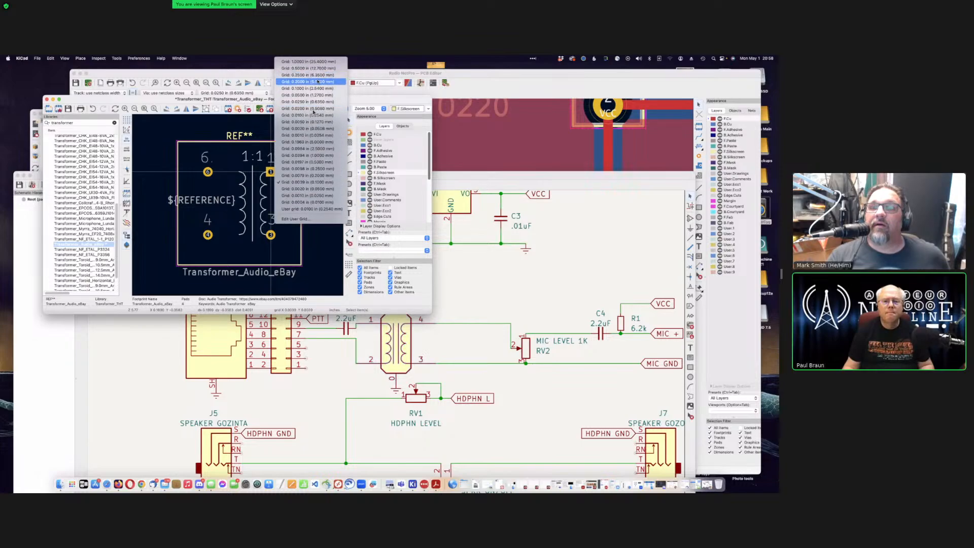
{"action": "left_click", "coordinate": [308, 102]}
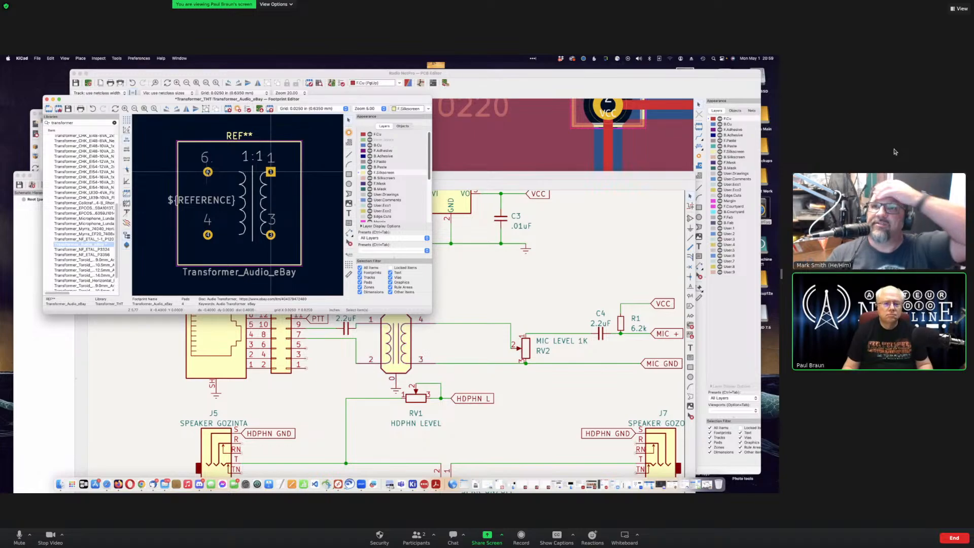
{"action": "left_click", "coordinate": [208, 172]}
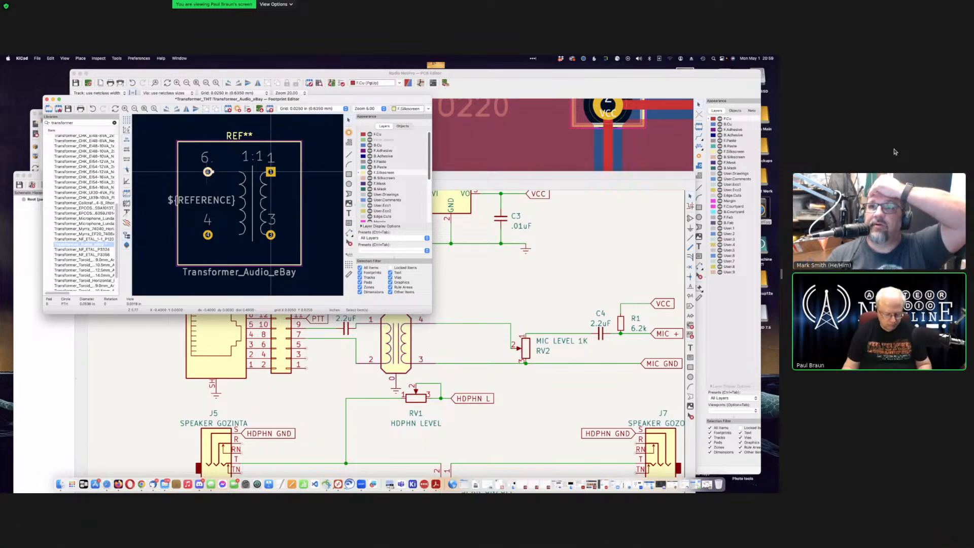
Step: Move pad 6 inward beside the coil, then check pad 4's alignment and deselect it
{"action": "key", "text": "m"}
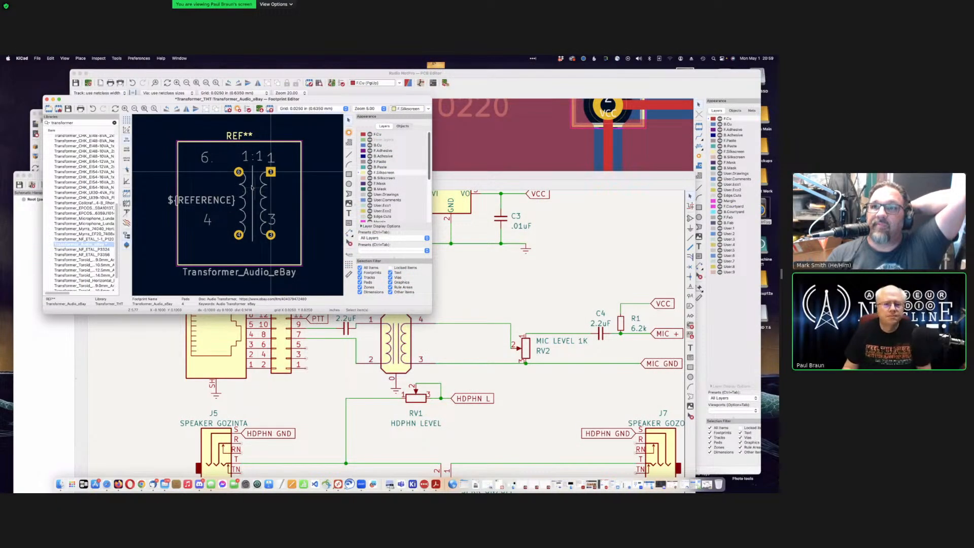
{"action": "scroll", "coordinate": [255, 189], "scroll_direction": "down", "scroll_amount": 1}
{"action": "scroll", "coordinate": [238, 205], "scroll_direction": "up", "scroll_amount": 4}
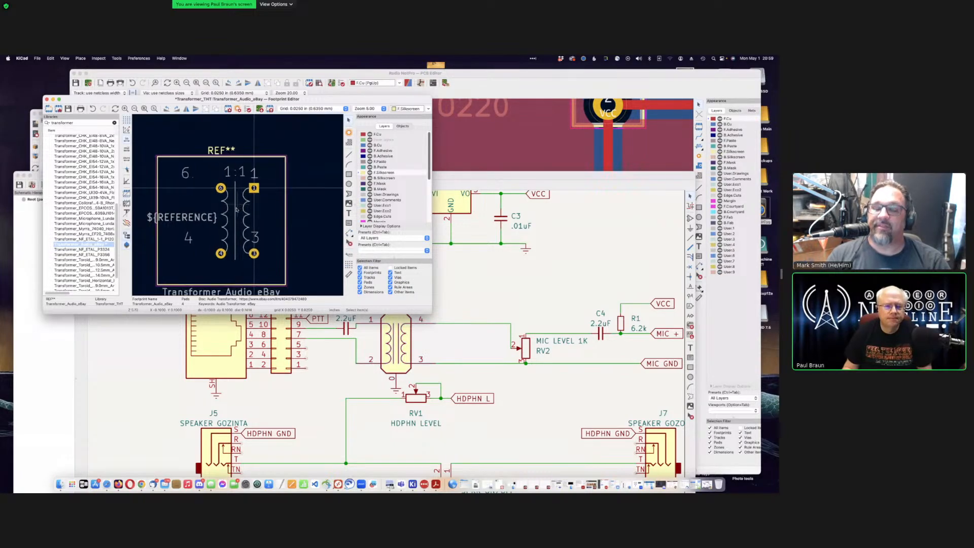
{"action": "scroll", "coordinate": [246, 177], "scroll_direction": "up", "scroll_amount": 3}
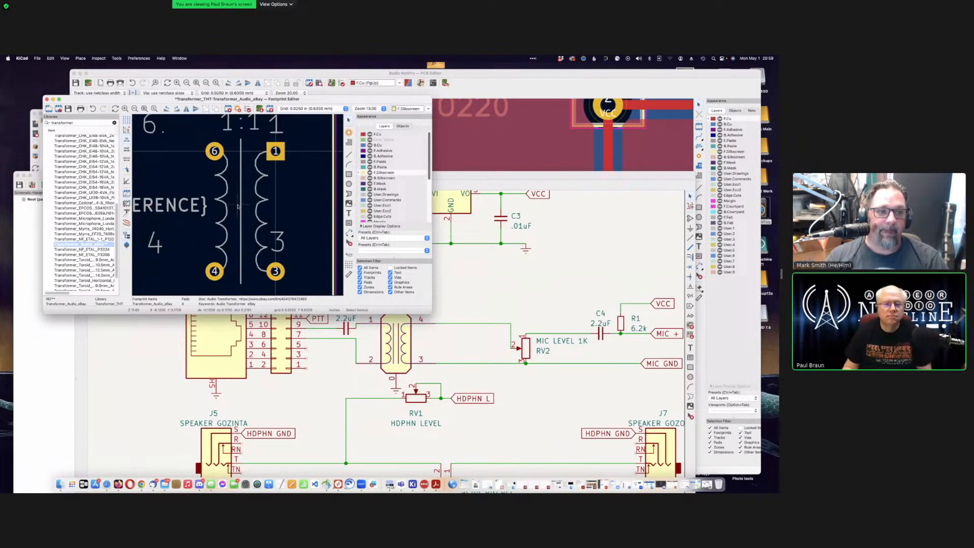
{"action": "scroll", "coordinate": [238, 205], "scroll_direction": "down", "scroll_amount": 1}
{"action": "scroll", "coordinate": [237, 206], "scroll_direction": "down", "scroll_amount": 2}
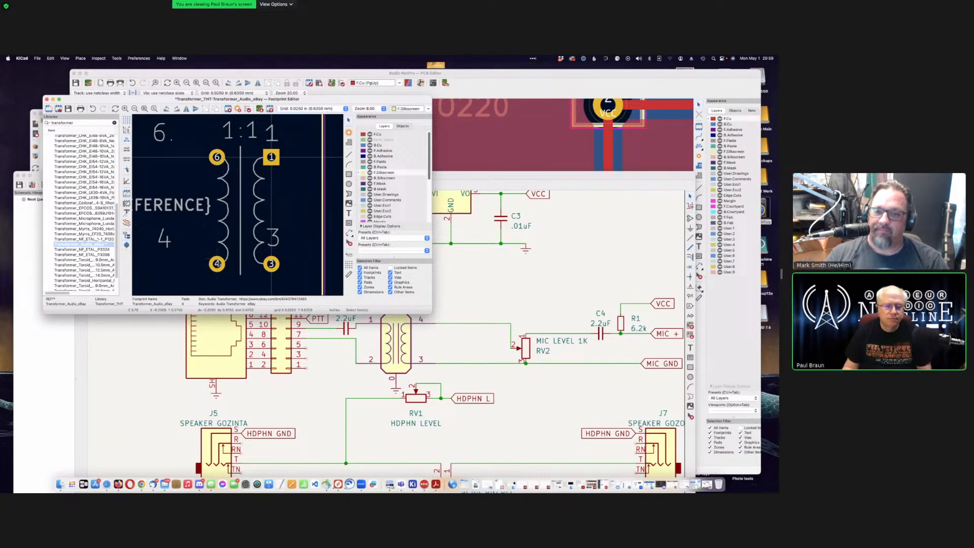
{"action": "left_click", "coordinate": [217, 263]}
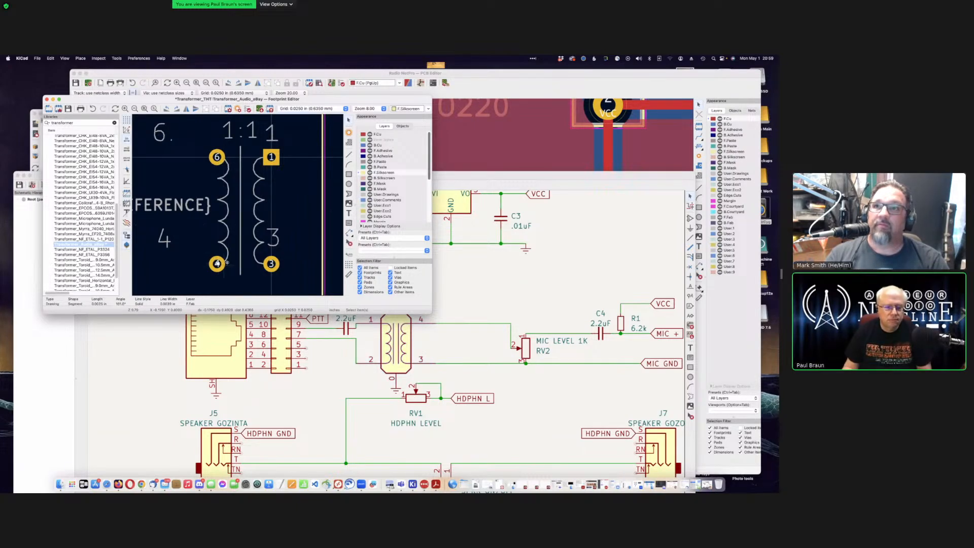
{"action": "left_click", "coordinate": [222, 262]}
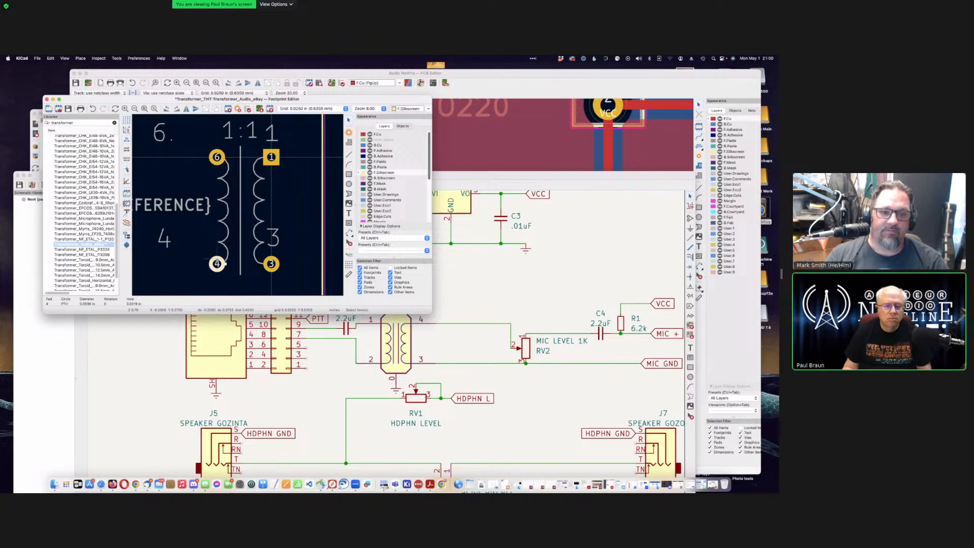
{"action": "left_click", "coordinate": [300, 216]}
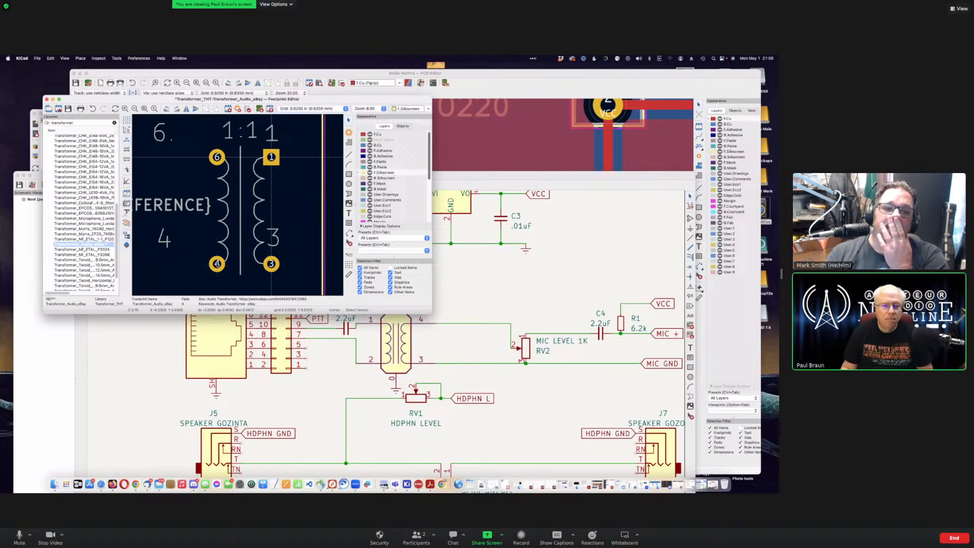
{"action": "scroll", "coordinate": [244, 211], "scroll_direction": "down", "scroll_amount": 1}
Step: Delete the '6' pin marking and the ${REFERENCE} text from the footprint
{"action": "scroll", "coordinate": [237, 205], "scroll_direction": "down", "scroll_amount": 5}
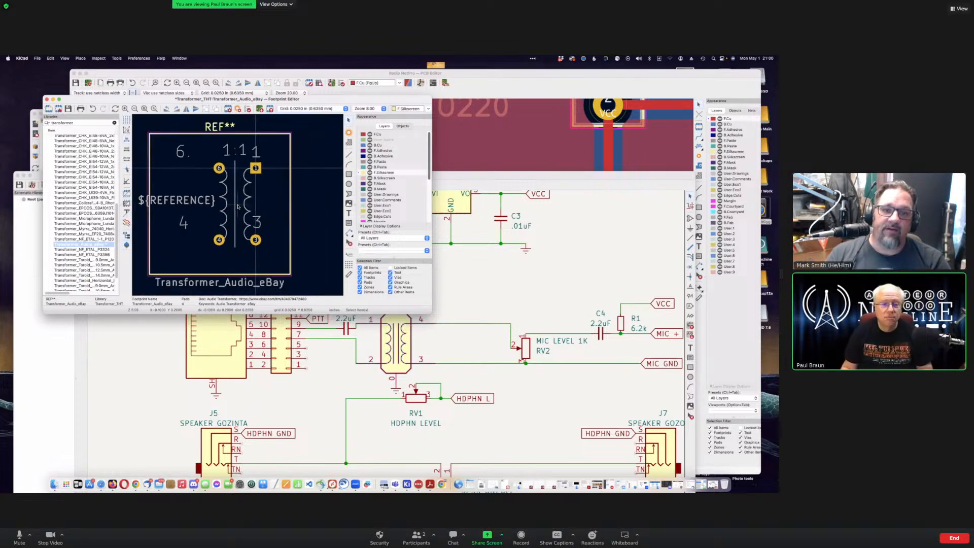
{"action": "scroll", "coordinate": [237, 206], "scroll_direction": "down", "scroll_amount": 1}
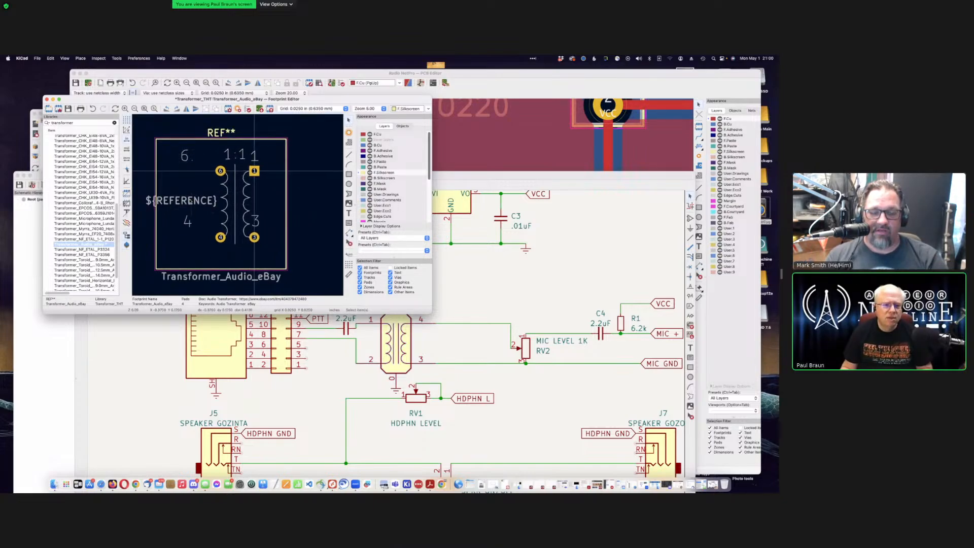
{"action": "left_click", "coordinate": [186, 158]}
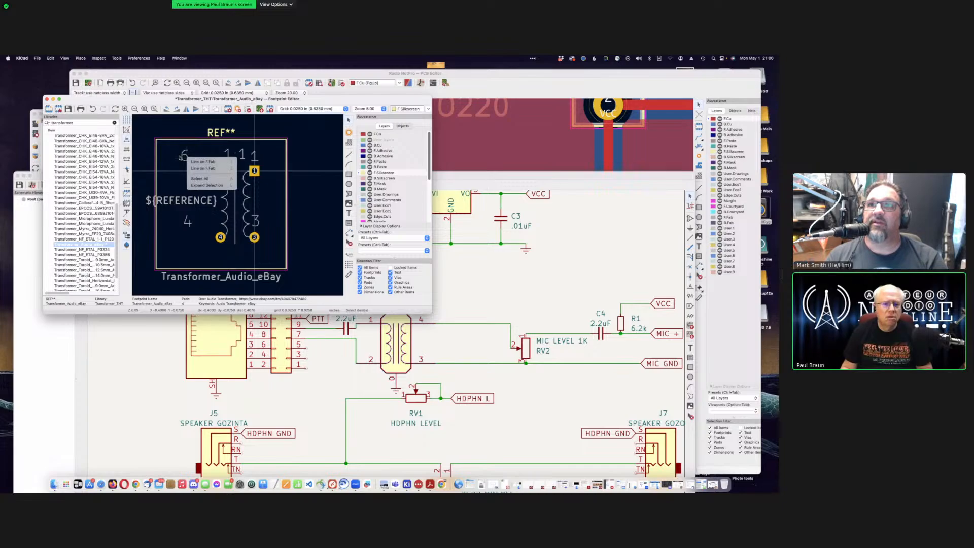
{"action": "left_click", "coordinate": [179, 158]}
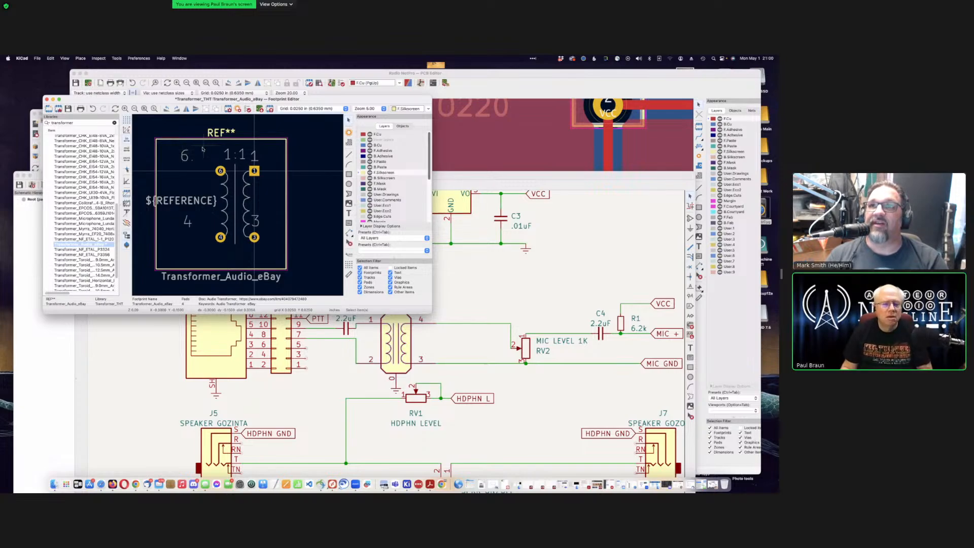
{"action": "left_click_drag", "start_coordinate": [203, 148], "coordinate": [174, 168]}
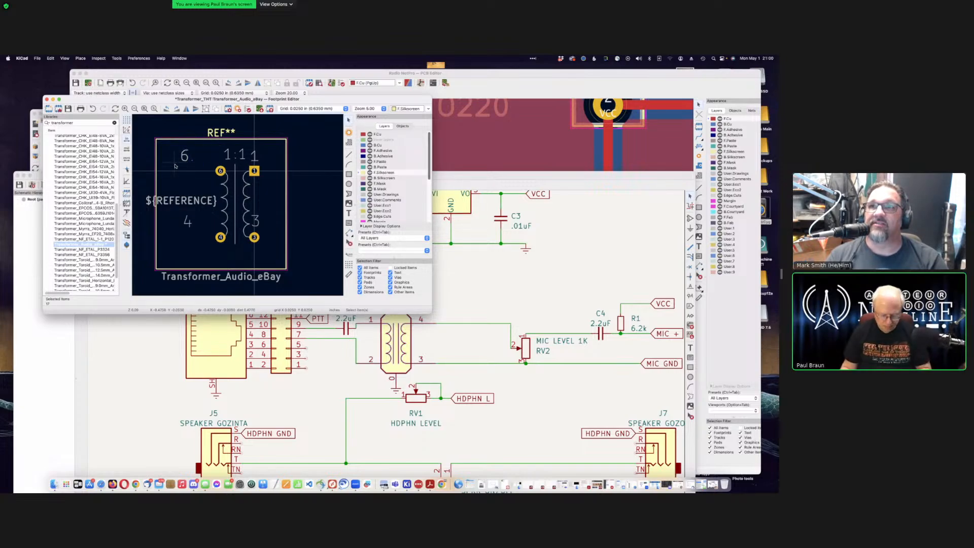
{"action": "key", "text": "Delete"}
{"action": "left_click_drag", "start_coordinate": [209, 190], "coordinate": [168, 245]}
{"action": "key", "text": "Delete"}
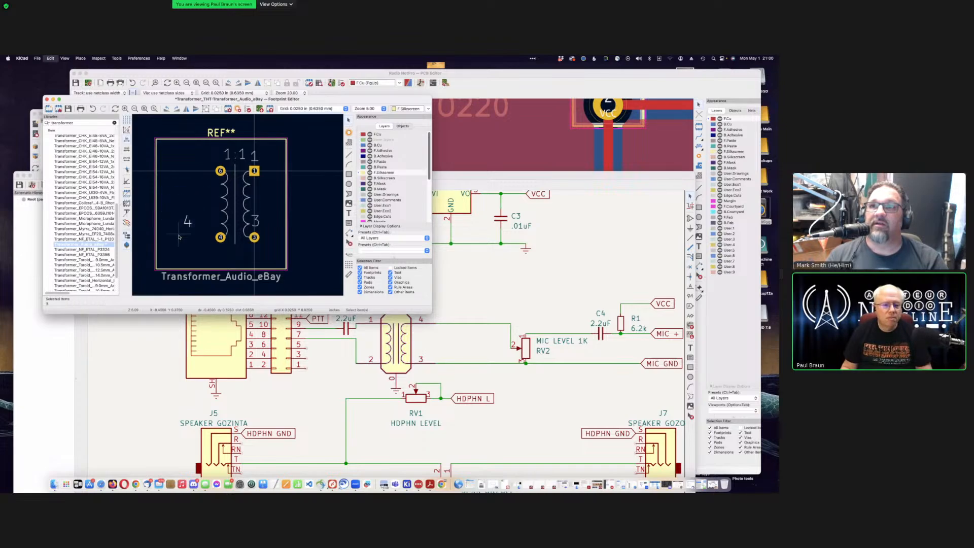
Step: Delete the 1:1 ratio text and the '4' and '3' pin labels, then inspect the result
{"action": "left_click_drag", "start_coordinate": [266, 148], "coordinate": [217, 166]}
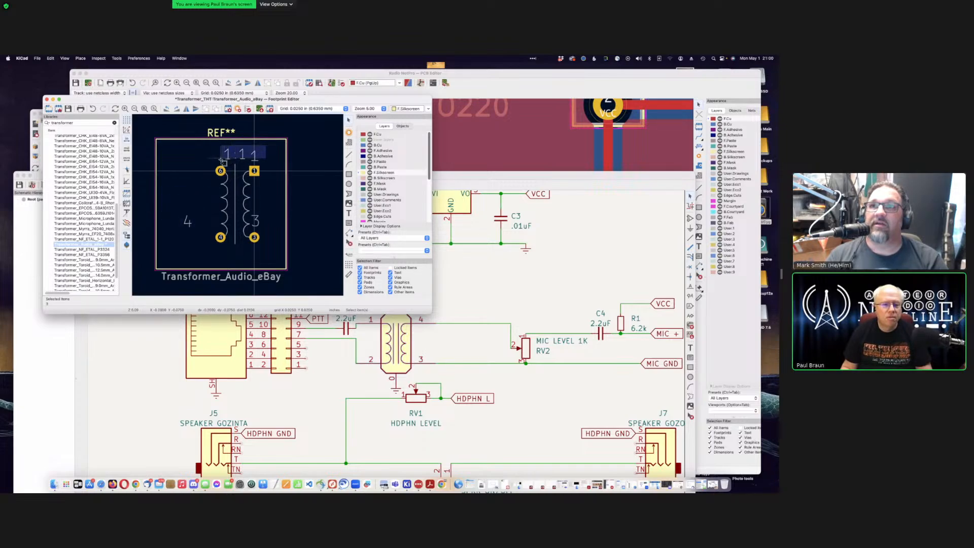
{"action": "key", "text": "Delete"}
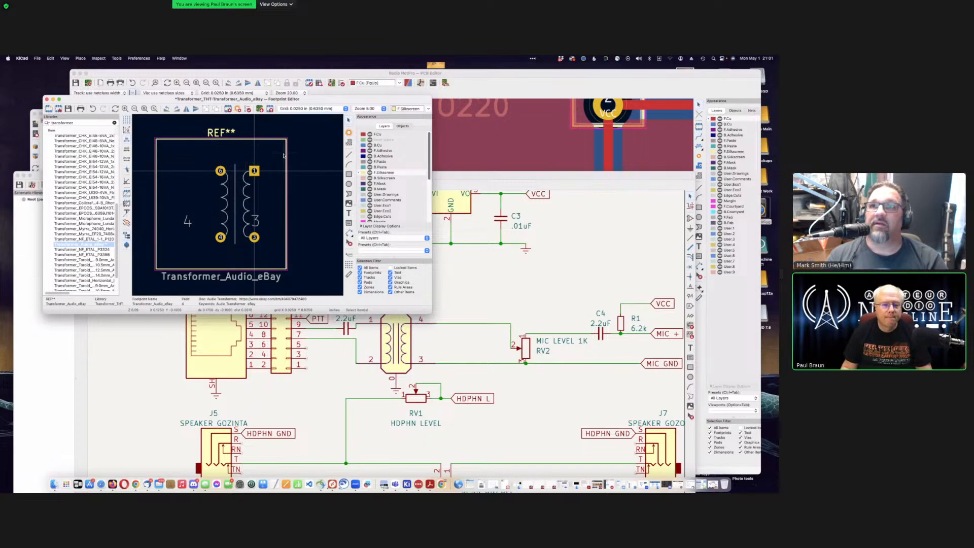
{"action": "left_click_drag", "start_coordinate": [208, 210], "coordinate": [163, 249]}
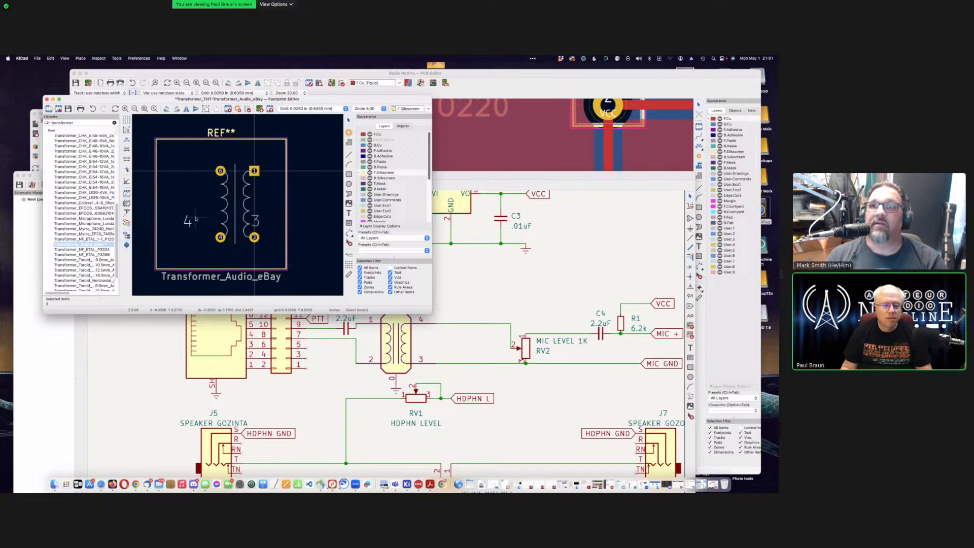
{"action": "key", "text": "Delete"}
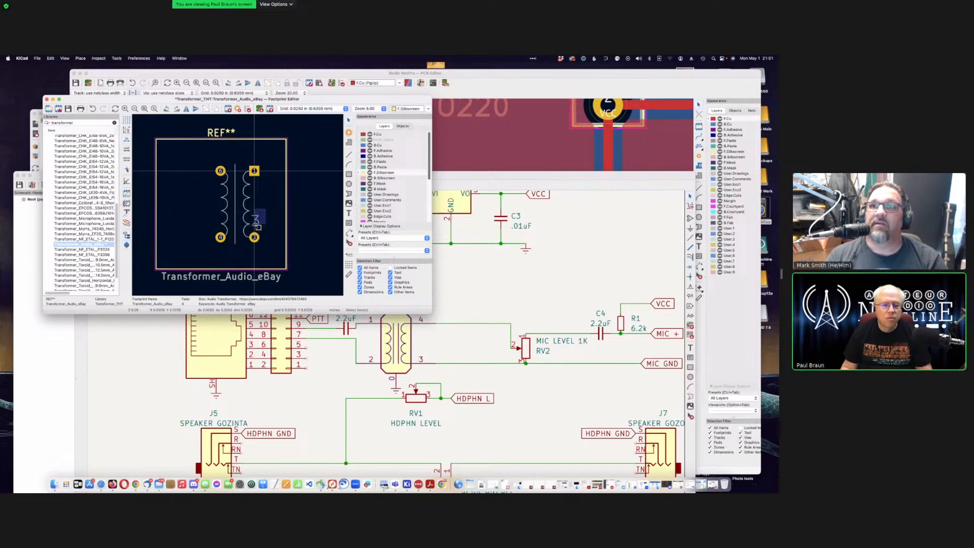
{"action": "left_click_drag", "start_coordinate": [255, 224], "coordinate": [253, 227]}
{"action": "key", "text": "Delete"}
{"action": "key", "text": "Delete"}
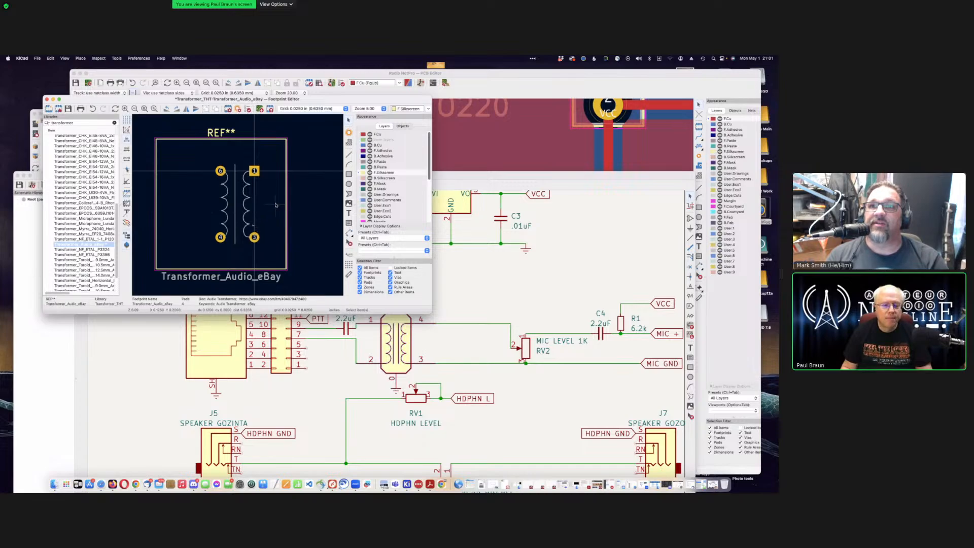
{"action": "scroll", "coordinate": [237, 205], "scroll_direction": "up", "scroll_amount": 5}
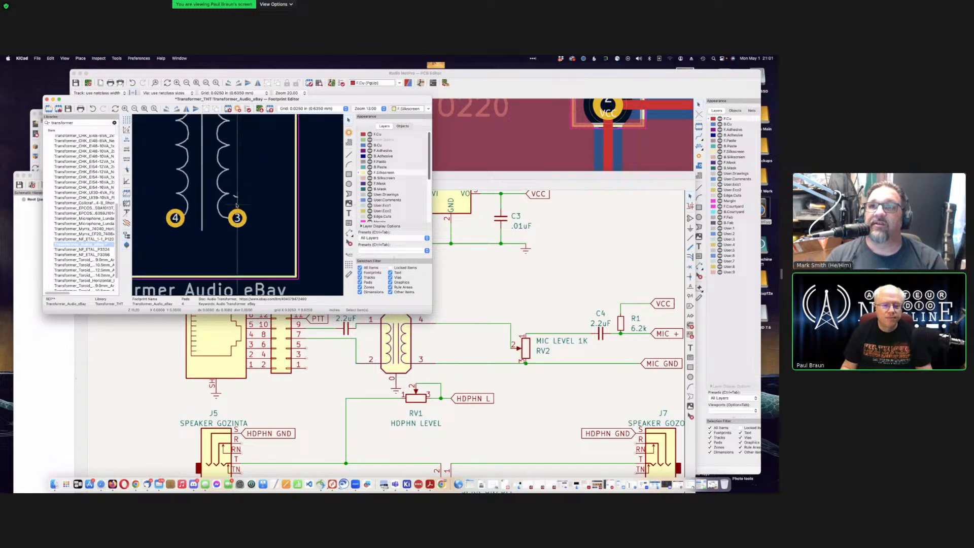
{"action": "scroll", "coordinate": [237, 205], "scroll_direction": "up", "scroll_amount": 3}
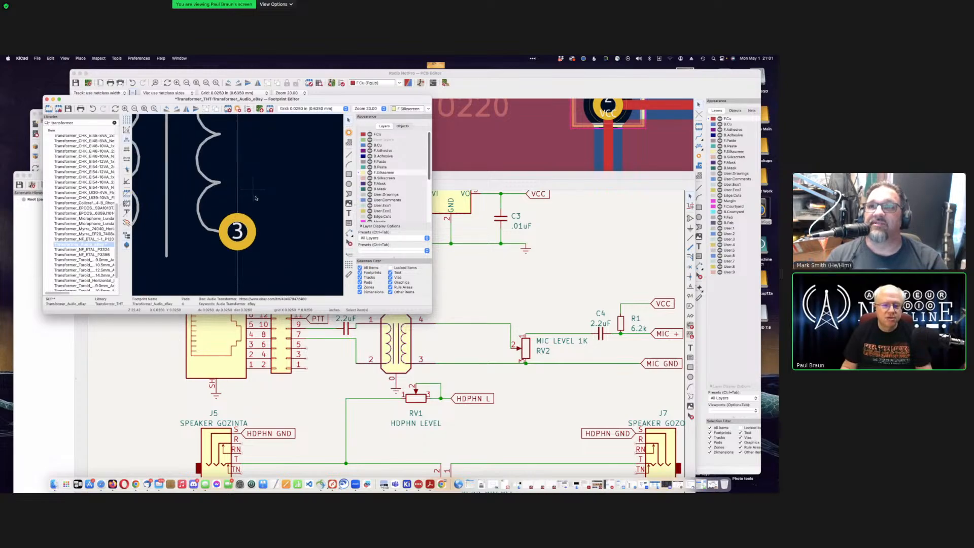
{"action": "scroll", "coordinate": [237, 206], "scroll_direction": "down", "scroll_amount": 2}
{"action": "scroll", "coordinate": [237, 206], "scroll_direction": "down", "scroll_amount": 3}
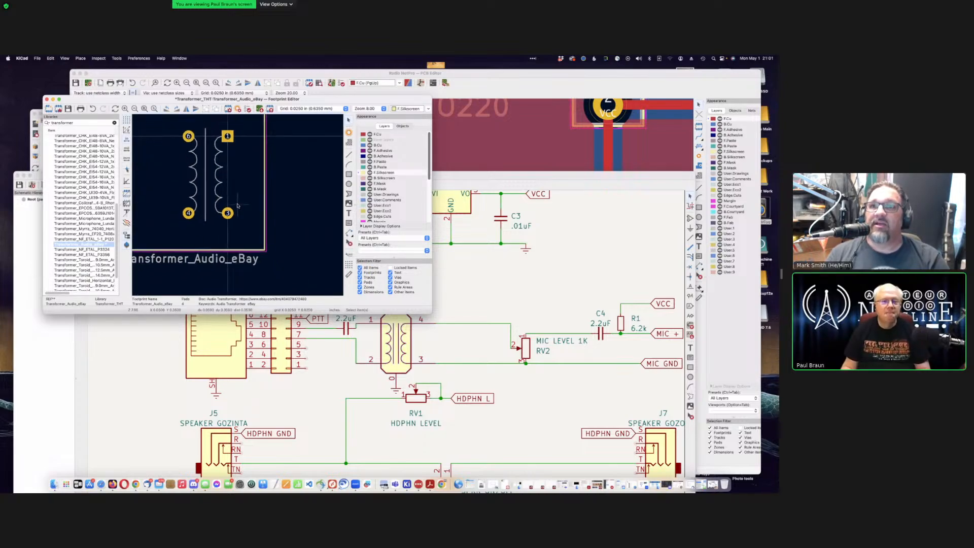
{"action": "scroll", "coordinate": [238, 206], "scroll_direction": "down", "scroll_amount": 2}
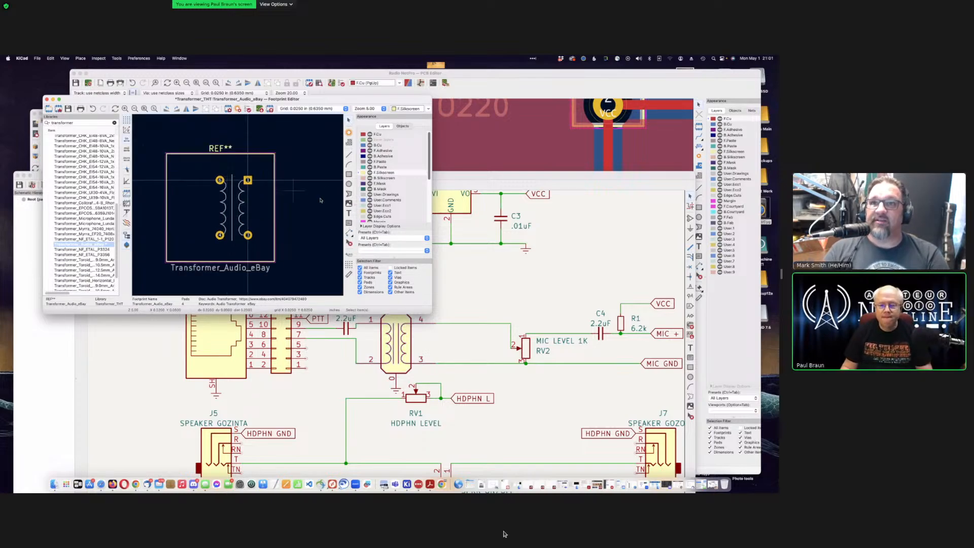
Step: Limit selection to graphics and delete only the coil drawings, keeping the outline rectangle and four pads
{"action": "left_click", "coordinate": [359, 267]}
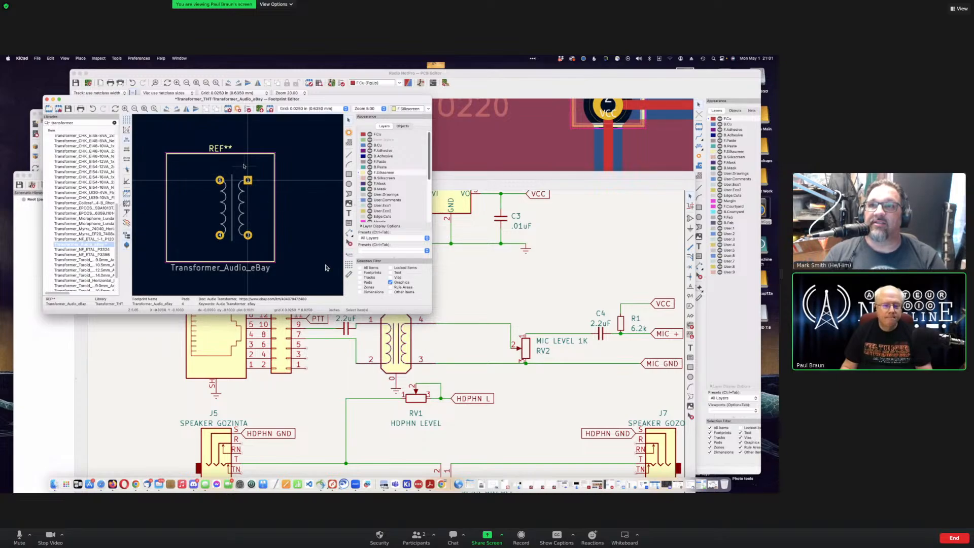
{"action": "key", "text": "ctrl+a"}
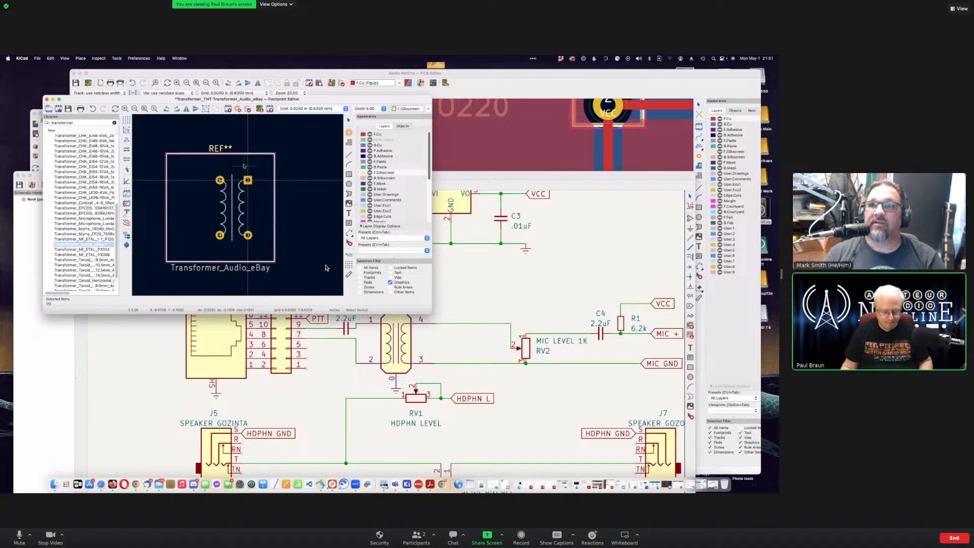
{"action": "key", "text": "Delete"}
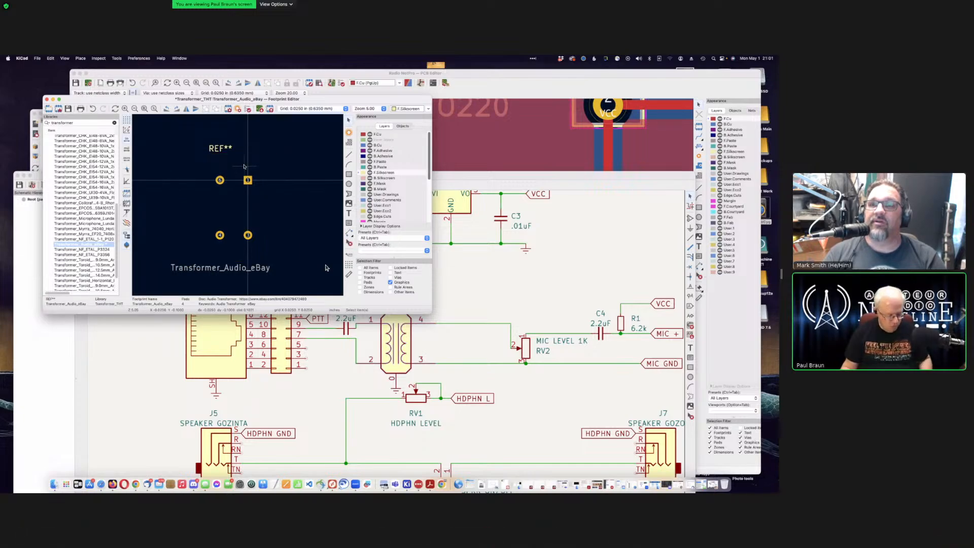
{"action": "key", "text": "super+z"}
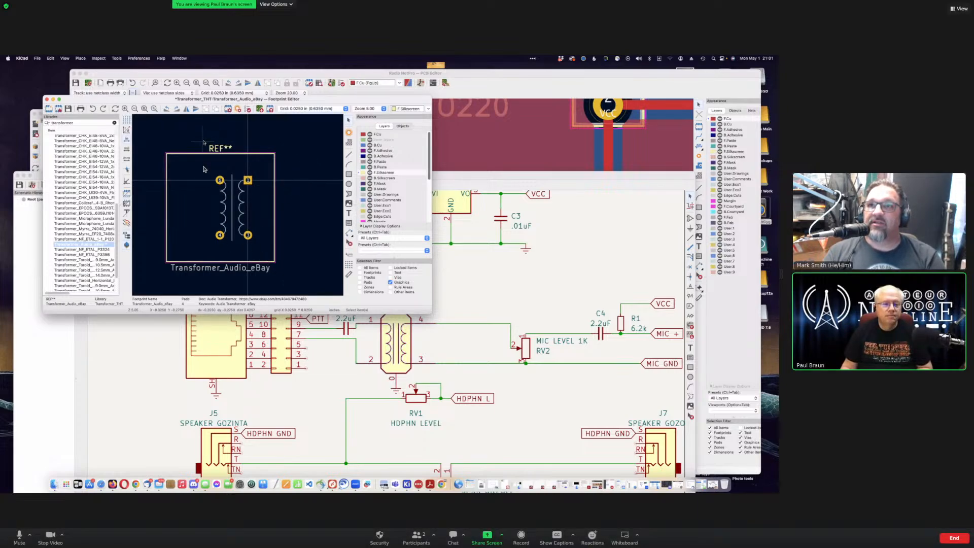
{"action": "left_click_drag", "start_coordinate": [204, 168], "coordinate": [263, 247]}
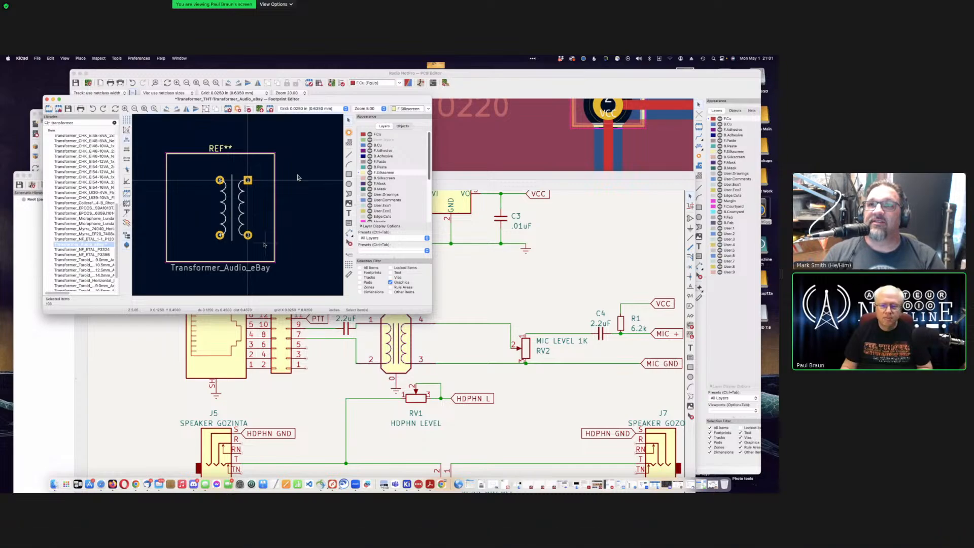
{"action": "key", "text": "Delete"}
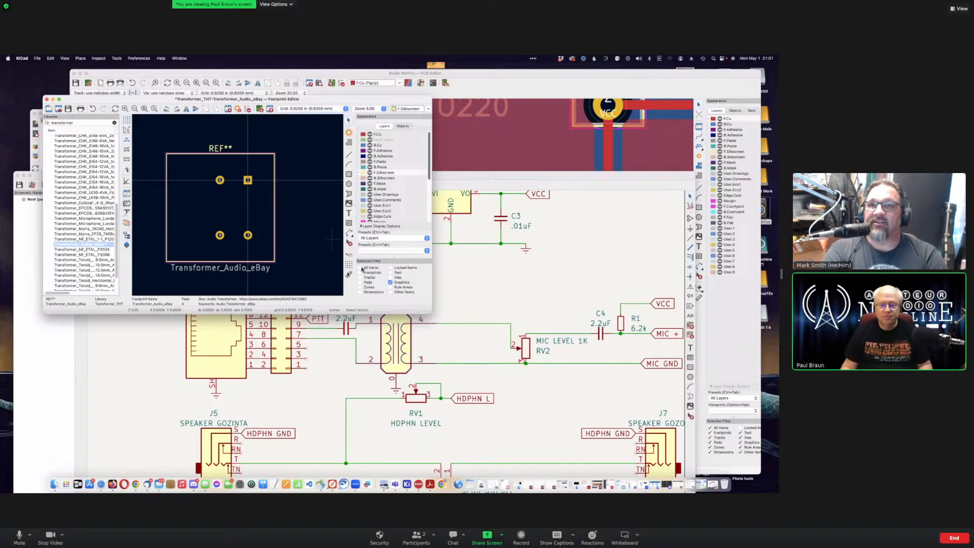
Step: Re-enable all item types, check the outline edges, and begin an F.Silkscreen rectangle beside the top-left pad
{"action": "left_click", "coordinate": [360, 267]}
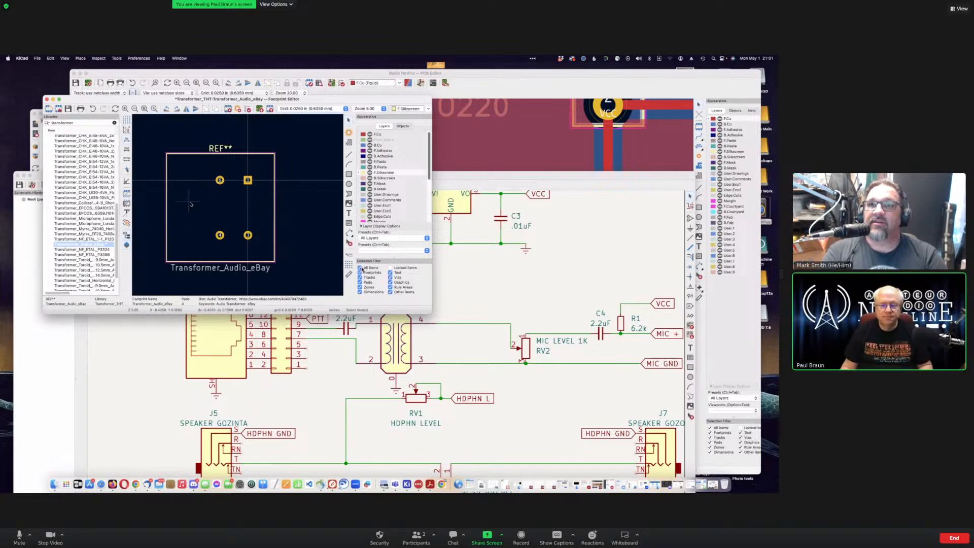
{"action": "left_click", "coordinate": [166, 158]}
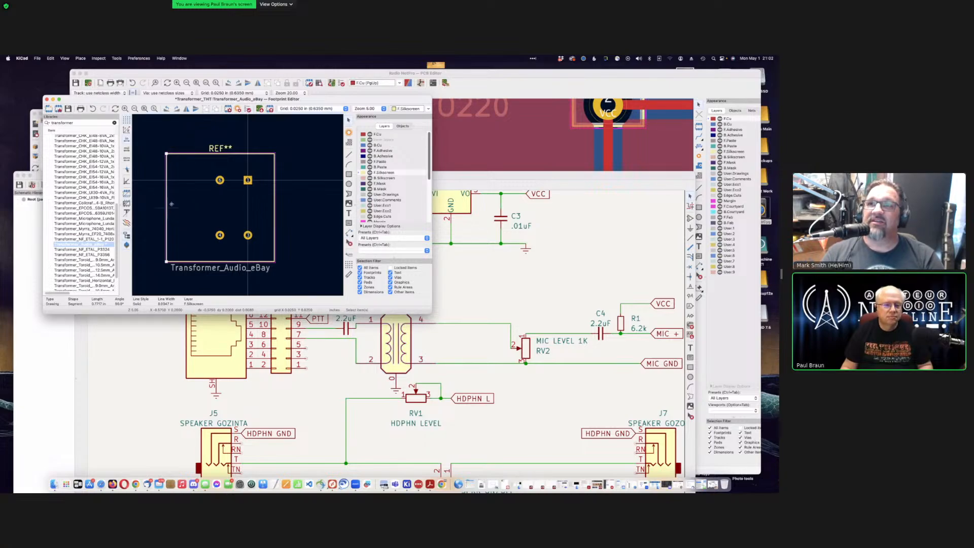
{"action": "left_click", "coordinate": [196, 152]}
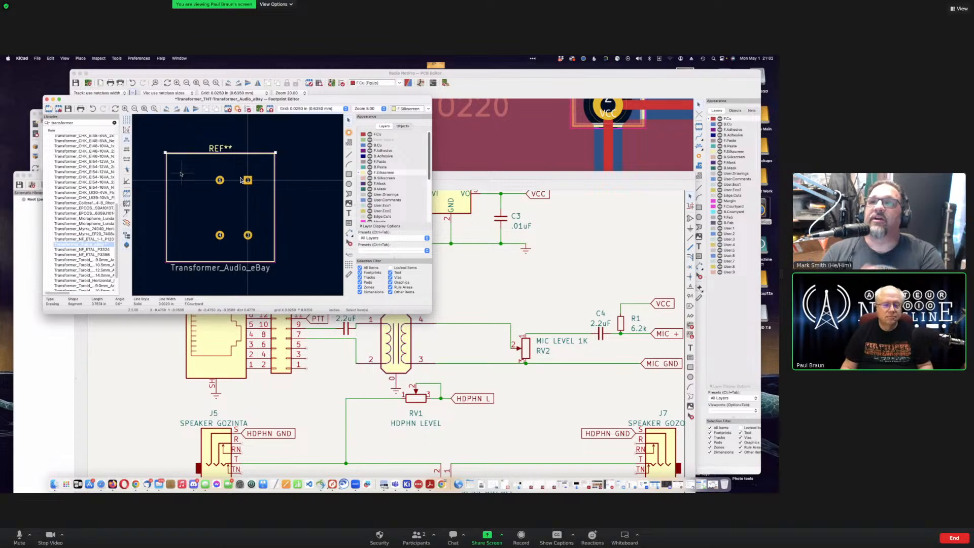
{"action": "left_click", "coordinate": [181, 171]}
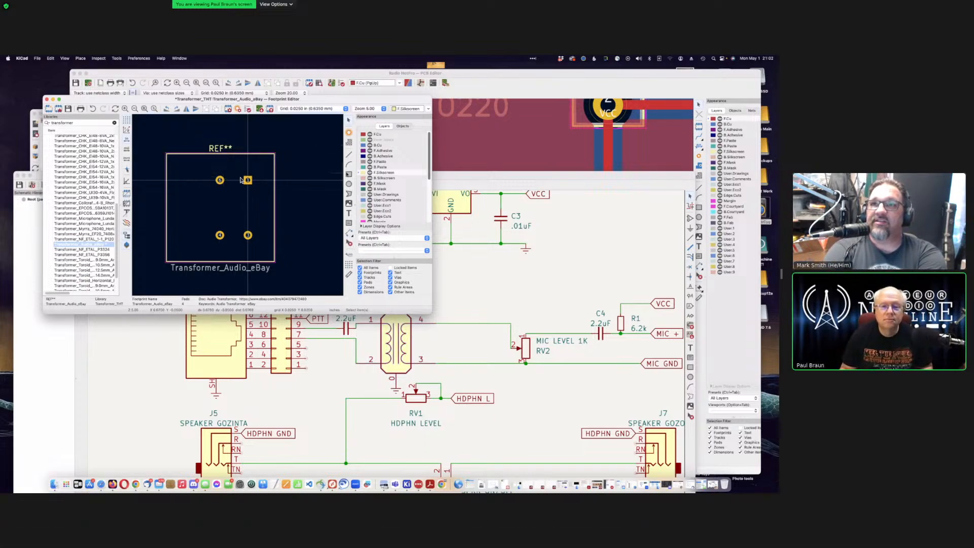
{"action": "left_click", "coordinate": [348, 174]}
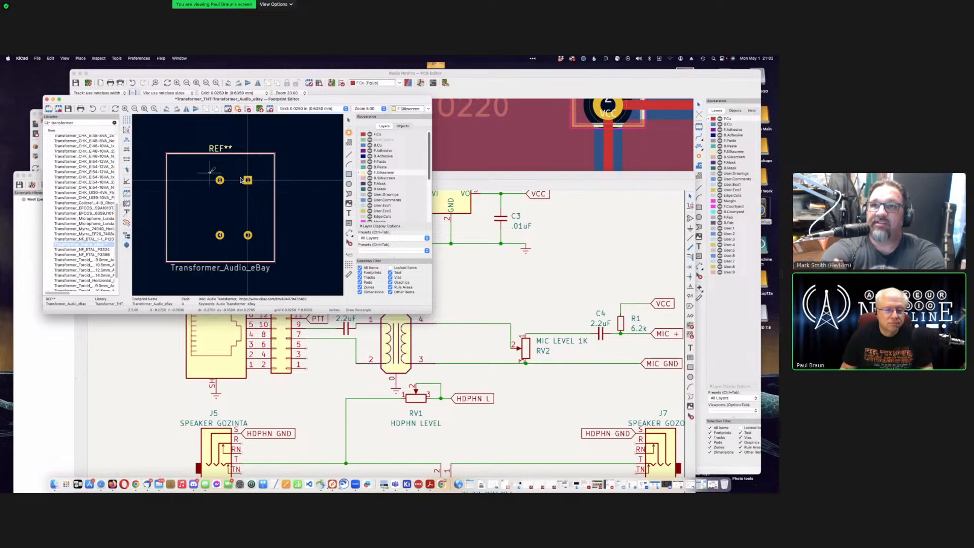
{"action": "left_click", "coordinate": [210, 172]}
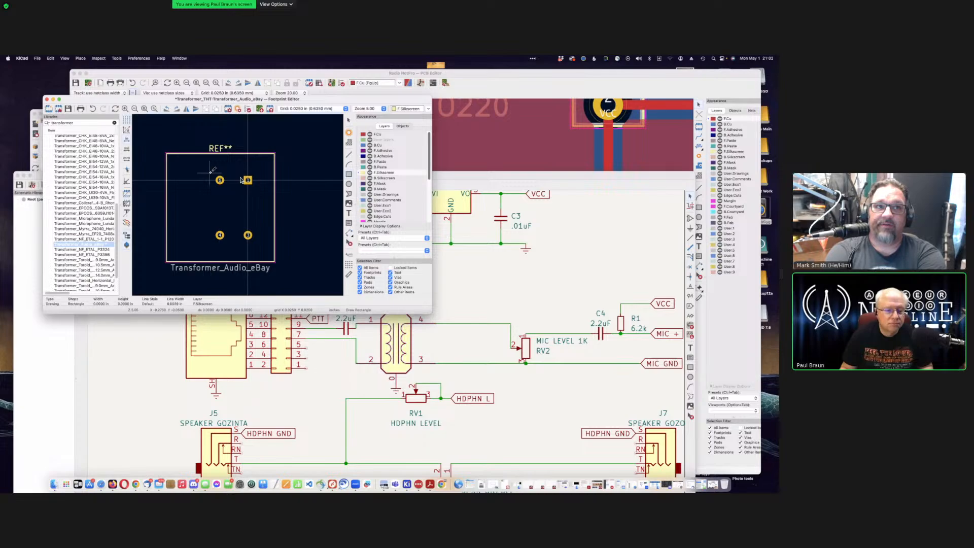
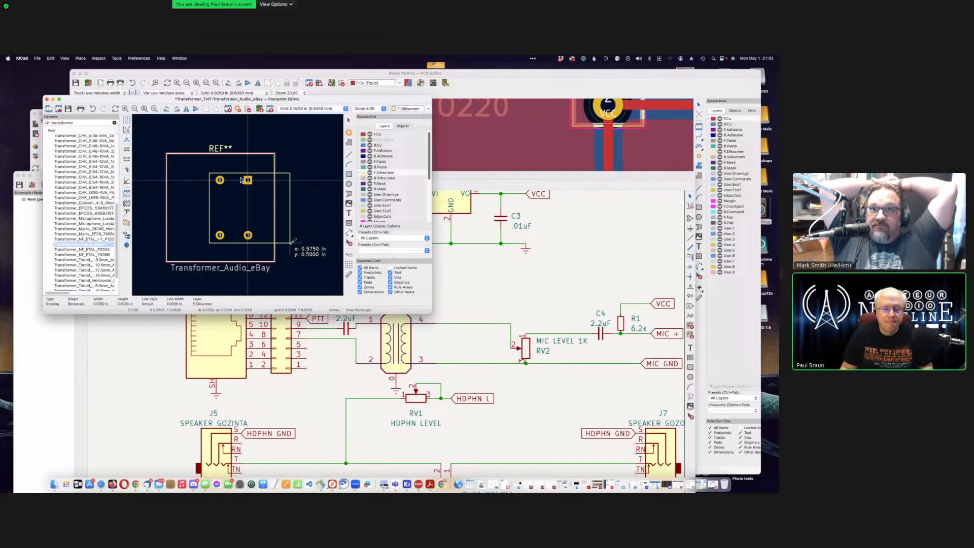
Step: Finish the new silkscreen rectangle and move it snugly around the four pads
{"action": "left_click", "coordinate": [293, 243]}
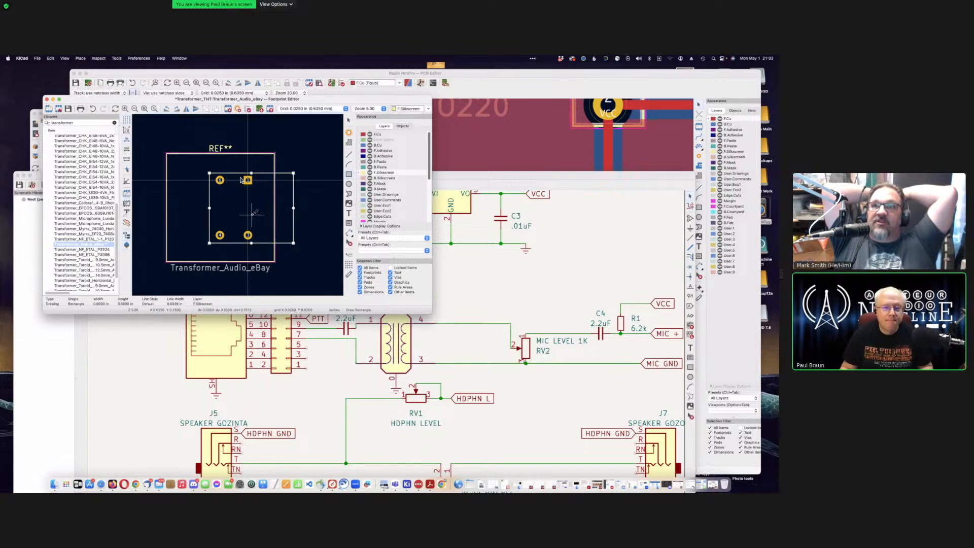
{"action": "key", "text": "Escape"}
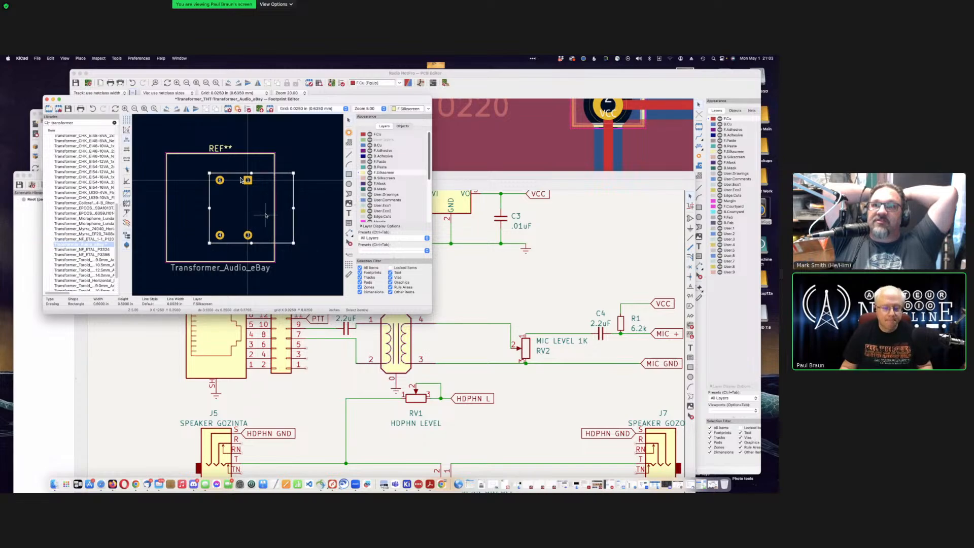
{"action": "key", "text": "m"}
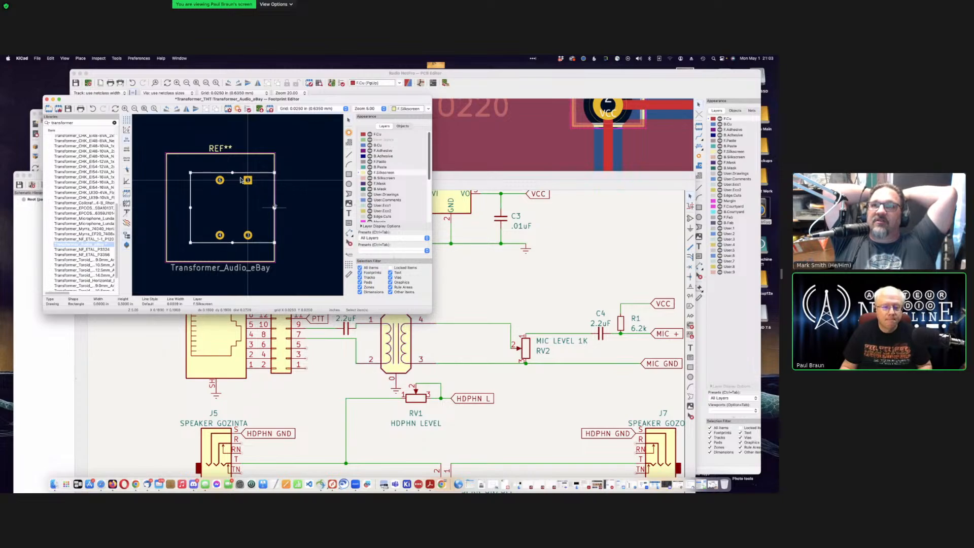
{"action": "left_click", "coordinate": [274, 207]}
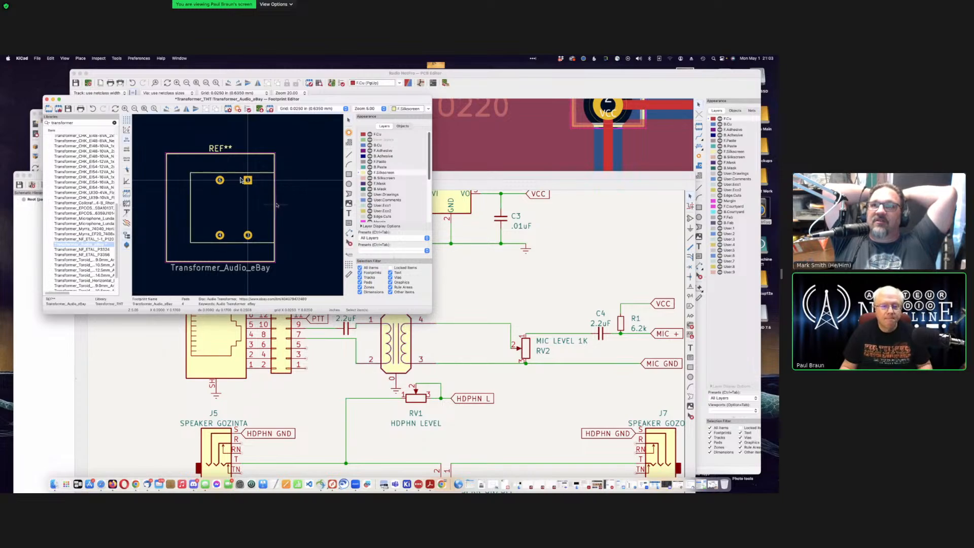
Step: Delete the old oversized outline and its left edge, keeping the REF** text
{"action": "left_click", "coordinate": [270, 161]}
{"action": "key", "text": "Delete"}
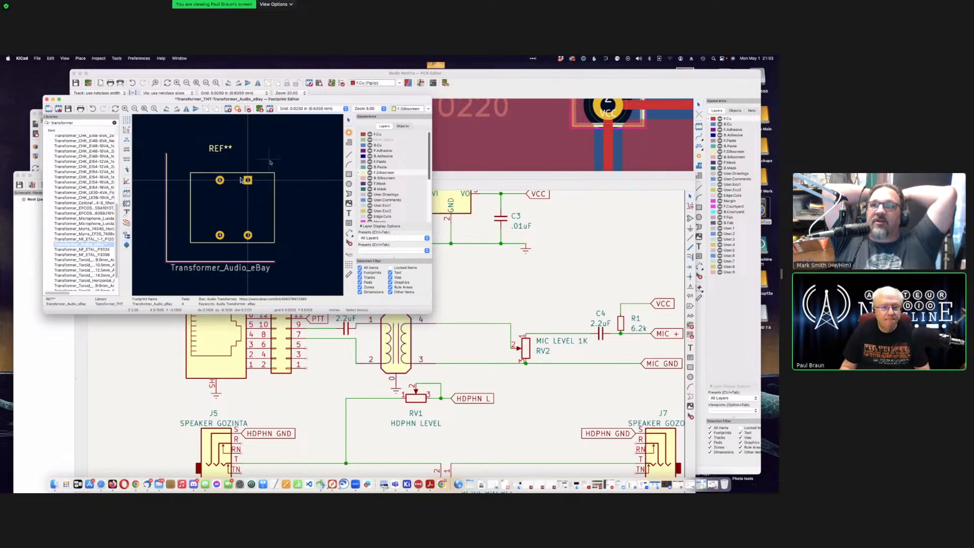
{"action": "left_click", "coordinate": [232, 145]}
{"action": "key", "text": "Delete"}
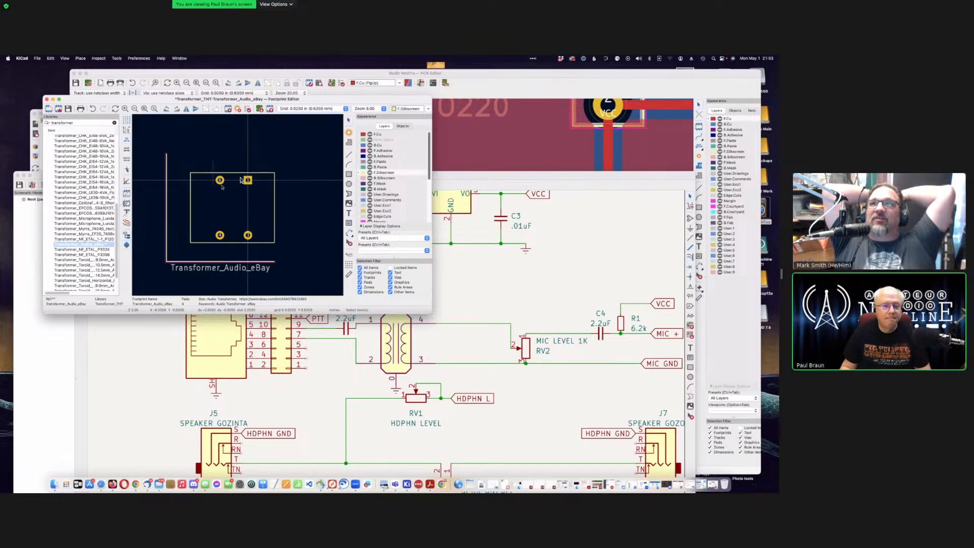
{"action": "key", "text": "super+z"}
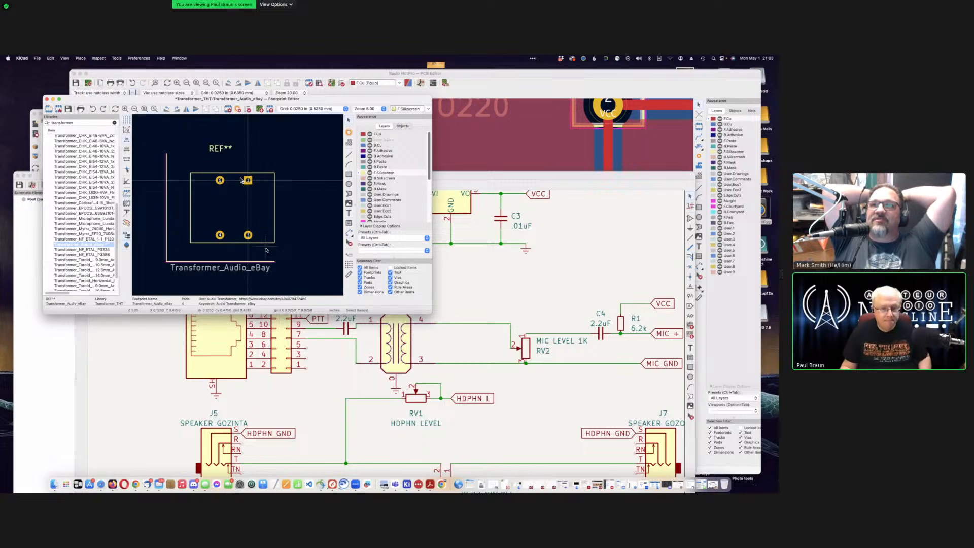
{"action": "left_click", "coordinate": [166, 213]}
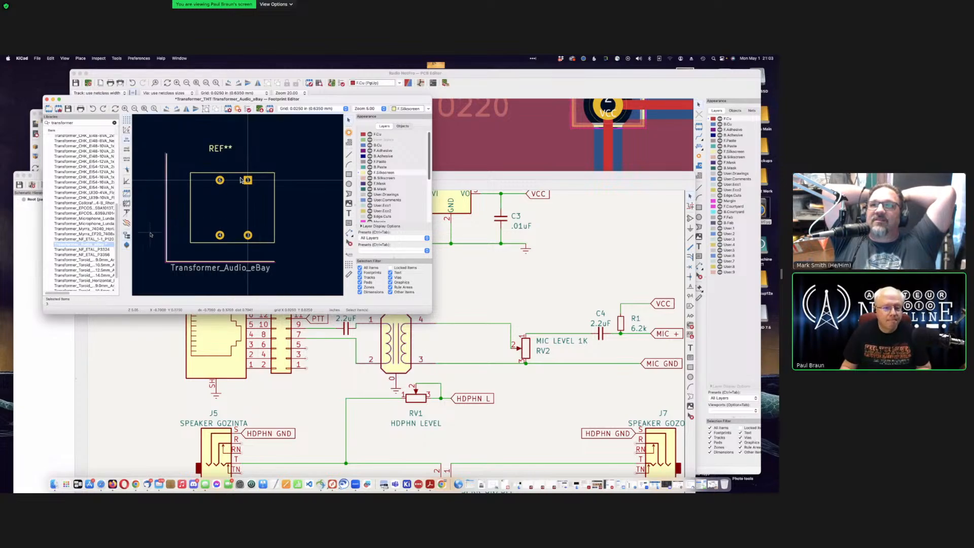
{"action": "key", "text": "Delete"}
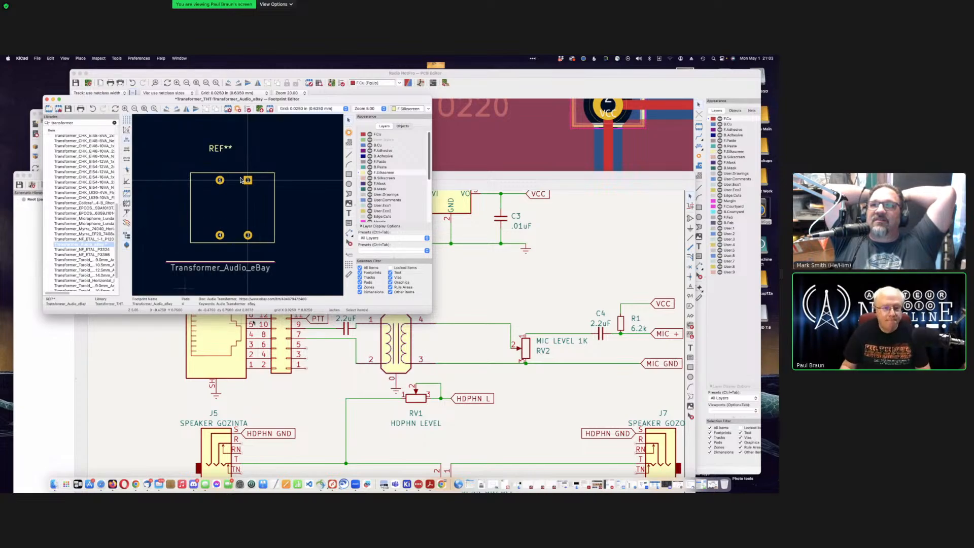
Step: Delete the last old bottom outline line and move the value text just below the pads
{"action": "left_click", "coordinate": [168, 261]}
{"action": "key", "text": "Delete"}
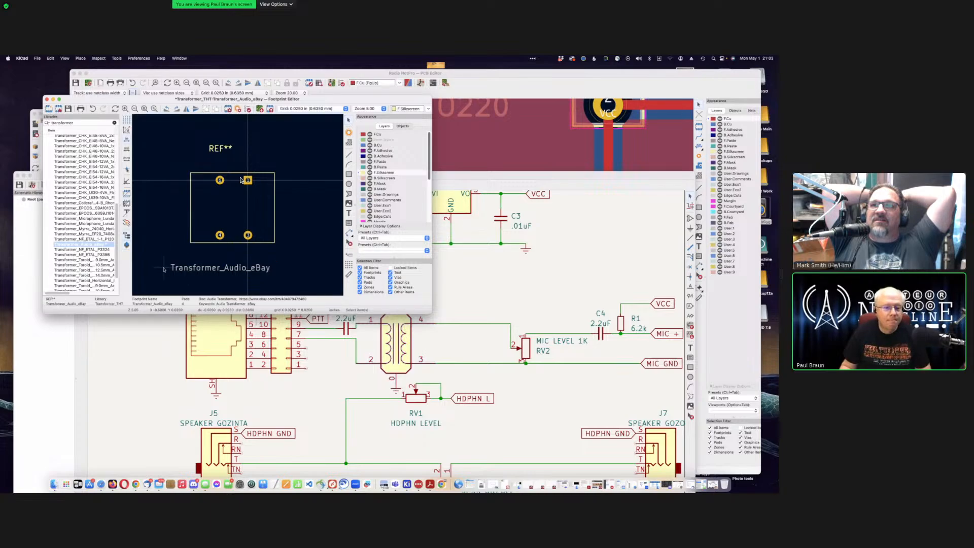
{"action": "left_click", "coordinate": [207, 269]}
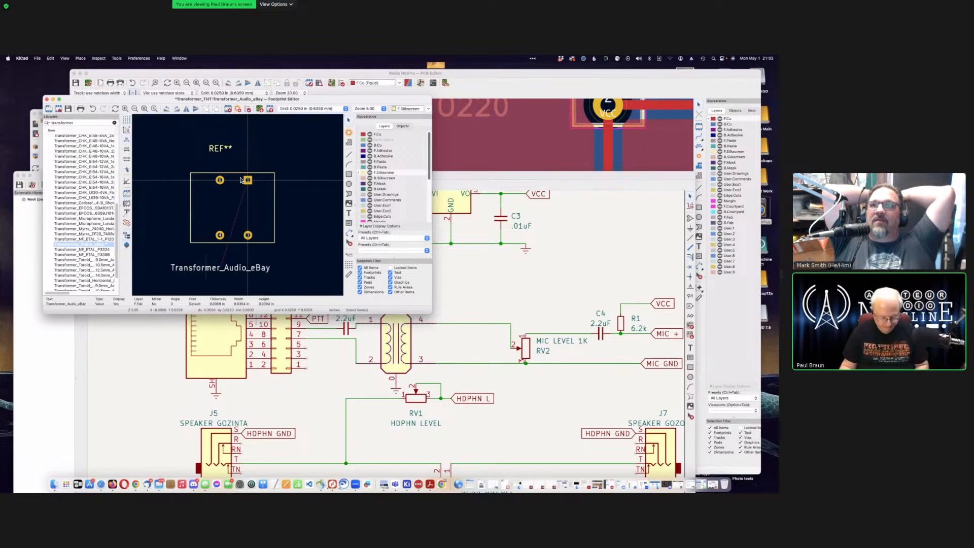
{"action": "key", "text": "m"}
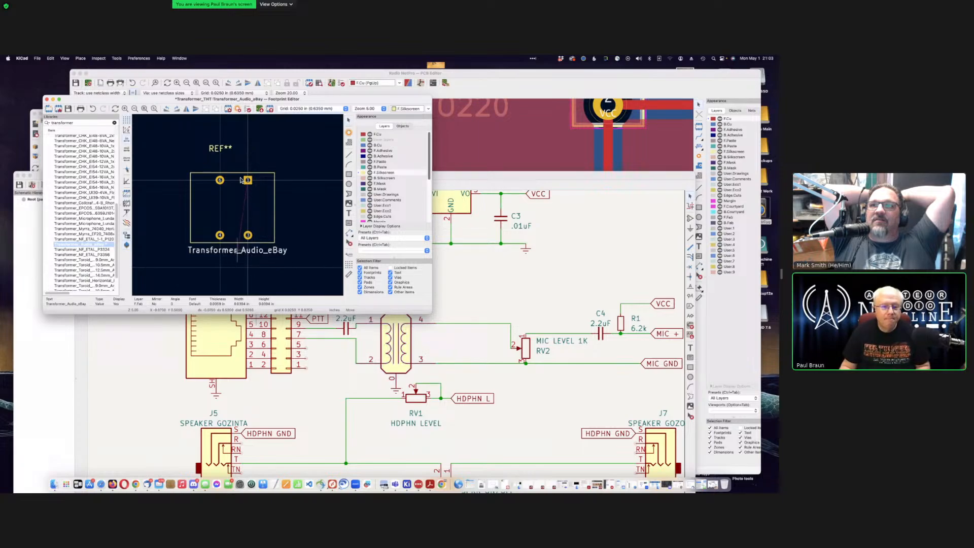
{"action": "left_click", "coordinate": [234, 252]}
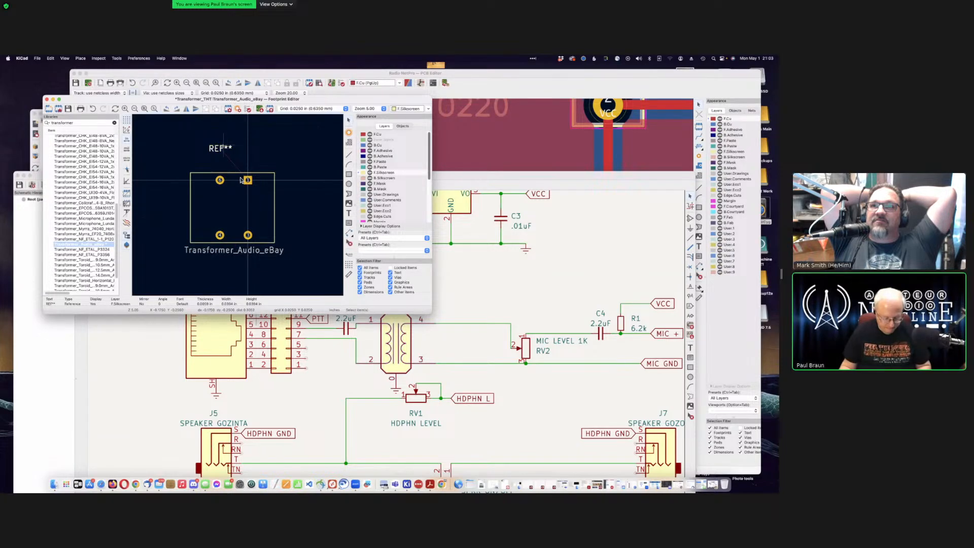
Step: Move REF** just above the new outline, then save the footprint and close the editor
{"action": "left_click", "coordinate": [220, 148]}
{"action": "key", "text": "m"}
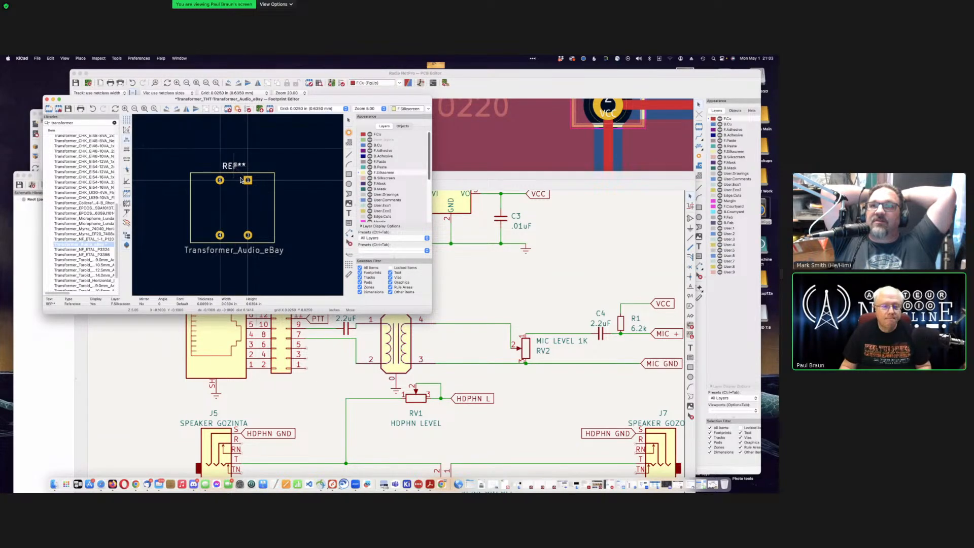
{"action": "left_click", "coordinate": [234, 165]}
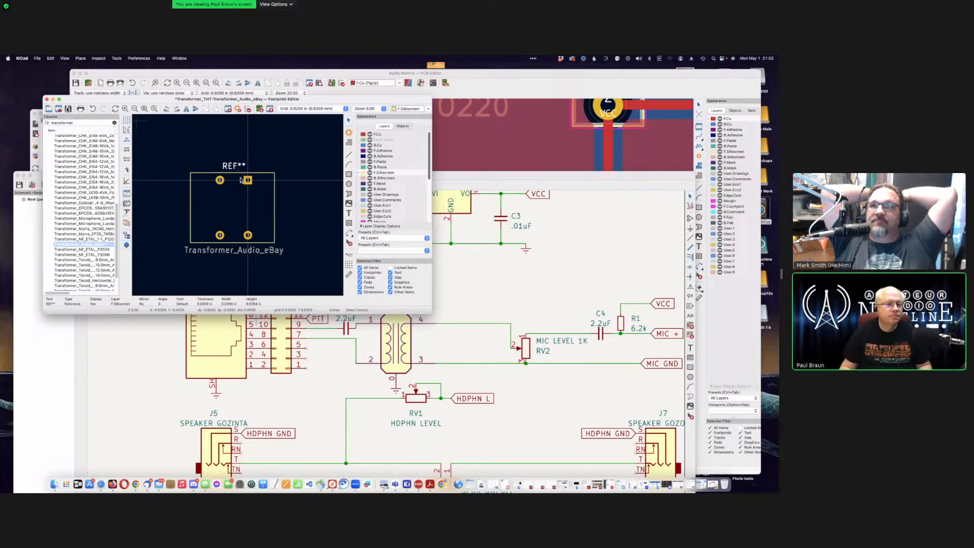
{"action": "left_click", "coordinate": [70, 111]}
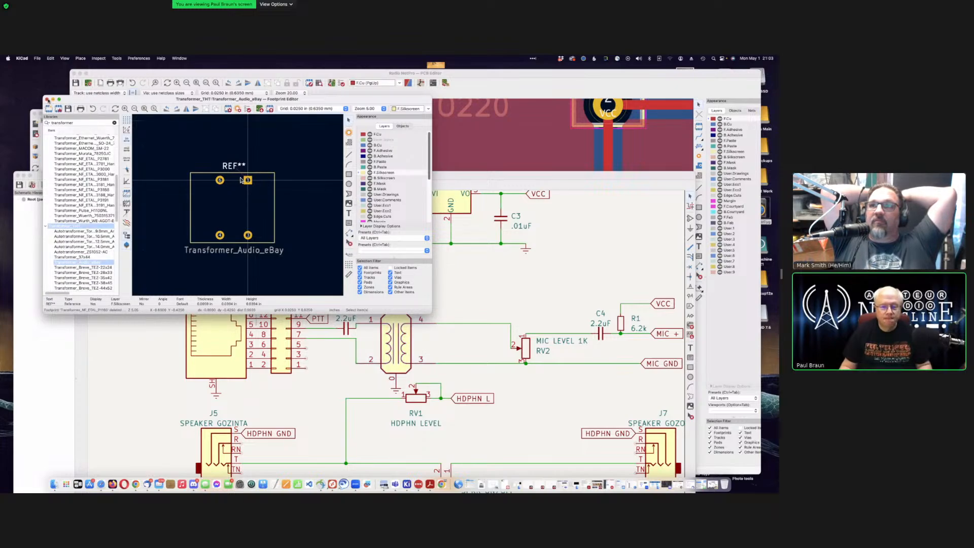
{"action": "key", "text": "super+w"}
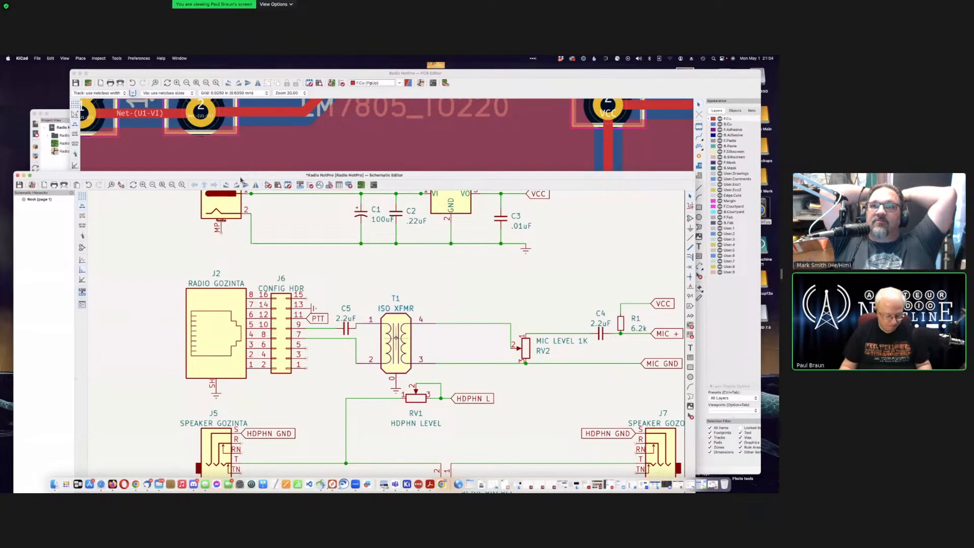
Step: Set T1's Footprint field to Transformer_THT:Transformer_Audio_eBay via the library browser
{"action": "key", "text": "e"}
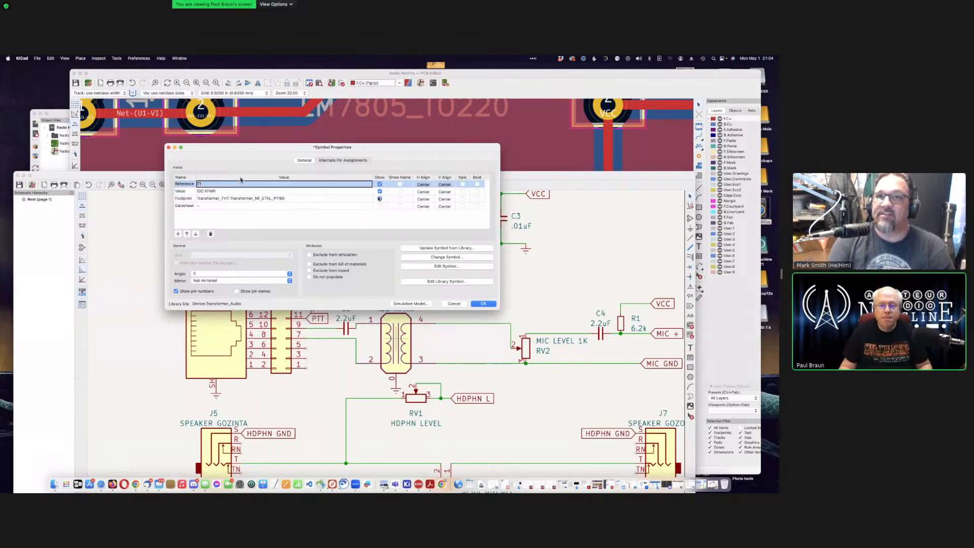
{"action": "left_click", "coordinate": [366, 198]}
{"action": "left_click", "coordinate": [369, 199]}
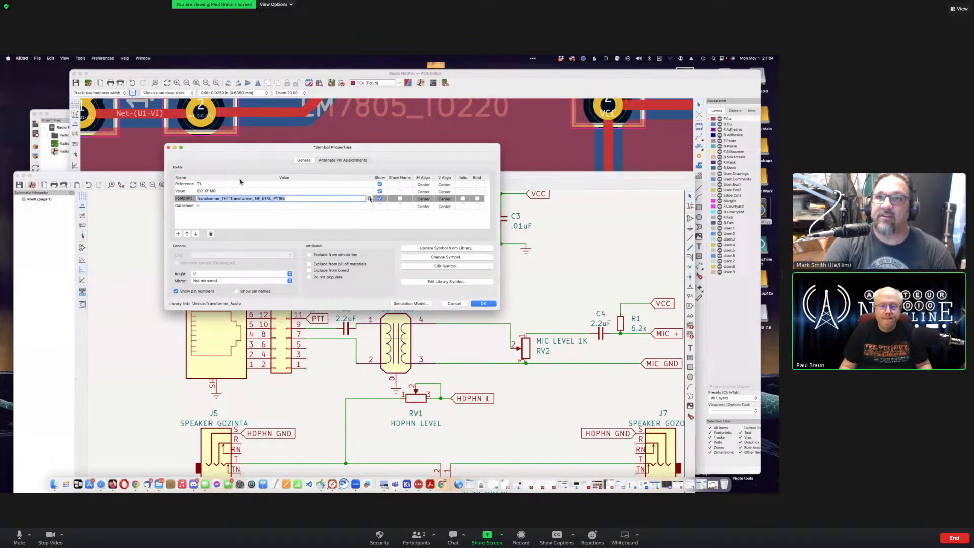
{"action": "left_click", "coordinate": [257, 181]}
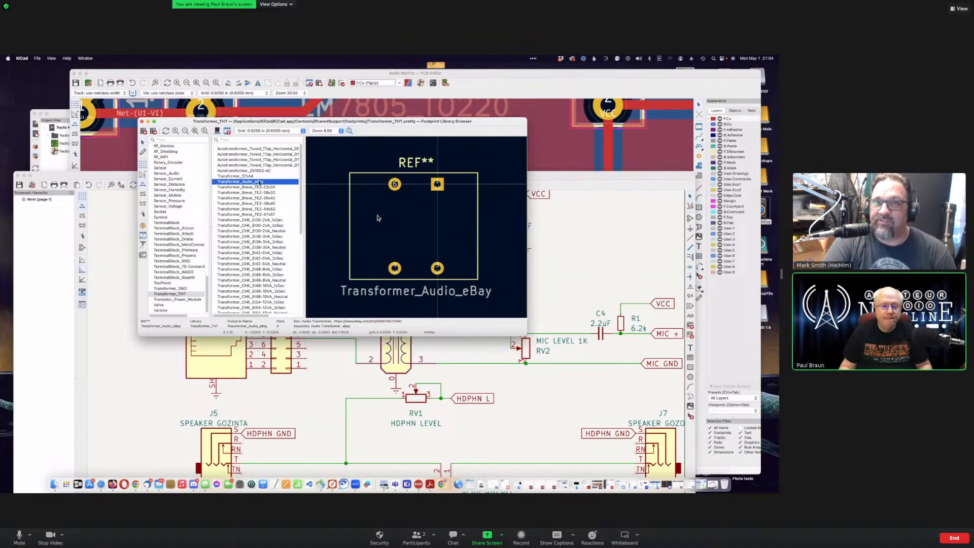
{"action": "double_click", "coordinate": [377, 218]}
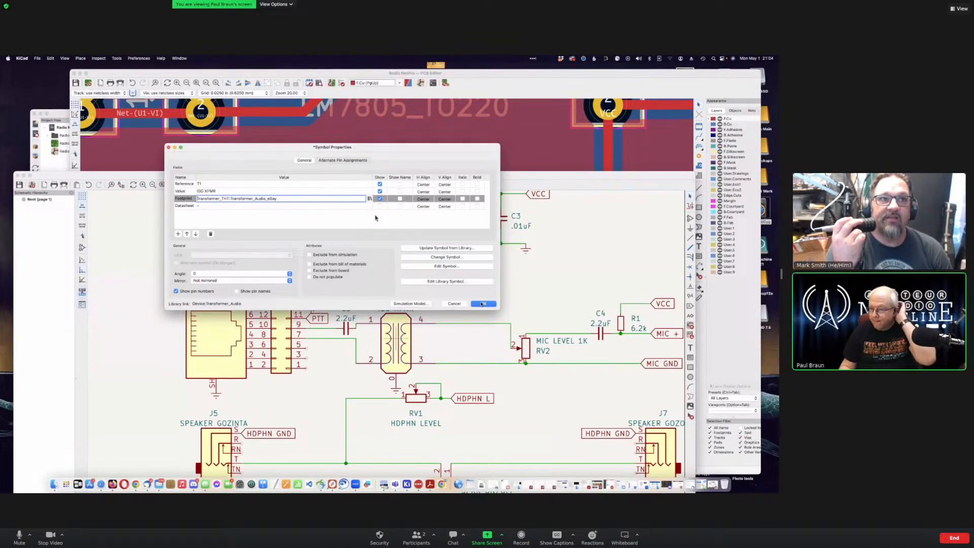
{"action": "key", "text": "Return"}
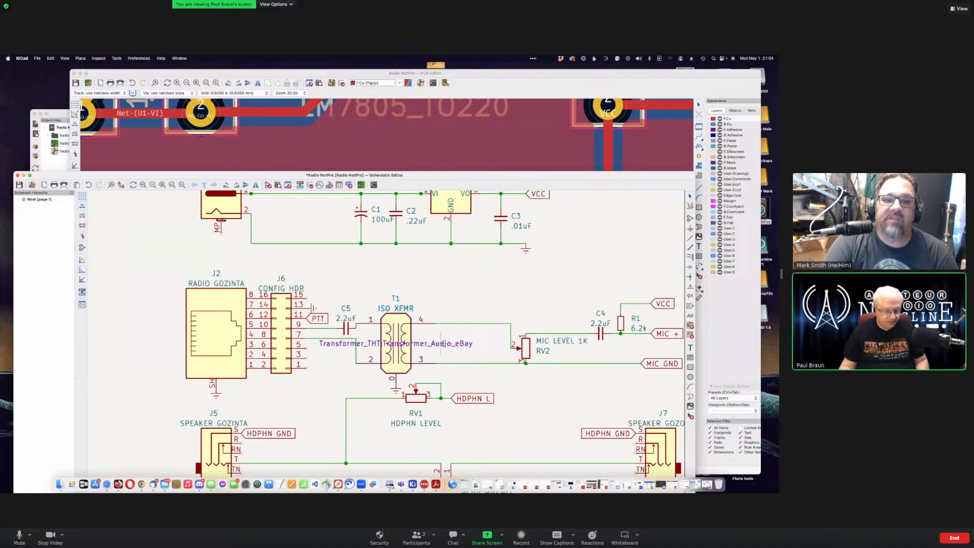
Step: Save the schematic and bring the PCB layout window to the front
{"action": "key", "text": "super+s"}
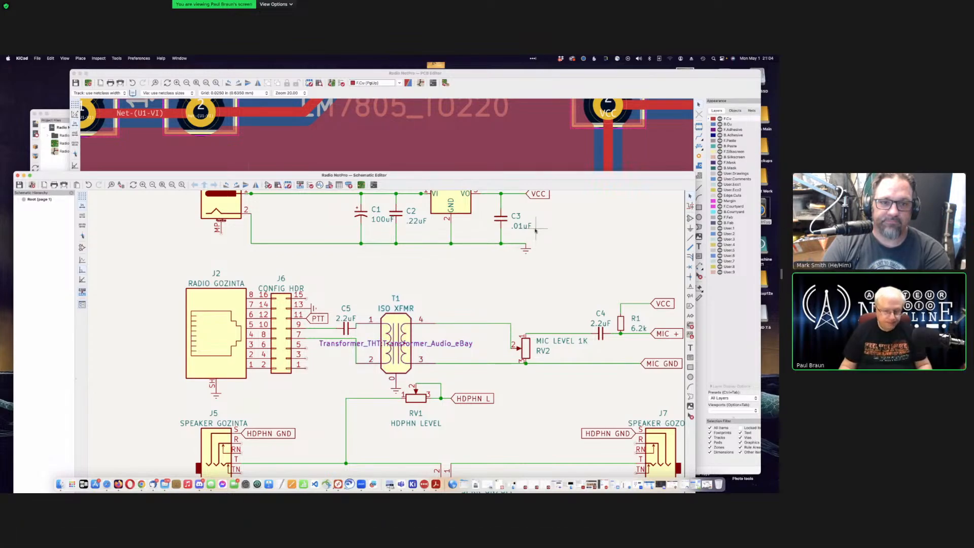
{"action": "key", "text": "ctrl+Up"}
{"action": "left_click", "coordinate": [500, 284]}
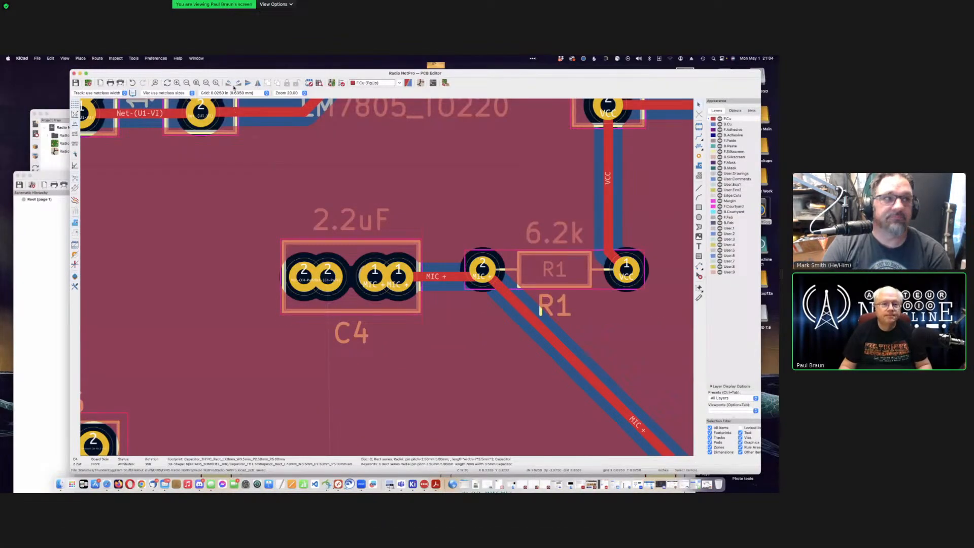
Step: Update the PCB from the schematic to pull in T1's new footprint
{"action": "left_click", "coordinate": [331, 83]}
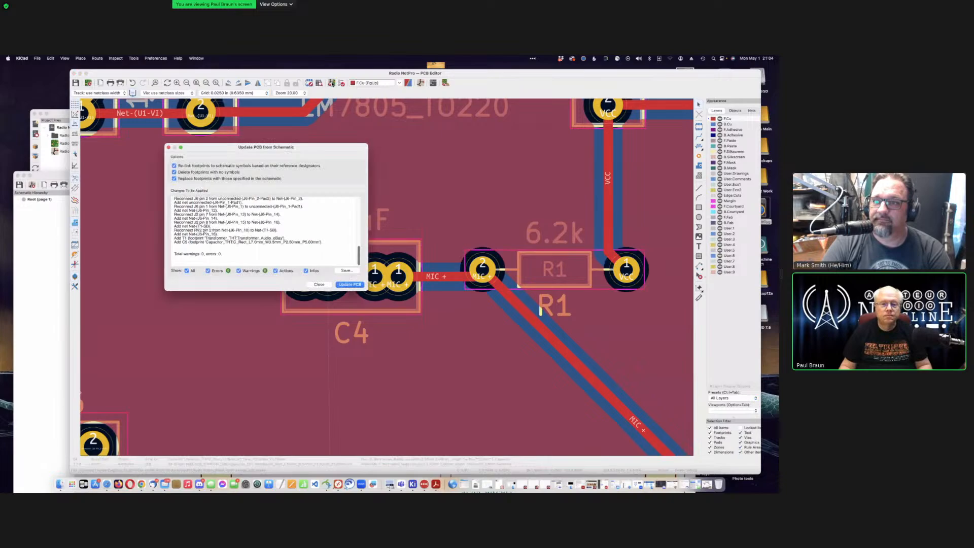
{"action": "left_click", "coordinate": [344, 285]}
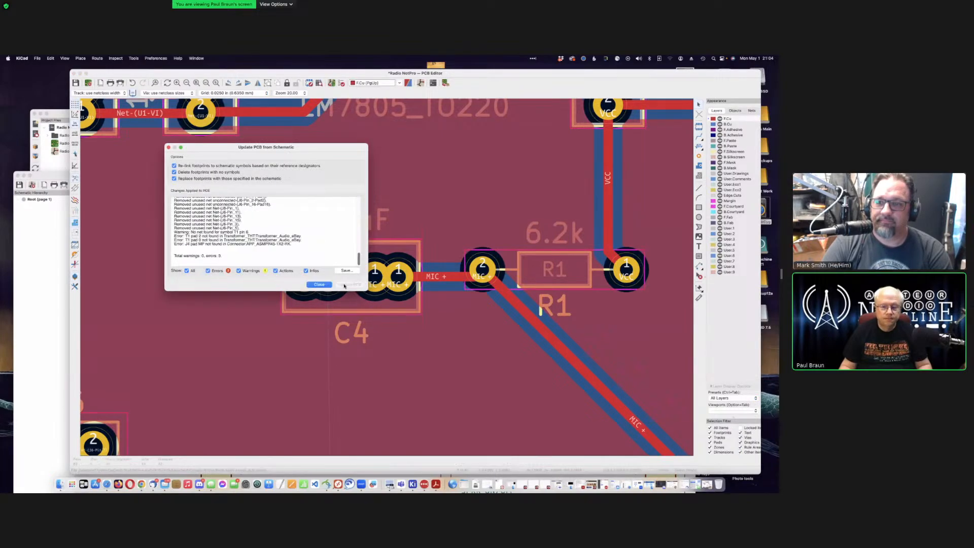
{"action": "key", "text": "Return"}
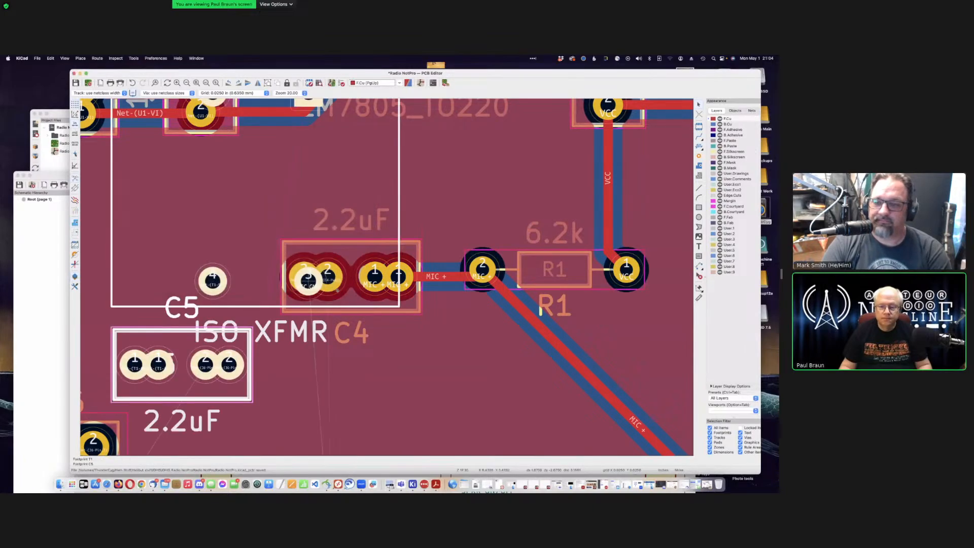
Step: Drop the T1, C4 and C5 footprints into open space in the lower board
{"action": "scroll", "coordinate": [337, 290], "scroll_direction": "down", "scroll_amount": 10}
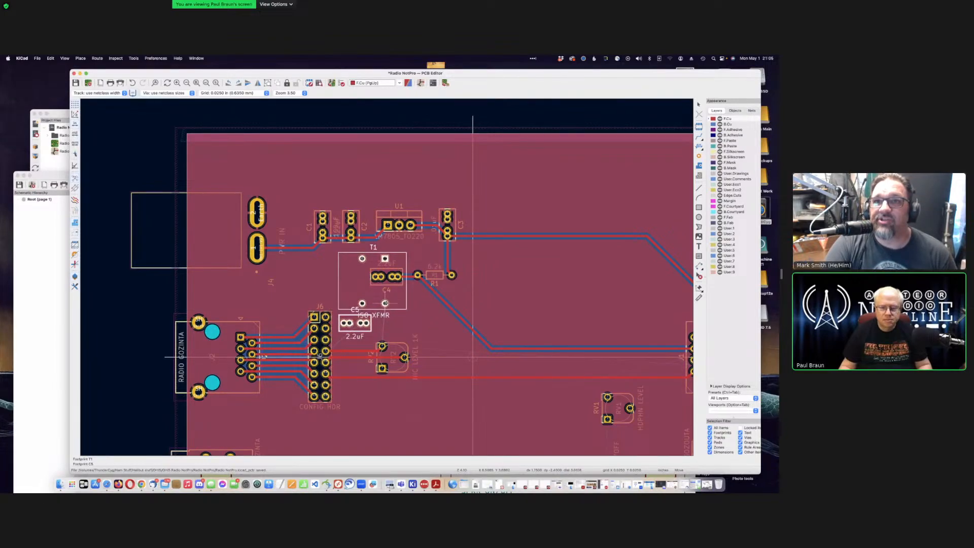
{"action": "scroll", "coordinate": [385, 303], "scroll_direction": "down", "scroll_amount": 3}
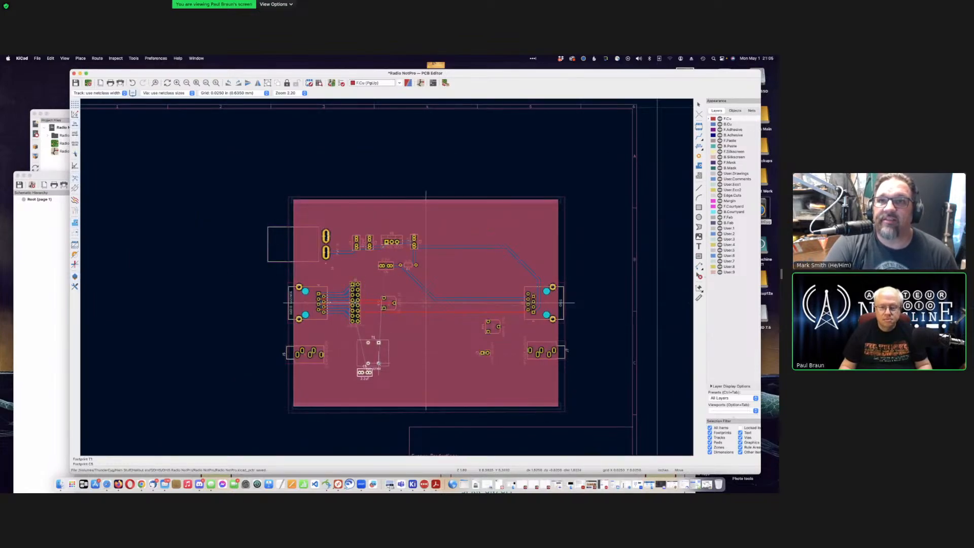
{"action": "left_click", "coordinate": [378, 366]}
{"action": "scroll", "coordinate": [387, 278], "scroll_direction": "down", "scroll_amount": 1}
{"action": "scroll", "coordinate": [387, 278], "scroll_direction": "down", "scroll_amount": 1}
{"action": "scroll", "coordinate": [376, 218], "scroll_direction": "up", "scroll_amount": 5}
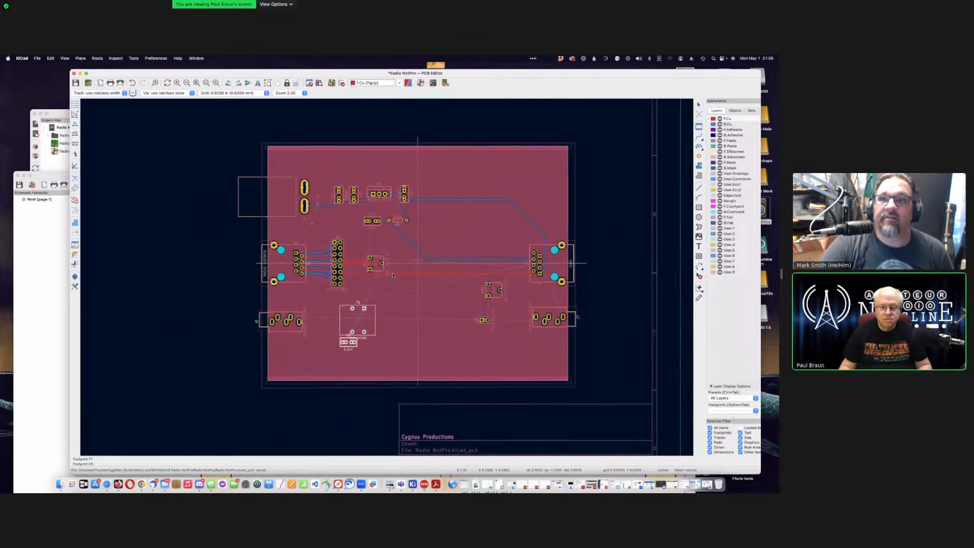
Step: Delete the MIC GND and Net-(J6-Pin_10) tracks to RV2 and the leftover stub at J6 pin 10
{"action": "left_click_drag", "start_coordinate": [338, 219], "coordinate": [423, 300]}
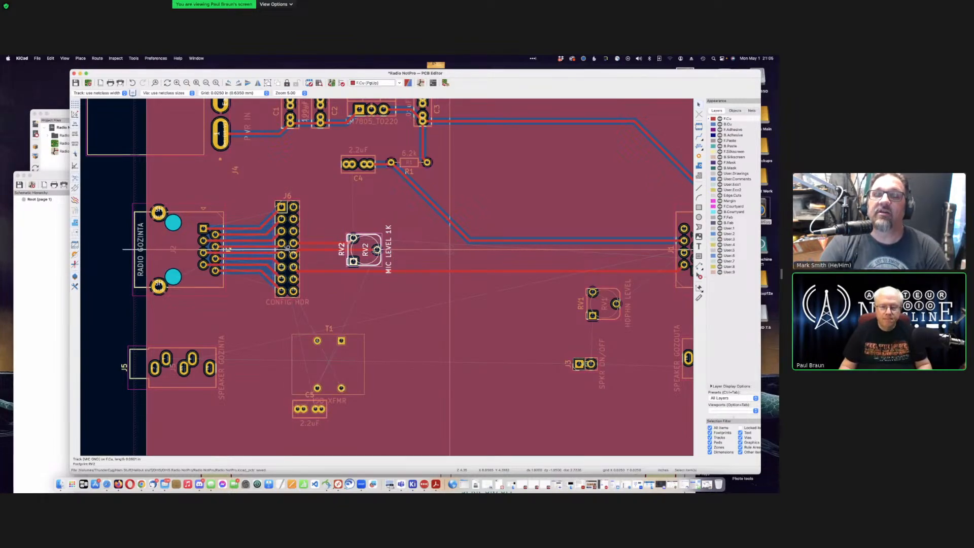
{"action": "key", "text": "Escape"}
{"action": "scroll", "coordinate": [326, 250], "scroll_direction": "up", "scroll_amount": 5}
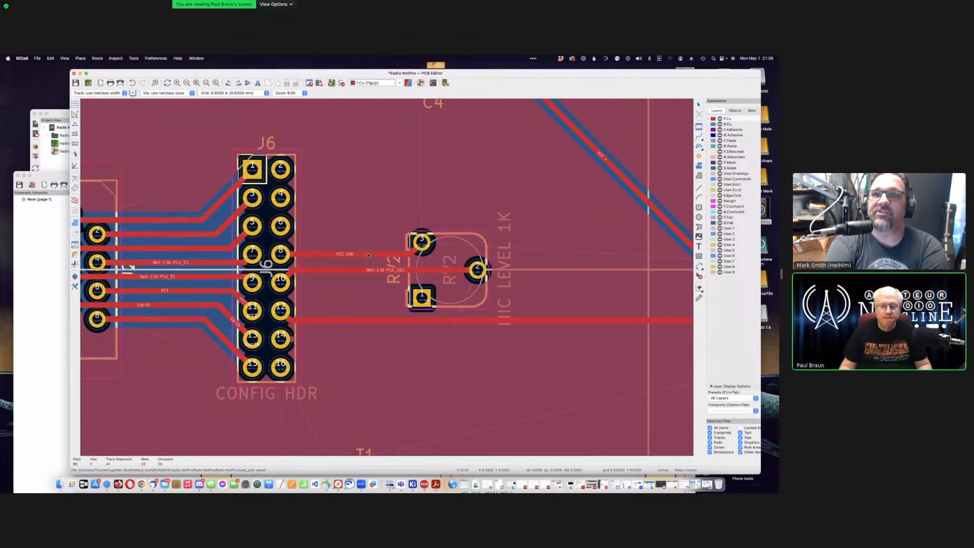
{"action": "left_click", "coordinate": [369, 254]}
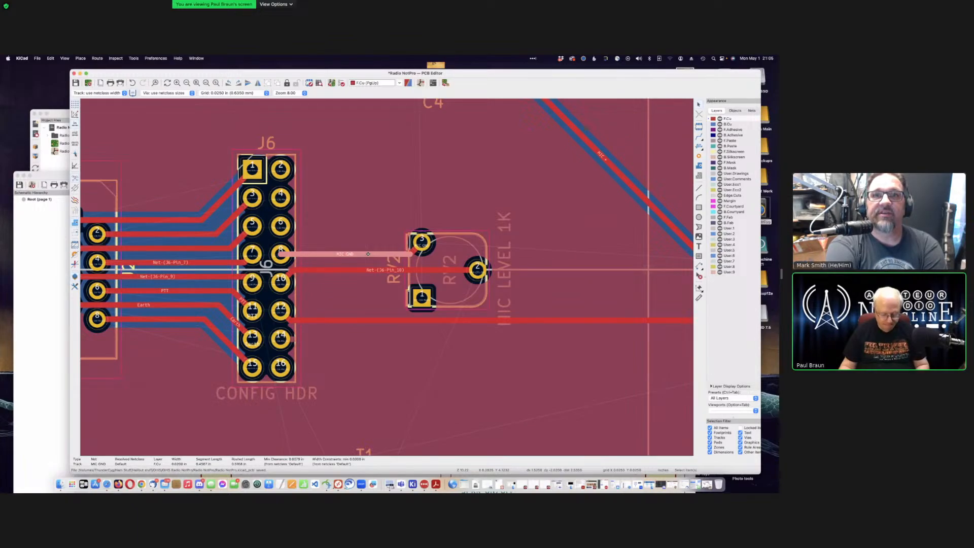
{"action": "key", "text": "Delete"}
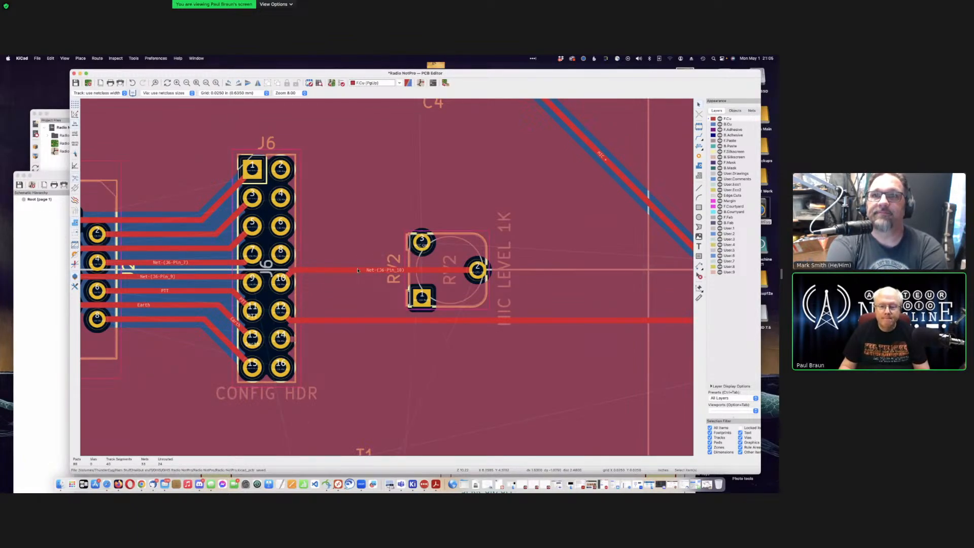
{"action": "key", "text": "Delete"}
{"action": "left_click", "coordinate": [289, 273]}
{"action": "key", "text": "Delete"}
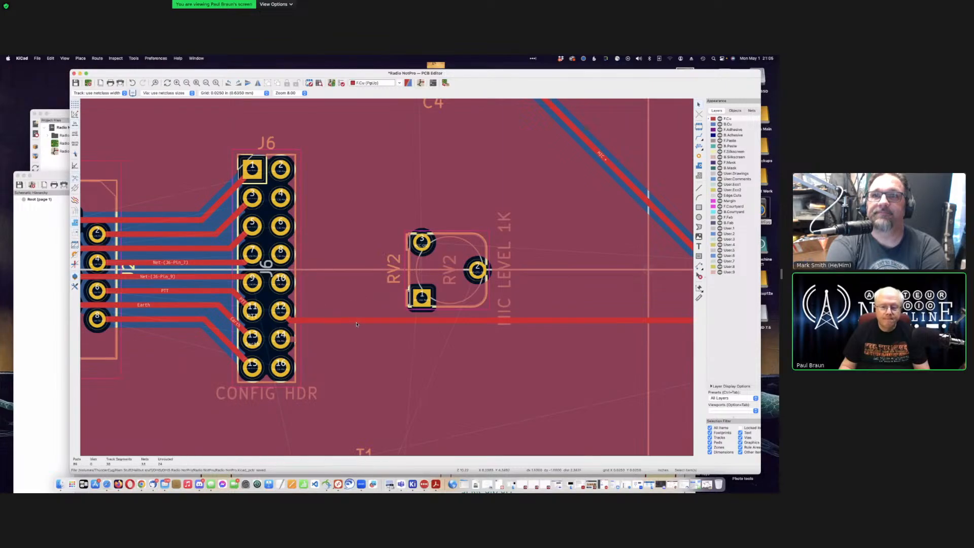
{"action": "scroll", "coordinate": [387, 278], "scroll_direction": "down", "scroll_amount": 3}
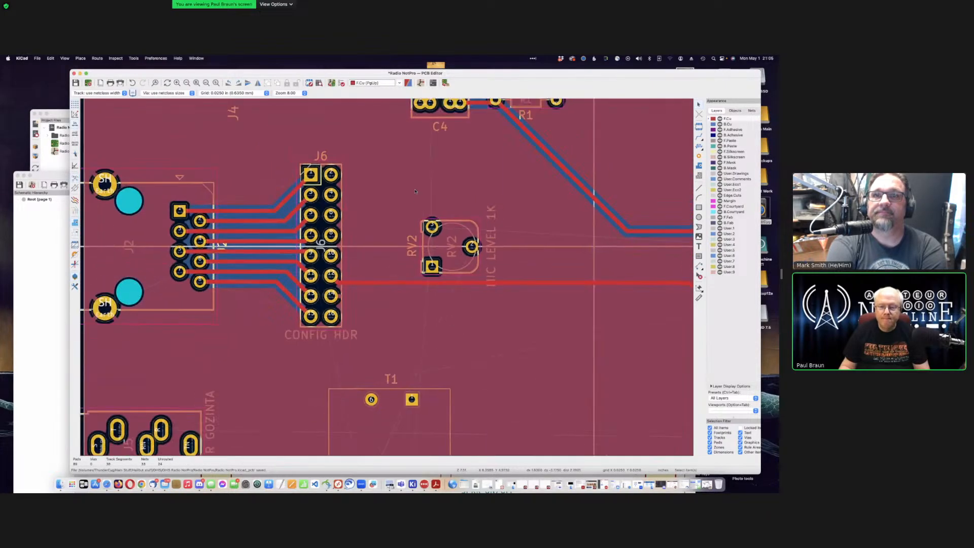
Step: Shift the RV2 potentiometer further to the right on the board
{"action": "left_click", "coordinate": [460, 220]}
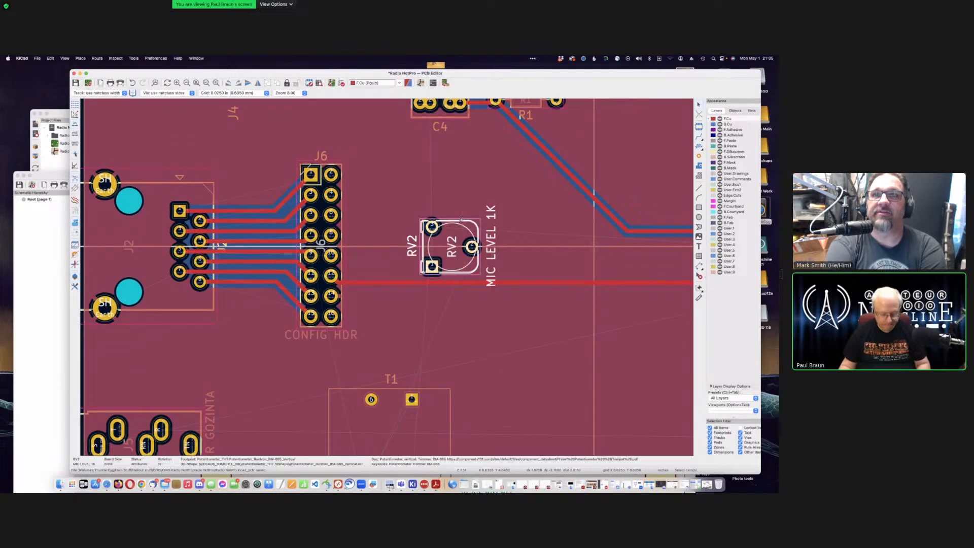
{"action": "left_click_drag", "start_coordinate": [460, 219], "coordinate": [593, 246]}
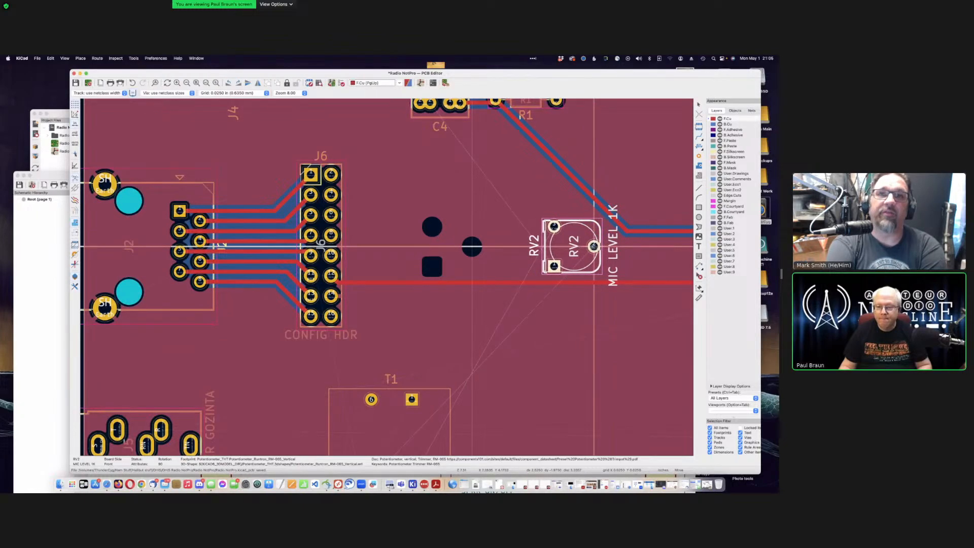
{"action": "left_click", "coordinate": [593, 246]}
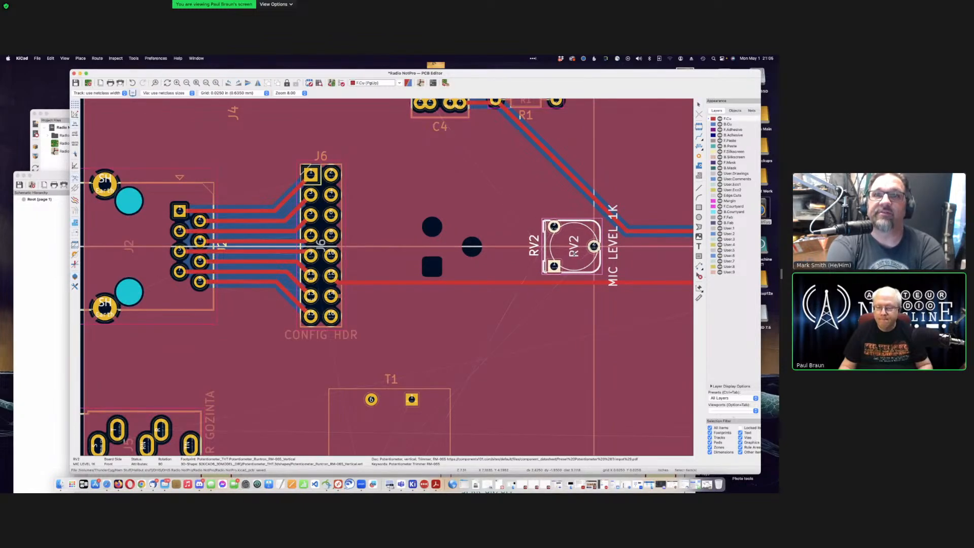
{"action": "key", "text": "F4"}
{"action": "scroll", "coordinate": [387, 277], "scroll_direction": "down", "scroll_amount": 3}
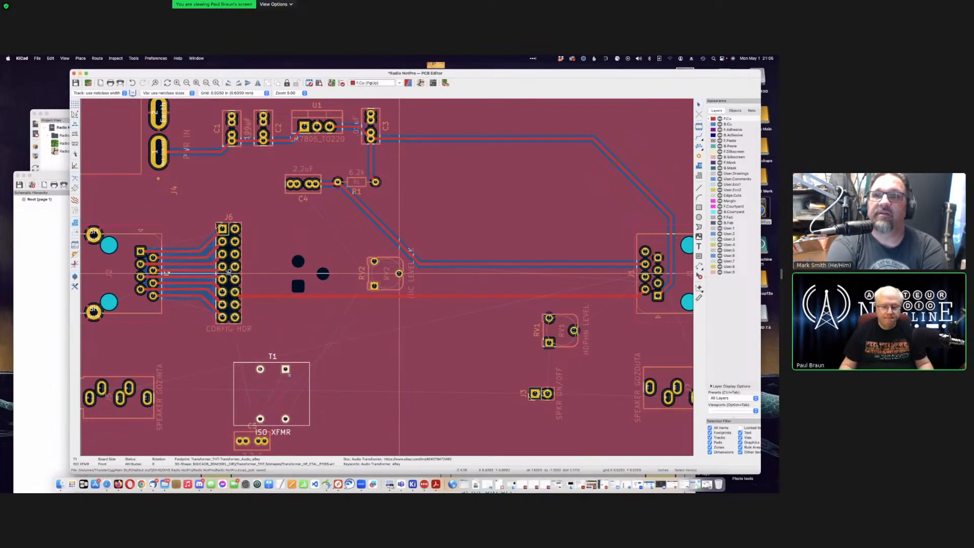
Step: Rotate T1 to 90° and place it between J6 and RV2 where the traces ran
{"action": "key", "text": "m"}
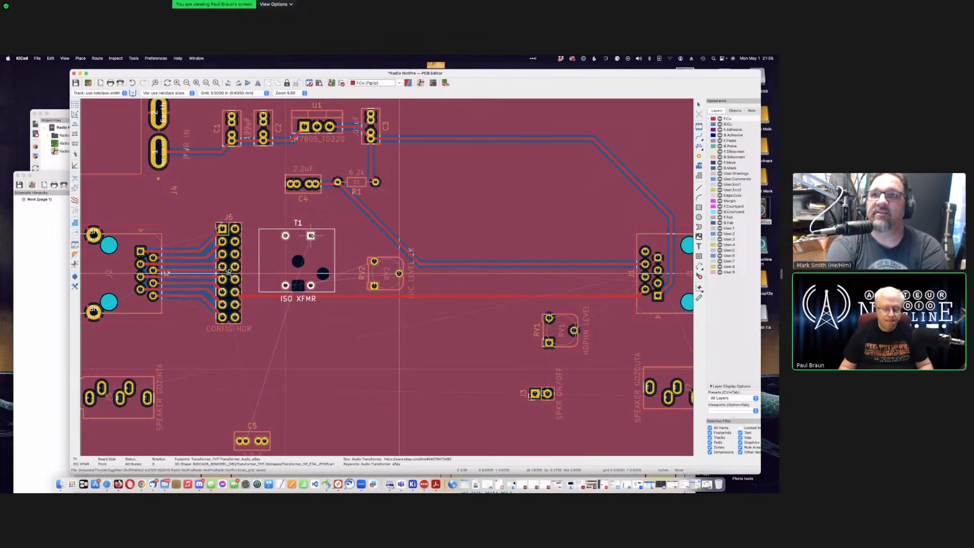
{"action": "key", "text": "r"}
{"action": "key", "text": "r"}
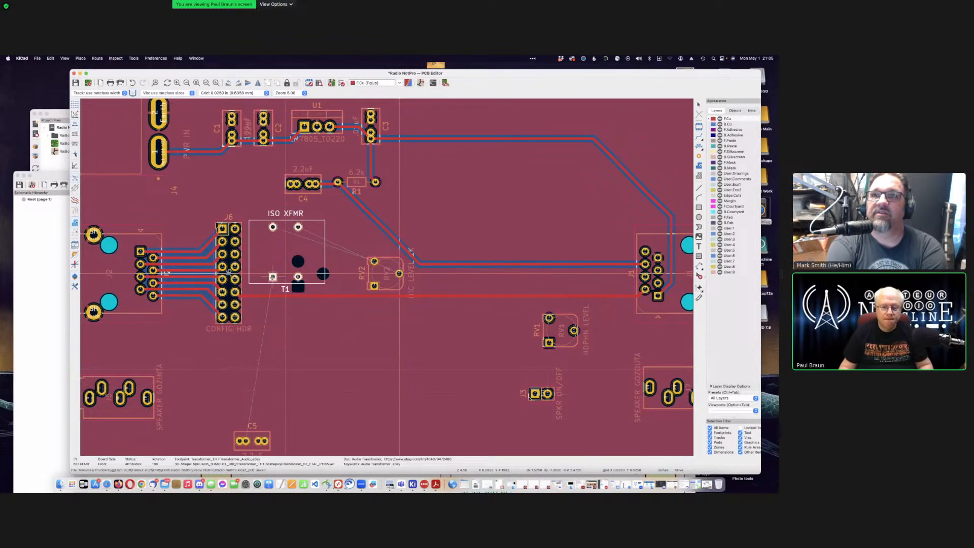
{"action": "key", "text": "r"}
{"action": "key", "text": "r"}
{"action": "key", "text": "r"}
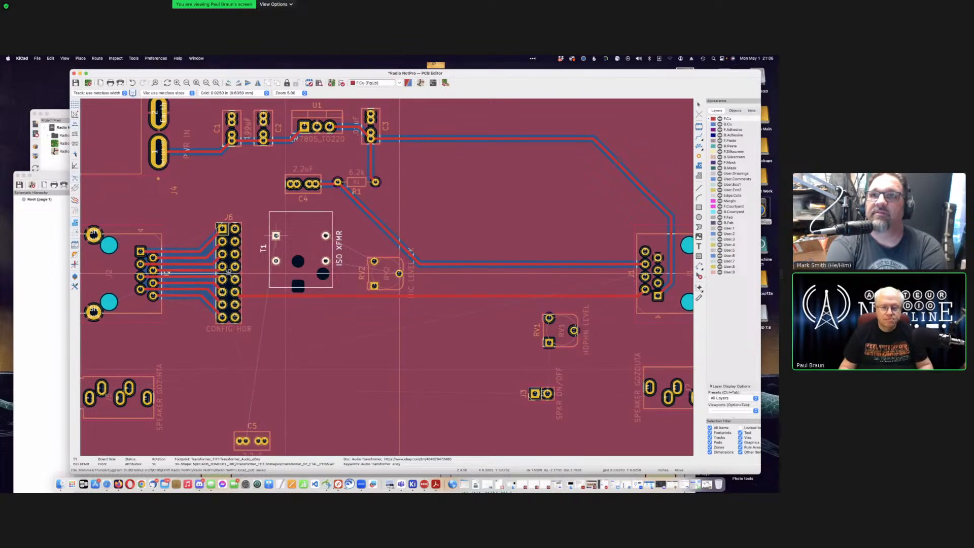
{"action": "left_click", "coordinate": [275, 235]}
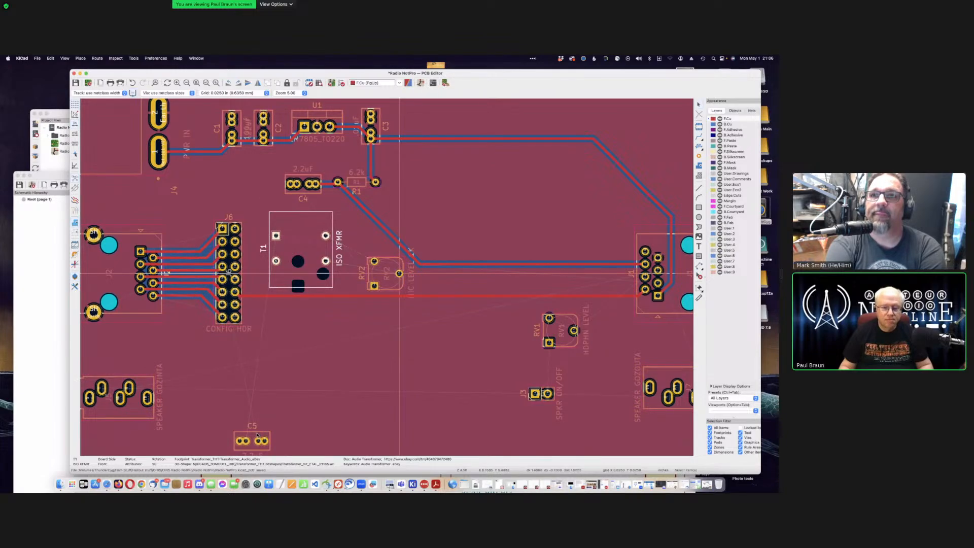
{"action": "key", "text": "r"}
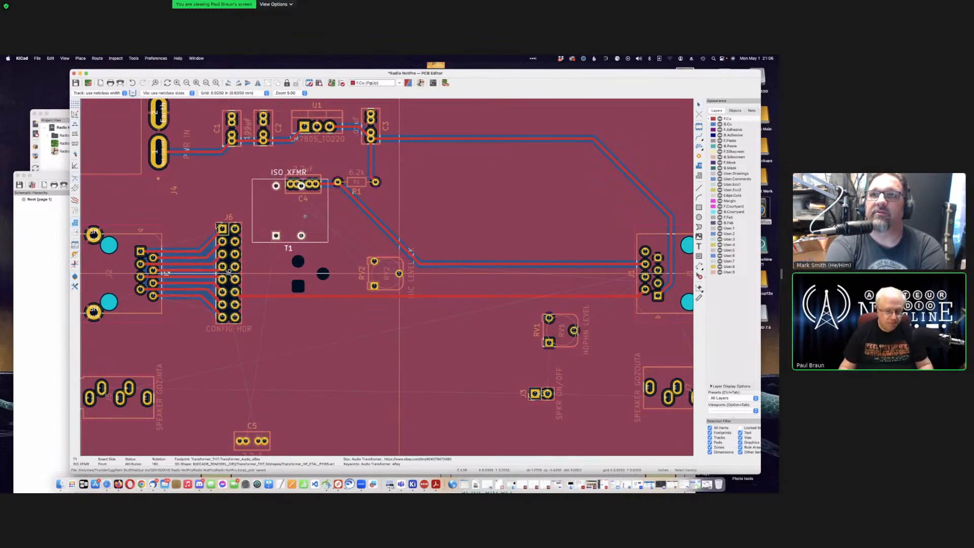
{"action": "key", "text": "super+z"}
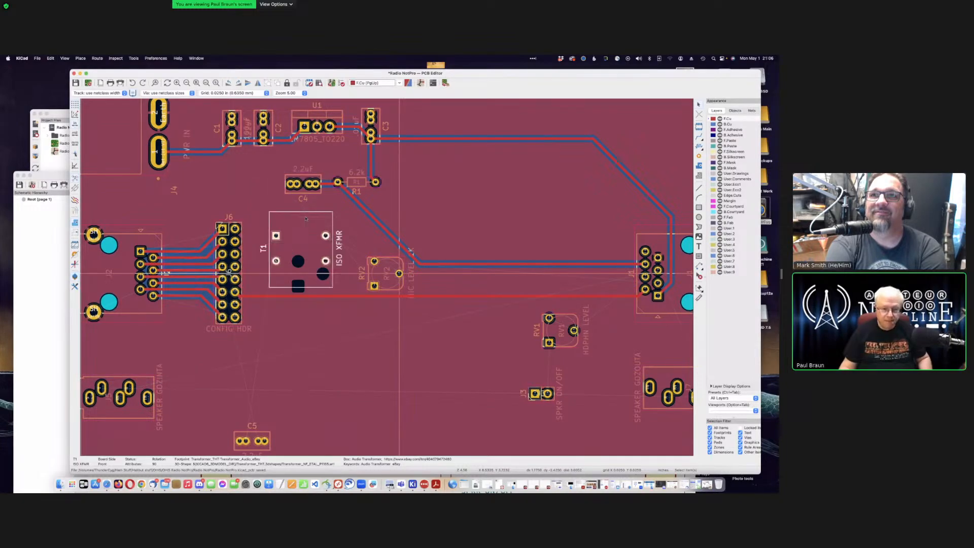
{"action": "key", "text": "m"}
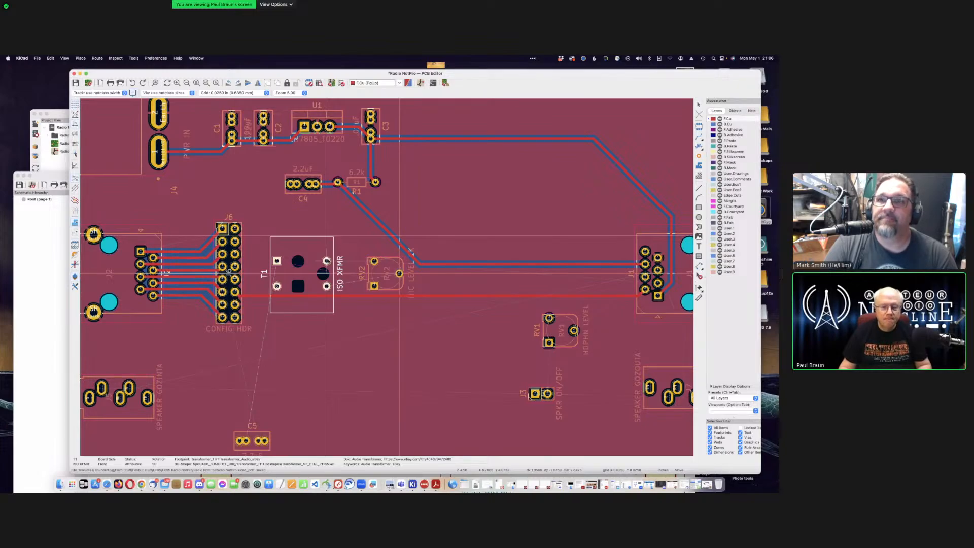
{"action": "left_click", "coordinate": [400, 274]}
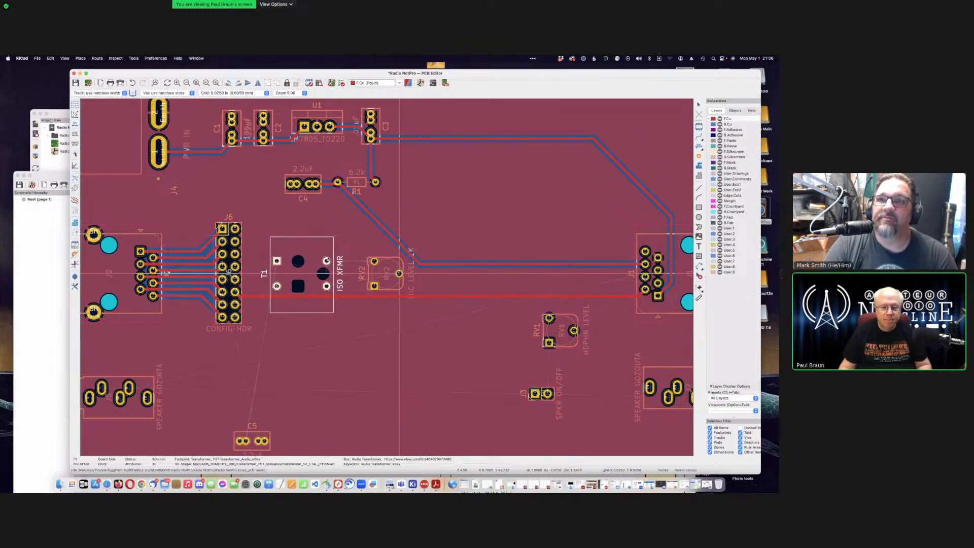
{"action": "left_click", "coordinate": [252, 432]}
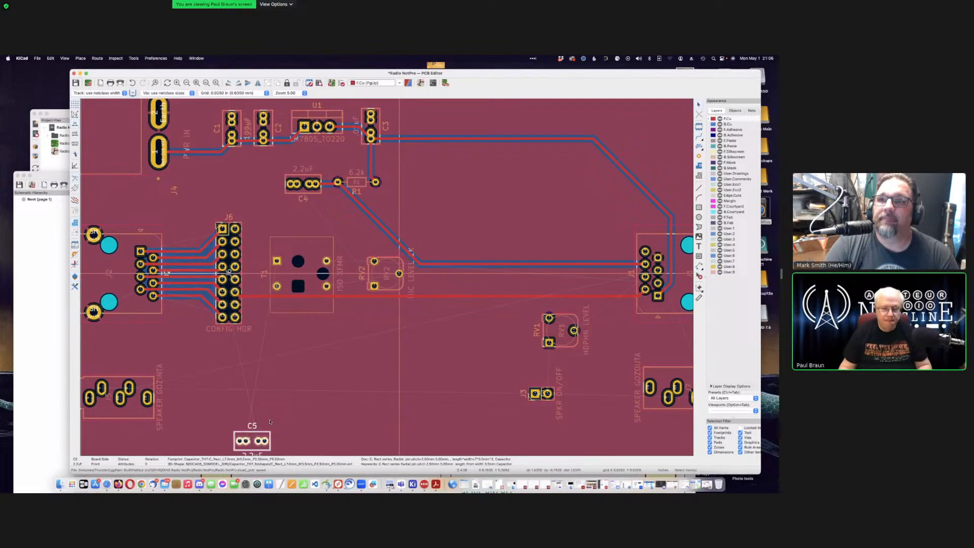
{"action": "key", "text": "m"}
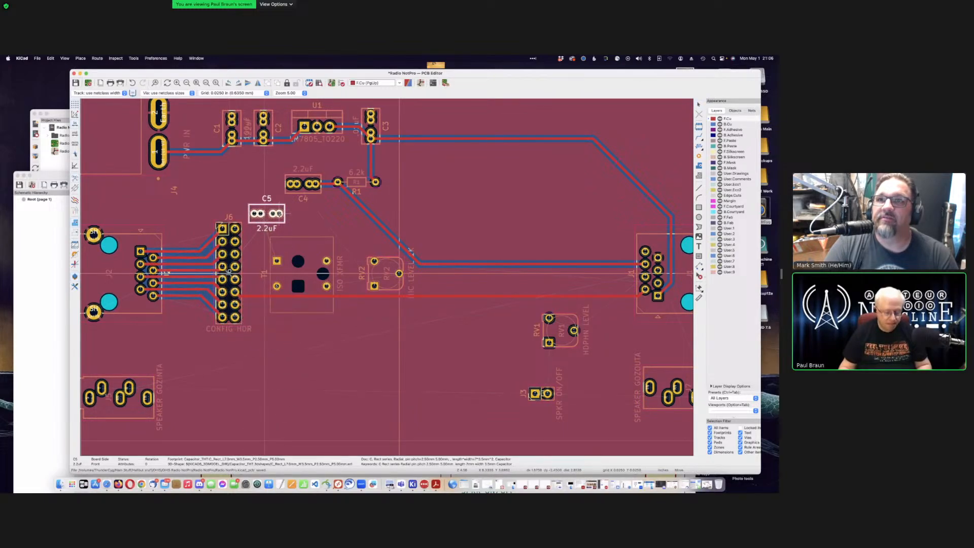
{"action": "key", "text": "r"}
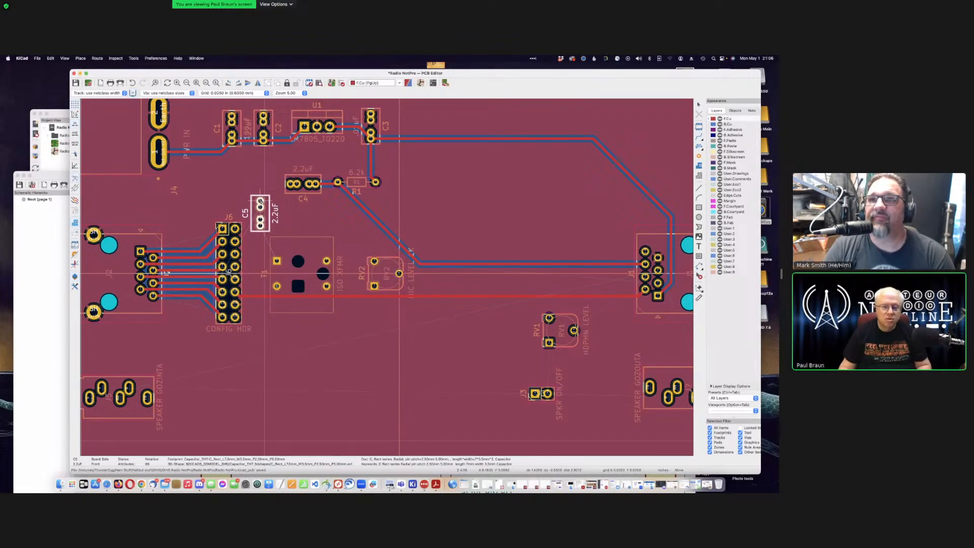
{"action": "key", "text": "r"}
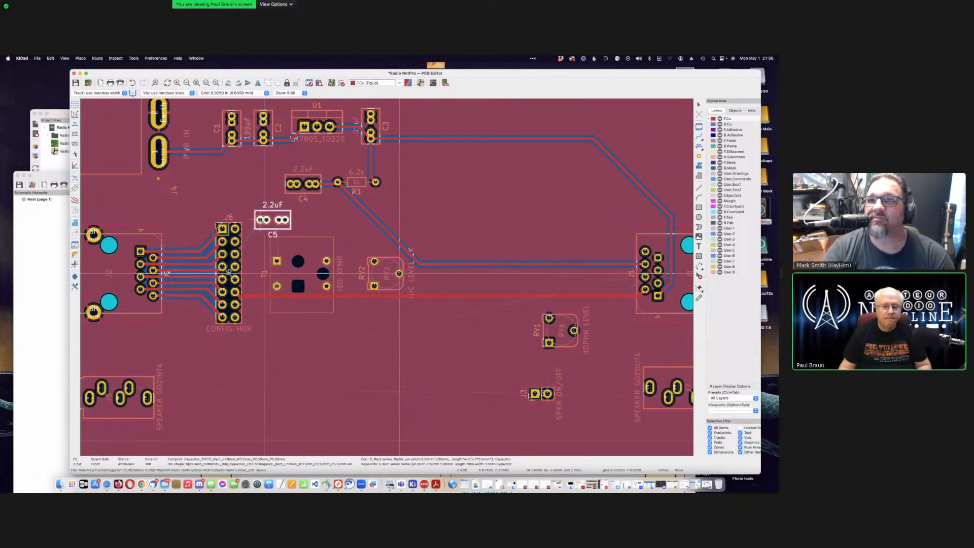
{"action": "left_click", "coordinate": [258, 220]}
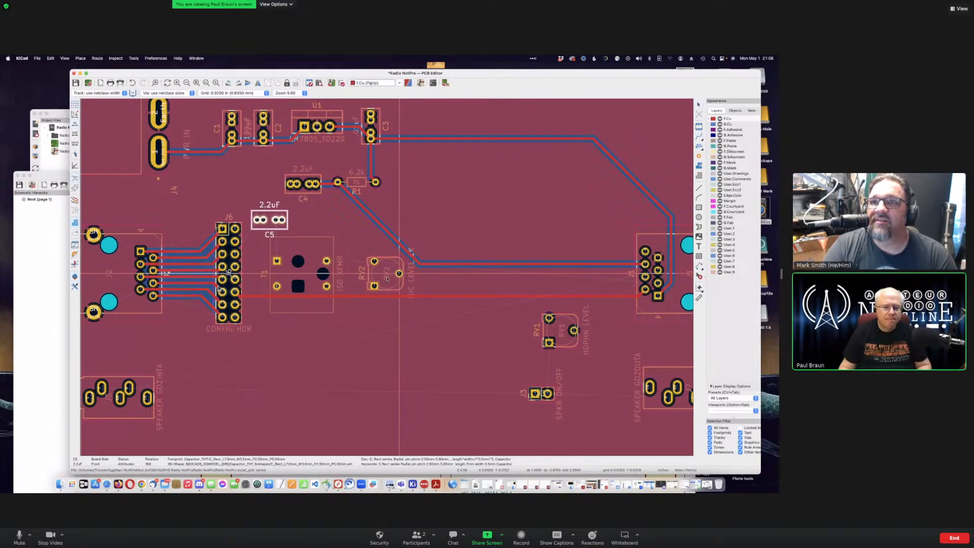
{"action": "scroll", "coordinate": [219, 289], "scroll_direction": "up", "scroll_amount": 5}
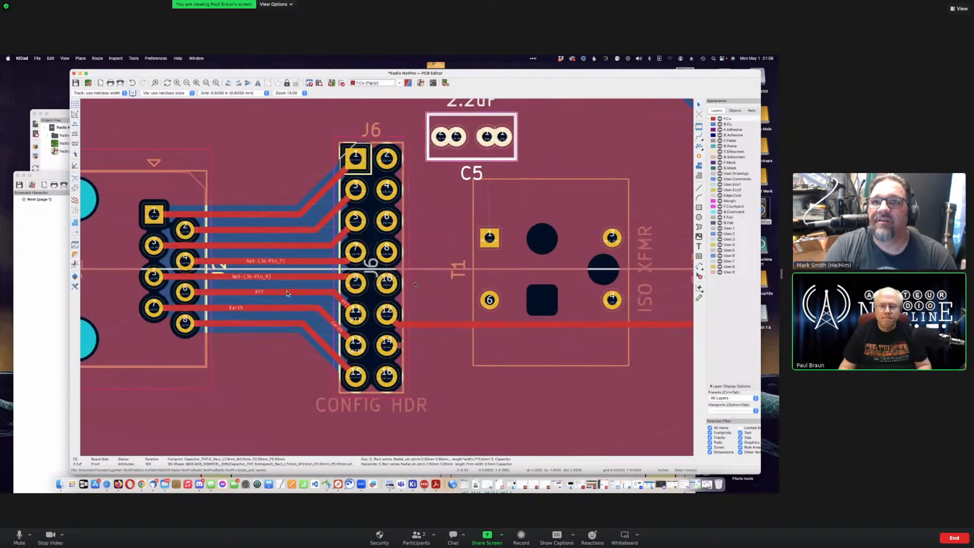
{"action": "scroll", "coordinate": [287, 293], "scroll_direction": "up", "scroll_amount": 2}
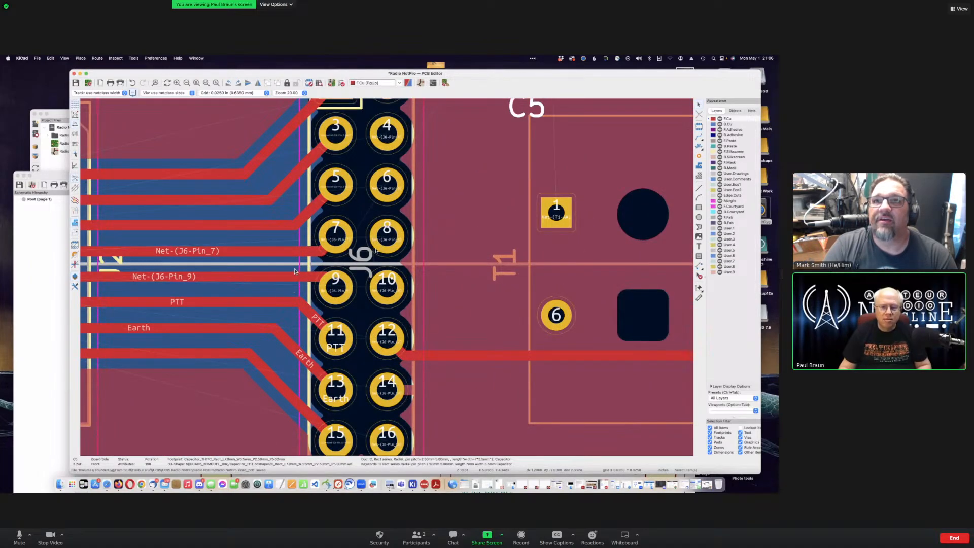
{"action": "scroll", "coordinate": [320, 312], "scroll_direction": "down", "scroll_amount": 2}
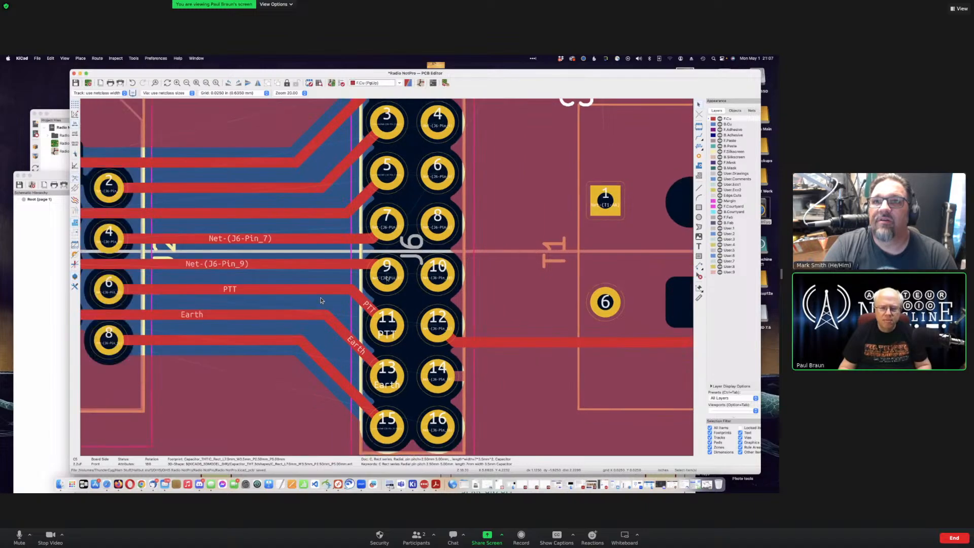
{"action": "scroll", "coordinate": [320, 299], "scroll_direction": "down", "scroll_amount": 5}
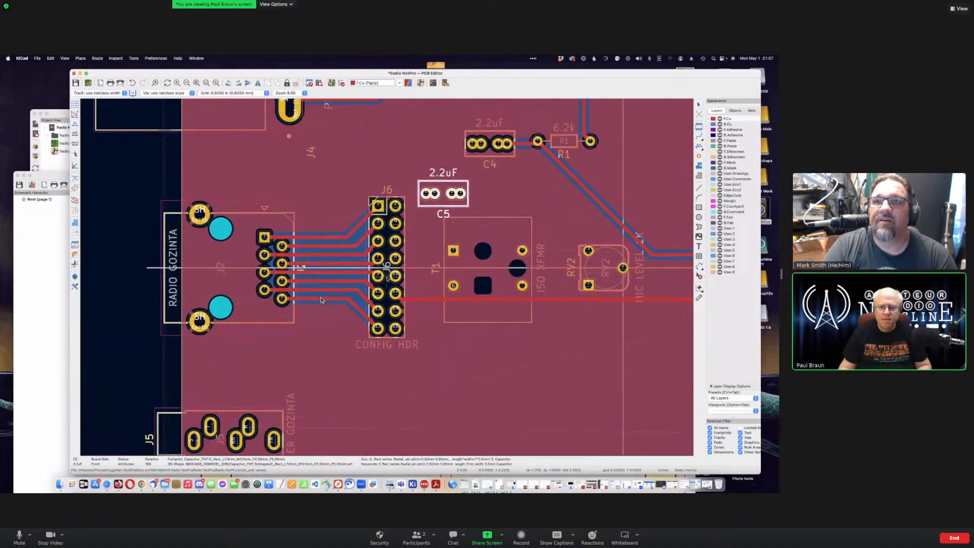
{"action": "left_click", "coordinate": [40, 227]}
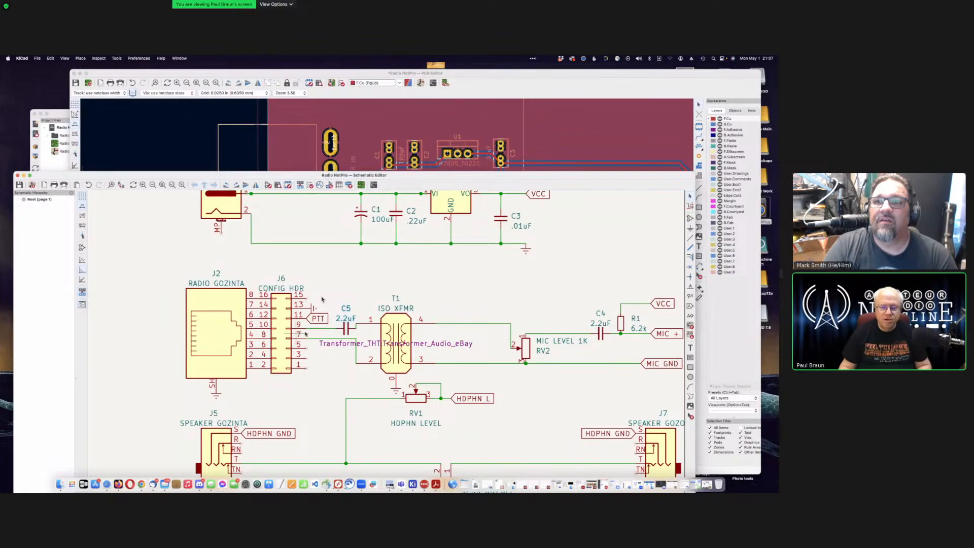
{"action": "left_click", "coordinate": [485, 81]}
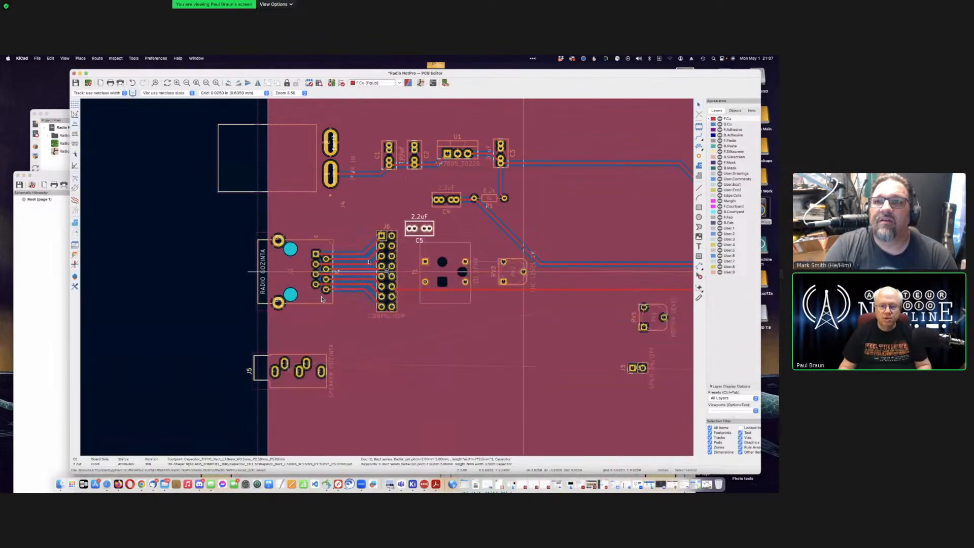
{"action": "scroll", "coordinate": [321, 298], "scroll_direction": "up", "scroll_amount": 4}
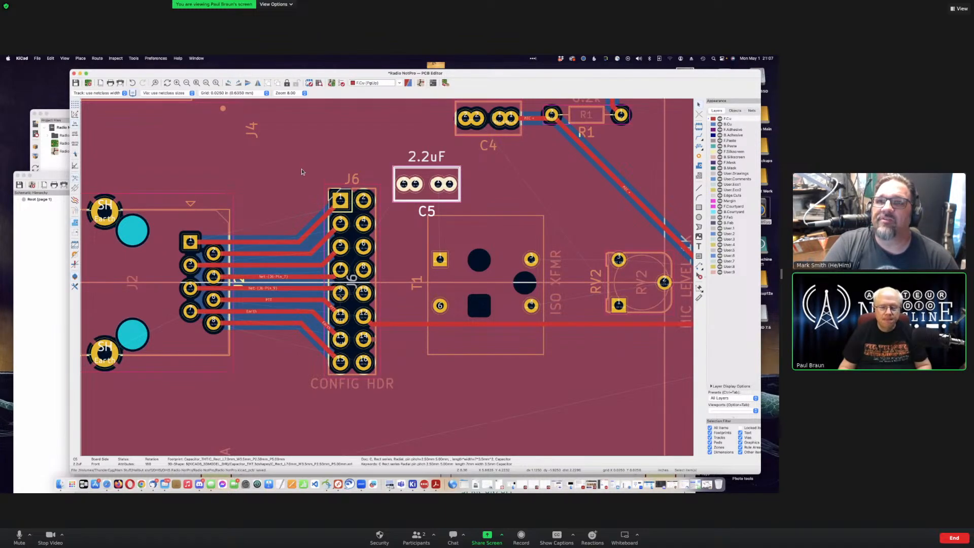
Step: Mirror the J6 header symbol with Y and reposition it in the schematic
{"action": "left_click", "coordinate": [46, 223]}
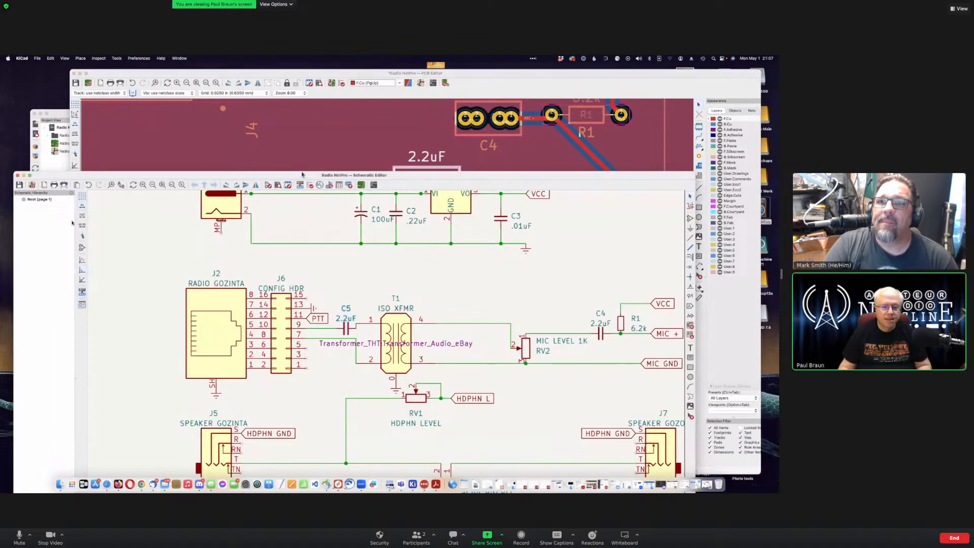
{"action": "scroll", "coordinate": [321, 268], "scroll_direction": "up", "scroll_amount": 4}
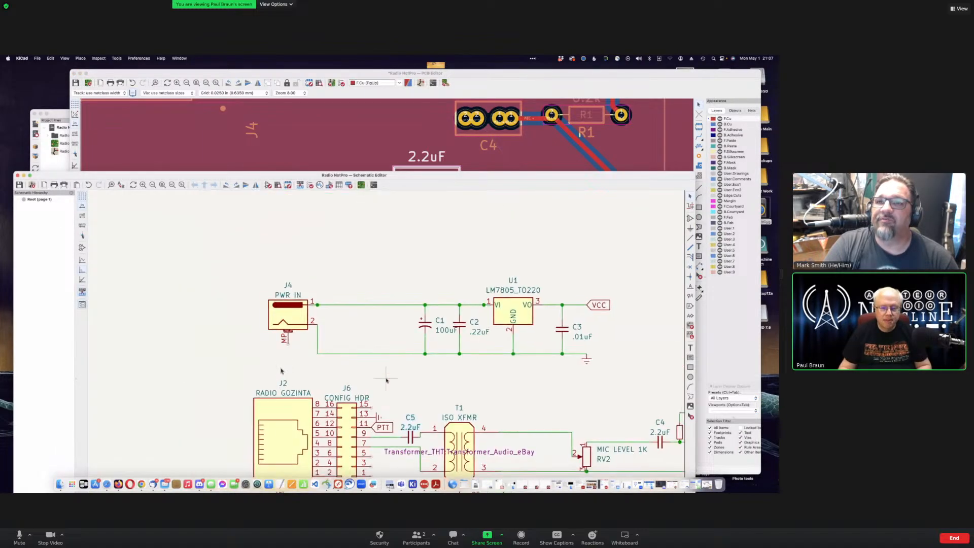
{"action": "scroll", "coordinate": [351, 382], "scroll_direction": "down", "scroll_amount": 5}
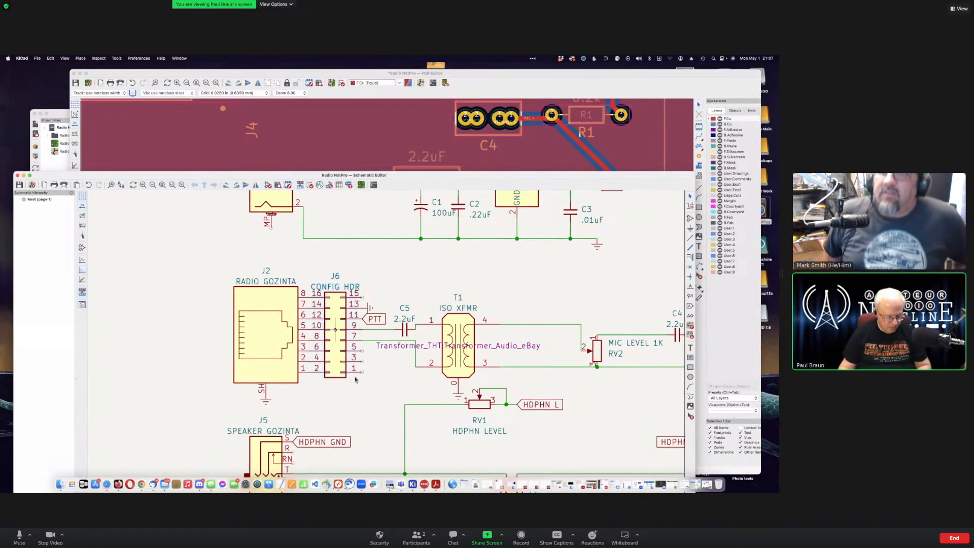
{"action": "key", "text": "y"}
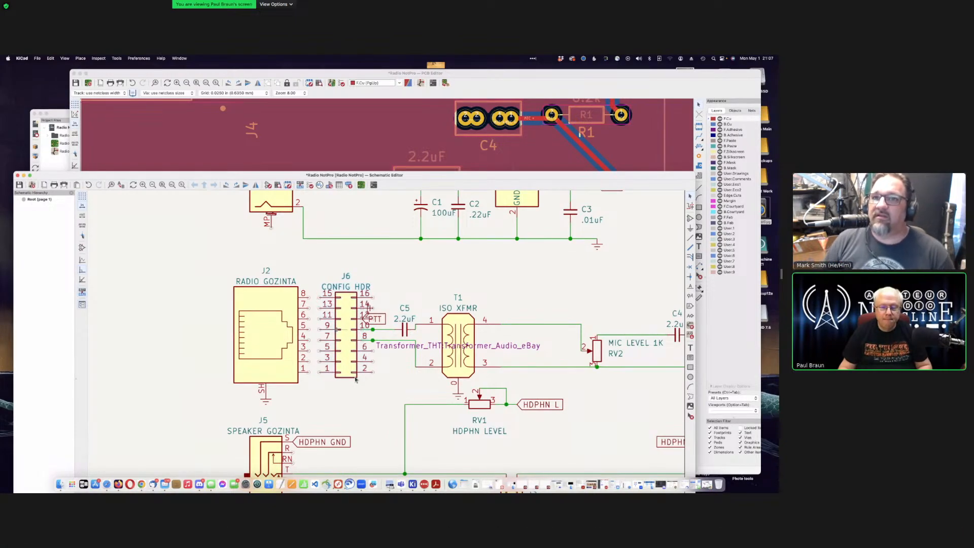
{"action": "key", "text": "m"}
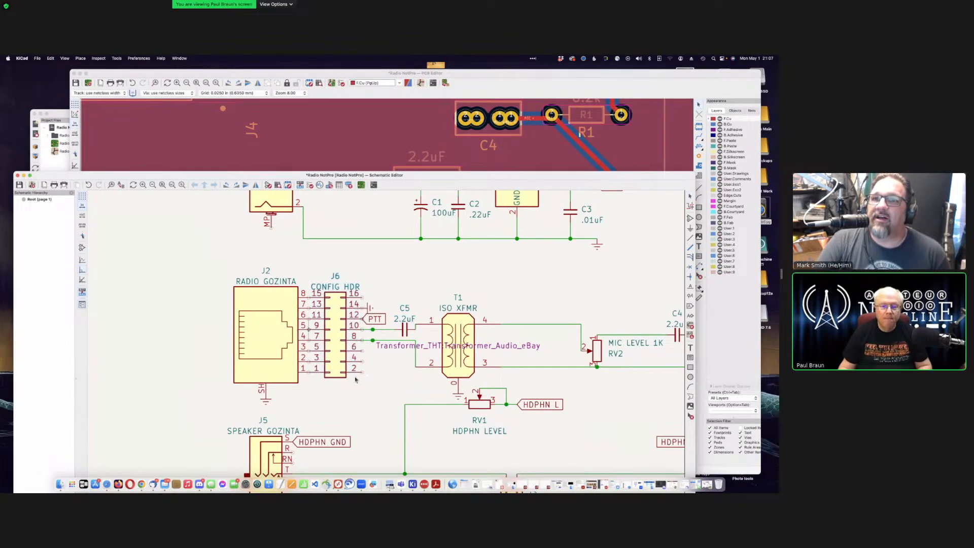
{"action": "left_click", "coordinate": [316, 323]}
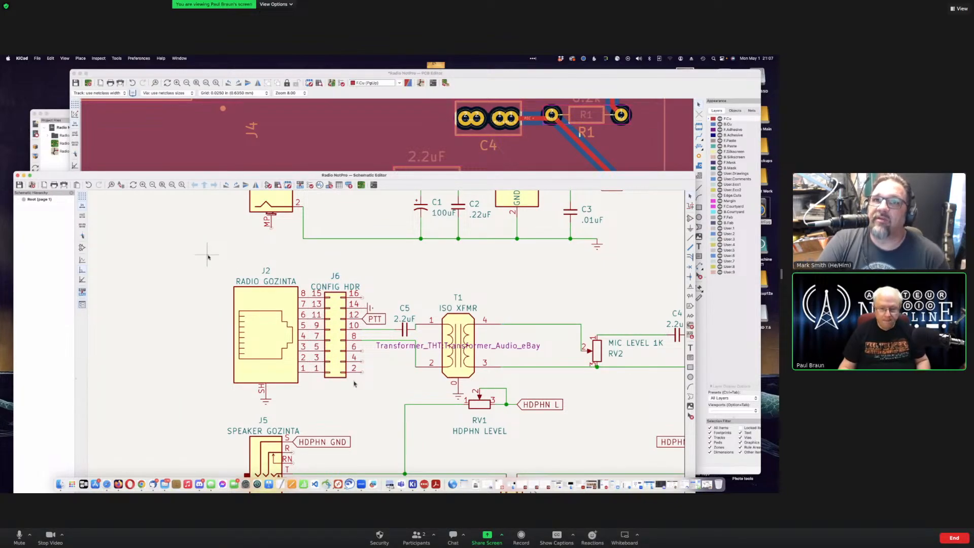
Step: Update the PCB from the schematic to carry J6's change into the board nets
{"action": "left_click", "coordinate": [330, 103]}
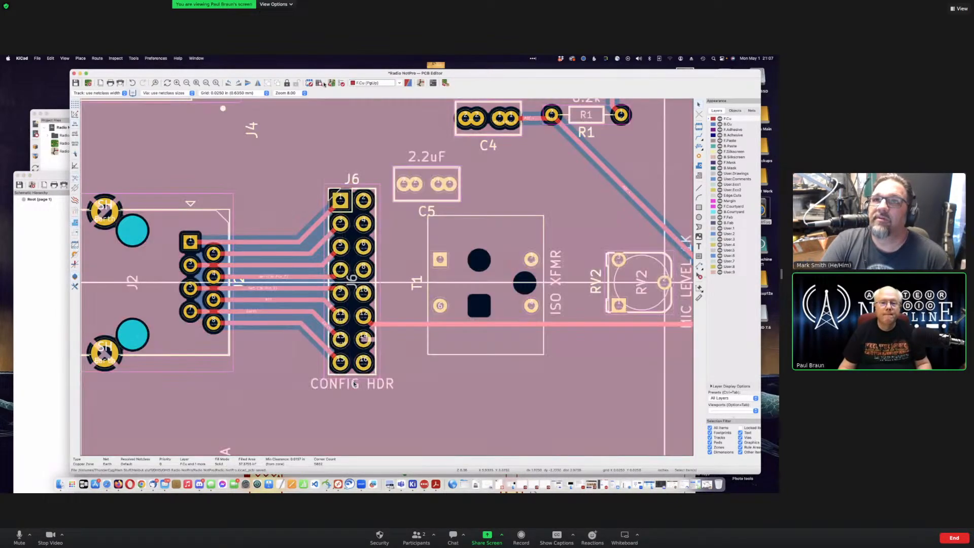
{"action": "left_click", "coordinate": [331, 83]}
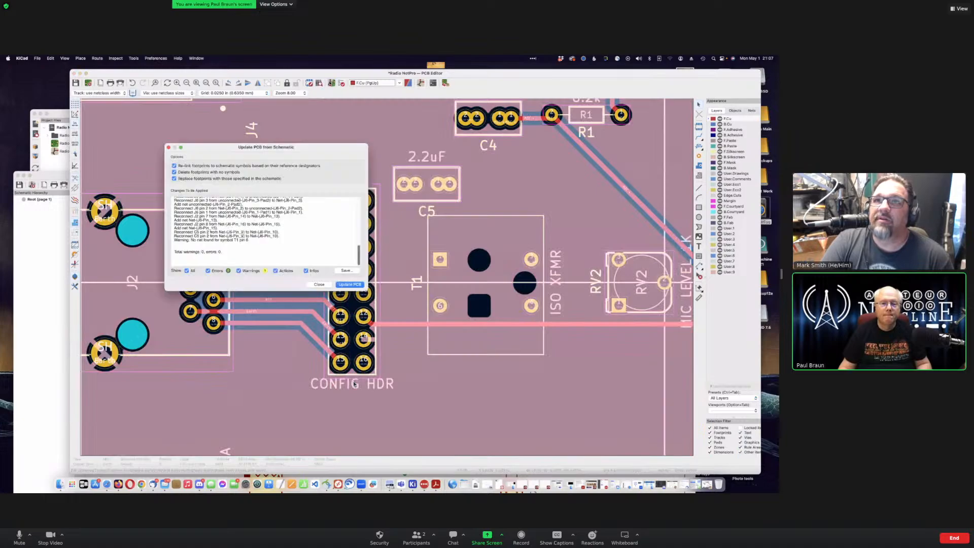
{"action": "left_click", "coordinate": [348, 285]}
{"action": "left_click", "coordinate": [319, 285]}
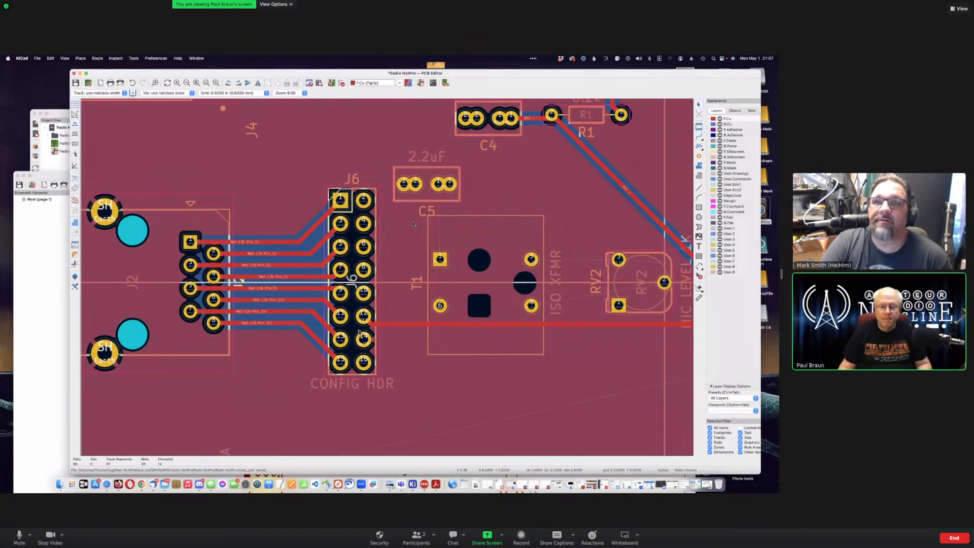
Step: Nudge transformer T1 two grid steps to the right
{"action": "scroll", "coordinate": [413, 224], "scroll_direction": "up", "scroll_amount": 3}
{"action": "scroll", "coordinate": [358, 333], "scroll_direction": "up", "scroll_amount": 5}
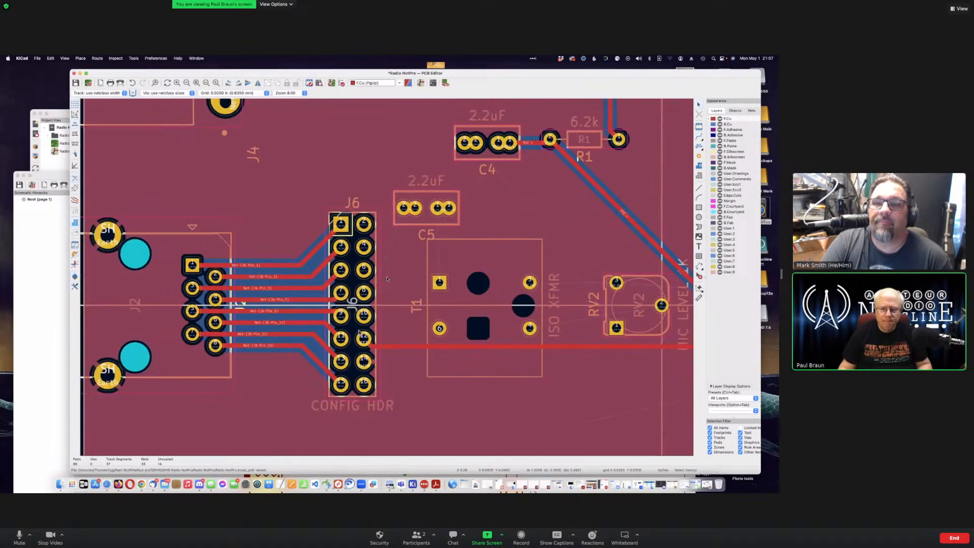
{"action": "scroll", "coordinate": [358, 332], "scroll_direction": "down", "scroll_amount": 4}
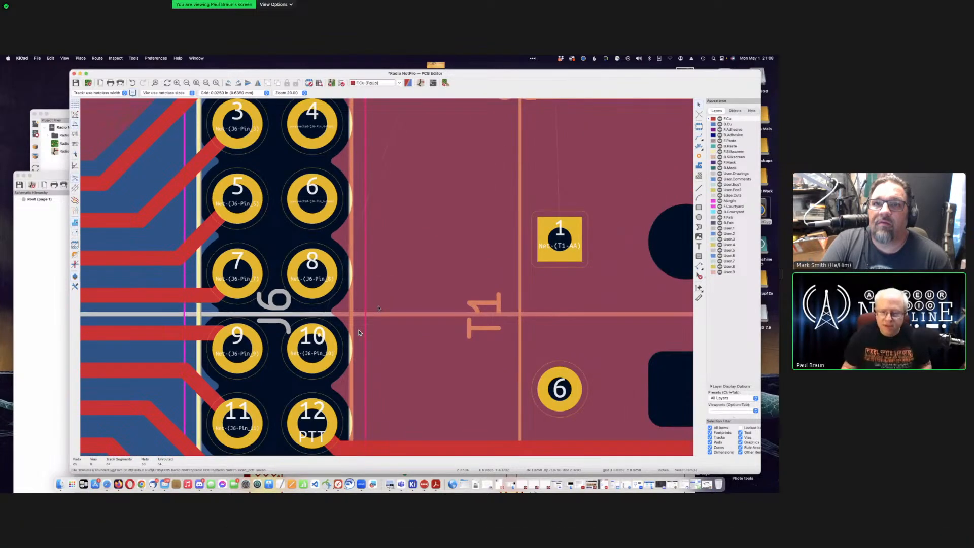
{"action": "scroll", "coordinate": [358, 333], "scroll_direction": "down", "scroll_amount": 4}
{"action": "scroll", "coordinate": [415, 180], "scroll_direction": "down", "scroll_amount": 8}
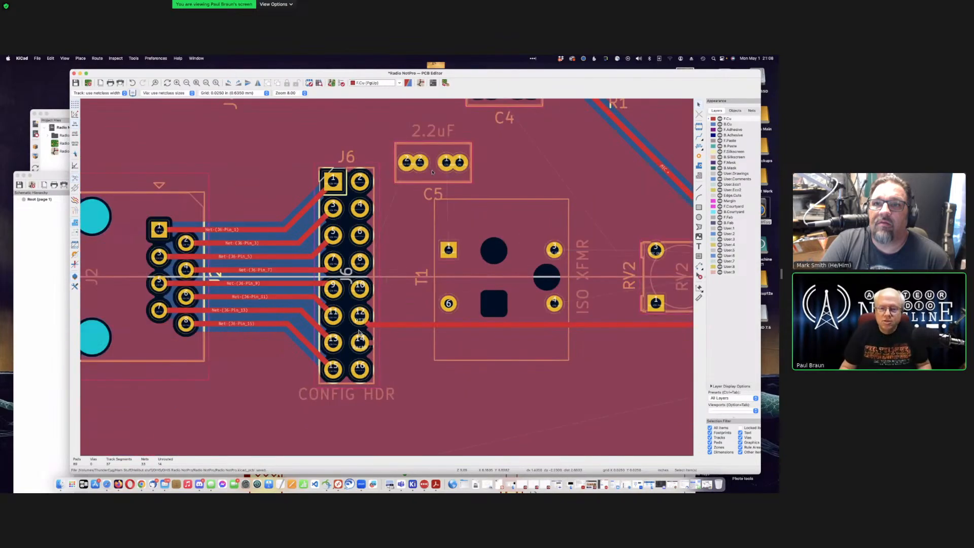
{"action": "left_click", "coordinate": [432, 175]}
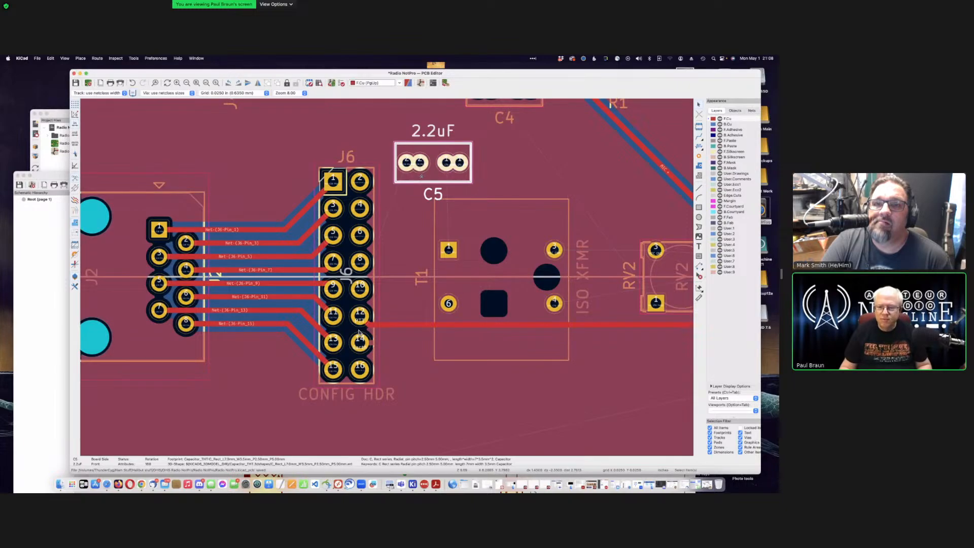
{"action": "left_click", "coordinate": [475, 196]}
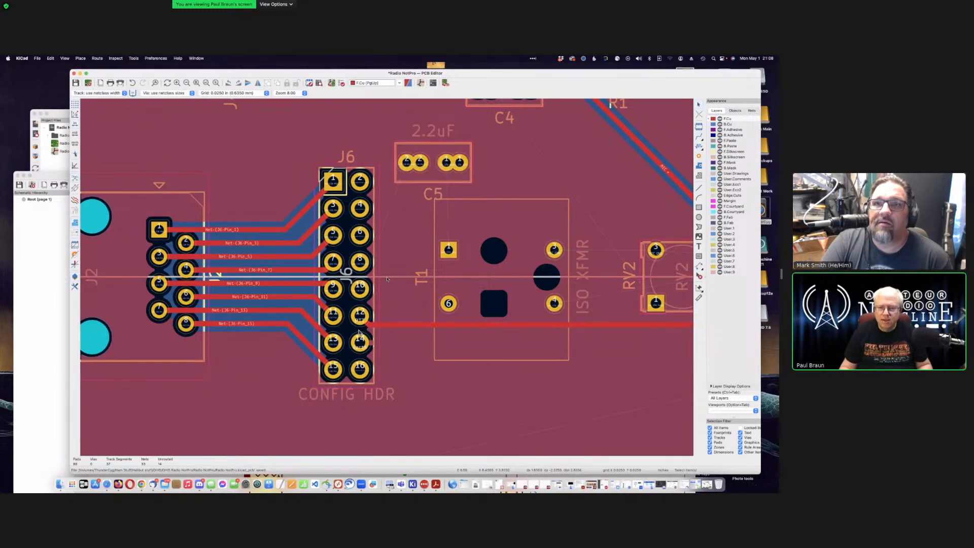
{"action": "scroll", "coordinate": [475, 198], "scroll_direction": "down", "scroll_amount": 1}
{"action": "scroll", "coordinate": [359, 332], "scroll_direction": "down", "scroll_amount": 4}
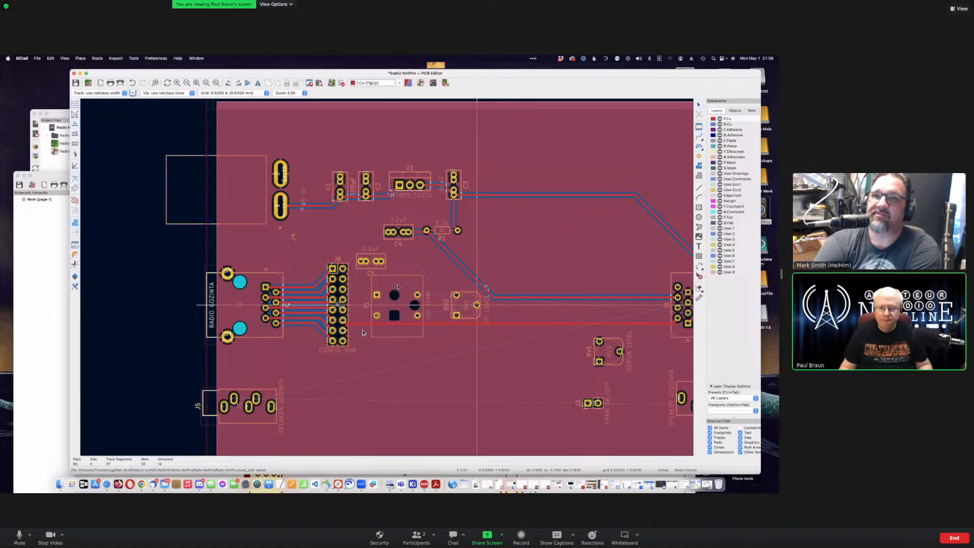
{"action": "left_click", "coordinate": [363, 332]}
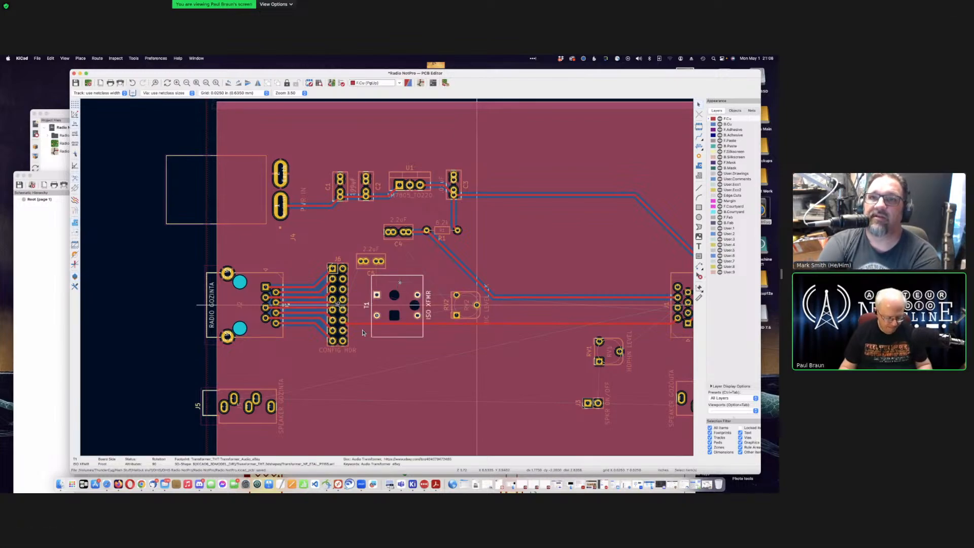
{"action": "key", "text": "Right"}
{"action": "key", "text": "Right"}
{"action": "key", "text": "Right"}
{"action": "key", "text": "Right"}
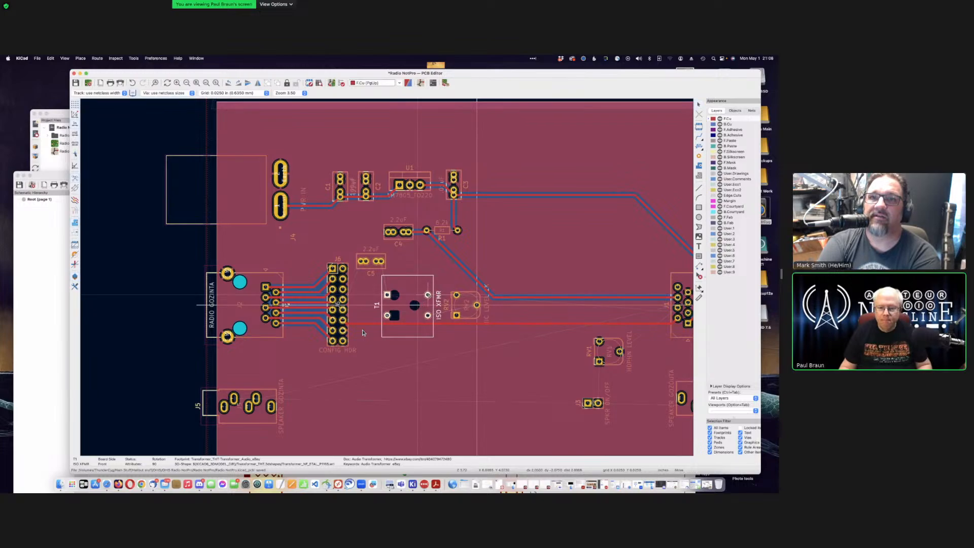
{"action": "key", "text": "Right"}
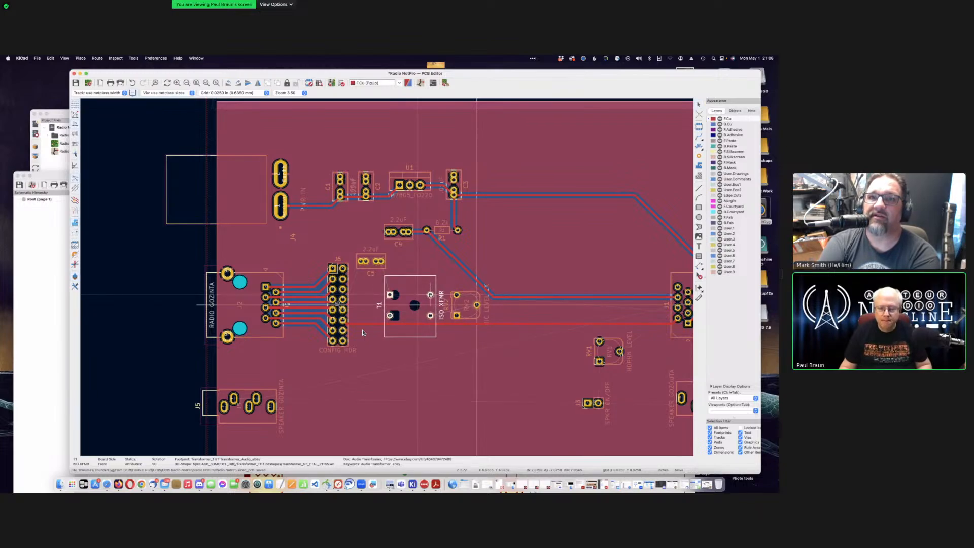
{"action": "key", "text": "Return"}
Step: Rotate C5 upright, place it between J6 and T1, and return to the schematic
{"action": "left_click", "coordinate": [373, 269]}
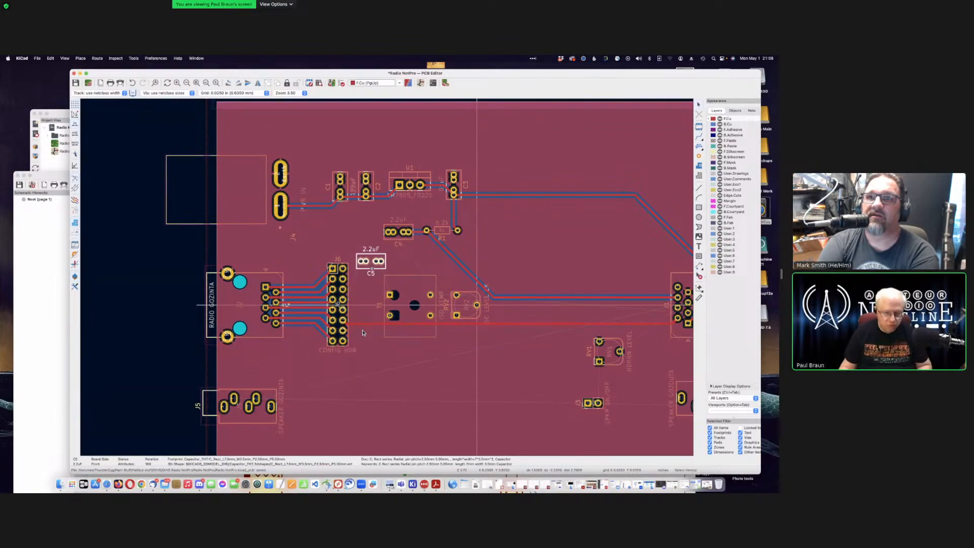
{"action": "key", "text": "r"}
{"action": "key", "text": "m"}
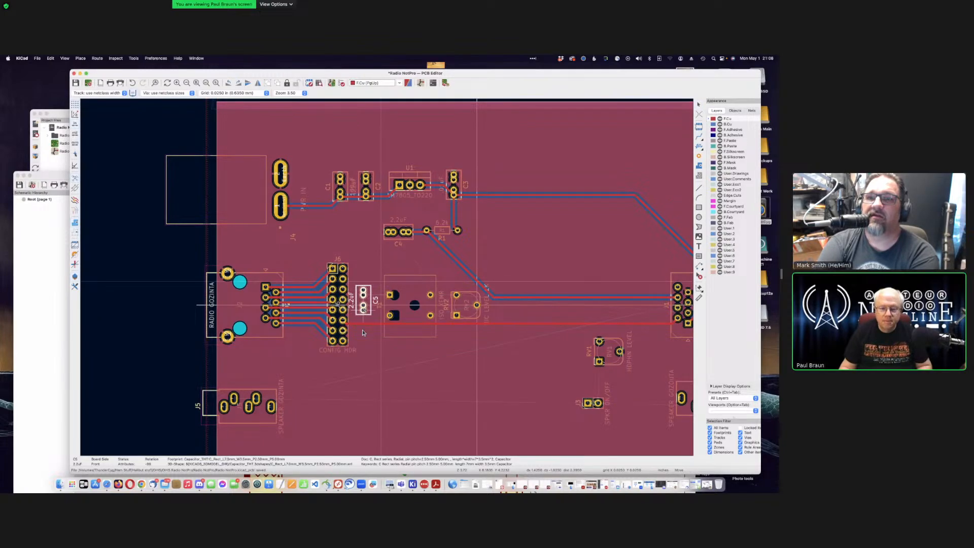
{"action": "left_click", "coordinate": [369, 310]}
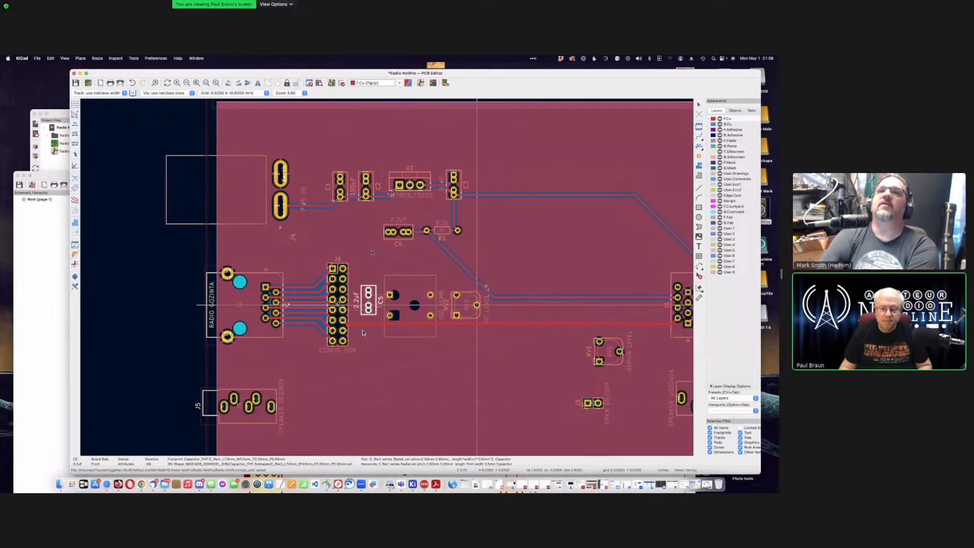
{"action": "key", "text": "Escape"}
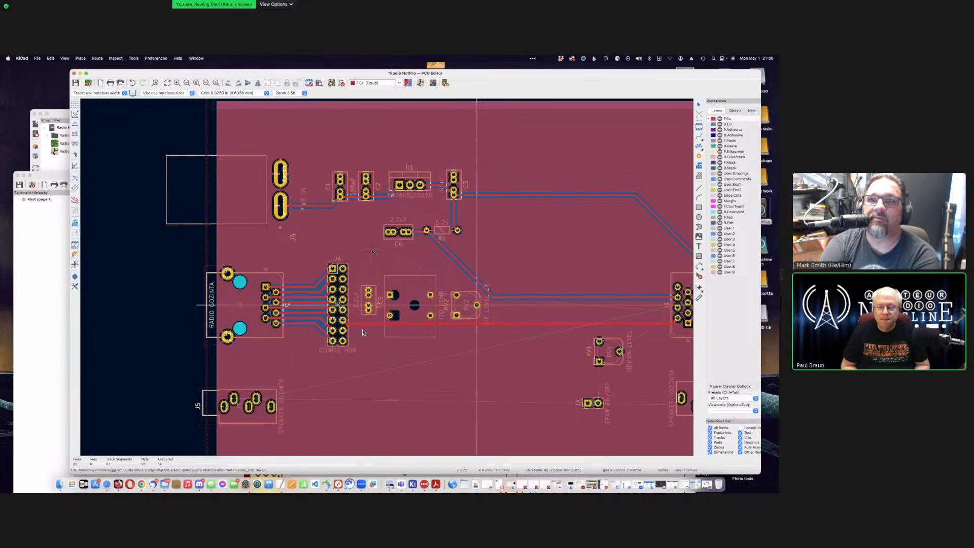
{"action": "scroll", "coordinate": [363, 332], "scroll_direction": "down", "scroll_amount": 3}
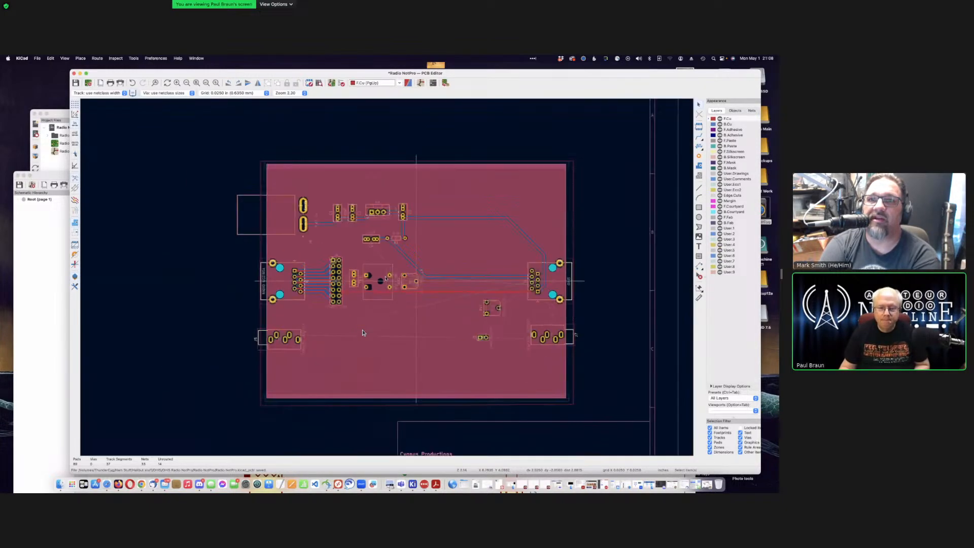
{"action": "scroll", "coordinate": [385, 278], "scroll_direction": "up", "scroll_amount": 8}
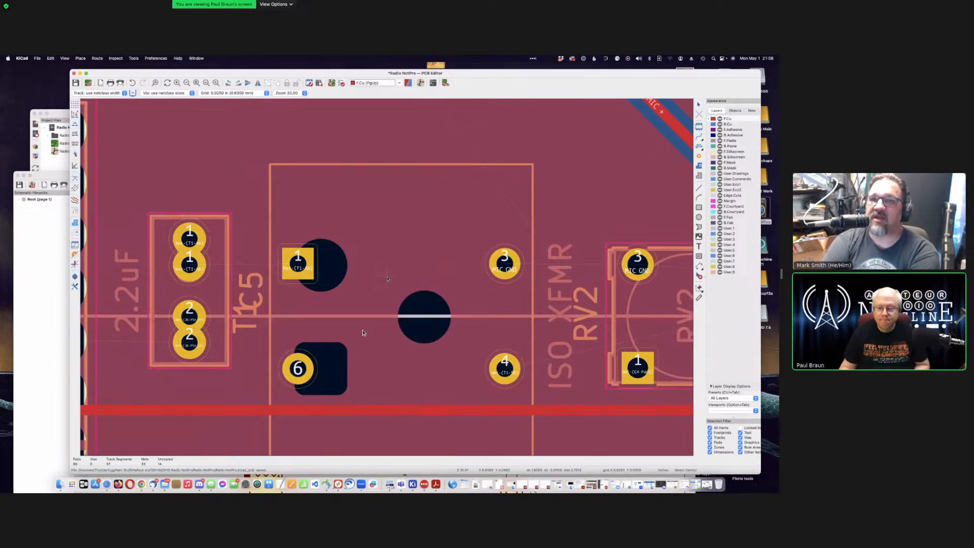
{"action": "scroll", "coordinate": [387, 279], "scroll_direction": "down", "scroll_amount": 2}
{"action": "left_click", "coordinate": [49, 238]}
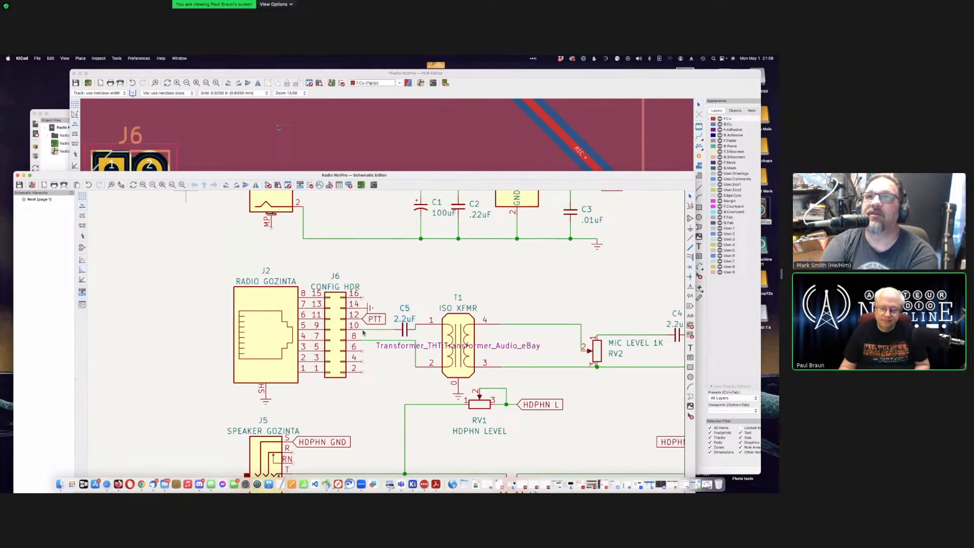
Step: Filter the footprint libraries for 'transformer' and load Transformer_THT:Transformer_Audio_eBay for editing
{"action": "left_click", "coordinate": [459, 319]}
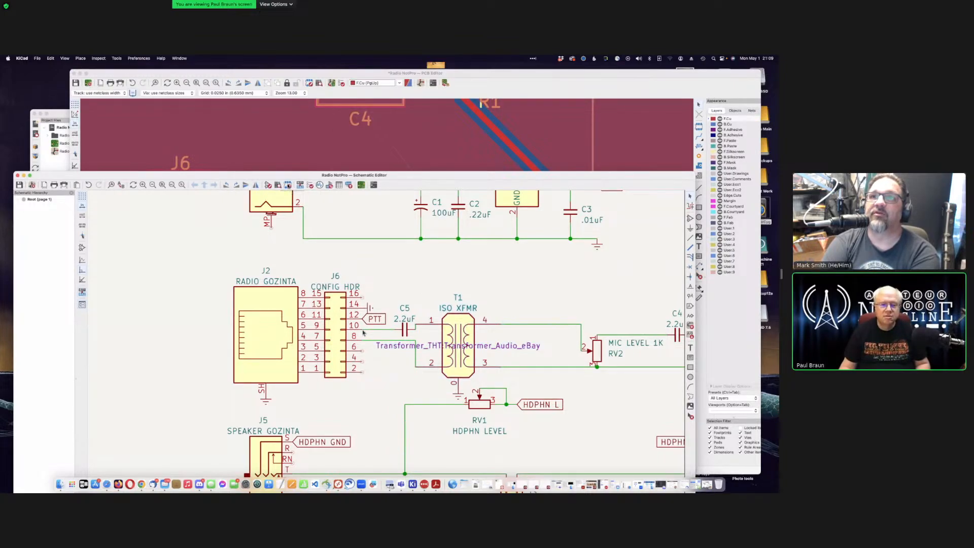
{"action": "left_click", "coordinate": [288, 186]}
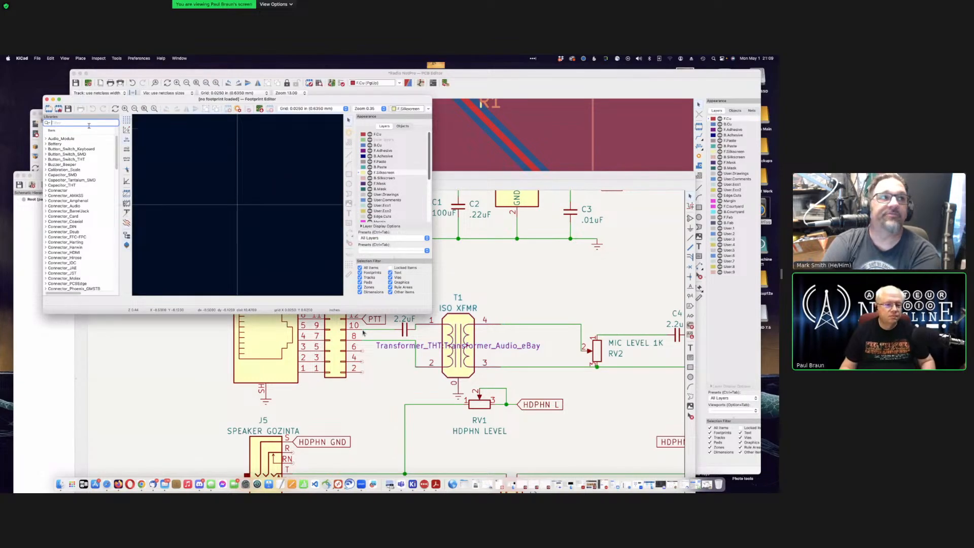
{"action": "type", "text": "tran"}
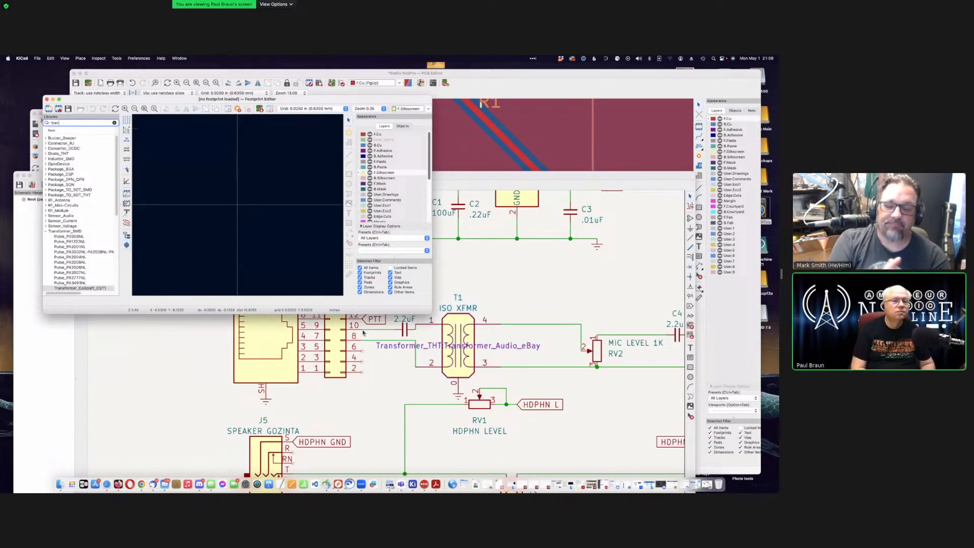
{"action": "type", "text": "sf"}
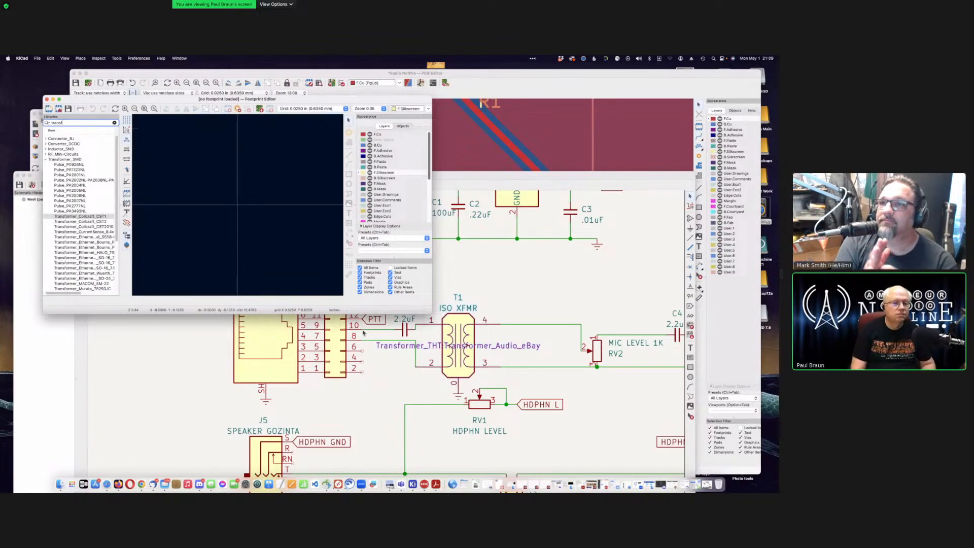
{"action": "type", "text": "ormer"}
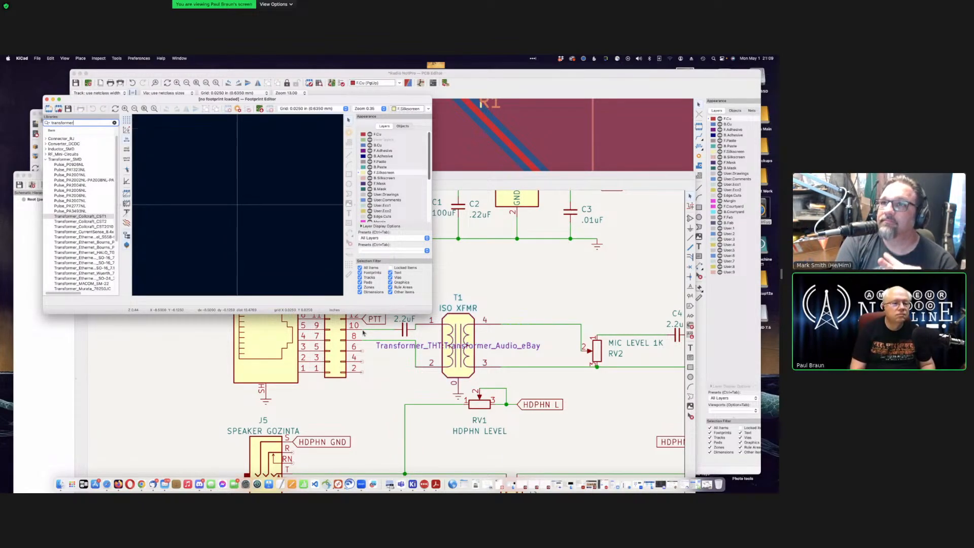
{"action": "scroll", "coordinate": [82, 215], "scroll_direction": "down", "scroll_amount": 4}
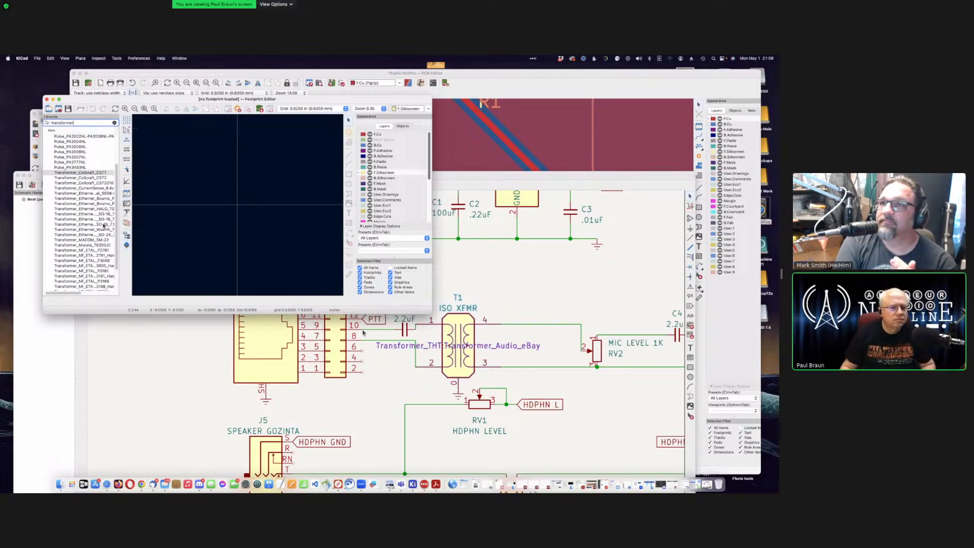
{"action": "scroll", "coordinate": [104, 225], "scroll_direction": "down", "scroll_amount": 3}
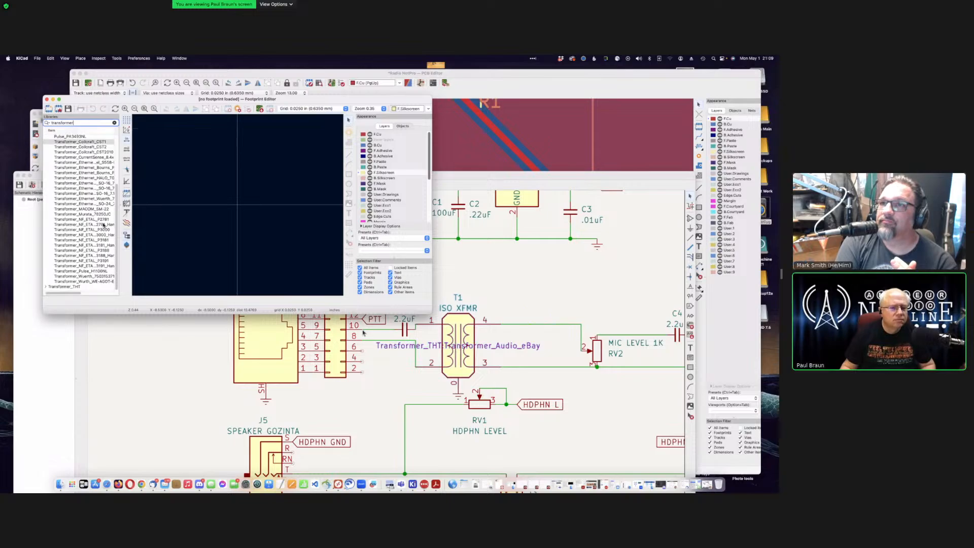
{"action": "left_click", "coordinate": [46, 286]}
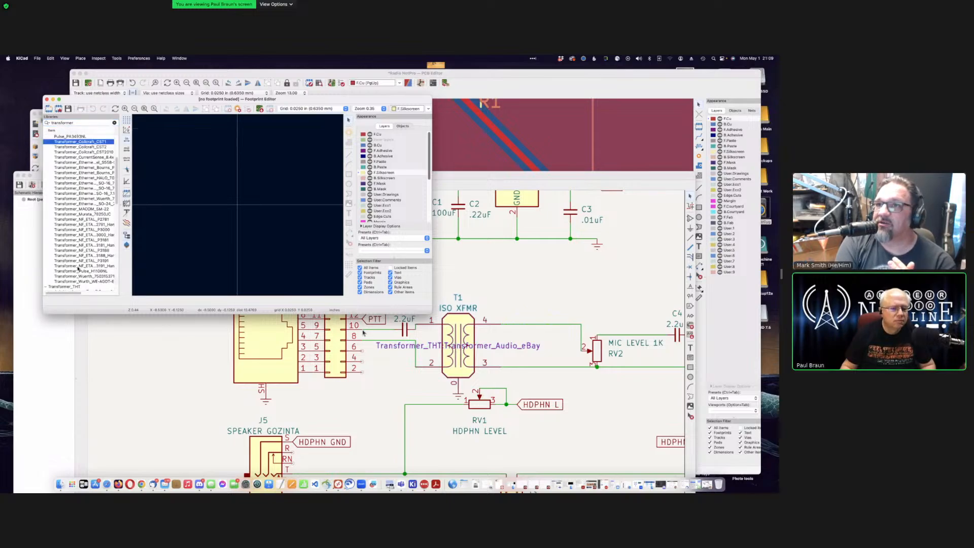
{"action": "scroll", "coordinate": [85, 260], "scroll_direction": "down", "scroll_amount": 7}
{"action": "left_click", "coordinate": [86, 241]}
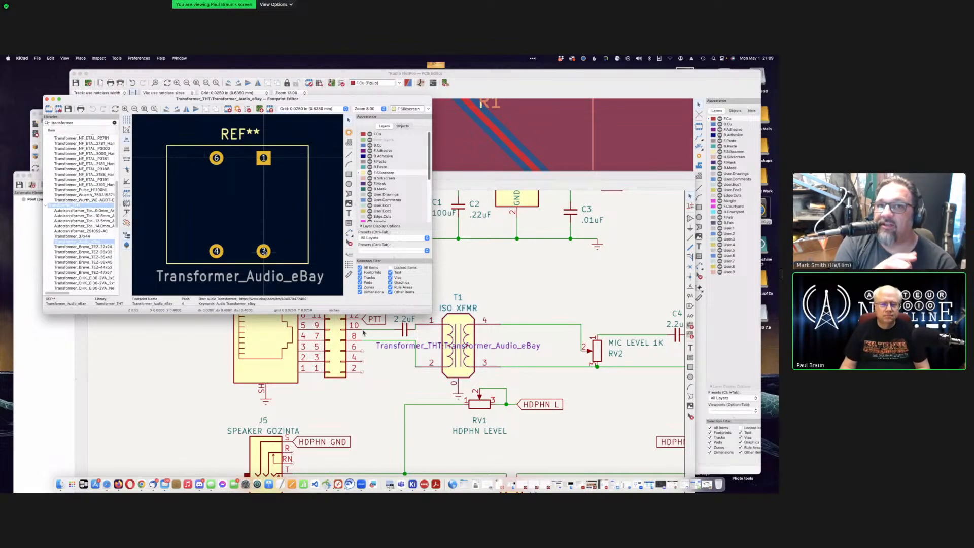
Step: Change pad 6's number to 2, then save the footprint and close the editor
{"action": "left_click", "coordinate": [216, 157]}
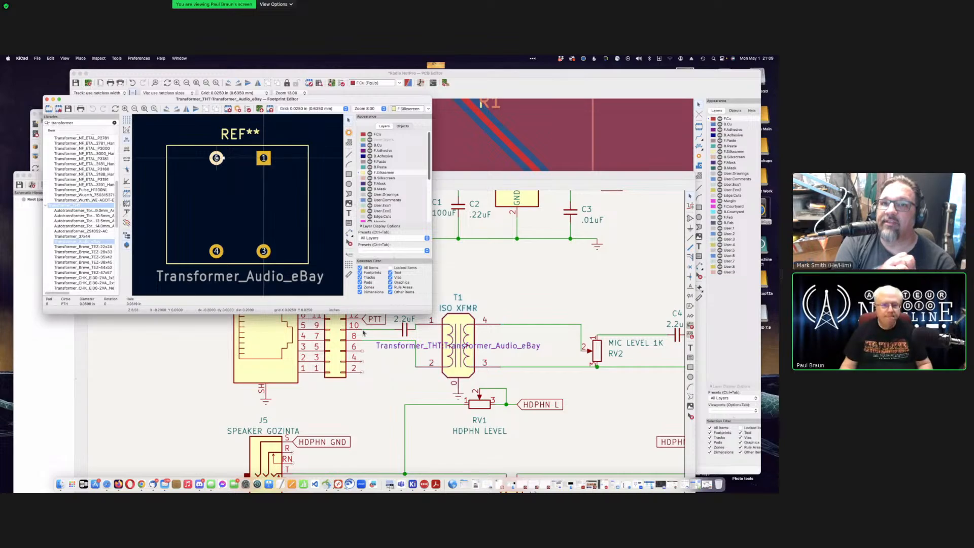
{"action": "key", "text": "e"}
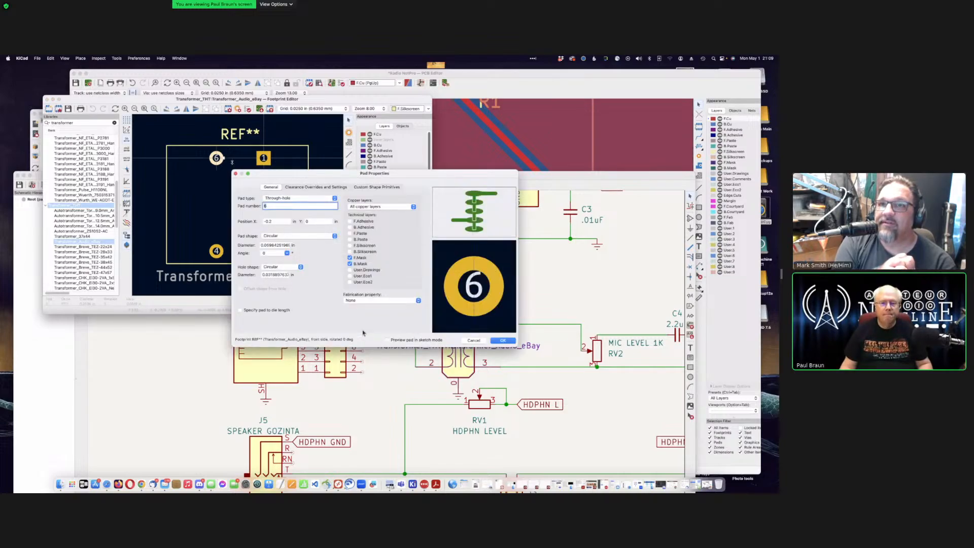
{"action": "type", "text": "2"}
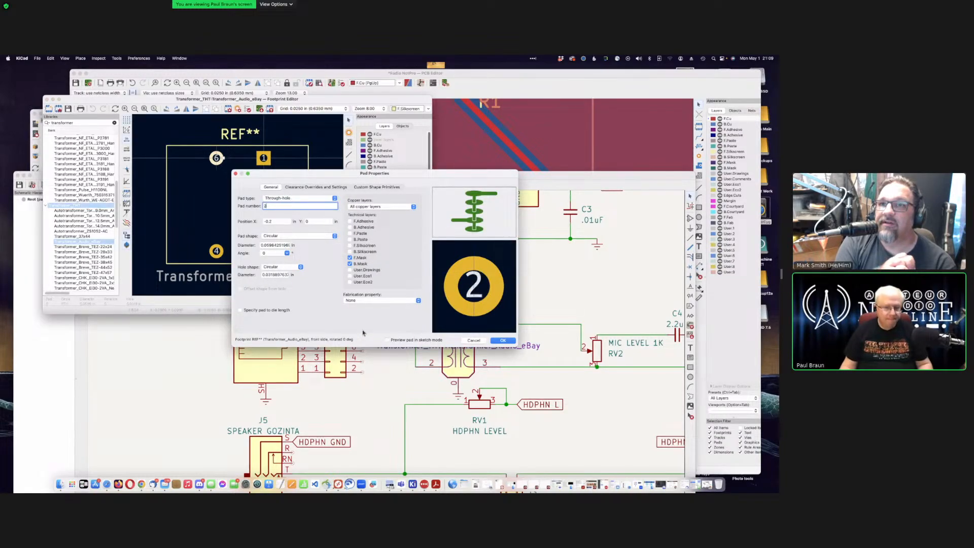
{"action": "key", "text": "Return"}
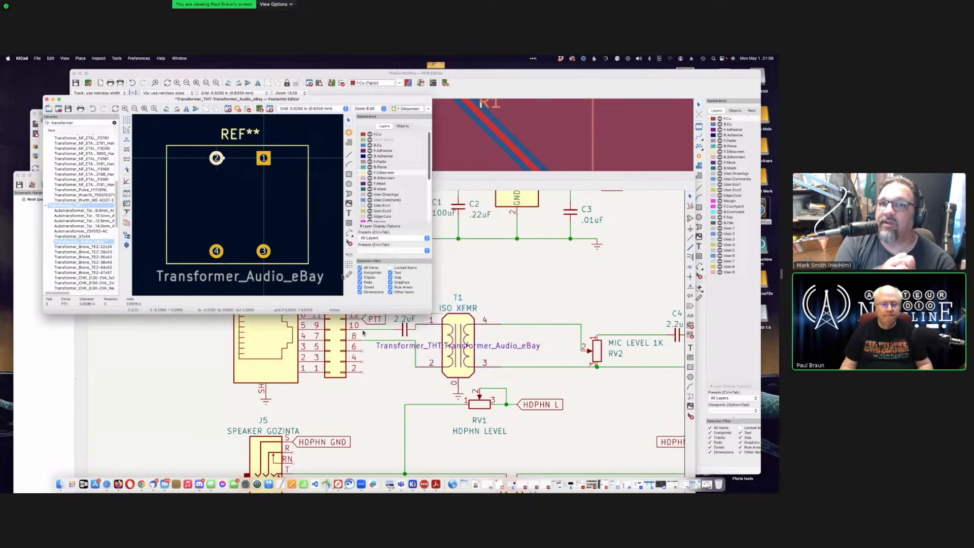
{"action": "left_click", "coordinate": [292, 234]}
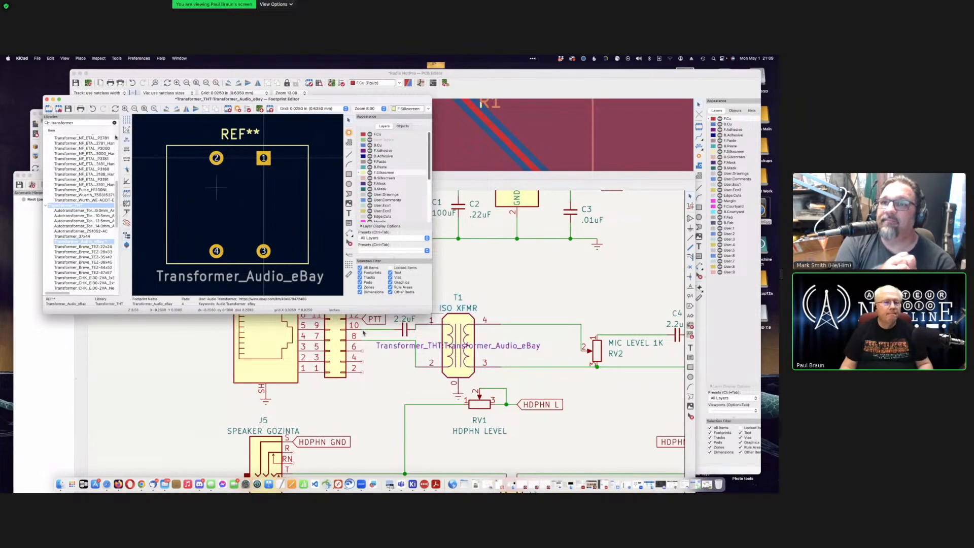
{"action": "left_click", "coordinate": [69, 109]}
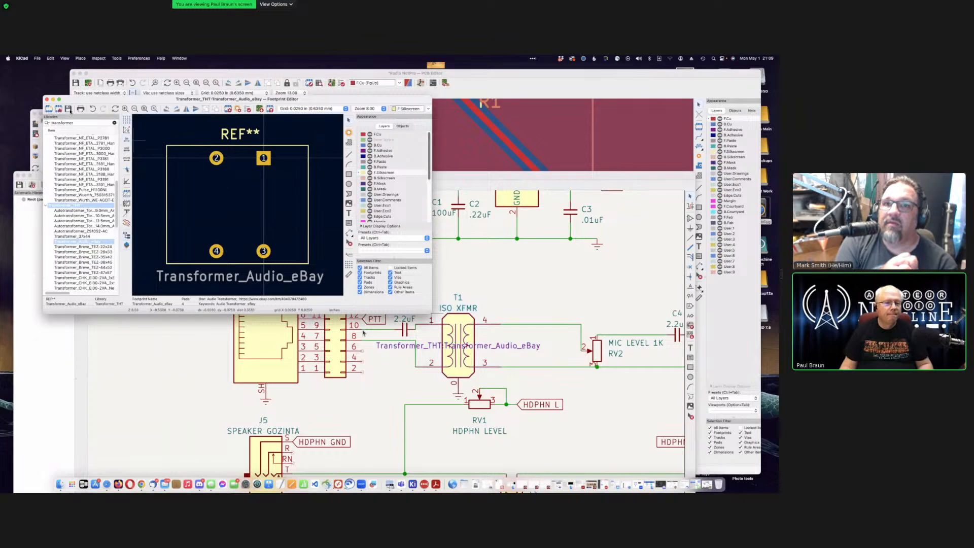
{"action": "left_click", "coordinate": [46, 99]}
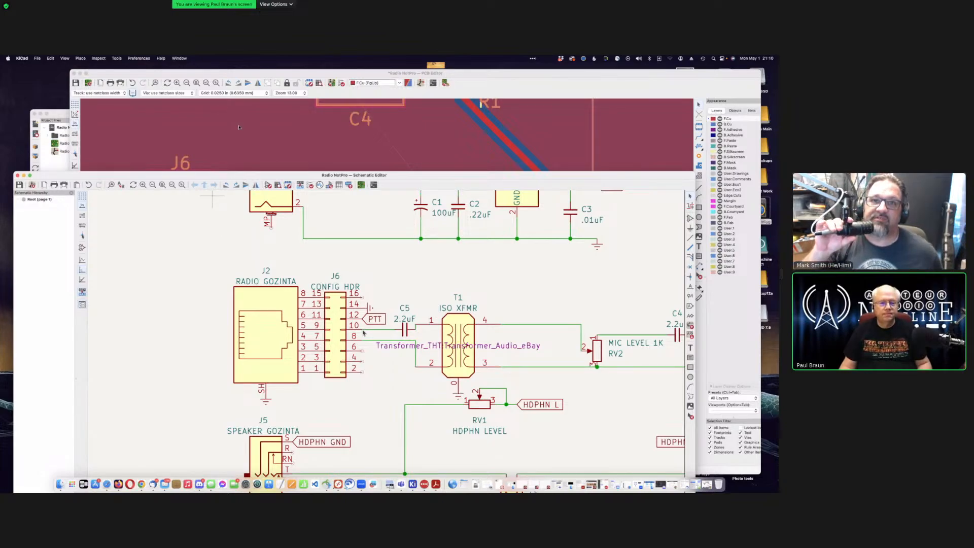
Step: Switch to the PCB Editor and apply Update PCB from Schematic
{"action": "left_click", "coordinate": [261, 114]}
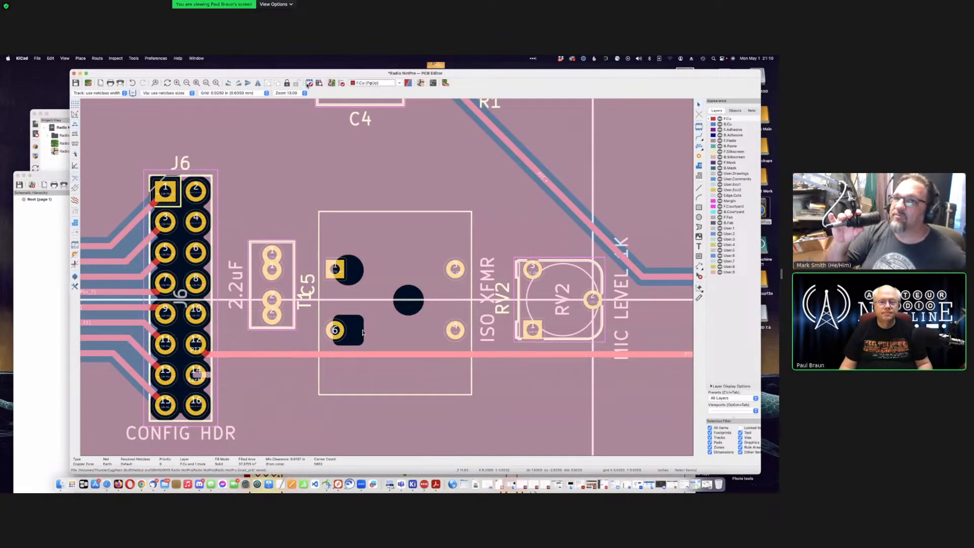
{"action": "left_click", "coordinate": [332, 83]}
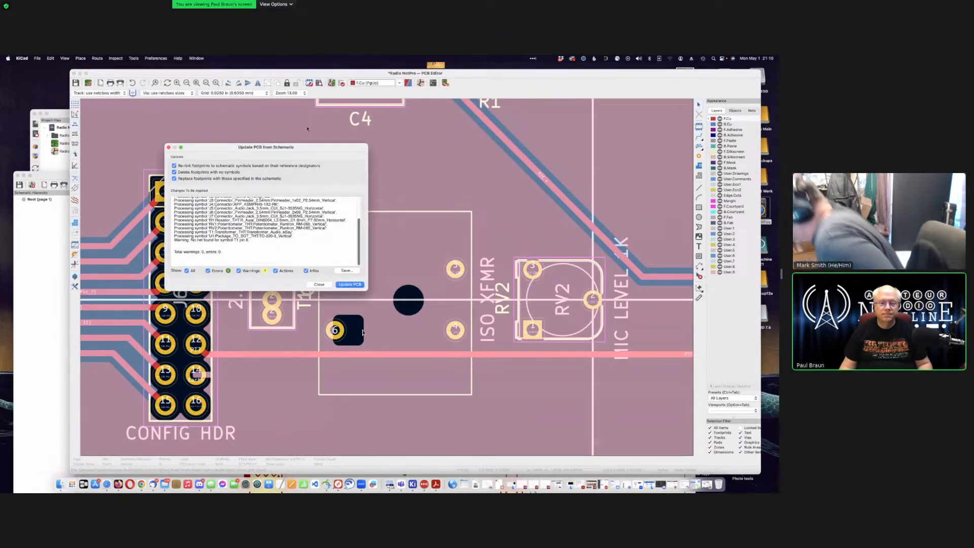
{"action": "left_click", "coordinate": [348, 284]}
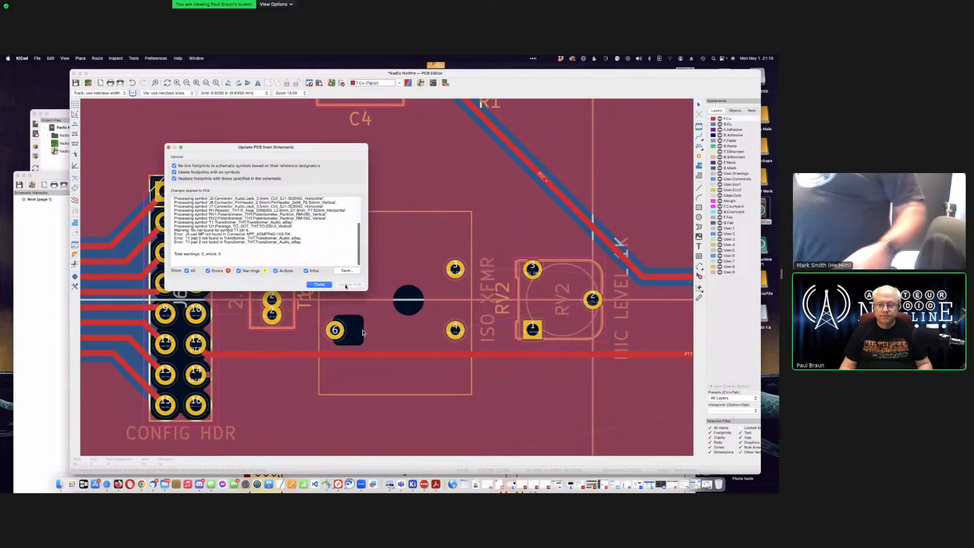
{"action": "left_click", "coordinate": [318, 285]}
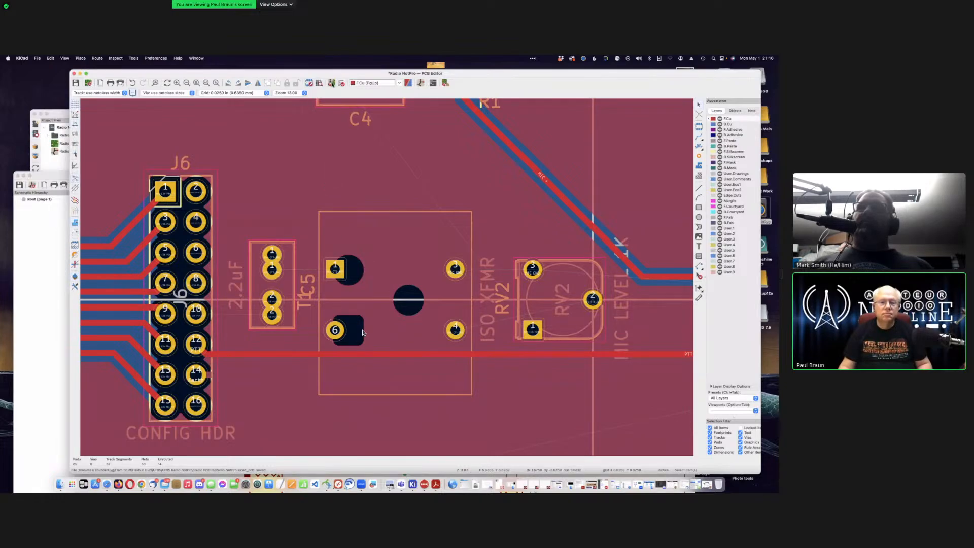
Step: Run the schematic-to-board update again and select the T1 transformer footprint
{"action": "left_click", "coordinate": [331, 83]}
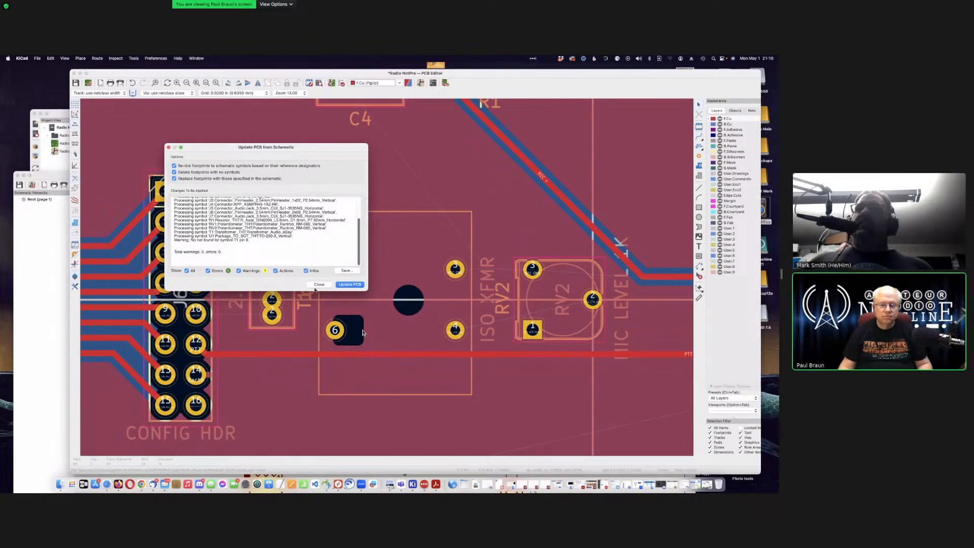
{"action": "left_click", "coordinate": [316, 285]}
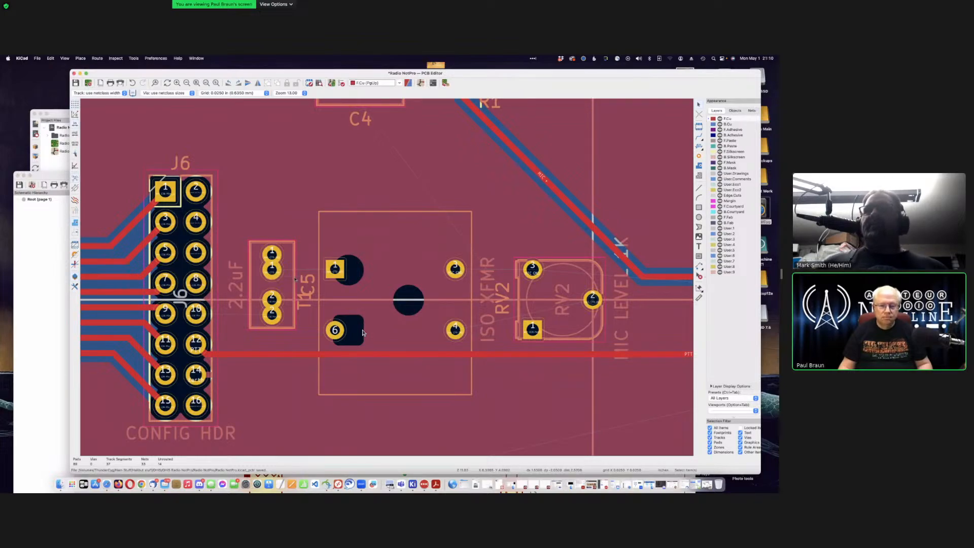
{"action": "left_click", "coordinate": [363, 333]}
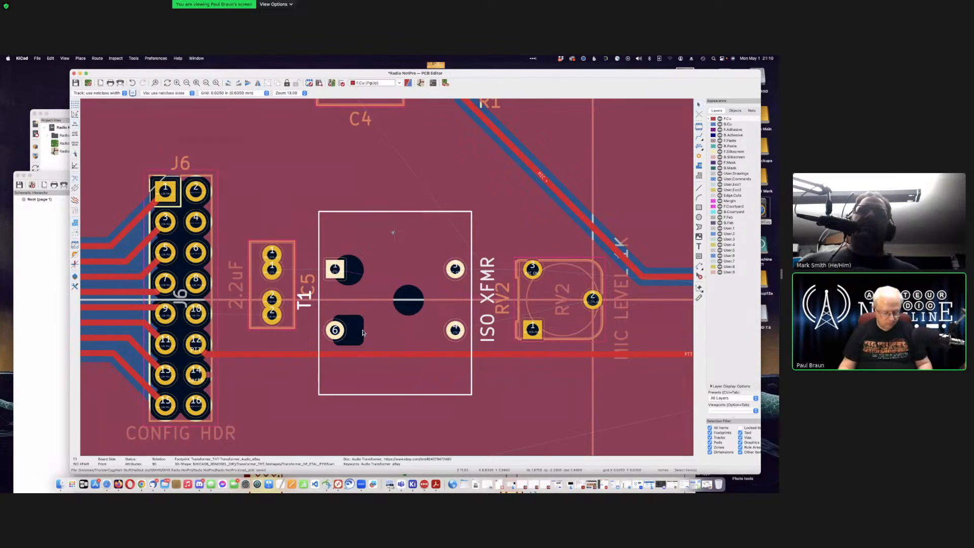
{"action": "double_click", "coordinate": [362, 332]}
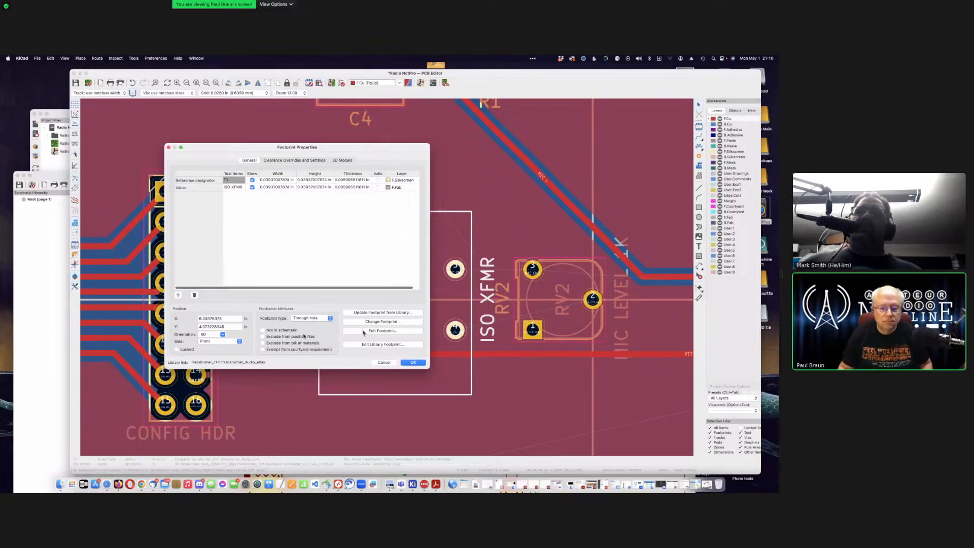
{"action": "left_click", "coordinate": [363, 333]}
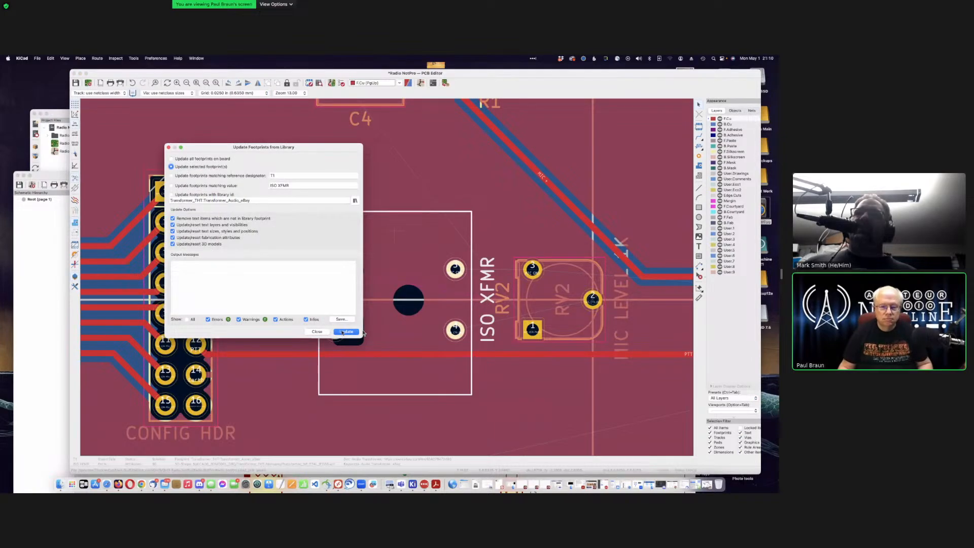
{"action": "left_click", "coordinate": [345, 332]}
{"action": "key", "text": "Escape"}
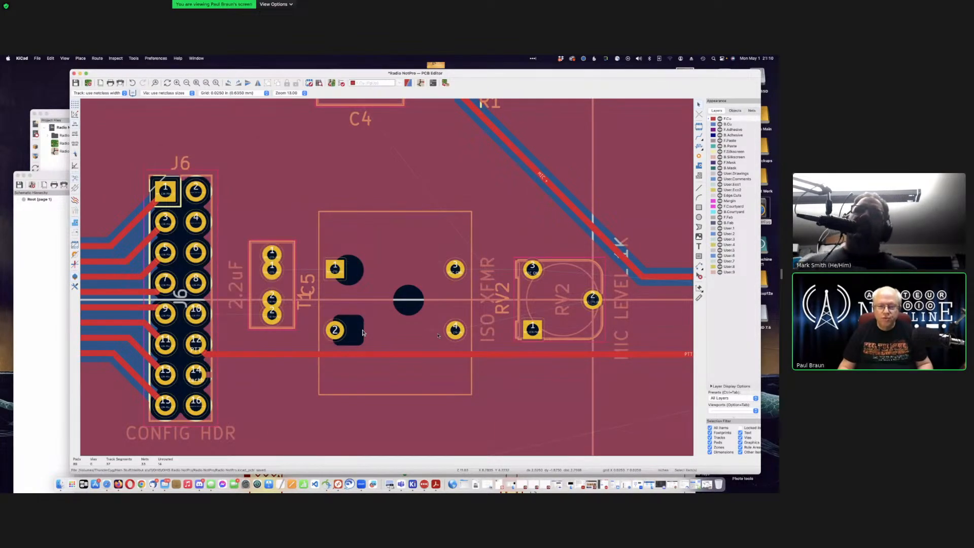
{"action": "scroll", "coordinate": [362, 332], "scroll_direction": "down", "scroll_amount": 4}
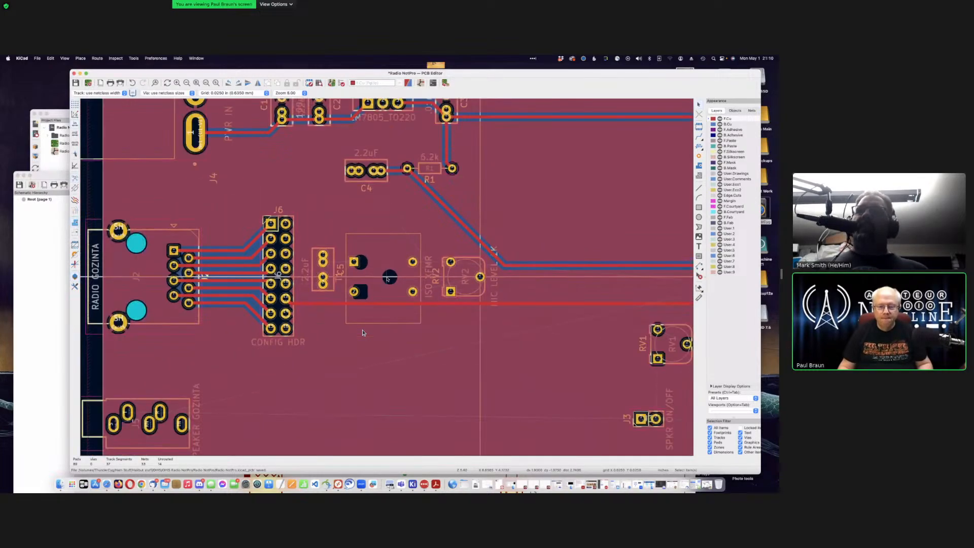
{"action": "scroll", "coordinate": [363, 332], "scroll_direction": "down", "scroll_amount": 2}
{"action": "scroll", "coordinate": [362, 332], "scroll_direction": "up", "scroll_amount": 6}
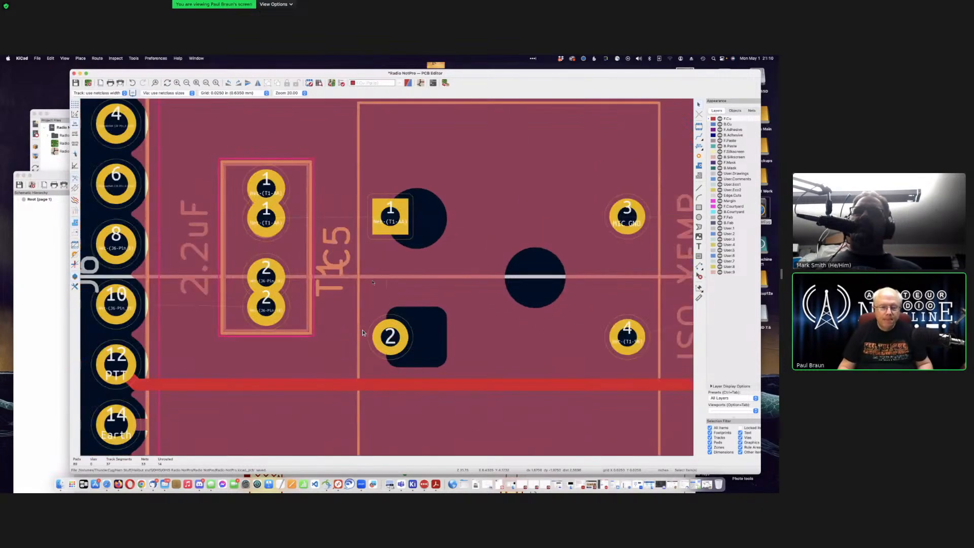
{"action": "scroll", "coordinate": [362, 332], "scroll_direction": "down", "scroll_amount": 5}
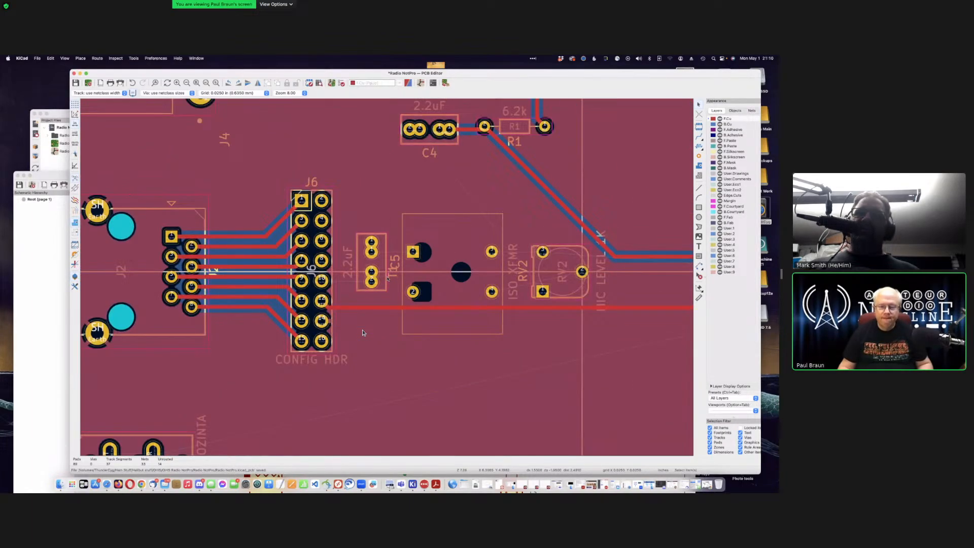
{"action": "scroll", "coordinate": [362, 332], "scroll_direction": "up", "scroll_amount": 5}
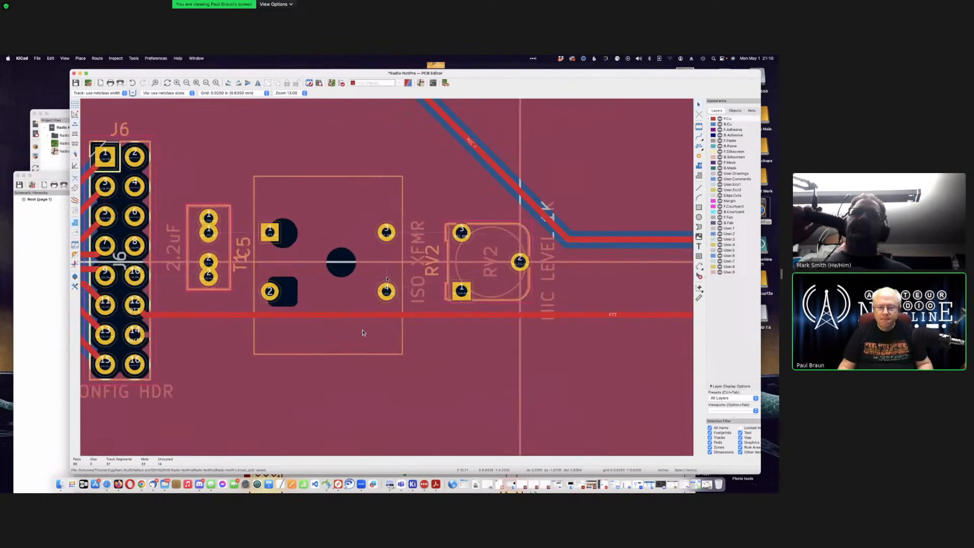
{"action": "scroll", "coordinate": [362, 332], "scroll_direction": "down", "scroll_amount": 3}
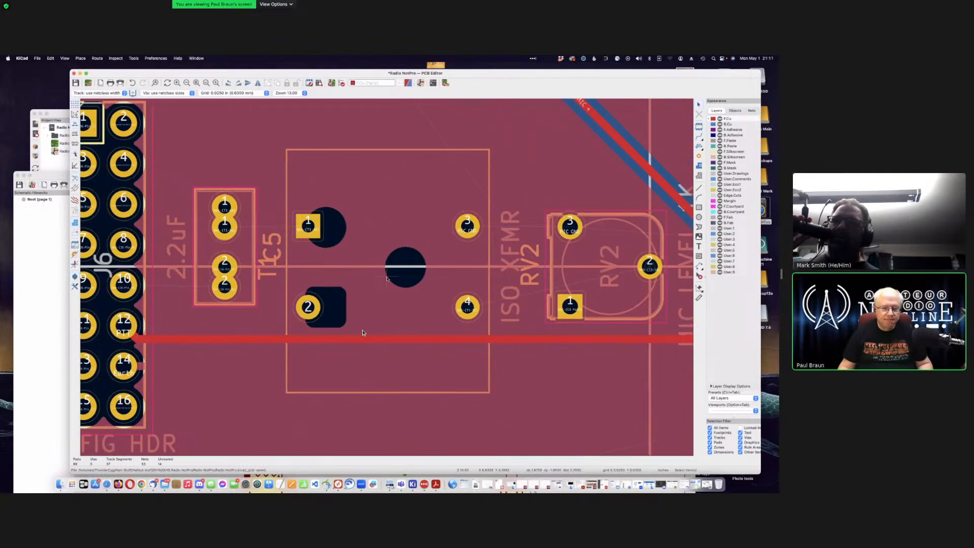
{"action": "scroll", "coordinate": [362, 332], "scroll_direction": "down", "scroll_amount": 1}
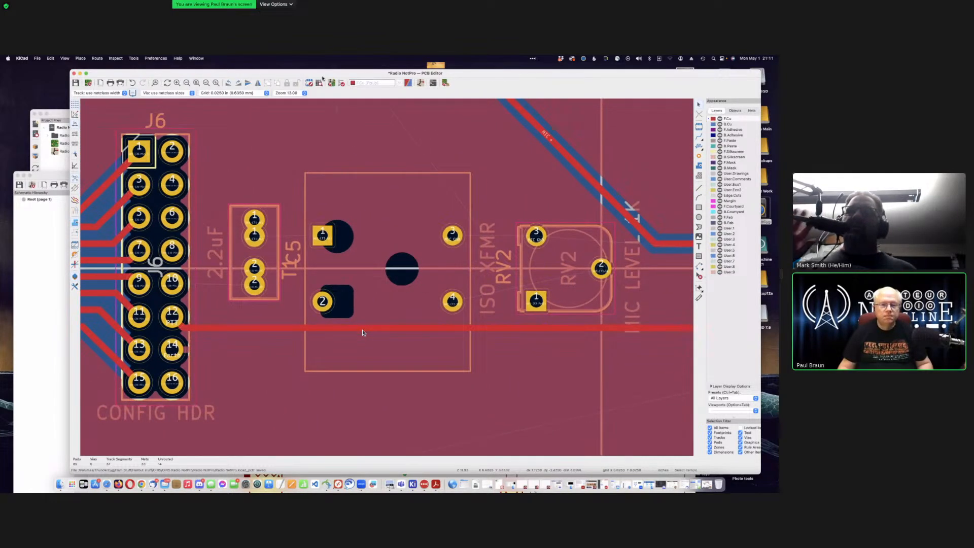
{"action": "left_click", "coordinate": [38, 270]}
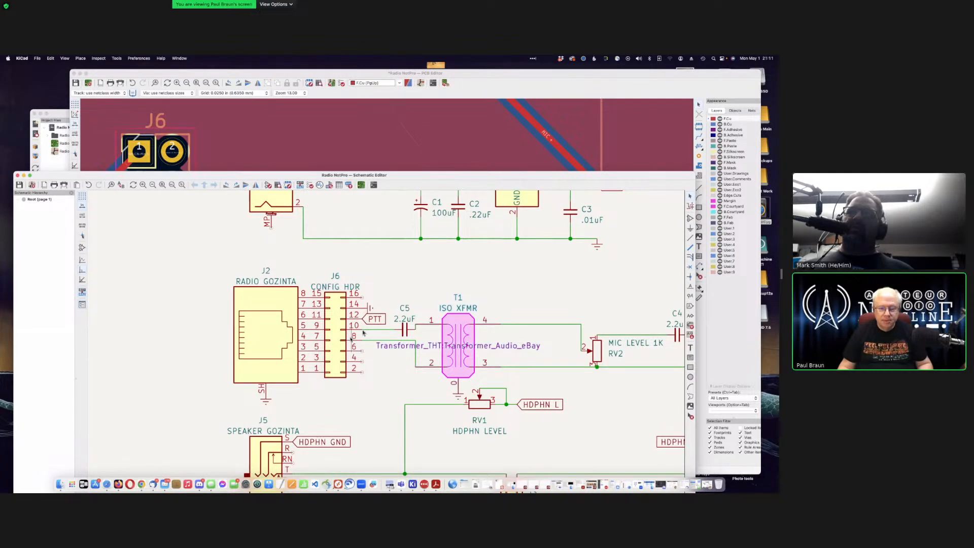
{"action": "left_click", "coordinate": [304, 122]}
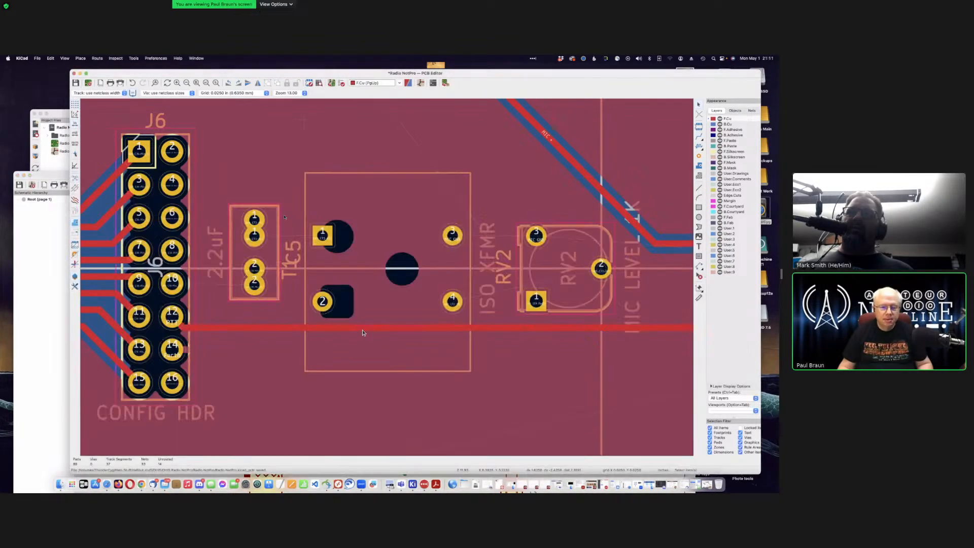
{"action": "left_click", "coordinate": [363, 331]}
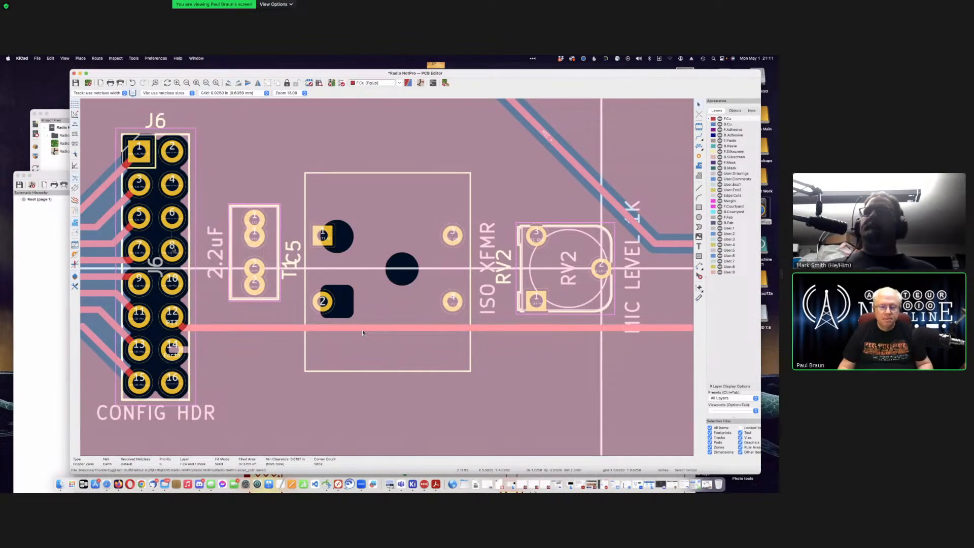
{"action": "key", "text": "Escape"}
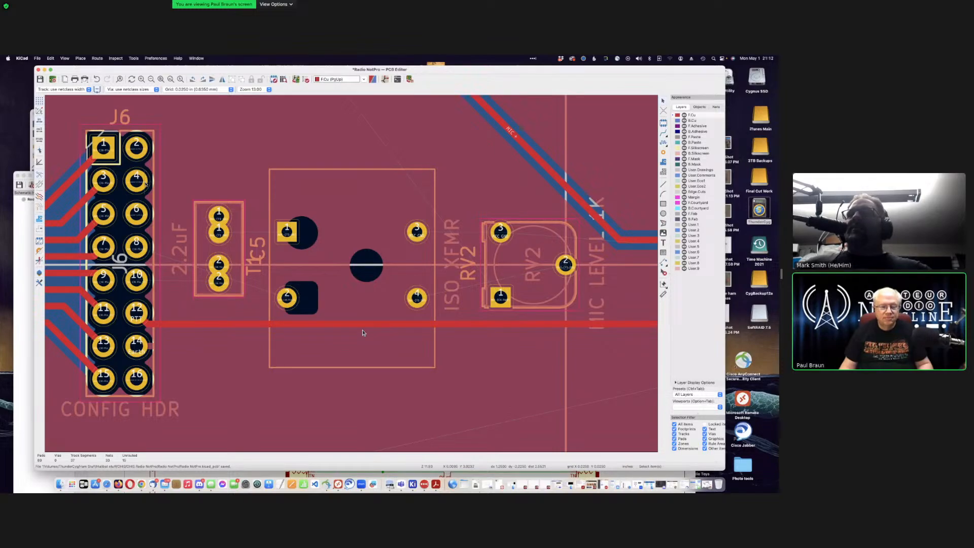
Step: In the schematic, delete the wire from J6 pin 8 to T1 pin 2
{"action": "left_click", "coordinate": [22, 242]}
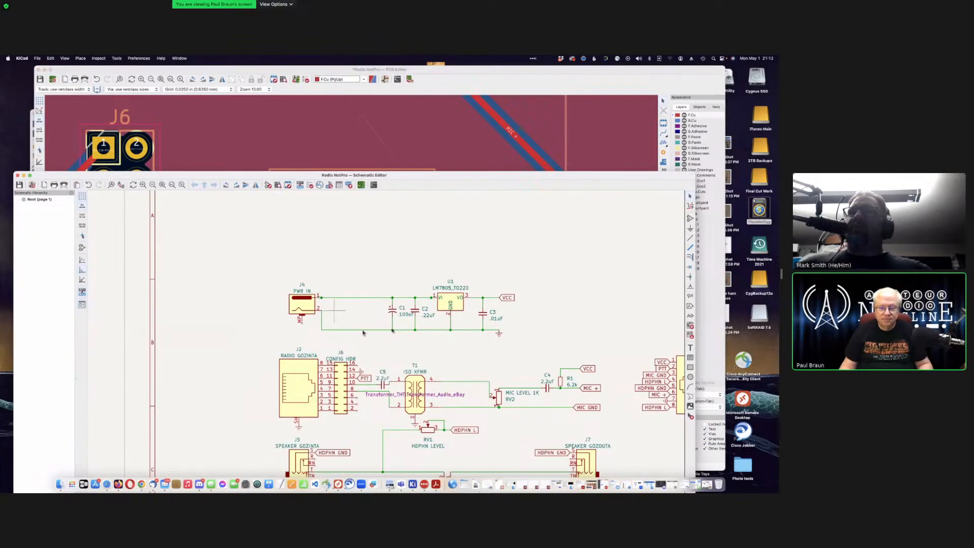
{"action": "middle_click_drag", "start_coordinate": [395, 330], "coordinate": [387, 378]}
{"action": "middle_click_drag", "start_coordinate": [425, 449], "coordinate": [386, 380]}
{"action": "scroll", "coordinate": [386, 379], "scroll_direction": "up", "scroll_amount": 3}
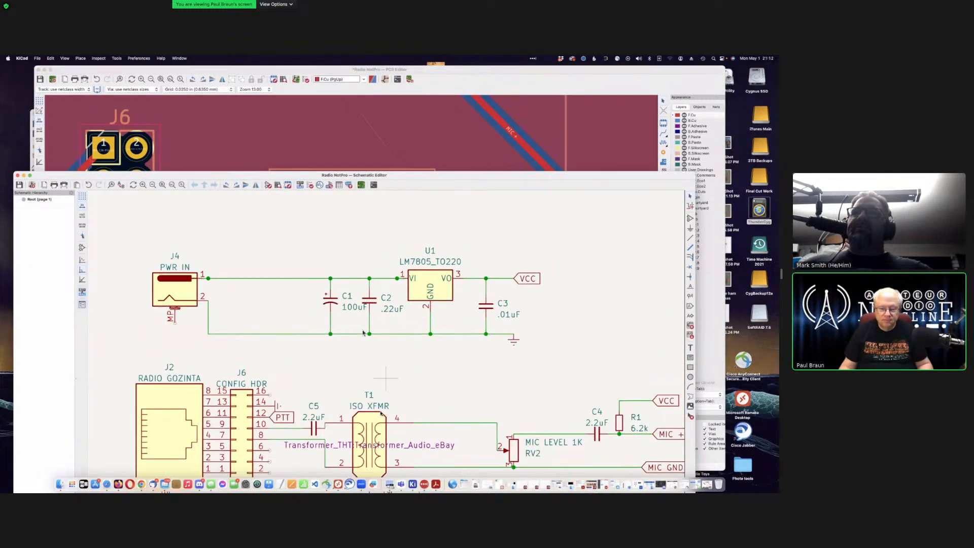
{"action": "scroll", "coordinate": [386, 380], "scroll_direction": "down", "scroll_amount": 5}
{"action": "scroll", "coordinate": [385, 379], "scroll_direction": "up", "scroll_amount": 1}
{"action": "scroll", "coordinate": [364, 332], "scroll_direction": "up", "scroll_amount": 5}
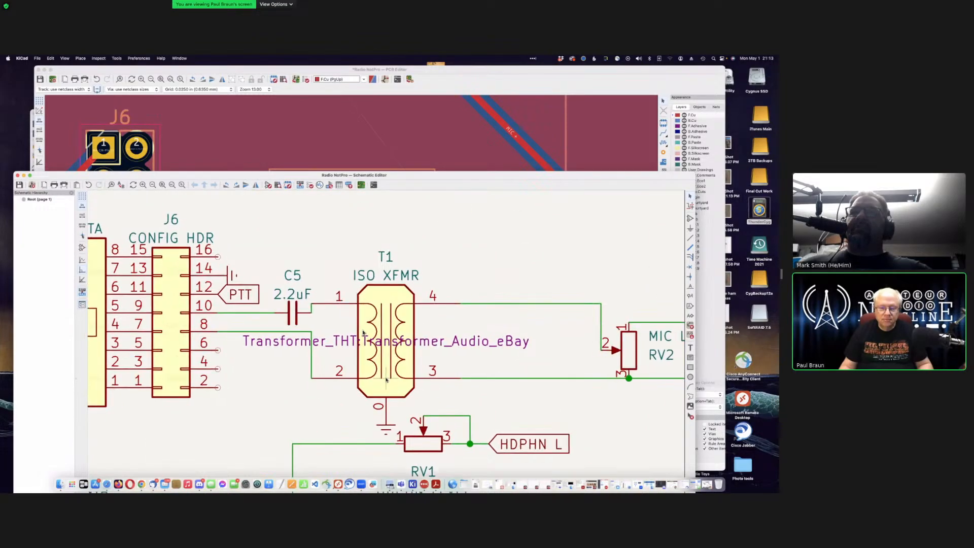
{"action": "left_click", "coordinate": [308, 305]}
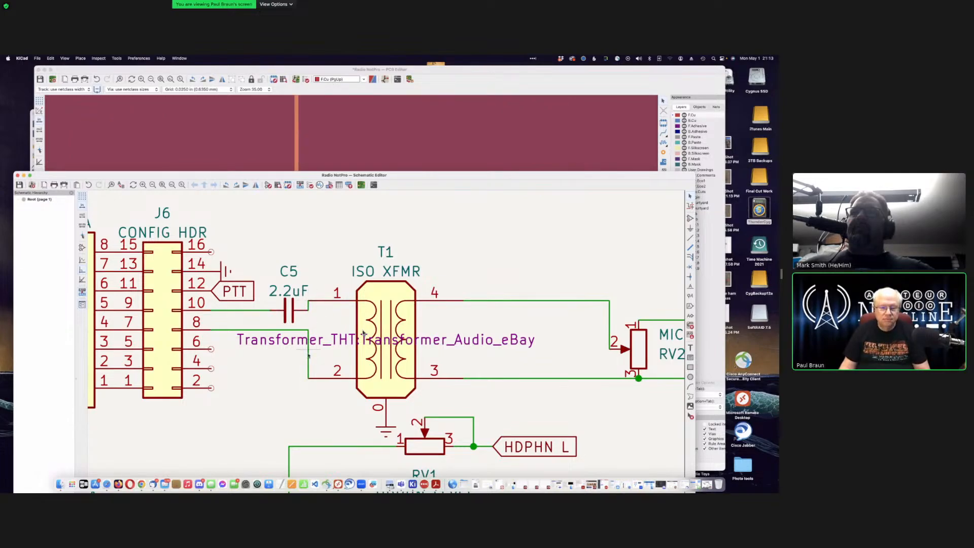
{"action": "key", "text": "Delete"}
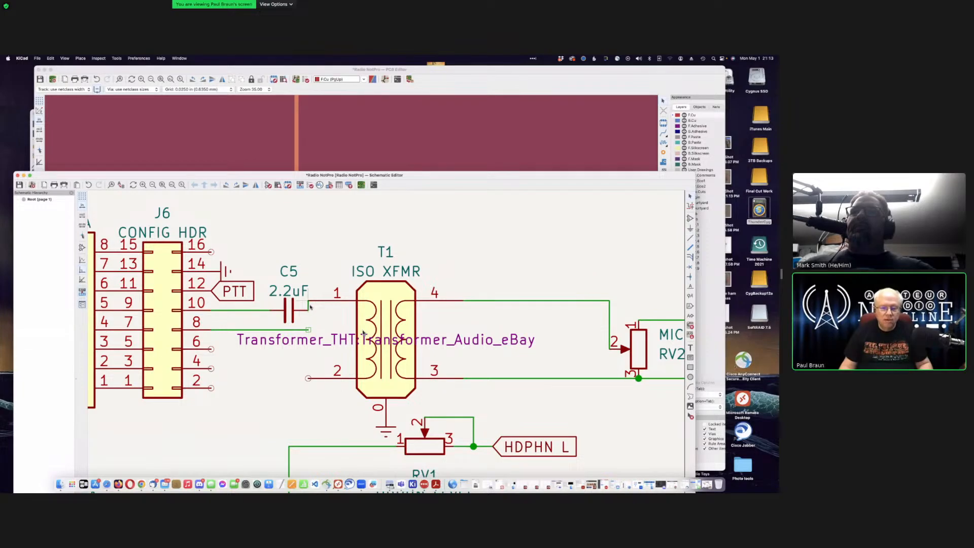
Step: Inspect the connection near T1 pin 1, zooming in and back out
{"action": "left_click", "coordinate": [336, 309]}
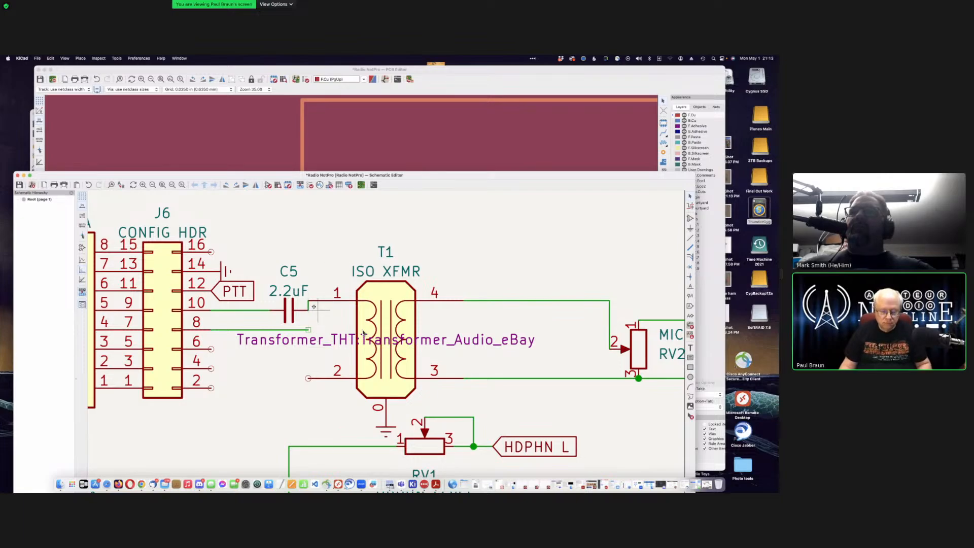
{"action": "scroll", "coordinate": [314, 306], "scroll_direction": "up", "scroll_amount": 2}
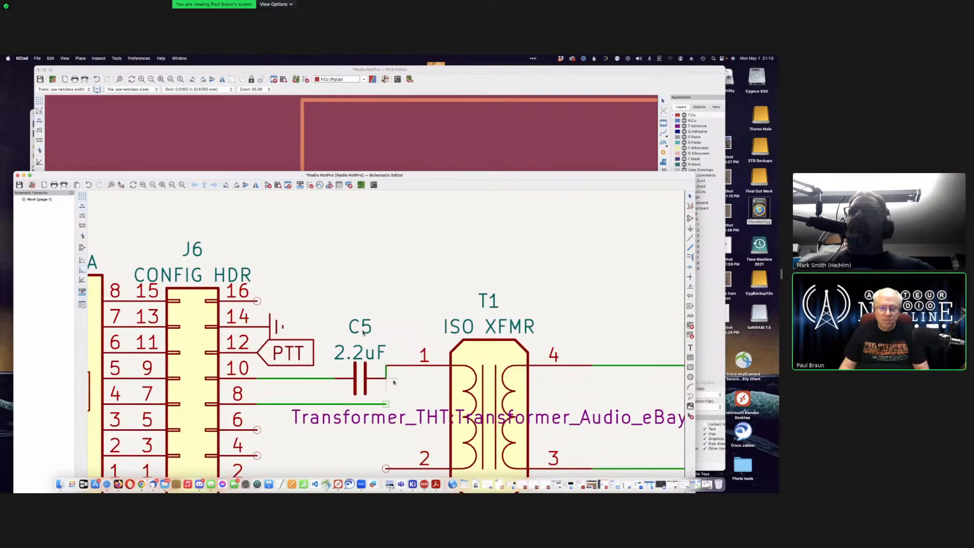
{"action": "scroll", "coordinate": [391, 380], "scroll_direction": "up", "scroll_amount": 3}
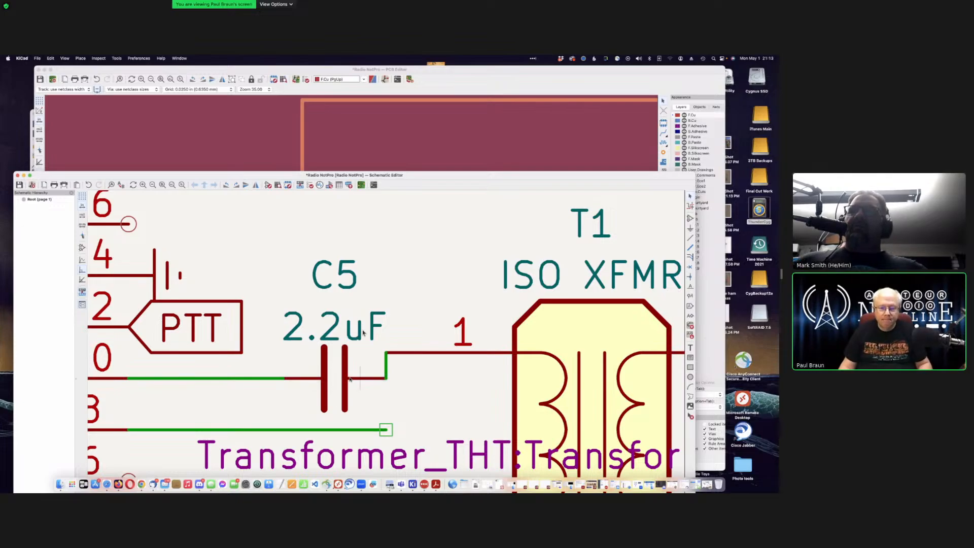
{"action": "scroll", "coordinate": [345, 378], "scroll_direction": "down", "scroll_amount": 3}
{"action": "scroll", "coordinate": [385, 378], "scroll_direction": "down", "scroll_amount": 2}
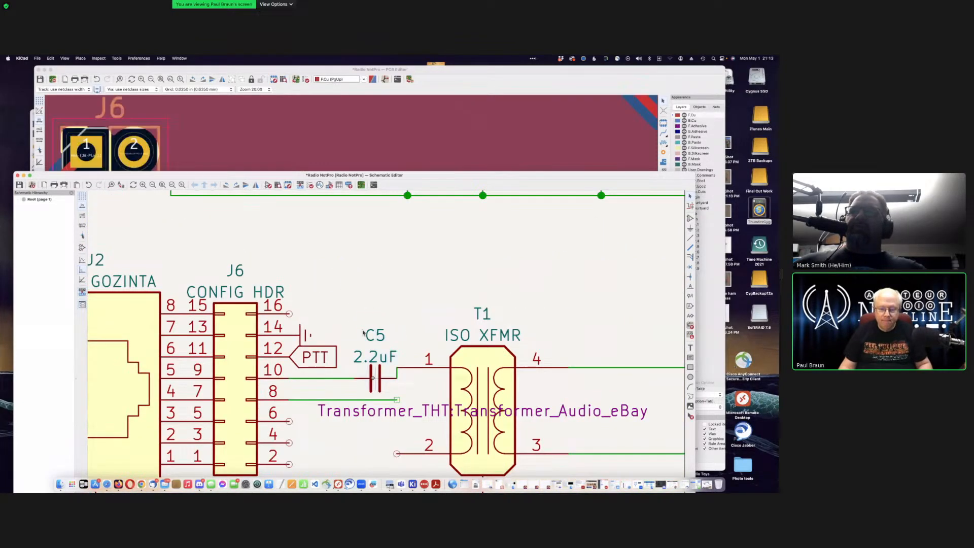
Step: Delete the stub wire beside T1 pin 1 and place C5 in line with T1 pin 2
{"action": "left_click_drag", "start_coordinate": [375, 377], "coordinate": [375, 303]}
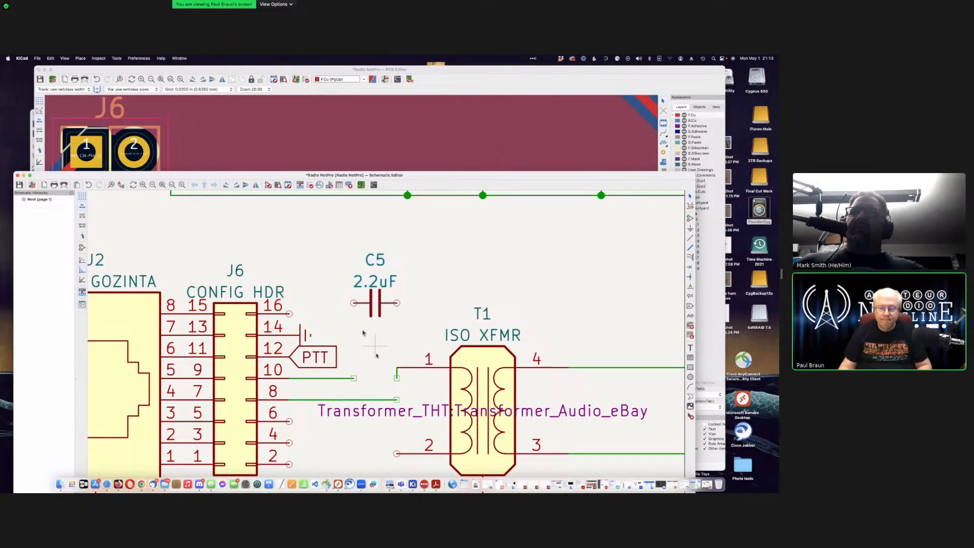
{"action": "left_click", "coordinate": [401, 381]}
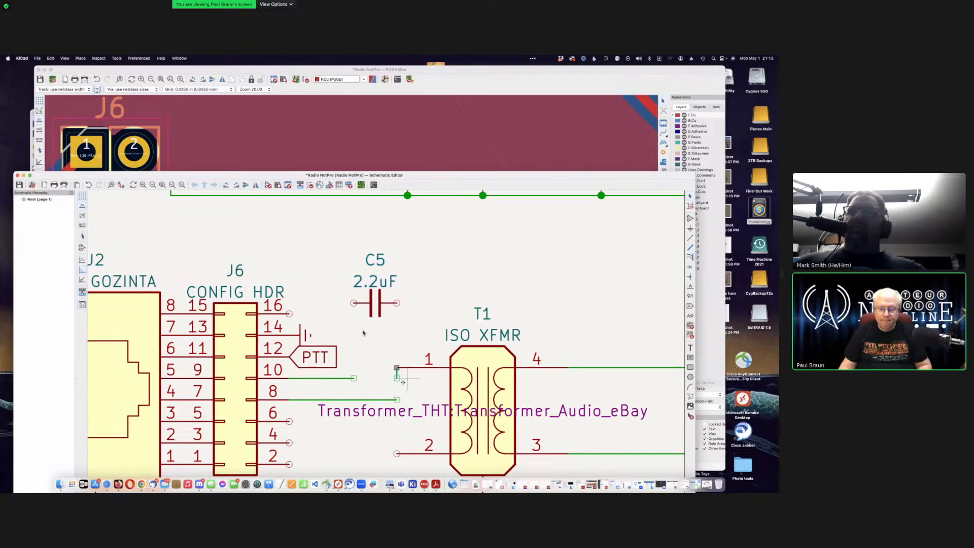
{"action": "key", "text": "Delete"}
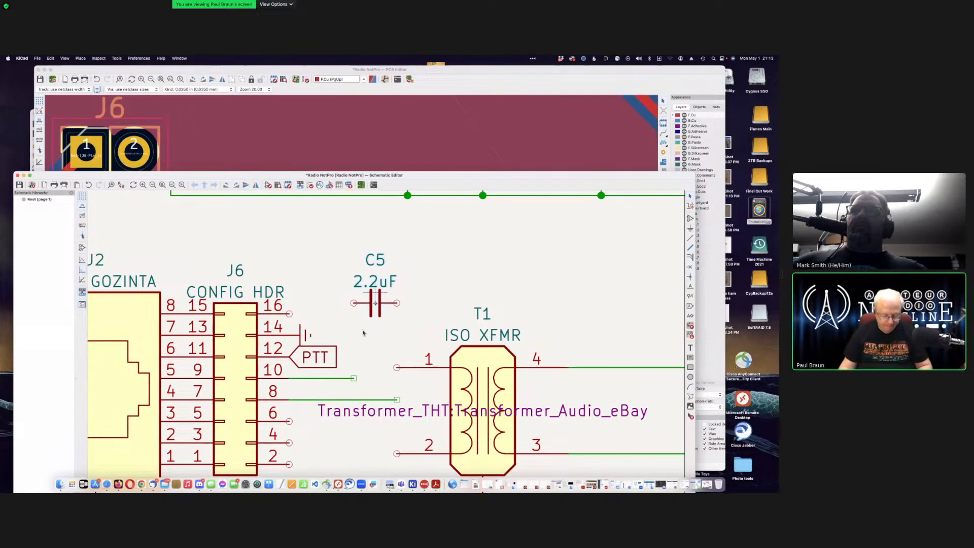
{"action": "left_click_drag", "start_coordinate": [375, 296], "coordinate": [370, 456]}
{"action": "left_click", "coordinate": [374, 450]}
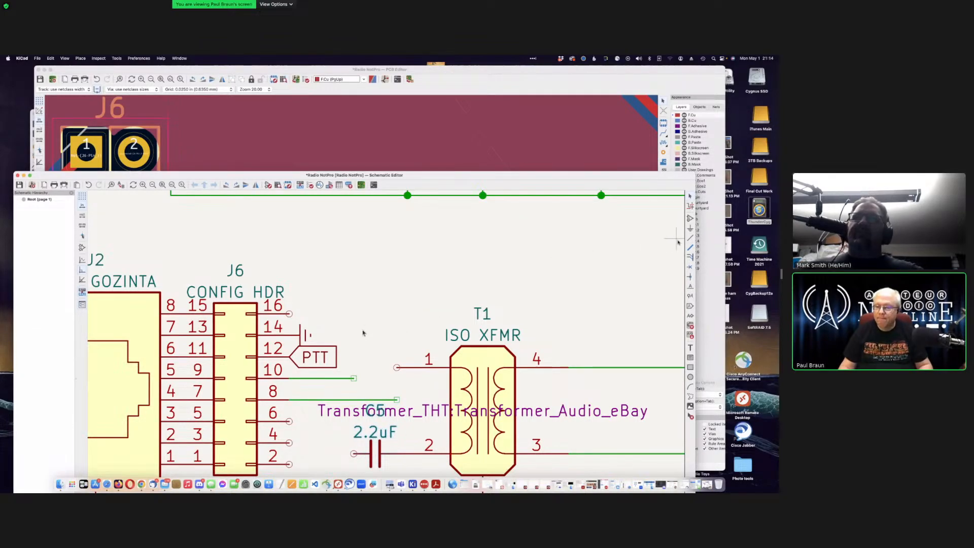
Step: Wire J6 pin 10 to C5 and pin 8 to T1 pin 1, then save
{"action": "left_click", "coordinate": [354, 378]}
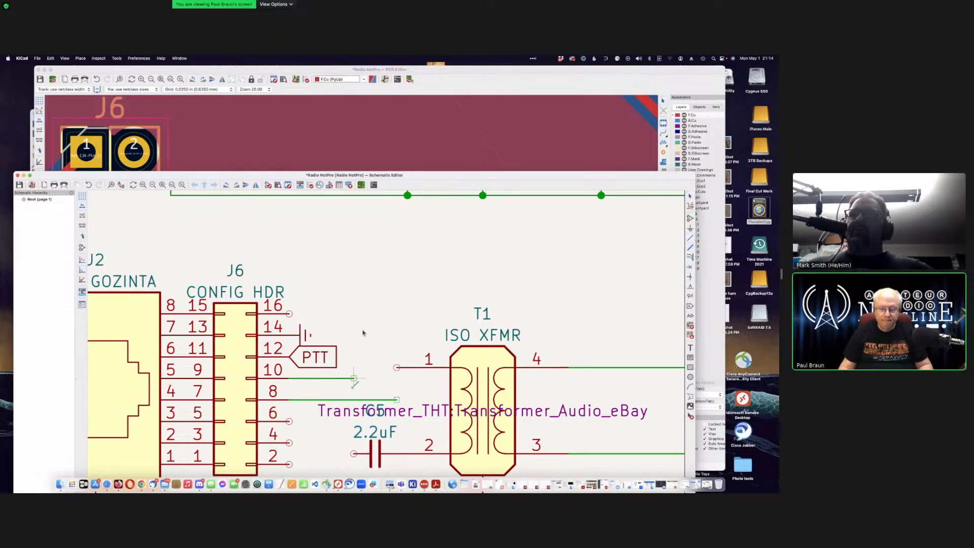
{"action": "left_click", "coordinate": [354, 453]}
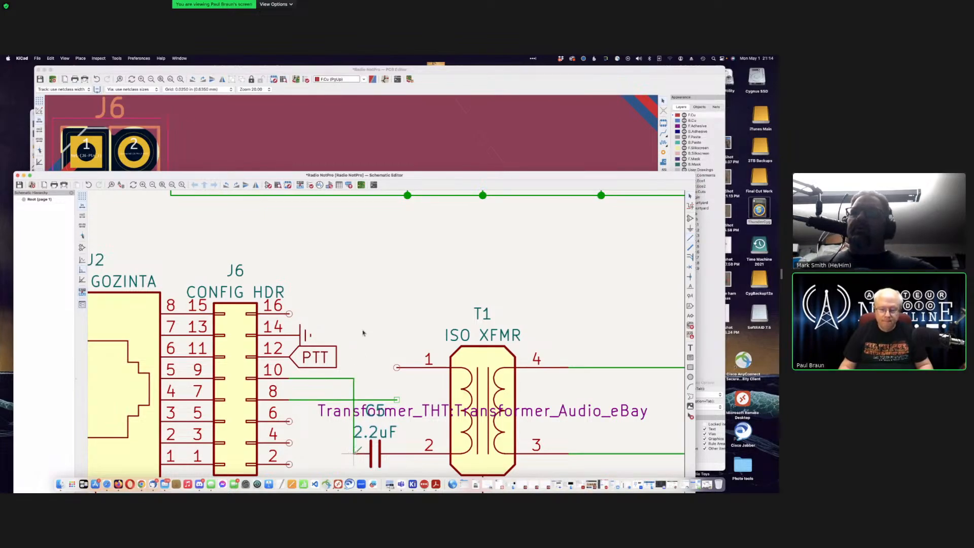
{"action": "left_click", "coordinate": [397, 399]}
{"action": "left_click", "coordinate": [397, 367]}
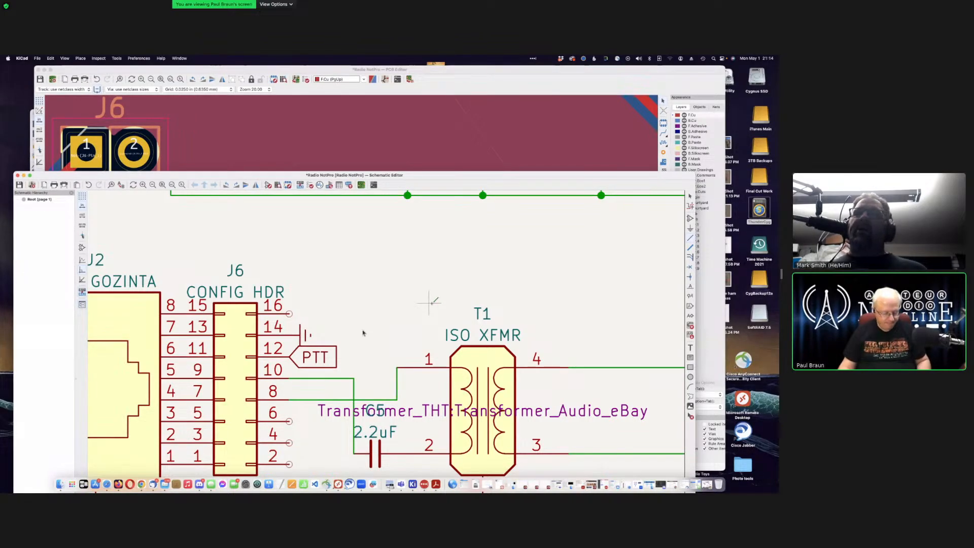
{"action": "key", "text": "super+s"}
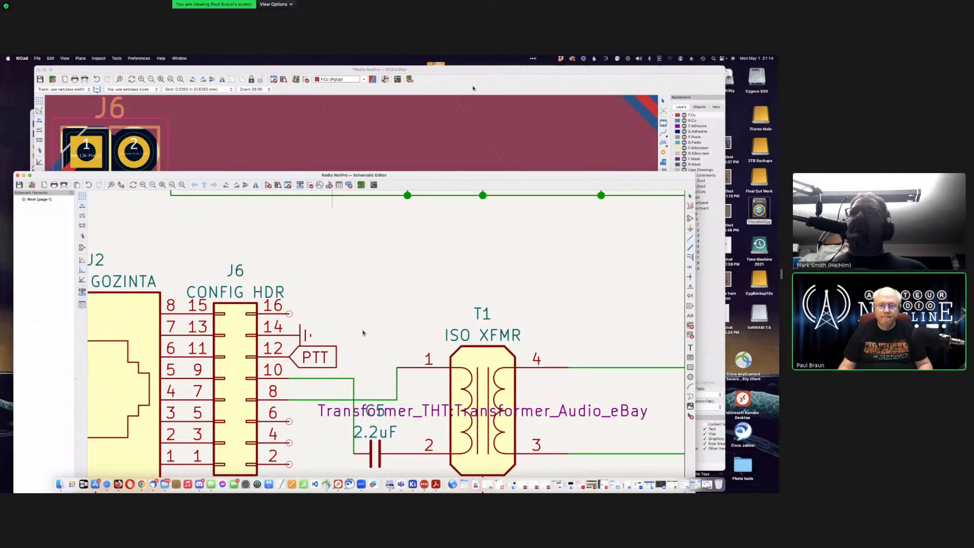
Step: Return to the PCB and update it from the schematic
{"action": "left_click", "coordinate": [306, 93]}
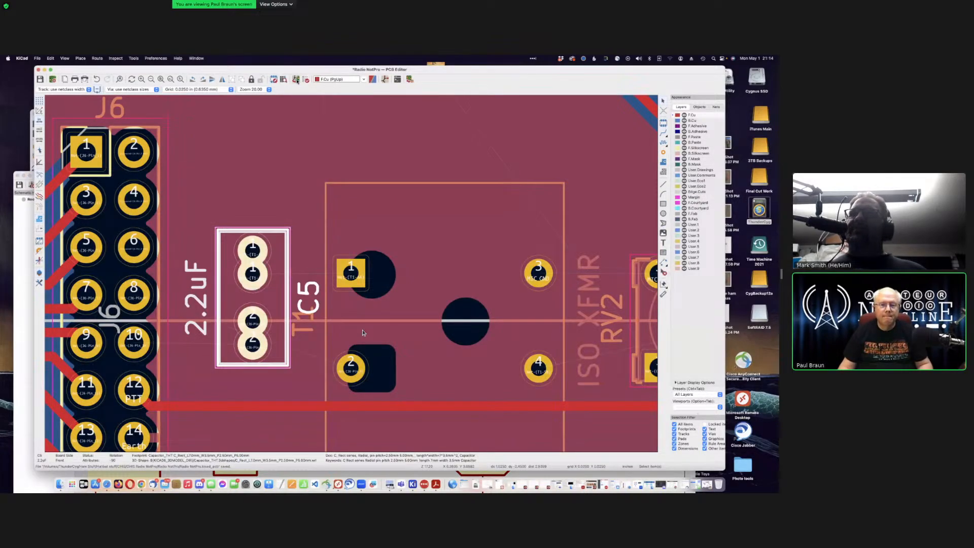
{"action": "left_click", "coordinate": [296, 79]}
{"action": "left_click", "coordinate": [339, 284]}
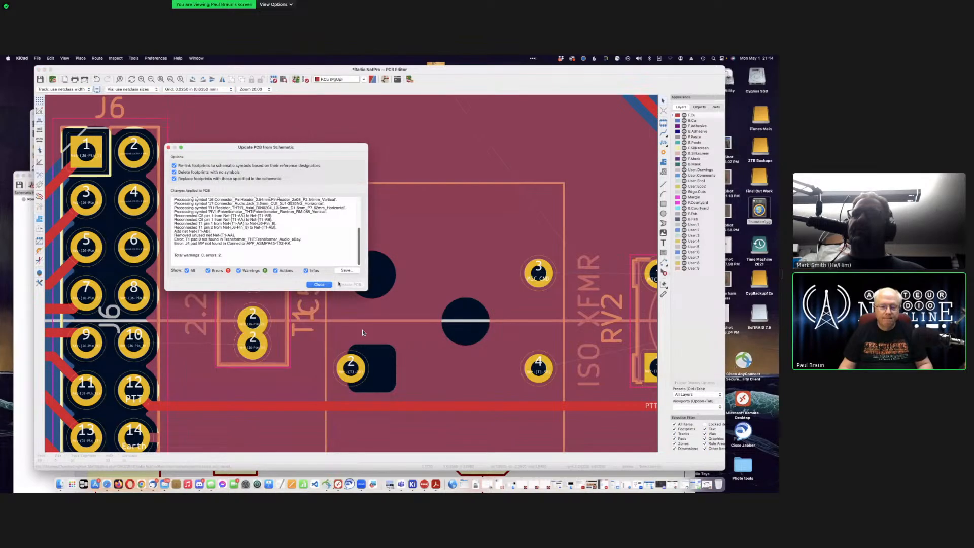
{"action": "left_click", "coordinate": [323, 285]}
{"action": "scroll", "coordinate": [351, 275], "scroll_direction": "down", "scroll_amount": 3}
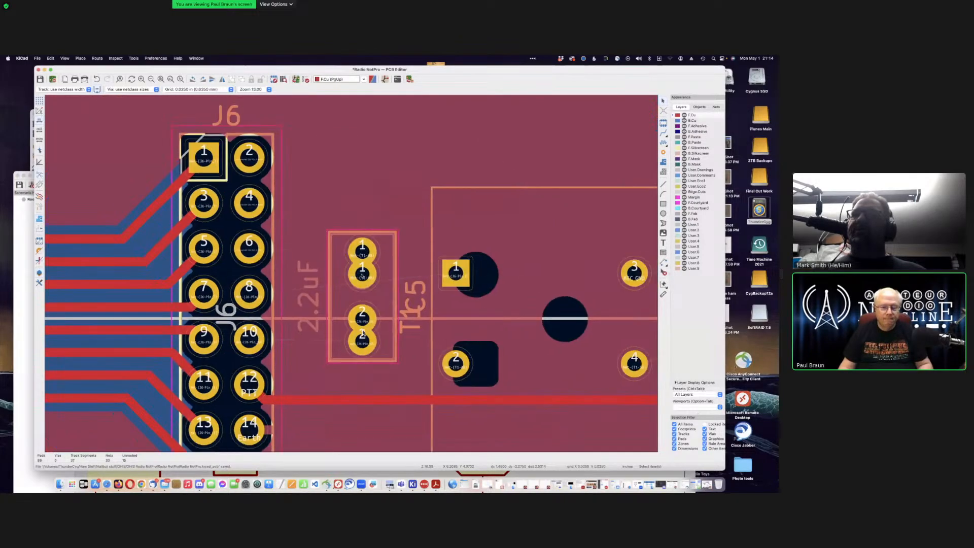
{"action": "scroll", "coordinate": [362, 333], "scroll_direction": "right", "scroll_amount": 3}
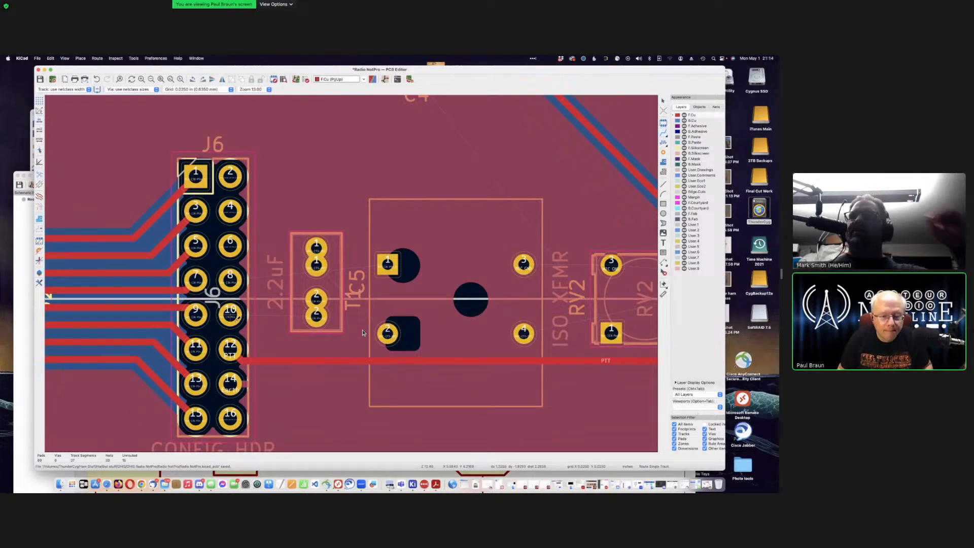
Step: Rotate C5, place it between J6 and T1, and begin a track from J6 pad 10
{"action": "key", "text": "x"}
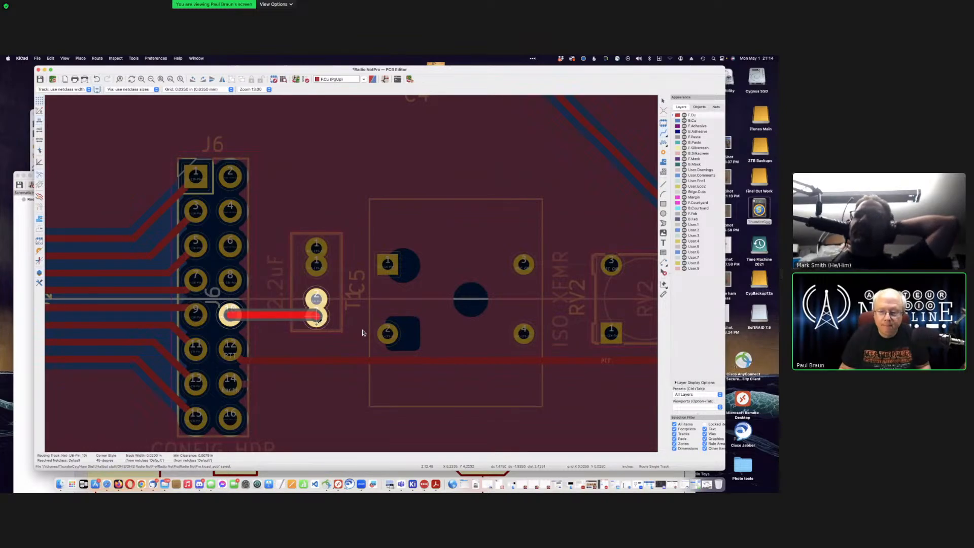
{"action": "key", "text": "Escape"}
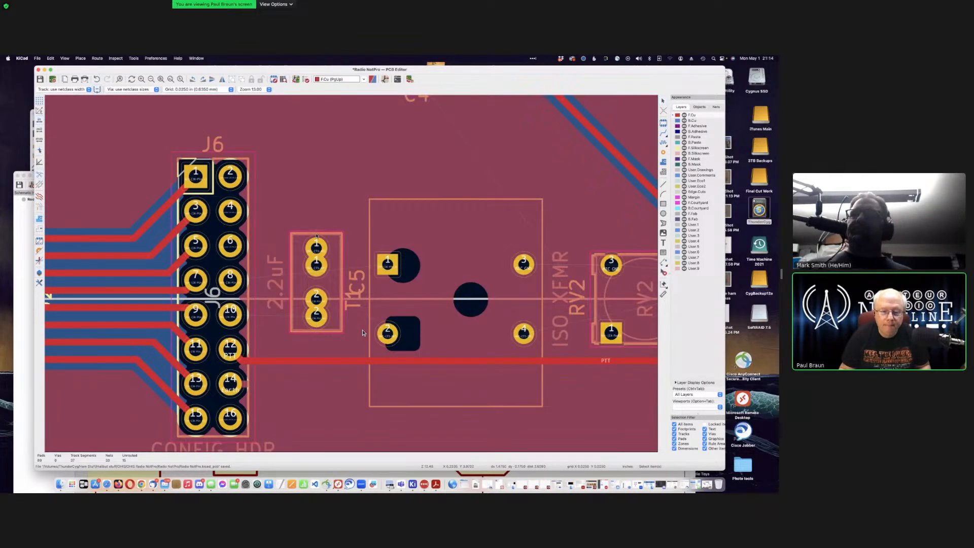
{"action": "left_click", "coordinate": [362, 332]}
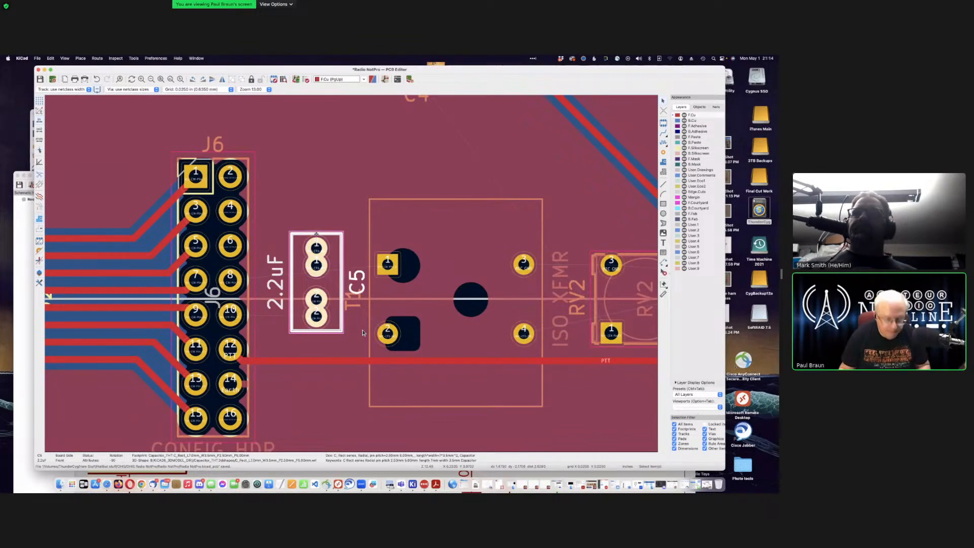
{"action": "key", "text": "r"}
{"action": "key", "text": "r"}
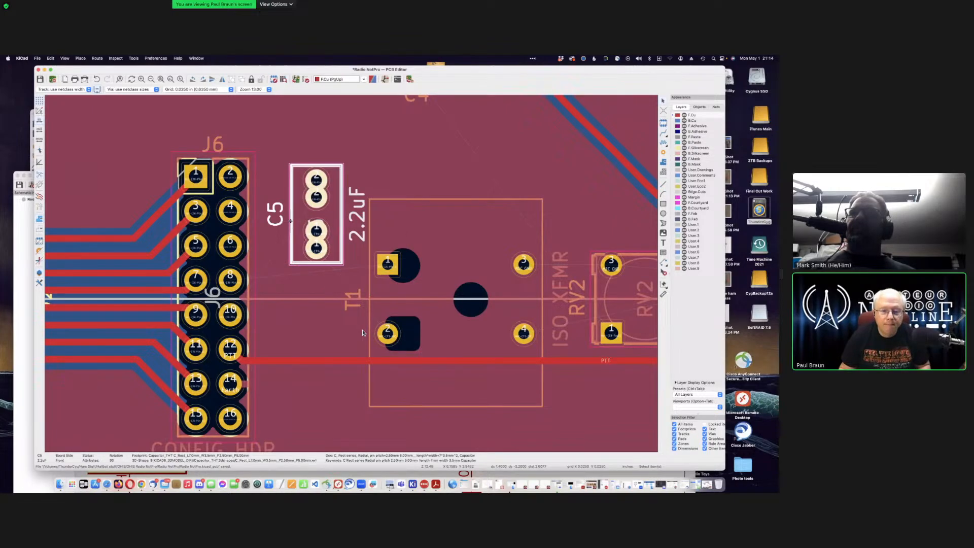
{"action": "key", "text": "m"}
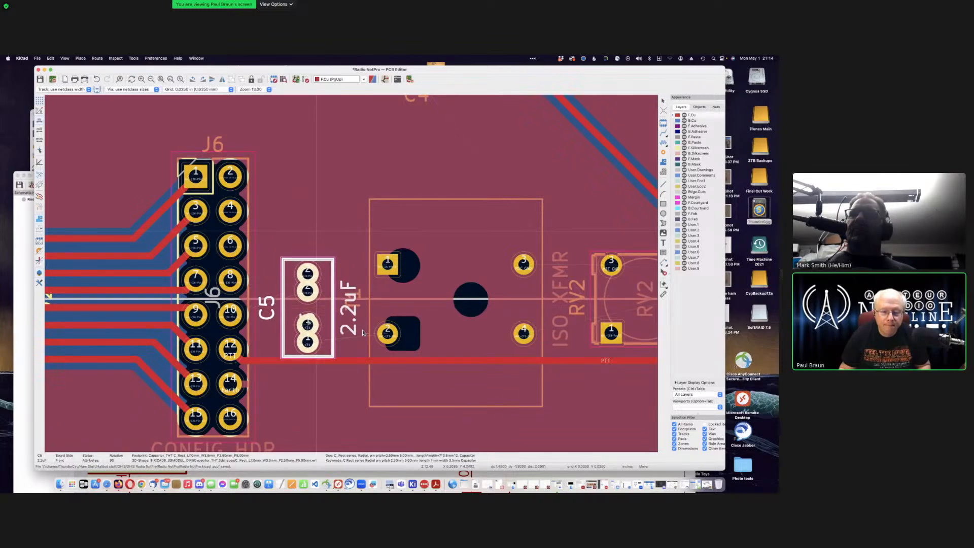
{"action": "left_click", "coordinate": [316, 316]}
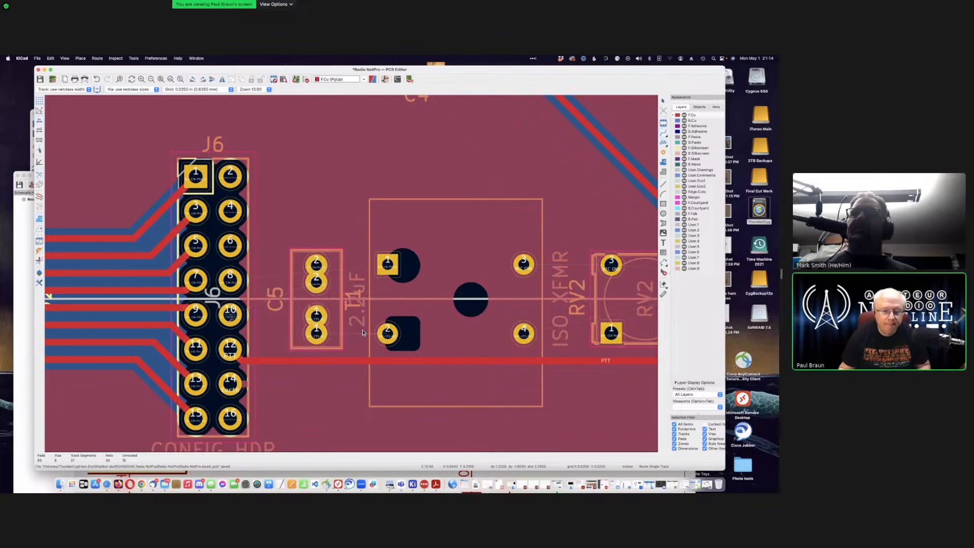
{"action": "key", "text": "x"}
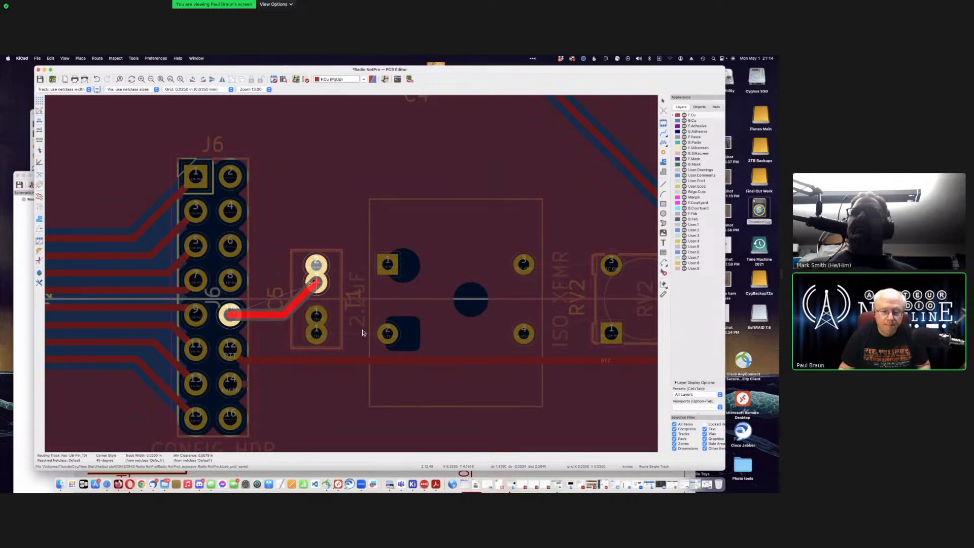
Step: Finish the J6 pad 10 track at C5 and route J6 pad 8→T1 pad 1 and C5 pad 1→T1 pad 2
{"action": "left_click", "coordinate": [363, 333]}
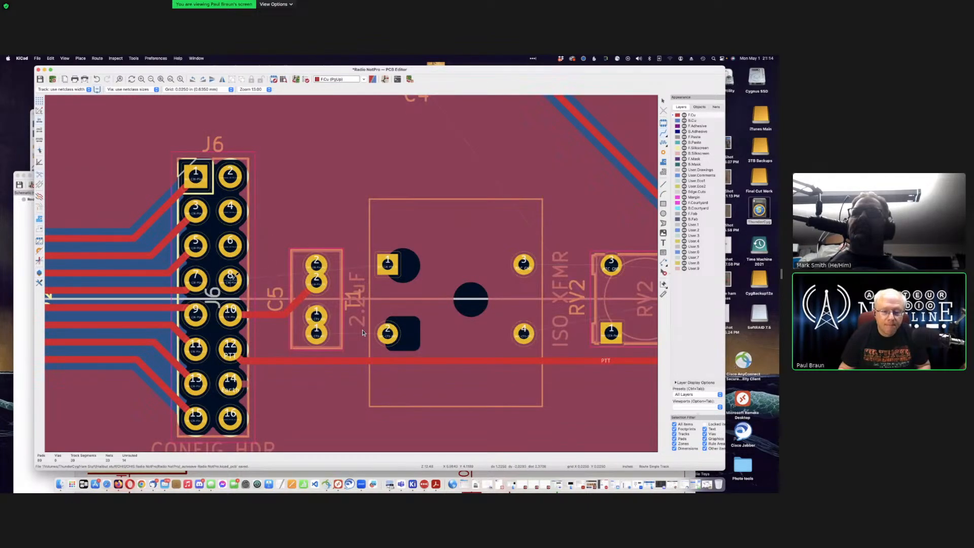
{"action": "left_click", "coordinate": [232, 278]}
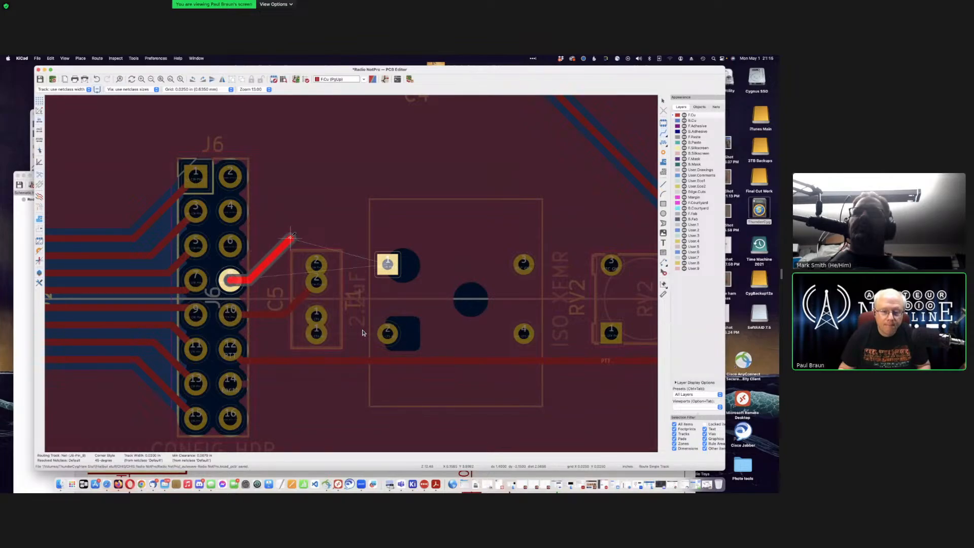
{"action": "left_click", "coordinate": [291, 233]}
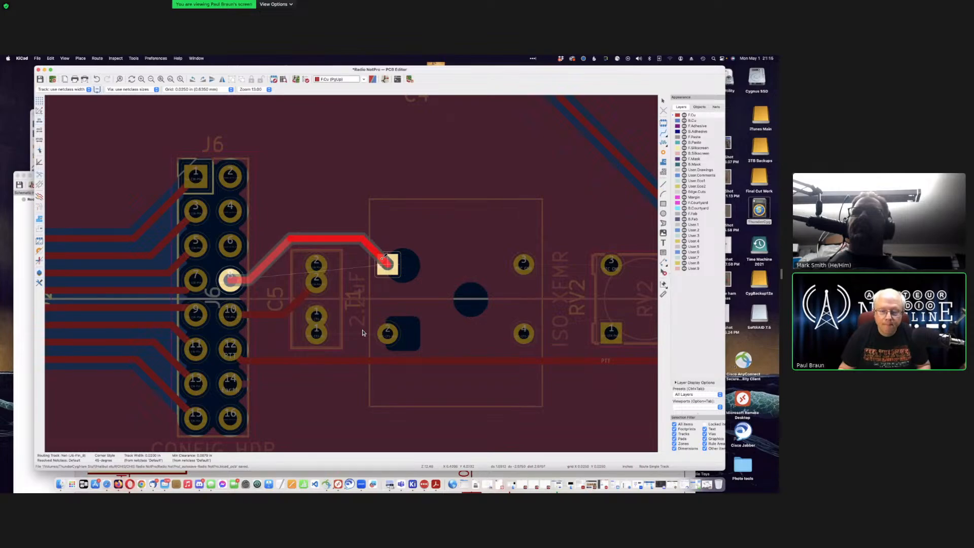
{"action": "left_click", "coordinate": [385, 262]}
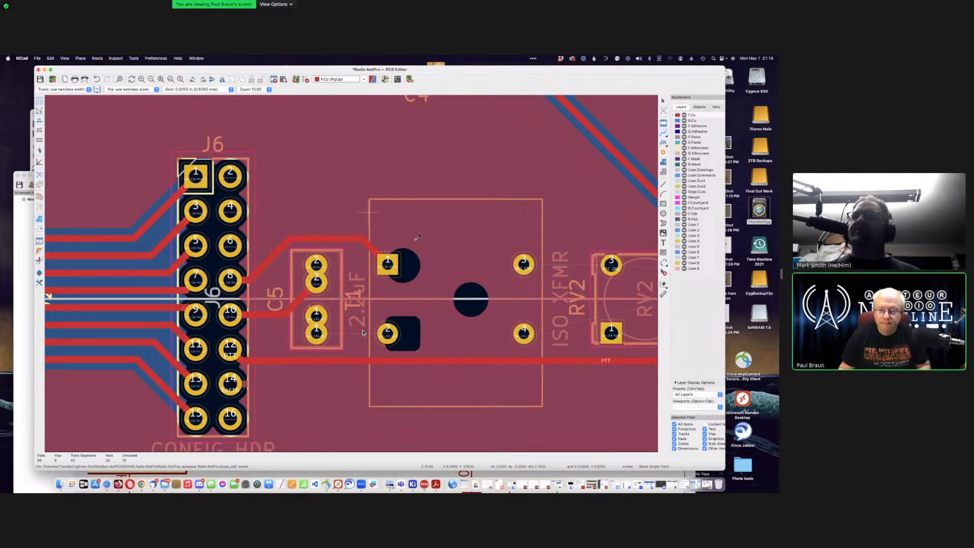
{"action": "left_click", "coordinate": [323, 333]}
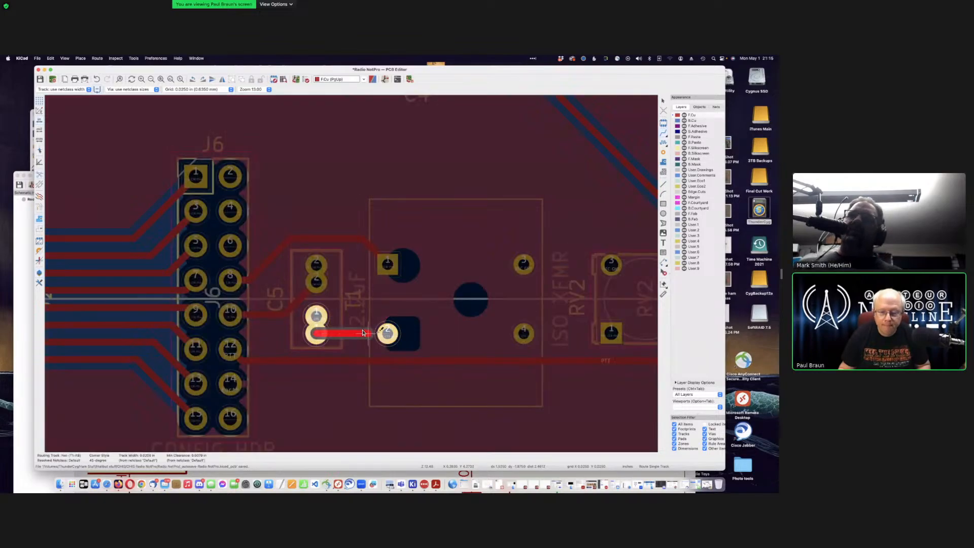
{"action": "left_click", "coordinate": [387, 334]}
Step: Route front-copper tracks from T1 to RV2 pad 2 and the MIC GND track to RV2
{"action": "scroll", "coordinate": [363, 332], "scroll_direction": "down", "scroll_amount": 3}
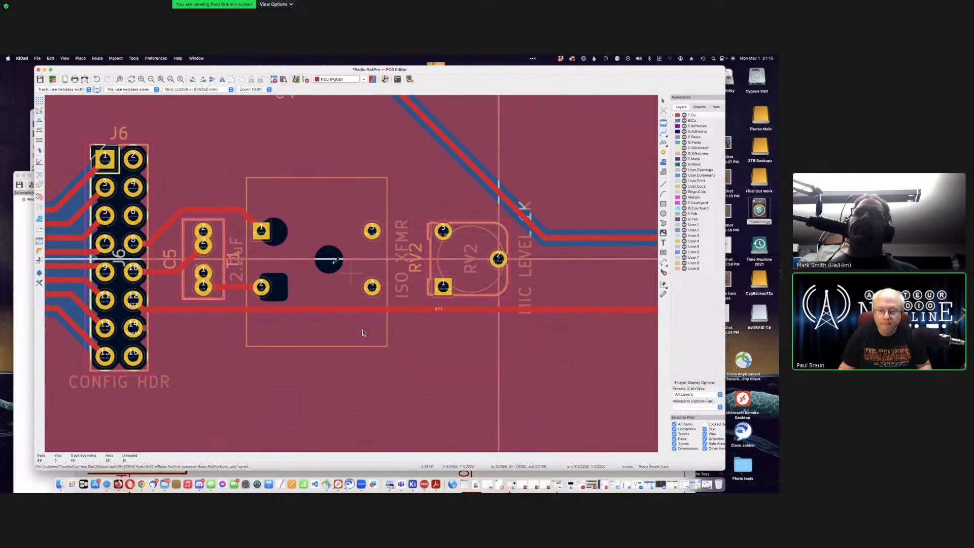
{"action": "left_click", "coordinate": [369, 284]}
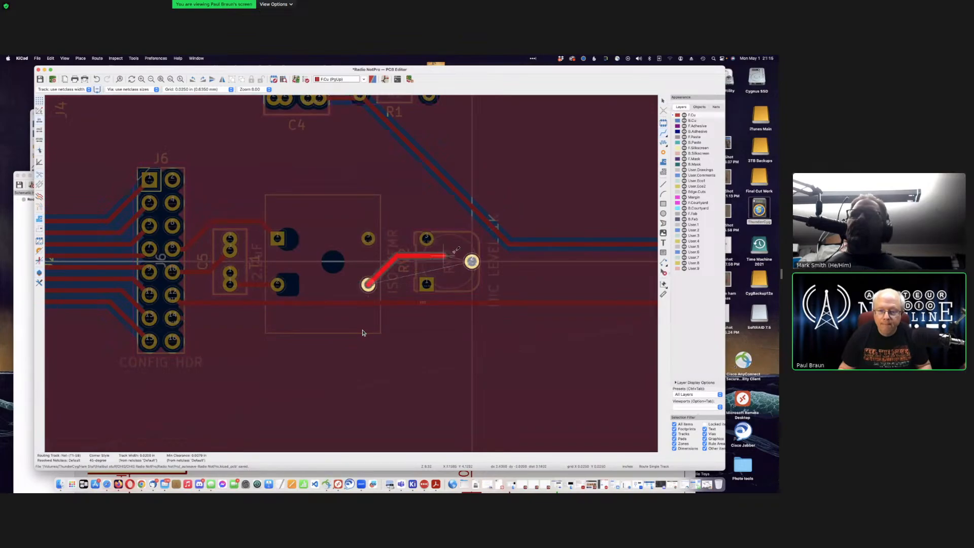
{"action": "left_click", "coordinate": [471, 261]}
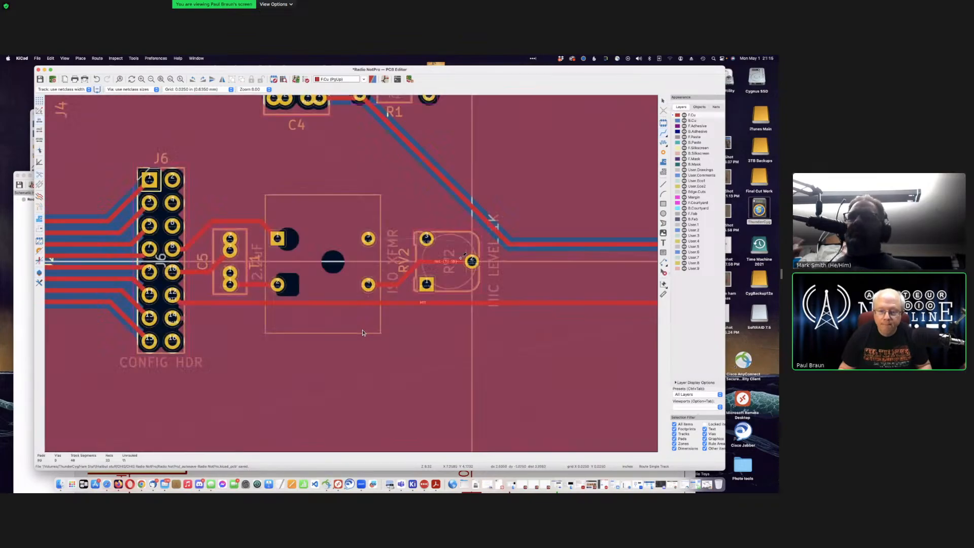
{"action": "left_click", "coordinate": [369, 238]}
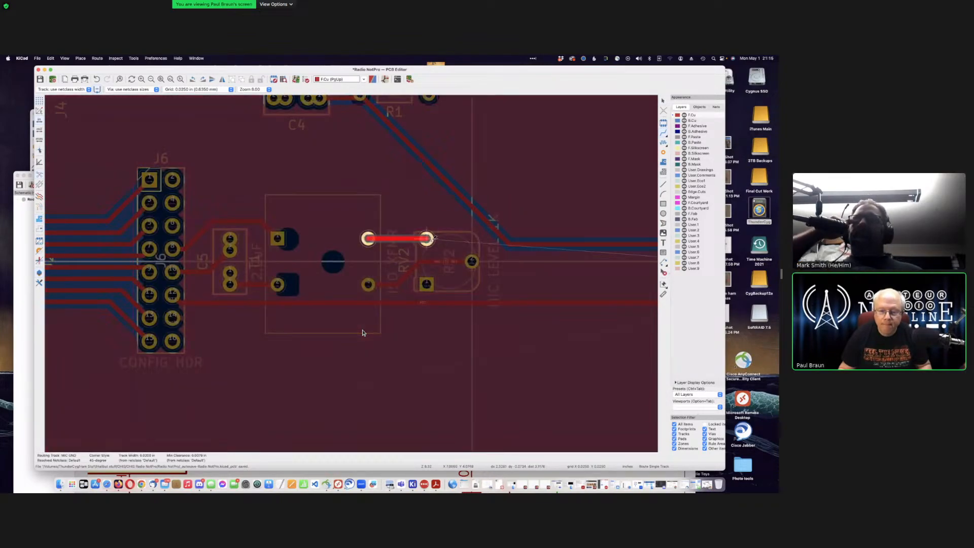
{"action": "left_click", "coordinate": [429, 239]}
Step: Abandon the blocked RV2 square-pad route and drag the horizontal PTT track lower
{"action": "left_click", "coordinate": [426, 284]}
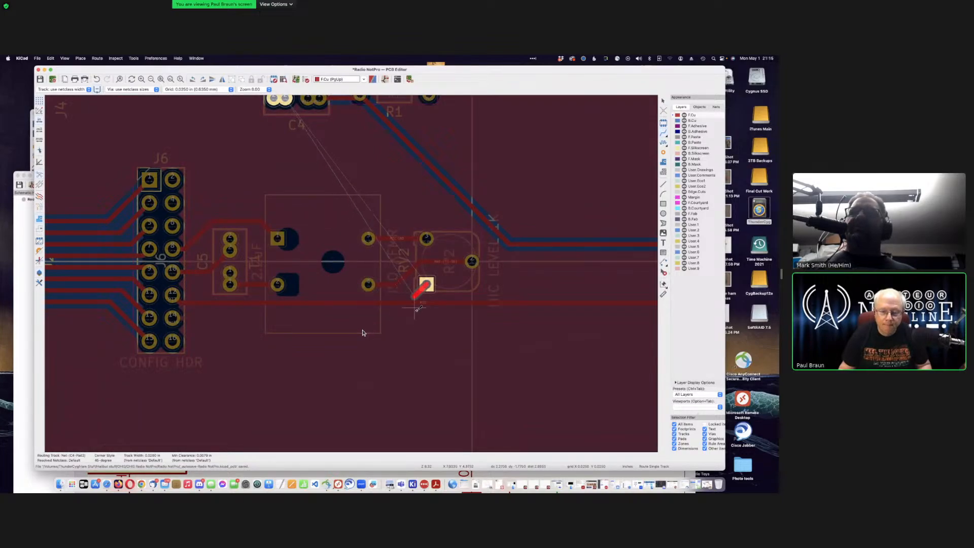
{"action": "key", "text": "Escape"}
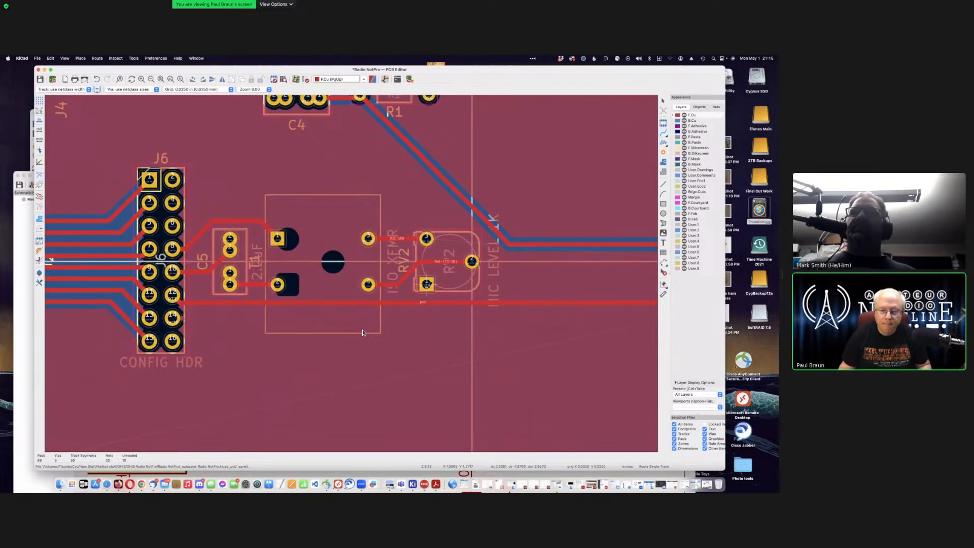
{"action": "left_click", "coordinate": [426, 284]}
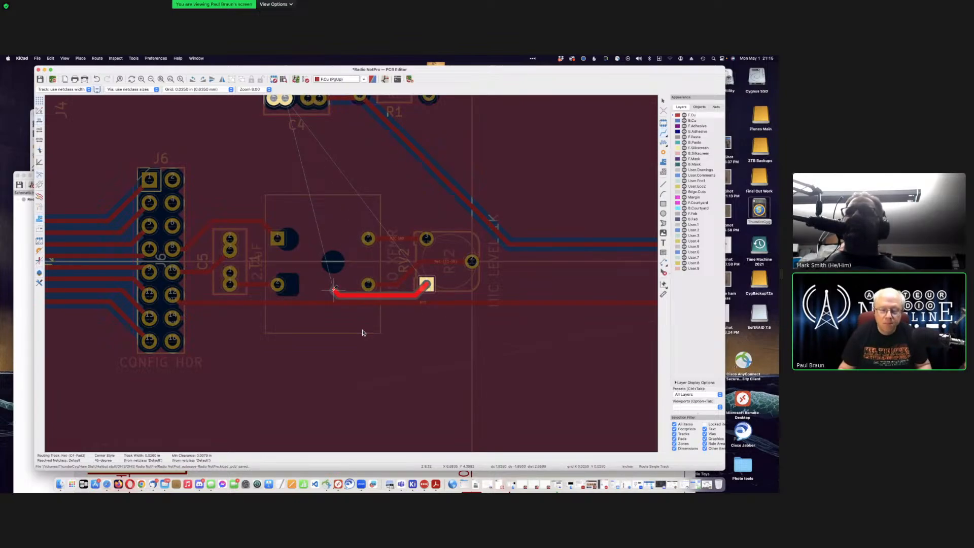
{"action": "key", "text": "Escape"}
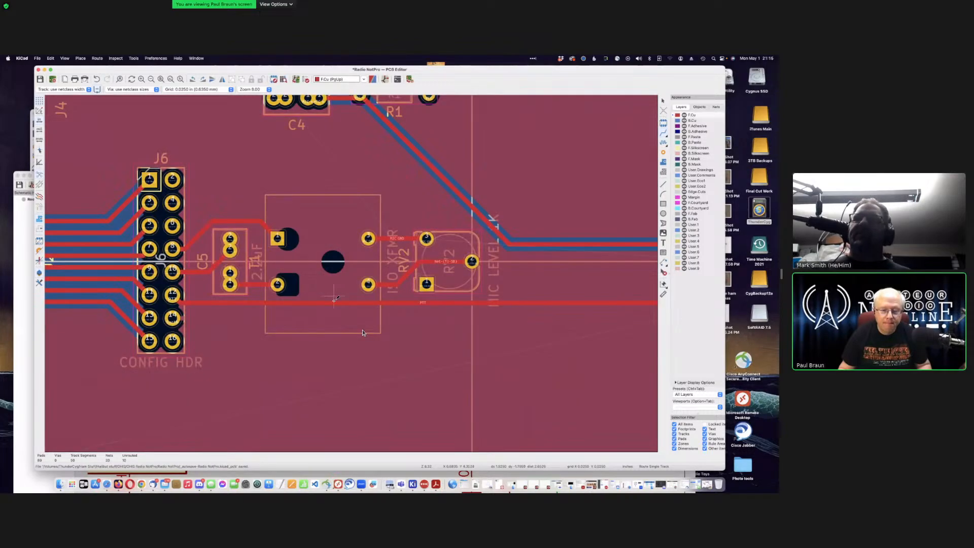
{"action": "key", "text": "Escape"}
{"action": "left_click", "coordinate": [336, 303]}
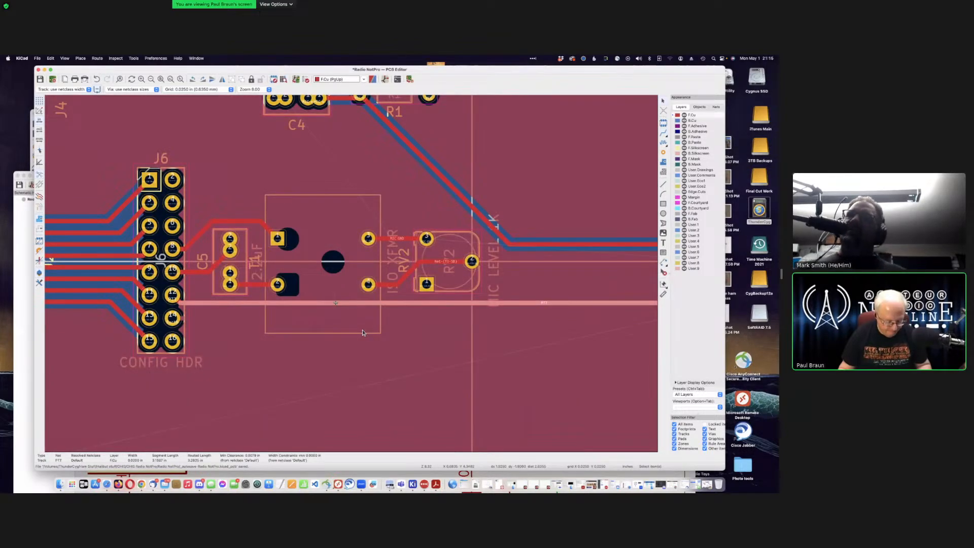
{"action": "key", "text": "d"}
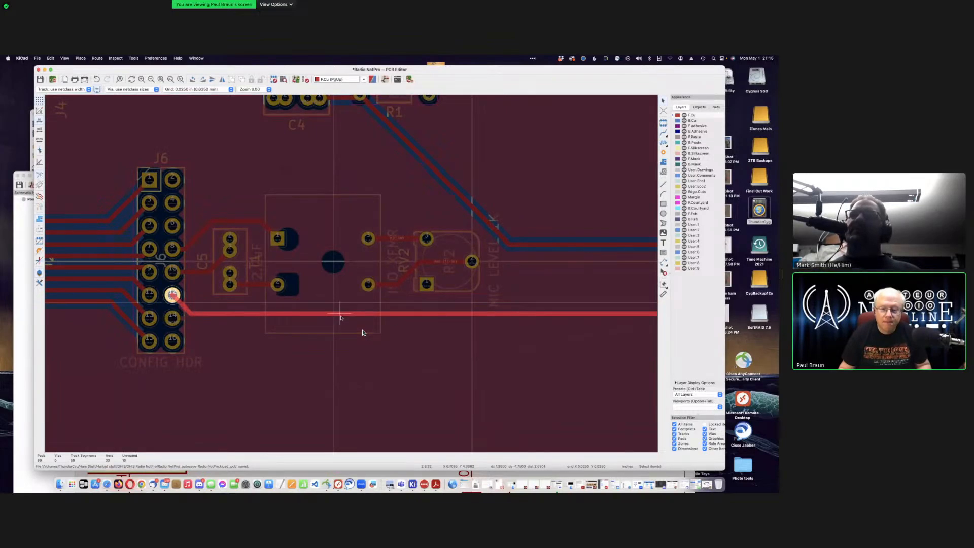
{"action": "left_click", "coordinate": [340, 314]}
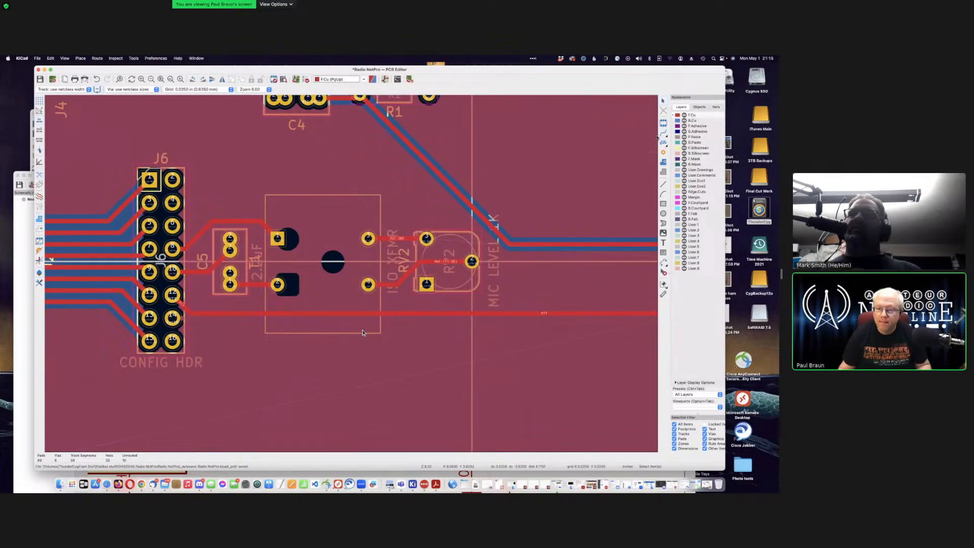
Step: Route a track from RV2 pad 1 up to the C4 pad
{"action": "key", "text": "x"}
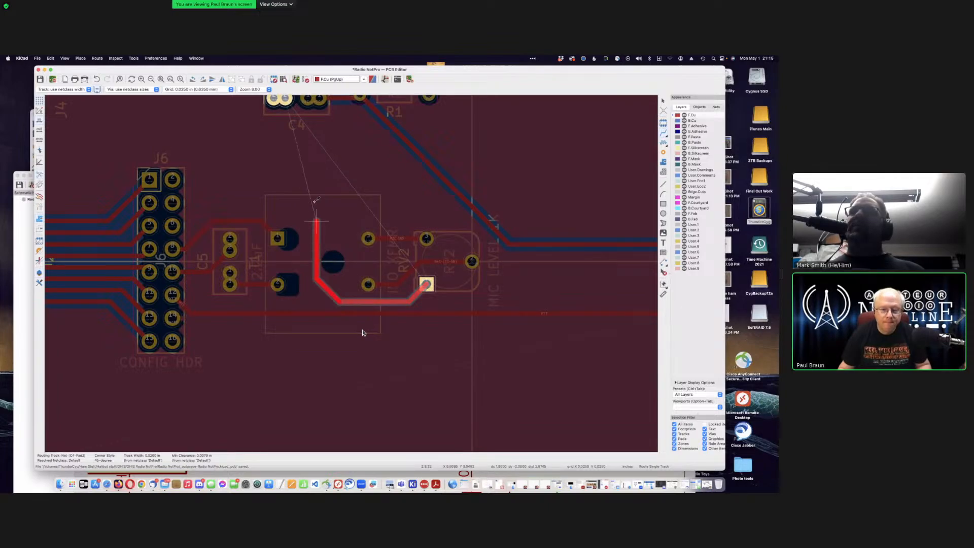
{"action": "left_click", "coordinate": [312, 133]}
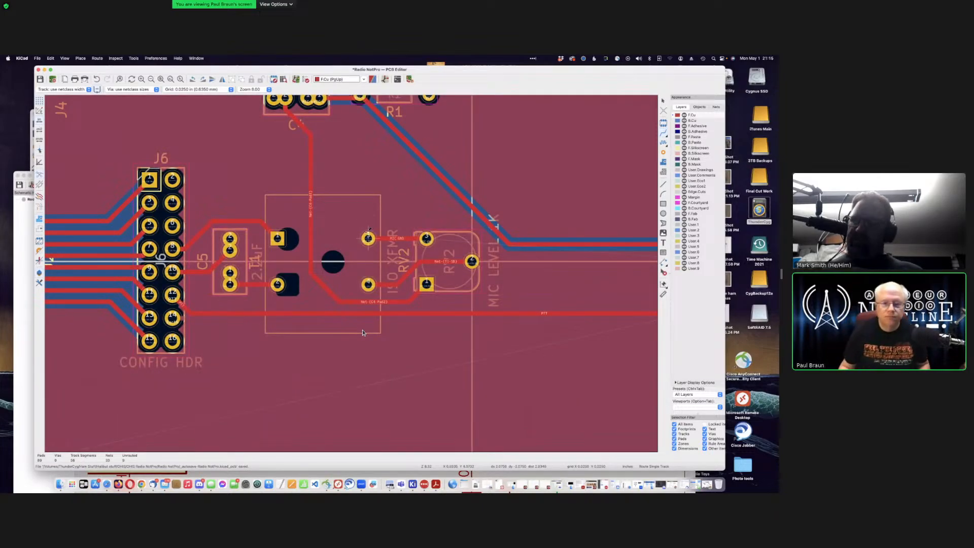
{"action": "scroll", "coordinate": [363, 332], "scroll_direction": "down", "scroll_amount": 2}
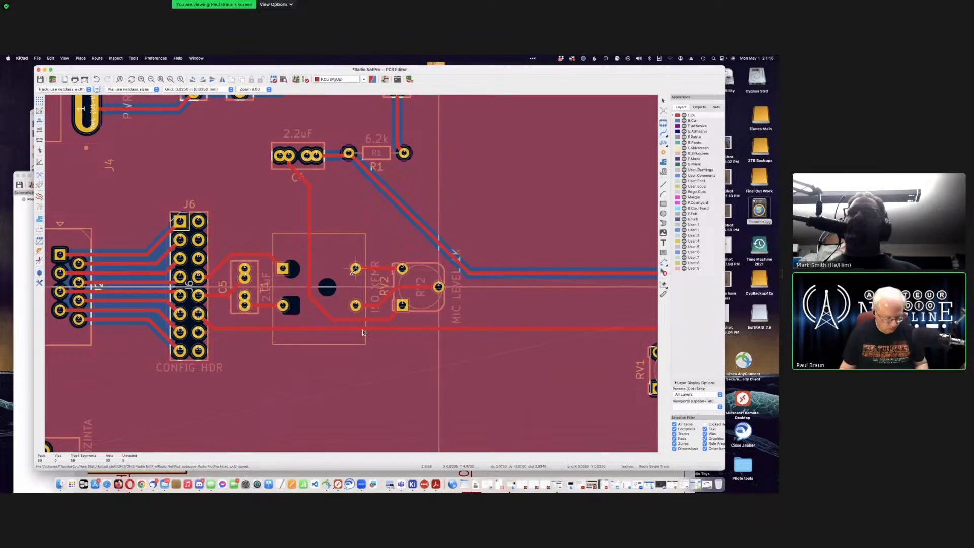
Step: Refill the zones with B, save the board, and scroll around to review the routing
{"action": "key", "text": "b"}
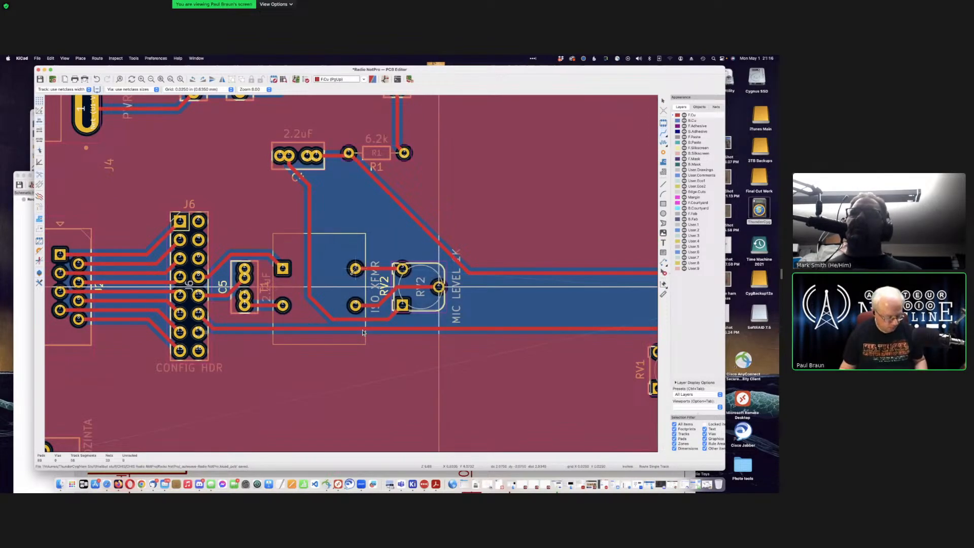
{"action": "key", "text": "super+s"}
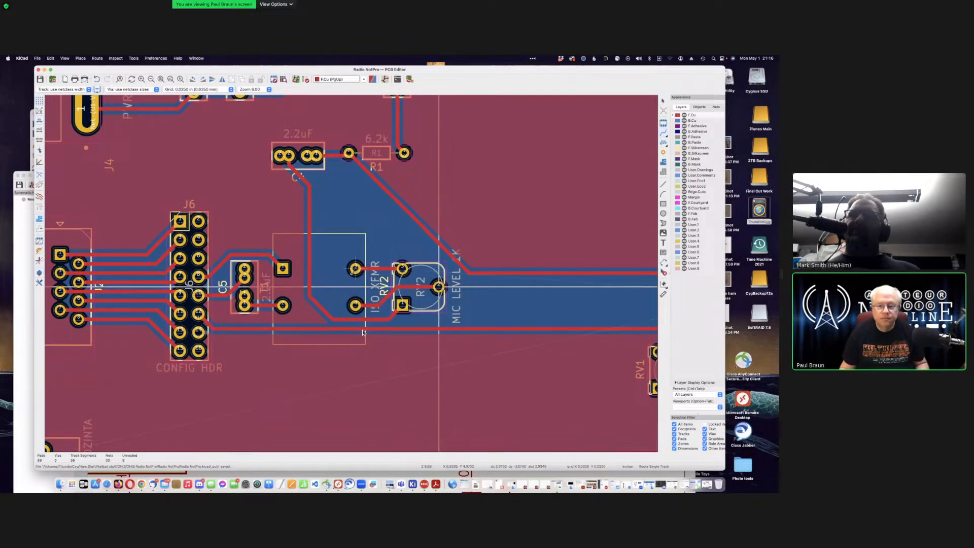
{"action": "scroll", "coordinate": [363, 333], "scroll_direction": "down", "scroll_amount": 2}
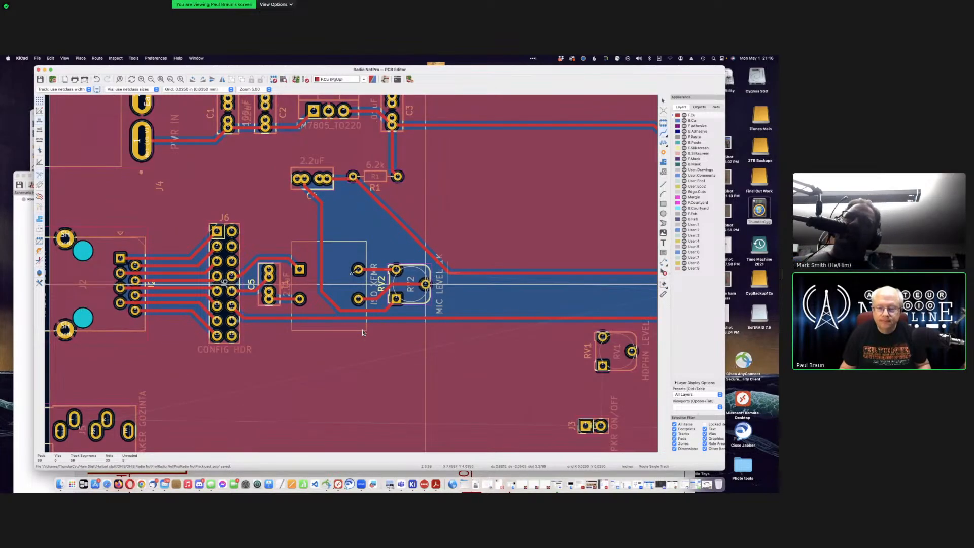
{"action": "scroll", "coordinate": [363, 333], "scroll_direction": "right", "scroll_amount": 10}
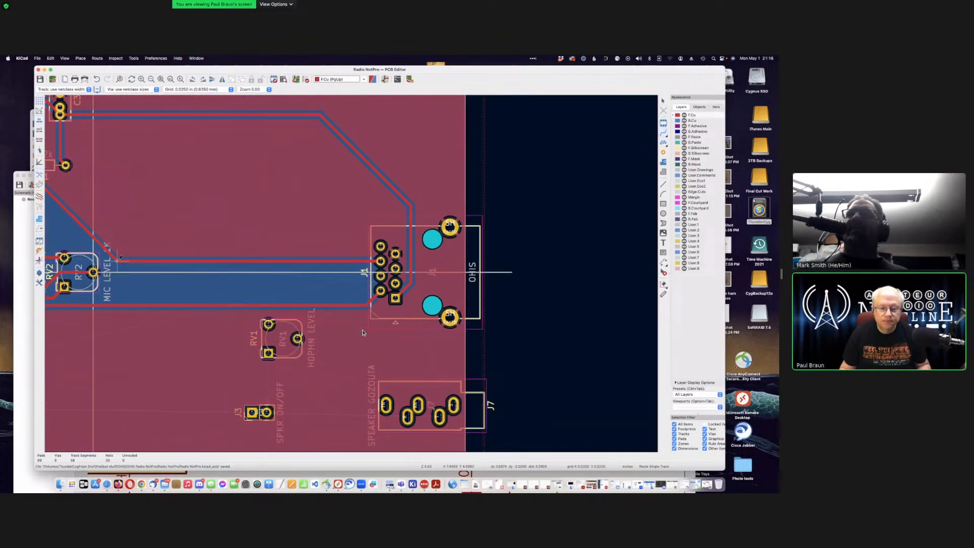
{"action": "scroll", "coordinate": [363, 332], "scroll_direction": "left", "scroll_amount": 3}
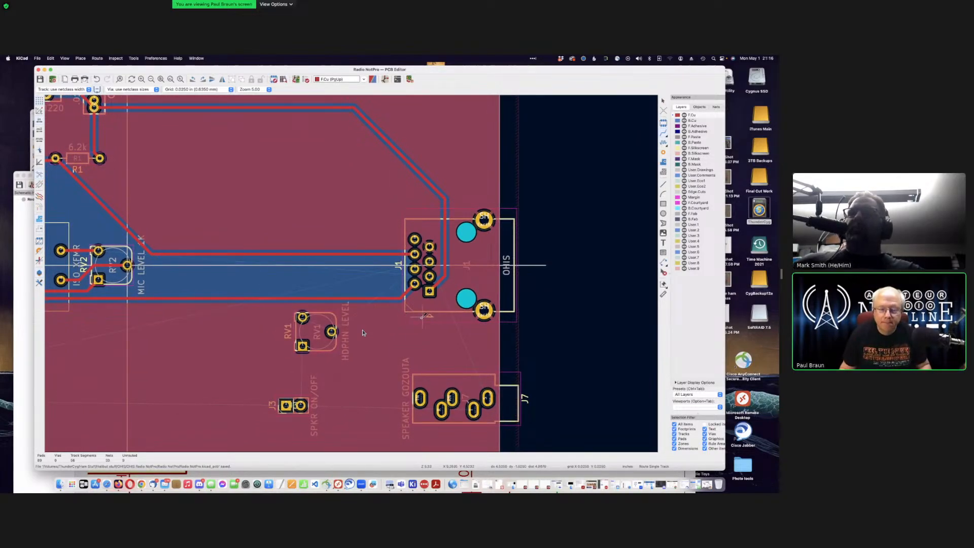
{"action": "scroll", "coordinate": [363, 332], "scroll_direction": "left", "scroll_amount": 20}
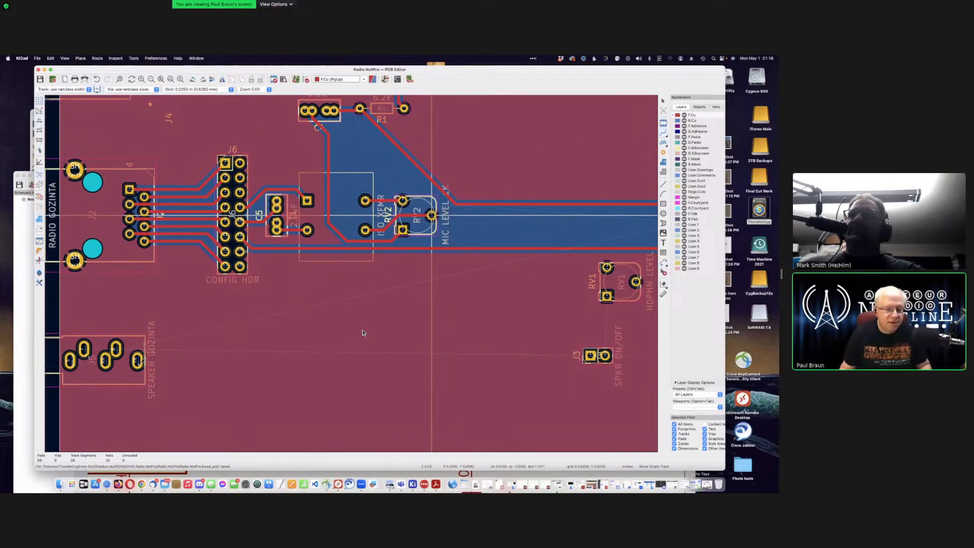
Step: Route a front-copper track along the bottom from J5's pad to J3's pad
{"action": "left_click", "coordinate": [84, 349]}
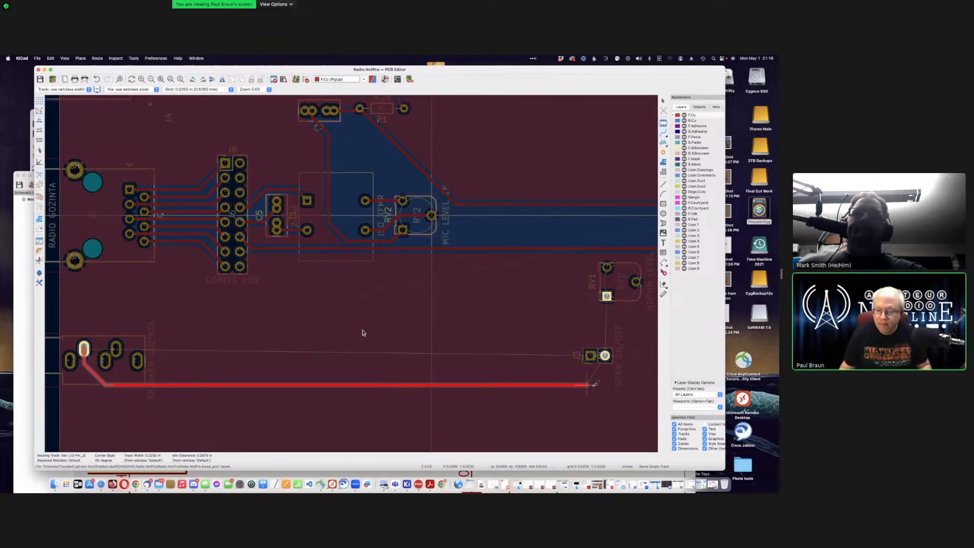
{"action": "left_click", "coordinate": [606, 356]}
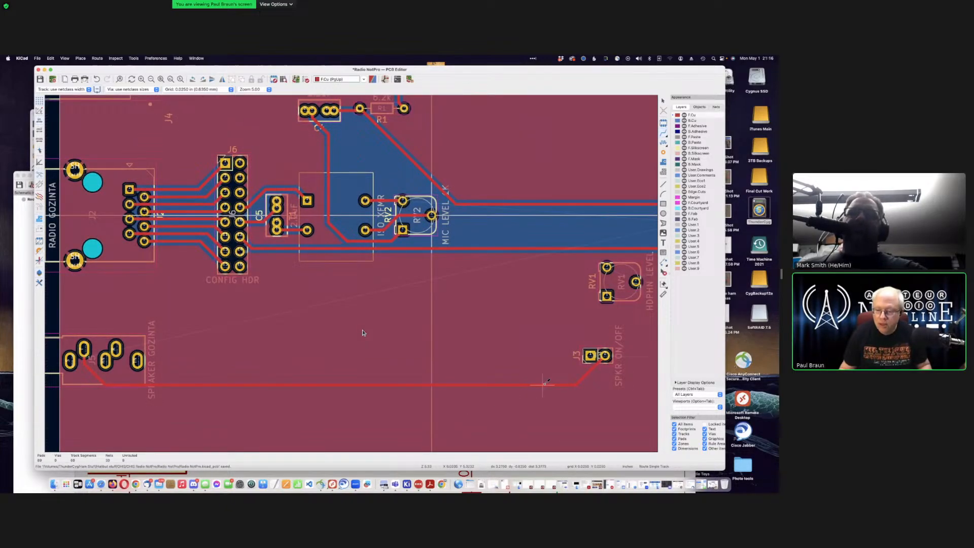
{"action": "key", "text": "Escape"}
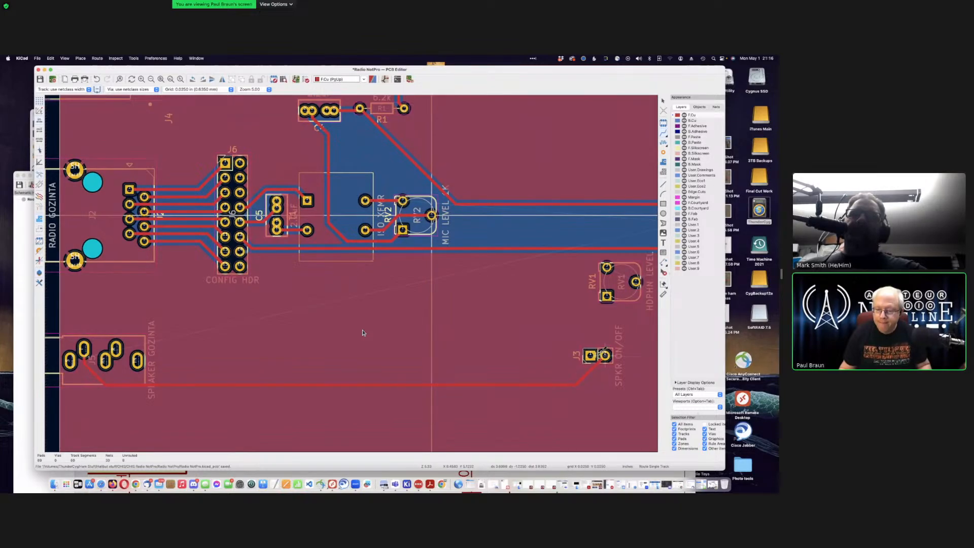
Step: Rotate and reposition the J3 header, then refill the copper zones
{"action": "left_click", "coordinate": [596, 352]}
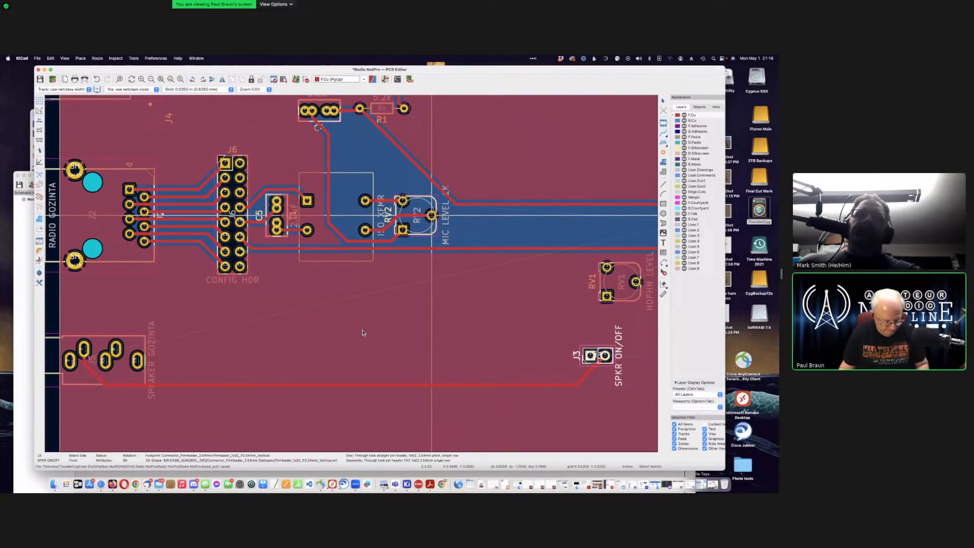
{"action": "key", "text": "r"}
{"action": "key", "text": "r"}
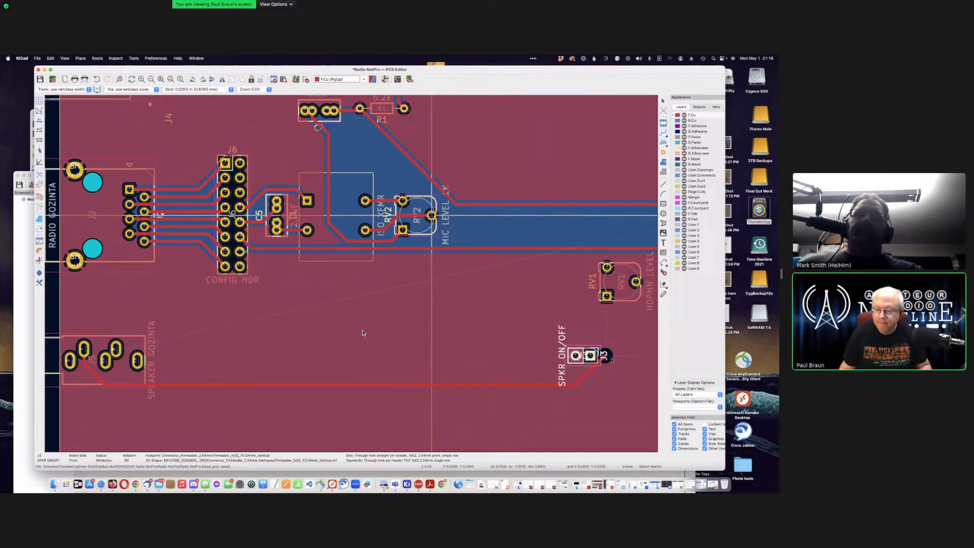
{"action": "key", "text": "m"}
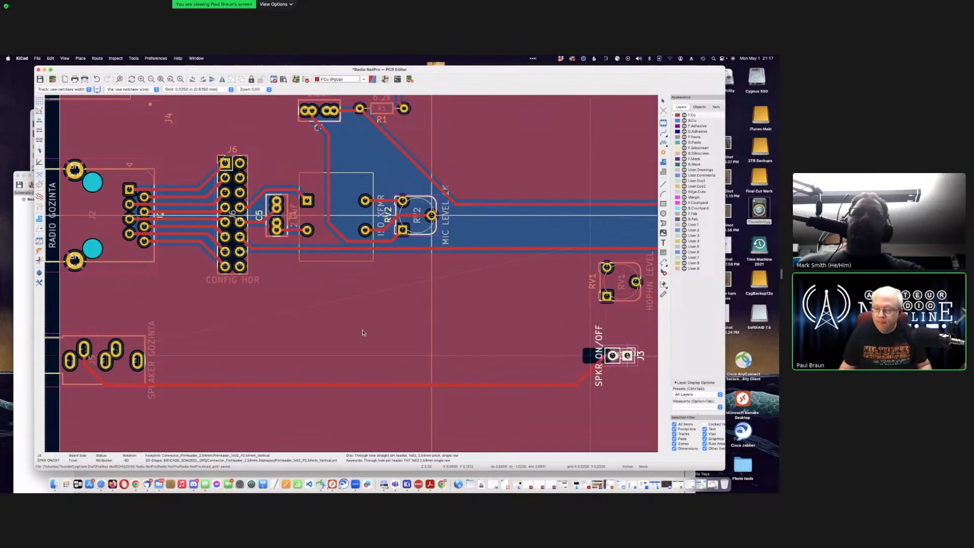
{"action": "left_click", "coordinate": [362, 333]}
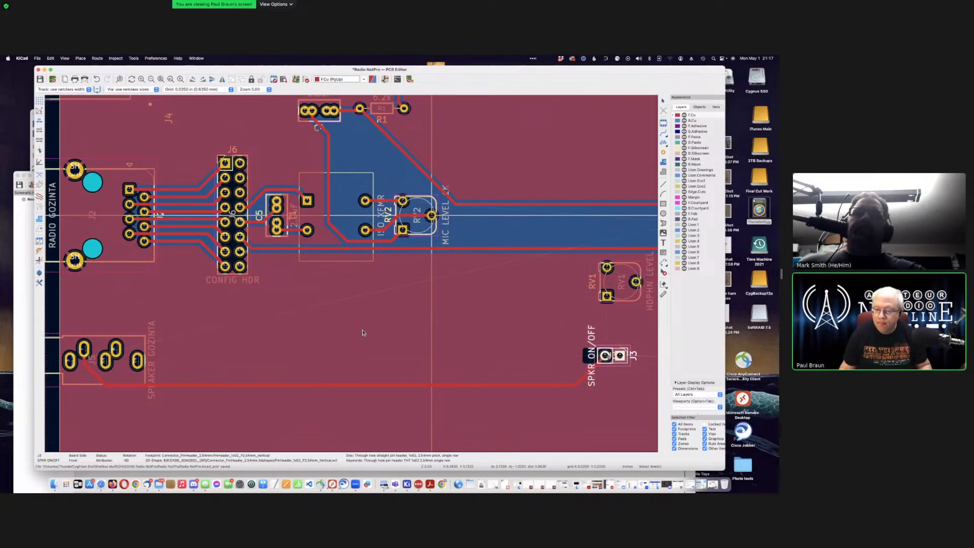
{"action": "scroll", "coordinate": [363, 333], "scroll_direction": "down", "scroll_amount": 2}
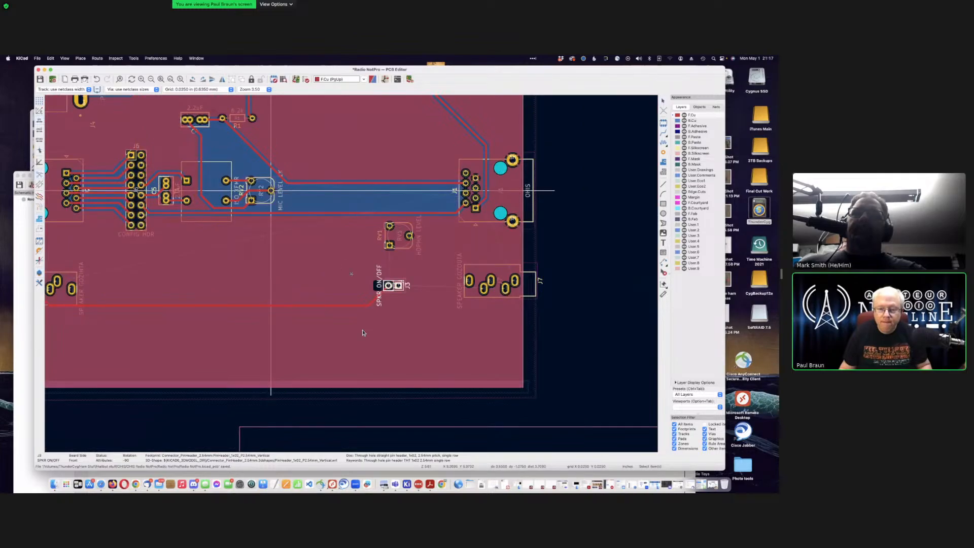
{"action": "scroll", "coordinate": [363, 332], "scroll_direction": "up", "scroll_amount": 5}
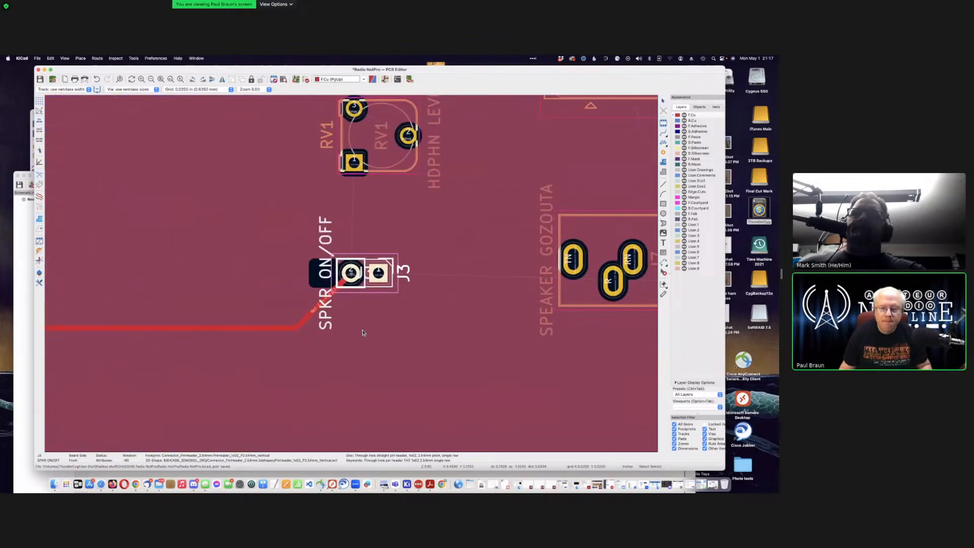
{"action": "left_click", "coordinate": [280, 297]}
{"action": "key", "text": "Escape"}
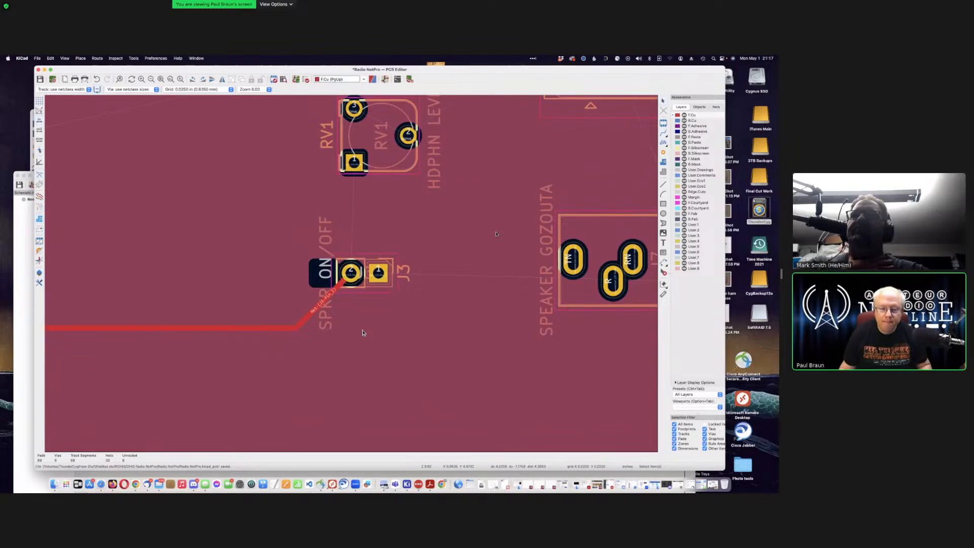
{"action": "key", "text": "b"}
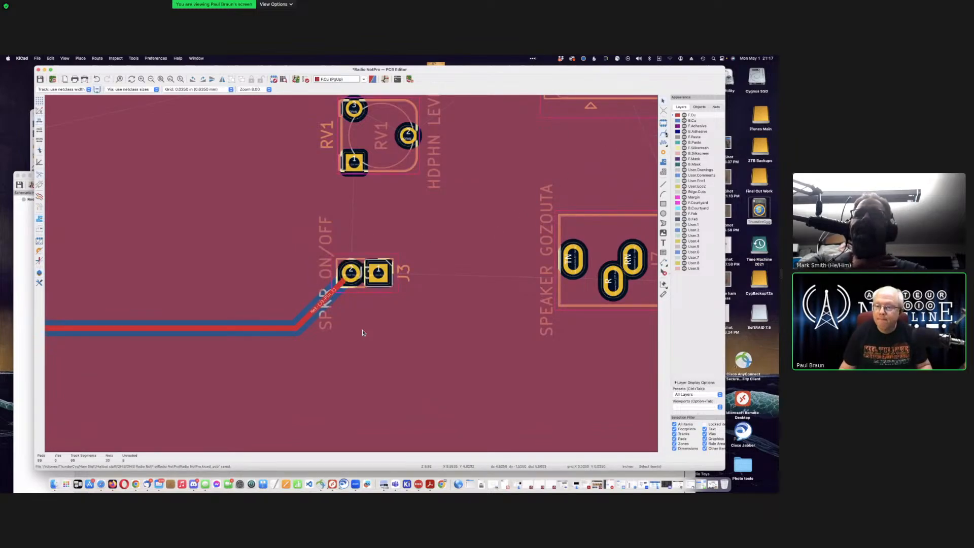
Step: Route a track from J3's first pad with a bend to J7's pad
{"action": "left_click", "coordinate": [379, 273]}
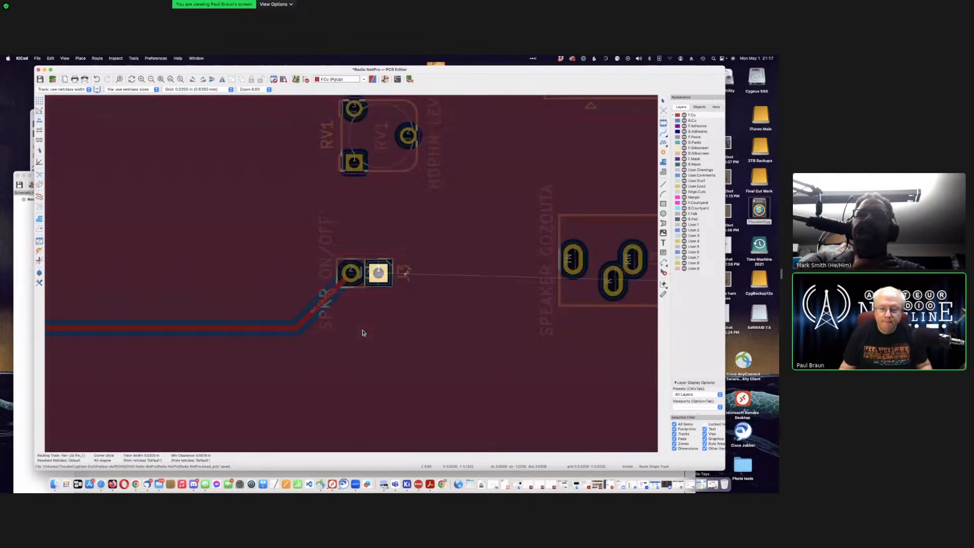
{"action": "scroll", "coordinate": [413, 269], "scroll_direction": "down", "scroll_amount": 3}
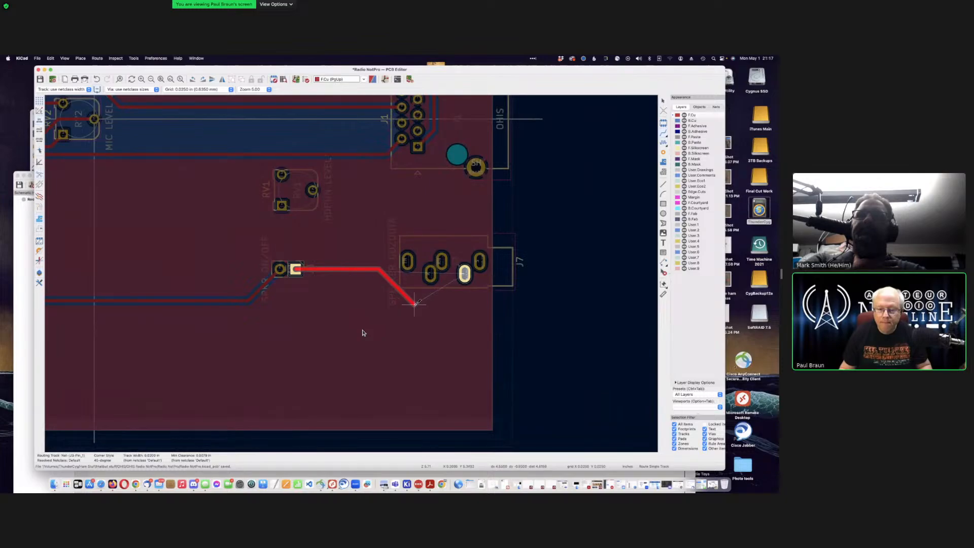
{"action": "left_click", "coordinate": [423, 301]}
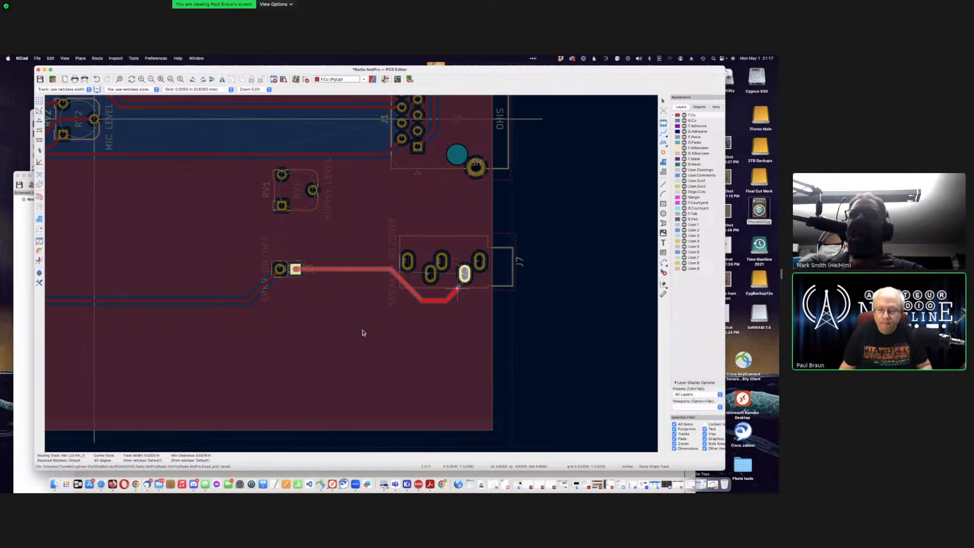
{"action": "left_click", "coordinate": [465, 276]}
Step: Route J3 up to RV1 and join RV1's two pads, cancelling the RV1-to-J1 attempt
{"action": "left_click", "coordinate": [279, 269]}
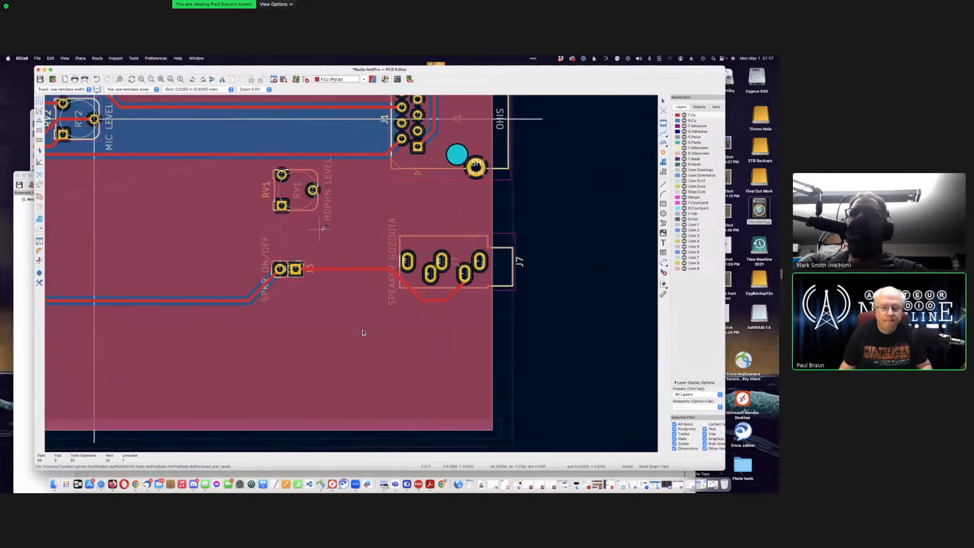
{"action": "left_click", "coordinate": [282, 205]}
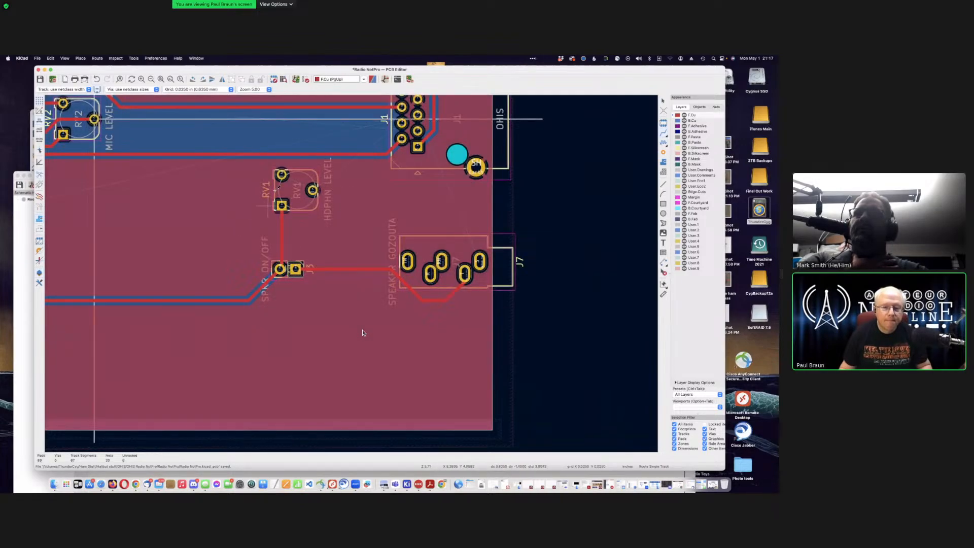
{"action": "left_click", "coordinate": [281, 174]}
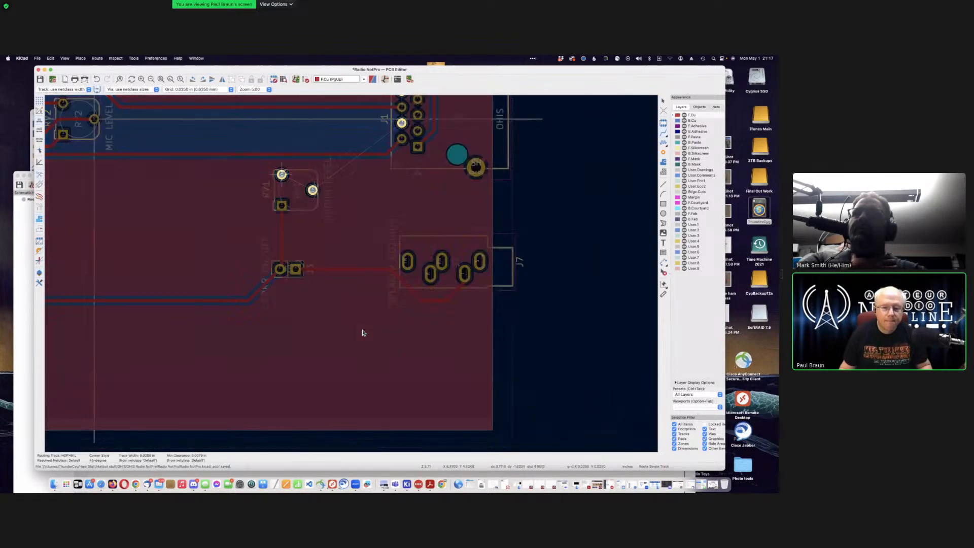
{"action": "left_click", "coordinate": [313, 190]}
{"action": "left_click", "coordinate": [313, 190]}
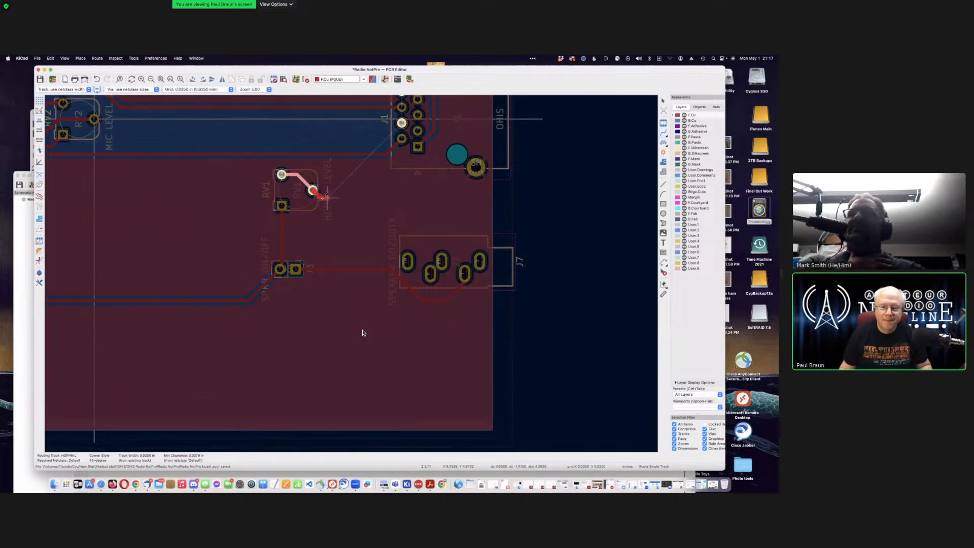
{"action": "key", "text": "Escape"}
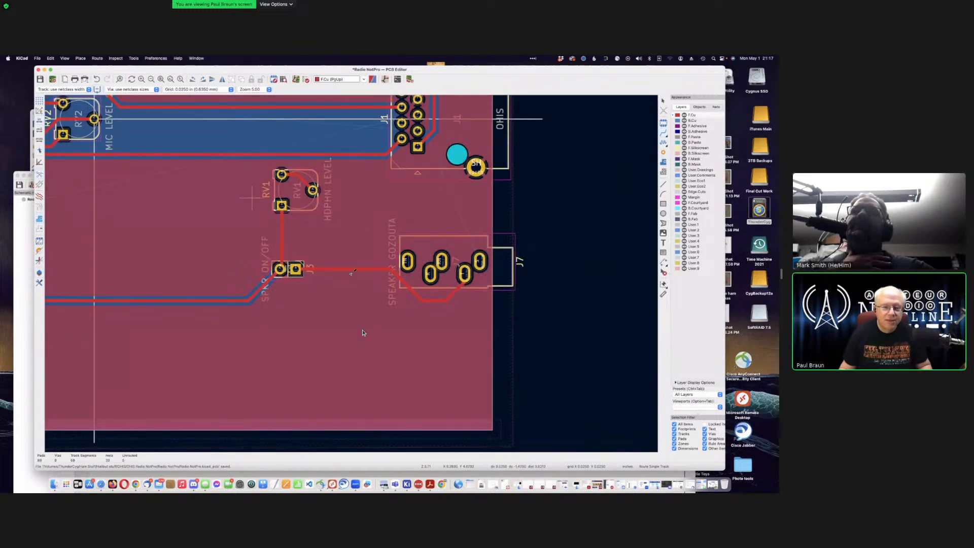
Step: After two cancelled tries, start a track from J5's pad toward J7
{"action": "scroll", "coordinate": [252, 198], "scroll_direction": "down", "scroll_amount": 5}
{"action": "scroll", "coordinate": [363, 332], "scroll_direction": "up", "scroll_amount": 3}
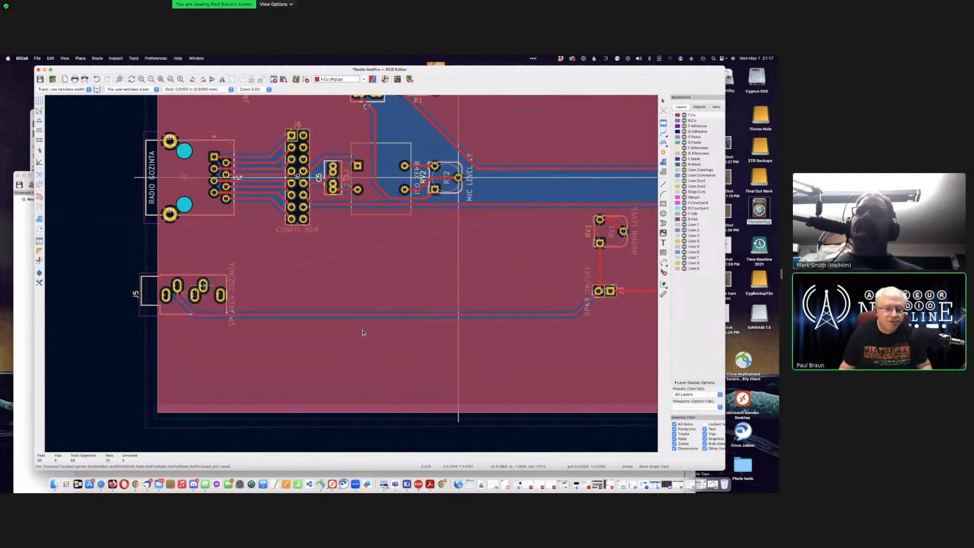
{"action": "left_click", "coordinate": [203, 284]}
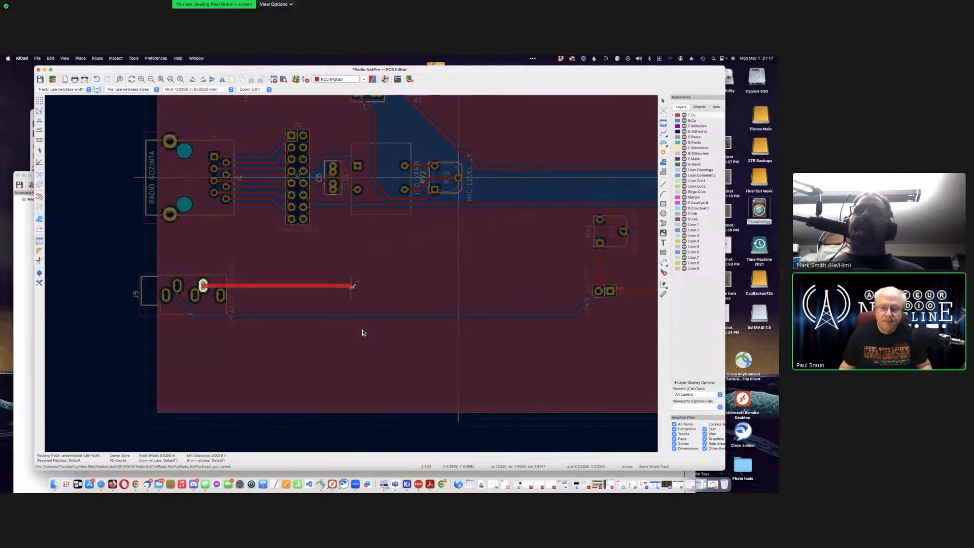
{"action": "scroll", "coordinate": [354, 285], "scroll_direction": "down", "scroll_amount": 3}
{"action": "key", "text": "Escape"}
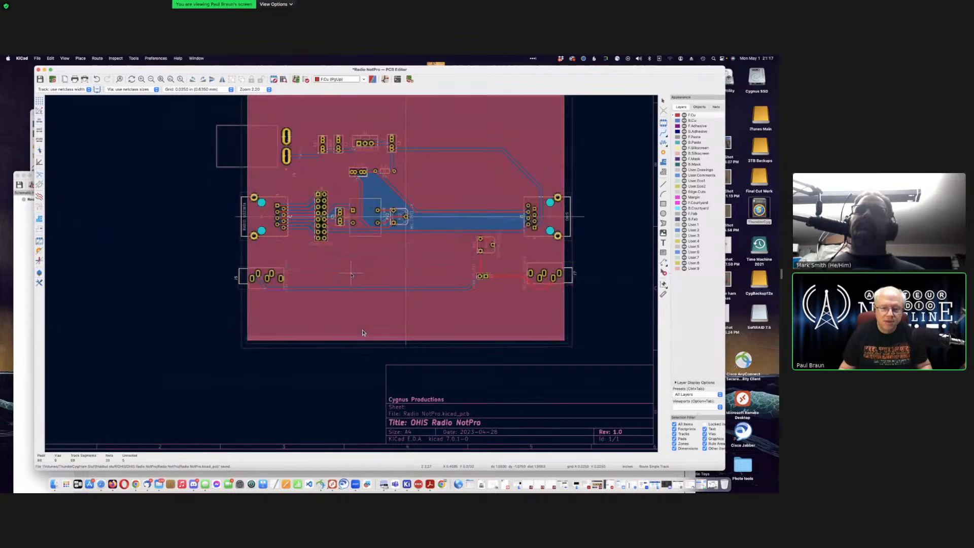
{"action": "scroll", "coordinate": [351, 272], "scroll_direction": "up", "scroll_amount": 3}
{"action": "scroll", "coordinate": [362, 333], "scroll_direction": "up", "scroll_amount": 5}
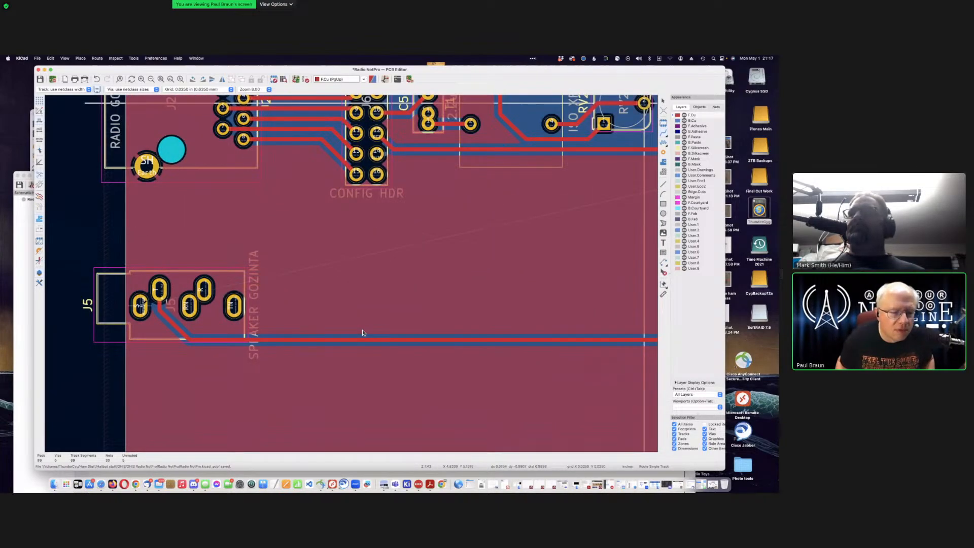
{"action": "left_click", "coordinate": [140, 304]}
{"action": "scroll", "coordinate": [193, 263], "scroll_direction": "down", "scroll_amount": 2}
{"action": "scroll", "coordinate": [353, 272], "scroll_direction": "down", "scroll_amount": 5}
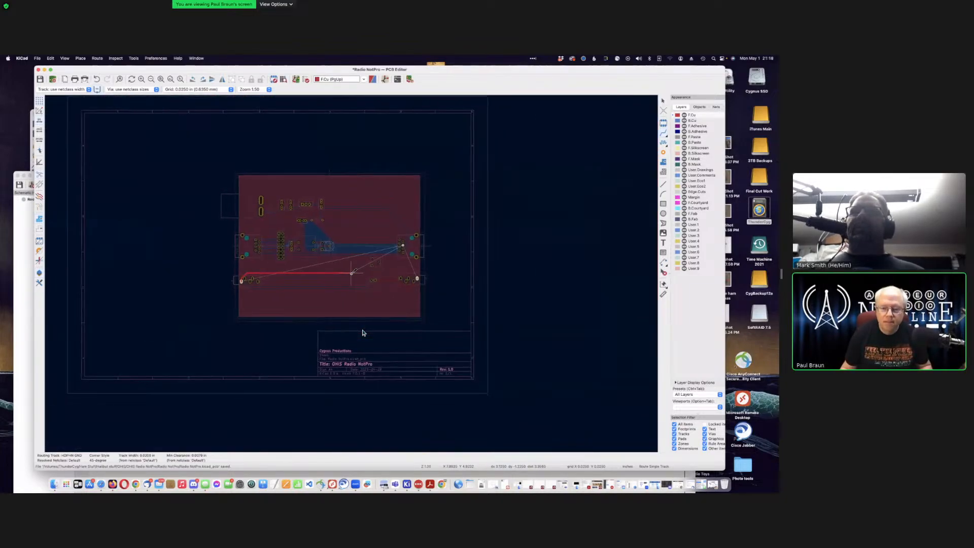
{"action": "scroll", "coordinate": [396, 247], "scroll_direction": "up", "scroll_amount": 3}
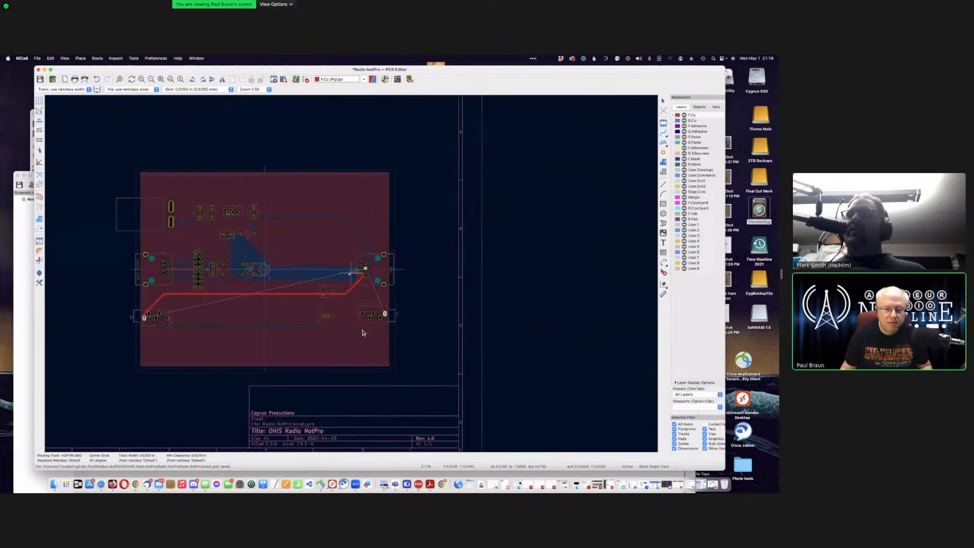
{"action": "key", "text": "Escape"}
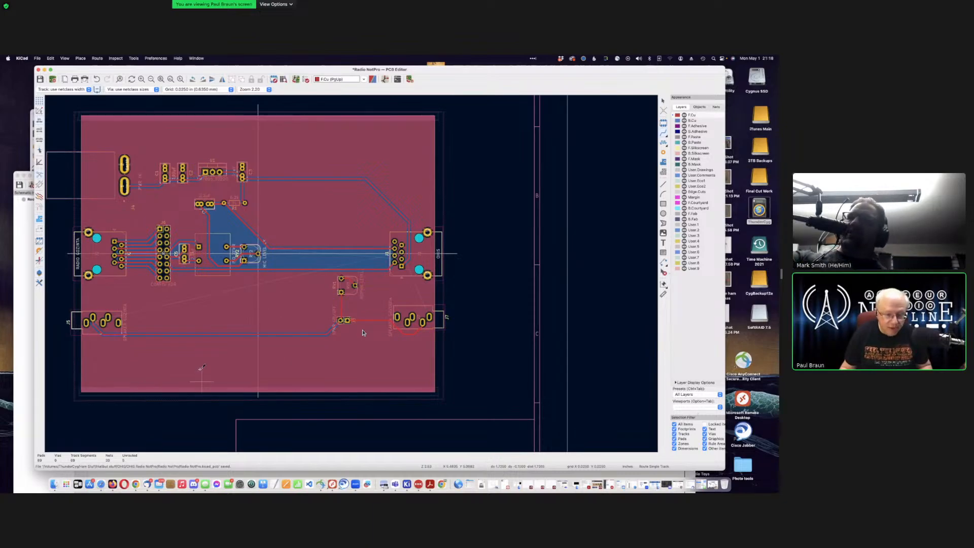
{"action": "left_click", "coordinate": [86, 321]}
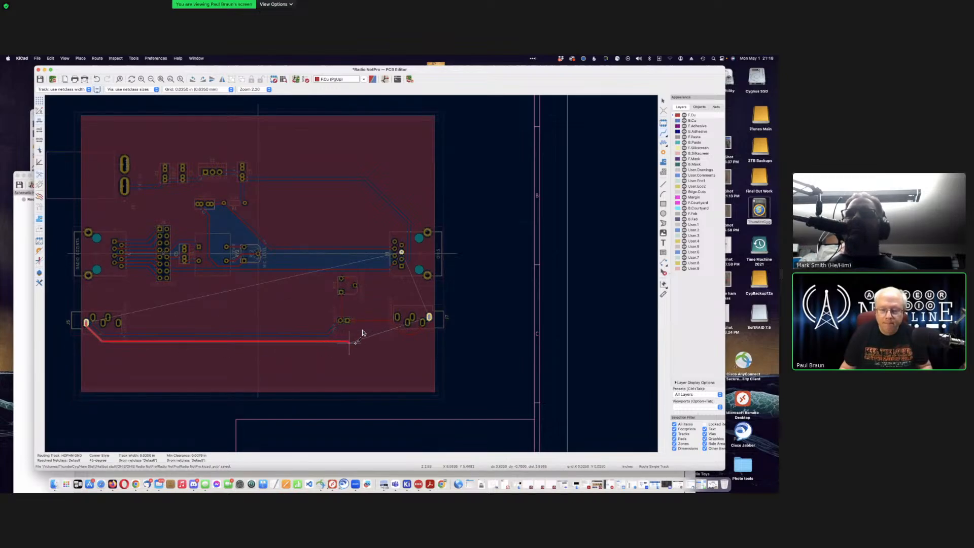
Step: End the J5 track at J7's pad, then cancel a trial route from J7's ground pad
{"action": "left_click", "coordinate": [430, 315]}
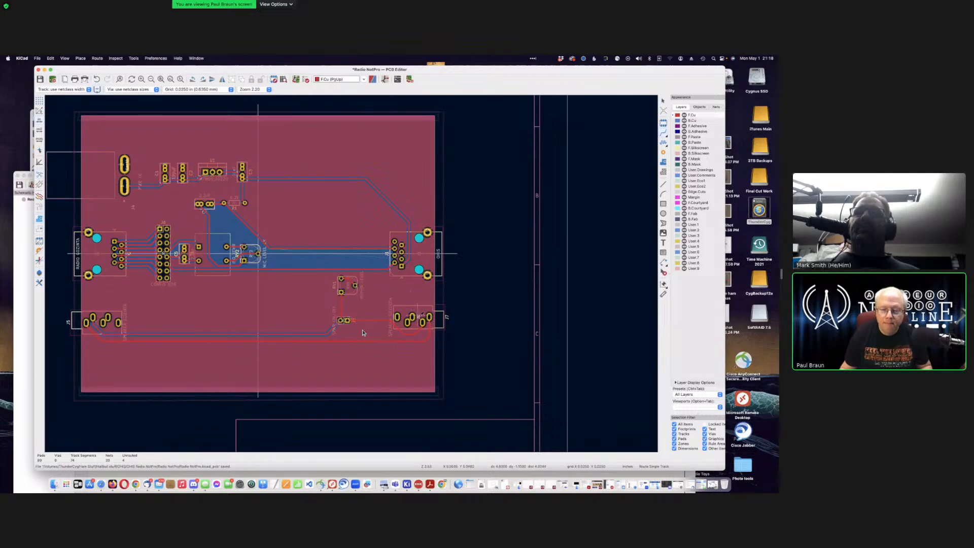
{"action": "scroll", "coordinate": [362, 333], "scroll_direction": "down", "scroll_amount": 2}
{"action": "scroll", "coordinate": [363, 333], "scroll_direction": "up", "scroll_amount": 8}
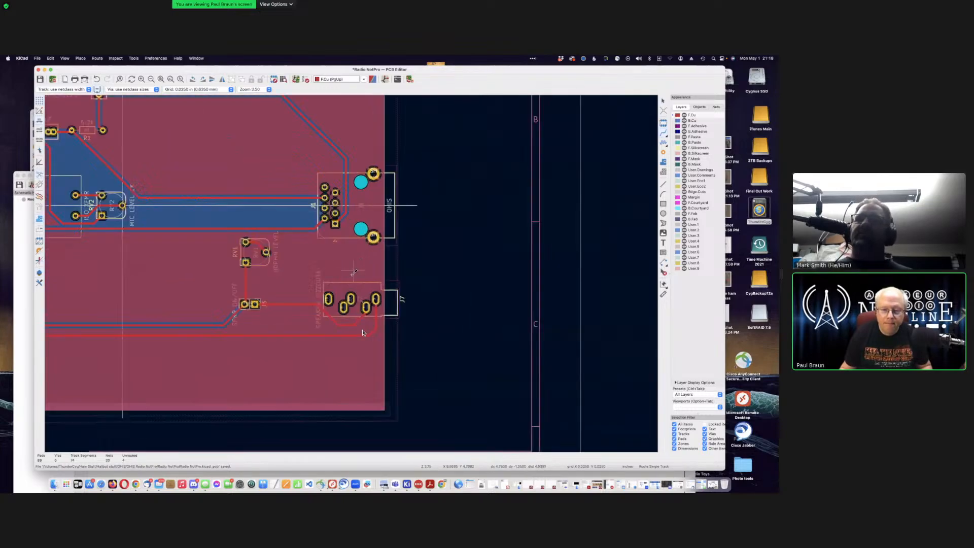
{"action": "left_click", "coordinate": [372, 362]}
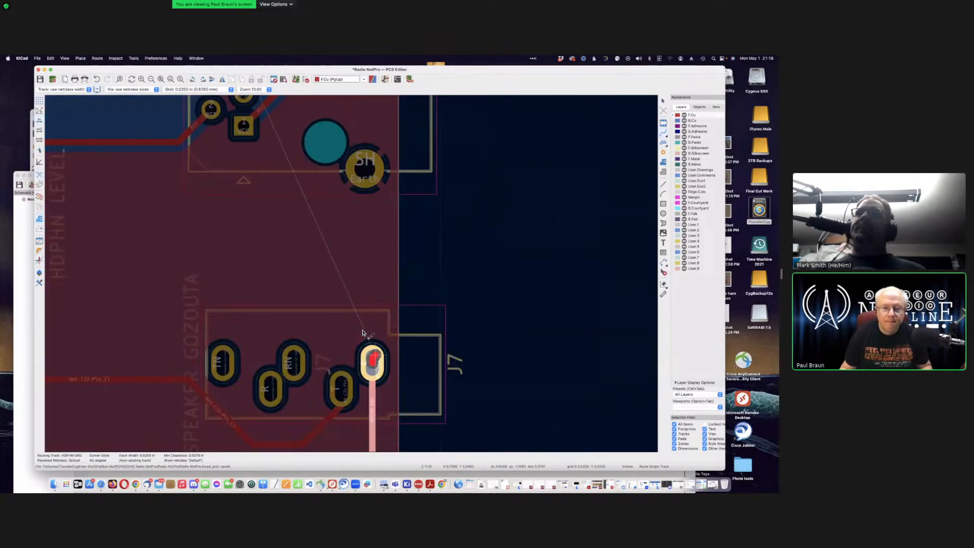
{"action": "scroll", "coordinate": [368, 337], "scroll_direction": "down", "scroll_amount": 1}
{"action": "scroll", "coordinate": [353, 272], "scroll_direction": "down", "scroll_amount": 4}
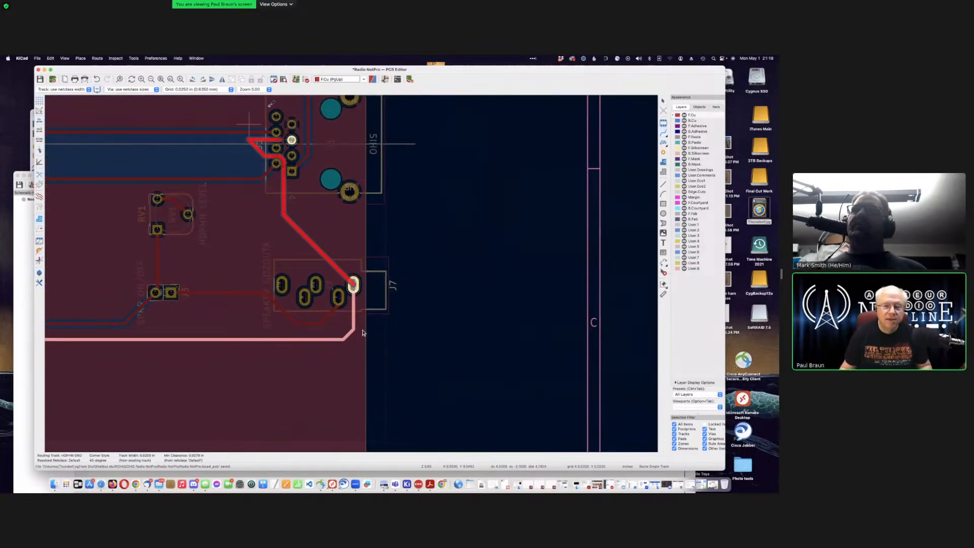
{"action": "key", "text": "Escape"}
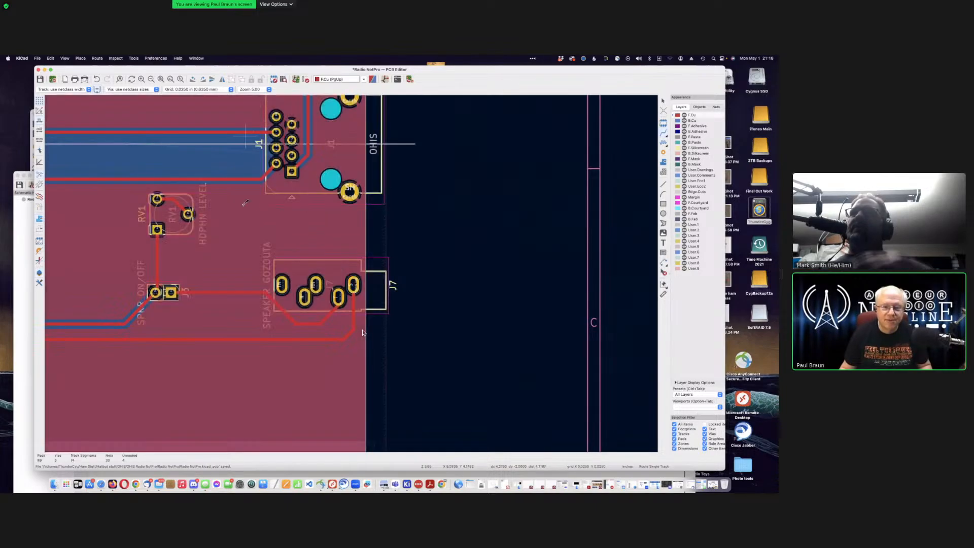
Step: Cancel the front-copper HDPHN L route from RV1 and switch the active layer to B.Cu
{"action": "scroll", "coordinate": [362, 333], "scroll_direction": "down", "scroll_amount": 5}
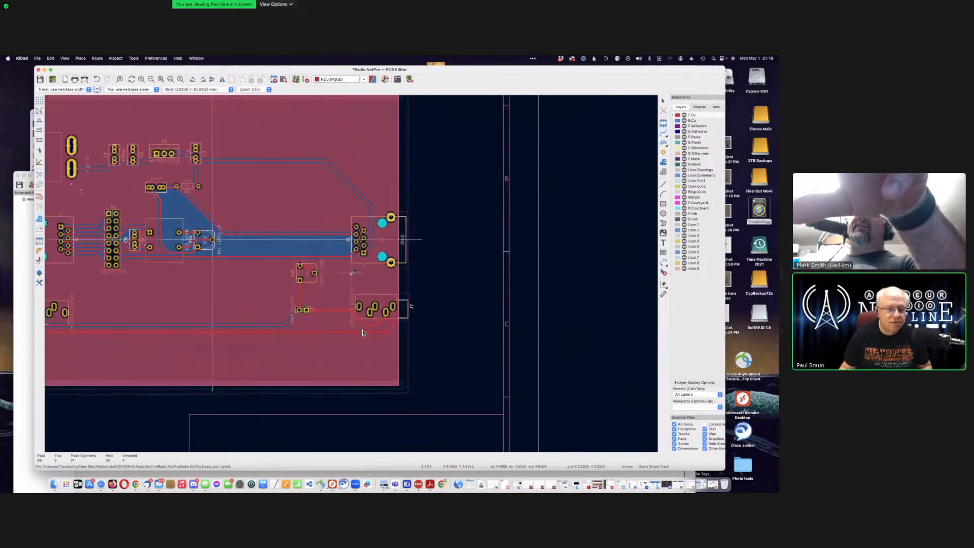
{"action": "scroll", "coordinate": [362, 333], "scroll_direction": "up", "scroll_amount": 3}
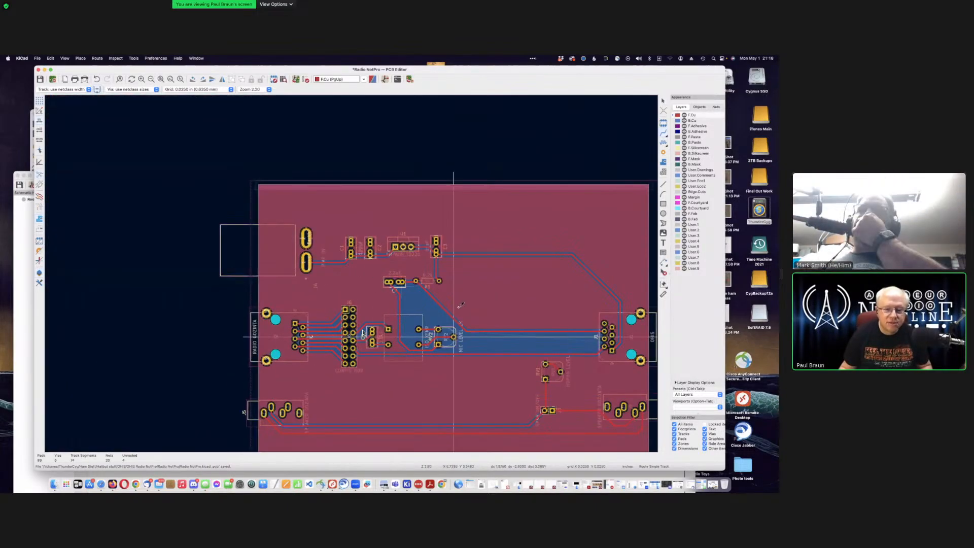
{"action": "scroll", "coordinate": [363, 332], "scroll_direction": "up", "scroll_amount": 2}
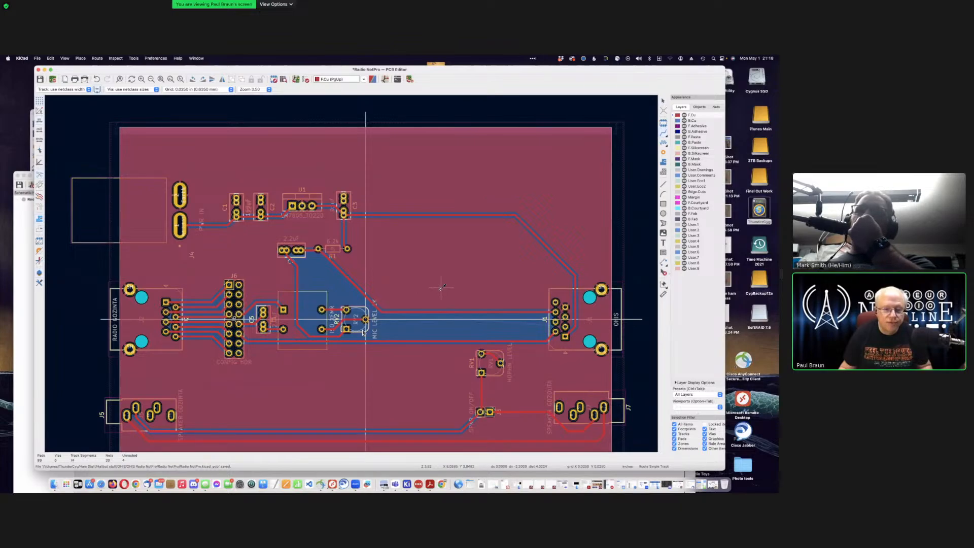
{"action": "scroll", "coordinate": [362, 333], "scroll_direction": "right", "scroll_amount": 3}
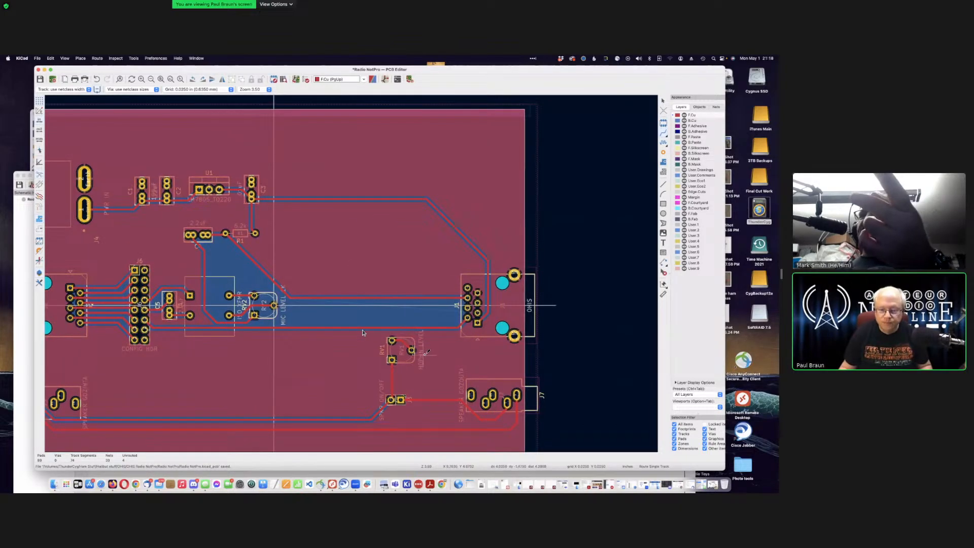
{"action": "scroll", "coordinate": [362, 333], "scroll_direction": "right", "scroll_amount": 3}
{"action": "scroll", "coordinate": [363, 333], "scroll_direction": "down", "scroll_amount": 2}
{"action": "scroll", "coordinate": [363, 333], "scroll_direction": "left", "scroll_amount": 3}
{"action": "scroll", "coordinate": [362, 333], "scroll_direction": "up", "scroll_amount": 1}
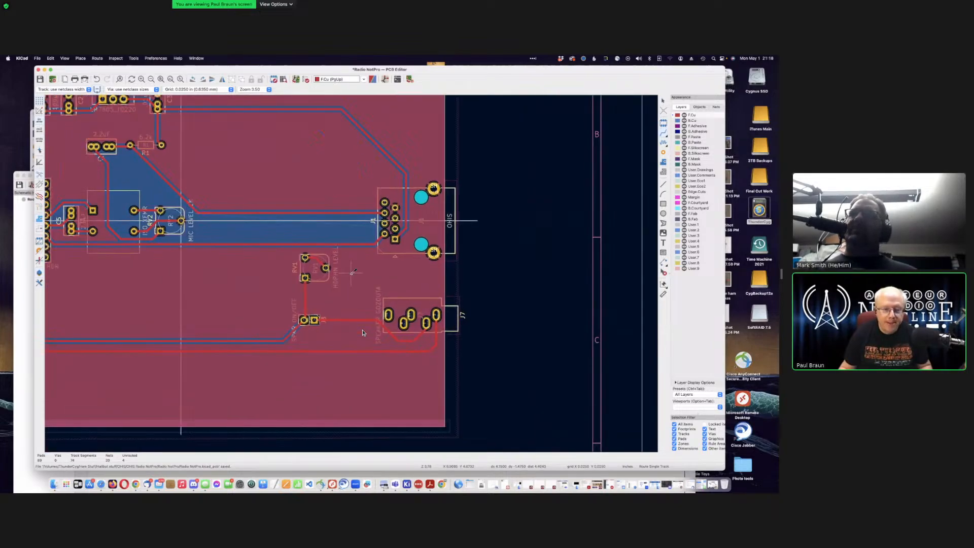
{"action": "scroll", "coordinate": [363, 332], "scroll_direction": "up", "scroll_amount": 4}
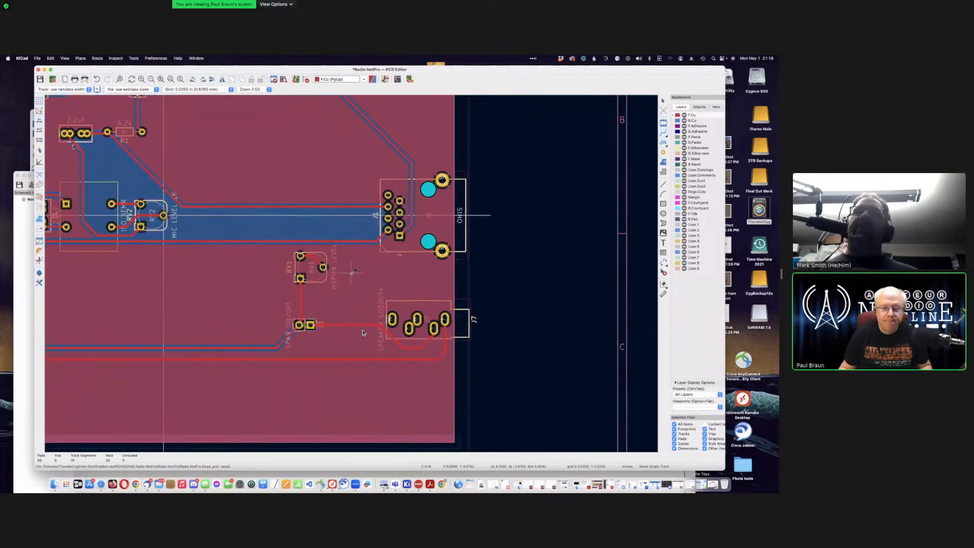
{"action": "scroll", "coordinate": [363, 332], "scroll_direction": "up", "scroll_amount": 1}
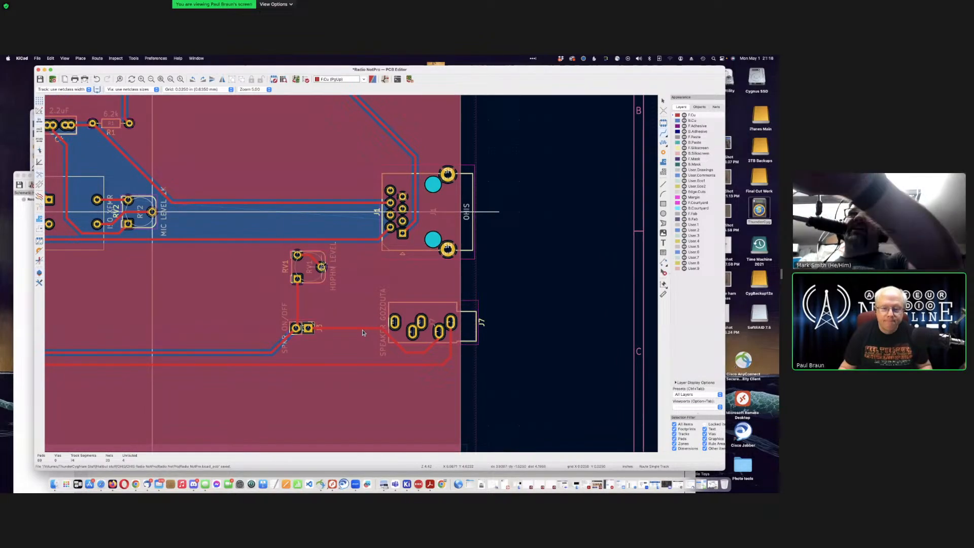
{"action": "left_click", "coordinate": [321, 266]}
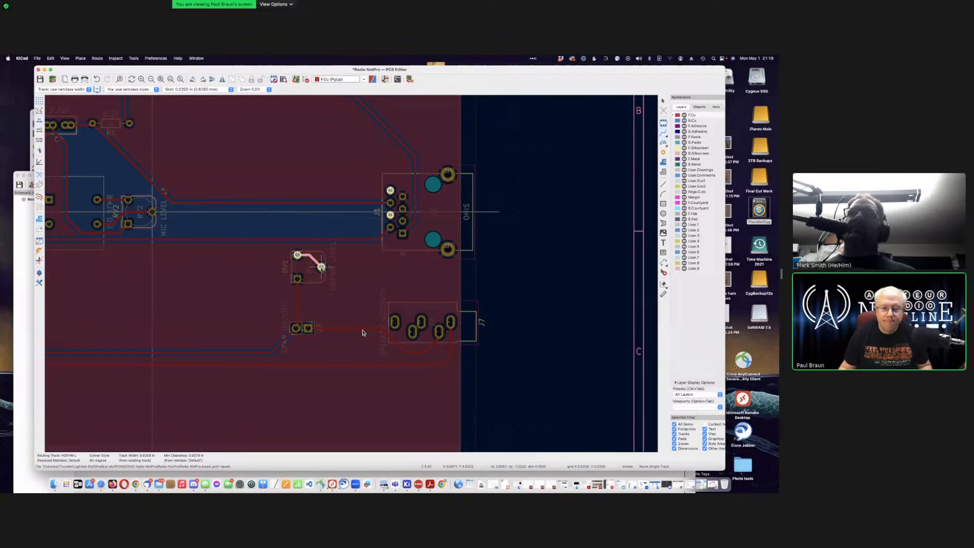
{"action": "key", "text": "Escape"}
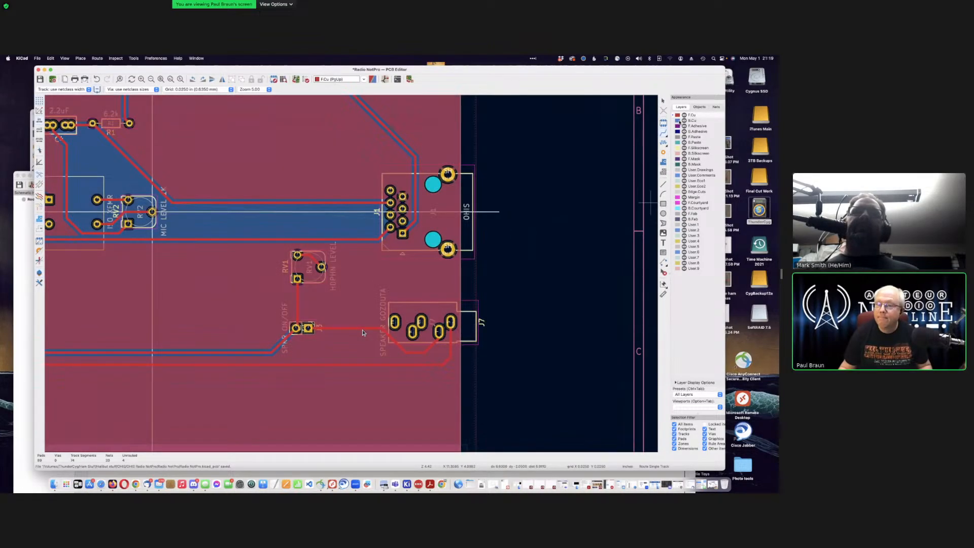
{"action": "key", "text": "Page_Down"}
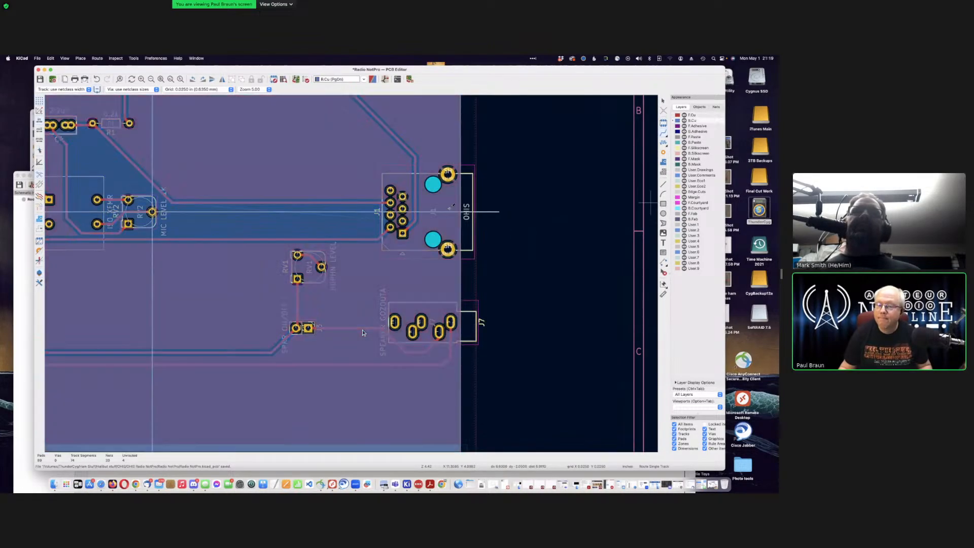
Step: Route a back-copper HDPHN L track from RV1's right pad to J1, removing the stray stub
{"action": "left_click", "coordinate": [322, 267]}
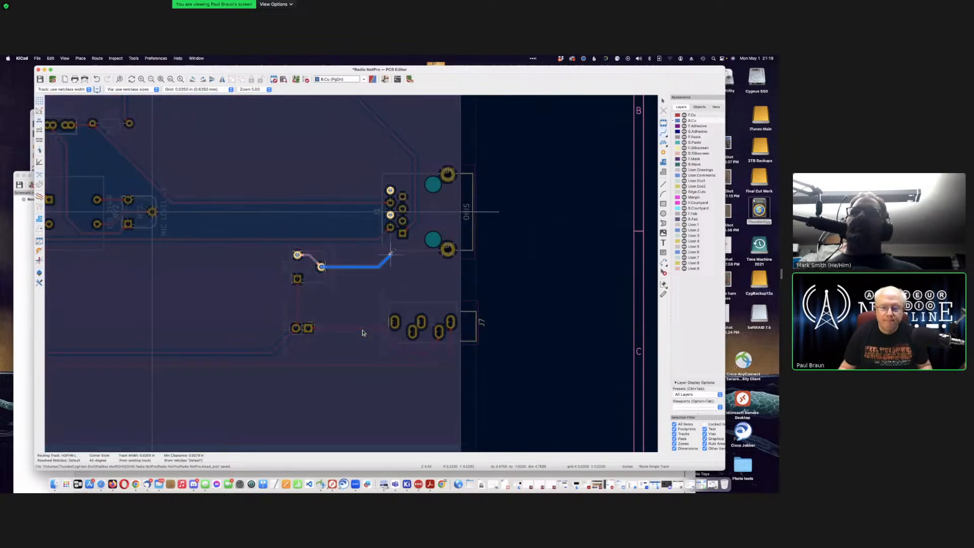
{"action": "left_click", "coordinate": [391, 215]}
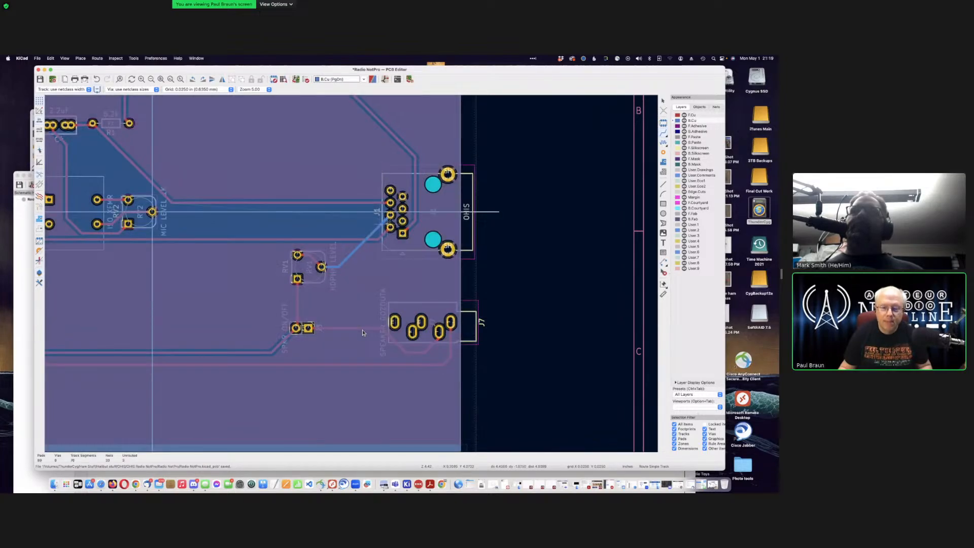
{"action": "left_click", "coordinate": [391, 215]}
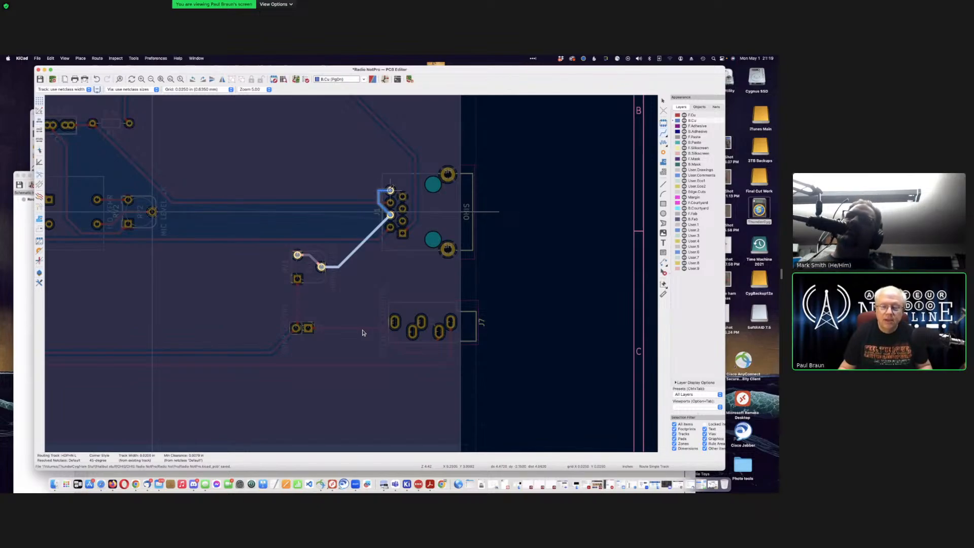
{"action": "key", "text": "Escape"}
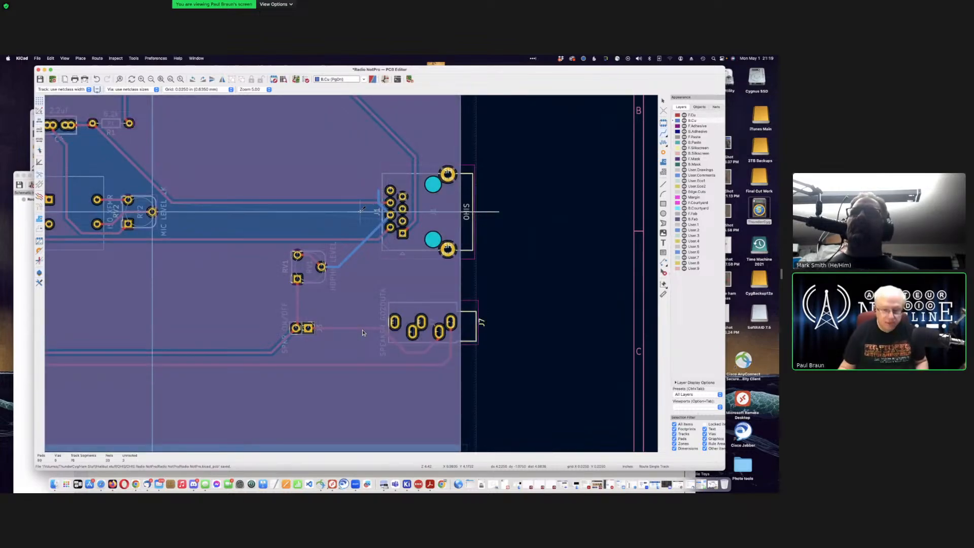
{"action": "key", "text": "super+z"}
Step: Link J1's HDPHN L pad to the upper J1 pad with a back-copper track
{"action": "scroll", "coordinate": [421, 229], "scroll_direction": "down", "scroll_amount": 1}
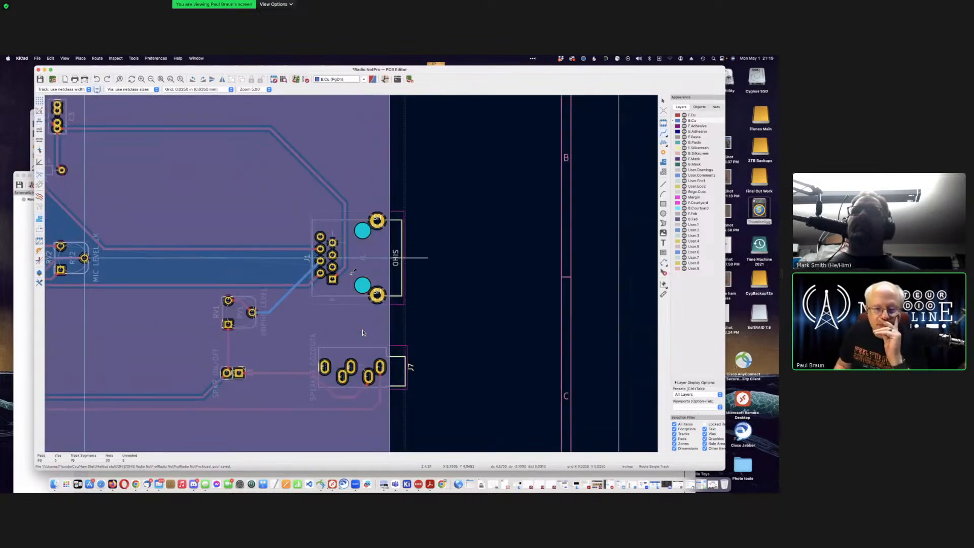
{"action": "scroll", "coordinate": [363, 333], "scroll_direction": "up", "scroll_amount": 3}
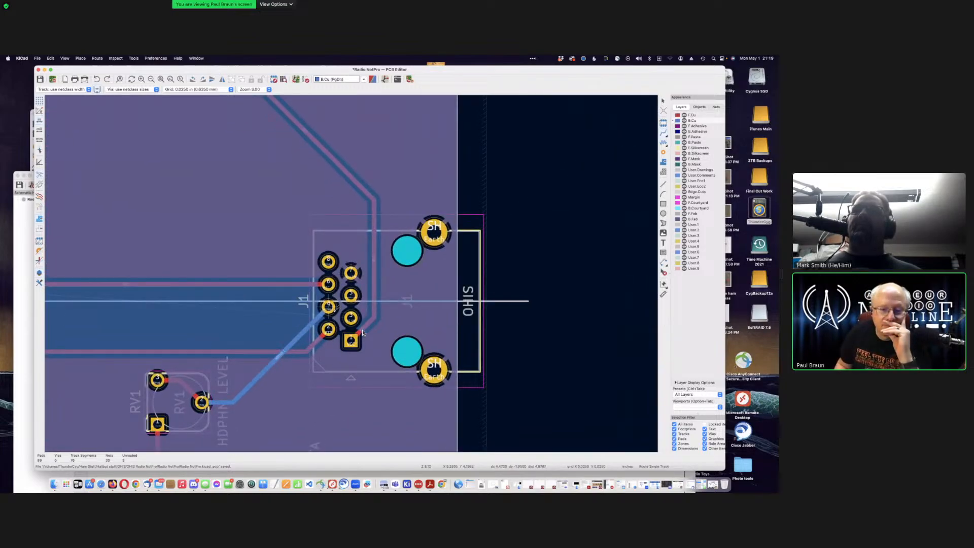
{"action": "left_click", "coordinate": [329, 307]}
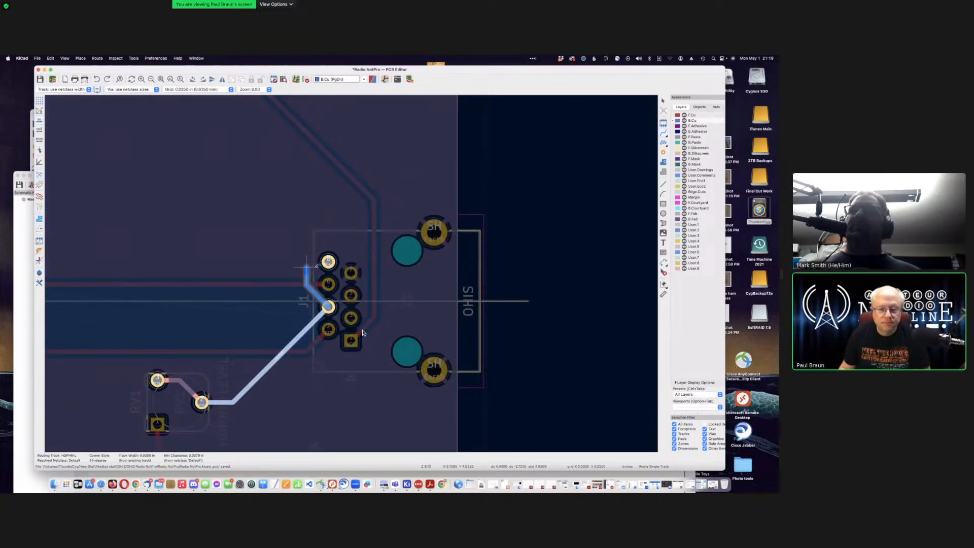
{"action": "left_click", "coordinate": [327, 261]}
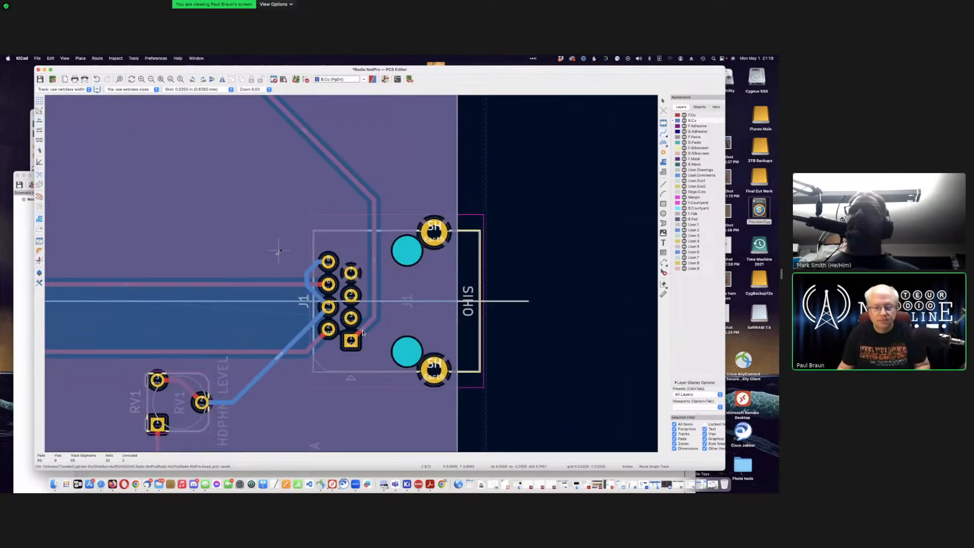
{"action": "scroll", "coordinate": [314, 264], "scroll_direction": "down", "scroll_amount": 3}
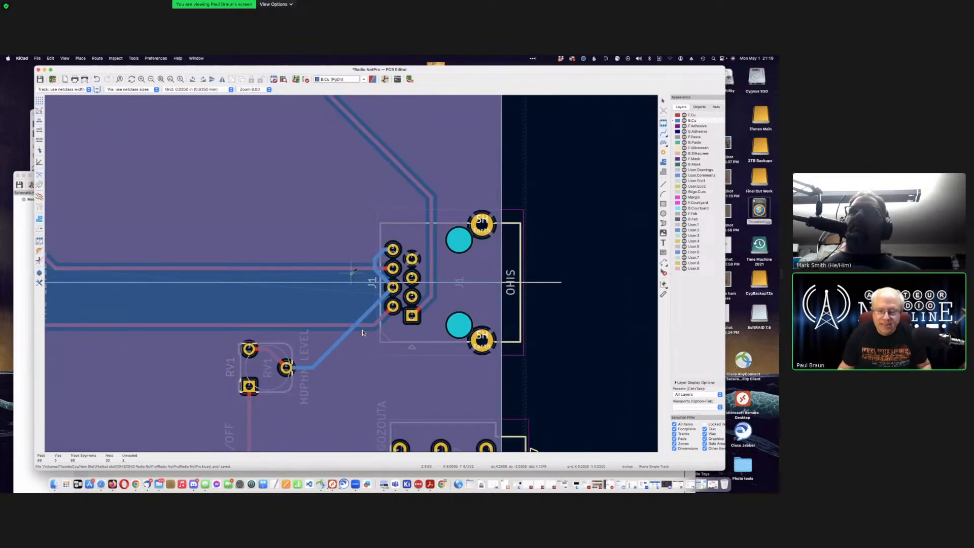
{"action": "scroll", "coordinate": [353, 272], "scroll_direction": "down", "scroll_amount": 2}
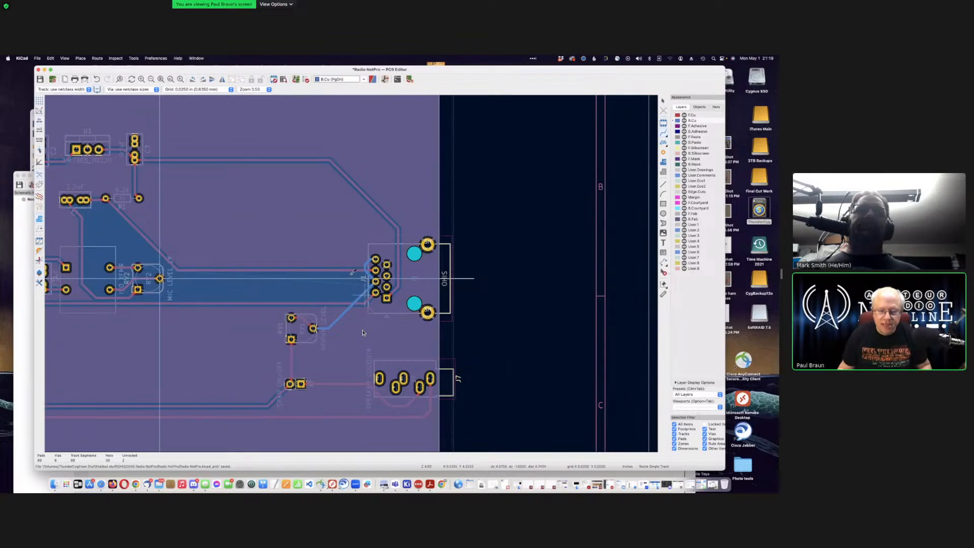
{"action": "scroll", "coordinate": [362, 332], "scroll_direction": "down", "scroll_amount": 2}
{"action": "scroll", "coordinate": [363, 332], "scroll_direction": "up", "scroll_amount": 3}
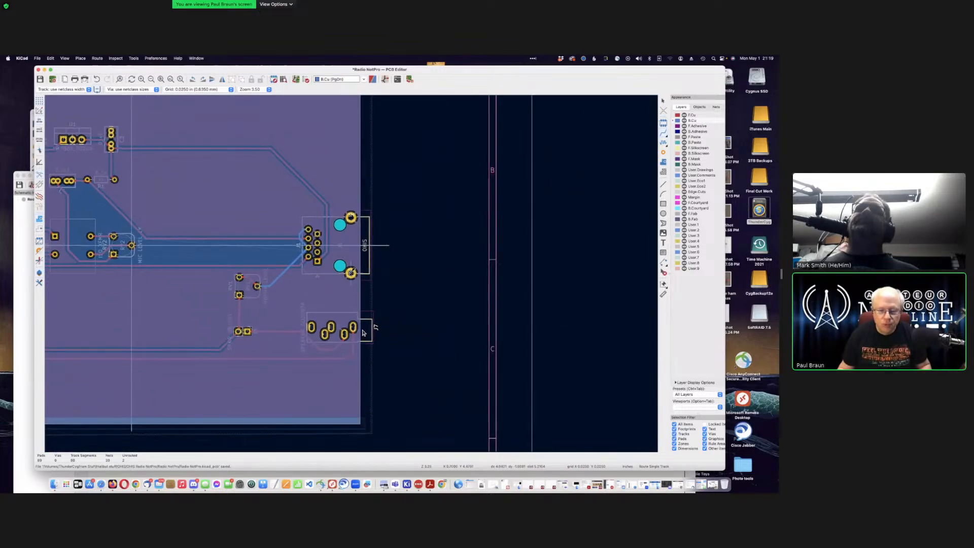
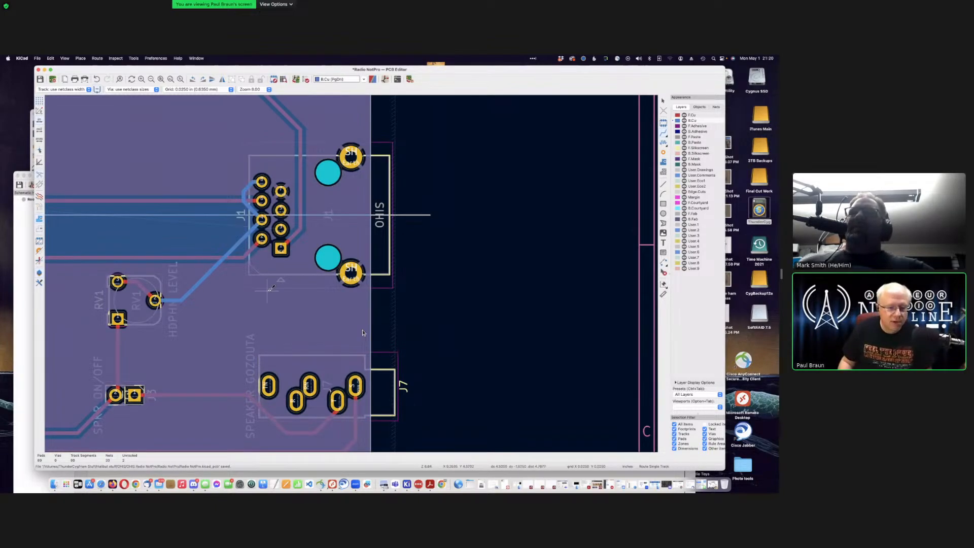
Step: Bring J1 and J7 into view and start a back-copper HDPHN GND track at J1 pad 5
{"action": "scroll", "coordinate": [353, 271], "scroll_direction": "left", "scroll_amount": 5}
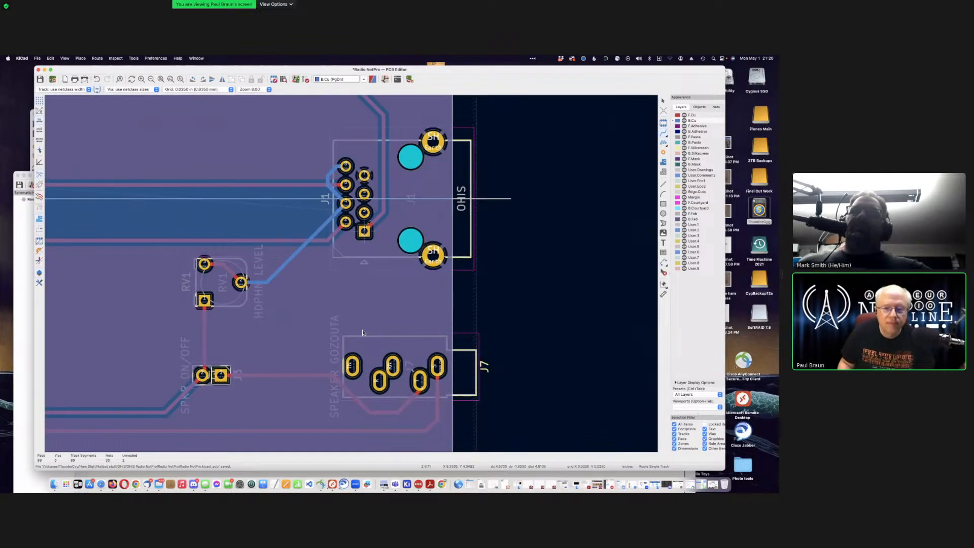
{"action": "scroll", "coordinate": [353, 272], "scroll_direction": "down", "scroll_amount": 2}
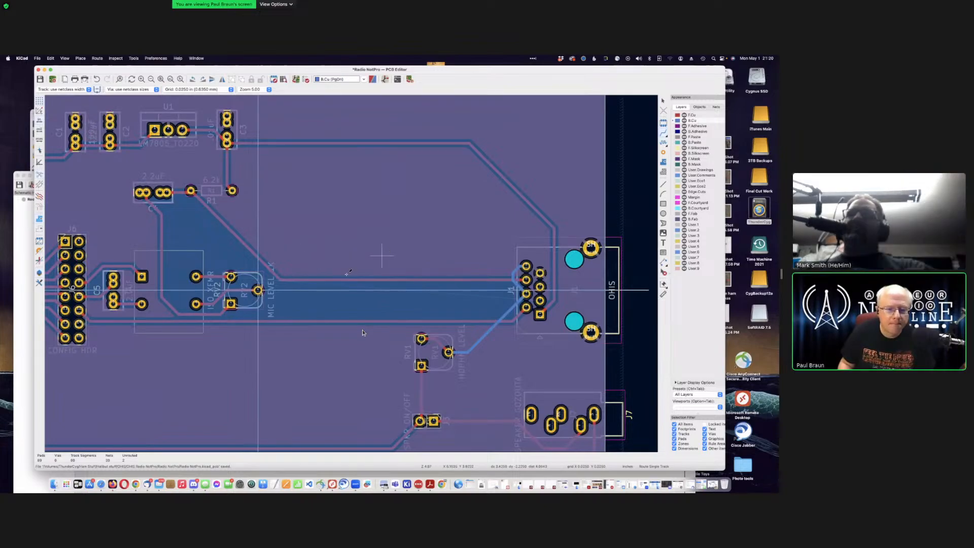
{"action": "scroll", "coordinate": [245, 296], "scroll_direction": "right", "scroll_amount": 2}
{"action": "scroll", "coordinate": [244, 296], "scroll_direction": "up", "scroll_amount": 1}
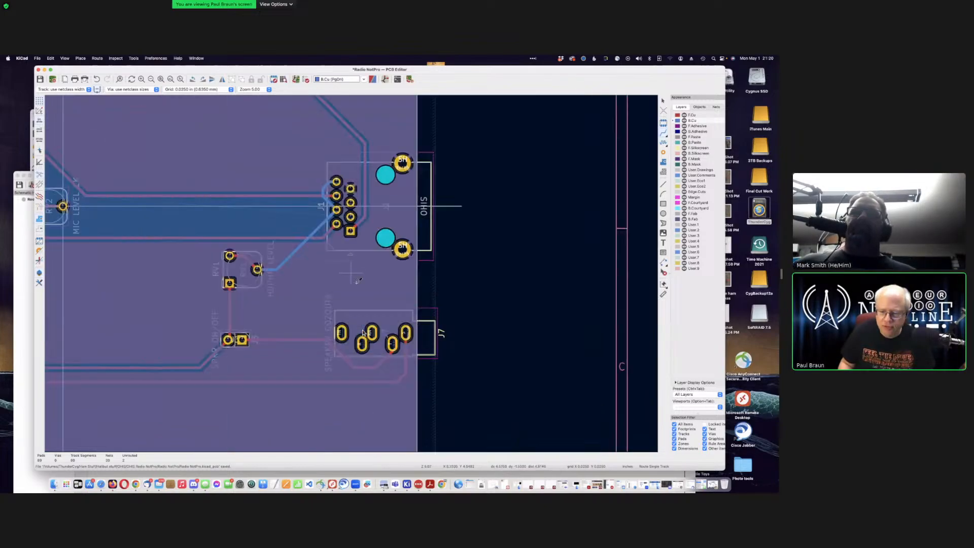
{"action": "middle_click_drag", "start_coordinate": [511, 373], "coordinate": [350, 273]}
{"action": "scroll", "coordinate": [353, 271], "scroll_direction": "up", "scroll_amount": 4}
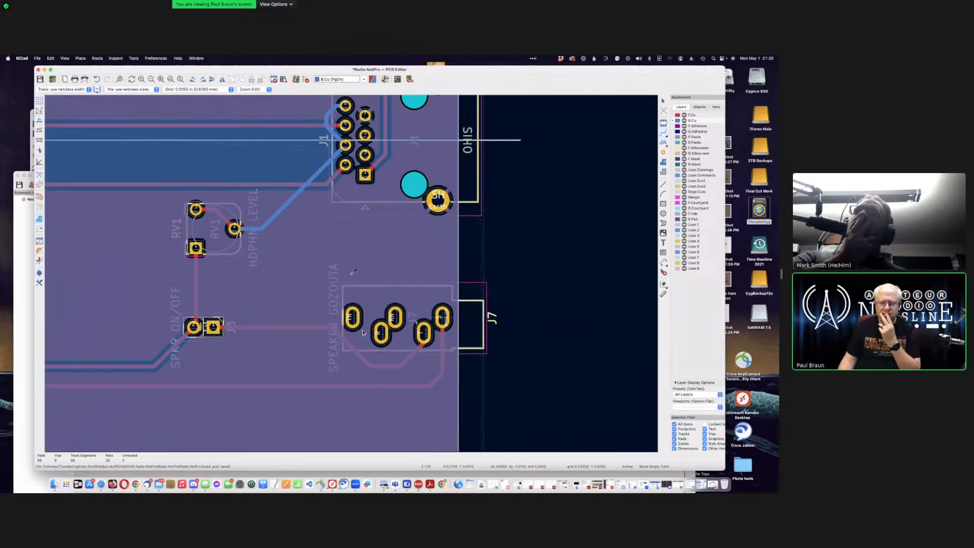
{"action": "scroll", "coordinate": [362, 332], "scroll_direction": "down", "scroll_amount": 4}
{"action": "scroll", "coordinate": [136, 253], "scroll_direction": "down", "scroll_amount": 2}
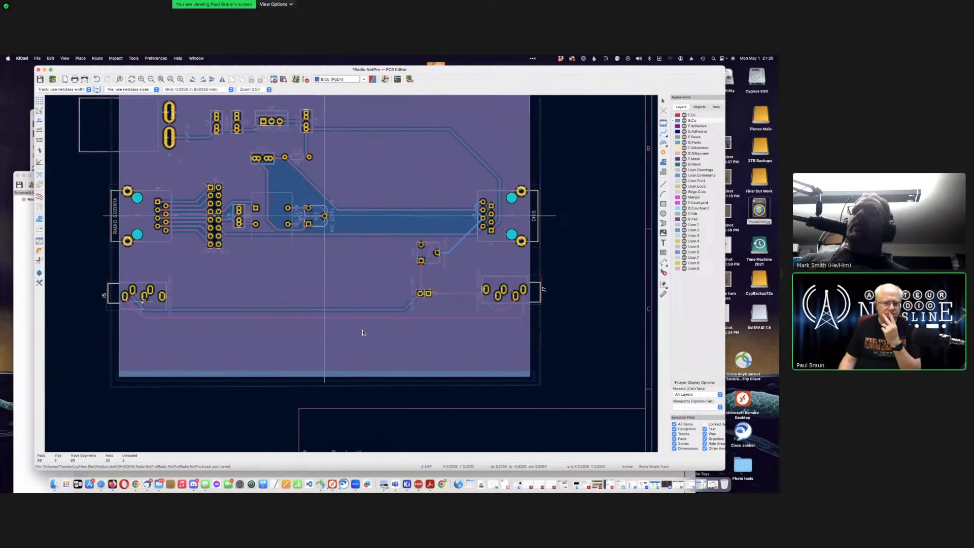
{"action": "scroll", "coordinate": [142, 303], "scroll_direction": "up", "scroll_amount": 3}
{"action": "scroll", "coordinate": [426, 278], "scroll_direction": "up", "scroll_amount": 1}
{"action": "scroll", "coordinate": [332, 271], "scroll_direction": "up", "scroll_amount": 2}
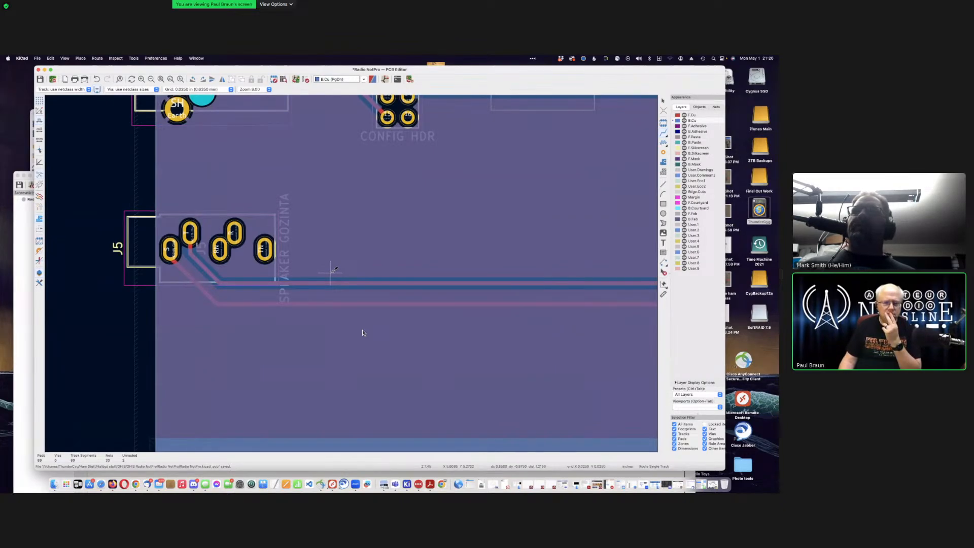
{"action": "scroll", "coordinate": [330, 272], "scroll_direction": "down", "scroll_amount": 4}
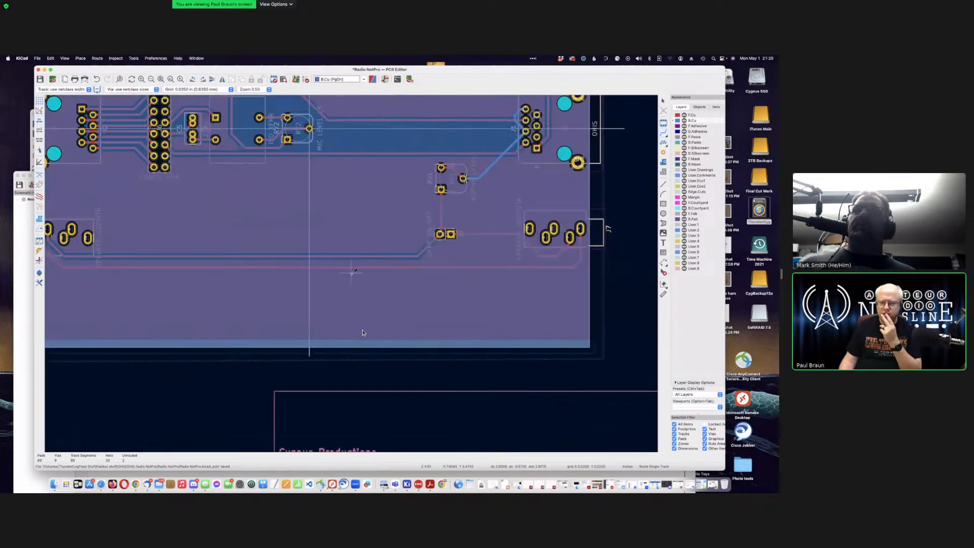
{"action": "scroll", "coordinate": [538, 242], "scroll_direction": "up", "scroll_amount": 5}
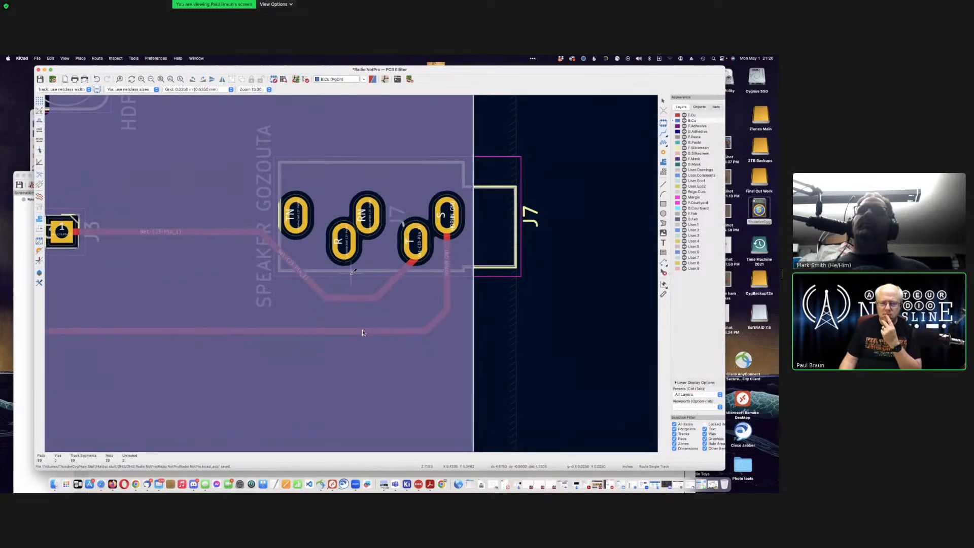
{"action": "scroll", "coordinate": [362, 333], "scroll_direction": "down", "scroll_amount": 3}
{"action": "scroll", "coordinate": [363, 332], "scroll_direction": "down", "scroll_amount": 4}
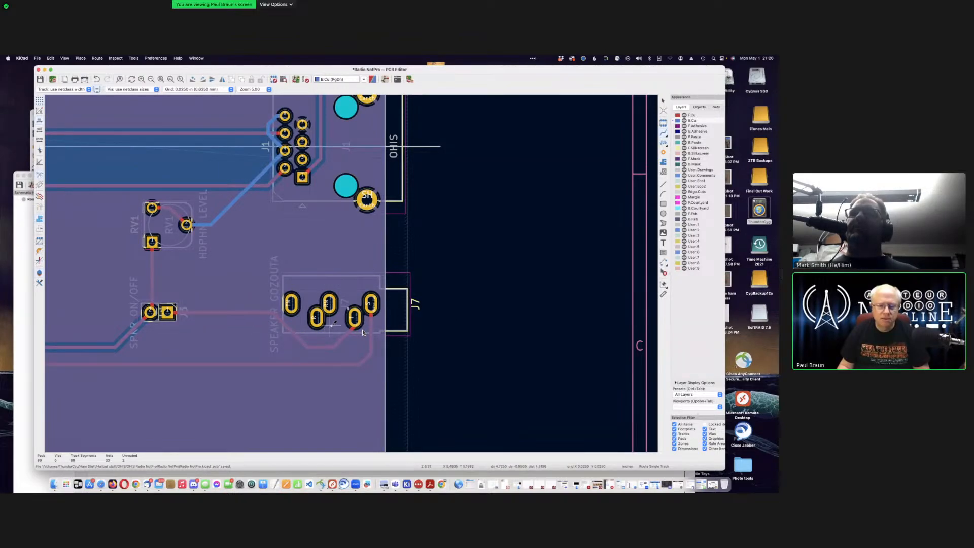
{"action": "scroll", "coordinate": [332, 324], "scroll_direction": "down", "scroll_amount": 2}
{"action": "scroll", "coordinate": [351, 273], "scroll_direction": "down", "scroll_amount": 1}
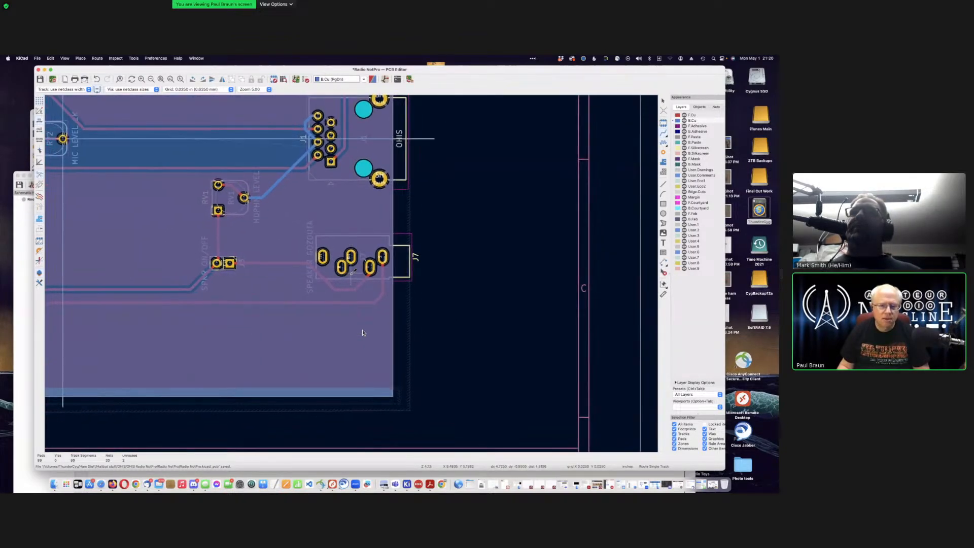
{"action": "scroll", "coordinate": [274, 193], "scroll_direction": "down", "scroll_amount": 1}
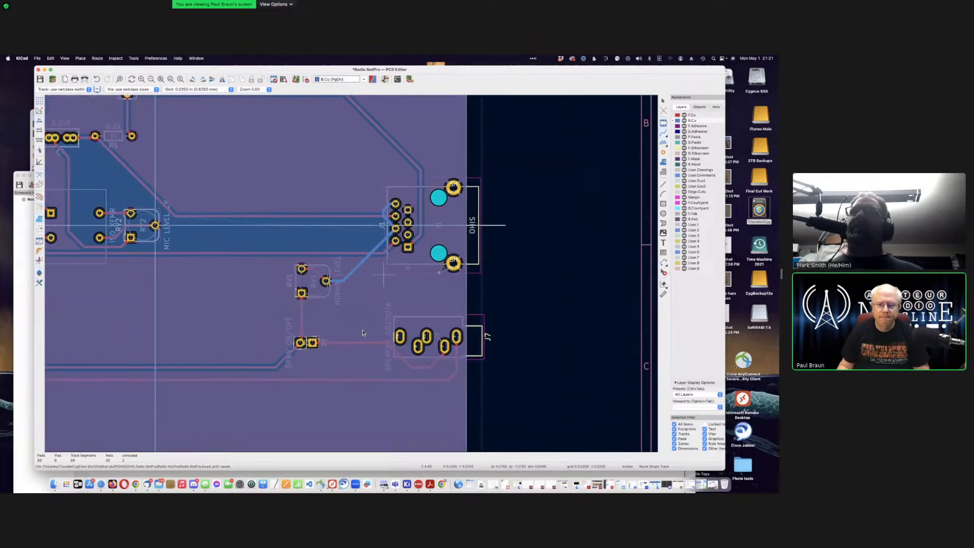
{"action": "scroll", "coordinate": [399, 200], "scroll_direction": "down", "scroll_amount": 1}
{"action": "scroll", "coordinate": [335, 310], "scroll_direction": "up", "scroll_amount": 1}
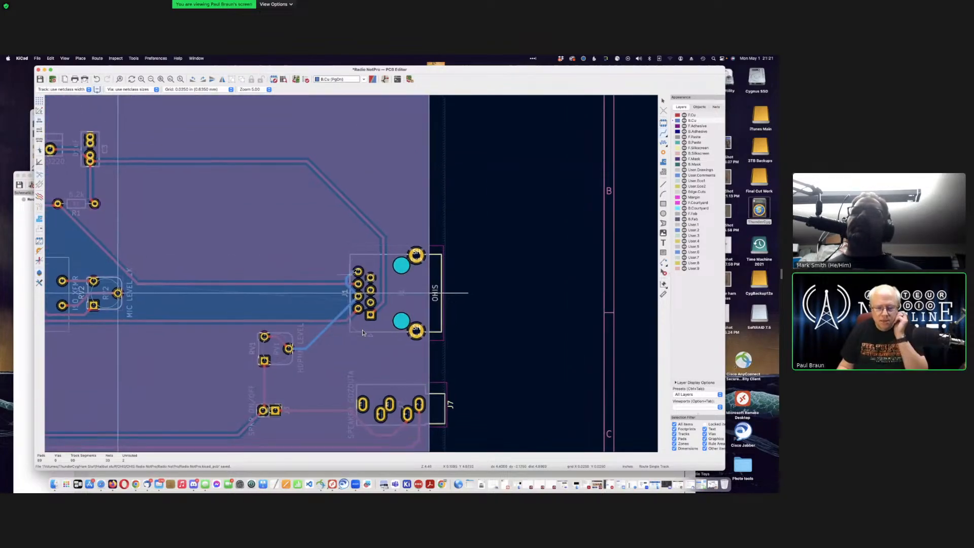
{"action": "scroll", "coordinate": [337, 311], "scroll_direction": "down", "scroll_amount": 2}
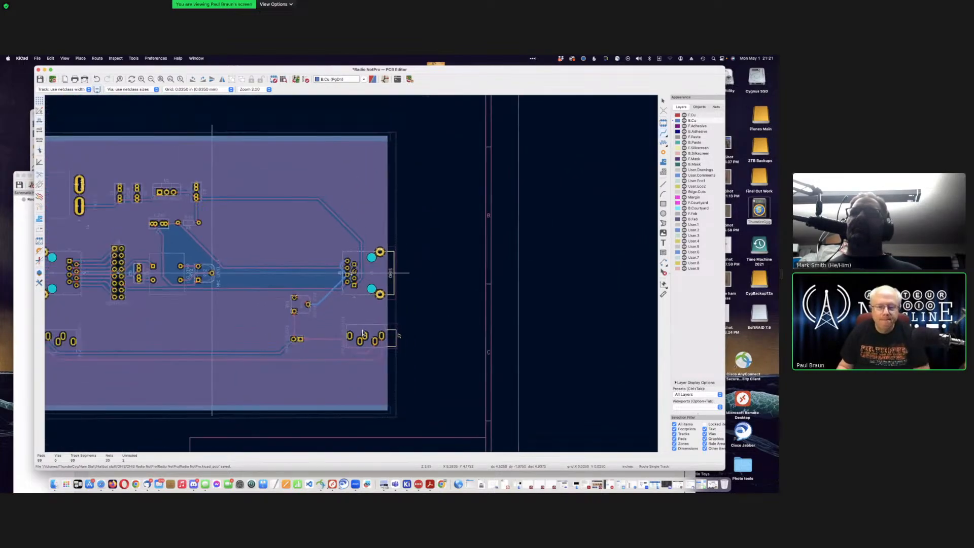
{"action": "scroll", "coordinate": [355, 273], "scroll_direction": "up", "scroll_amount": 5}
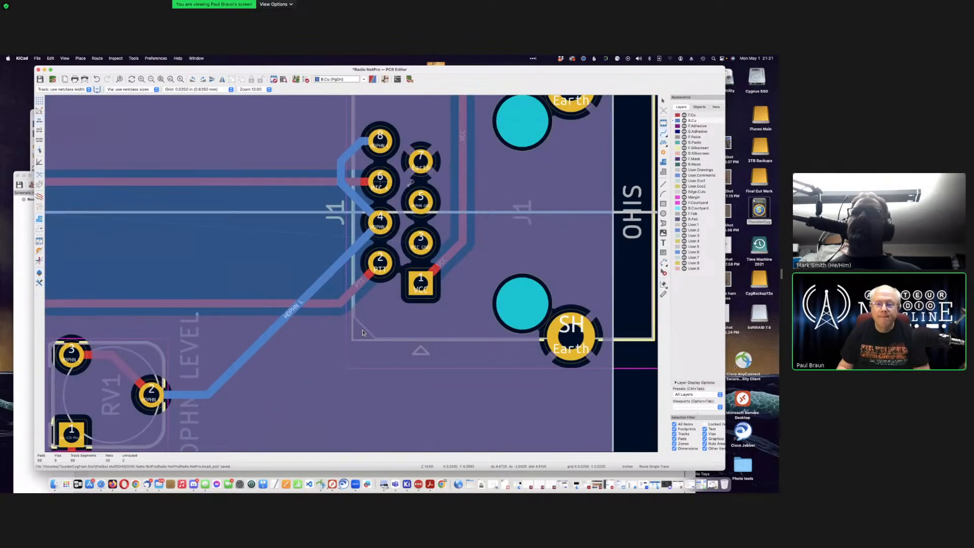
{"action": "left_click", "coordinate": [421, 201]}
{"action": "scroll", "coordinate": [351, 272], "scroll_direction": "down", "scroll_amount": 2}
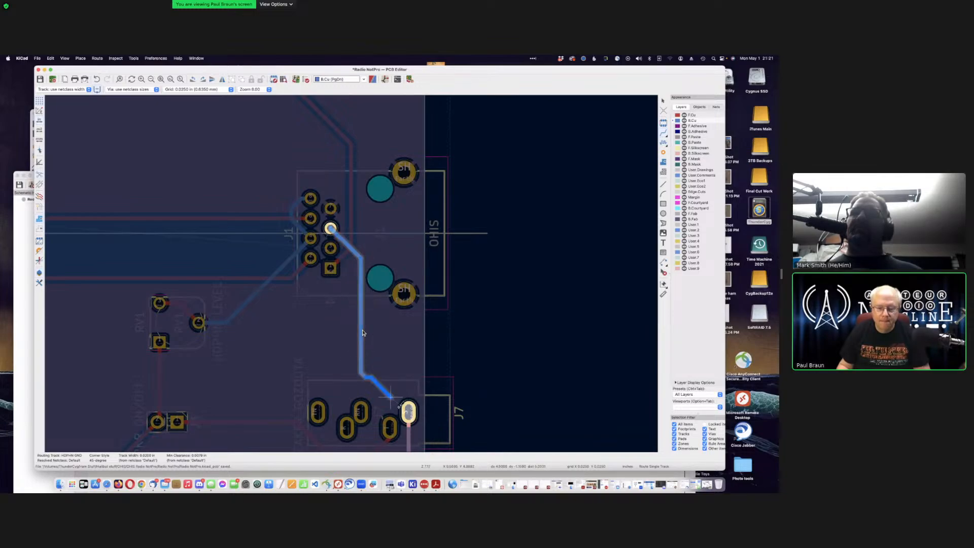
Step: End the HDPHN GND track on the J7 pad and zoom in on J1 to check the connection
{"action": "left_click", "coordinate": [408, 412]}
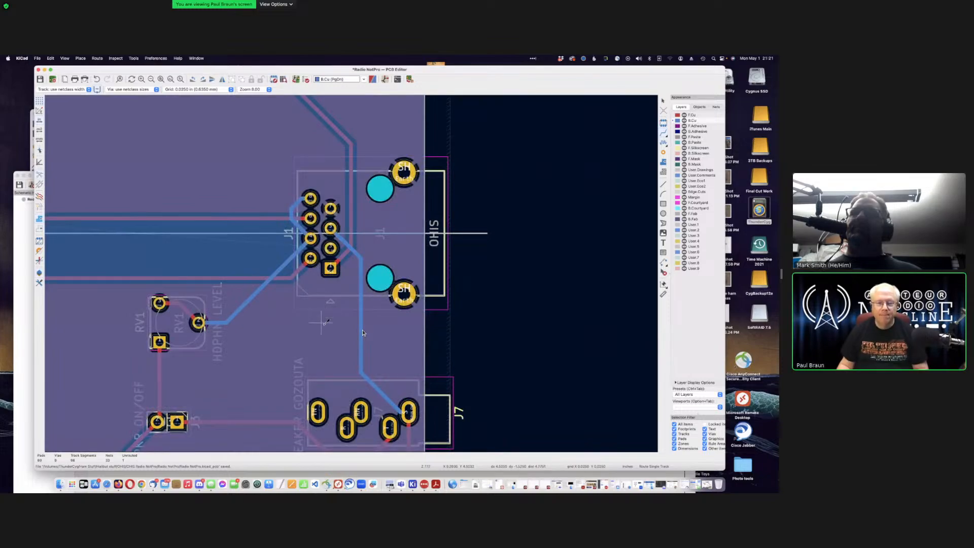
{"action": "scroll", "coordinate": [363, 333], "scroll_direction": "down", "scroll_amount": 2}
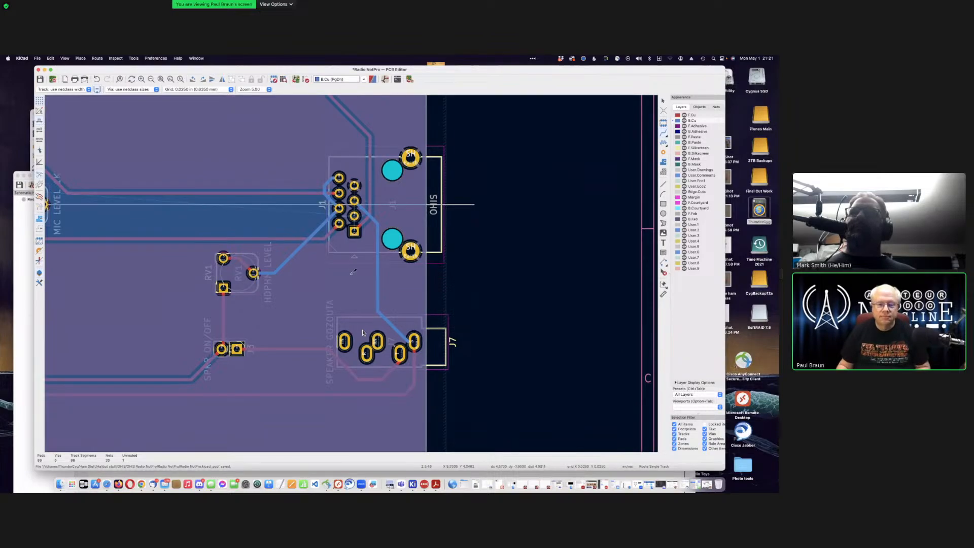
{"action": "scroll", "coordinate": [354, 217], "scroll_direction": "down", "scroll_amount": 2}
{"action": "scroll", "coordinate": [351, 274], "scroll_direction": "up", "scroll_amount": 5}
{"action": "scroll", "coordinate": [362, 333], "scroll_direction": "up", "scroll_amount": 5}
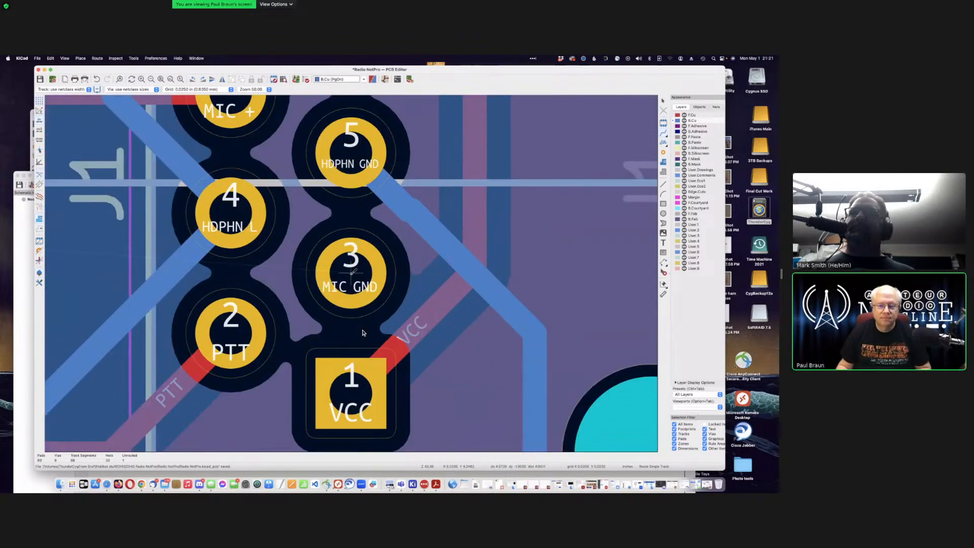
{"action": "scroll", "coordinate": [363, 333], "scroll_direction": "down", "scroll_amount": 5}
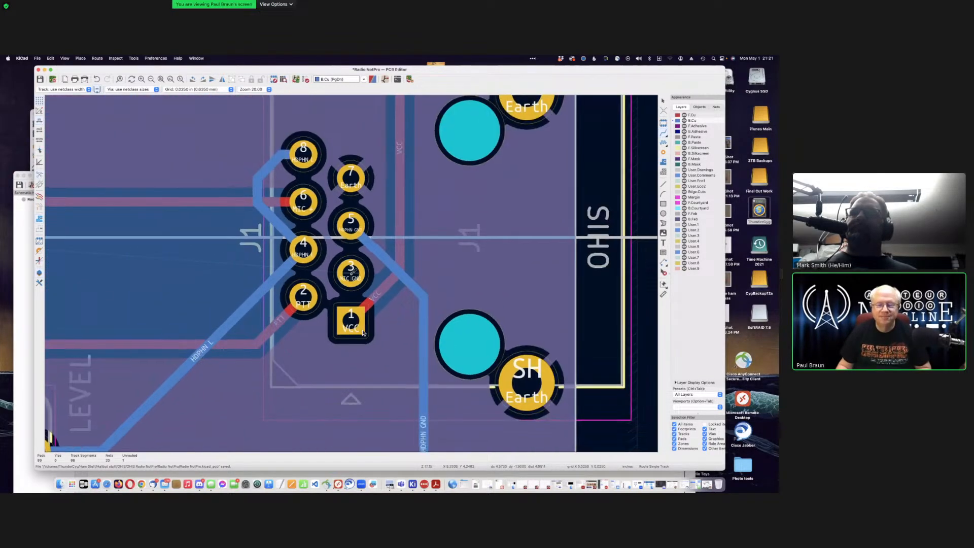
{"action": "scroll", "coordinate": [363, 332], "scroll_direction": "down", "scroll_amount": 2}
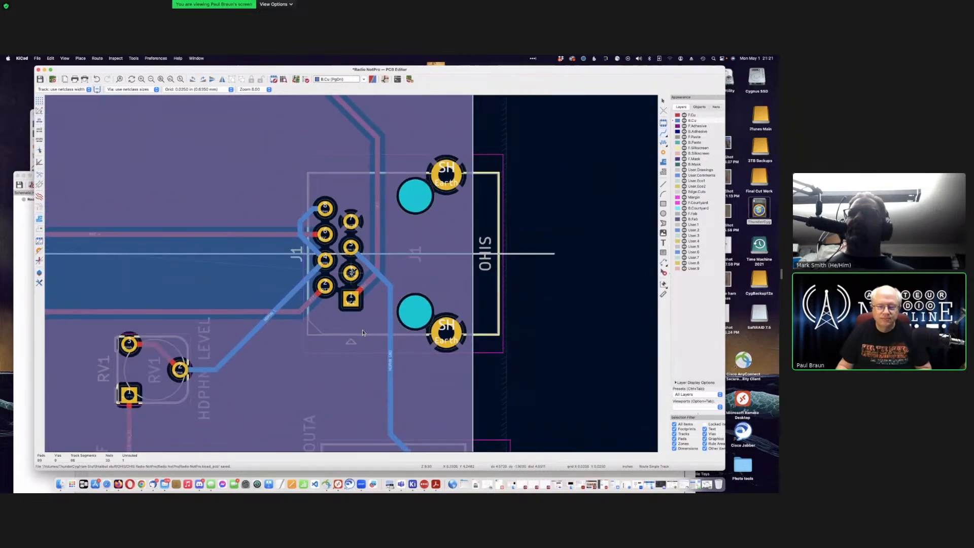
{"action": "scroll", "coordinate": [363, 332], "scroll_direction": "down", "scroll_amount": 1}
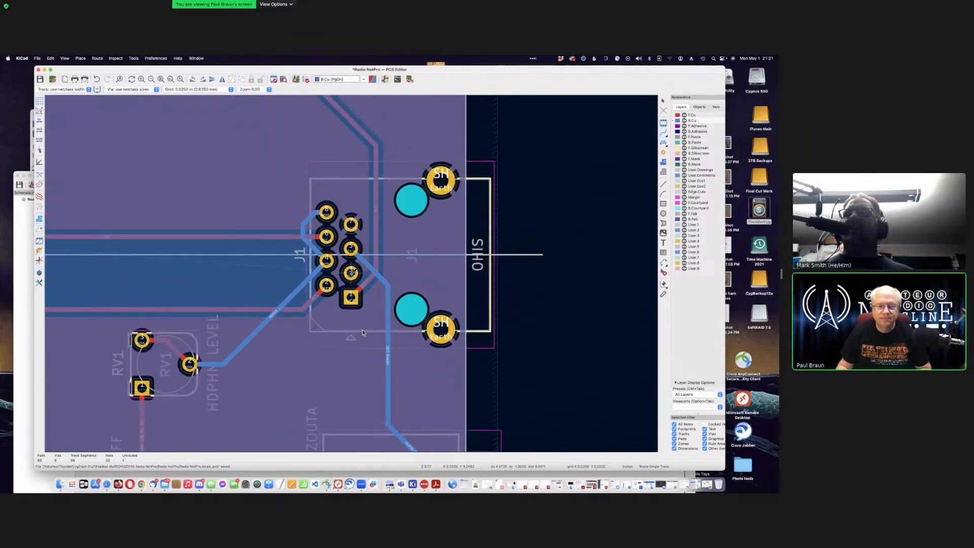
{"action": "scroll", "coordinate": [362, 333], "scroll_direction": "down", "scroll_amount": 1}
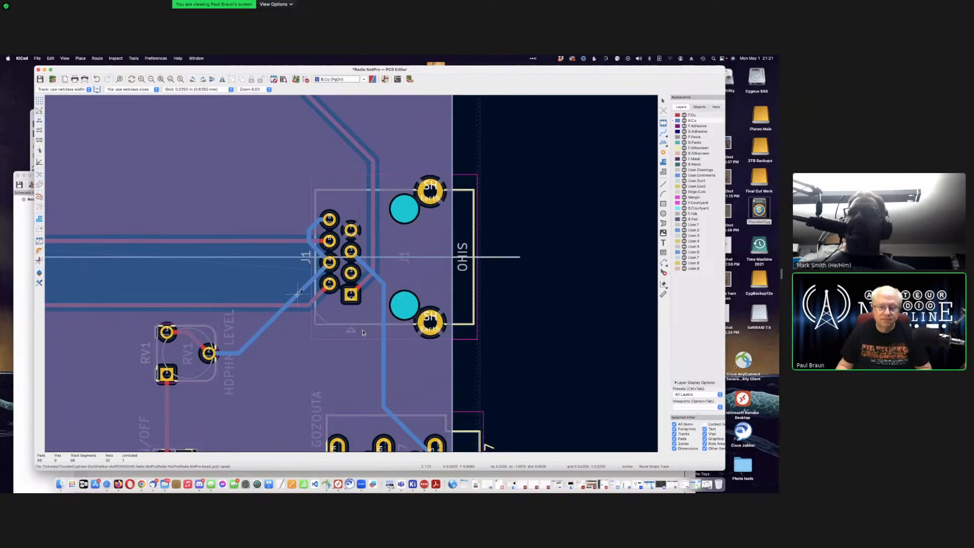
Step: Delete the short diagonal track and leftover stub at J1 pad 8
{"action": "key", "text": "Escape"}
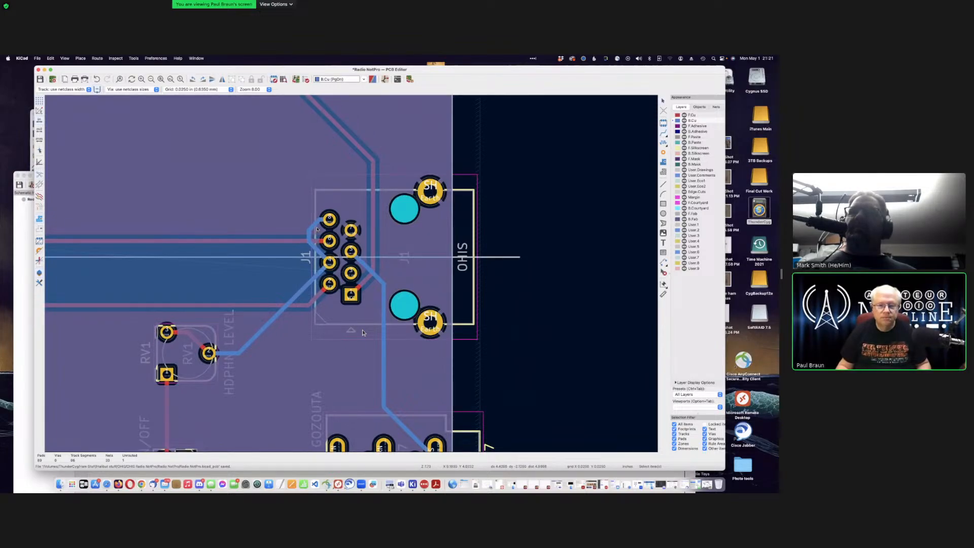
{"action": "left_click", "coordinate": [316, 225]}
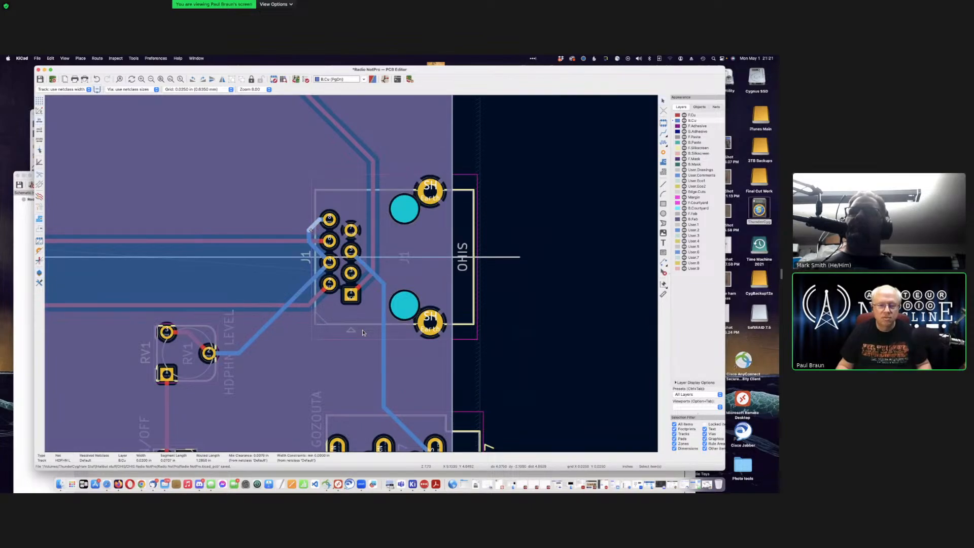
{"action": "scroll", "coordinate": [363, 333], "scroll_direction": "up", "scroll_amount": 5}
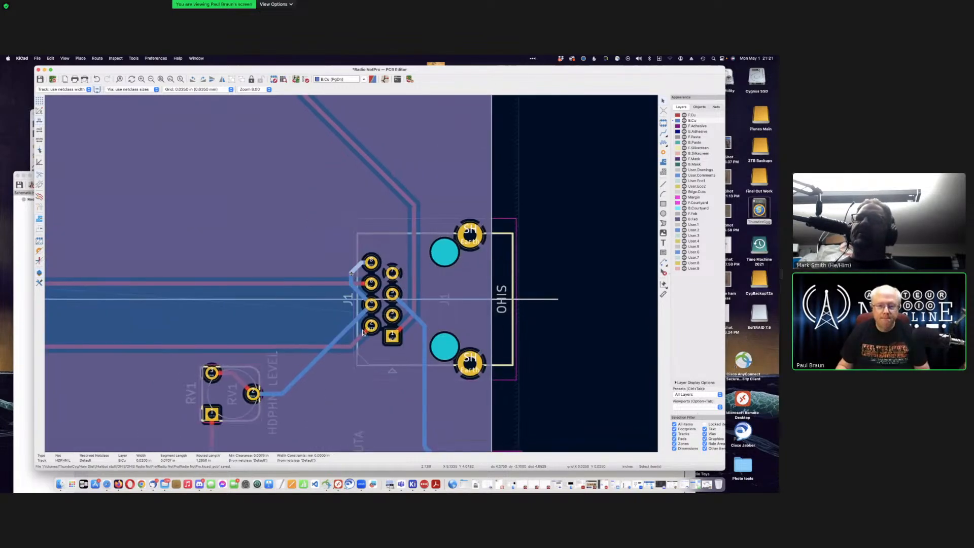
{"action": "scroll", "coordinate": [363, 332], "scroll_direction": "up", "scroll_amount": 3}
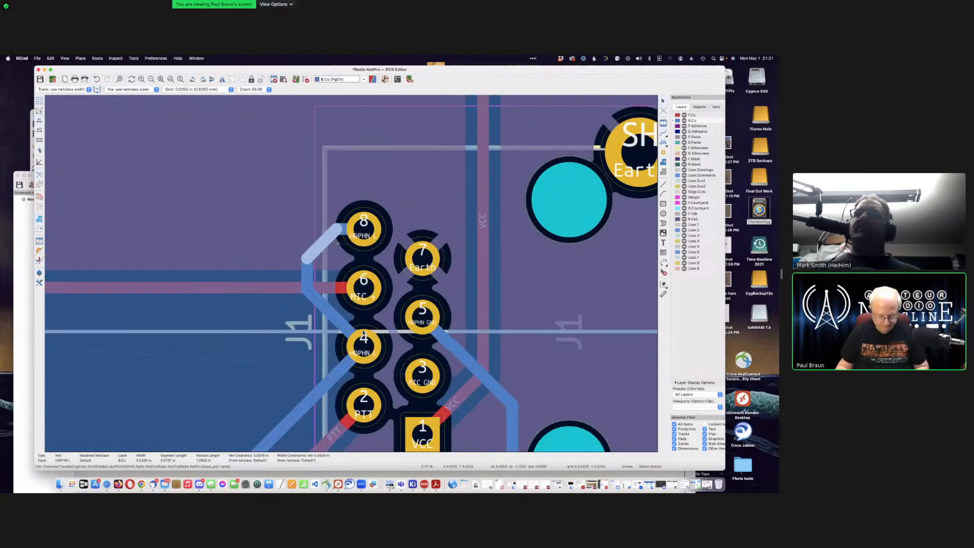
{"action": "key", "text": "Delete"}
{"action": "key", "text": "Delete"}
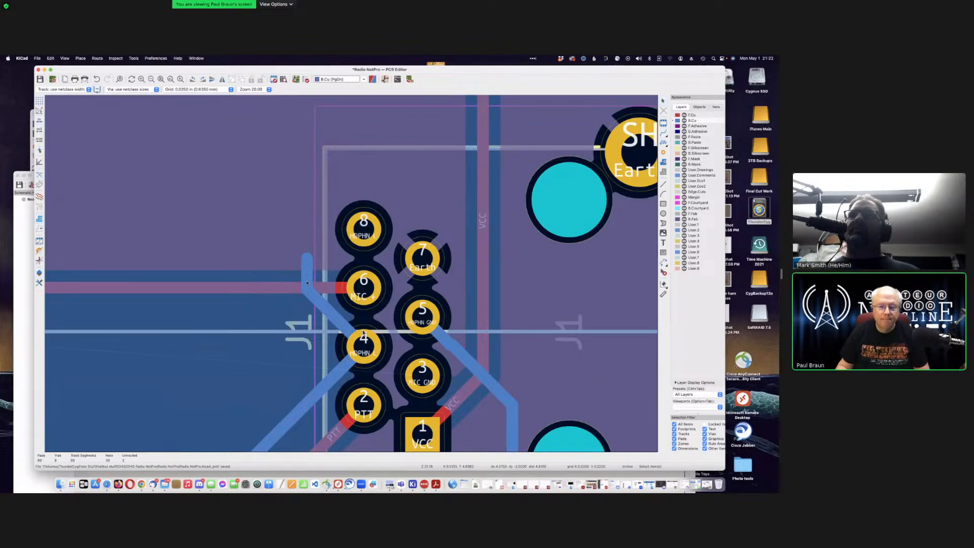
{"action": "key", "text": "Delete"}
{"action": "key", "text": "Delete"}
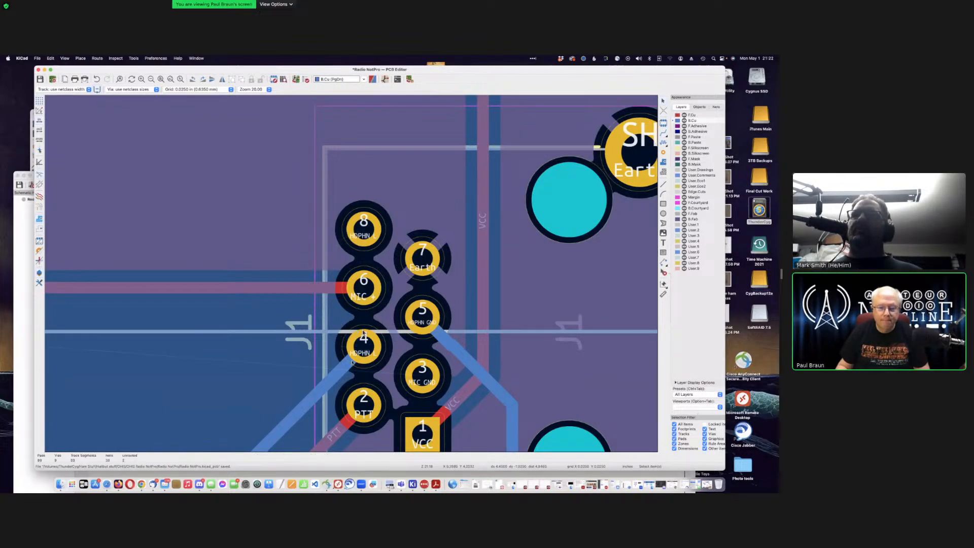
Step: Delete the diagonal HDPHN L track and the stub beside RV1, then make F.Cu active
{"action": "scroll", "coordinate": [363, 332], "scroll_direction": "down", "scroll_amount": 3}
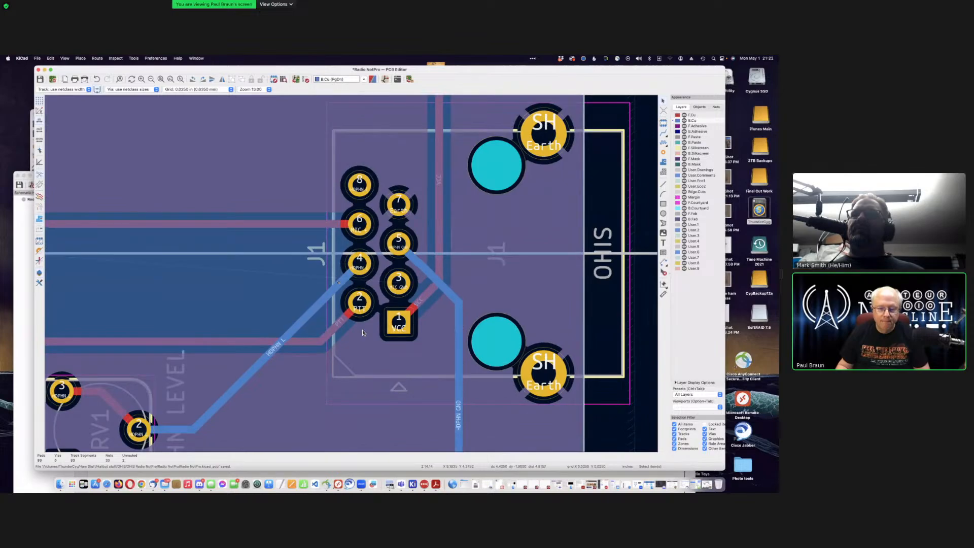
{"action": "key", "text": "Delete"}
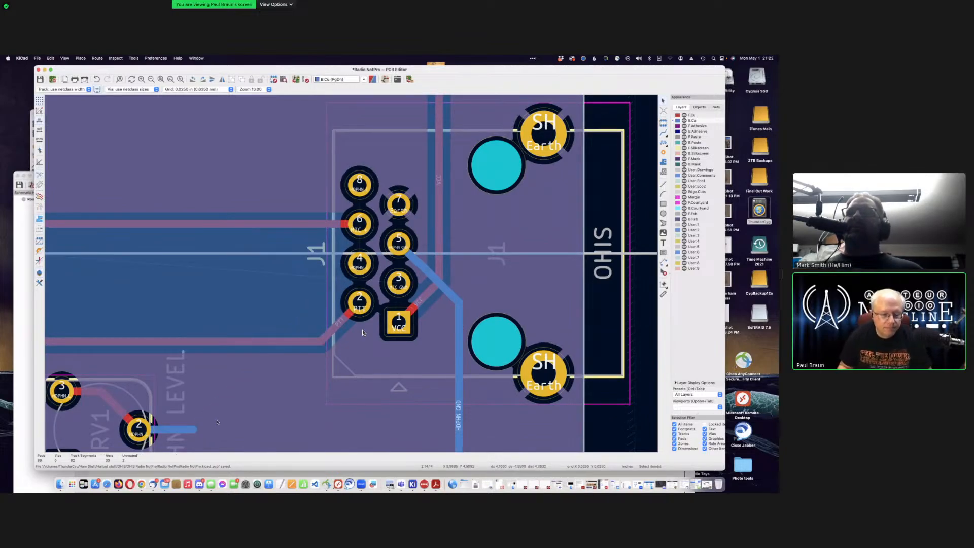
{"action": "left_click", "coordinate": [177, 429]}
{"action": "key", "text": "Delete"}
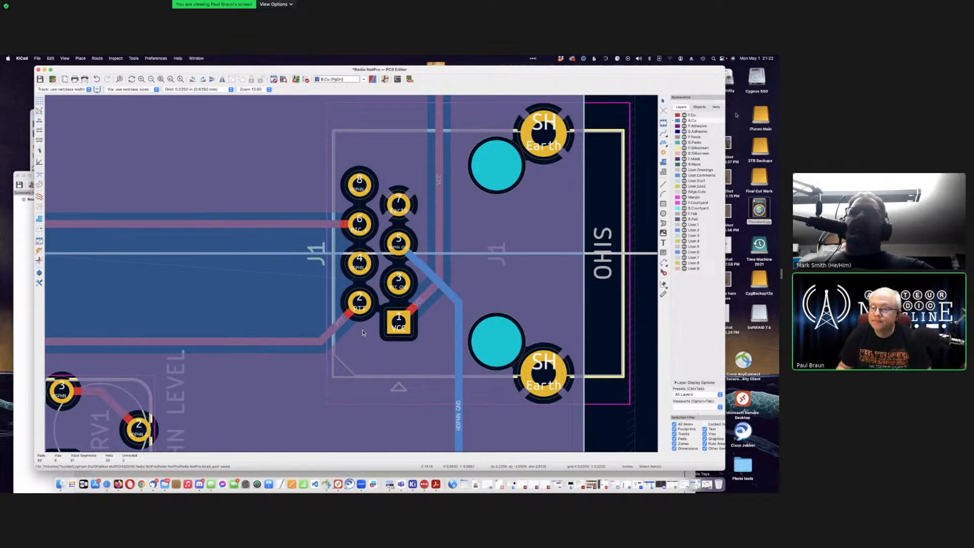
{"action": "key", "text": "Page_Up"}
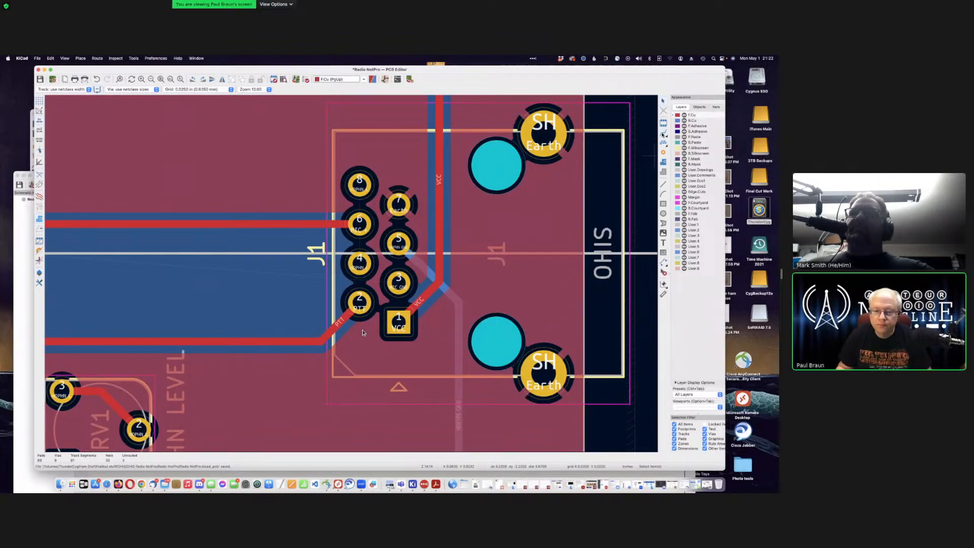
Step: Route front-copper HDPHN L tracks leftward out of J1 pads 4 and 8
{"action": "key", "text": "x"}
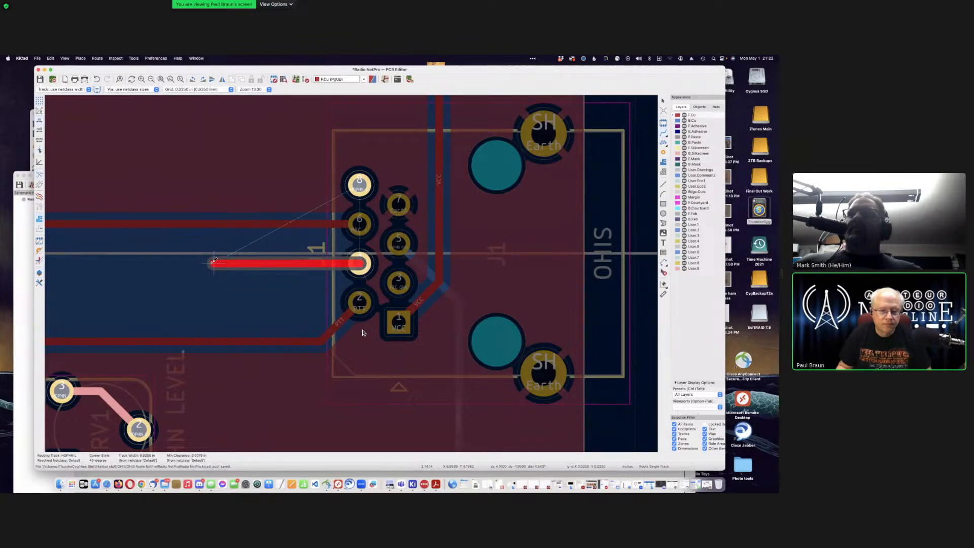
{"action": "left_click", "coordinate": [214, 262]}
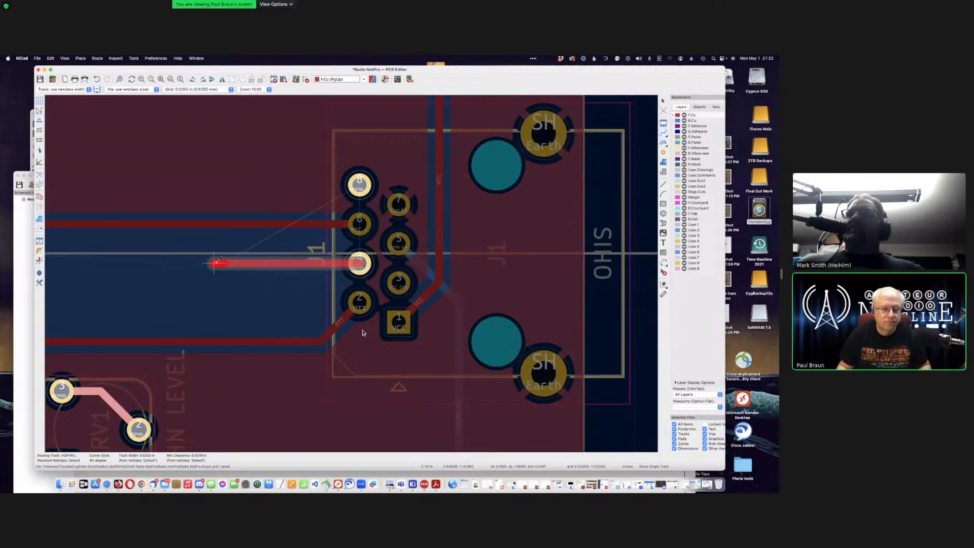
{"action": "key", "text": "Escape"}
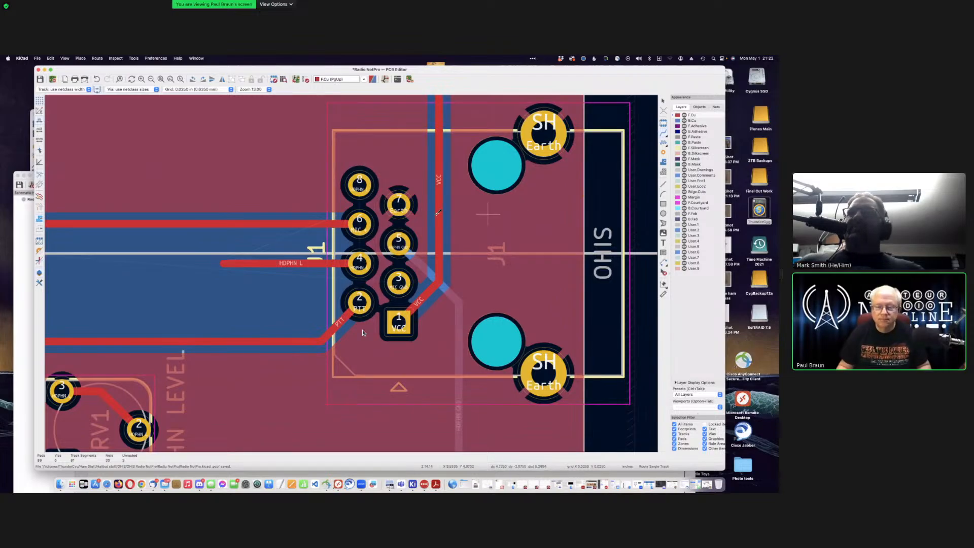
{"action": "left_click", "coordinate": [360, 183]}
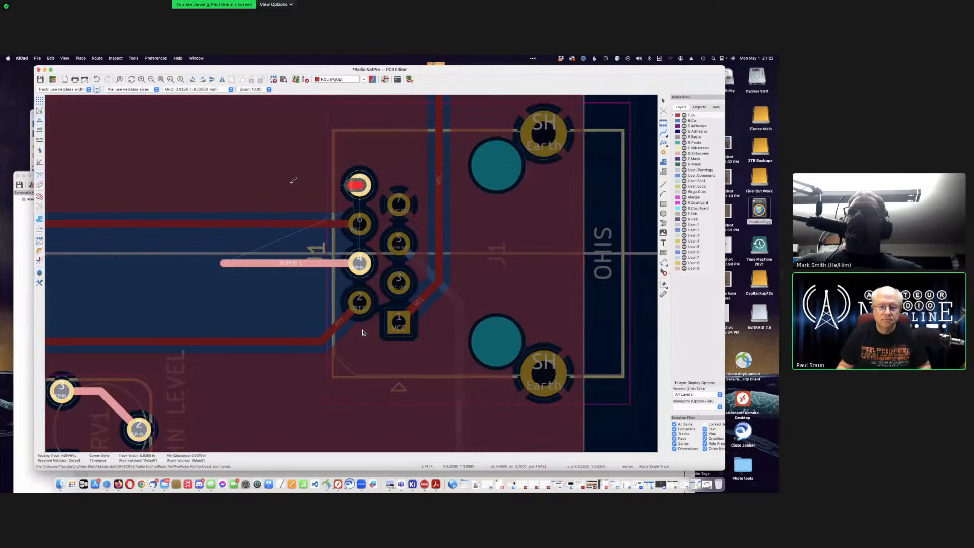
{"action": "double_click", "coordinate": [227, 184]}
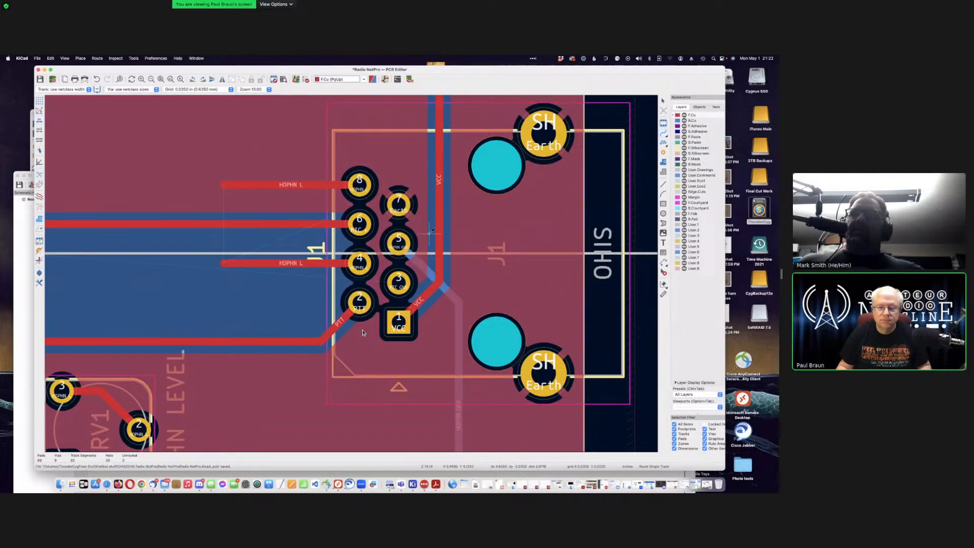
Step: Route a front-copper MIC GND track leftward from J1 pad 3
{"action": "left_click", "coordinate": [401, 280]}
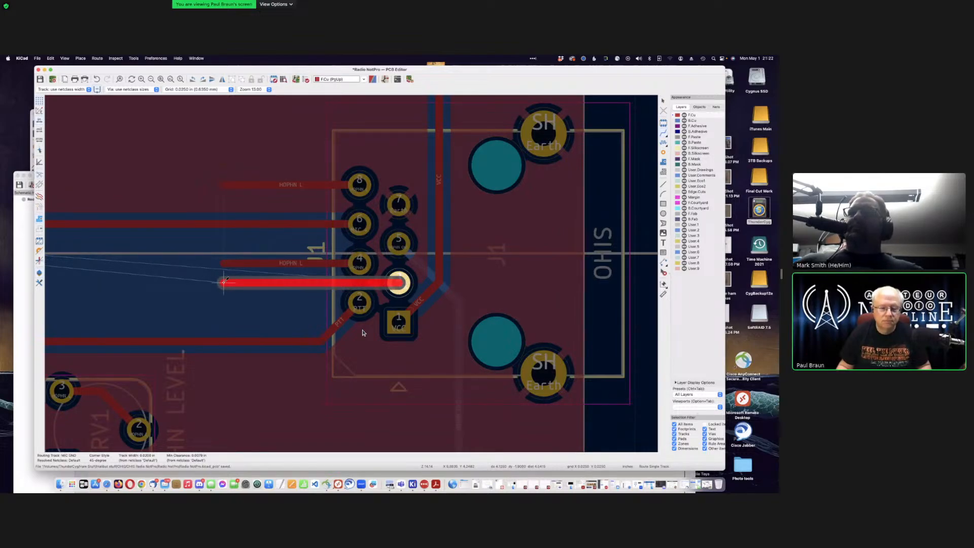
{"action": "left_click", "coordinate": [224, 281]}
{"action": "scroll", "coordinate": [223, 282], "scroll_direction": "down", "scroll_amount": 5}
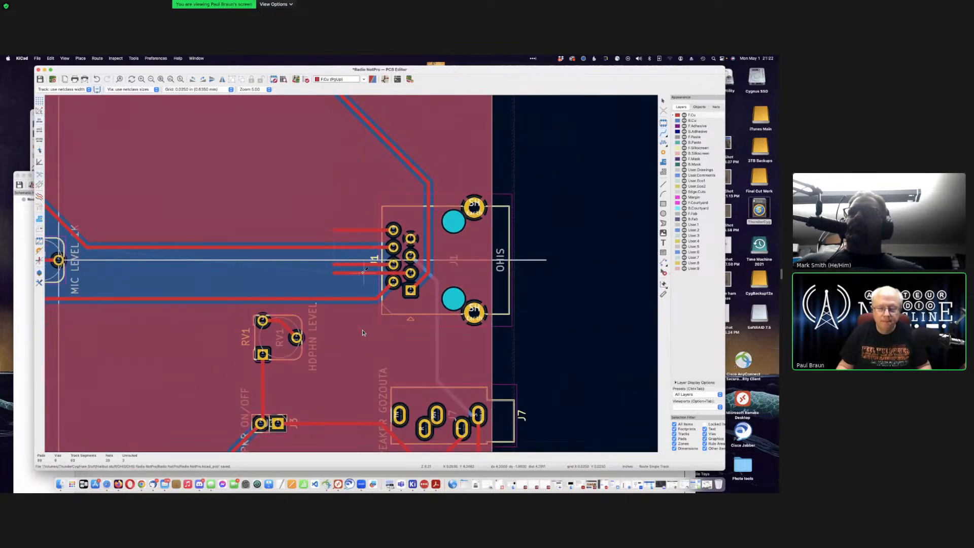
{"action": "key", "text": "Escape"}
{"action": "left_click", "coordinate": [362, 272]}
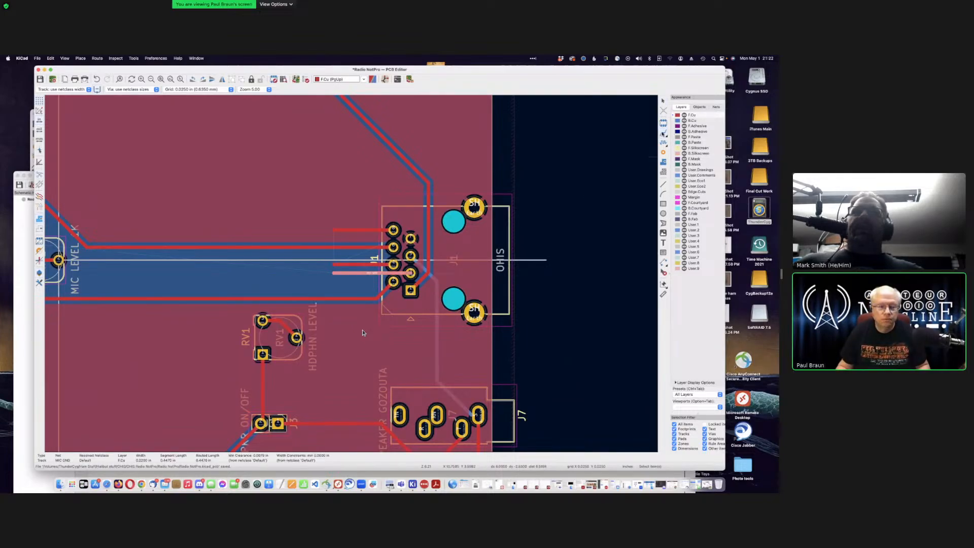
{"action": "key", "text": "x"}
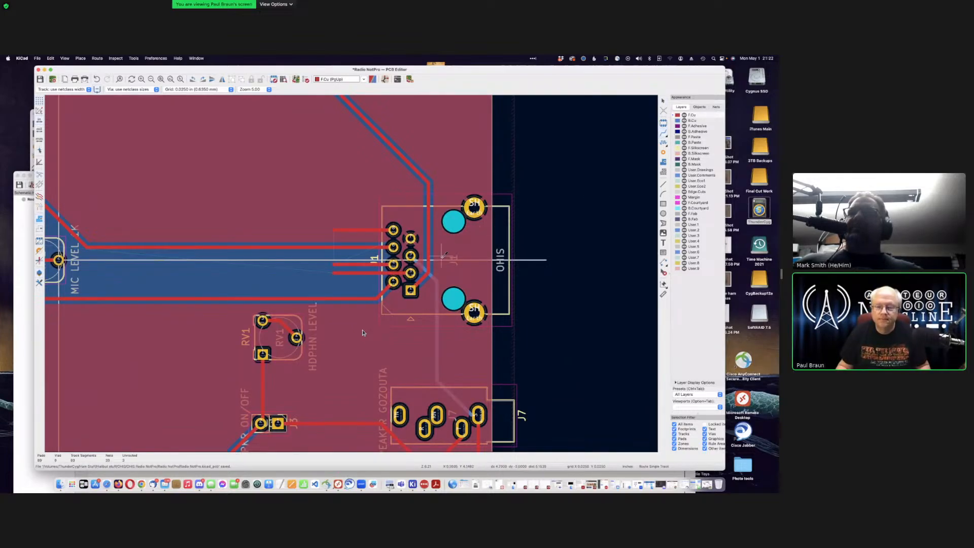
{"action": "key", "text": "Escape"}
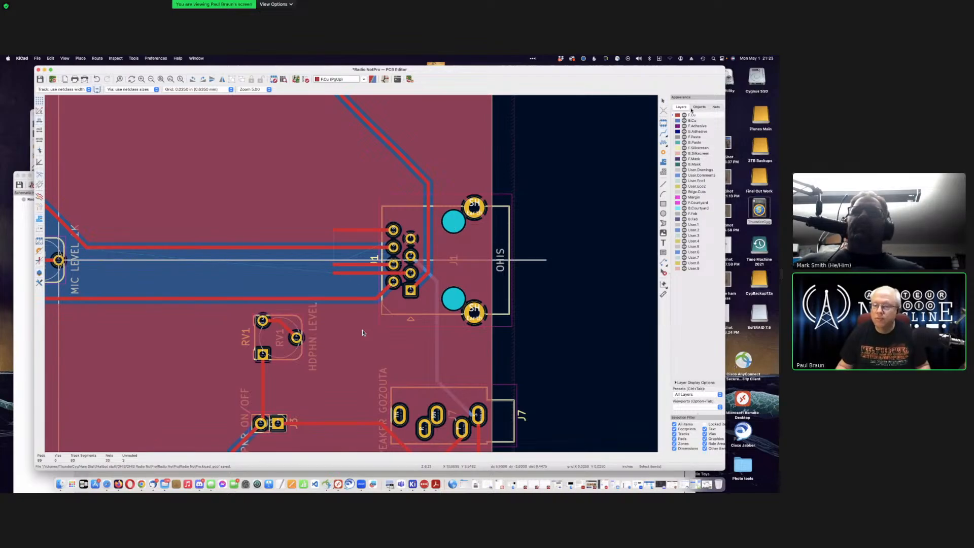
Step: Extend the MIC GND track from its end on to R2's pad
{"action": "key", "text": "x"}
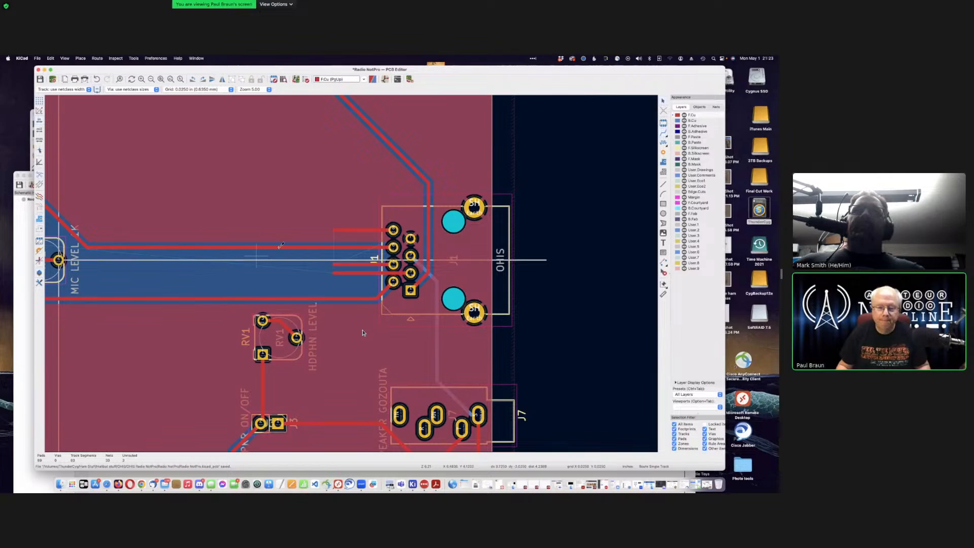
{"action": "left_click", "coordinate": [335, 272]}
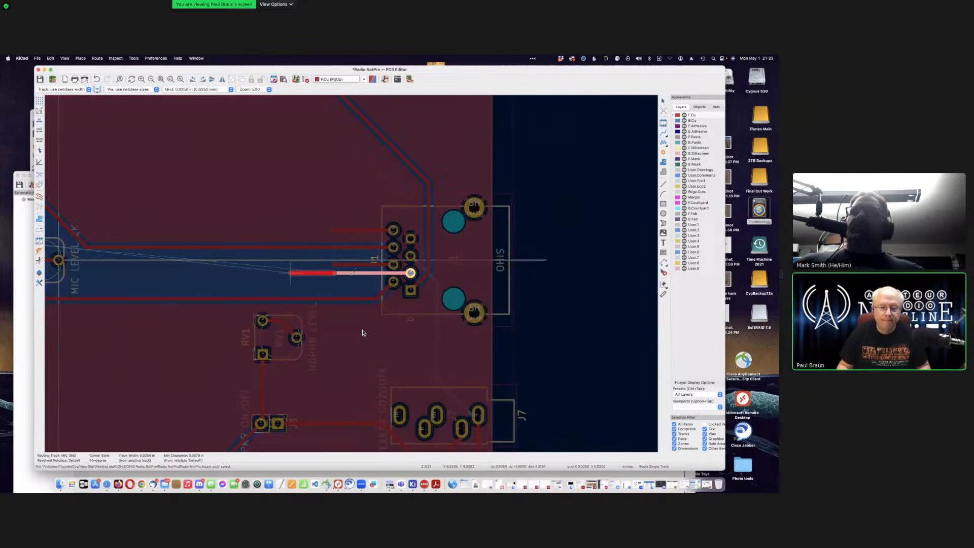
{"action": "scroll", "coordinate": [299, 249], "scroll_direction": "down", "scroll_amount": 2}
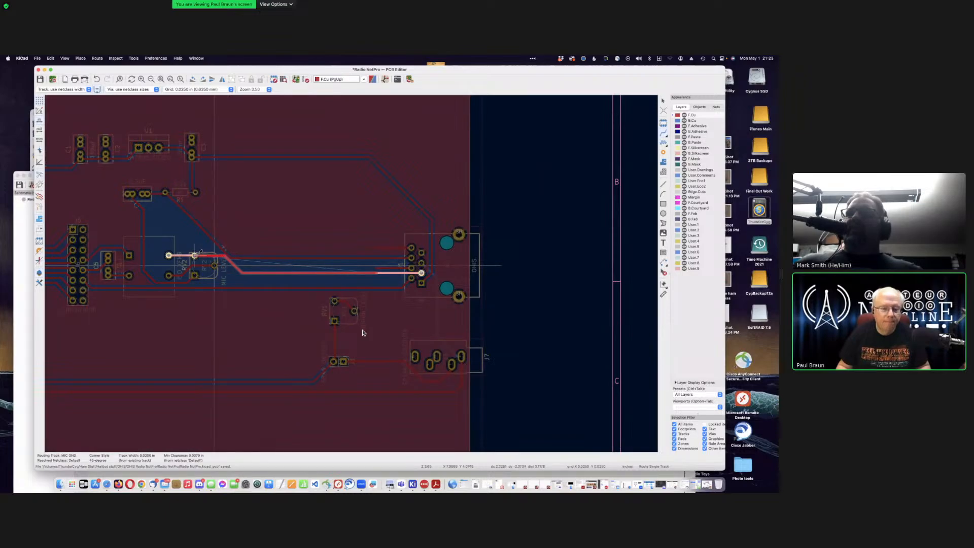
{"action": "key", "text": "Escape"}
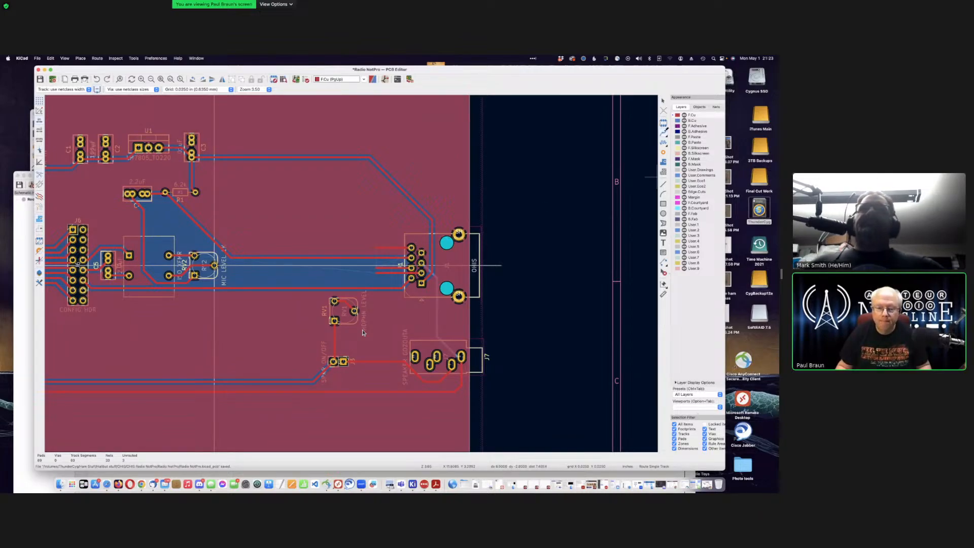
{"action": "left_click", "coordinate": [378, 273]}
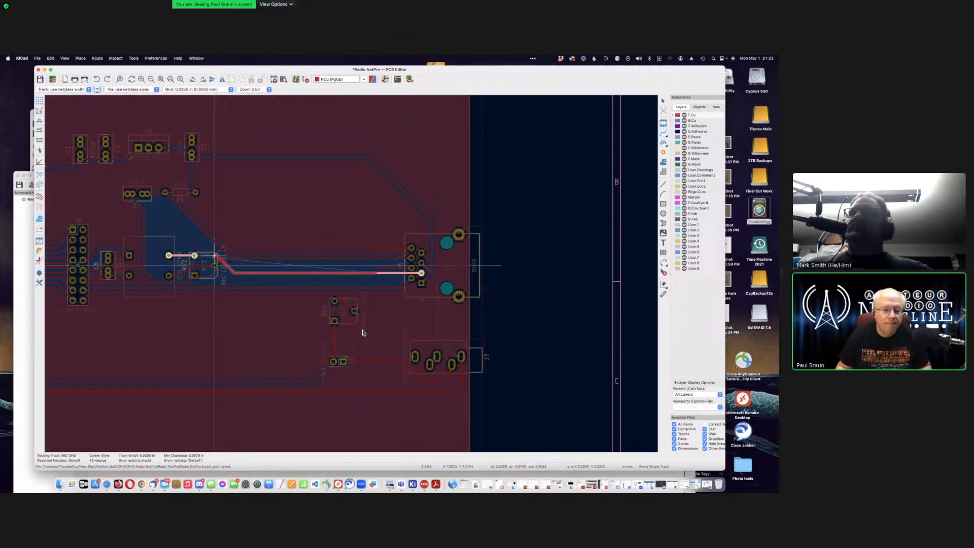
{"action": "left_click", "coordinate": [195, 254]}
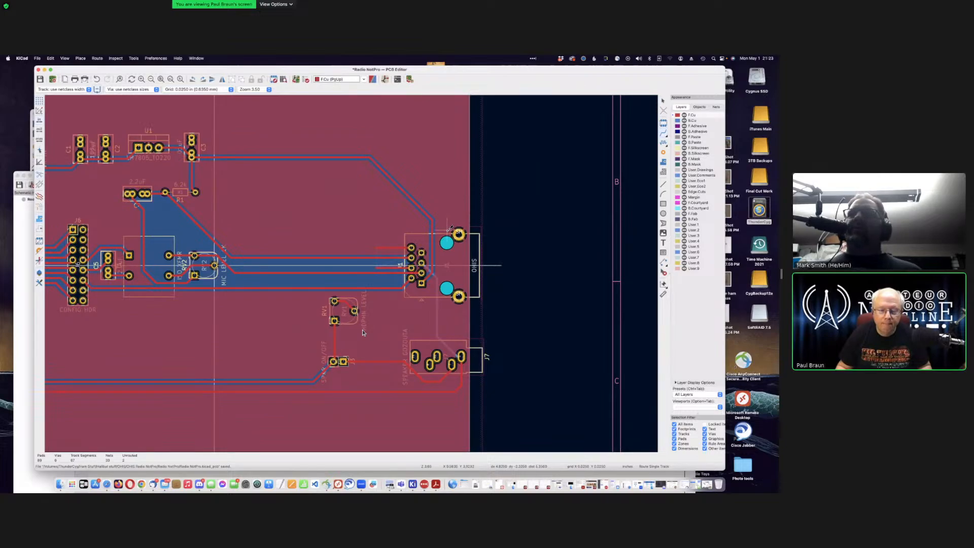
{"action": "scroll", "coordinate": [363, 332], "scroll_direction": "up", "scroll_amount": 3}
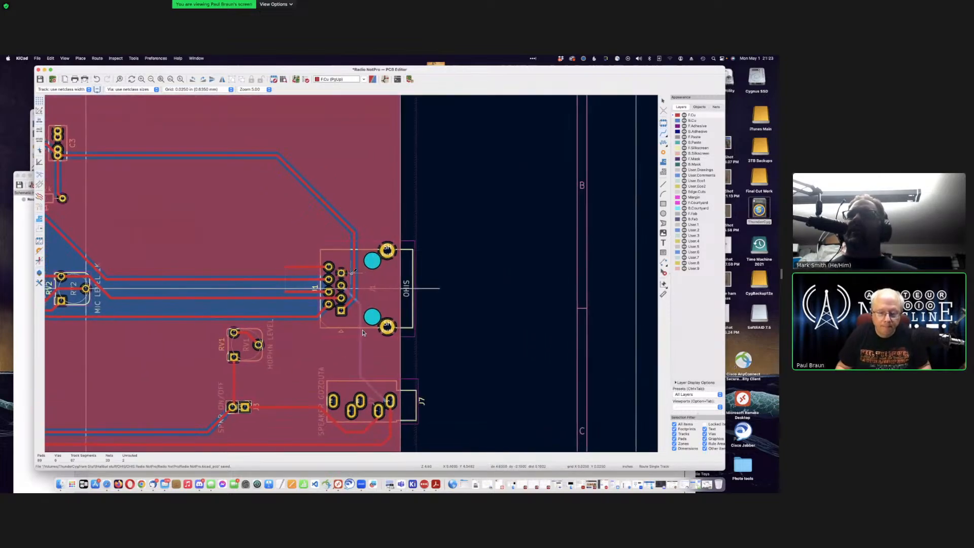
{"action": "scroll", "coordinate": [363, 333], "scroll_direction": "up", "scroll_amount": 3}
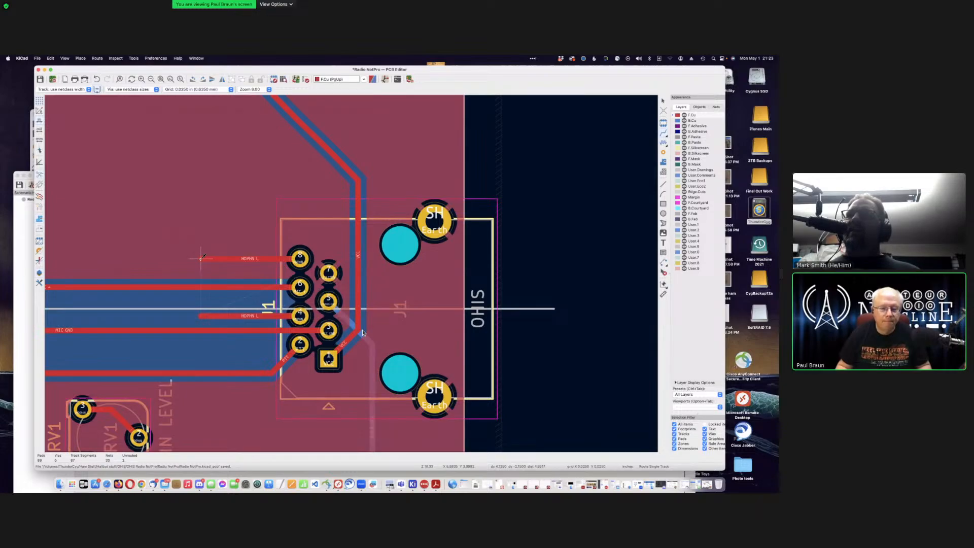
{"action": "key", "text": "Page_Down"}
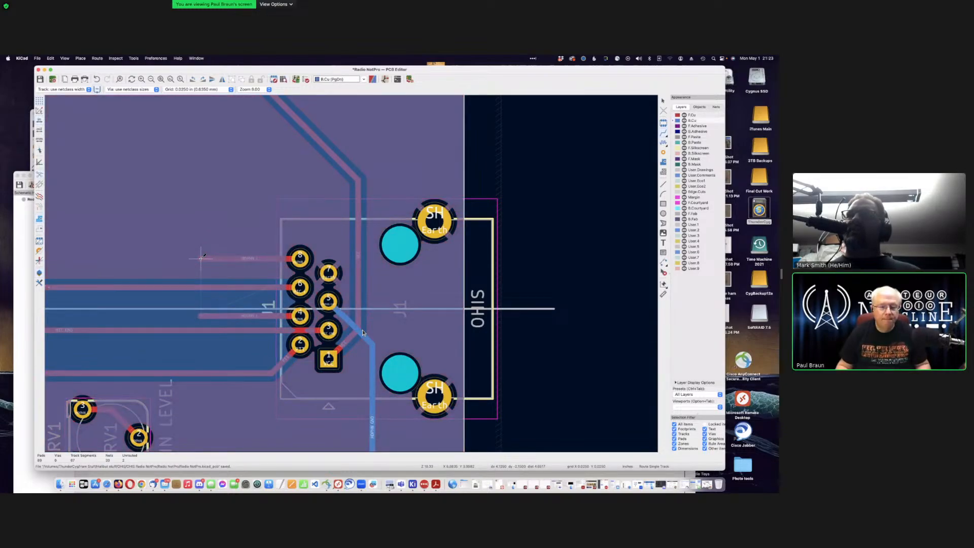
{"action": "key", "text": "Escape"}
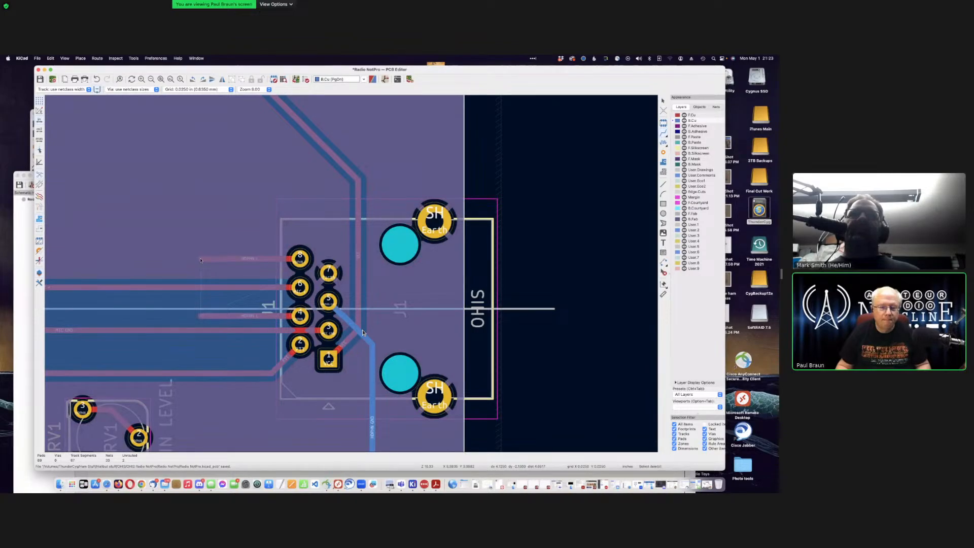
{"action": "key", "text": "Page_Up"}
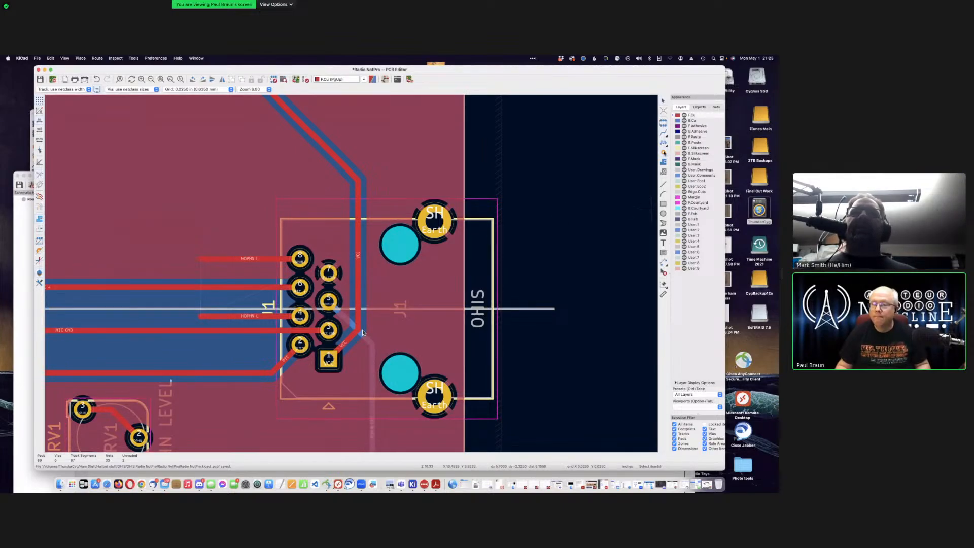
{"action": "left_click", "coordinate": [662, 152]}
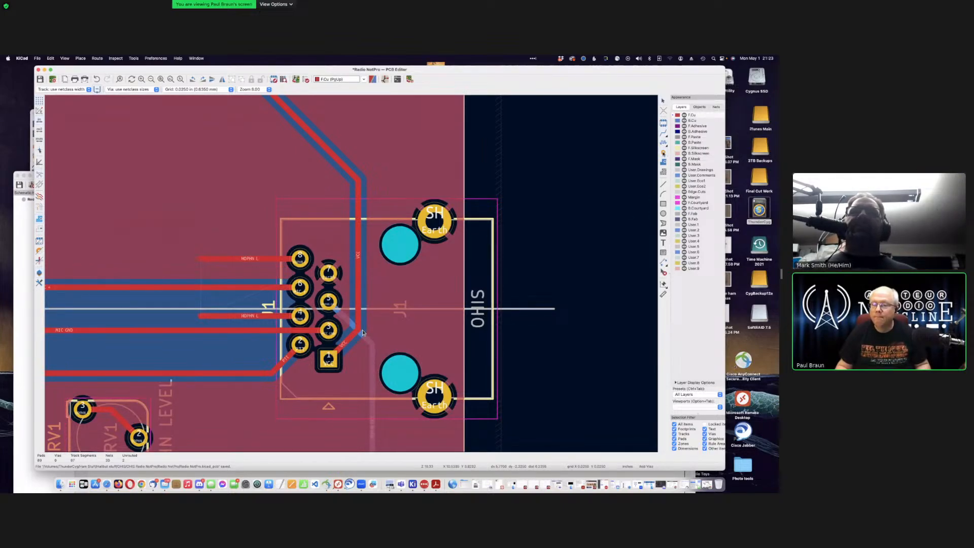
{"action": "left_click", "coordinate": [201, 259]}
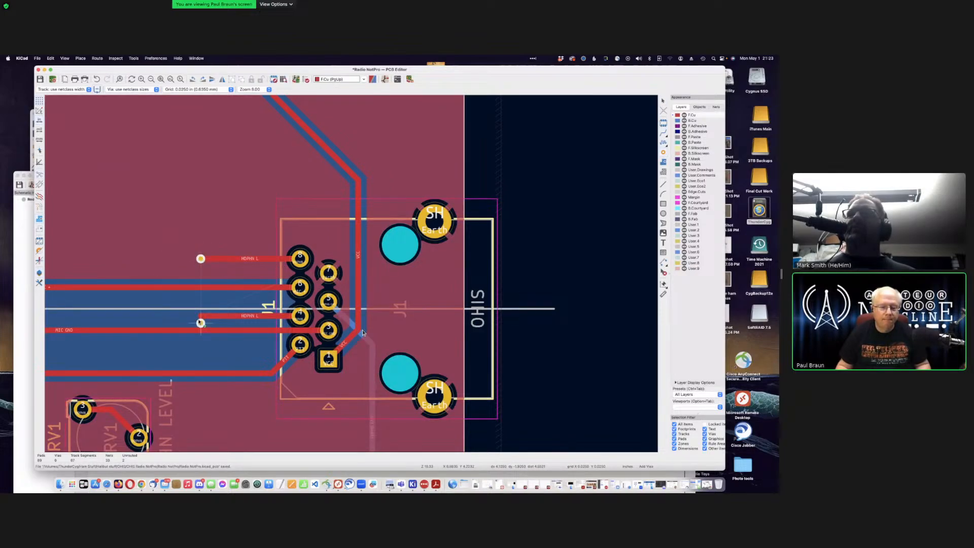
{"action": "left_click", "coordinate": [200, 316]}
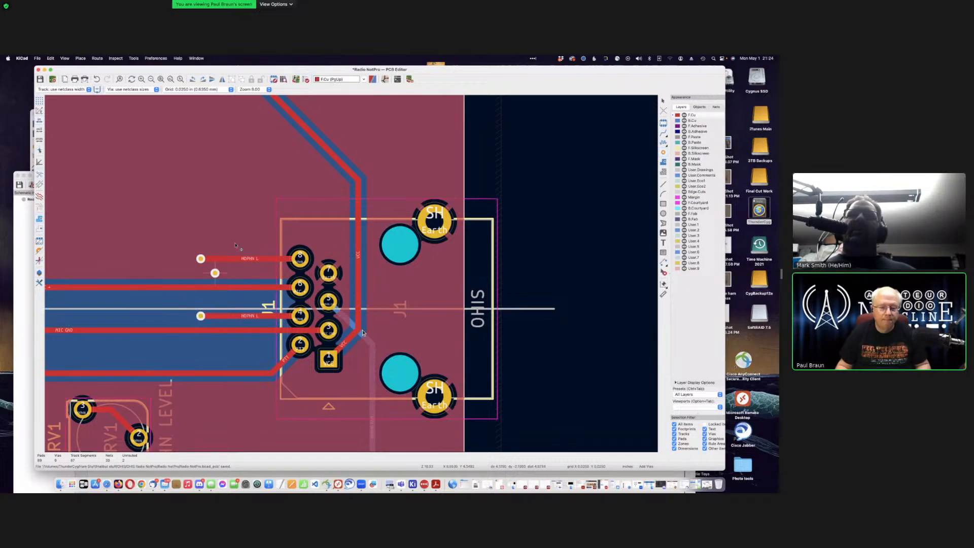
{"action": "key", "text": "Escape"}
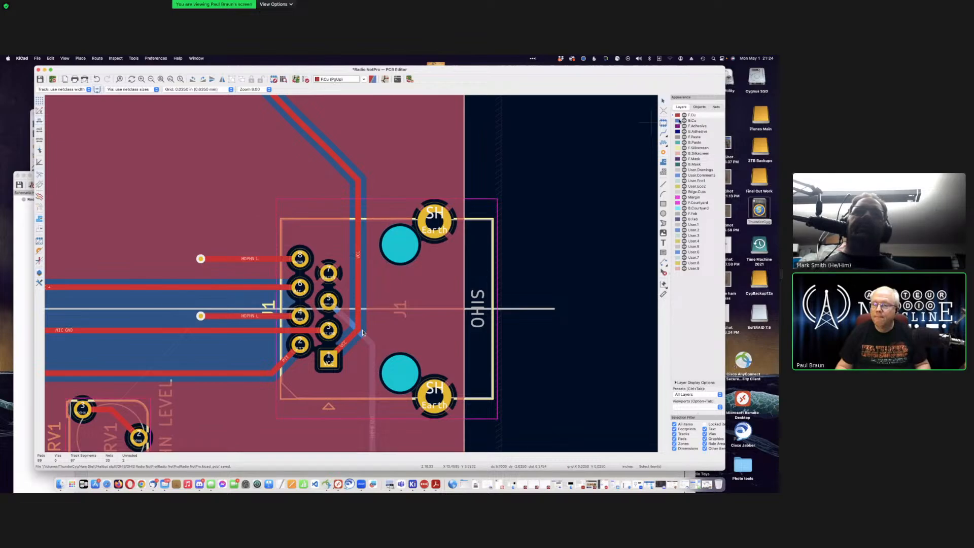
{"action": "key", "text": "Page_Down"}
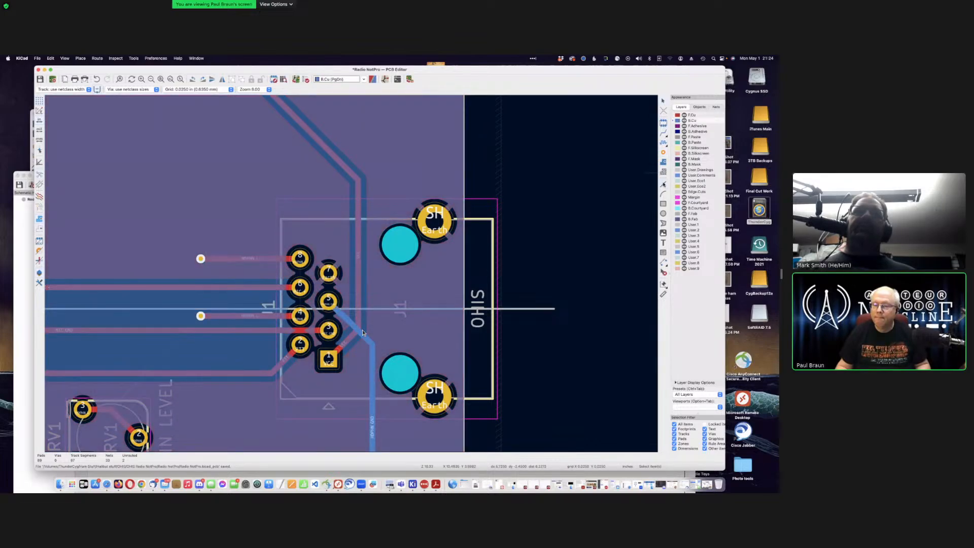
{"action": "key", "text": "super+shift+l"}
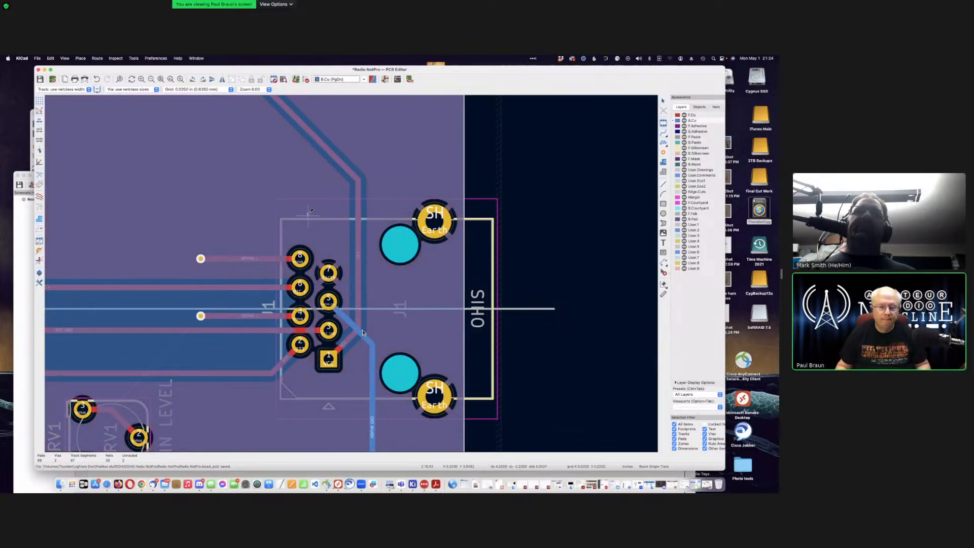
Step: Route a back-copper track from the upper via beside J1 through the lower via to the RV1 pad
{"action": "left_click", "coordinate": [201, 259]}
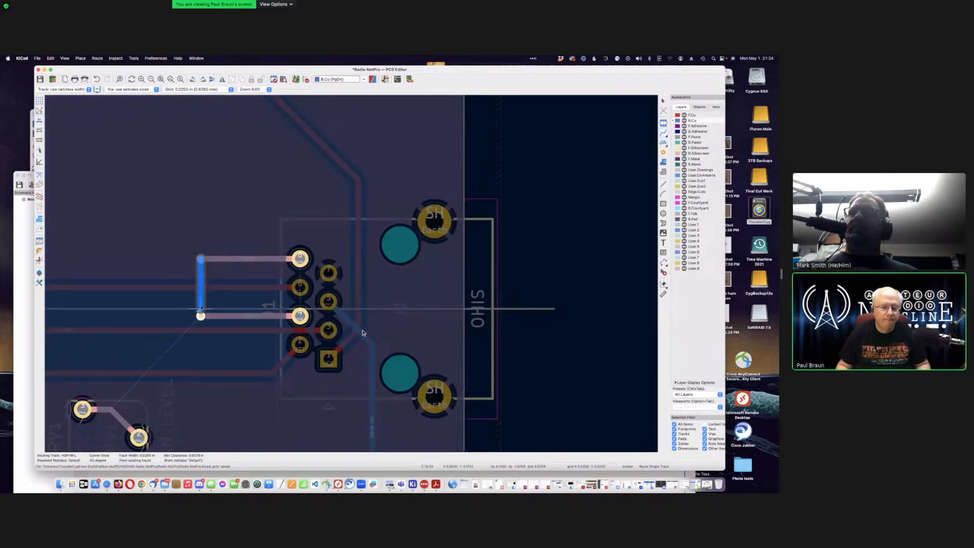
{"action": "left_click", "coordinate": [201, 314]}
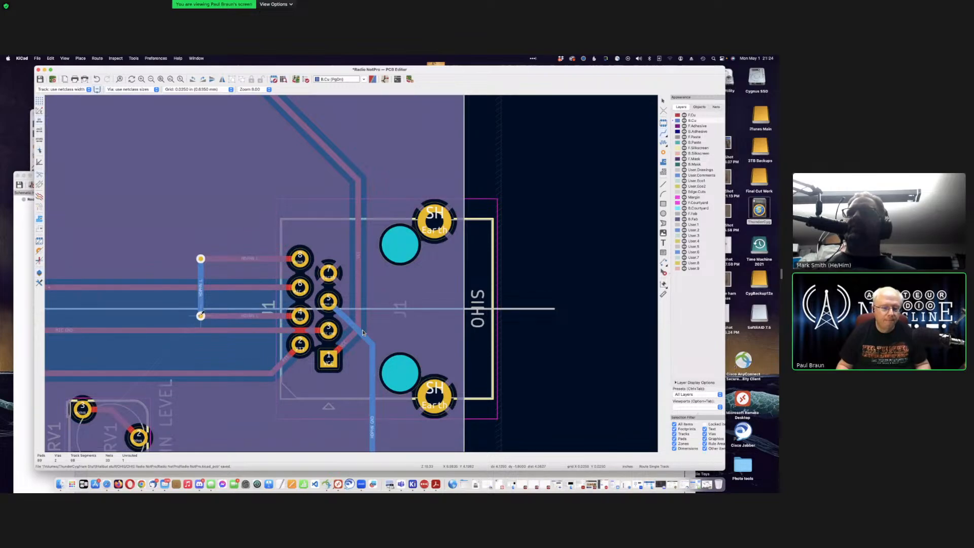
{"action": "left_click", "coordinate": [201, 315]}
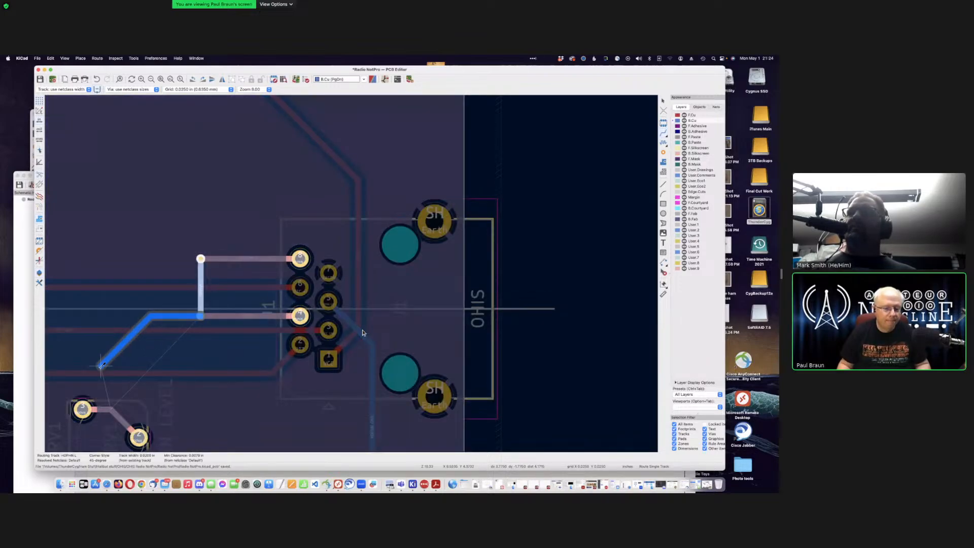
{"action": "left_click", "coordinate": [83, 407]}
{"action": "scroll", "coordinate": [180, 252], "scroll_direction": "down", "scroll_amount": 1}
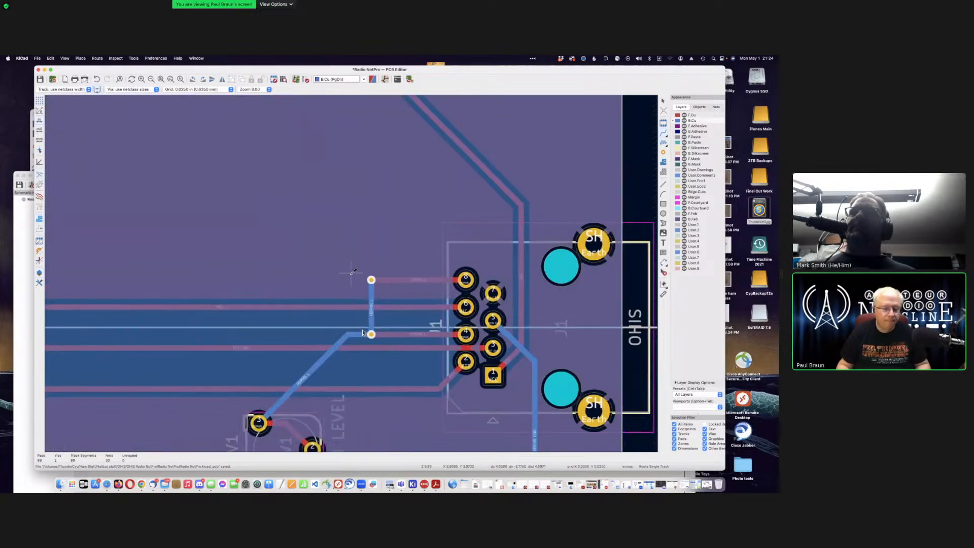
{"action": "scroll", "coordinate": [352, 273], "scroll_direction": "down", "scroll_amount": 3}
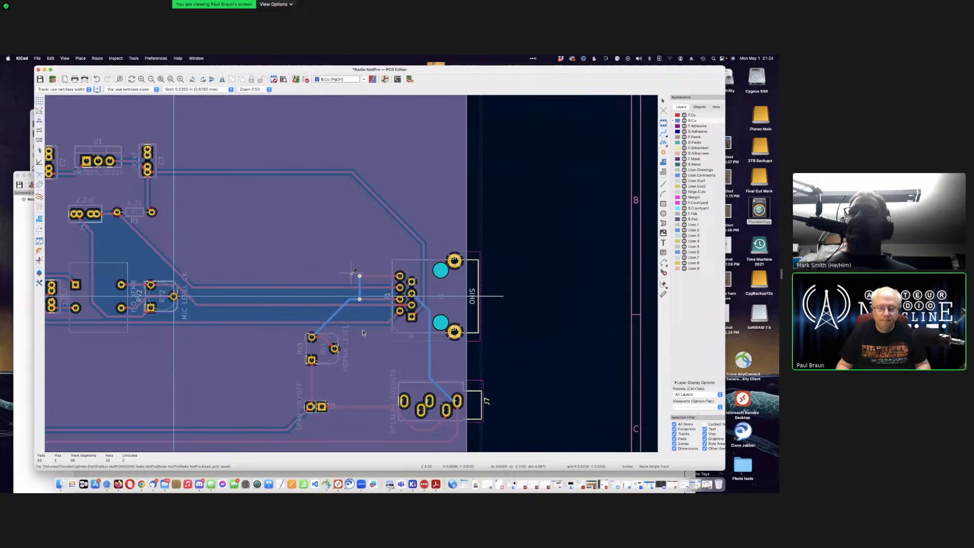
{"action": "scroll", "coordinate": [353, 272], "scroll_direction": "down", "scroll_amount": 2}
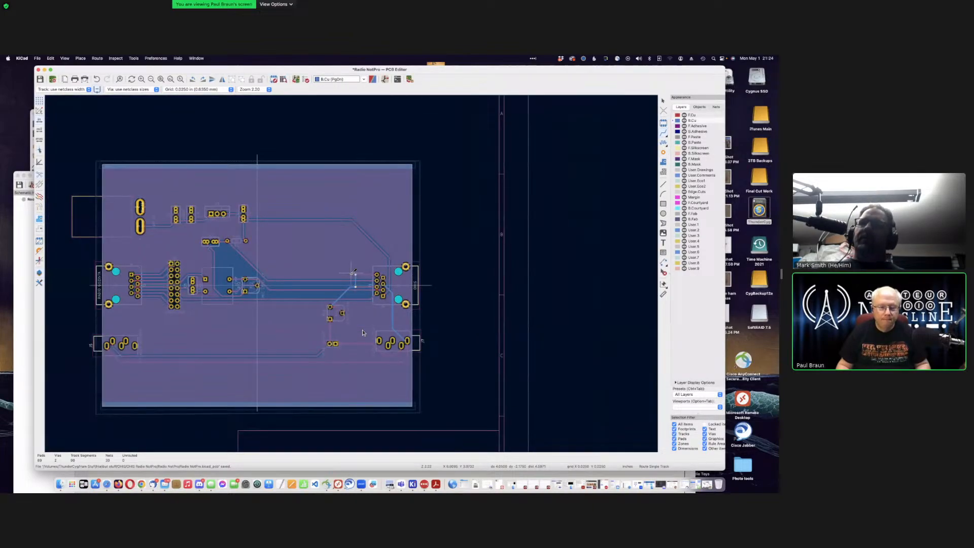
Step: Refill the ground pours around the new track with B
{"action": "key", "text": "b"}
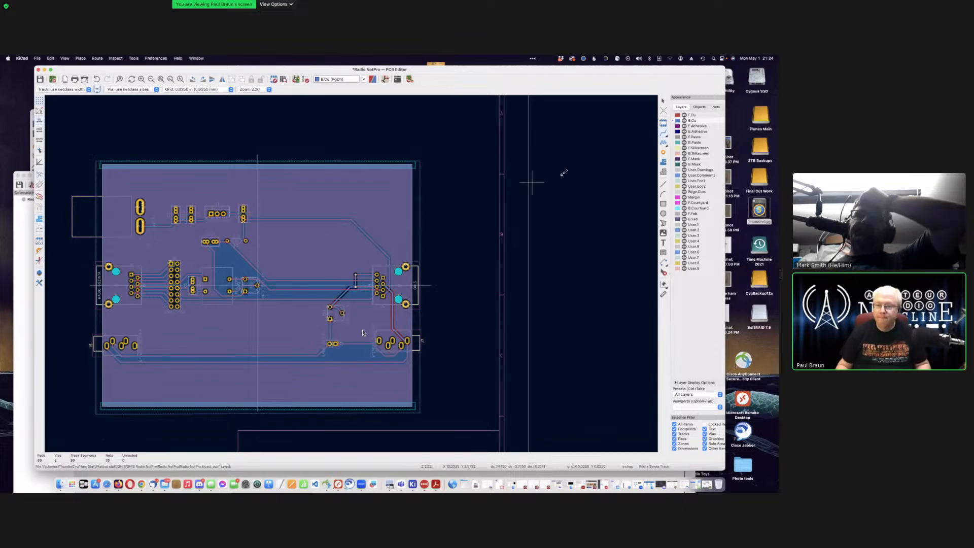
{"action": "left_click", "coordinate": [663, 152]}
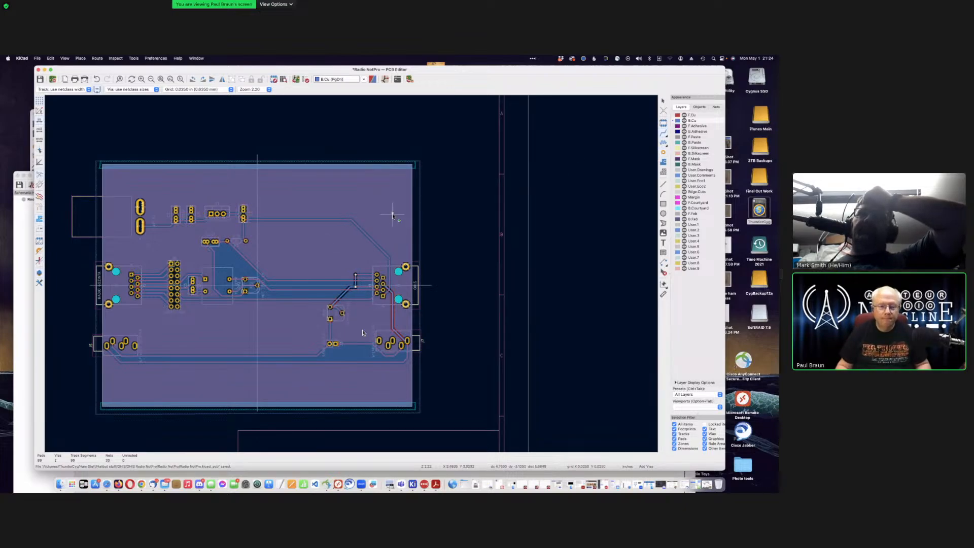
{"action": "scroll", "coordinate": [267, 251], "scroll_direction": "down", "scroll_amount": 3}
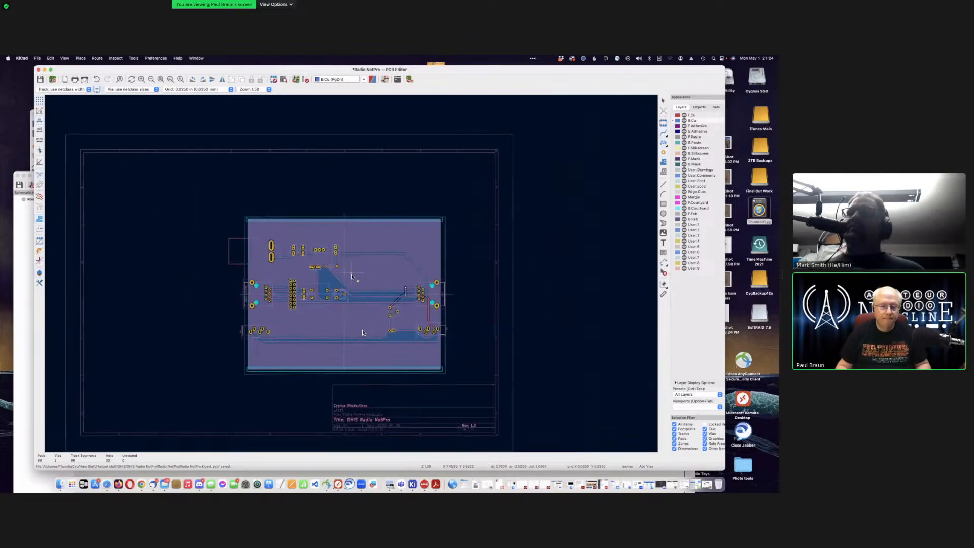
{"action": "scroll", "coordinate": [351, 273], "scroll_direction": "up", "scroll_amount": 6}
{"action": "scroll", "coordinate": [351, 273], "scroll_direction": "up", "scroll_amount": 2}
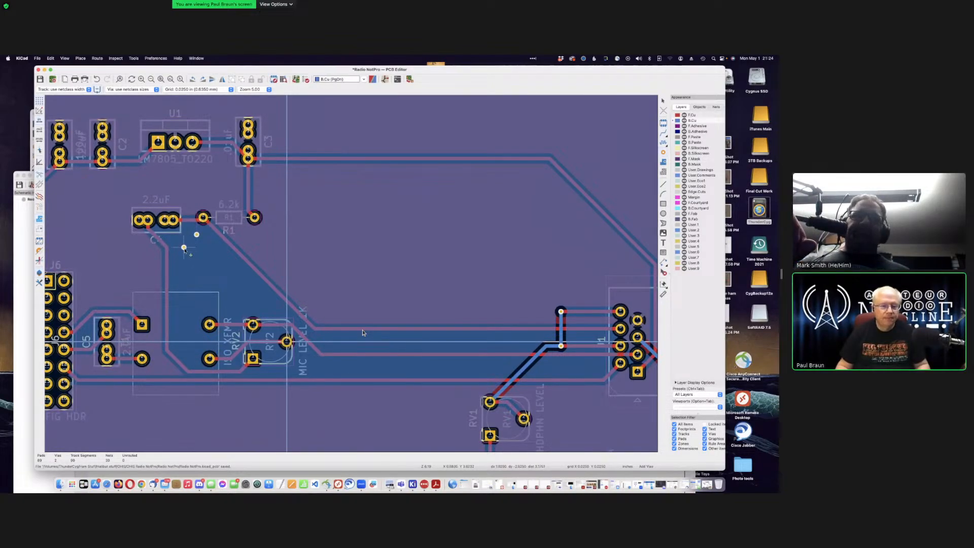
Step: Place stitching vias around RV2 and along the lower and upper ground strips toward J1
{"action": "left_click", "coordinate": [188, 269]}
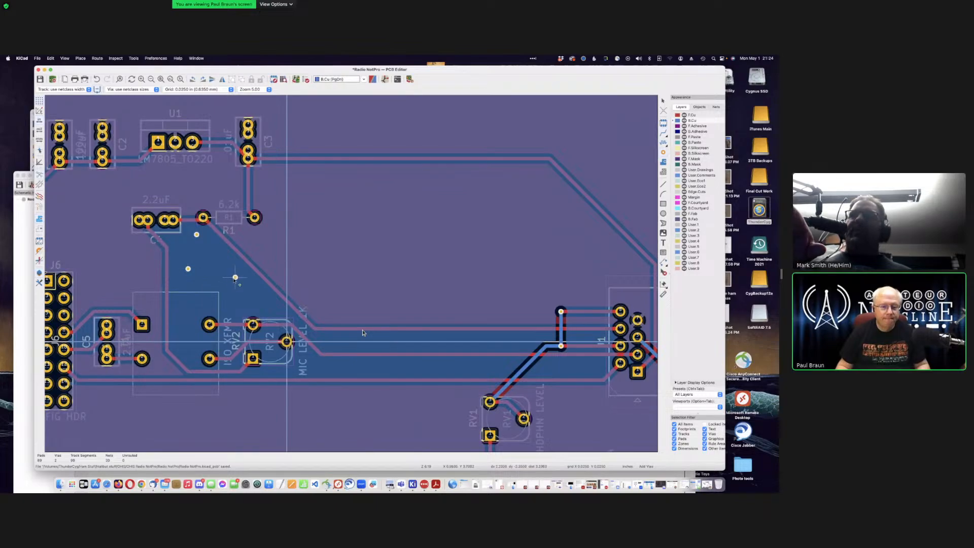
{"action": "left_click", "coordinate": [234, 278]}
{"action": "left_click", "coordinate": [192, 303]}
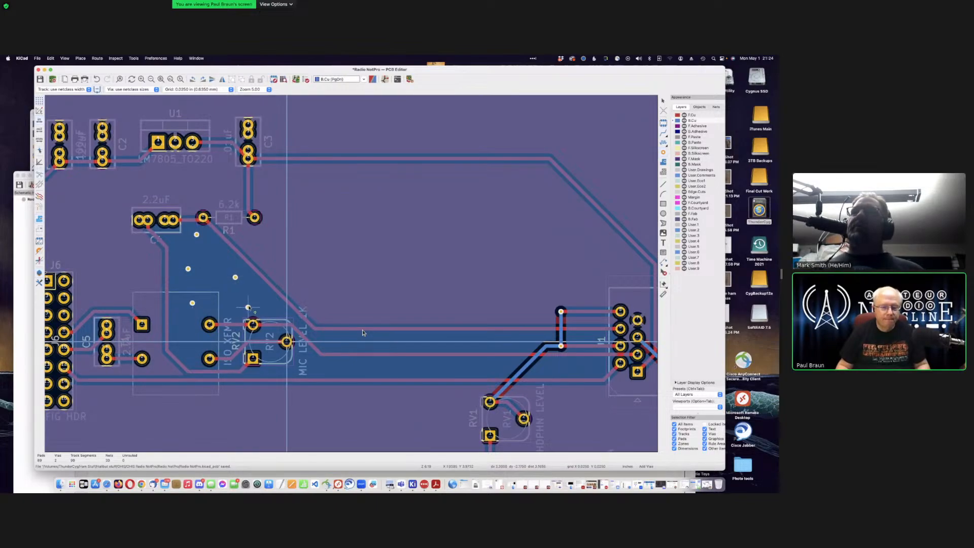
{"action": "left_click", "coordinate": [247, 303]}
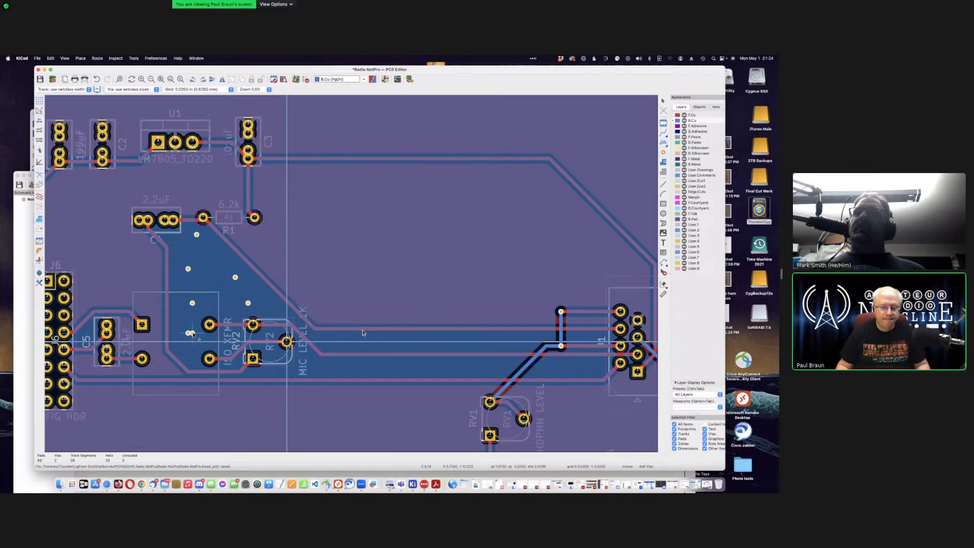
{"action": "left_click", "coordinate": [188, 333]}
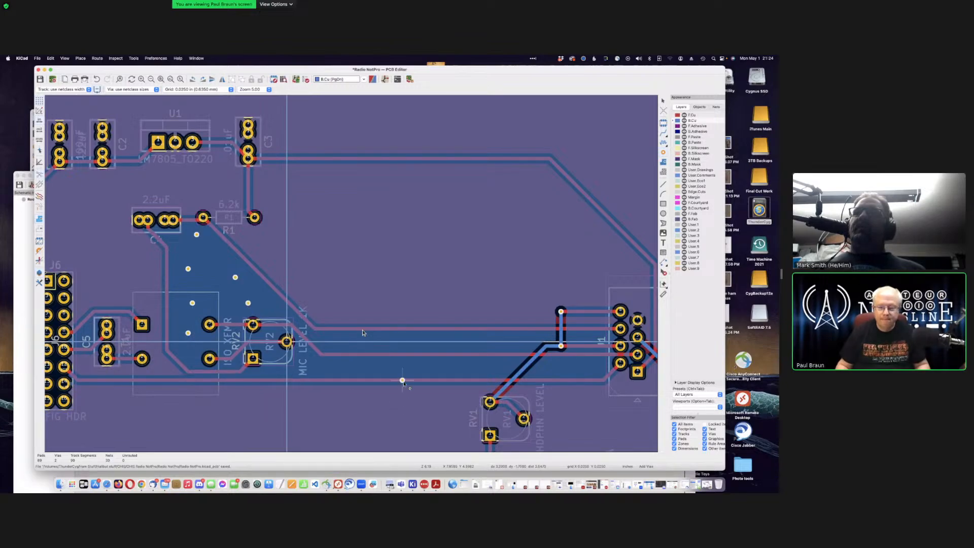
{"action": "left_click", "coordinate": [312, 367]}
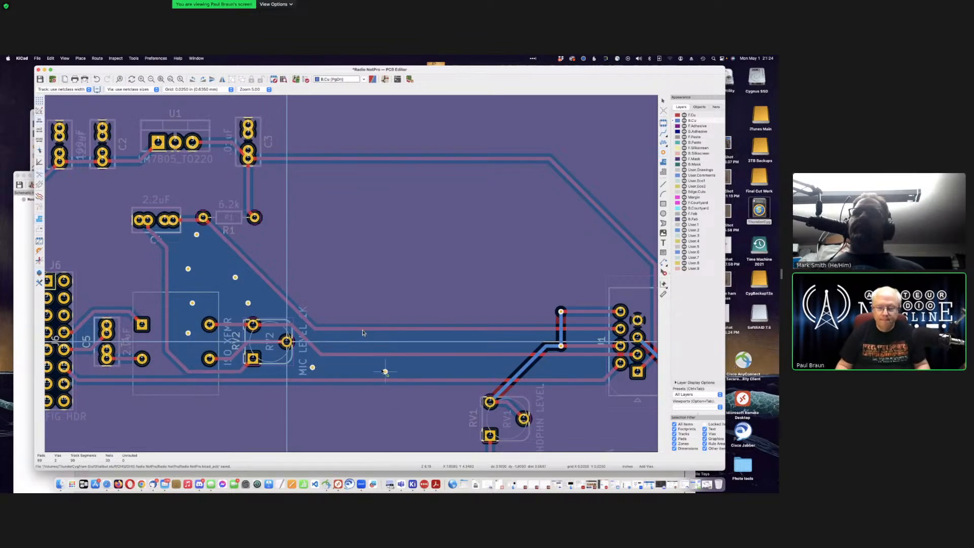
{"action": "left_click", "coordinate": [373, 367]}
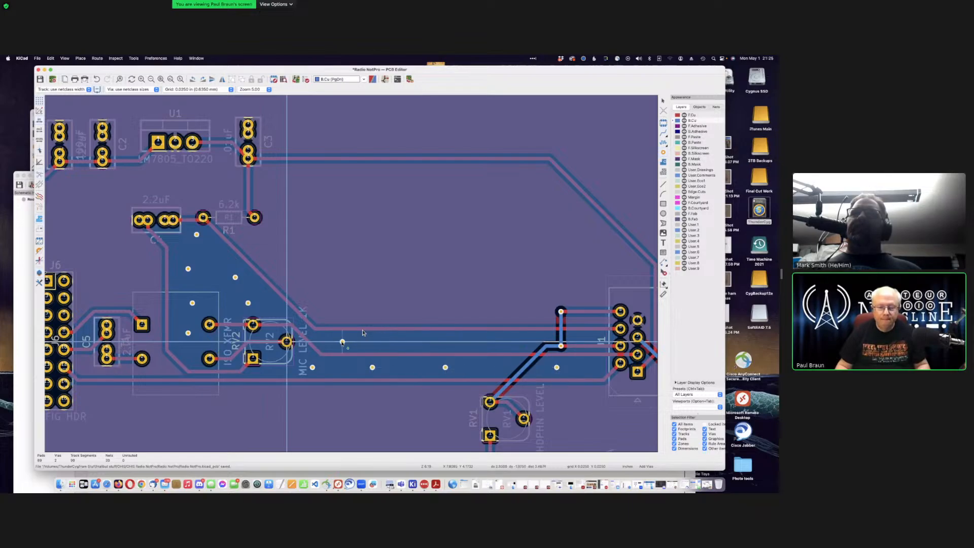
{"action": "left_click", "coordinate": [402, 341]}
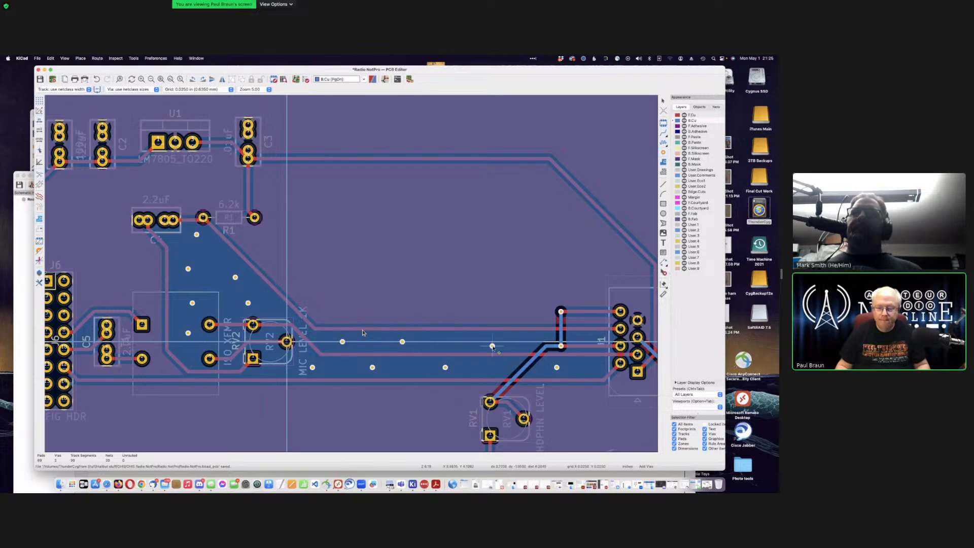
{"action": "left_click", "coordinate": [483, 341]}
{"action": "left_click", "coordinate": [518, 342]}
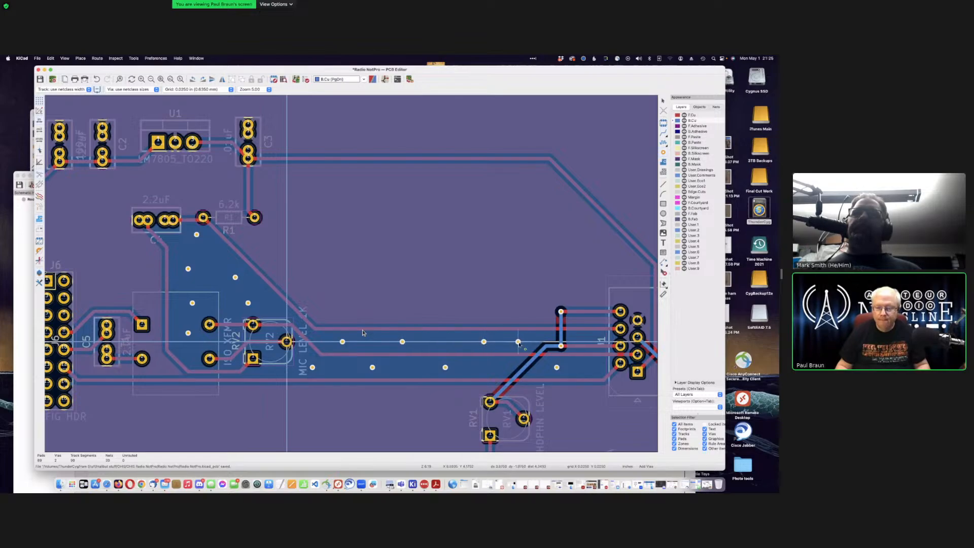
{"action": "left_click", "coordinate": [591, 367]}
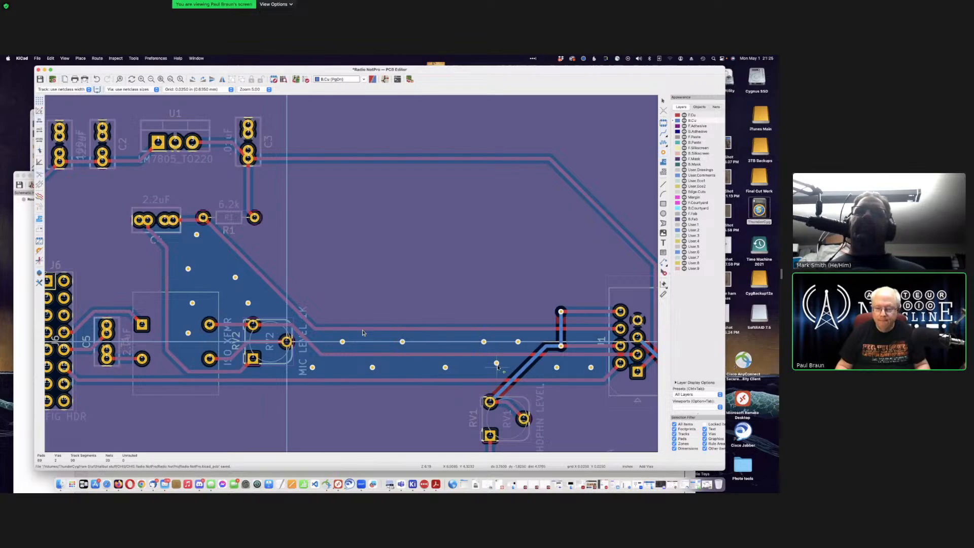
{"action": "left_click", "coordinate": [496, 363]}
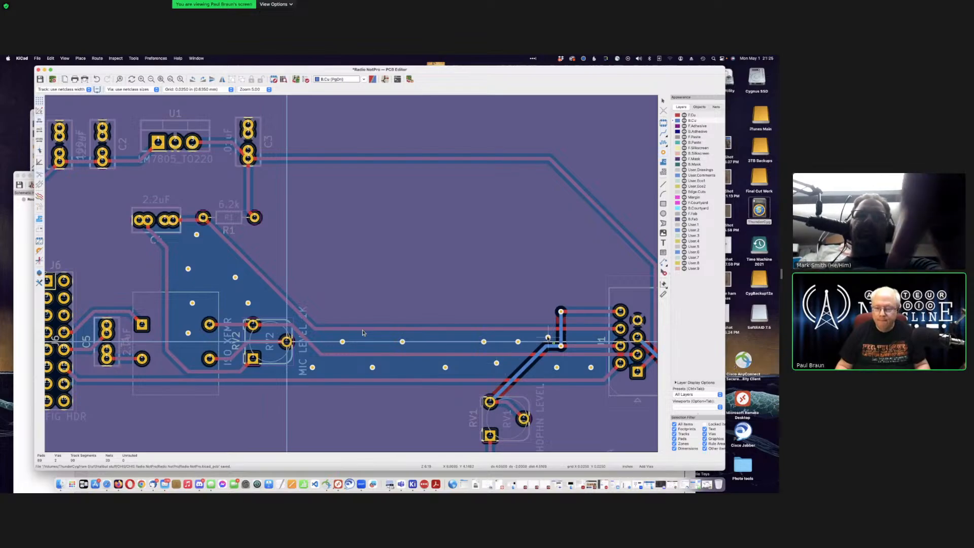
{"action": "left_click", "coordinate": [587, 337]}
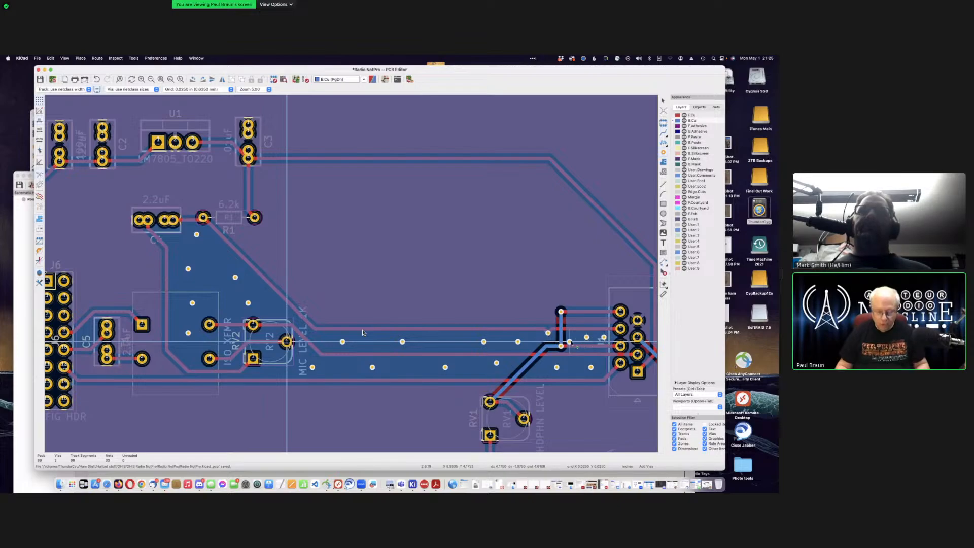
Step: Undo the misplaced via near J1, add an Earth via left of J1, and refill the zones
{"action": "key", "text": "super+z"}
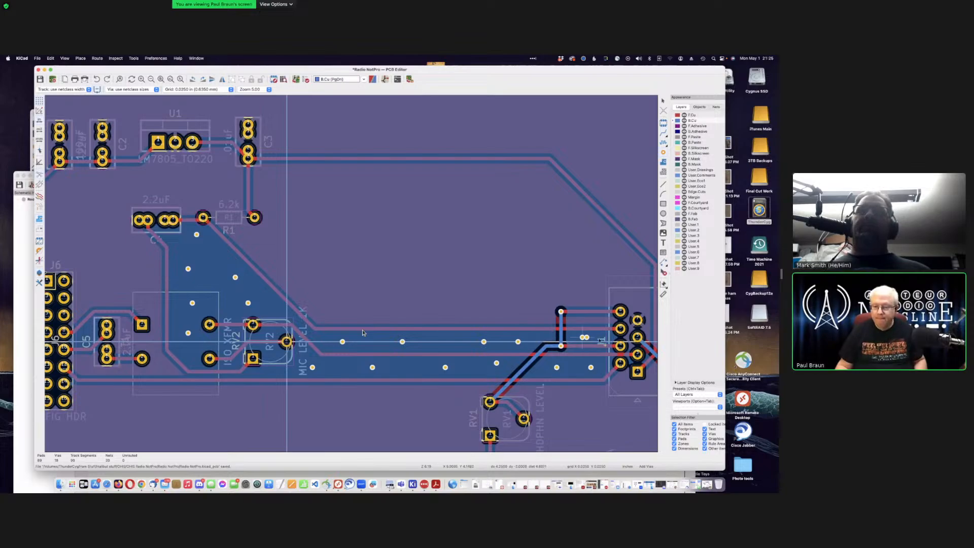
{"action": "scroll", "coordinate": [598, 337], "scroll_direction": "down", "scroll_amount": 3}
{"action": "scroll", "coordinate": [363, 333], "scroll_direction": "up", "scroll_amount": 6}
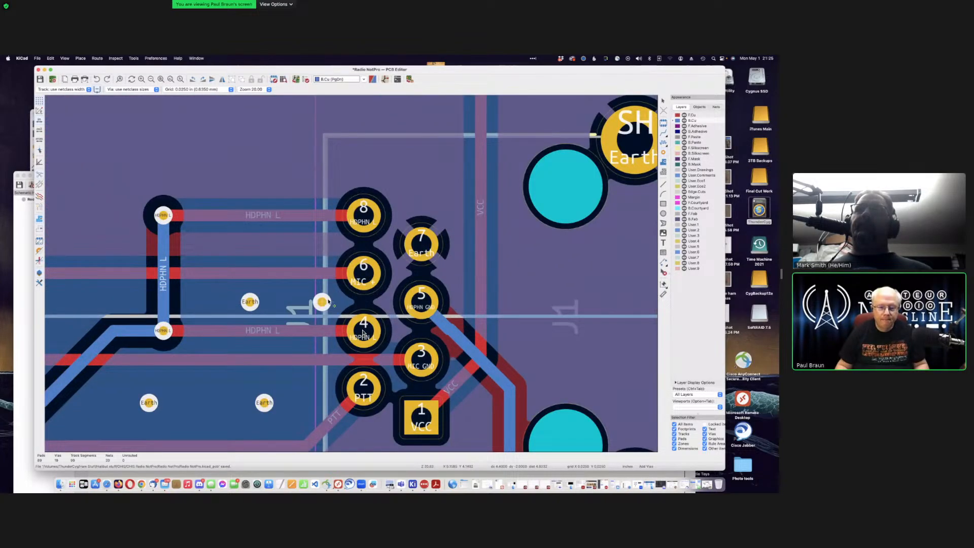
{"action": "left_click", "coordinate": [327, 301]}
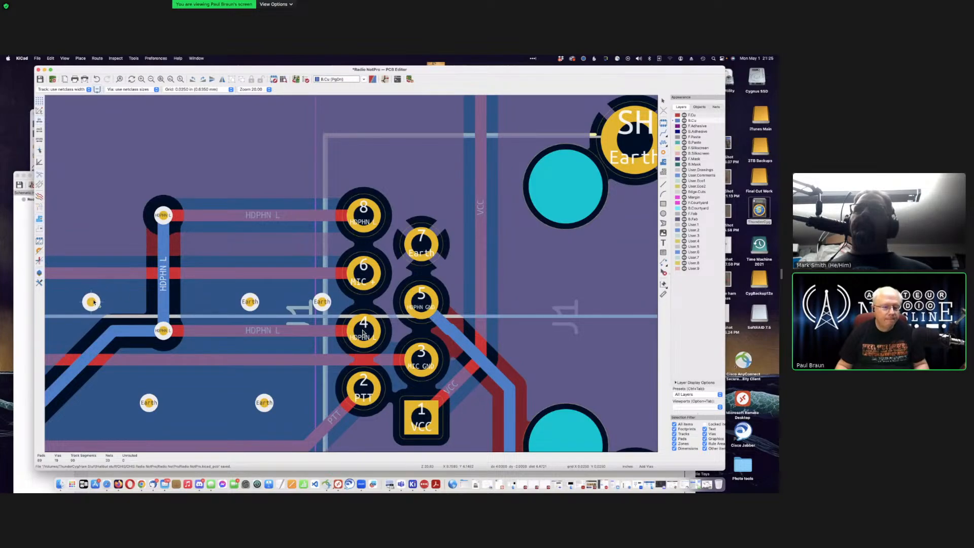
{"action": "scroll", "coordinate": [353, 277], "scroll_direction": "down", "scroll_amount": 4}
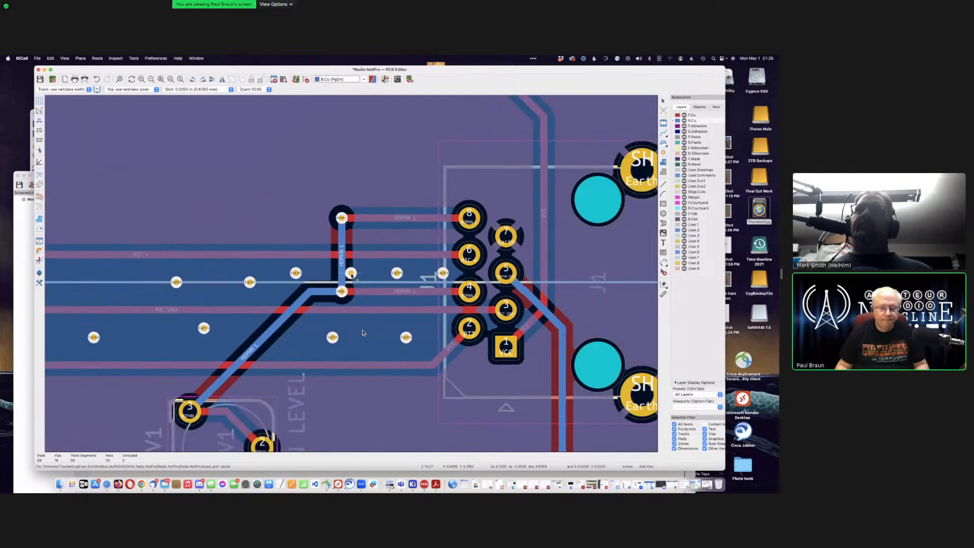
{"action": "scroll", "coordinate": [351, 275], "scroll_direction": "down", "scroll_amount": 3}
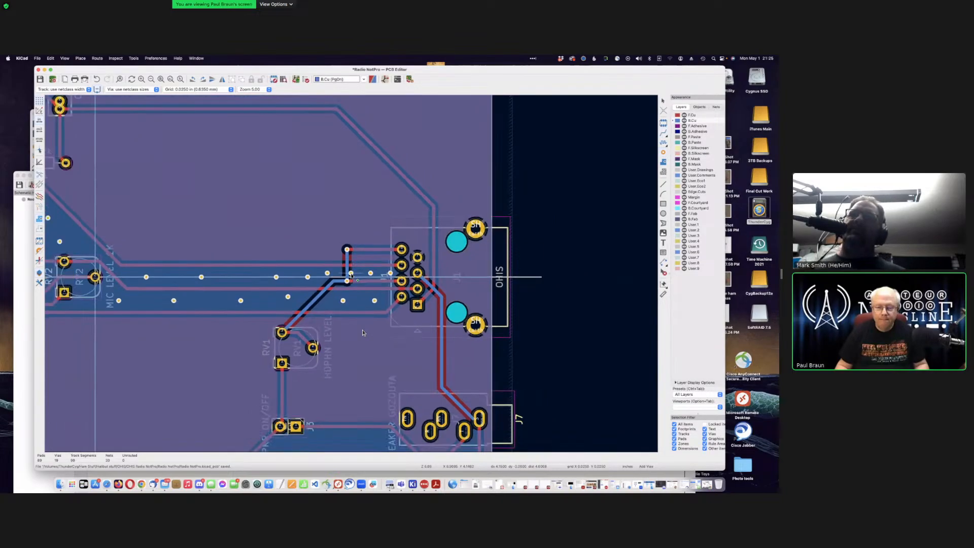
{"action": "key", "text": "b"}
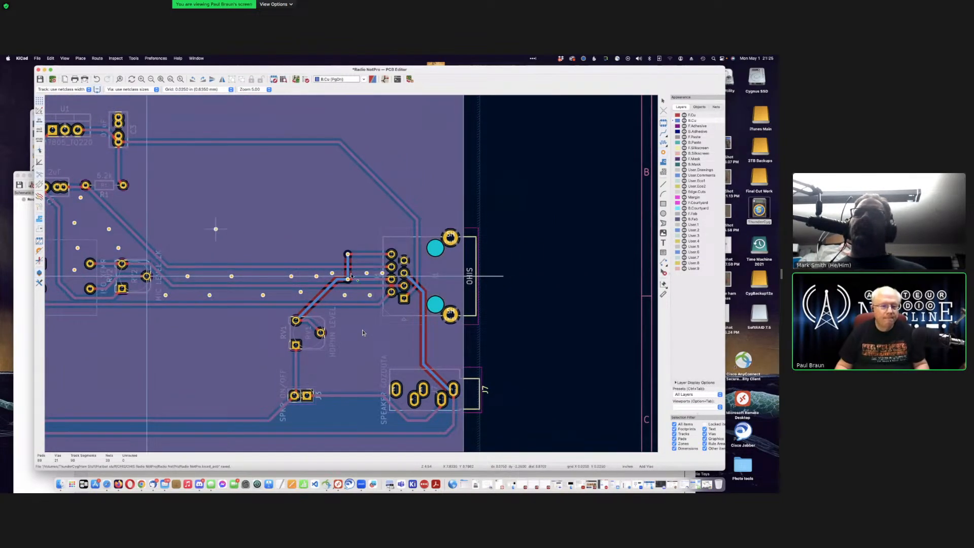
{"action": "scroll", "coordinate": [362, 332], "scroll_direction": "down", "scroll_amount": 3}
{"action": "scroll", "coordinate": [363, 333], "scroll_direction": "up", "scroll_amount": 3}
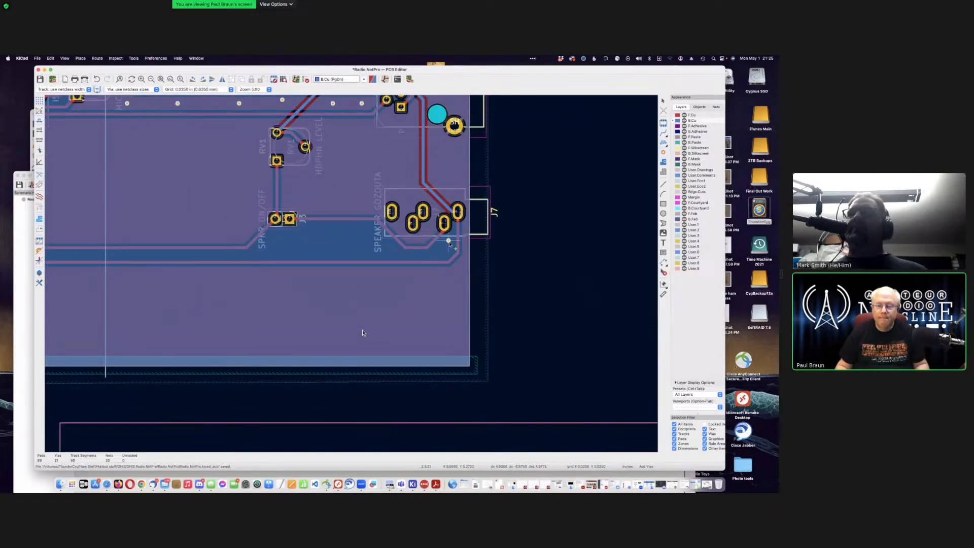
{"action": "scroll", "coordinate": [362, 333], "scroll_direction": "up", "scroll_amount": 2}
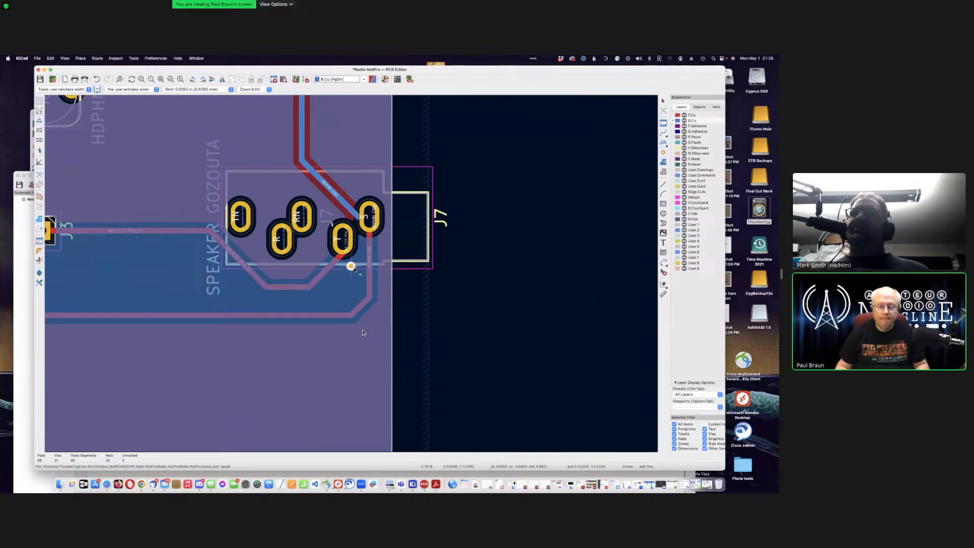
Step: Place stitching vias beside J7 and along the pour, undoing the misplaced ones
{"action": "left_click", "coordinate": [351, 265]}
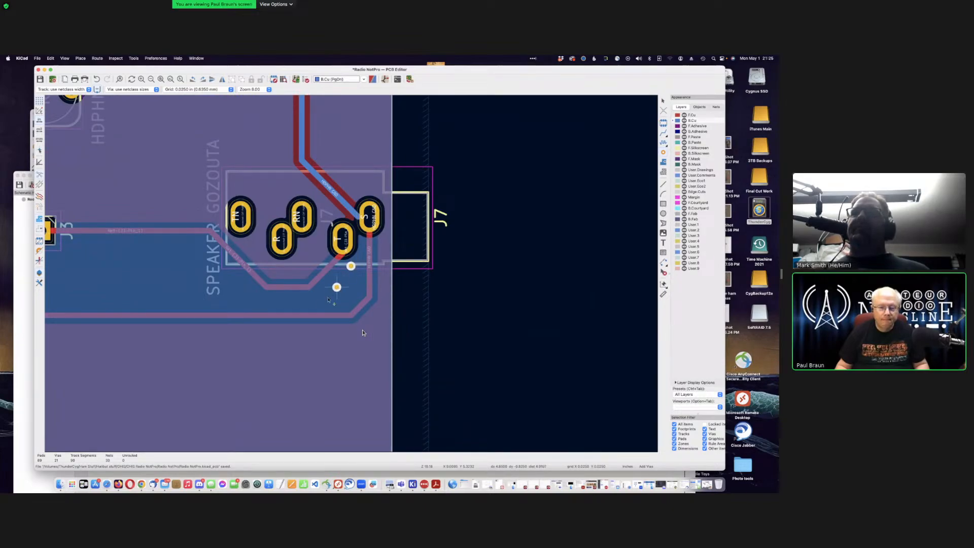
{"action": "left_click", "coordinate": [337, 287]}
{"action": "left_click", "coordinate": [301, 301]}
{"action": "left_click", "coordinate": [238, 301]}
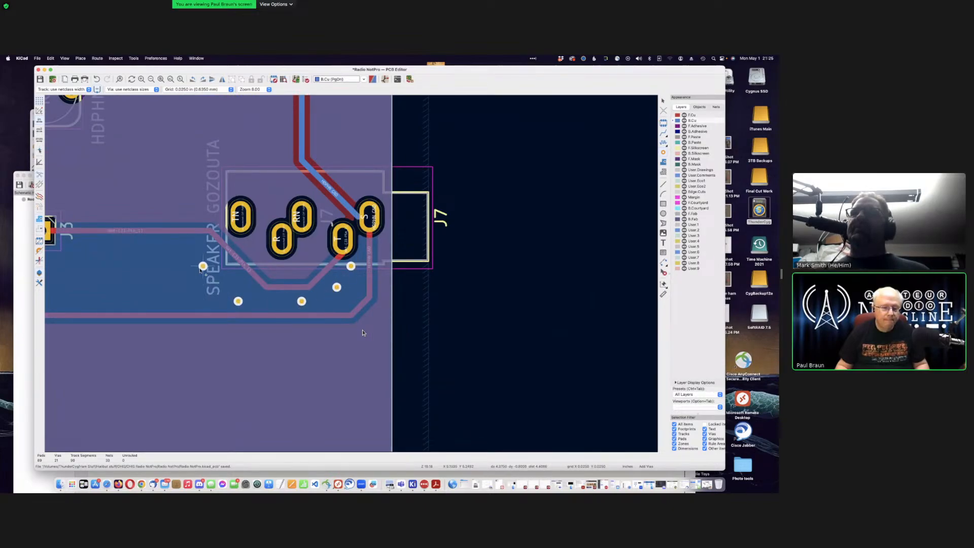
{"action": "left_click", "coordinate": [195, 266]}
{"action": "left_click", "coordinate": [139, 252]}
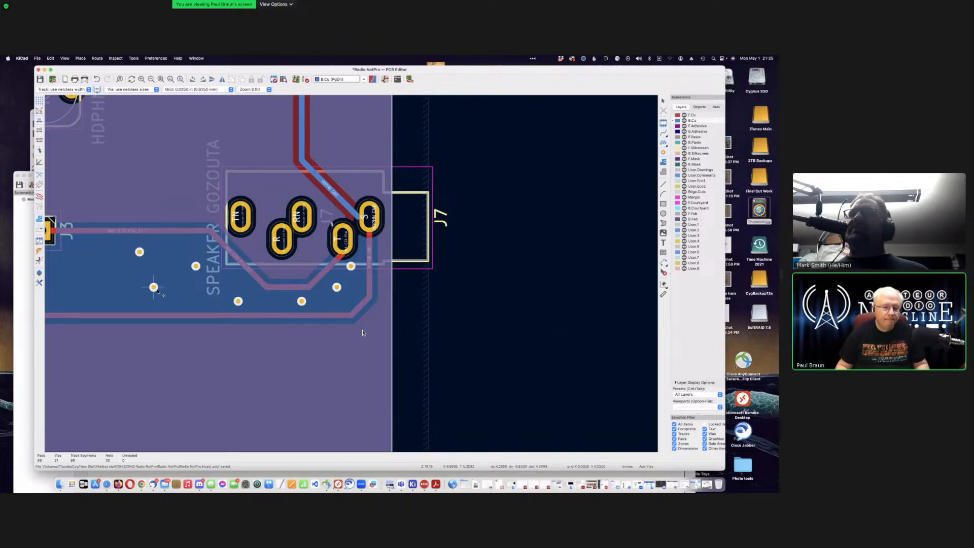
{"action": "scroll", "coordinate": [351, 274], "scroll_direction": "down", "scroll_amount": 3}
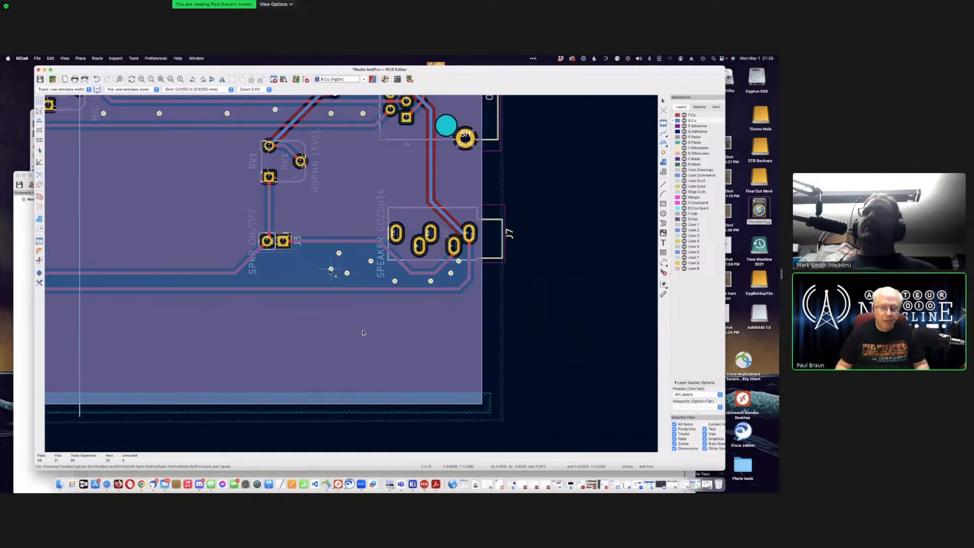
{"action": "key", "text": "super+z"}
{"action": "key", "text": "super+z"}
{"action": "key", "text": "super+z"}
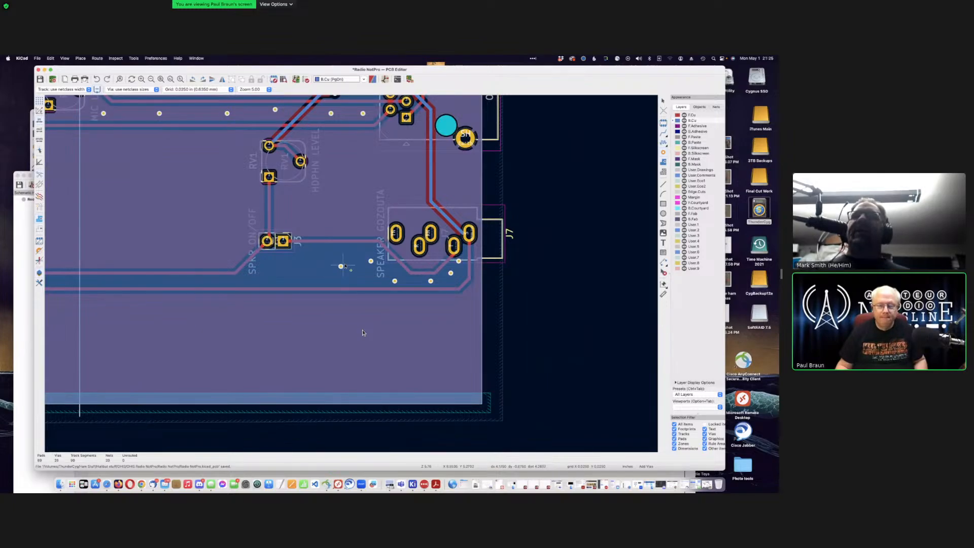
Step: Re-place a row of stitching vias along the ground strip
{"action": "left_click", "coordinate": [327, 261]}
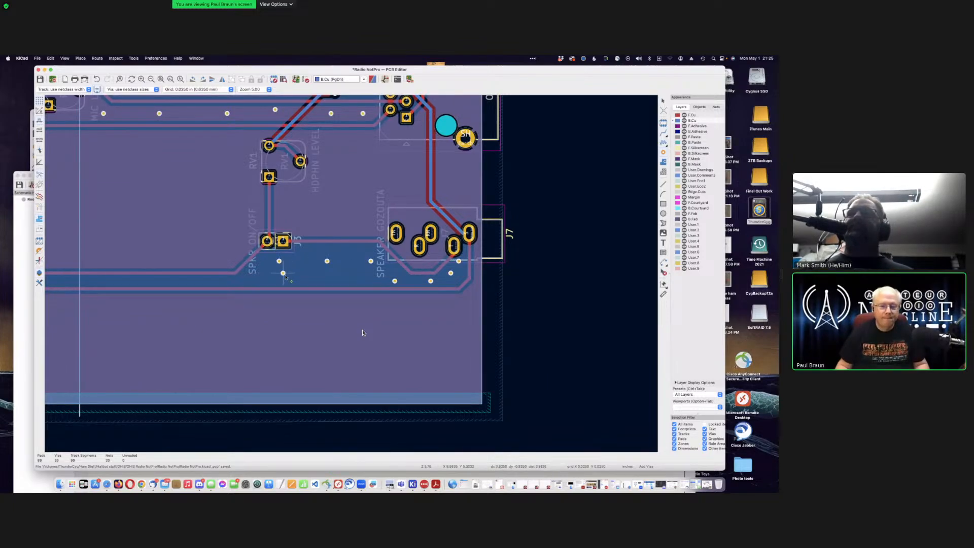
{"action": "left_click", "coordinate": [299, 276]}
{"action": "left_click", "coordinate": [359, 277]}
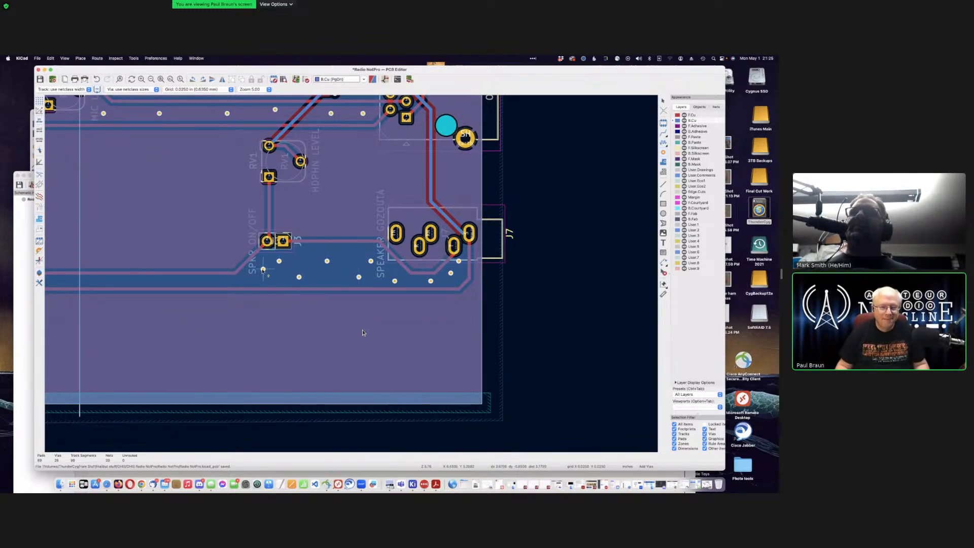
{"action": "scroll", "coordinate": [263, 269], "scroll_direction": "left", "scroll_amount": 10}
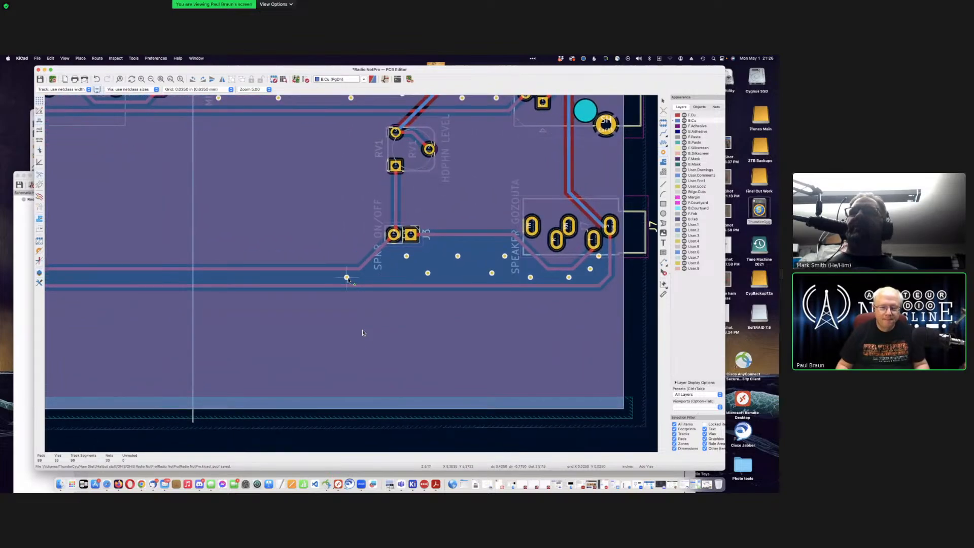
{"action": "left_click", "coordinate": [283, 277]}
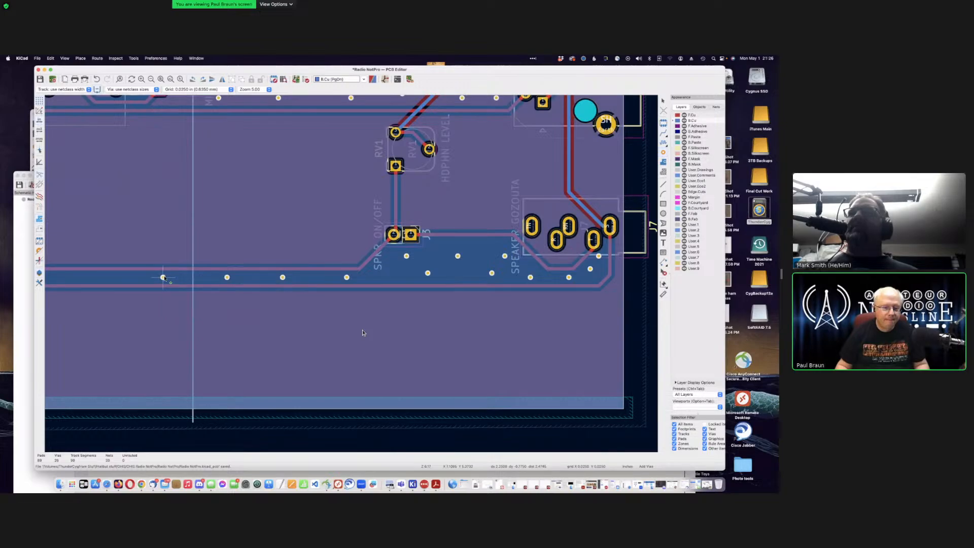
{"action": "scroll", "coordinate": [163, 277], "scroll_direction": "right", "scroll_amount": 15}
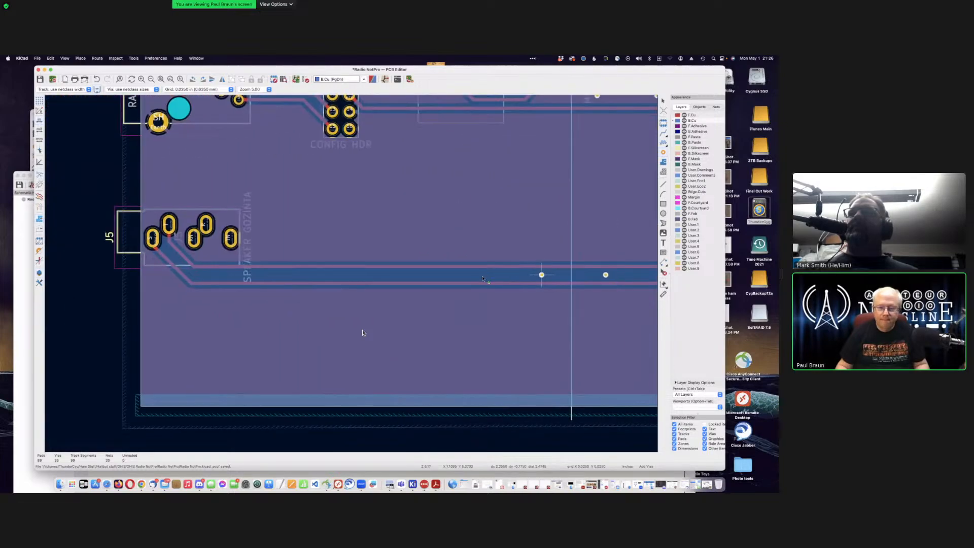
Step: Extend the via row to J5 and add Earth vias beside J5's pads
{"action": "left_click", "coordinate": [486, 274]}
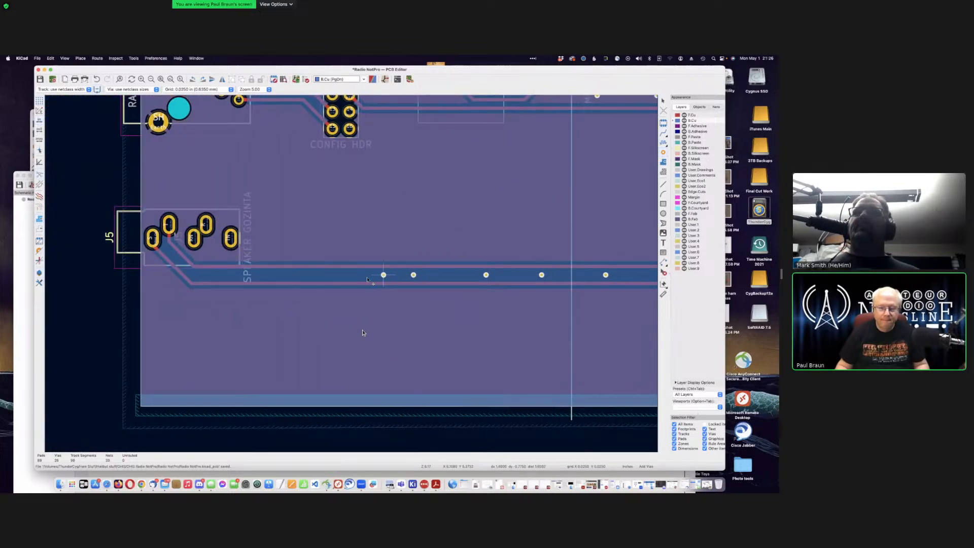
{"action": "left_click", "coordinate": [345, 274]}
{"action": "left_click", "coordinate": [281, 274]}
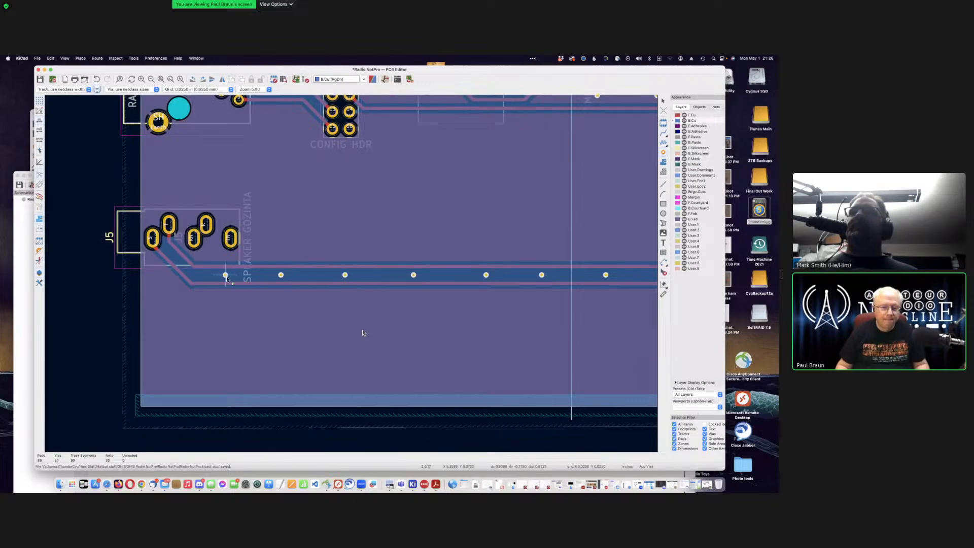
{"action": "left_click", "coordinate": [195, 275]}
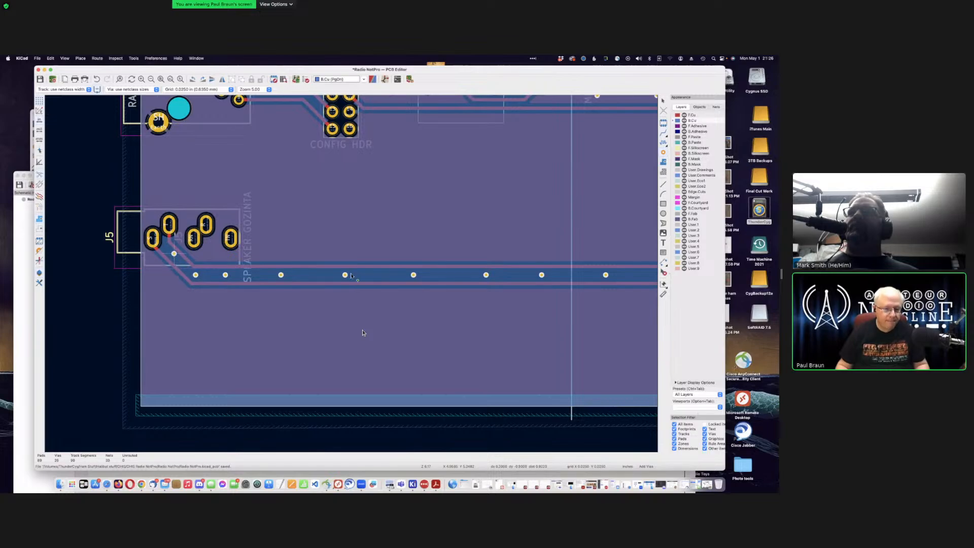
{"action": "scroll", "coordinate": [174, 254], "scroll_direction": "down", "scroll_amount": 2}
{"action": "scroll", "coordinate": [351, 273], "scroll_direction": "up", "scroll_amount": 6}
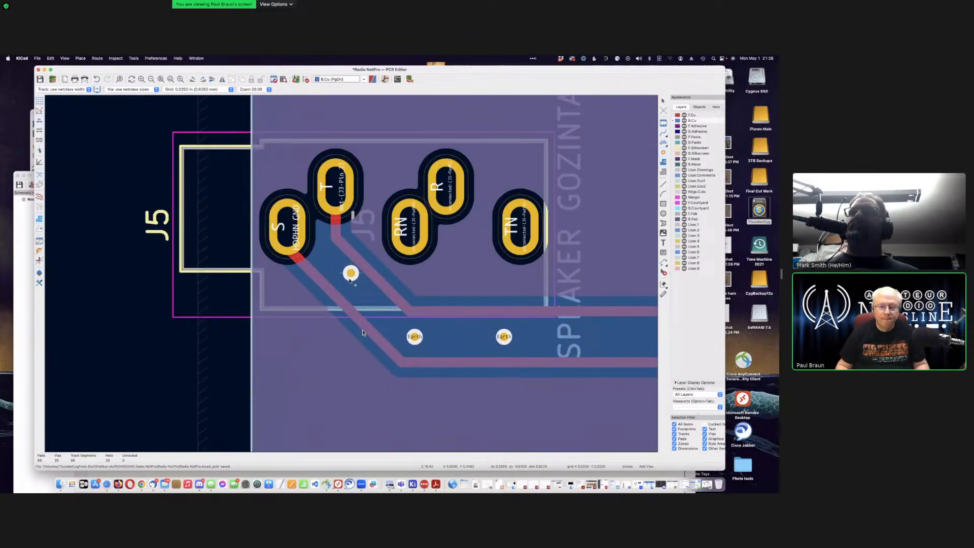
{"action": "left_click", "coordinate": [351, 285]}
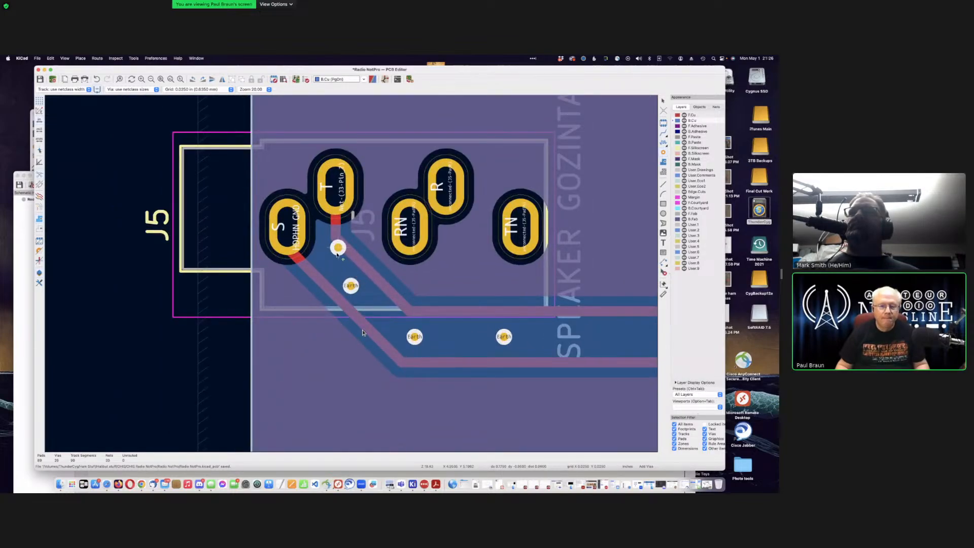
{"action": "left_click", "coordinate": [325, 260]}
{"action": "scroll", "coordinate": [355, 273], "scroll_direction": "down", "scroll_amount": 4}
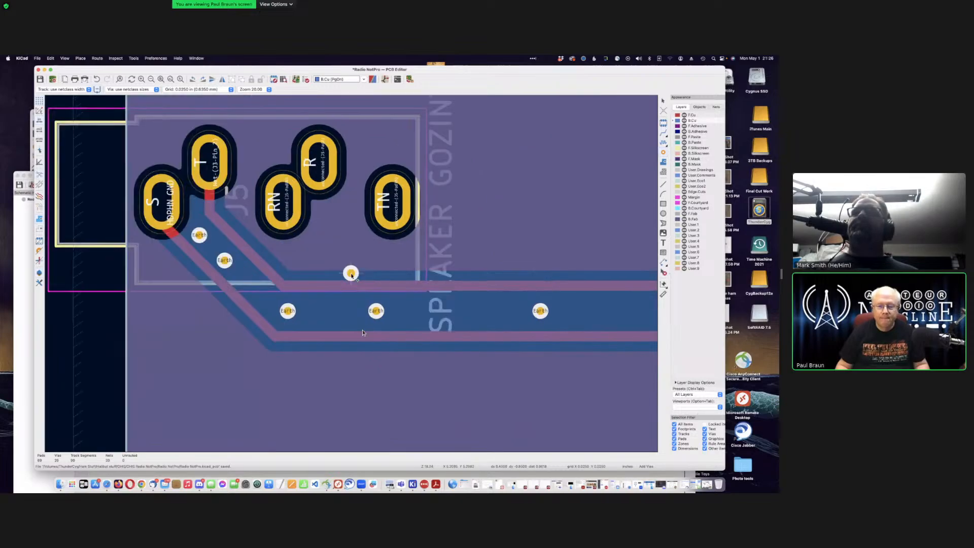
Step: Refill all copper zones so the pours take in the new vias
{"action": "key", "text": "b"}
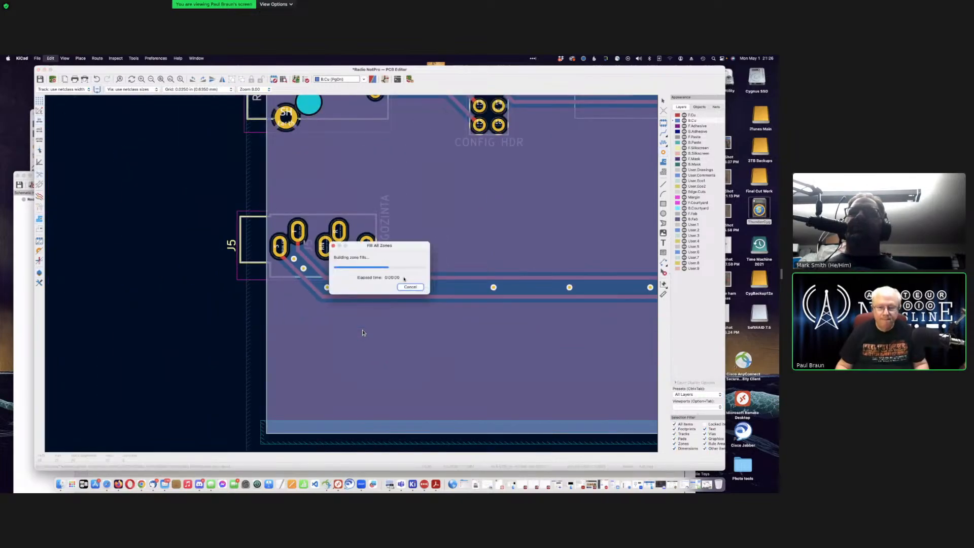
{"action": "scroll", "coordinate": [490, 278], "scroll_direction": "down", "scroll_amount": 4}
{"action": "scroll", "coordinate": [363, 333], "scroll_direction": "down", "scroll_amount": 2}
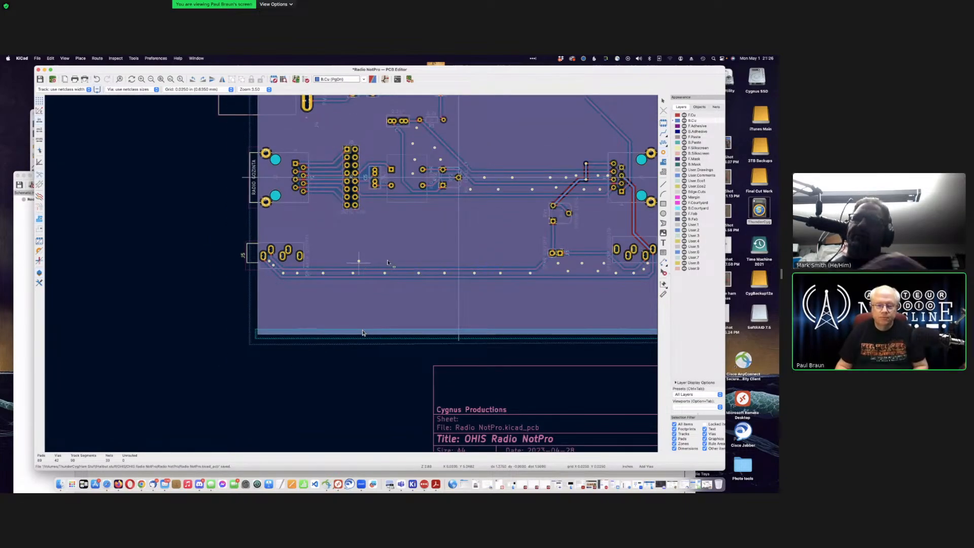
{"action": "scroll", "coordinate": [363, 333], "scroll_direction": "down", "scroll_amount": 2}
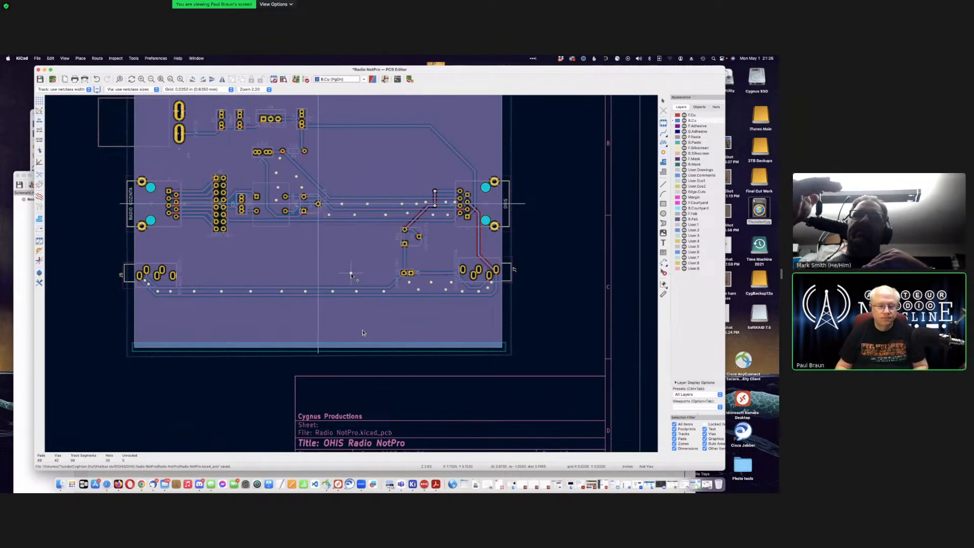
{"action": "scroll", "coordinate": [363, 333], "scroll_direction": "up", "scroll_amount": 2}
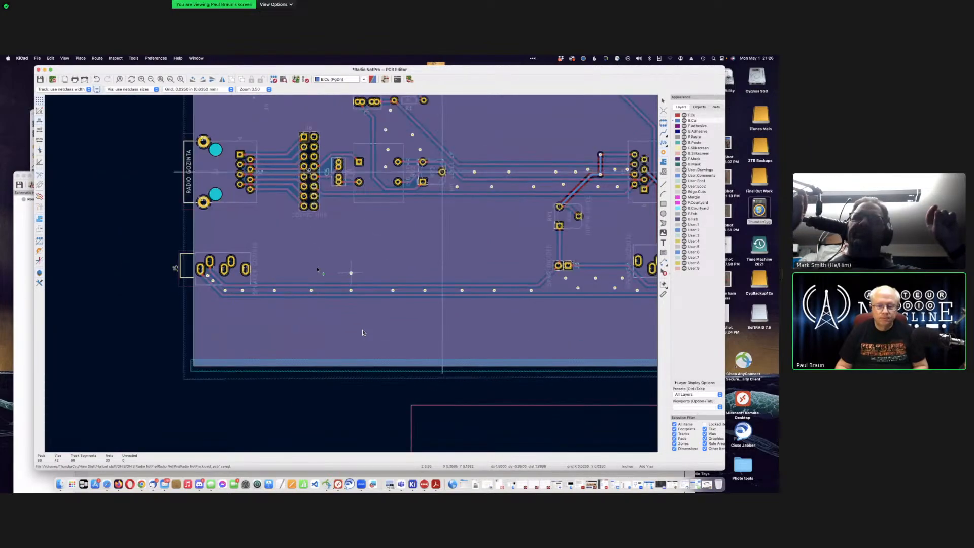
{"action": "scroll", "coordinate": [362, 333], "scroll_direction": "up", "scroll_amount": 3}
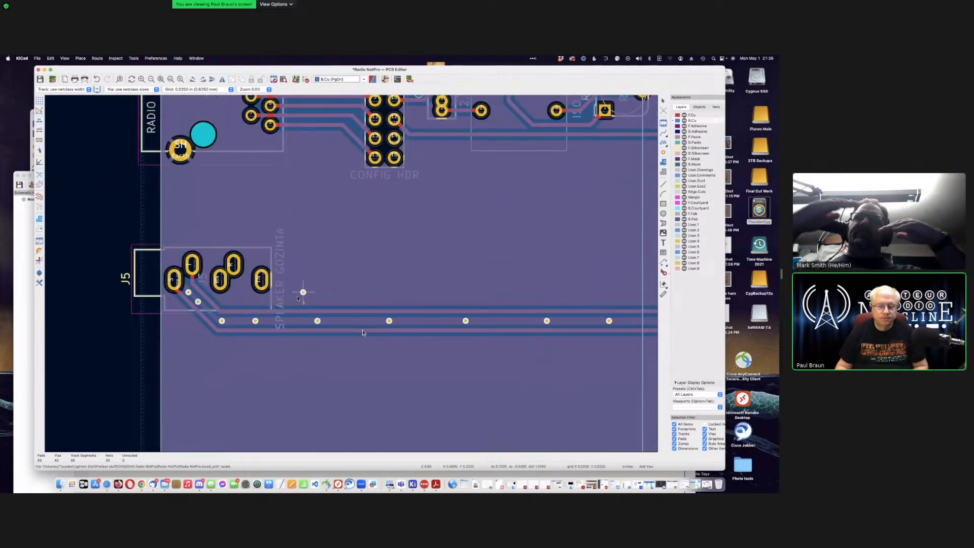
Step: Place a row of five stitching vias above the speaker tracks
{"action": "left_click", "coordinate": [241, 297]}
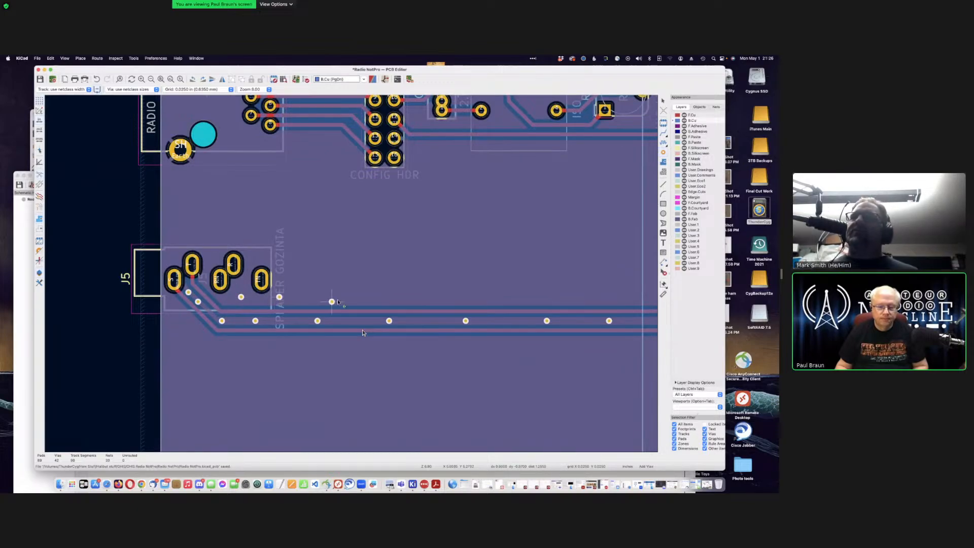
{"action": "left_click", "coordinate": [417, 296]}
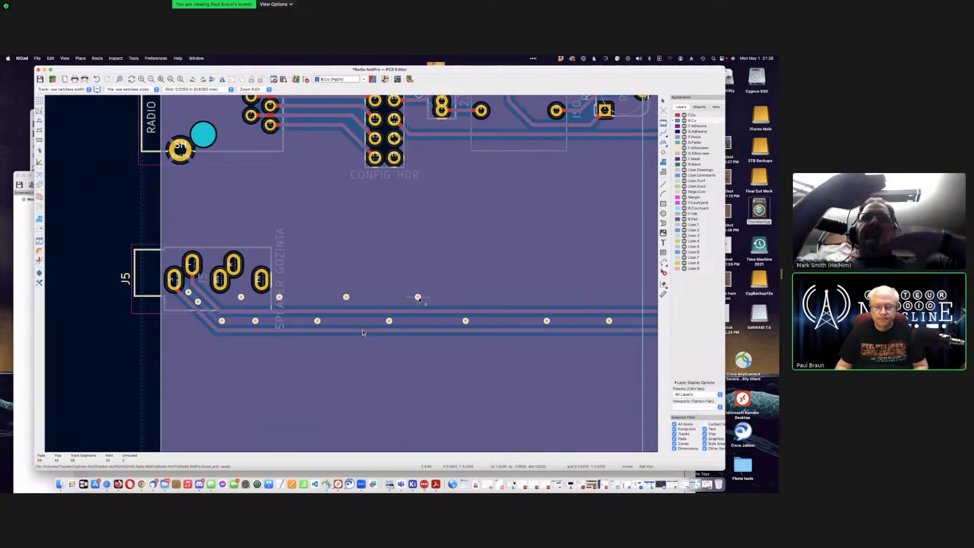
{"action": "left_click", "coordinate": [494, 297]}
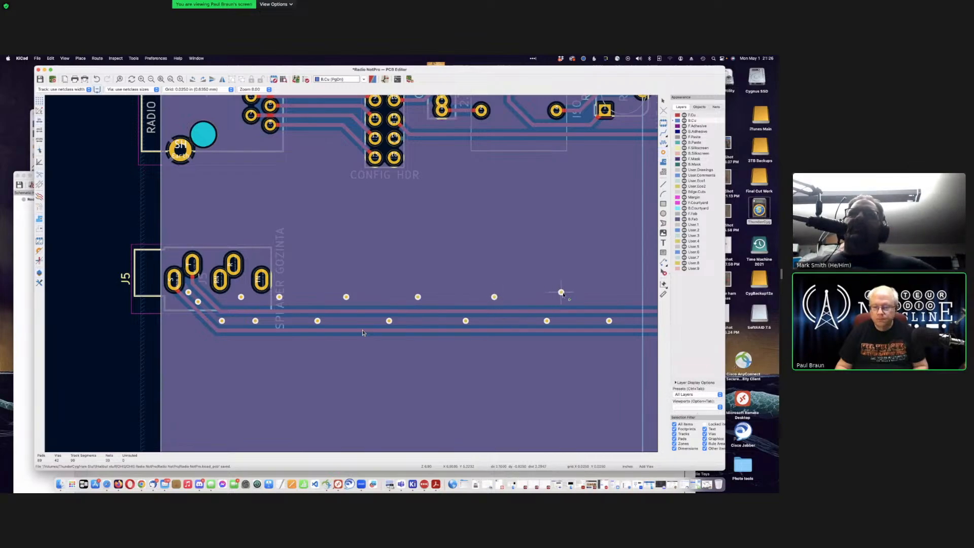
{"action": "left_click", "coordinate": [570, 297]}
{"action": "left_click", "coordinate": [637, 297]}
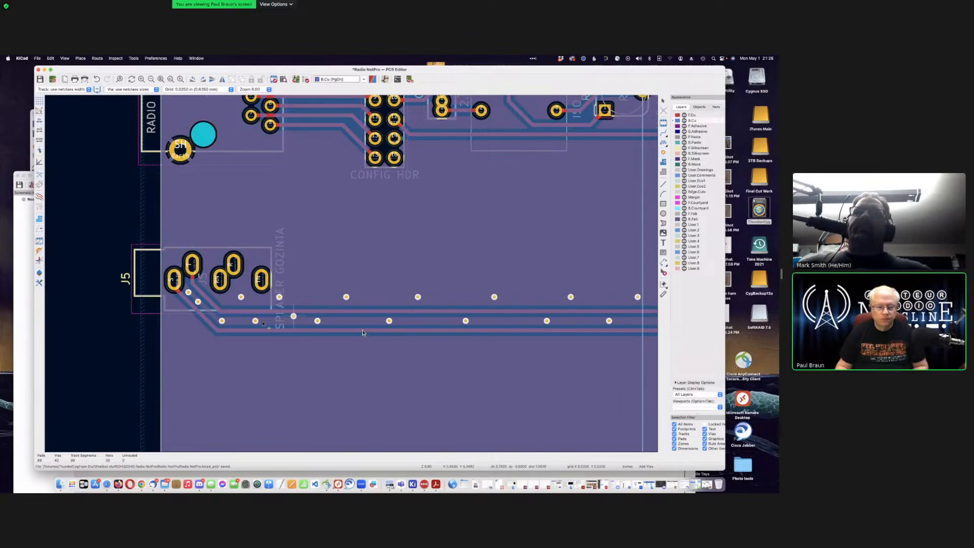
Step: Place a row of stitching vias below the speaker tracks, saving the board partway
{"action": "left_click", "coordinate": [183, 316]}
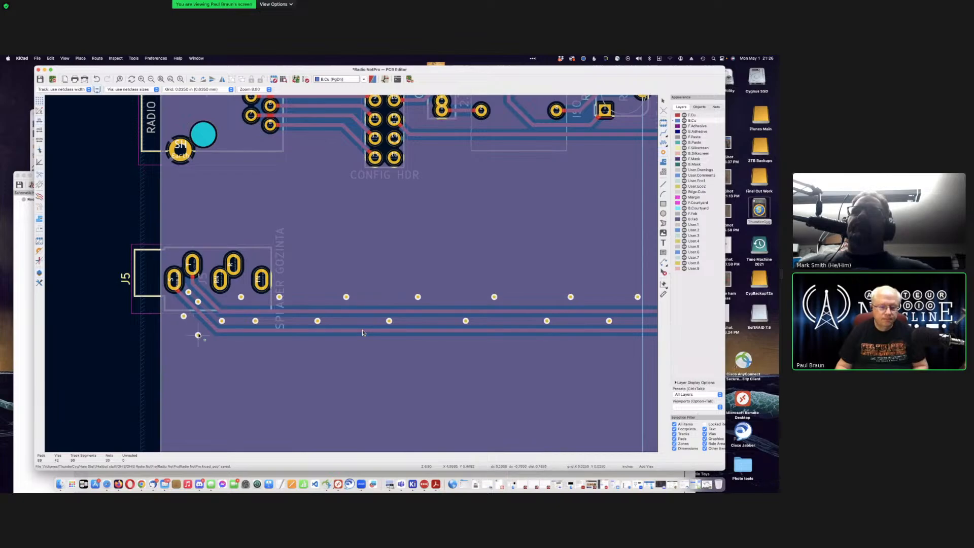
{"action": "left_click", "coordinate": [202, 335]}
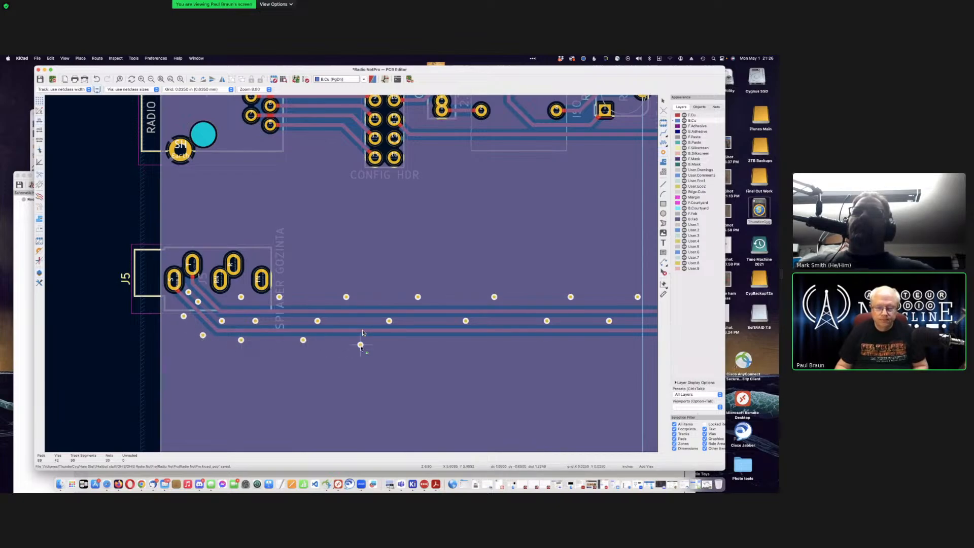
{"action": "left_click", "coordinate": [360, 340]}
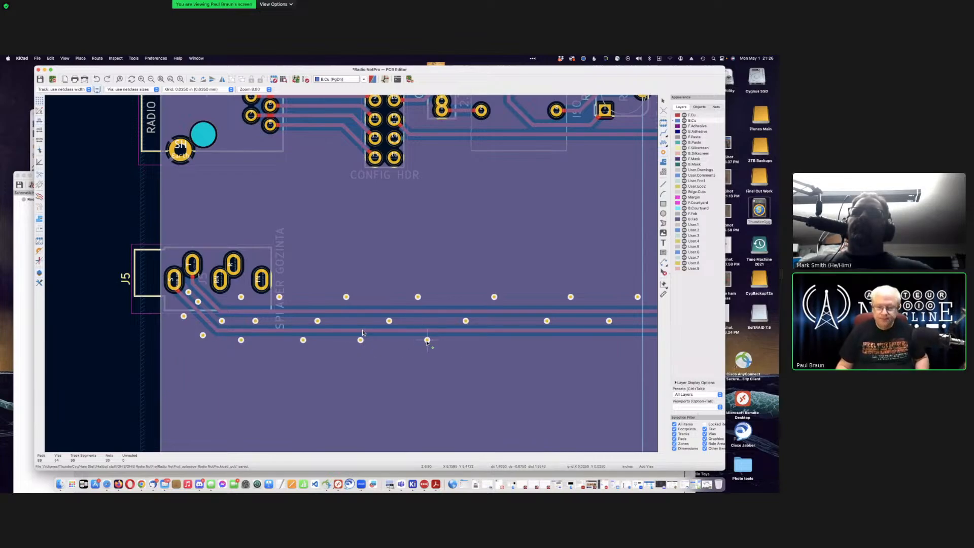
{"action": "left_click", "coordinate": [422, 340]}
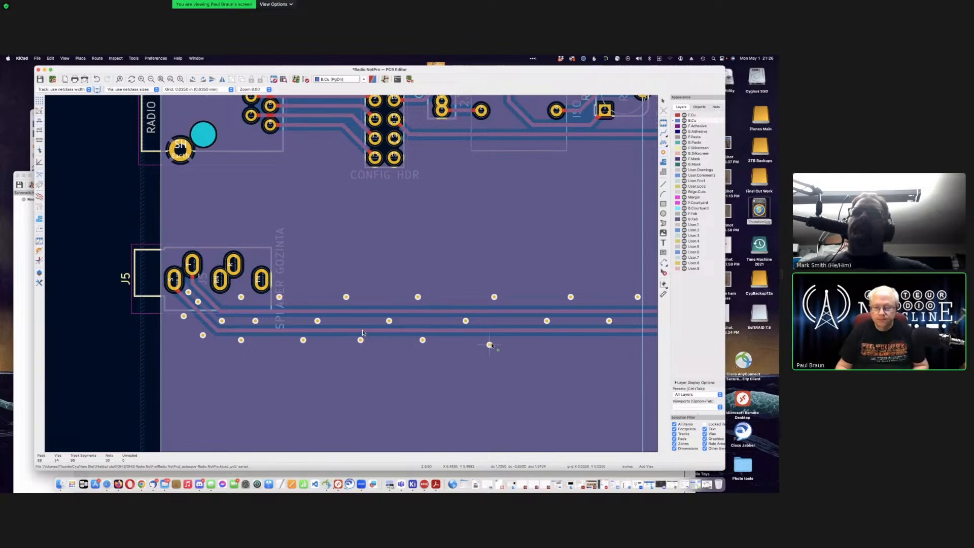
{"action": "left_click", "coordinate": [489, 340]}
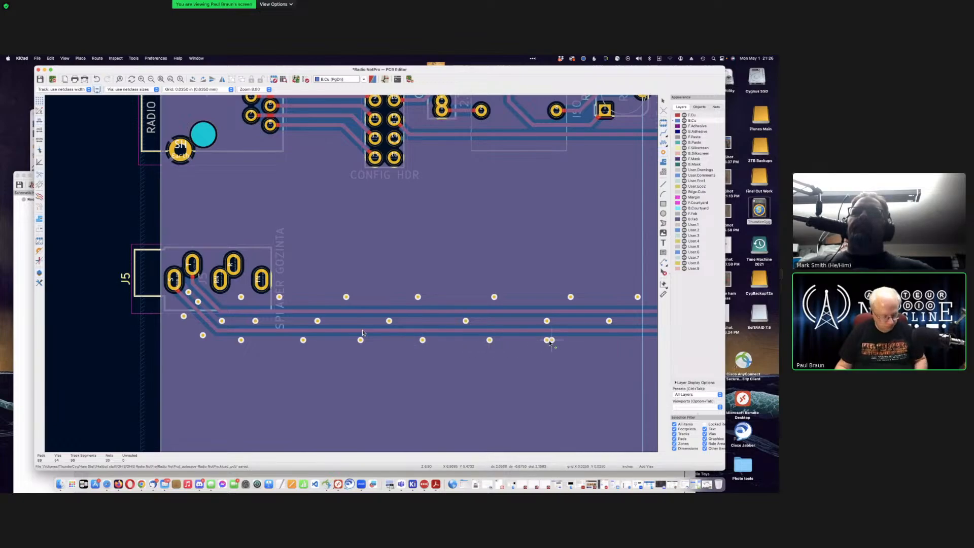
{"action": "left_click", "coordinate": [547, 340]}
{"action": "key", "text": "super+s"}
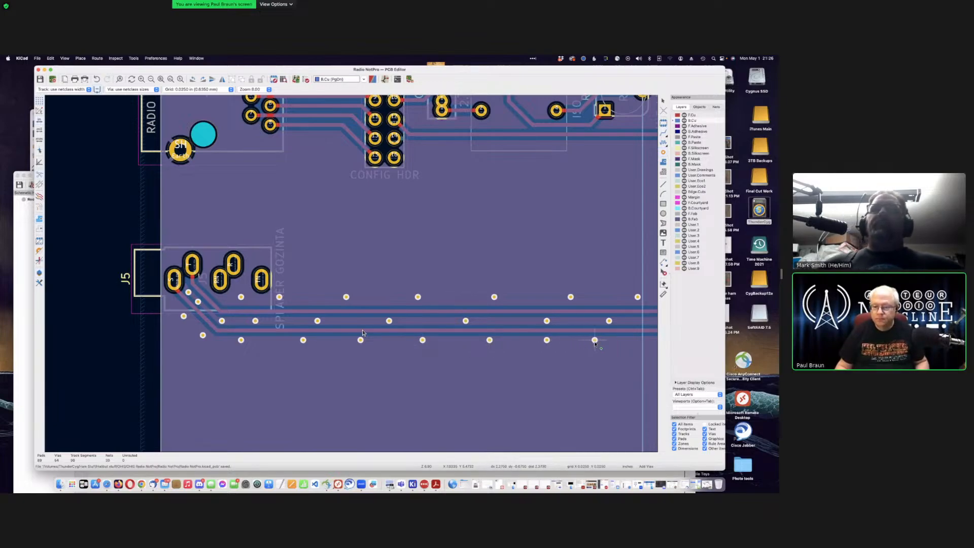
{"action": "left_click", "coordinate": [595, 340]}
{"action": "left_click", "coordinate": [643, 340]}
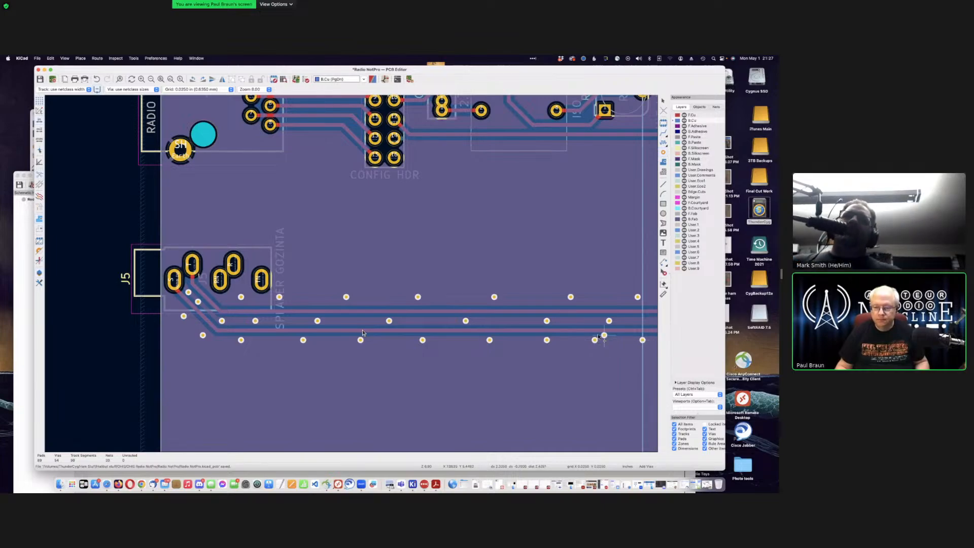
Step: Add stitching vias above and below the left part of the bottom tracks
{"action": "middle_click_drag", "start_coordinate": [590, 335], "coordinate": [137, 354]}
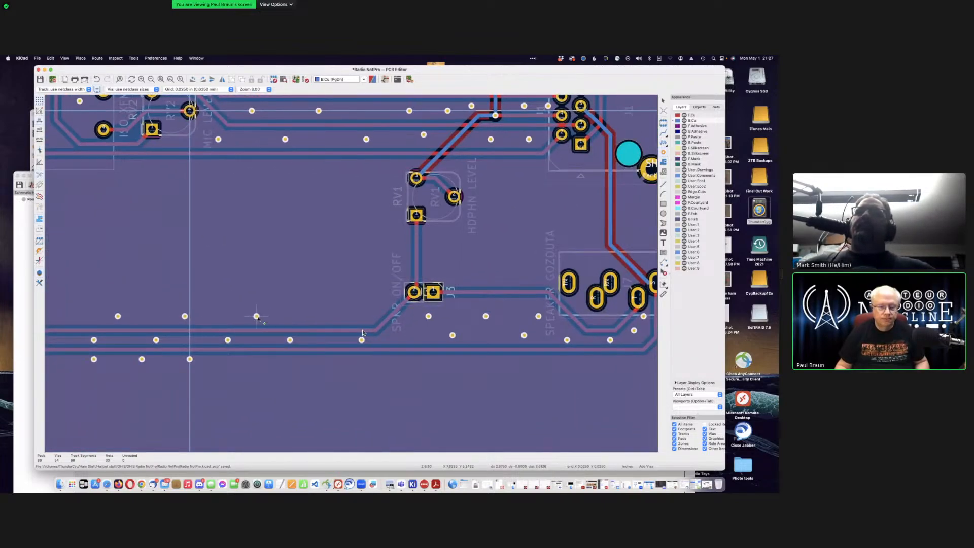
{"action": "left_click", "coordinate": [256, 316]}
{"action": "left_click", "coordinate": [333, 316]}
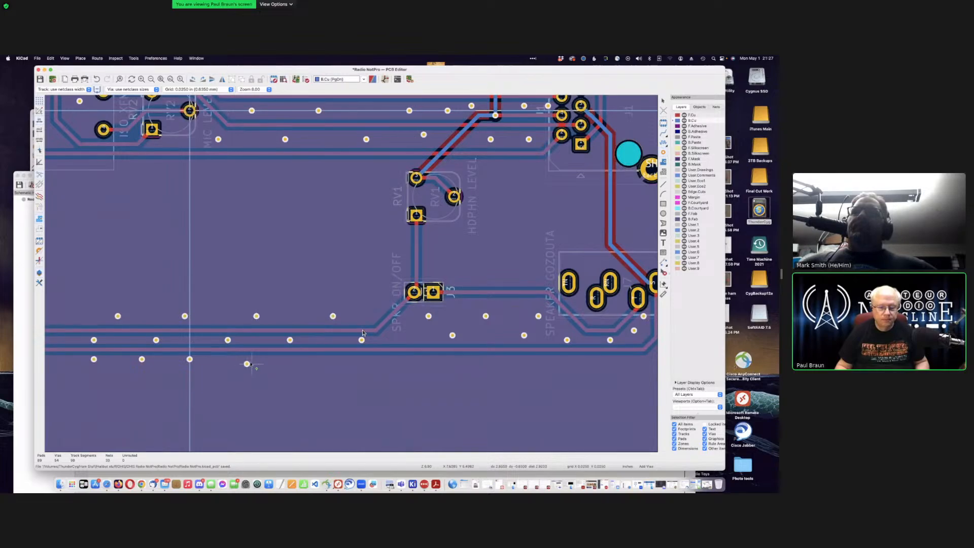
{"action": "left_click", "coordinate": [251, 360]}
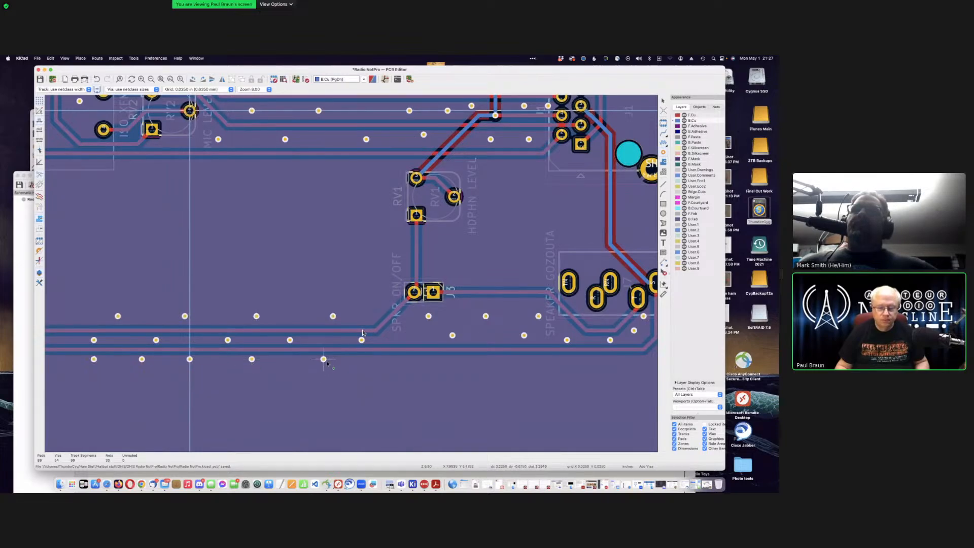
{"action": "left_click", "coordinate": [324, 360]}
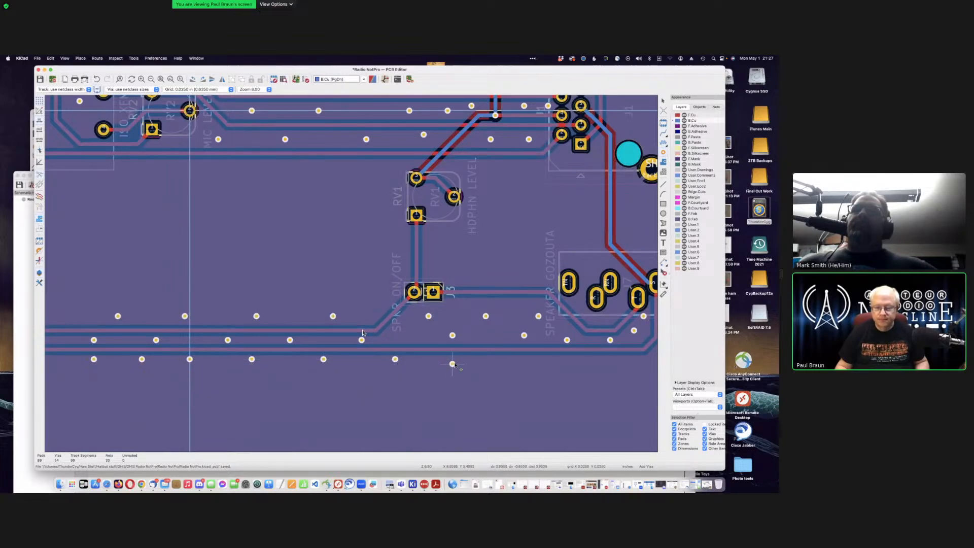
{"action": "left_click", "coordinate": [457, 360]}
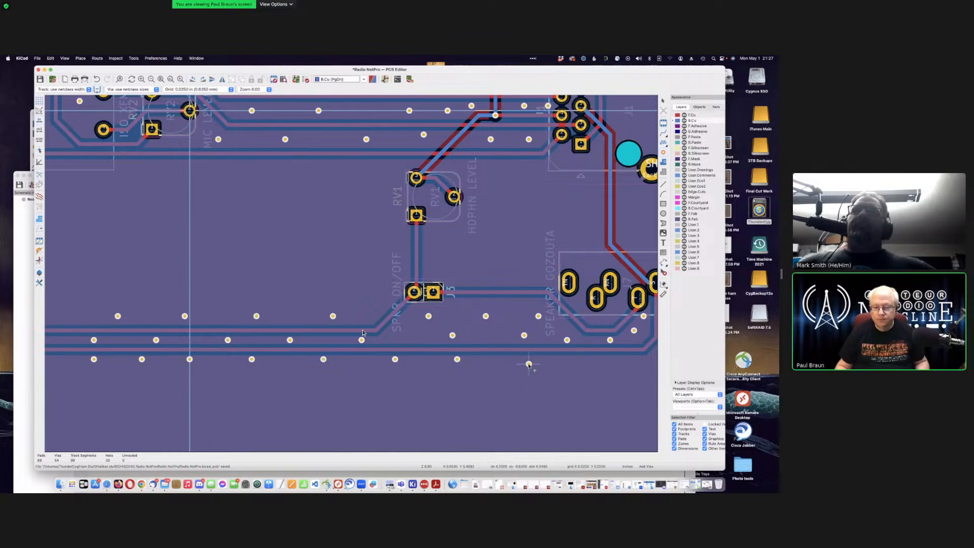
{"action": "left_click", "coordinate": [591, 359]}
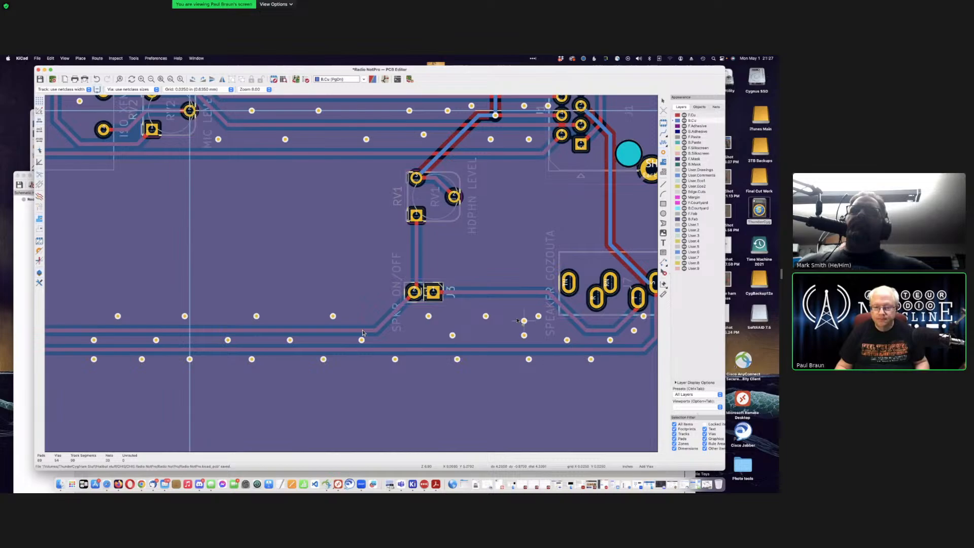
Step: Add vias above the tracks near J5 and beside the bottom track corner near J7
{"action": "left_click", "coordinate": [491, 278]}
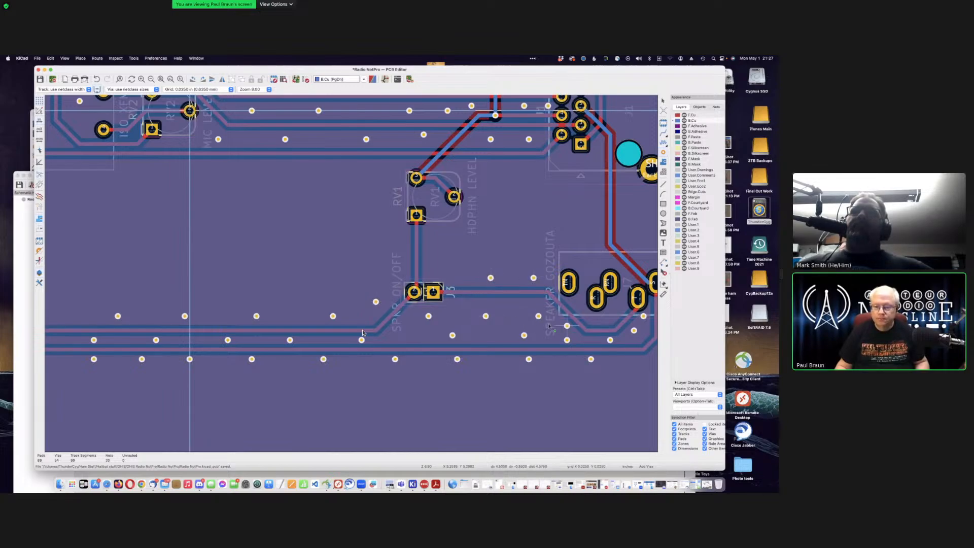
{"action": "scroll", "coordinate": [519, 316], "scroll_direction": "right", "scroll_amount": 5}
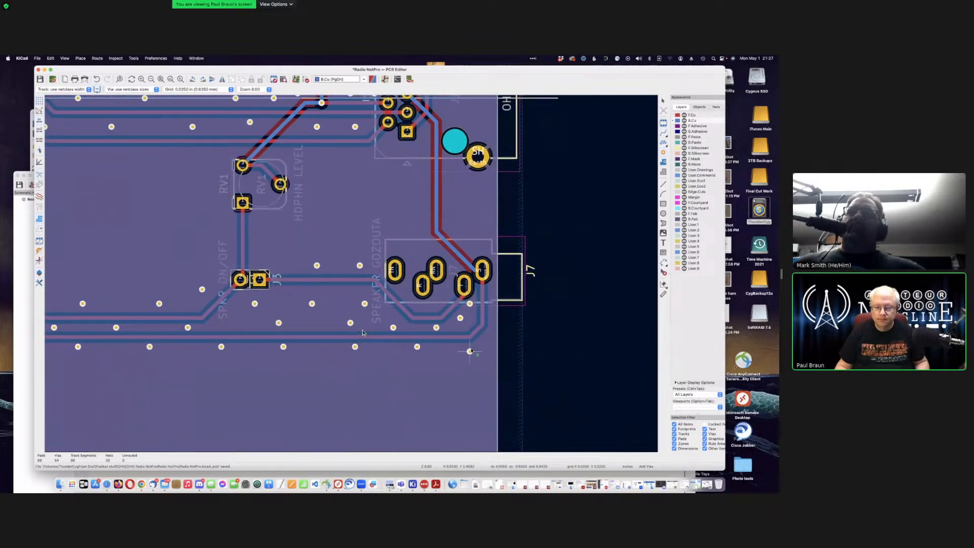
{"action": "left_click", "coordinate": [470, 351]}
{"action": "left_click", "coordinate": [489, 336]}
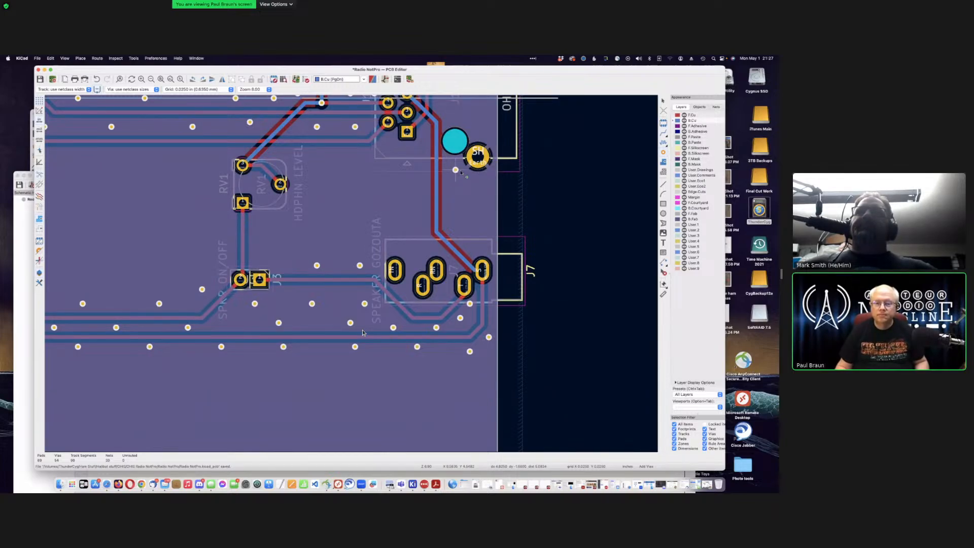
Step: Place a staggered column of vias alongside the track running up to J7
{"action": "left_click", "coordinate": [484, 179]}
{"action": "left_click", "coordinate": [455, 198]}
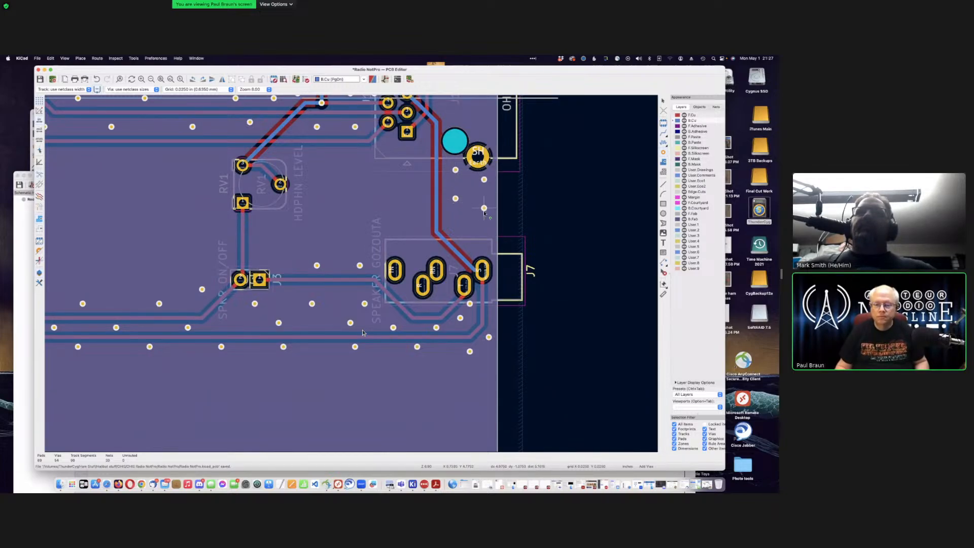
{"action": "left_click", "coordinate": [484, 213]}
{"action": "left_click", "coordinate": [455, 226]}
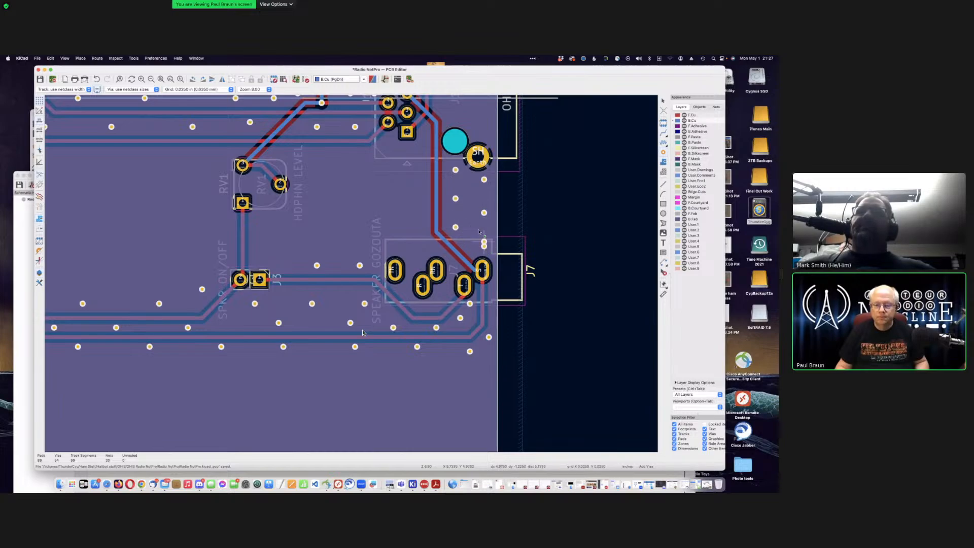
{"action": "scroll", "coordinate": [473, 209], "scroll_direction": "down", "scroll_amount": 1}
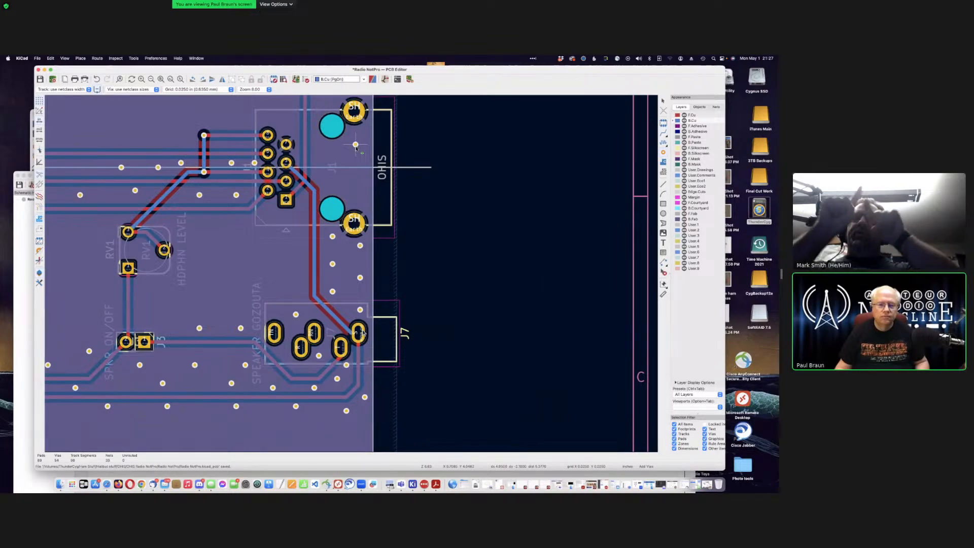
Step: Place Earth vias beside the J1 pins and near its SH mounting pad
{"action": "scroll", "coordinate": [363, 333], "scroll_direction": "up", "scroll_amount": 5}
{"action": "scroll", "coordinate": [362, 333], "scroll_direction": "left", "scroll_amount": 3}
{"action": "scroll", "coordinate": [362, 333], "scroll_direction": "up", "scroll_amount": 6}
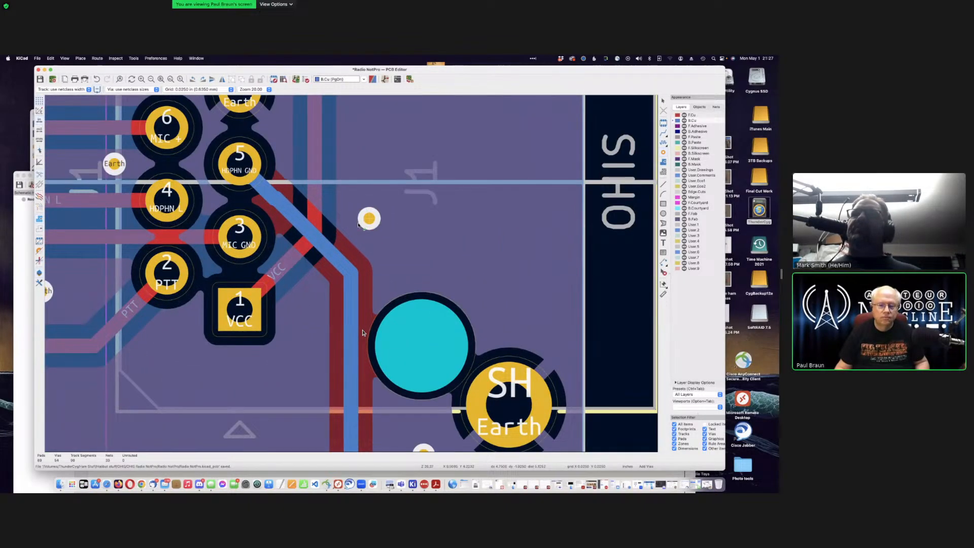
{"action": "left_click", "coordinate": [351, 218]}
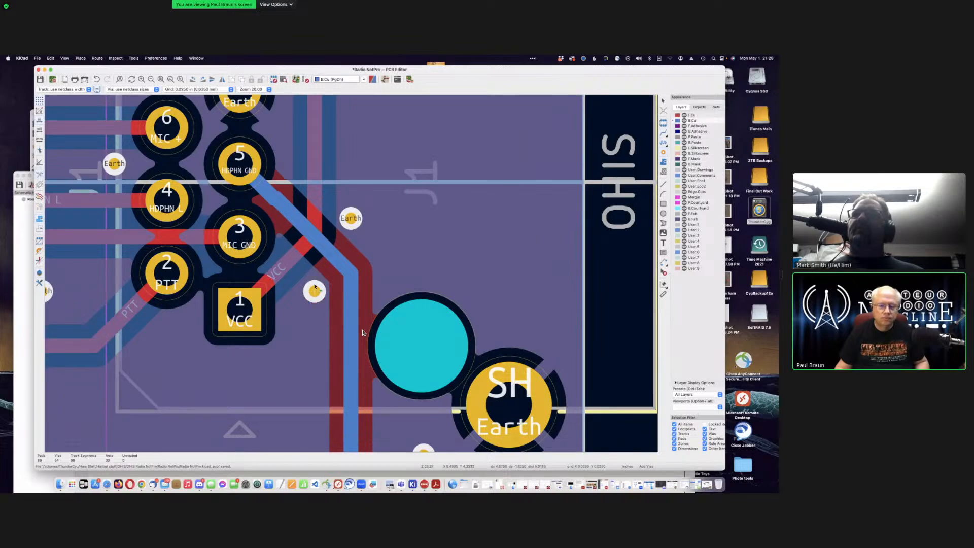
{"action": "left_click", "coordinate": [314, 291]}
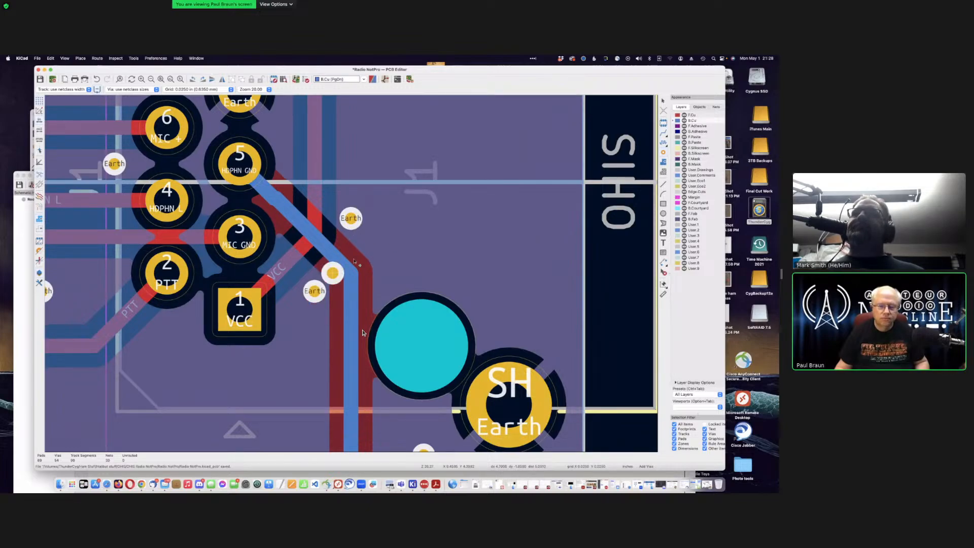
{"action": "left_click", "coordinate": [460, 272]}
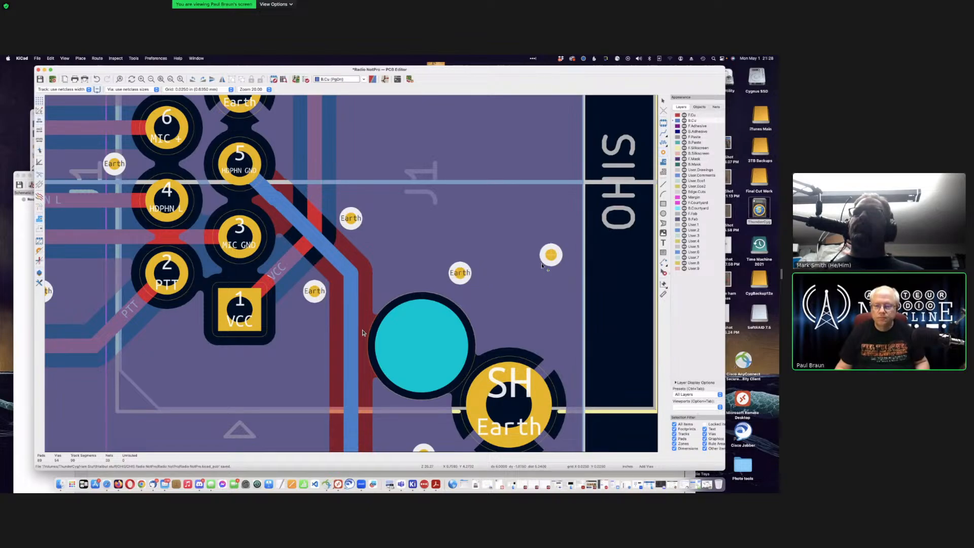
{"action": "left_click", "coordinate": [550, 329]}
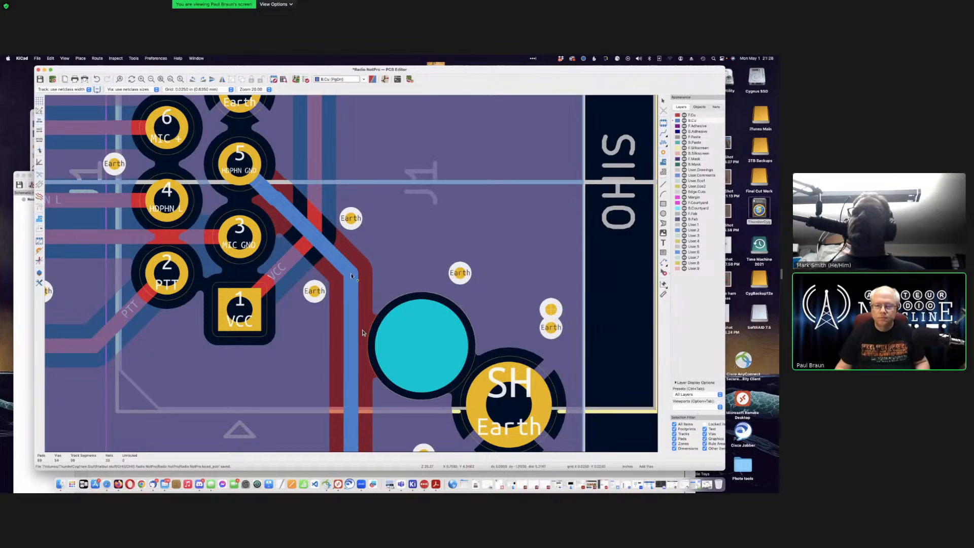
Step: Add Earth vias near J1's upper pins and inside its outline, then zoom out
{"action": "key", "text": "F4"}
{"action": "scroll", "coordinate": [351, 274], "scroll_direction": "down", "scroll_amount": 2}
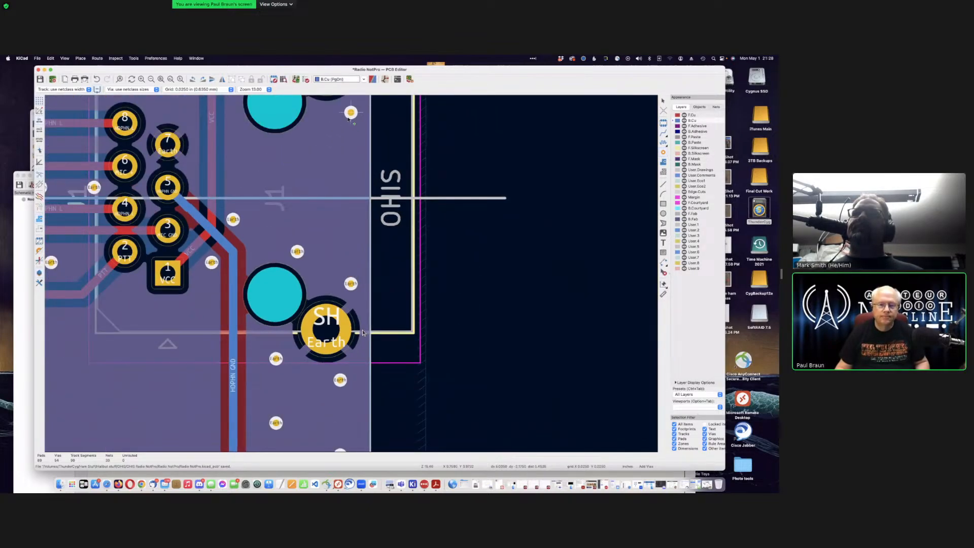
{"action": "left_click", "coordinate": [244, 133]}
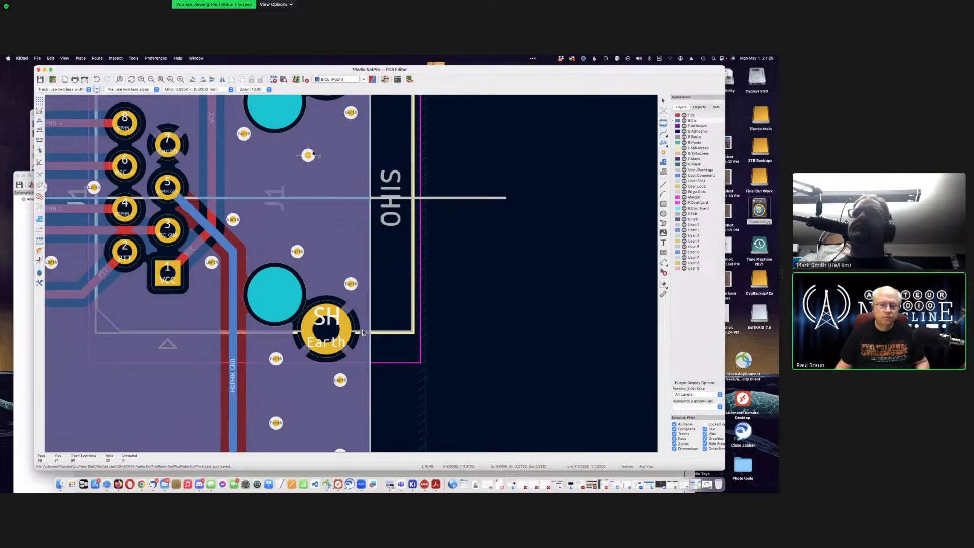
{"action": "left_click", "coordinate": [308, 133]}
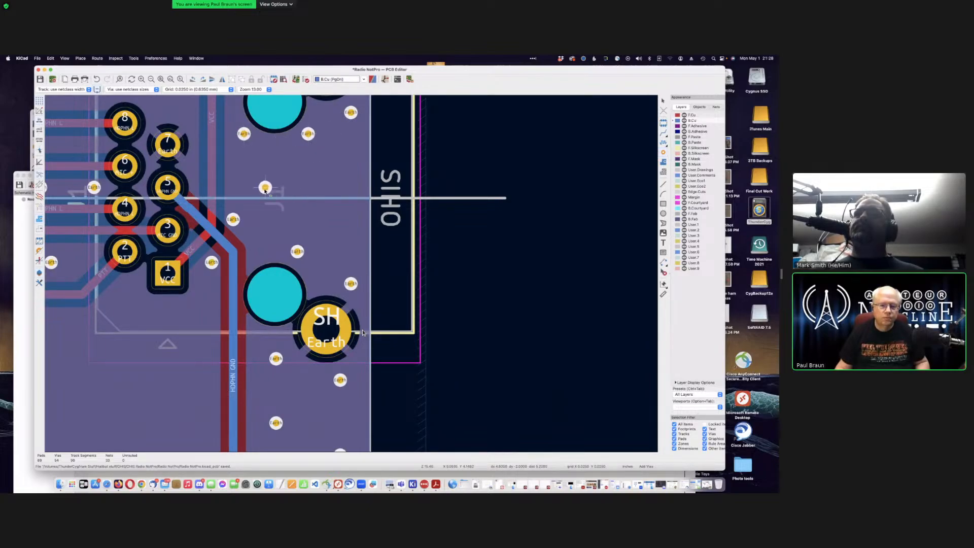
{"action": "left_click", "coordinate": [265, 187]}
{"action": "left_click", "coordinate": [340, 187]}
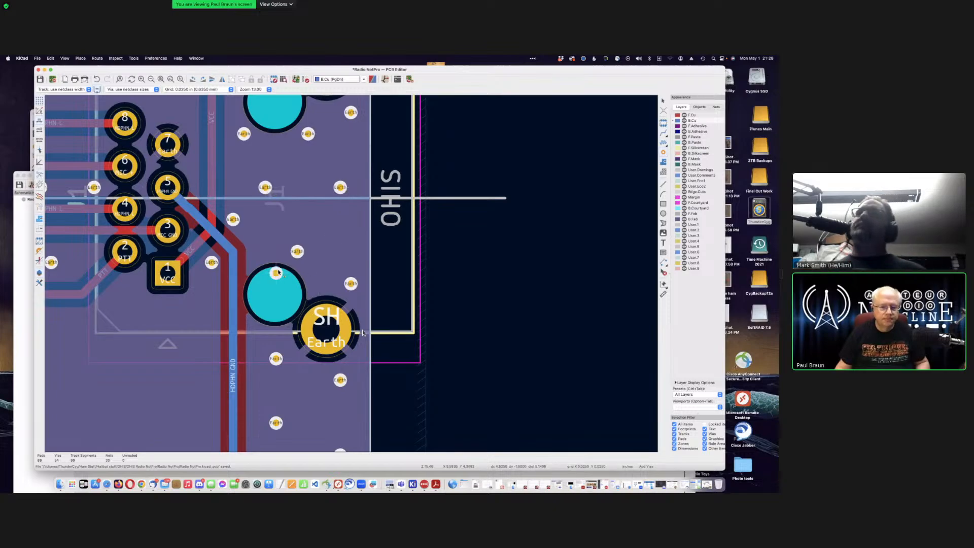
{"action": "scroll", "coordinate": [276, 272], "scroll_direction": "down", "scroll_amount": 1}
{"action": "scroll", "coordinate": [362, 331], "scroll_direction": "down", "scroll_amount": 4}
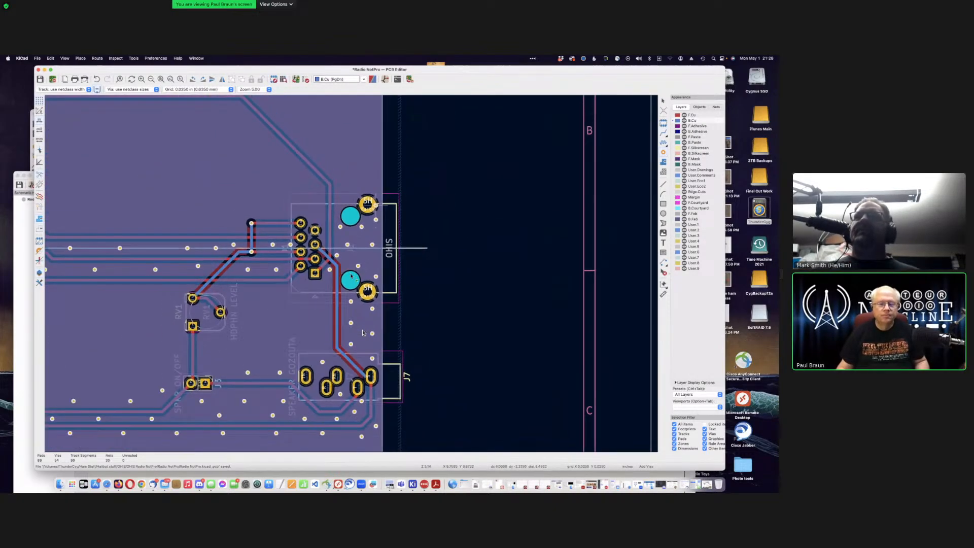
{"action": "scroll", "coordinate": [363, 332], "scroll_direction": "down", "scroll_amount": 3}
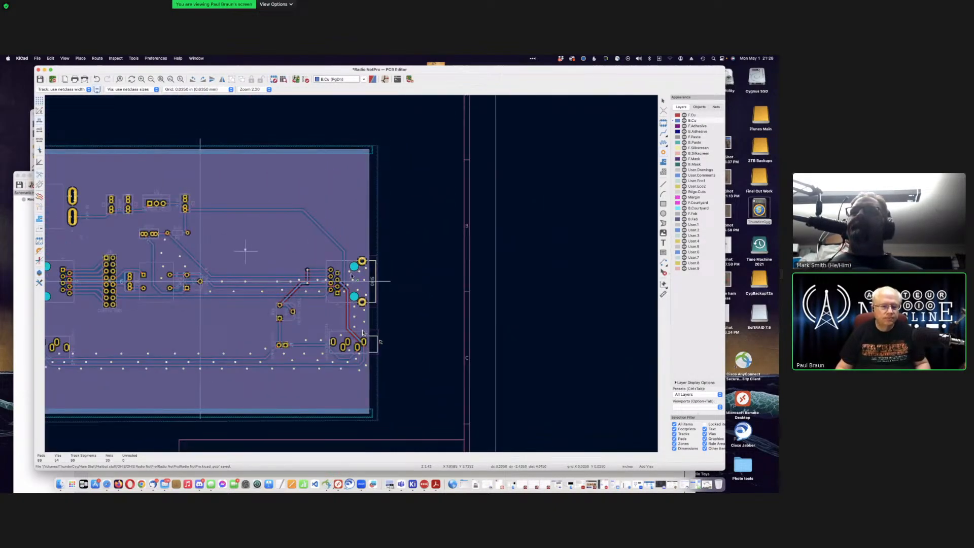
{"action": "scroll", "coordinate": [352, 276], "scroll_direction": "down", "scroll_amount": 1}
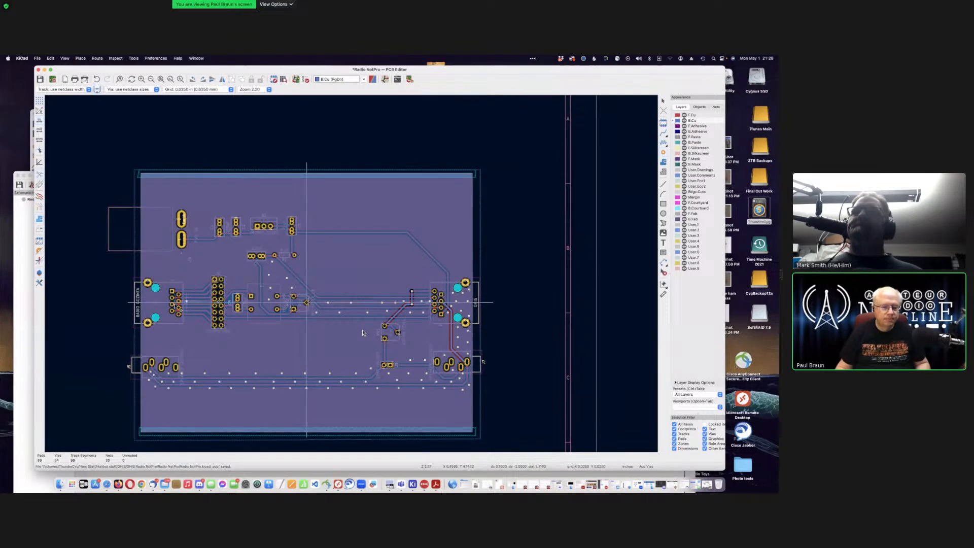
Step: Place Earth vias above, beside and along the centreline of the J2 pin header
{"action": "scroll", "coordinate": [353, 275], "scroll_direction": "up", "scroll_amount": 6}
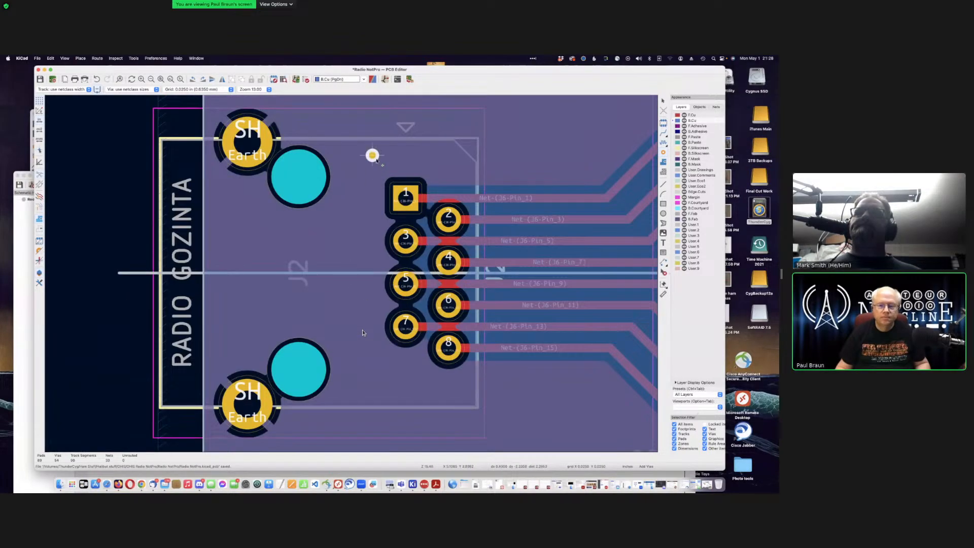
{"action": "left_click", "coordinate": [447, 166]}
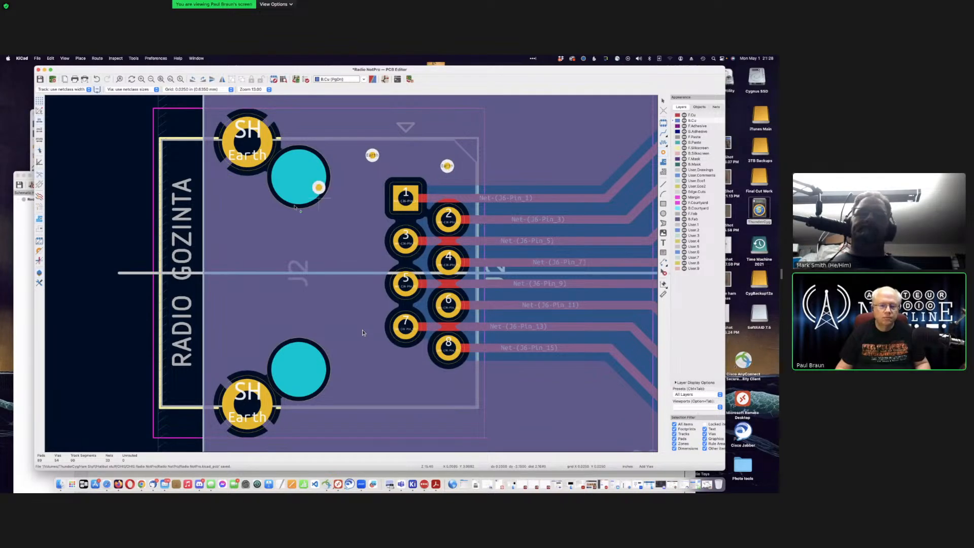
{"action": "left_click", "coordinate": [243, 209]}
{"action": "left_click", "coordinate": [244, 337]}
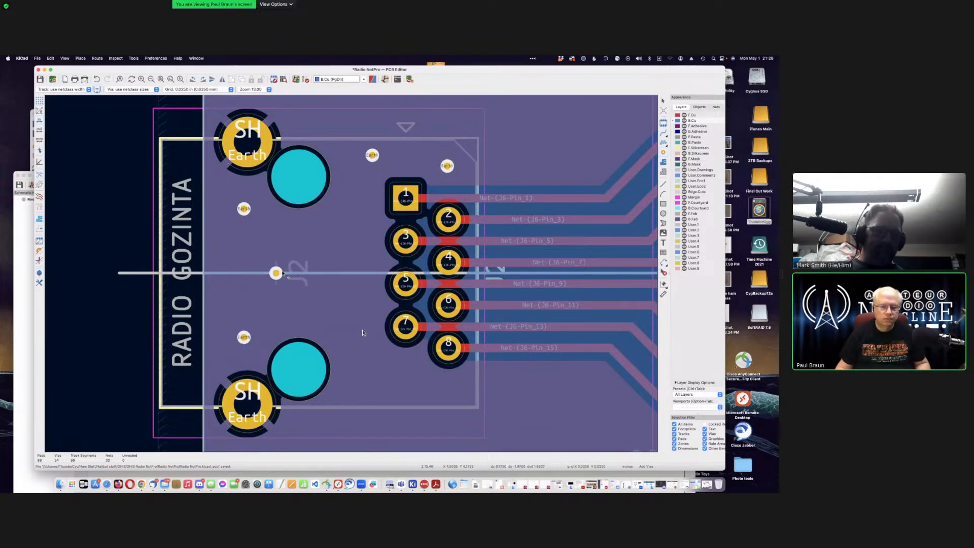
{"action": "left_click", "coordinate": [254, 273]}
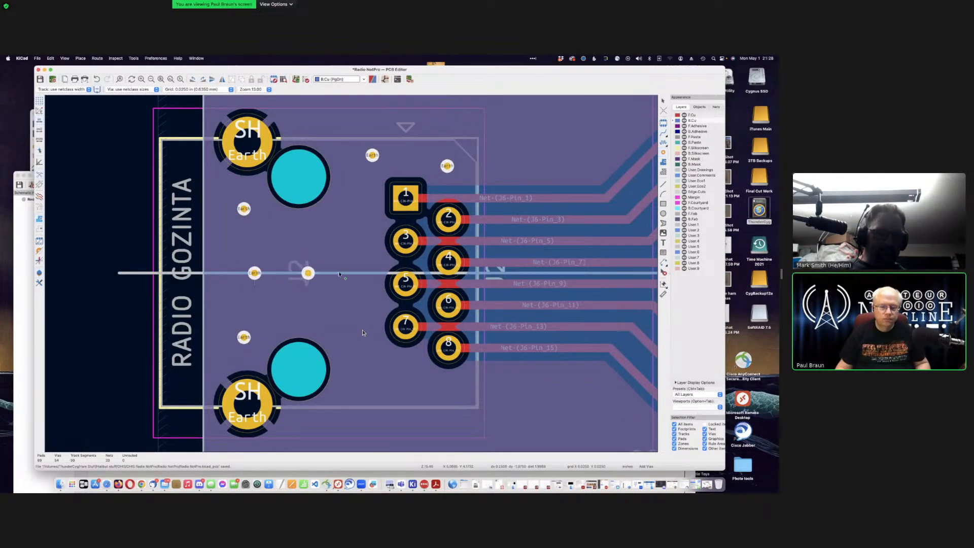
{"action": "left_click", "coordinate": [350, 273]}
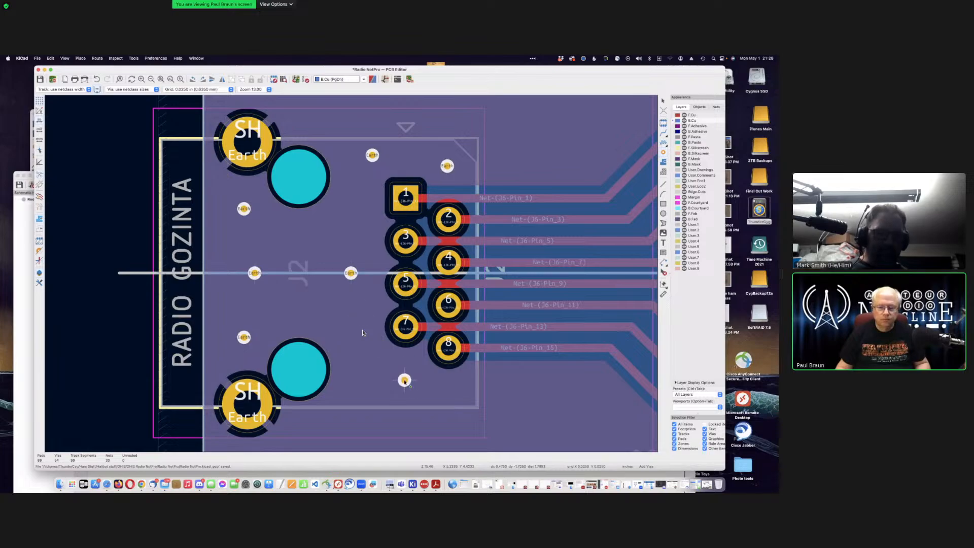
{"action": "left_click", "coordinate": [404, 380]}
Step: Add Earth vias below the J2 footprint and left of CONFIG HDR
{"action": "scroll", "coordinate": [362, 333], "scroll_direction": "down", "scroll_amount": 5}
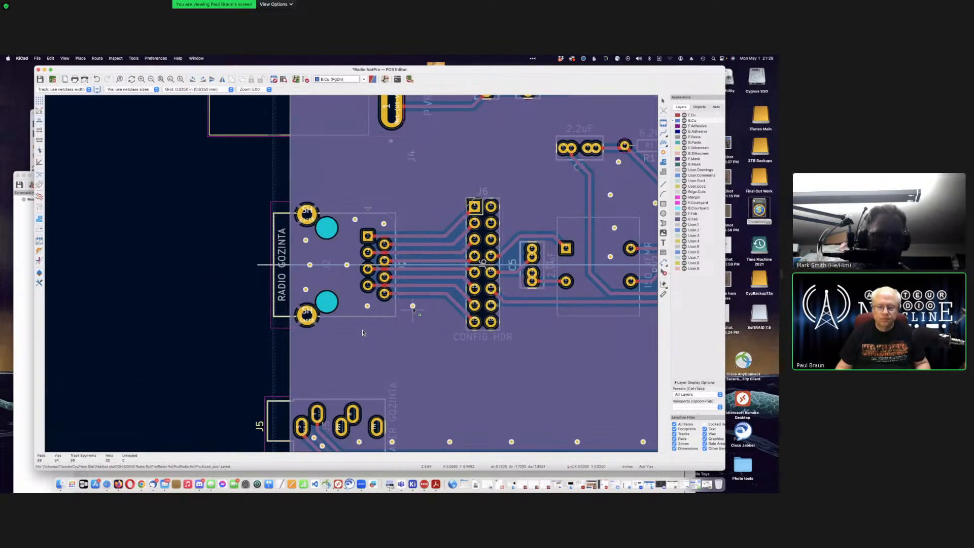
{"action": "left_click", "coordinate": [412, 306]}
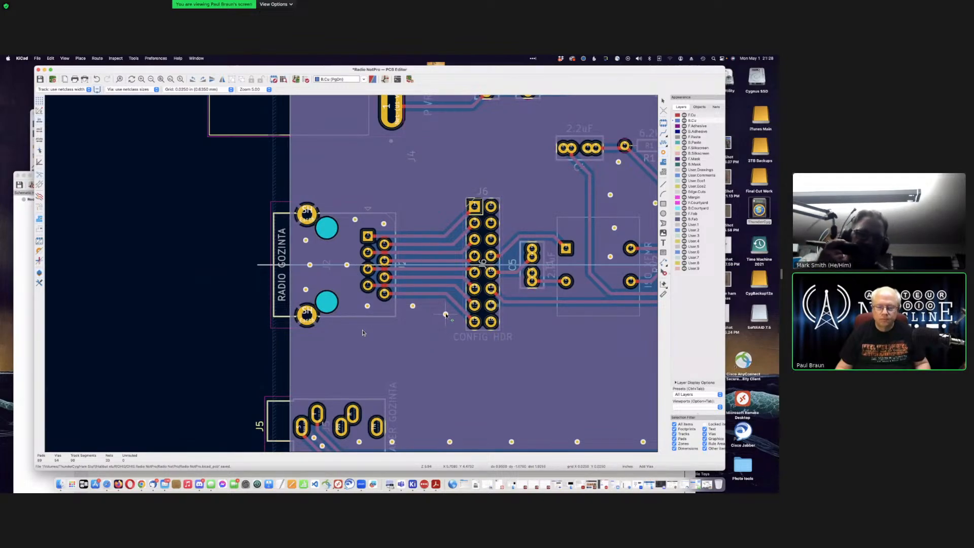
{"action": "left_click", "coordinate": [445, 315]}
{"action": "scroll", "coordinate": [437, 310], "scroll_direction": "down", "scroll_amount": 3}
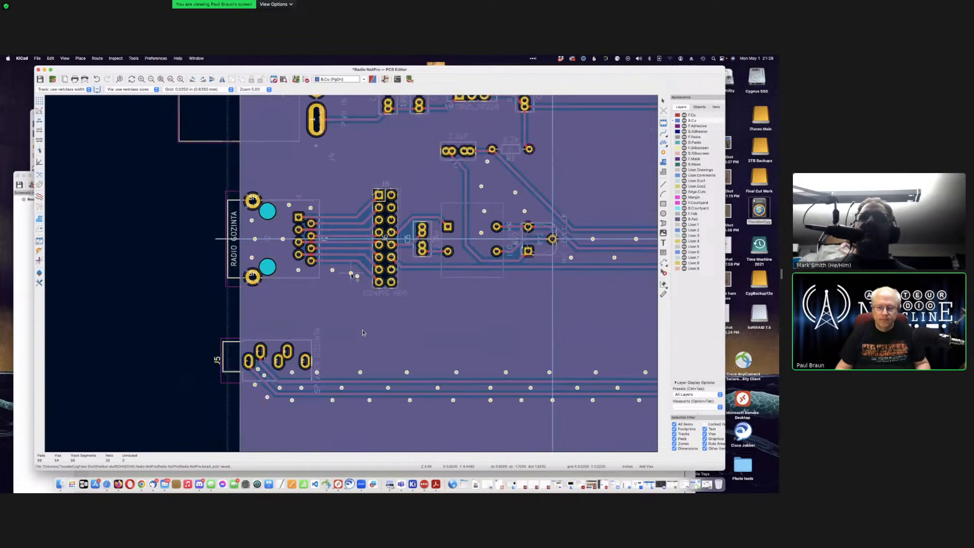
{"action": "scroll", "coordinate": [362, 332], "scroll_direction": "down", "scroll_amount": 3}
Step: Place Earth vias between J2 and J6 and to the right of J6's upper pins
{"action": "scroll", "coordinate": [362, 333], "scroll_direction": "up", "scroll_amount": 5}
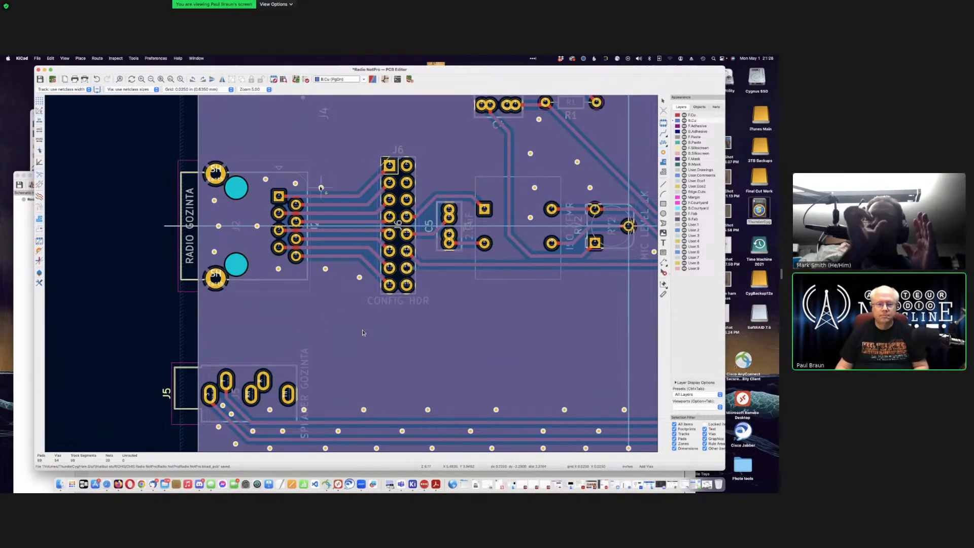
{"action": "left_click", "coordinate": [321, 185]}
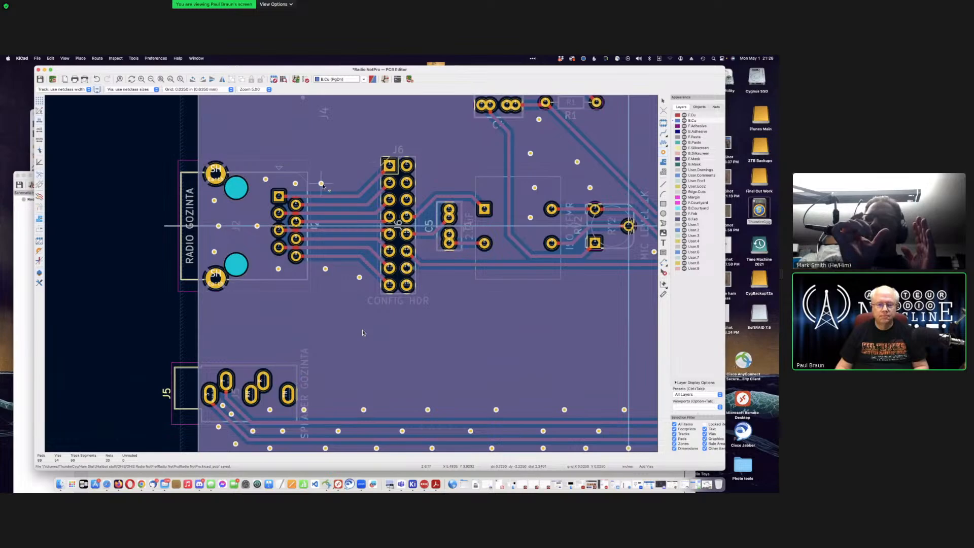
{"action": "left_click", "coordinate": [367, 166]}
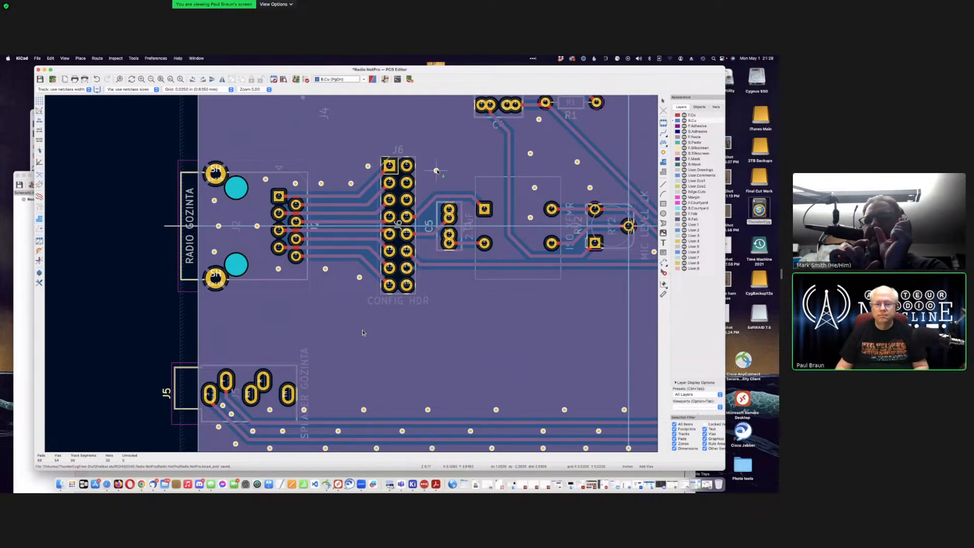
{"action": "left_click", "coordinate": [428, 166]}
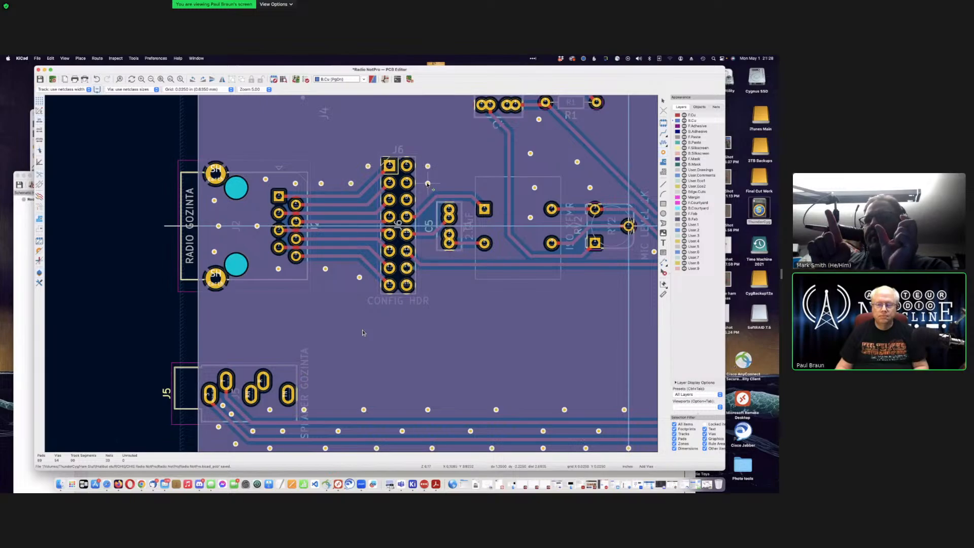
{"action": "left_click", "coordinate": [428, 184]}
{"action": "left_click", "coordinate": [449, 184]}
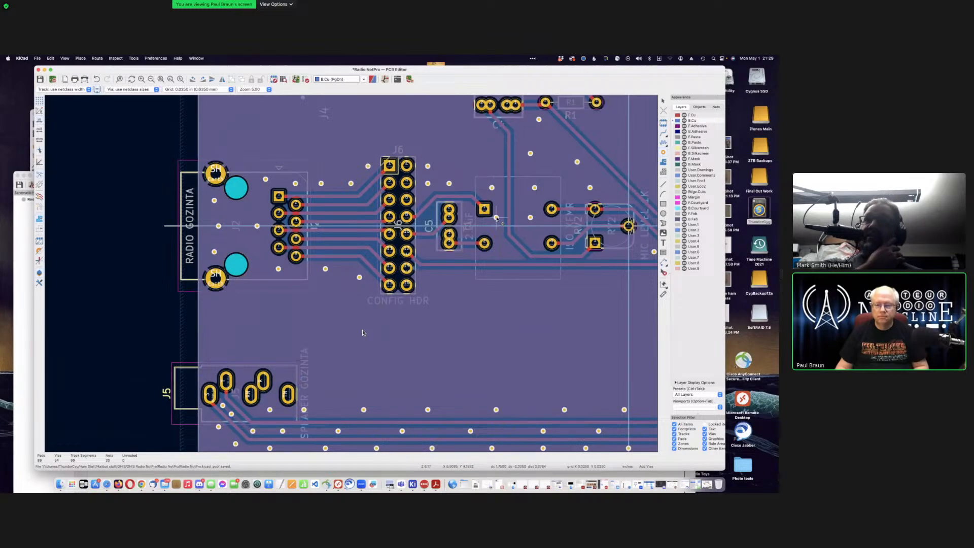
Step: Add a row of Earth vias below J6, C5, the transformer and MIC LEVEL, plus one left of RV1
{"action": "scroll", "coordinate": [362, 333], "scroll_direction": "up", "scroll_amount": 5}
{"action": "scroll", "coordinate": [363, 332], "scroll_direction": "up", "scroll_amount": 3}
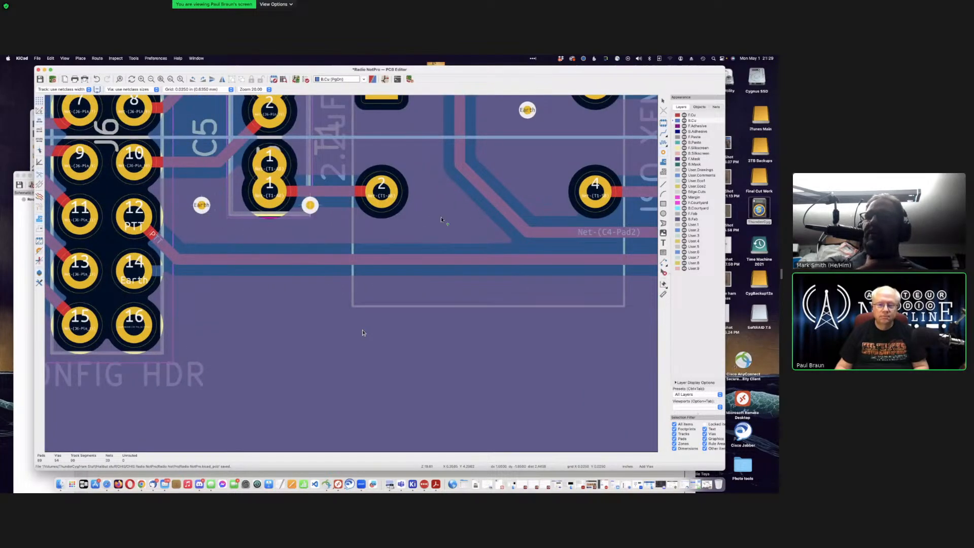
{"action": "key", "text": "F4"}
{"action": "scroll", "coordinate": [351, 274], "scroll_direction": "down", "scroll_amount": 4}
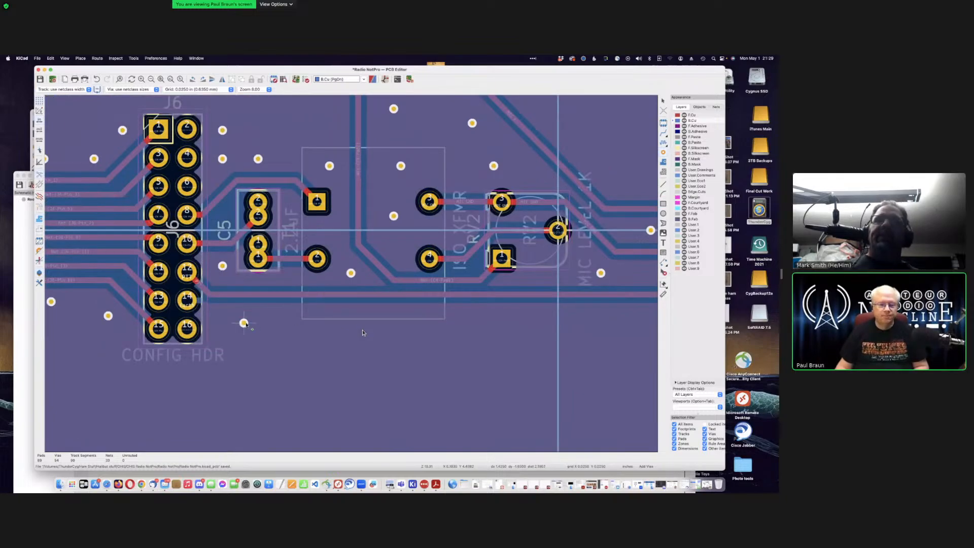
{"action": "left_click", "coordinate": [244, 315]}
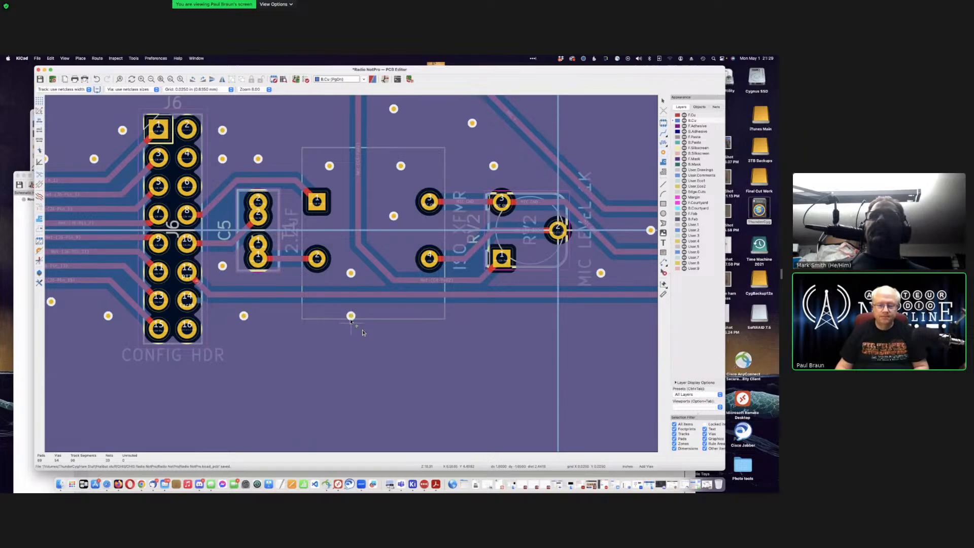
{"action": "left_click", "coordinate": [351, 315]}
{"action": "left_click", "coordinate": [444, 315]}
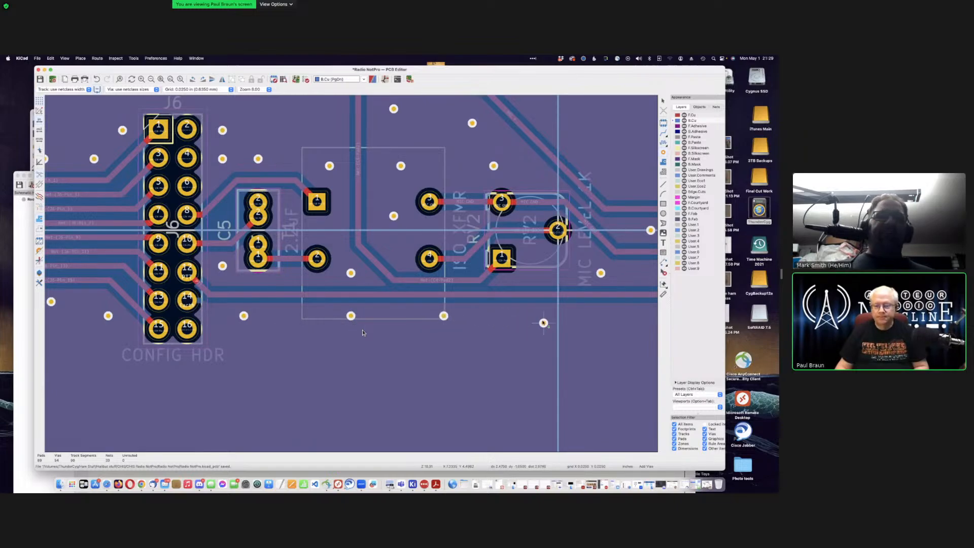
{"action": "left_click", "coordinate": [544, 316]}
{"action": "scroll", "coordinate": [595, 323], "scroll_direction": "down", "scroll_amount": 4}
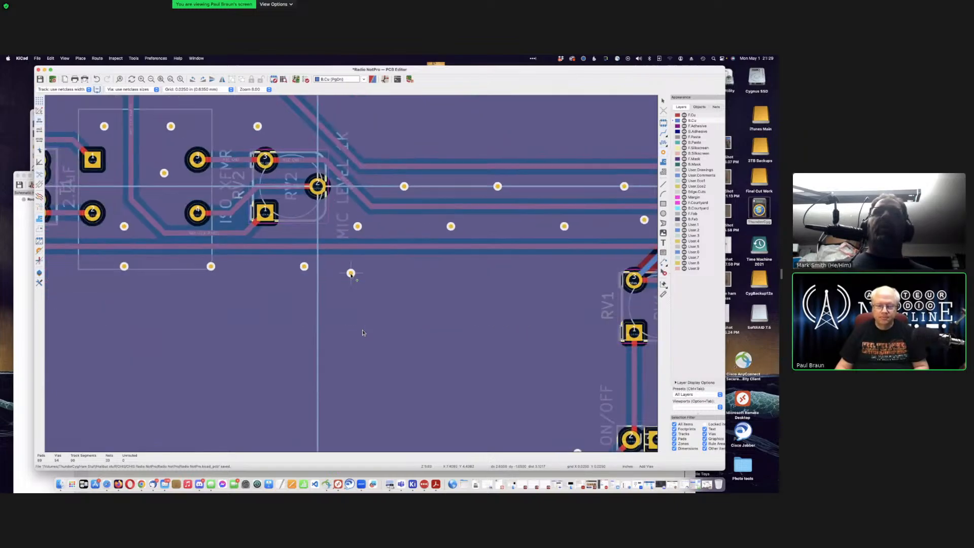
{"action": "left_click", "coordinate": [387, 269]}
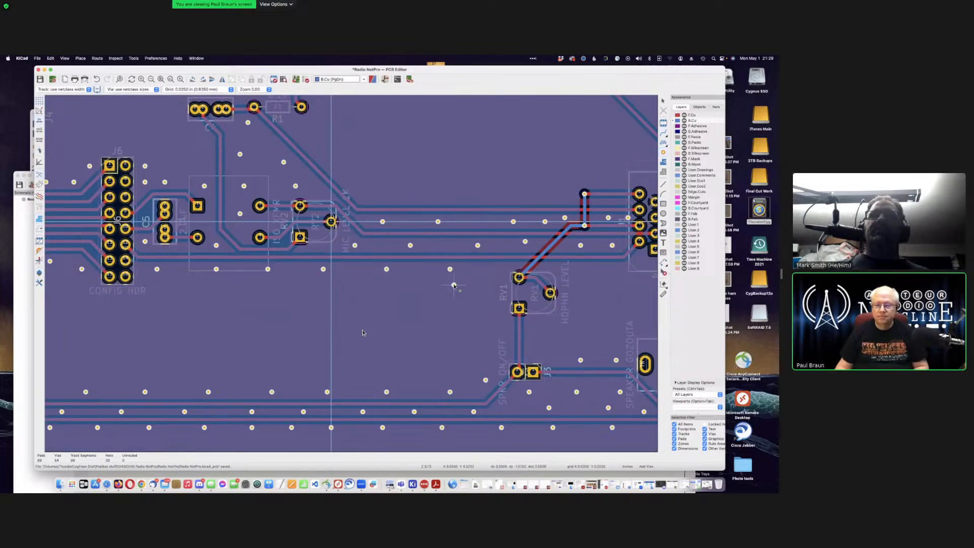
{"action": "scroll", "coordinate": [454, 286], "scroll_direction": "down", "scroll_amount": 5}
Step: Place Earth vias inside and below the J4 power connector, toward the 2.2uF capacitor and C1
{"action": "scroll", "coordinate": [127, 142], "scroll_direction": "up", "scroll_amount": 3}
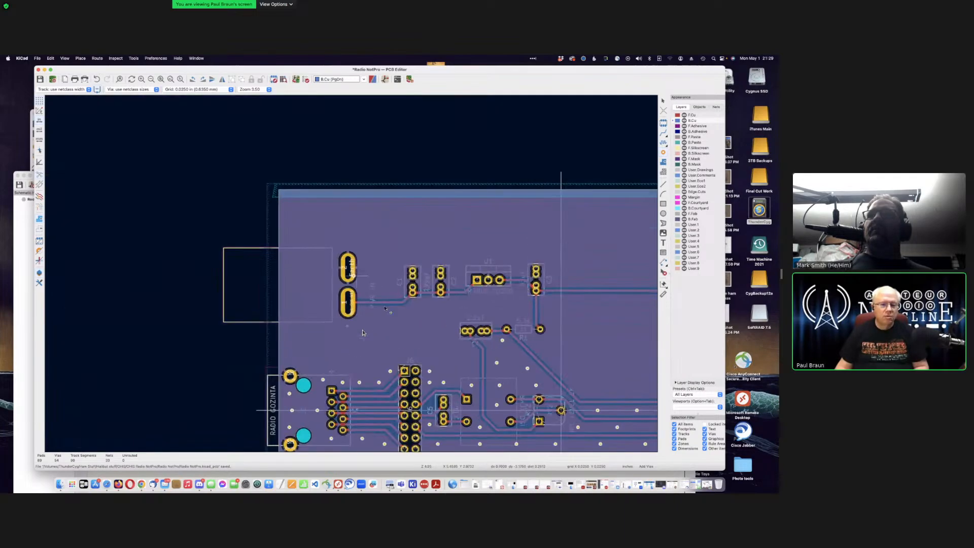
{"action": "scroll", "coordinate": [386, 308], "scroll_direction": "up", "scroll_amount": 3}
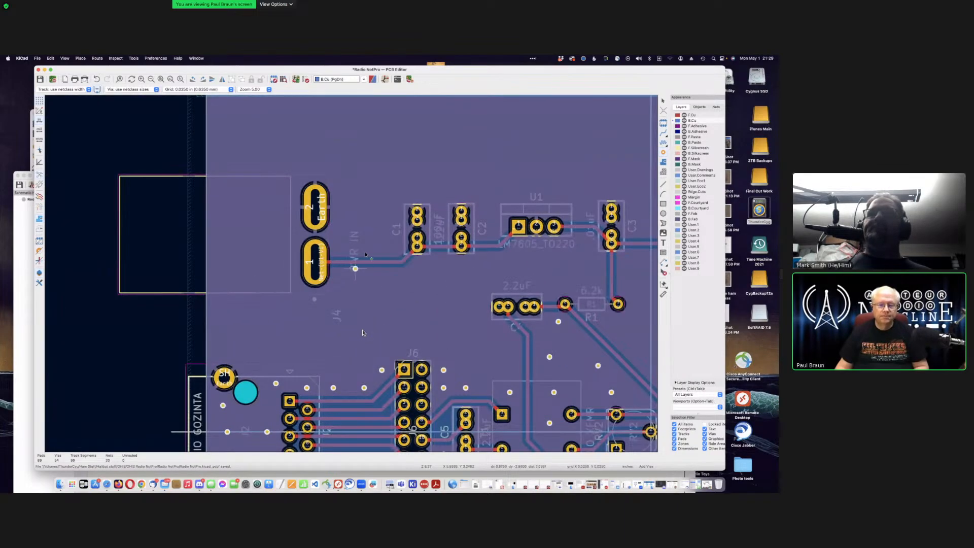
{"action": "left_click", "coordinate": [245, 193]}
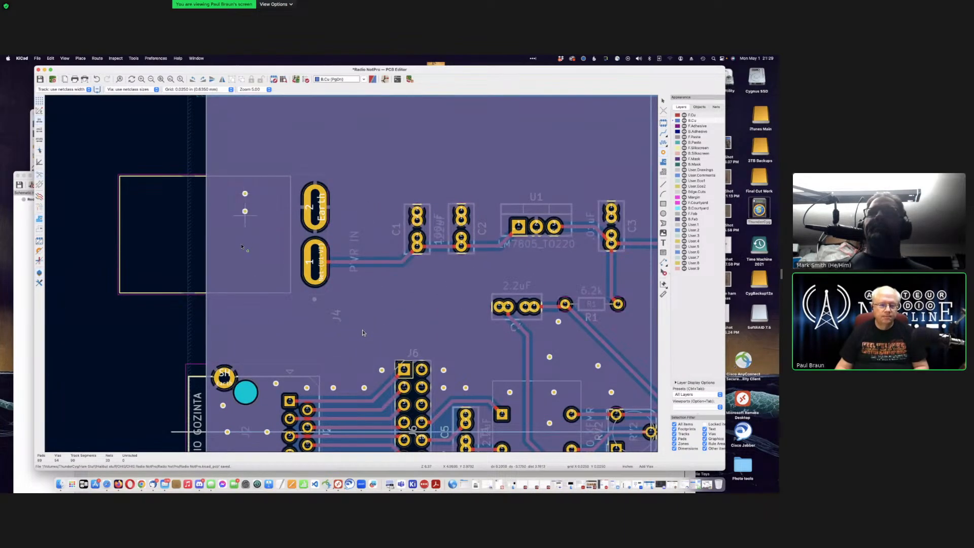
{"action": "left_click", "coordinate": [249, 260]}
{"action": "left_click", "coordinate": [253, 321]}
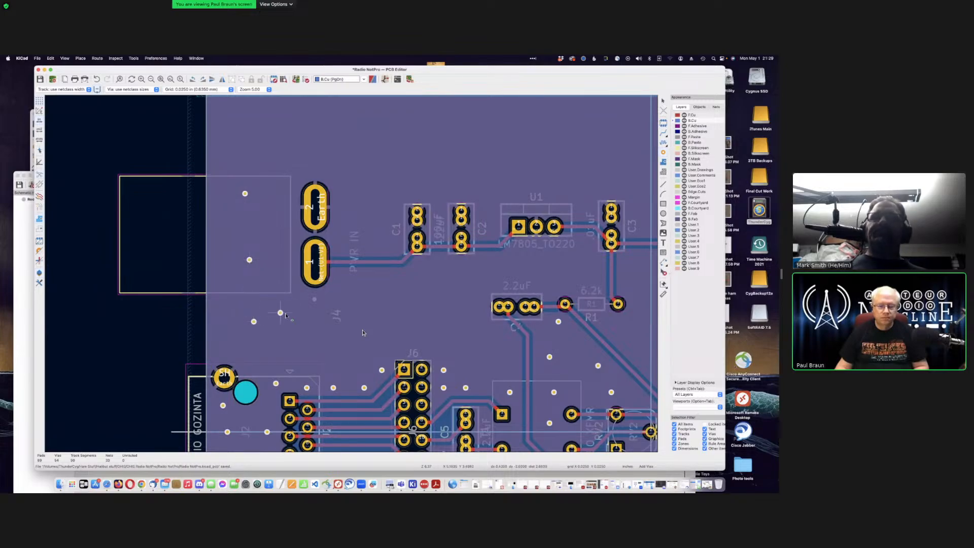
{"action": "left_click", "coordinate": [316, 321]}
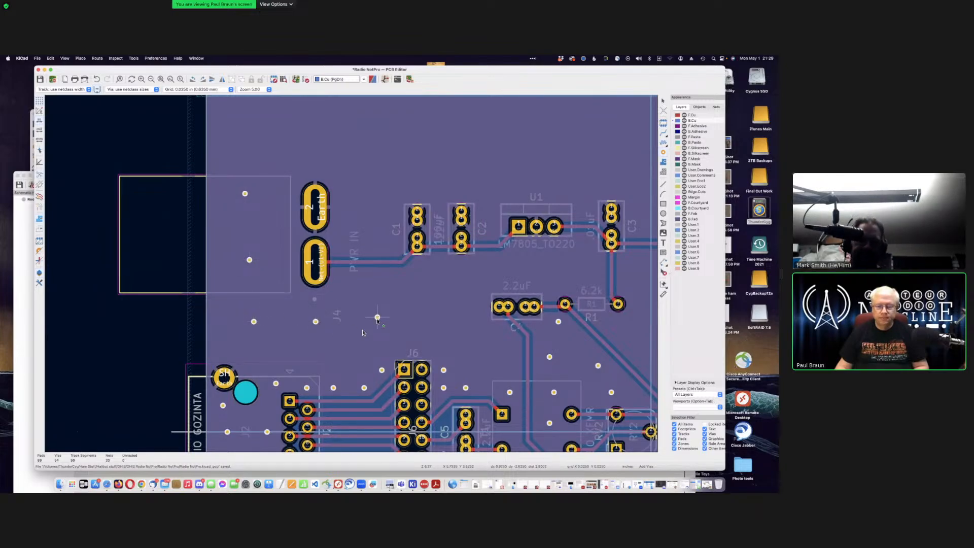
{"action": "left_click", "coordinate": [377, 317]}
{"action": "left_click", "coordinate": [461, 313]}
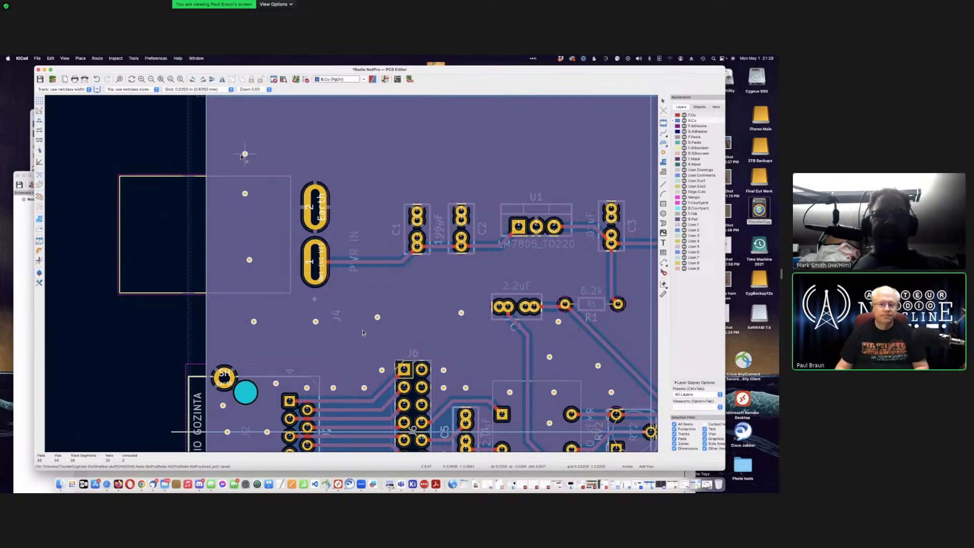
{"action": "left_click", "coordinate": [259, 145]}
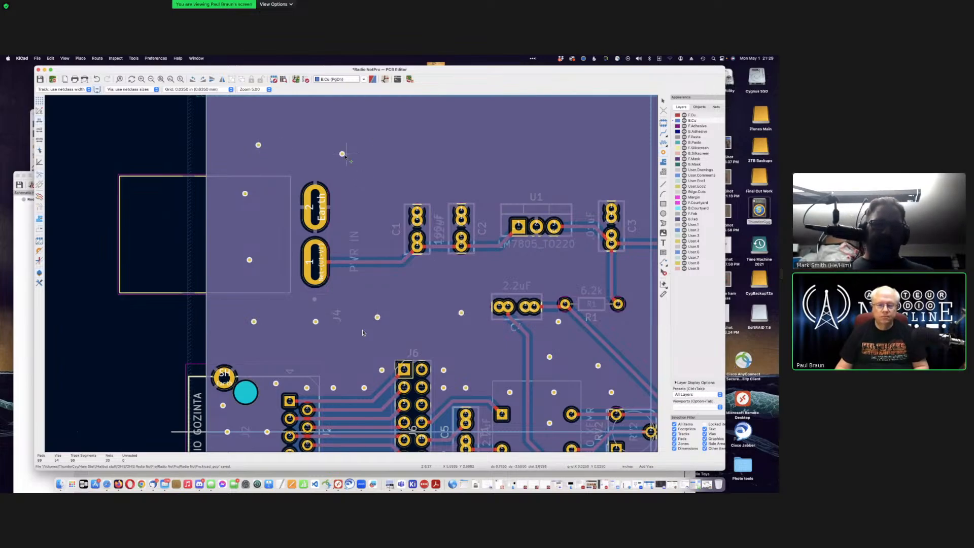
{"action": "left_click", "coordinate": [386, 243]}
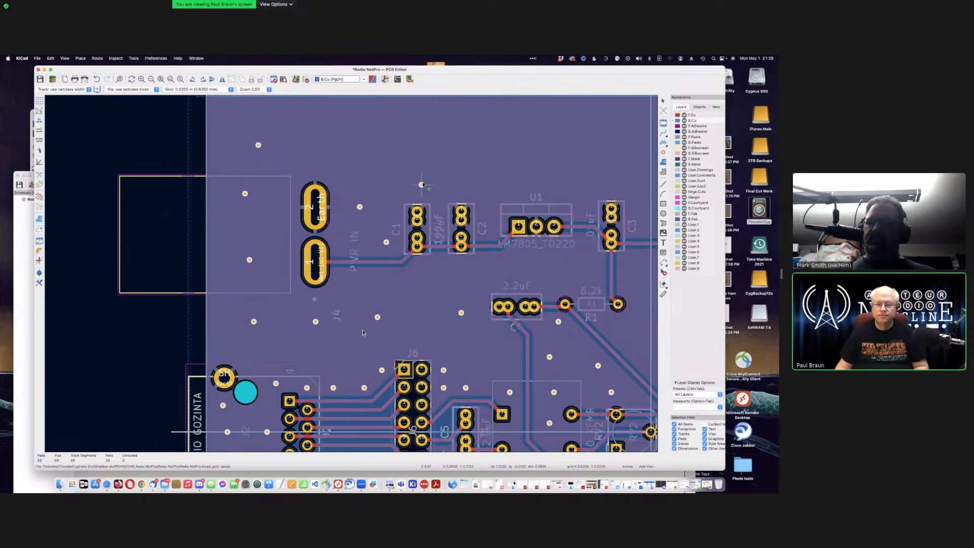
Step: Add three stitching vias along the board's top edge
{"action": "scroll", "coordinate": [319, 275], "scroll_direction": "down", "scroll_amount": 3}
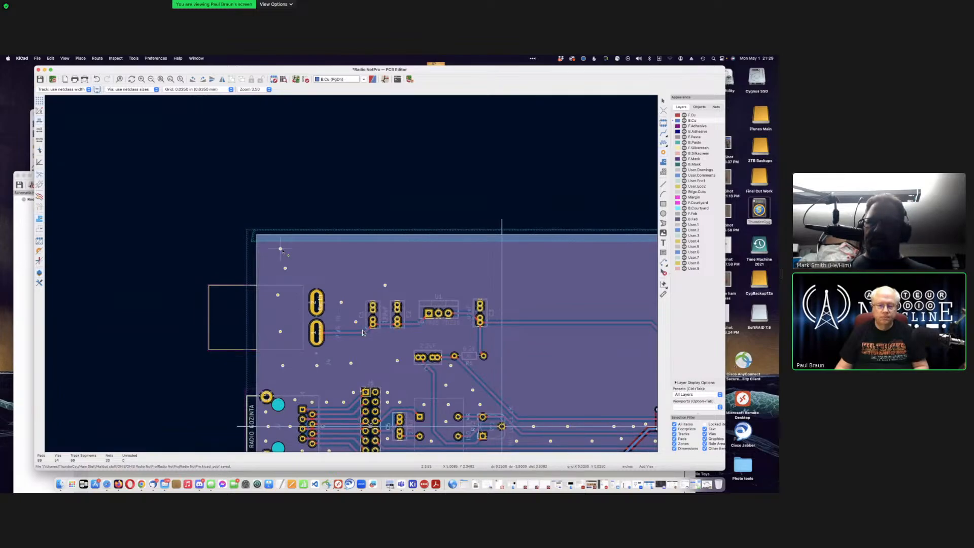
{"action": "left_click", "coordinate": [336, 251]}
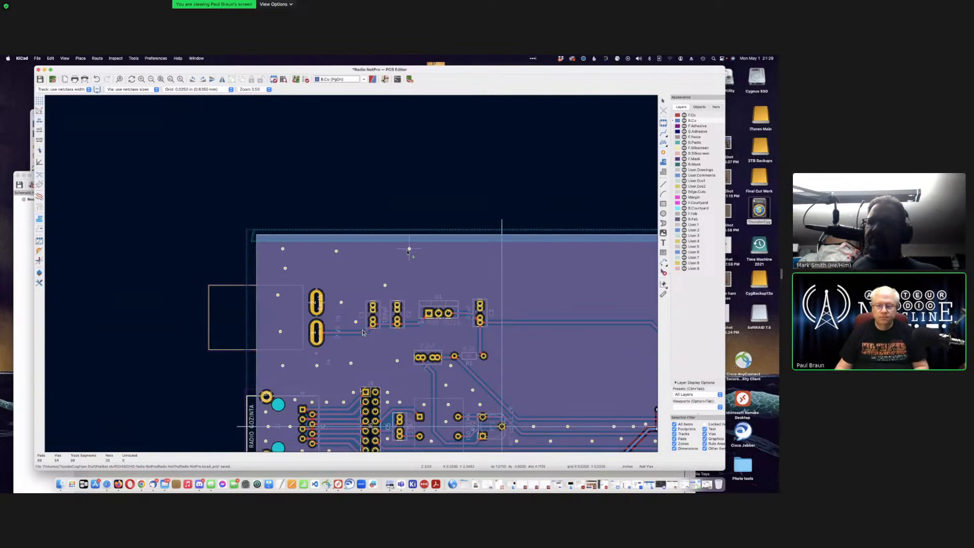
{"action": "left_click", "coordinate": [404, 251]}
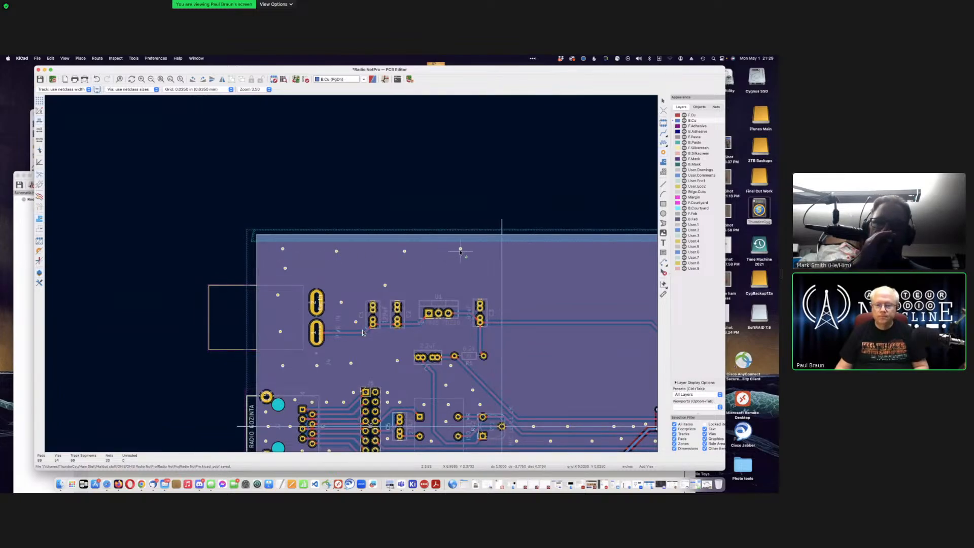
{"action": "left_click", "coordinate": [526, 250]}
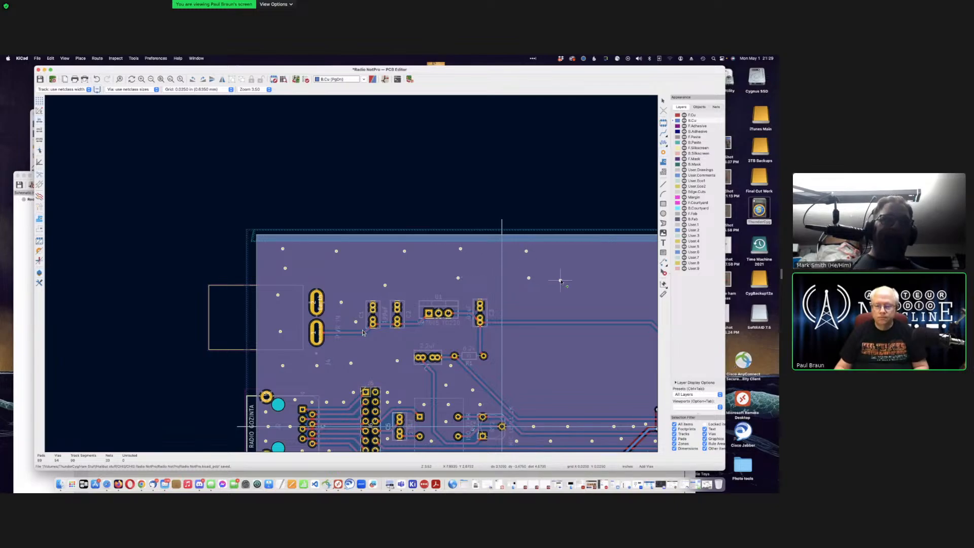
Step: Scatter stitching vias down the right side and in a row above the long trace
{"action": "scroll", "coordinate": [558, 280], "scroll_direction": "down", "scroll_amount": 3}
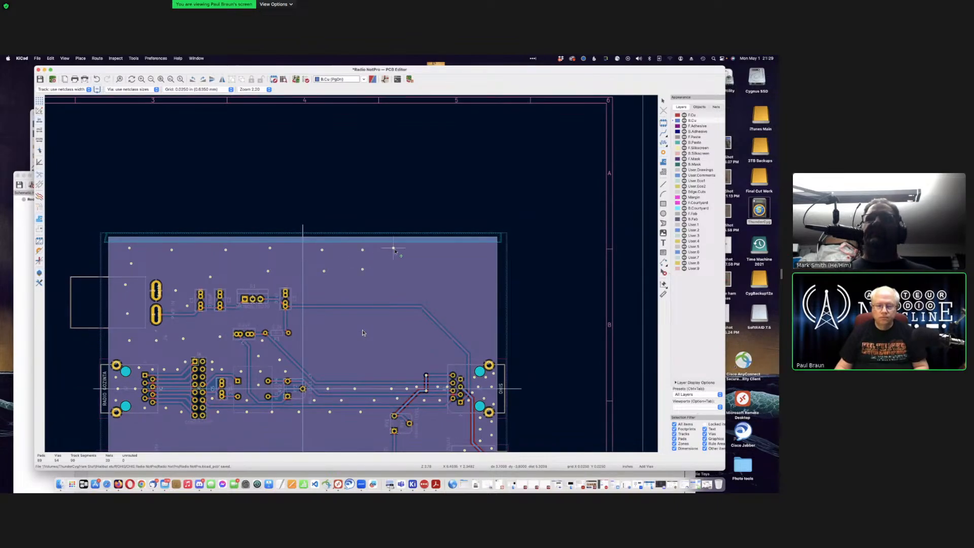
{"action": "left_click", "coordinate": [395, 250]}
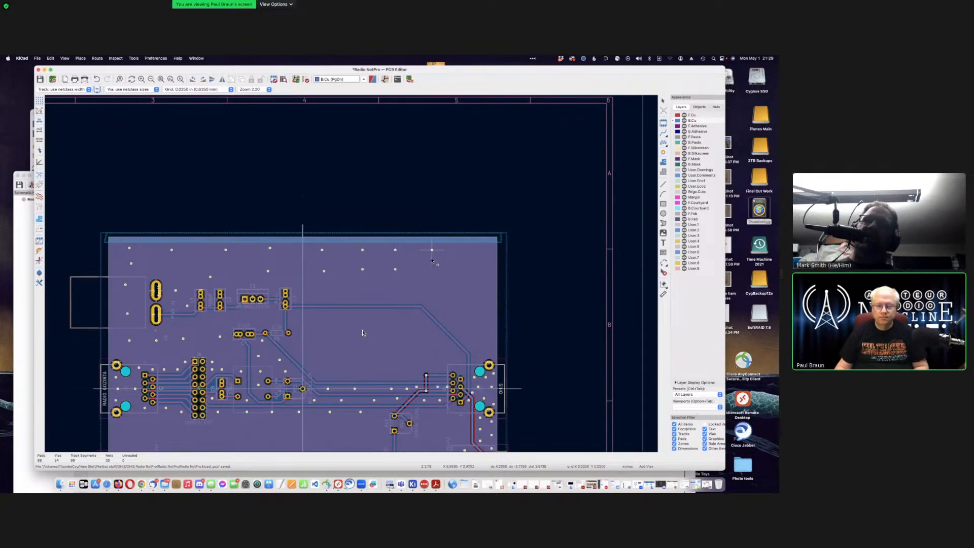
{"action": "left_click", "coordinate": [432, 271]}
{"action": "left_click", "coordinate": [464, 252]}
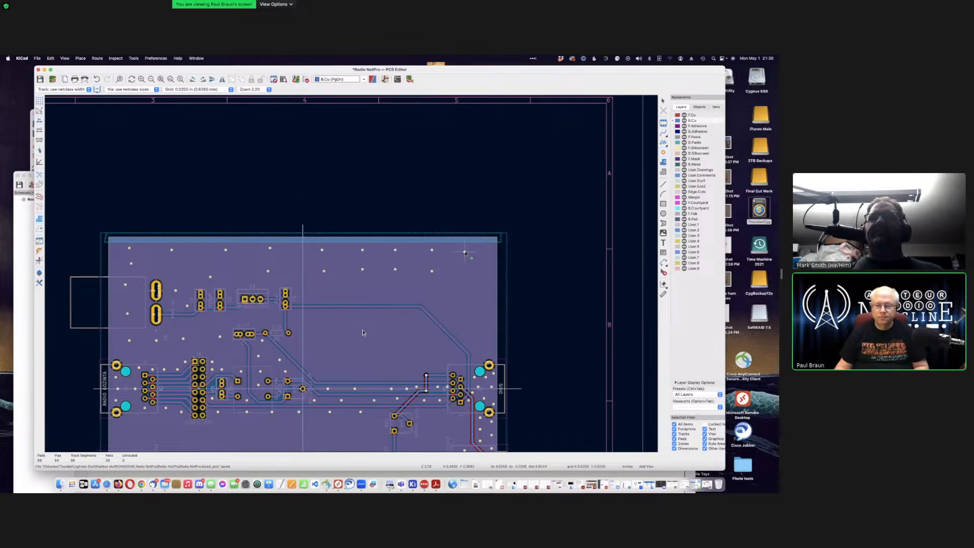
{"action": "left_click", "coordinate": [467, 274]}
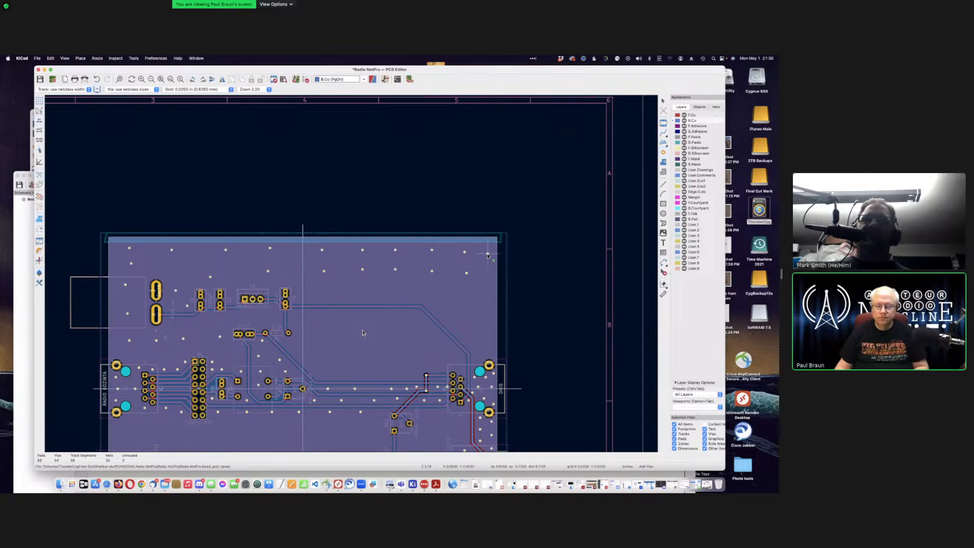
{"action": "left_click", "coordinate": [488, 274]}
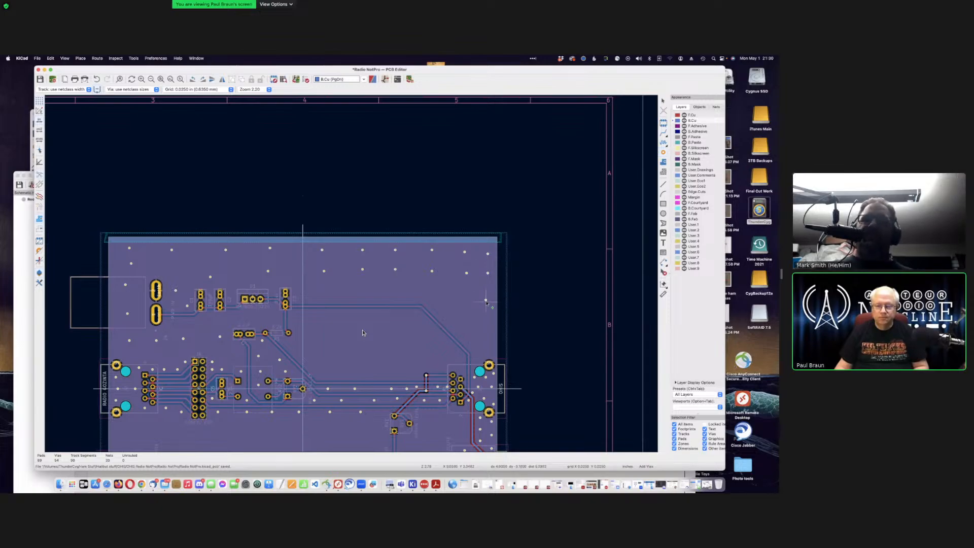
{"action": "left_click", "coordinate": [485, 301]}
{"action": "left_click", "coordinate": [486, 331]}
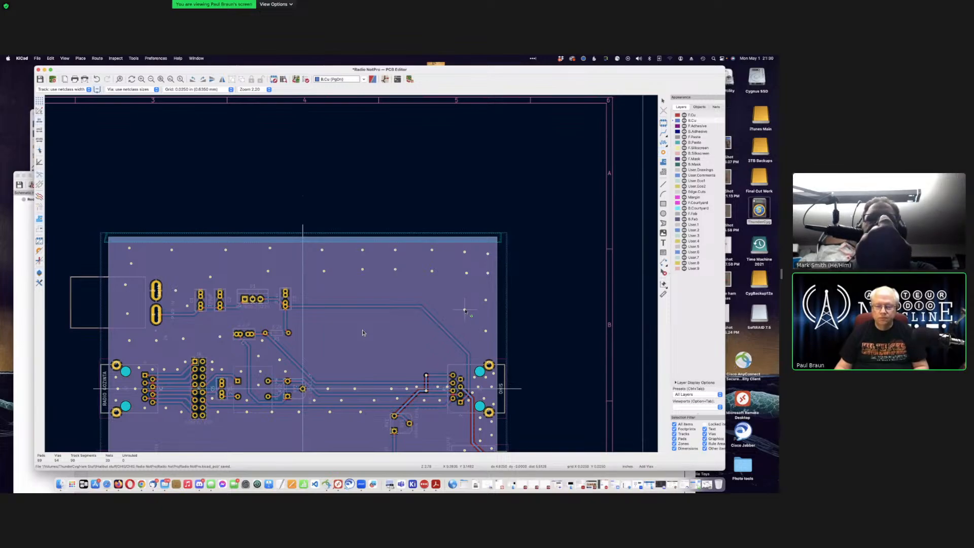
{"action": "left_click", "coordinate": [465, 310]}
{"action": "left_click", "coordinate": [445, 295]}
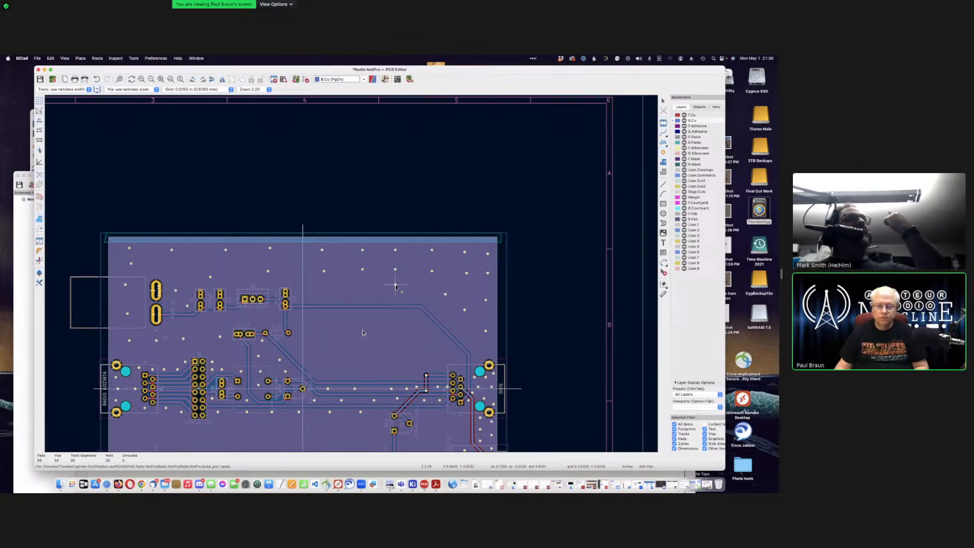
{"action": "left_click", "coordinate": [410, 288]}
{"action": "left_click", "coordinate": [377, 289]}
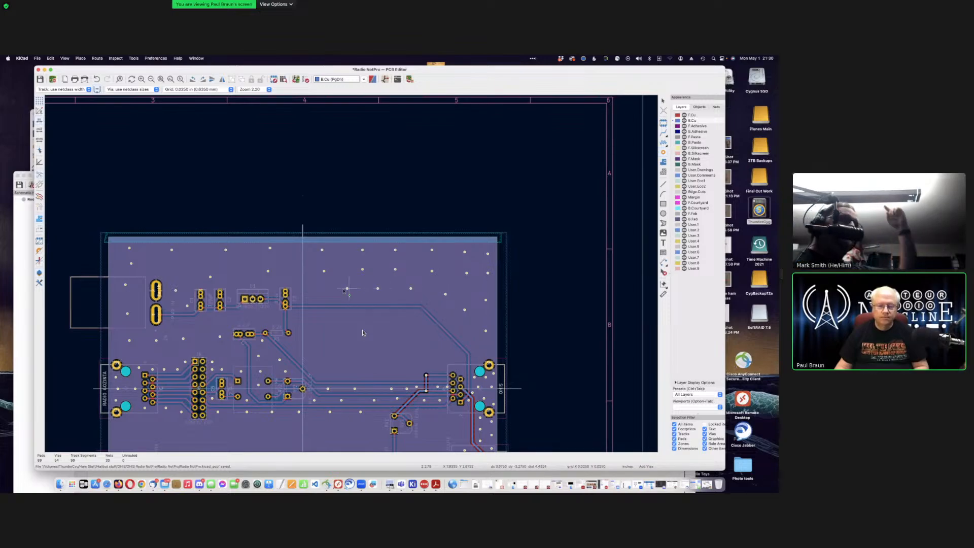
{"action": "left_click", "coordinate": [307, 290]}
Step: Add stitching vias between the traces near C3 and along the bus toward the right connector
{"action": "scroll", "coordinate": [349, 339], "scroll_direction": "down", "scroll_amount": 3}
{"action": "scroll", "coordinate": [351, 274], "scroll_direction": "up", "scroll_amount": 5}
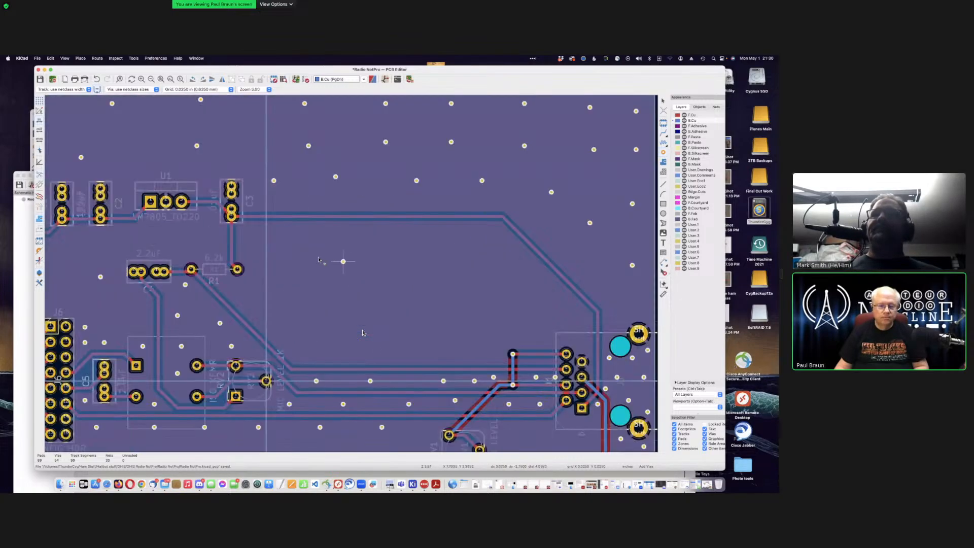
{"action": "left_click", "coordinate": [247, 230]}
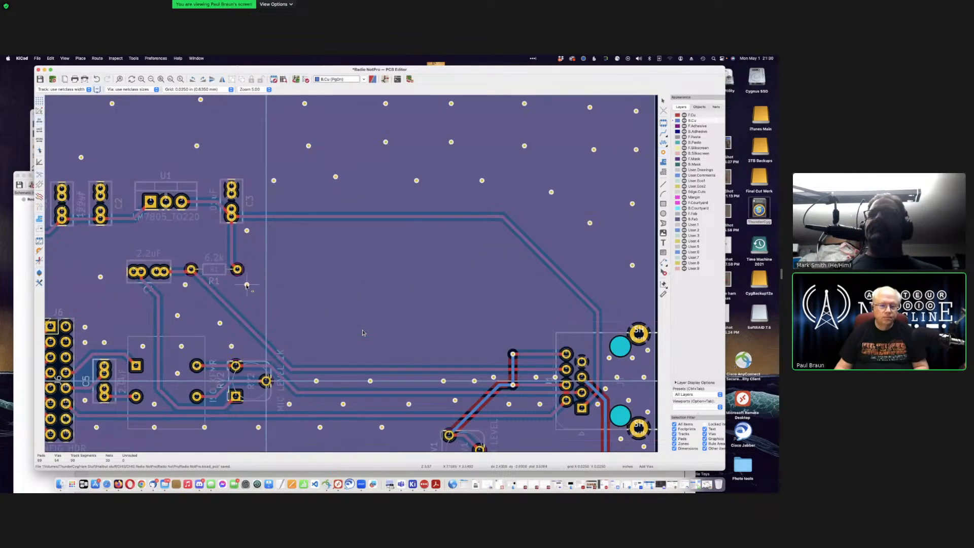
{"action": "left_click", "coordinate": [235, 285]}
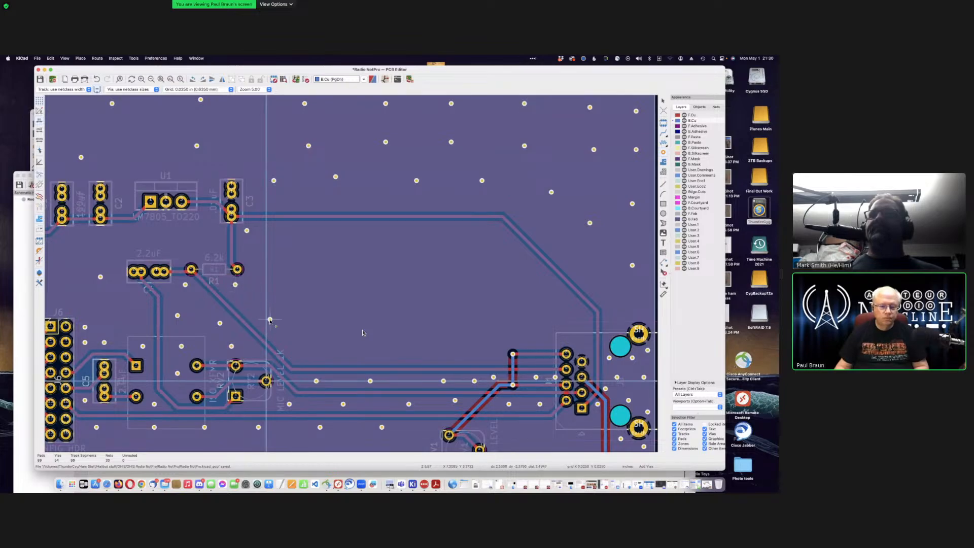
{"action": "left_click", "coordinate": [269, 320]}
{"action": "left_click", "coordinate": [316, 350]}
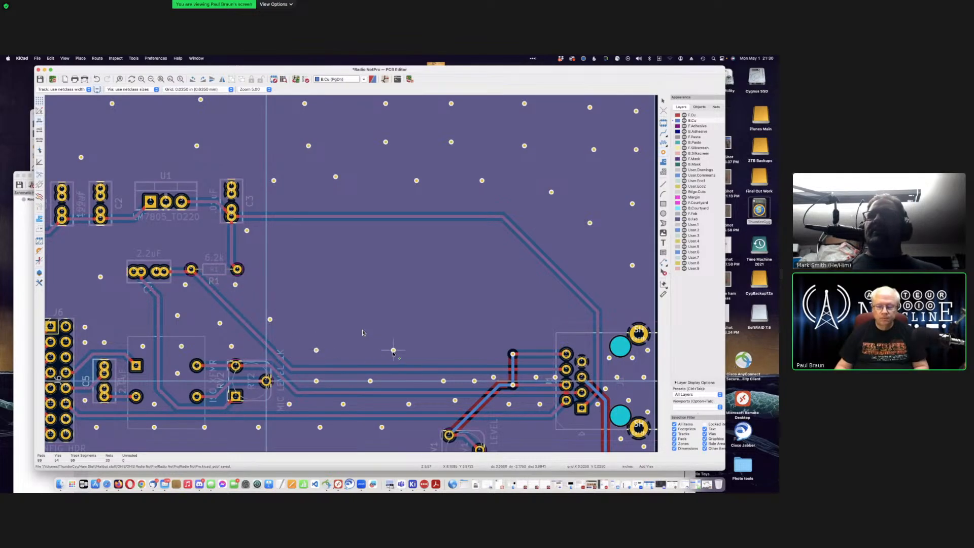
{"action": "left_click", "coordinate": [374, 350]}
{"action": "left_click", "coordinate": [443, 350]}
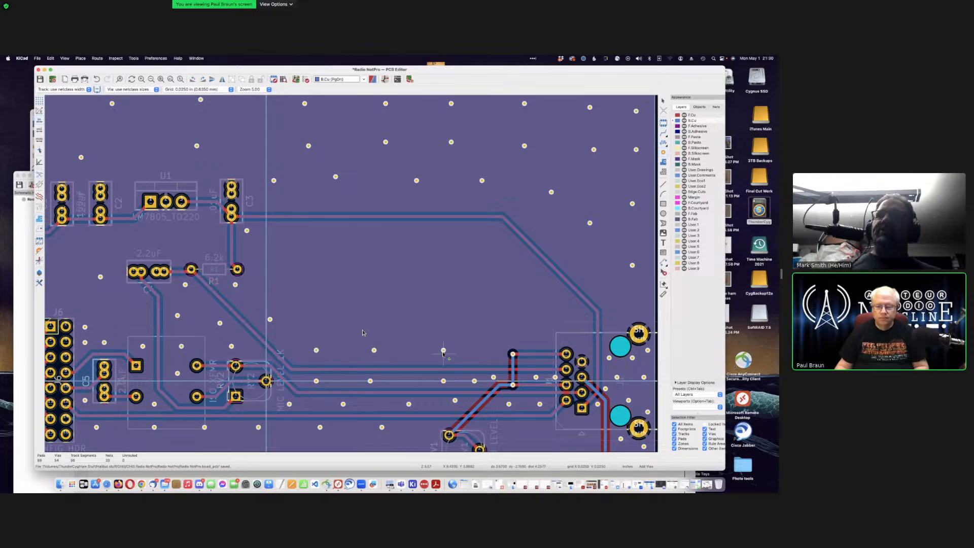
{"action": "left_click", "coordinate": [490, 353]}
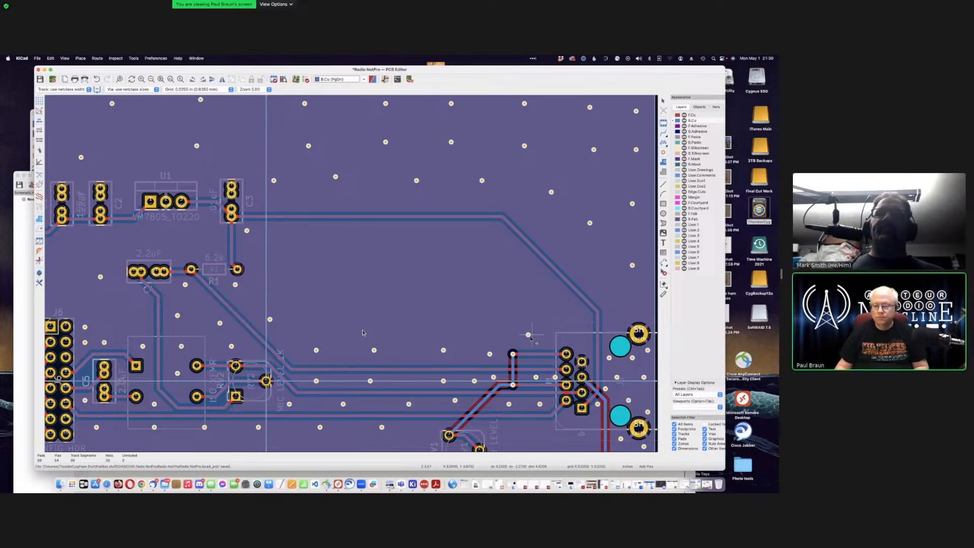
{"action": "left_click", "coordinate": [531, 339]}
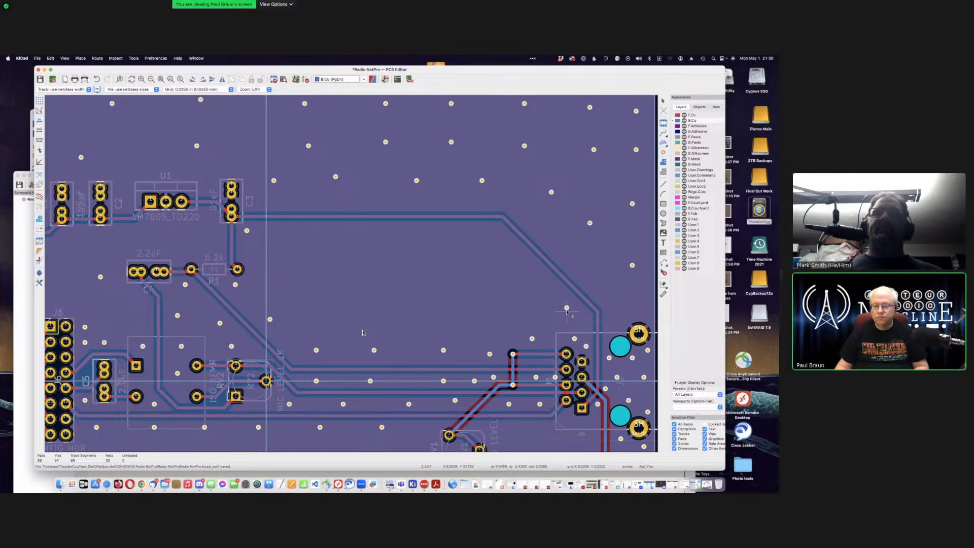
{"action": "left_click", "coordinate": [565, 307]}
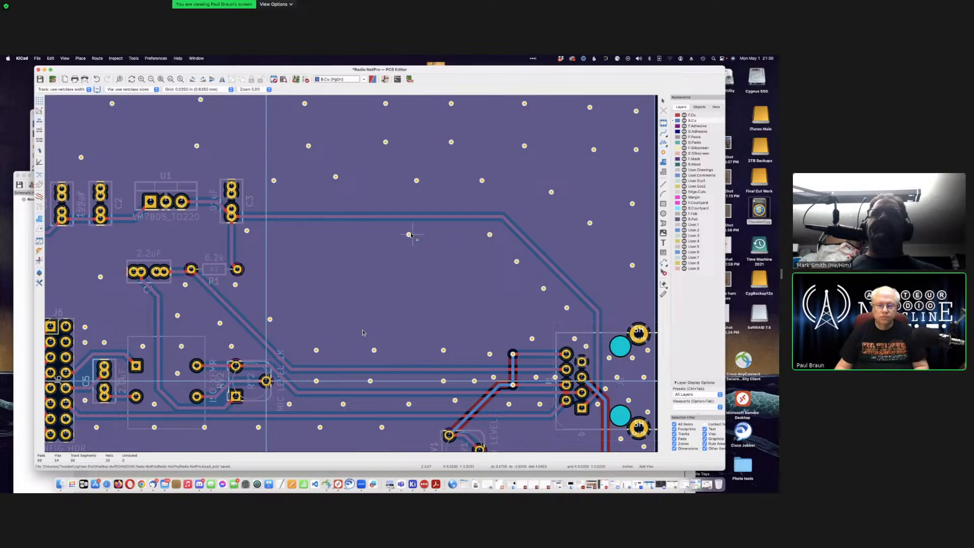
Step: Add stitching vias under the upper trace and across the middle pour, then zoom out
{"action": "left_click", "coordinate": [409, 235]}
{"action": "left_click", "coordinate": [351, 230]}
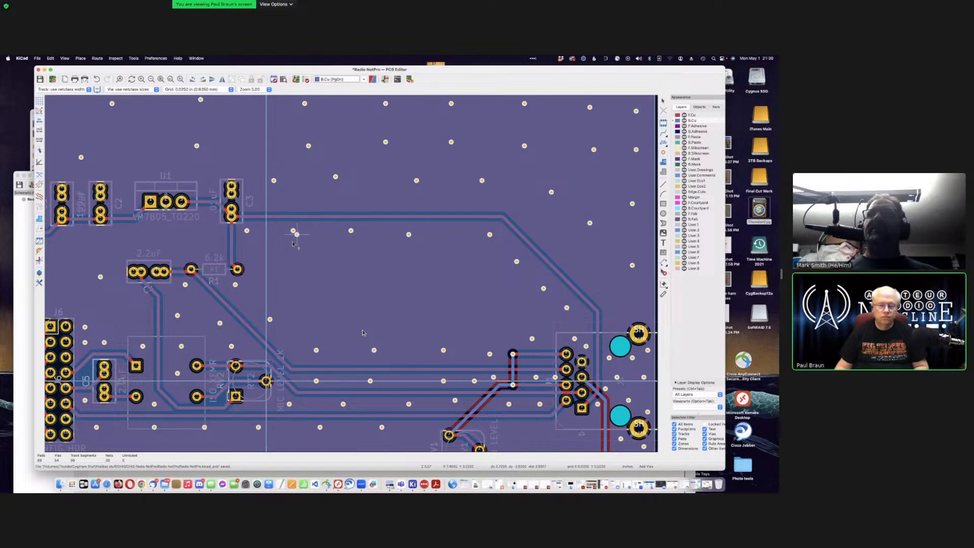
{"action": "left_click", "coordinate": [355, 277]}
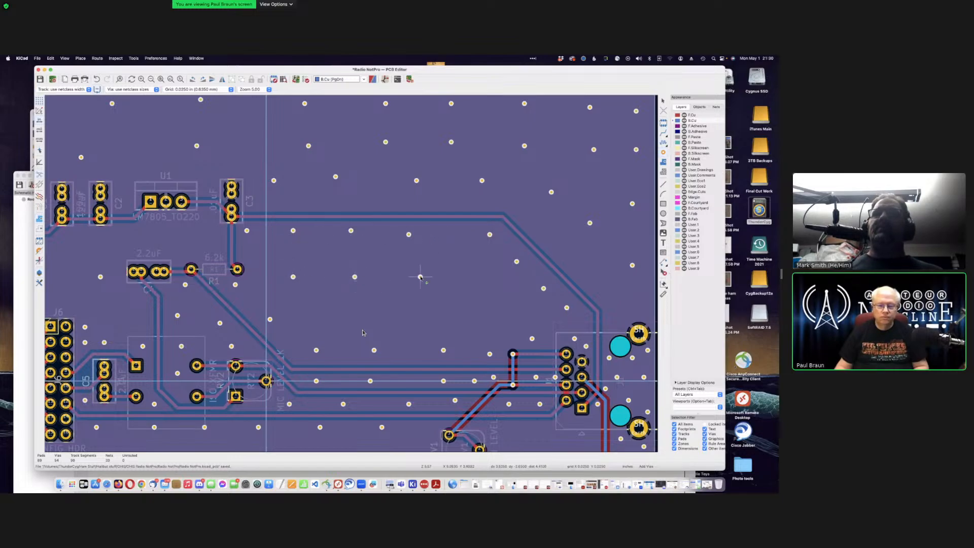
{"action": "left_click", "coordinate": [416, 277]}
{"action": "left_click", "coordinate": [490, 285]}
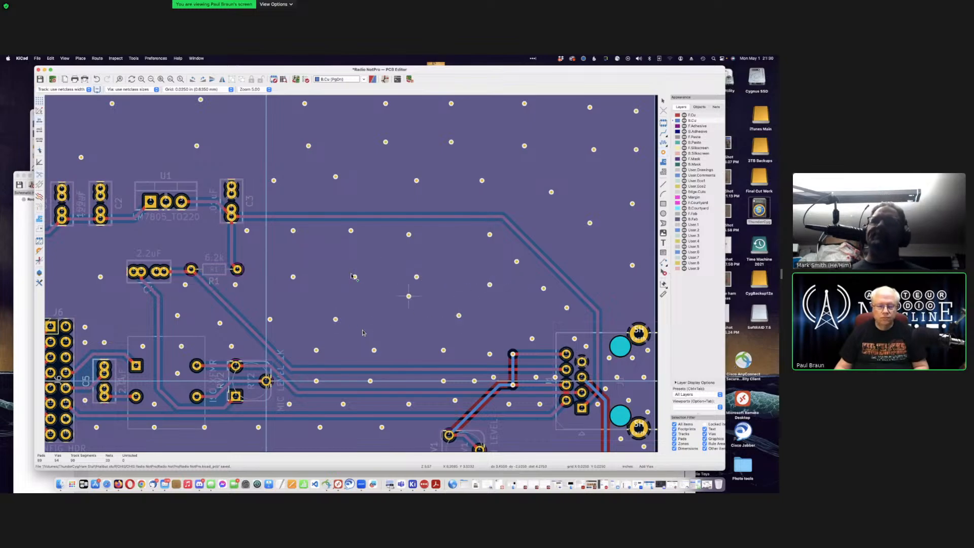
{"action": "scroll", "coordinate": [410, 296], "scroll_direction": "down", "scroll_amount": 1}
{"action": "scroll", "coordinate": [362, 332], "scroll_direction": "down", "scroll_amount": 5}
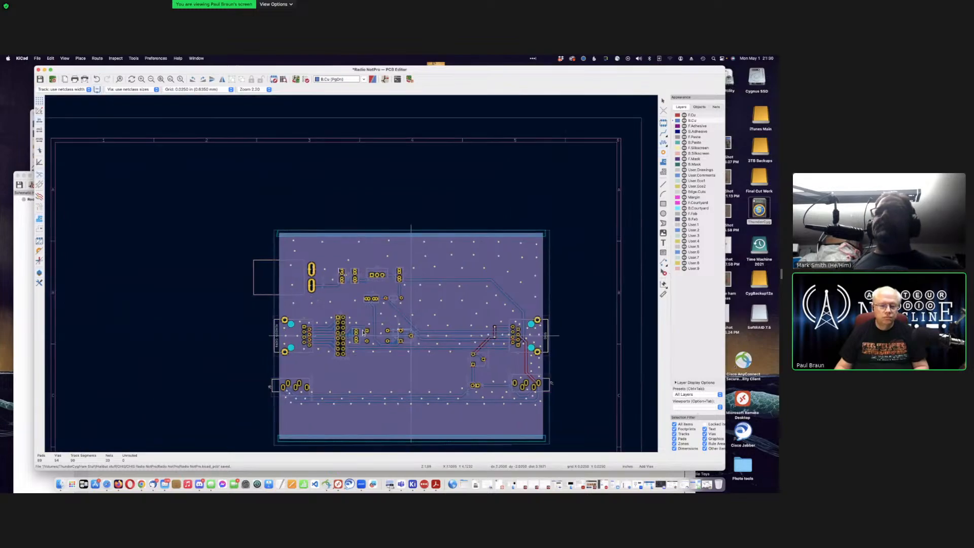
Step: Zoom around to check Earth via coverage on the Radio NotPro board, then save it
{"action": "scroll", "coordinate": [363, 332], "scroll_direction": "up", "scroll_amount": 2}
{"action": "scroll", "coordinate": [362, 333], "scroll_direction": "up", "scroll_amount": 3}
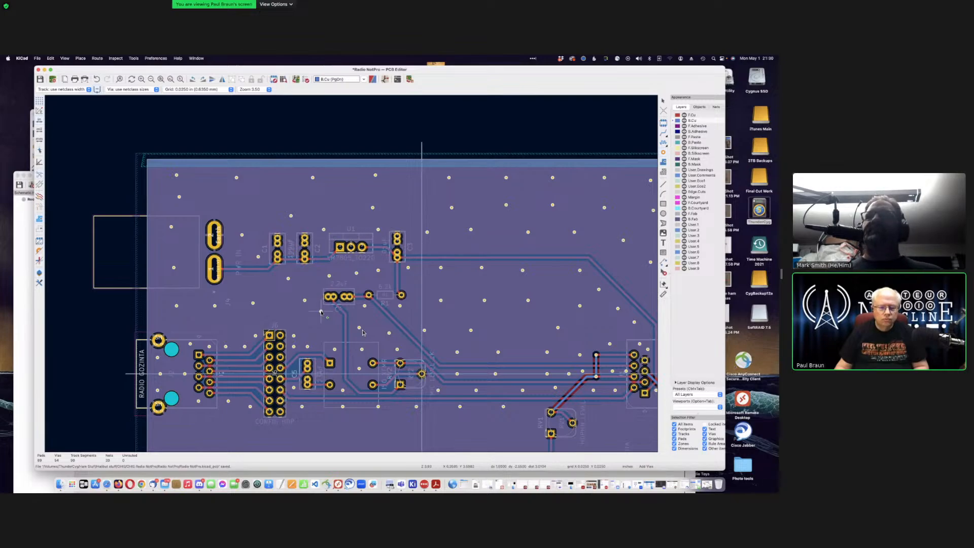
{"action": "scroll", "coordinate": [412, 350], "scroll_direction": "down", "scroll_amount": 1}
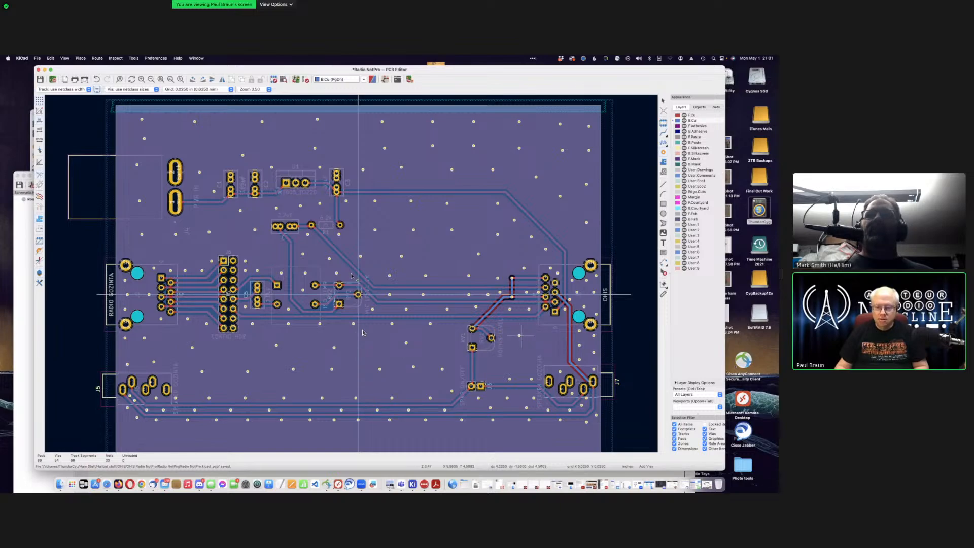
{"action": "scroll", "coordinate": [522, 333], "scroll_direction": "up", "scroll_amount": 4}
{"action": "scroll", "coordinate": [355, 274], "scroll_direction": "up", "scroll_amount": 2}
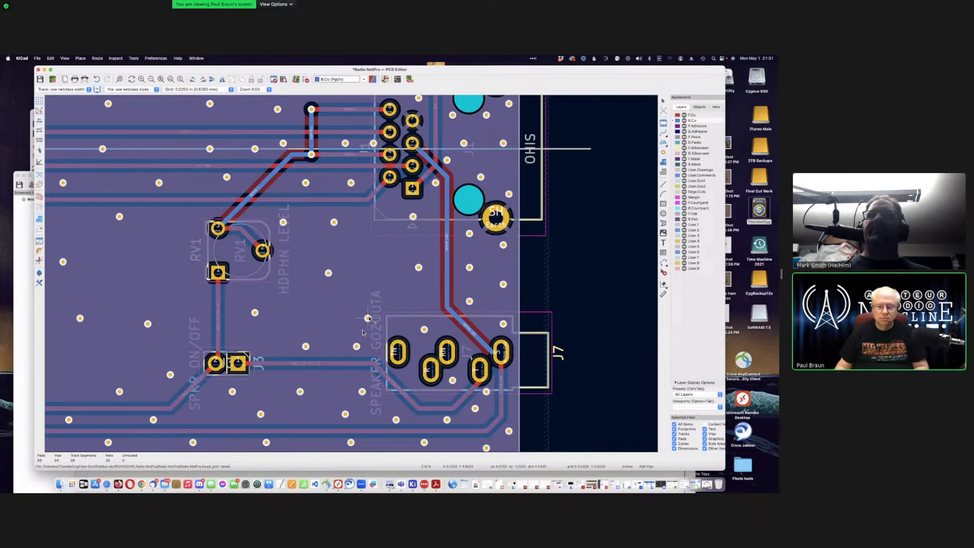
{"action": "scroll", "coordinate": [362, 332], "scroll_direction": "down", "scroll_amount": 6}
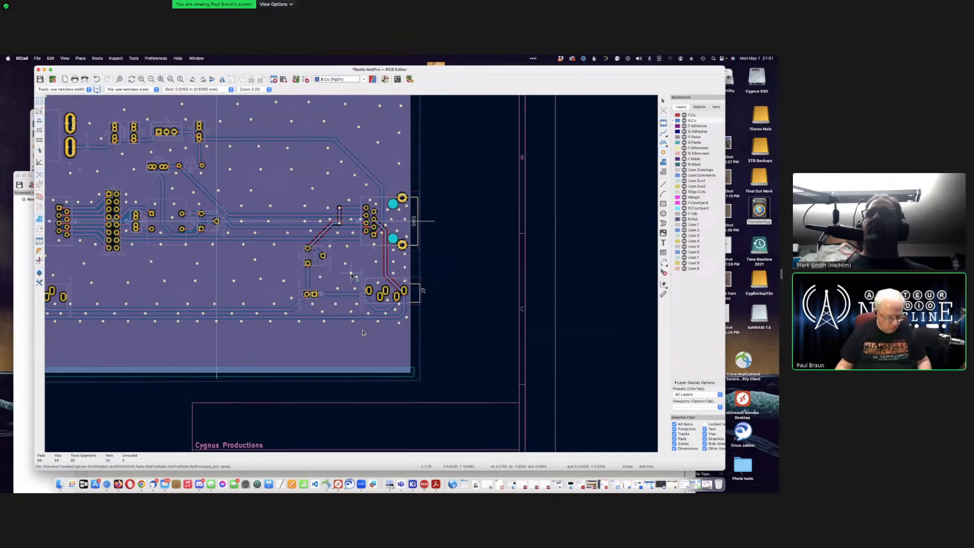
{"action": "key", "text": "super+s"}
{"action": "scroll", "coordinate": [362, 332], "scroll_direction": "down", "scroll_amount": 3}
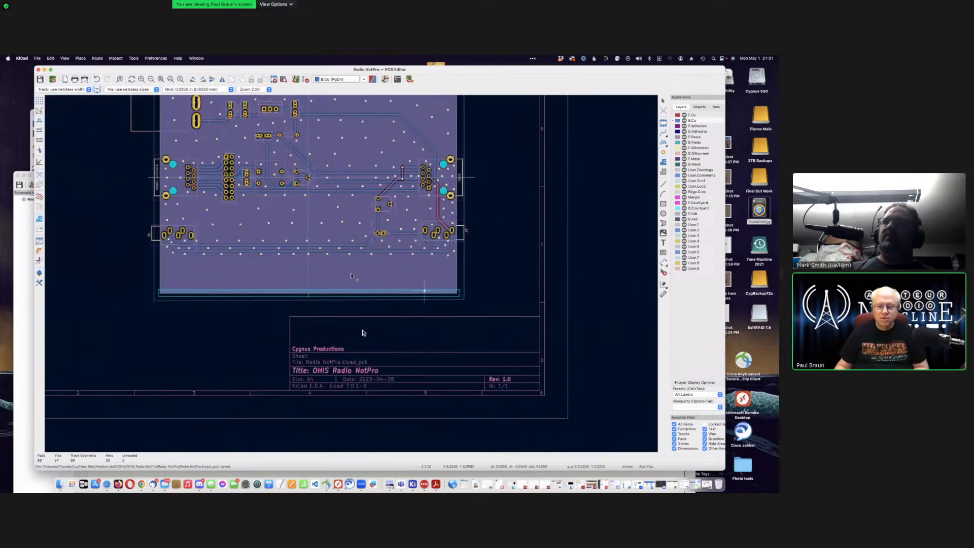
Step: Place a row of stitching vias along the board's bottom edge, from the right end to the left
{"action": "left_click", "coordinate": [374, 243]}
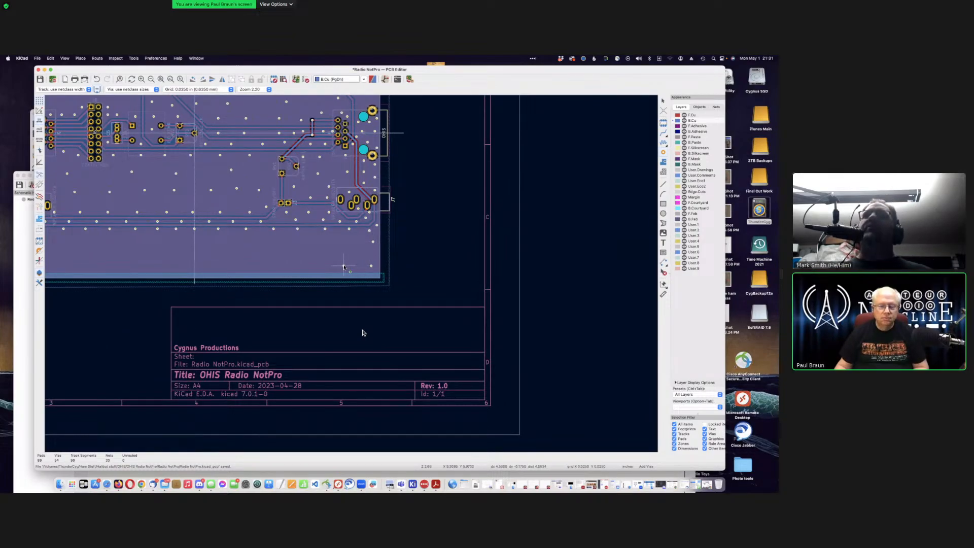
{"action": "left_click", "coordinate": [344, 266]}
{"action": "left_click", "coordinate": [314, 265]}
{"action": "left_click", "coordinate": [273, 265]}
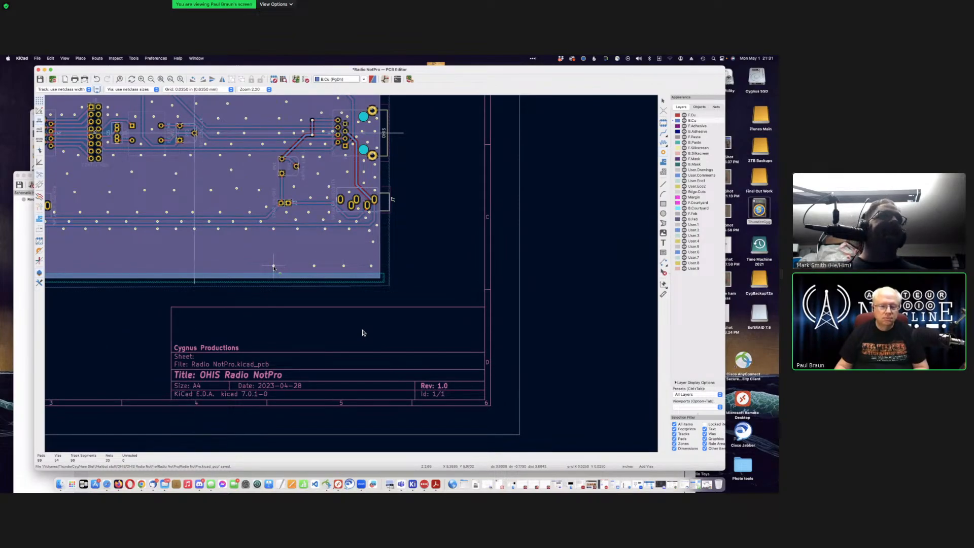
{"action": "left_click", "coordinate": [236, 267]}
{"action": "left_click", "coordinate": [194, 267]}
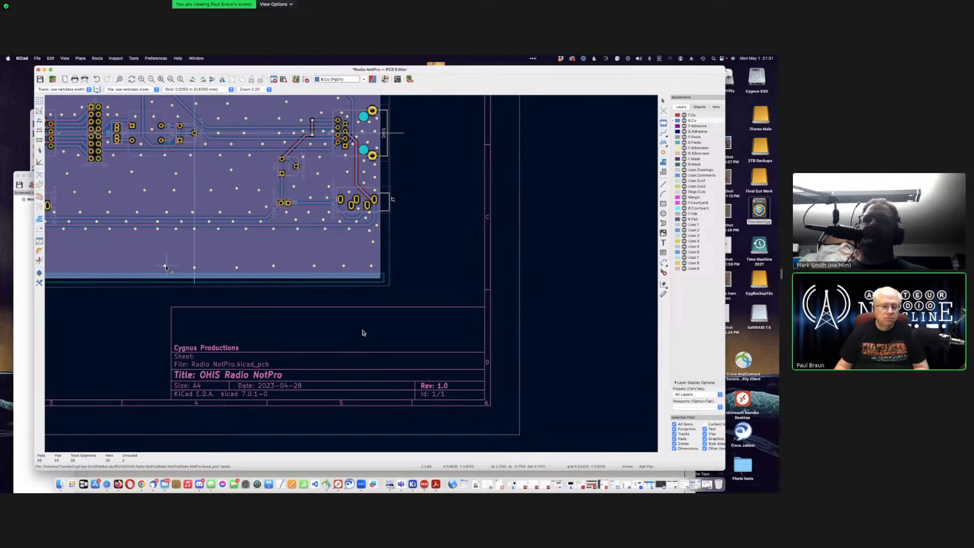
{"action": "left_click", "coordinate": [154, 266]}
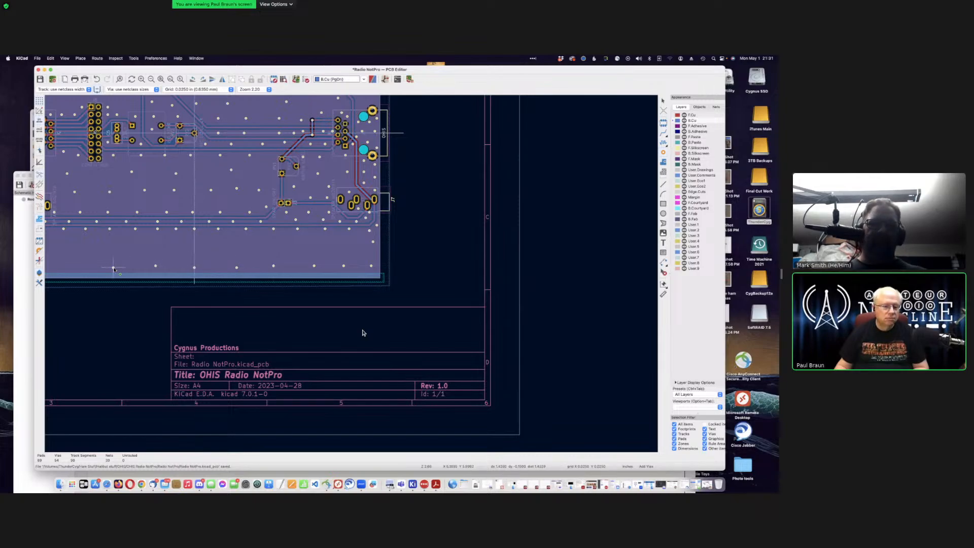
{"action": "left_click", "coordinate": [113, 268]}
{"action": "middle_click_drag", "start_coordinate": [114, 269], "coordinate": [340, 274]}
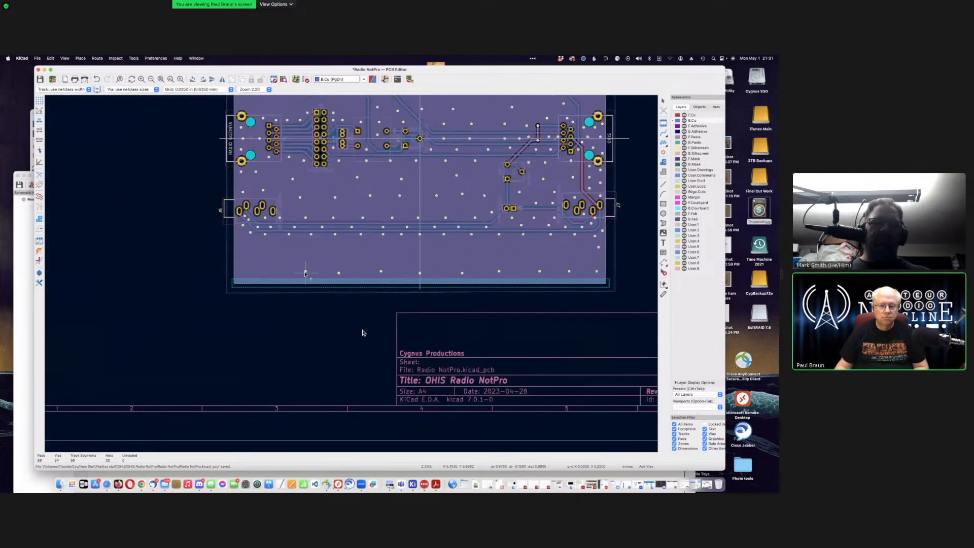
{"action": "left_click", "coordinate": [304, 272]}
{"action": "left_click", "coordinate": [275, 273]}
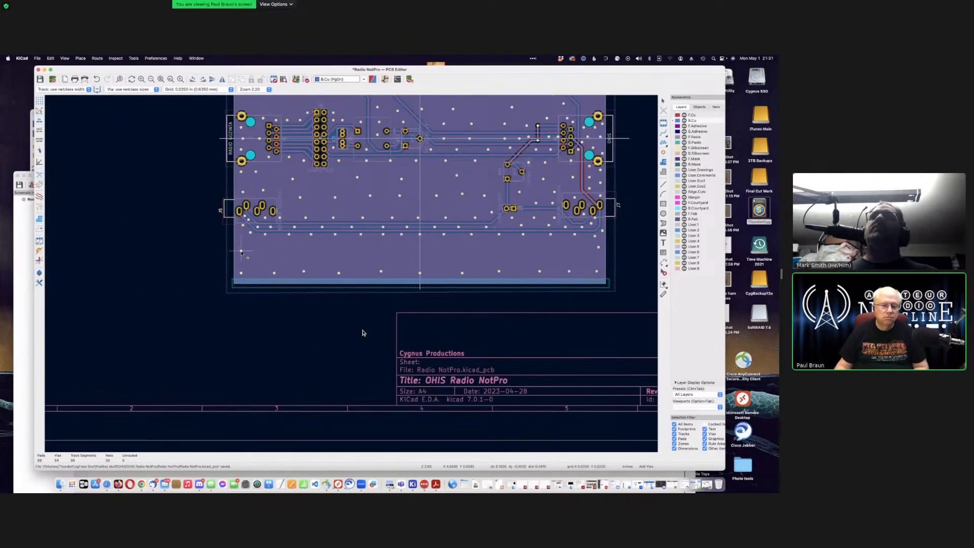
Step: Add a second parallel row of stitching vias just above, extending toward the right edge
{"action": "left_click", "coordinate": [240, 253]}
{"action": "left_click", "coordinate": [261, 253]}
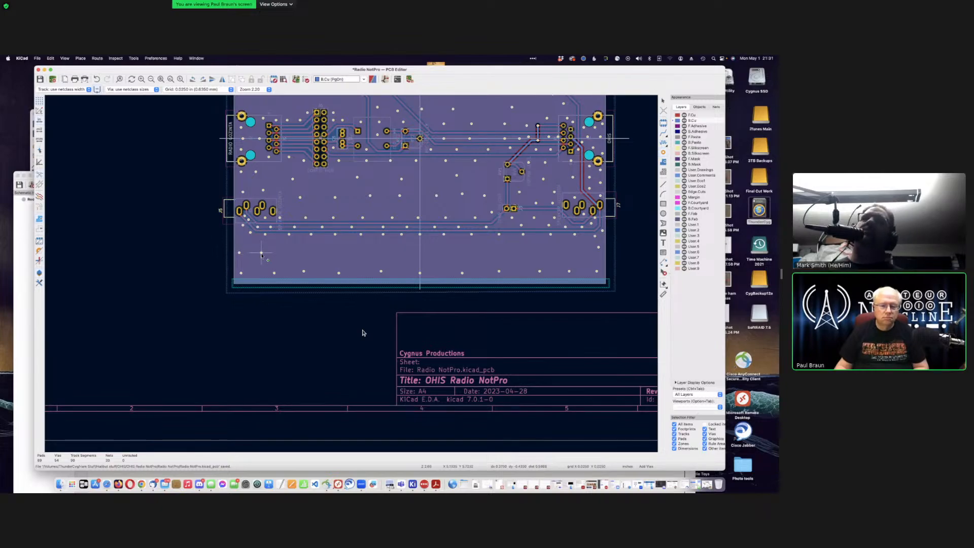
{"action": "left_click", "coordinate": [287, 253]}
{"action": "left_click", "coordinate": [324, 253]}
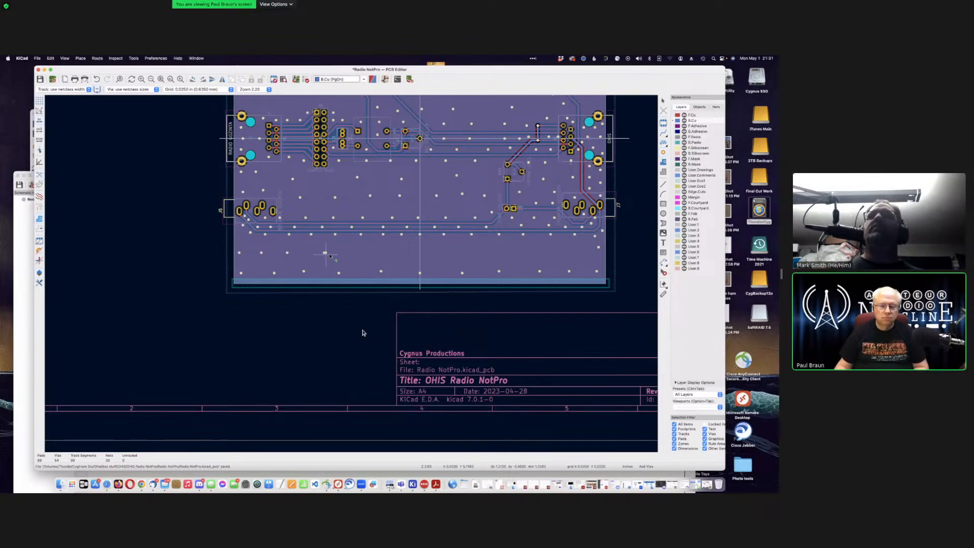
{"action": "left_click", "coordinate": [360, 256]}
{"action": "left_click", "coordinate": [409, 256]}
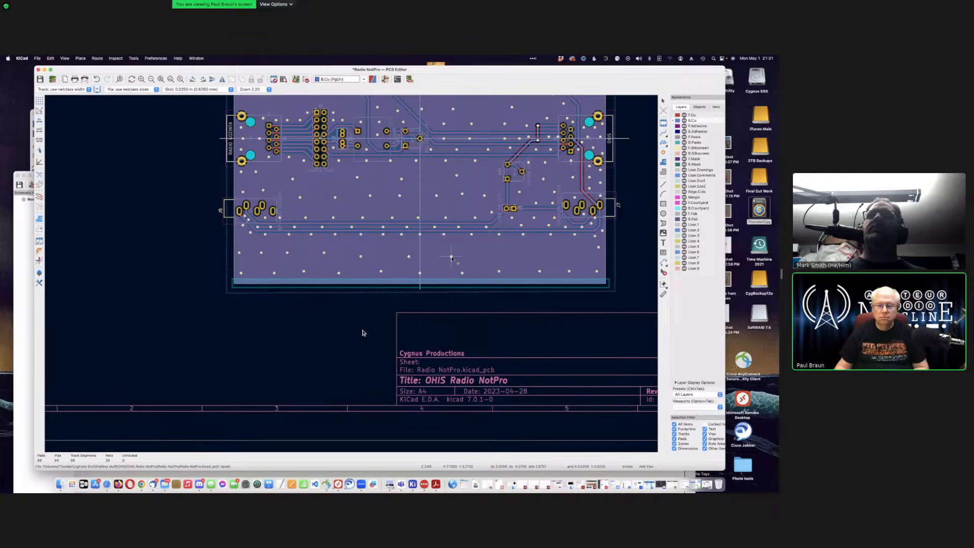
{"action": "left_click", "coordinate": [477, 255]}
{"action": "left_click", "coordinate": [513, 253]}
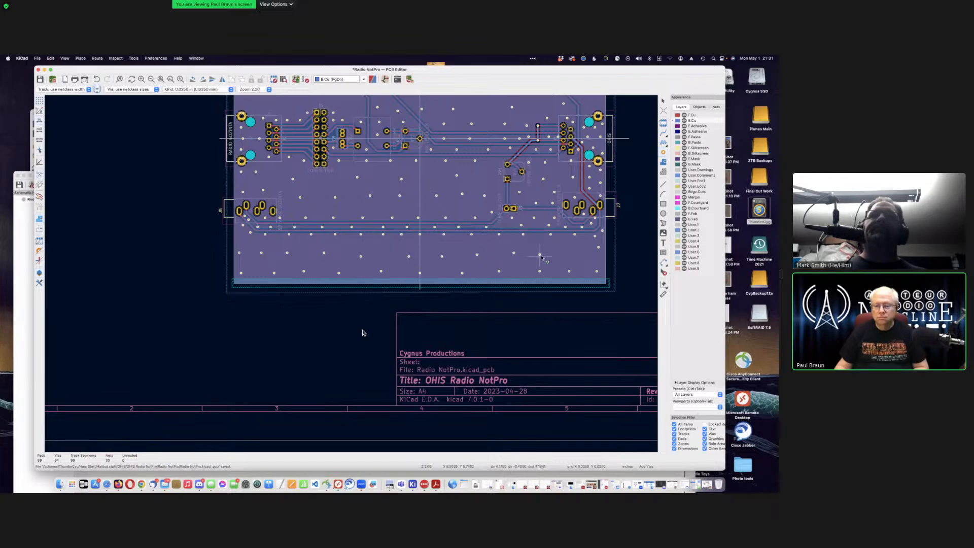
{"action": "left_click", "coordinate": [552, 254]}
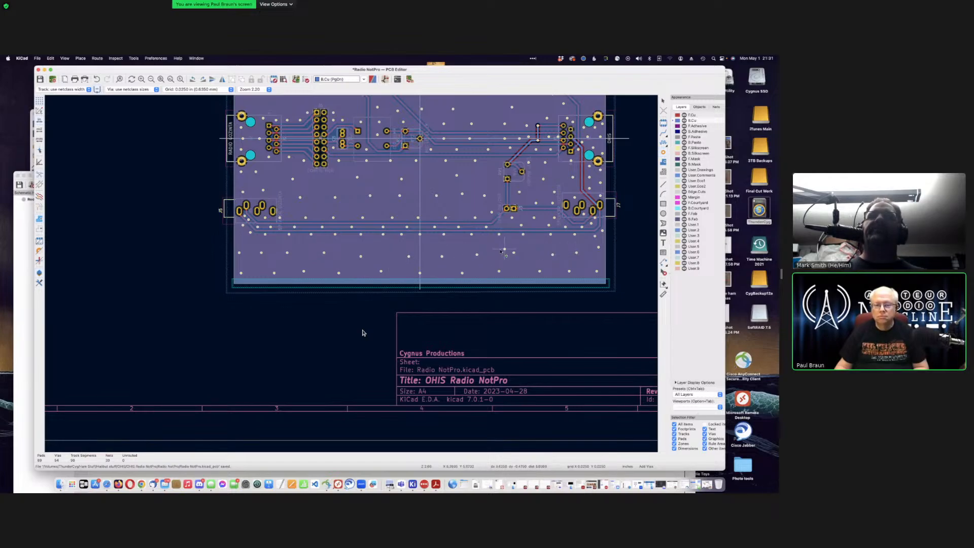
Step: Save the board with its new stitching vias
{"action": "scroll", "coordinate": [491, 257], "scroll_direction": "down", "scroll_amount": 2}
{"action": "scroll", "coordinate": [362, 333], "scroll_direction": "down", "scroll_amount": 1}
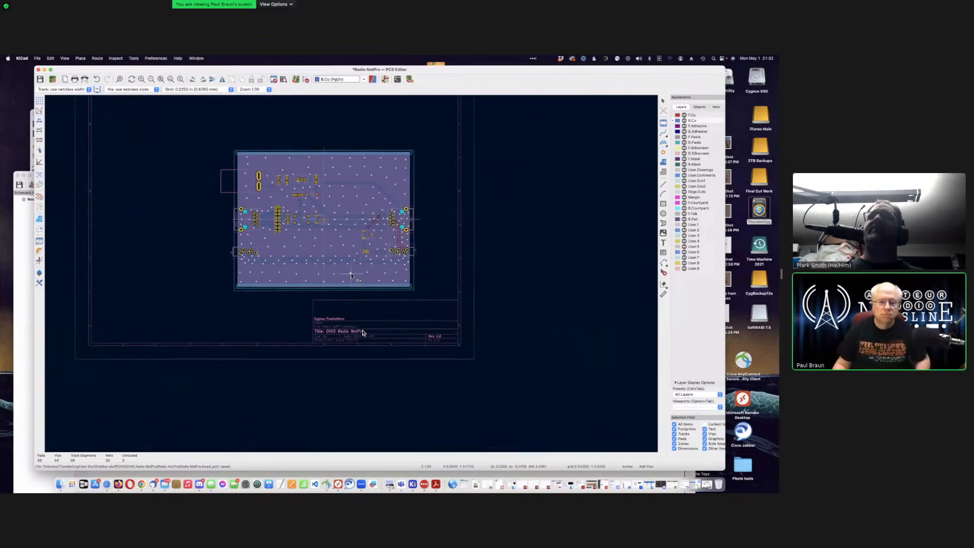
{"action": "scroll", "coordinate": [362, 332], "scroll_direction": "up", "scroll_amount": 1}
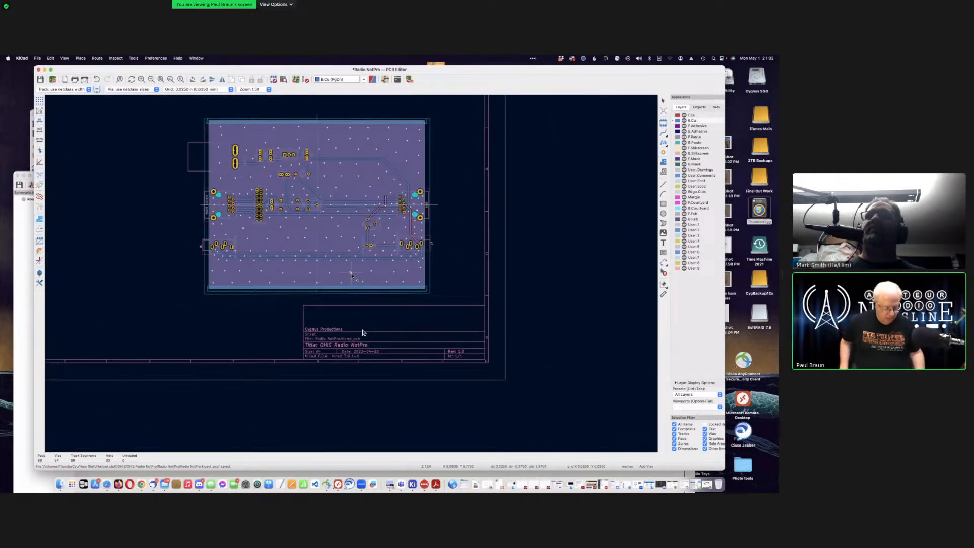
{"action": "key", "text": "super+s"}
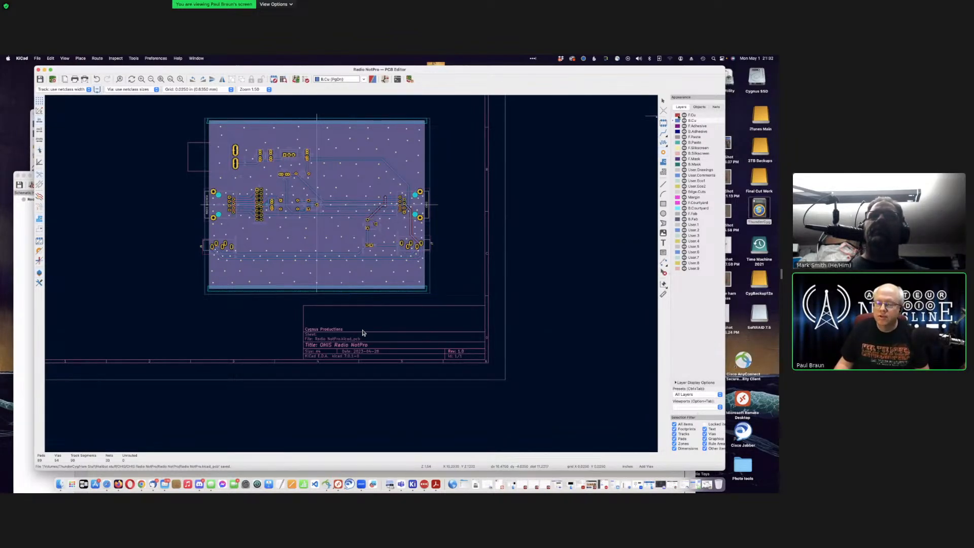
Step: Make F.Cu the active layer and review the via-dotted top ground pour
{"action": "left_click", "coordinate": [681, 116]}
{"action": "scroll", "coordinate": [320, 204], "scroll_direction": "down", "scroll_amount": 3}
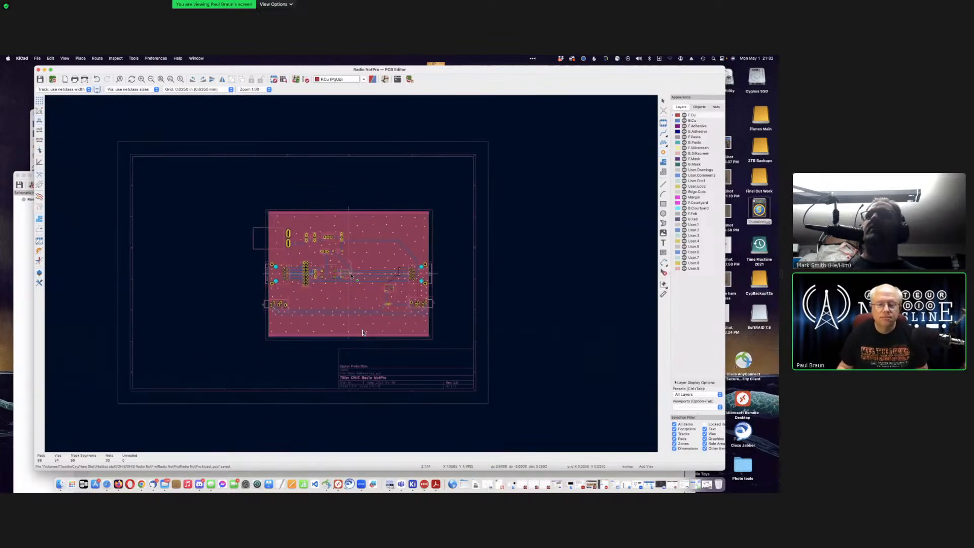
{"action": "scroll", "coordinate": [356, 262], "scroll_direction": "up", "scroll_amount": 6}
{"action": "scroll", "coordinate": [355, 261], "scroll_direction": "up", "scroll_amount": 3}
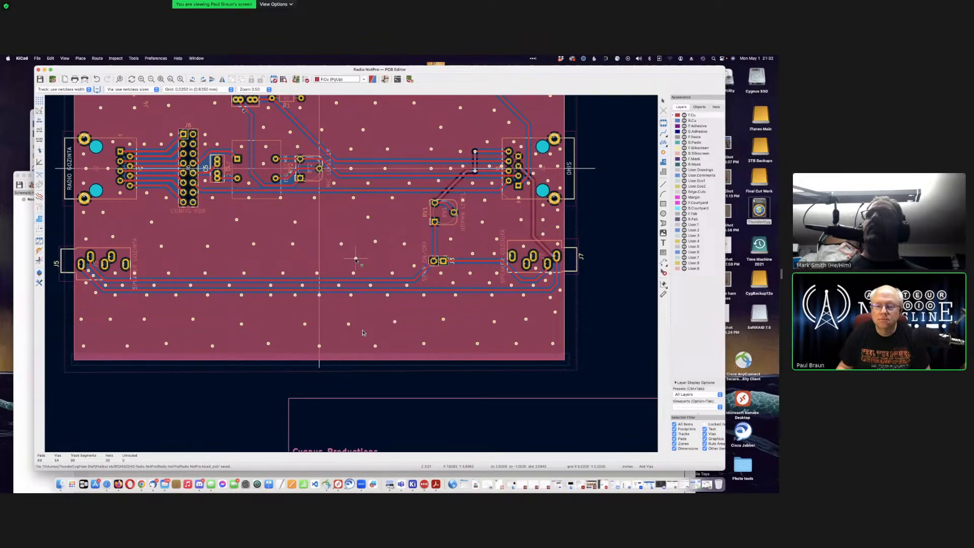
{"action": "scroll", "coordinate": [355, 258], "scroll_direction": "down", "scroll_amount": 5}
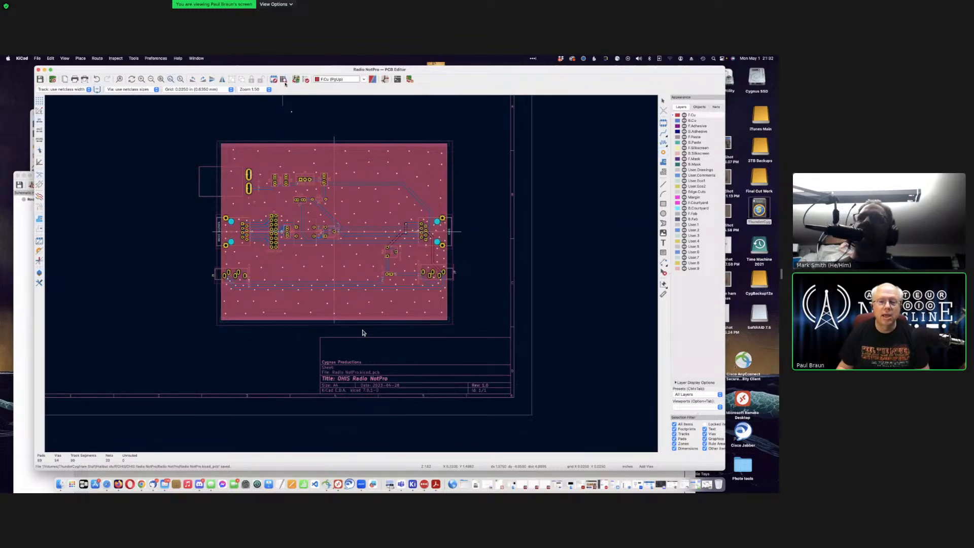
Step: Open the 3D Viewer and zoom over the rendered components, tracks and stitched ground pour
{"action": "left_click", "coordinate": [65, 59]}
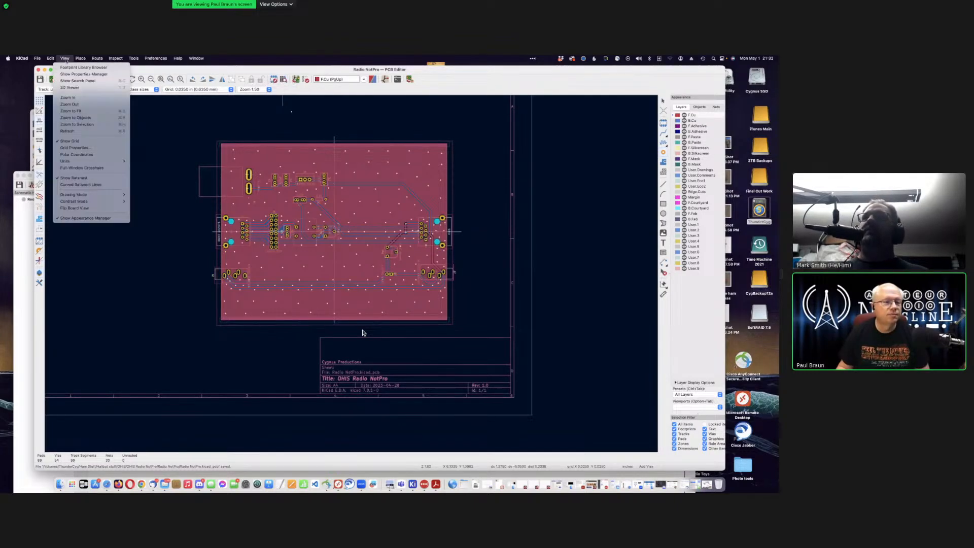
{"action": "left_click", "coordinate": [70, 87]}
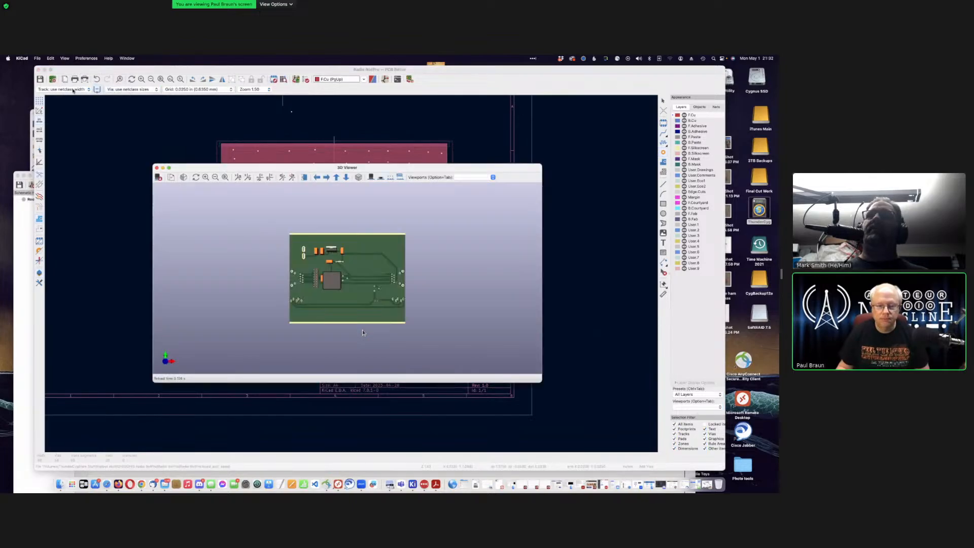
{"action": "scroll", "coordinate": [363, 333], "scroll_direction": "up", "scroll_amount": 5}
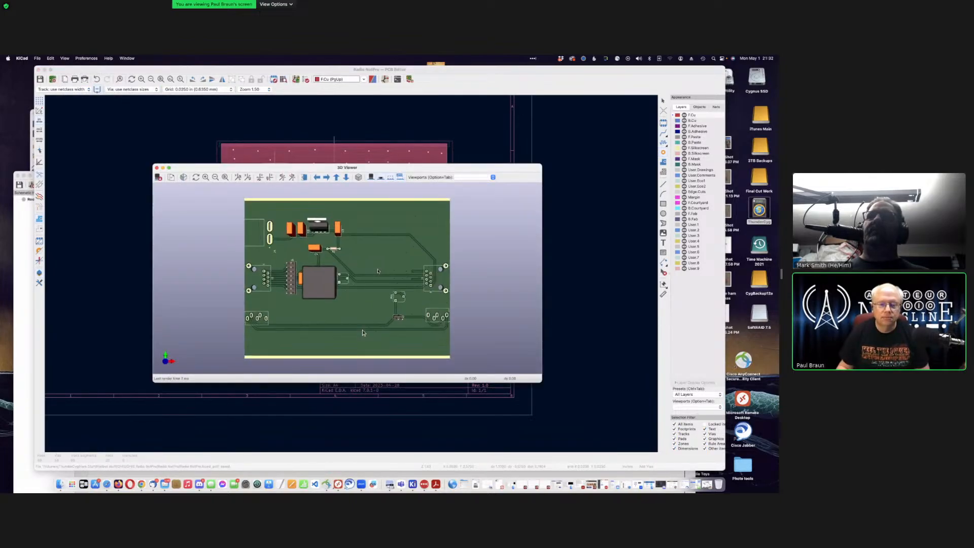
{"action": "scroll", "coordinate": [363, 333], "scroll_direction": "down", "scroll_amount": 3}
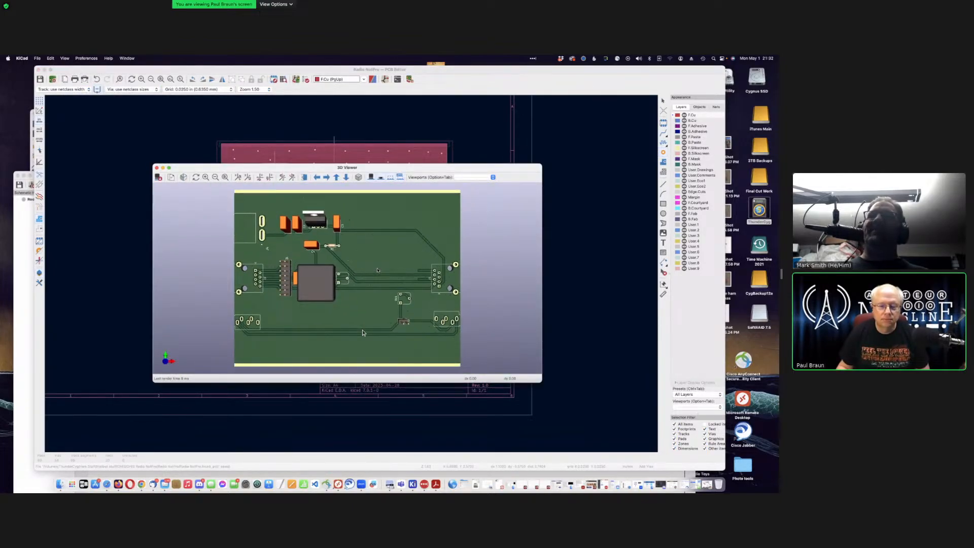
{"action": "scroll", "coordinate": [362, 333], "scroll_direction": "up", "scroll_amount": 4}
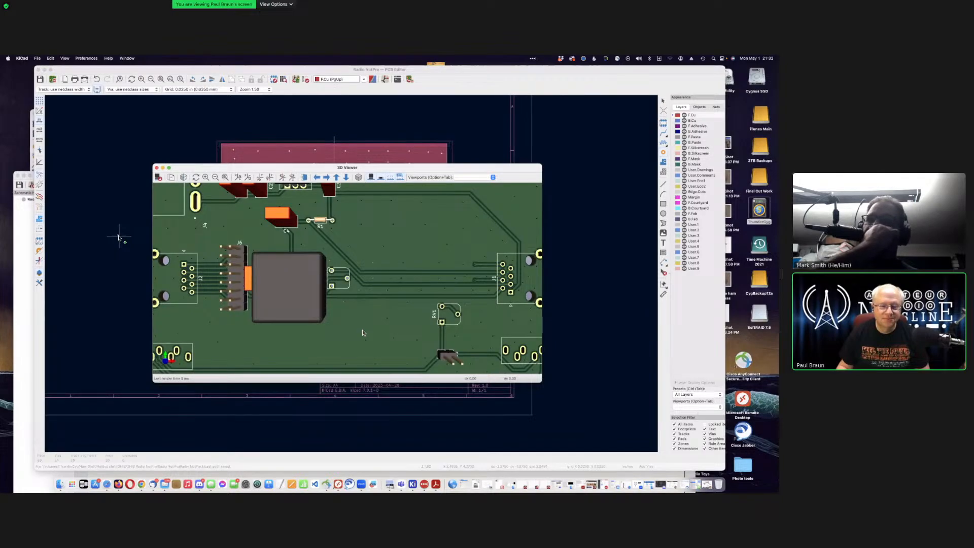
{"action": "scroll", "coordinate": [362, 332], "scroll_direction": "up", "scroll_amount": 2}
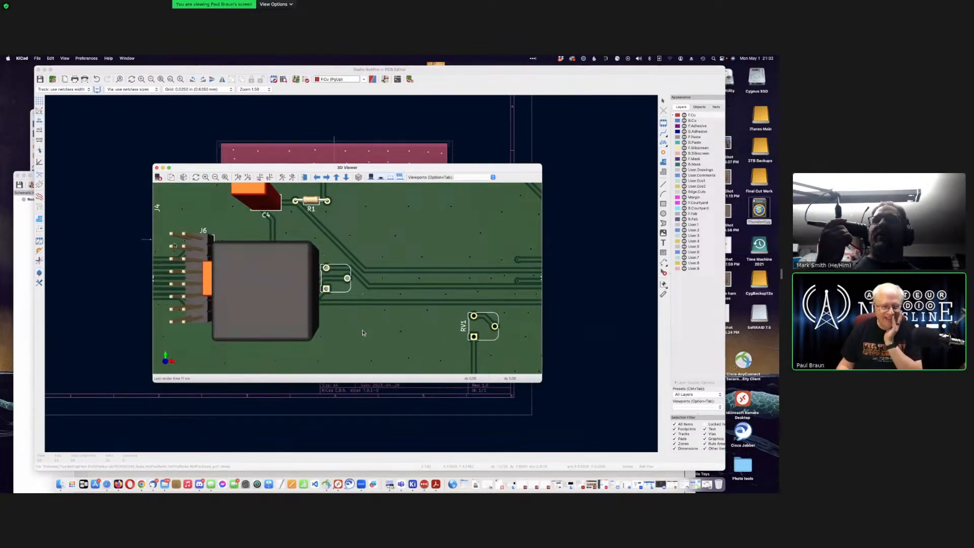
{"action": "scroll", "coordinate": [362, 332], "scroll_direction": "up", "scroll_amount": 1}
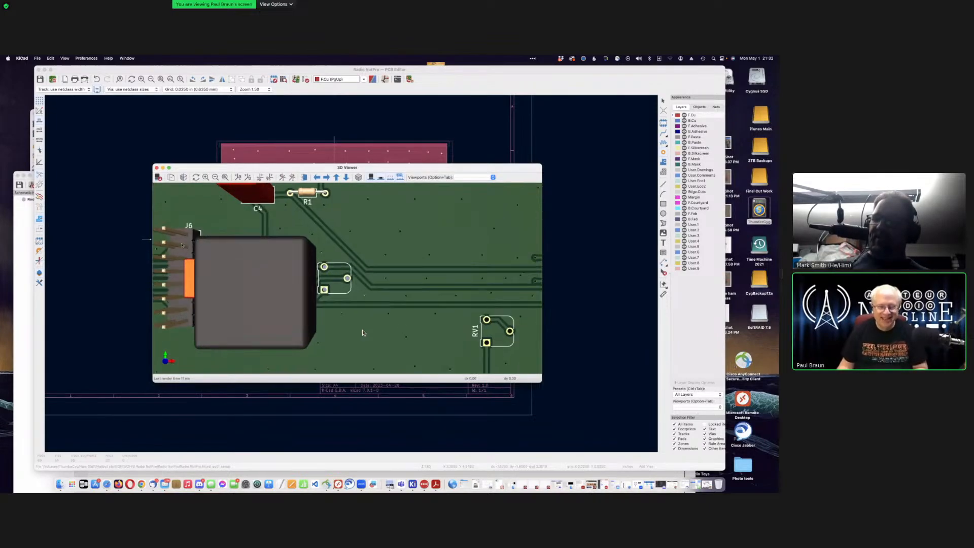
{"action": "scroll", "coordinate": [363, 332], "scroll_direction": "down", "scroll_amount": 5}
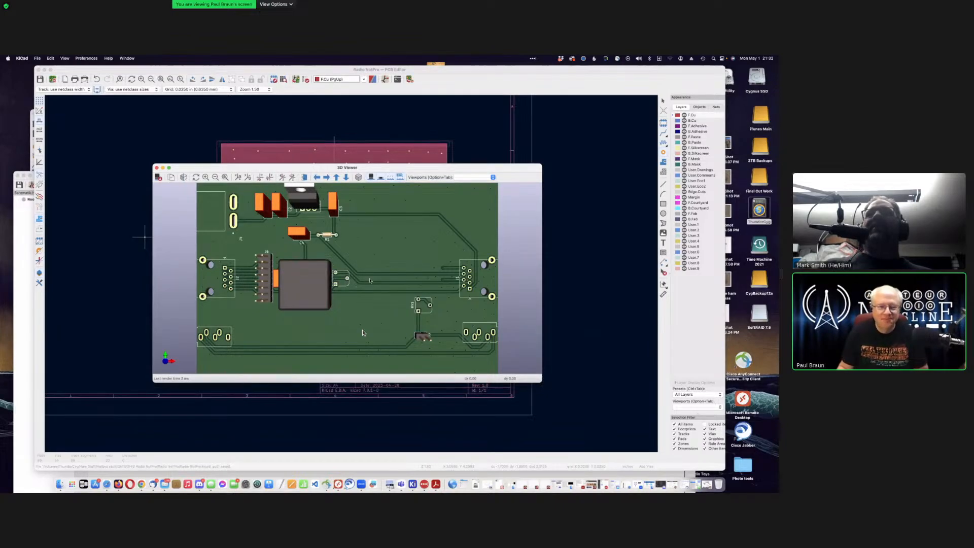
{"action": "scroll", "coordinate": [370, 281], "scroll_direction": "up", "scroll_amount": 4}
{"action": "scroll", "coordinate": [370, 281], "scroll_direction": "down", "scroll_amount": 8}
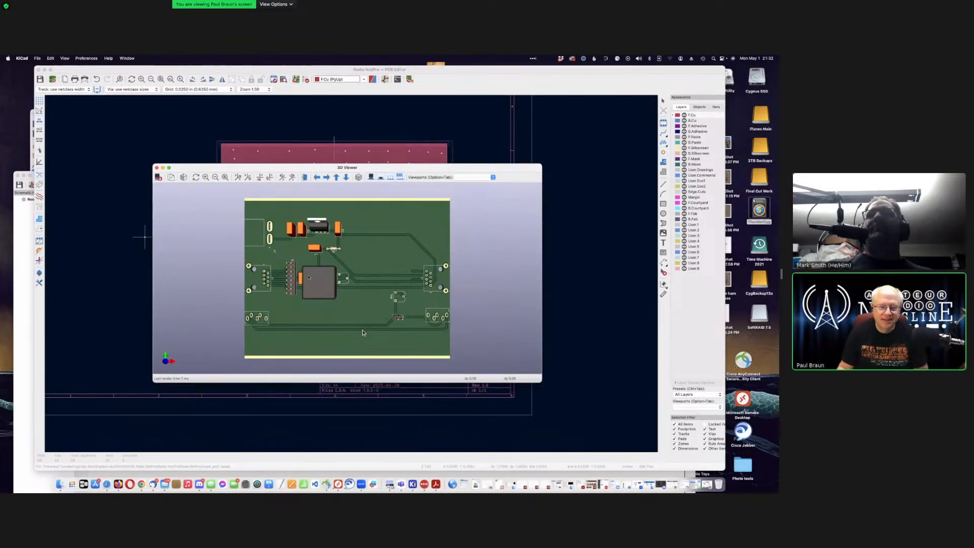
{"action": "scroll", "coordinate": [320, 277], "scroll_direction": "up", "scroll_amount": 3}
{"action": "scroll", "coordinate": [320, 277], "scroll_direction": "down", "scroll_amount": 3}
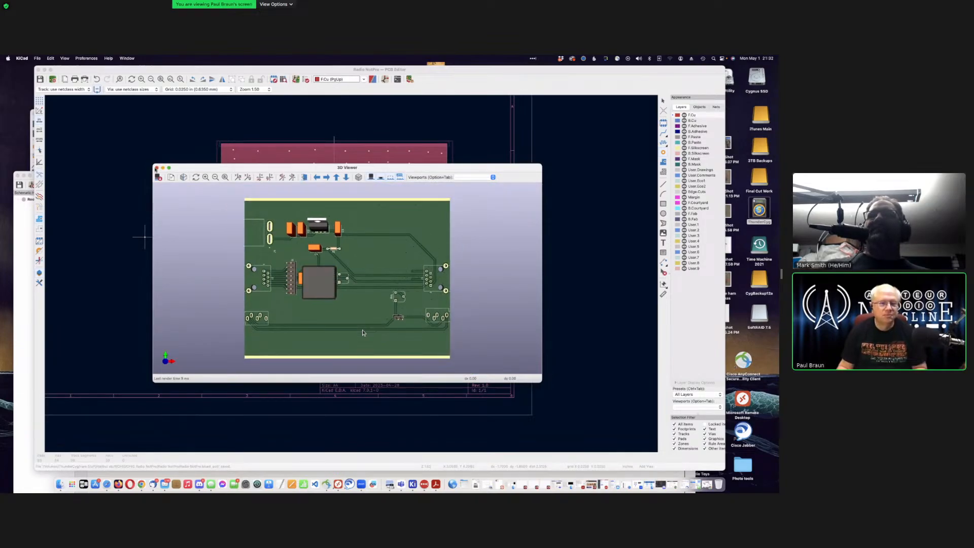
{"action": "key", "text": "super+w"}
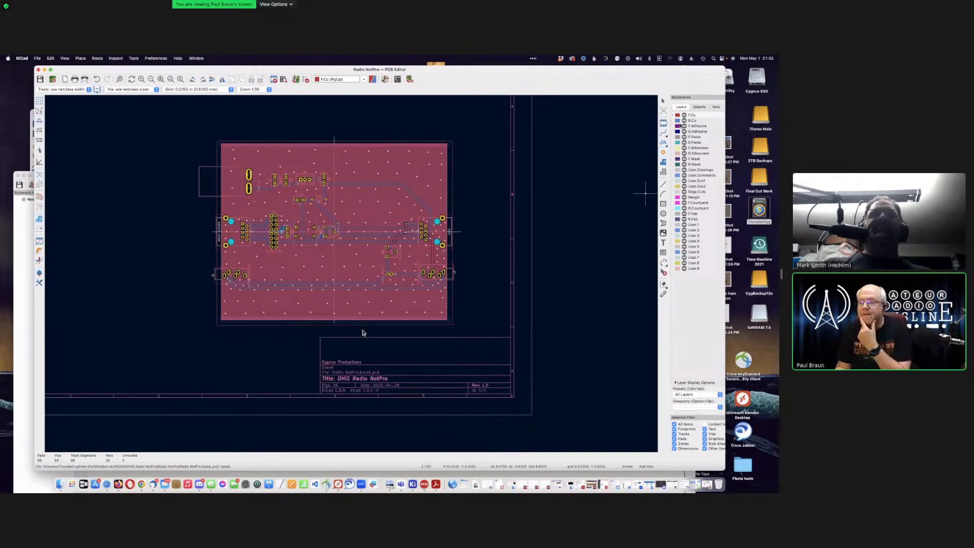
{"action": "left_click_drag", "start_coordinate": [620, 73], "coordinate": [601, 79]}
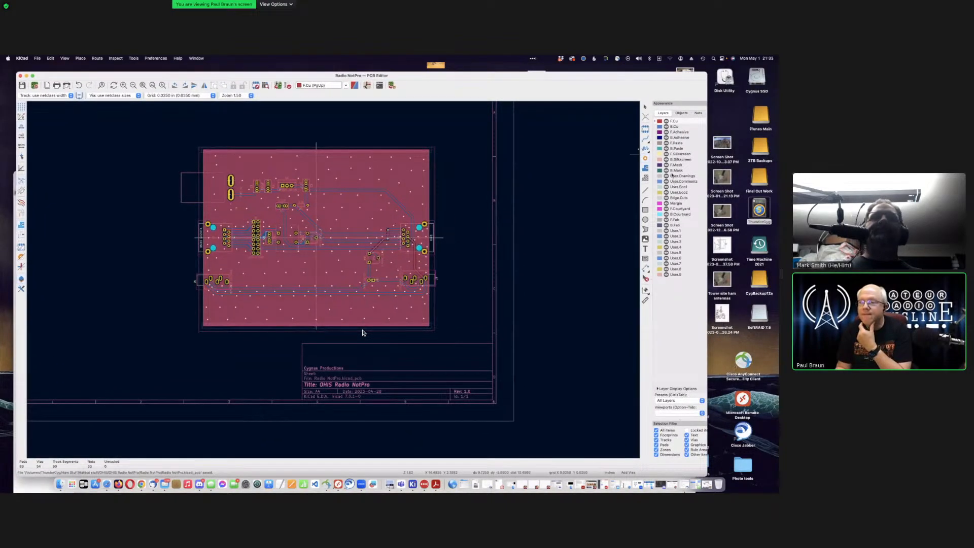
{"action": "left_click", "coordinate": [662, 154]}
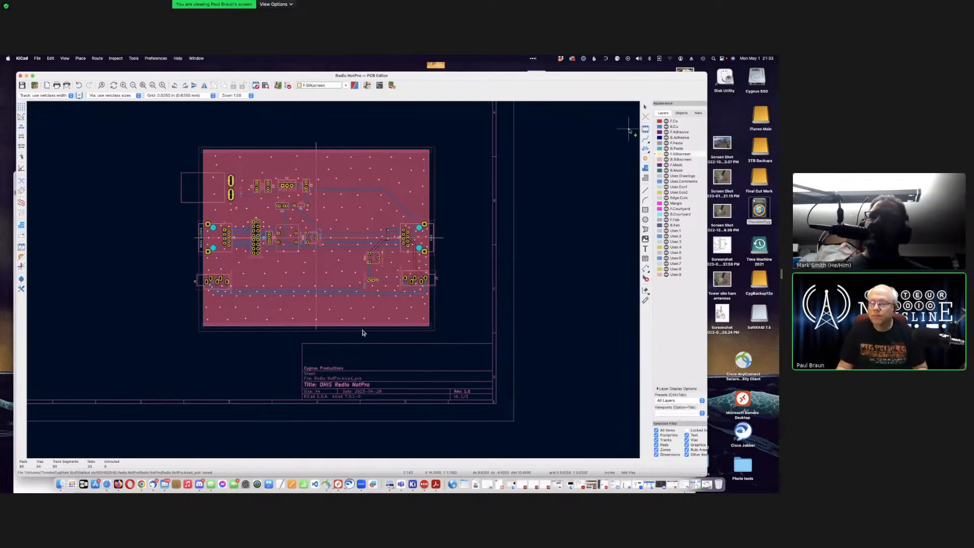
{"action": "left_click_drag", "start_coordinate": [506, 78], "coordinate": [525, 77]}
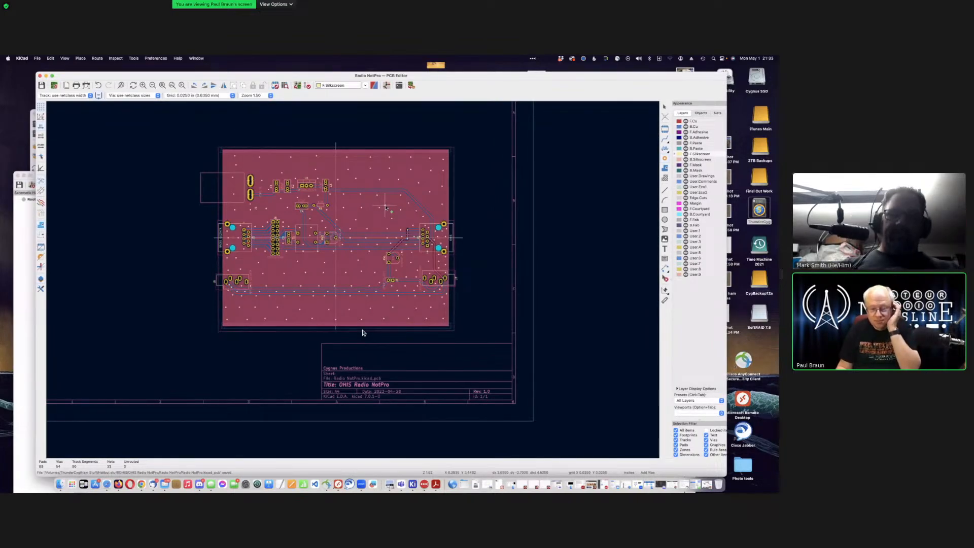
{"action": "scroll", "coordinate": [353, 282], "scroll_direction": "down", "scroll_amount": 3}
{"action": "scroll", "coordinate": [352, 282], "scroll_direction": "up", "scroll_amount": 6}
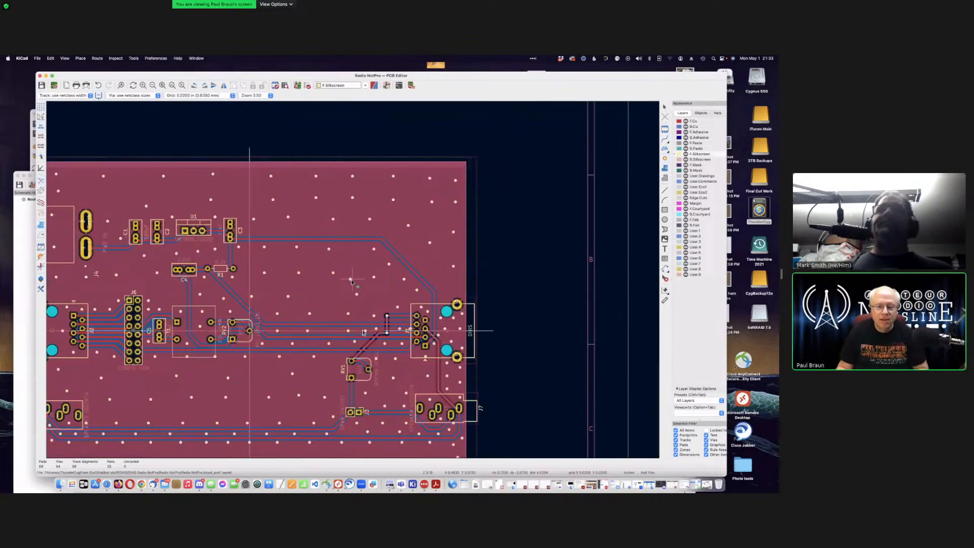
{"action": "scroll", "coordinate": [353, 281], "scroll_direction": "down", "scroll_amount": 1}
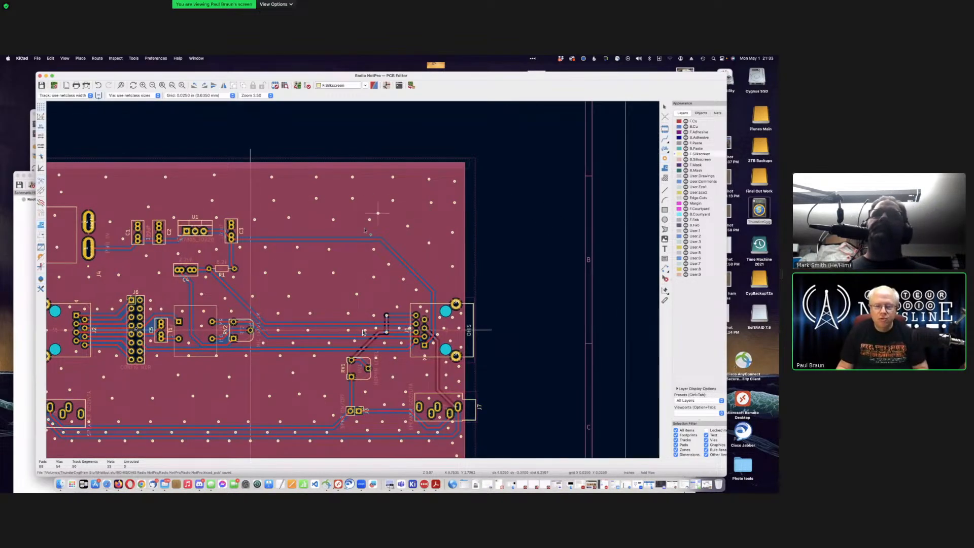
{"action": "scroll", "coordinate": [363, 332], "scroll_direction": "down", "scroll_amount": 4}
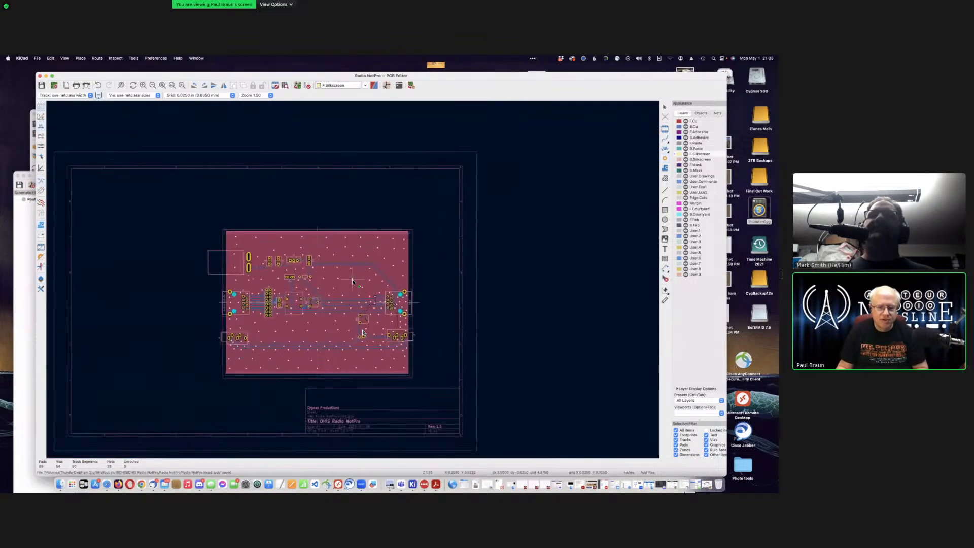
{"action": "scroll", "coordinate": [363, 332], "scroll_direction": "up", "scroll_amount": 1}
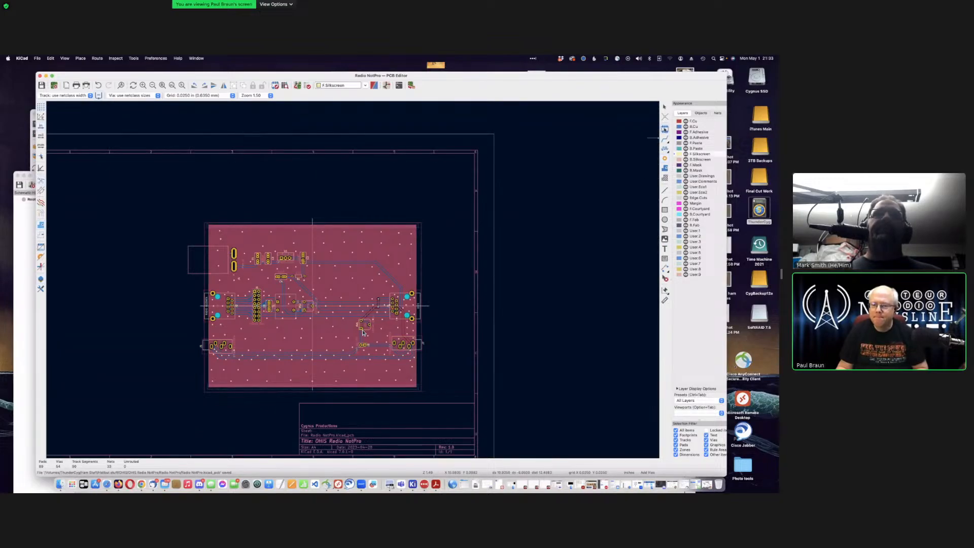
Step: Pick the CygnusOpenCircle_20m logo footprint from the Cygnus library for placement
{"action": "left_click", "coordinate": [363, 332]}
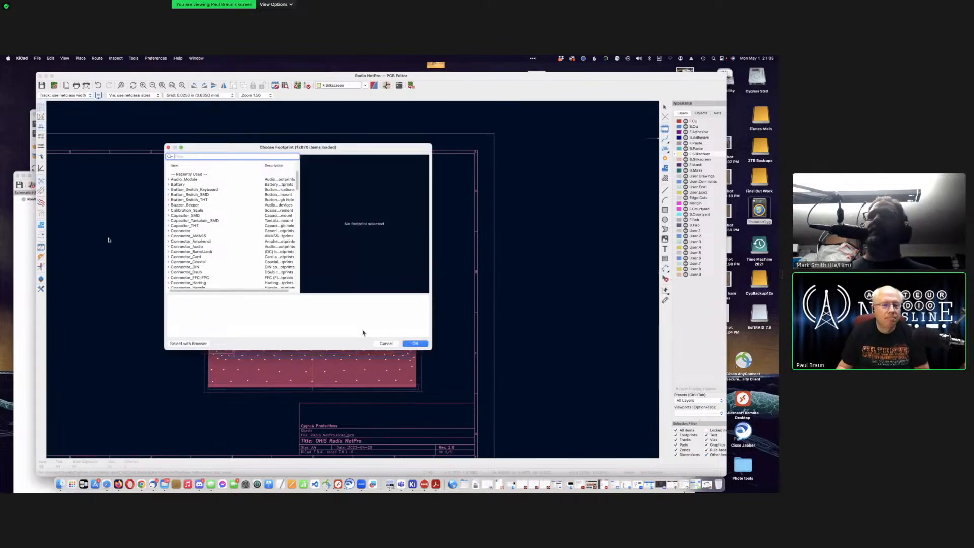
{"action": "scroll", "coordinate": [228, 210], "scroll_direction": "down", "scroll_amount": 2}
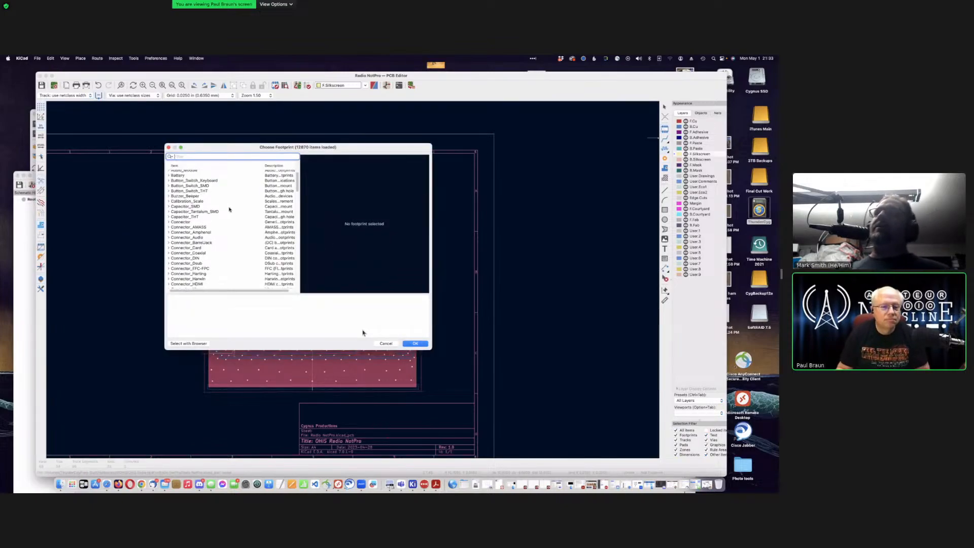
{"action": "scroll", "coordinate": [229, 209], "scroll_direction": "down", "scroll_amount": 10}
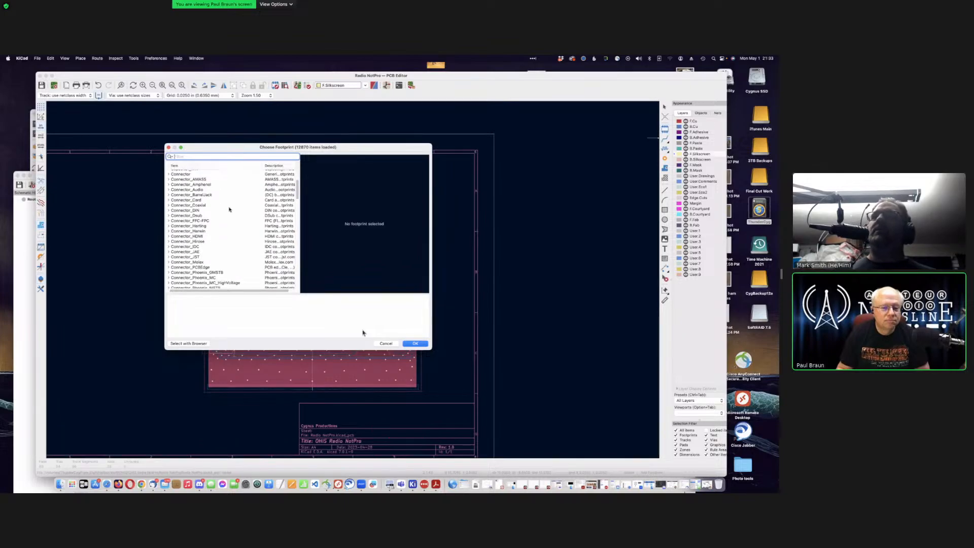
{"action": "scroll", "coordinate": [229, 209], "scroll_direction": "down", "scroll_amount": 3}
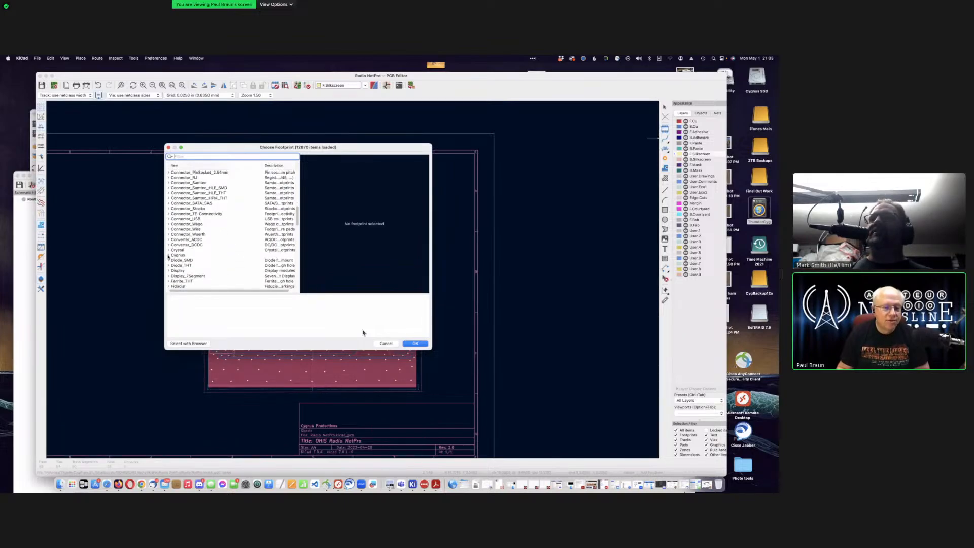
{"action": "double_click", "coordinate": [222, 254]}
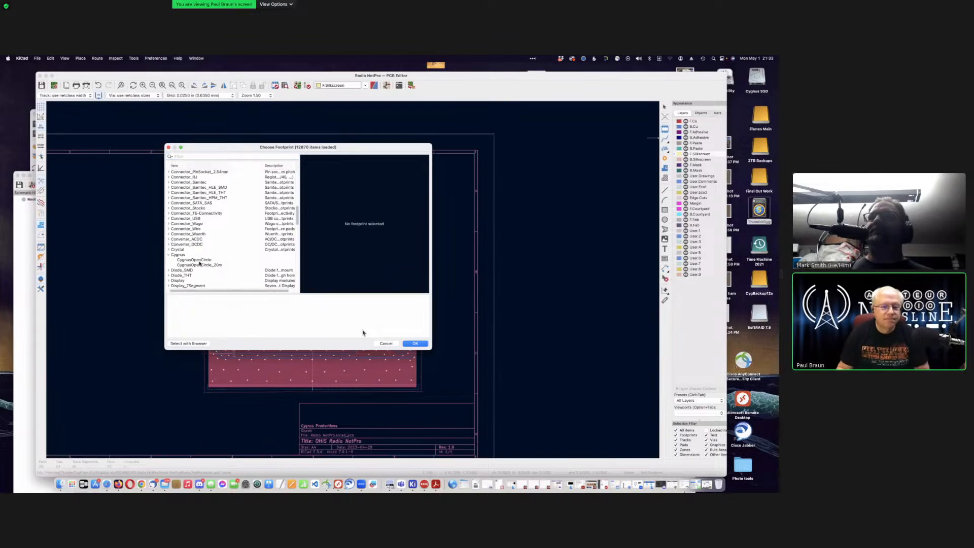
{"action": "left_click", "coordinate": [199, 261]}
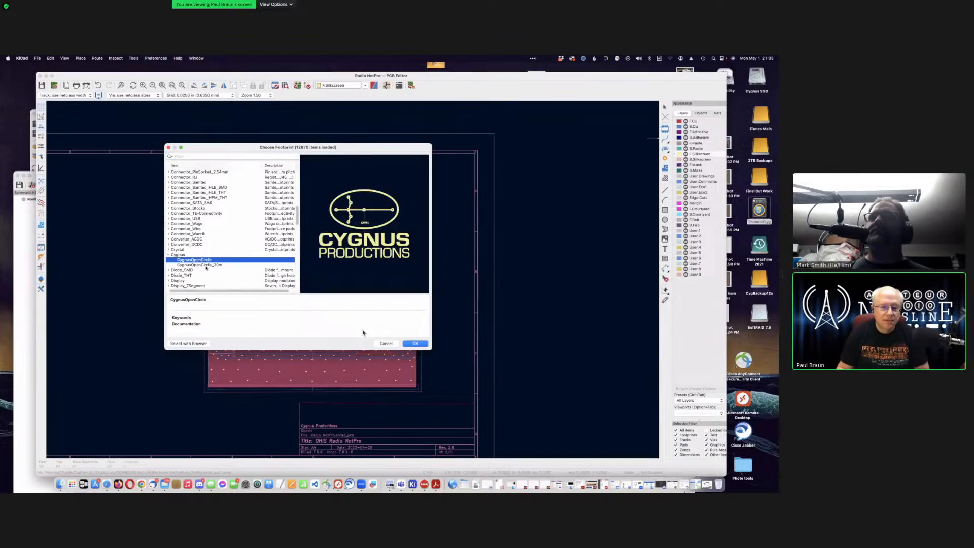
{"action": "left_click", "coordinate": [206, 265]}
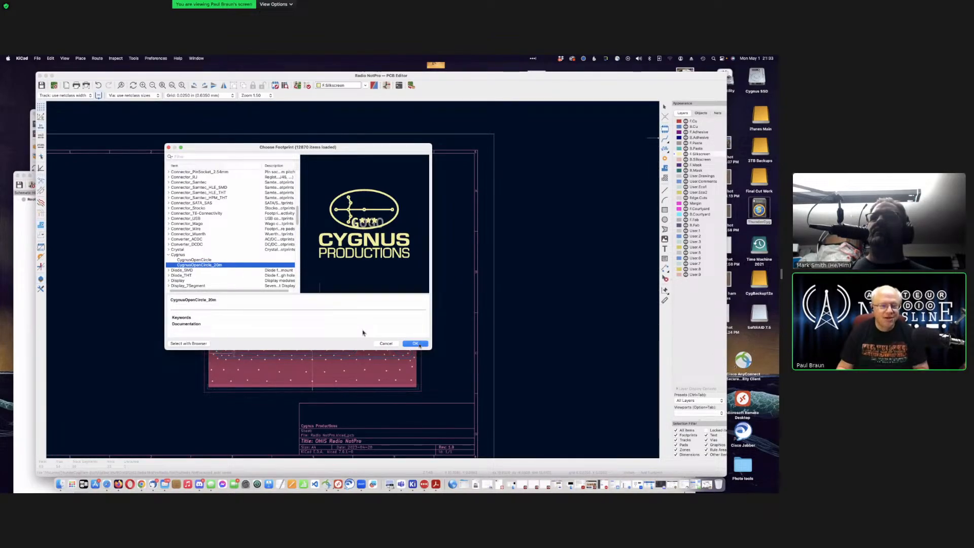
{"action": "key", "text": "Return"}
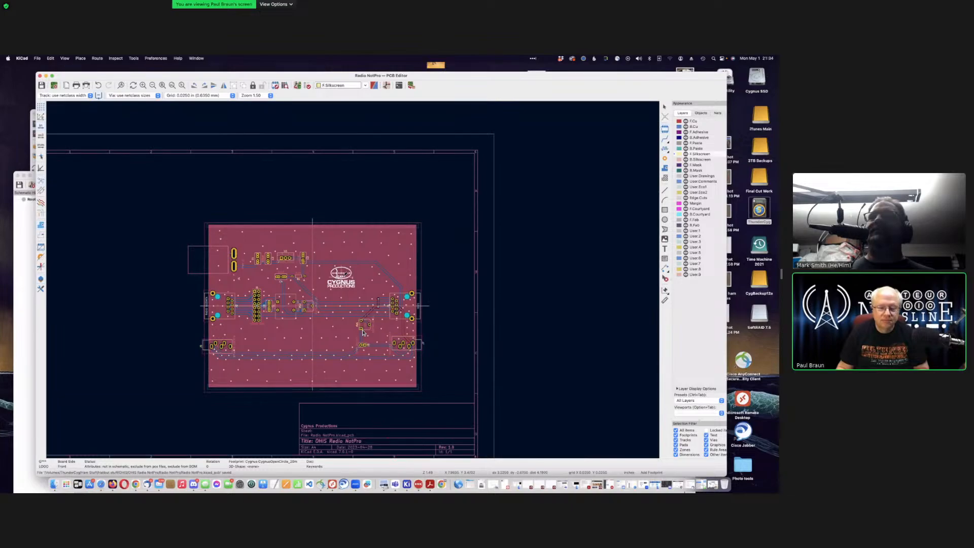
Step: Drop the Cygnus logo on the upper middle of the board and zoom in on it
{"action": "left_click", "coordinate": [363, 332]}
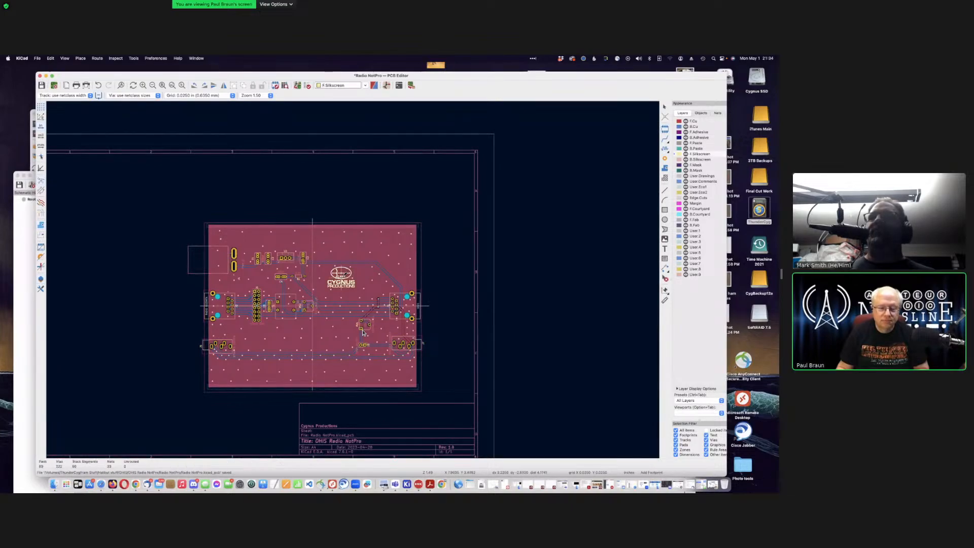
{"action": "scroll", "coordinate": [363, 333], "scroll_direction": "down", "scroll_amount": 3}
{"action": "scroll", "coordinate": [363, 332], "scroll_direction": "up", "scroll_amount": 10}
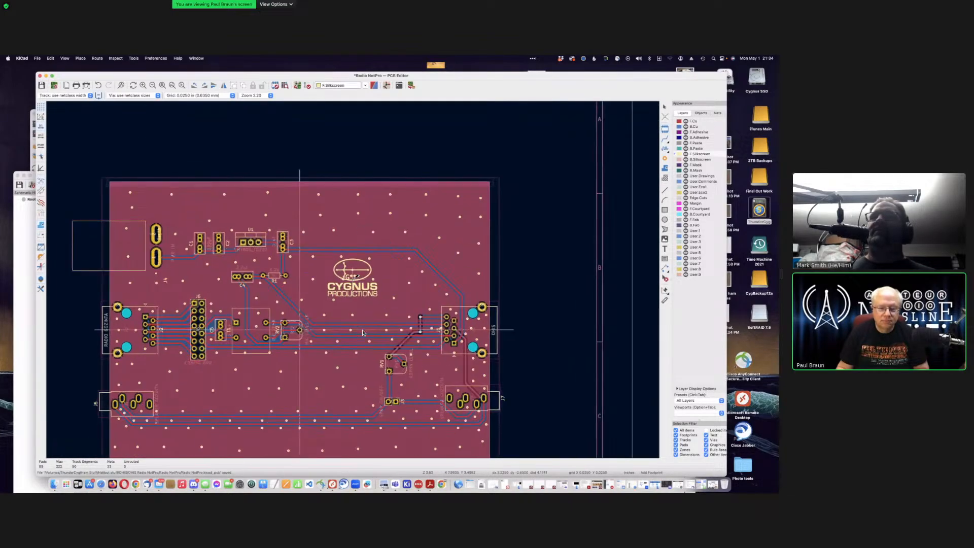
{"action": "scroll", "coordinate": [363, 333], "scroll_direction": "down", "scroll_amount": 2}
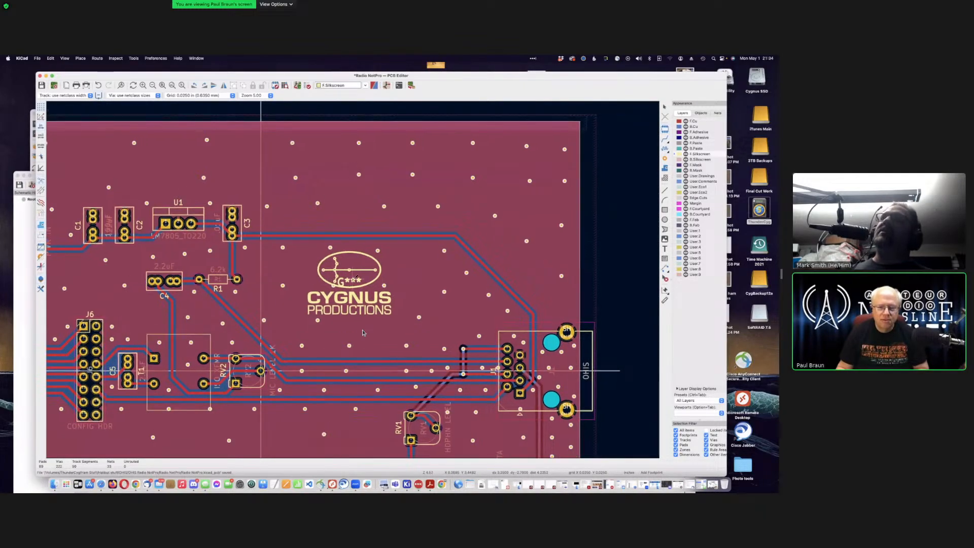
{"action": "scroll", "coordinate": [358, 272], "scroll_direction": "up", "scroll_amount": 5}
{"action": "scroll", "coordinate": [363, 332], "scroll_direction": "down", "scroll_amount": 2}
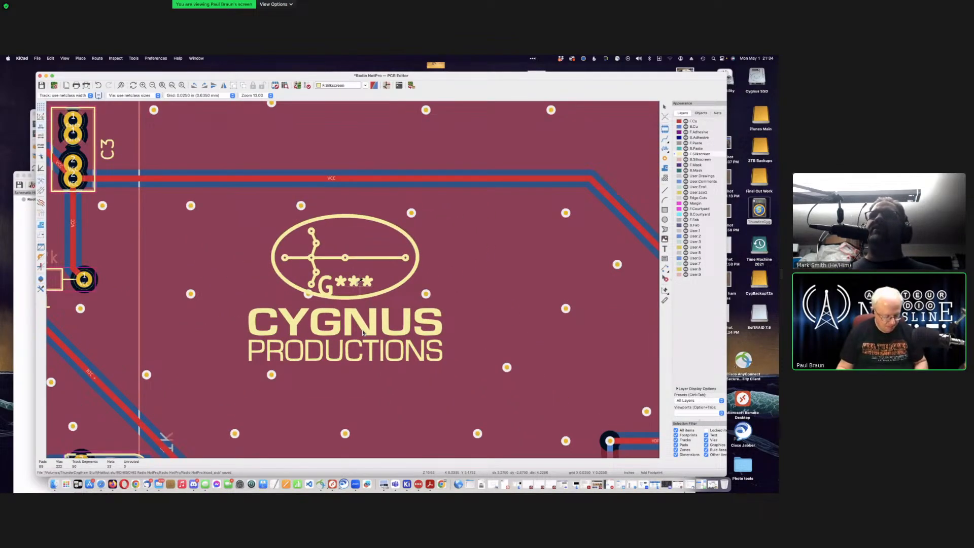
Step: Uncheck Visible for the logo's G*** reference text so only the artwork shows
{"action": "double_click", "coordinate": [360, 281]}
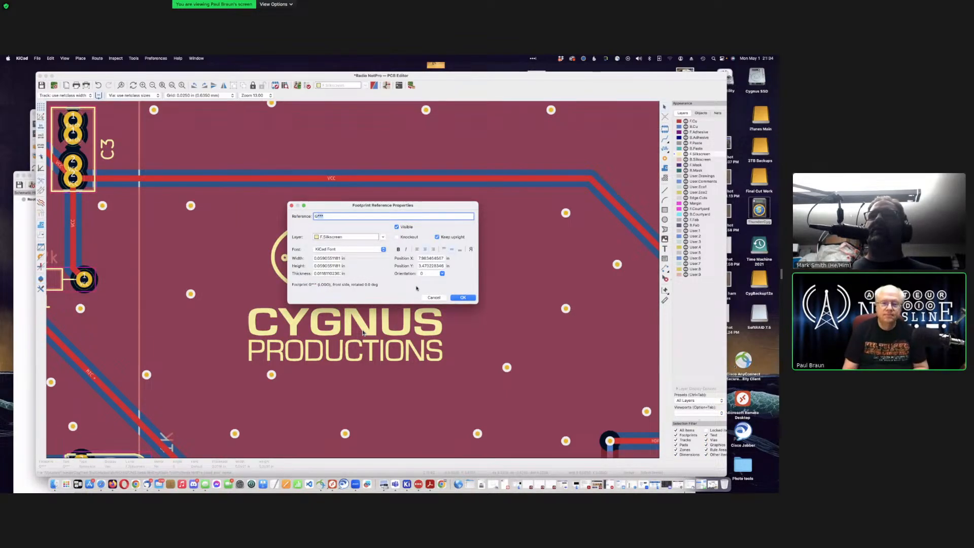
{"action": "left_click", "coordinate": [396, 227]}
{"action": "left_click", "coordinate": [463, 298]}
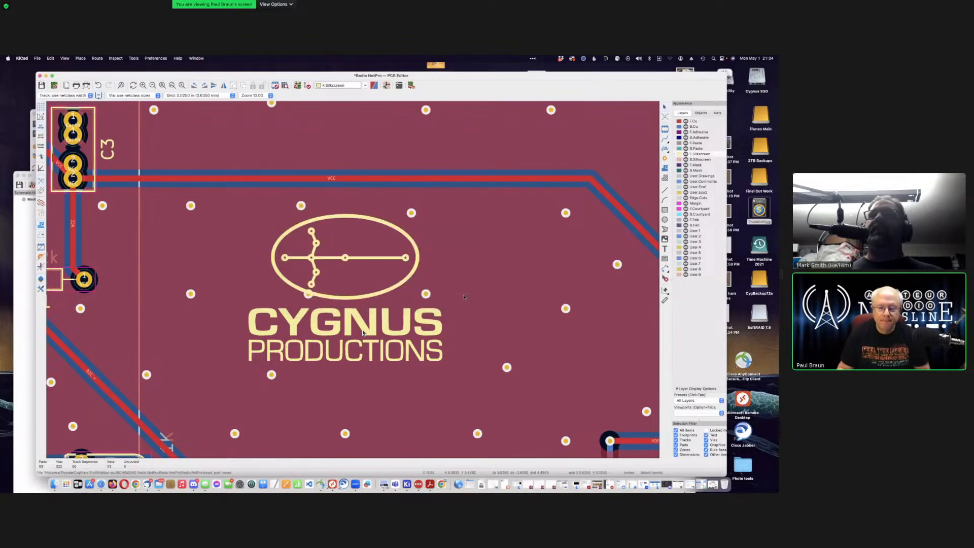
{"action": "scroll", "coordinate": [363, 332], "scroll_direction": "down", "scroll_amount": 3}
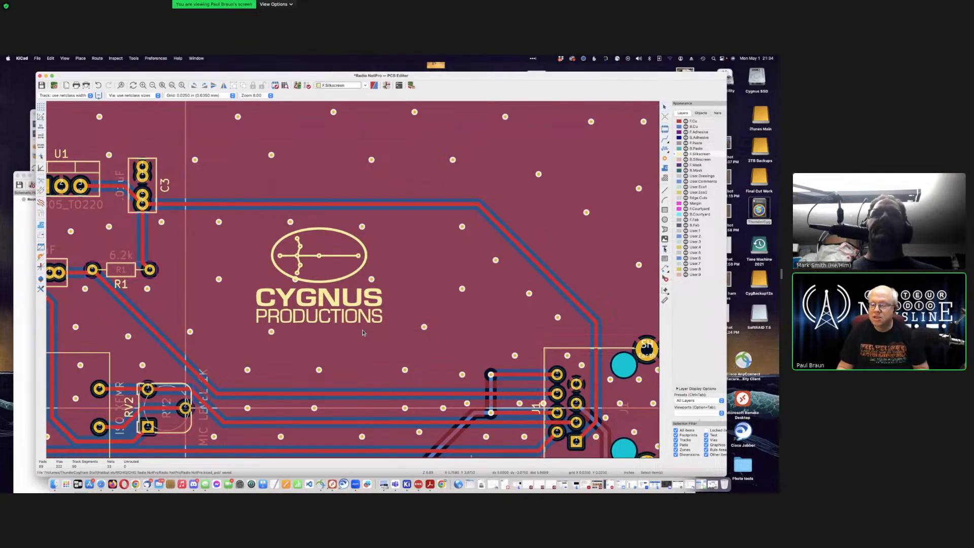
Step: Add a board text reading 'Radio NotPro' with a partly typed 2023 Cygnus Productions credit
{"action": "key", "text": "super+shift+t"}
{"action": "left_click", "coordinate": [363, 333]}
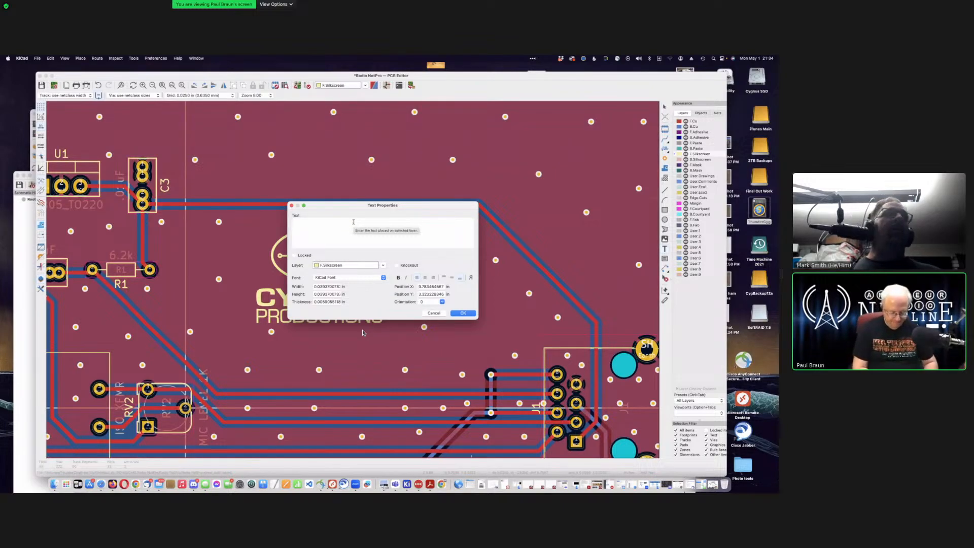
{"action": "type", "text": "dHIS"}
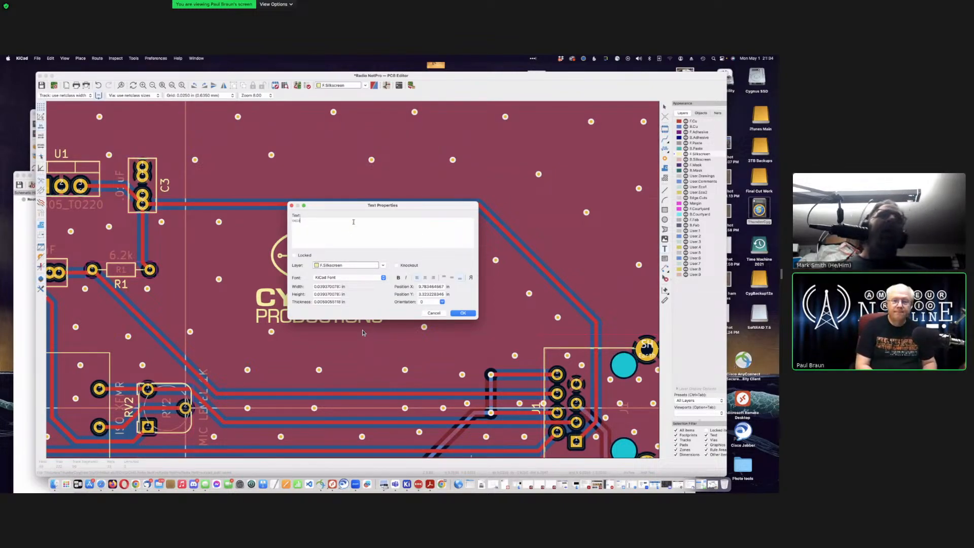
{"action": "type", "text": " Radio "}
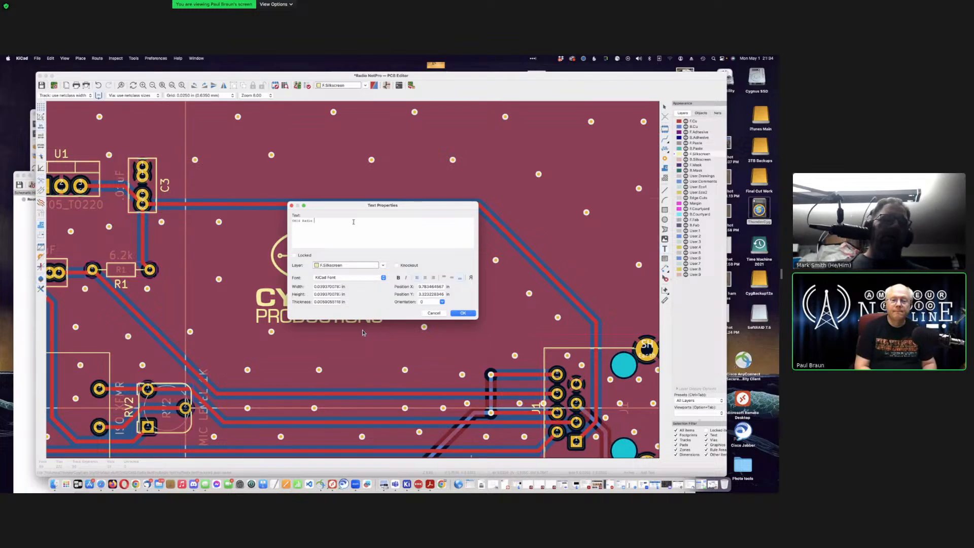
{"action": "type", "text": "NetPro"}
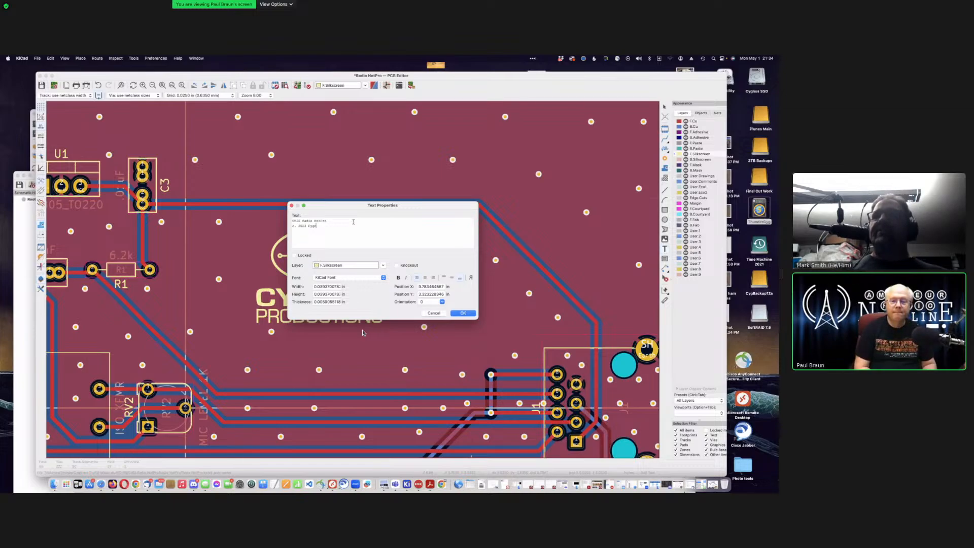
{"action": "type", "text": "us Prod"}
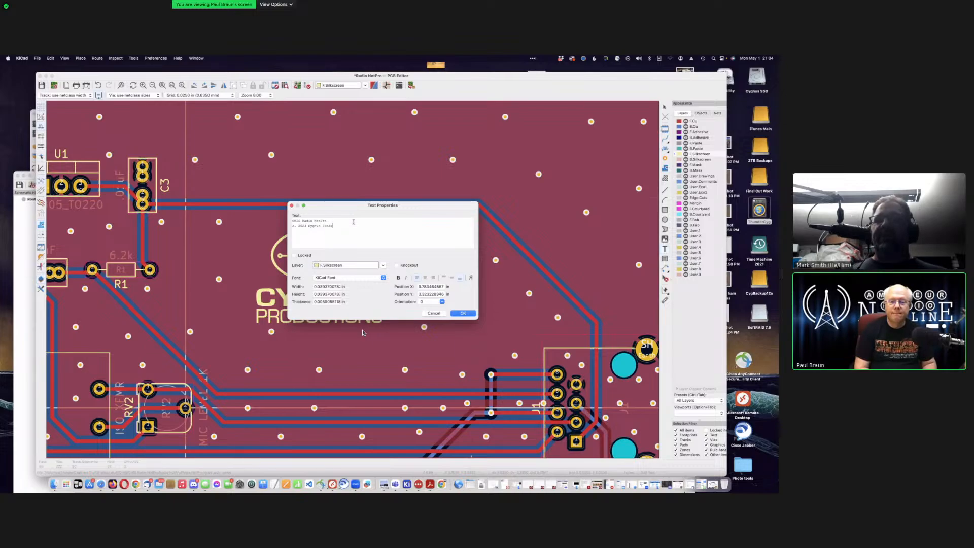
{"action": "type", "text": "uctions"}
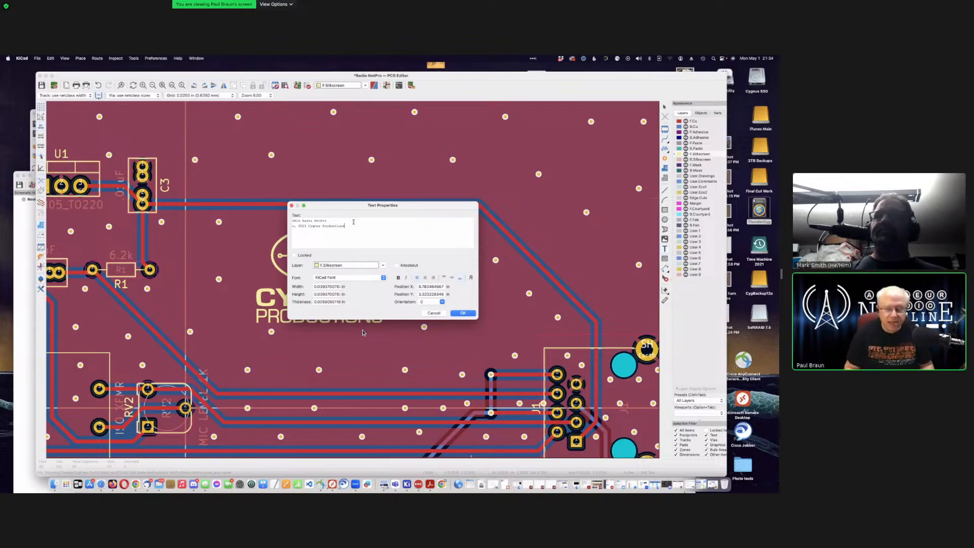
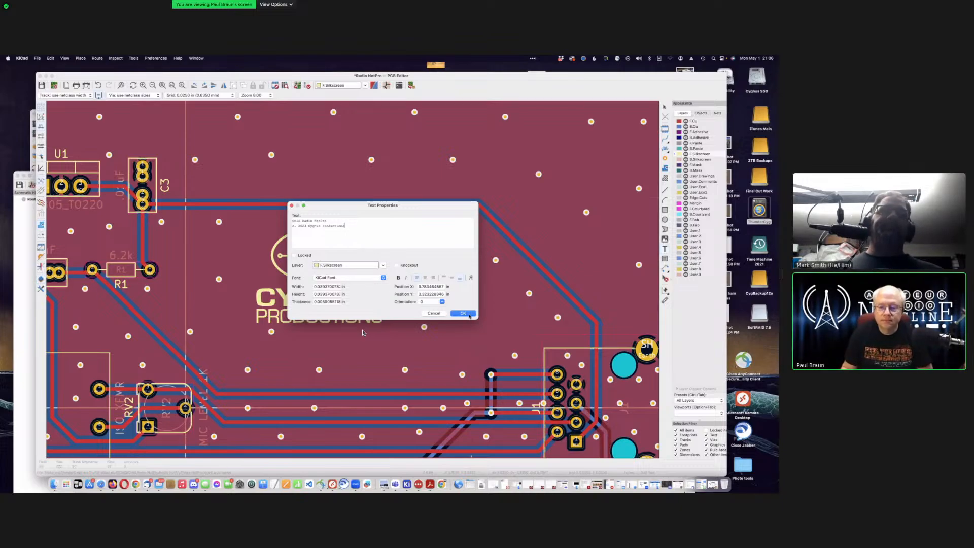
Step: Apply the 'OHIS Radio NotPro' / 'c. 2023 Cygnus Productions' text under the logo and save the board
{"action": "left_click", "coordinate": [463, 313]}
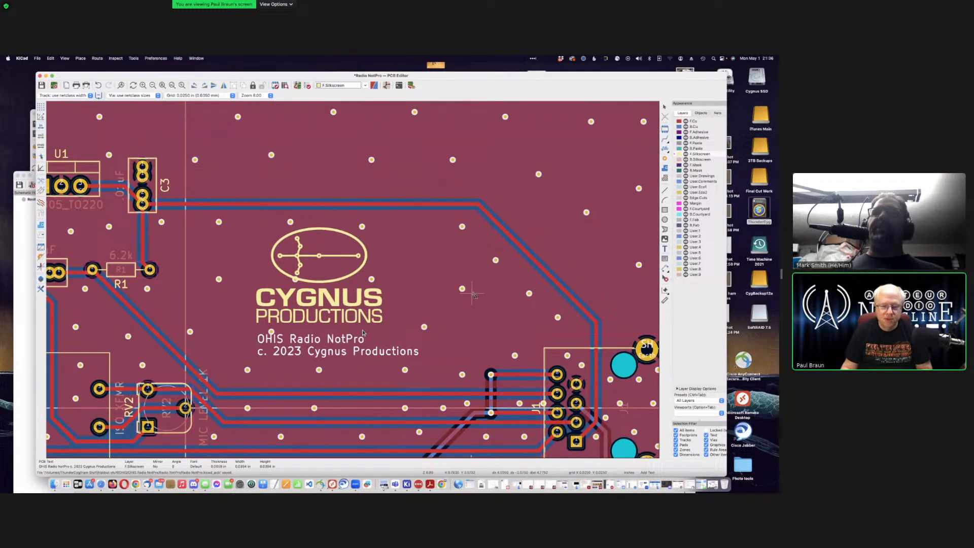
{"action": "scroll", "coordinate": [362, 333], "scroll_direction": "down", "scroll_amount": 5}
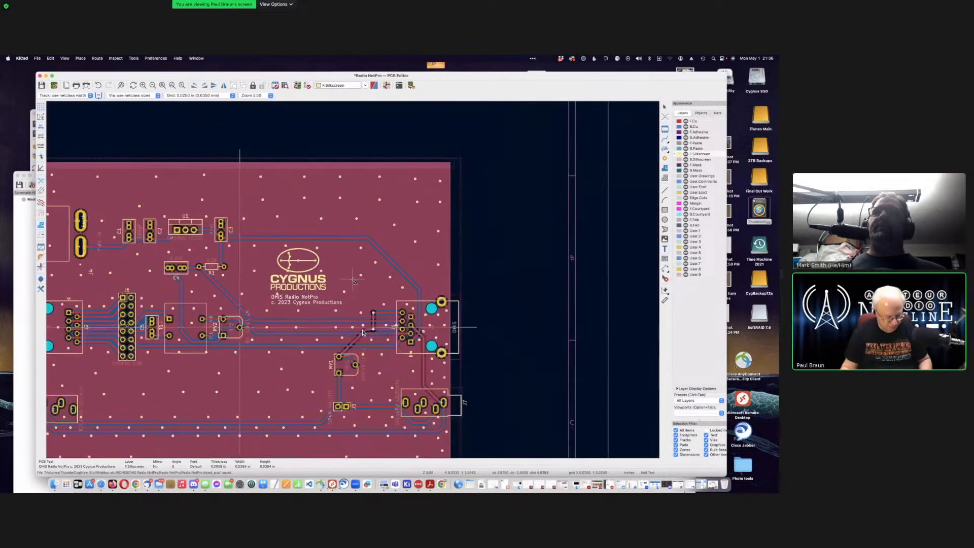
{"action": "key", "text": "super+s"}
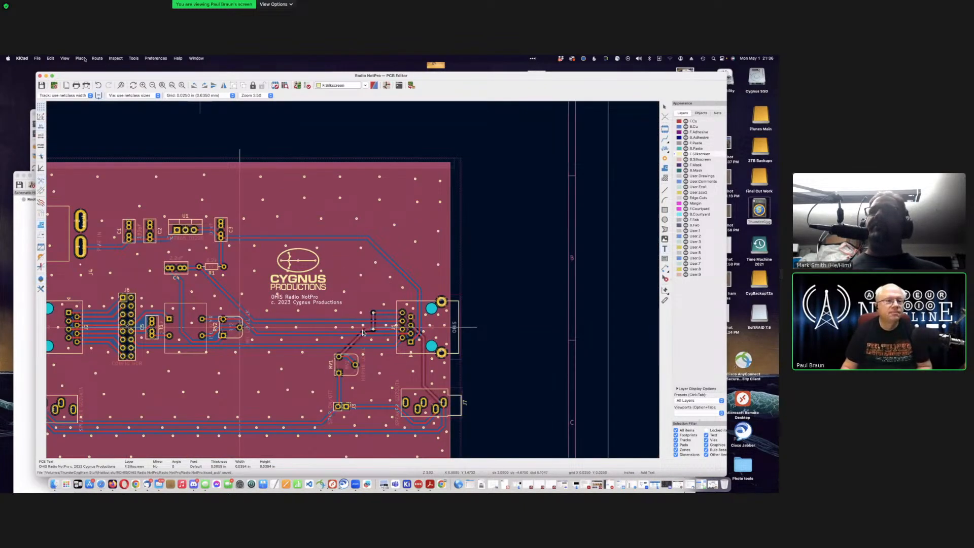
{"action": "left_click", "coordinate": [65, 58]}
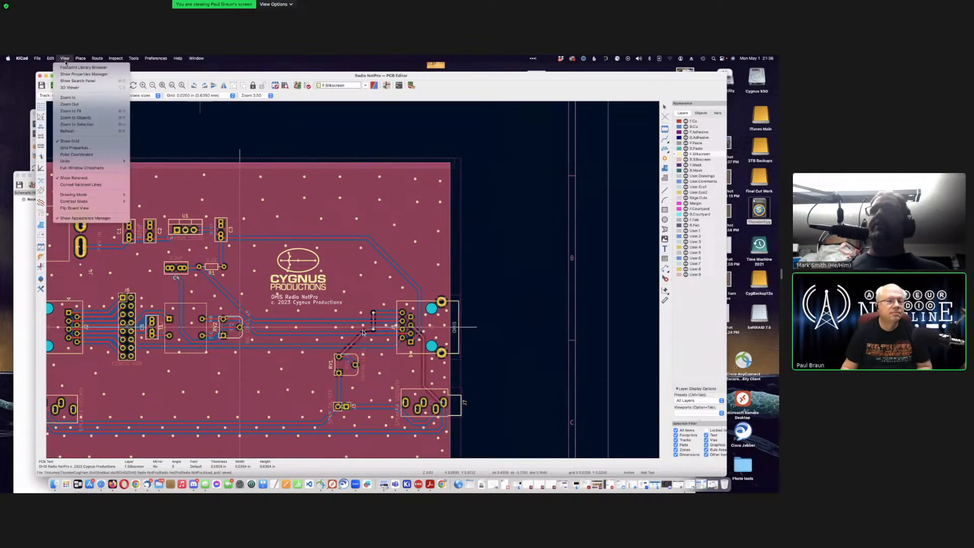
{"action": "left_click", "coordinate": [69, 87]}
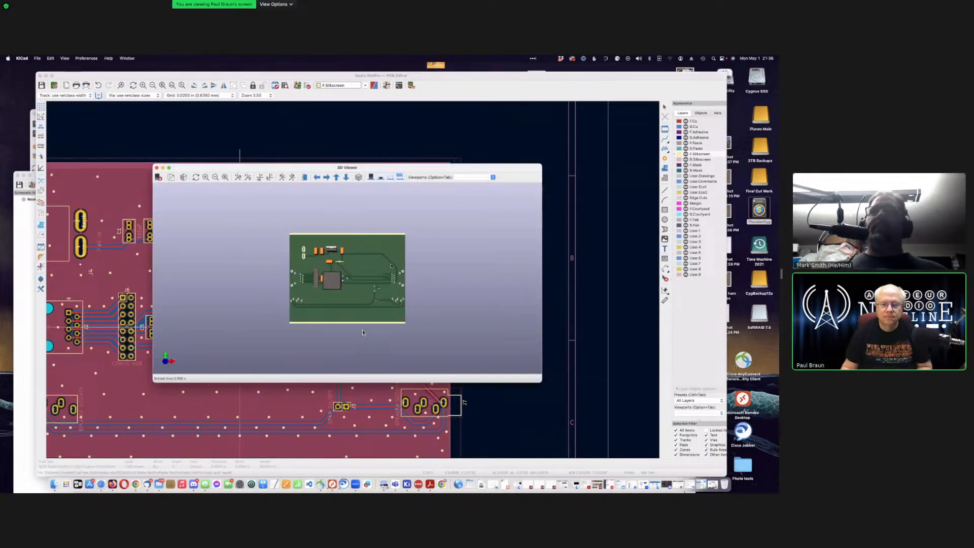
{"action": "scroll", "coordinate": [363, 332], "scroll_direction": "up", "scroll_amount": 5}
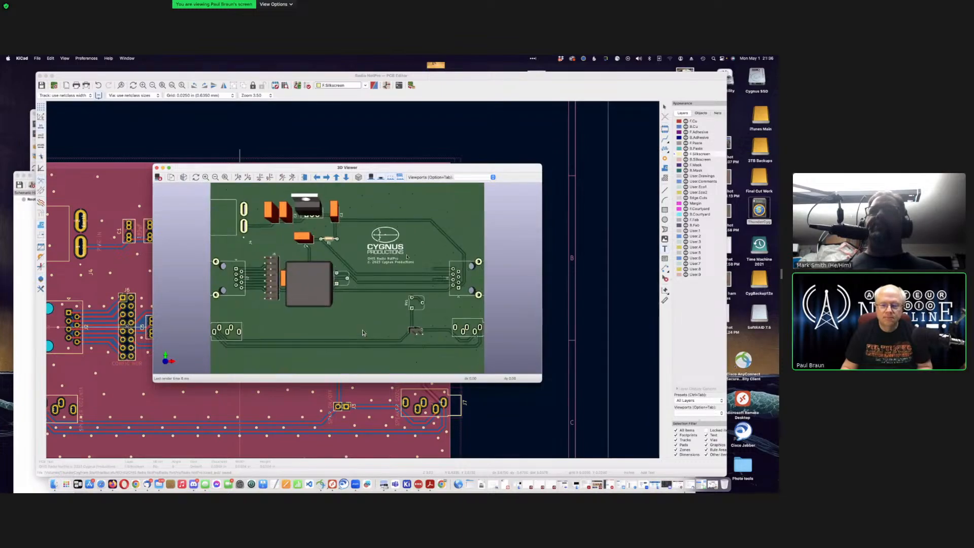
{"action": "scroll", "coordinate": [362, 332], "scroll_direction": "down", "scroll_amount": 3}
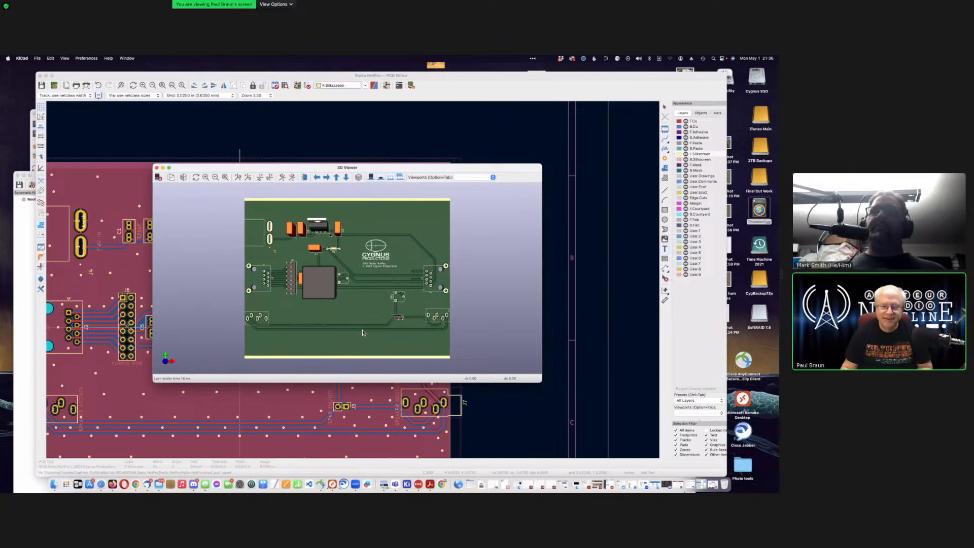
{"action": "scroll", "coordinate": [362, 332], "scroll_direction": "down", "scroll_amount": 1}
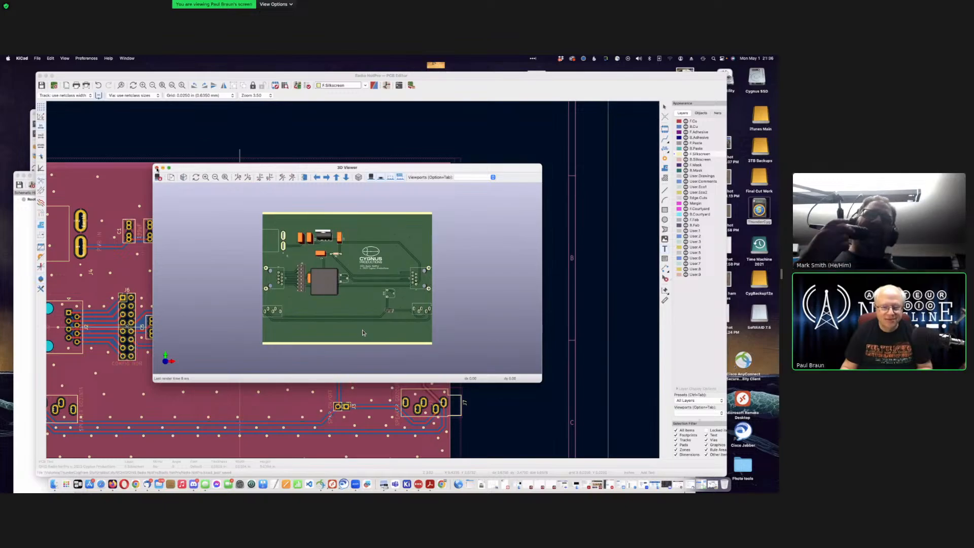
{"action": "left_click", "coordinate": [157, 168]}
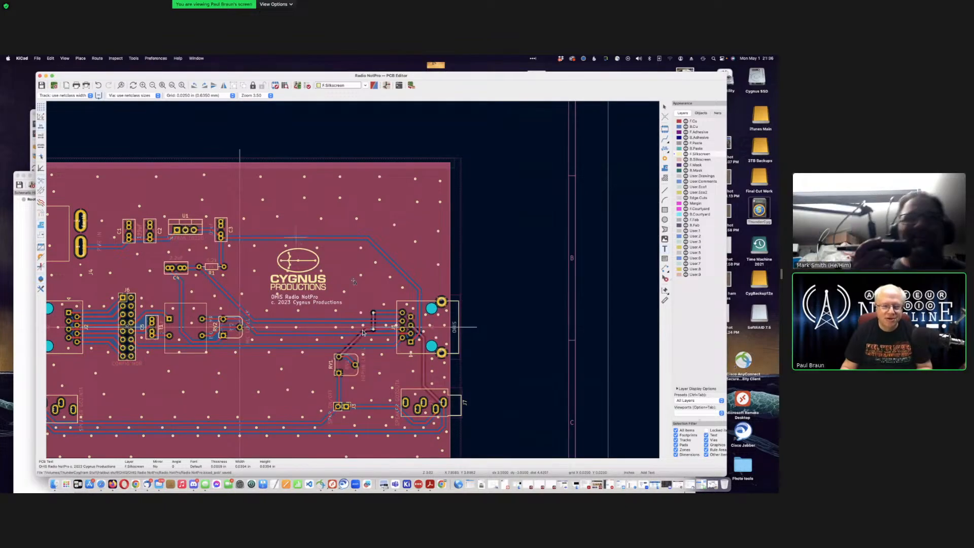
{"action": "scroll", "coordinate": [363, 332], "scroll_direction": "down", "scroll_amount": 5}
{"action": "scroll", "coordinate": [362, 332], "scroll_direction": "up", "scroll_amount": 2}
{"action": "scroll", "coordinate": [362, 333], "scroll_direction": "down", "scroll_amount": 2}
{"action": "scroll", "coordinate": [362, 332], "scroll_direction": "up", "scroll_amount": 4}
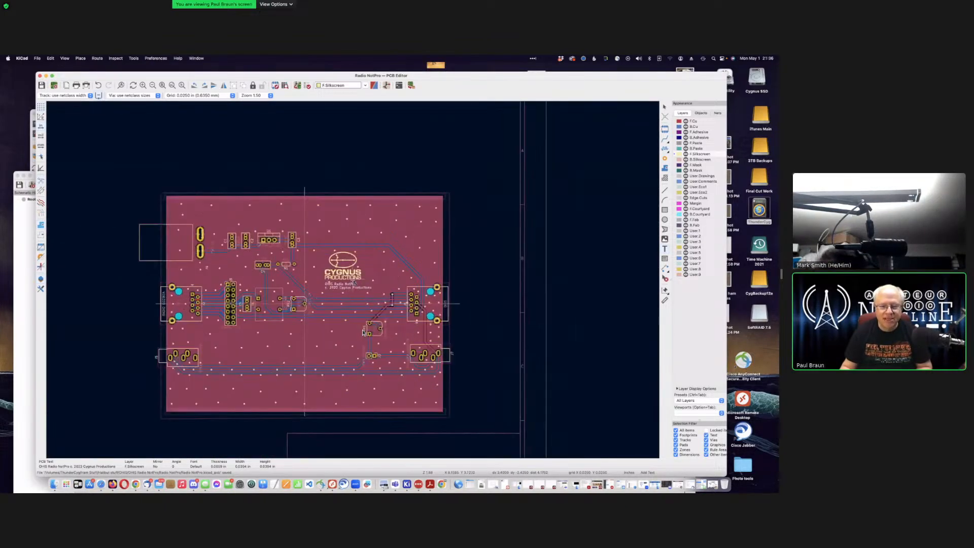
{"action": "scroll", "coordinate": [362, 332], "scroll_direction": "up", "scroll_amount": 4}
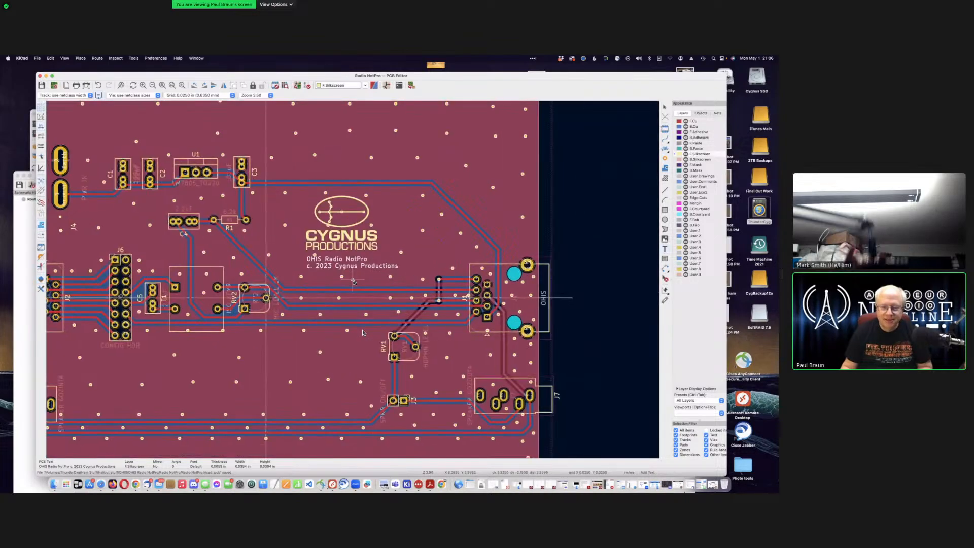
{"action": "scroll", "coordinate": [362, 332], "scroll_direction": "down", "scroll_amount": 4}
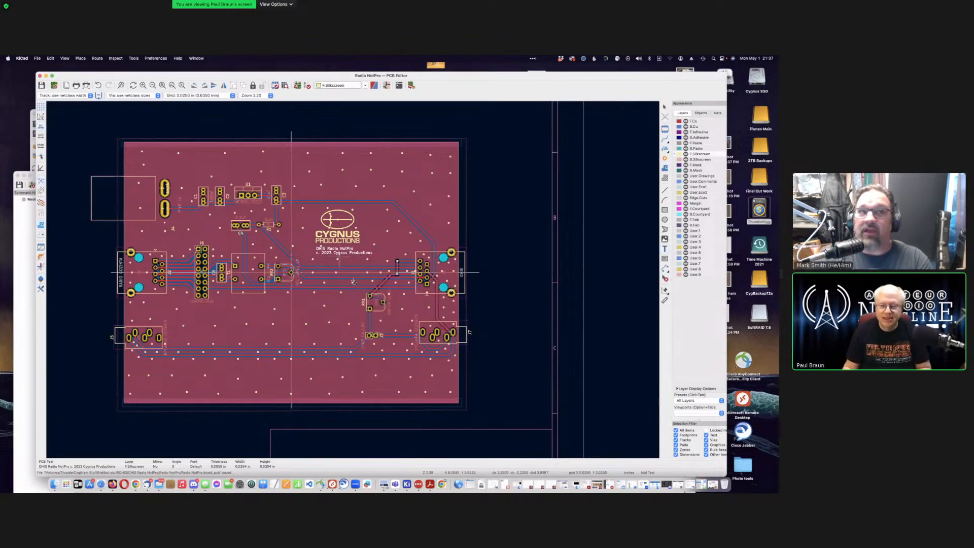
{"action": "scroll", "coordinate": [340, 257], "scroll_direction": "down", "scroll_amount": 1}
{"action": "scroll", "coordinate": [353, 282], "scroll_direction": "up", "scroll_amount": 2}
{"action": "scroll", "coordinate": [354, 282], "scroll_direction": "down", "scroll_amount": 2}
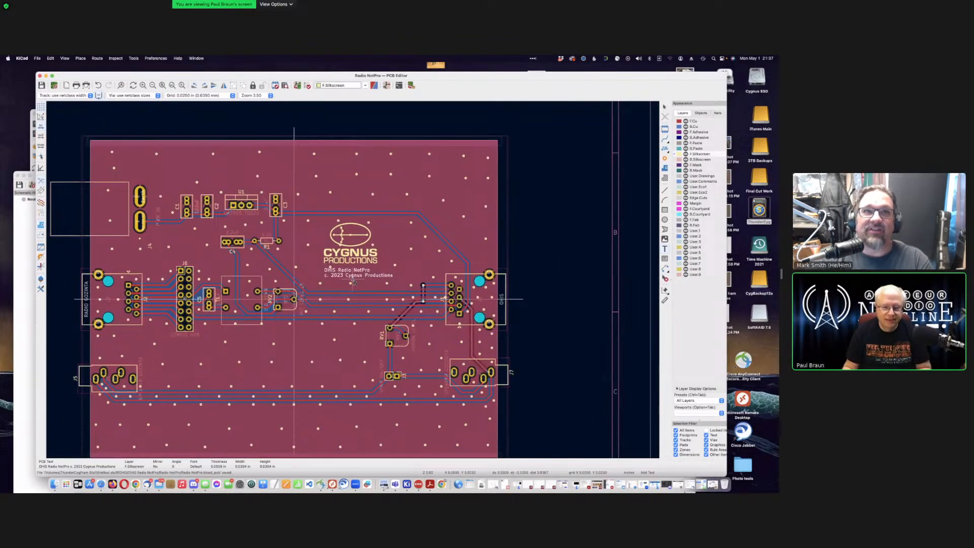
{"action": "scroll", "coordinate": [354, 282], "scroll_direction": "down", "scroll_amount": 1}
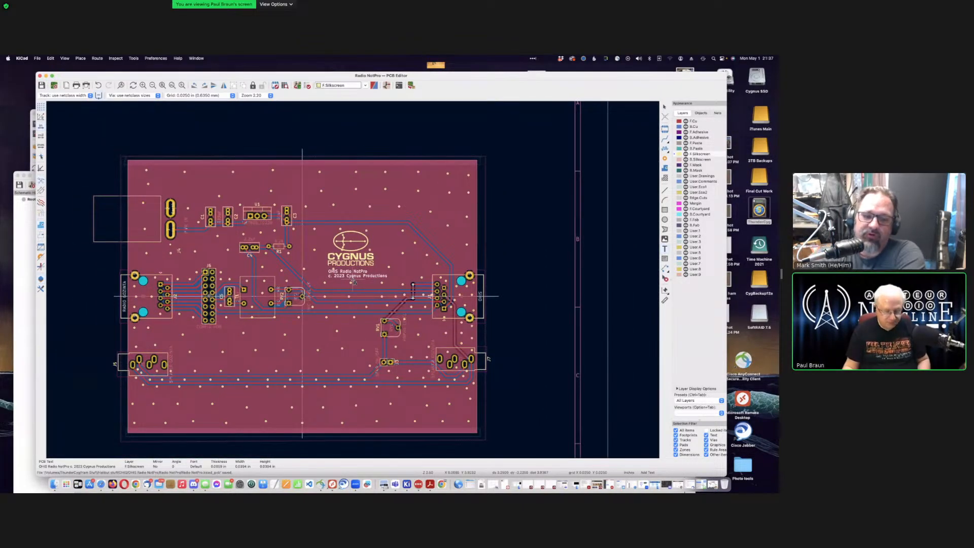
{"action": "scroll", "coordinate": [354, 282], "scroll_direction": "down", "scroll_amount": 2}
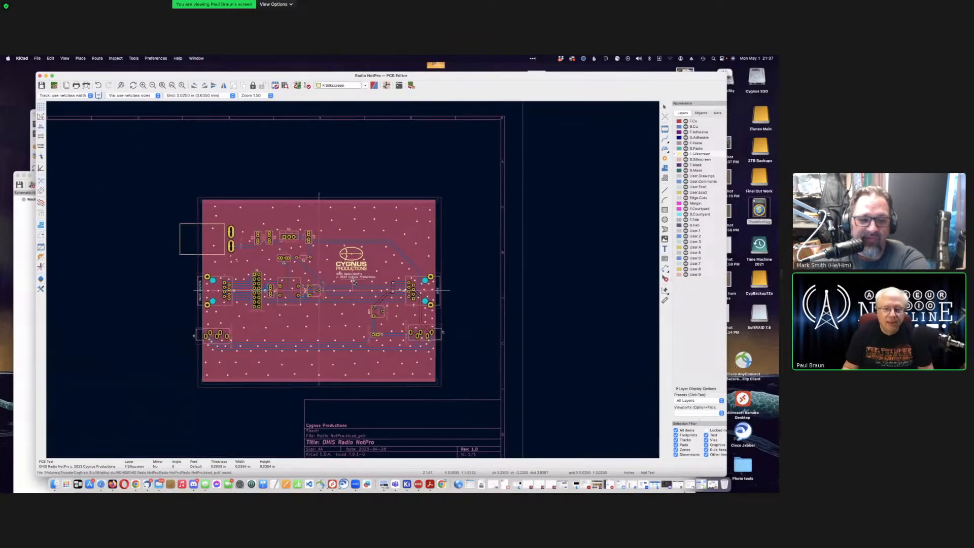
{"action": "scroll", "coordinate": [353, 282], "scroll_direction": "down", "scroll_amount": 1}
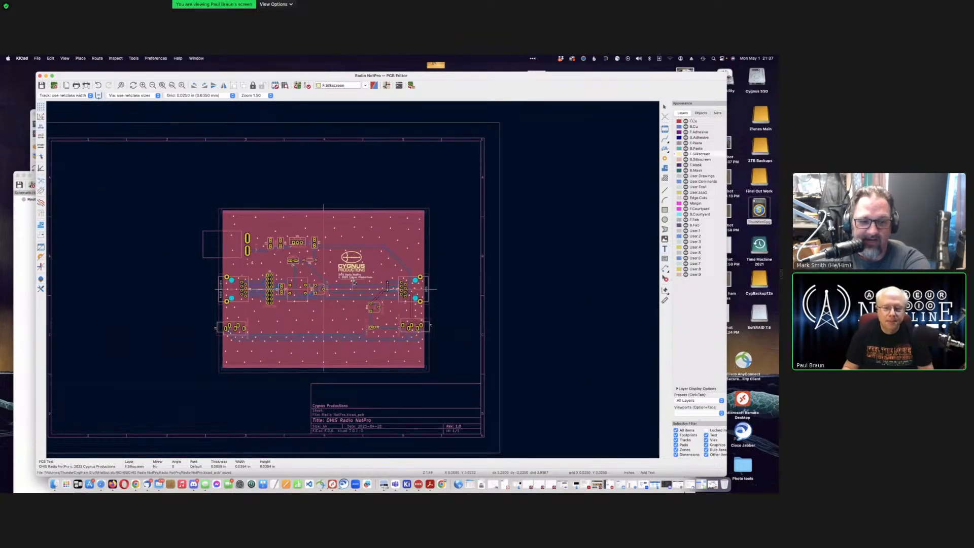
{"action": "scroll", "coordinate": [353, 282], "scroll_direction": "up", "scroll_amount": 2}
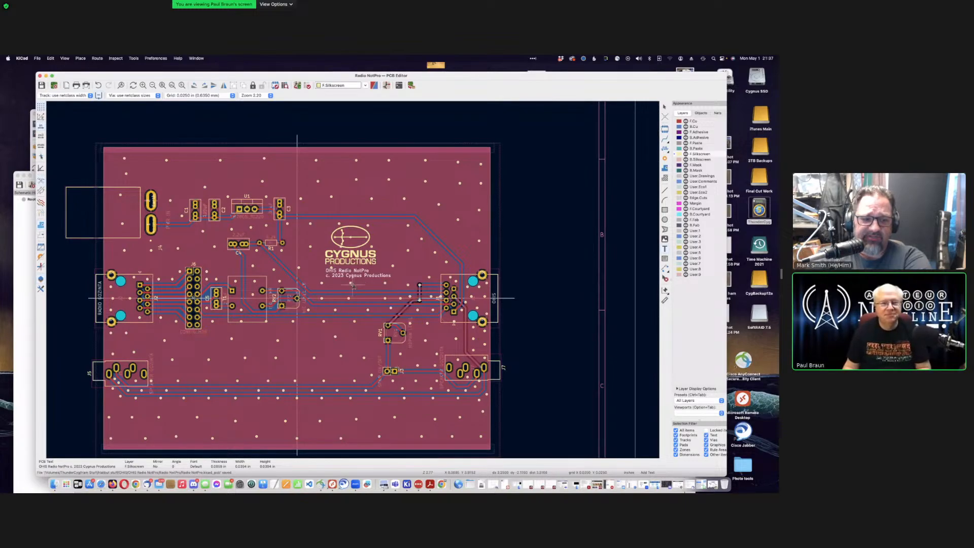
{"action": "scroll", "coordinate": [353, 282], "scroll_direction": "down", "scroll_amount": 5}
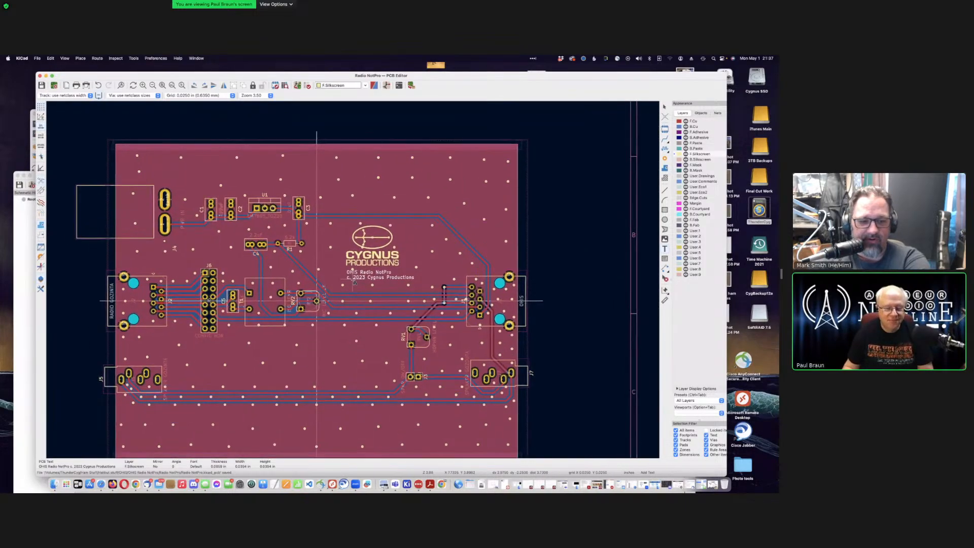
{"action": "scroll", "coordinate": [354, 282], "scroll_direction": "up", "scroll_amount": 3}
{"action": "scroll", "coordinate": [353, 282], "scroll_direction": "up", "scroll_amount": 2}
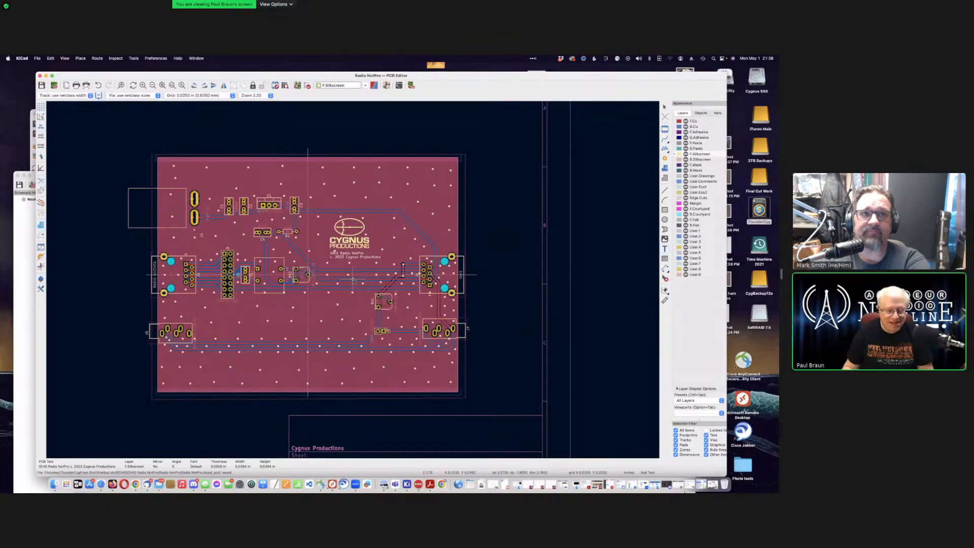
{"action": "scroll", "coordinate": [354, 282], "scroll_direction": "up", "scroll_amount": 1}
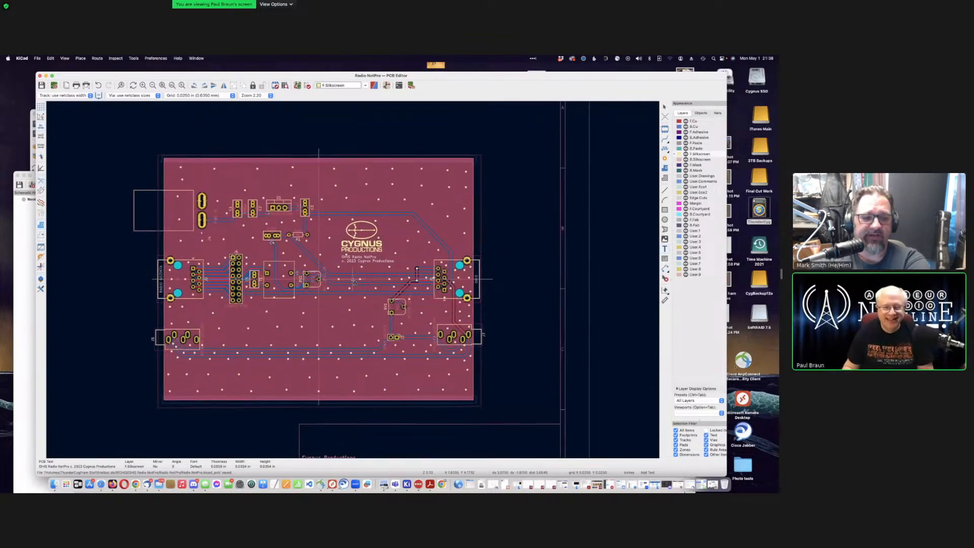
{"action": "scroll", "coordinate": [353, 282], "scroll_direction": "up", "scroll_amount": 1}
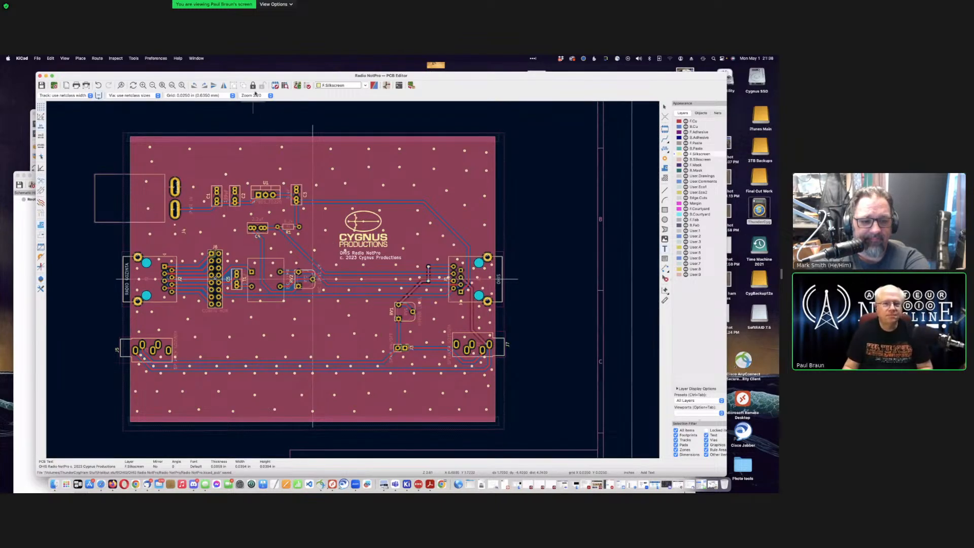
{"action": "left_click_drag", "start_coordinate": [257, 78], "coordinate": [269, 80]}
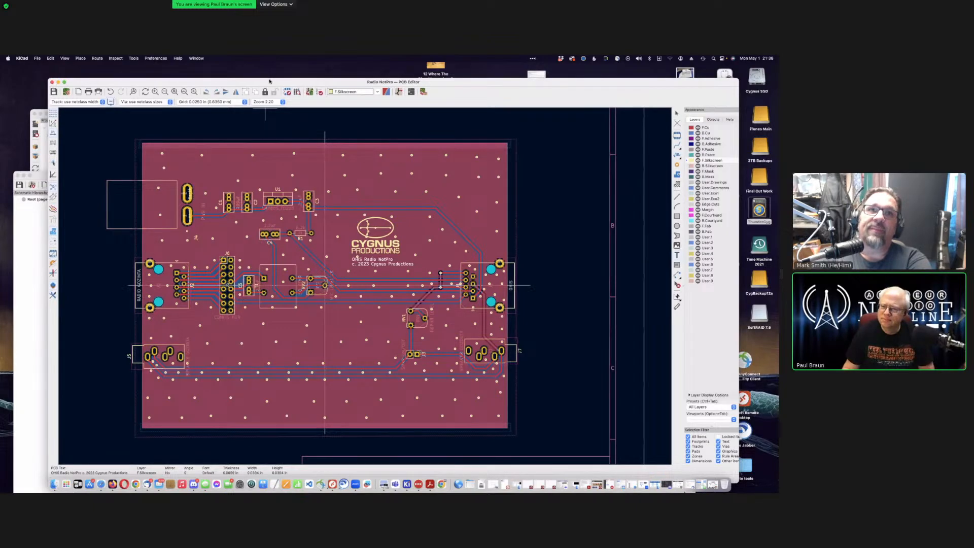
{"action": "left_click_drag", "start_coordinate": [155, 82], "coordinate": [204, 83]}
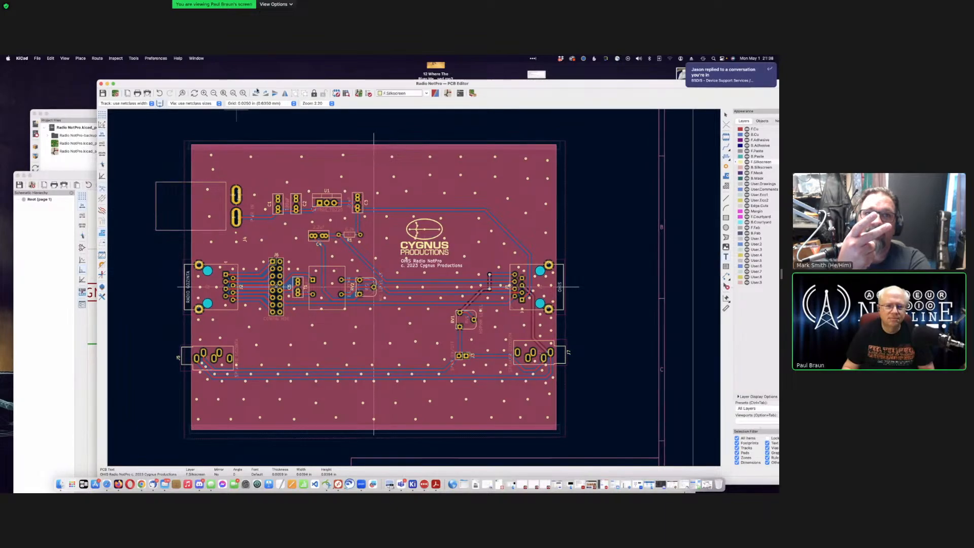
{"action": "left_click_drag", "start_coordinate": [257, 85], "coordinate": [205, 79]}
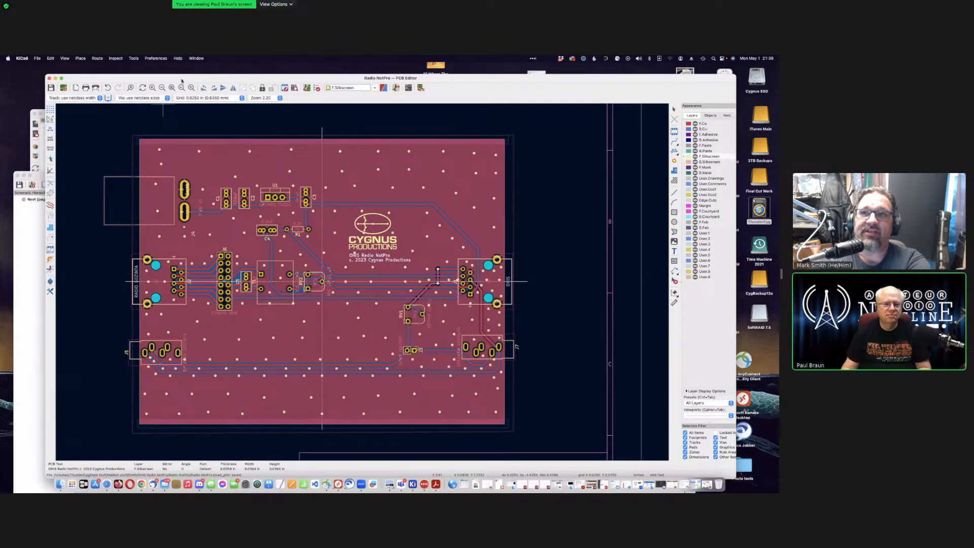
{"action": "left_click_drag", "start_coordinate": [208, 76], "coordinate": [230, 84]}
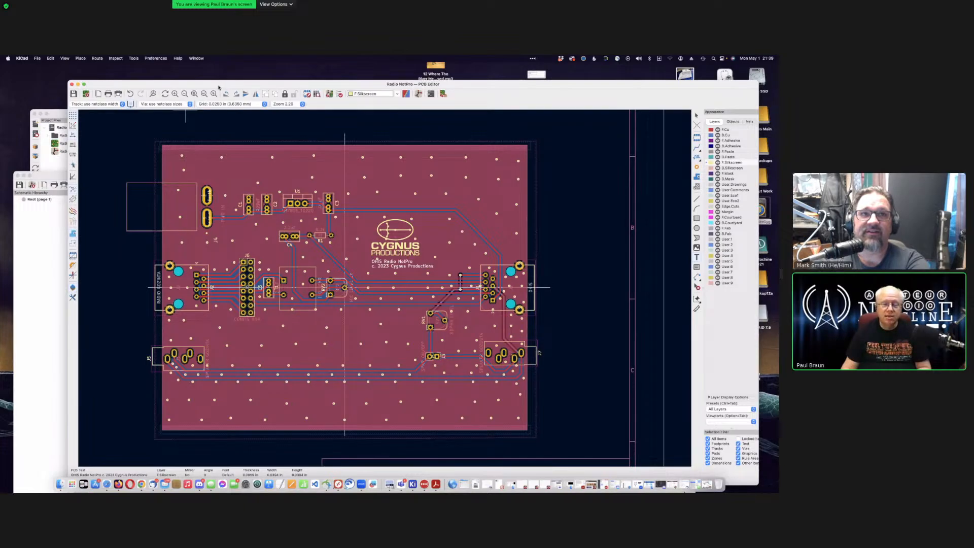
{"action": "left_click_drag", "start_coordinate": [220, 87], "coordinate": [213, 84]}
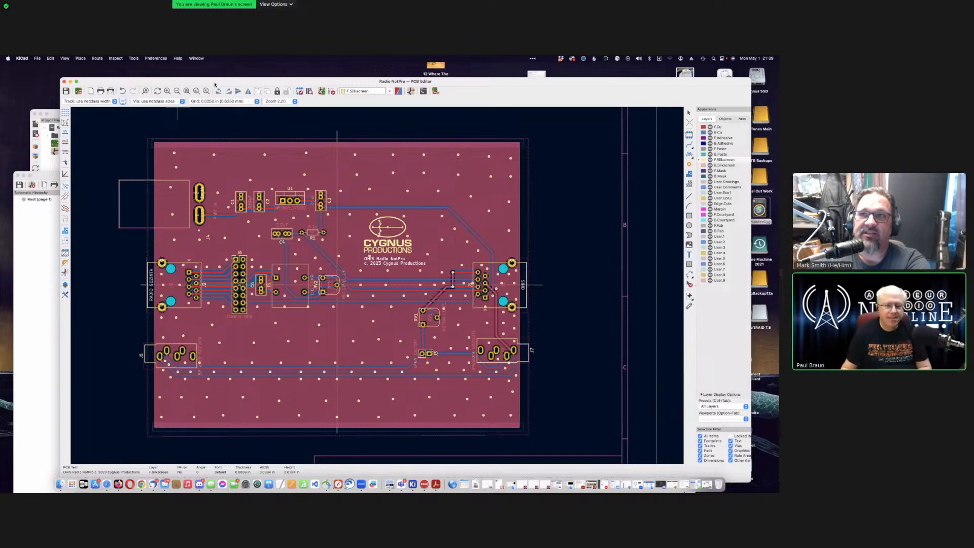
Step: Bring the schematic editor forward and zoom onto the J4 PWR IN and U1 LM7805 section
{"action": "left_click", "coordinate": [25, 253]}
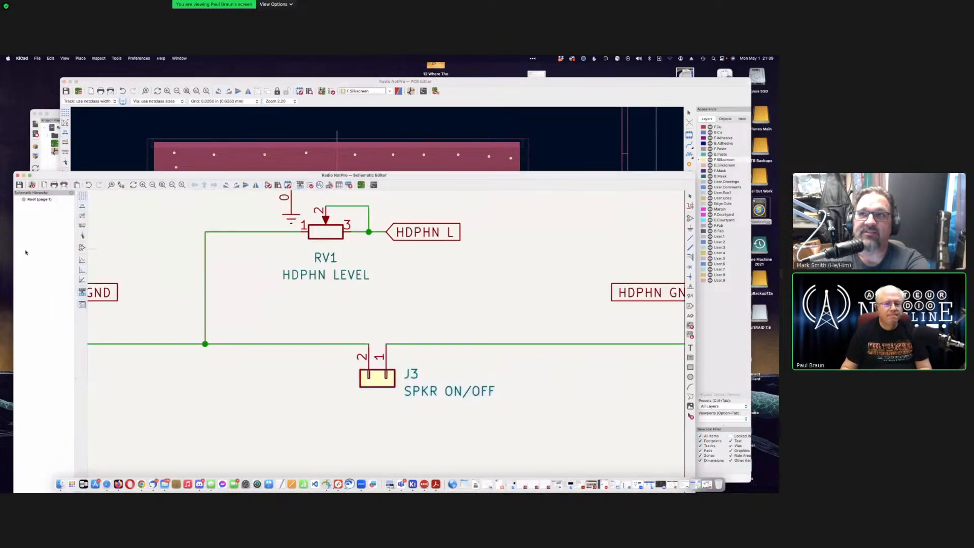
{"action": "scroll", "coordinate": [387, 374], "scroll_direction": "up", "scroll_amount": 3}
{"action": "scroll", "coordinate": [385, 376], "scroll_direction": "down", "scroll_amount": 5}
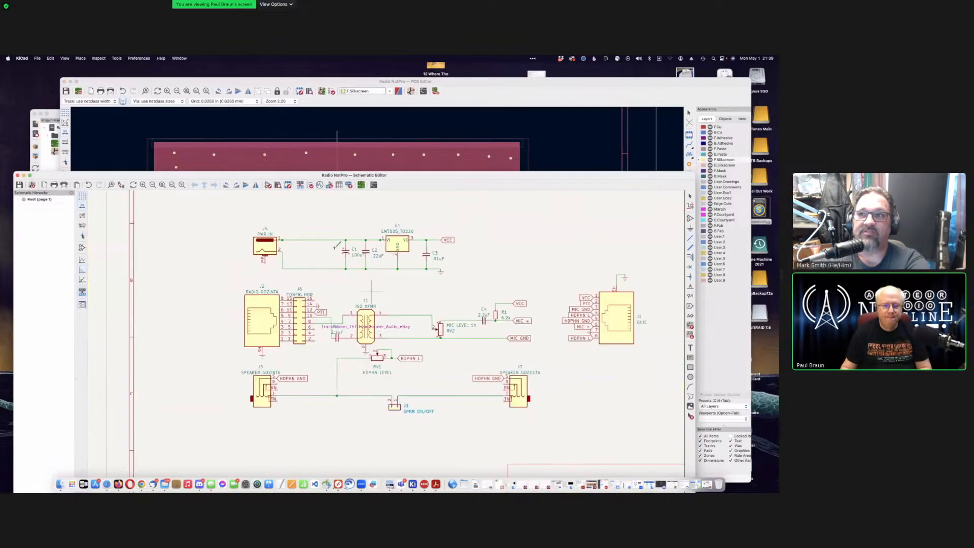
{"action": "scroll", "coordinate": [386, 378], "scroll_direction": "up", "scroll_amount": 3}
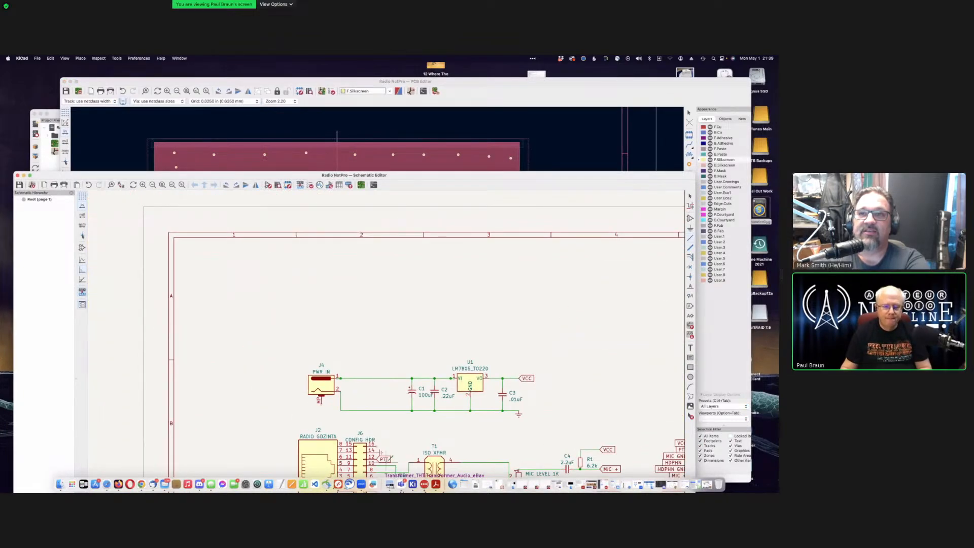
{"action": "scroll", "coordinate": [387, 378], "scroll_direction": "up", "scroll_amount": 2}
{"action": "scroll", "coordinate": [386, 378], "scroll_direction": "up", "scroll_amount": 1}
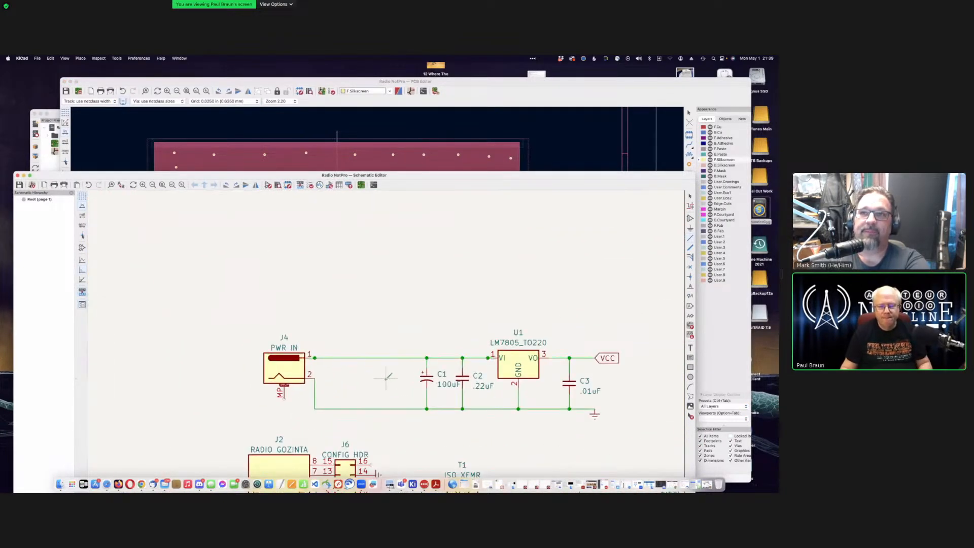
{"action": "scroll", "coordinate": [376, 376], "scroll_direction": "up", "scroll_amount": 1}
{"action": "scroll", "coordinate": [366, 370], "scroll_direction": "up", "scroll_amount": 1}
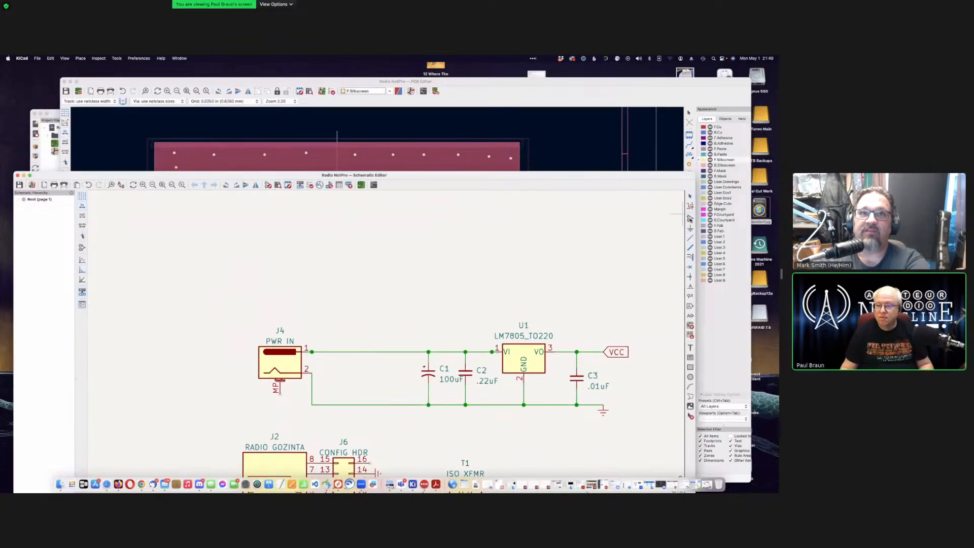
Step: Start adding a symbol and search 'd_sm' to find the D_Small diode
{"action": "left_click", "coordinate": [690, 218]}
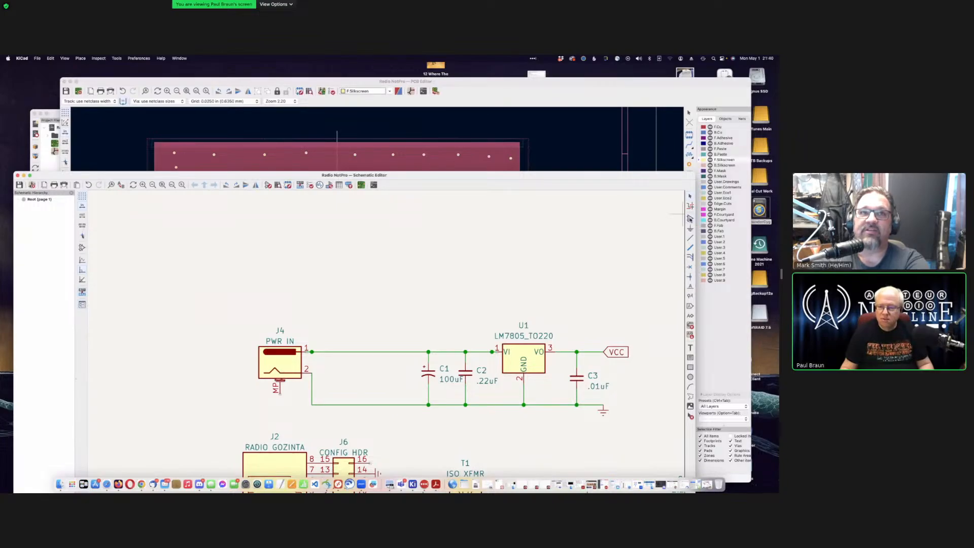
{"action": "left_click", "coordinate": [502, 195]}
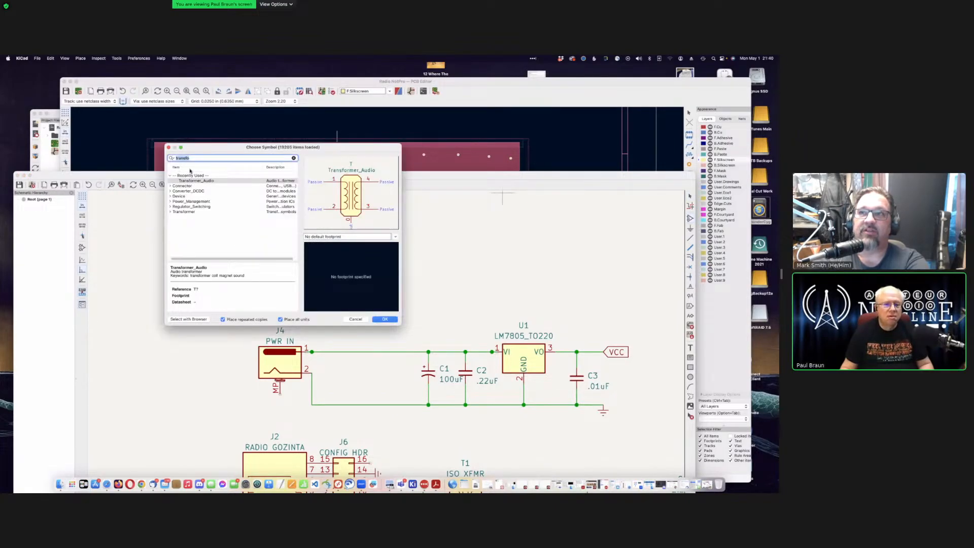
{"action": "key", "text": "BackSpace"}
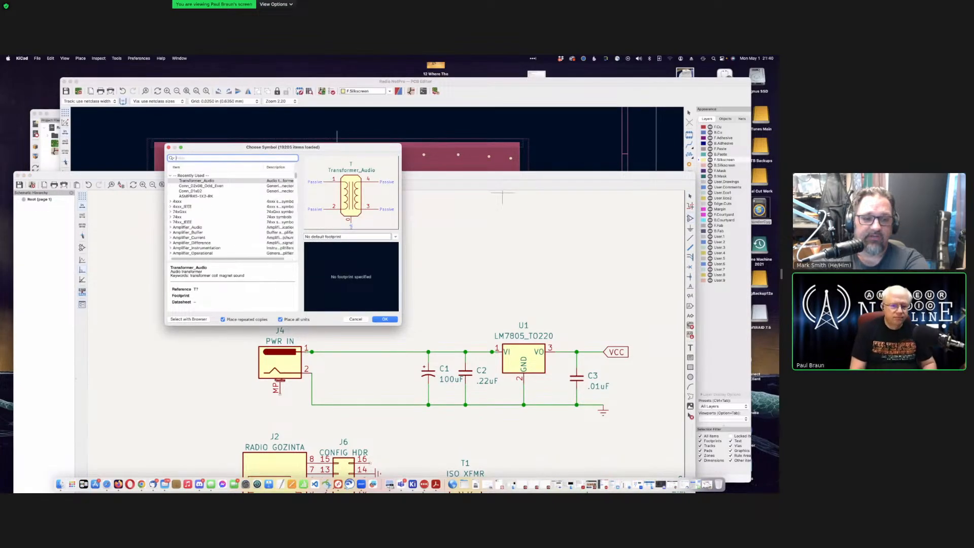
{"action": "type", "text": "dio"}
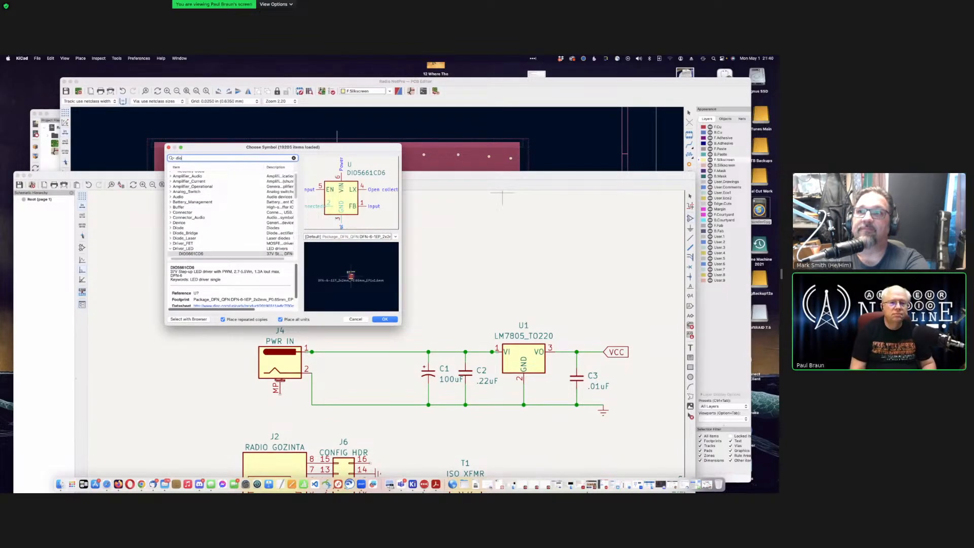
{"action": "type", "text": "d"}
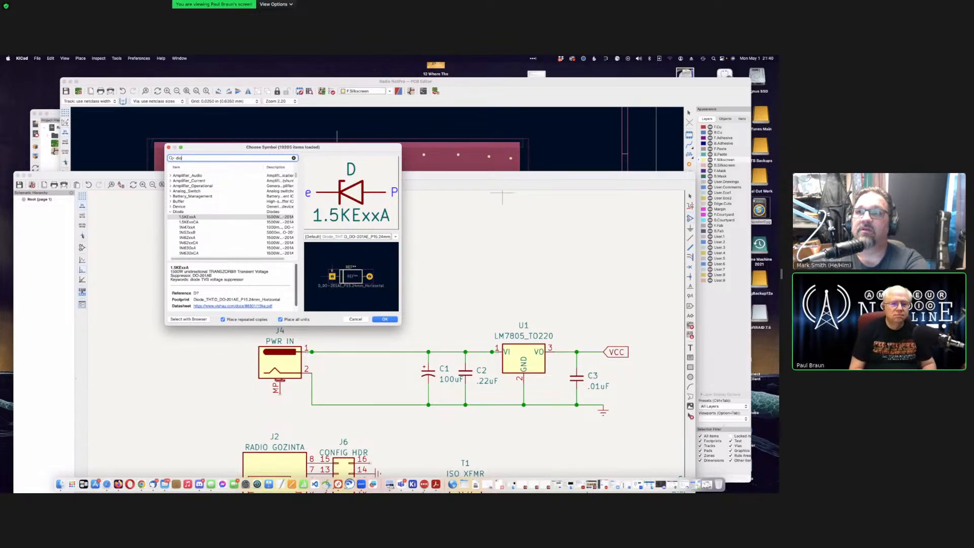
{"action": "key", "text": "BackSpace"}
{"action": "key", "text": "BackSpace"}
{"action": "key", "text": "BackSpace"}
{"action": "type", "text": "_sm"}
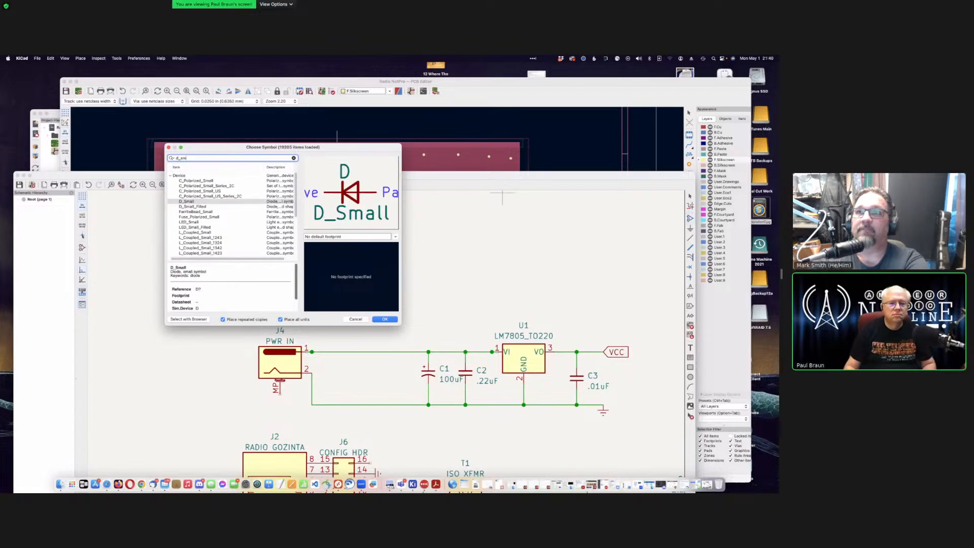
Step: Browse the Diode_THT footprint options available for D_Small
{"action": "left_click", "coordinate": [343, 237]}
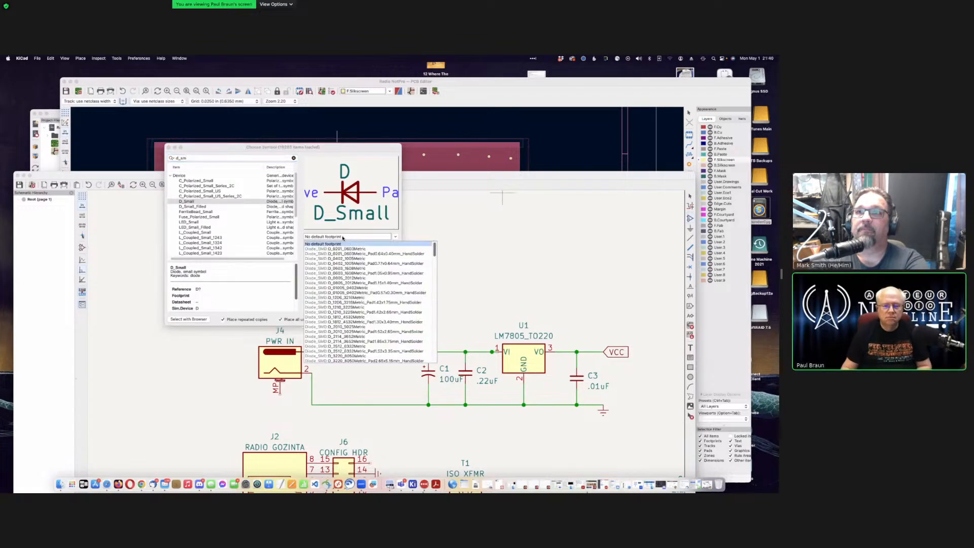
{"action": "scroll", "coordinate": [386, 305], "scroll_direction": "down", "scroll_amount": 10}
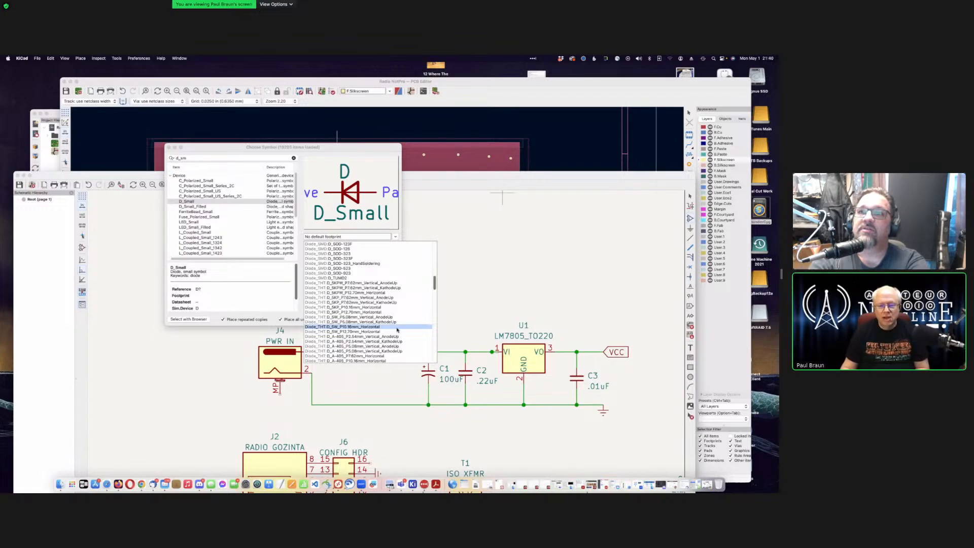
{"action": "scroll", "coordinate": [398, 330], "scroll_direction": "down", "scroll_amount": 5}
{"action": "scroll", "coordinate": [398, 329], "scroll_direction": "down", "scroll_amount": 8}
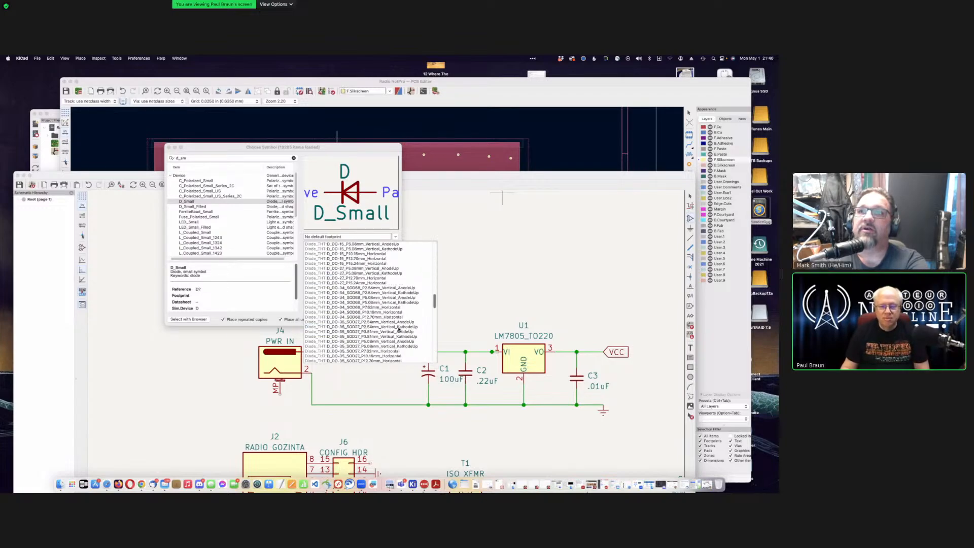
{"action": "scroll", "coordinate": [399, 329], "scroll_direction": "down", "scroll_amount": 3}
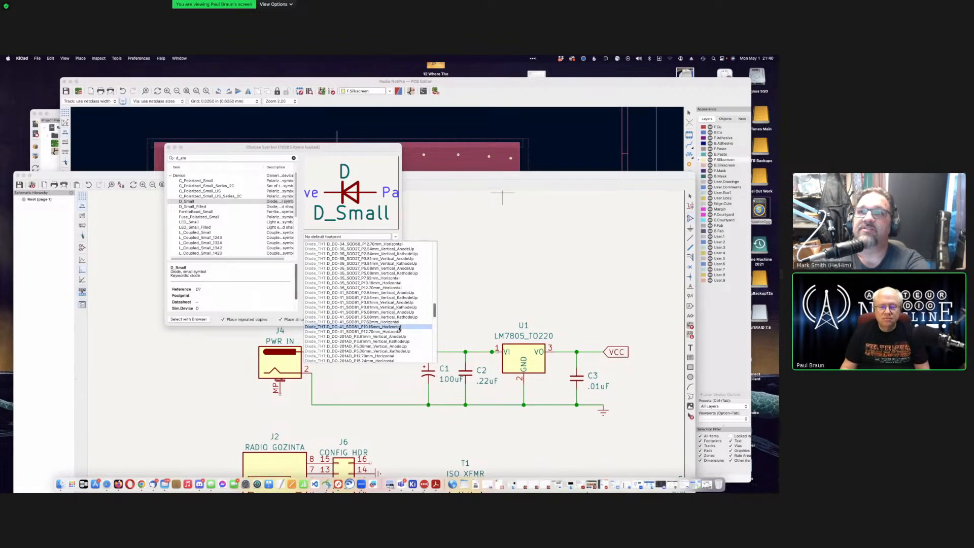
{"action": "scroll", "coordinate": [399, 328], "scroll_direction": "down", "scroll_amount": 5}
{"action": "scroll", "coordinate": [399, 328], "scroll_direction": "down", "scroll_amount": 3}
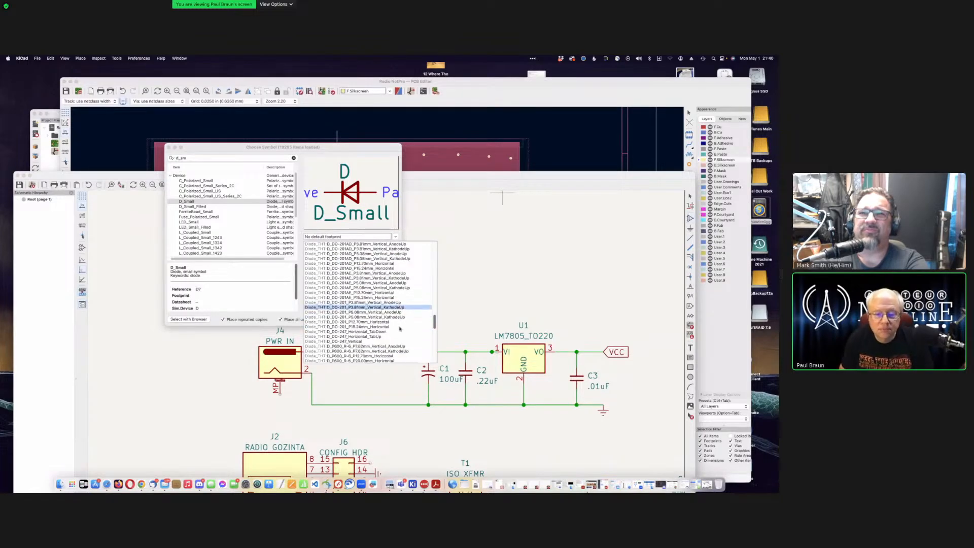
{"action": "scroll", "coordinate": [399, 329], "scroll_direction": "down", "scroll_amount": 5}
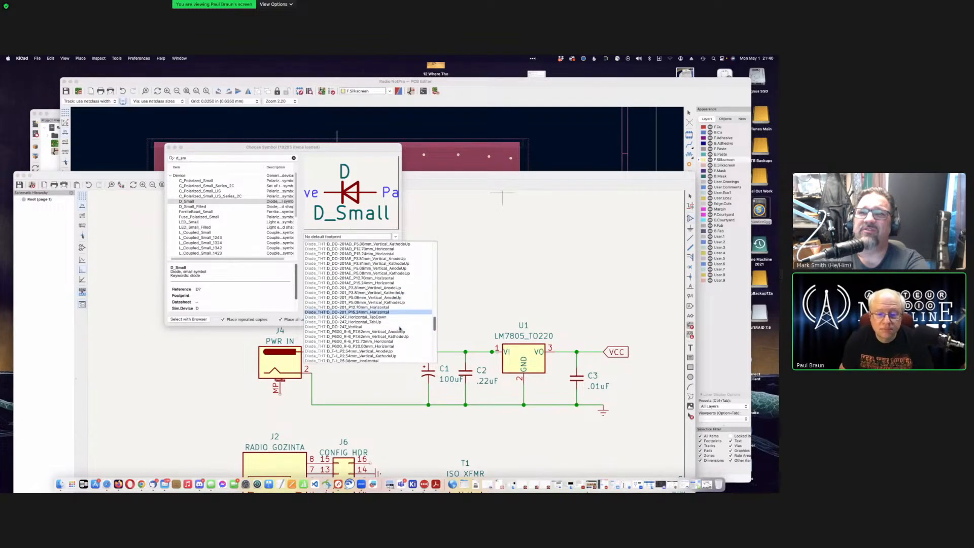
{"action": "scroll", "coordinate": [400, 329], "scroll_direction": "down", "scroll_amount": 2}
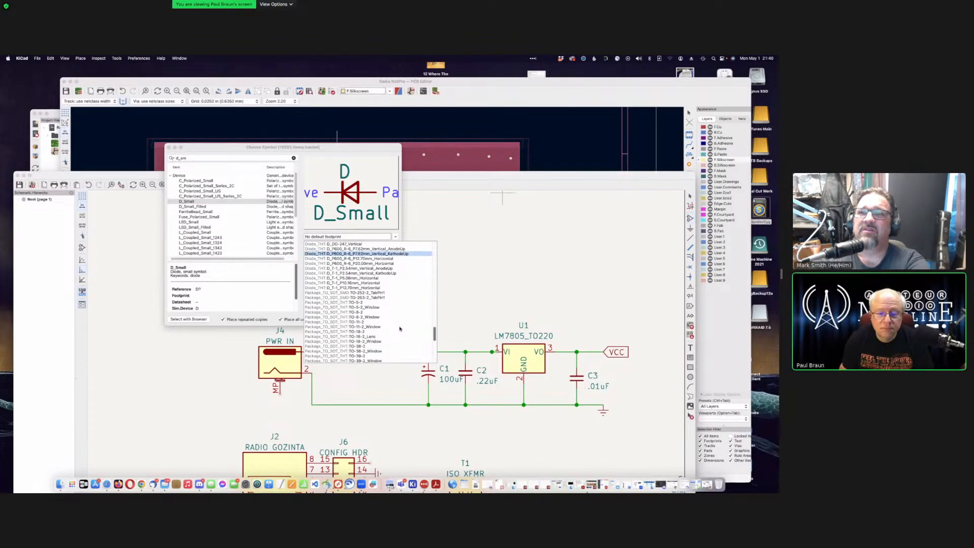
{"action": "scroll", "coordinate": [400, 328], "scroll_direction": "up", "scroll_amount": 4}
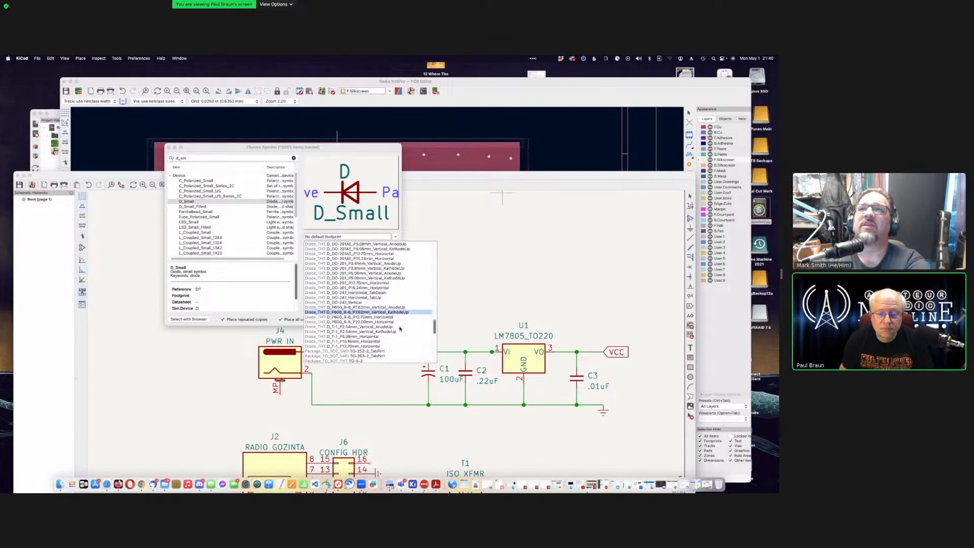
{"action": "scroll", "coordinate": [400, 329], "scroll_direction": "up", "scroll_amount": 8}
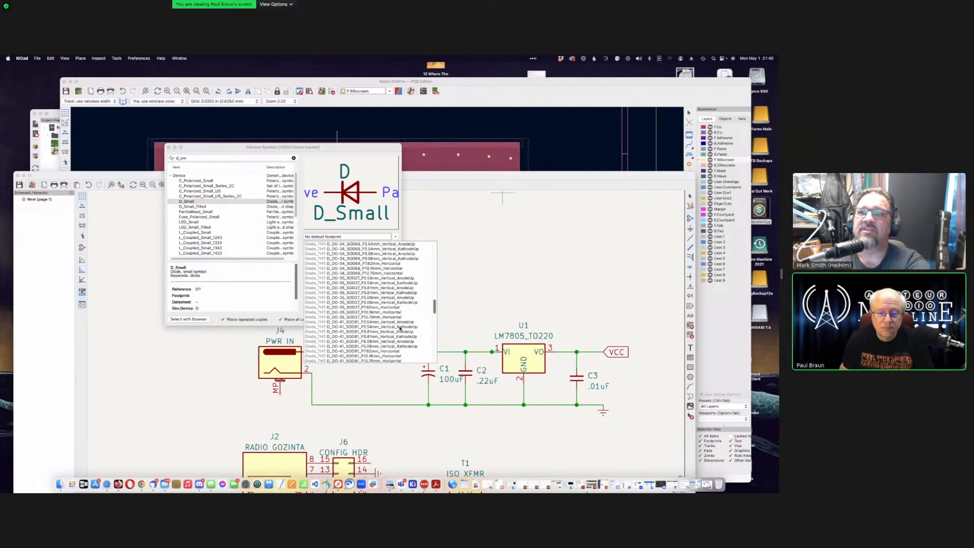
{"action": "scroll", "coordinate": [400, 329], "scroll_direction": "up", "scroll_amount": 4}
{"action": "scroll", "coordinate": [399, 329], "scroll_direction": "up", "scroll_amount": 1}
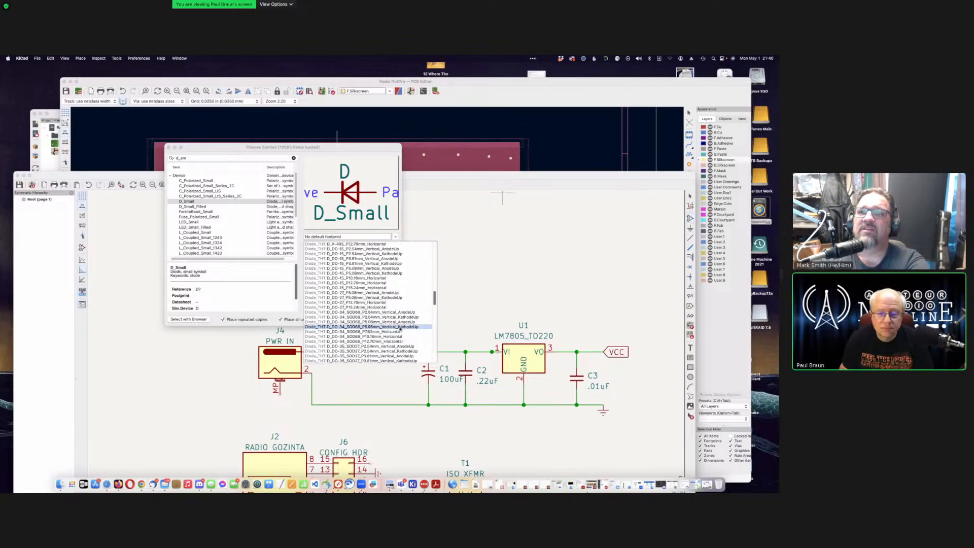
{"action": "scroll", "coordinate": [400, 329], "scroll_direction": "up", "scroll_amount": 1}
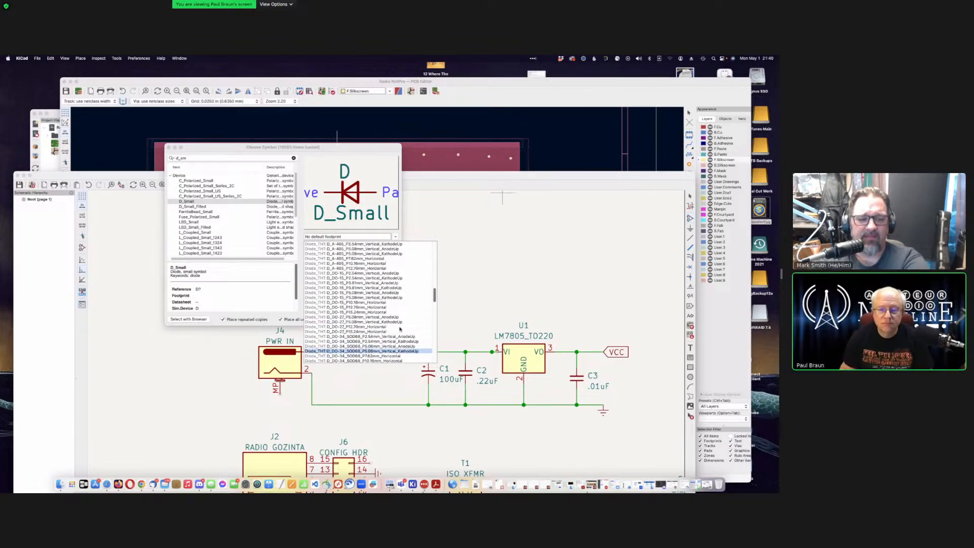
{"action": "scroll", "coordinate": [399, 329], "scroll_direction": "up", "scroll_amount": 2}
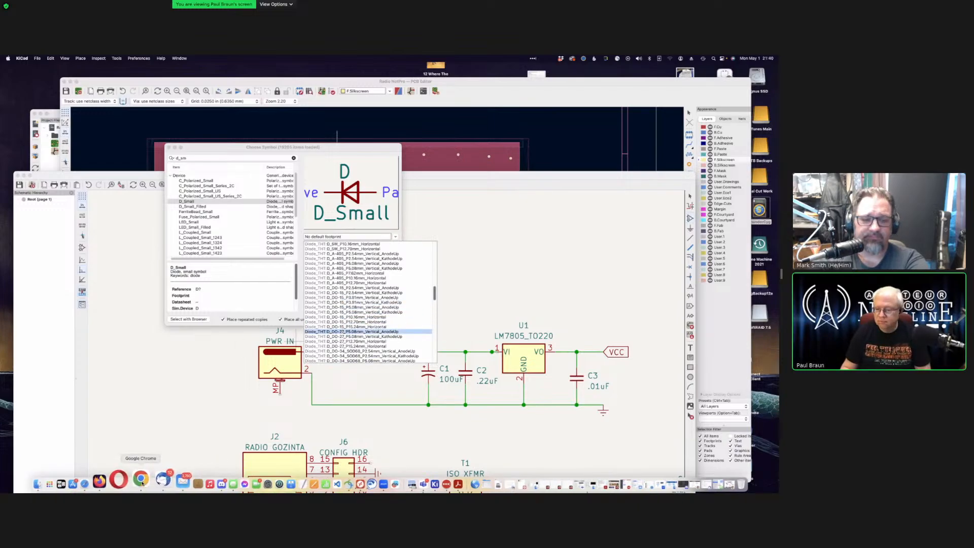
Step: Search the web for 'in-4001' and check the RS 1N4001 product page for its DO-41 package
{"action": "left_click", "coordinate": [706, 483]}
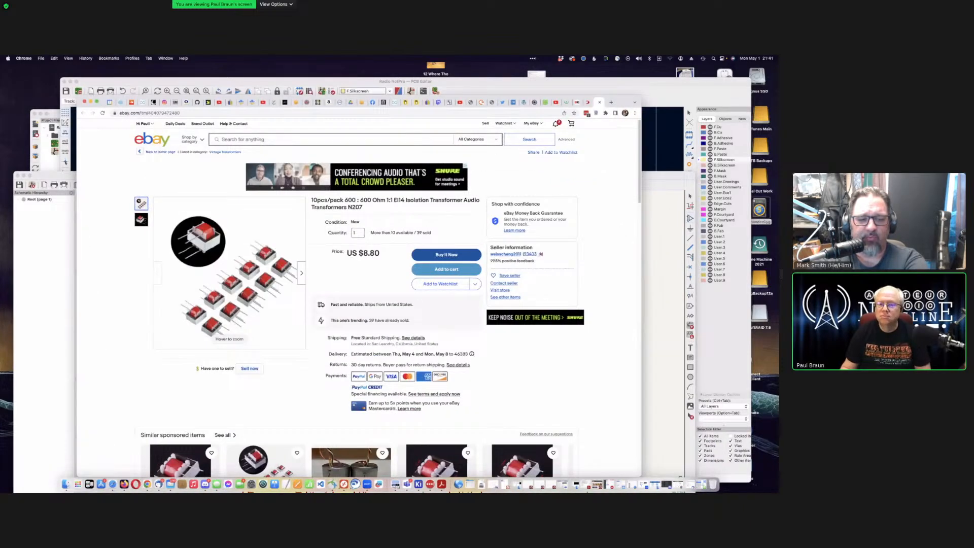
{"action": "left_click", "coordinate": [610, 103]}
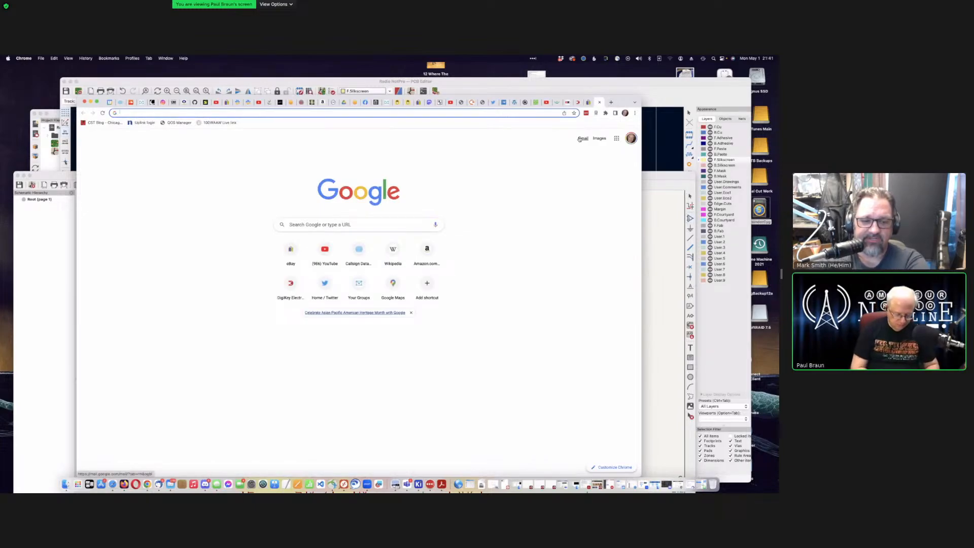
{"action": "type", "text": "in-4"}
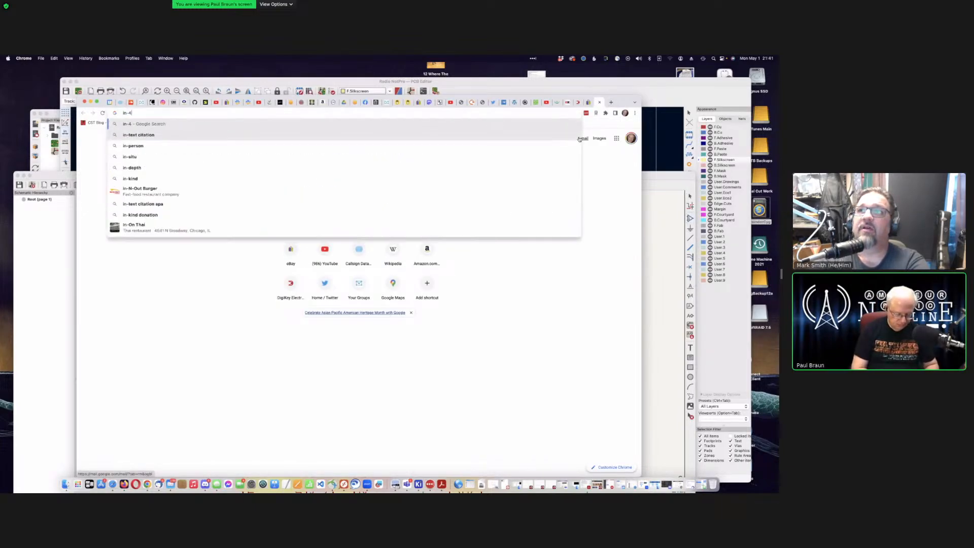
{"action": "type", "text": "001"}
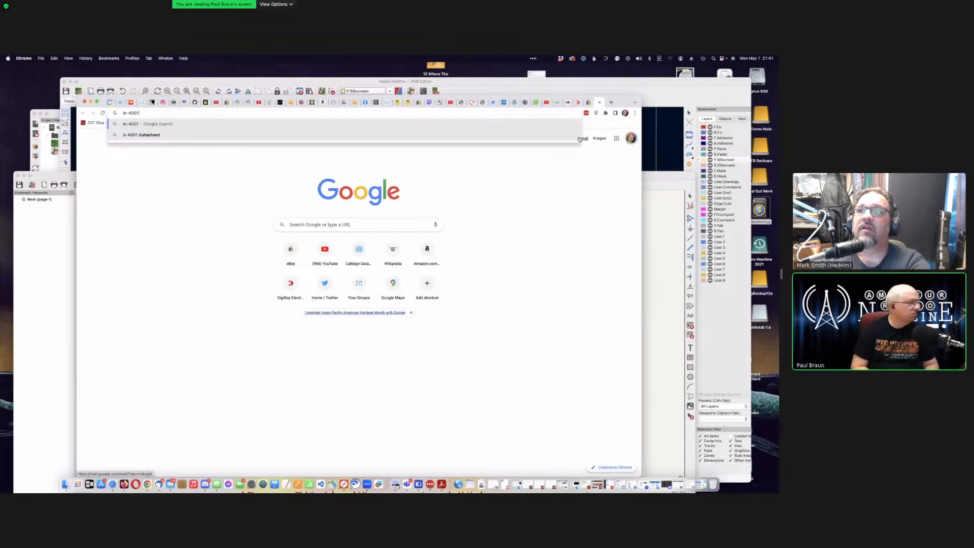
{"action": "key", "text": "Return"}
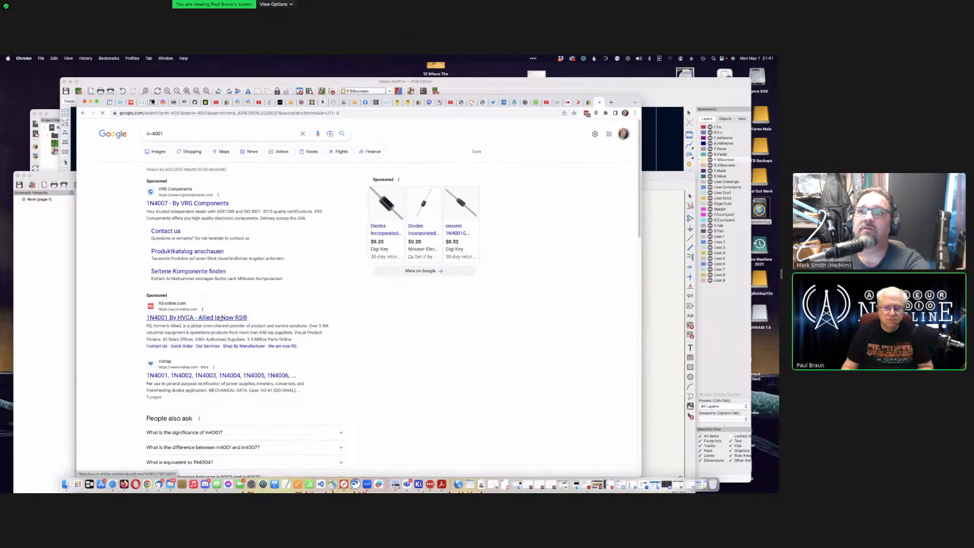
{"action": "left_click", "coordinate": [220, 318]}
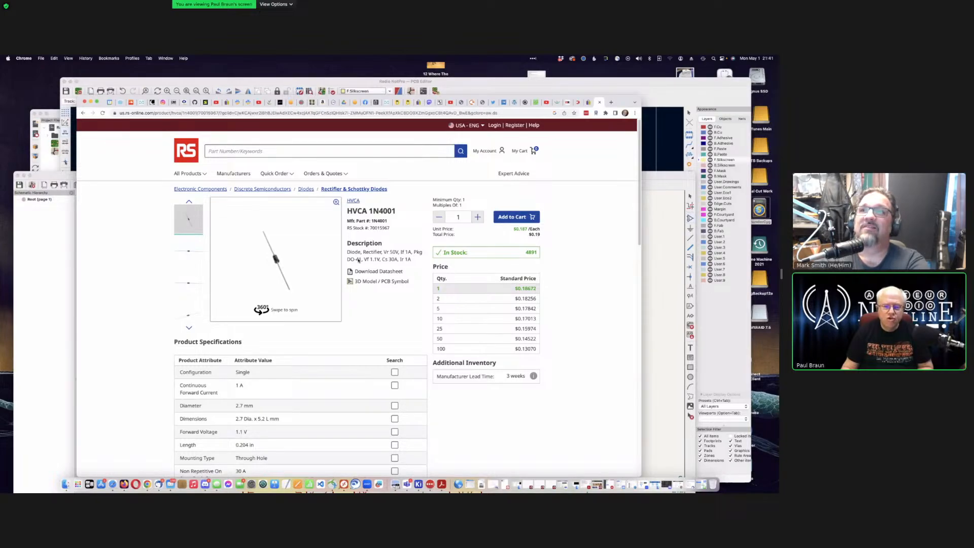
{"action": "left_click", "coordinate": [91, 102]}
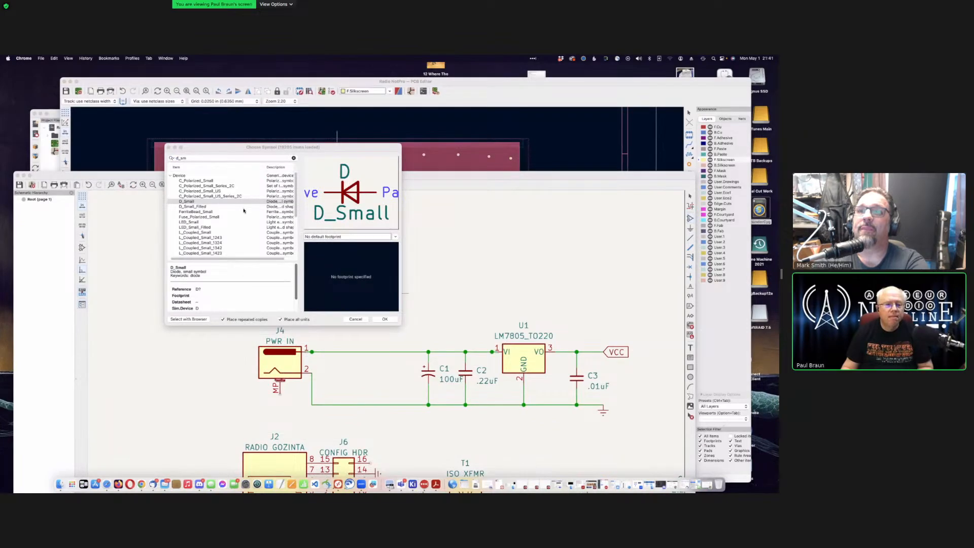
Step: Give D_Small the D_DO-41_SOD81_P7.62mm_Horizontal footprint and confirm the symbol choice
{"action": "left_click", "coordinate": [340, 237]}
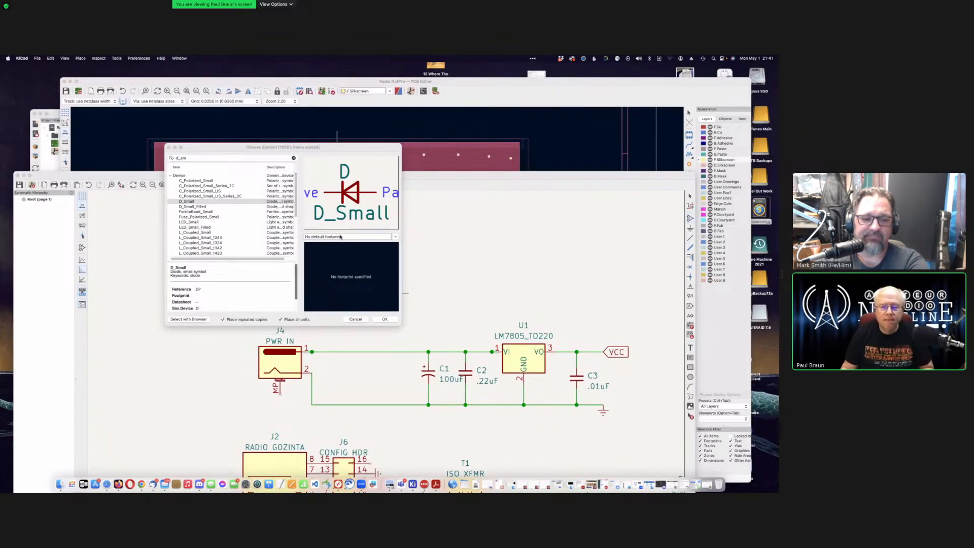
{"action": "left_click", "coordinate": [339, 236]}
{"action": "scroll", "coordinate": [354, 295], "scroll_direction": "down", "scroll_amount": 15}
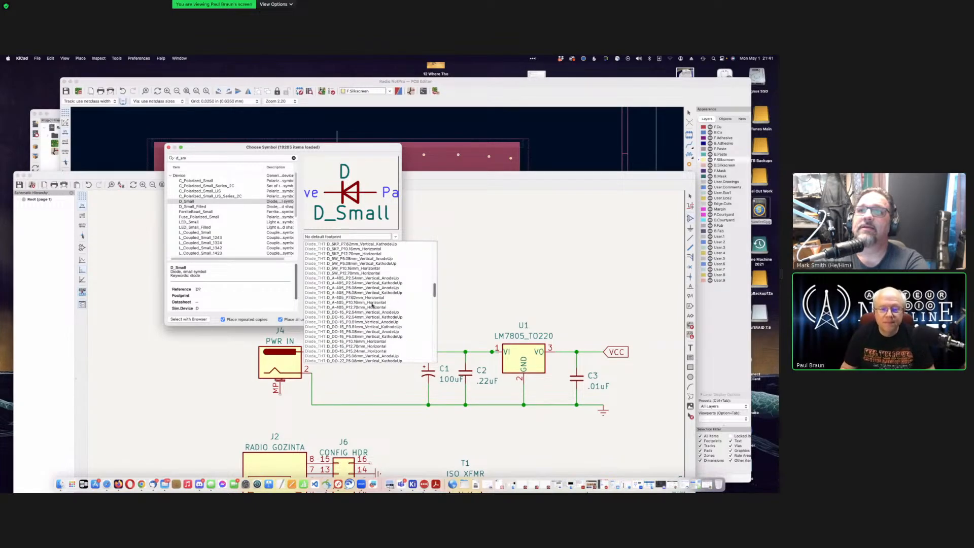
{"action": "scroll", "coordinate": [373, 305], "scroll_direction": "down", "scroll_amount": 4}
{"action": "scroll", "coordinate": [372, 305], "scroll_direction": "down", "scroll_amount": 4}
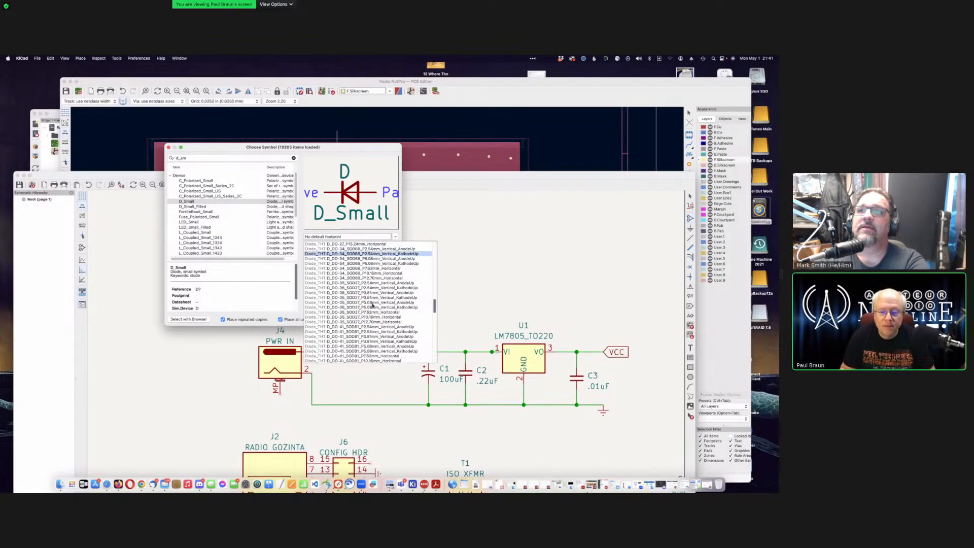
{"action": "scroll", "coordinate": [373, 305], "scroll_direction": "down", "scroll_amount": 1}
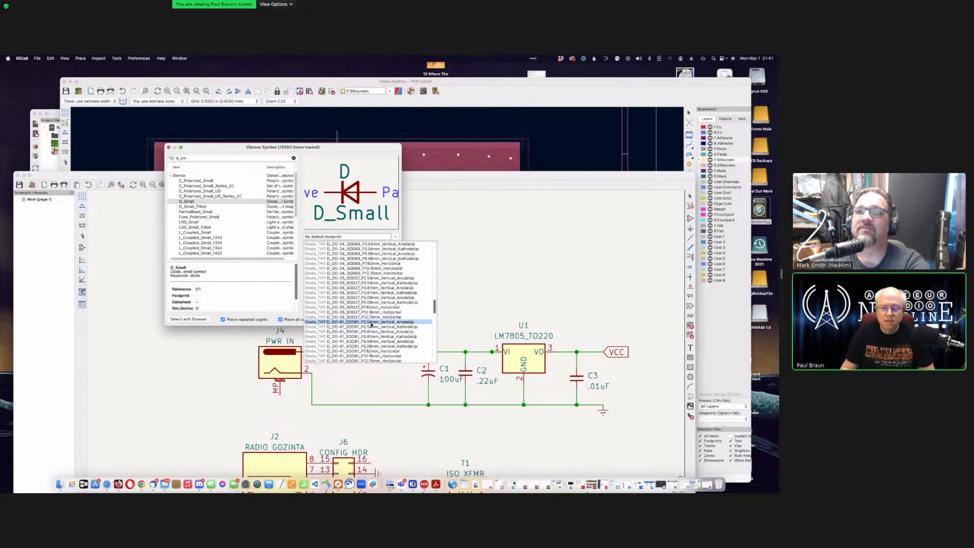
{"action": "scroll", "coordinate": [371, 323], "scroll_direction": "down", "scroll_amount": 1}
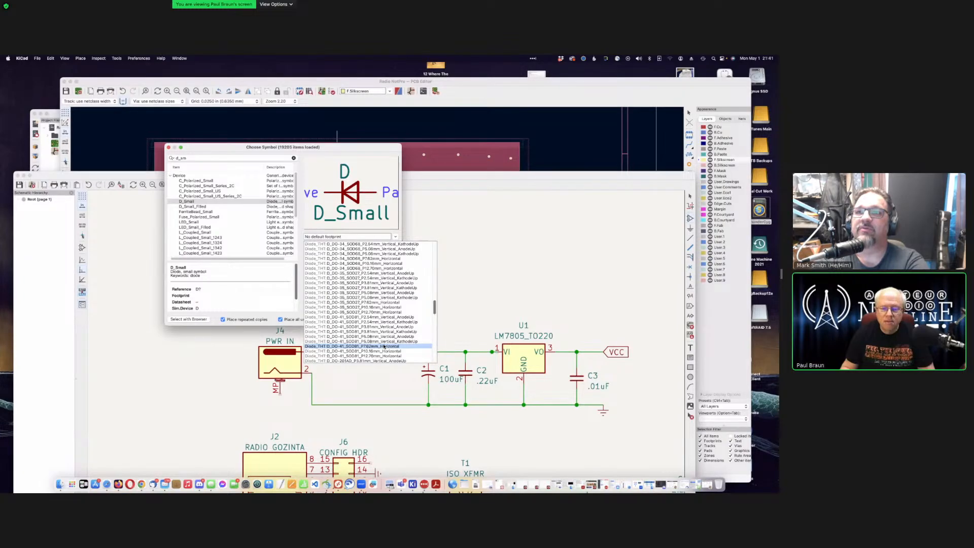
{"action": "left_click", "coordinate": [384, 346]}
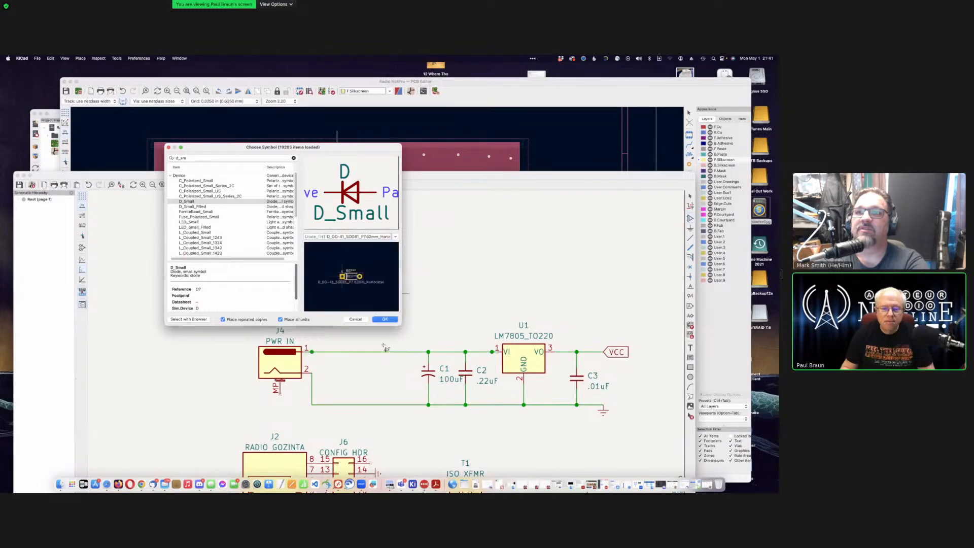
{"action": "left_click", "coordinate": [385, 319]}
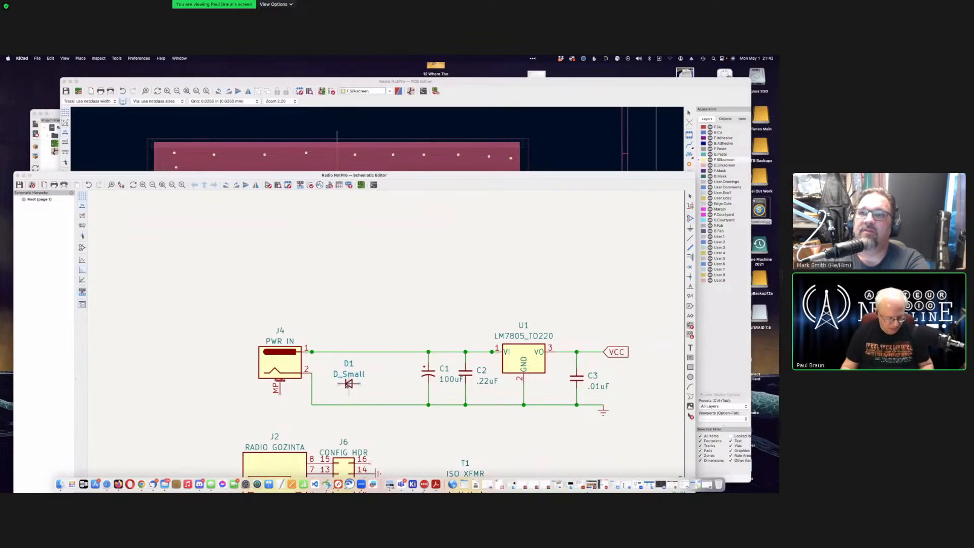
Step: Rotate diode D1 and place it across J4's two supply wires
{"action": "key", "text": "r"}
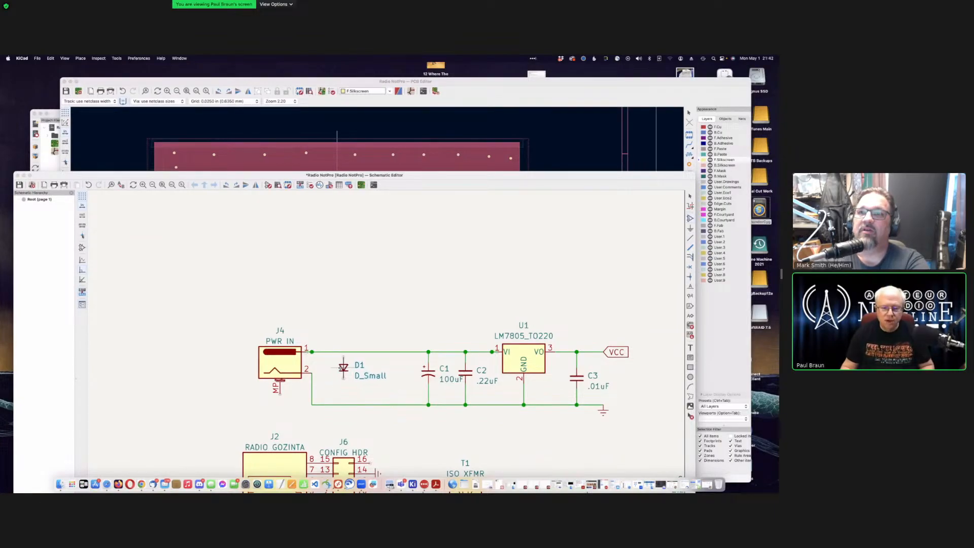
{"action": "left_click", "coordinate": [333, 366]}
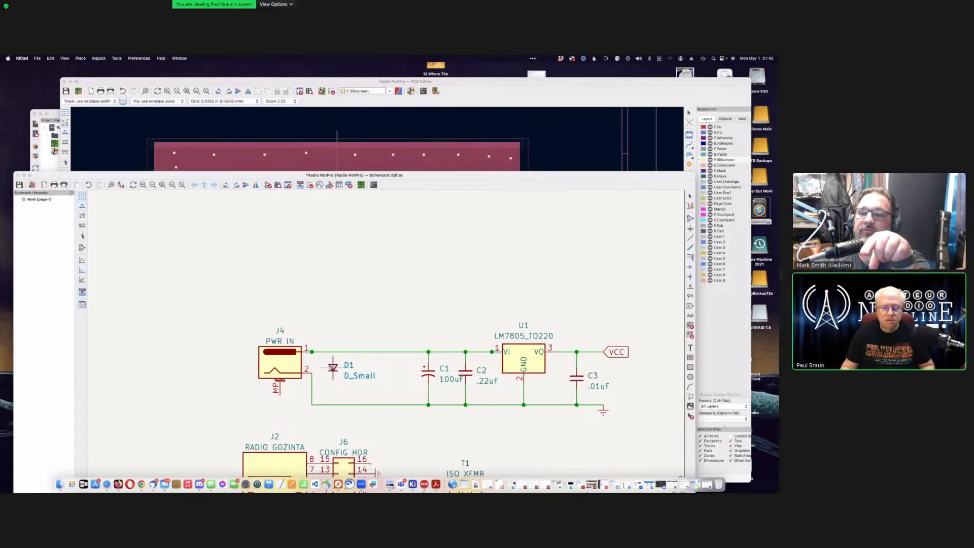
{"action": "key", "text": "r"}
{"action": "key", "text": "r"}
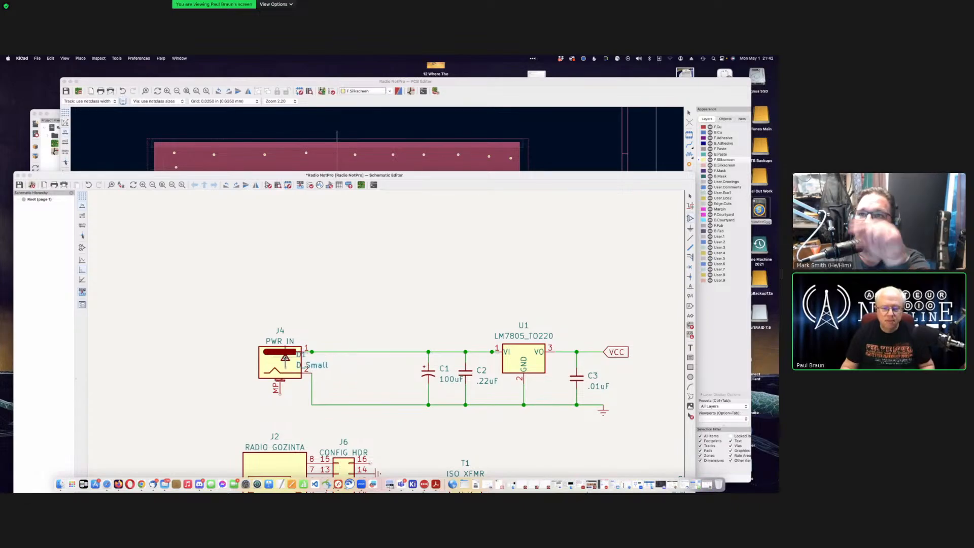
{"action": "left_click", "coordinate": [312, 362]}
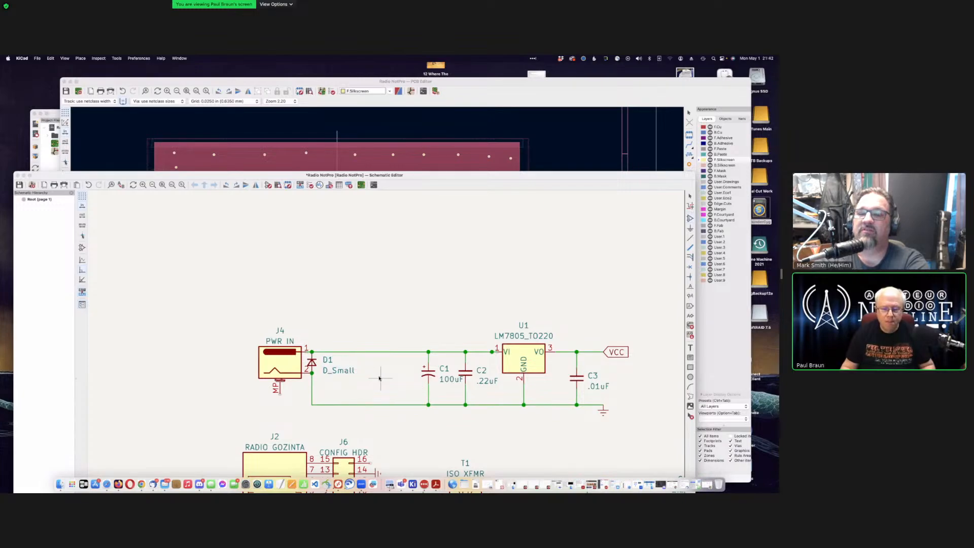
{"action": "key", "text": "Escape"}
Step: Set D1's value to 1N4001
{"action": "double_click", "coordinate": [331, 370]}
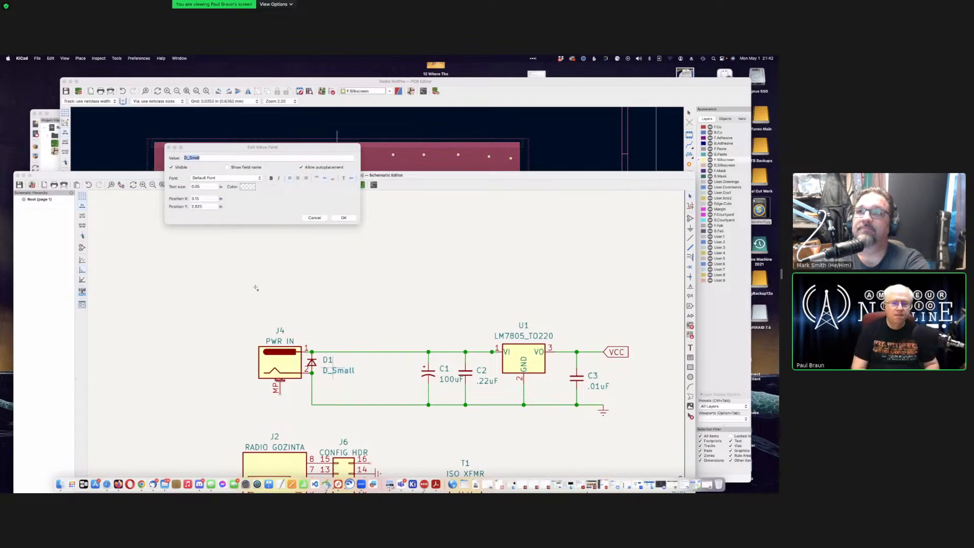
{"action": "type", "text": "PRTCT"}
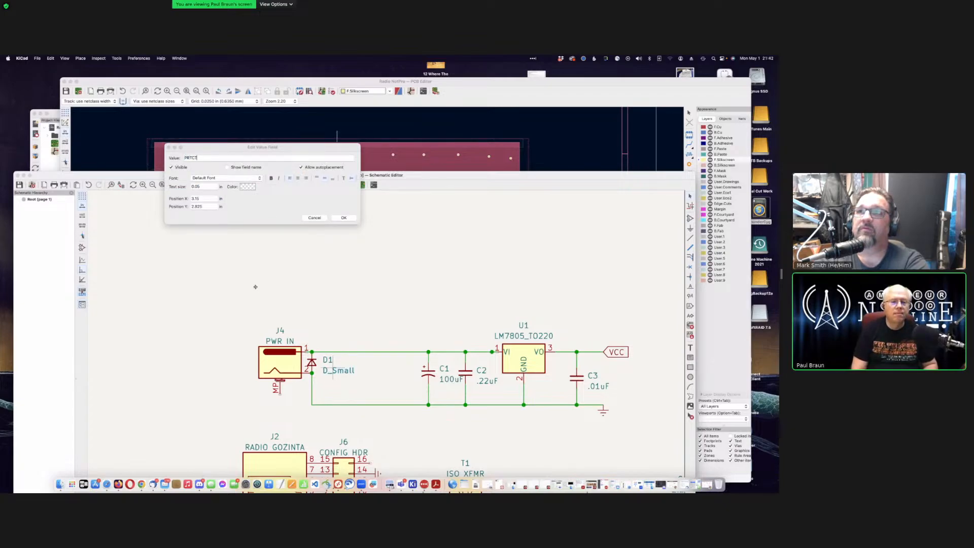
{"action": "key", "text": "Return"}
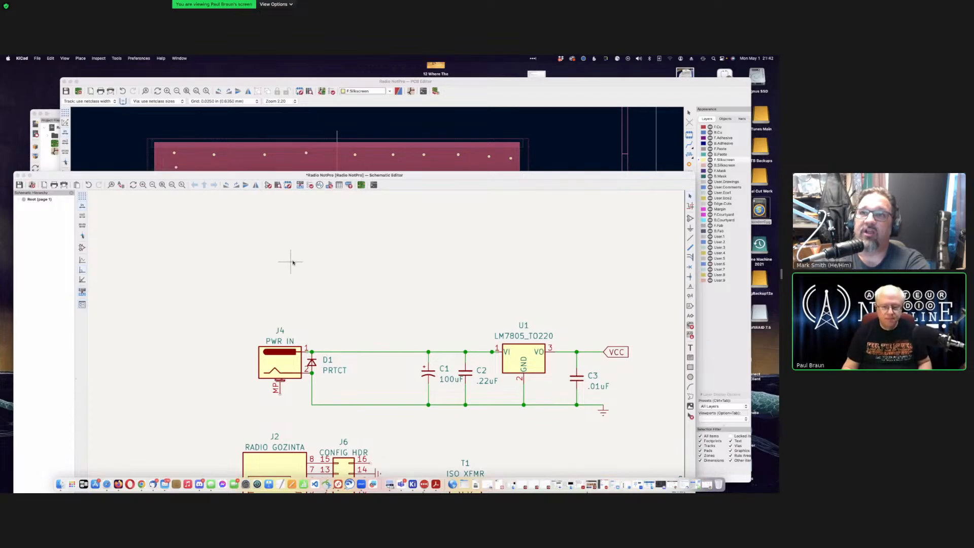
{"action": "double_click", "coordinate": [338, 371]}
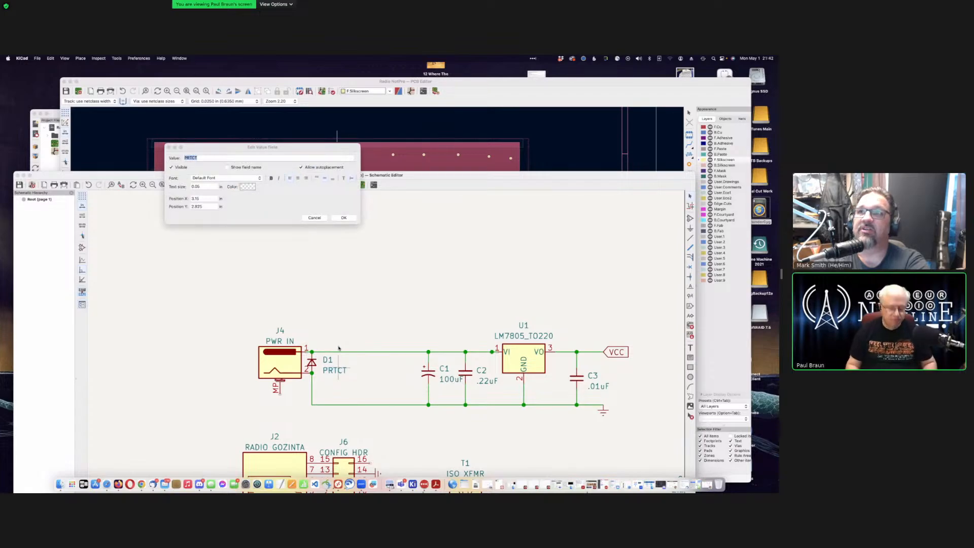
{"action": "type", "text": "tN4001"}
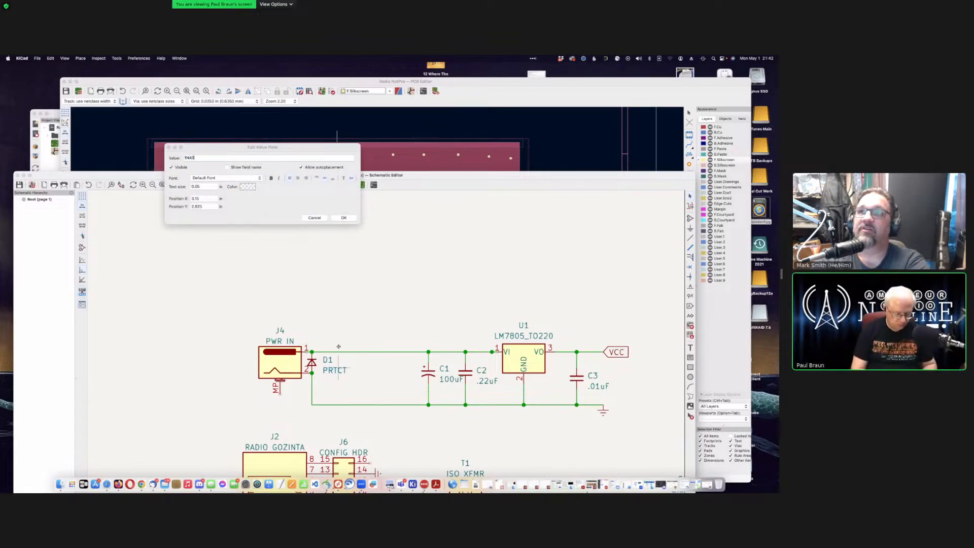
{"action": "left_click", "coordinate": [343, 218]}
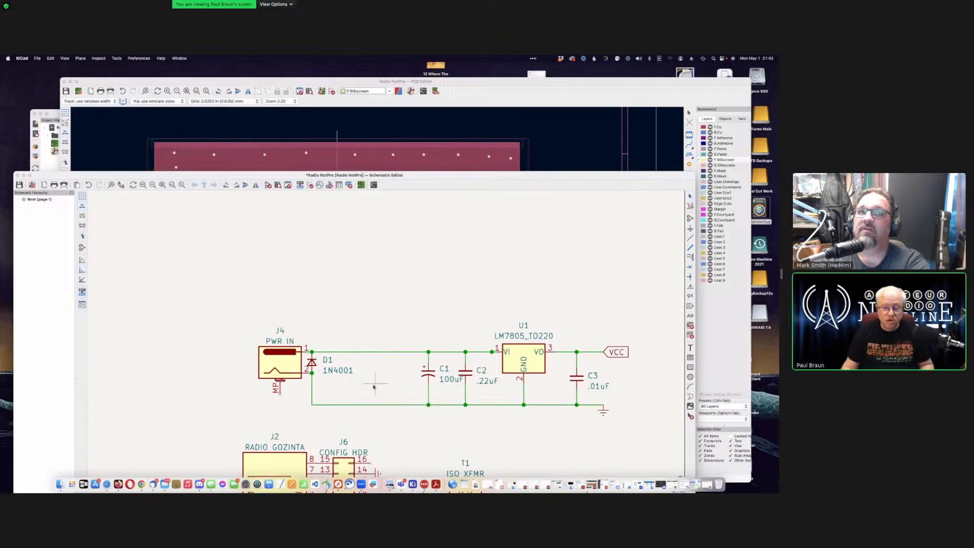
Step: Save the schematic and update the PCB from it to import D1
{"action": "key", "text": "super+s"}
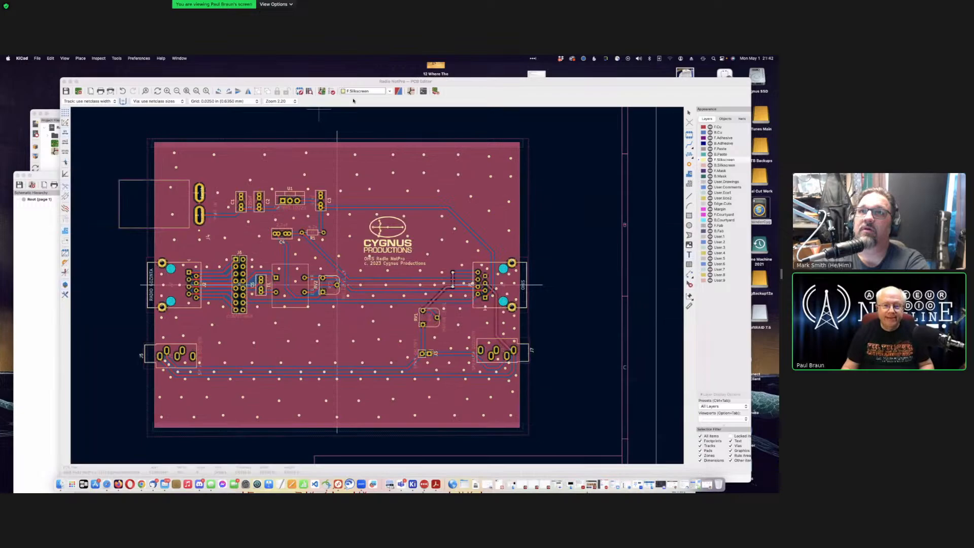
{"action": "left_click", "coordinate": [318, 114]}
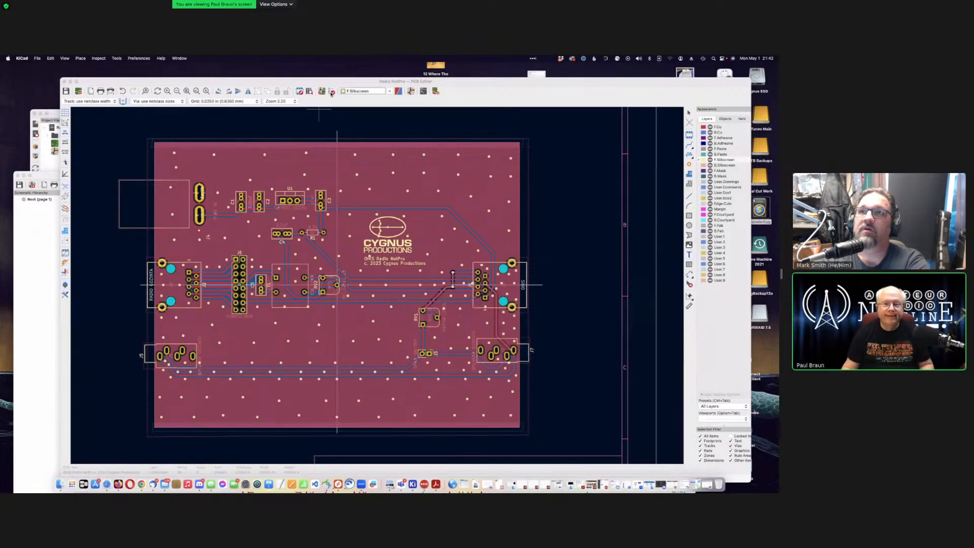
{"action": "left_click", "coordinate": [332, 92]}
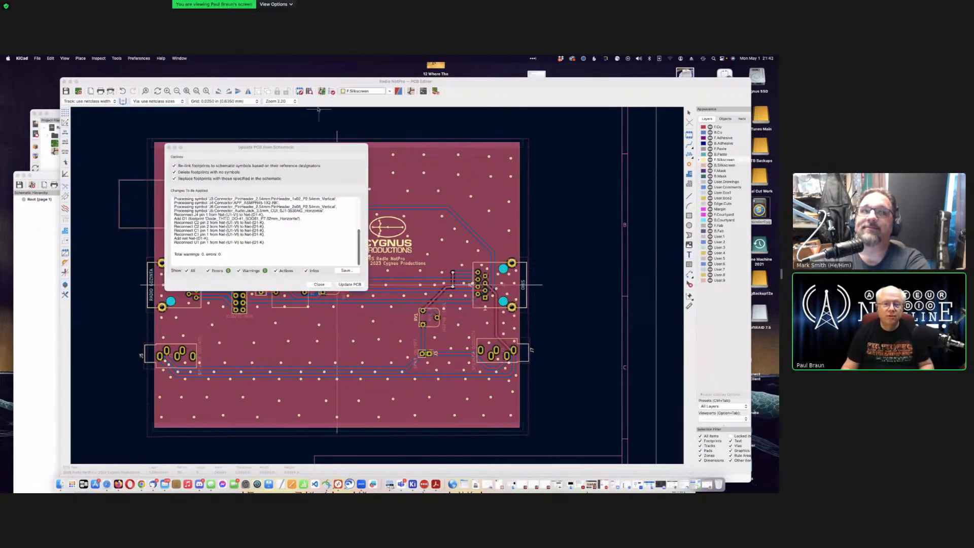
{"action": "left_click", "coordinate": [350, 285]}
{"action": "left_click", "coordinate": [325, 285]}
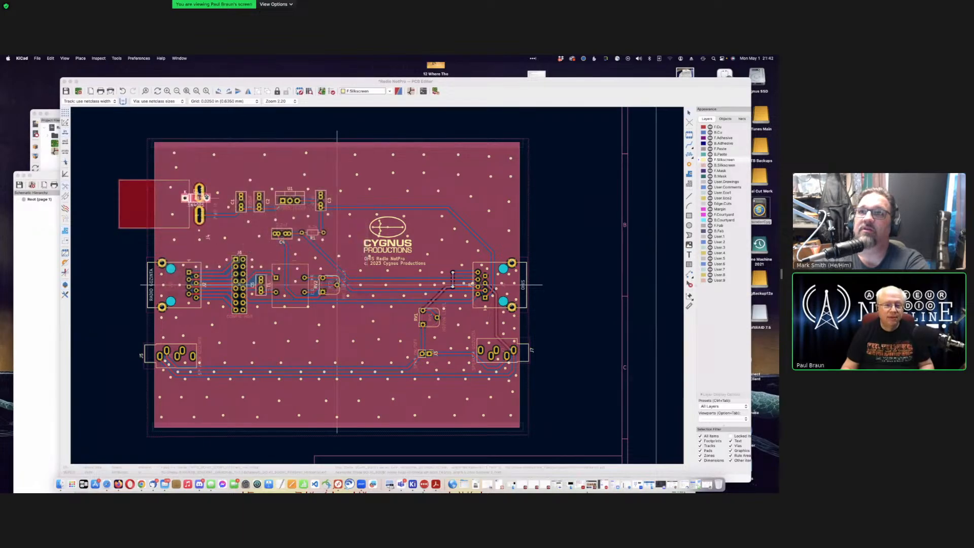
Step: Rotate the D1 footprint upright with its cathode at the bottom
{"action": "scroll", "coordinate": [377, 286], "scroll_direction": "down", "scroll_amount": 3}
{"action": "scroll", "coordinate": [378, 286], "scroll_direction": "up", "scroll_amount": 5}
{"action": "scroll", "coordinate": [378, 286], "scroll_direction": "down", "scroll_amount": 3}
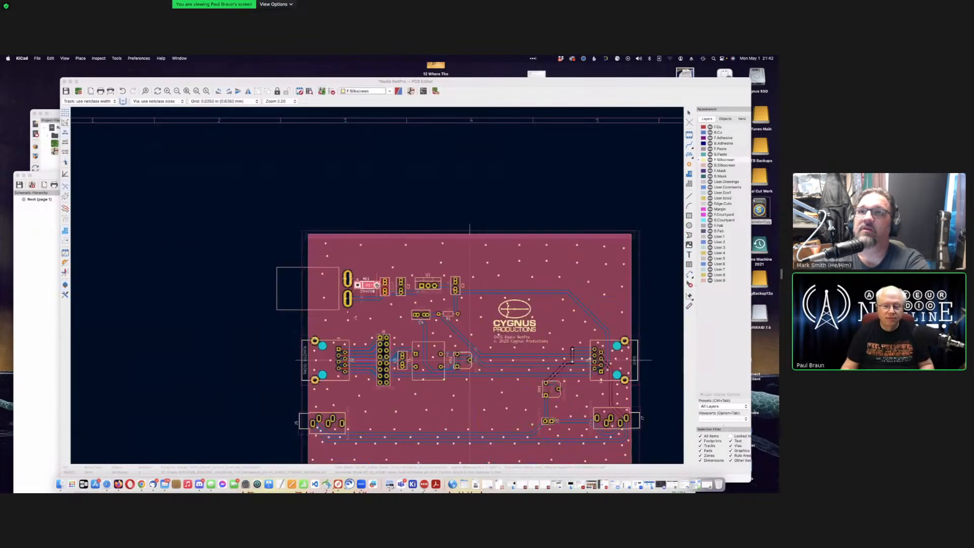
{"action": "scroll", "coordinate": [377, 286], "scroll_direction": "up", "scroll_amount": 6}
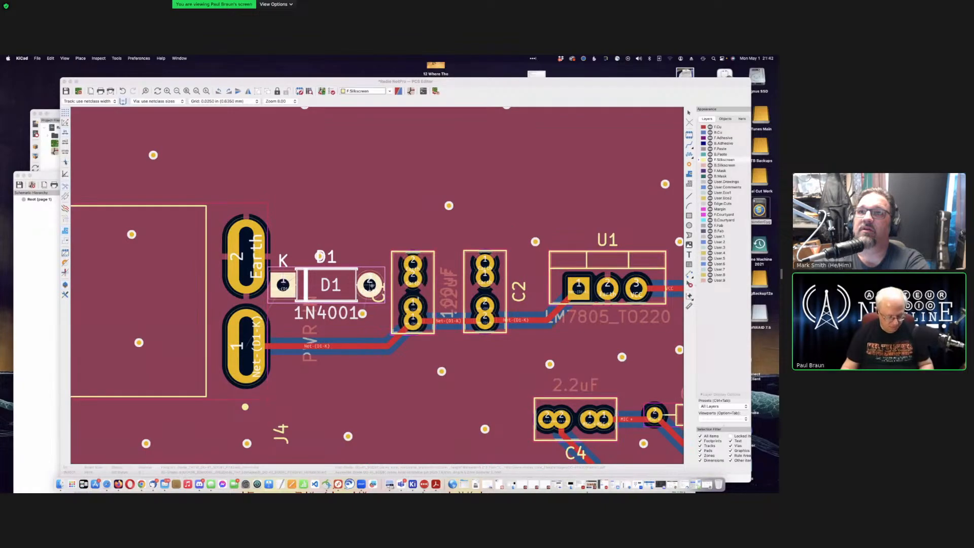
{"action": "key", "text": "r"}
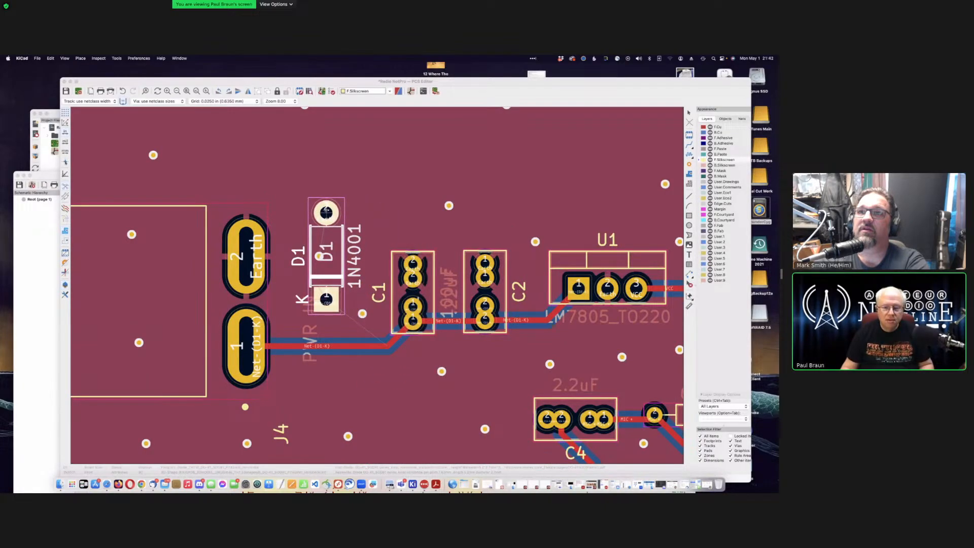
{"action": "key", "text": "r"}
{"action": "key", "text": "r"}
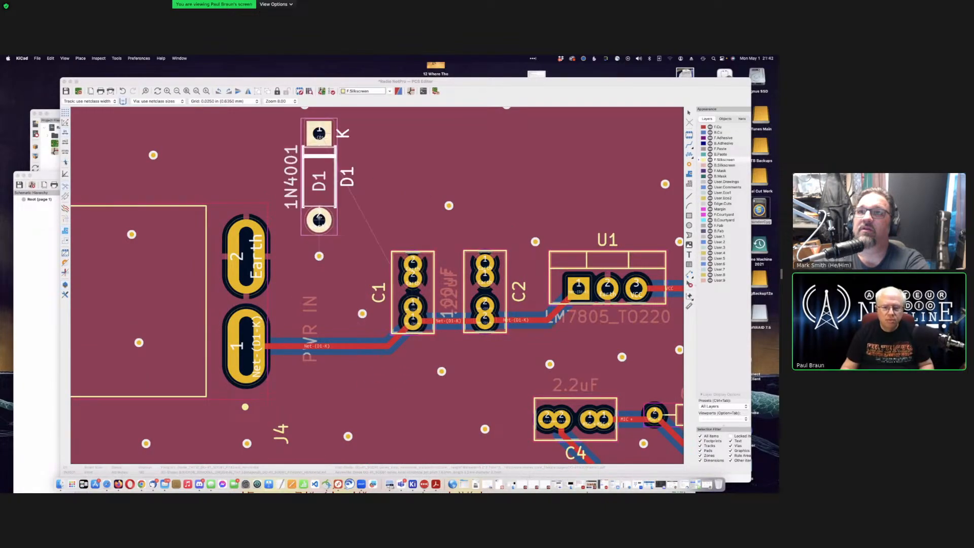
{"action": "key", "text": "r"}
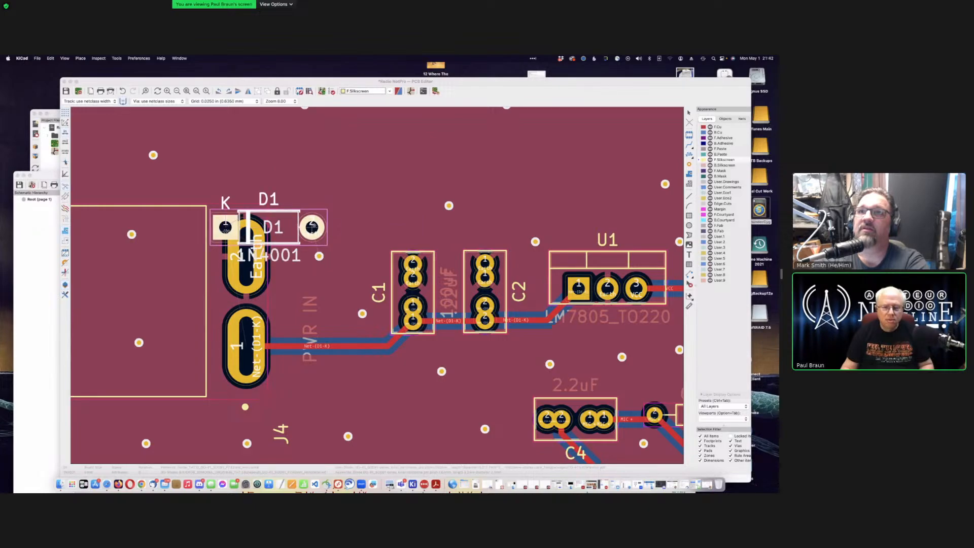
{"action": "key", "text": "r"}
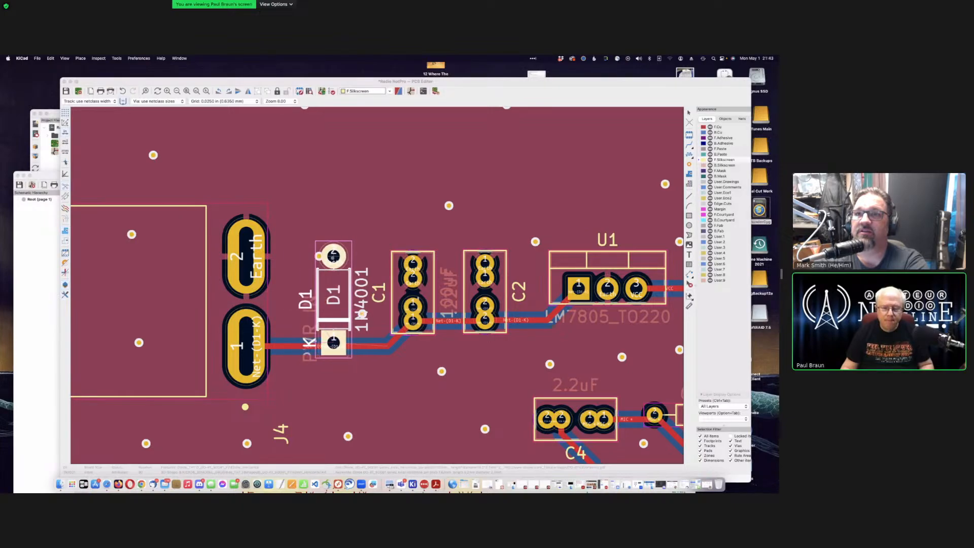
Step: Drop D1 between J4 and C1 and make F.Cu the active layer
{"action": "left_click", "coordinate": [342, 258]}
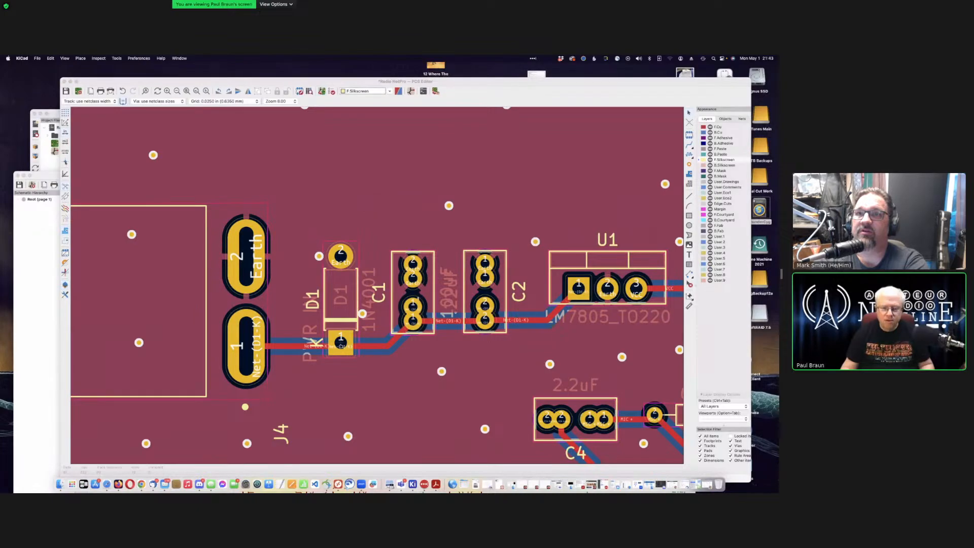
{"action": "left_click", "coordinate": [341, 256]}
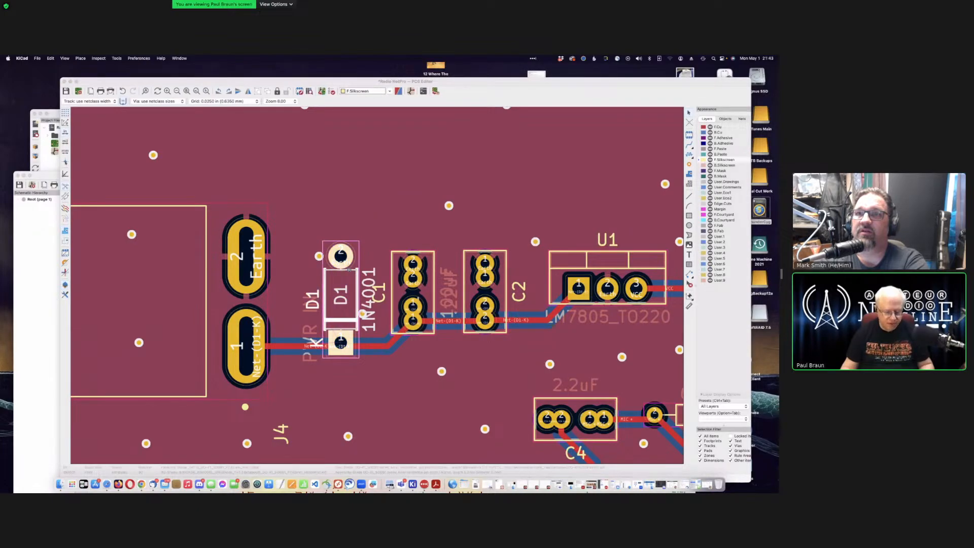
{"action": "left_click_drag", "start_coordinate": [341, 256], "coordinate": [355, 258]}
{"action": "left_click", "coordinate": [384, 196]}
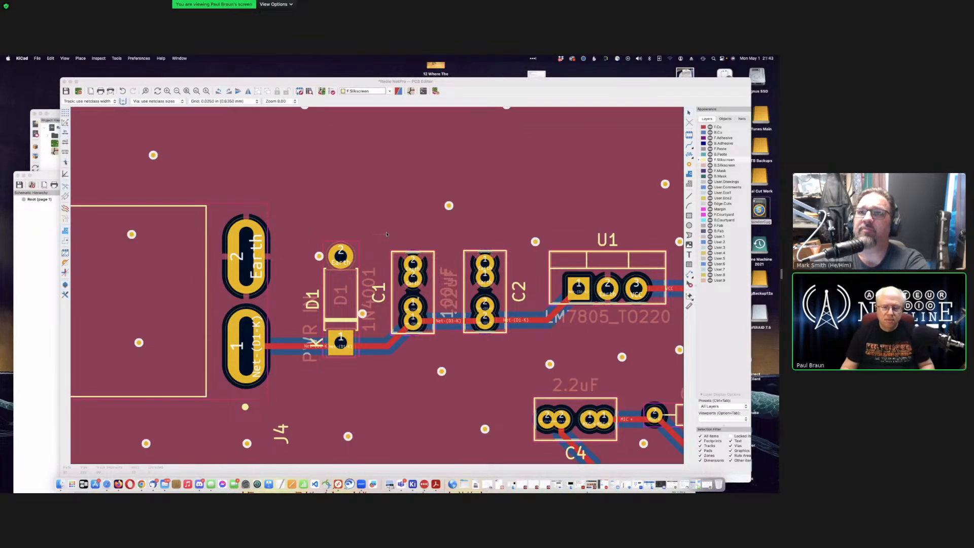
{"action": "key", "text": "super+shift+t"}
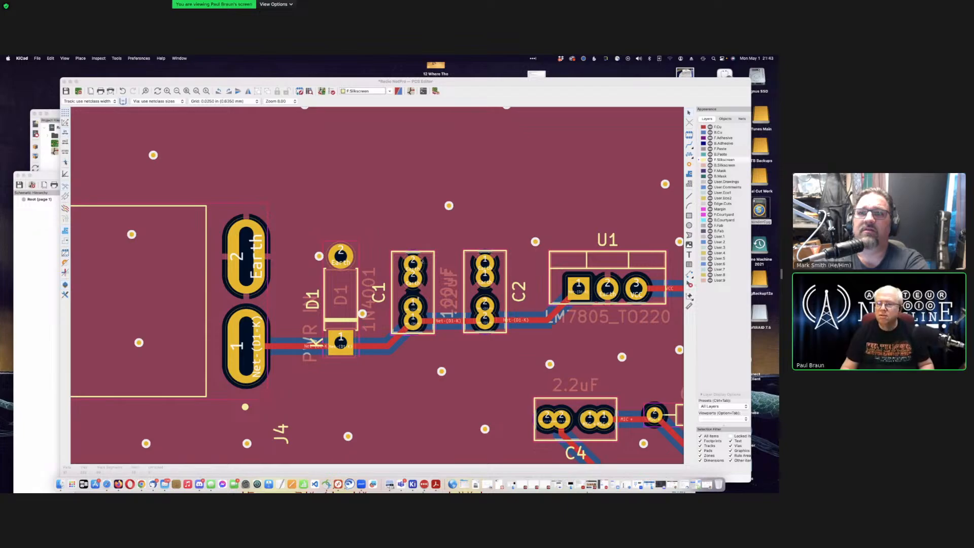
{"action": "left_click_drag", "start_coordinate": [576, 84], "coordinate": [533, 87]}
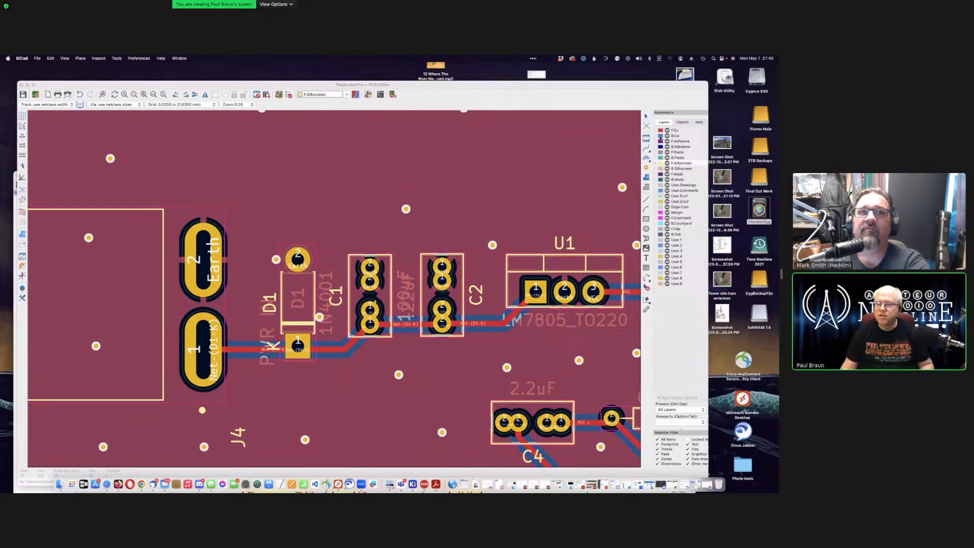
{"action": "left_click", "coordinate": [675, 131]}
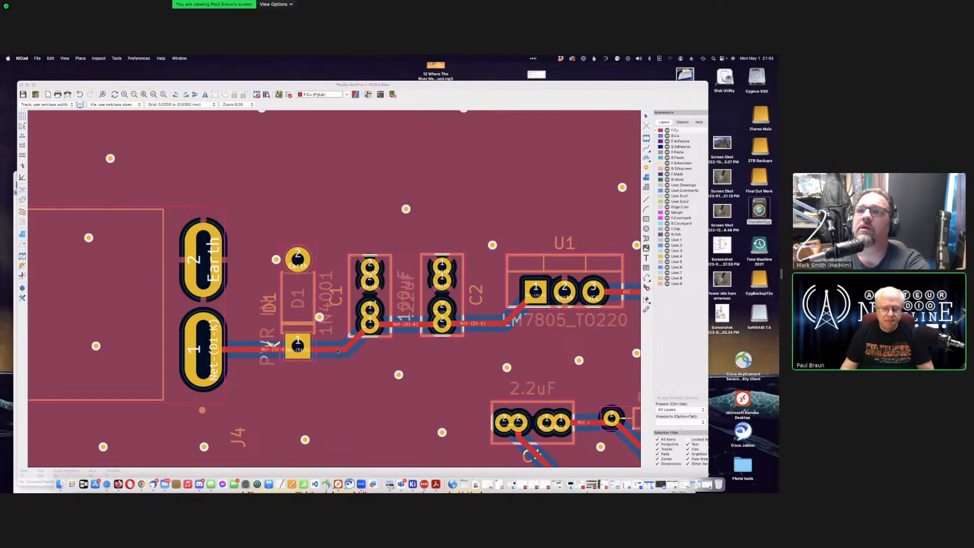
Step: Move D1 down one grid step so its pad sits on the Net-(D1-K) track
{"action": "left_click", "coordinate": [337, 350]}
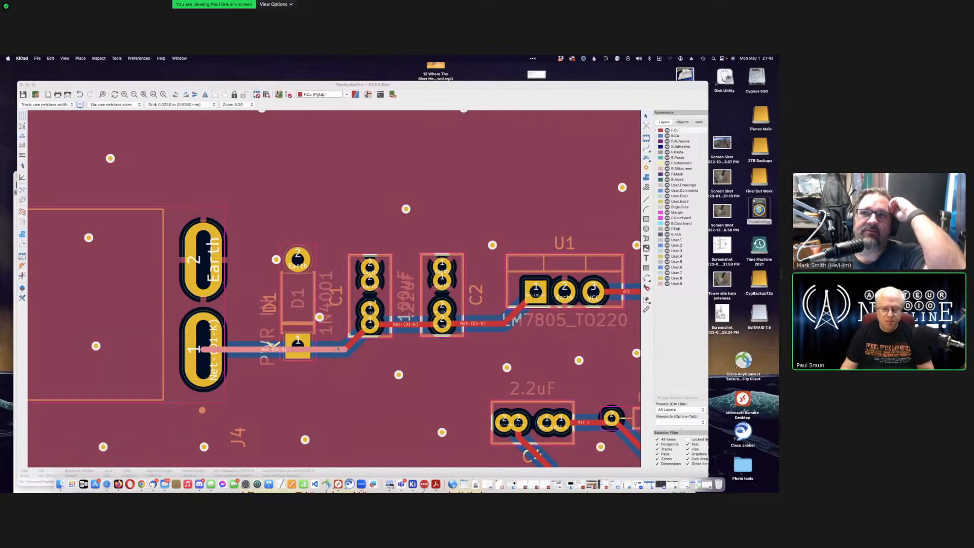
{"action": "key", "text": "Escape"}
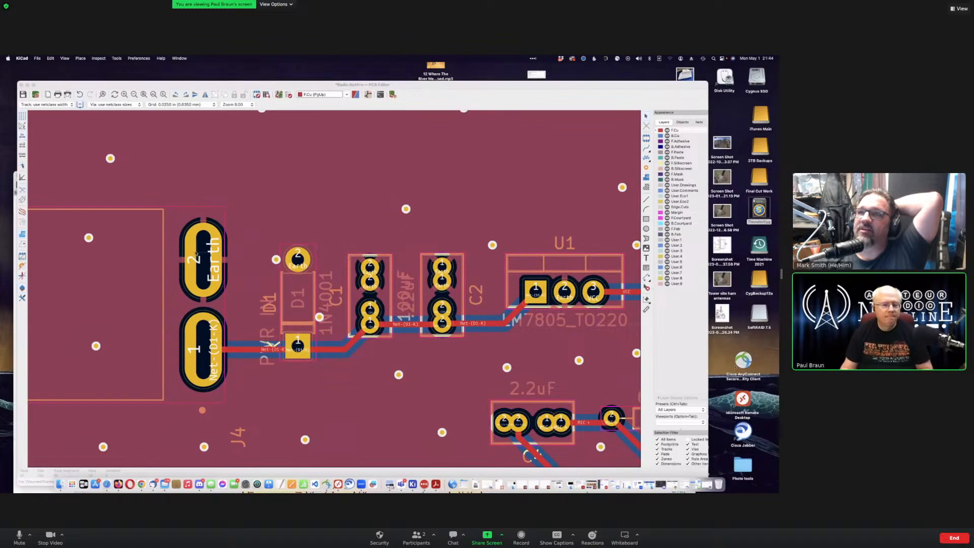
{"action": "left_click", "coordinate": [24, 245]}
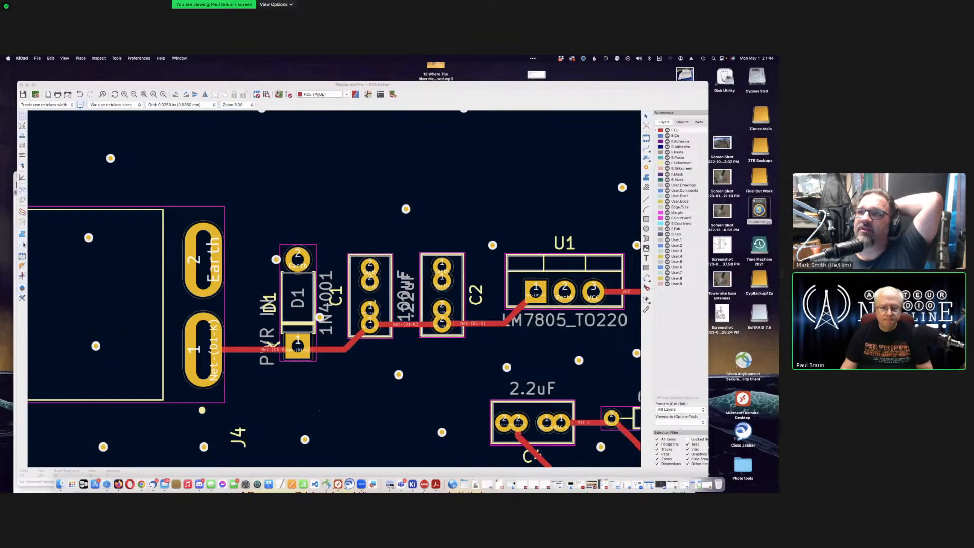
{"action": "left_click", "coordinate": [23, 234]}
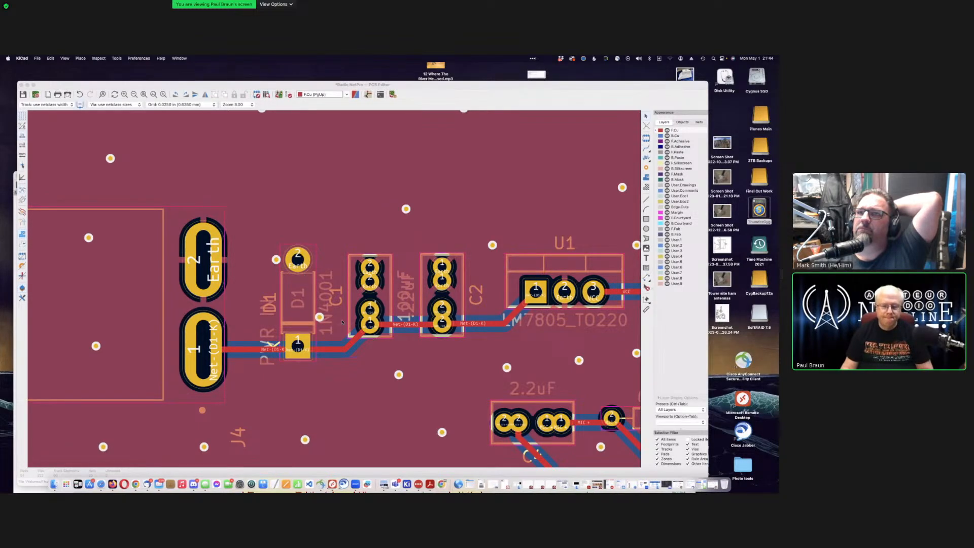
{"action": "left_click", "coordinate": [300, 287]}
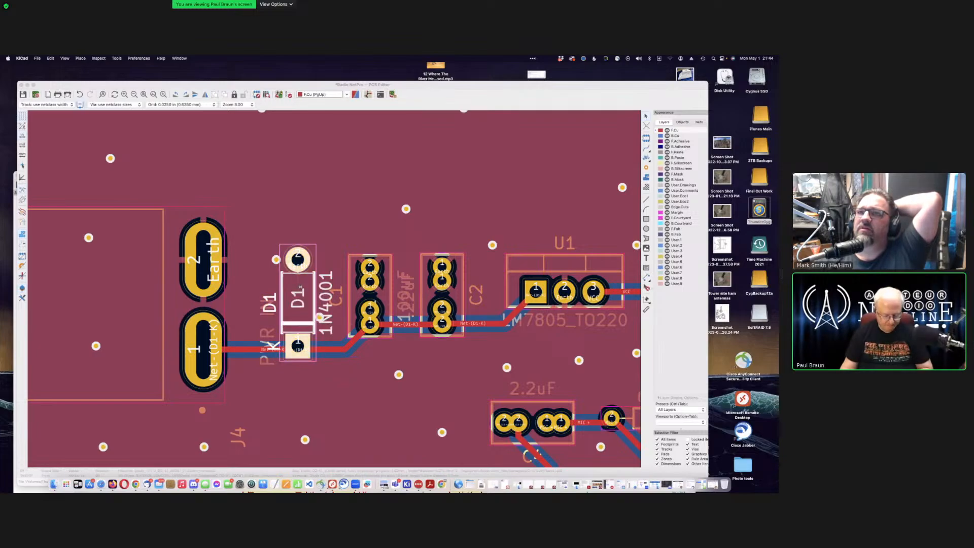
{"action": "left_click_drag", "start_coordinate": [297, 305], "coordinate": [298, 309]}
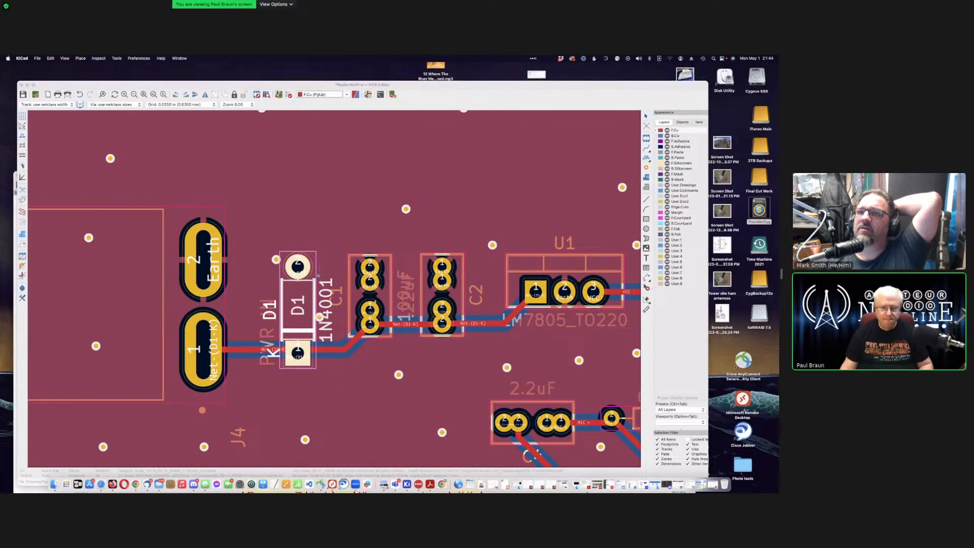
{"action": "left_click", "coordinate": [353, 228]}
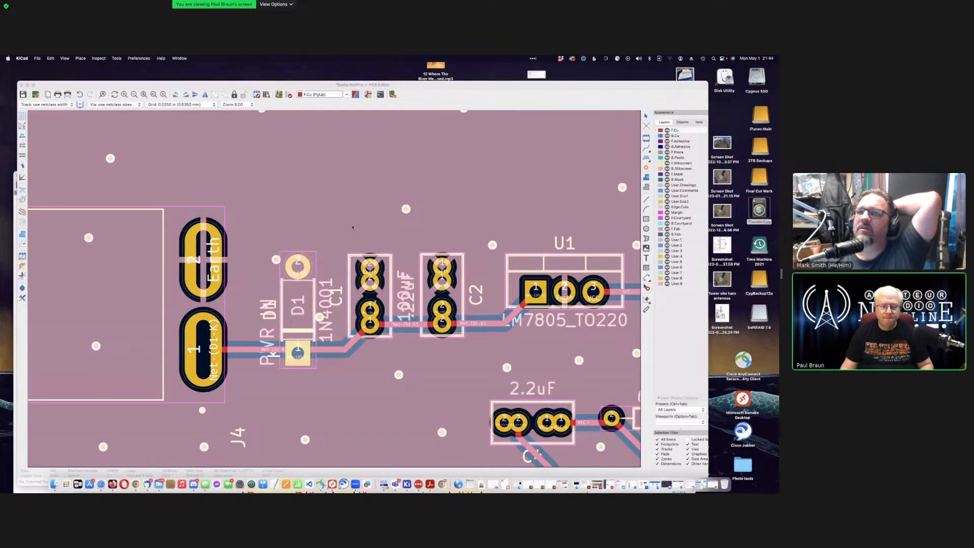
{"action": "key", "text": "Escape"}
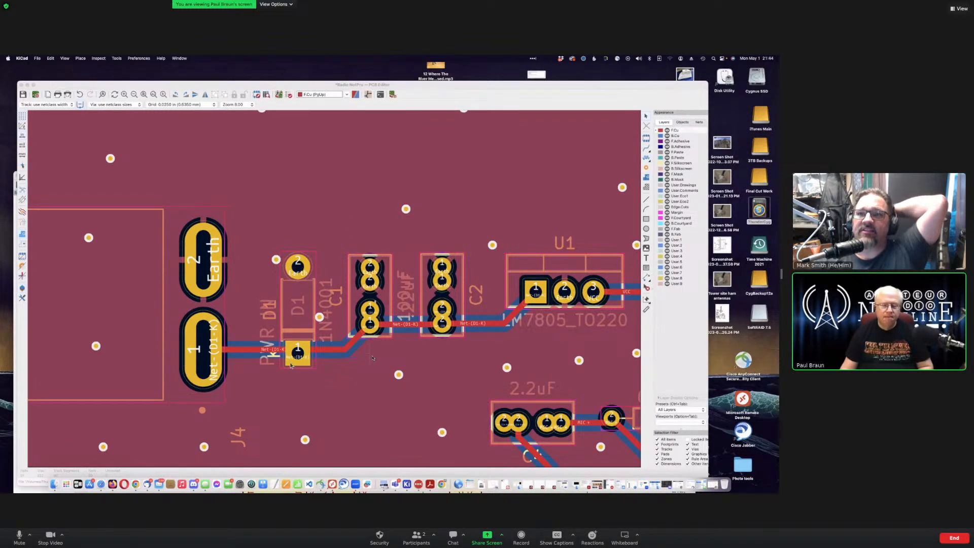
Step: Inspect the Net-(D1-K) track segments between D1 and C1, leaving them unchanged, and slide the board editor right
{"action": "left_click", "coordinate": [344, 350]}
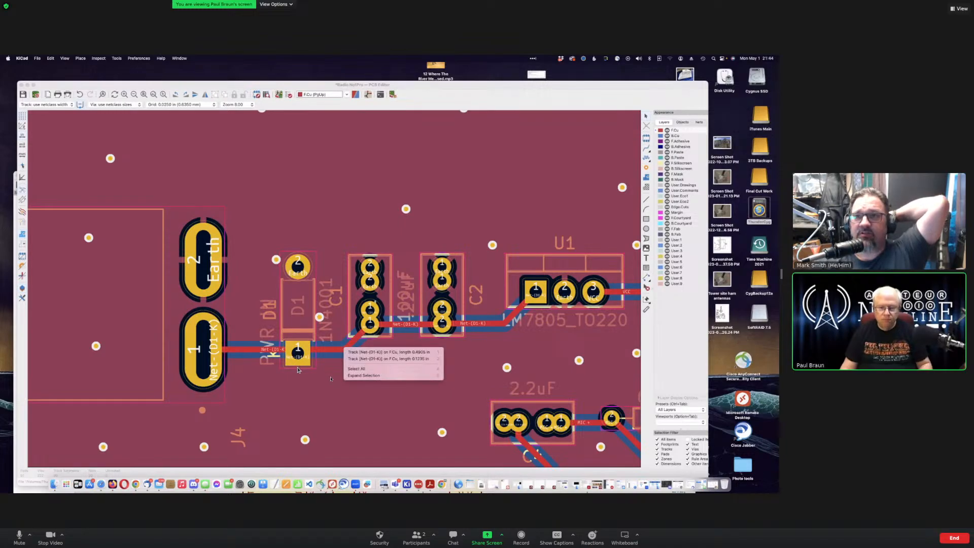
{"action": "left_click", "coordinate": [332, 377]}
{"action": "left_click", "coordinate": [343, 349]}
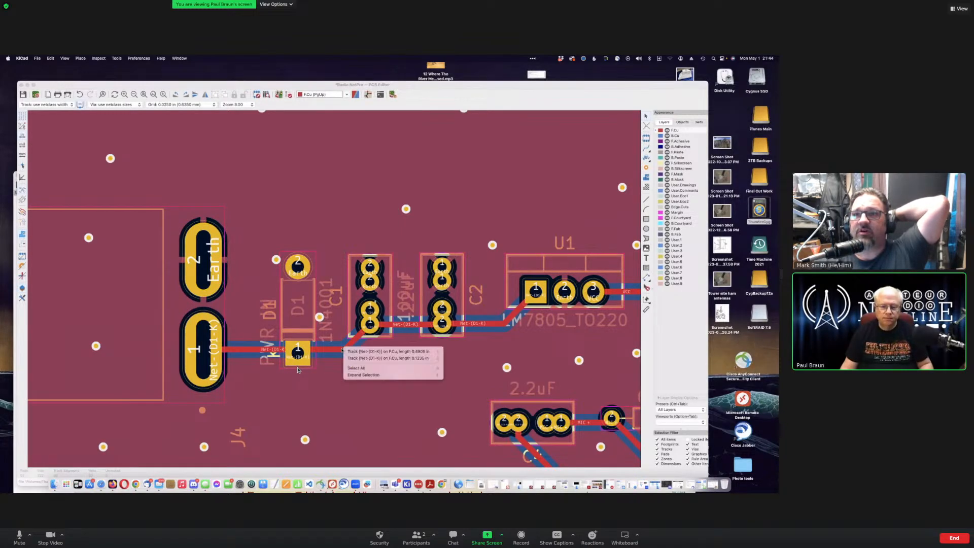
{"action": "left_click", "coordinate": [336, 365]}
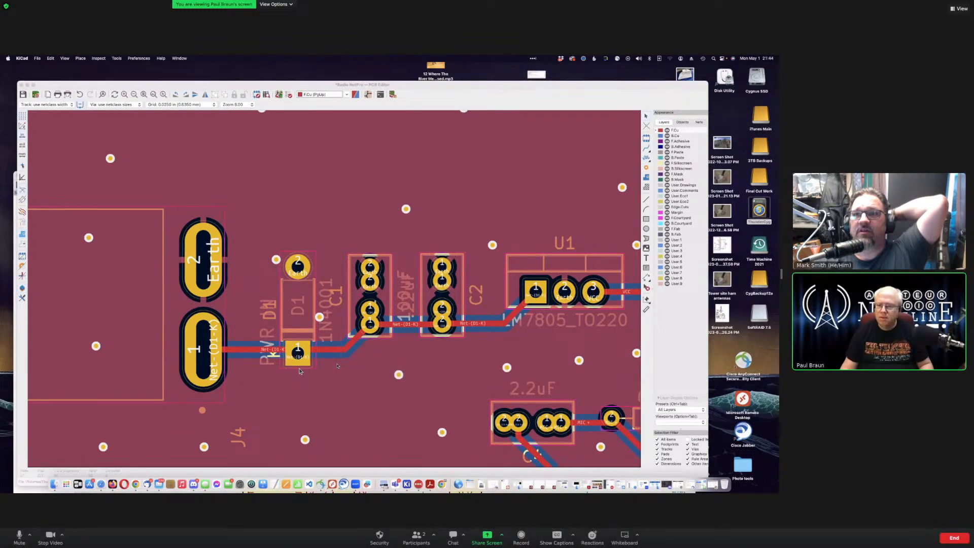
{"action": "right_click", "coordinate": [337, 364]}
{"action": "key", "text": "Escape"}
{"action": "key", "text": "Escape"}
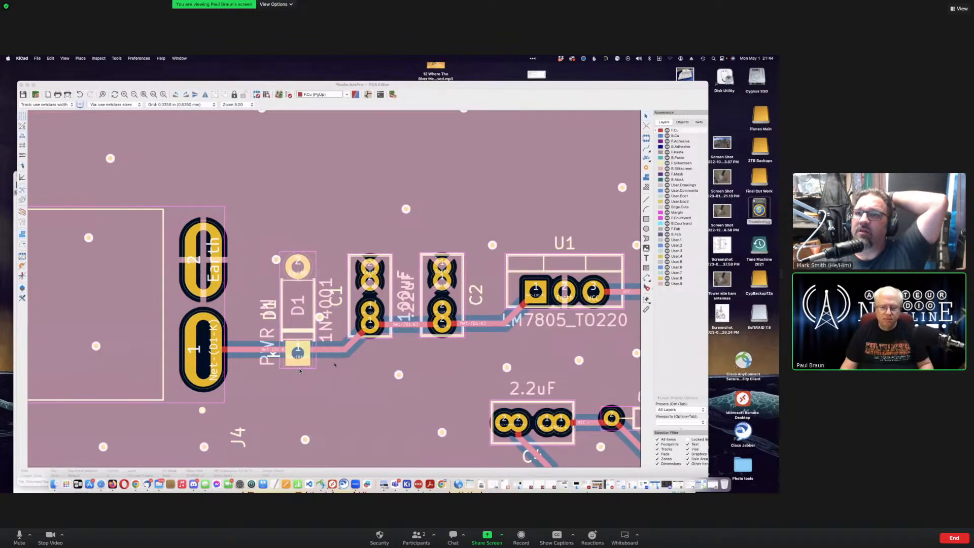
{"action": "left_click", "coordinate": [332, 351]}
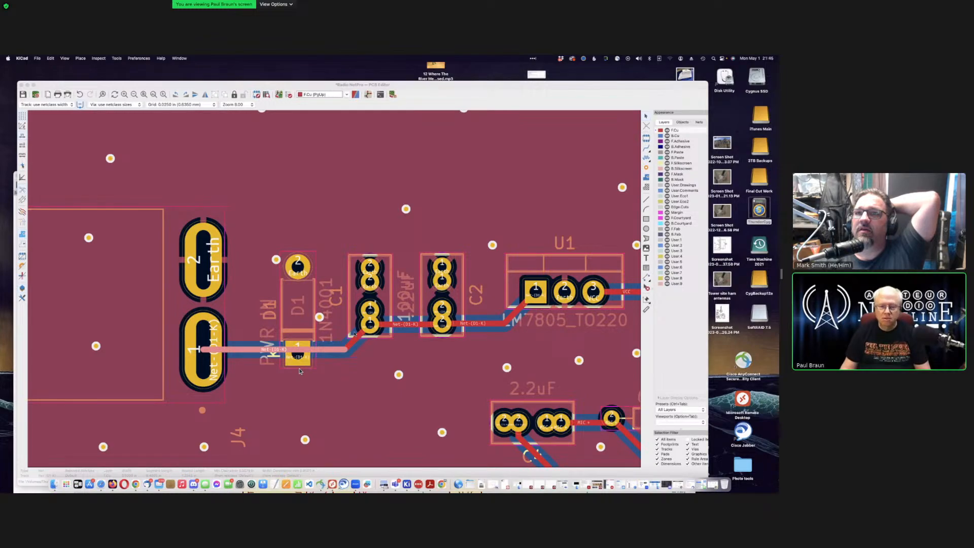
{"action": "left_click", "coordinate": [355, 344]}
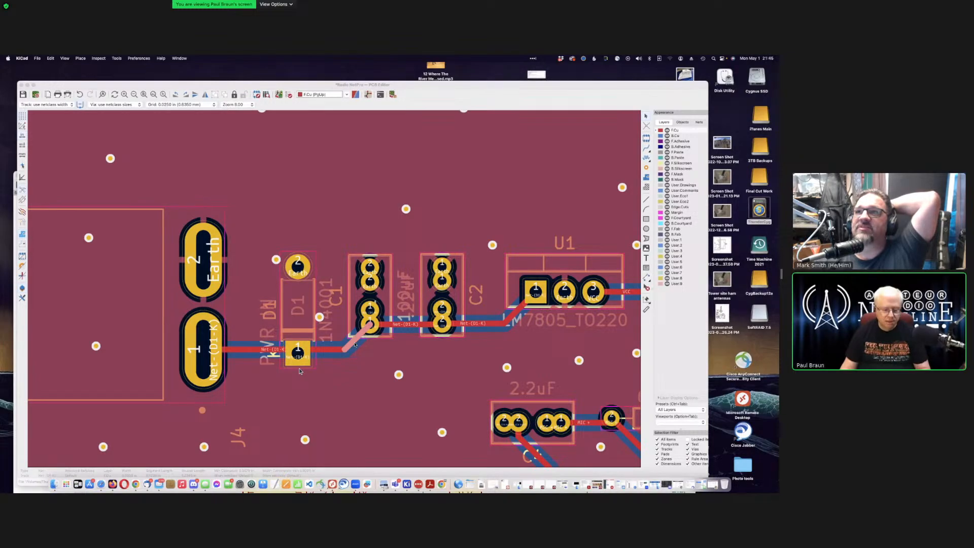
{"action": "key", "text": "Escape"}
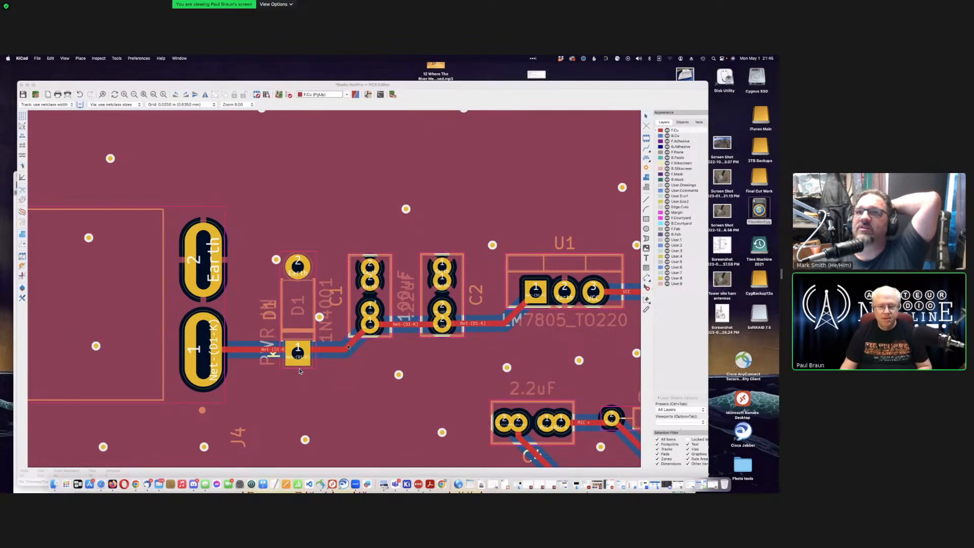
{"action": "left_click", "coordinate": [348, 346]}
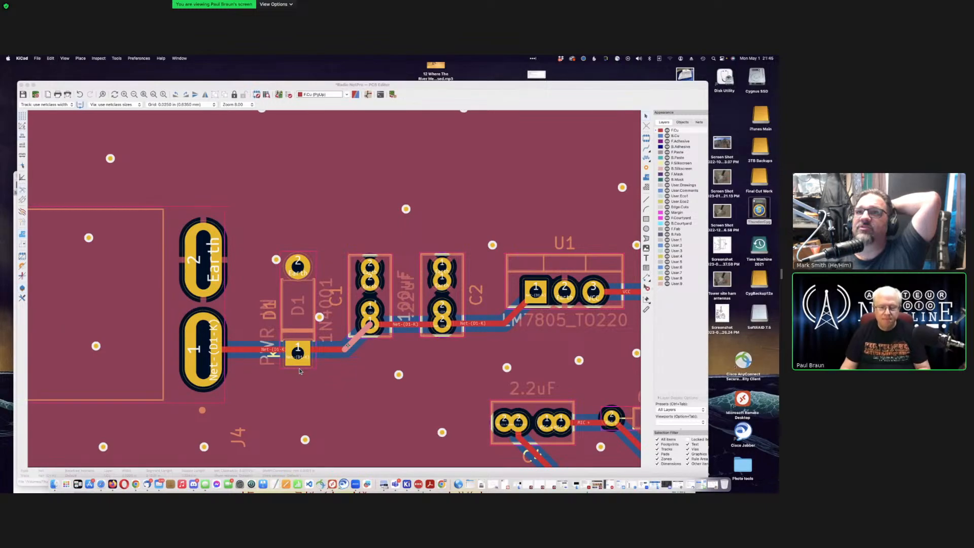
{"action": "key", "text": "Escape"}
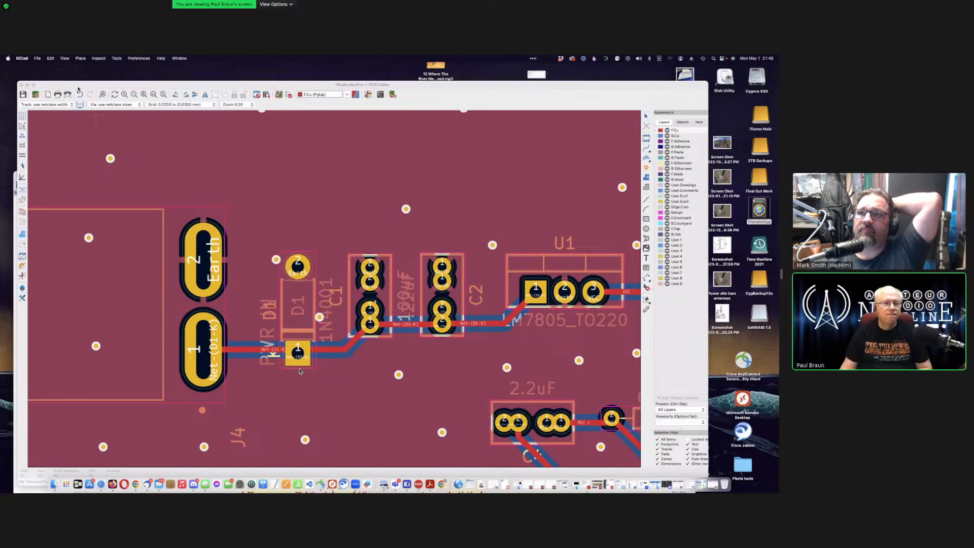
{"action": "left_click_drag", "start_coordinate": [88, 89], "coordinate": [158, 89]}
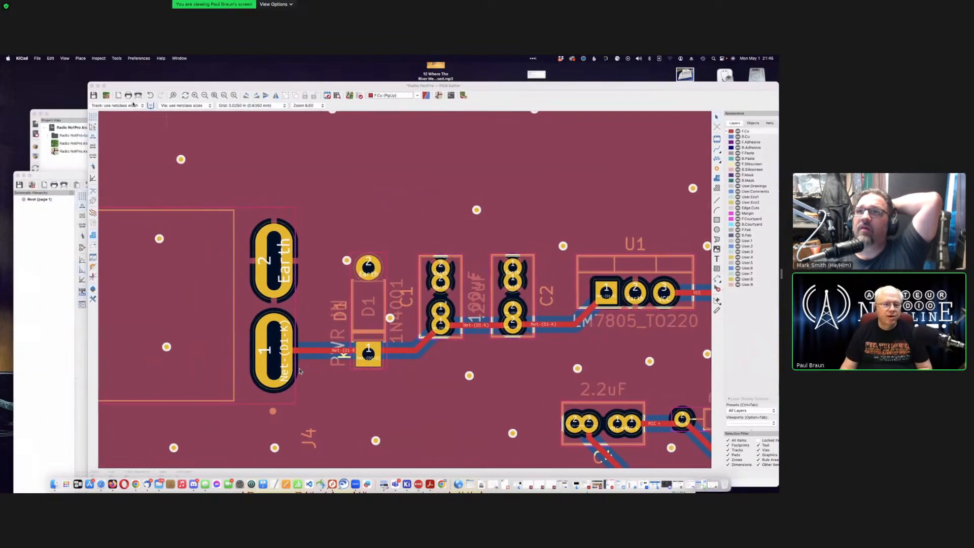
Step: Close the PCB editor saving the board changes, then reopen the board
{"action": "left_click", "coordinate": [91, 85]}
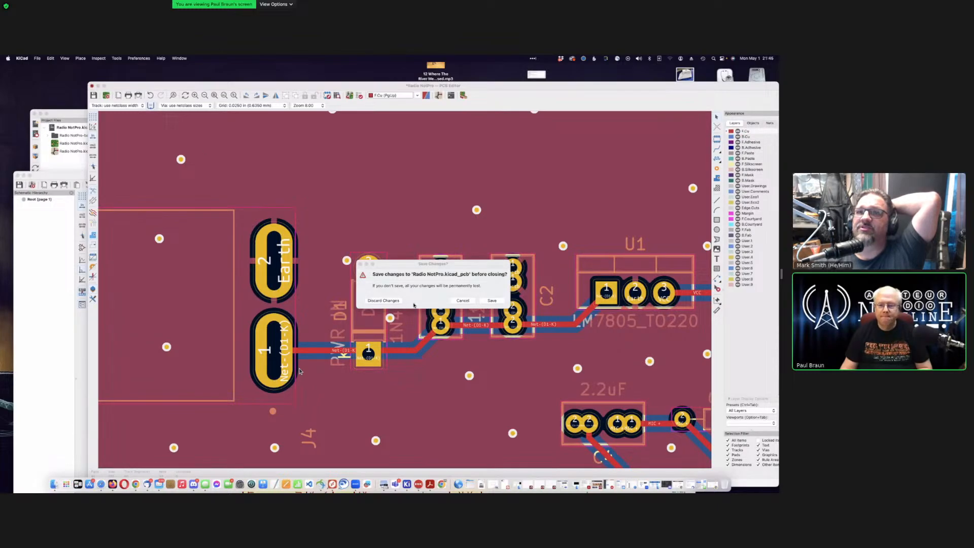
{"action": "left_click", "coordinate": [491, 300]}
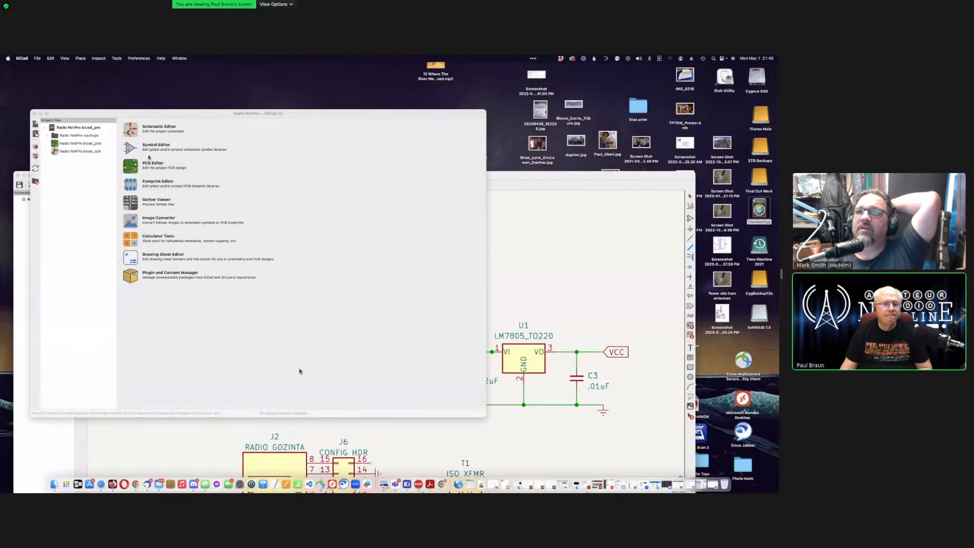
{"action": "left_click", "coordinate": [135, 165]}
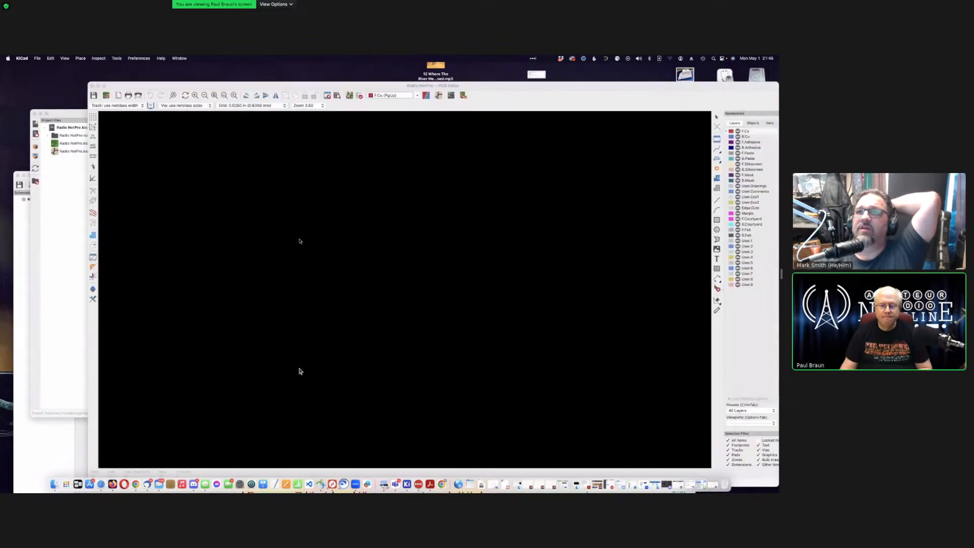
{"action": "scroll", "coordinate": [284, 206], "scroll_direction": "up", "scroll_amount": 6}
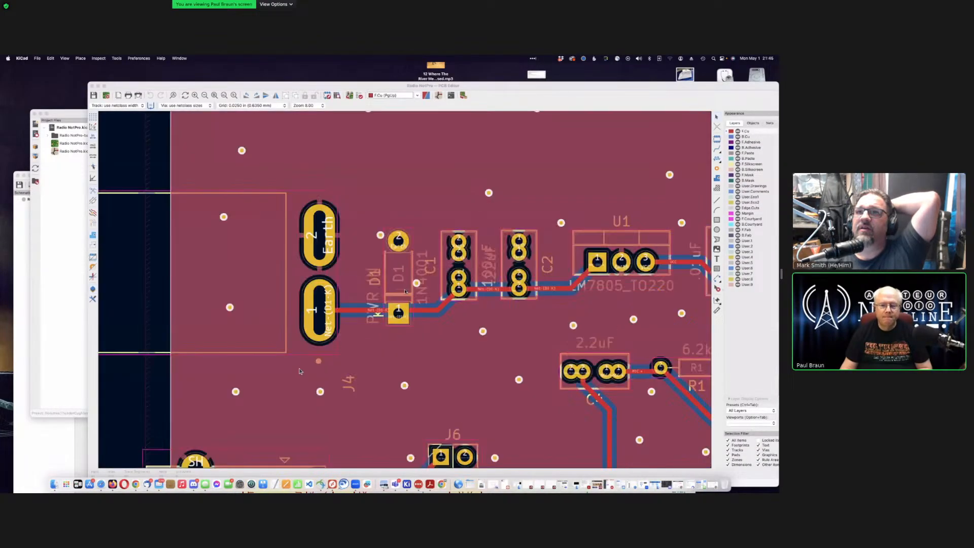
{"action": "scroll", "coordinate": [406, 291], "scroll_direction": "up", "scroll_amount": 2}
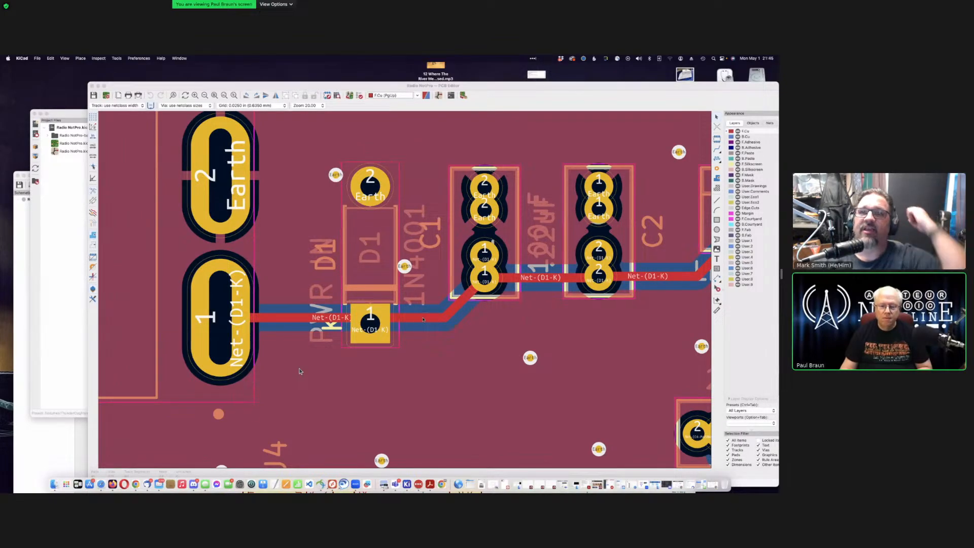
Step: Check the Net-(D1-K) track beside D1 and quit KiCad
{"action": "left_click", "coordinate": [422, 317]}
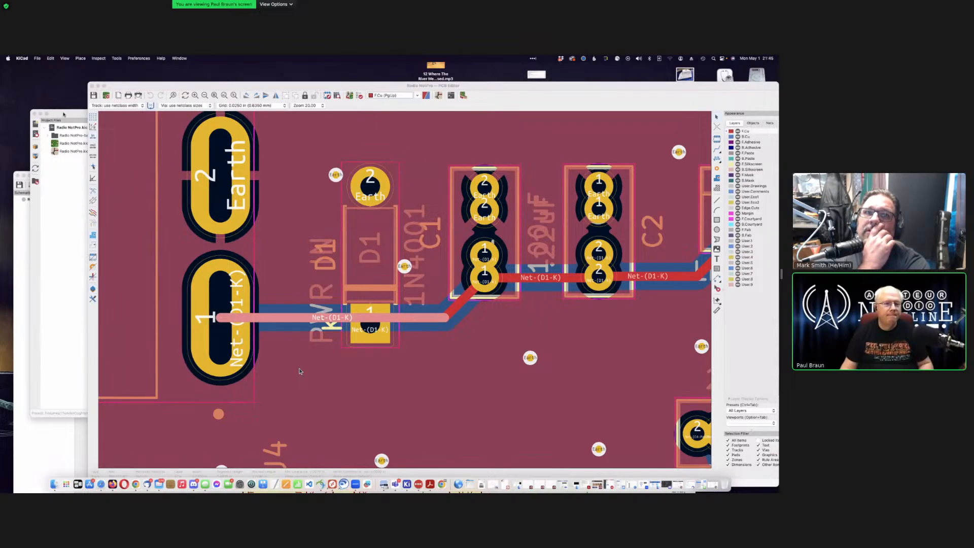
{"action": "left_click", "coordinate": [63, 113]}
{"action": "key", "text": "super+q"}
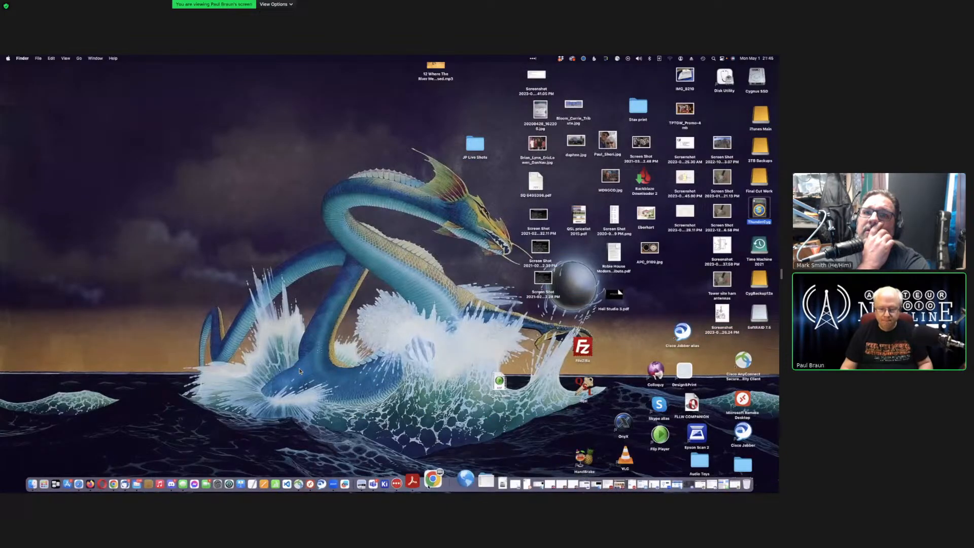
Step: Launch KiCad from a Spotlight search for 'kicad' and reopen the Radio NotPro PCB layout
{"action": "key", "text": "super+n"}
{"action": "key", "text": "super+space"}
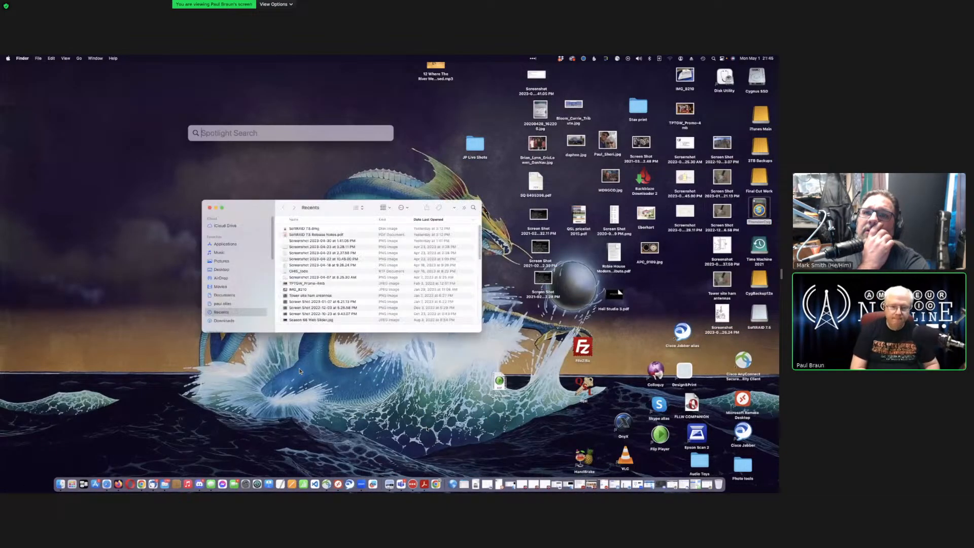
{"action": "type", "text": "kicad"}
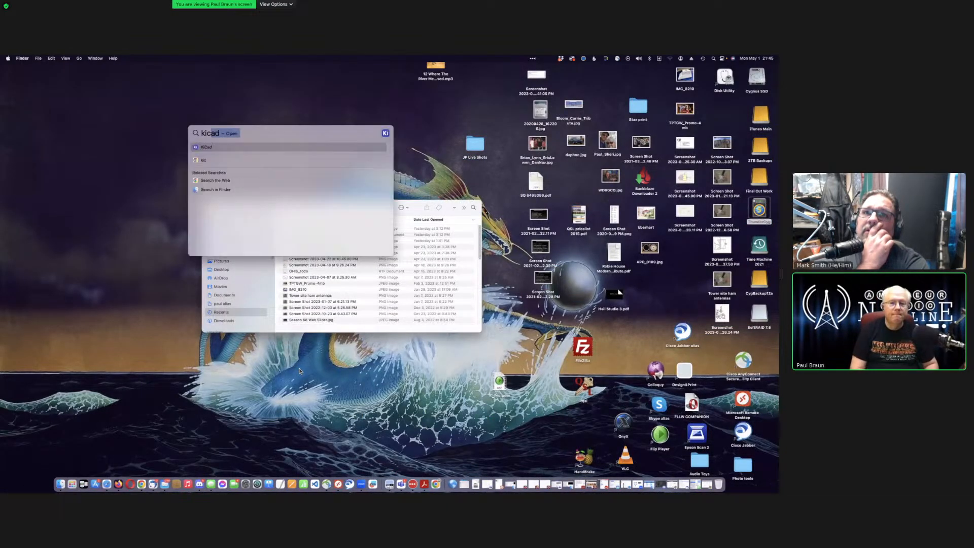
{"action": "key", "text": "Return"}
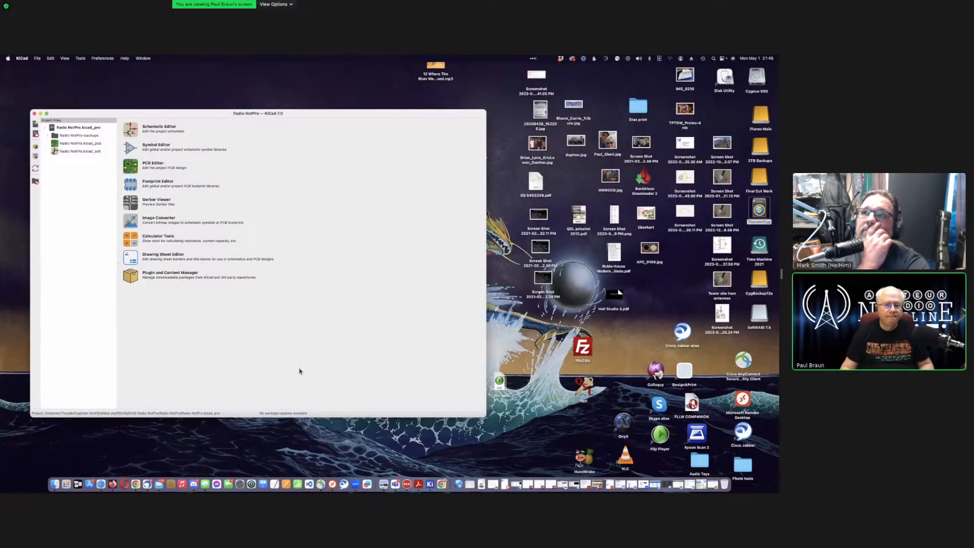
{"action": "key", "text": "super+p"}
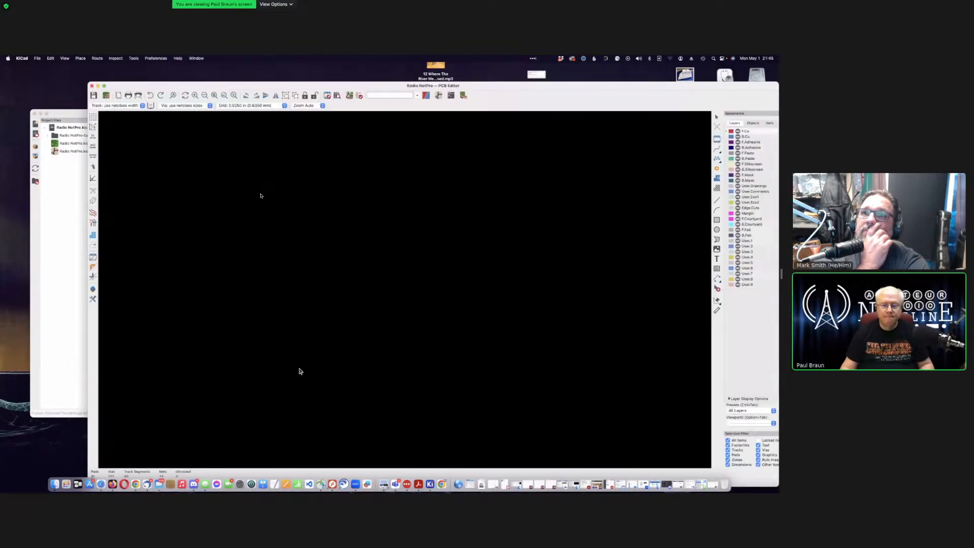
{"action": "scroll", "coordinate": [299, 371], "scroll_direction": "up", "scroll_amount": 3}
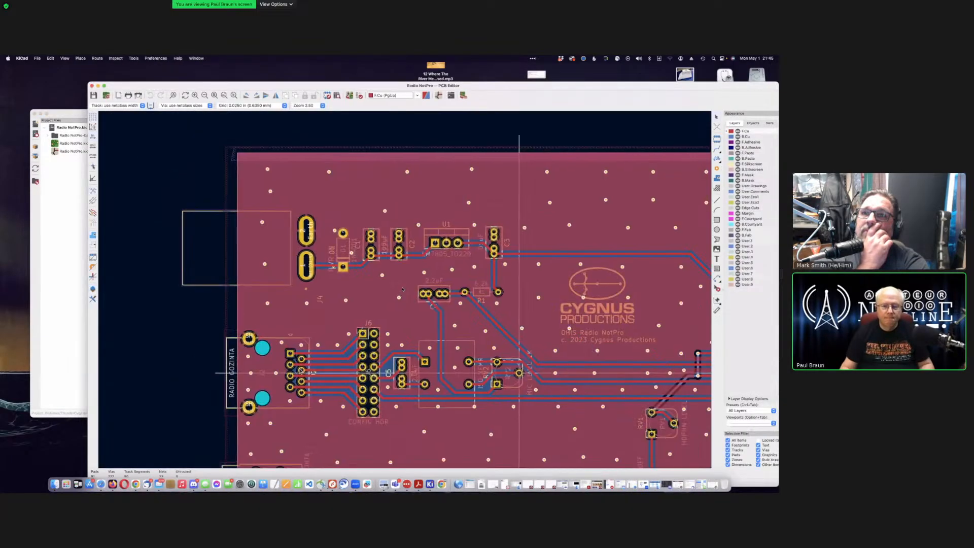
{"action": "scroll", "coordinate": [299, 371], "scroll_direction": "up", "scroll_amount": 4}
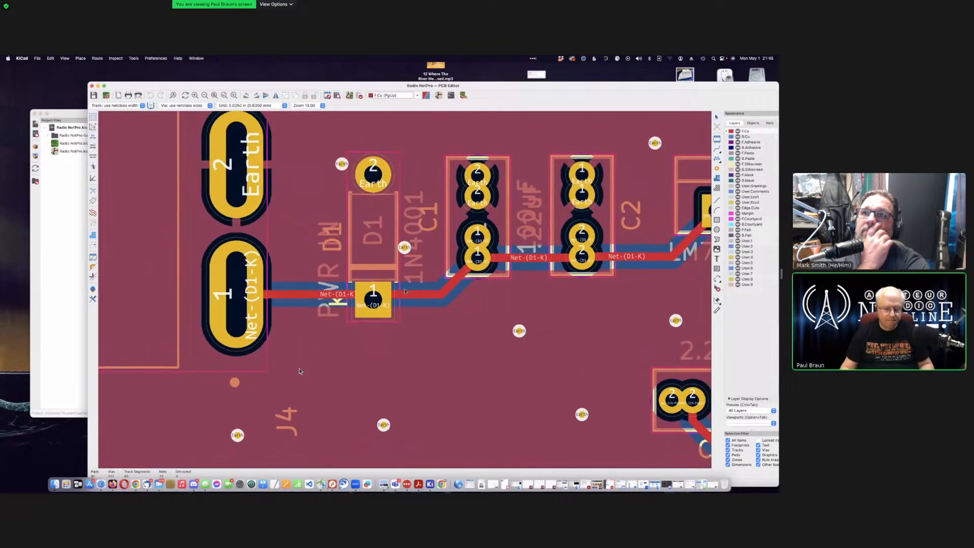
Step: Refill the copper zone around D1's pads and save the board
{"action": "key", "text": "b"}
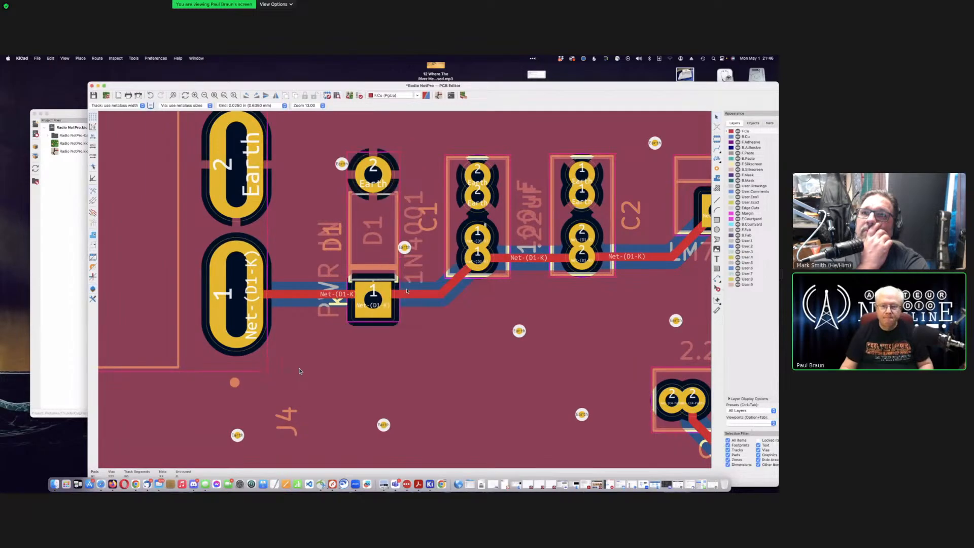
{"action": "scroll", "coordinate": [460, 304], "scroll_direction": "down", "scroll_amount": 1}
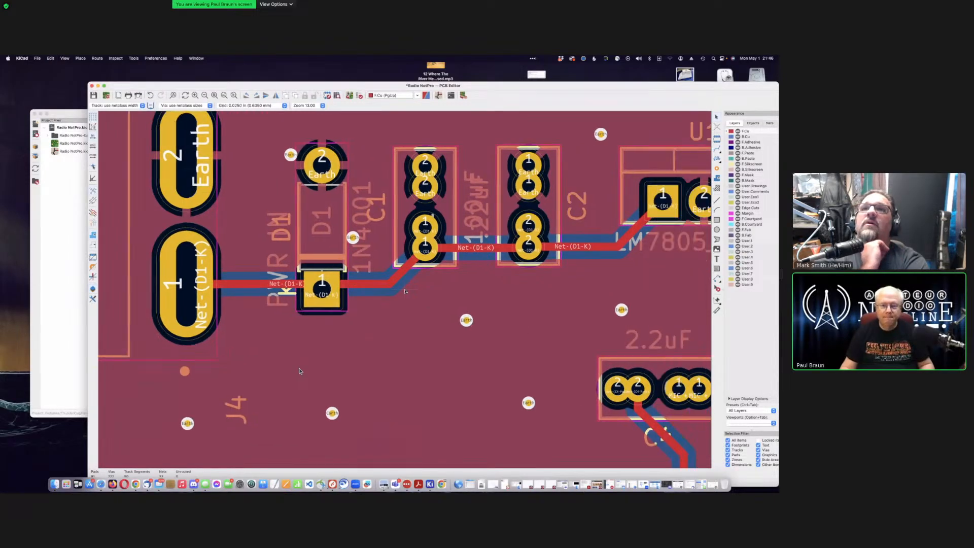
{"action": "scroll", "coordinate": [406, 291], "scroll_direction": "down", "scroll_amount": 3}
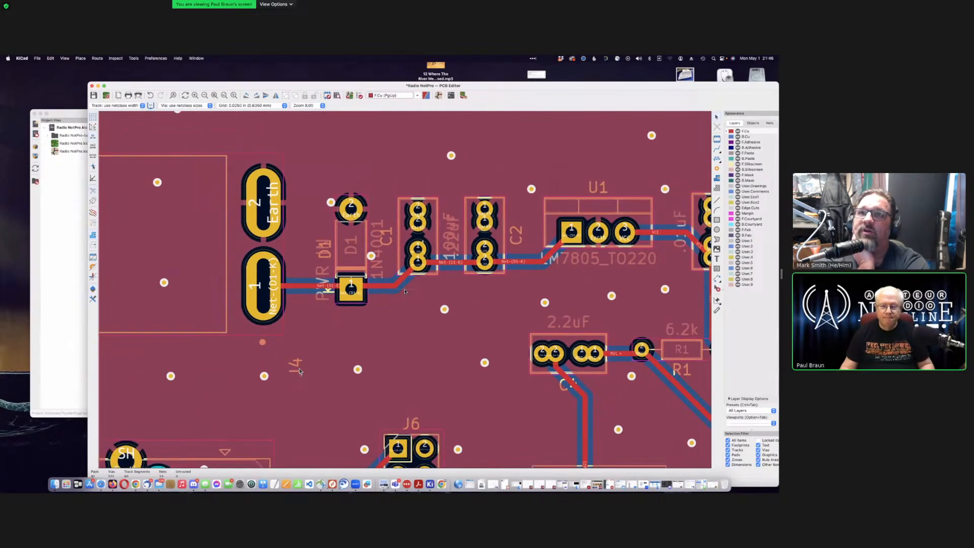
{"action": "left_click", "coordinate": [412, 294]}
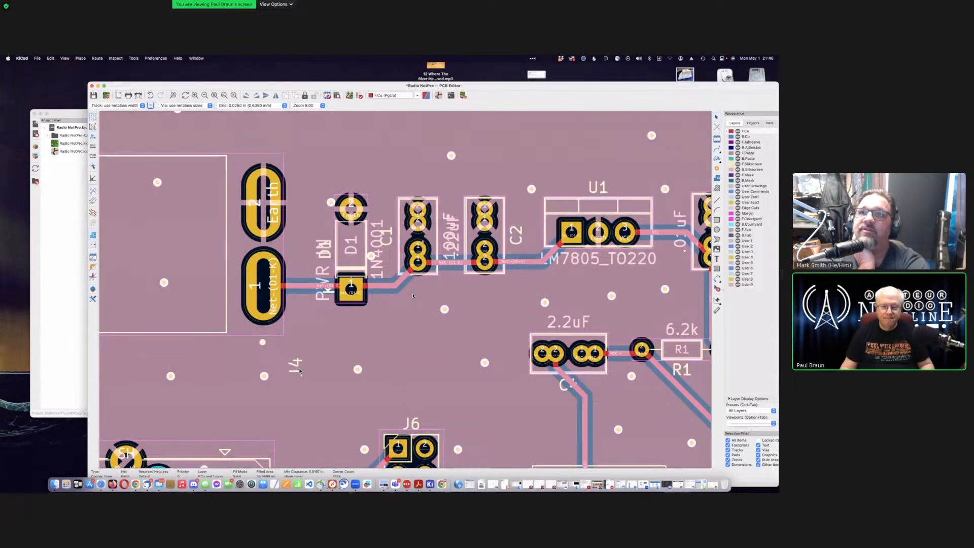
{"action": "key", "text": "Escape"}
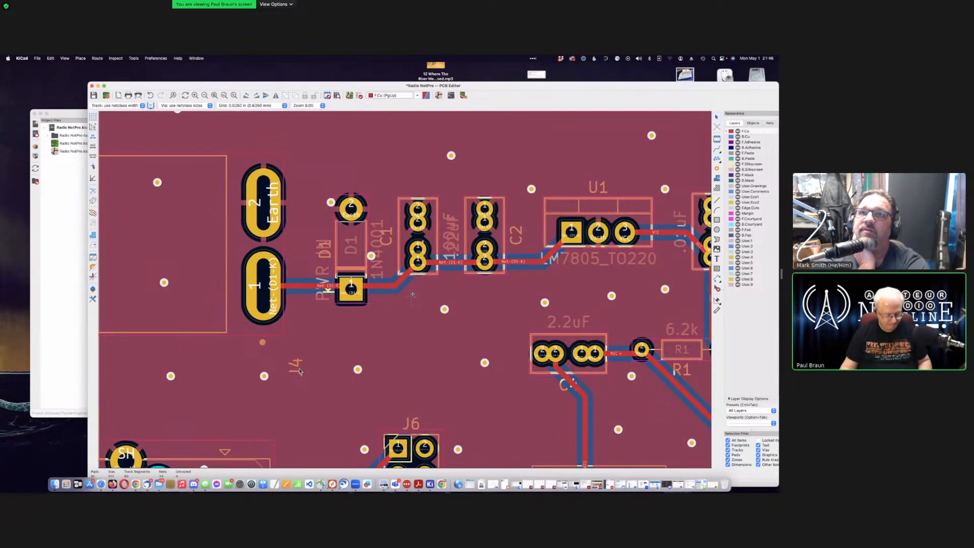
{"action": "key", "text": "super+s"}
Step: Generate fabrication files (bom.csv, gerber.zip, positions.csv, netlist.ipc) into the production folder
{"action": "scroll", "coordinate": [413, 295], "scroll_direction": "down", "scroll_amount": 6}
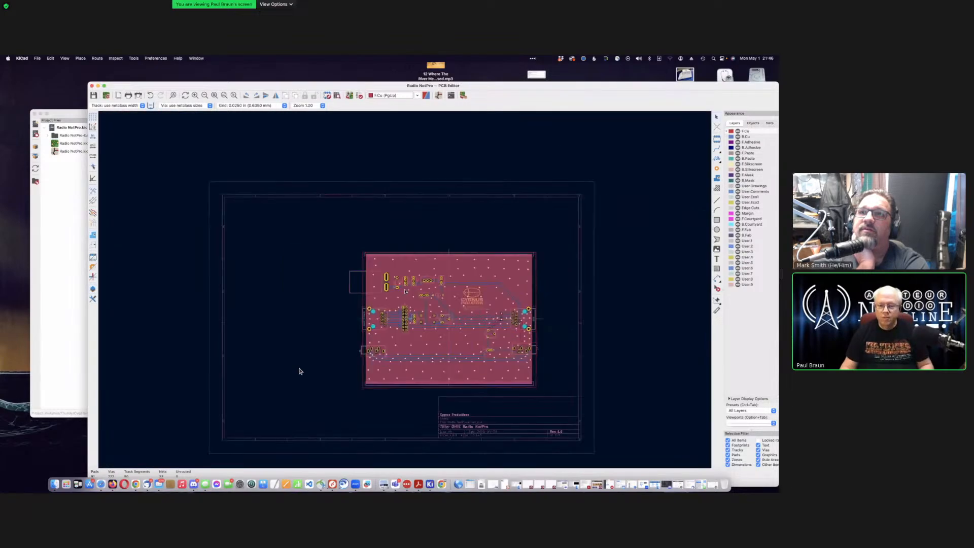
{"action": "scroll", "coordinate": [403, 291], "scroll_direction": "up", "scroll_amount": 2}
{"action": "scroll", "coordinate": [404, 290], "scroll_direction": "up", "scroll_amount": 2}
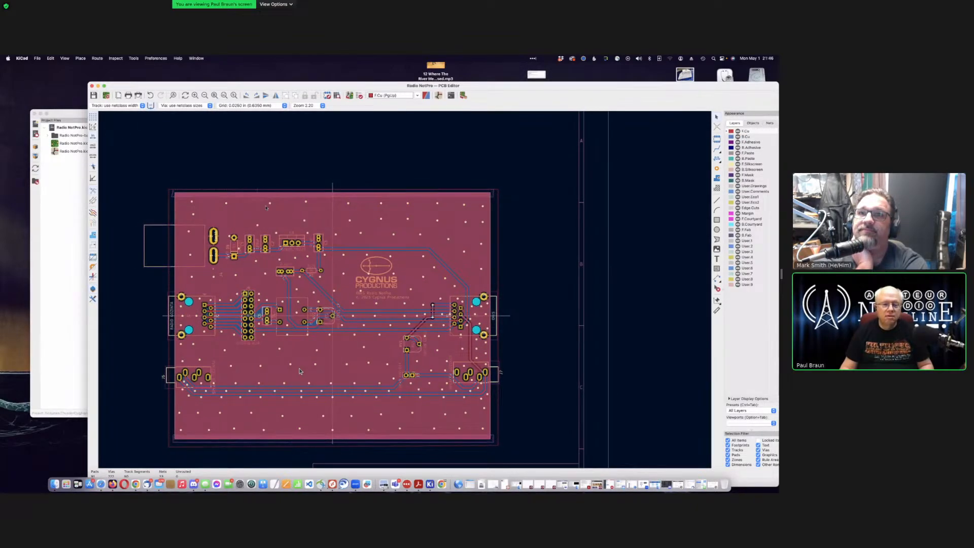
{"action": "left_click_drag", "start_coordinate": [353, 86], "coordinate": [302, 82]}
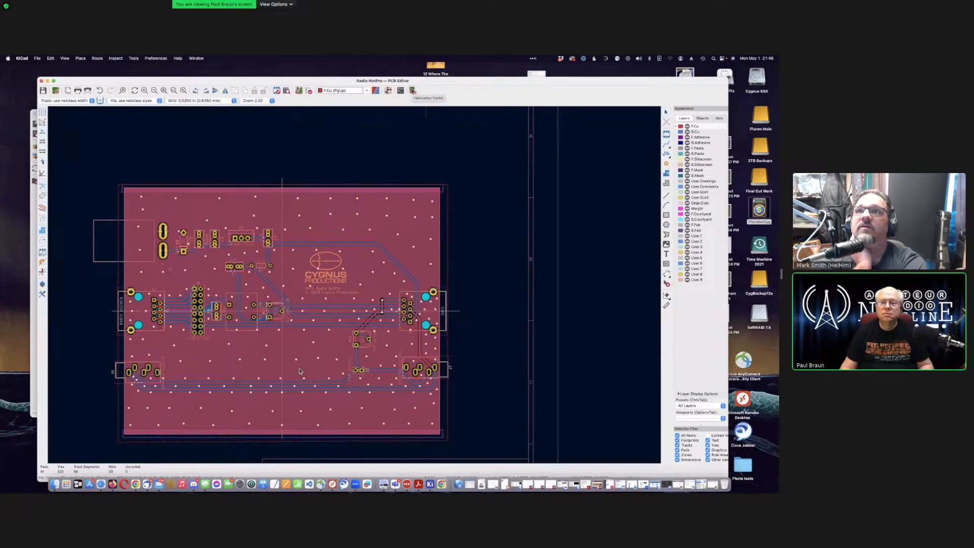
{"action": "left_click", "coordinate": [412, 90]}
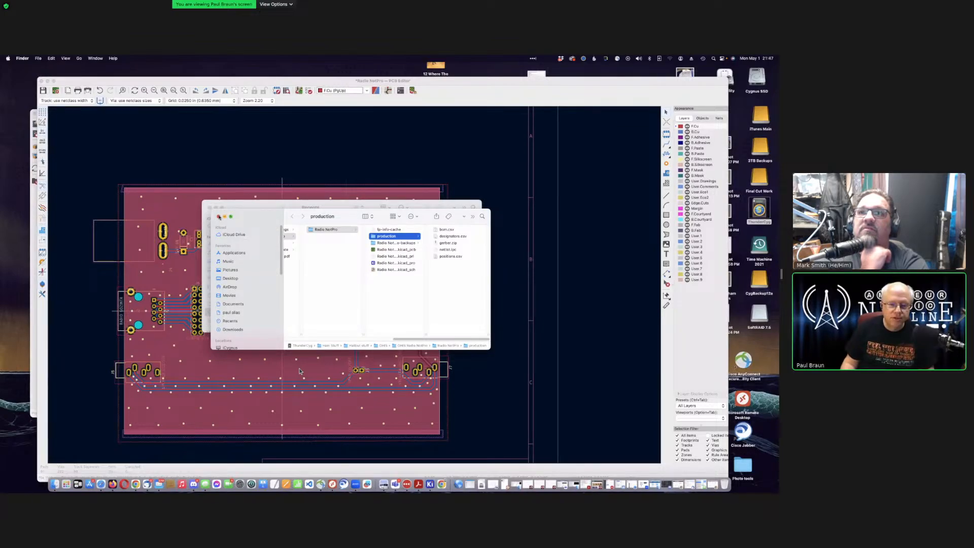
Step: Close the production folder and Recents Finder windows
{"action": "left_click", "coordinate": [219, 216]}
{"action": "left_click", "coordinate": [210, 207]}
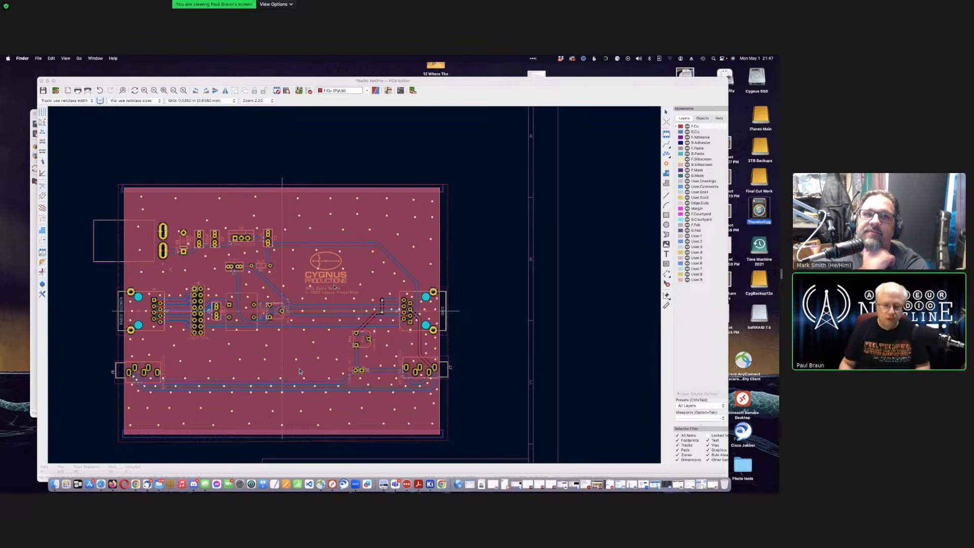
Step: Nudge the PCB editor window slightly up and to the left
{"action": "mouse_move", "coordinate": [164, 84]}
{"action": "left_mouse_down"}
{"action": "mouse_move", "coordinate": [201, 70]}
{"action": "mouse_move", "coordinate": [161, 83]}
{"action": "left_mouse_up"}
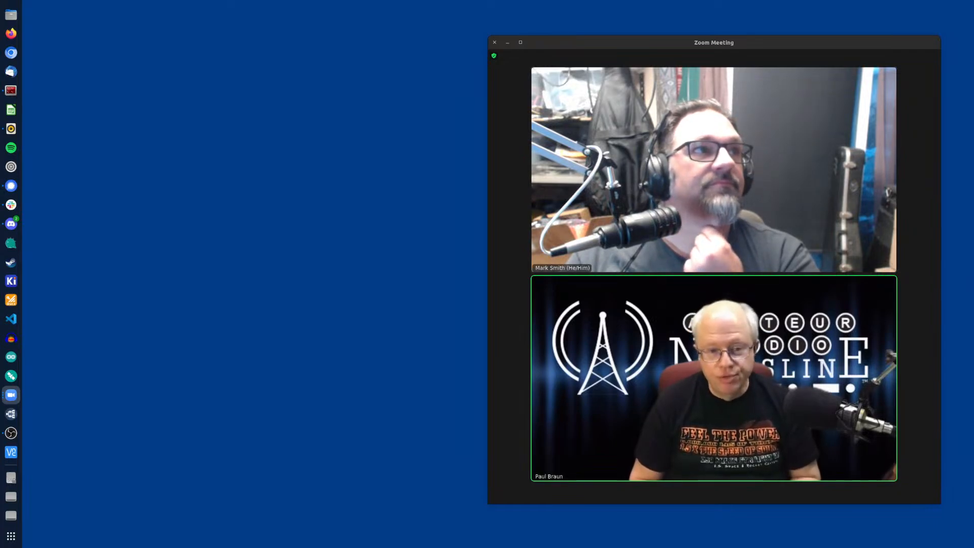
Step: Widen the Zoom meeting window and maximize it so both video tiles sit side by side
{"action": "left_click", "coordinate": [781, 393]}
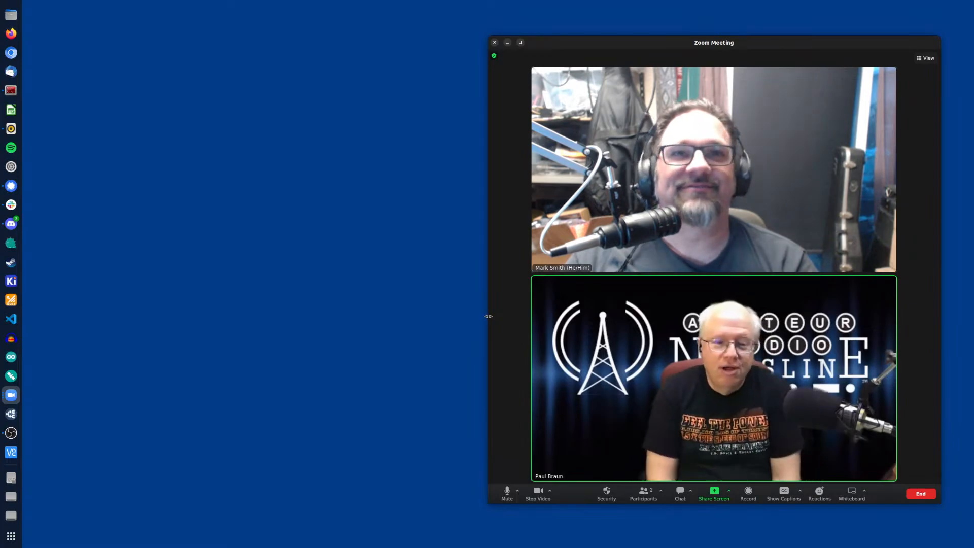
{"action": "left_click_drag", "start_coordinate": [488, 316], "coordinate": [165, 317]}
{"action": "double_click", "coordinate": [487, 42]}
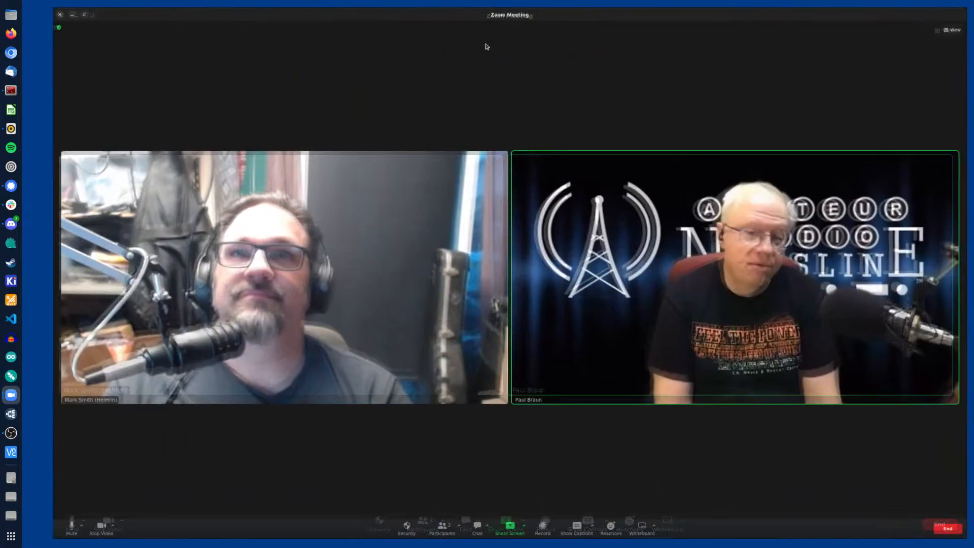